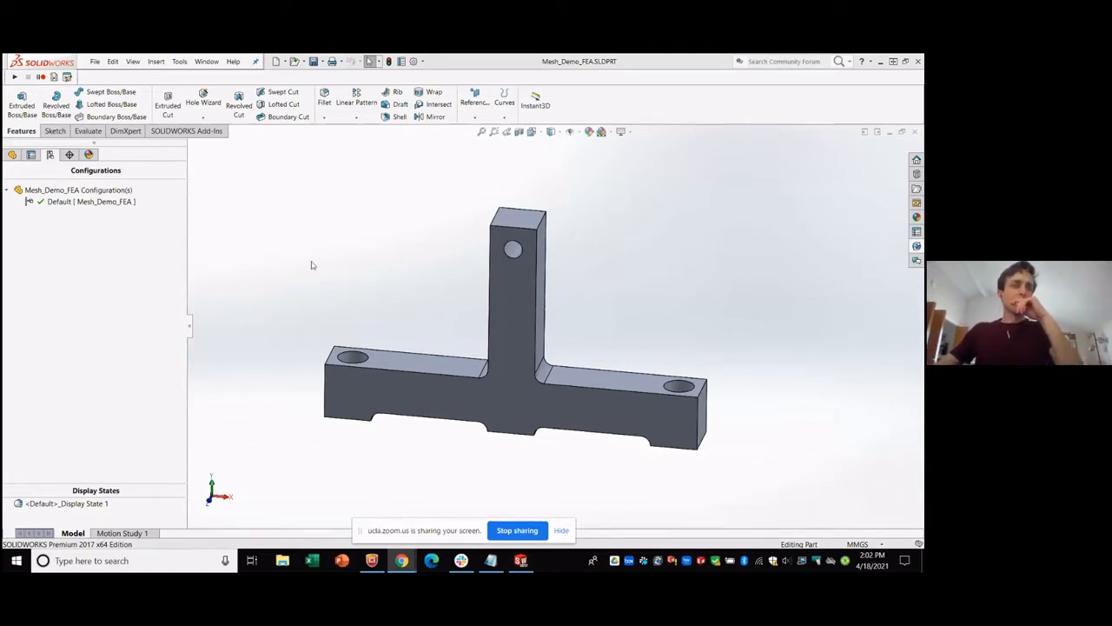
{"action": "middle_click_drag", "start_coordinate": [303, 273], "coordinate": [344, 265]}
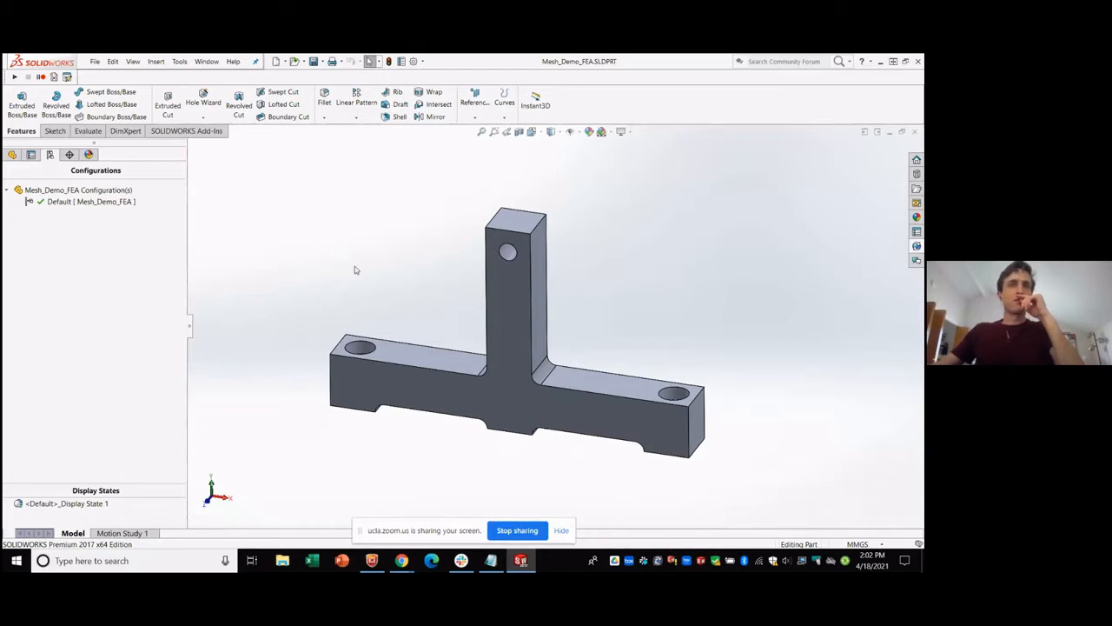
{"action": "middle_click_drag", "start_coordinate": [385, 272], "coordinate": [388, 271]}
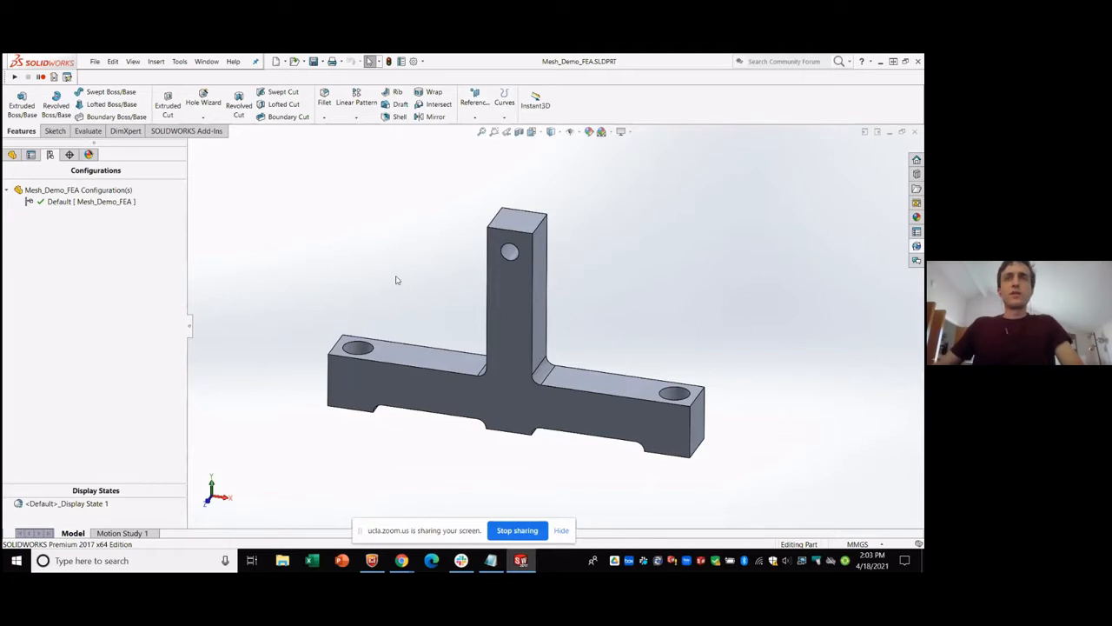
{"action": "middle_click_drag", "start_coordinate": [399, 269], "coordinate": [397, 269]}
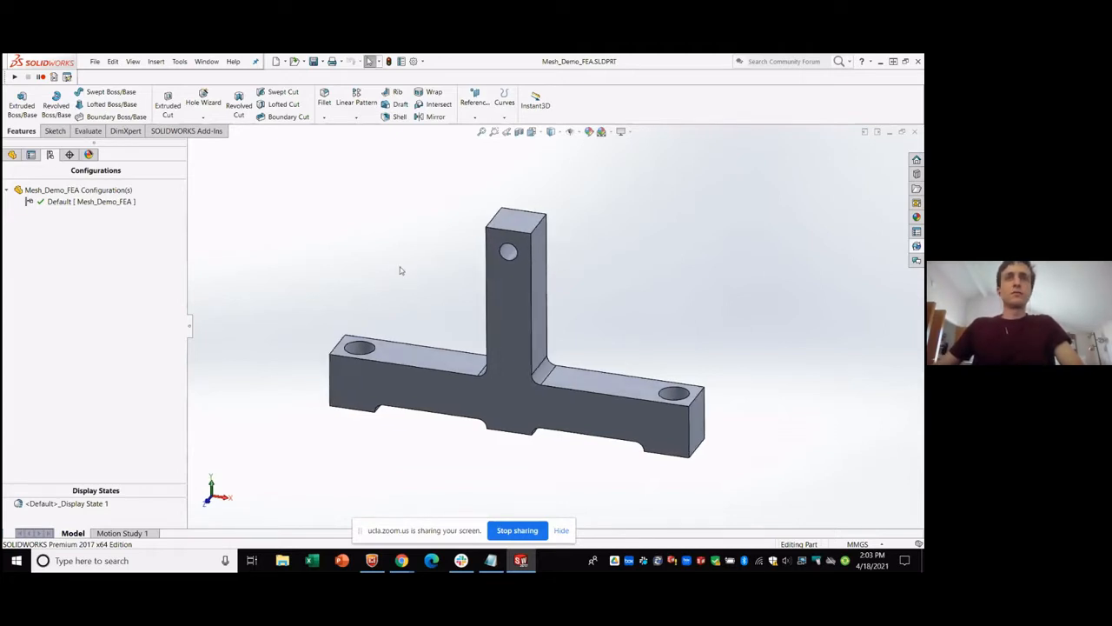
Show the part's feature tree and load the SOLIDWORKS Simulation add-in.
{"action": "left_click", "coordinate": [12, 155]}
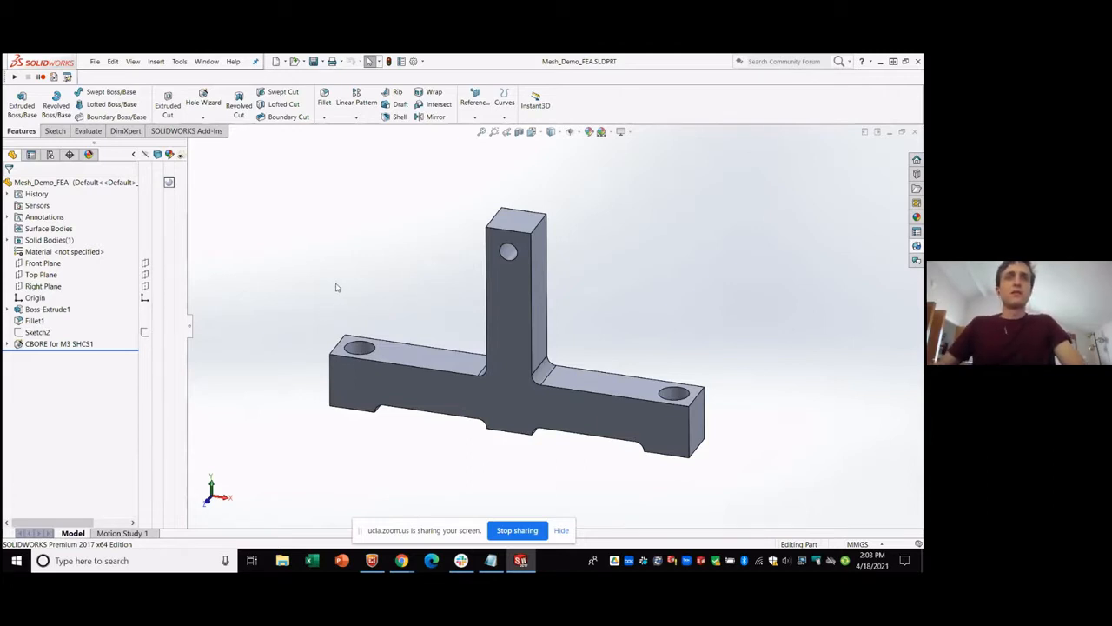
{"action": "middle_click_drag", "start_coordinate": [342, 287], "coordinate": [328, 297]}
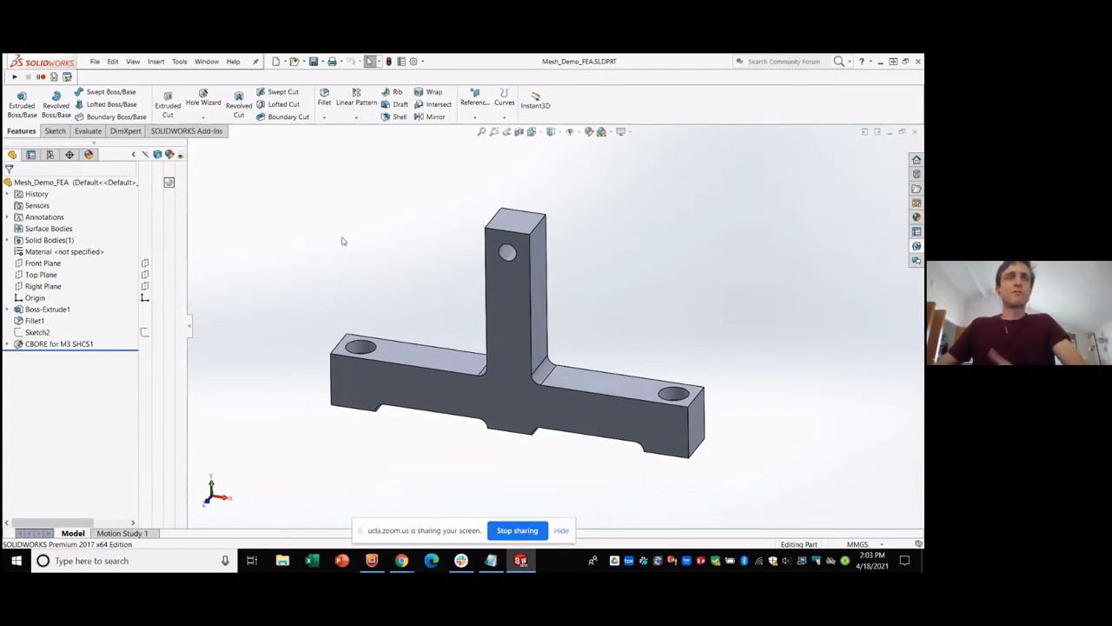
{"action": "left_click", "coordinate": [186, 130]}
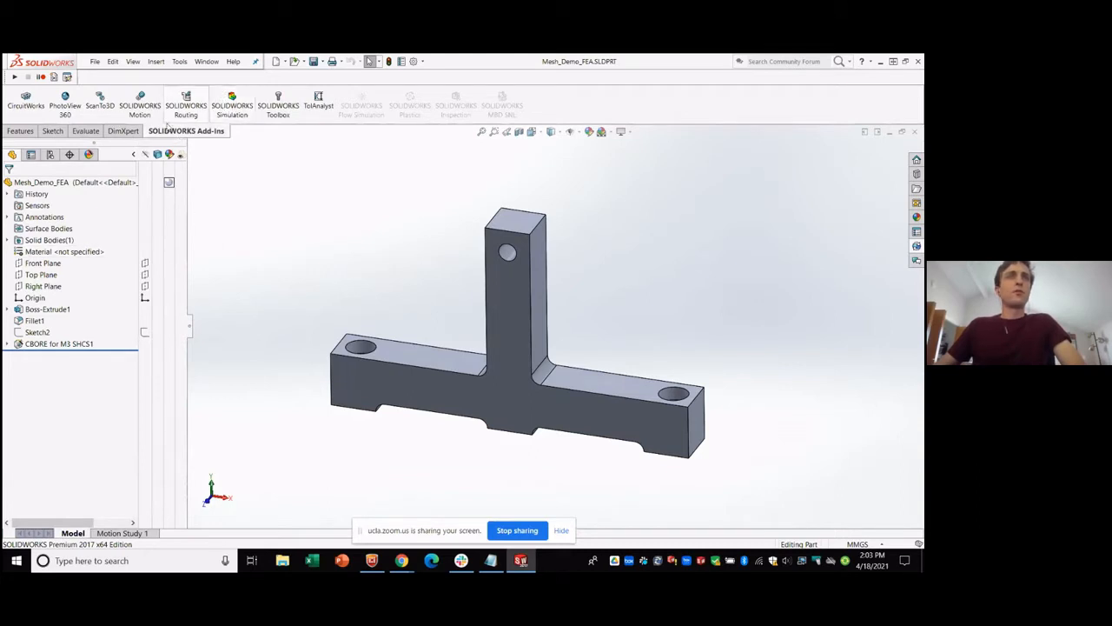
{"action": "left_click", "coordinate": [240, 117]}
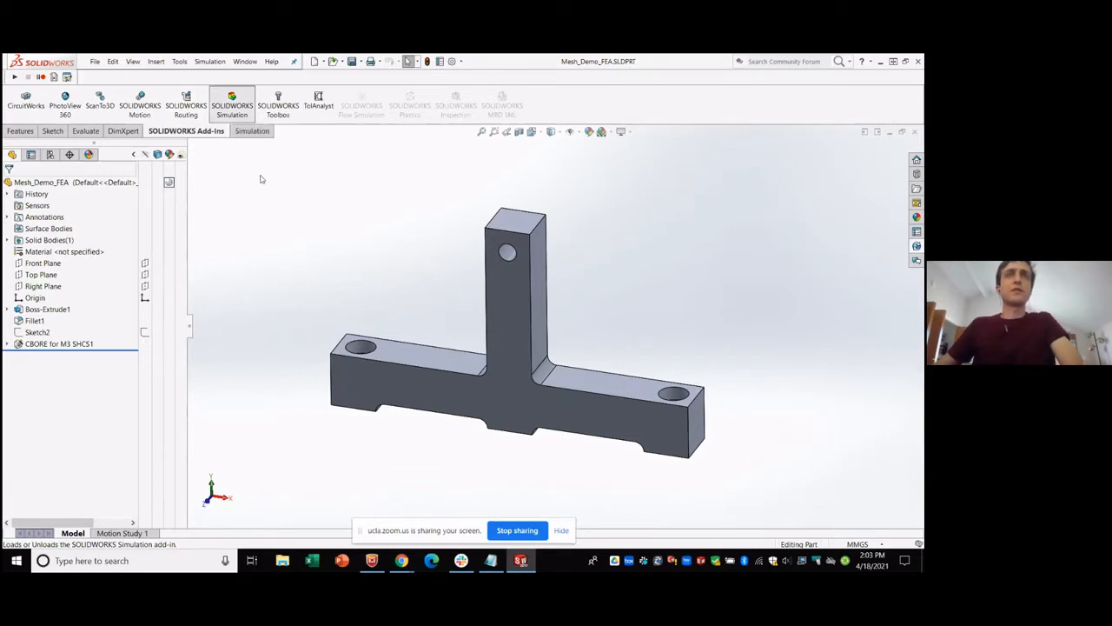
{"action": "left_click", "coordinate": [232, 104]}
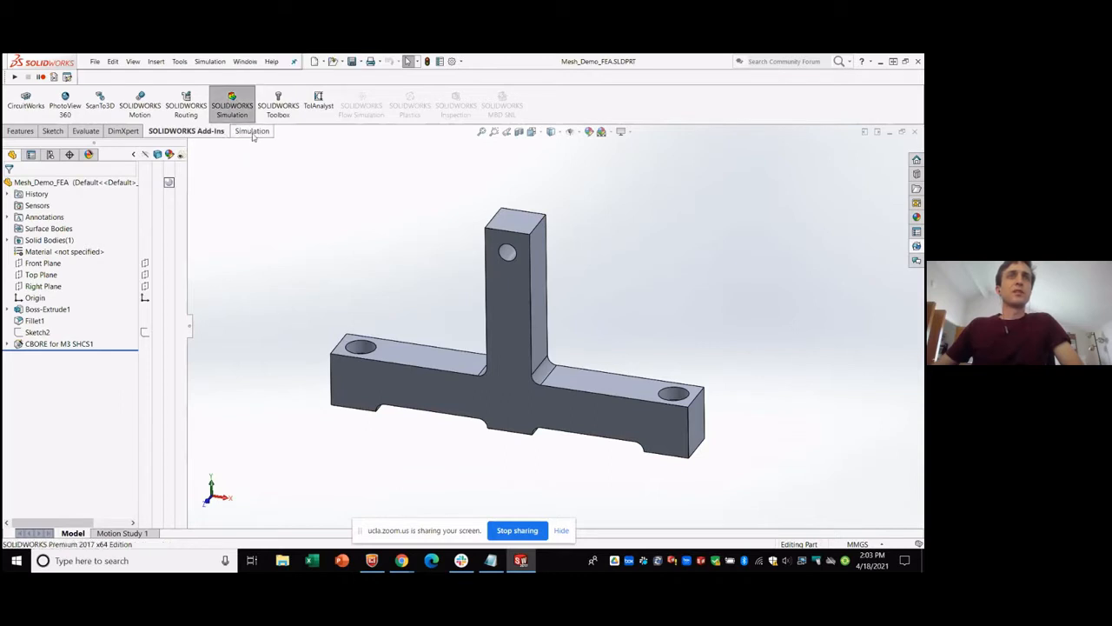
Create a new simulation study of type Static with the name Static 1, without 2D simplification.
{"action": "left_click", "coordinate": [252, 131]}
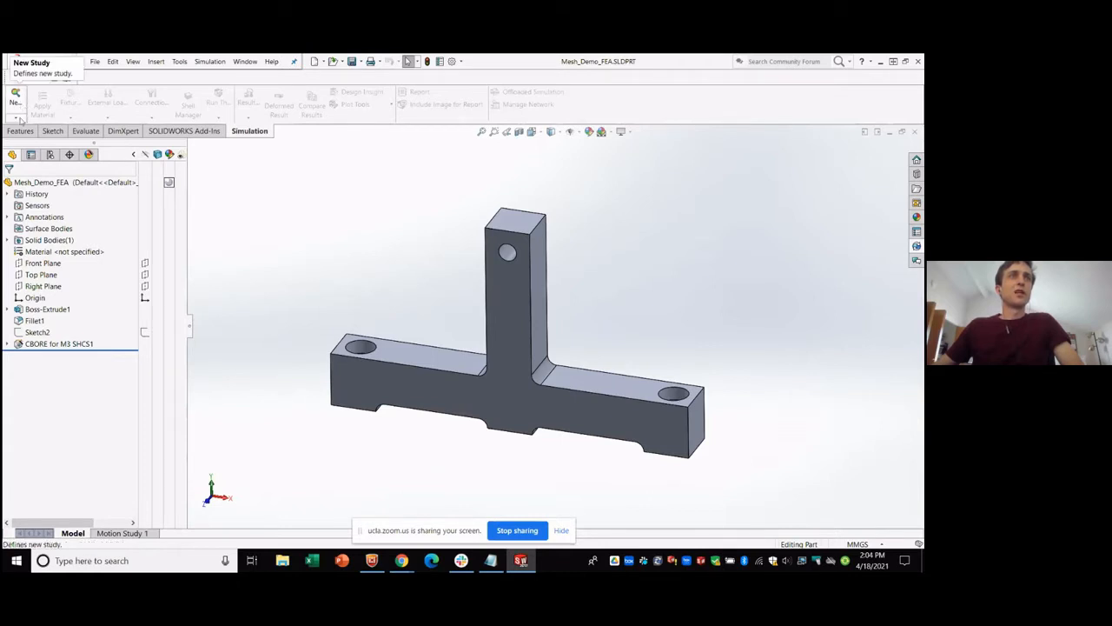
{"action": "left_click", "coordinate": [17, 117]}
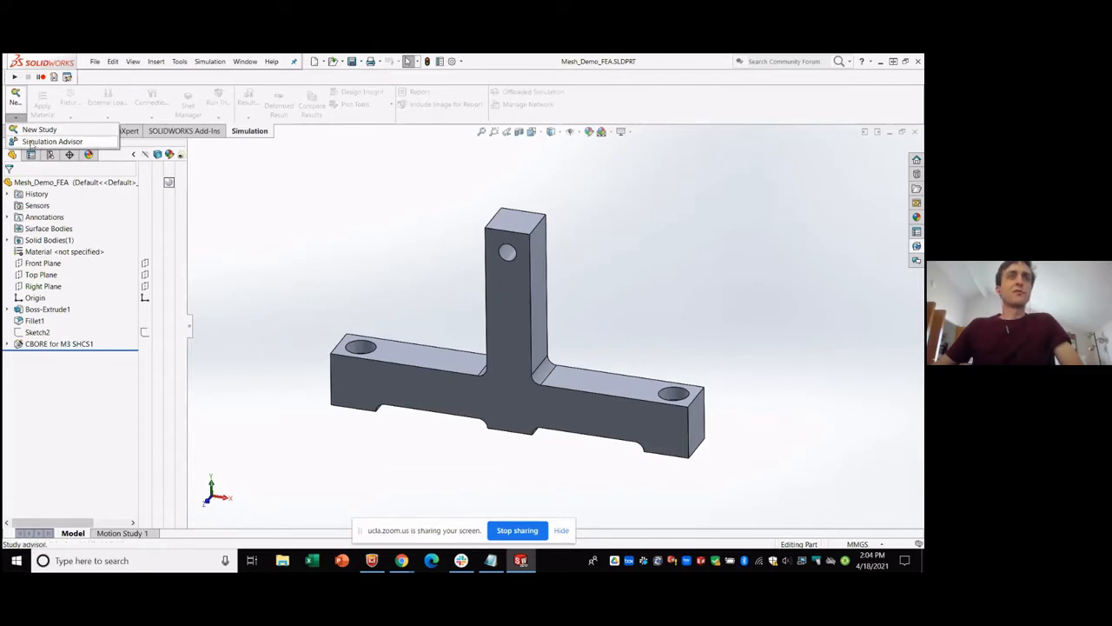
{"action": "left_click", "coordinate": [47, 142]}
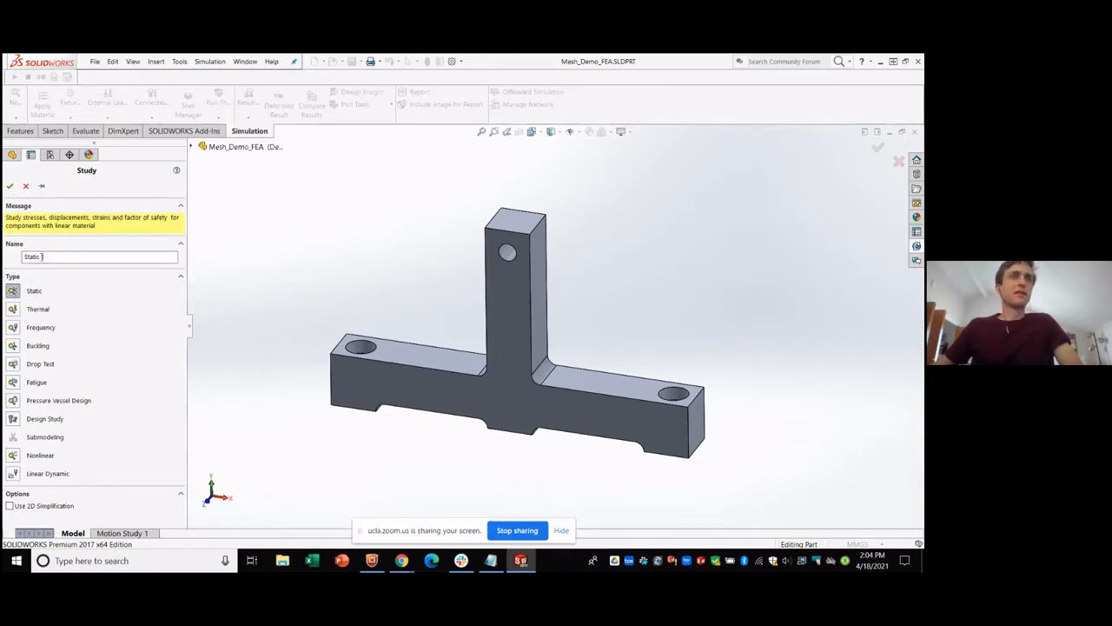
{"action": "left_click_drag", "start_coordinate": [44, 257], "coordinate": [17, 257]}
{"action": "left_click", "coordinate": [20, 258]}
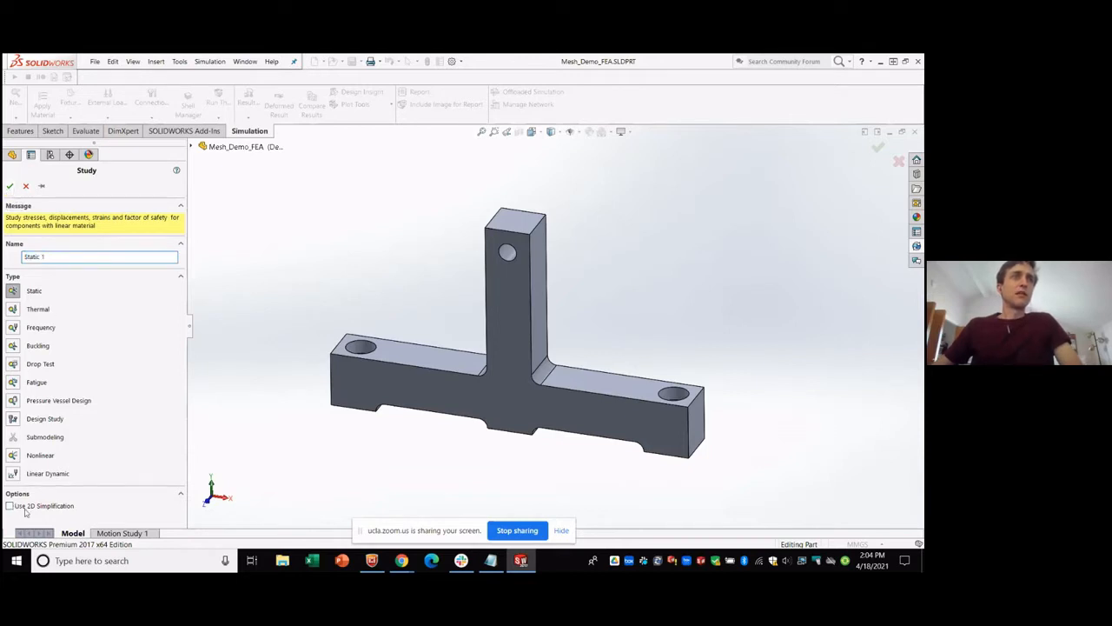
{"action": "left_click", "coordinate": [10, 186]}
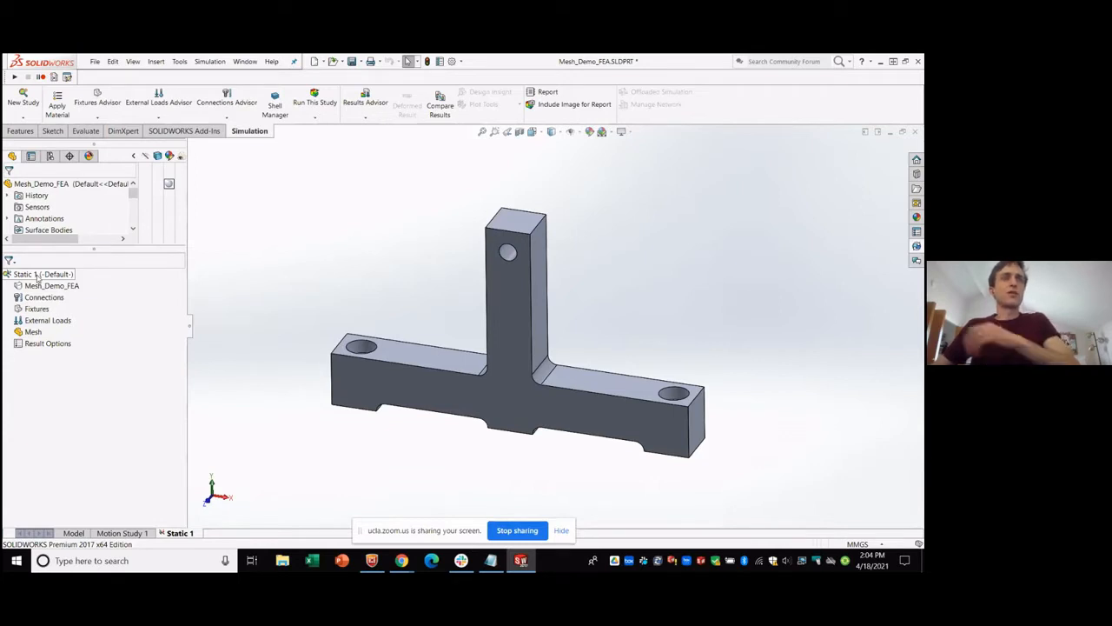
Open the material settings for the Mesh_Demo_FEA part in the Static 1 study and browse the steel library.
{"action": "left_click", "coordinate": [46, 276]}
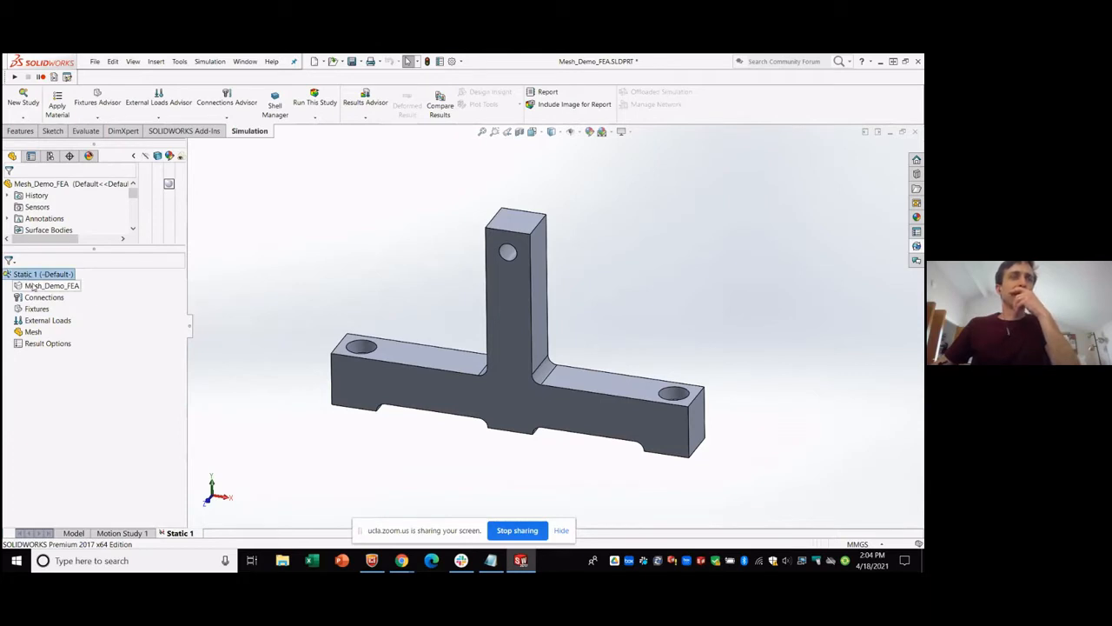
{"action": "left_click", "coordinate": [33, 287]}
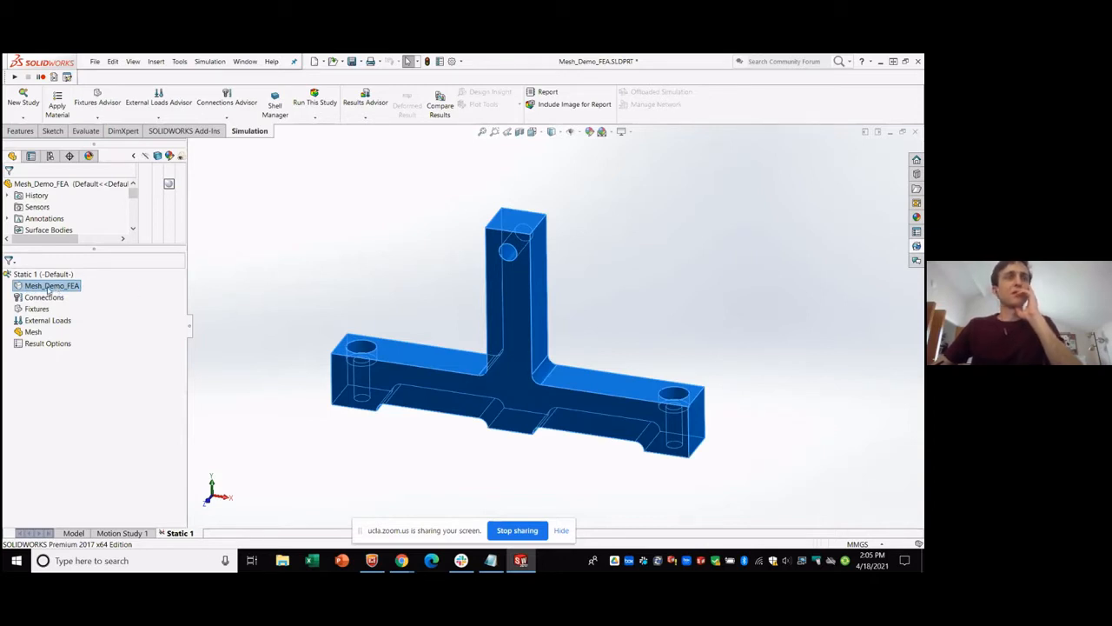
{"action": "right_click", "coordinate": [49, 292]}
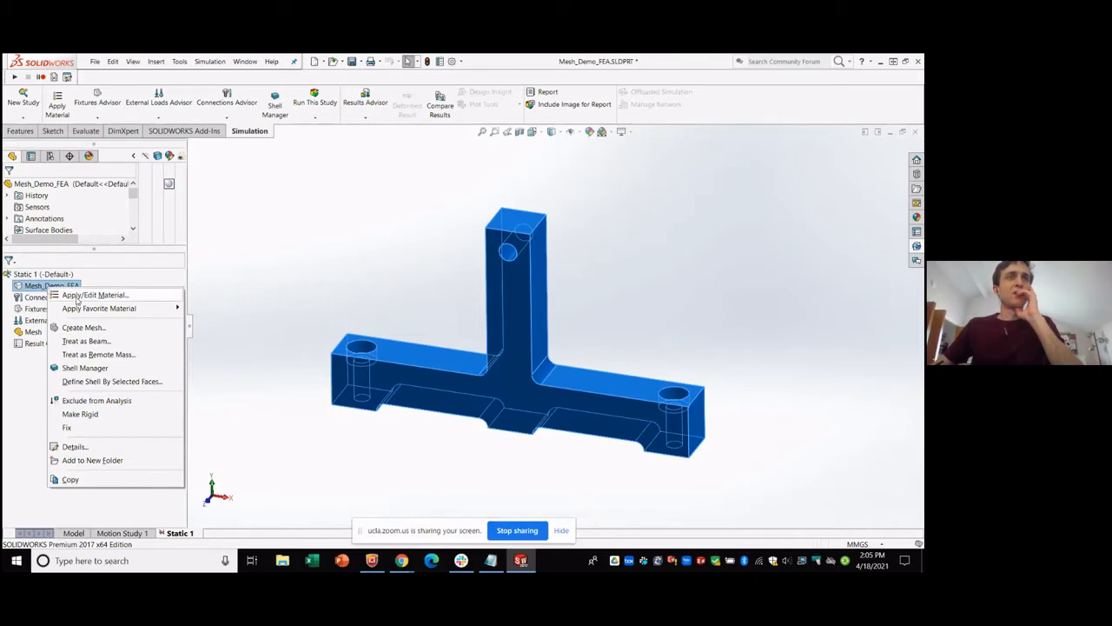
{"action": "mouse_move", "coordinate": [130, 308]}
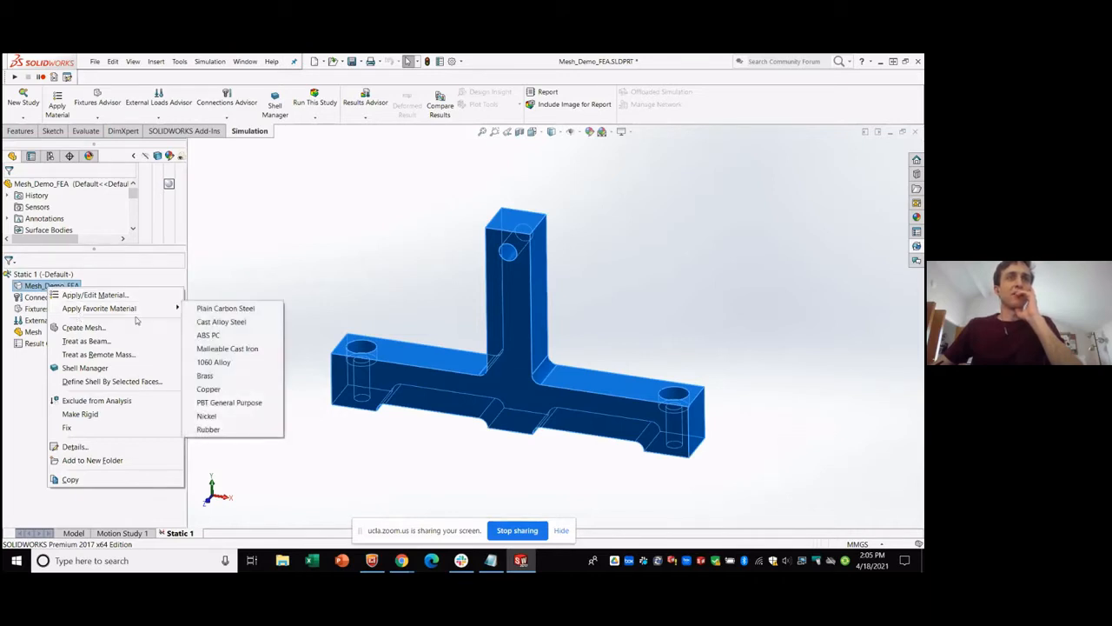
{"action": "left_click", "coordinate": [77, 295]}
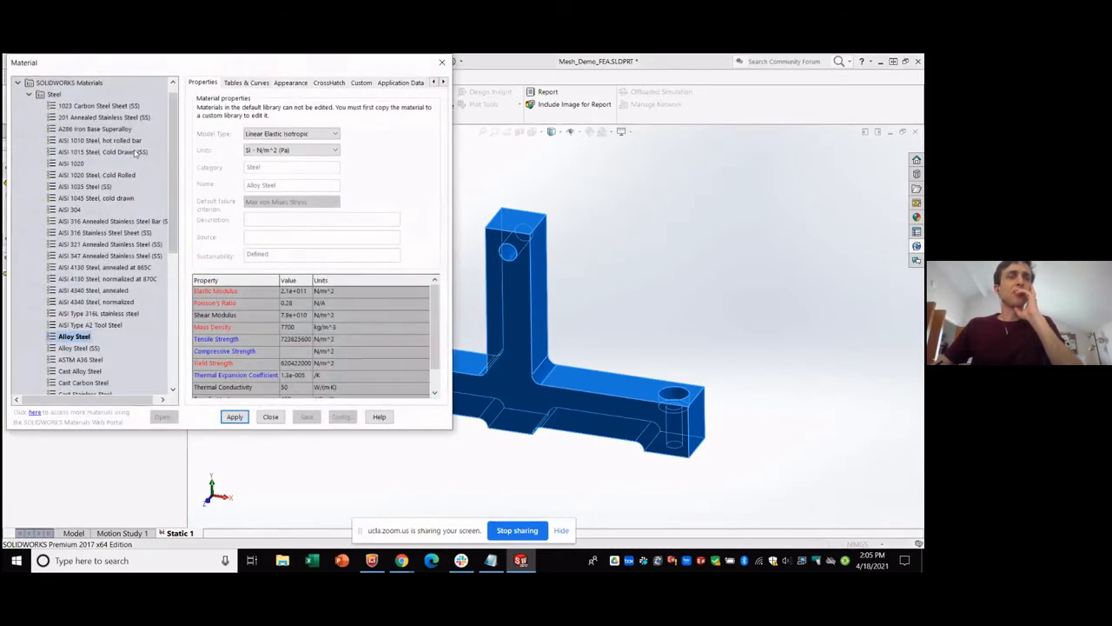
{"action": "scroll", "coordinate": [117, 187], "scroll_direction": "down", "scroll_amount": 8}
{"action": "scroll", "coordinate": [119, 193], "scroll_direction": "up", "scroll_amount": 8}
{"action": "scroll", "coordinate": [119, 193], "scroll_direction": "down", "scroll_amount": 8}
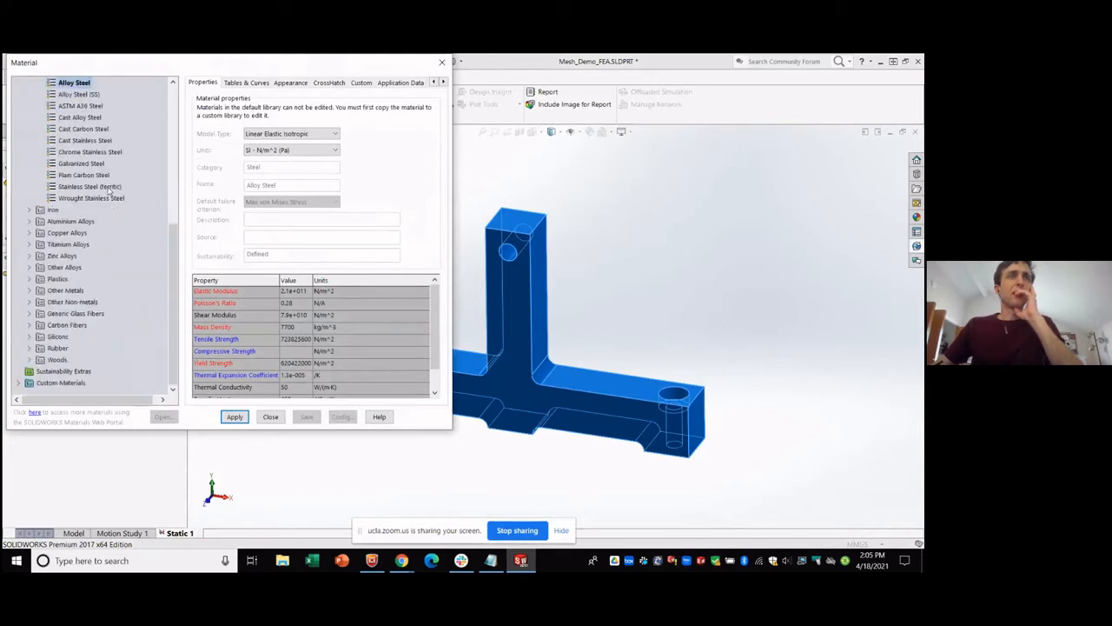
{"action": "scroll", "coordinate": [104, 184], "scroll_direction": "up", "scroll_amount": 8}
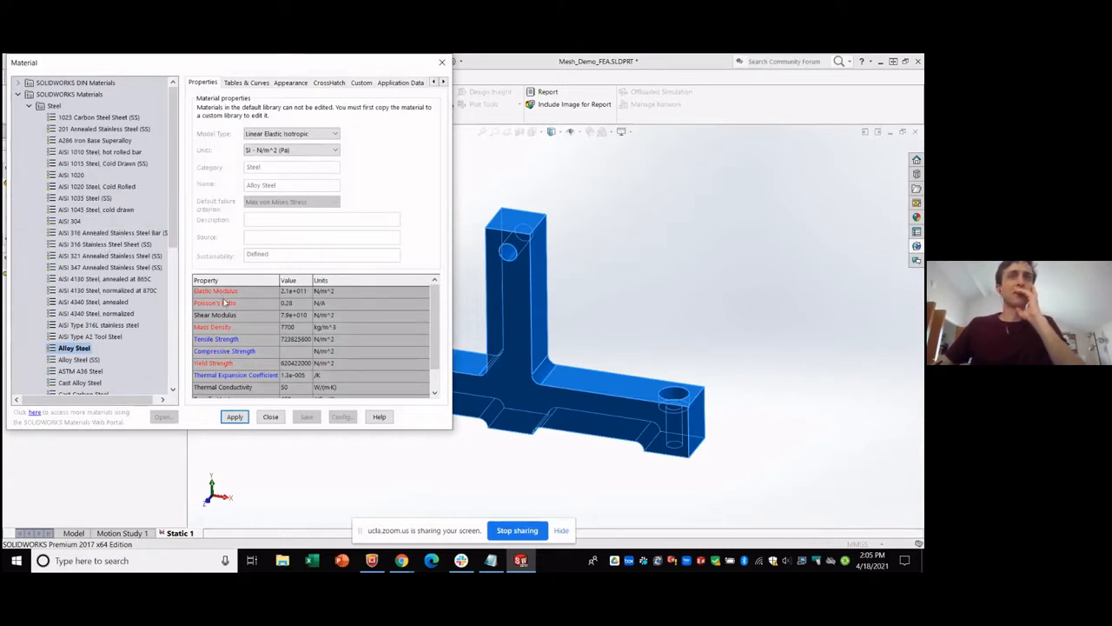
Compare the properties of AISI 4340 normalized, AISI 4340 annealed, AISI 4130 annealed at 865C, AISI 1020 and AISI 1035 Steel (SS).
{"action": "left_click", "coordinate": [80, 313]}
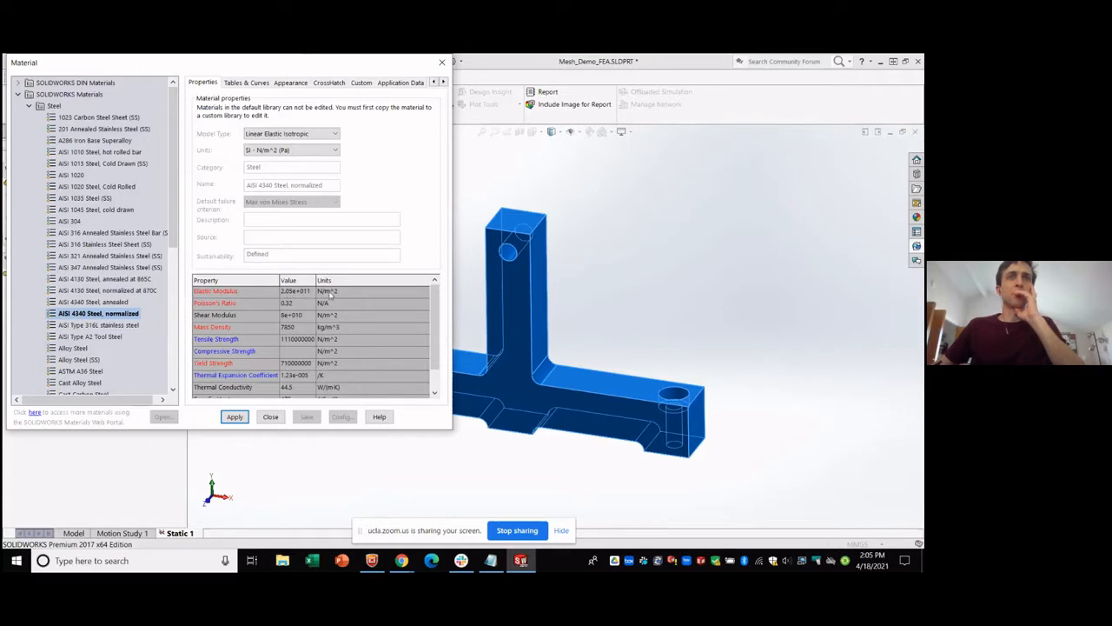
{"action": "left_click", "coordinate": [100, 303]}
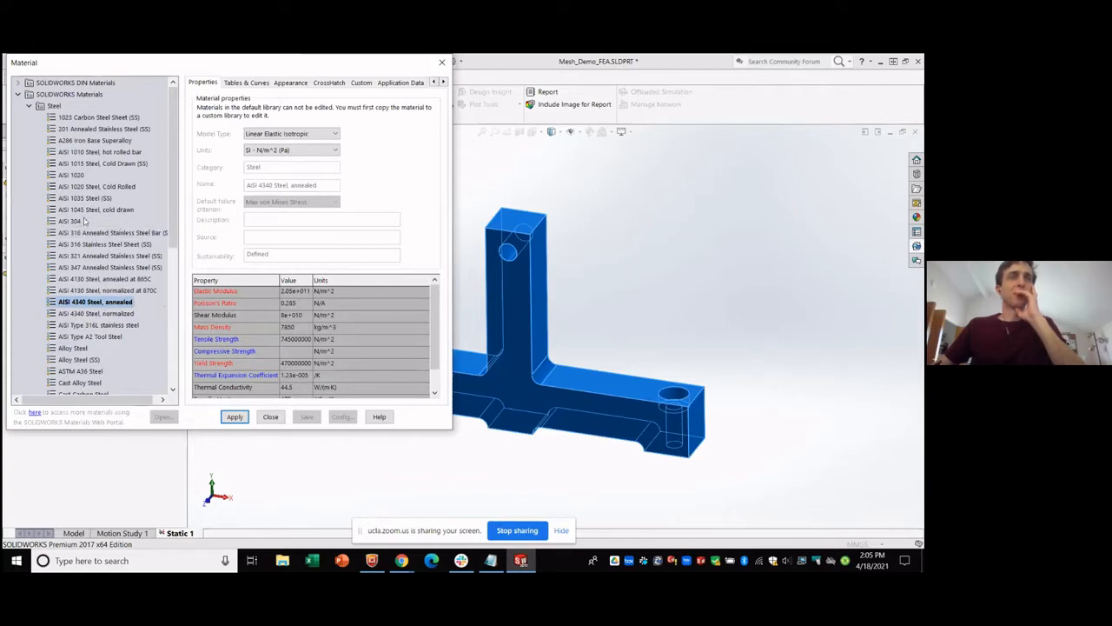
{"action": "left_click", "coordinate": [80, 279]}
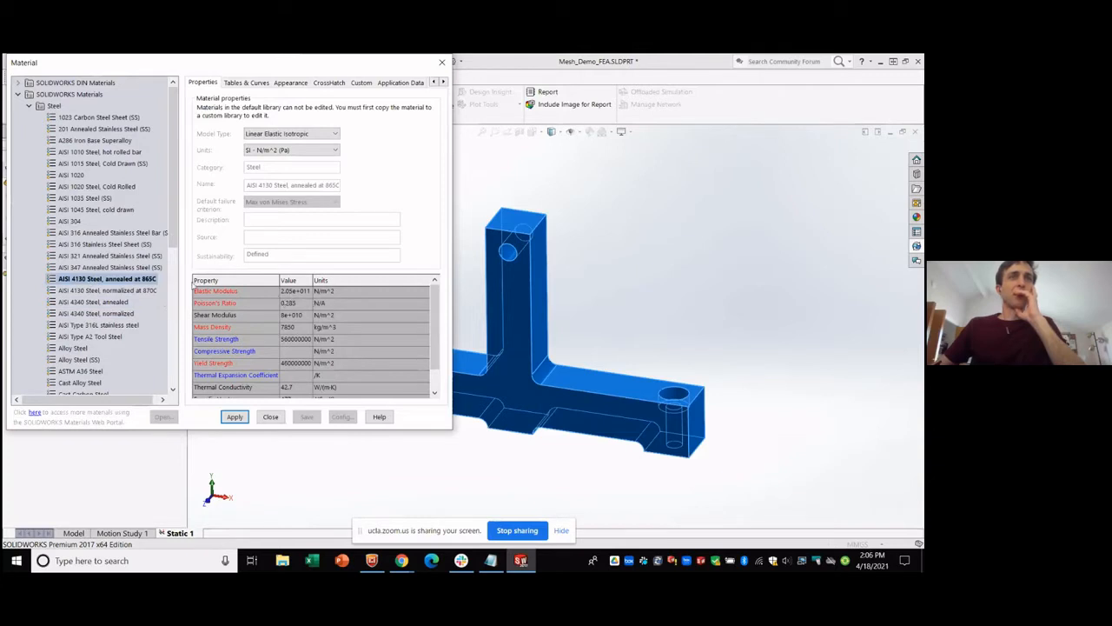
{"action": "left_click", "coordinate": [77, 176]}
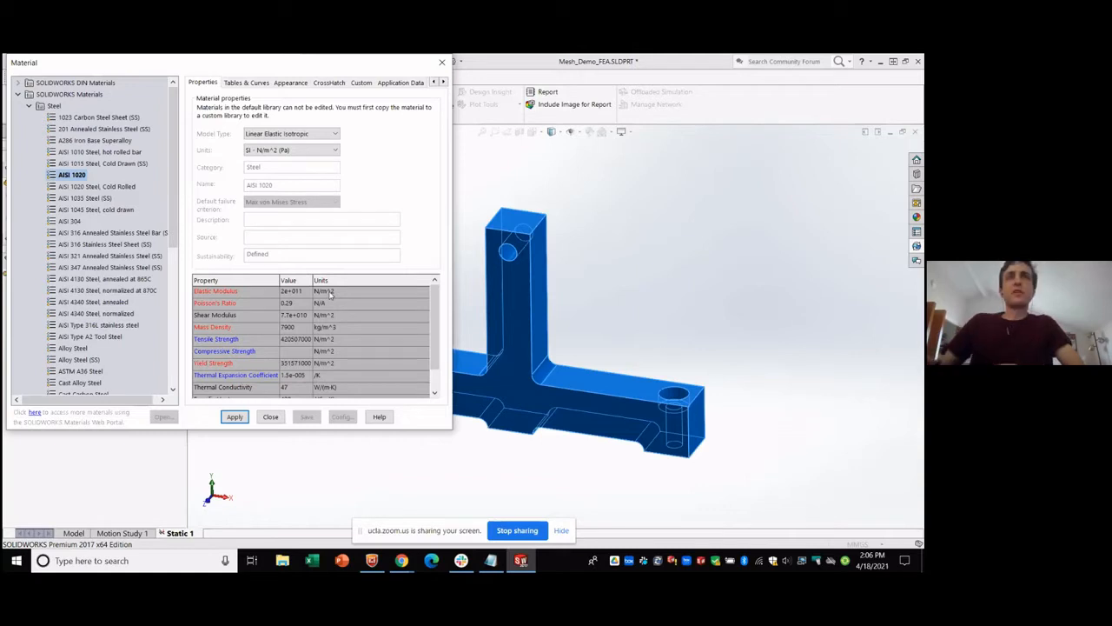
{"action": "left_click", "coordinate": [69, 199]}
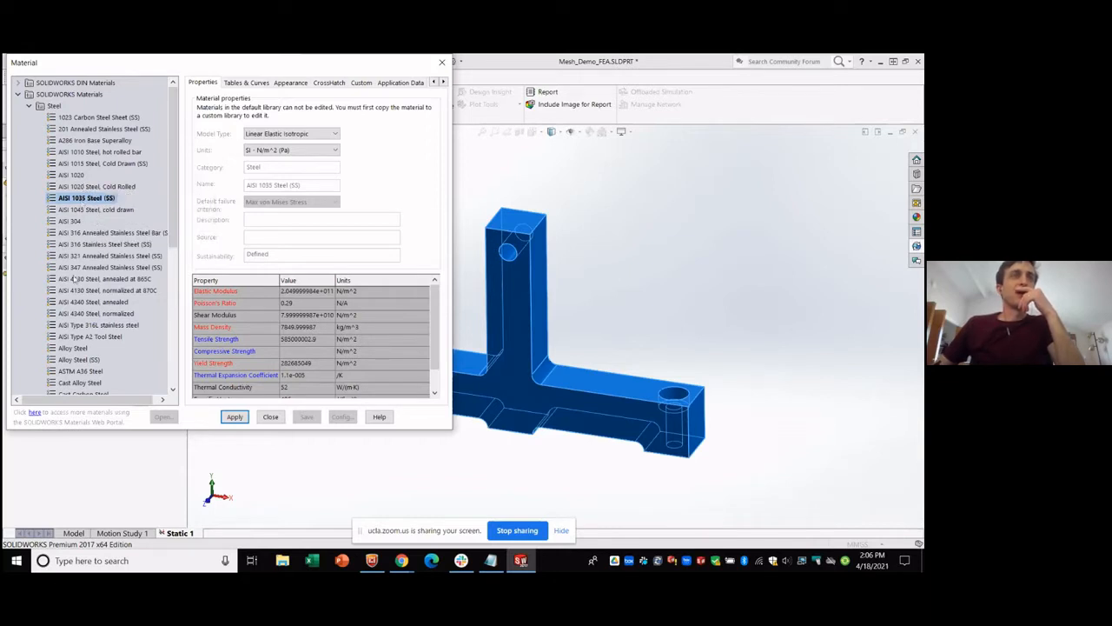
Apply AISI 1020 steel as the part's material in the study and close the material settings.
{"action": "left_click", "coordinate": [83, 175]}
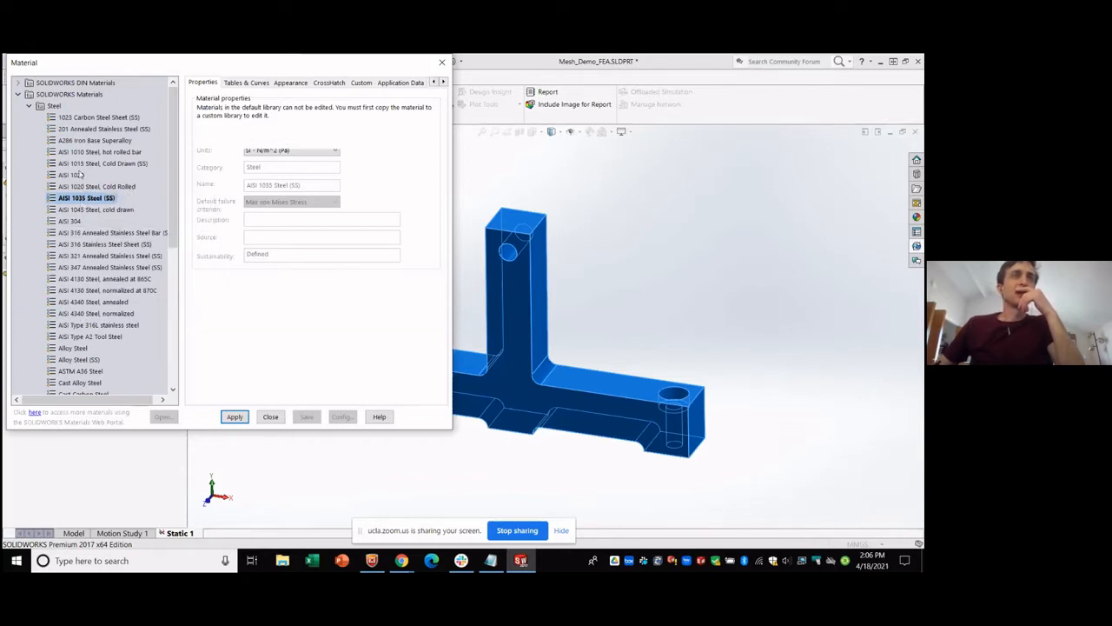
{"action": "left_click", "coordinate": [244, 418]}
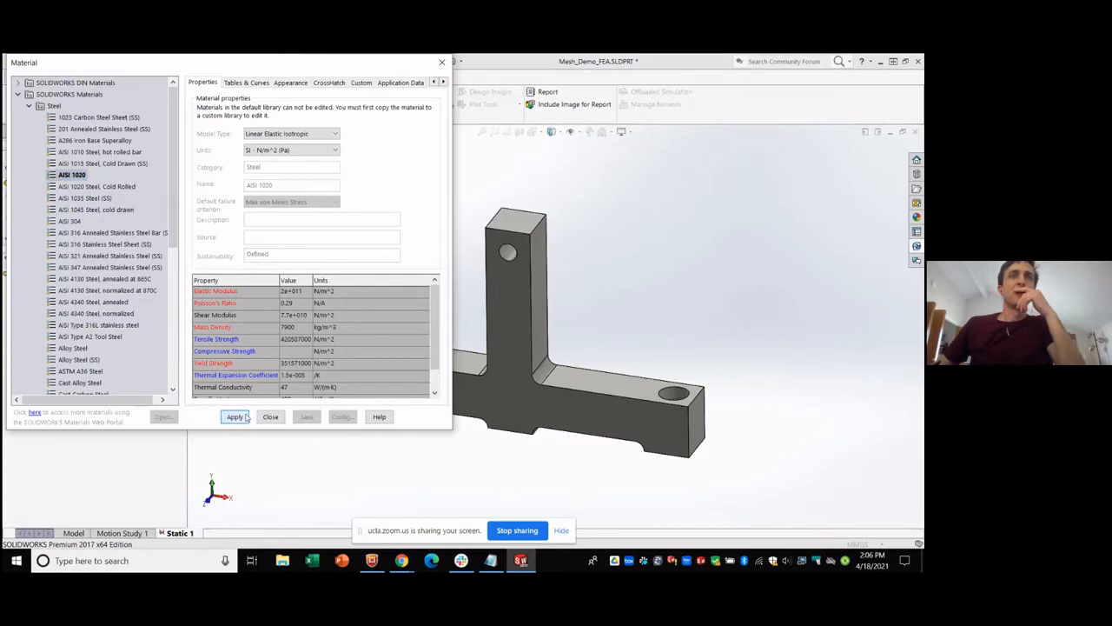
{"action": "left_click", "coordinate": [271, 416]}
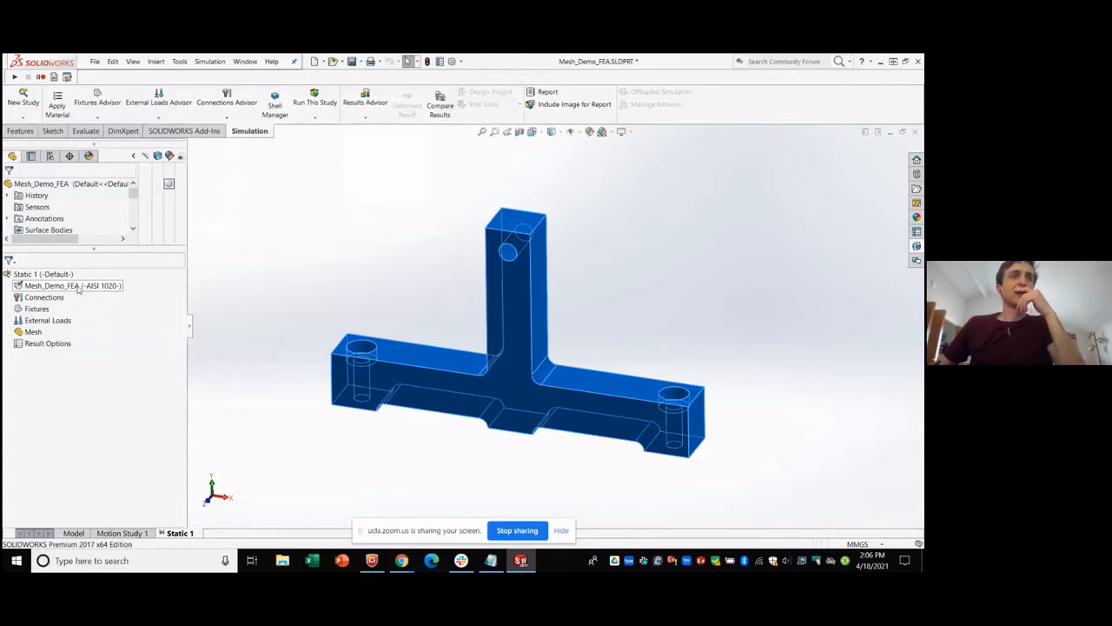
Add a Fixed Geometry fixture to the bottom faces of the two end feet beneath the counterbored holes.
{"action": "left_click", "coordinate": [42, 300]}
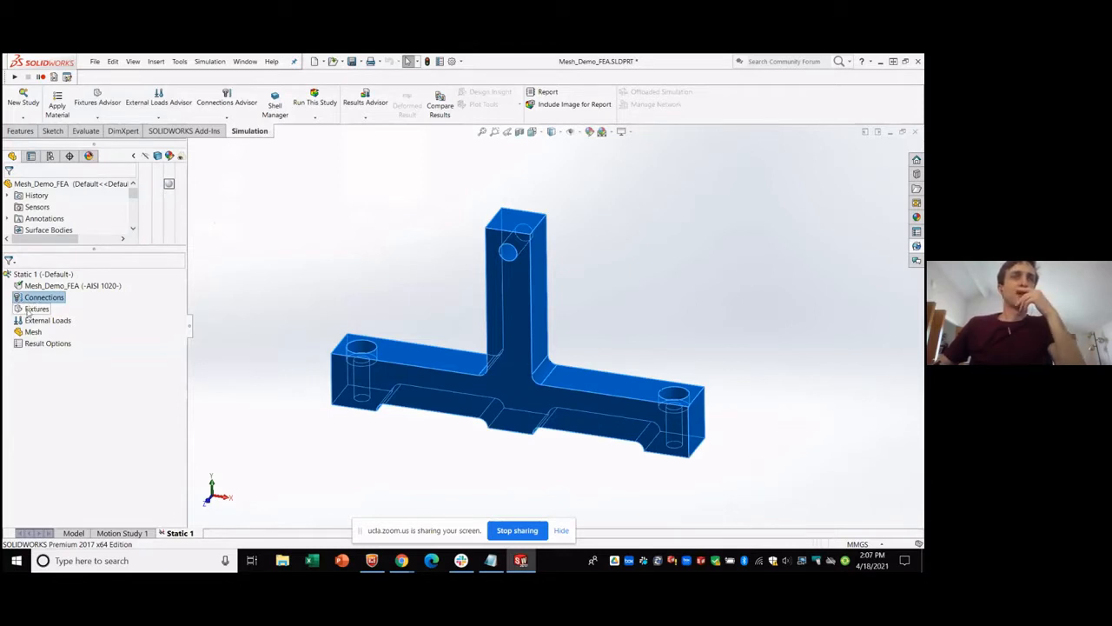
{"action": "left_click", "coordinate": [33, 310]}
{"action": "right_click", "coordinate": [31, 310]}
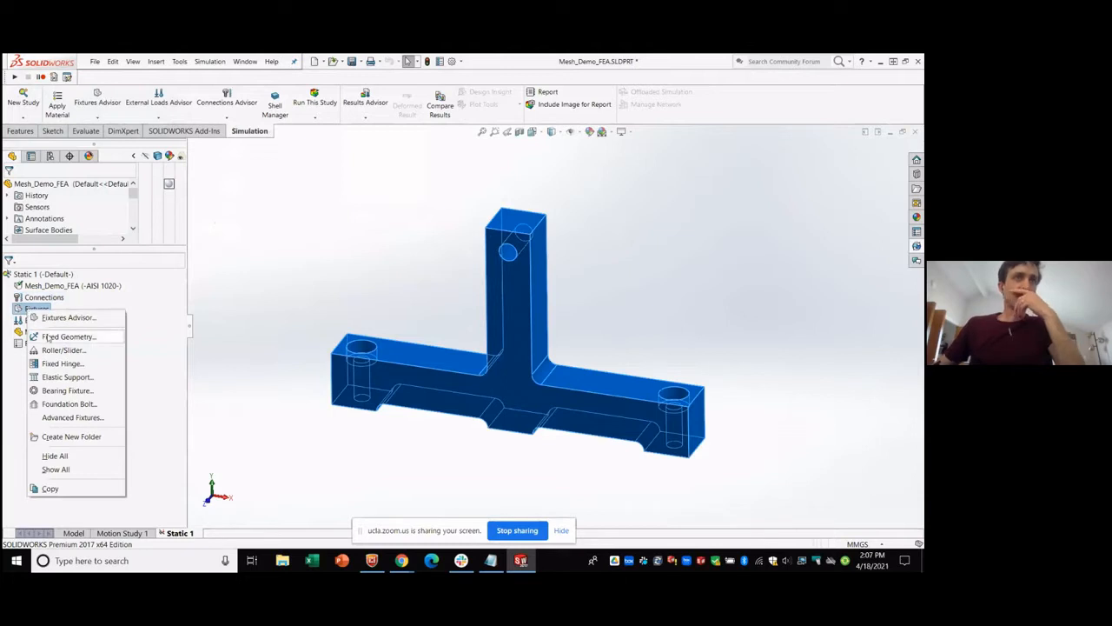
{"action": "left_click", "coordinate": [61, 337]}
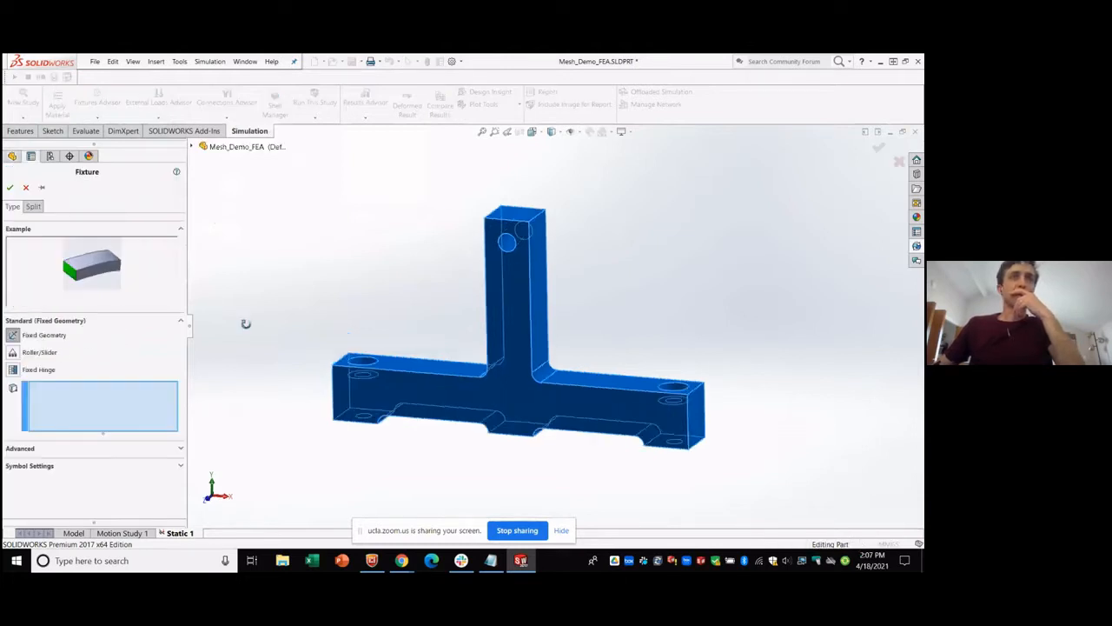
{"action": "middle_click_drag", "start_coordinate": [246, 324], "coordinate": [240, 238]}
{"action": "left_click", "coordinate": [384, 455]}
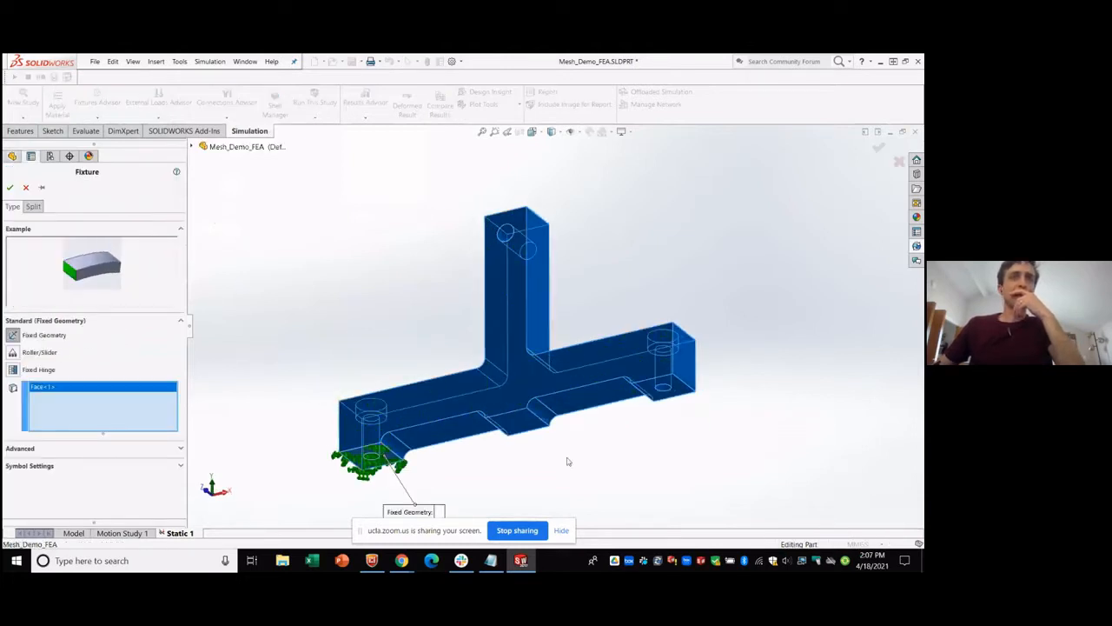
{"action": "left_click", "coordinate": [688, 399]}
{"action": "middle_click_drag", "start_coordinate": [392, 266], "coordinate": [462, 375]}
{"action": "left_click", "coordinate": [10, 188]}
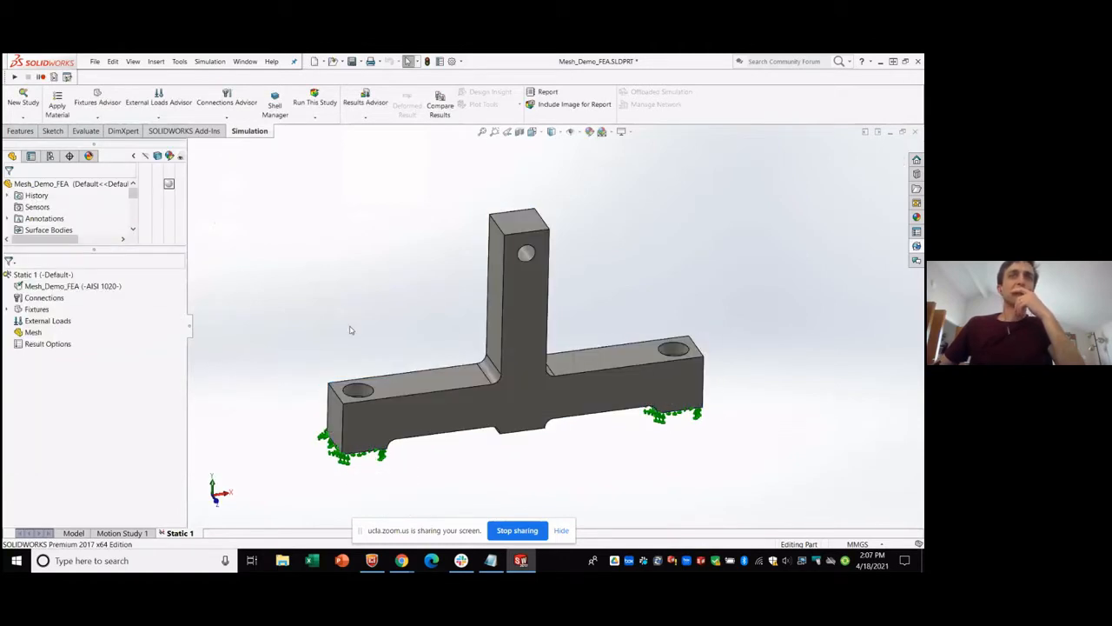
{"action": "middle_click_drag", "start_coordinate": [351, 331], "coordinate": [374, 382]}
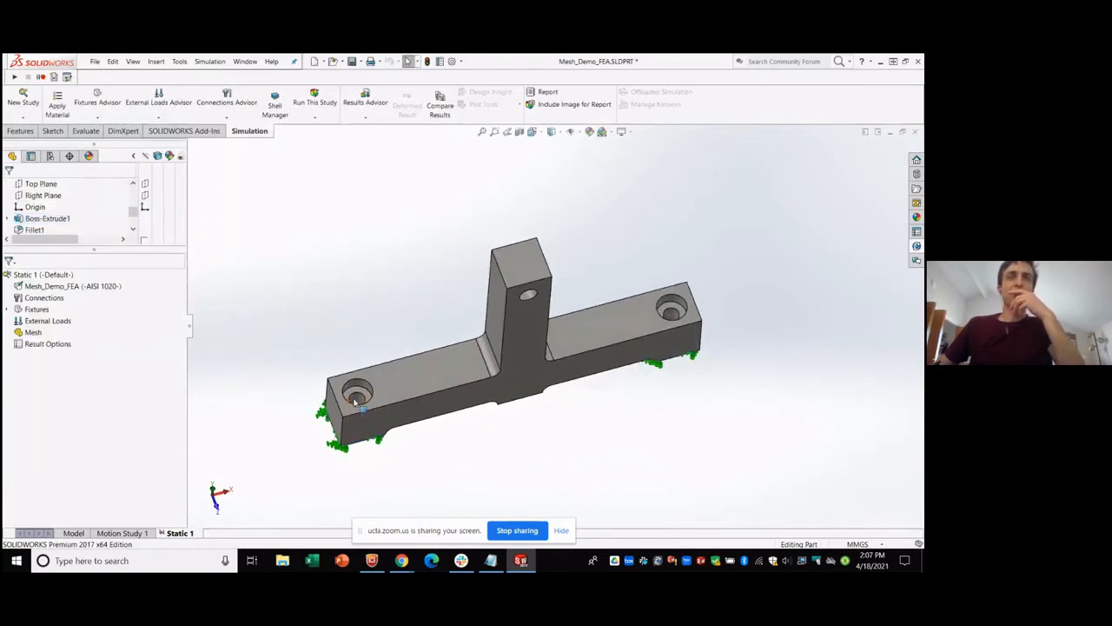
{"action": "scroll", "coordinate": [355, 401], "scroll_direction": "down", "scroll_amount": 2}
{"action": "scroll", "coordinate": [836, 282], "scroll_direction": "up", "scroll_amount": 2}
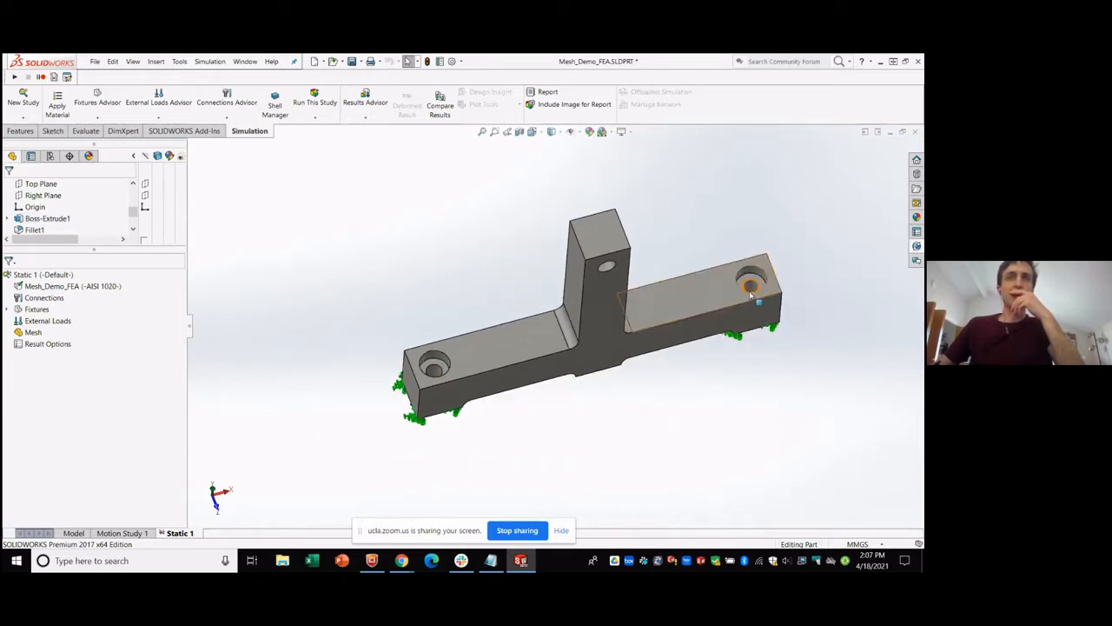
Start a force load and select the cylindrical face of the through hole near the top of the upright as its target.
{"action": "scroll", "coordinate": [752, 295], "scroll_direction": "down", "scroll_amount": 1}
{"action": "right_click", "coordinate": [43, 321]}
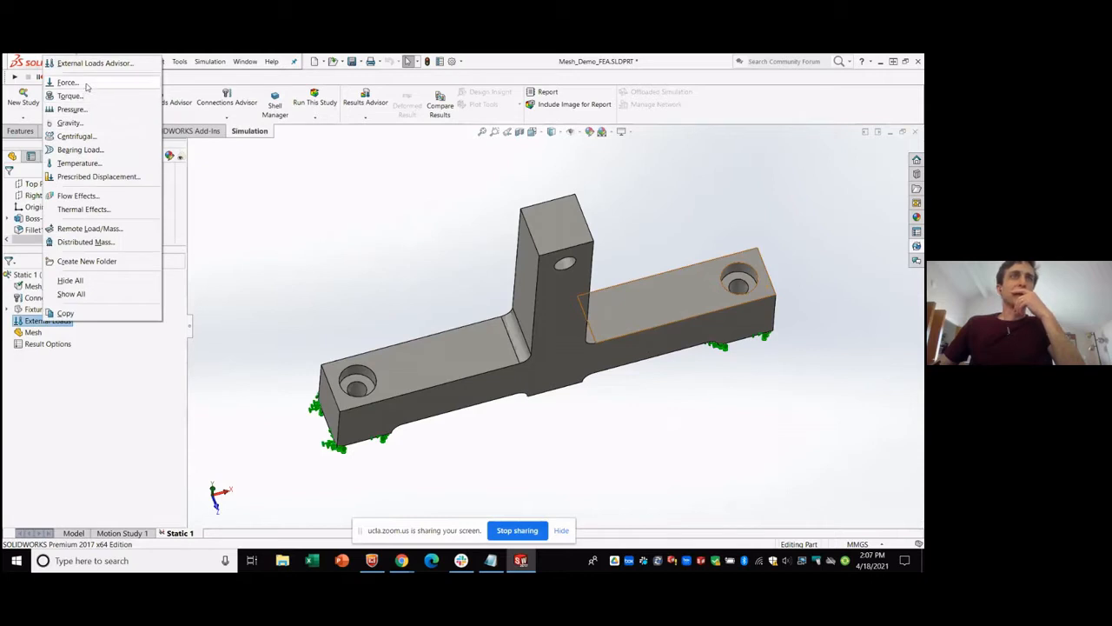
{"action": "left_click", "coordinate": [86, 85]}
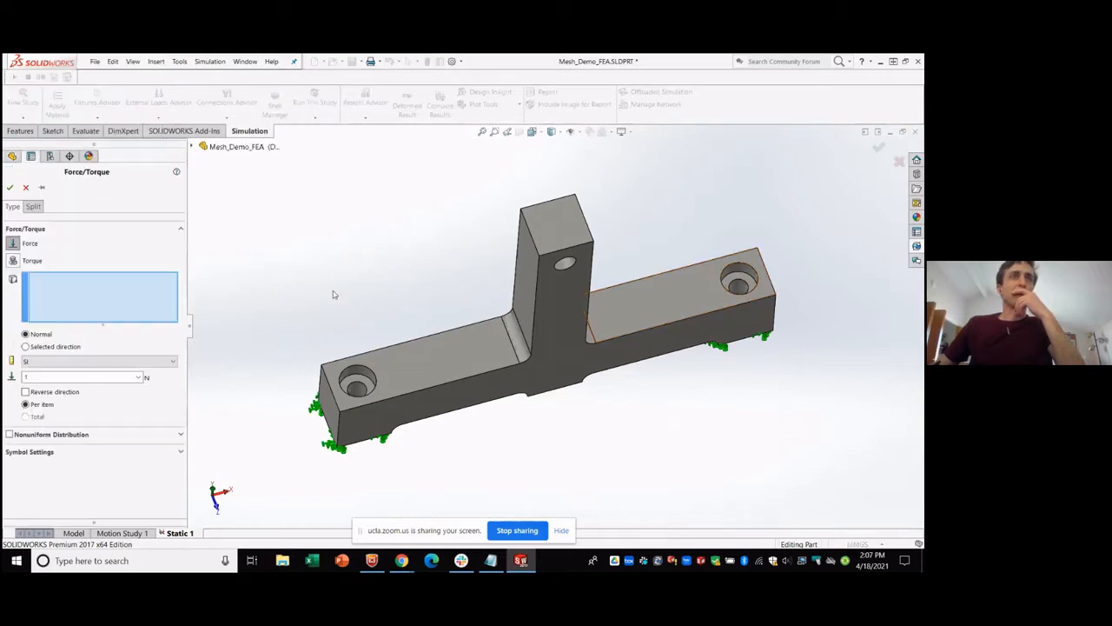
{"action": "middle_click_drag", "start_coordinate": [333, 290], "coordinate": [498, 219]}
{"action": "left_click", "coordinate": [566, 202]}
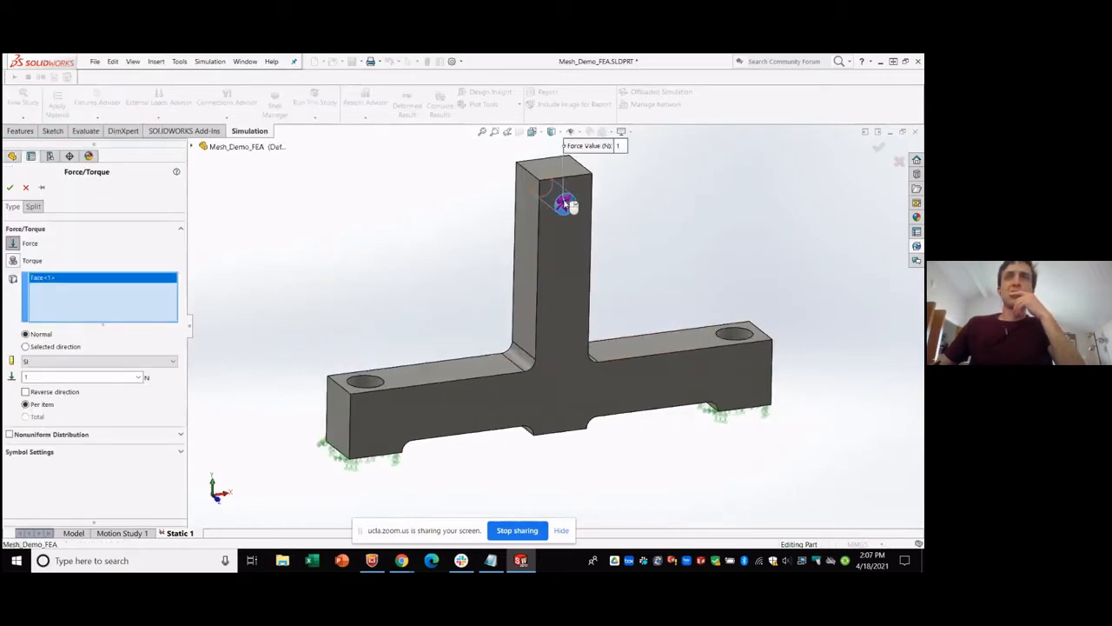
{"action": "scroll", "coordinate": [573, 204], "scroll_direction": "down", "scroll_amount": 5}
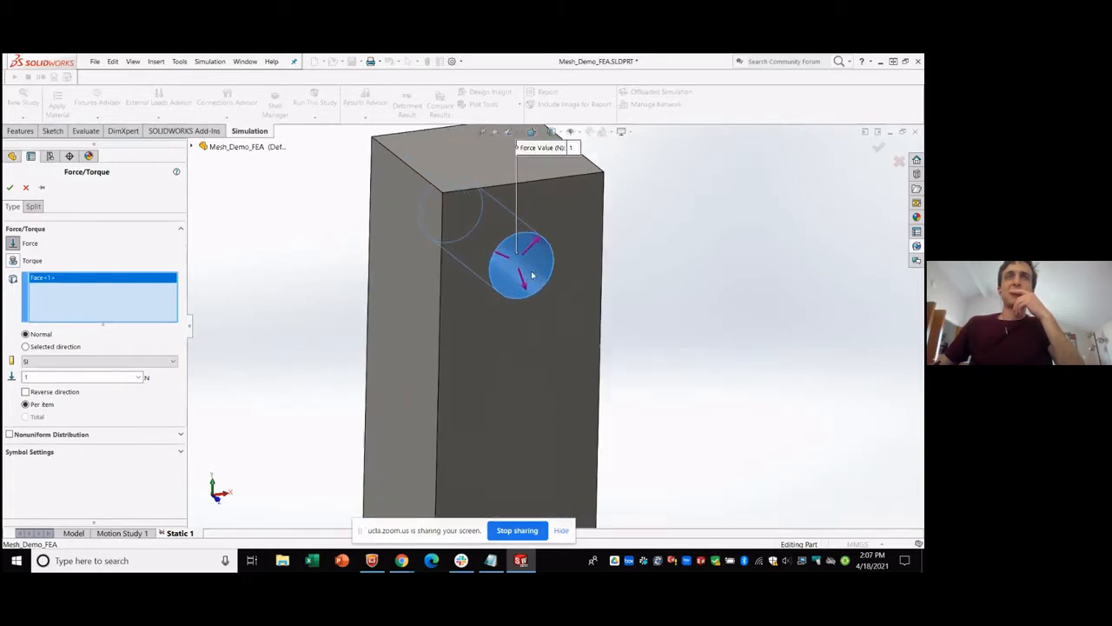
{"action": "middle_click_drag", "start_coordinate": [500, 209], "coordinate": [507, 227]}
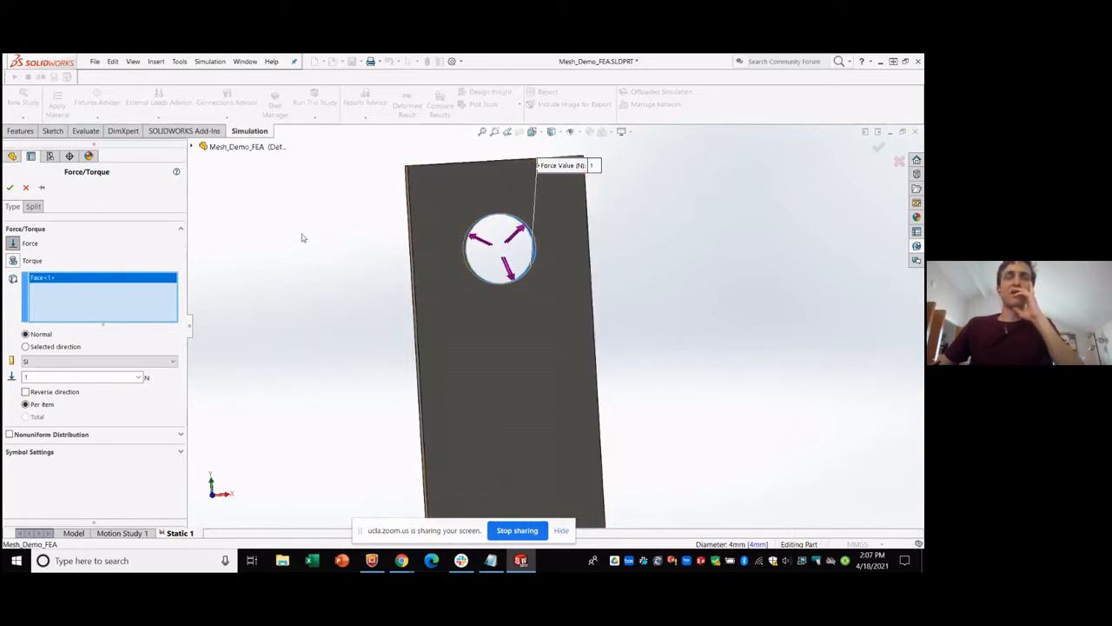
{"action": "middle_click_drag", "start_coordinate": [304, 237], "coordinate": [330, 259]}
{"action": "scroll", "coordinate": [515, 250], "scroll_direction": "down", "scroll_amount": 3}
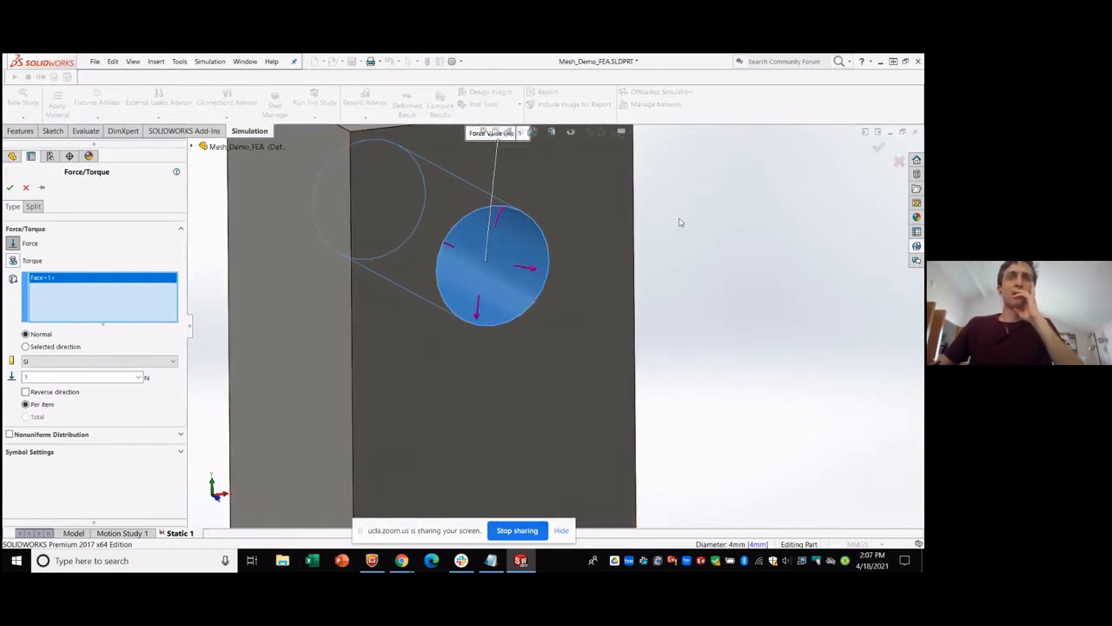
{"action": "scroll", "coordinate": [672, 241], "scroll_direction": "up", "scroll_amount": 8}
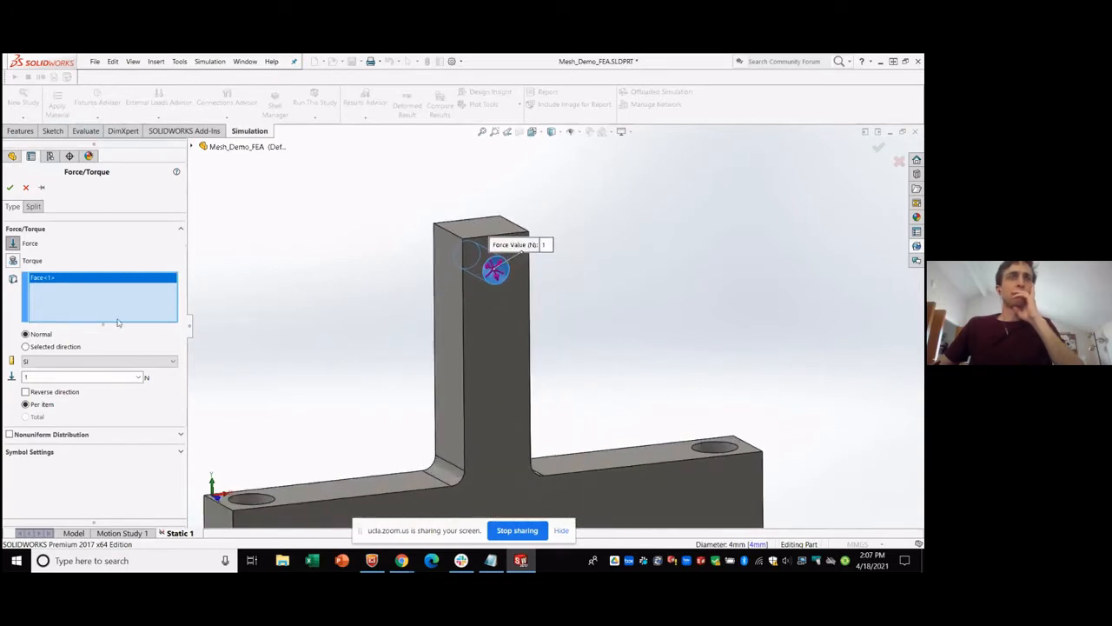
Direct the force on the hole face normal to the Right Plane, set it to 100 N and apply the load.
{"action": "left_click", "coordinate": [26, 348]}
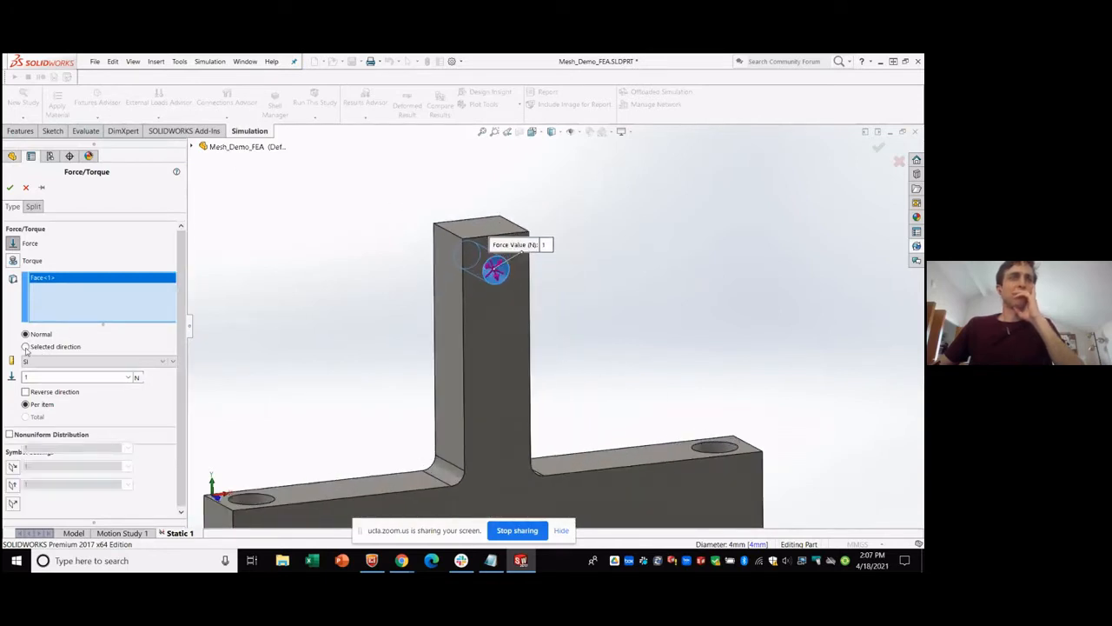
{"action": "scroll", "coordinate": [363, 227], "scroll_direction": "up", "scroll_amount": 3}
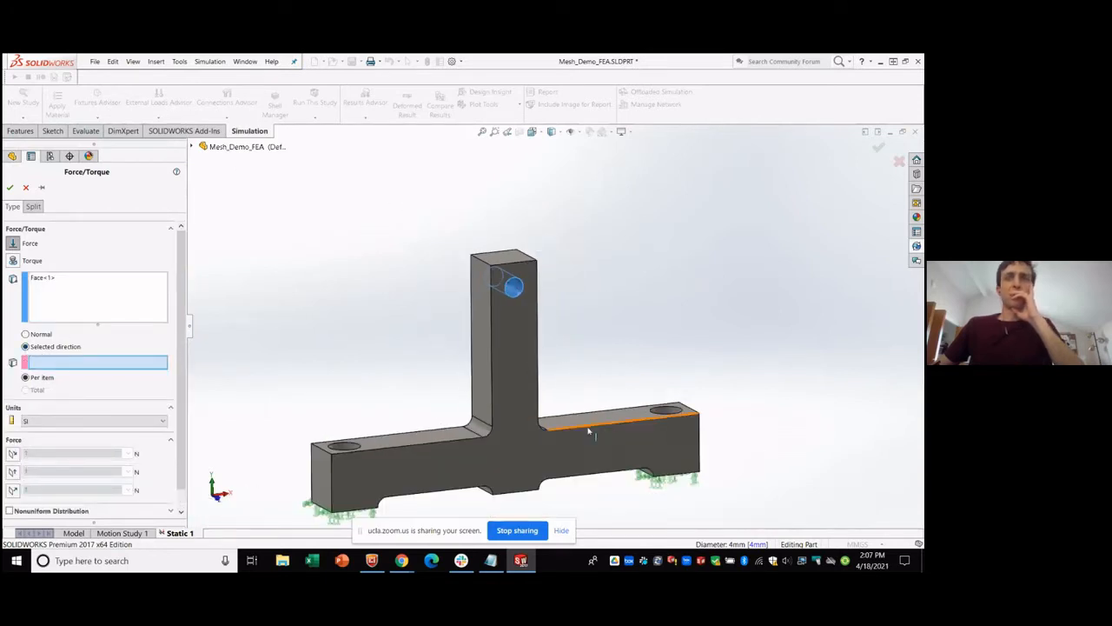
{"action": "left_click", "coordinate": [193, 146]}
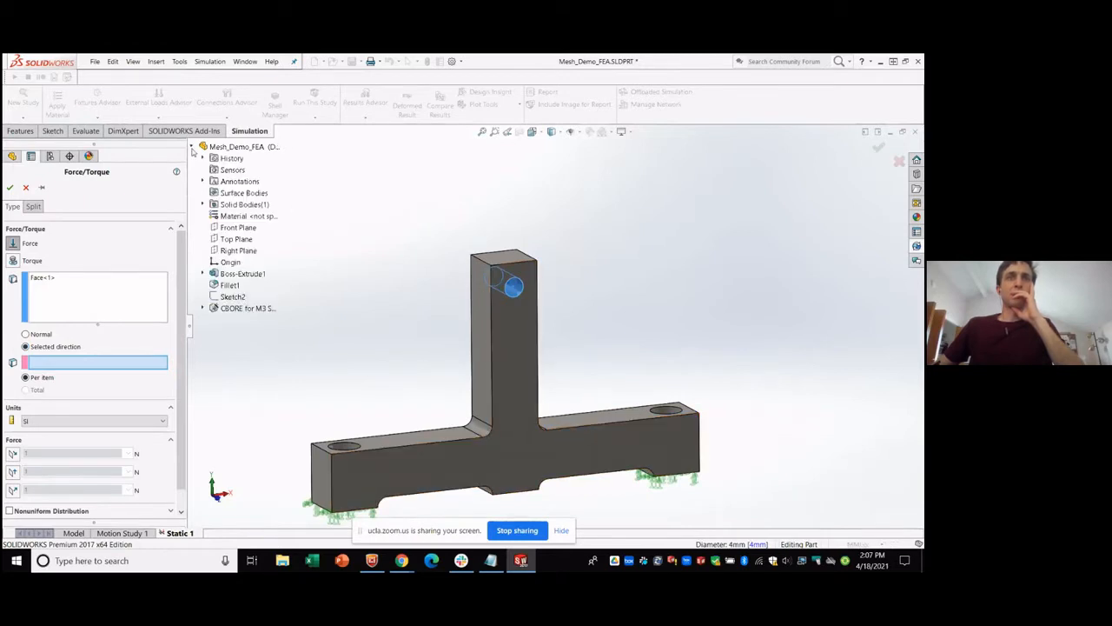
{"action": "left_click", "coordinate": [235, 251]}
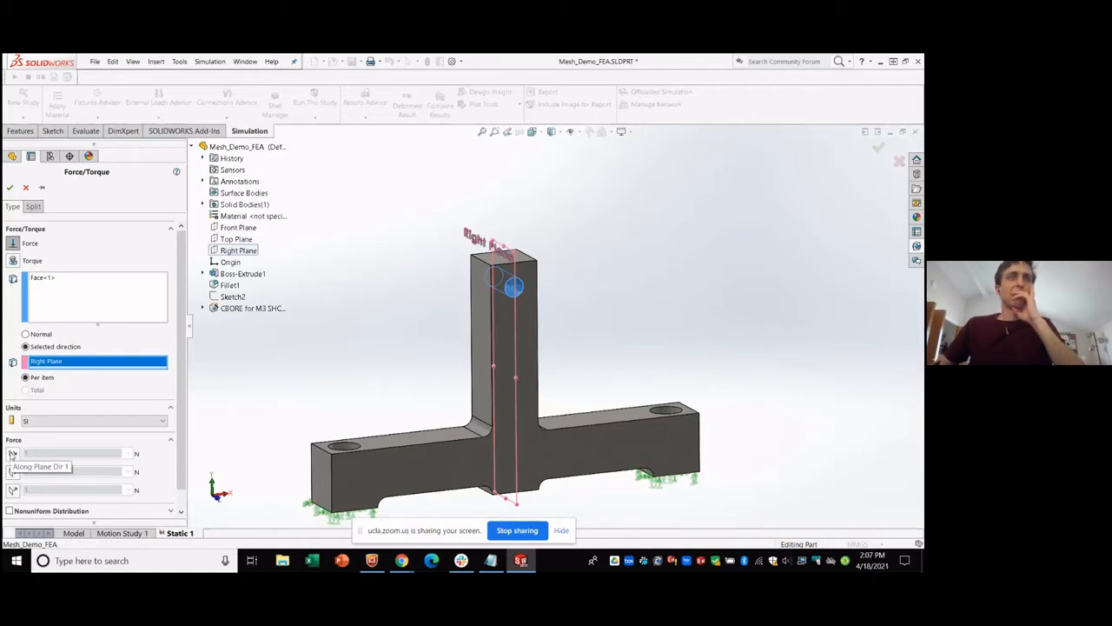
{"action": "left_click", "coordinate": [13, 490]}
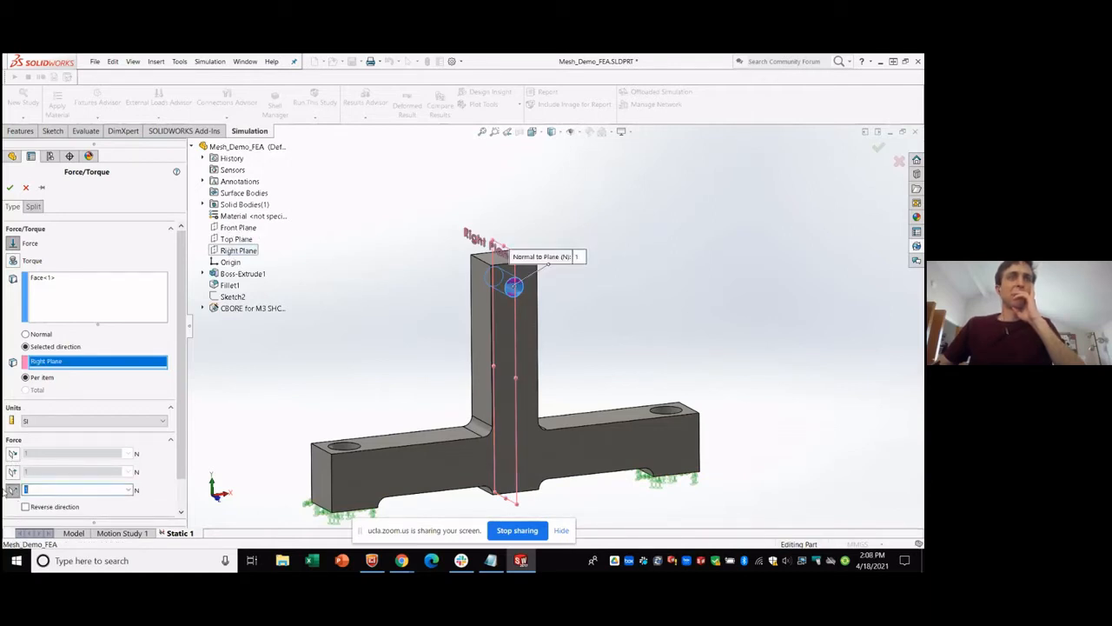
{"action": "type", "text": "10"}
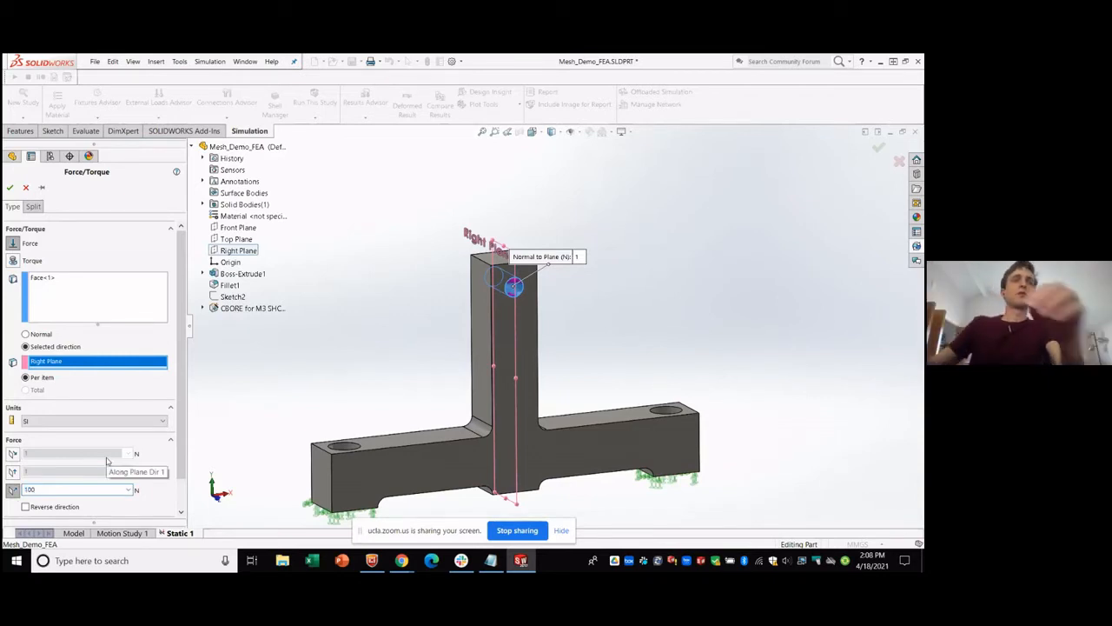
{"action": "type", "text": "0"}
{"action": "left_click", "coordinate": [10, 187]}
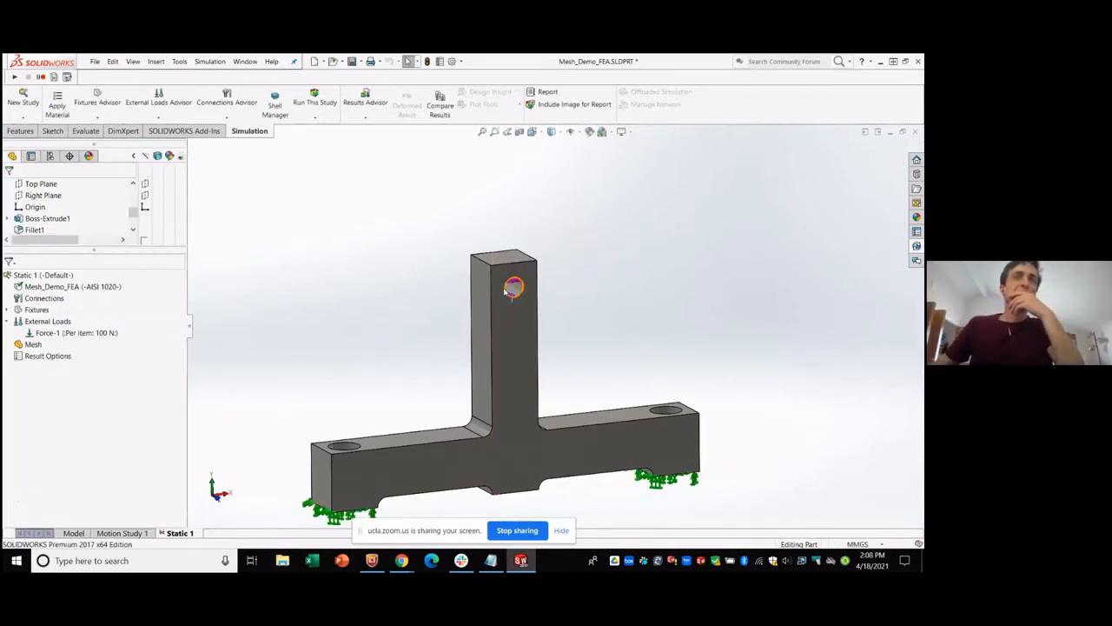
Examine the direction and distribution of the force arrows on the inner face of the upright's hole from several angles.
{"action": "scroll", "coordinate": [549, 257], "scroll_direction": "down", "scroll_amount": 5}
{"action": "scroll", "coordinate": [556, 276], "scroll_direction": "down", "scroll_amount": 3}
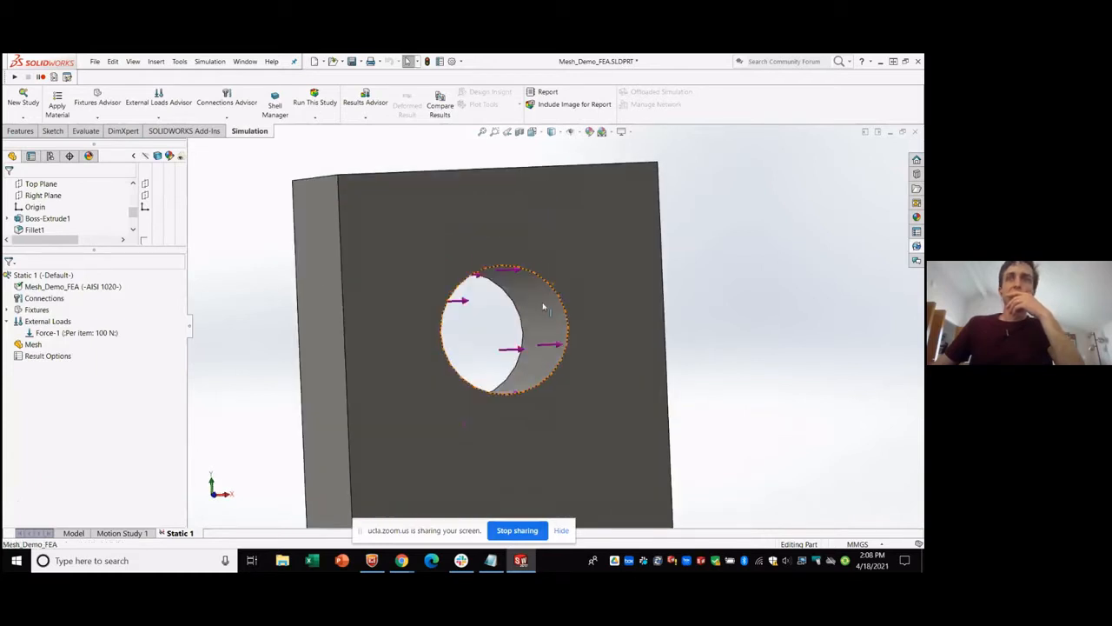
{"action": "scroll", "coordinate": [543, 306], "scroll_direction": "up", "scroll_amount": 2}
{"action": "scroll", "coordinate": [557, 318], "scroll_direction": "down", "scroll_amount": 3}
{"action": "left_click", "coordinate": [556, 323]}
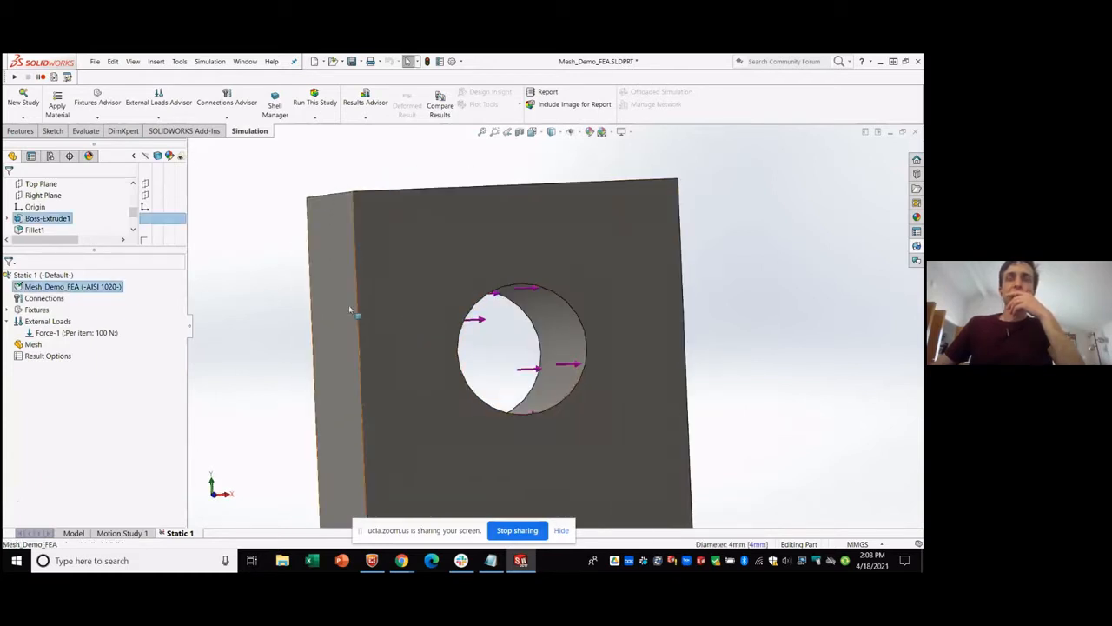
{"action": "left_click", "coordinate": [563, 334]}
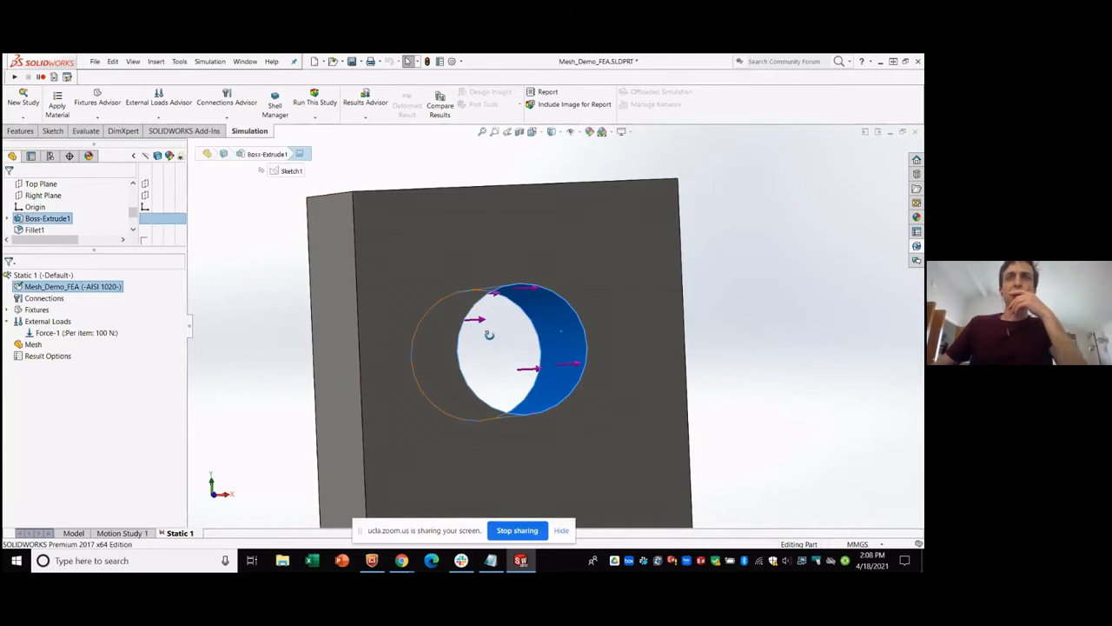
{"action": "middle_click_drag", "start_coordinate": [489, 334], "coordinate": [478, 331]}
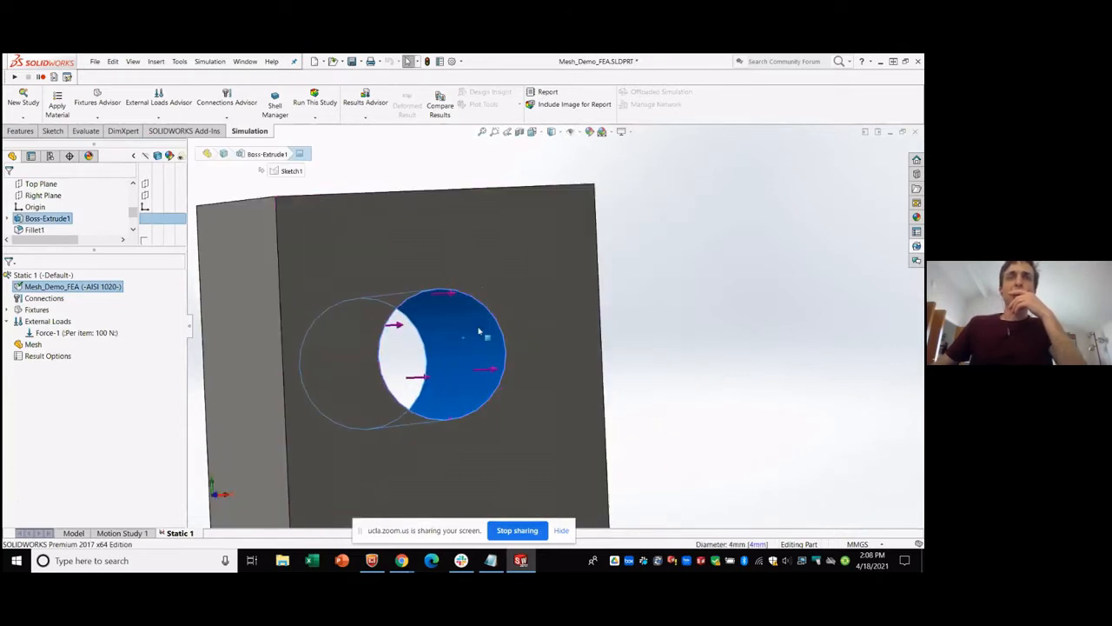
{"action": "left_click", "coordinate": [463, 333]}
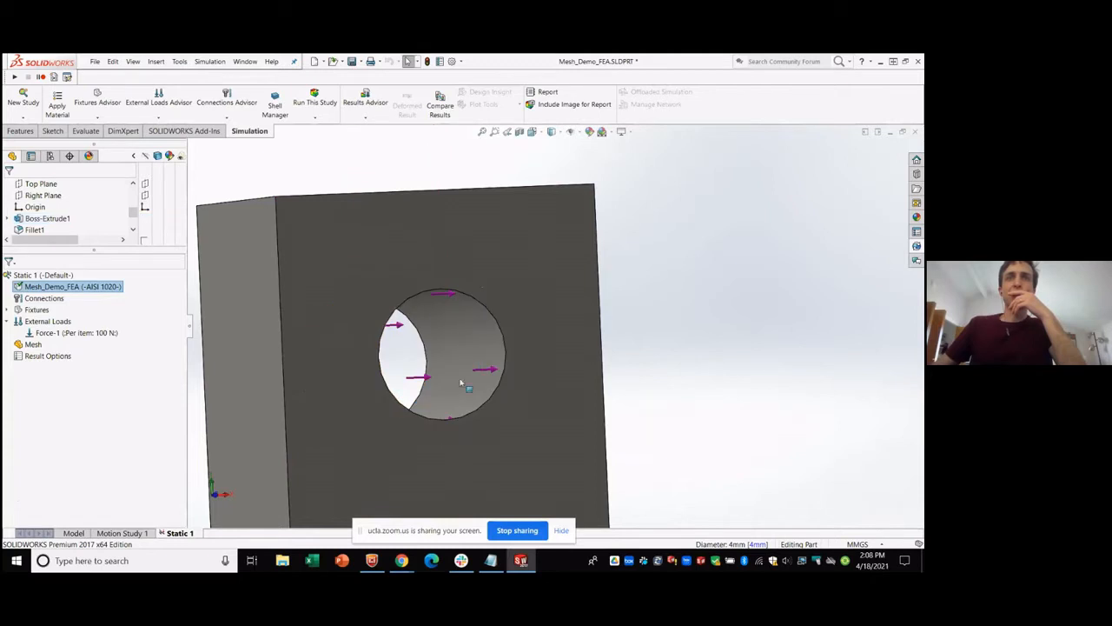
{"action": "middle_click_drag", "start_coordinate": [472, 391], "coordinate": [385, 367]}
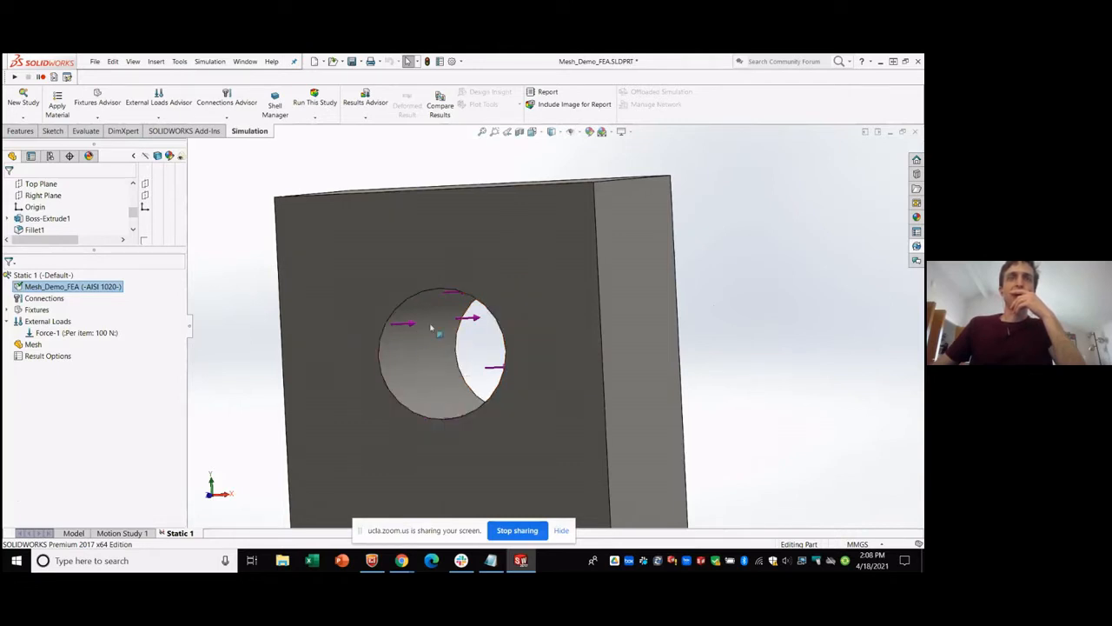
{"action": "scroll", "coordinate": [439, 352], "scroll_direction": "up", "scroll_amount": 2}
{"action": "middle_click_drag", "start_coordinate": [435, 348], "coordinate": [483, 340]}
{"action": "left_click", "coordinate": [282, 339]}
{"action": "mouse_move", "coordinate": [51, 337]}
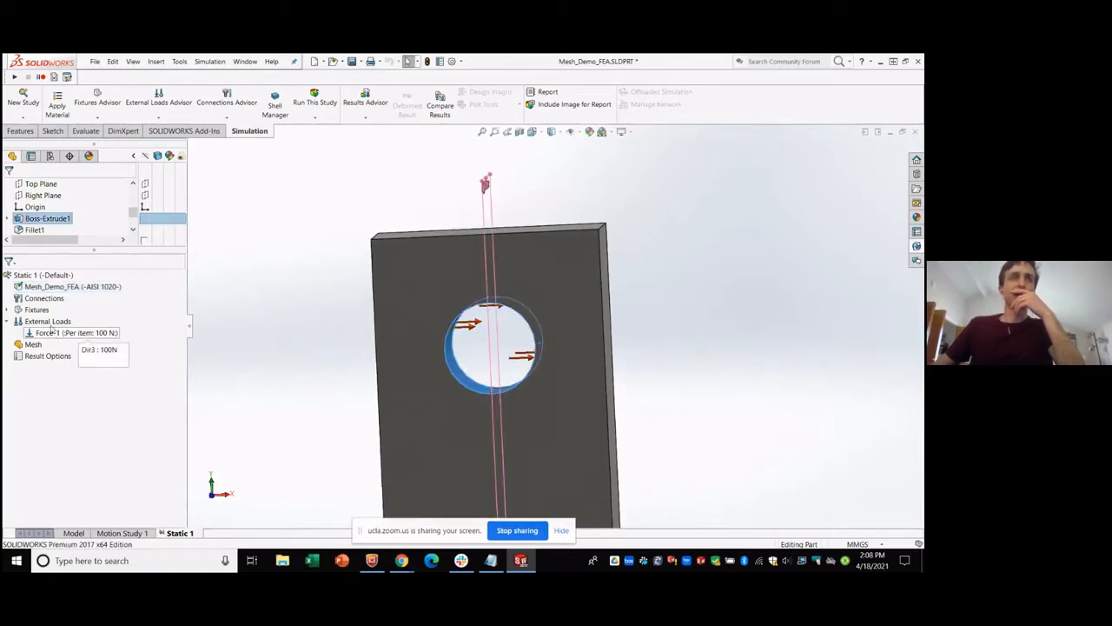
{"action": "scroll", "coordinate": [385, 347], "scroll_direction": "up", "scroll_amount": 2}
{"action": "scroll", "coordinate": [515, 341], "scroll_direction": "down", "scroll_amount": 4}
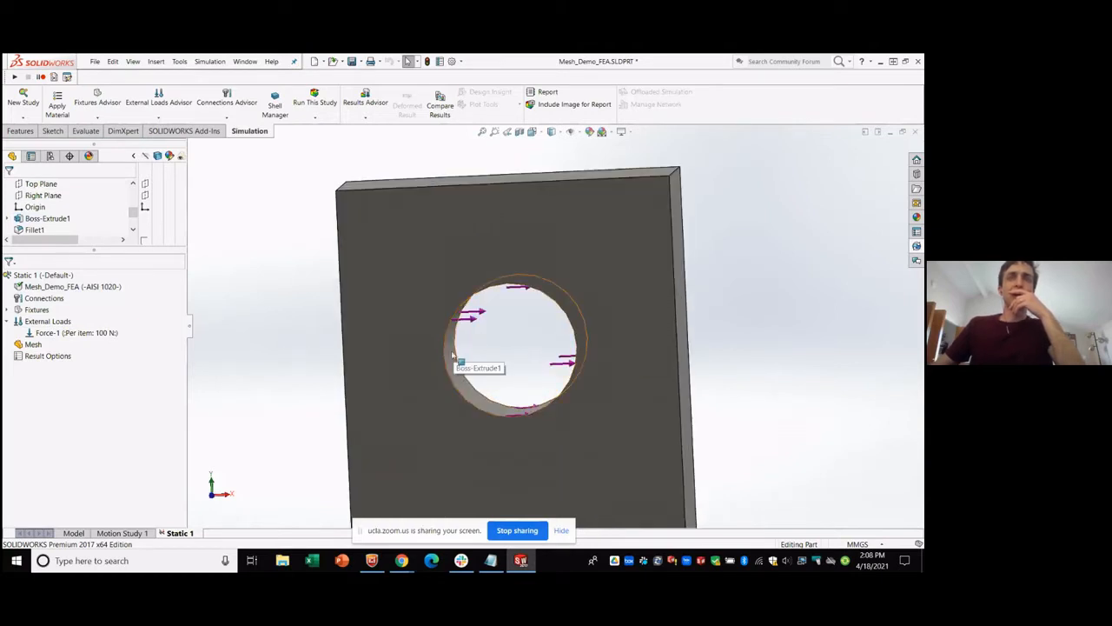
{"action": "scroll", "coordinate": [285, 296], "scroll_direction": "up", "scroll_amount": 2}
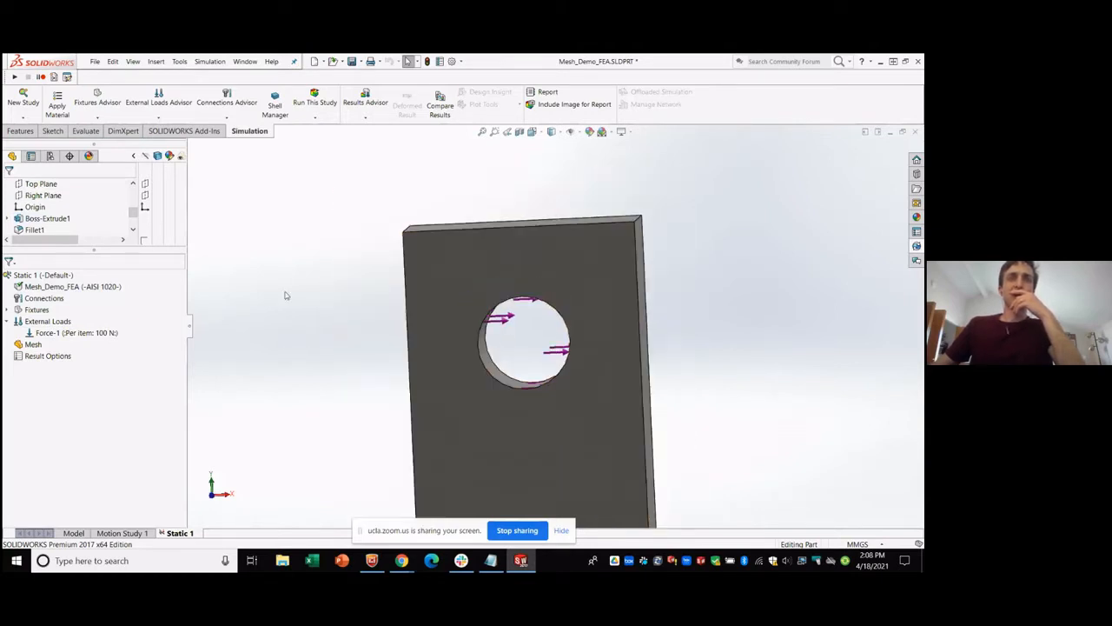
Create a mesh on the whole bracket with the default medium density, without running the analysis.
{"action": "middle_click_drag", "start_coordinate": [348, 318], "coordinate": [506, 402]}
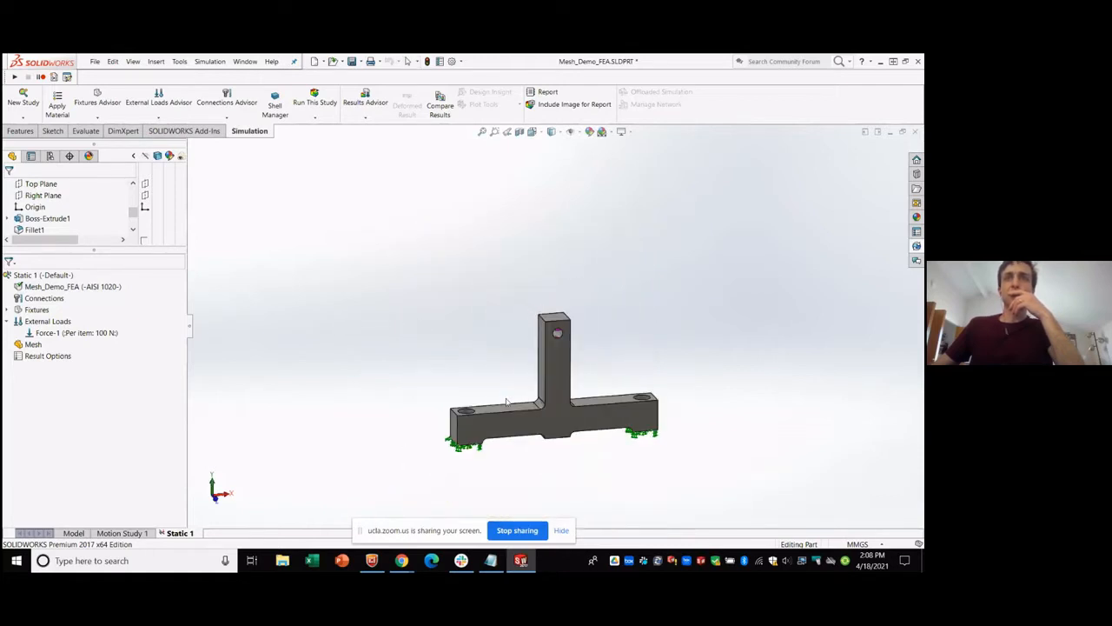
{"action": "scroll", "coordinate": [507, 402], "scroll_direction": "down", "scroll_amount": 3}
{"action": "right_click", "coordinate": [42, 346]}
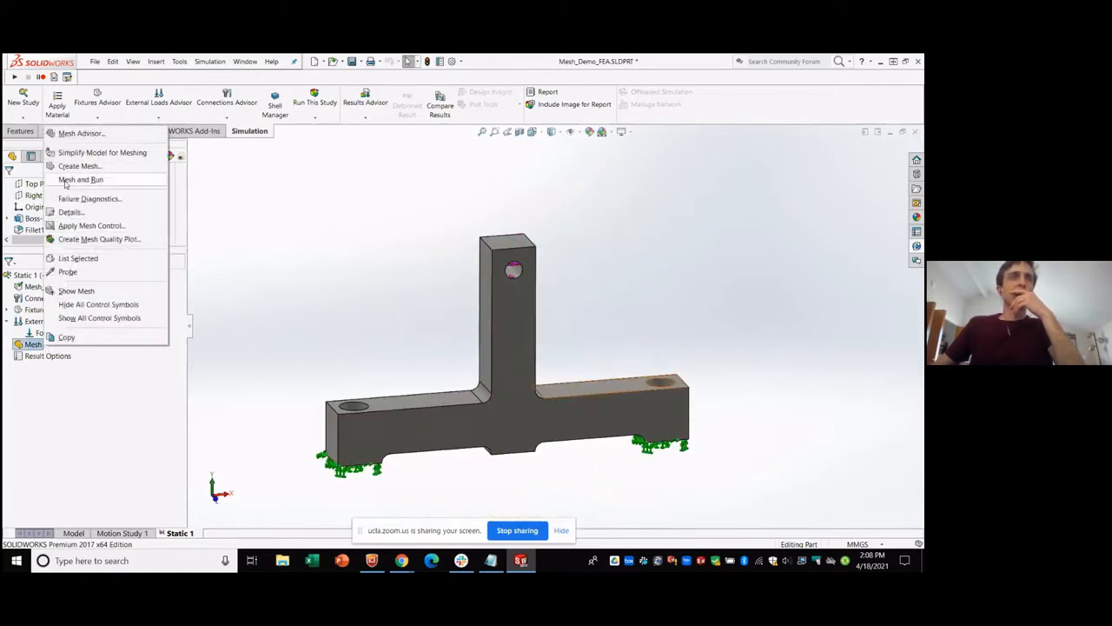
{"action": "left_click", "coordinate": [66, 167]}
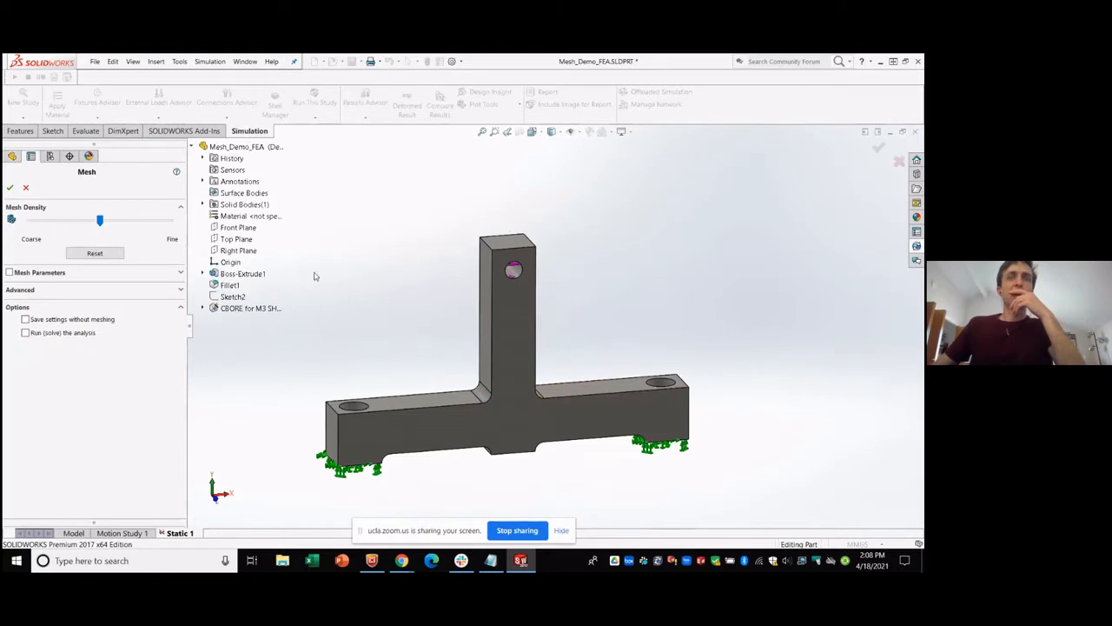
{"action": "scroll", "coordinate": [474, 327], "scroll_direction": "down", "scroll_amount": 2}
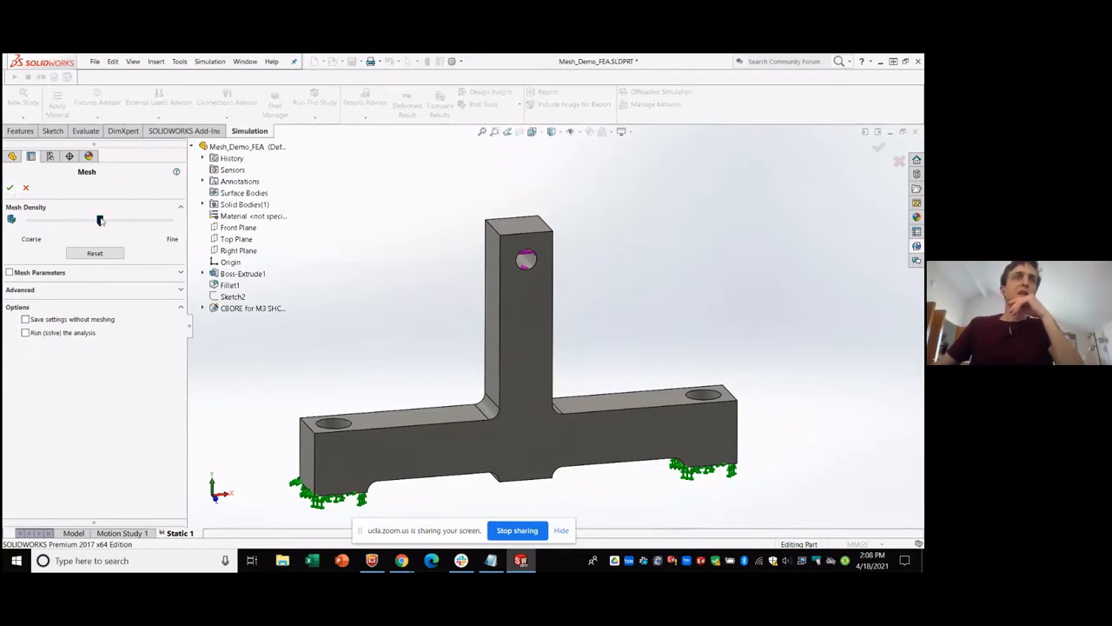
{"action": "left_click", "coordinate": [9, 187]}
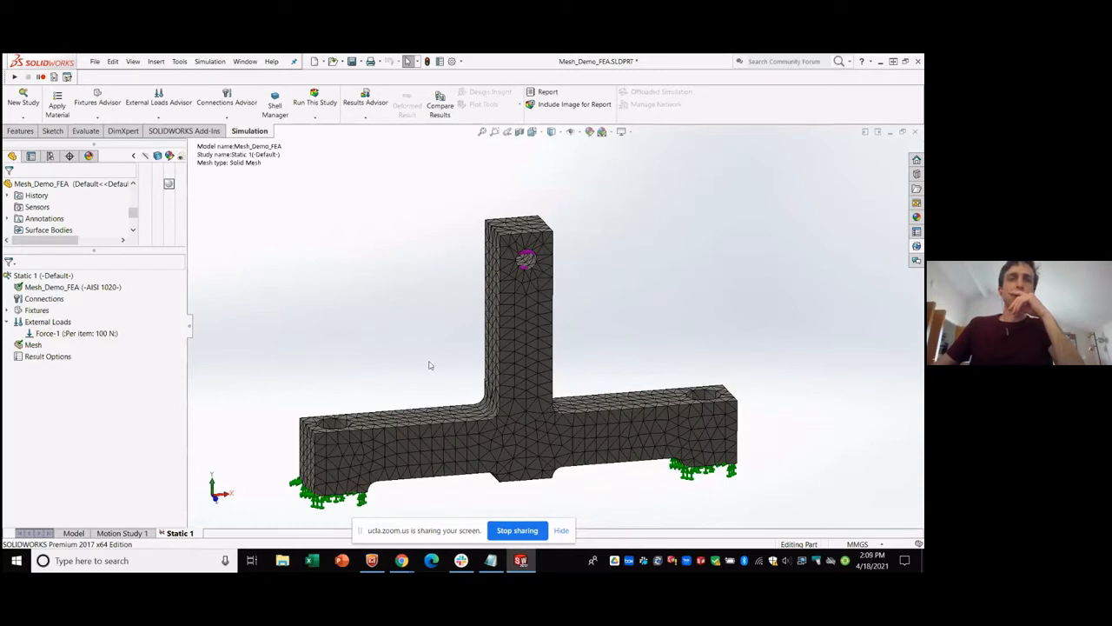
Inspect the element size and layout of the mesh across the bracket's base, upright and holes.
{"action": "scroll", "coordinate": [522, 423], "scroll_direction": "down", "scroll_amount": 2}
{"action": "scroll", "coordinate": [504, 321], "scroll_direction": "up", "scroll_amount": 2}
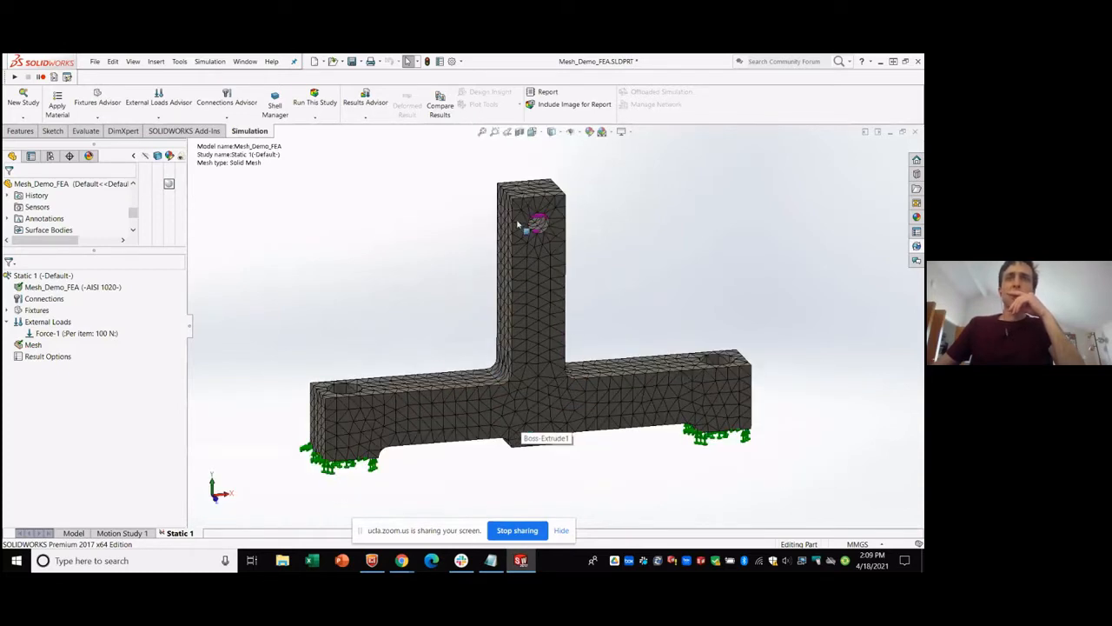
{"action": "scroll", "coordinate": [586, 396], "scroll_direction": "down", "scroll_amount": 1}
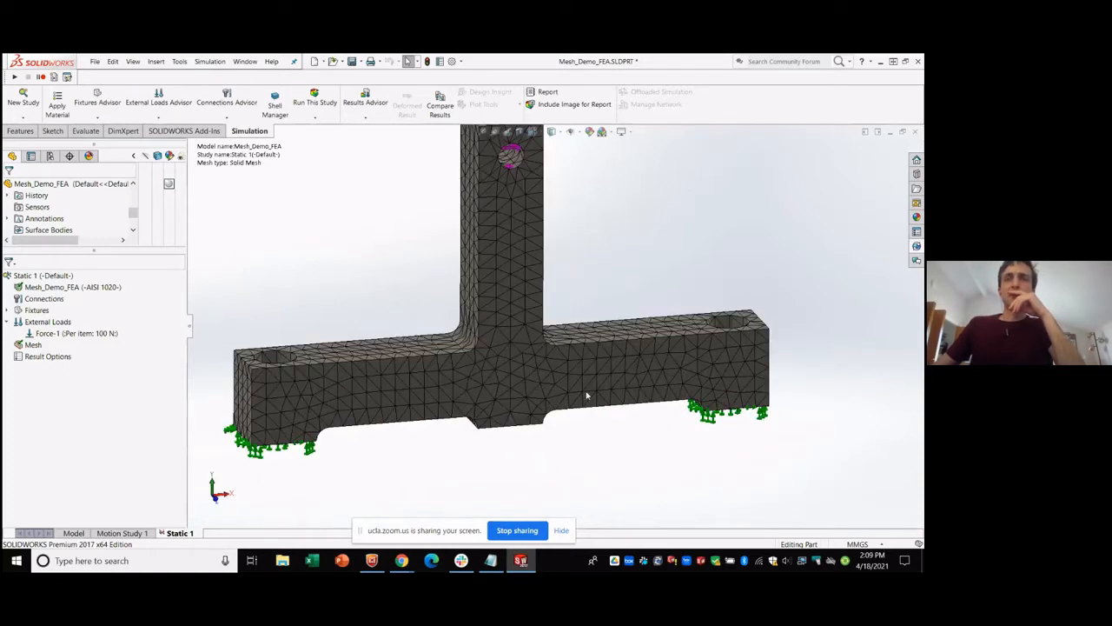
{"action": "scroll", "coordinate": [569, 368], "scroll_direction": "up", "scroll_amount": 1}
{"action": "scroll", "coordinate": [478, 190], "scroll_direction": "down", "scroll_amount": 1}
{"action": "scroll", "coordinate": [494, 211], "scroll_direction": "up", "scroll_amount": 1}
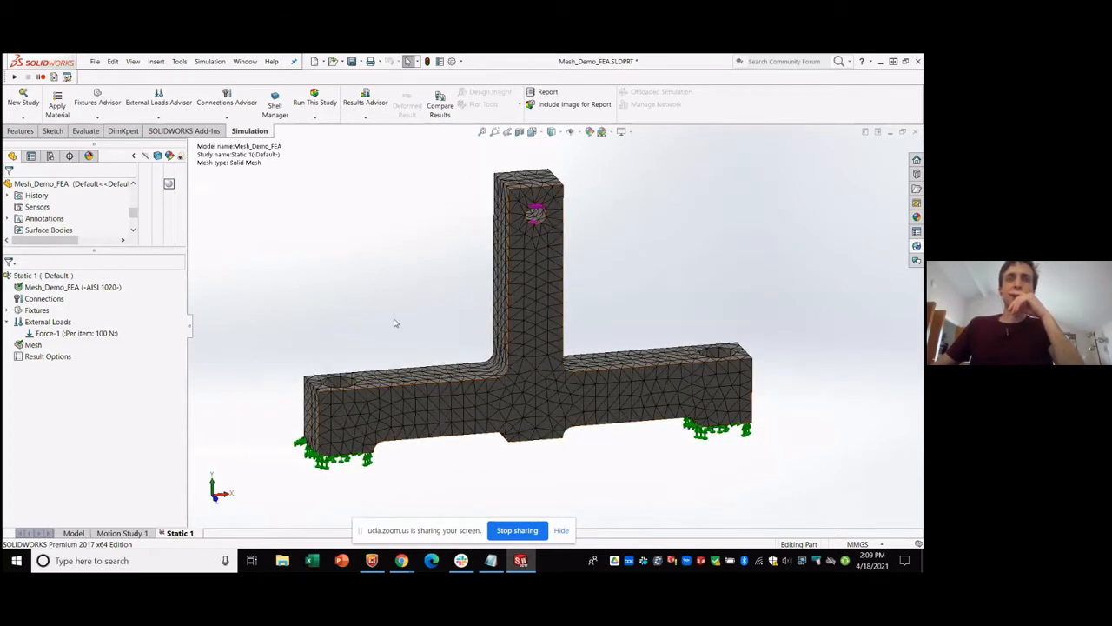
{"action": "middle_click_drag", "start_coordinate": [394, 300], "coordinate": [389, 322]}
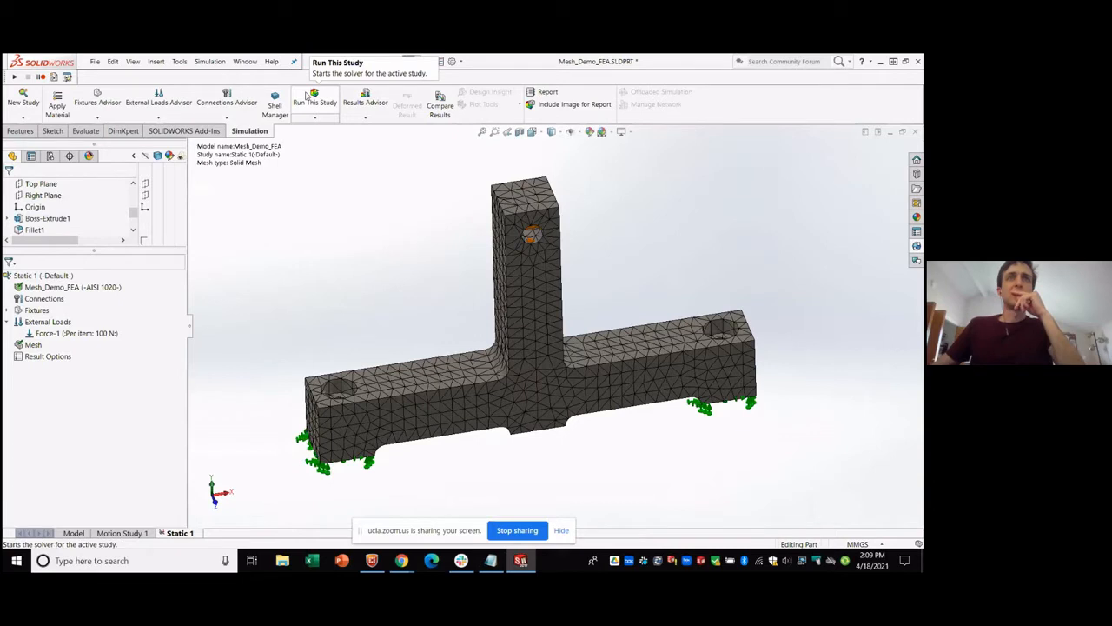
Run the Static 1 study and view the von Mises stress plot on the deformed bracket.
{"action": "left_click", "coordinate": [312, 98]}
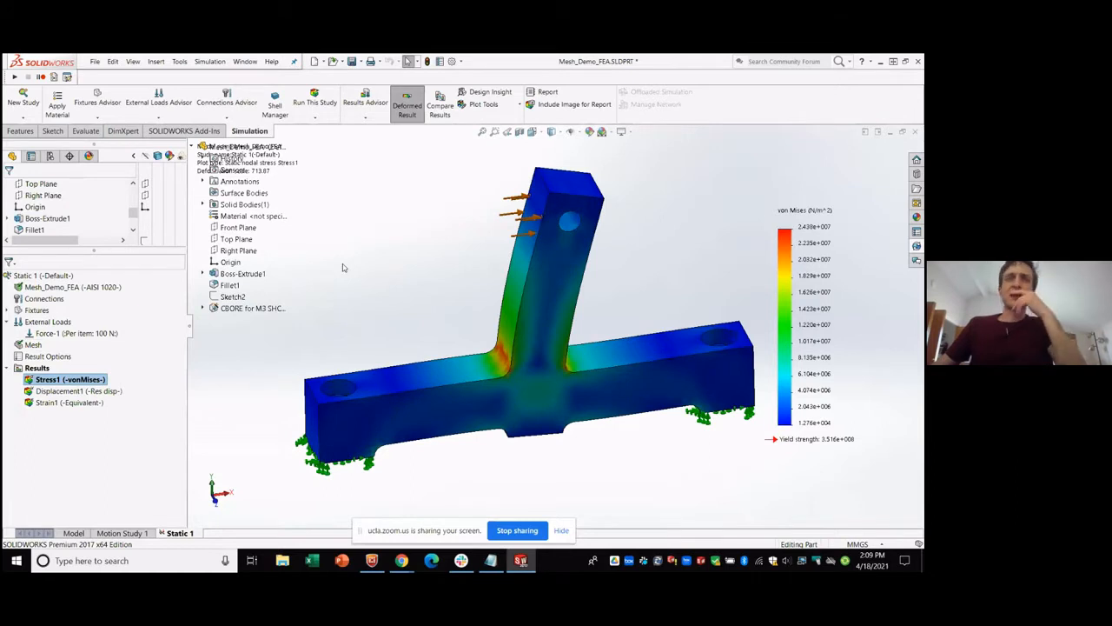
{"action": "mouse_move", "coordinate": [342, 267]}
{"action": "middle_mouse_down"}
{"action": "mouse_move", "coordinate": [350, 251]}
{"action": "mouse_move", "coordinate": [397, 258]}
{"action": "mouse_move", "coordinate": [365, 271]}
{"action": "middle_mouse_up"}
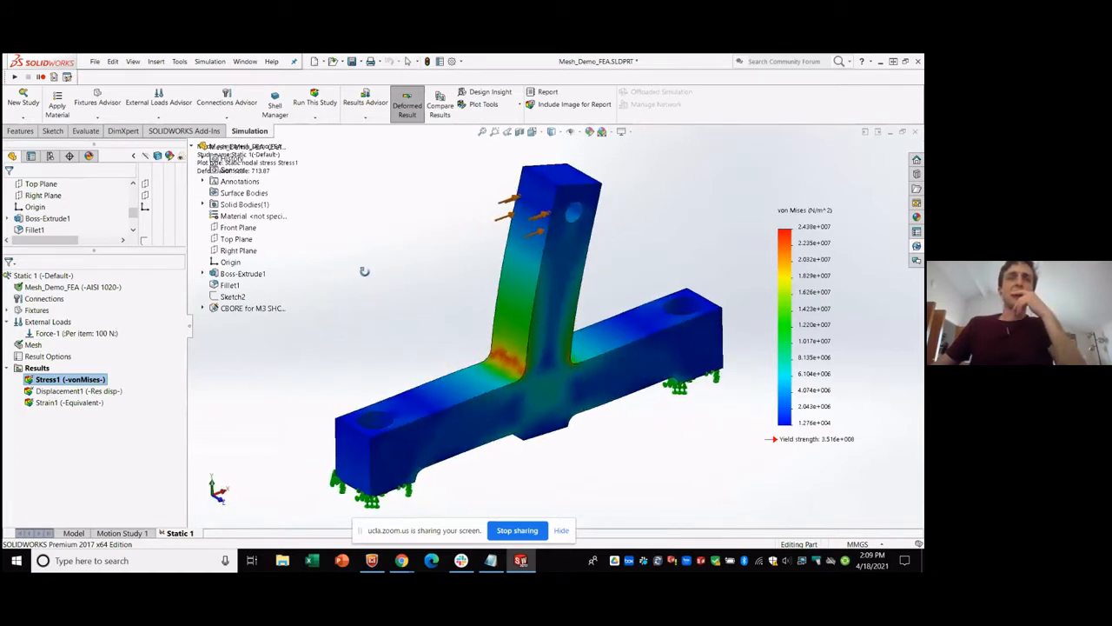
{"action": "scroll", "coordinate": [523, 369], "scroll_direction": "down", "scroll_amount": 2}
{"action": "scroll", "coordinate": [569, 321], "scroll_direction": "up", "scroll_amount": 2}
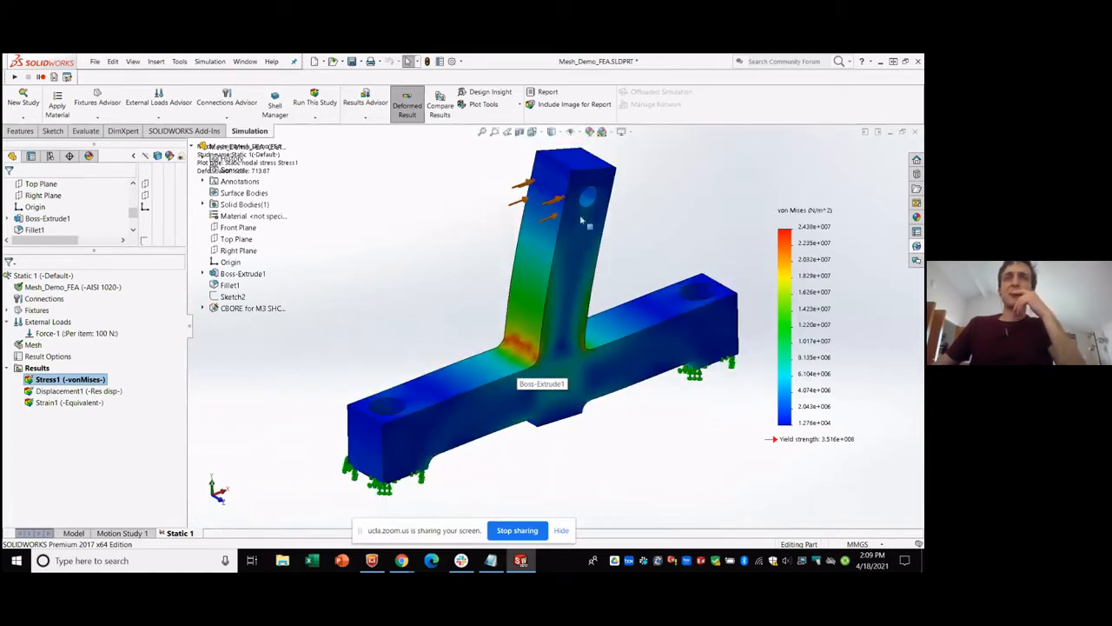
Edit the von Mises stress plot's definition and set its stress units to N/mm^2 (MPa).
{"action": "middle_click_drag", "start_coordinate": [486, 306], "coordinate": [458, 299]}
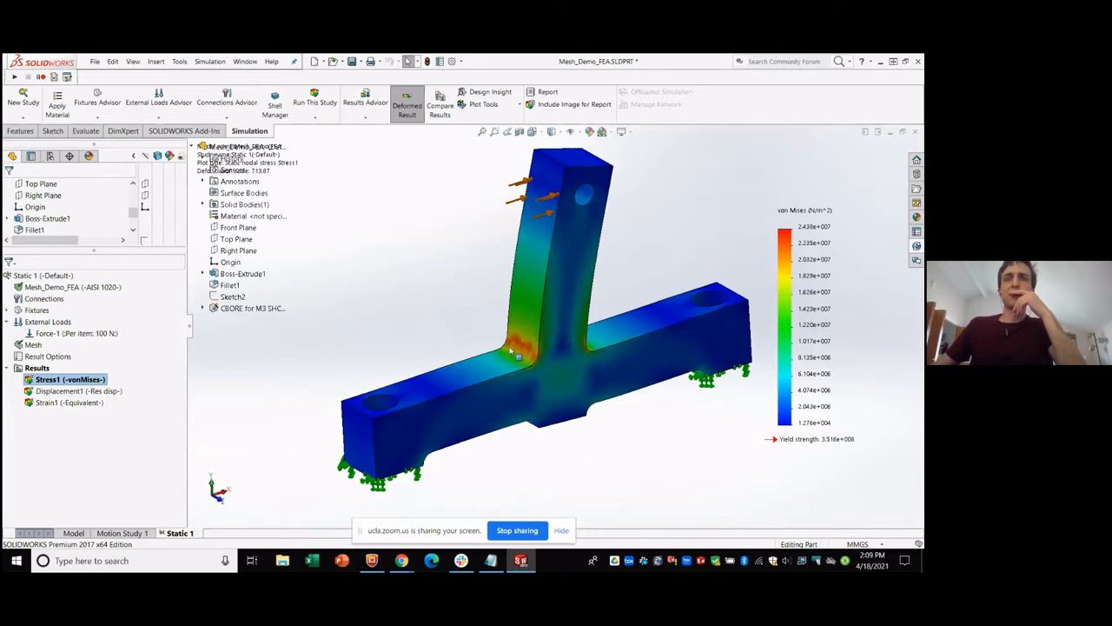
{"action": "scroll", "coordinate": [524, 344], "scroll_direction": "down", "scroll_amount": 3}
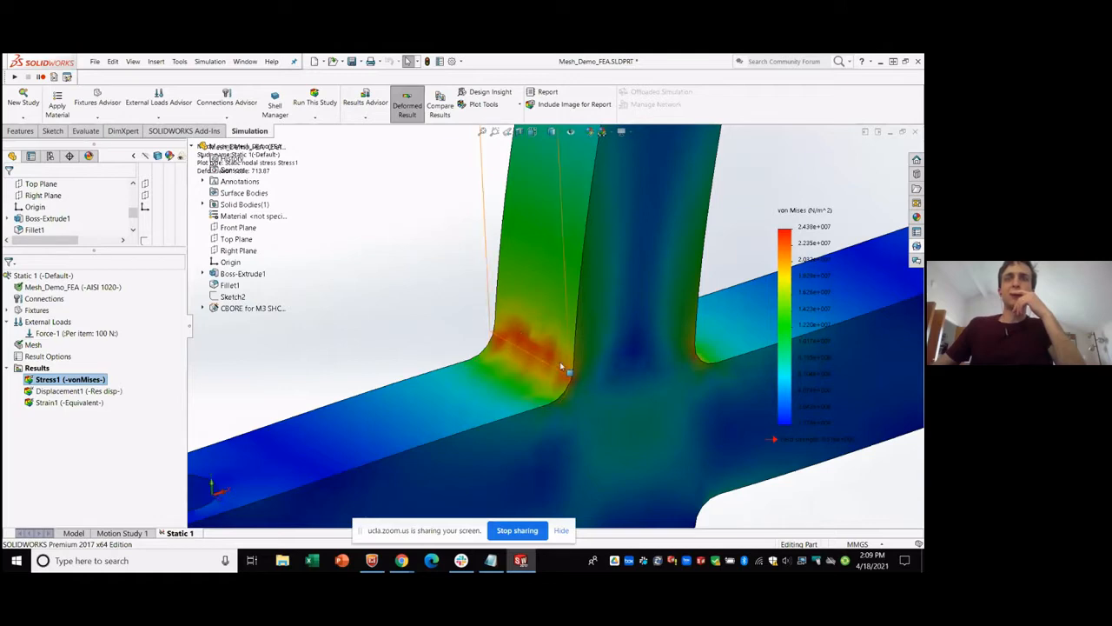
{"action": "scroll", "coordinate": [561, 367], "scroll_direction": "up", "scroll_amount": 5}
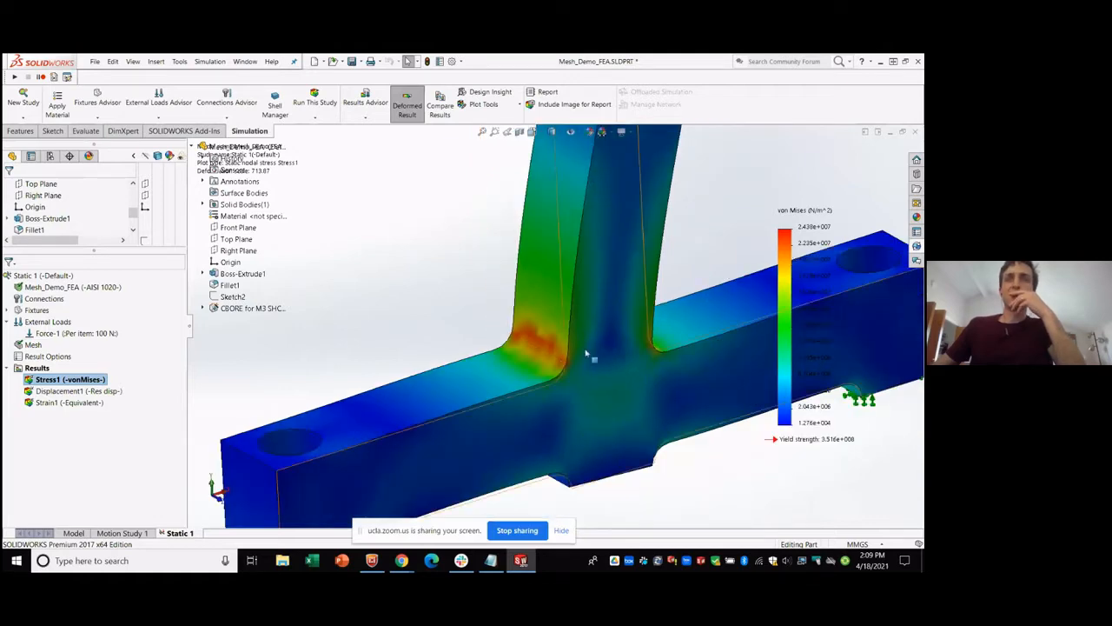
{"action": "middle_click_drag", "start_coordinate": [473, 311], "coordinate": [531, 338]}
{"action": "right_click", "coordinate": [73, 380]}
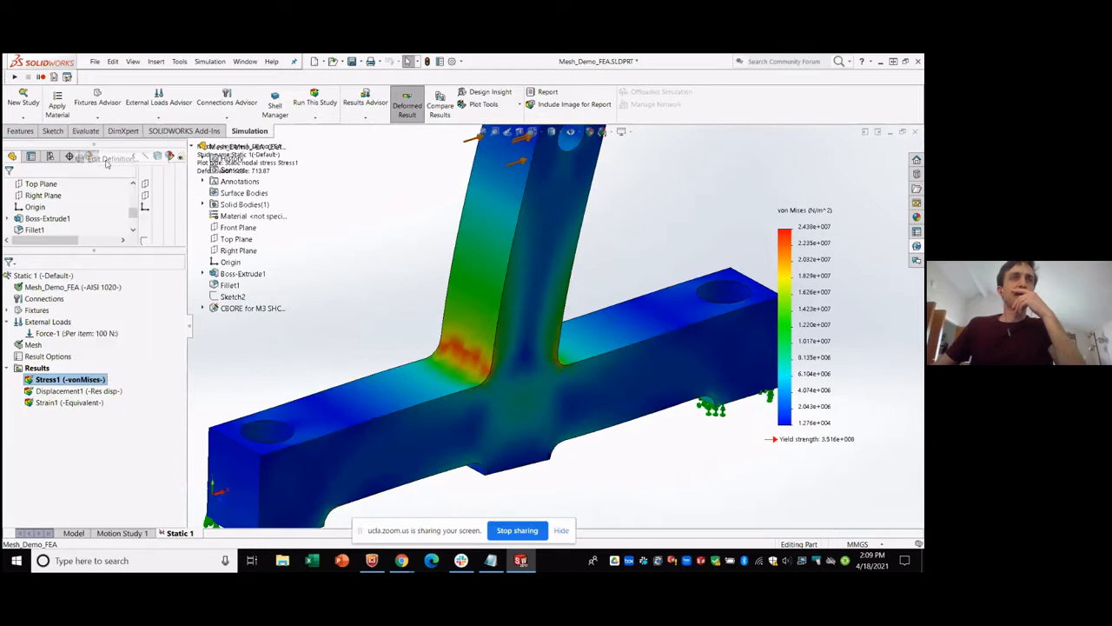
{"action": "left_click", "coordinate": [109, 160]}
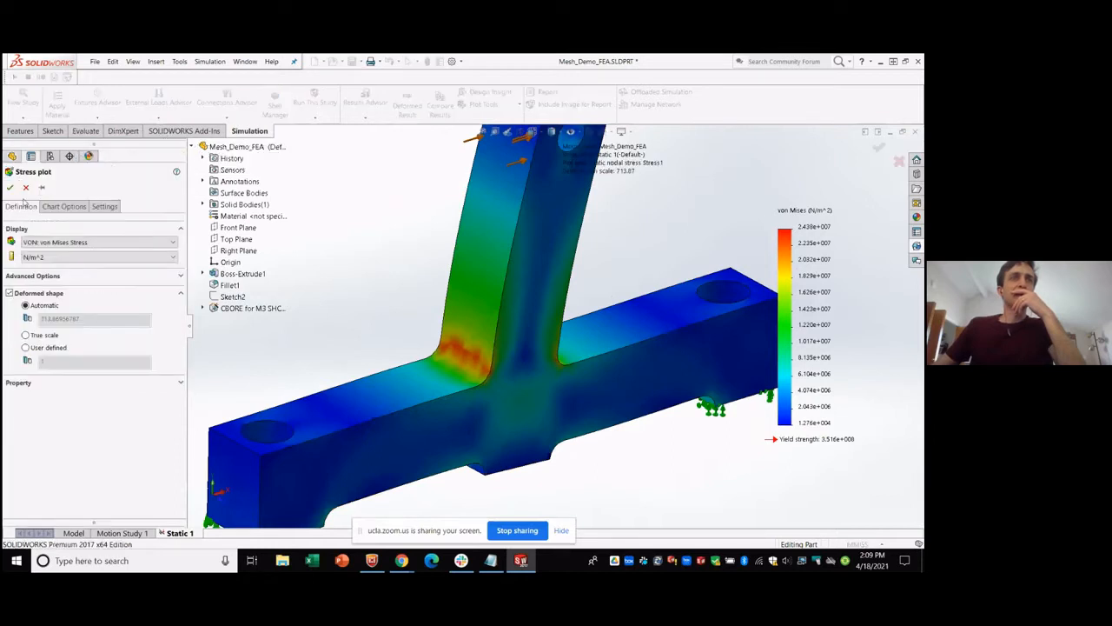
{"action": "scroll", "coordinate": [417, 288], "scroll_direction": "up", "scroll_amount": 1}
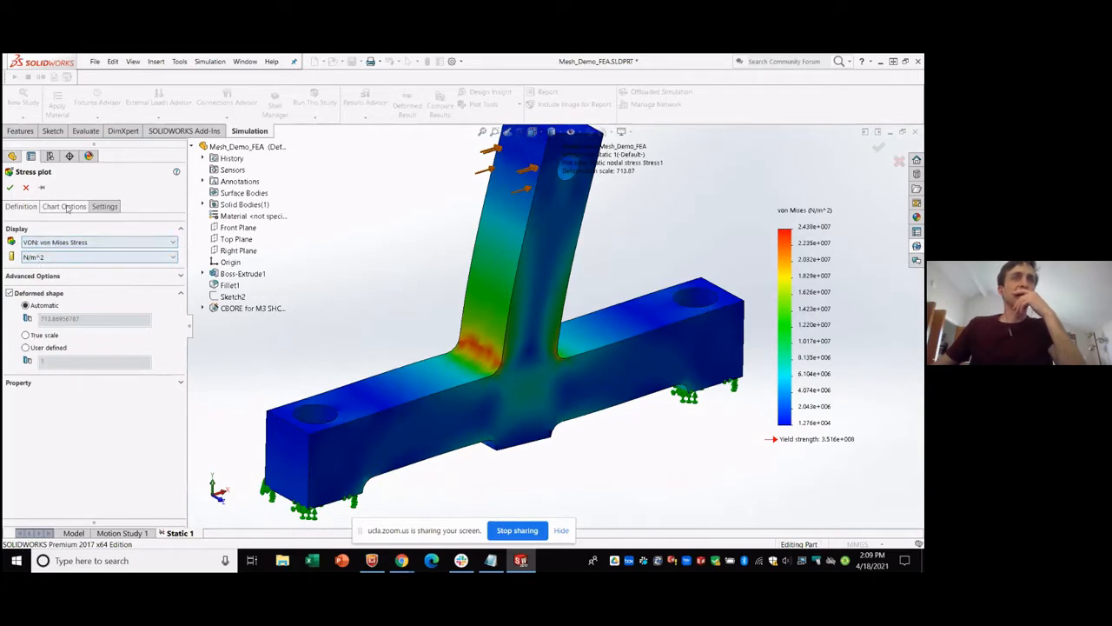
{"action": "left_click", "coordinate": [40, 257]}
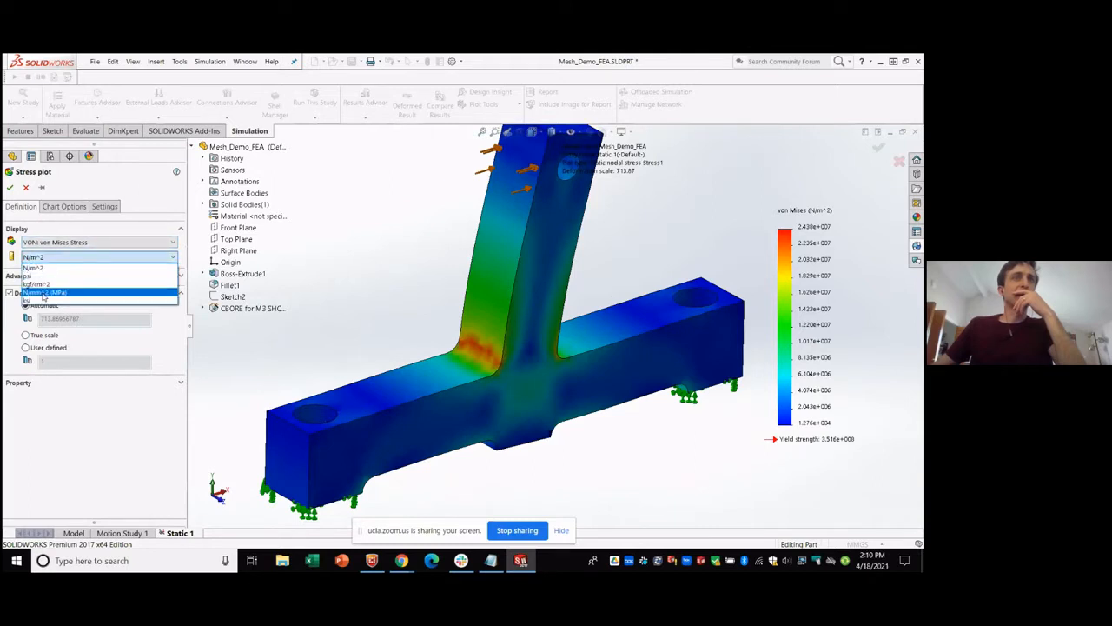
{"action": "left_click", "coordinate": [42, 293]}
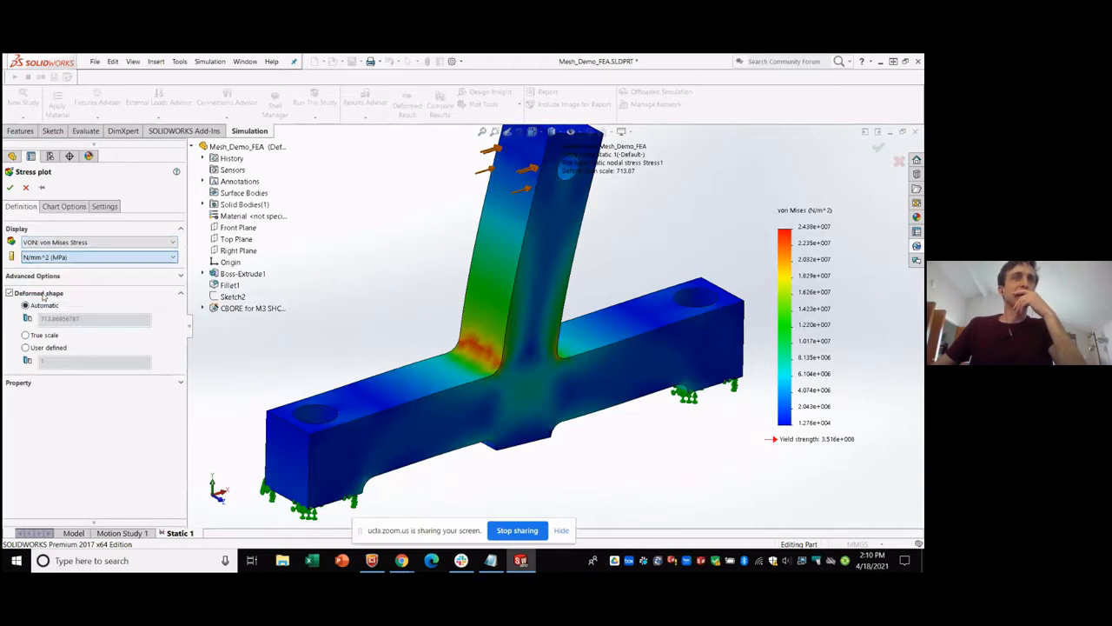
Set the stress plot's fringe option to Discrete and apply the plot changes.
{"action": "left_click", "coordinate": [74, 209]}
{"action": "left_click", "coordinate": [105, 207]}
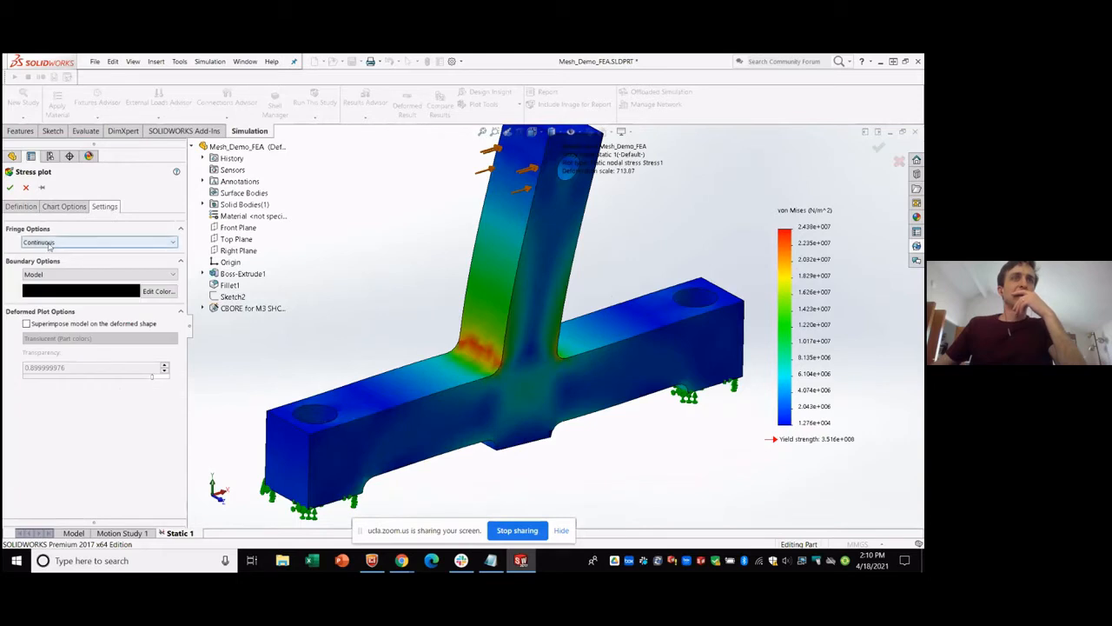
{"action": "left_click", "coordinate": [70, 243]}
{"action": "left_click", "coordinate": [36, 269]}
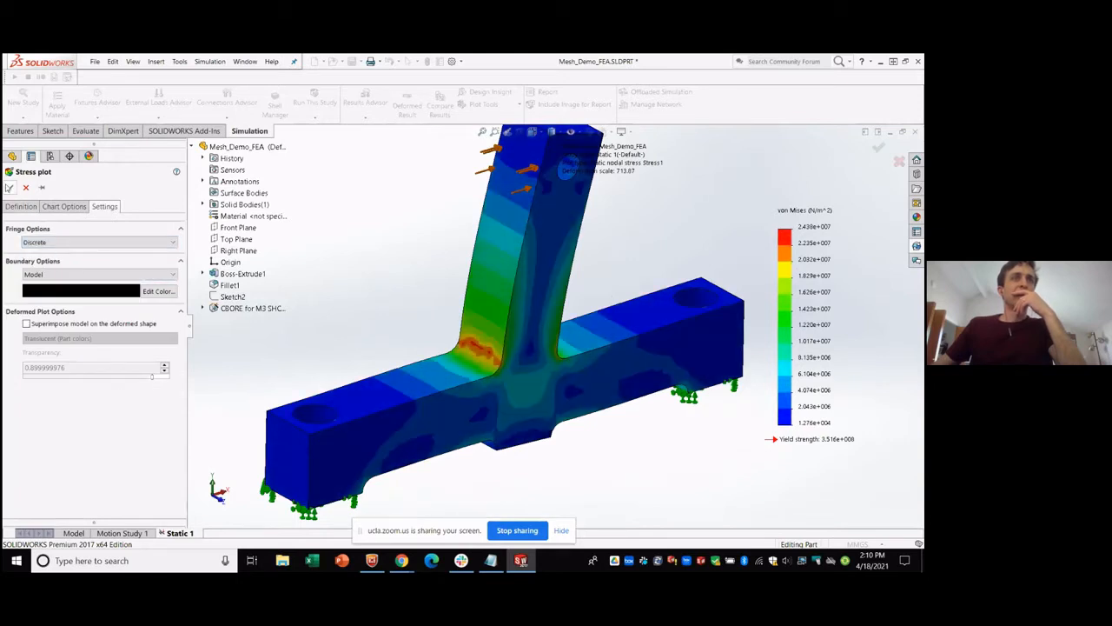
{"action": "left_click", "coordinate": [9, 188]}
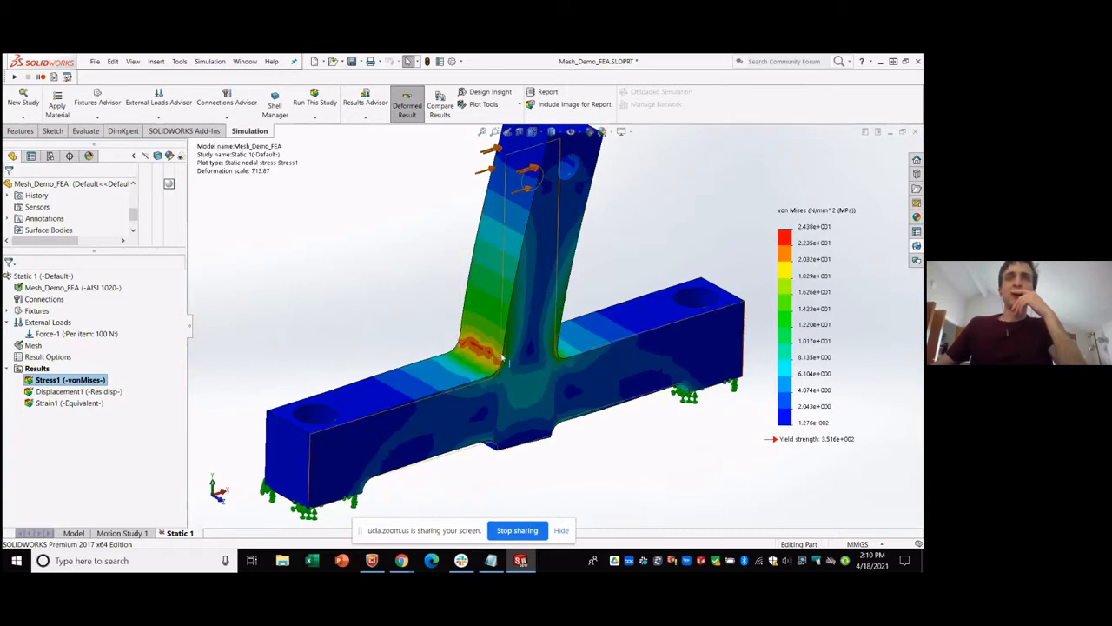
Examine the shape and smoothness of the high-stress color bands around the fillet at the base of the upright.
{"action": "scroll", "coordinate": [502, 357], "scroll_direction": "down", "scroll_amount": 3}
{"action": "scroll", "coordinate": [502, 356], "scroll_direction": "down", "scroll_amount": 2}
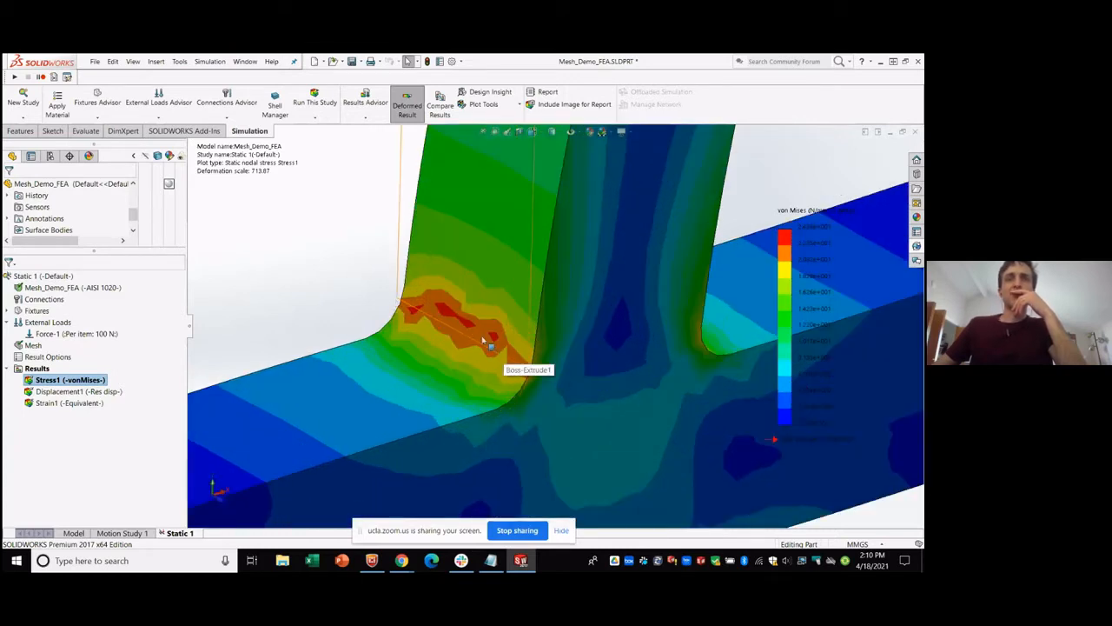
{"action": "scroll", "coordinate": [450, 325], "scroll_direction": "up", "scroll_amount": 3}
{"action": "scroll", "coordinate": [460, 332], "scroll_direction": "down", "scroll_amount": 2}
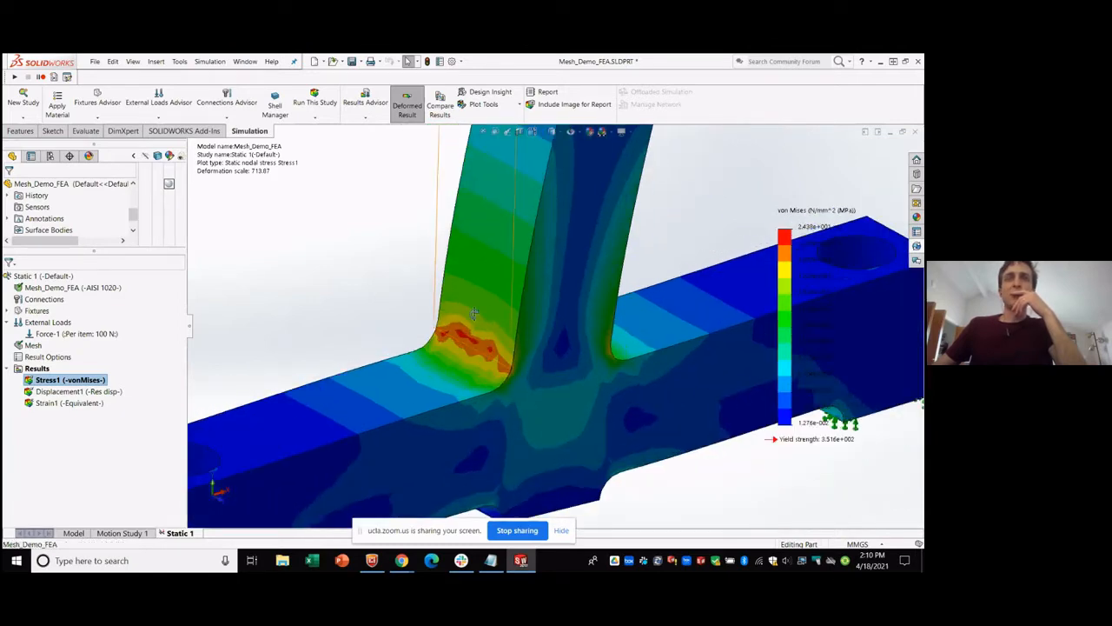
{"action": "middle_click_drag", "start_coordinate": [488, 330], "coordinate": [433, 337]}
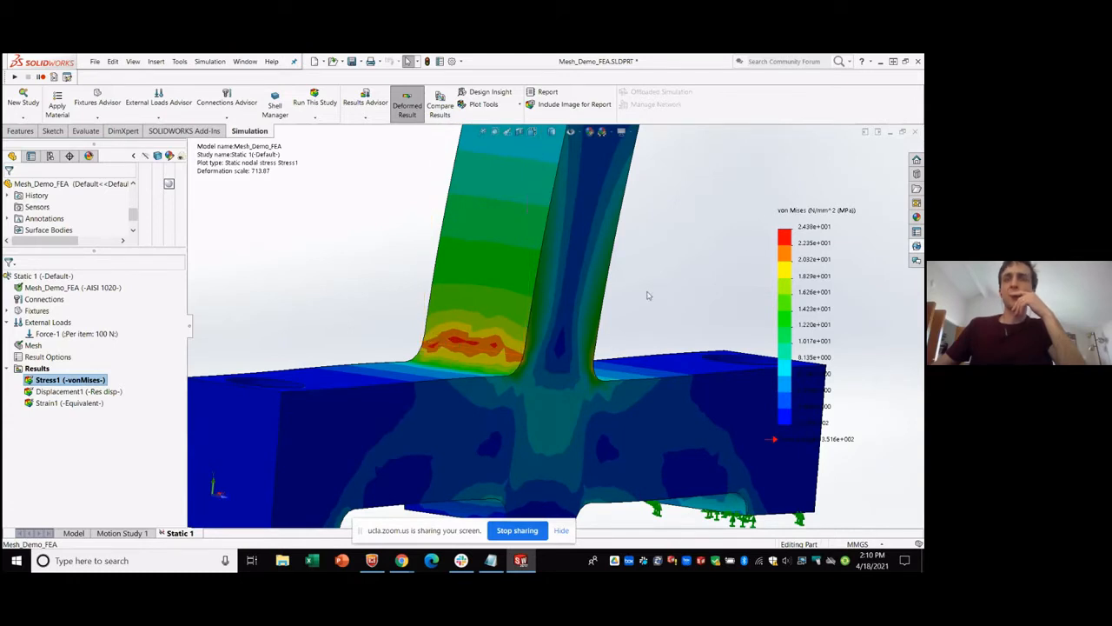
{"action": "scroll", "coordinate": [498, 356], "scroll_direction": "down", "scroll_amount": 3}
{"action": "scroll", "coordinate": [498, 357], "scroll_direction": "down", "scroll_amount": 1}
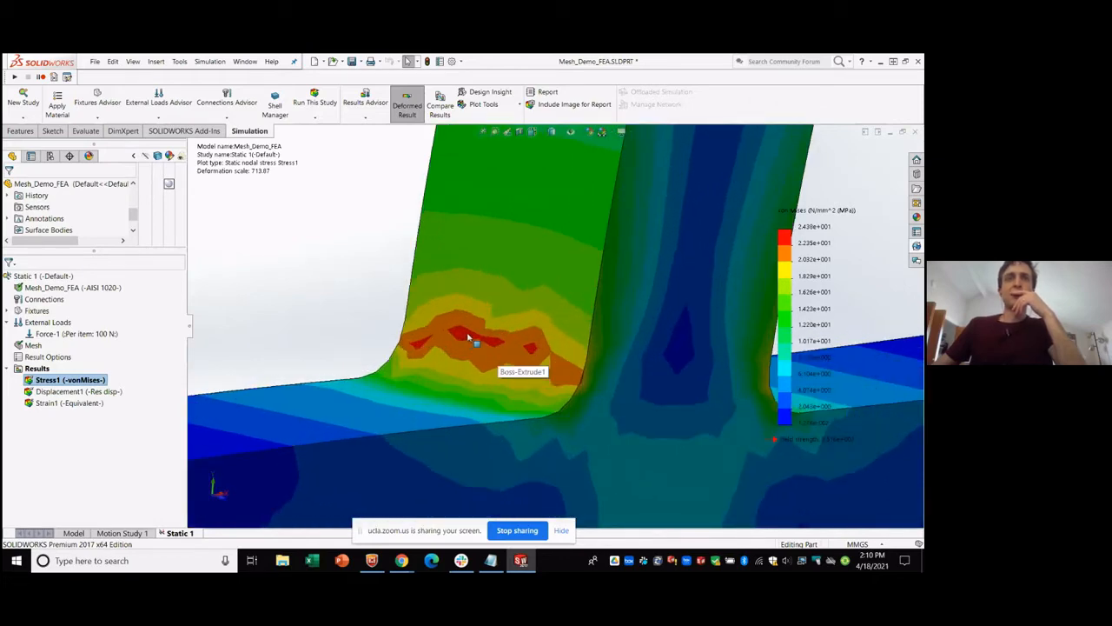
{"action": "scroll", "coordinate": [495, 335], "scroll_direction": "up", "scroll_amount": 3}
{"action": "scroll", "coordinate": [522, 328], "scroll_direction": "down", "scroll_amount": 5}
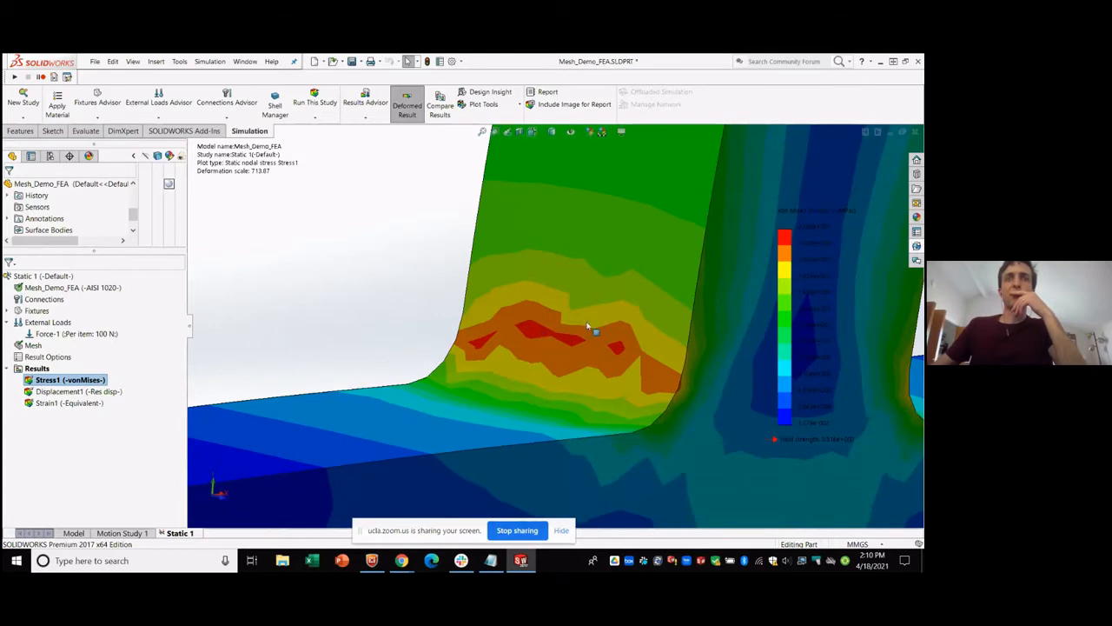
{"action": "scroll", "coordinate": [511, 285], "scroll_direction": "up", "scroll_amount": 3}
{"action": "scroll", "coordinate": [586, 333], "scroll_direction": "down", "scroll_amount": 4}
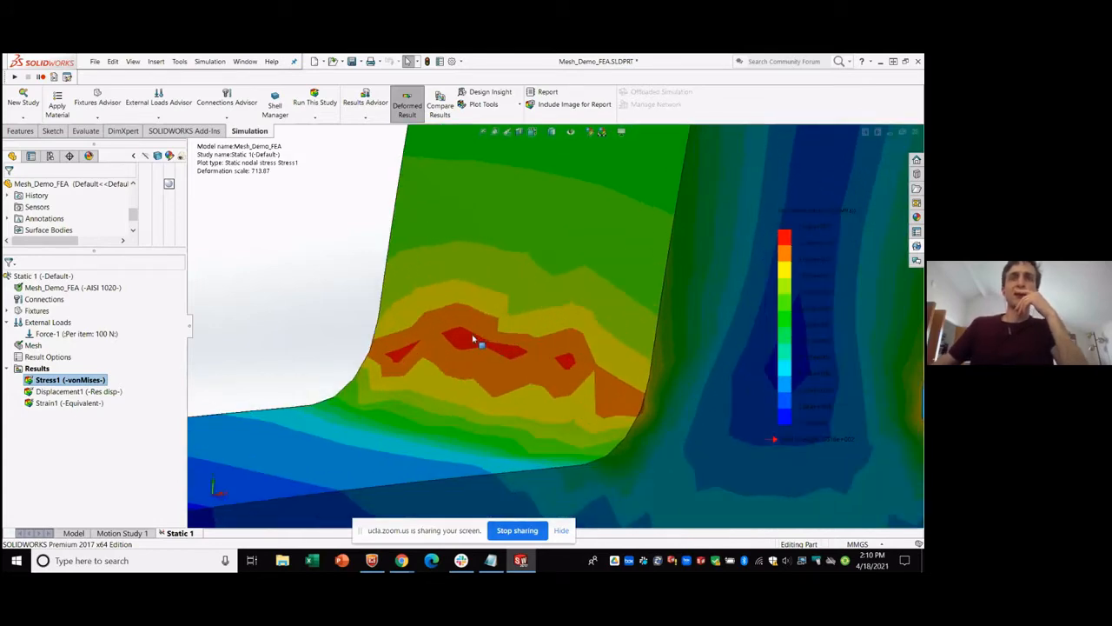
{"action": "scroll", "coordinate": [485, 339], "scroll_direction": "up", "scroll_amount": 3}
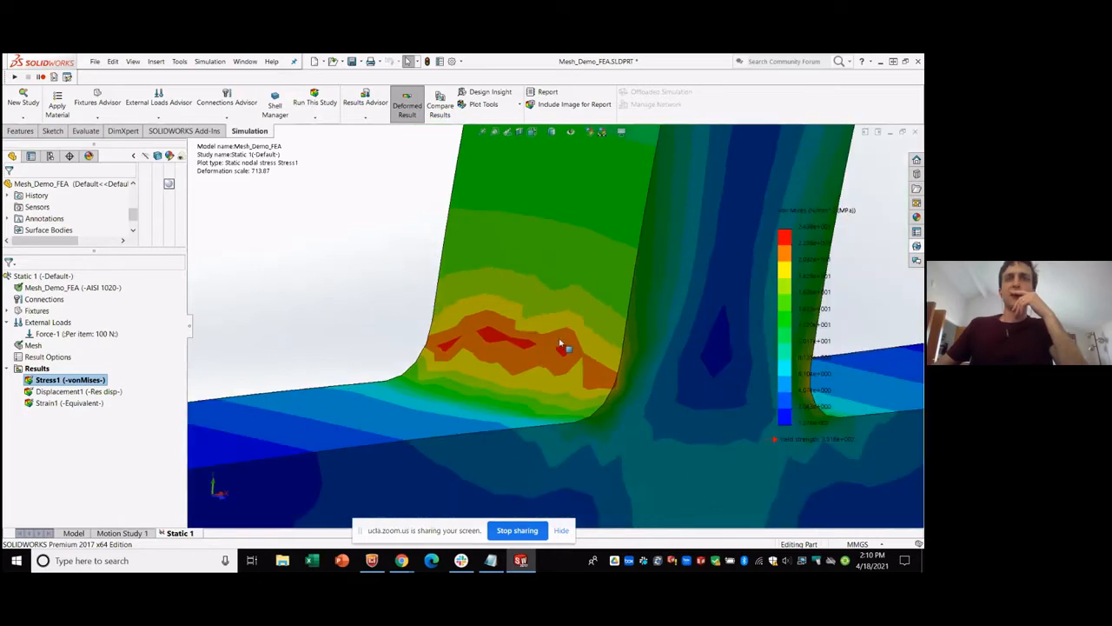
{"action": "scroll", "coordinate": [489, 337], "scroll_direction": "down", "scroll_amount": 3}
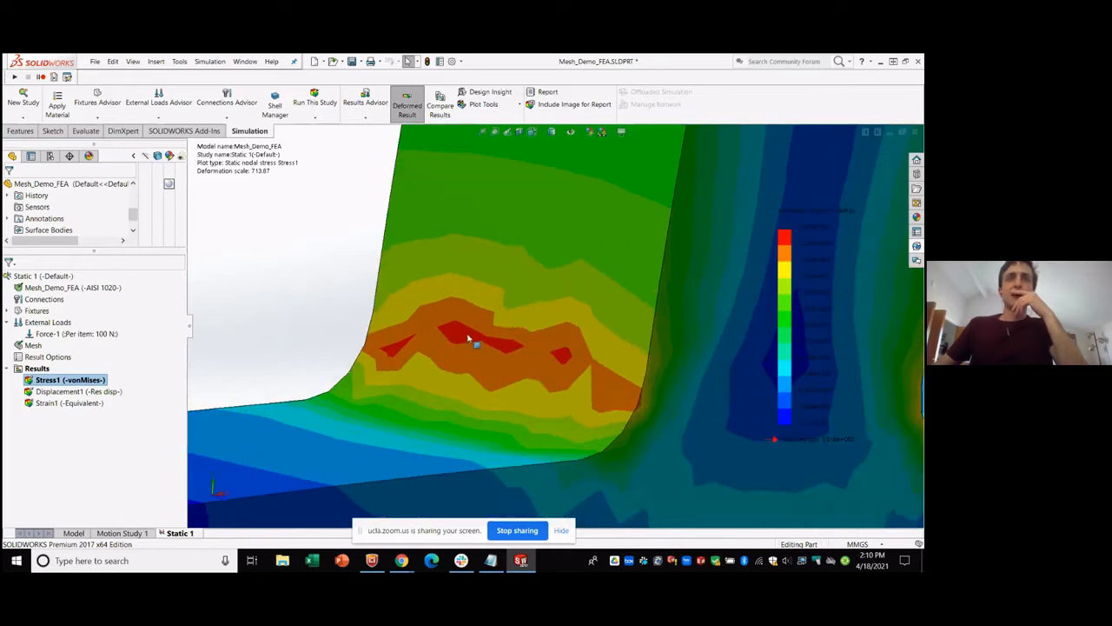
{"action": "scroll", "coordinate": [470, 338], "scroll_direction": "up", "scroll_amount": 3}
{"action": "scroll", "coordinate": [548, 320], "scroll_direction": "up", "scroll_amount": 2}
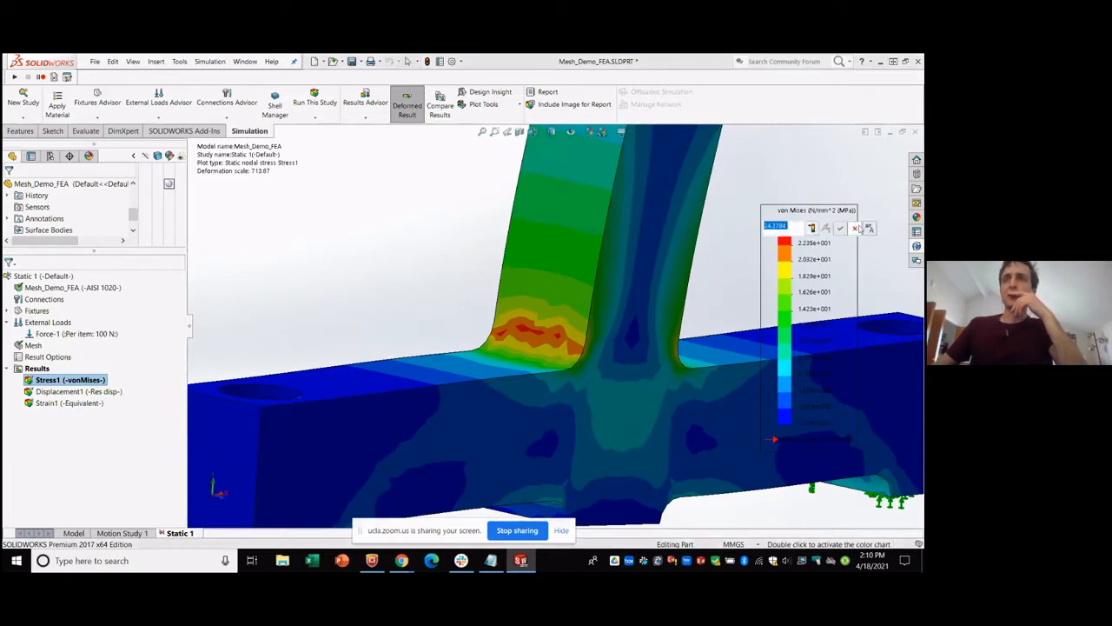
Show the maximum-value annotation on the von Mises plot and examine where it lies on the upright's fillet.
{"action": "double_click", "coordinate": [815, 227]}
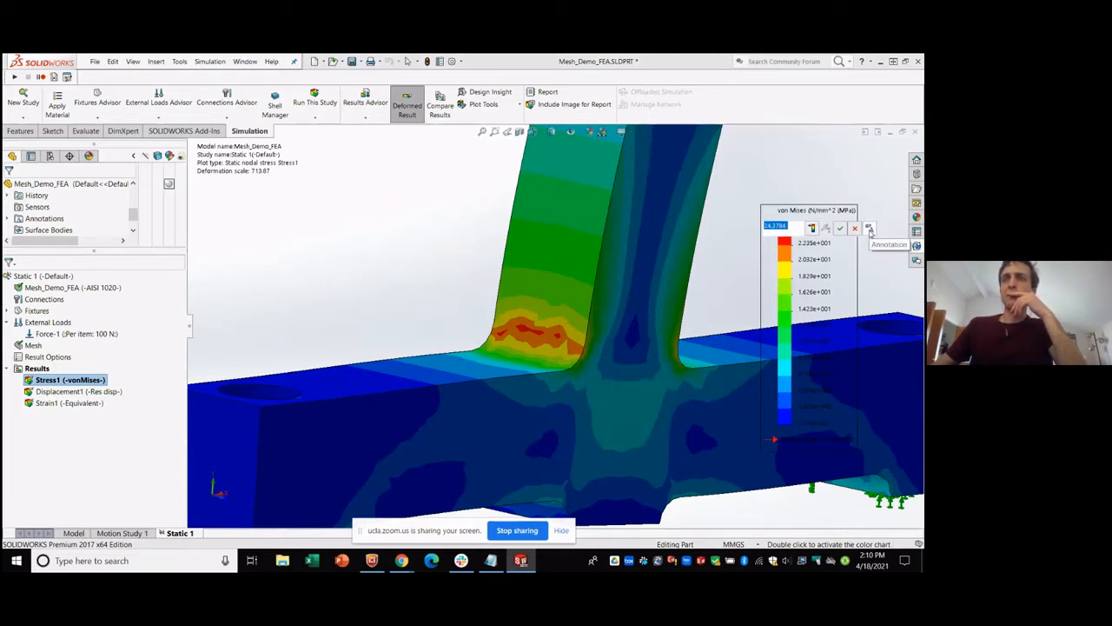
{"action": "left_click", "coordinate": [870, 230]}
{"action": "left_click_drag", "start_coordinate": [708, 368], "coordinate": [732, 306]}
{"action": "scroll", "coordinate": [436, 261], "scroll_direction": "up", "scroll_amount": 3}
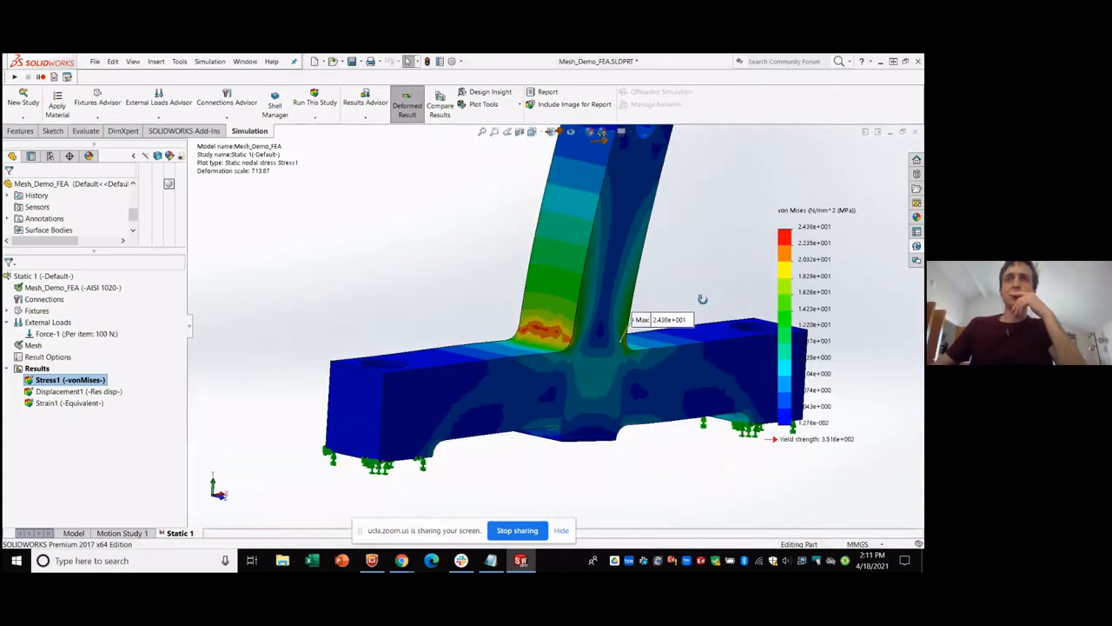
{"action": "middle_click_drag", "start_coordinate": [703, 298], "coordinate": [653, 306]}
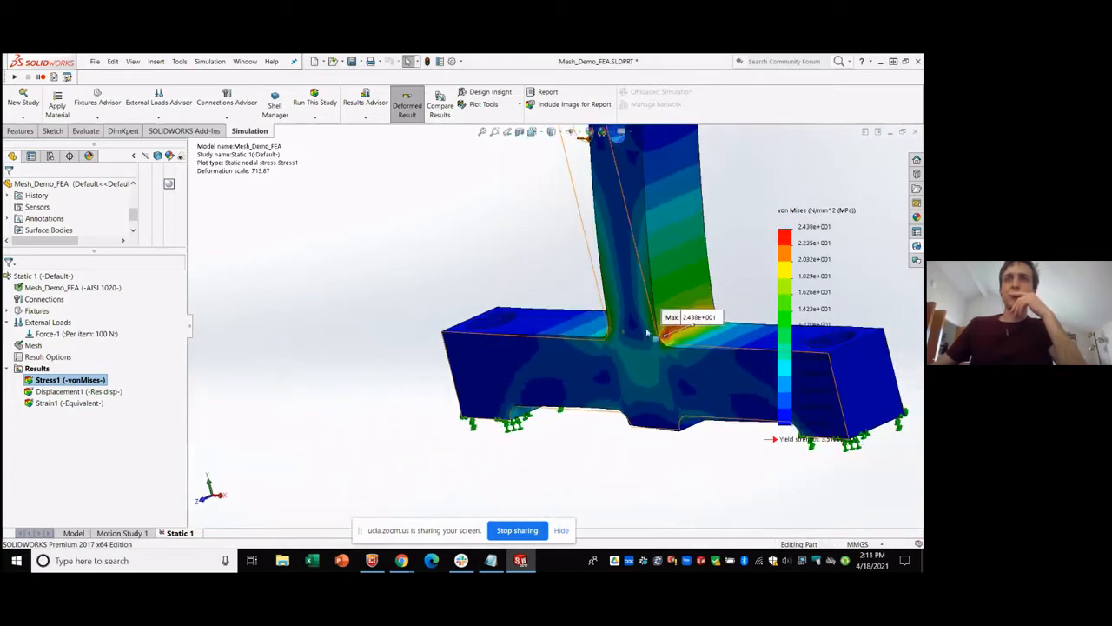
{"action": "scroll", "coordinate": [609, 300], "scroll_direction": "down", "scroll_amount": 5}
{"action": "scroll", "coordinate": [591, 300], "scroll_direction": "down", "scroll_amount": 2}
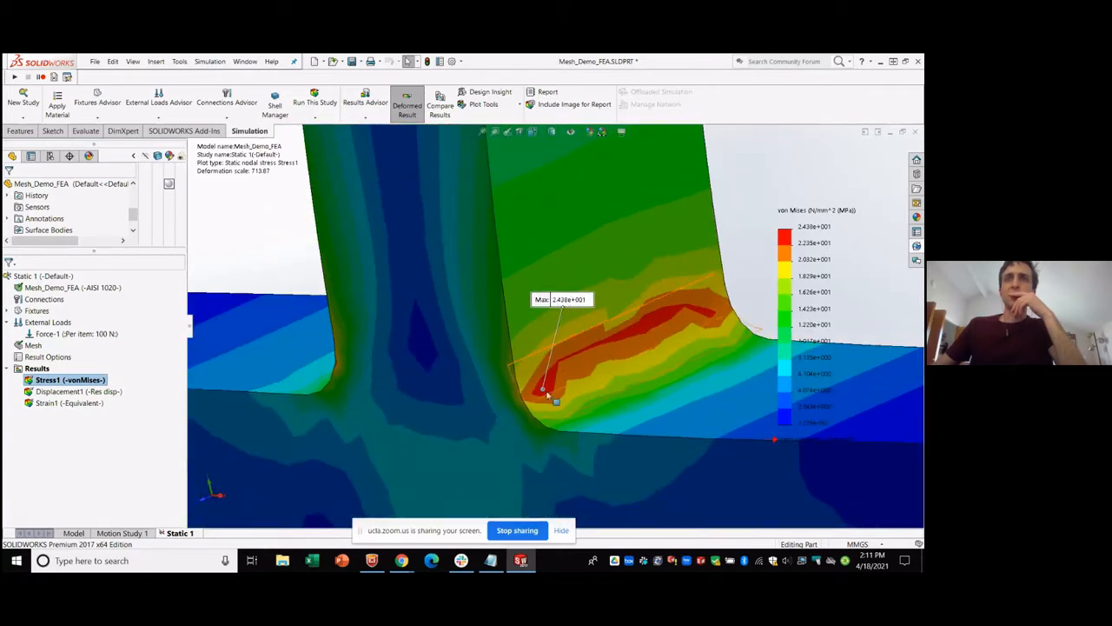
{"action": "scroll", "coordinate": [546, 390], "scroll_direction": "up", "scroll_amount": 4}
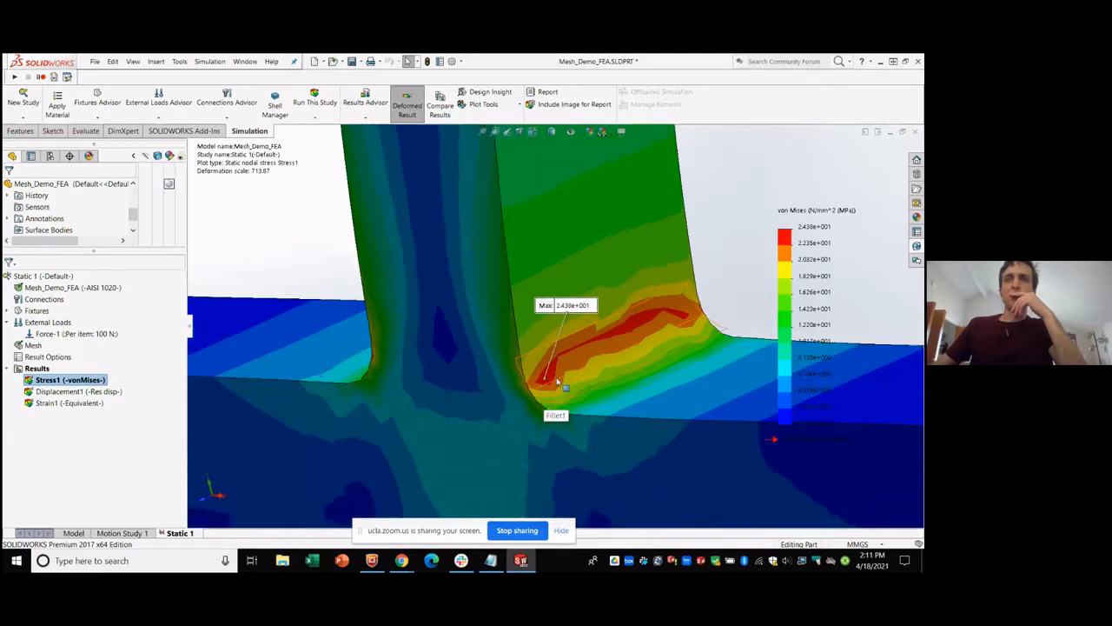
{"action": "middle_click_drag", "start_coordinate": [557, 379], "coordinate": [608, 365]}
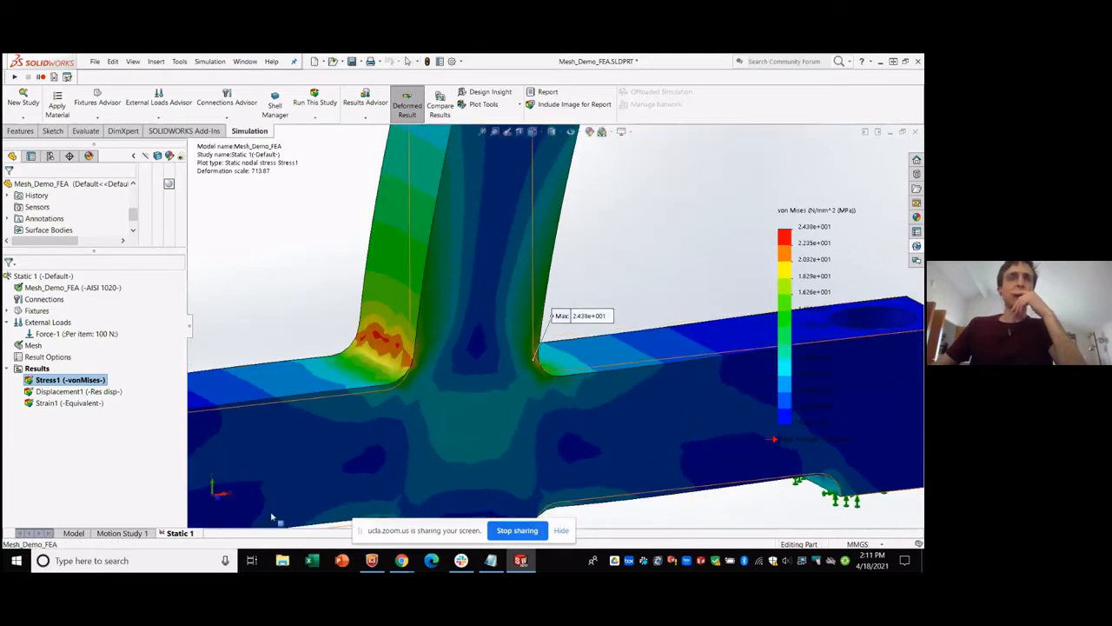
Switch to Excel and create a blank workbook.
{"action": "left_click", "coordinate": [157, 561]}
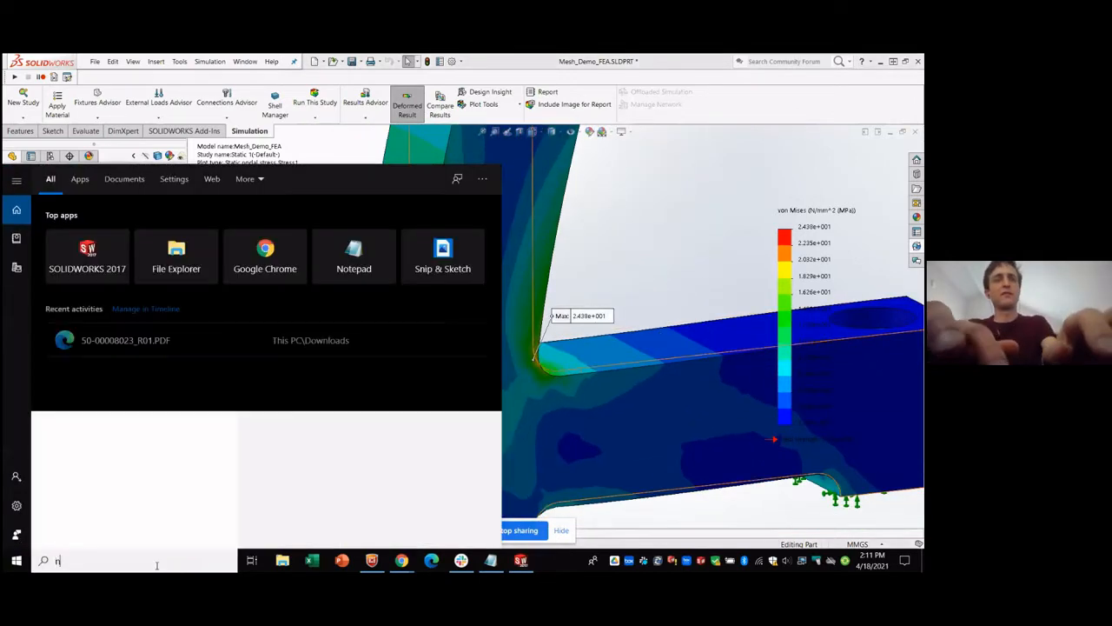
{"action": "type", "text": "excel"}
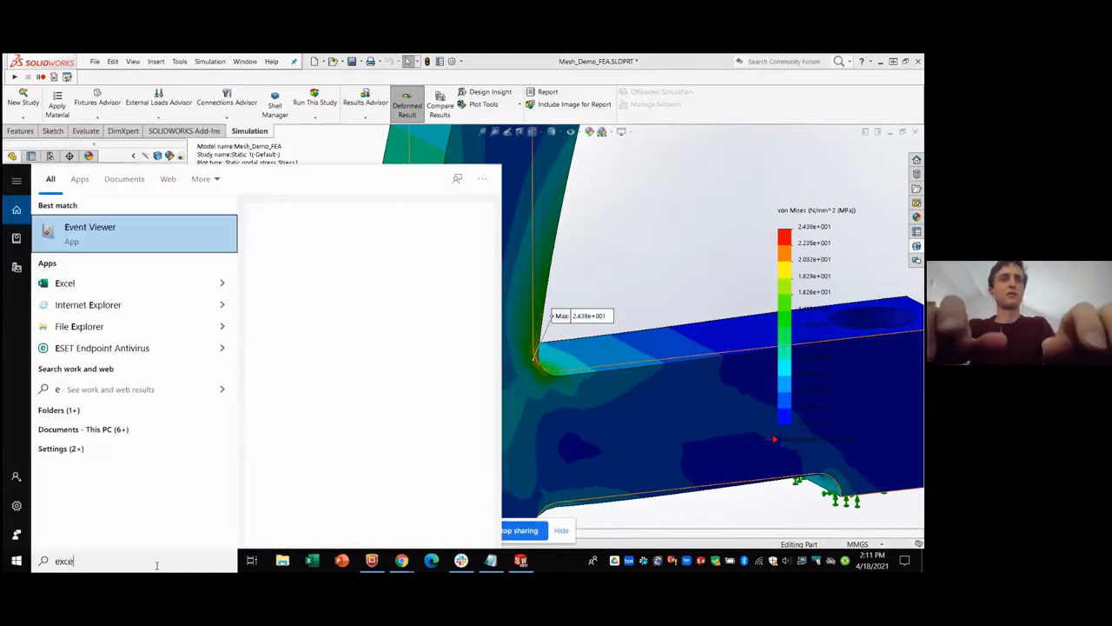
{"action": "key", "text": "Return"}
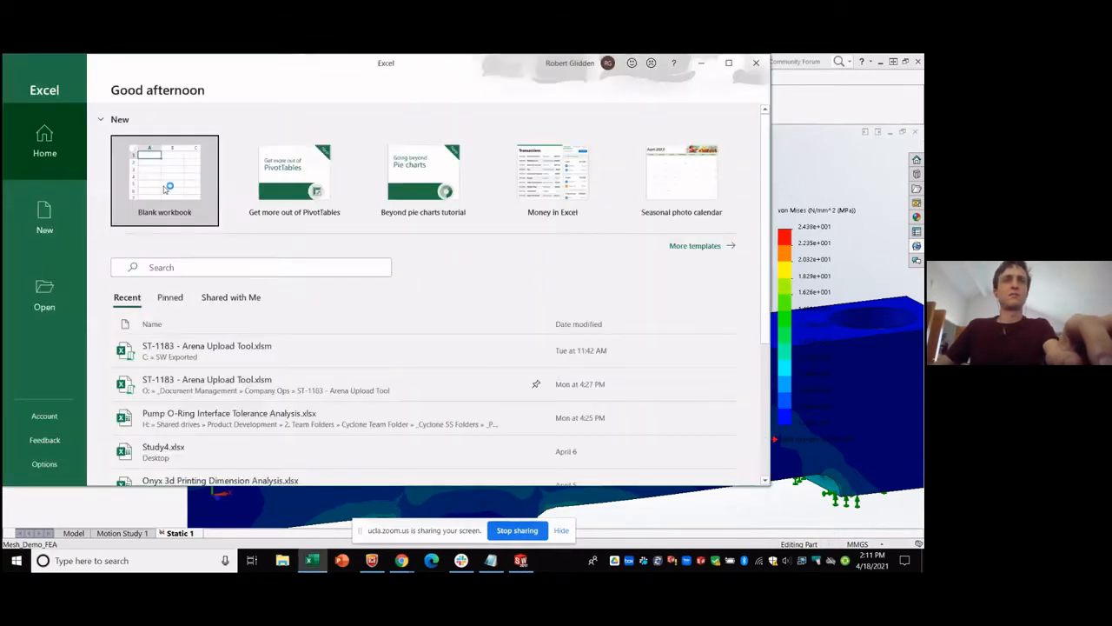
{"action": "left_click", "coordinate": [165, 186]}
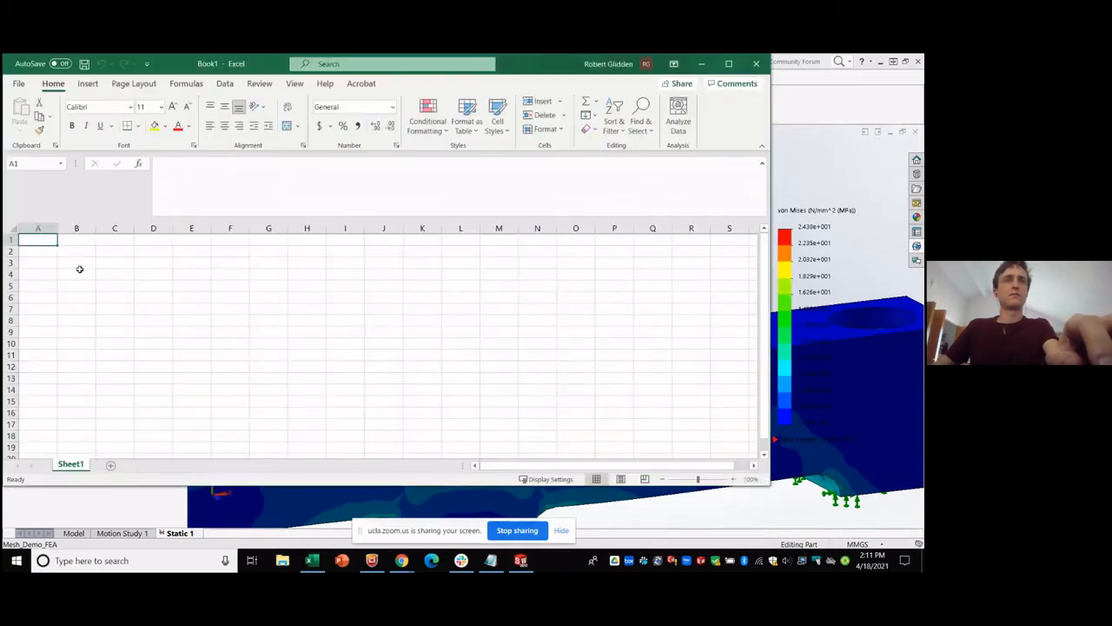
Enter the heading "Mesh Density" in cell B3.
{"action": "left_click", "coordinate": [80, 261]}
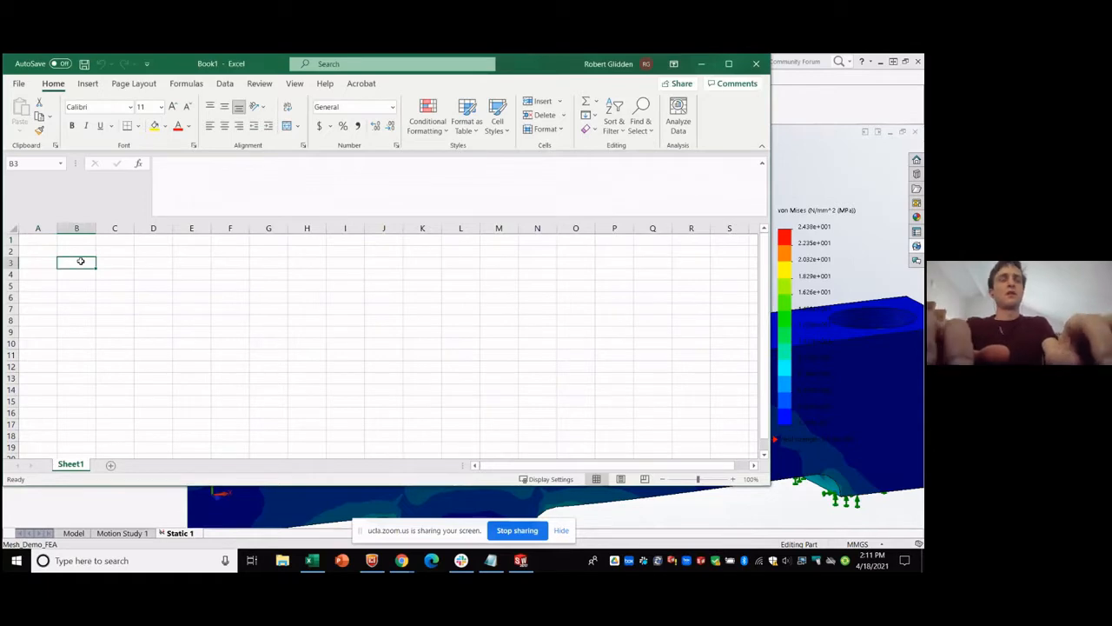
{"action": "type", "text": "Defau"}
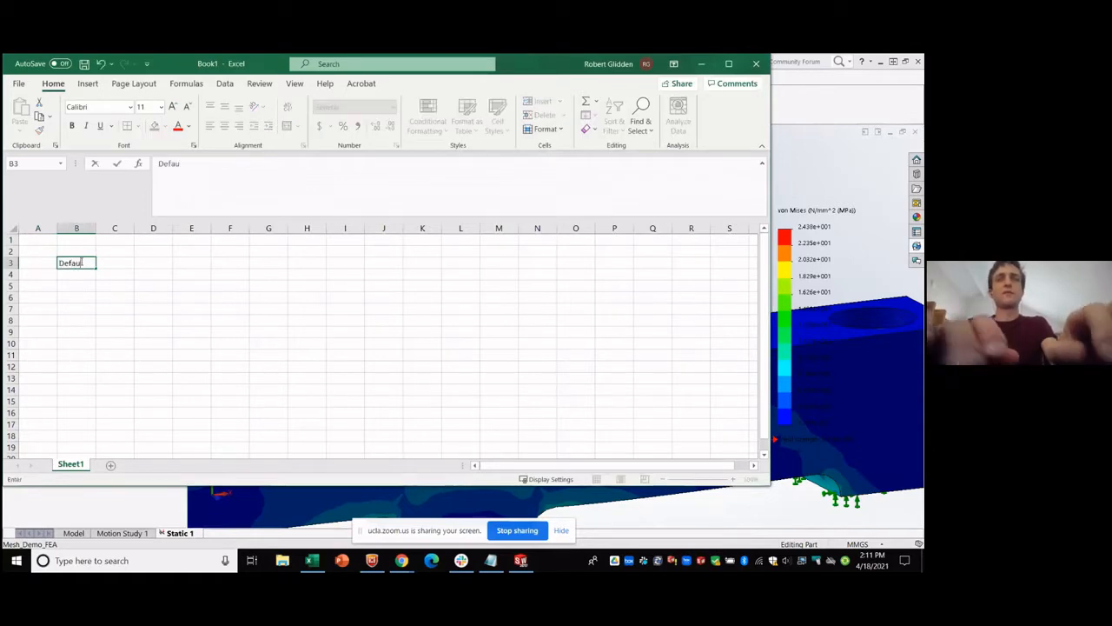
{"action": "type", "text": "lt Mesh De"}
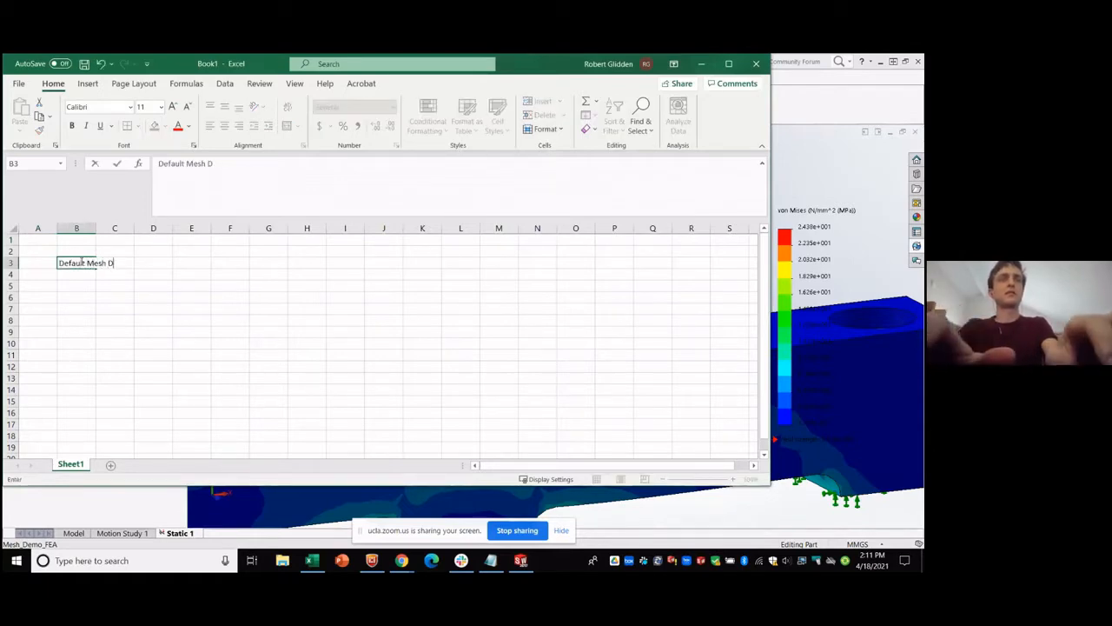
{"action": "key", "text": "BackSpace"}
{"action": "key", "text": "BackSpace"}
{"action": "key", "text": "BackSpace"}
{"action": "key", "text": "BackSpace"}
{"action": "key", "text": "BackSpace"}
{"action": "key", "text": "BackSpace"}
{"action": "key", "text": "BackSpace"}
{"action": "key", "text": "BackSpace"}
{"action": "key", "text": "BackSpace"}
{"action": "key", "text": "BackSpace"}
{"action": "key", "text": "BackSpace"}
{"action": "key", "text": "BackSpace"}
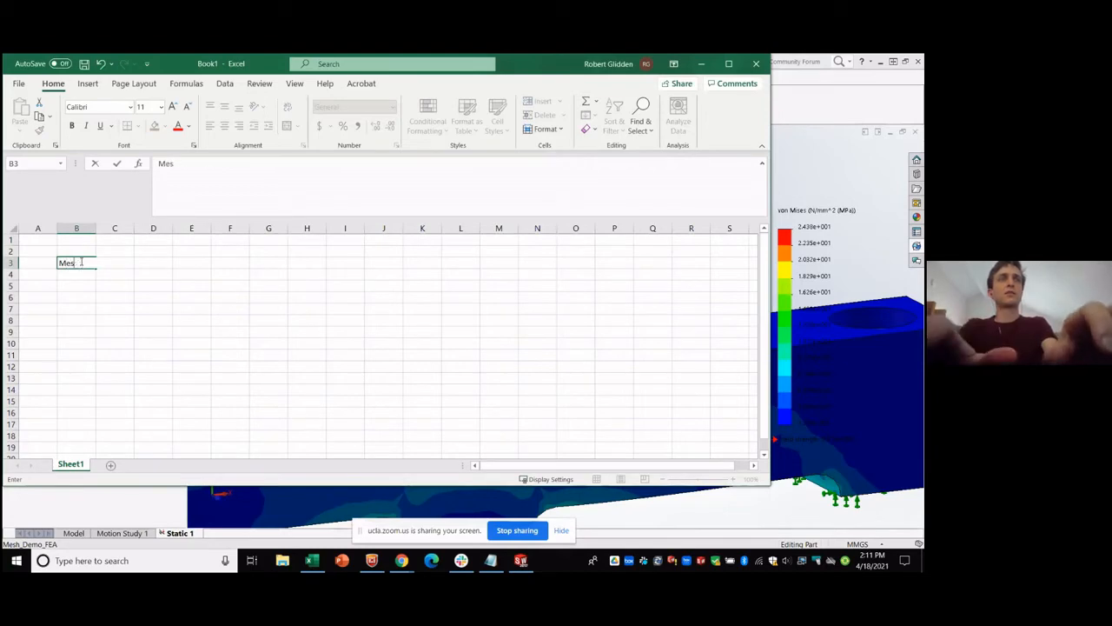
{"action": "type", "text": "ensity"}
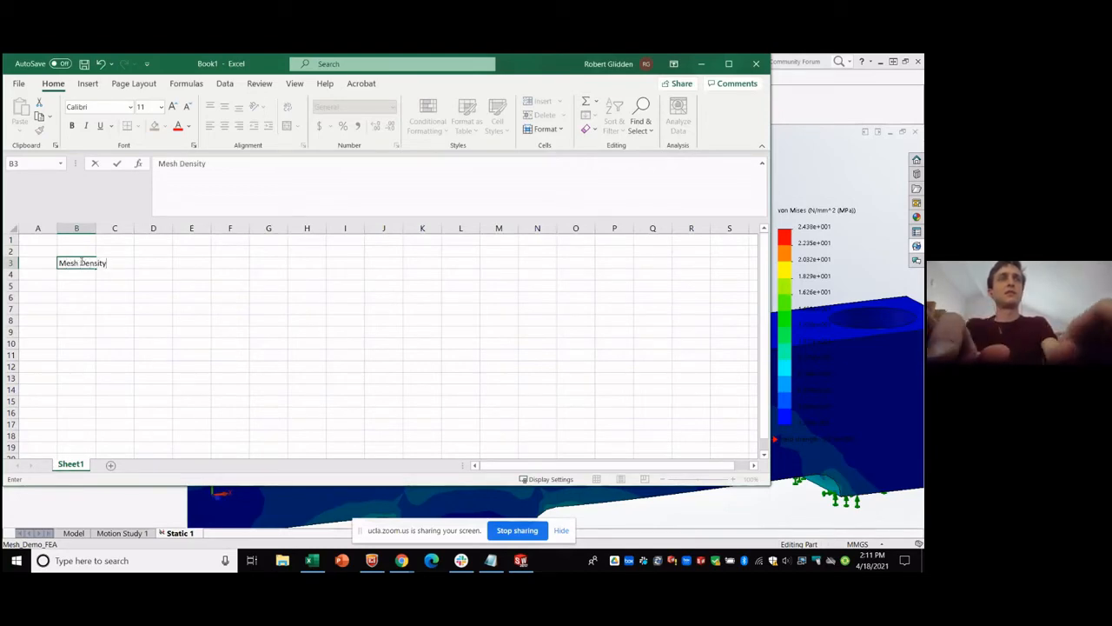
Fit column B's width to its "Mesh Density" heading and enter the heading "Stress" in cell C3.
{"action": "key", "text": "Tab"}
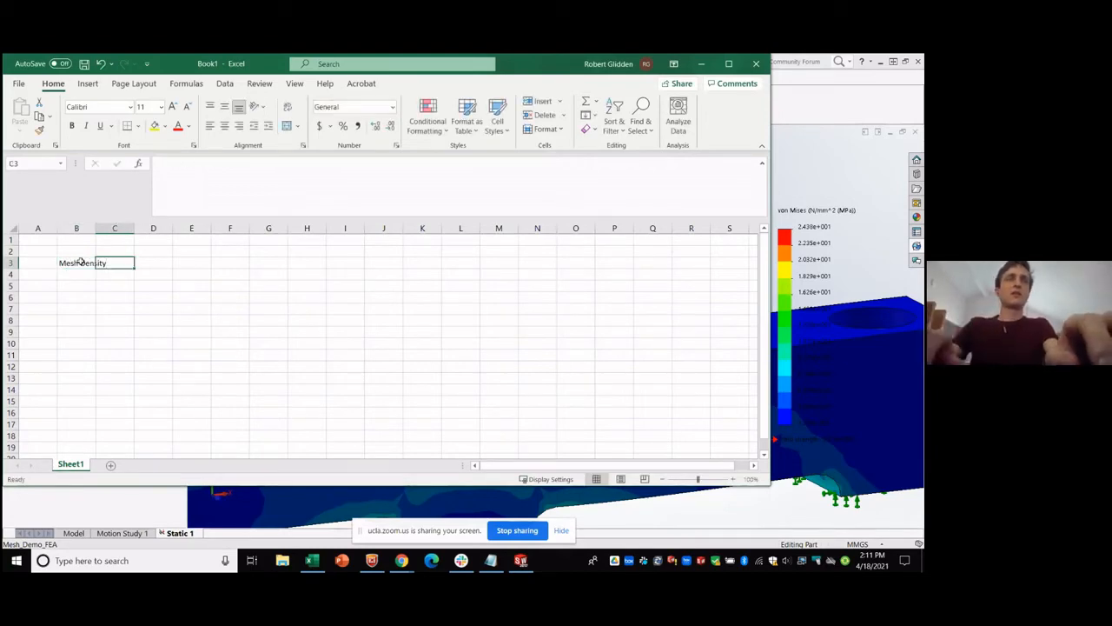
{"action": "double_click", "coordinate": [95, 229]}
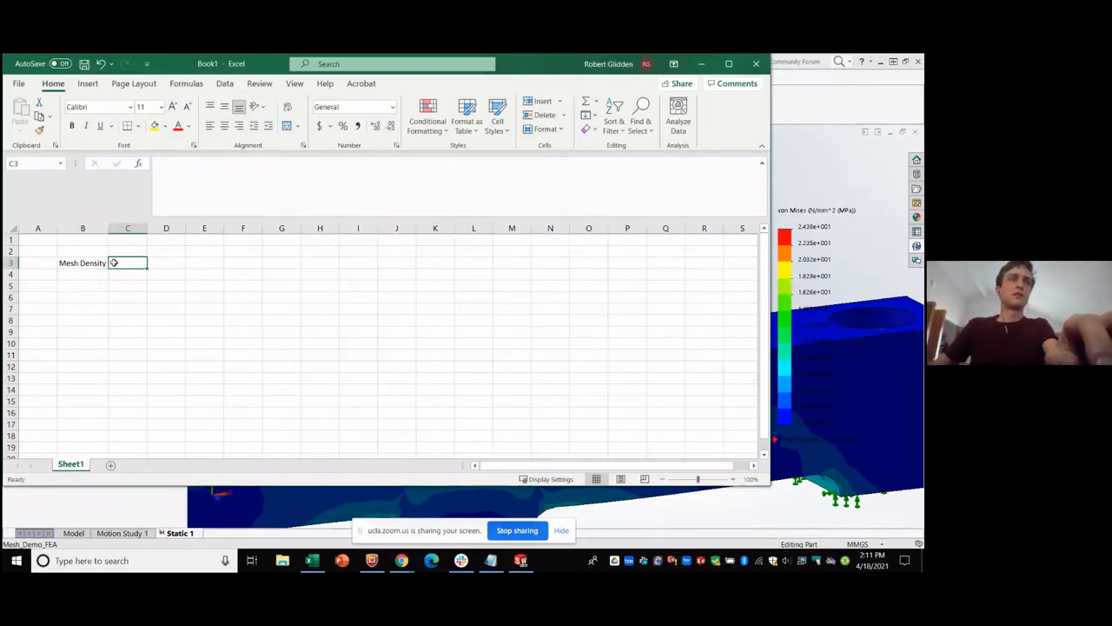
{"action": "type", "text": "Stress"}
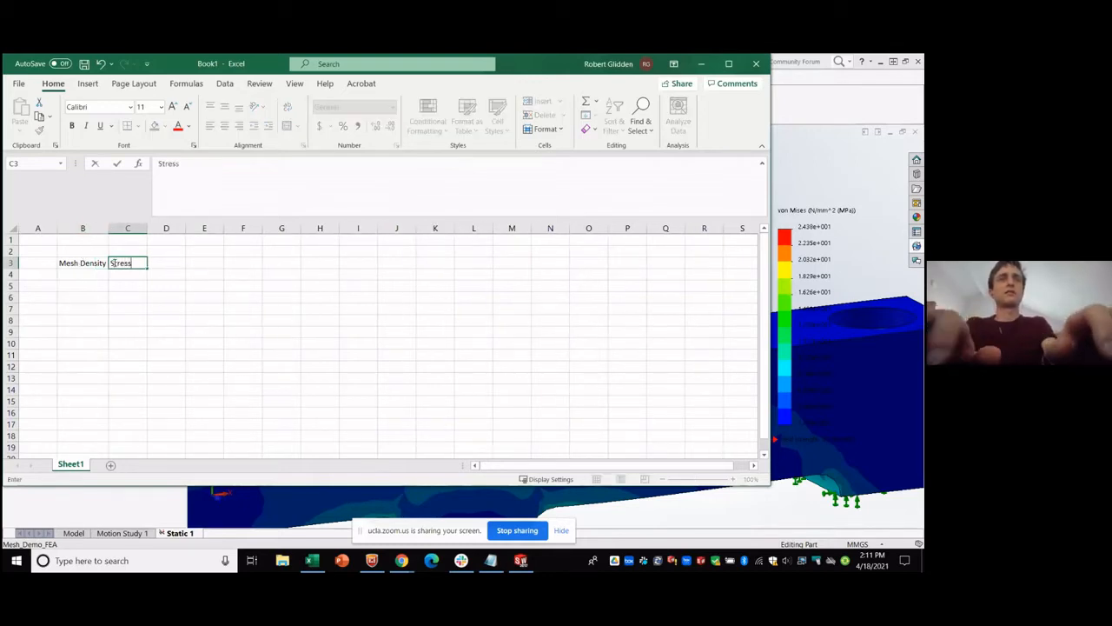
{"action": "key", "text": "Return"}
Add the row label "Default" and place it in cell A4.
{"action": "type", "text": "Default"}
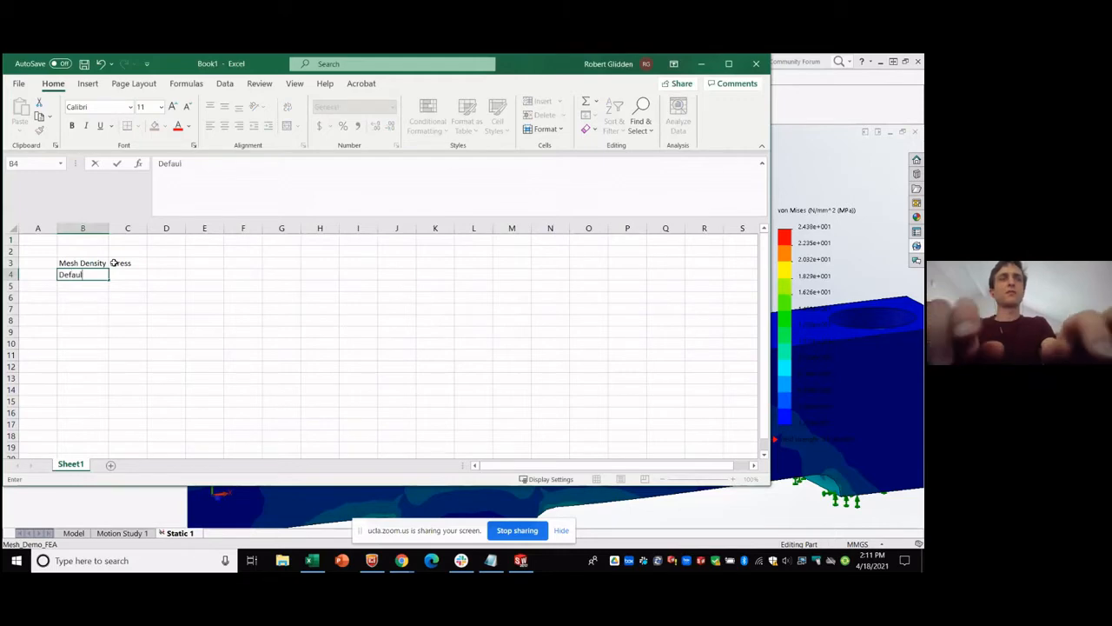
{"action": "left_click", "coordinate": [69, 274]}
{"action": "left_click_drag", "start_coordinate": [72, 282], "coordinate": [37, 284]}
{"action": "left_click", "coordinate": [70, 278]}
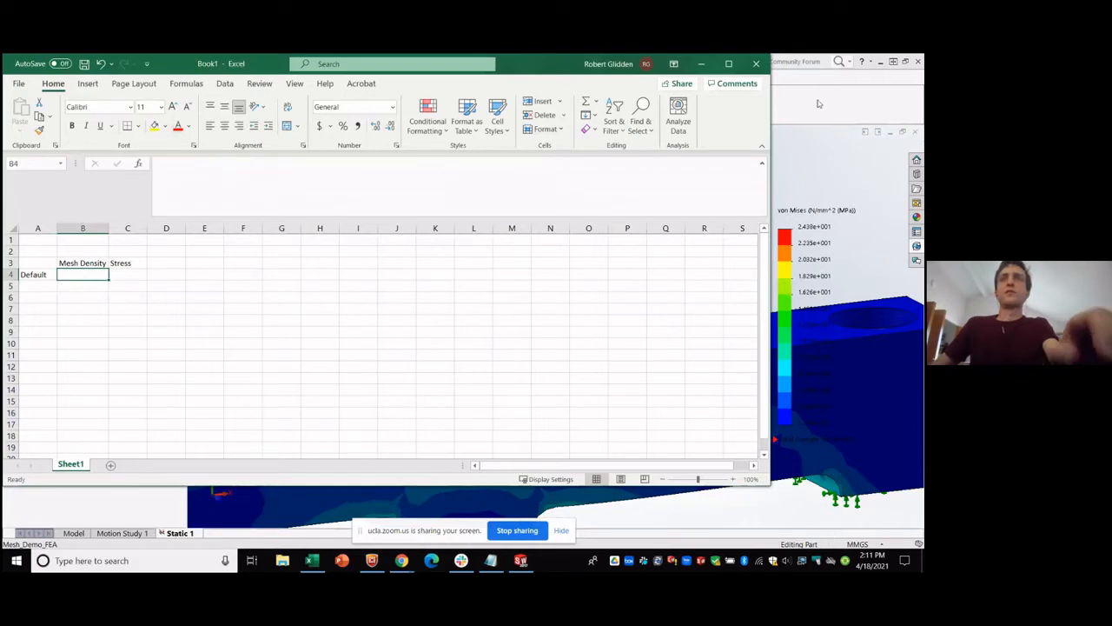
Switch to SOLIDWORKS and examine the global size and tolerance of the standard mesh in Static 1's mesh parameters.
{"action": "left_click", "coordinate": [701, 63]}
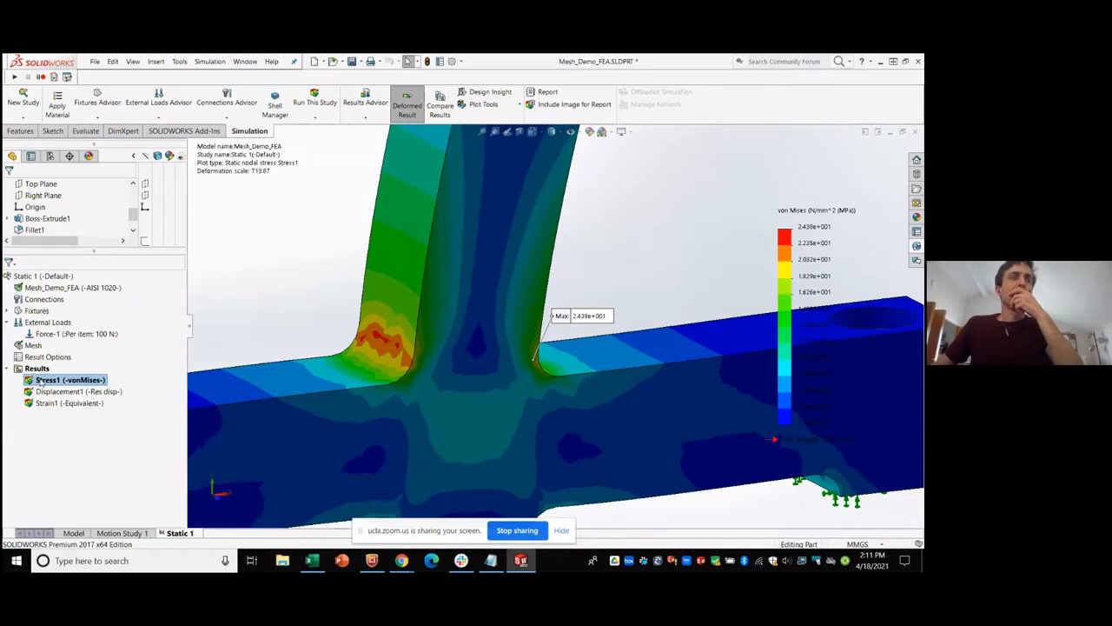
{"action": "right_click", "coordinate": [33, 345]}
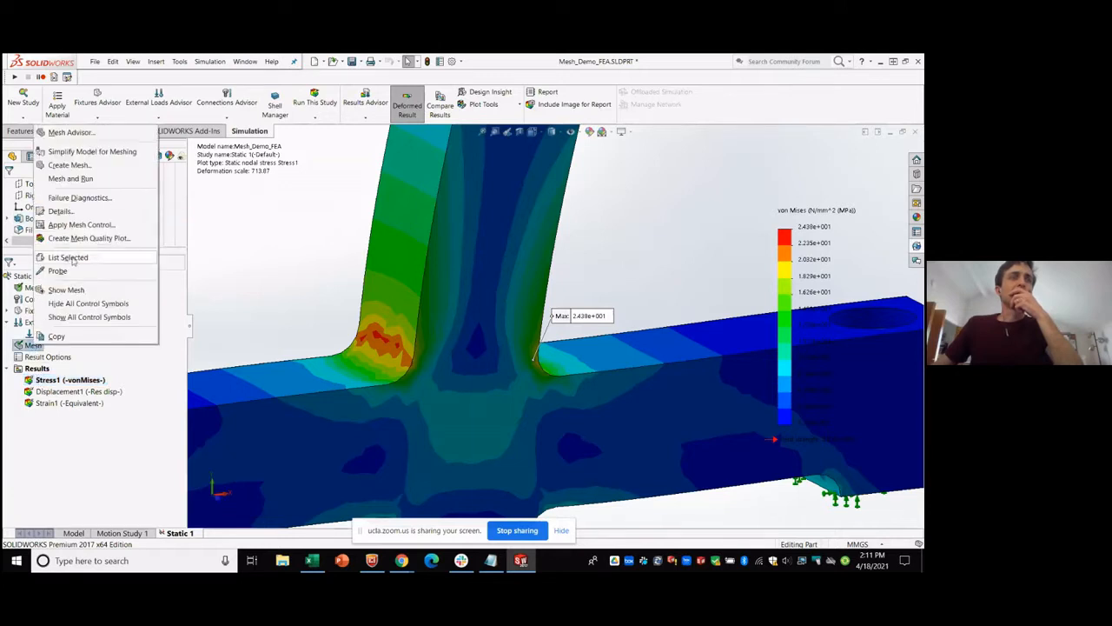
{"action": "left_click", "coordinate": [70, 165]}
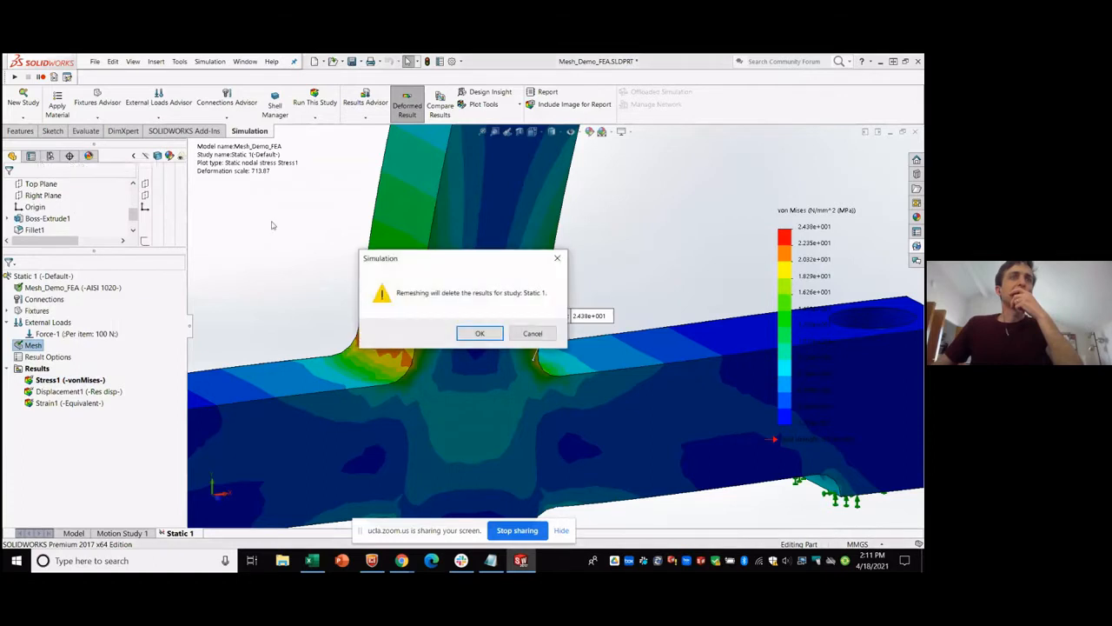
{"action": "left_click", "coordinate": [479, 332]}
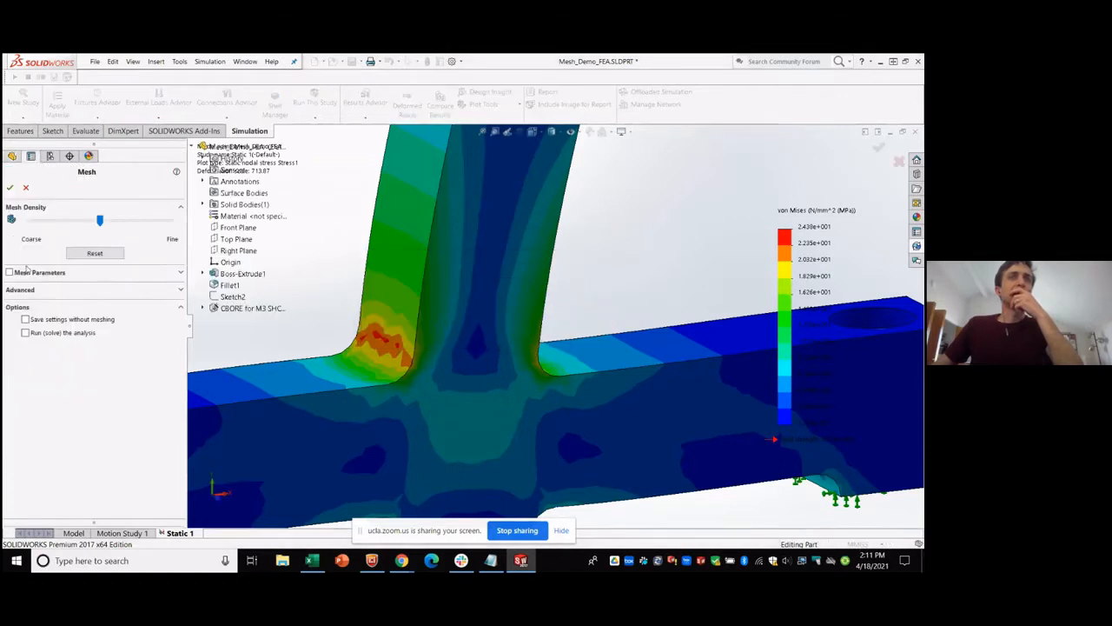
{"action": "left_click", "coordinate": [22, 290]}
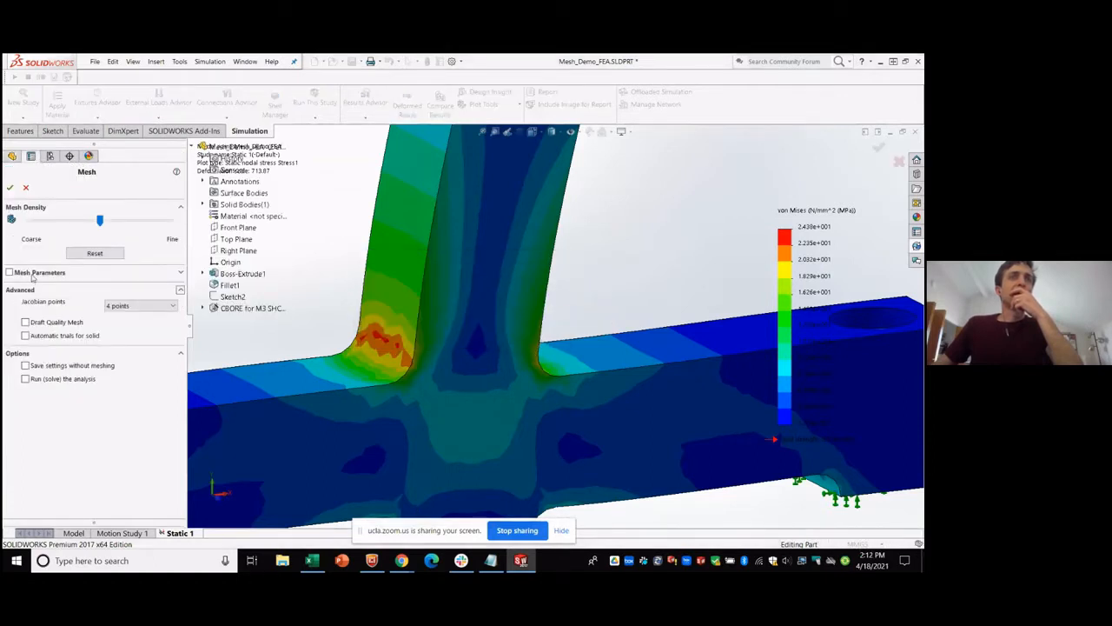
{"action": "left_click", "coordinate": [31, 275]}
{"action": "left_click", "coordinate": [31, 274]}
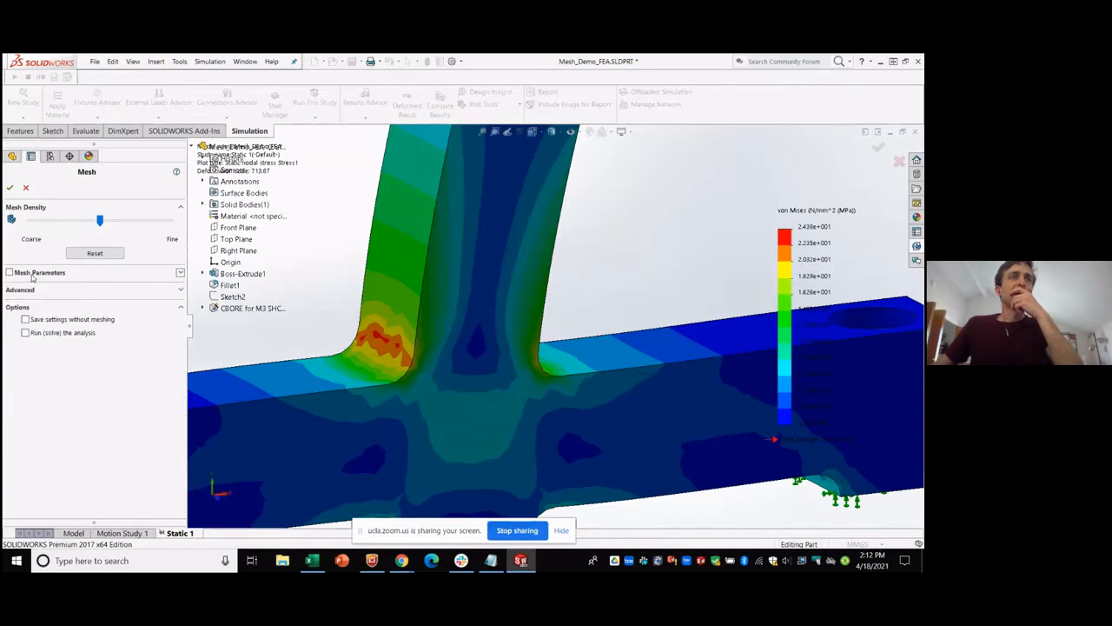
{"action": "left_click", "coordinate": [181, 273]}
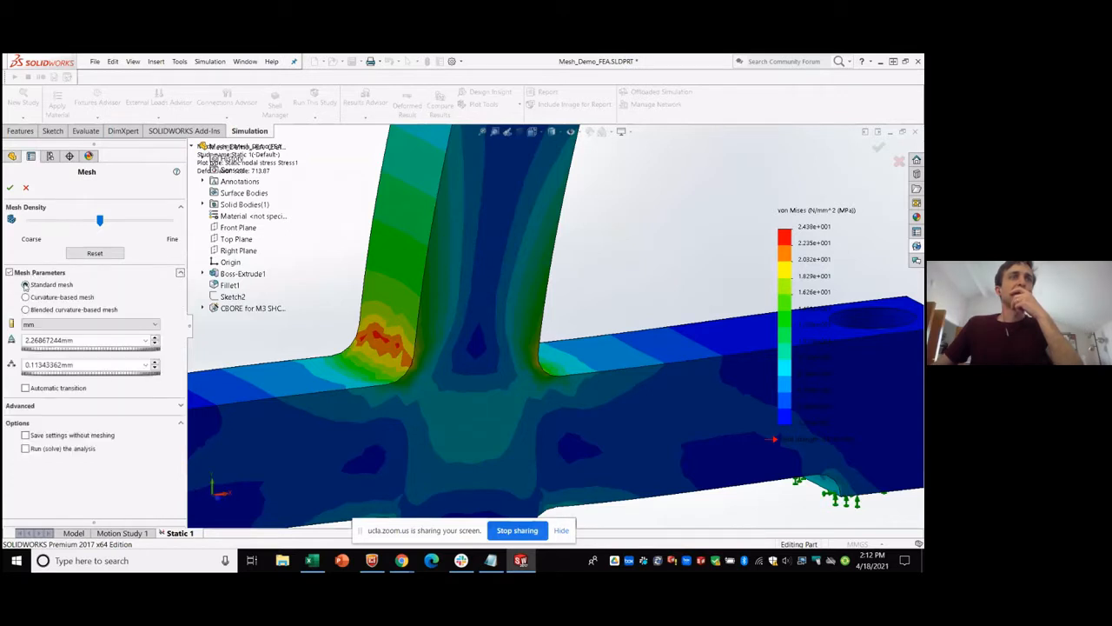
{"action": "double_click", "coordinate": [40, 339]}
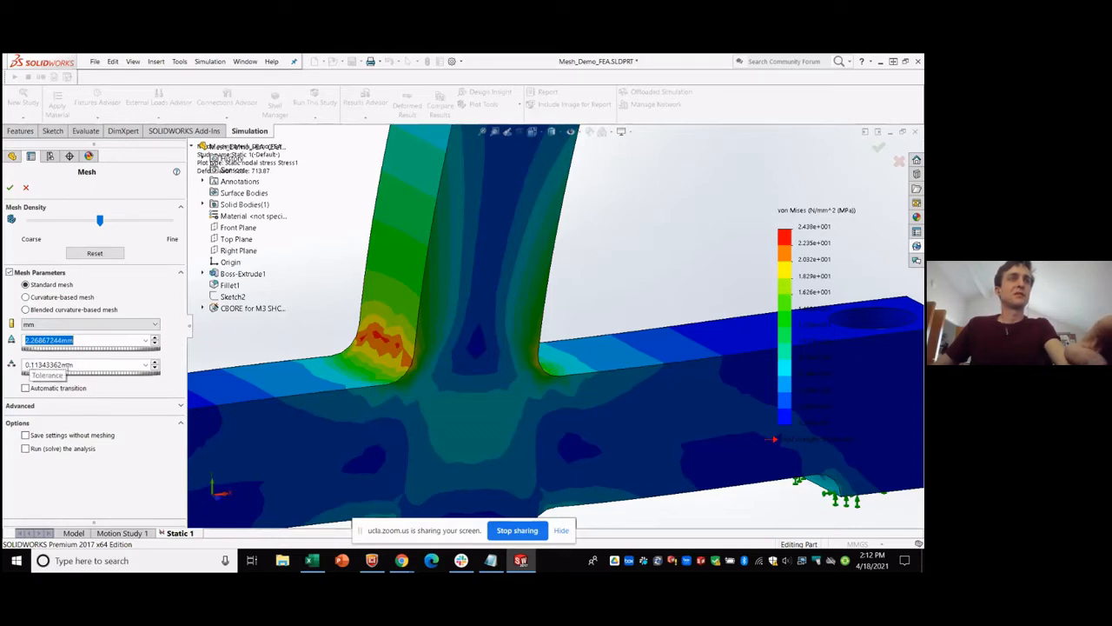
Switch to Excel, add a column before Stress, and enter the headings "Global Size" in B3 and "Tolerance" in C3.
{"action": "key", "text": "alt+Tab"}
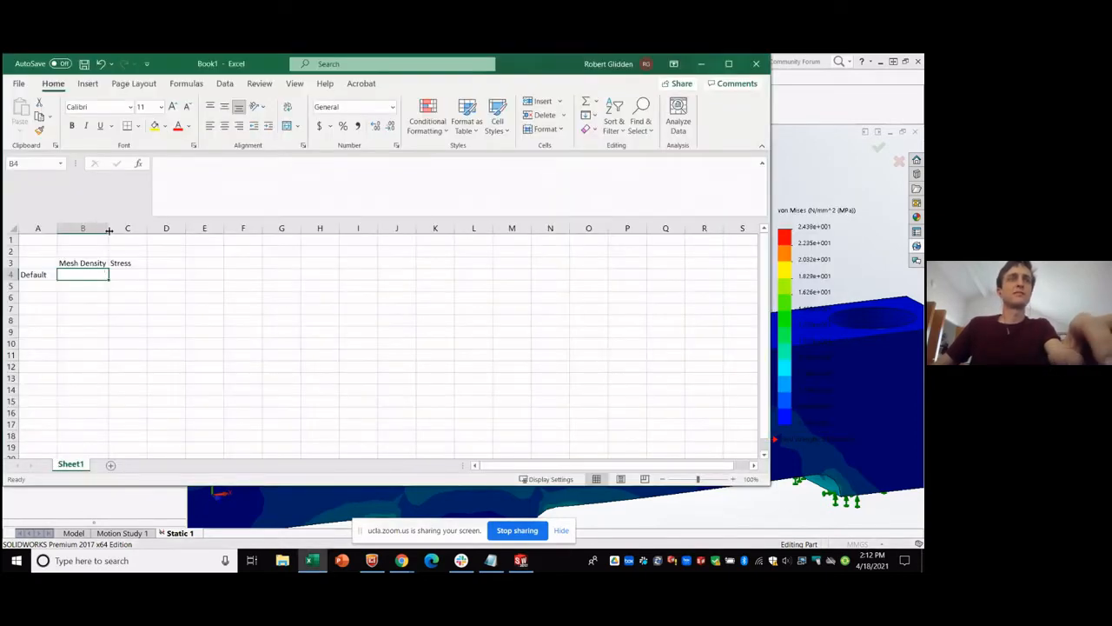
{"action": "left_click_drag", "start_coordinate": [109, 229], "coordinate": [235, 261]}
{"action": "left_click", "coordinate": [78, 263]}
{"action": "type", "text": "G"}
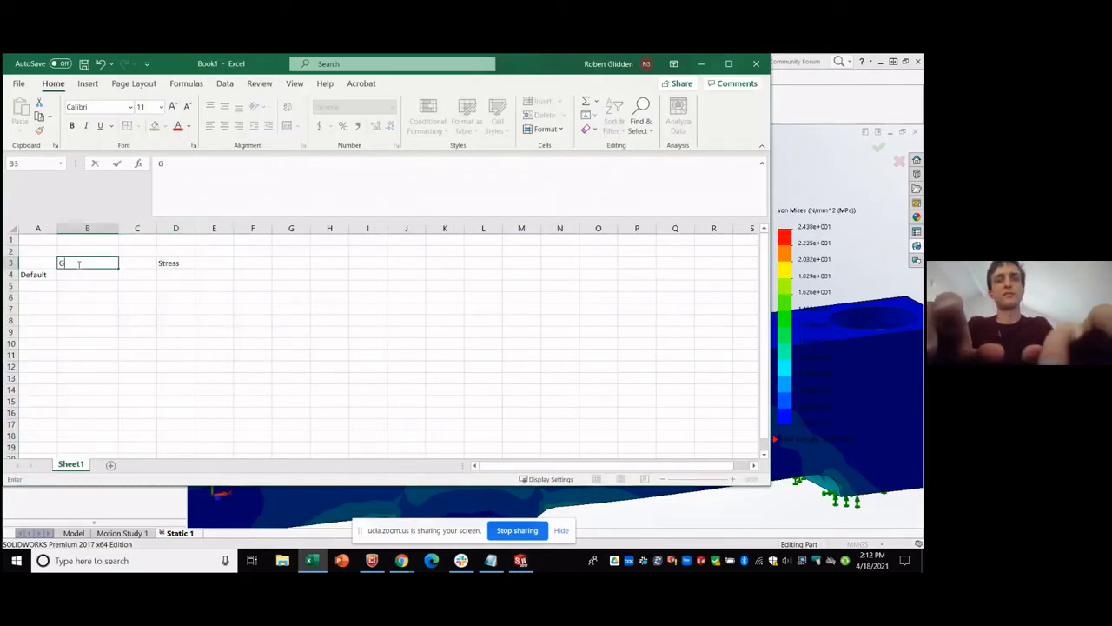
{"action": "type", "text": "lobal Si"}
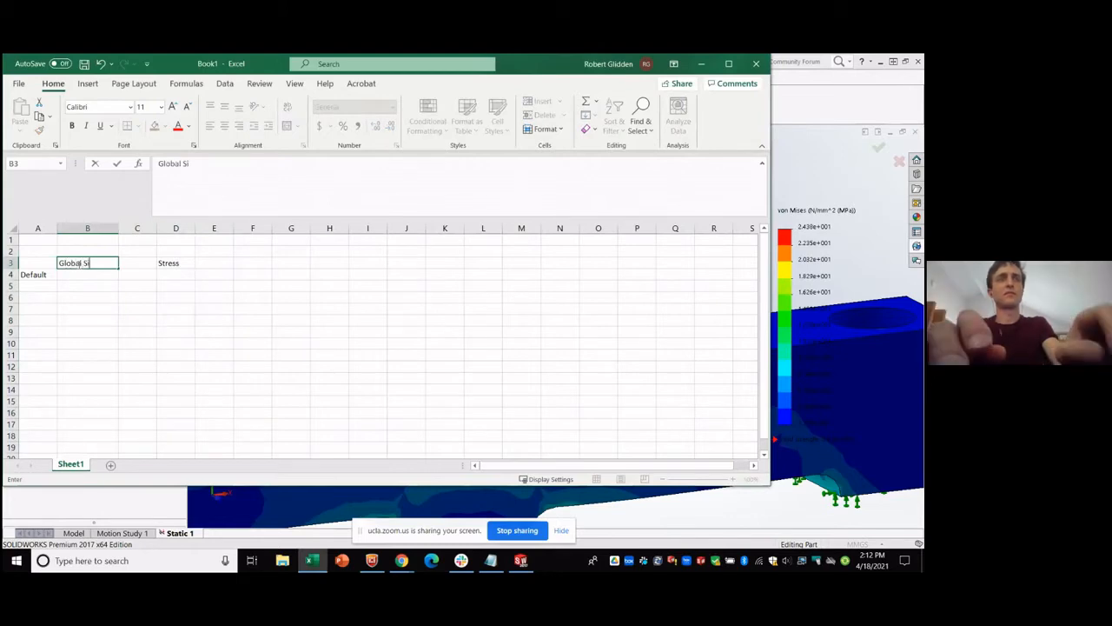
{"action": "type", "text": "ze"}
{"action": "key", "text": "Tab"}
{"action": "type", "text": "Tolerance"}
{"action": "key", "text": "Return"}
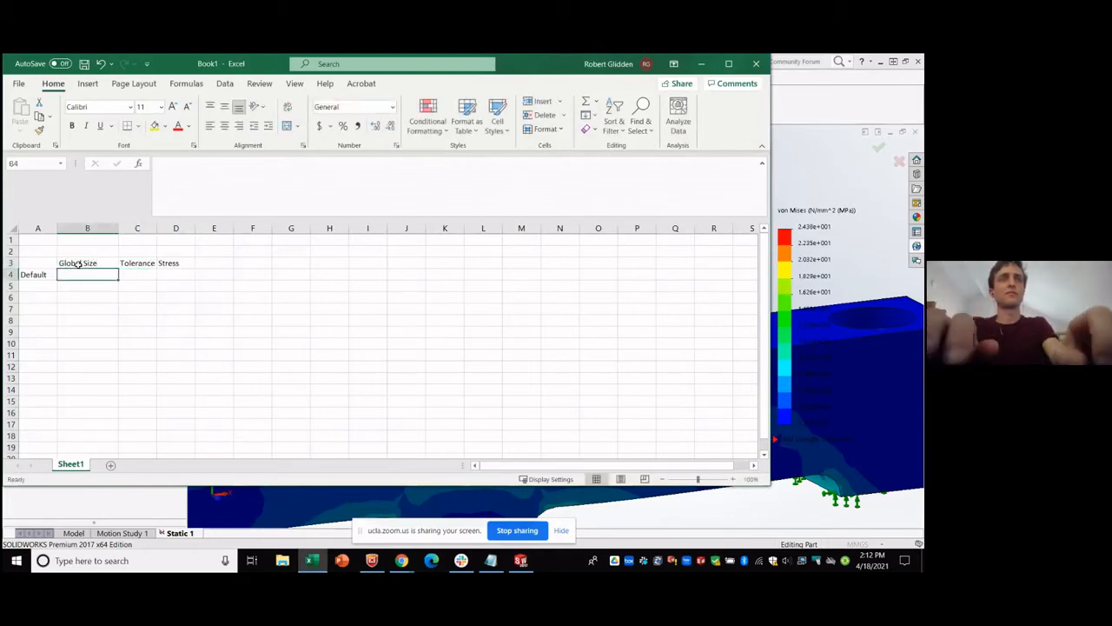
Fill the Default row with global size 2.2, tolerance 0.11 and stress 2.438e1.
{"action": "type", "text": "2.2"}
{"action": "key", "text": "Tab"}
{"action": "type", "text": "0.11"}
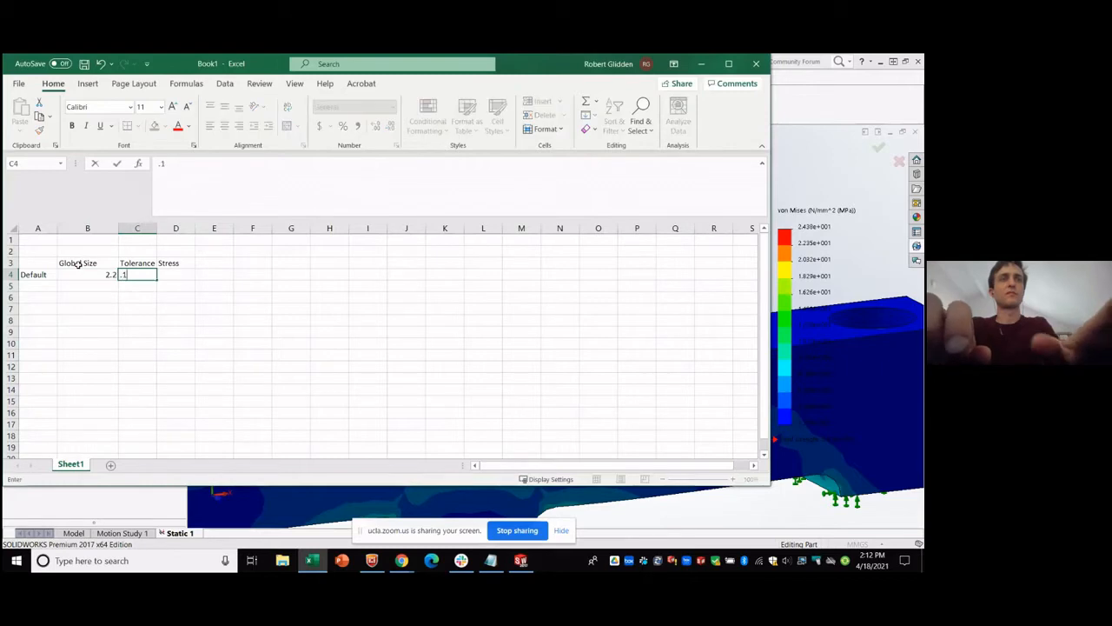
{"action": "key", "text": "Tab"}
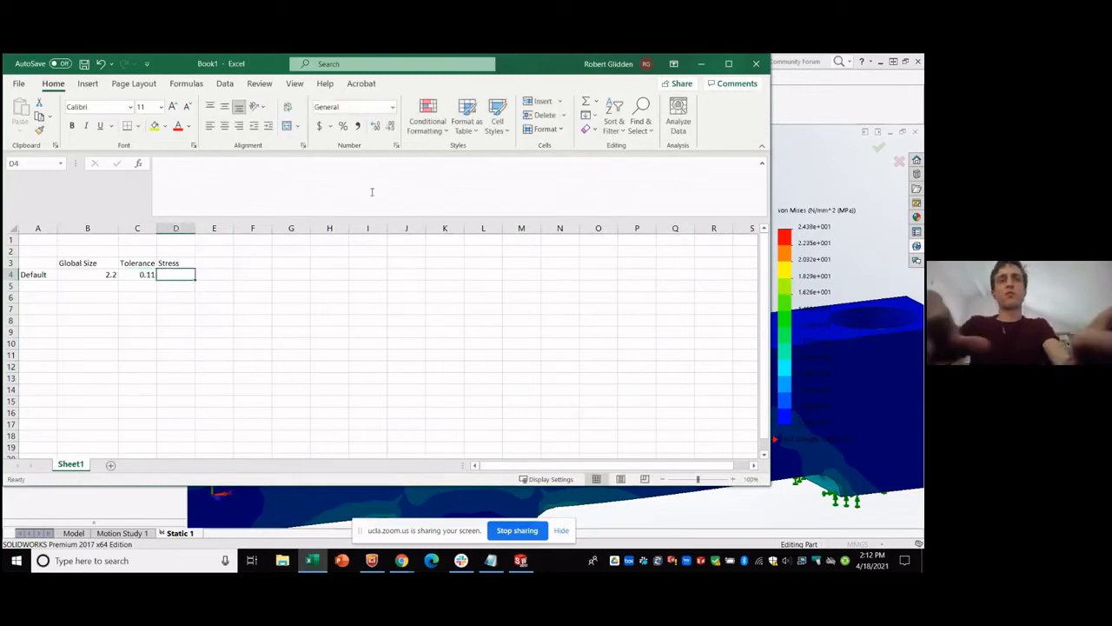
{"action": "type", "text": "2."}
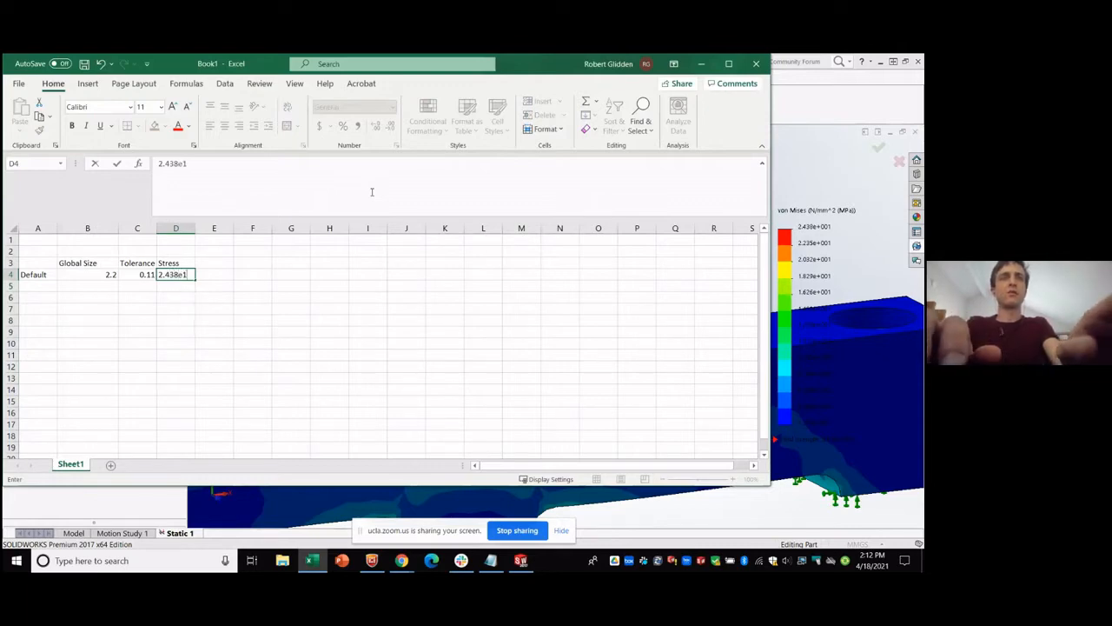
{"action": "type", "text": "438e+01"}
{"action": "key", "text": "Return"}
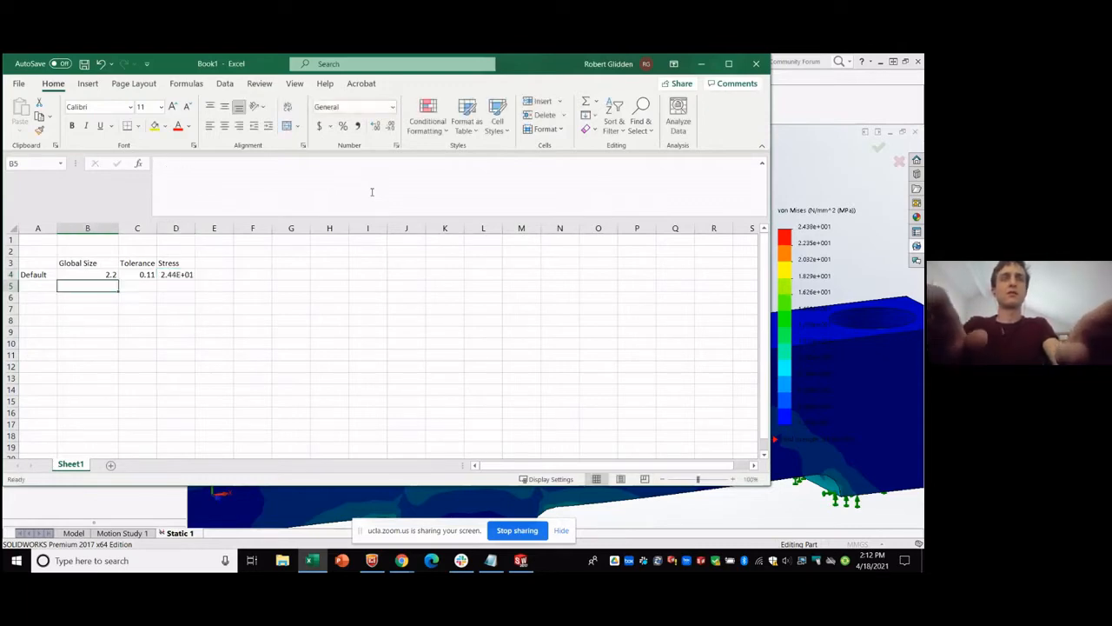
{"action": "left_click", "coordinate": [167, 274]}
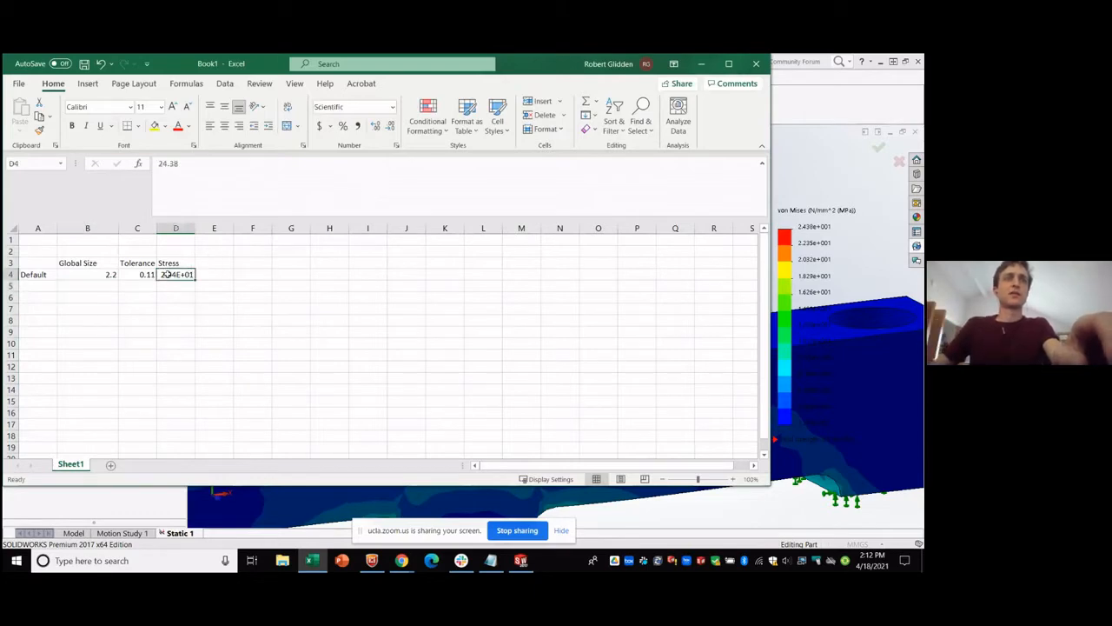
{"action": "left_click", "coordinate": [203, 275]}
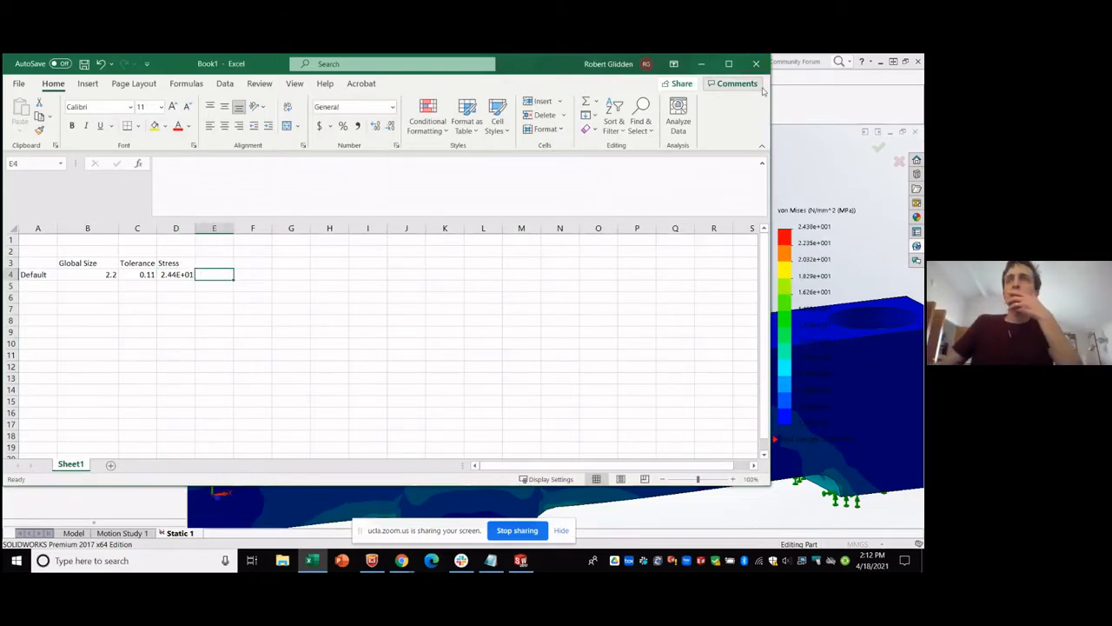
Switch to SOLIDWORKS and remesh the bracket more finely, using a standard mesh with 1.64478752 mm global size and 0.08223938 mm tolerance.
{"action": "left_click", "coordinate": [814, 113]}
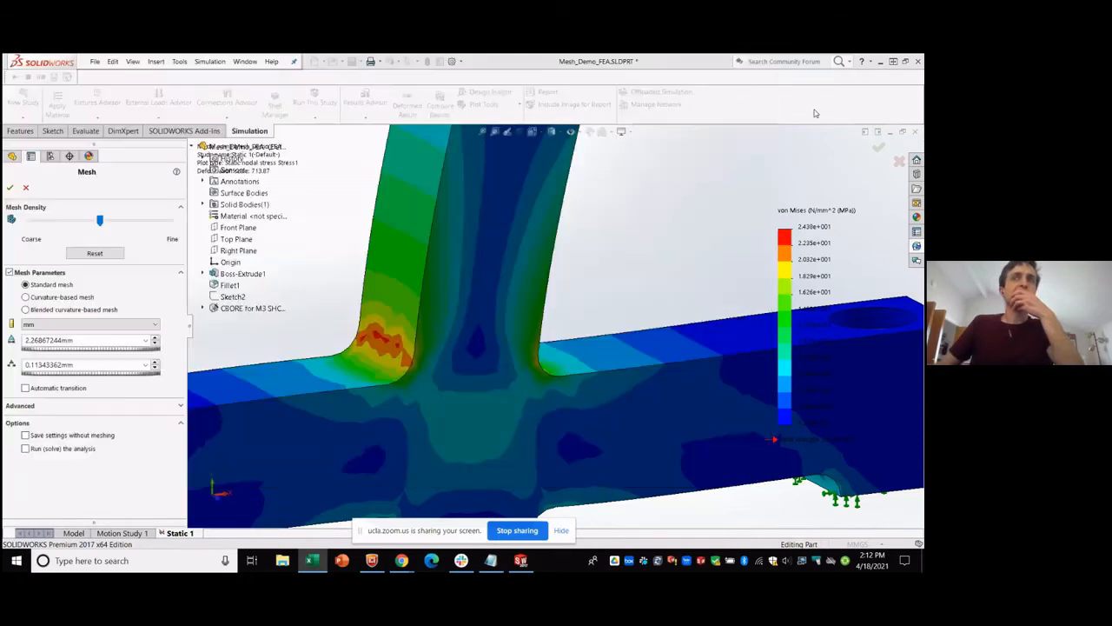
{"action": "left_click", "coordinate": [27, 187]}
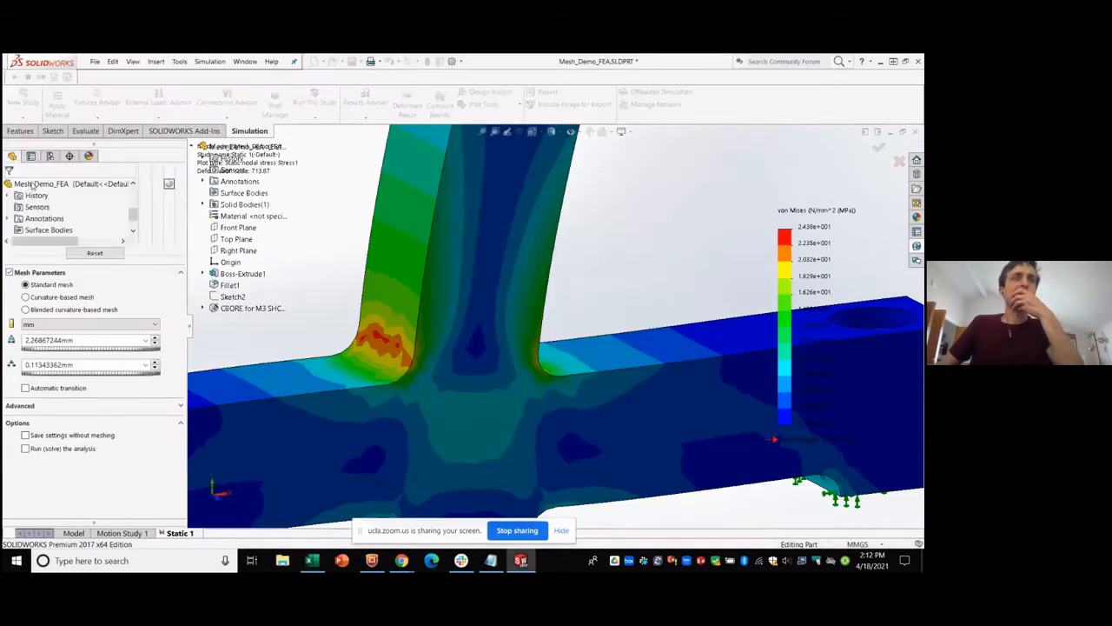
{"action": "right_click", "coordinate": [29, 346]}
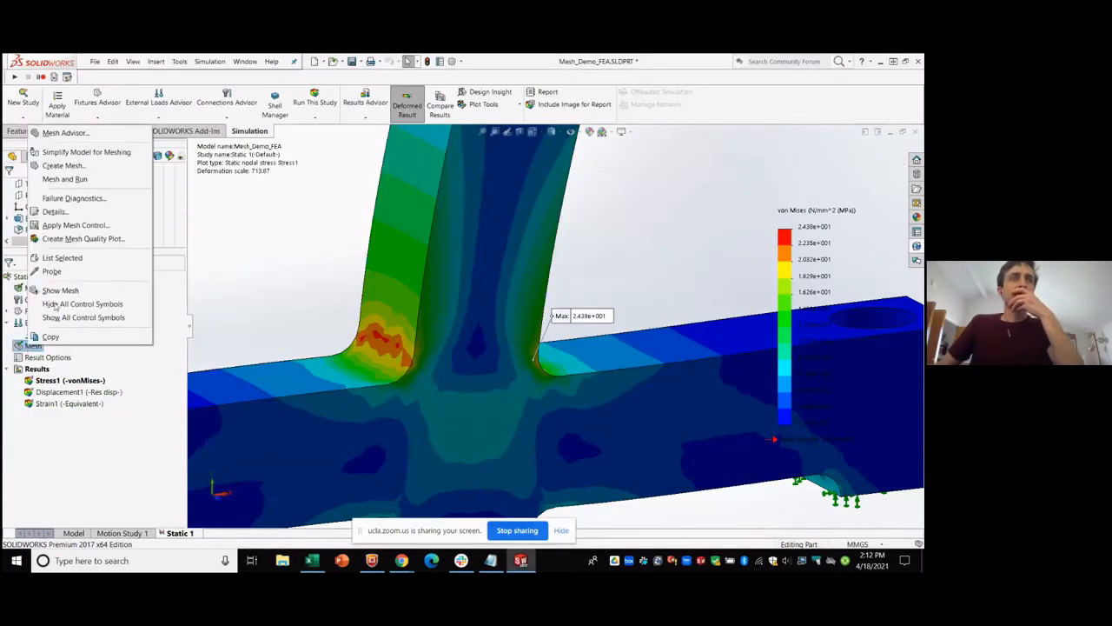
{"action": "left_click", "coordinate": [64, 165]}
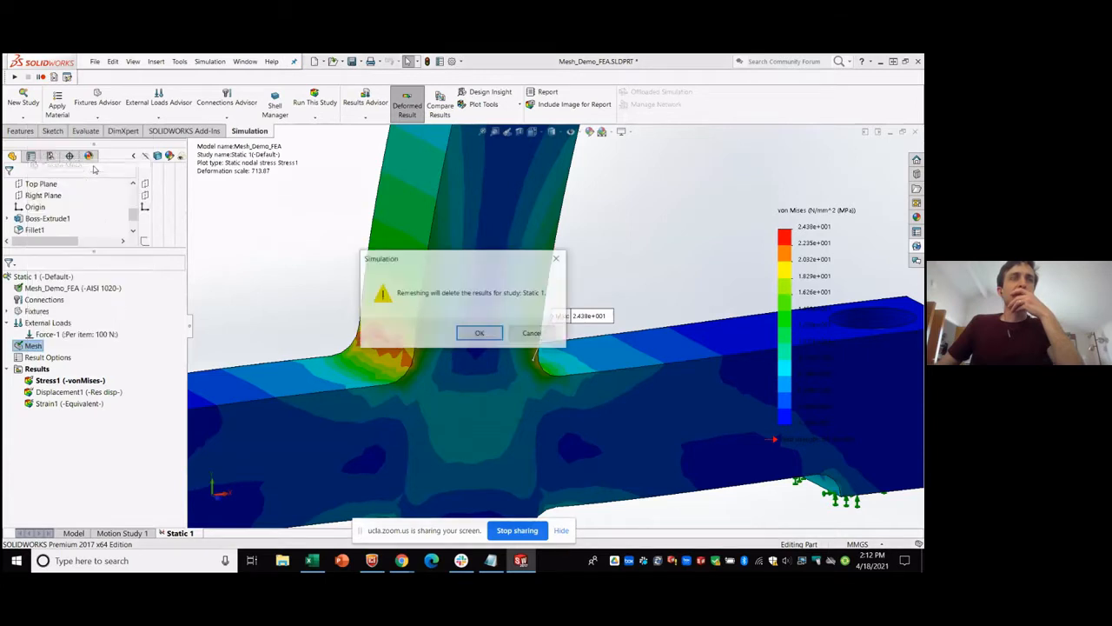
{"action": "left_click", "coordinate": [479, 335]}
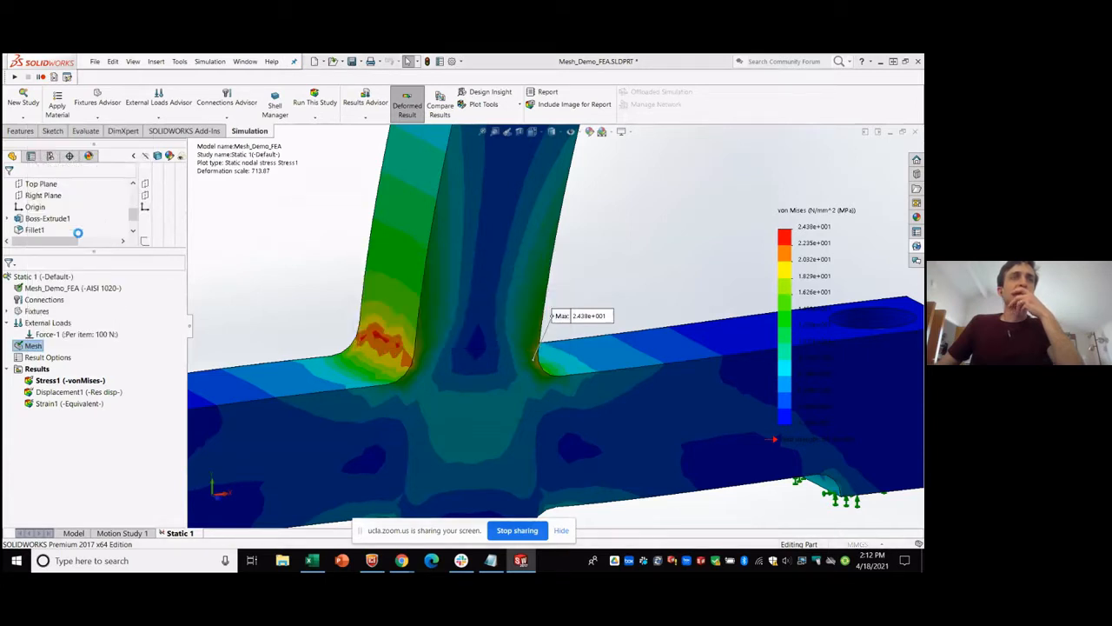
{"action": "left_click_drag", "start_coordinate": [100, 224], "coordinate": [137, 227]}
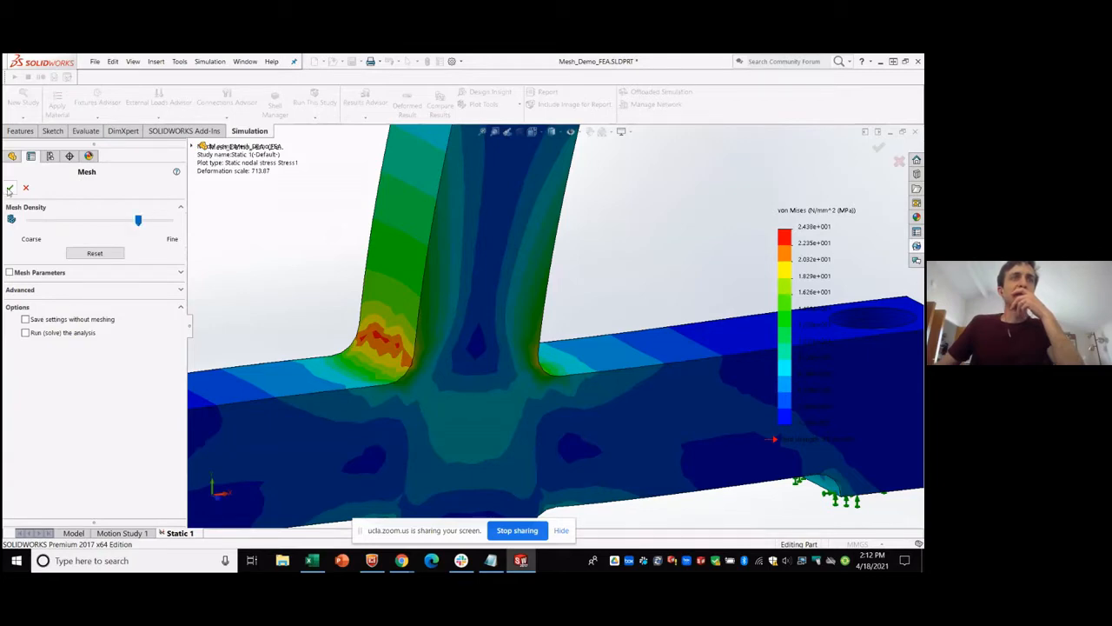
{"action": "left_click", "coordinate": [179, 273]}
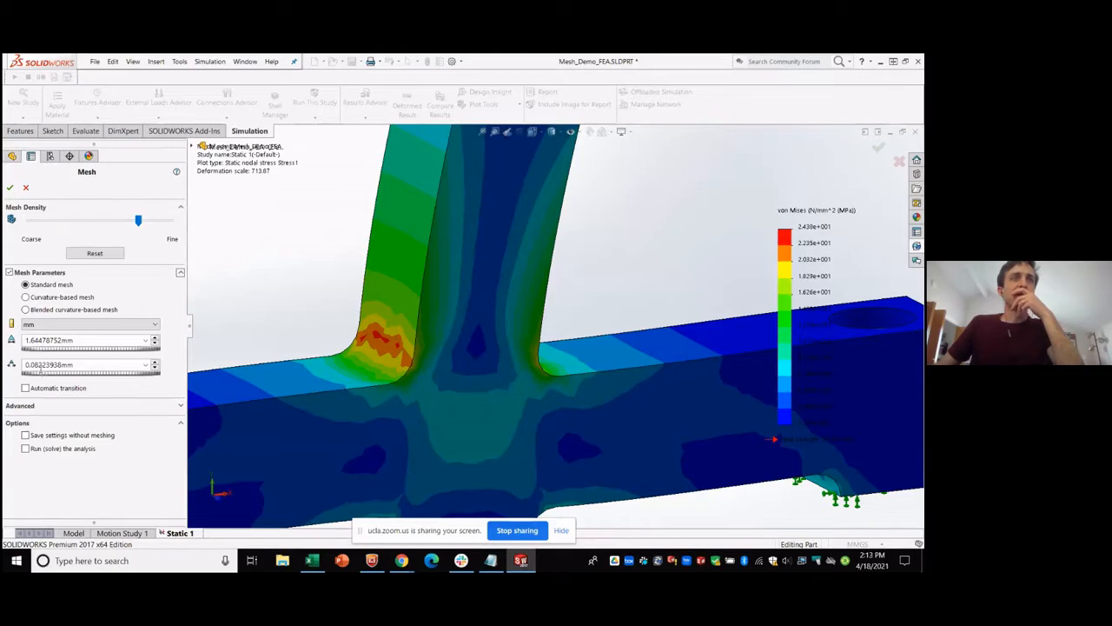
{"action": "left_click", "coordinate": [9, 187]}
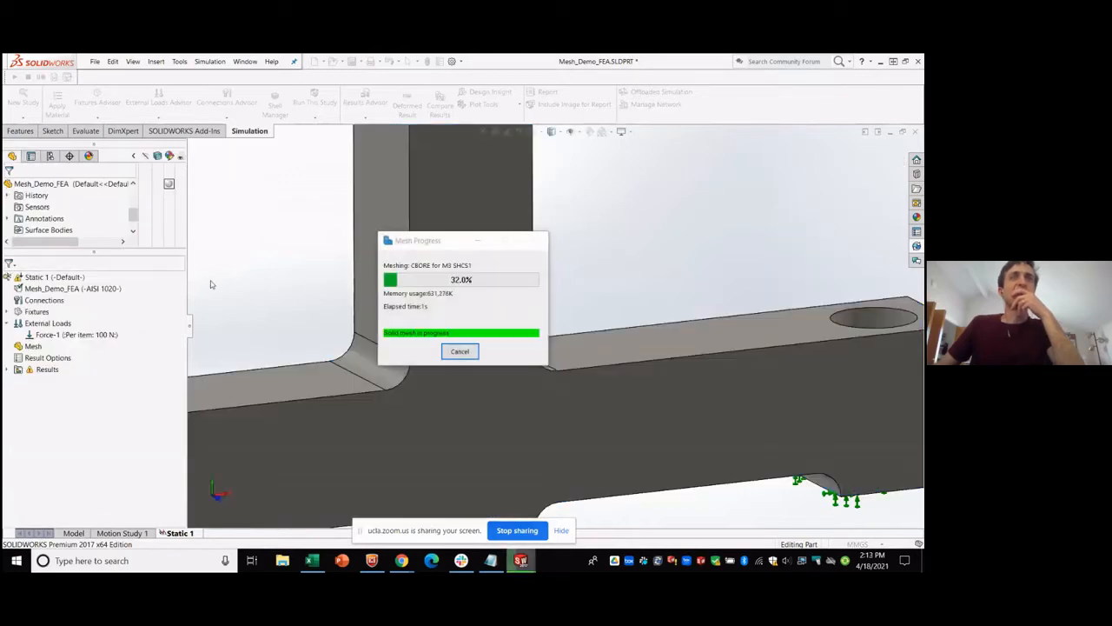
{"action": "middle_click_drag", "start_coordinate": [231, 302], "coordinate": [244, 301]}
{"action": "scroll", "coordinate": [361, 368], "scroll_direction": "down", "scroll_amount": 4}
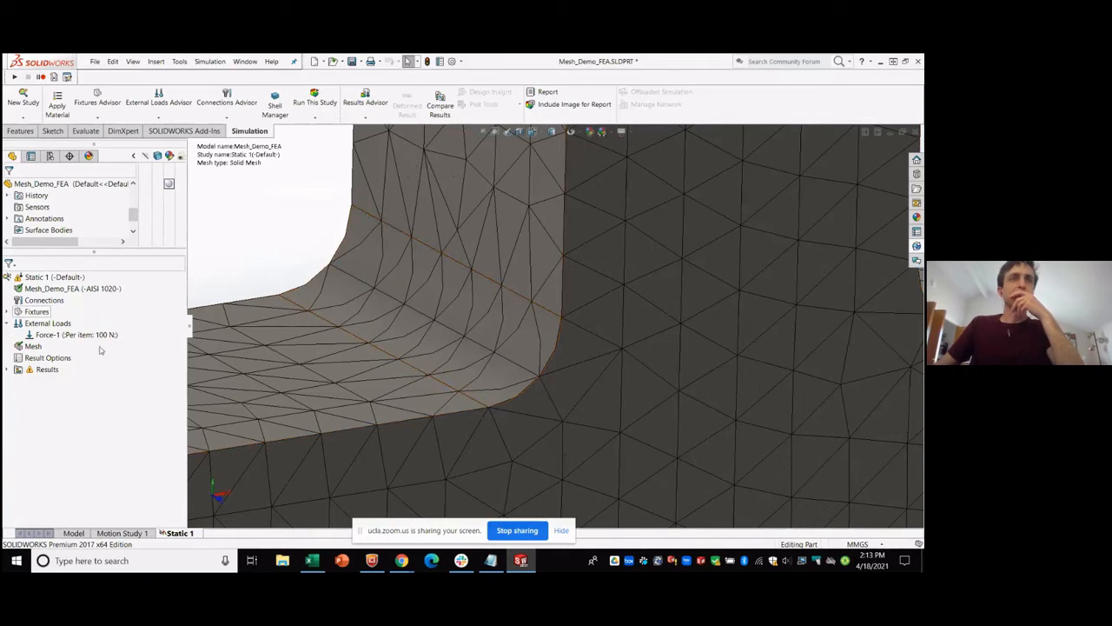
Switch to Excel and add a "Finer" row below Default with global size 1.6 and tolerance 0.08.
{"action": "key", "text": "alt+Tab"}
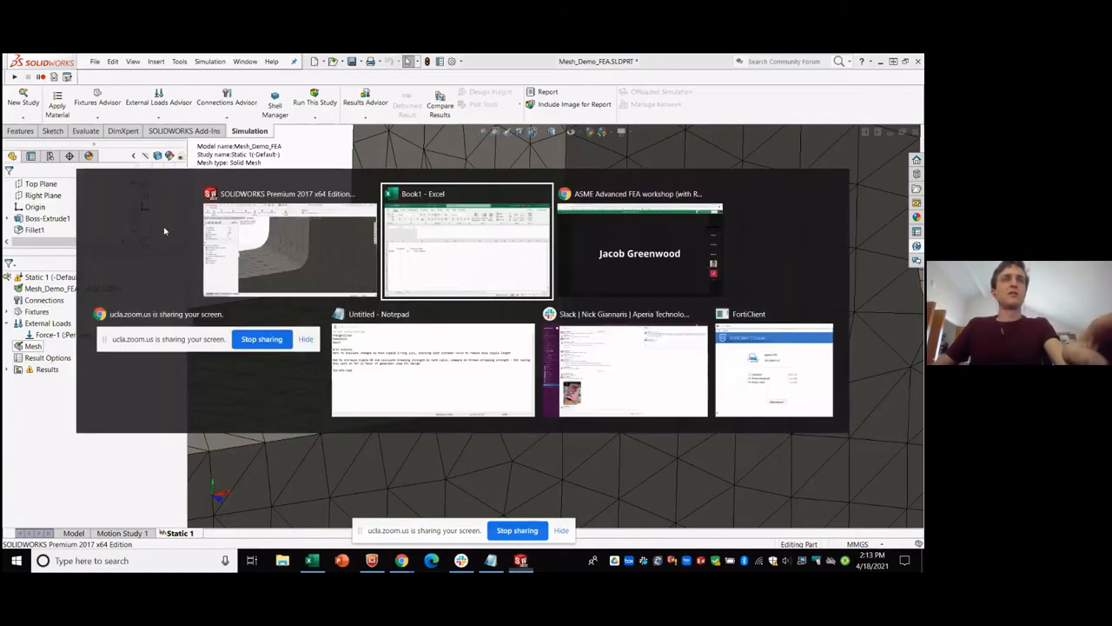
{"action": "left_click", "coordinate": [73, 286]}
{"action": "type", "text": "1.6"}
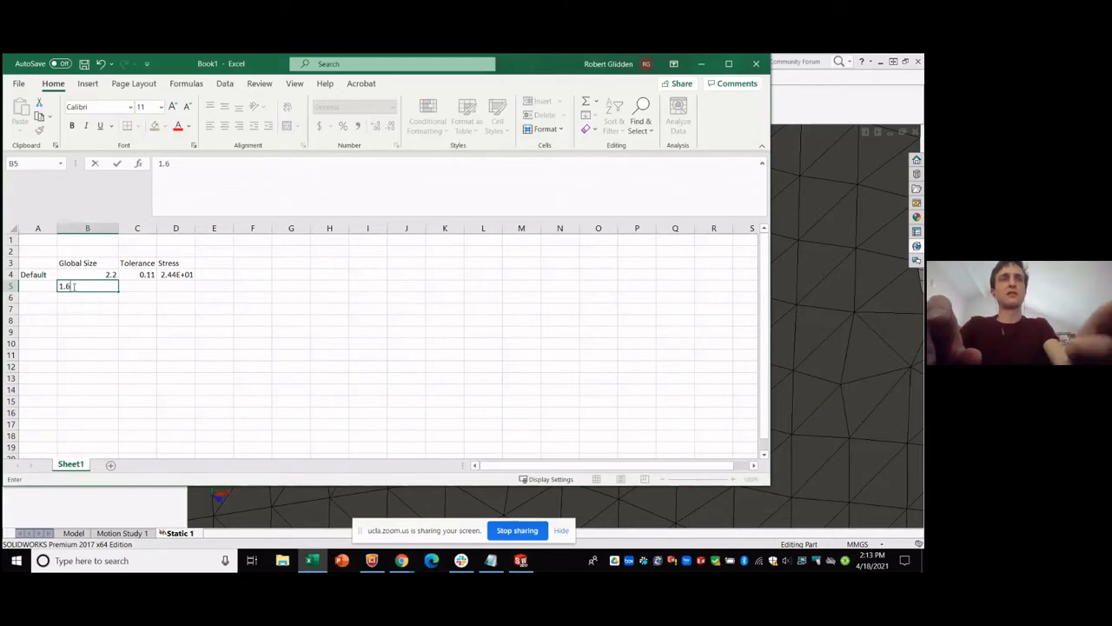
{"action": "key", "text": "Tab"}
{"action": "type", "text": "0.08"}
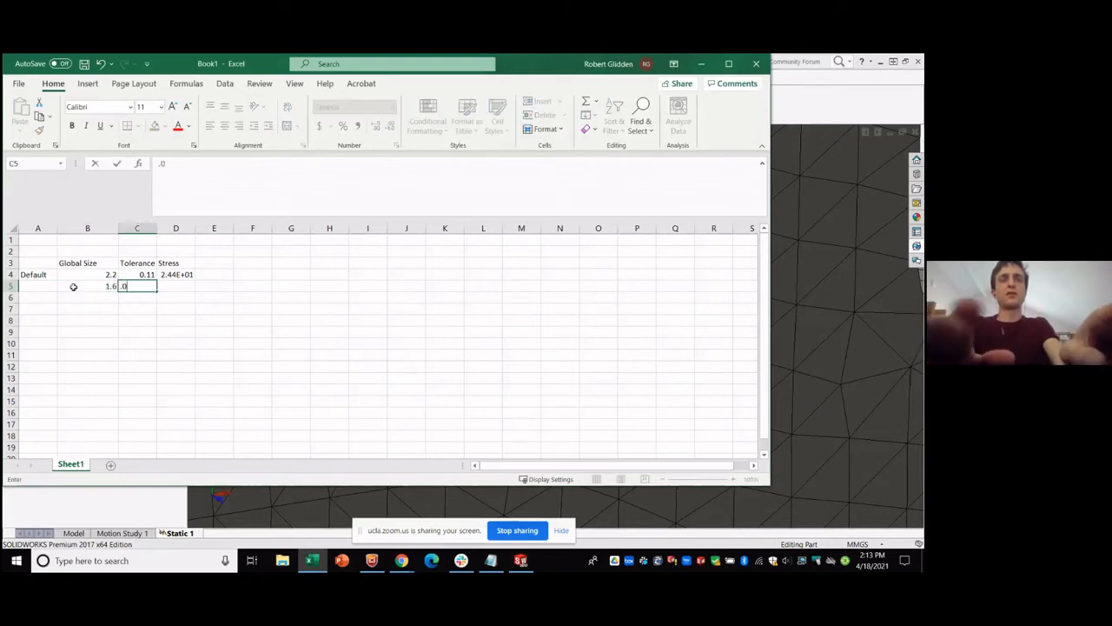
{"action": "key", "text": "Tab"}
{"action": "left_click", "coordinate": [44, 286]}
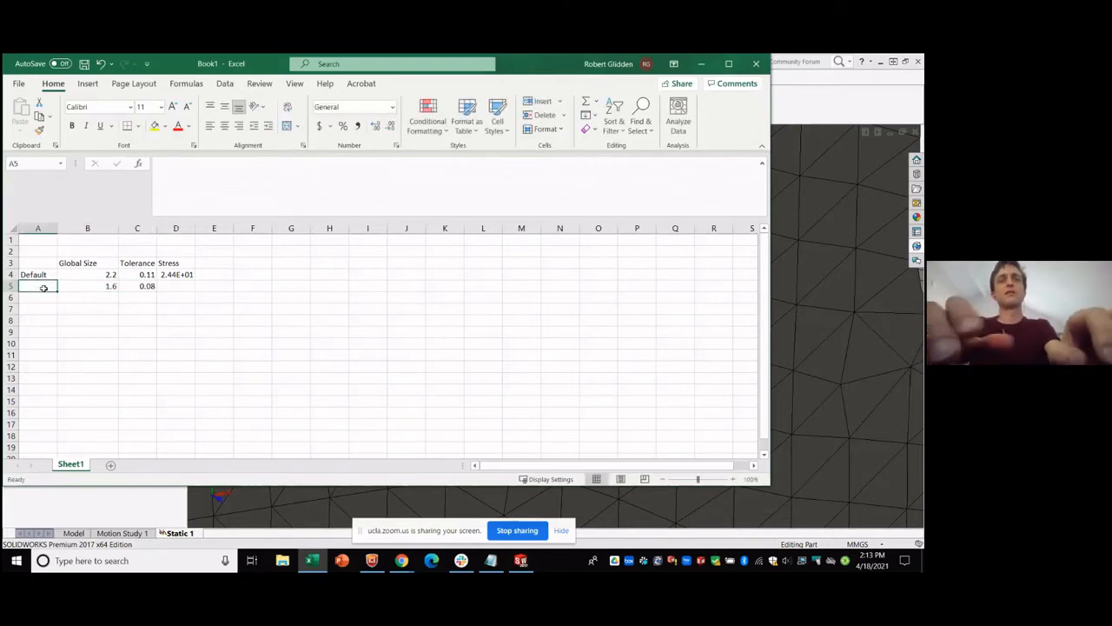
{"action": "type", "text": "Finer"}
{"action": "key", "text": "Return"}
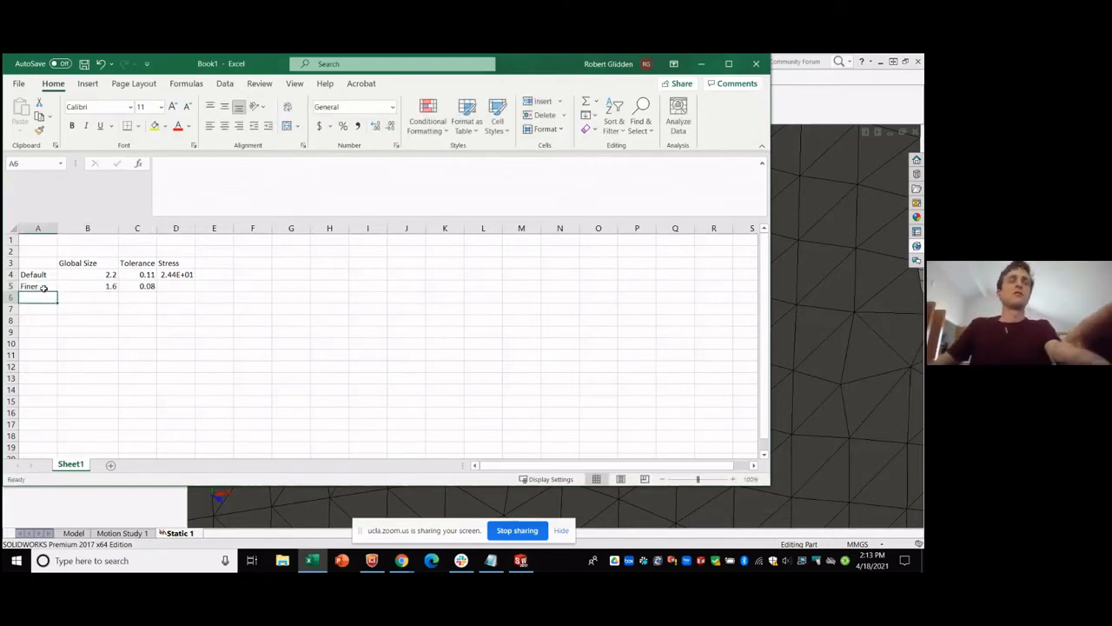
Switch to SOLIDWORKS, run the study on the finer mesh, and move the maximum stress callout off the fillet to read it.
{"action": "key", "text": "alt+Tab"}
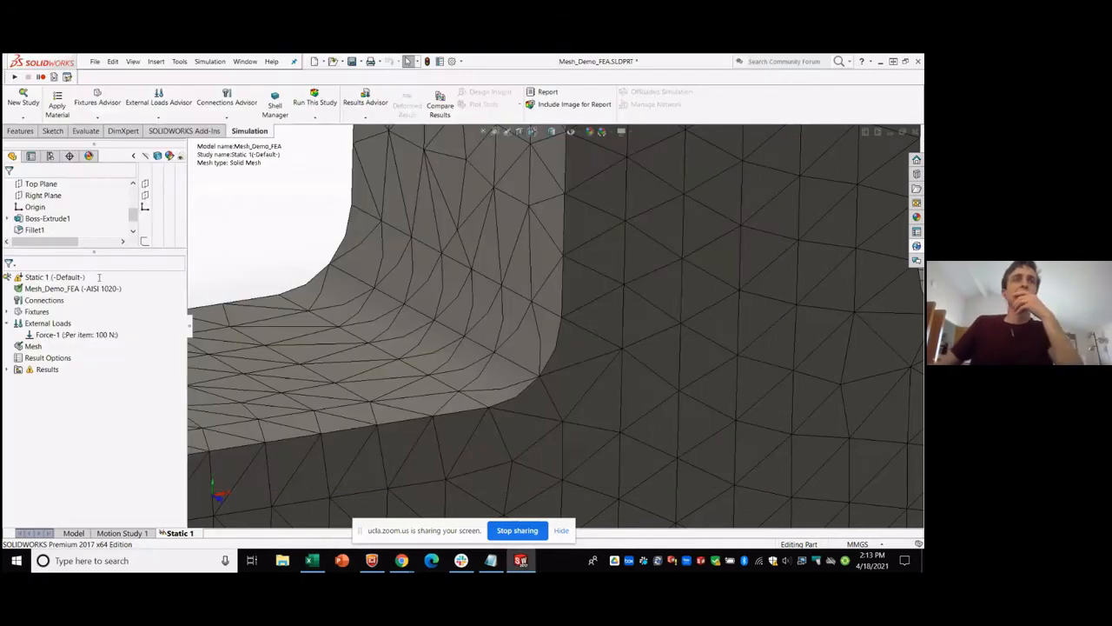
{"action": "left_click", "coordinate": [315, 99]}
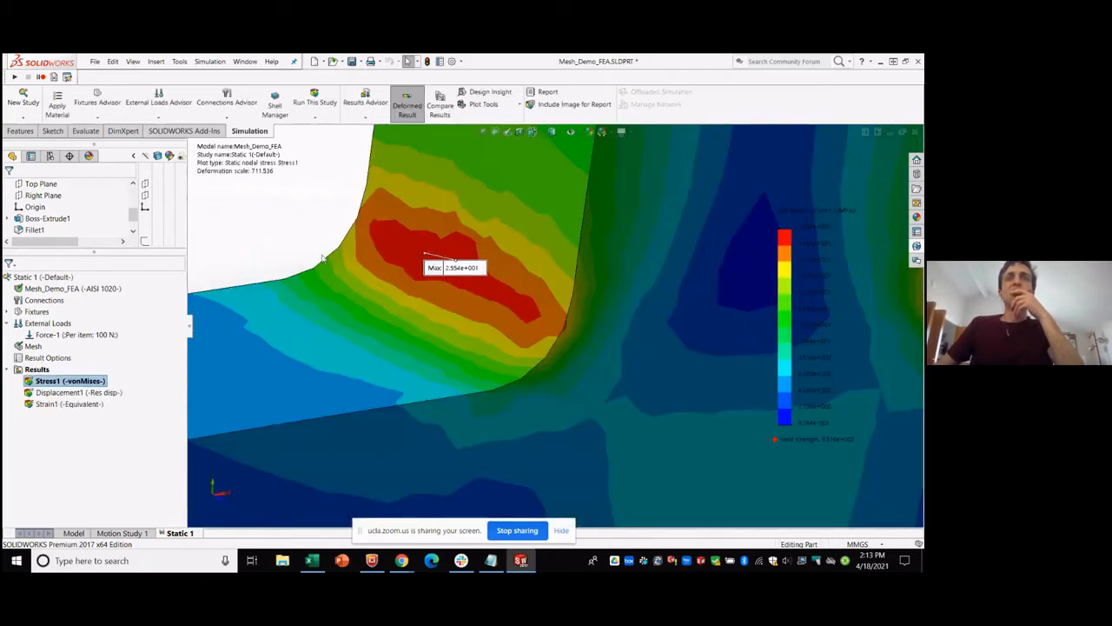
{"action": "scroll", "coordinate": [318, 245], "scroll_direction": "up", "scroll_amount": 6}
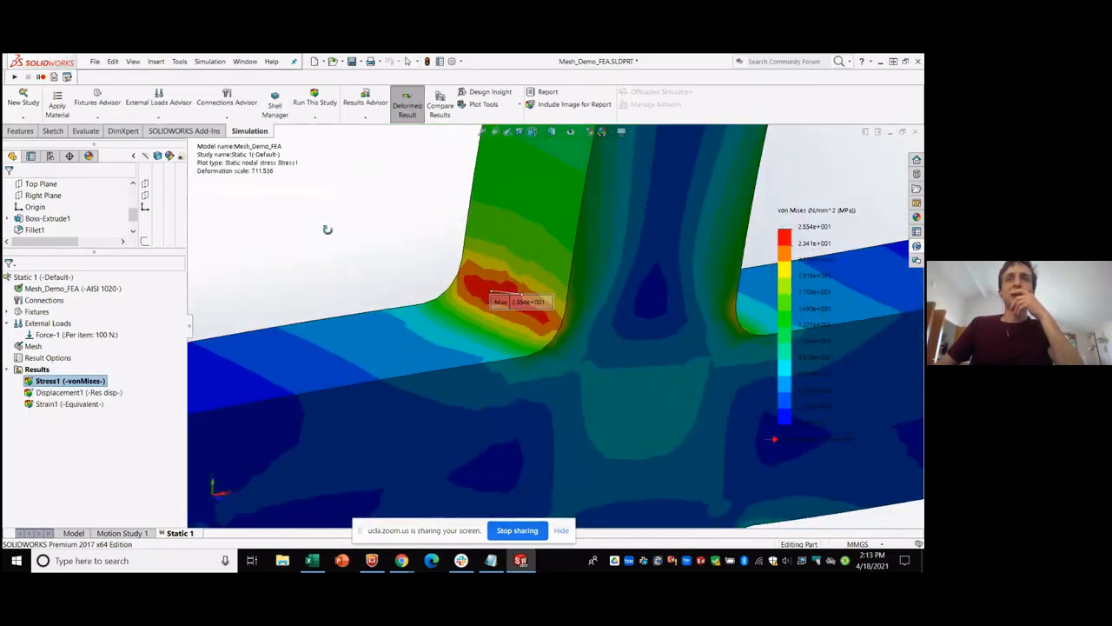
{"action": "scroll", "coordinate": [513, 304], "scroll_direction": "down", "scroll_amount": 2}
{"action": "scroll", "coordinate": [500, 323], "scroll_direction": "down", "scroll_amount": 3}
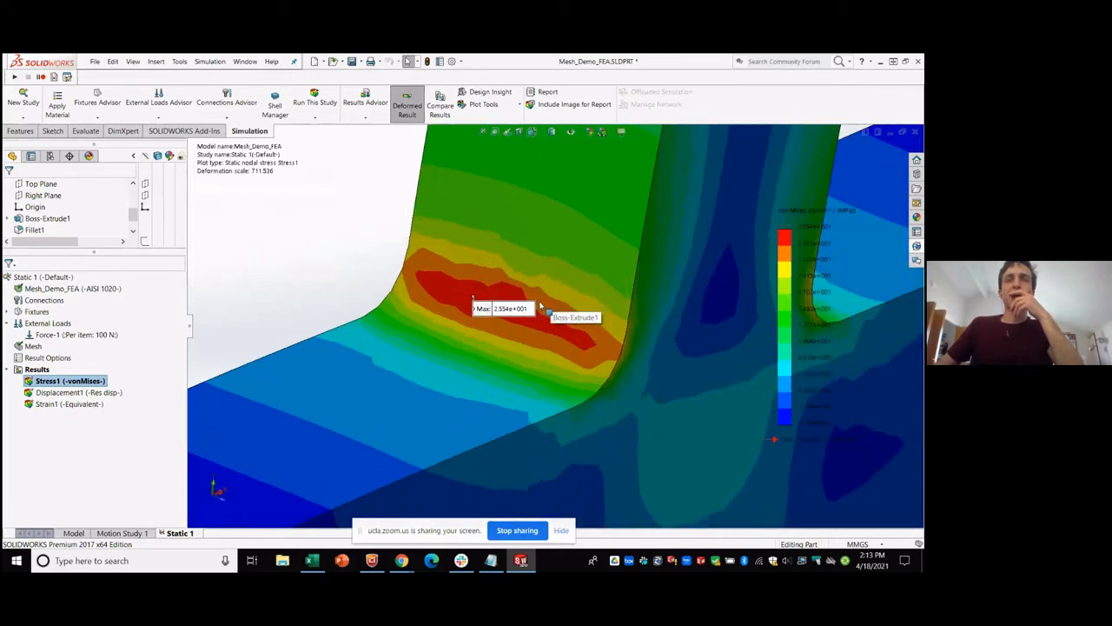
{"action": "left_click_drag", "start_coordinate": [493, 323], "coordinate": [286, 288]}
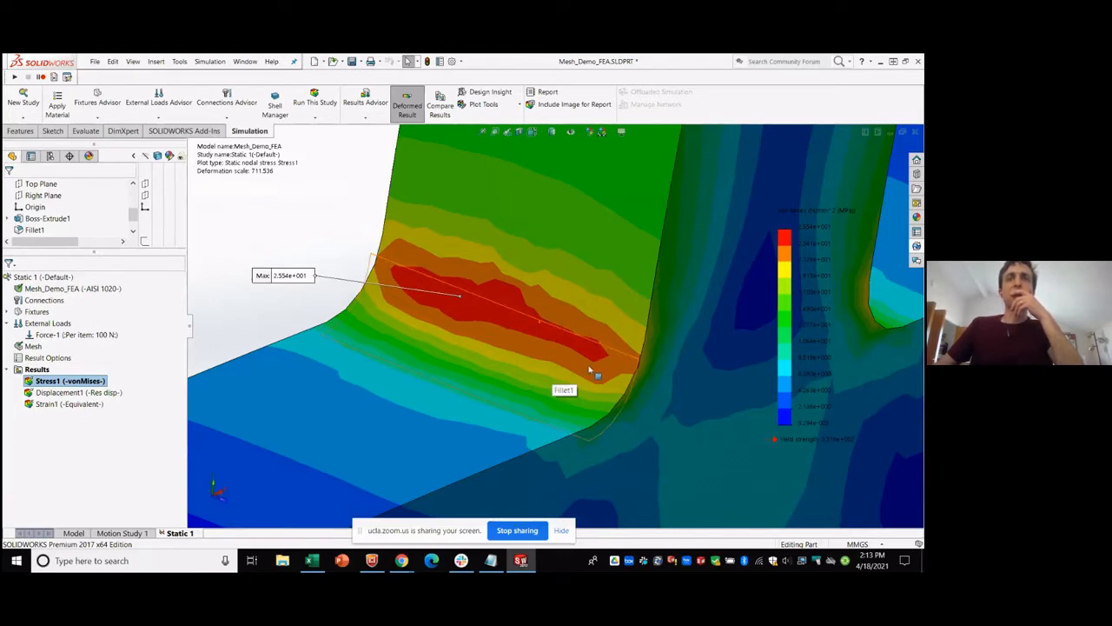
{"action": "scroll", "coordinate": [589, 369], "scroll_direction": "up", "scroll_amount": 4}
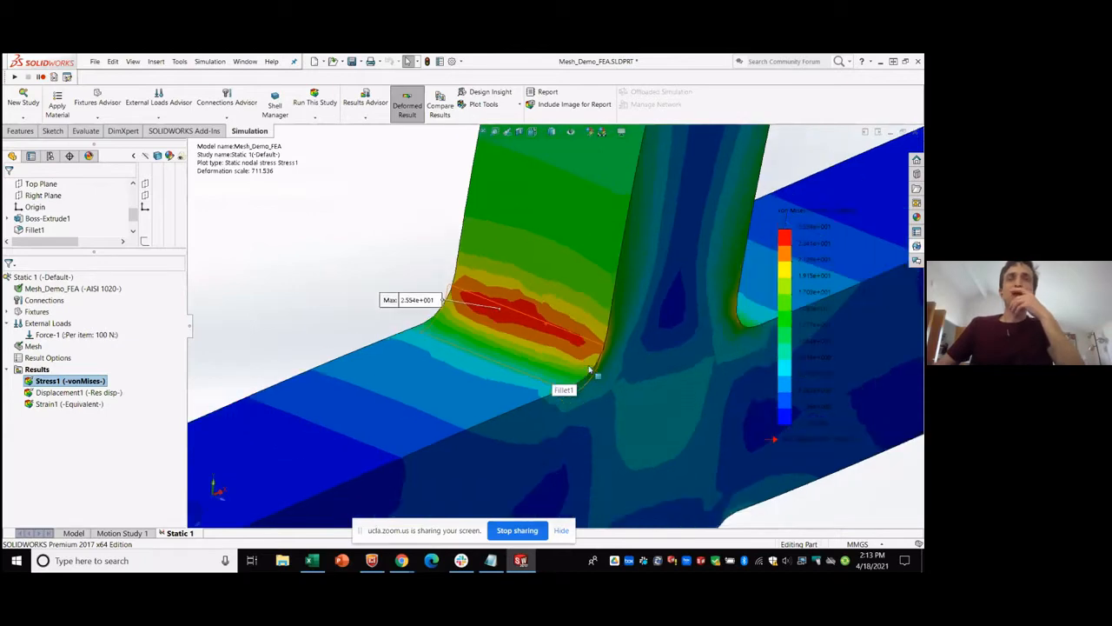
{"action": "middle_click_drag", "start_coordinate": [675, 320], "coordinate": [525, 295]}
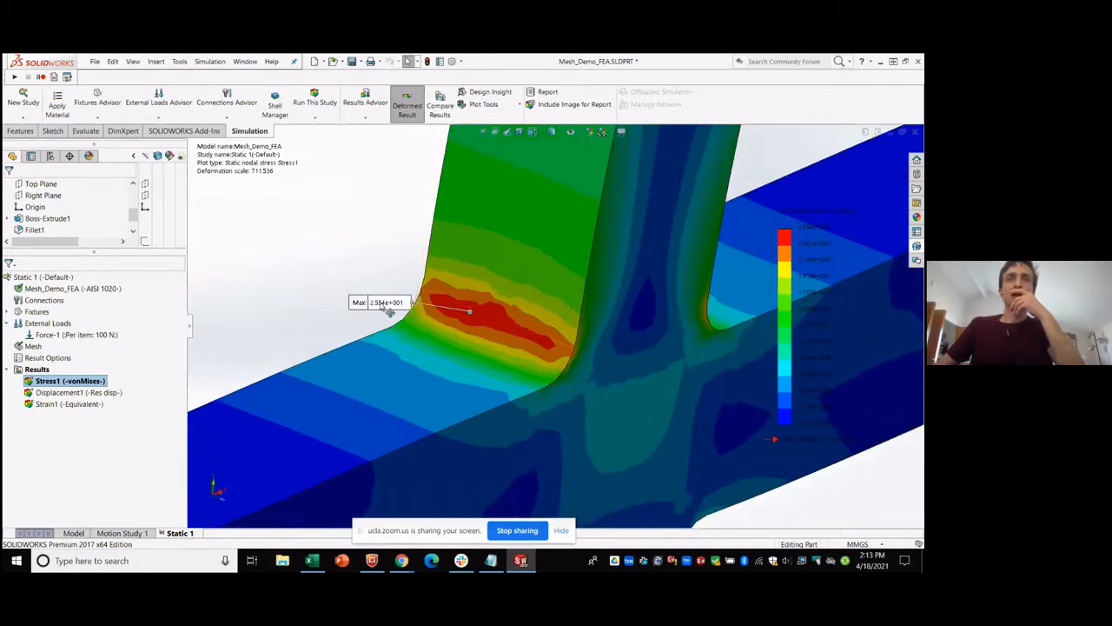
{"action": "scroll", "coordinate": [389, 318], "scroll_direction": "down", "scroll_amount": 1}
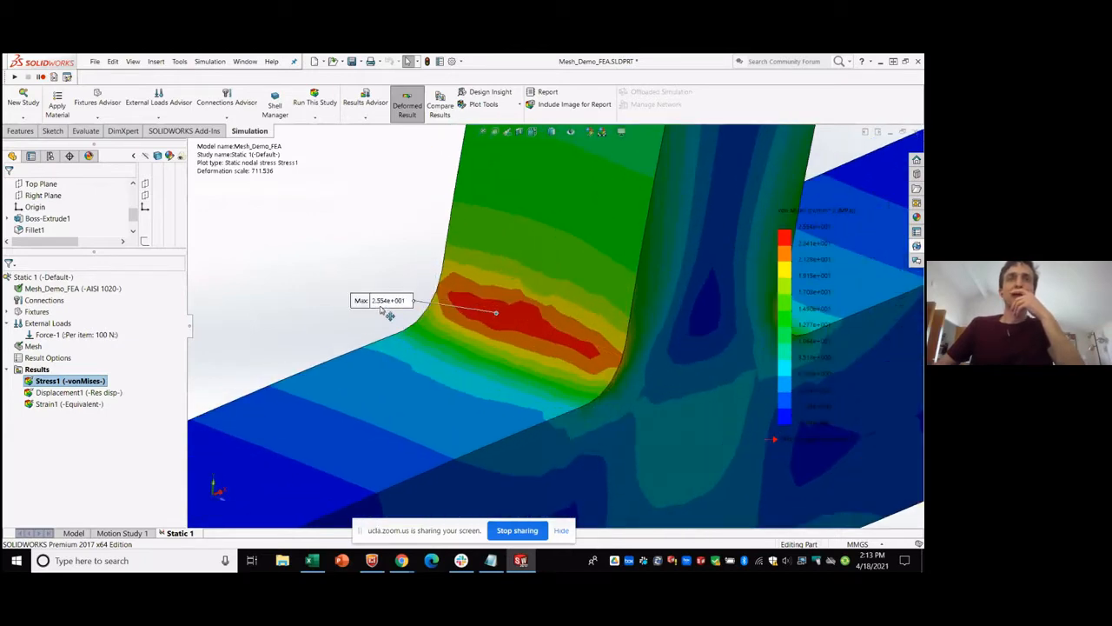
Switch to Excel and enter 2.554E+01 as the stress in the Finer row.
{"action": "key", "text": "alt+Tab"}
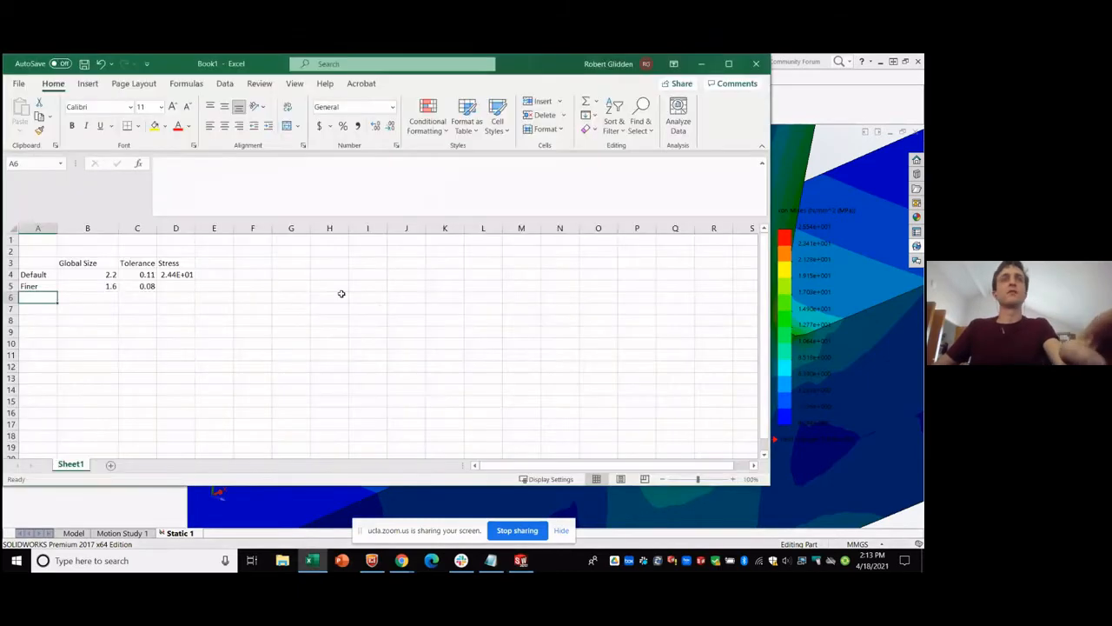
{"action": "left_click", "coordinate": [189, 285]}
{"action": "type", "text": "2.55"}
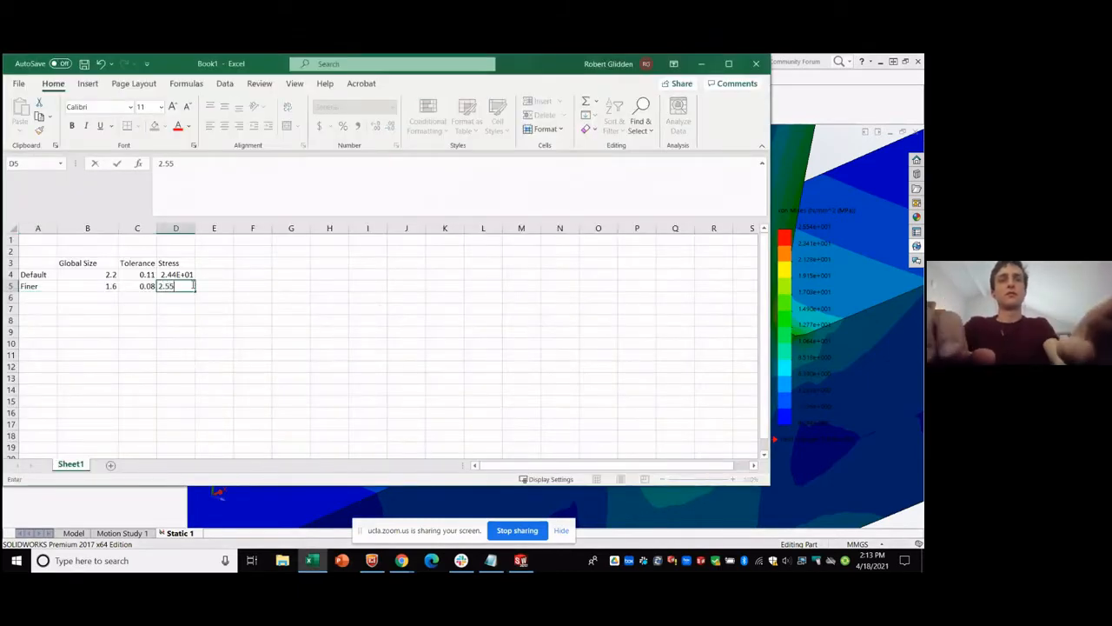
{"action": "type", "text": "4E+01"}
{"action": "key", "text": "Tab"}
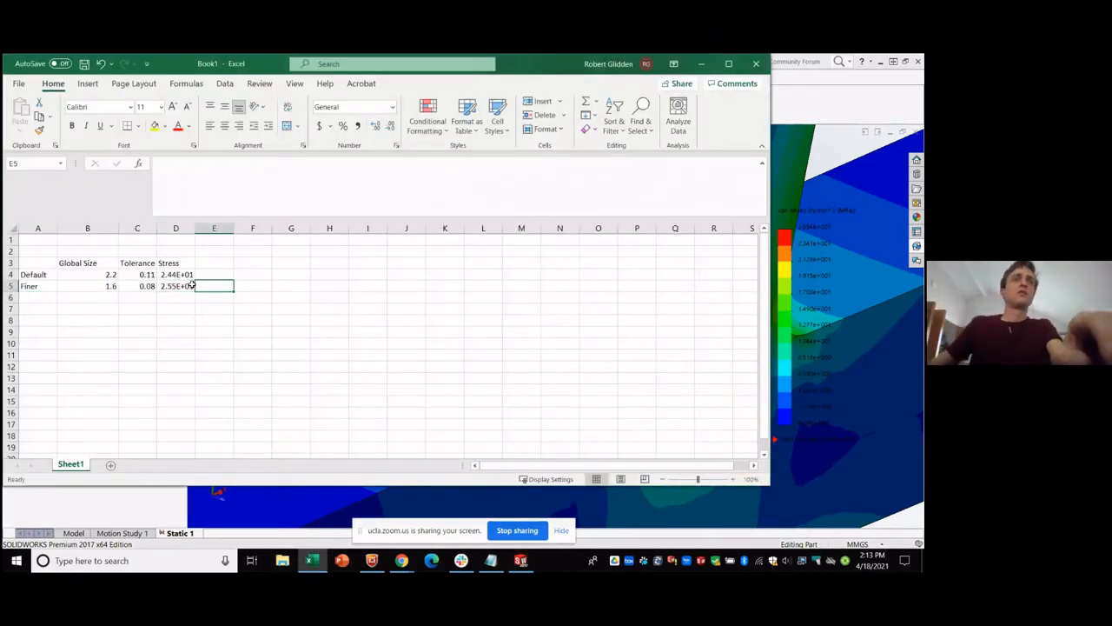
{"action": "left_click", "coordinate": [252, 273]}
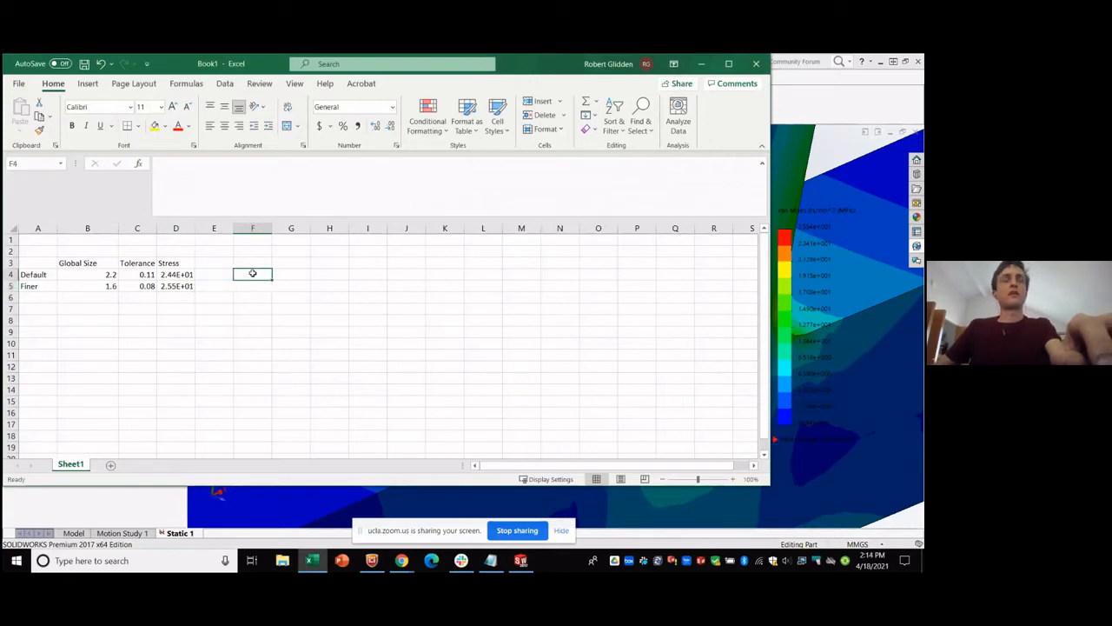
Switch to SOLIDWORKS and remesh at the finest density, using a standard mesh with 1.13433622 mm global size and 0.05671681 mm tolerance.
{"action": "key", "text": "alt+Tab"}
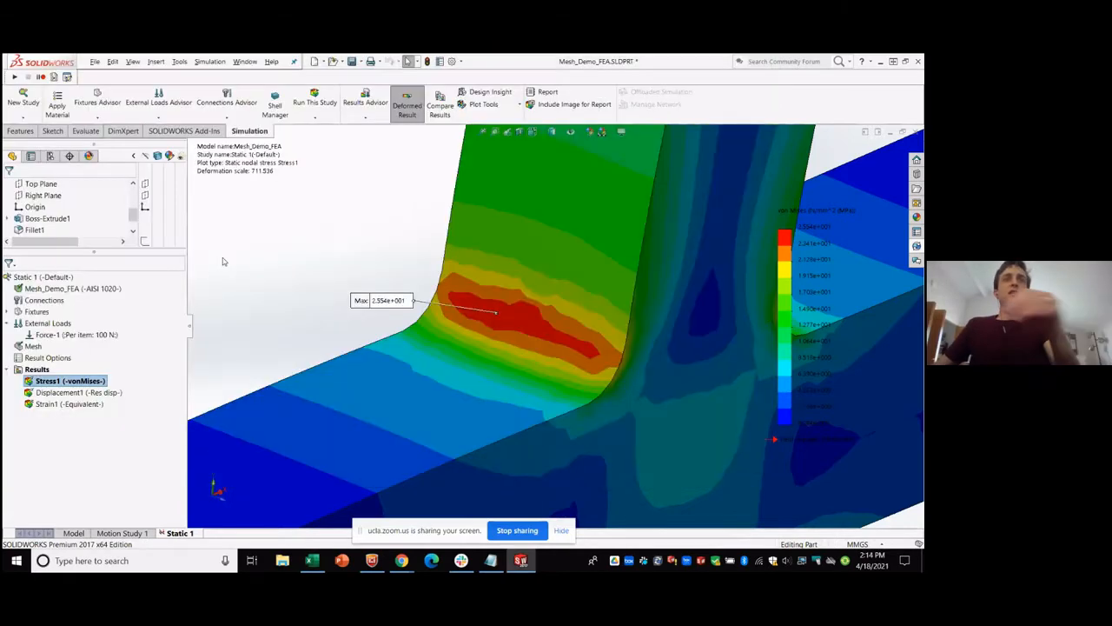
{"action": "right_click", "coordinate": [33, 346]}
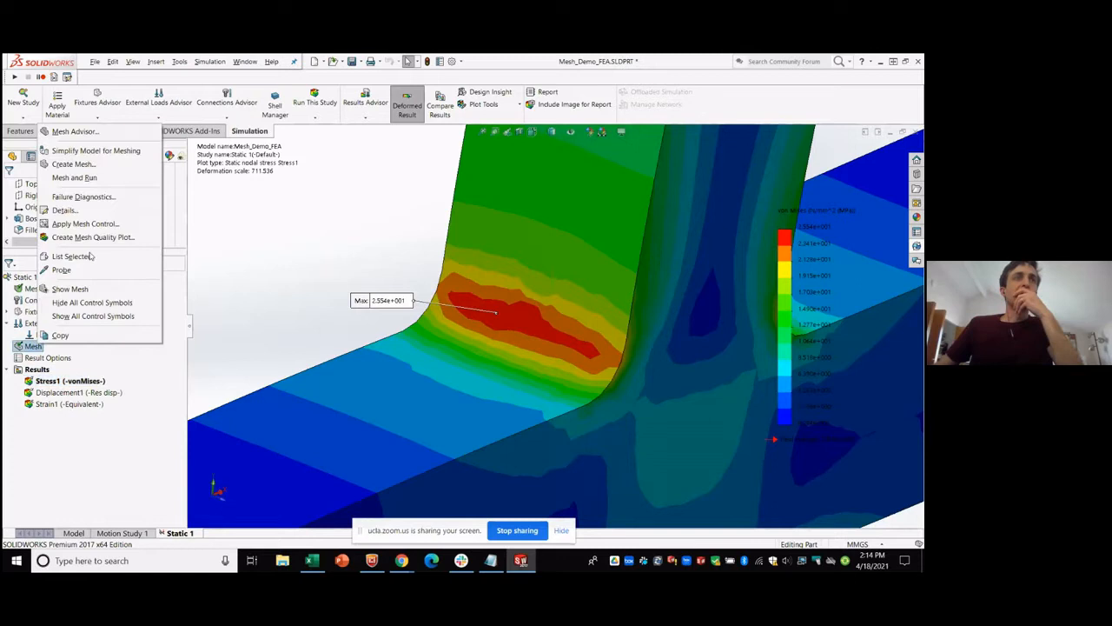
{"action": "left_click", "coordinate": [94, 165]}
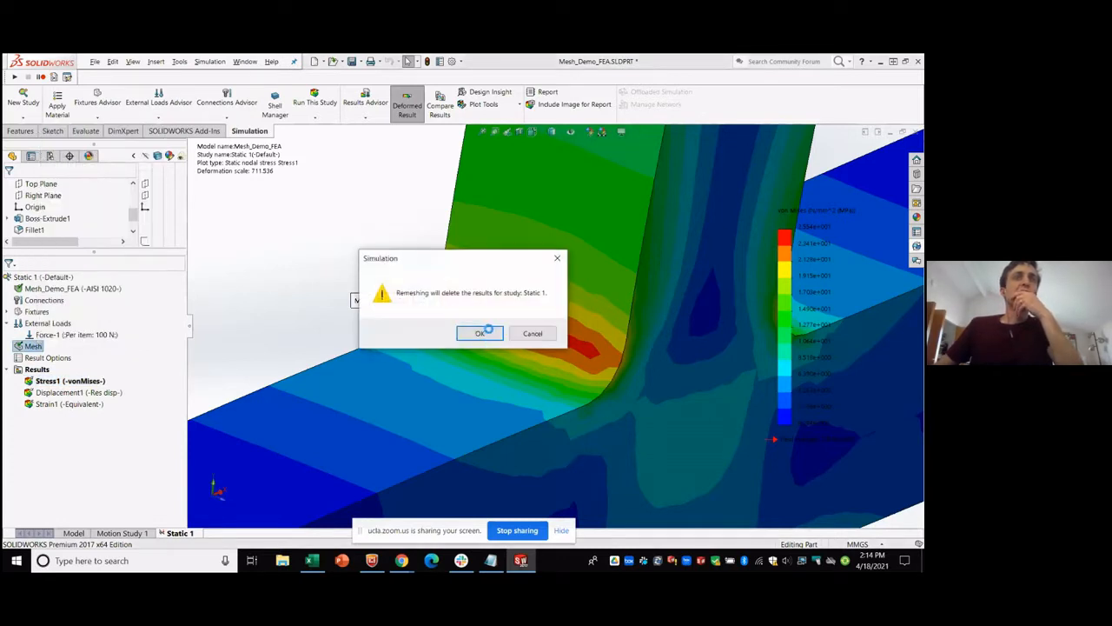
{"action": "left_click", "coordinate": [481, 332]}
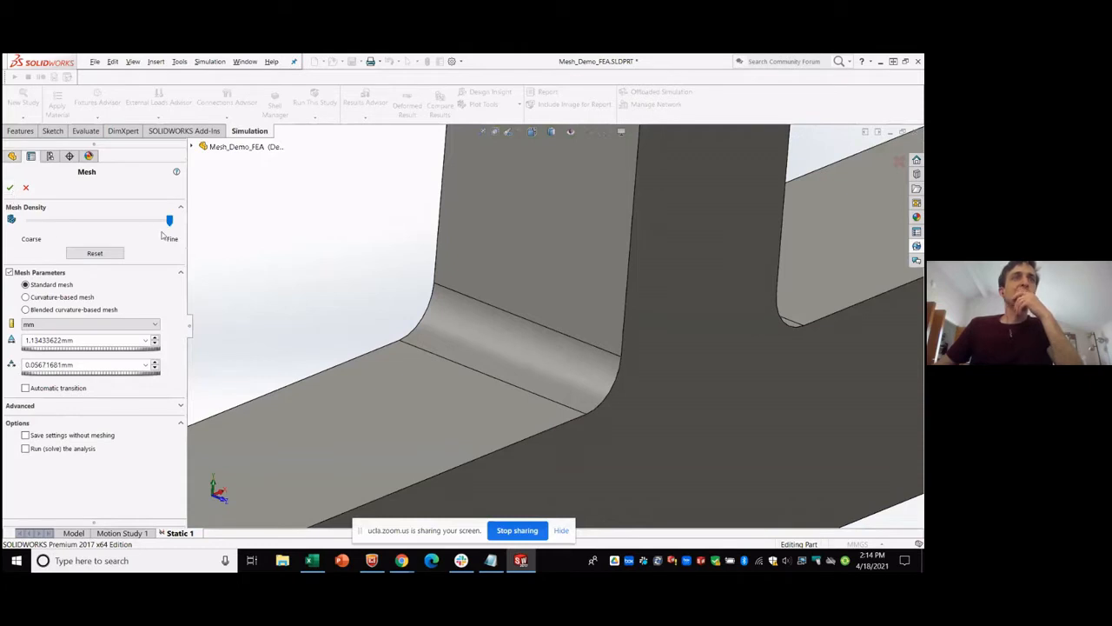
{"action": "left_click", "coordinate": [10, 188]}
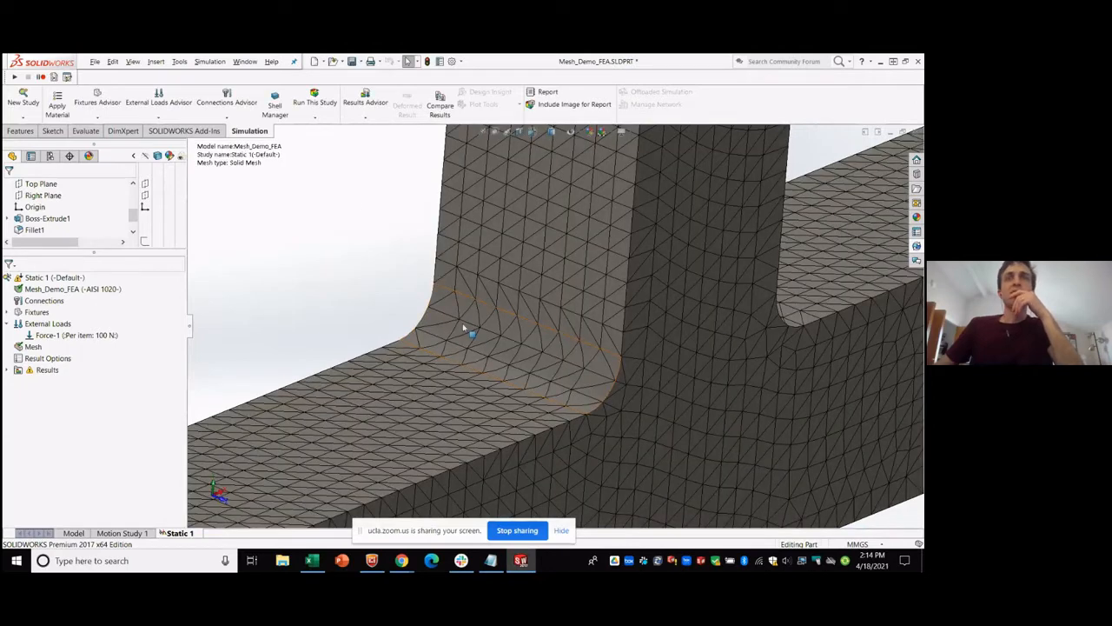
Run the study on the finest mesh, move the maximum stress callout clear of the part, and examine the stress at both fillets.
{"action": "scroll", "coordinate": [466, 329], "scroll_direction": "down", "scroll_amount": 2}
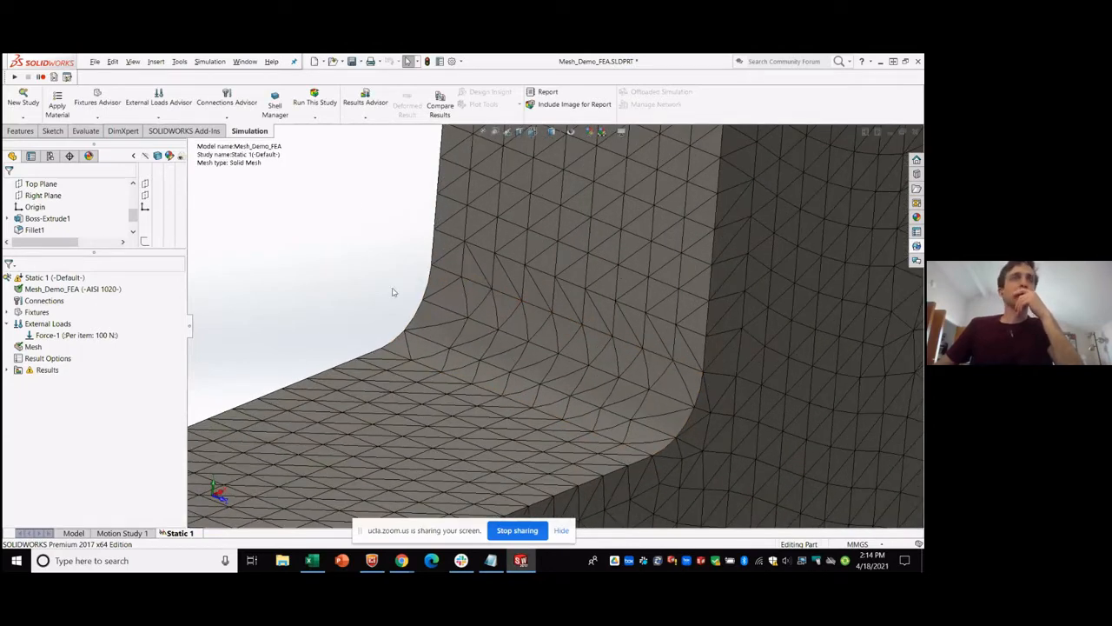
{"action": "scroll", "coordinate": [393, 292], "scroll_direction": "up", "scroll_amount": 2}
{"action": "left_click", "coordinate": [315, 102]}
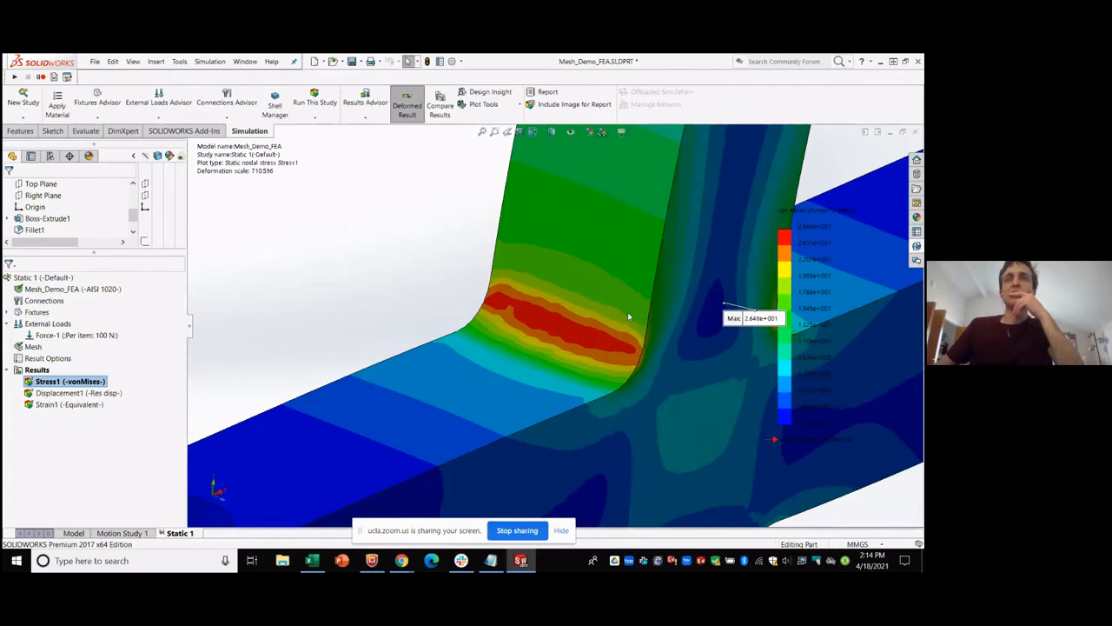
{"action": "scroll", "coordinate": [646, 316], "scroll_direction": "up", "scroll_amount": 3}
{"action": "middle_click_drag", "start_coordinate": [726, 314], "coordinate": [654, 304]}
{"action": "scroll", "coordinate": [666, 301], "scroll_direction": "down", "scroll_amount": 2}
{"action": "left_click_drag", "start_coordinate": [666, 302], "coordinate": [757, 197]}
{"action": "middle_click_drag", "start_coordinate": [621, 287], "coordinate": [662, 268]}
{"action": "scroll", "coordinate": [482, 261], "scroll_direction": "up", "scroll_amount": 6}
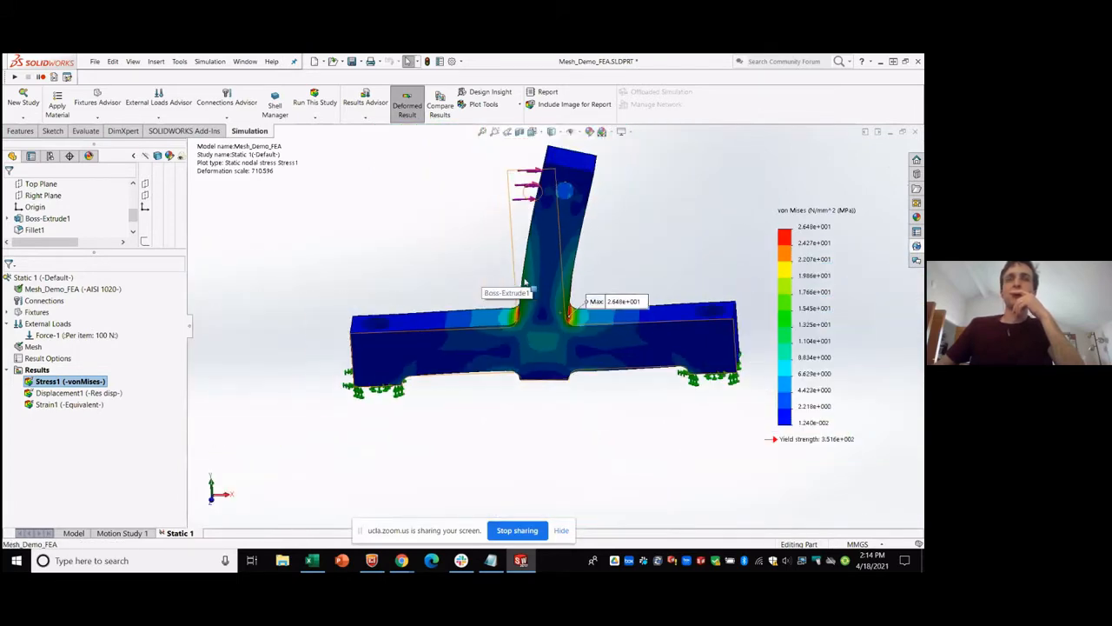
{"action": "scroll", "coordinate": [571, 193], "scroll_direction": "down", "scroll_amount": 2}
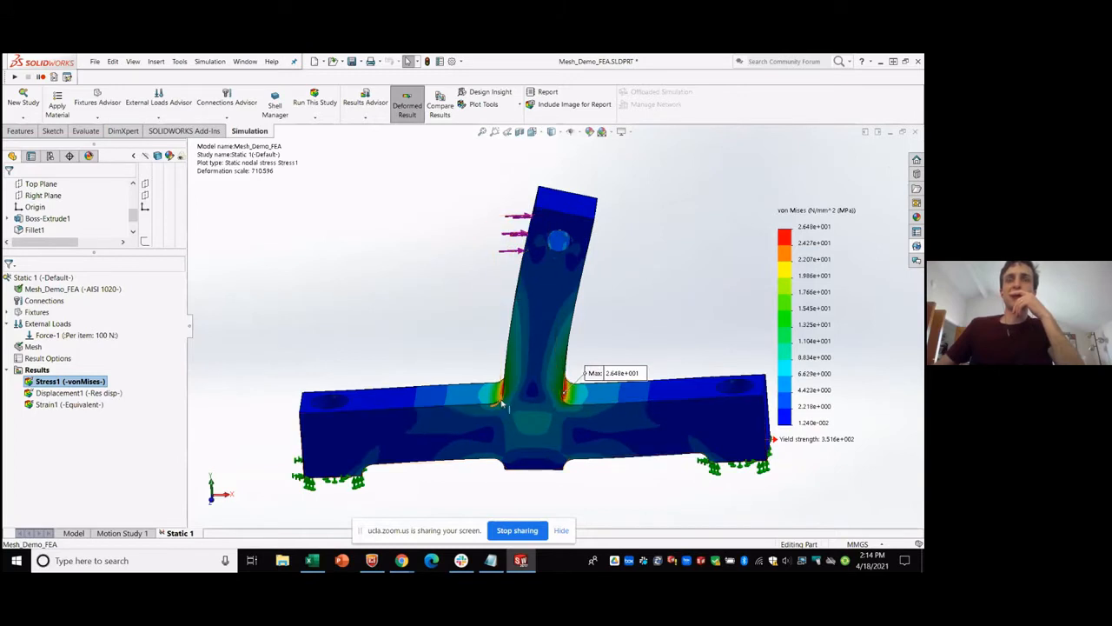
{"action": "scroll", "coordinate": [509, 401], "scroll_direction": "down", "scroll_amount": 1}
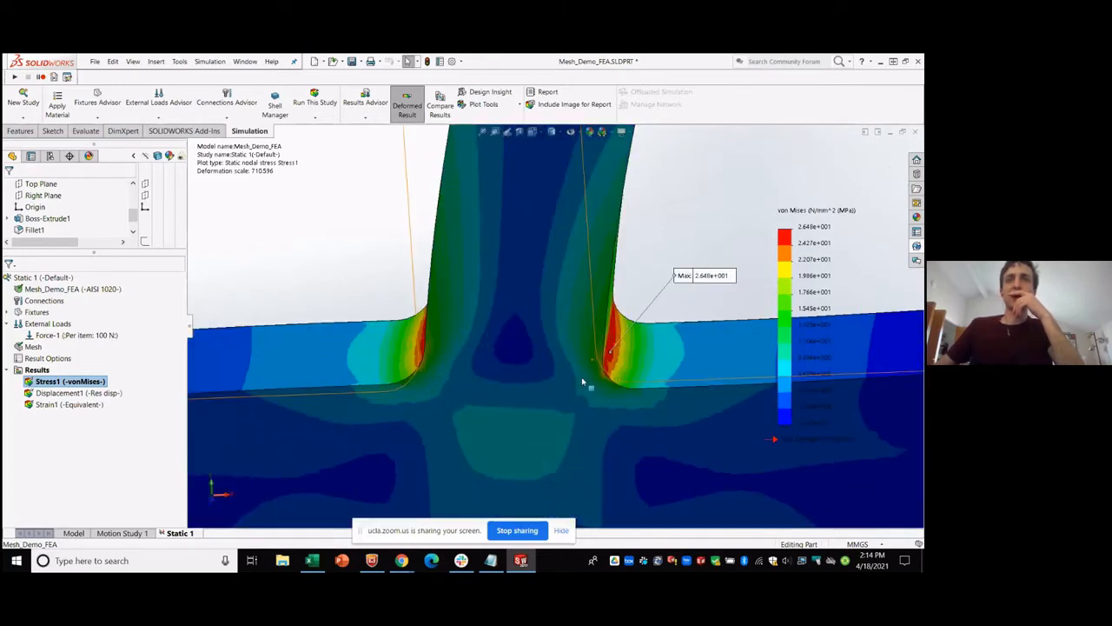
{"action": "scroll", "coordinate": [584, 401], "scroll_direction": "down", "scroll_amount": 2}
{"action": "middle_click_drag", "start_coordinate": [552, 366], "coordinate": [480, 339]}
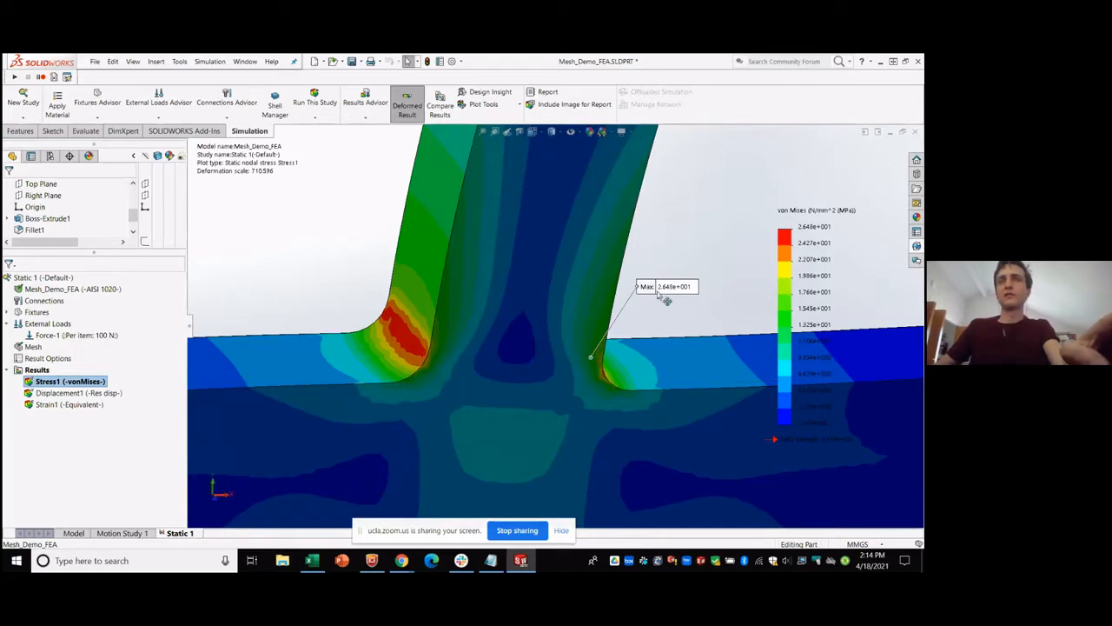
Switch to Excel and enter 2.648e+01 as the stress in D6, below the Finer row.
{"action": "key", "text": "alt+Tab"}
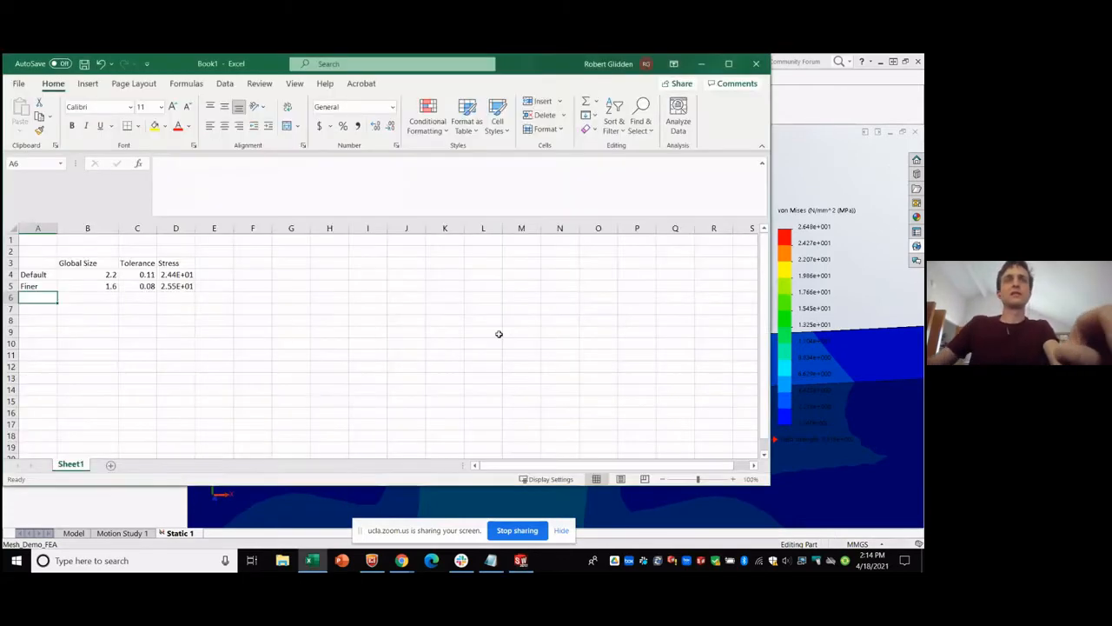
{"action": "left_click", "coordinate": [168, 303]}
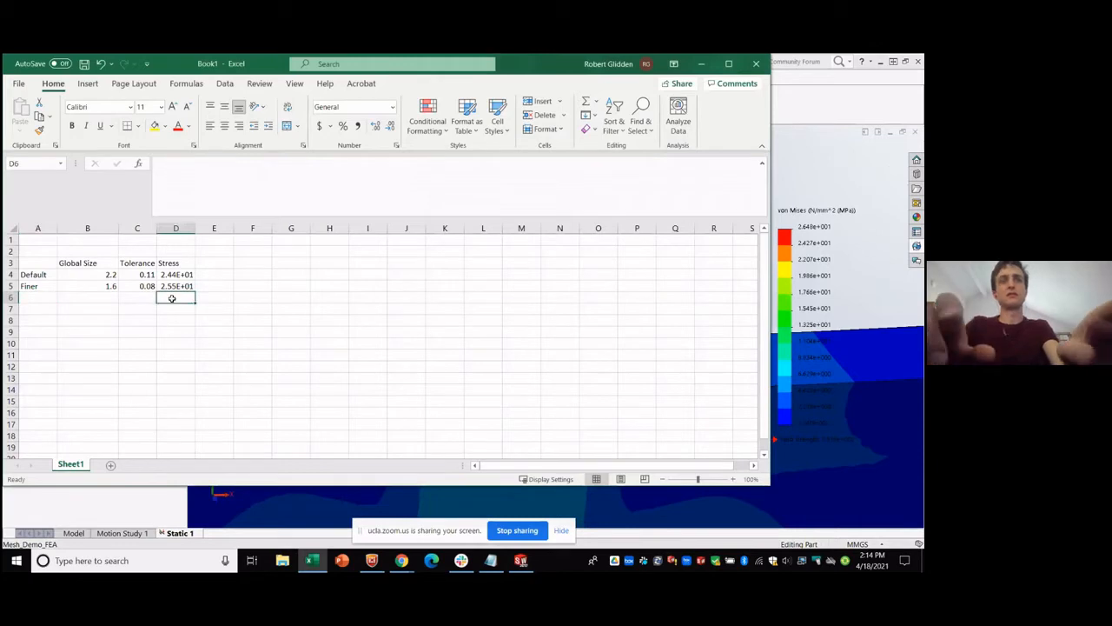
{"action": "type", "text": "2.6"}
{"action": "type", "text": "5e+01"}
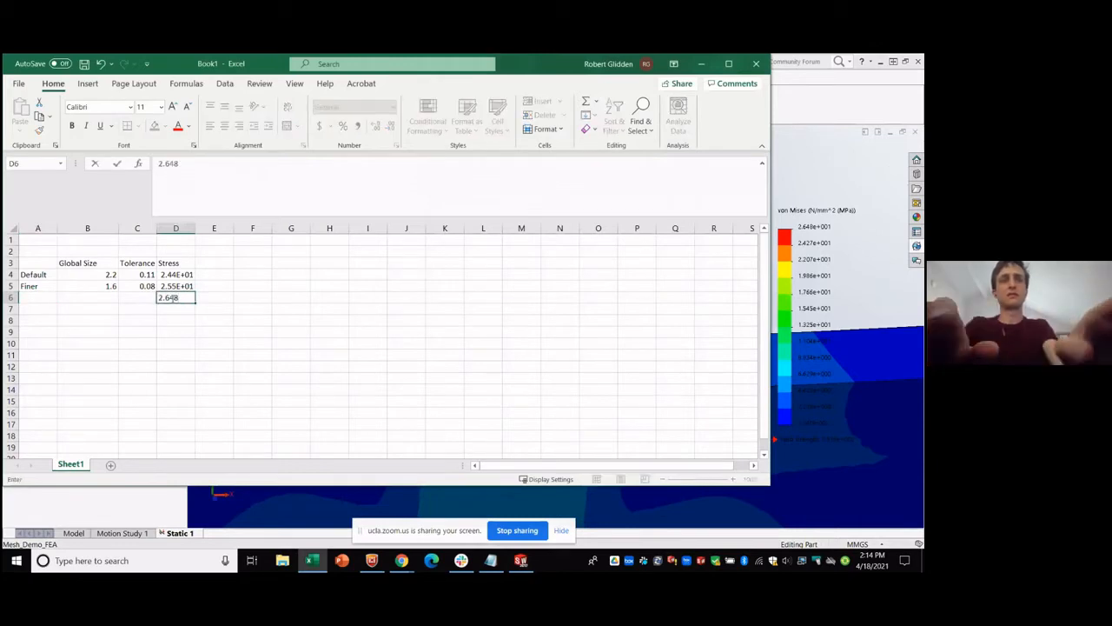
{"action": "key", "text": "Return"}
Switch to SOLIDWORKS and reopen the mesh settings to check the finest mesh's global size and tolerance.
{"action": "key", "text": "alt+Tab"}
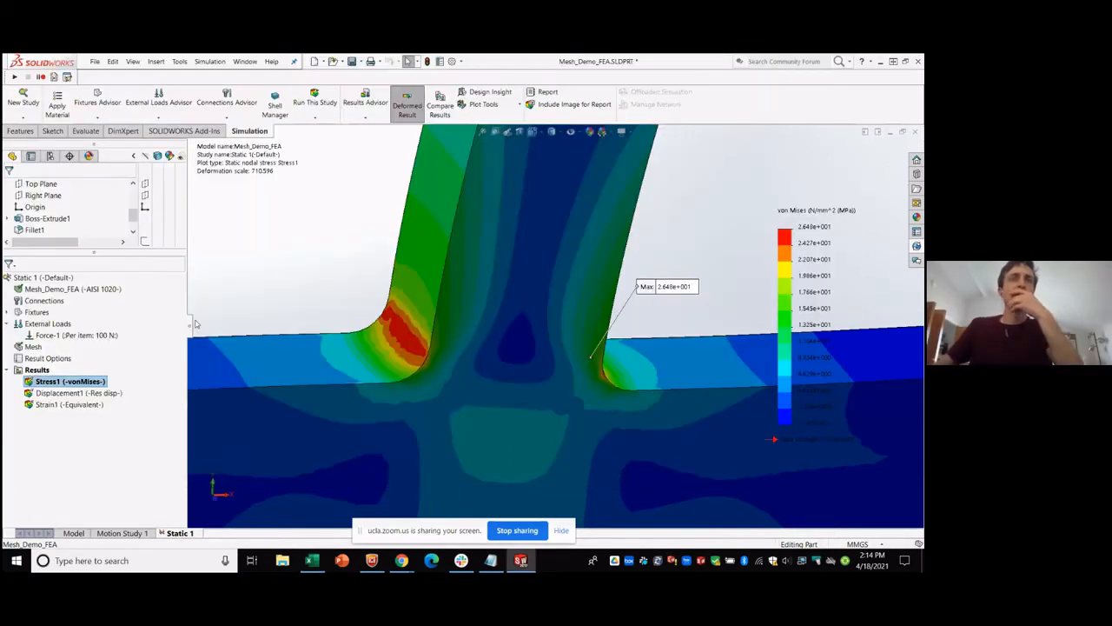
{"action": "right_click", "coordinate": [34, 346]}
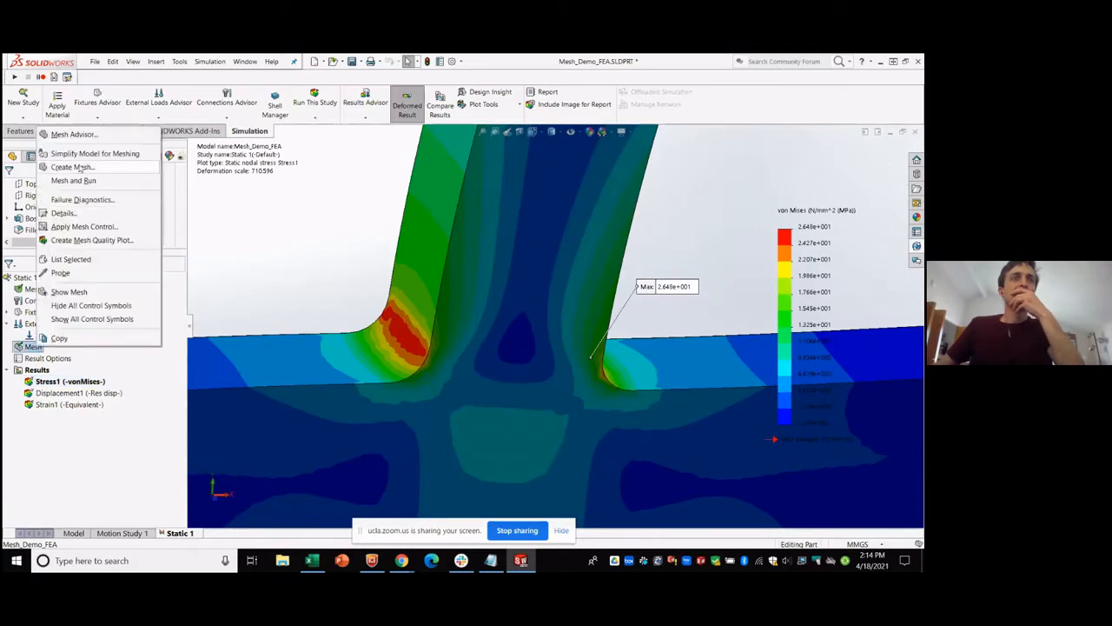
{"action": "left_click", "coordinate": [83, 164]}
{"action": "left_click", "coordinate": [482, 331]}
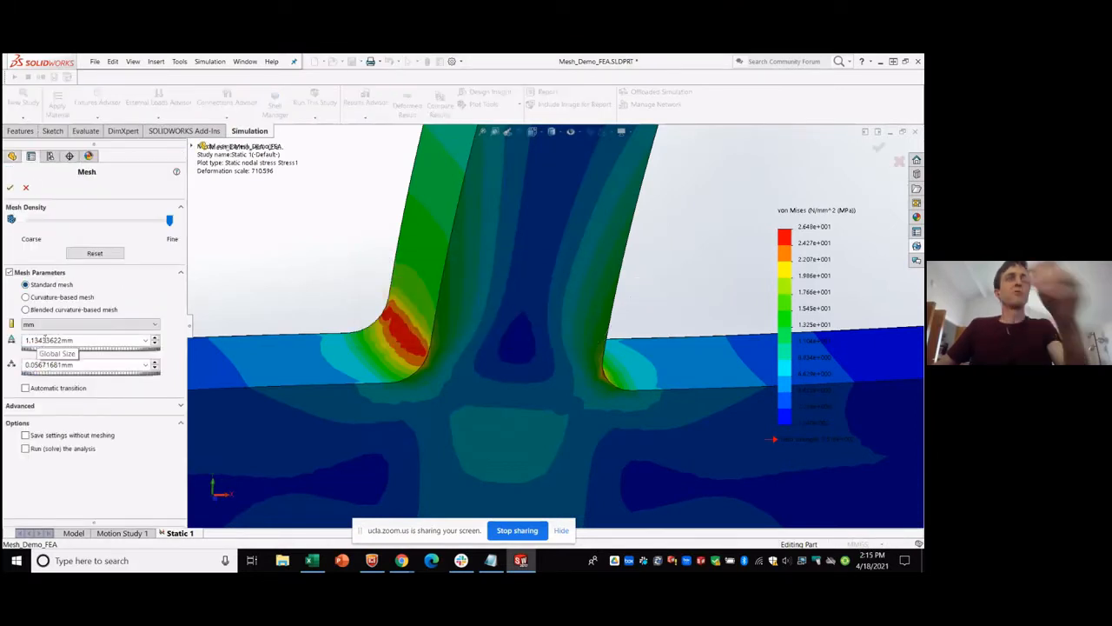
Switch to Excel and complete row 6 with global size 1.13, tolerance 0.056 and the label Finest.
{"action": "key", "text": "alt+Tab"}
{"action": "left_click", "coordinate": [88, 296]}
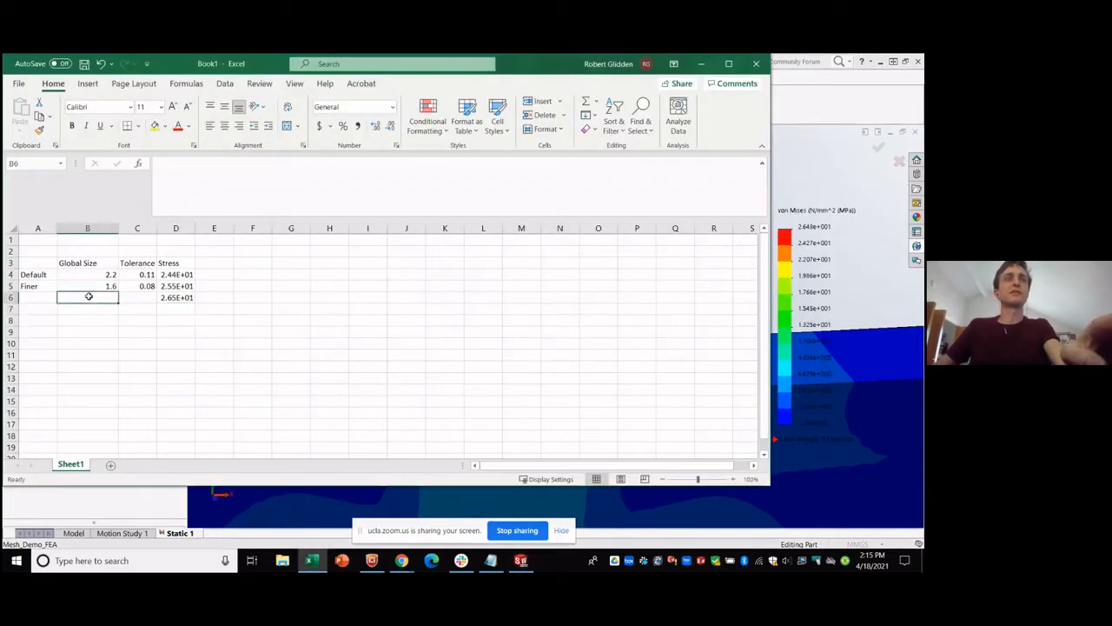
{"action": "type", "text": "1.13"}
{"action": "key", "text": "Tab"}
{"action": "type", "text": ".0"}
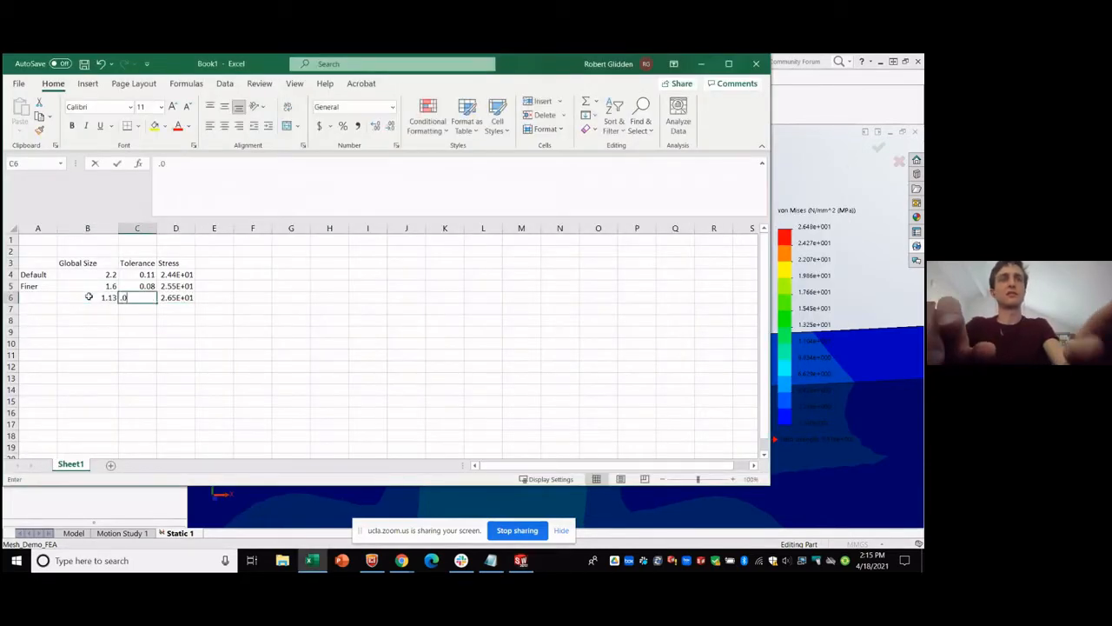
{"action": "type", "text": "56"}
{"action": "key", "text": "Return"}
{"action": "left_click", "coordinate": [26, 297]}
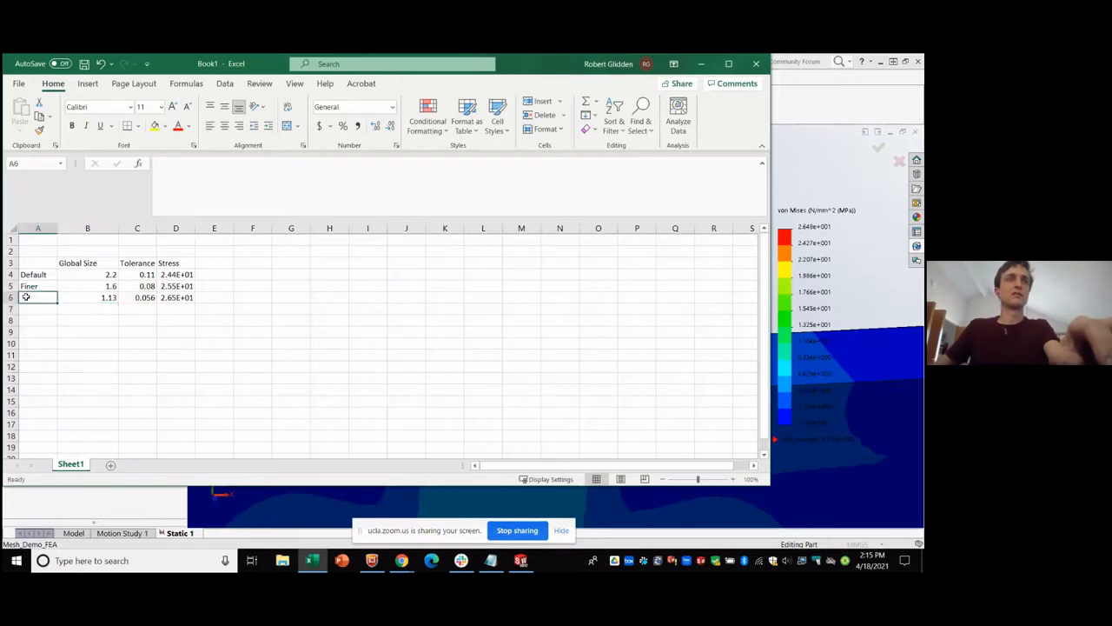
{"action": "type", "text": "Finest"}
{"action": "key", "text": "Return"}
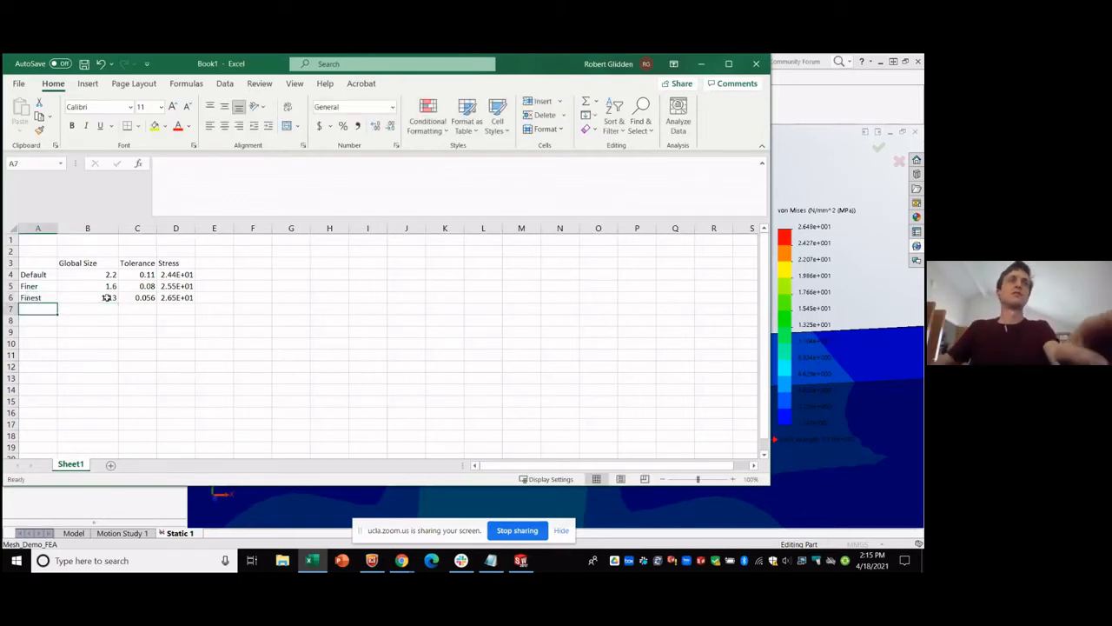
Add the column header Delta in E3, beside Stress.
{"action": "left_click", "coordinate": [215, 295]}
{"action": "key", "text": "alt+Tab"}
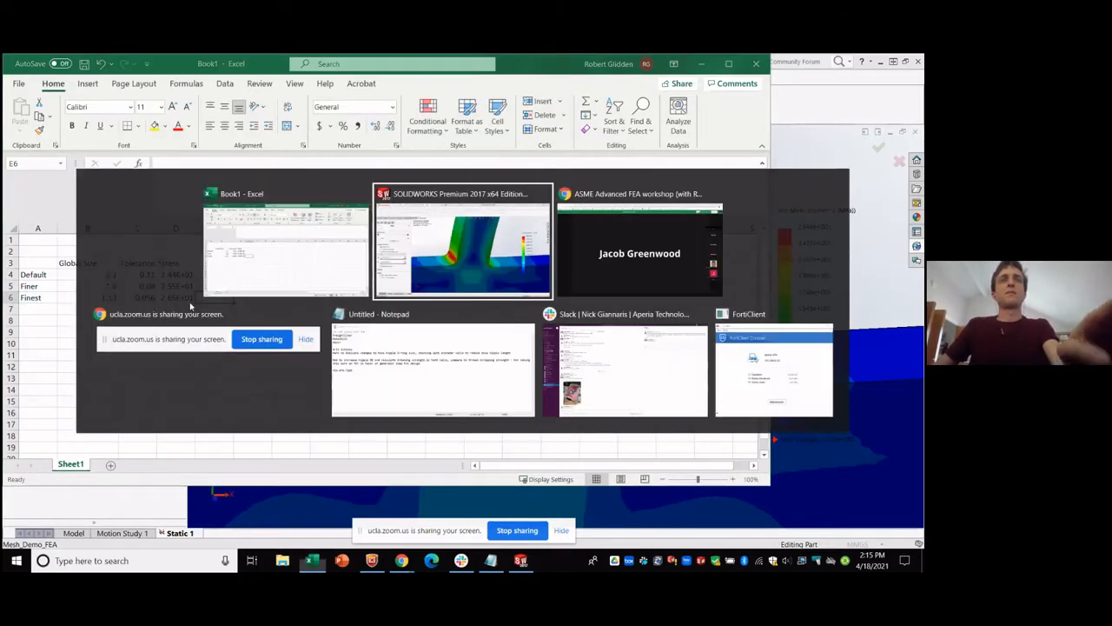
{"action": "left_click", "coordinate": [205, 275]}
{"action": "left_click", "coordinate": [218, 286]}
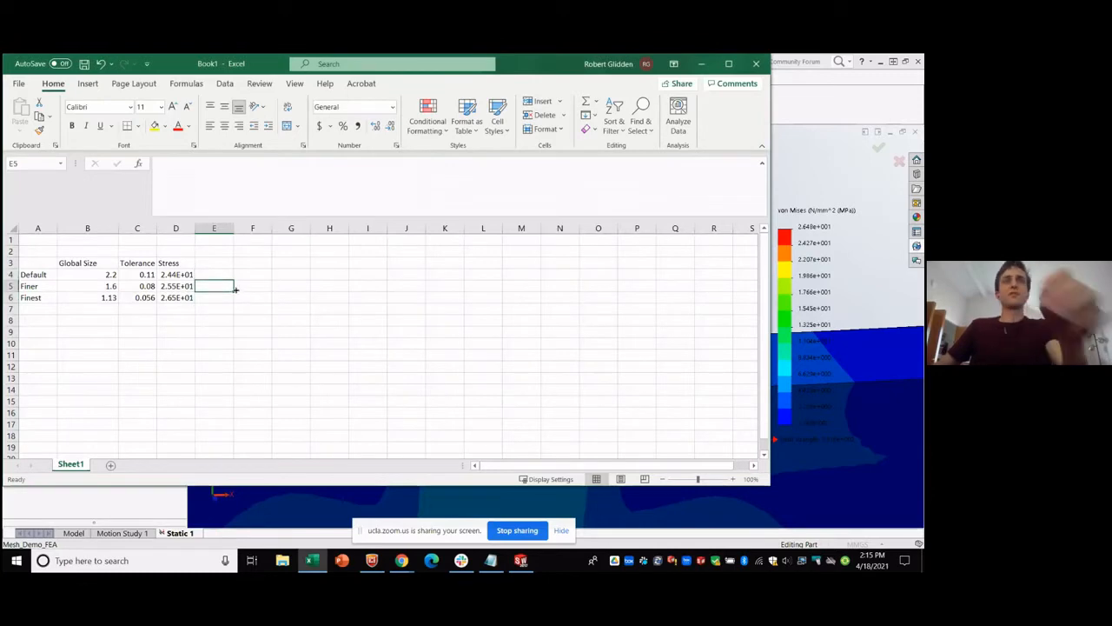
{"action": "left_click", "coordinate": [220, 265]}
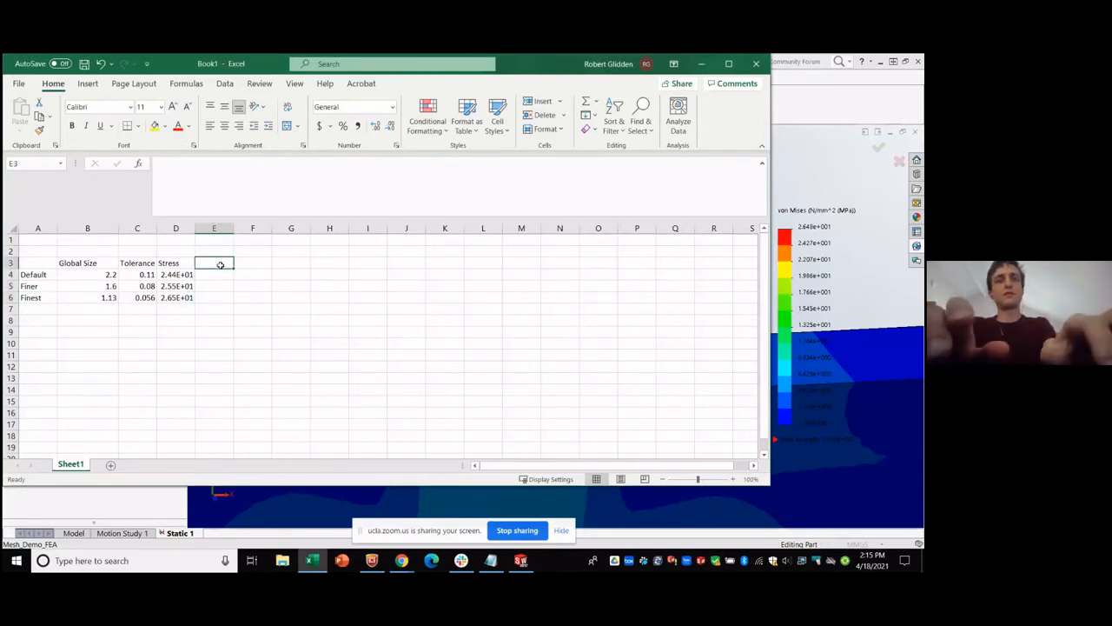
{"action": "type", "text": "Delta"}
{"action": "key", "text": "Return"}
{"action": "key", "text": "Return"}
{"action": "key", "text": "Return"}
{"action": "type", "text": "="}
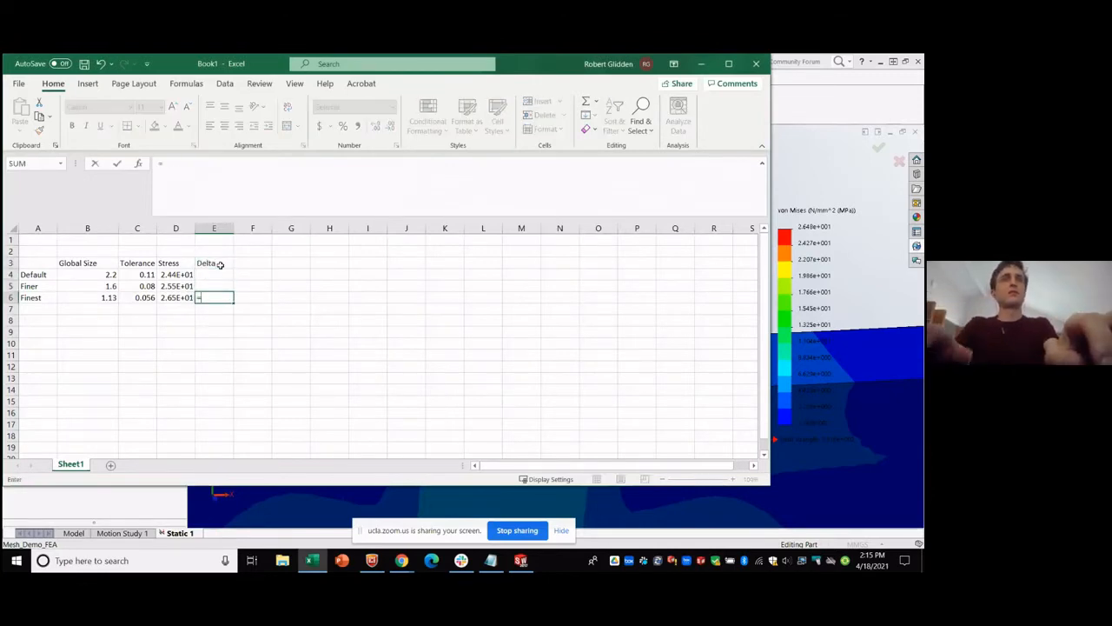
{"action": "key", "text": "Escape"}
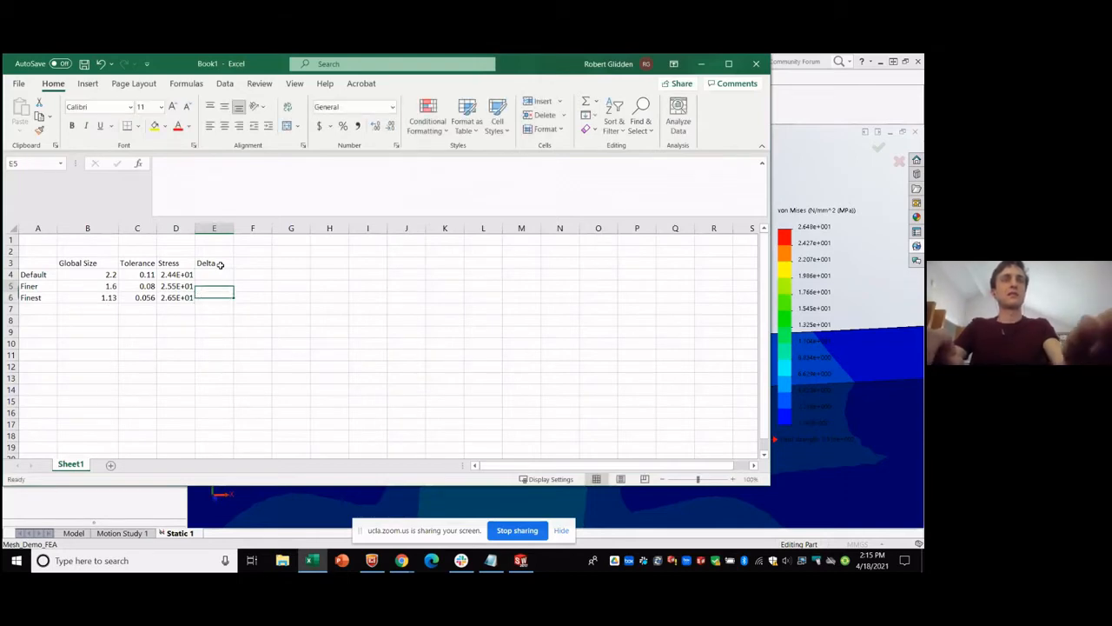
{"action": "key", "text": "Up"}
{"action": "key", "text": "Up"}
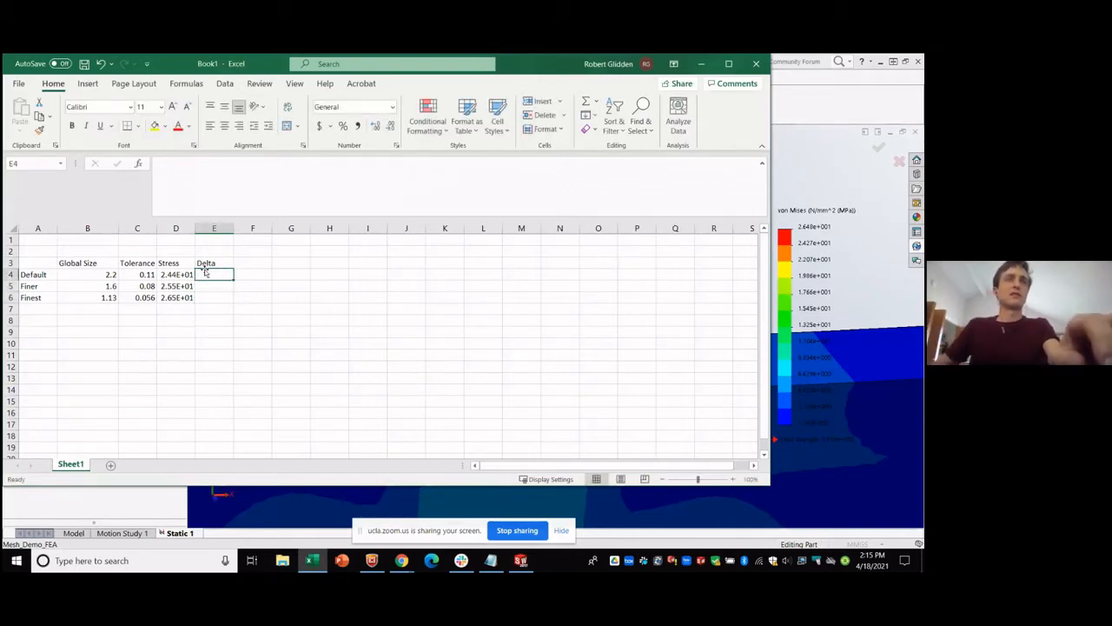
Plot the three stress values in D4:D6 as a 2-D line chart.
{"action": "left_click_drag", "start_coordinate": [176, 274], "coordinate": [174, 296]}
{"action": "left_click_drag", "start_coordinate": [174, 298], "coordinate": [174, 297]}
{"action": "left_click", "coordinate": [90, 84]}
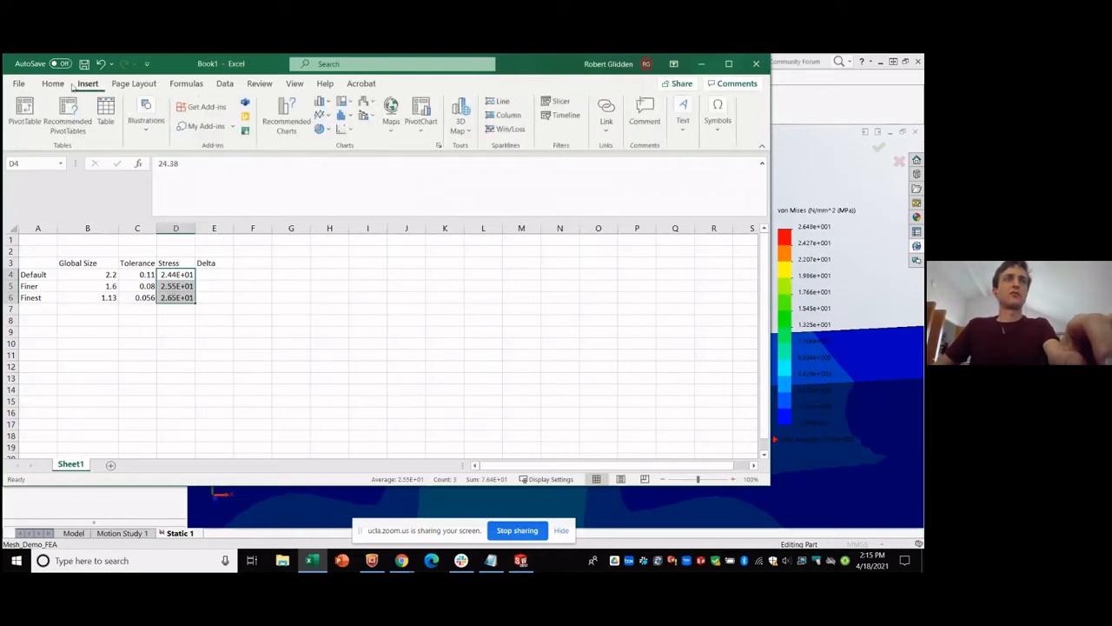
{"action": "left_click", "coordinate": [322, 103]}
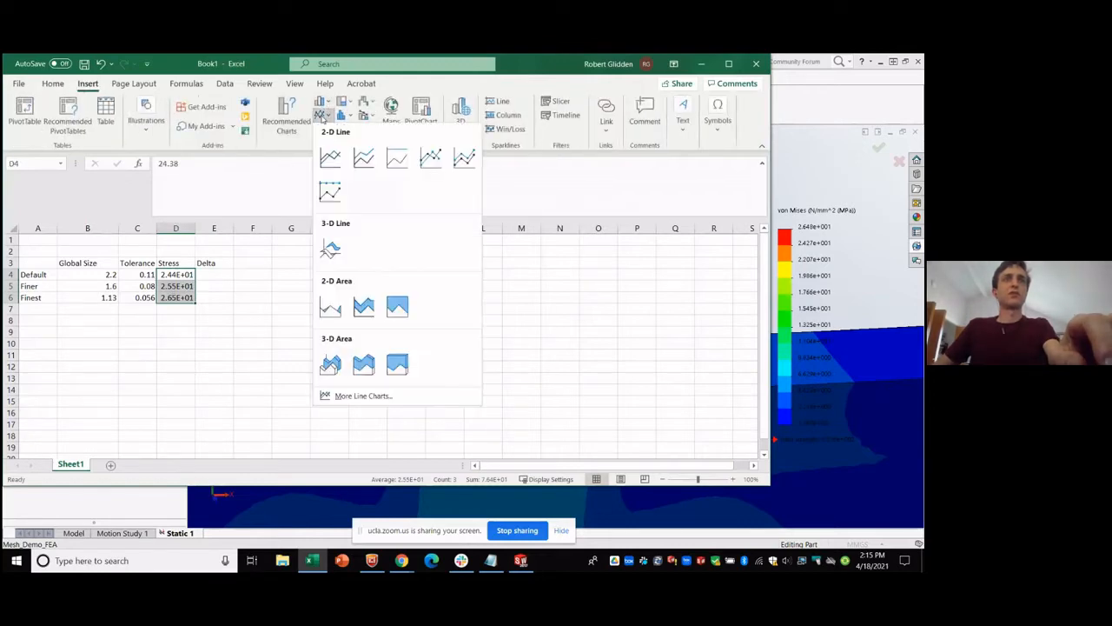
{"action": "left_click", "coordinate": [330, 157]}
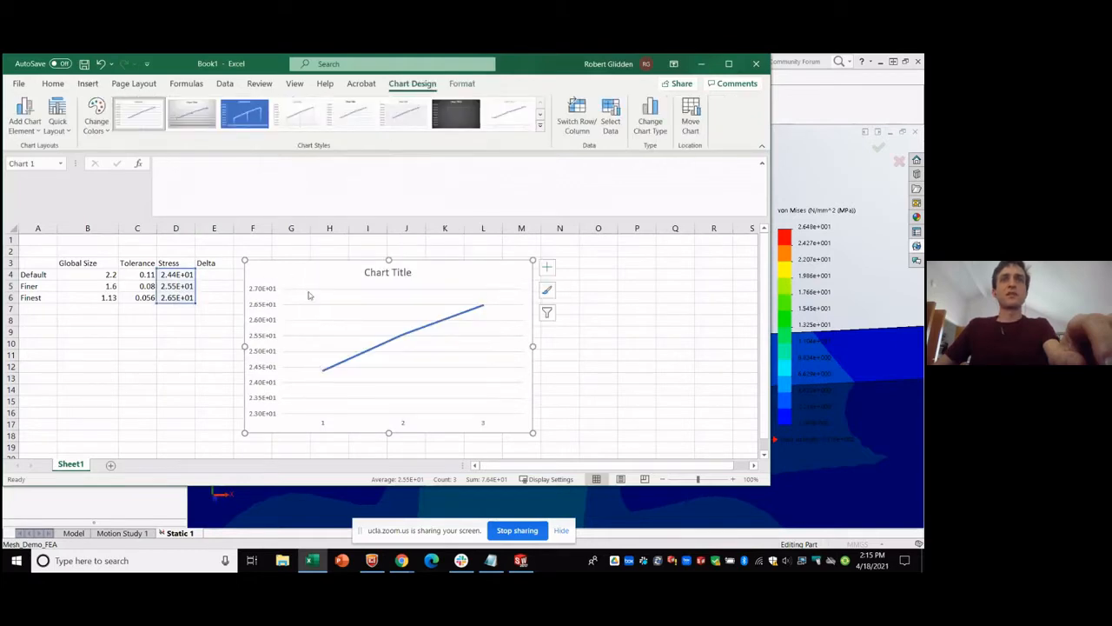
Set the minimum bound of the stress chart's vertical axis to 0.
{"action": "double_click", "coordinate": [265, 416]}
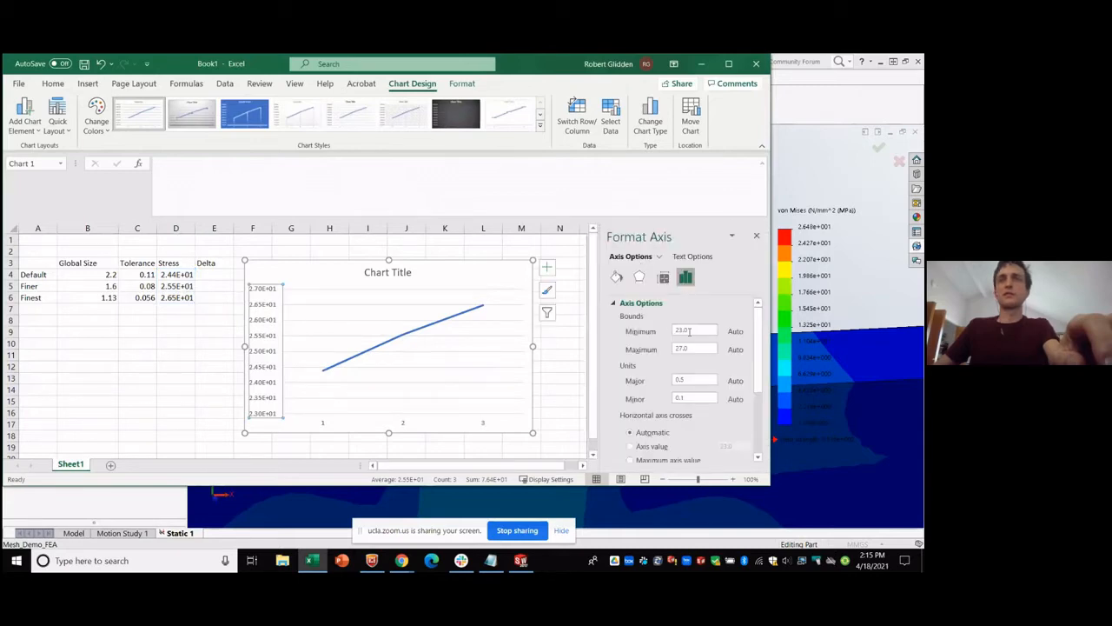
{"action": "double_click", "coordinate": [695, 330]}
{"action": "type", "text": "0"}
{"action": "key", "text": "Return"}
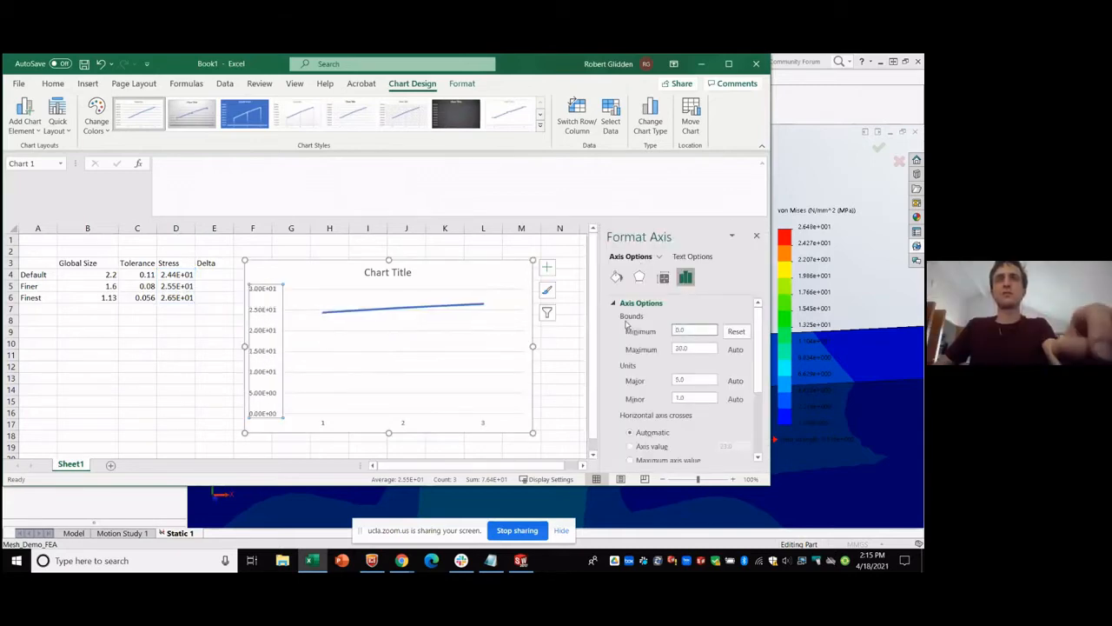
Delete the stress line chart from the sheet.
{"action": "left_click", "coordinate": [365, 312]}
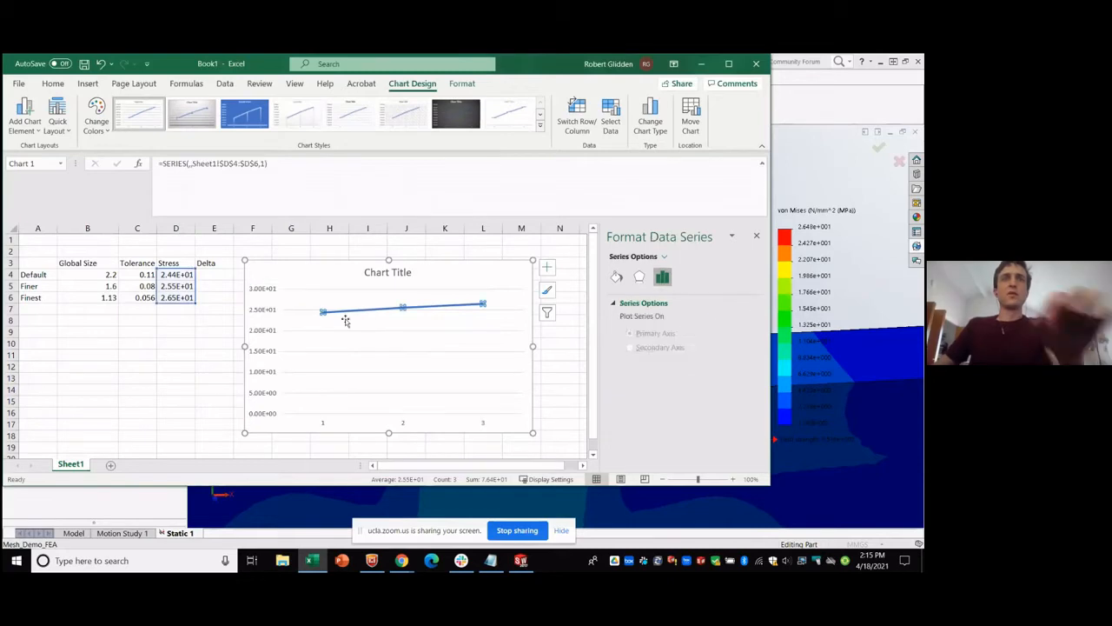
{"action": "left_click", "coordinate": [149, 352]}
{"action": "left_click", "coordinate": [286, 264]}
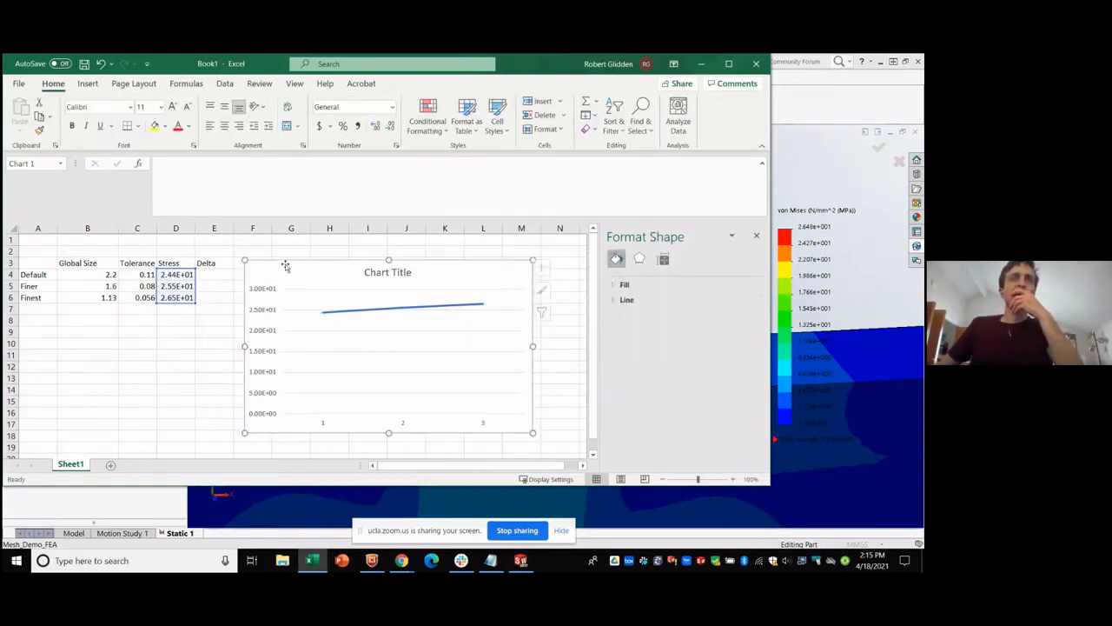
{"action": "key", "text": "Delete"}
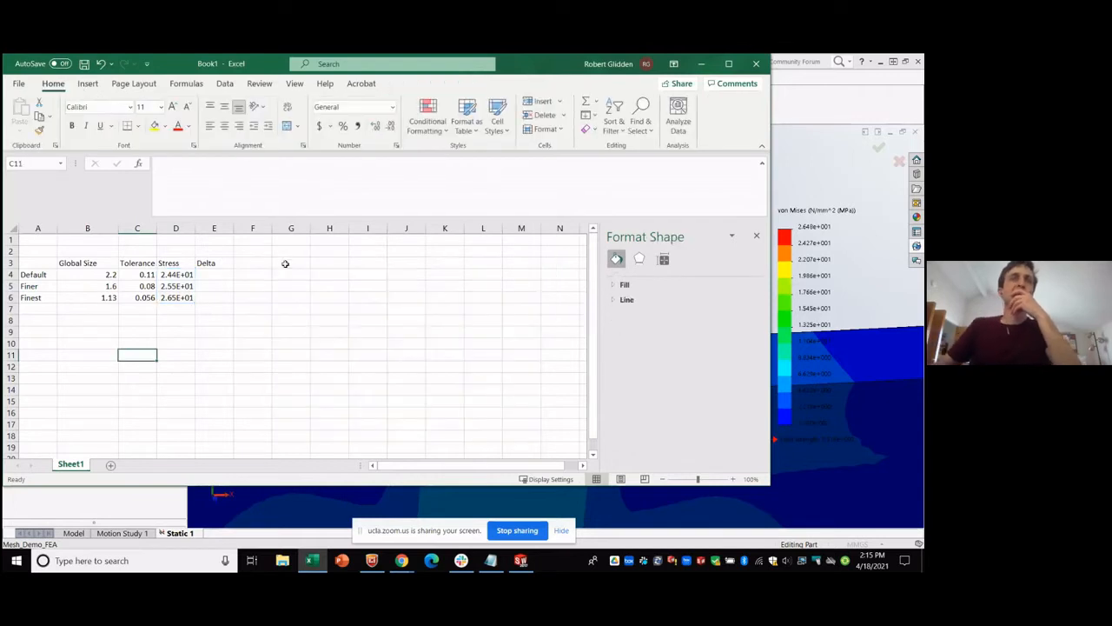
Write the formula =(D6-D4)/D6 in E4 for the Default mesh's relative stress difference from the Finest mesh.
{"action": "left_click", "coordinate": [214, 276]}
{"action": "type", "text": "="}
{"action": "key", "text": "Left"}
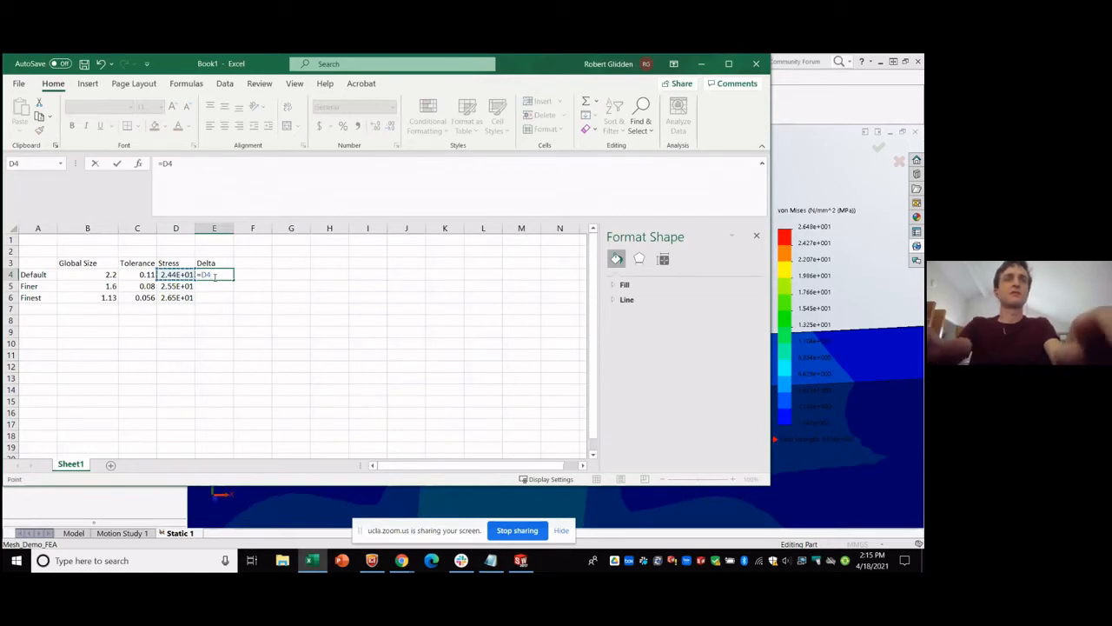
{"action": "key", "text": "Down"}
{"action": "key", "text": "Down"}
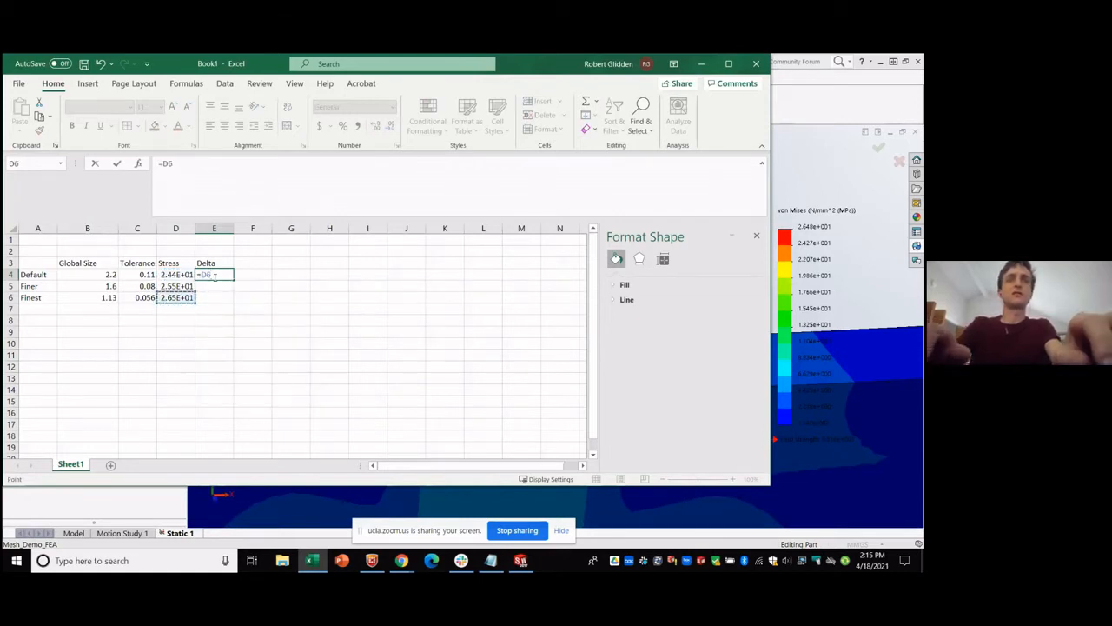
{"action": "type", "text": "-"}
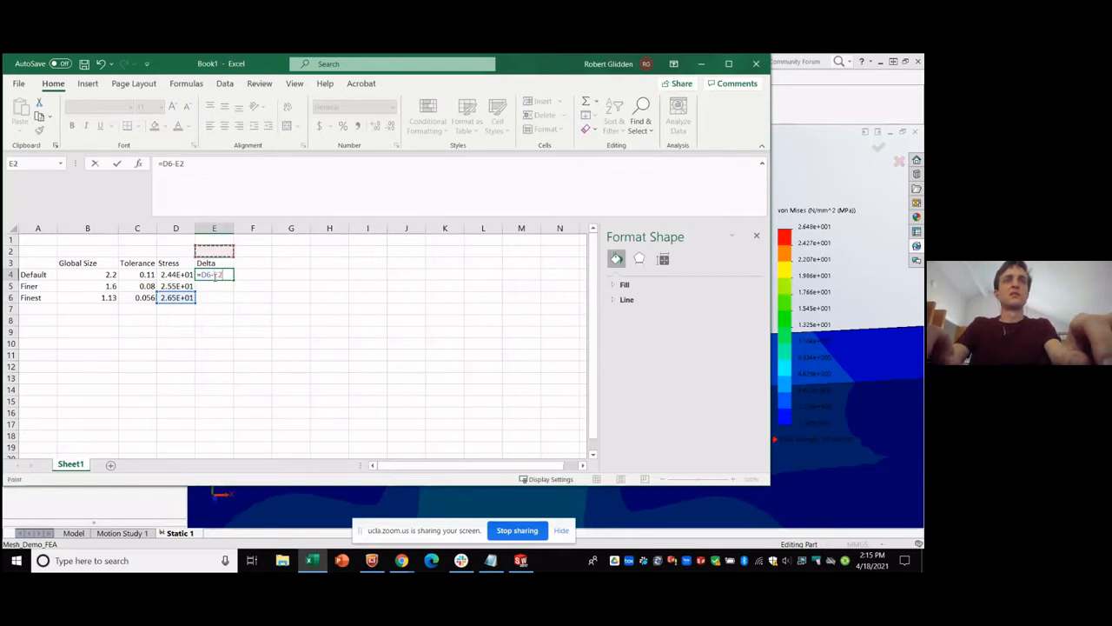
{"action": "key", "text": "Left"}
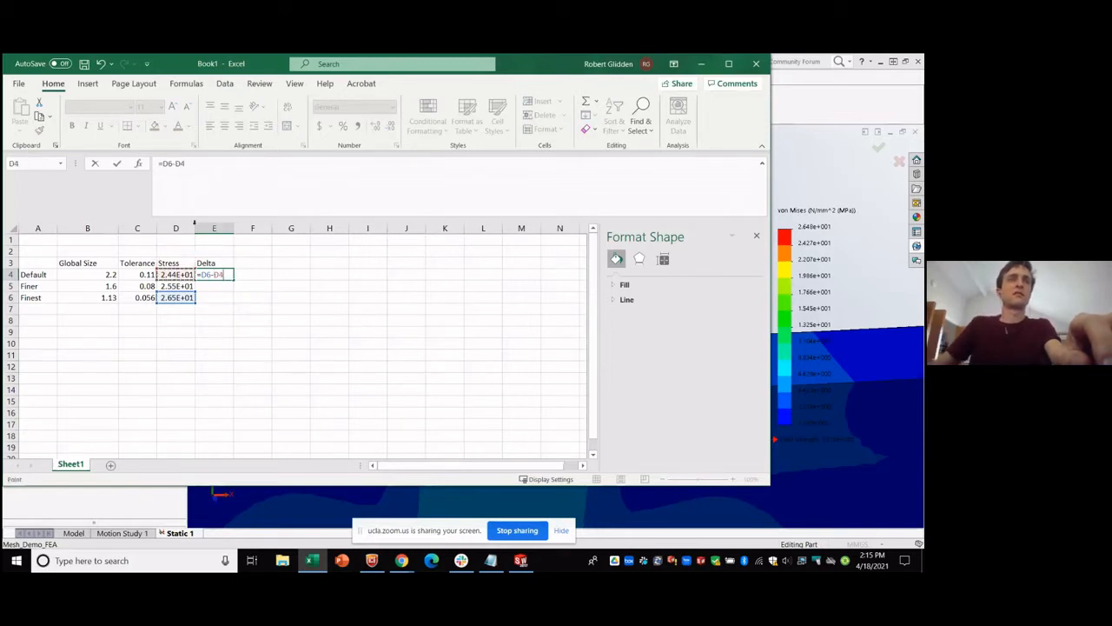
{"action": "left_click", "coordinate": [161, 164]}
{"action": "type", "text": "("}
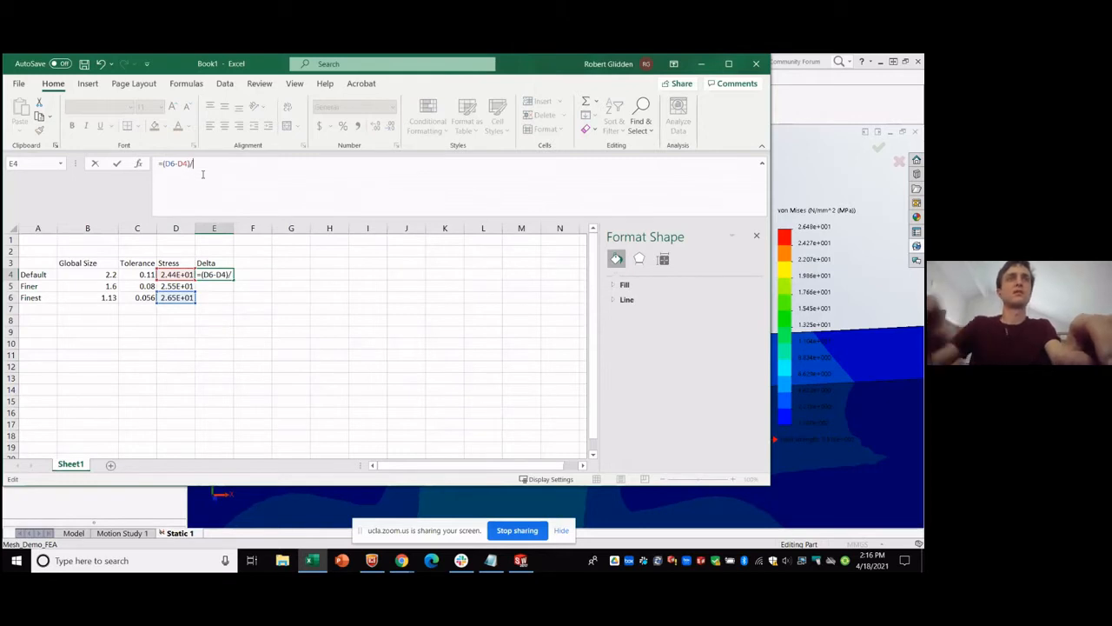
{"action": "type", "text": ")/"}
{"action": "left_click", "coordinate": [176, 297]}
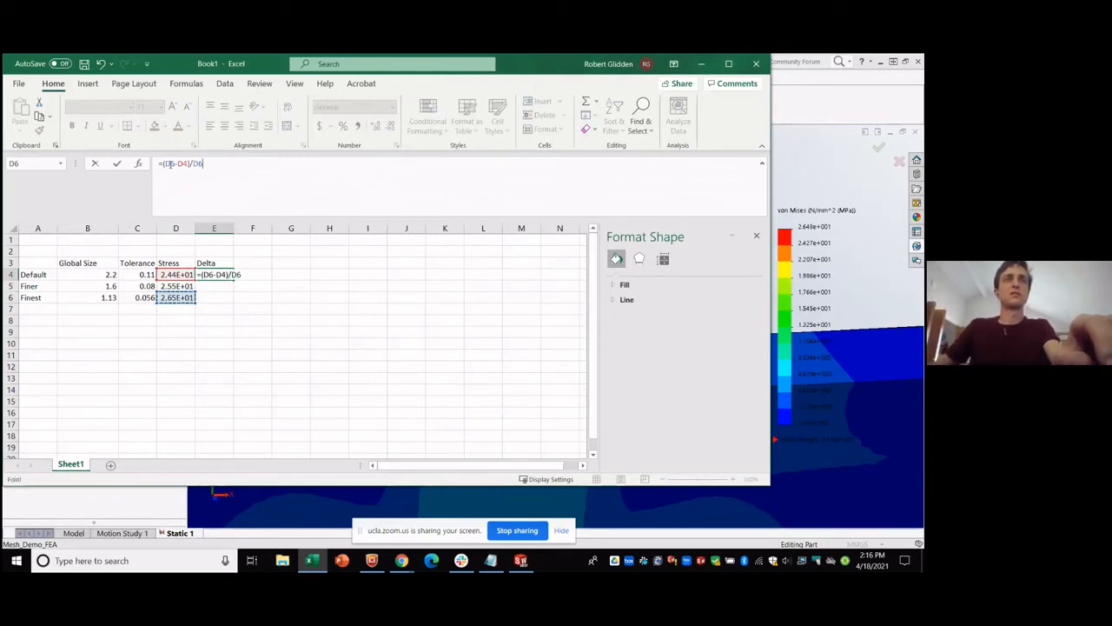
Make both D6 references in the E4 formula absolute and copy the formula down to E6.
{"action": "left_click", "coordinate": [171, 163]}
{"action": "key", "text": "F4"}
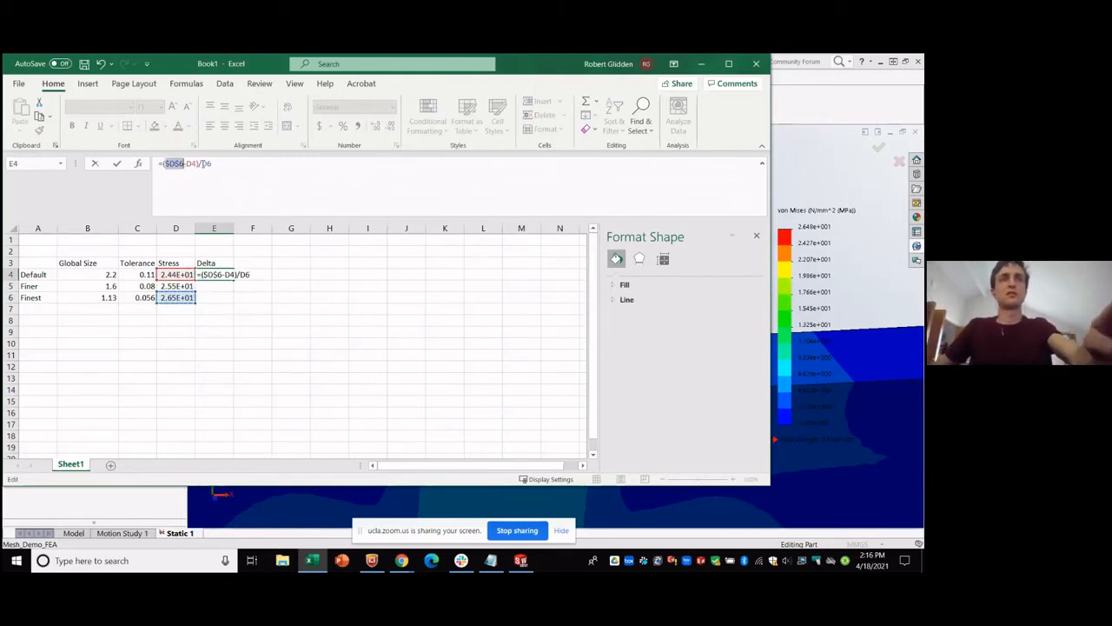
{"action": "left_click", "coordinate": [244, 169]}
{"action": "key", "text": "F4"}
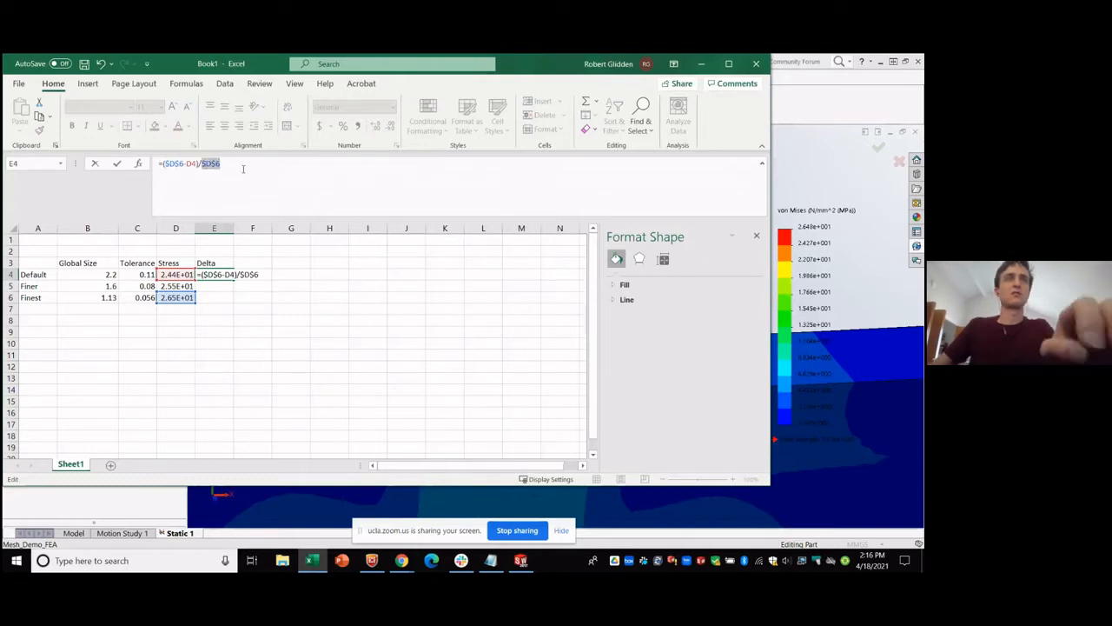
{"action": "key", "text": "ctrl+Return"}
{"action": "key", "text": "shift+Down"}
{"action": "key", "text": "shift+Down"}
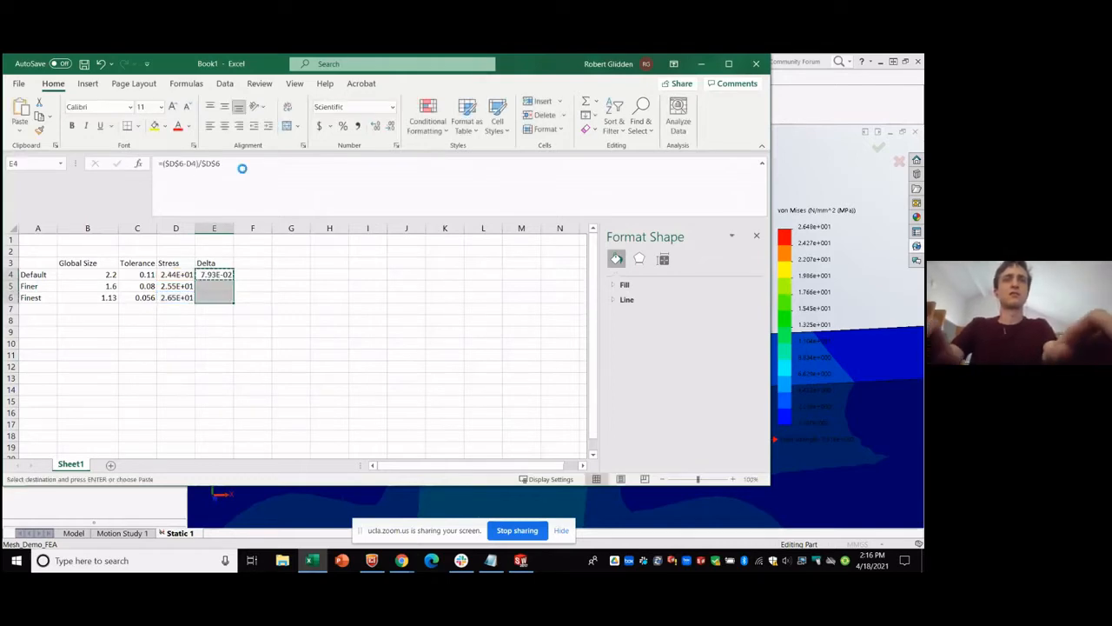
{"action": "key", "text": "ctrl+d"}
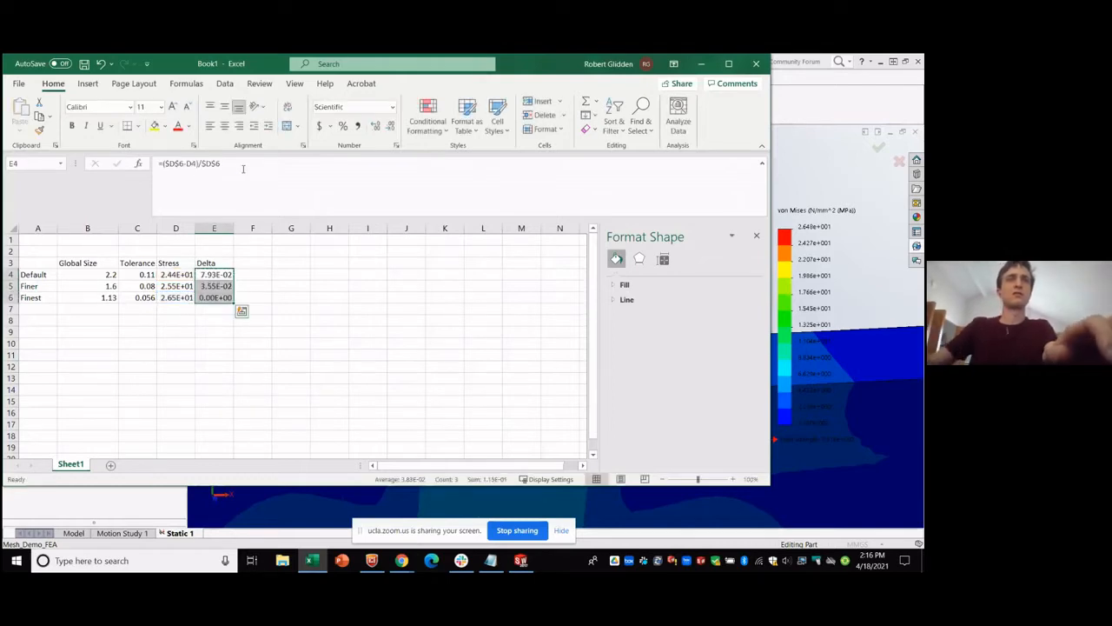
Format the Delta values in E4:E6 as whole percentages.
{"action": "left_click", "coordinate": [335, 125]}
{"action": "left_click", "coordinate": [296, 316]}
{"action": "left_click", "coordinate": [221, 275]}
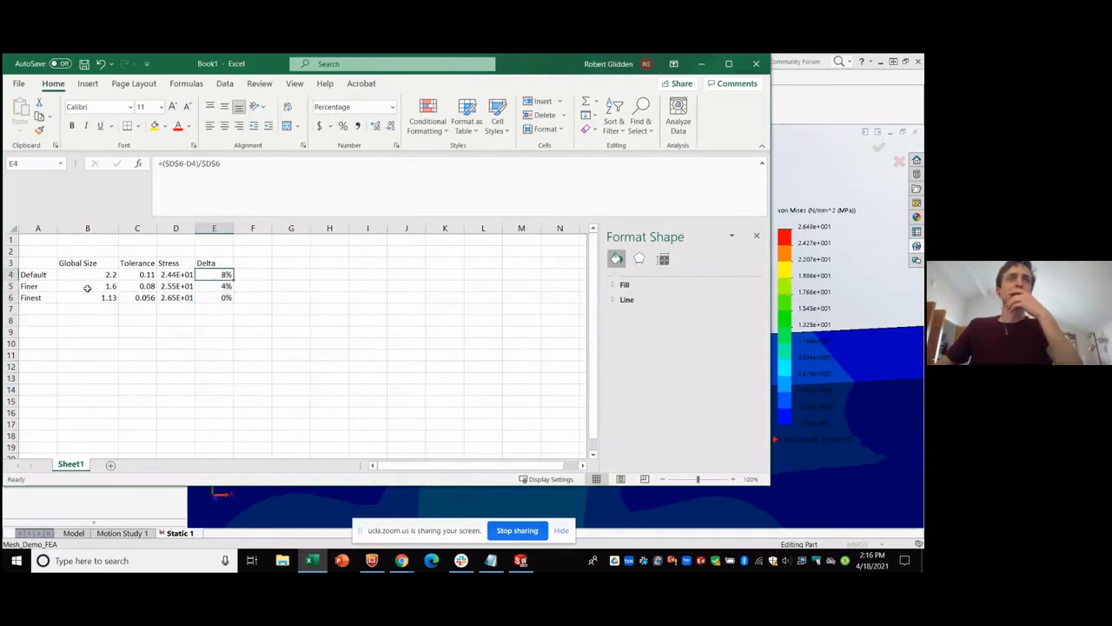
Highlight the Default row from its label to its Delta to review the default mesh's deviation.
{"action": "left_click_drag", "start_coordinate": [222, 275], "coordinate": [34, 274]}
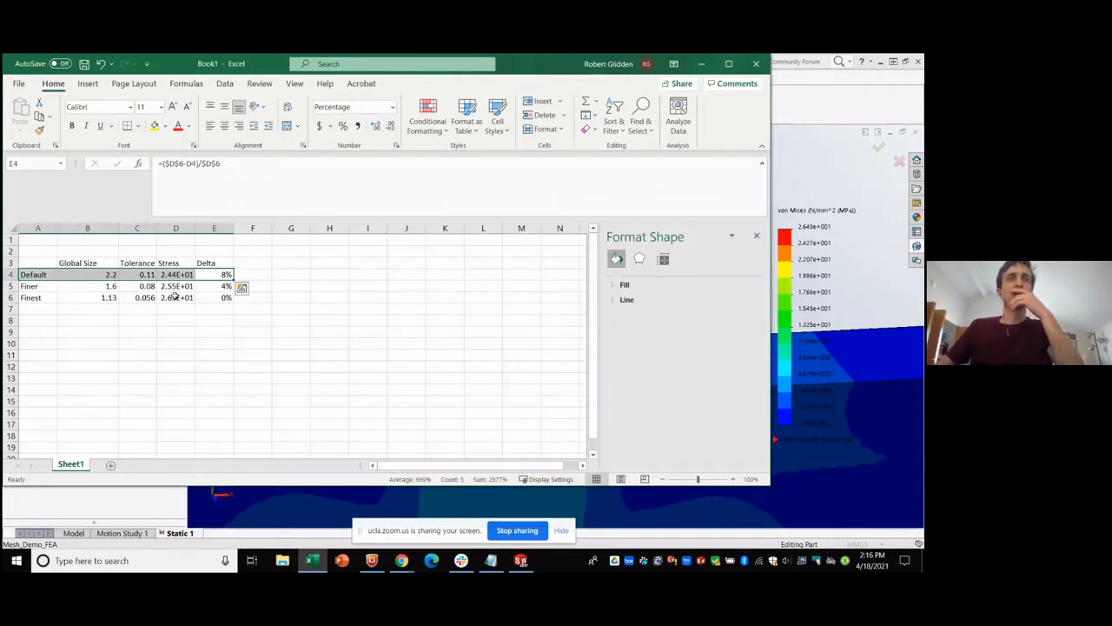
{"action": "left_click_drag", "start_coordinate": [42, 297], "coordinate": [35, 275]}
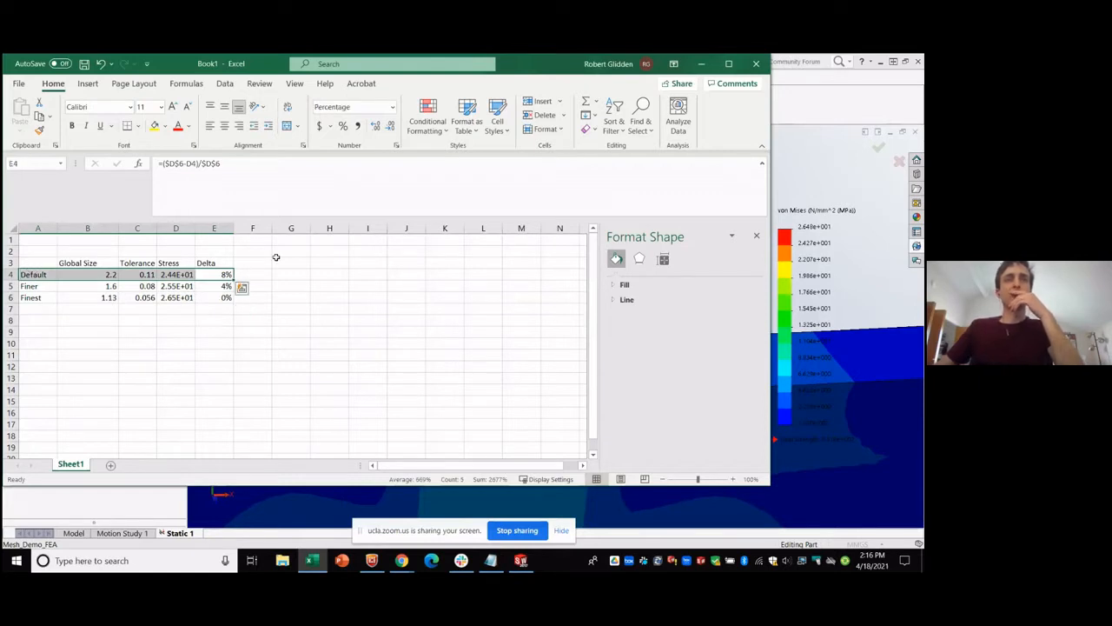
{"action": "left_click", "coordinate": [259, 274]}
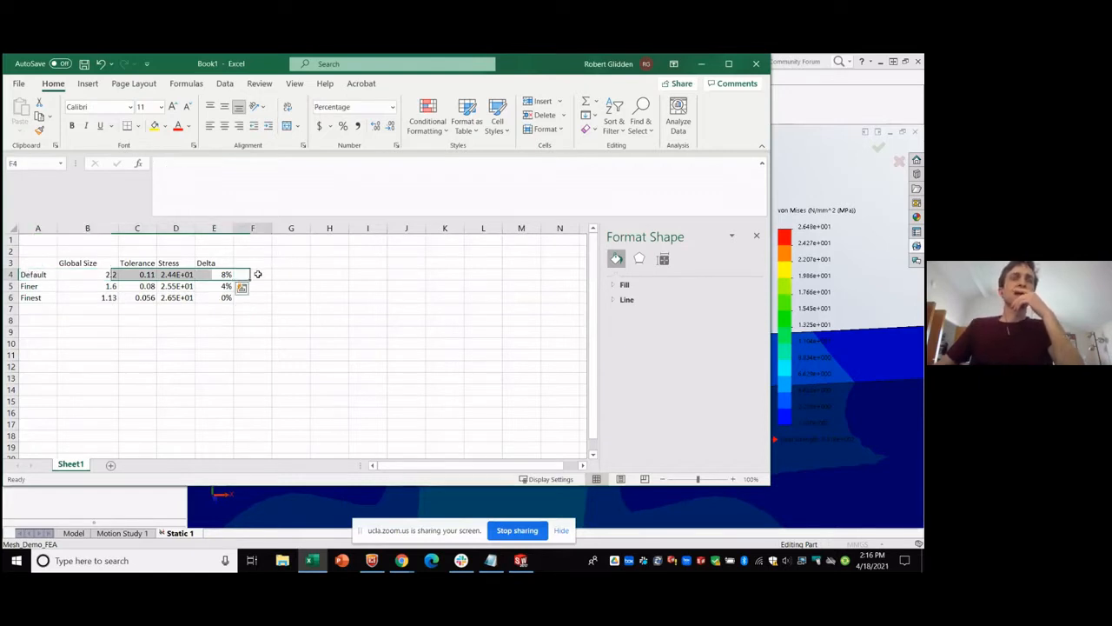
{"action": "left_click_drag", "start_coordinate": [210, 275], "coordinate": [35, 275]}
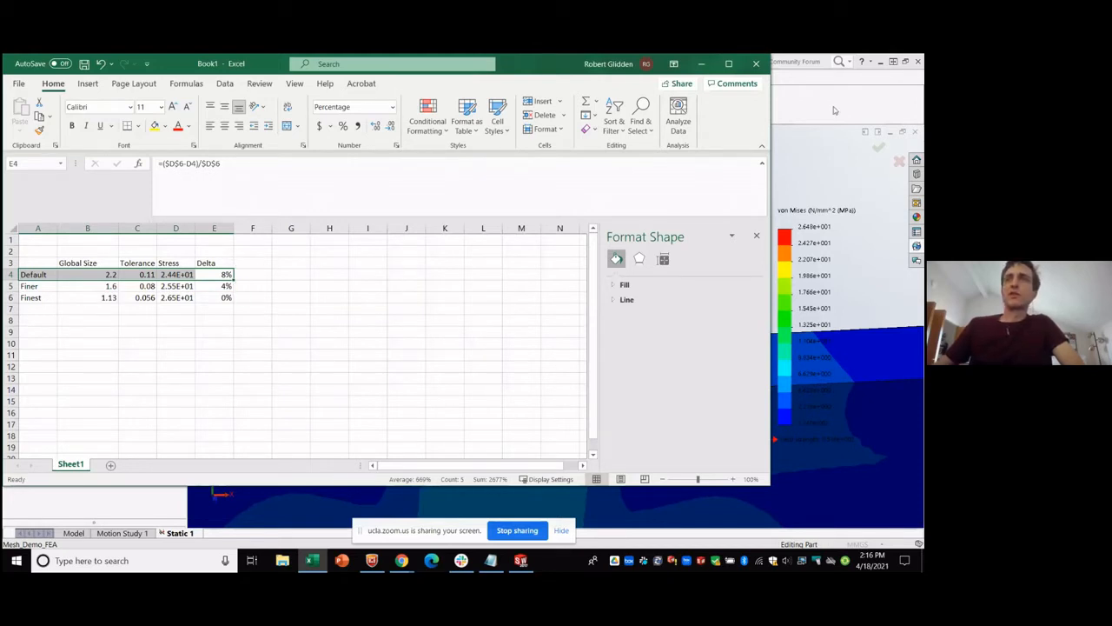
Switch to SOLIDWORKS and try to mesh the bracket with a 0.05 mm global element size, cancelling the meshing.
{"action": "left_click", "coordinate": [794, 106]}
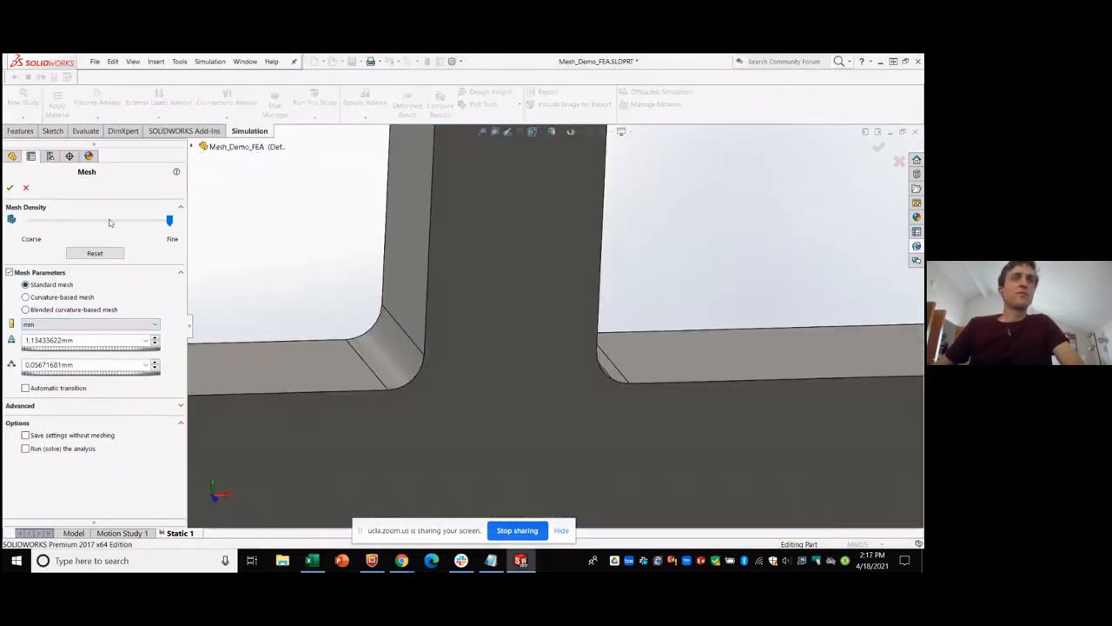
{"action": "left_click", "coordinate": [170, 222]}
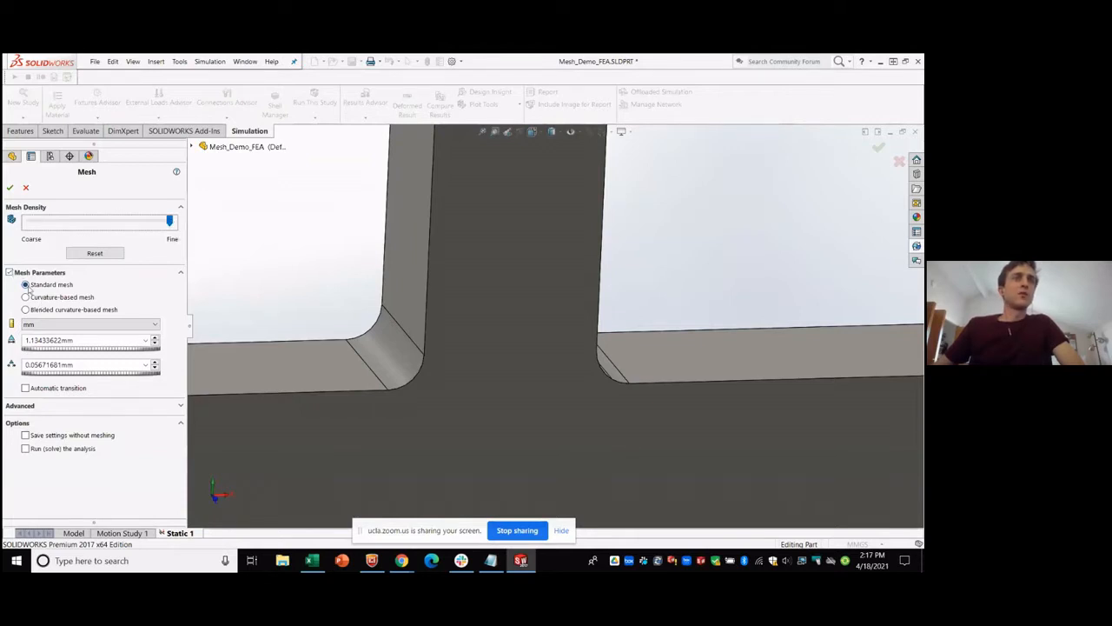
{"action": "left_click", "coordinate": [88, 338]}
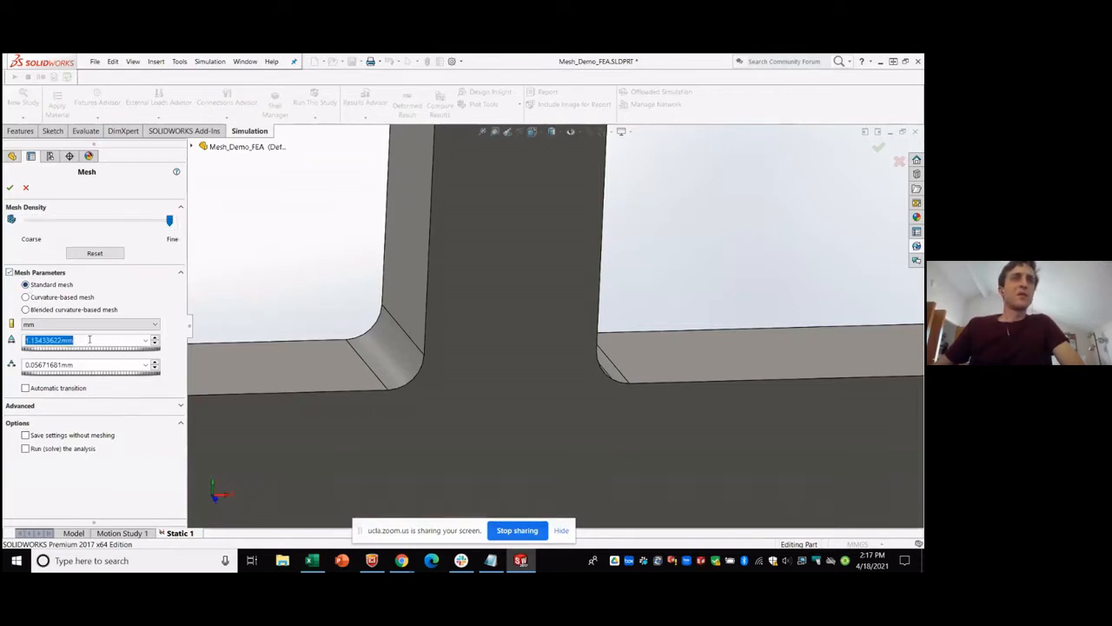
{"action": "type", "text": ".05"}
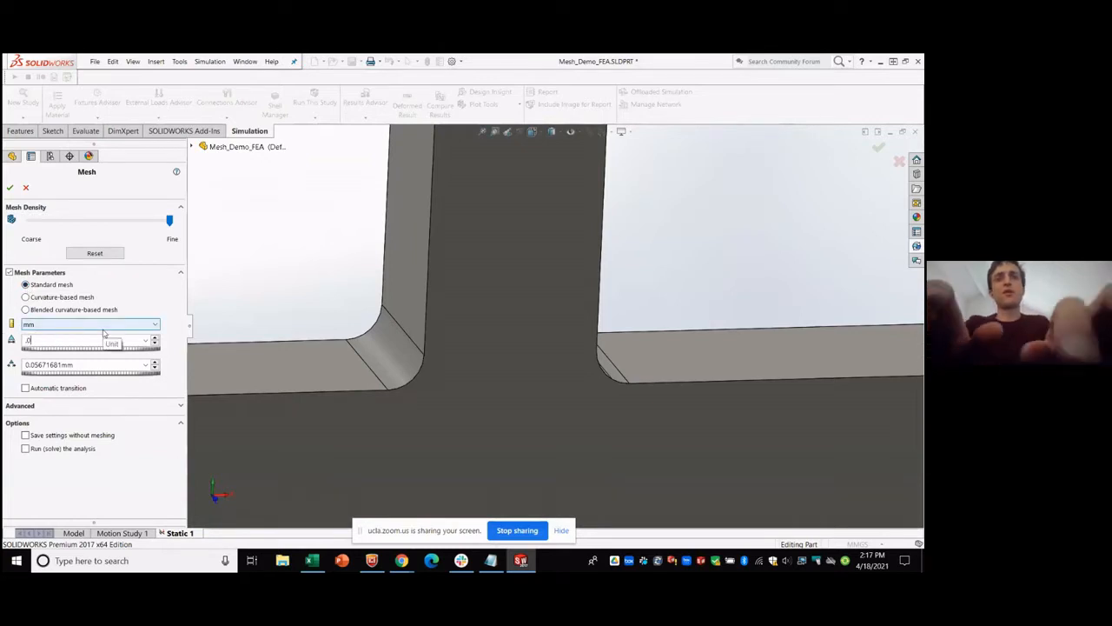
{"action": "key", "text": "Tab"}
{"action": "key", "text": "Tab"}
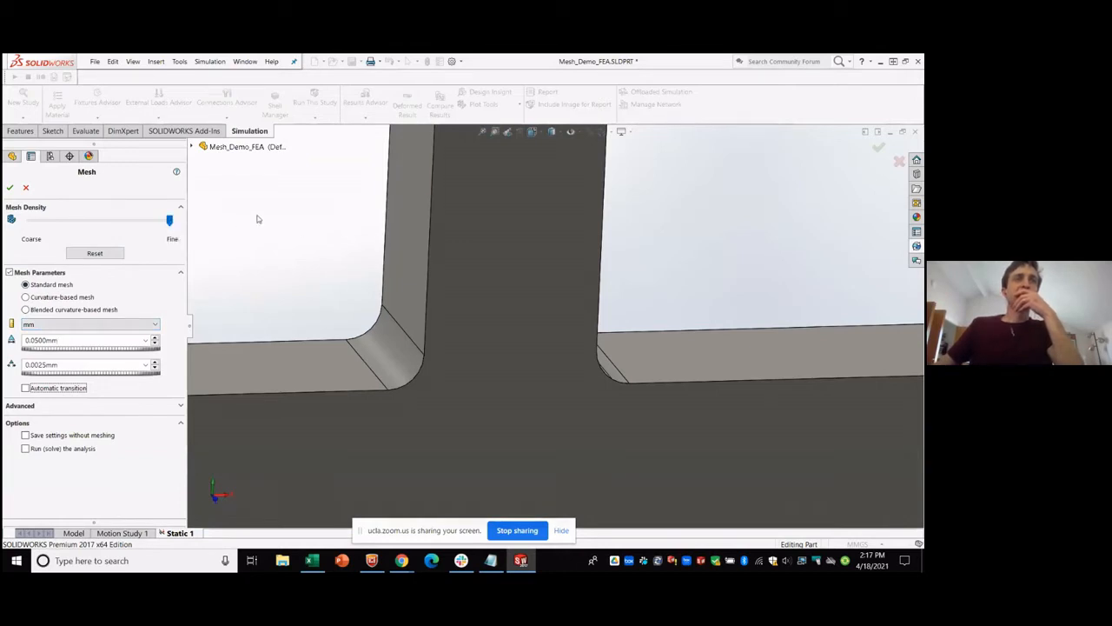
{"action": "left_click", "coordinate": [11, 189]}
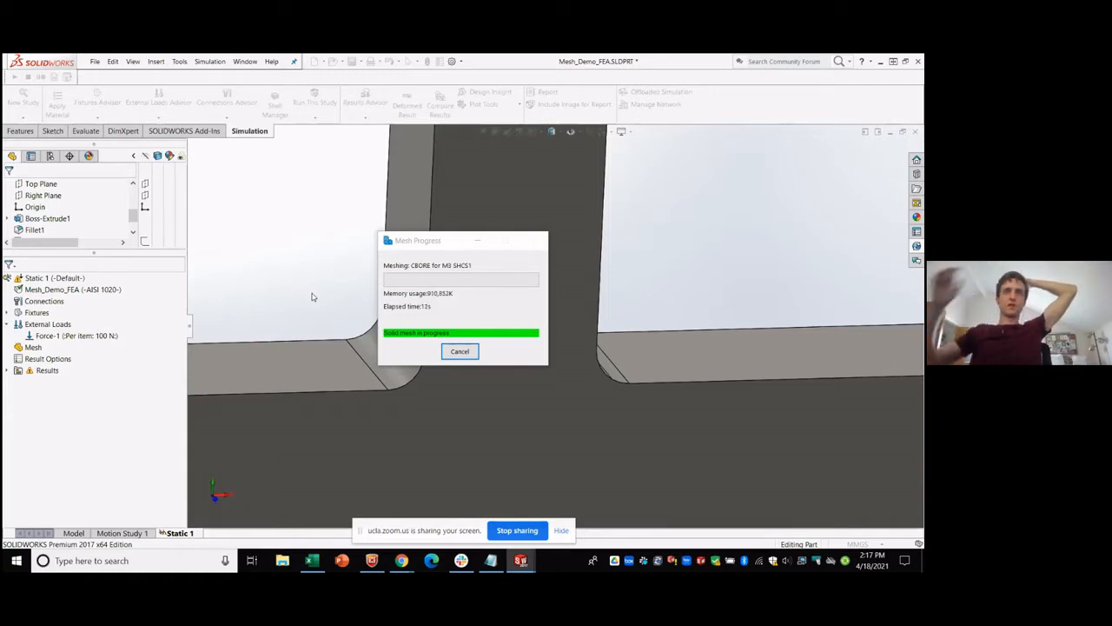
{"action": "left_click", "coordinate": [459, 351]}
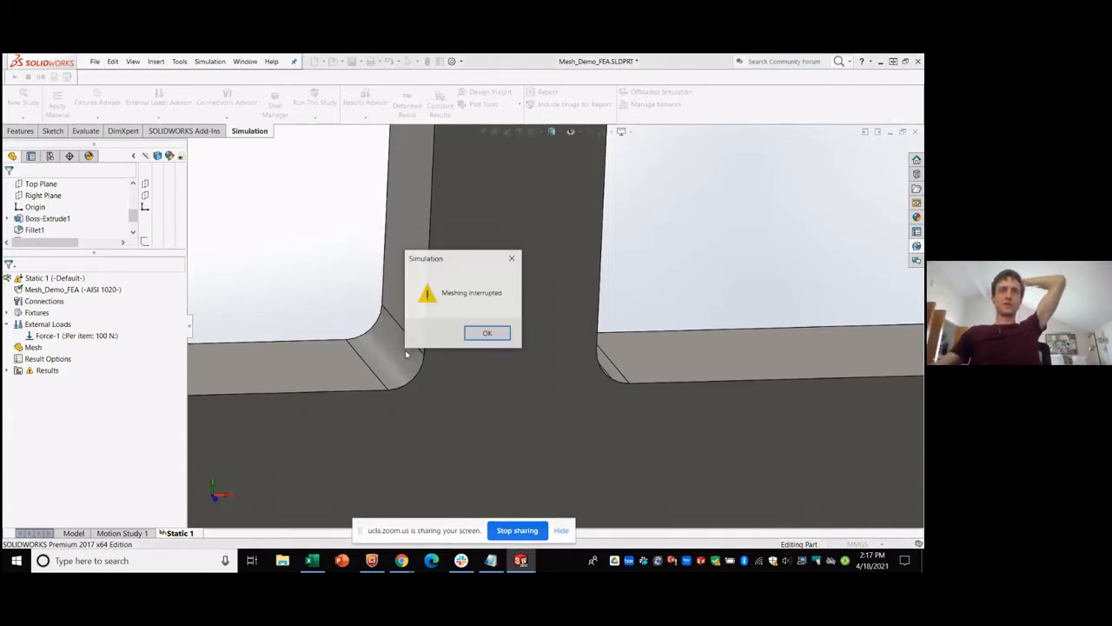
{"action": "left_click", "coordinate": [489, 331]}
Create a standard mesh of the bracket with a global element size of 0.5 mm.
{"action": "right_click", "coordinate": [47, 348]}
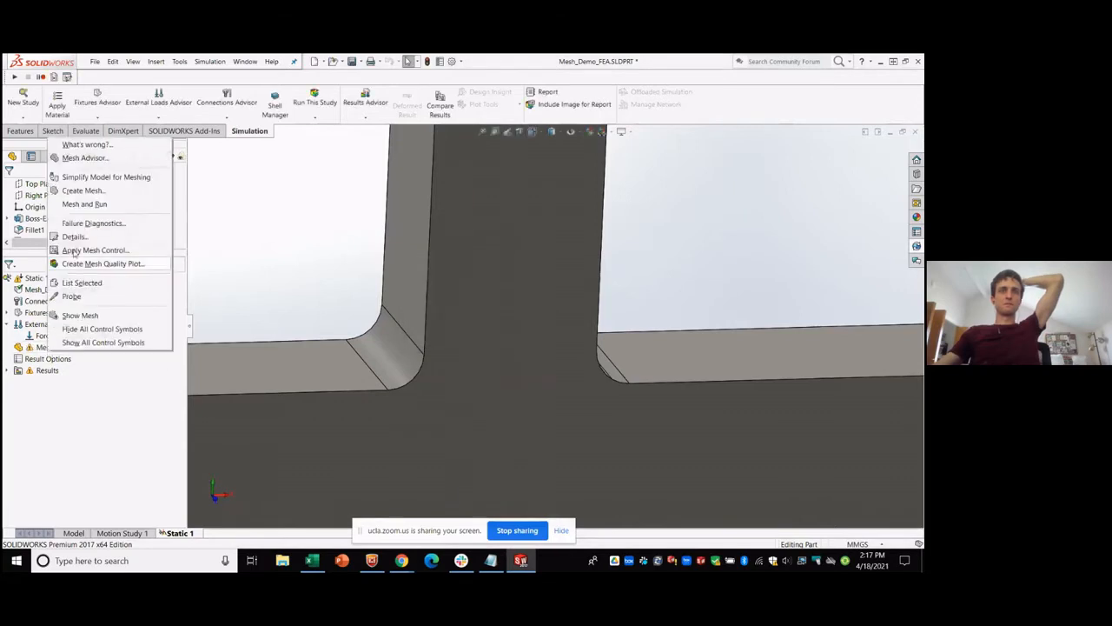
{"action": "left_click", "coordinate": [96, 193]}
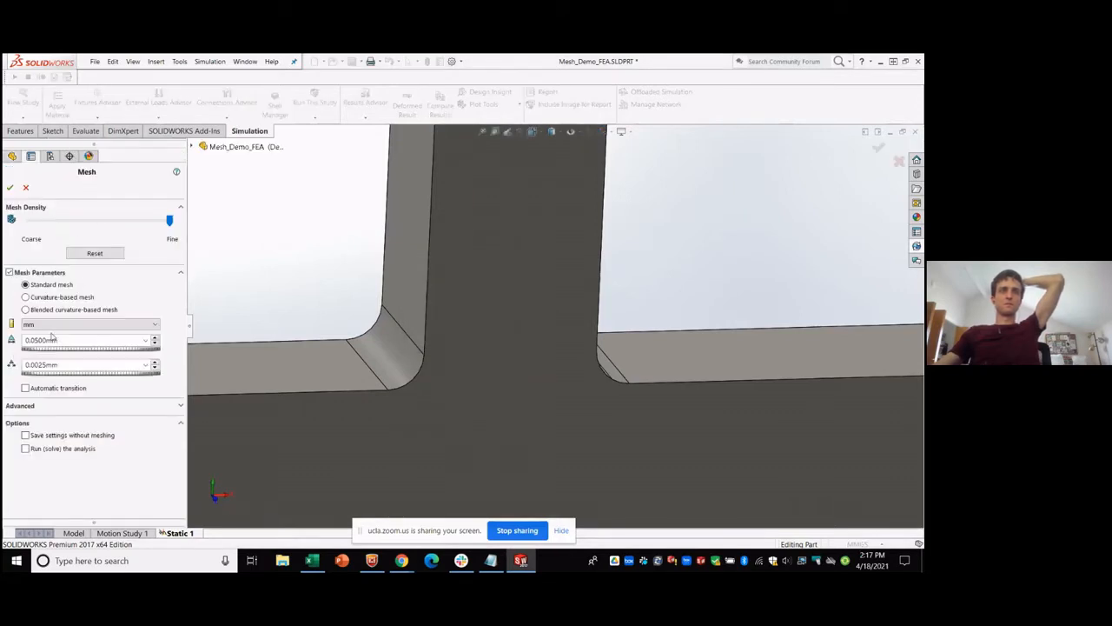
{"action": "double_click", "coordinate": [74, 341]}
{"action": "type", "text": ".5"}
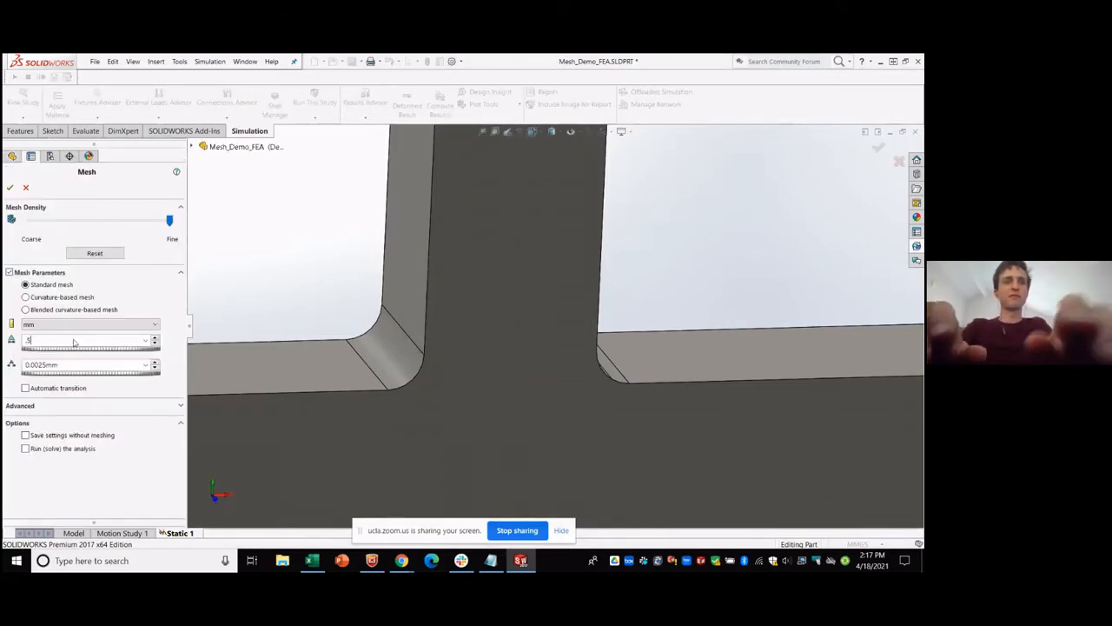
{"action": "key", "text": "Return"}
{"action": "left_click", "coordinate": [10, 188]}
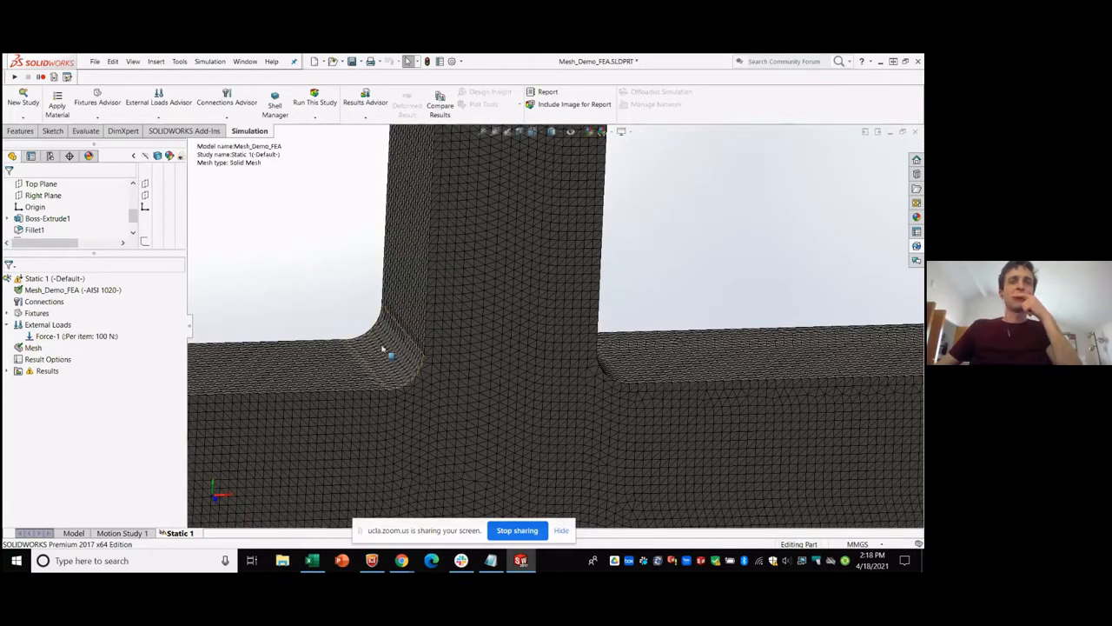
Inspect the new mesh around the fillet and run the Static 1 study with the solver's detailed progress shown.
{"action": "scroll", "coordinate": [385, 352], "scroll_direction": "down", "scroll_amount": 5}
{"action": "left_click", "coordinate": [482, 378]}
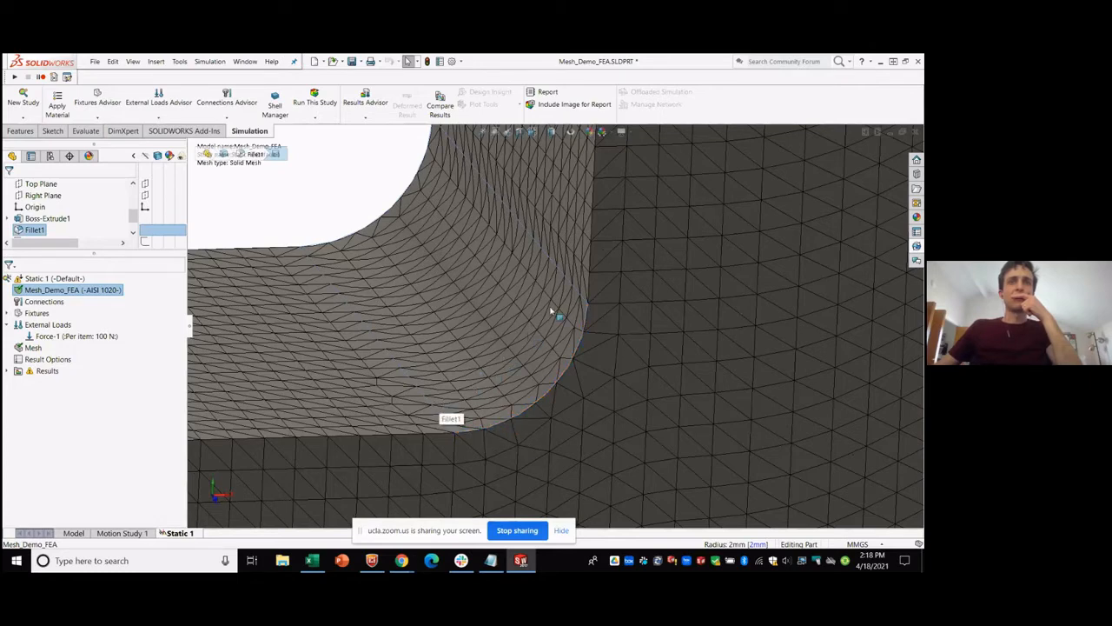
{"action": "left_click", "coordinate": [331, 213]}
{"action": "scroll", "coordinate": [562, 298], "scroll_direction": "up", "scroll_amount": 7}
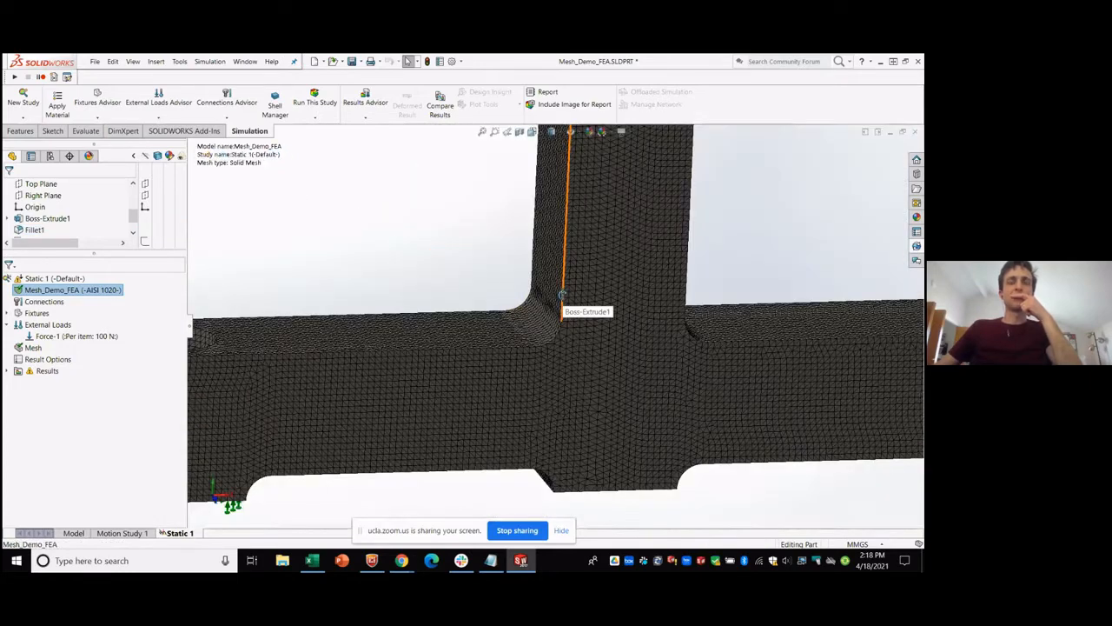
{"action": "mouse_move", "coordinate": [566, 301]}
{"action": "middle_mouse_down"}
{"action": "mouse_move", "coordinate": [553, 288]}
{"action": "mouse_move", "coordinate": [588, 283]}
{"action": "mouse_move", "coordinate": [572, 300]}
{"action": "middle_mouse_up"}
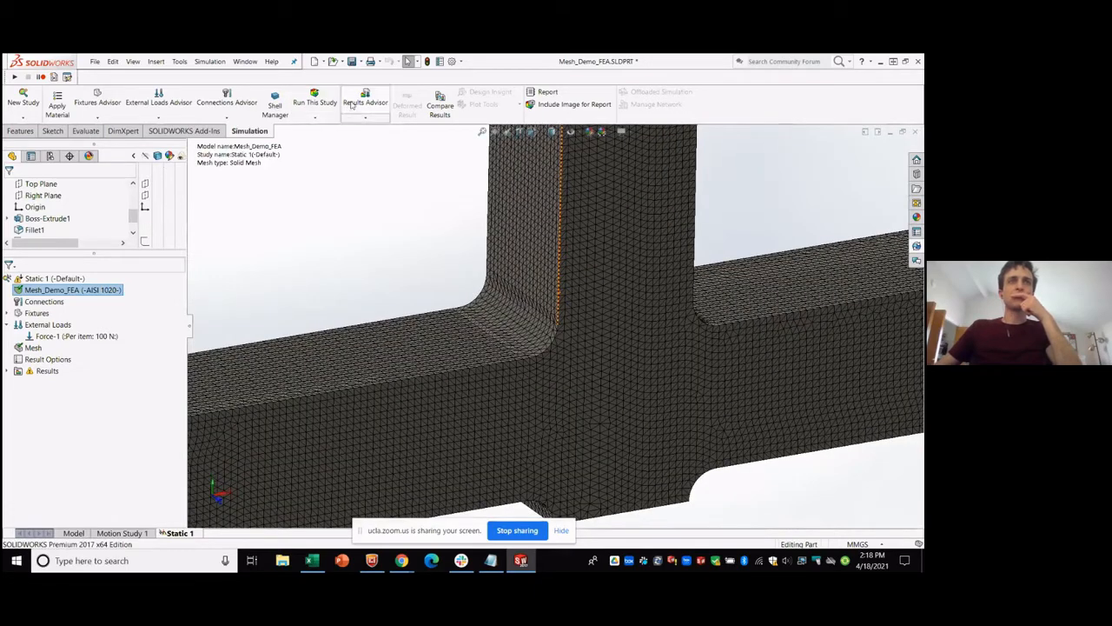
{"action": "left_click", "coordinate": [314, 97]}
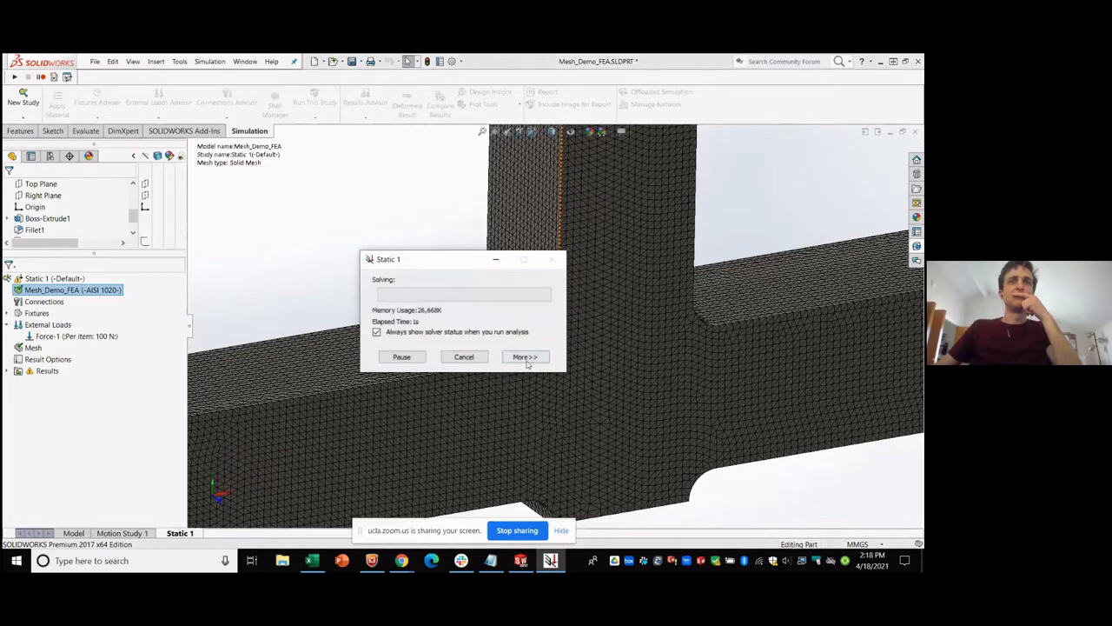
{"action": "left_click", "coordinate": [526, 358]}
{"action": "left_click_drag", "start_coordinate": [406, 263], "coordinate": [177, 155]}
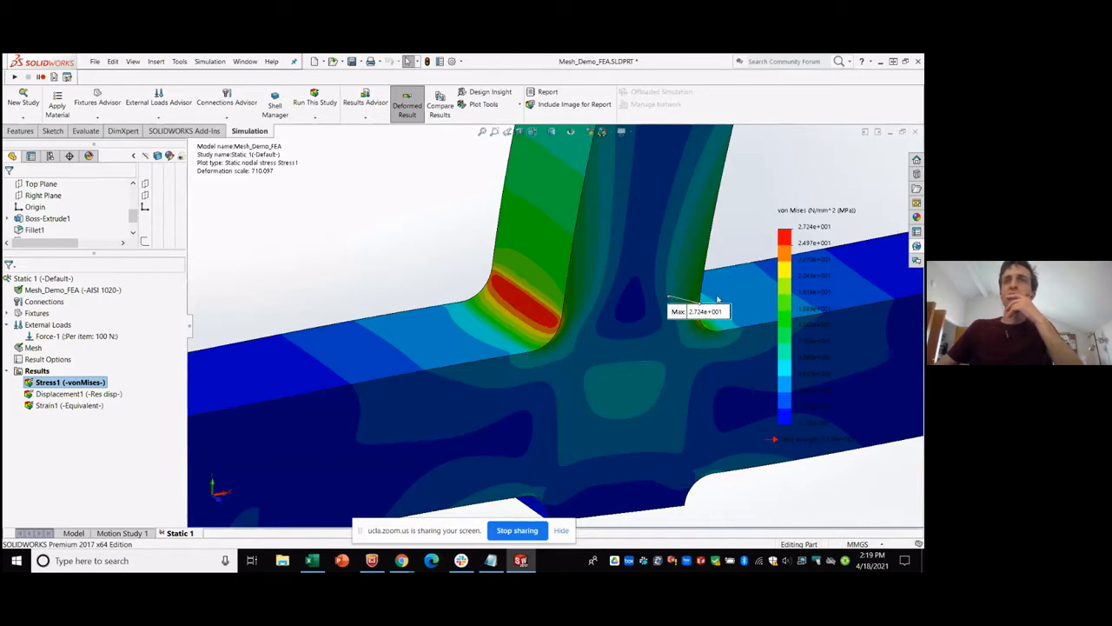
Check the maximum stress at the fillets, switch to Excel and start row 7 as "Off the scale" with global size 0.5.
{"action": "scroll", "coordinate": [674, 288], "scroll_direction": "up", "scroll_amount": 4}
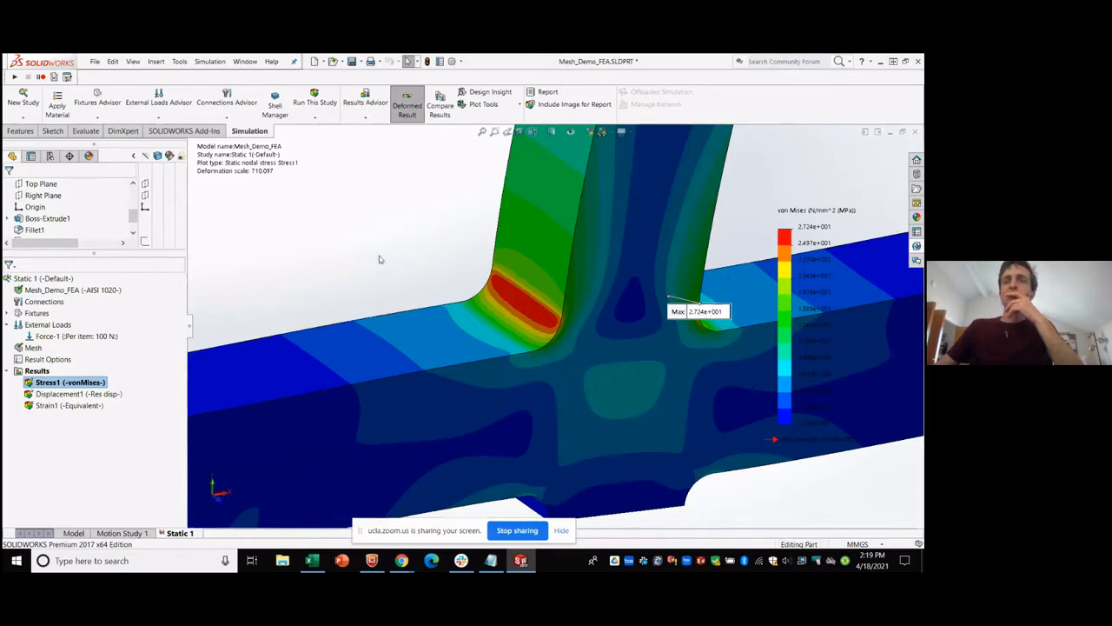
{"action": "scroll", "coordinate": [679, 299], "scroll_direction": "down", "scroll_amount": 3}
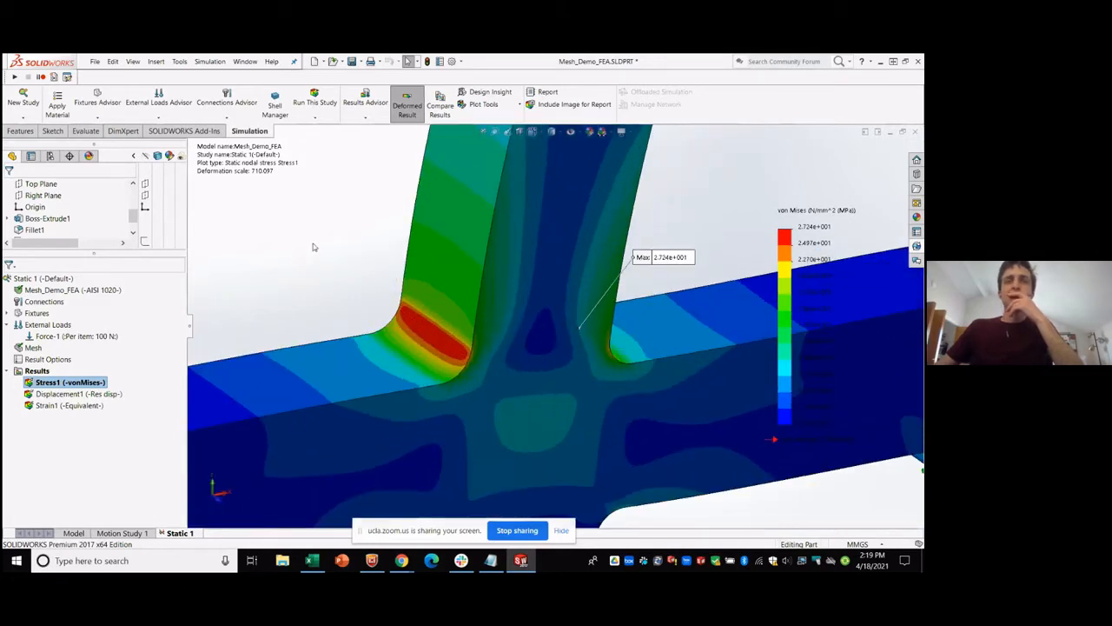
{"action": "middle_click_drag", "start_coordinate": [315, 244], "coordinate": [317, 250]}
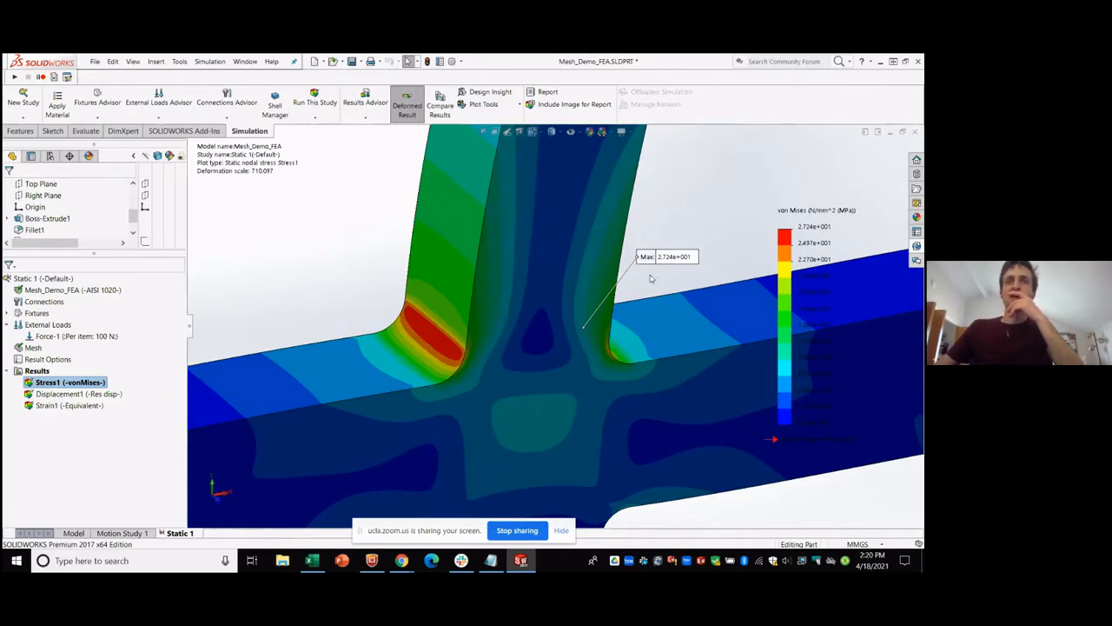
{"action": "middle_click_drag", "start_coordinate": [646, 278], "coordinate": [639, 279]}
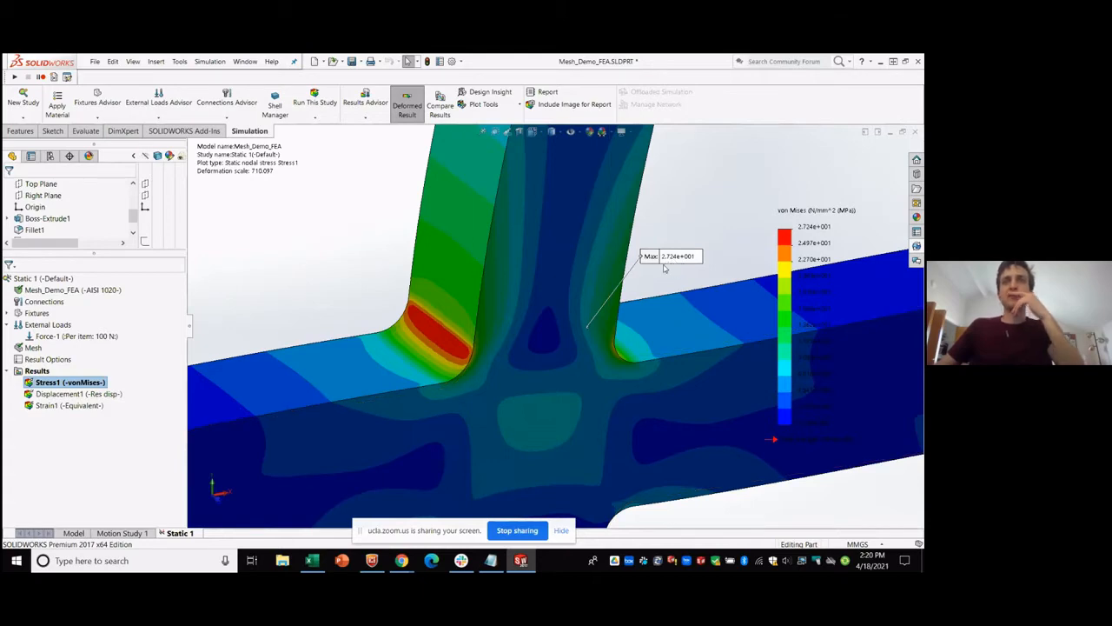
{"action": "key", "text": "alt+Tab"}
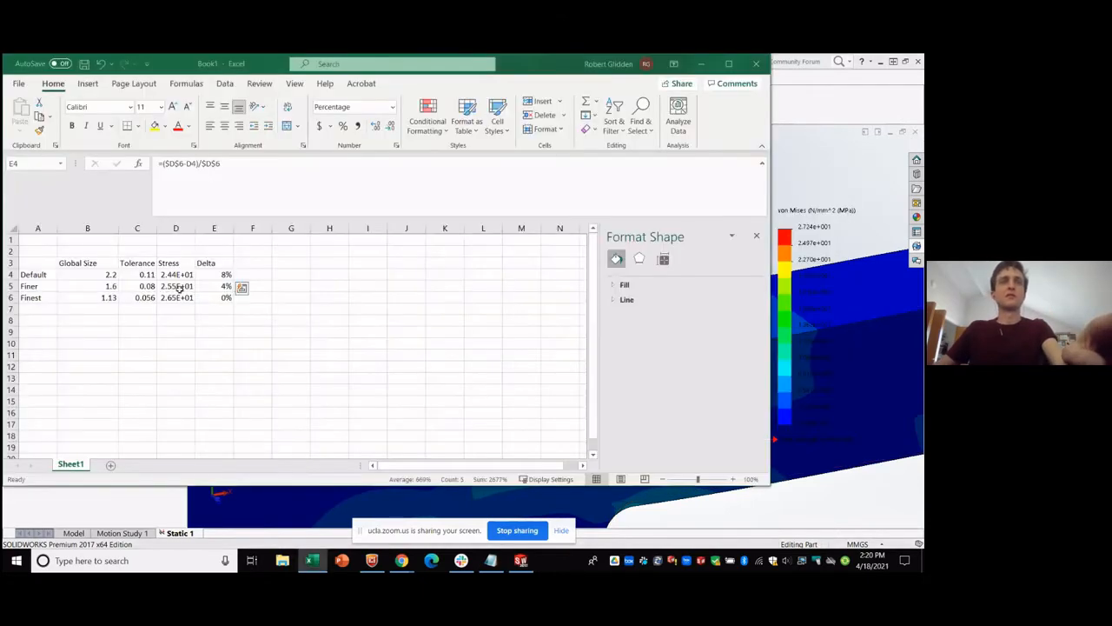
{"action": "left_click", "coordinate": [26, 307]}
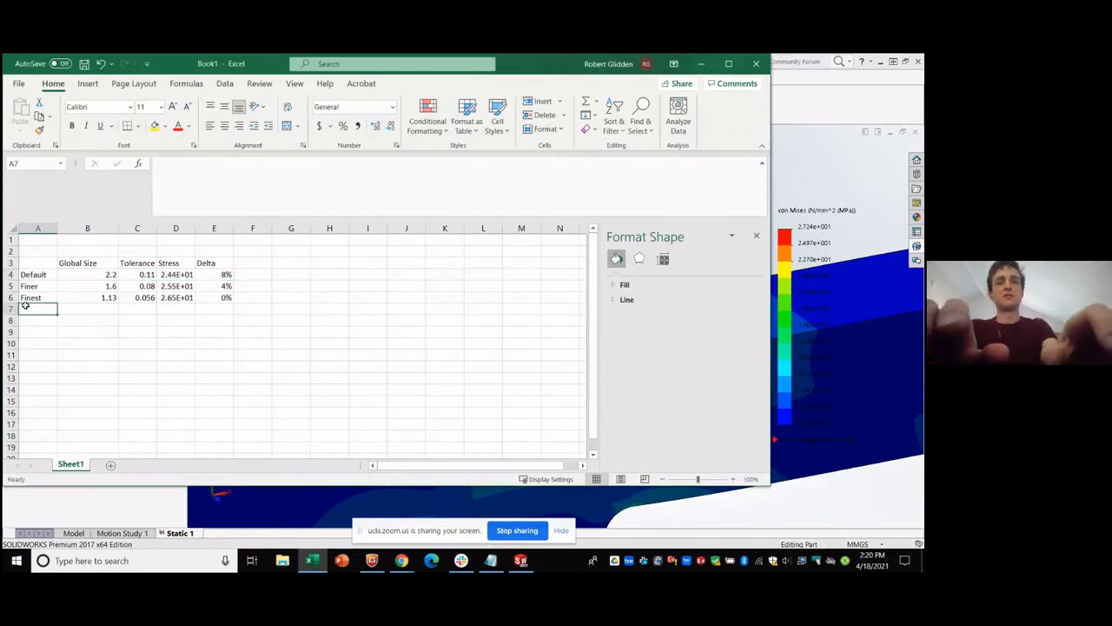
{"action": "type", "text": "Off the scale"}
{"action": "key", "text": "Tab"}
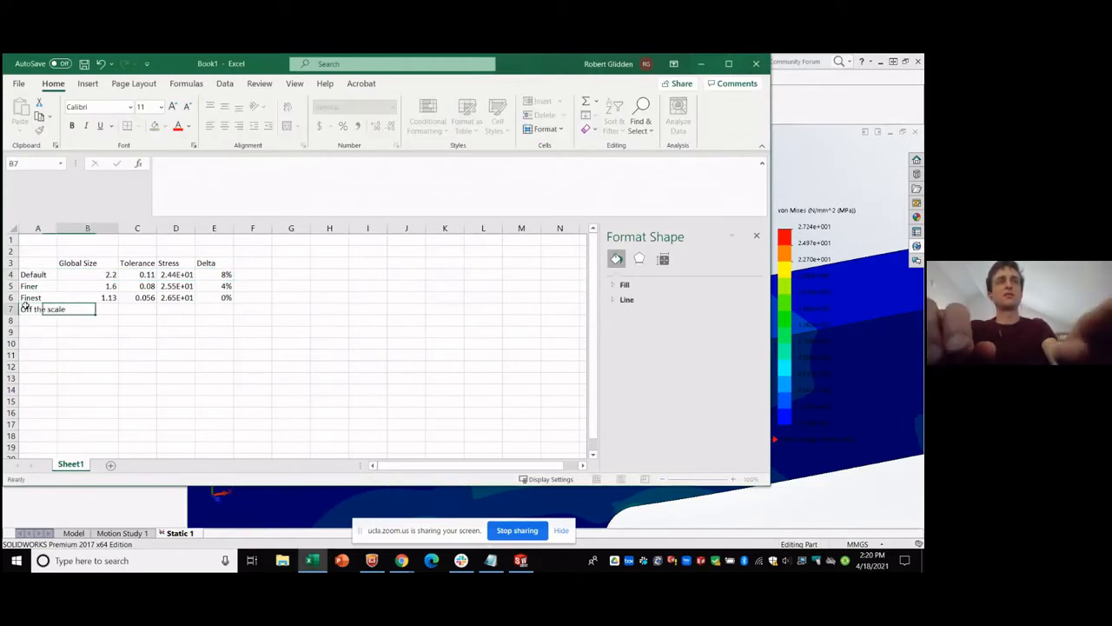
{"action": "type", "text": "0.5"}
{"action": "key", "text": "Tab"}
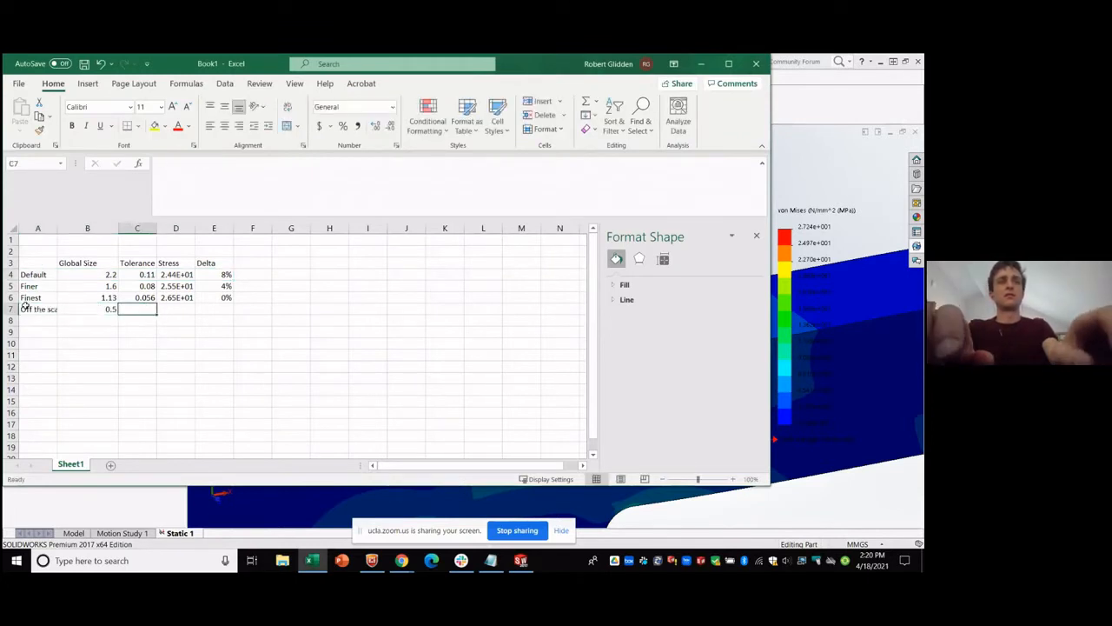
Enter the tolerance 0.025 and the stress 2.724e+01 in the Off the scale row.
{"action": "type", "text": ".025"}
{"action": "key", "text": "Tab"}
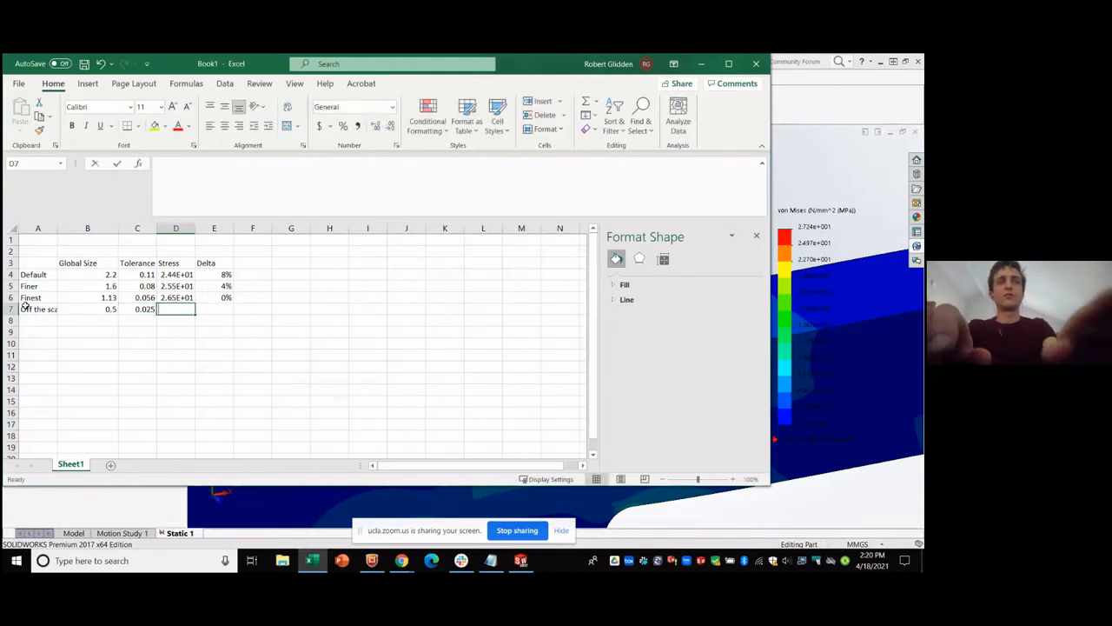
{"action": "type", "text": "2.724e+01"}
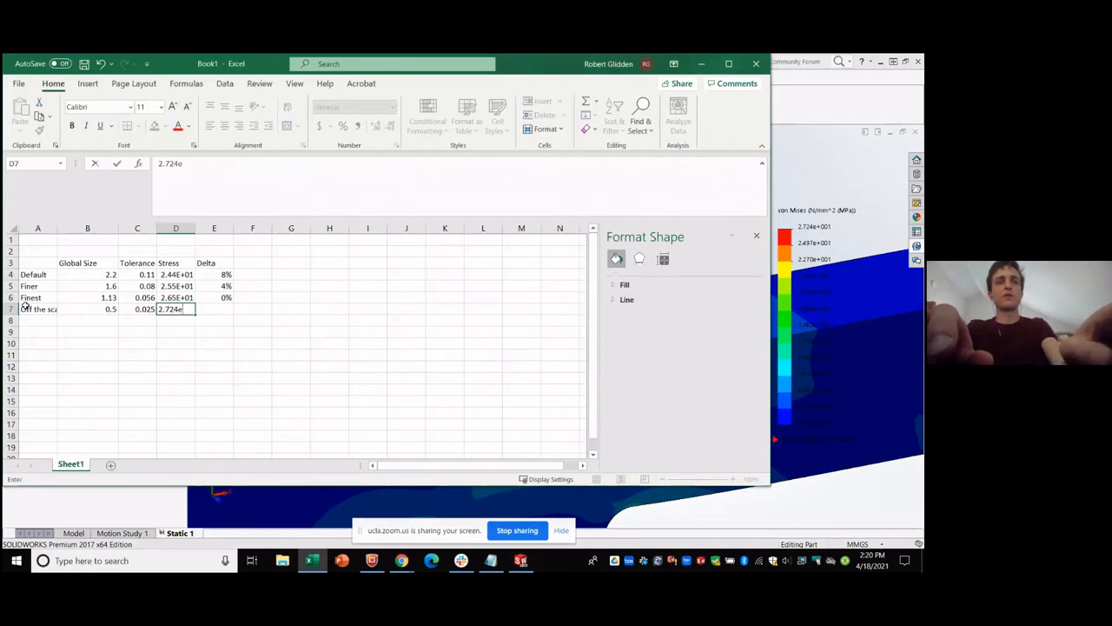
{"action": "key", "text": "Tab"}
Base the Delta formulas in E4:E7 on the Off the scale stress, using =($D$7-D4)/$D$7 in E4 and the matching row elsewhere.
{"action": "key", "text": "Up"}
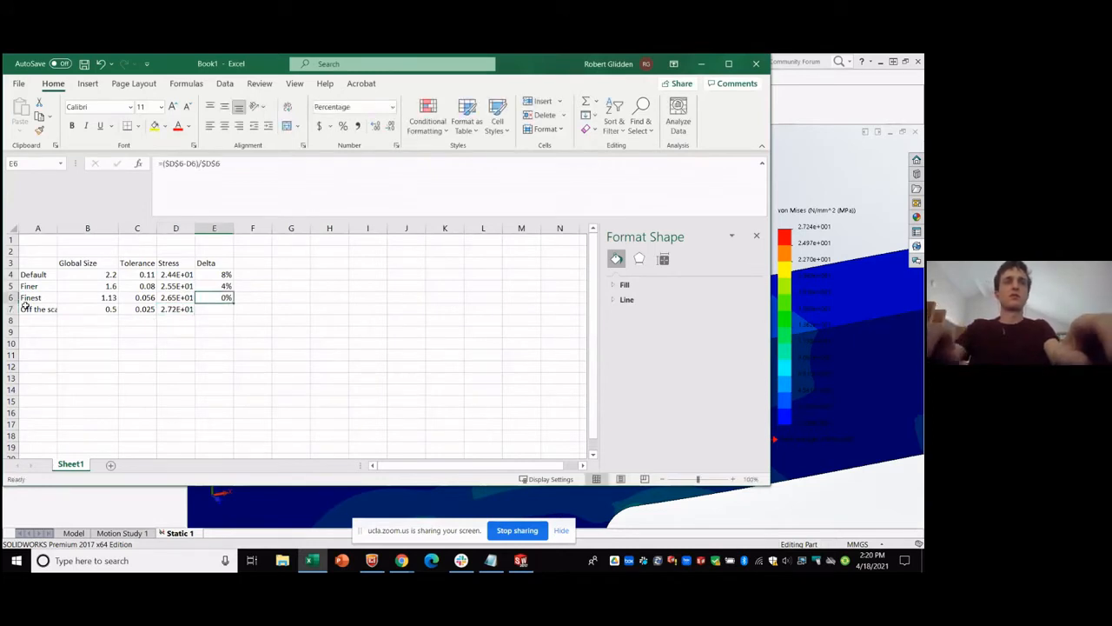
{"action": "left_click", "coordinate": [235, 172]}
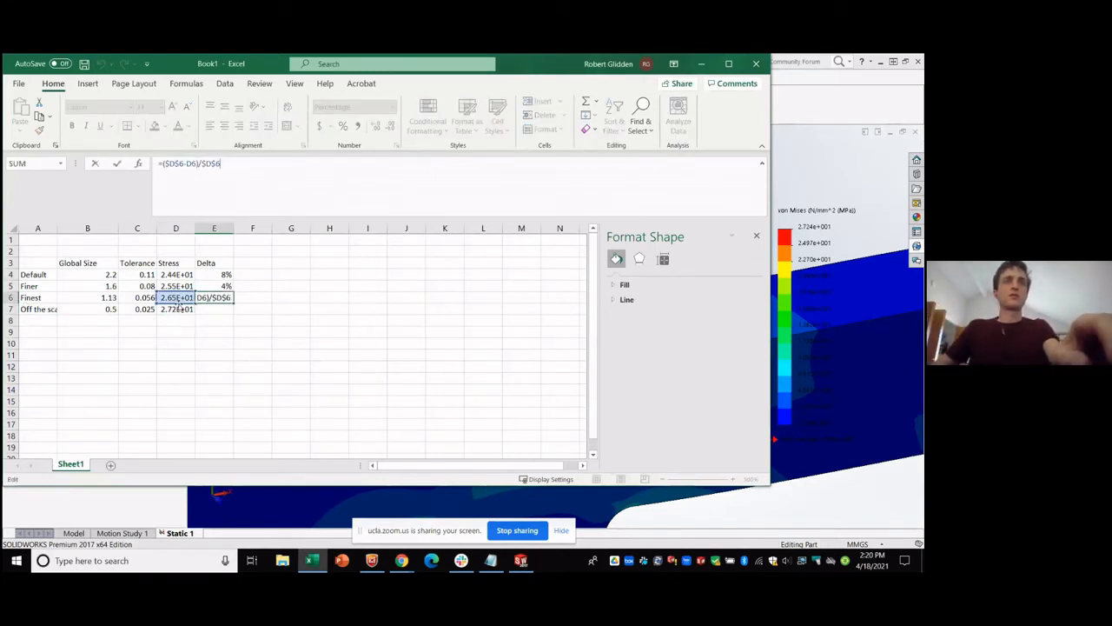
{"action": "left_click_drag", "start_coordinate": [180, 304], "coordinate": [188, 310]}
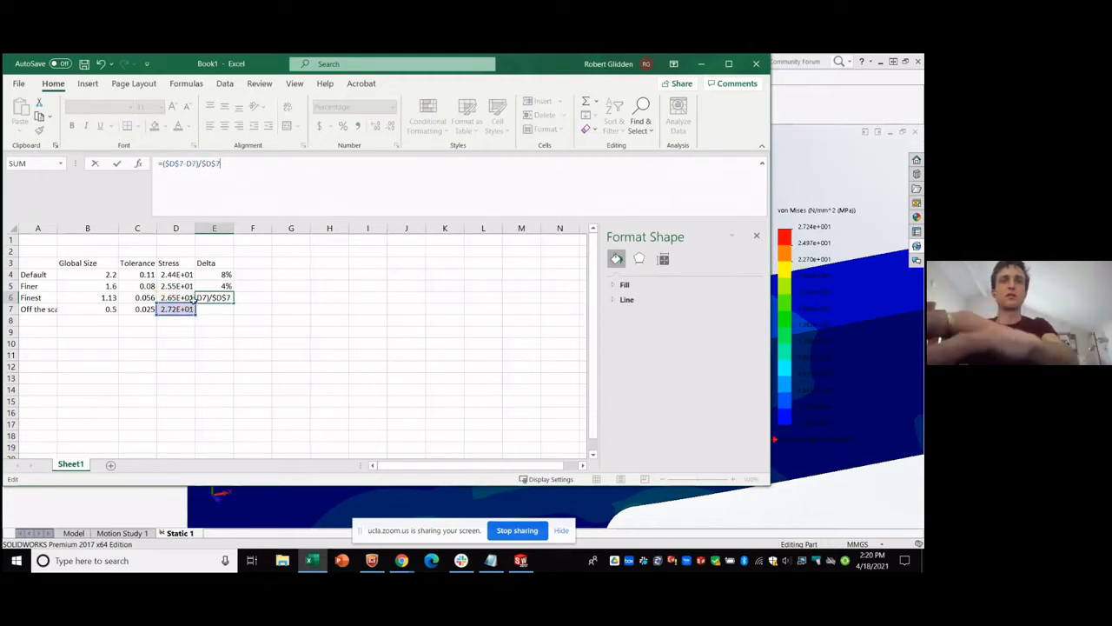
{"action": "key", "text": "ctrl+Return"}
{"action": "left_click_drag", "start_coordinate": [216, 302], "coordinate": [231, 272]}
{"action": "left_click", "coordinate": [306, 296]}
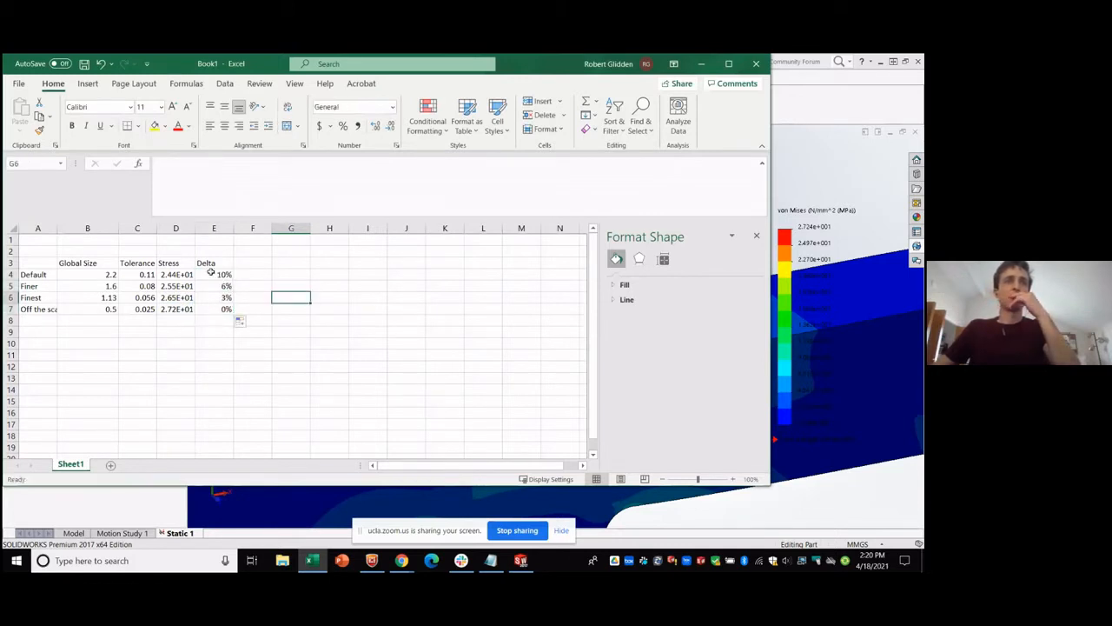
Highlight the Off the scale row, the three coarser mesh rows and the Default row to compare their Delta values.
{"action": "left_click", "coordinate": [225, 274]}
{"action": "left_click_drag", "start_coordinate": [30, 309], "coordinate": [198, 314]}
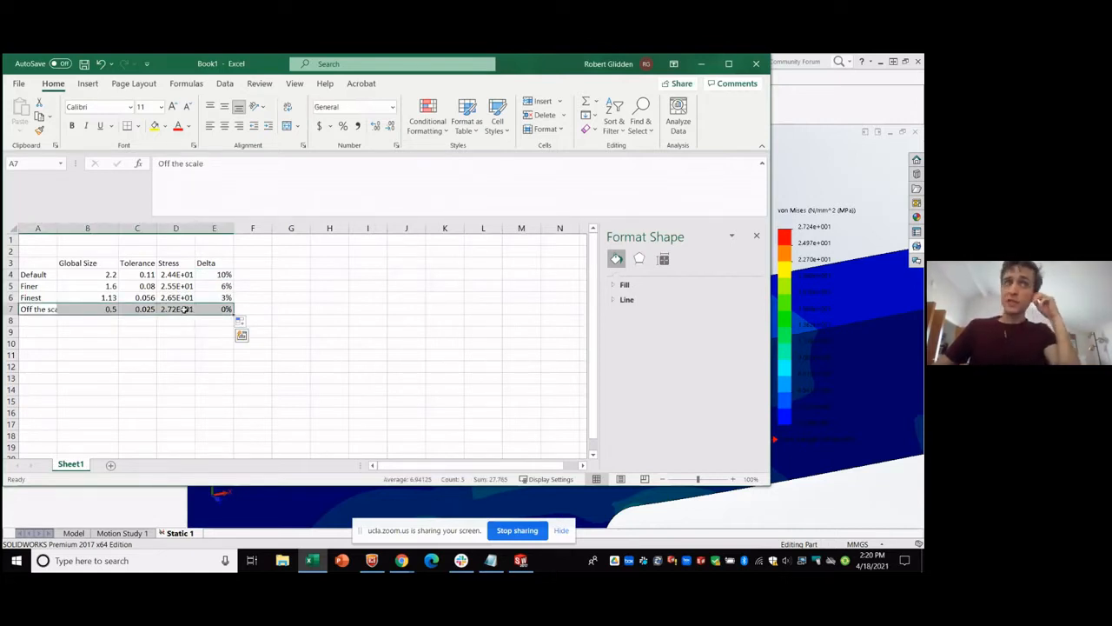
{"action": "left_click", "coordinate": [213, 275]}
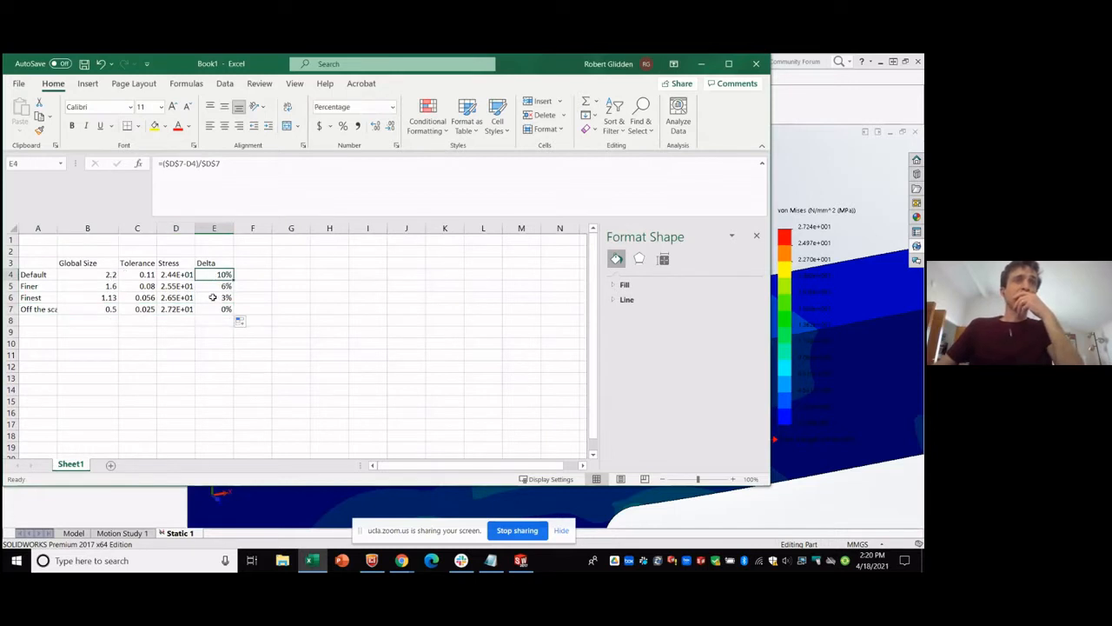
{"action": "left_click_drag", "start_coordinate": [212, 297], "coordinate": [52, 271]}
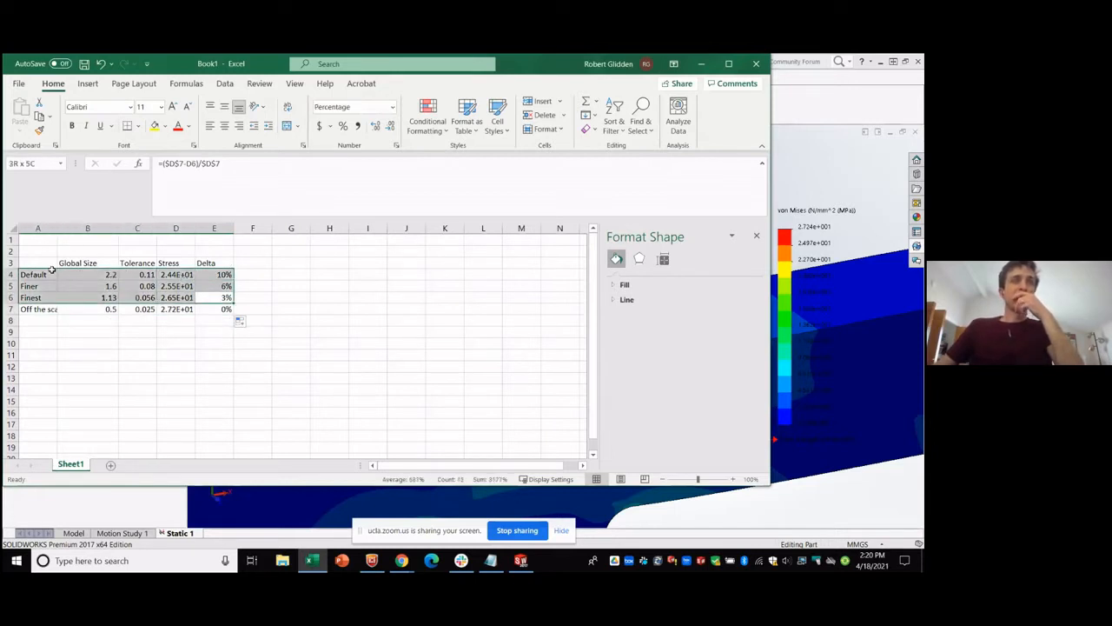
{"action": "left_click", "coordinate": [210, 275]}
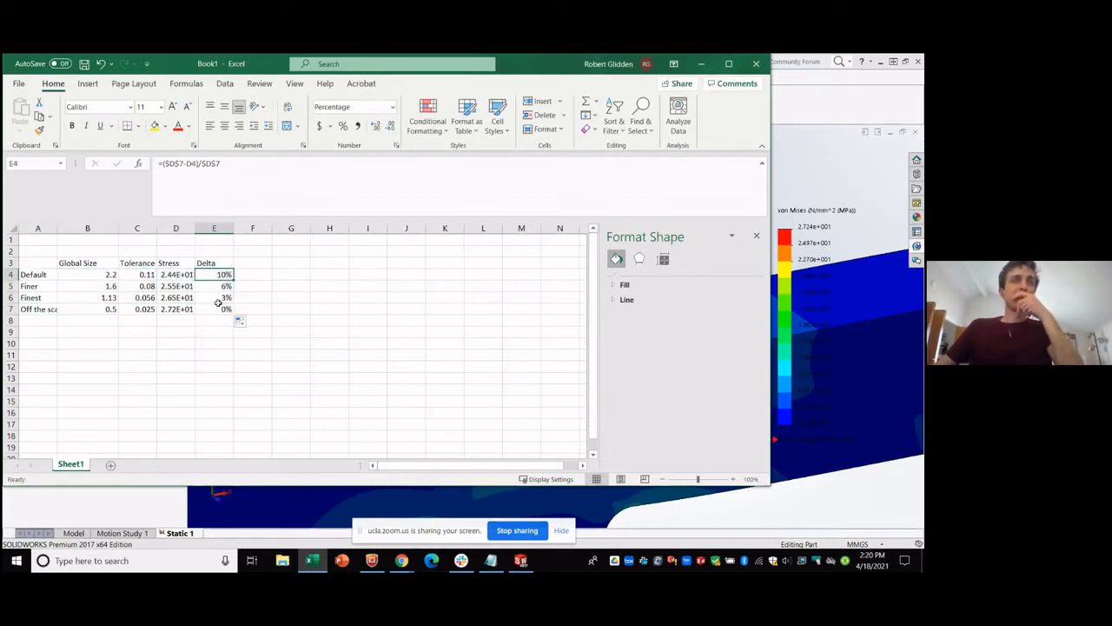
{"action": "left_click_drag", "start_coordinate": [208, 275], "coordinate": [40, 277]}
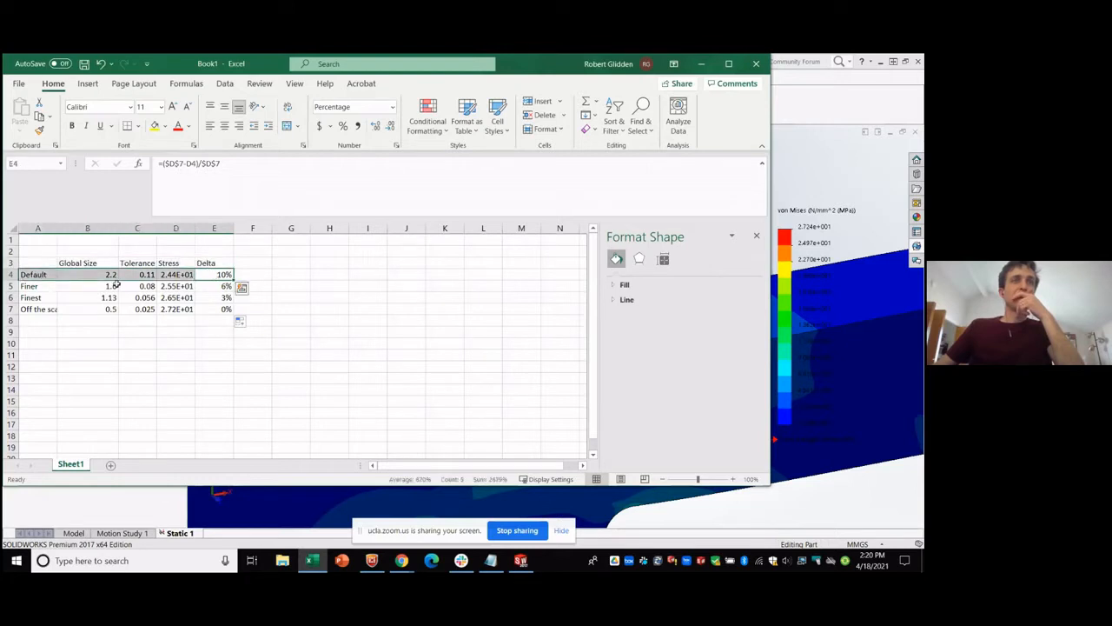
Highlight the Finest and Off the scale rows to compare their mesh sizes and Delta values.
{"action": "left_click", "coordinate": [210, 275]}
{"action": "left_click_drag", "start_coordinate": [210, 311], "coordinate": [208, 299]}
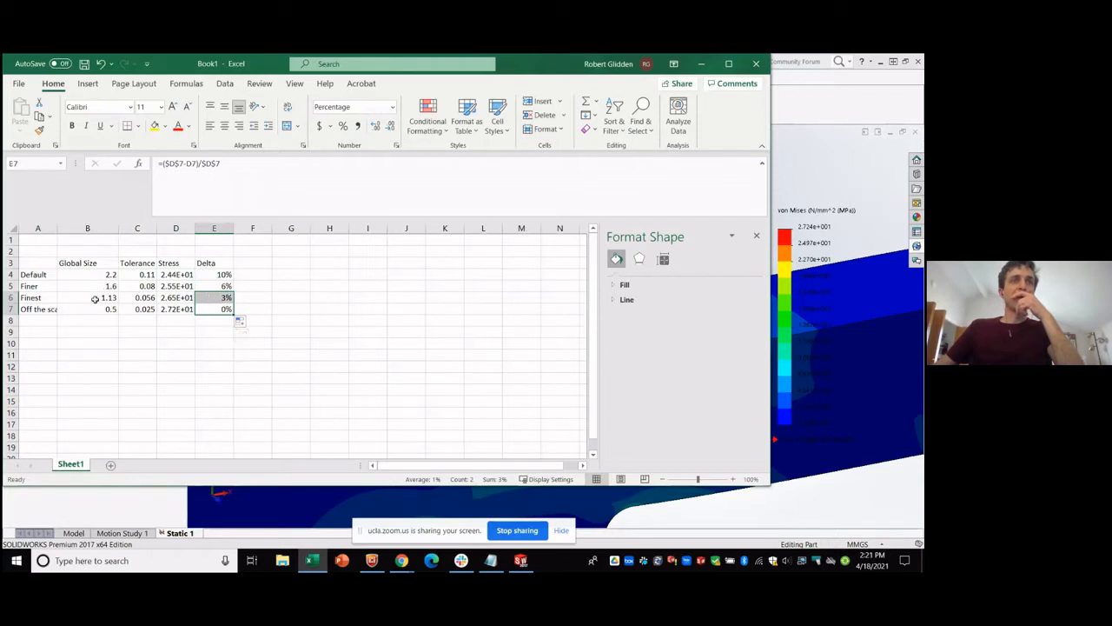
{"action": "left_click_drag", "start_coordinate": [96, 299], "coordinate": [229, 308]}
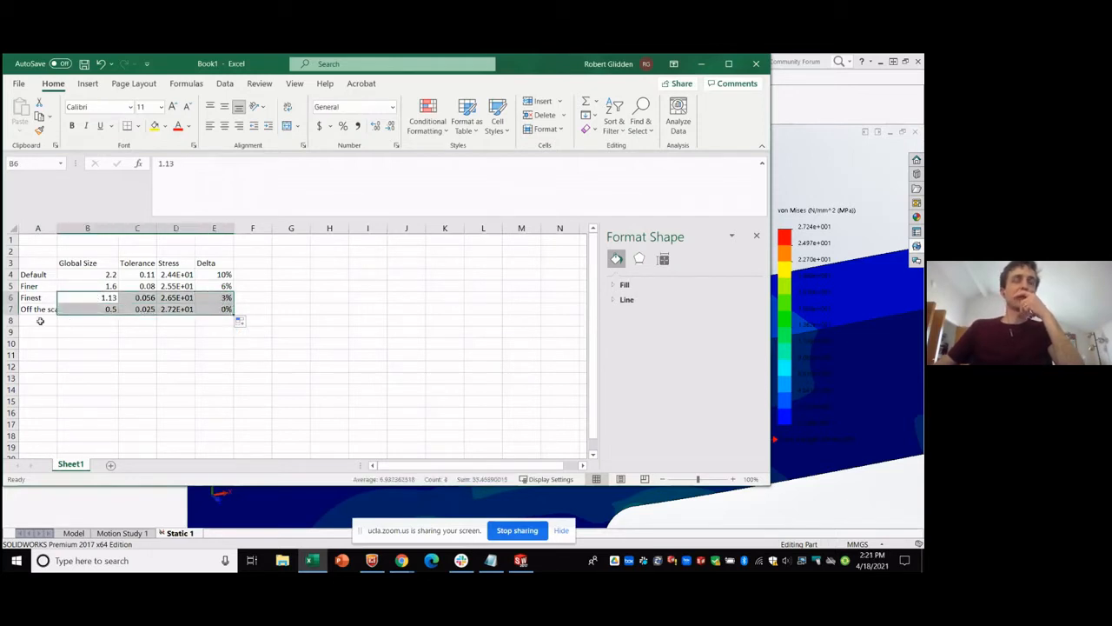
{"action": "left_click", "coordinate": [49, 300]}
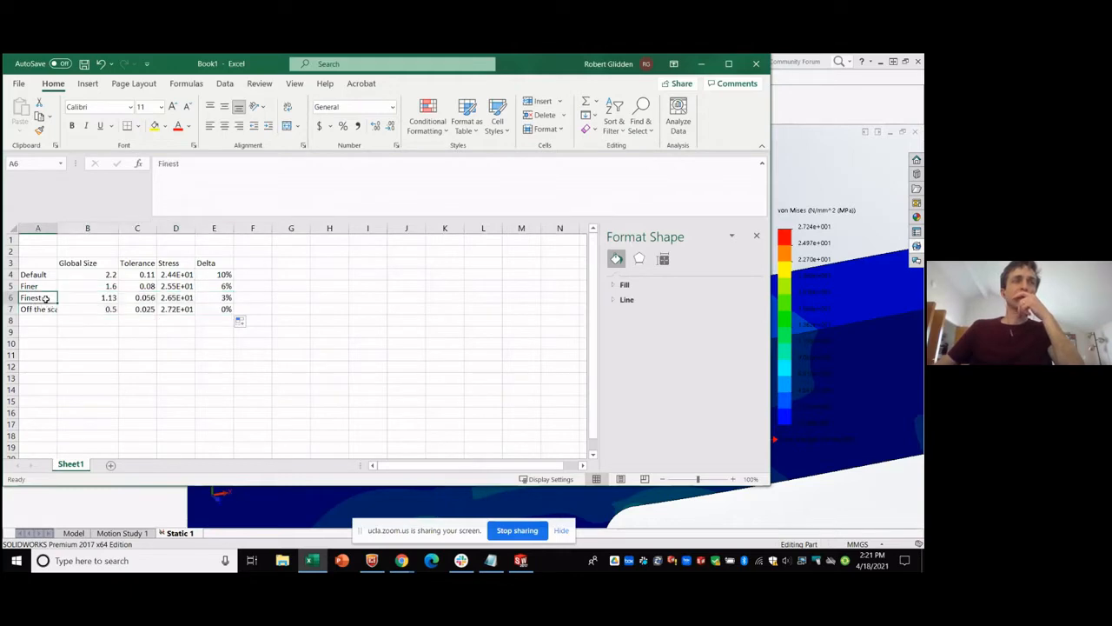
{"action": "left_click_drag", "start_coordinate": [215, 298], "coordinate": [66, 311]}
Add the note "Long solve time" beside the Off the scale row in F7.
{"action": "left_click", "coordinate": [256, 307]}
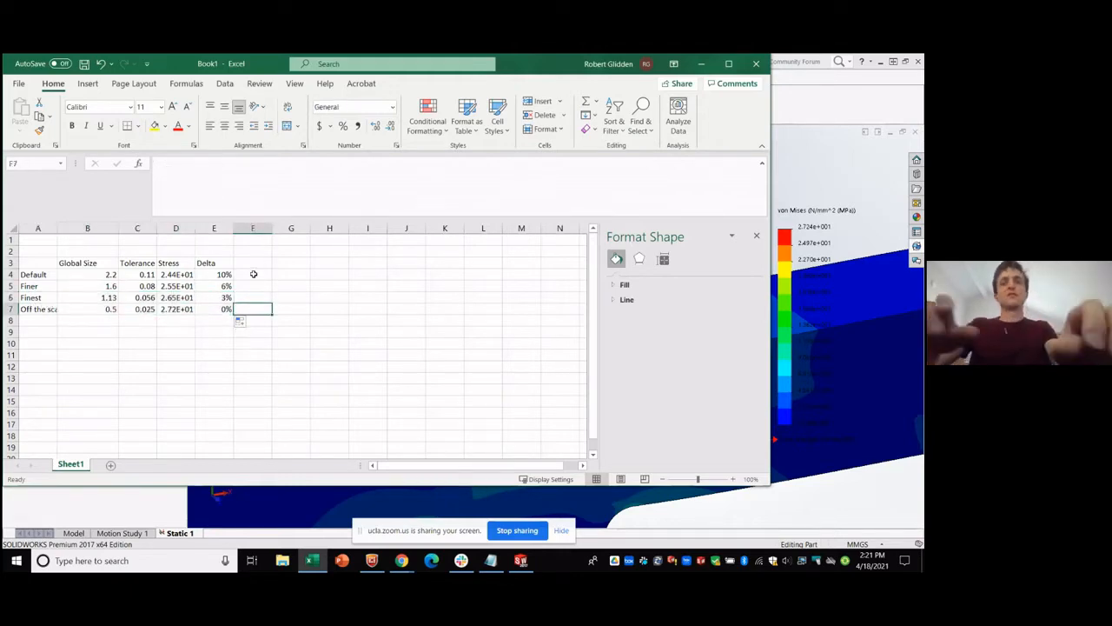
{"action": "type", "text": "Longso"}
{"action": "key", "text": "BackSpace"}
{"action": "key", "text": "BackSpace"}
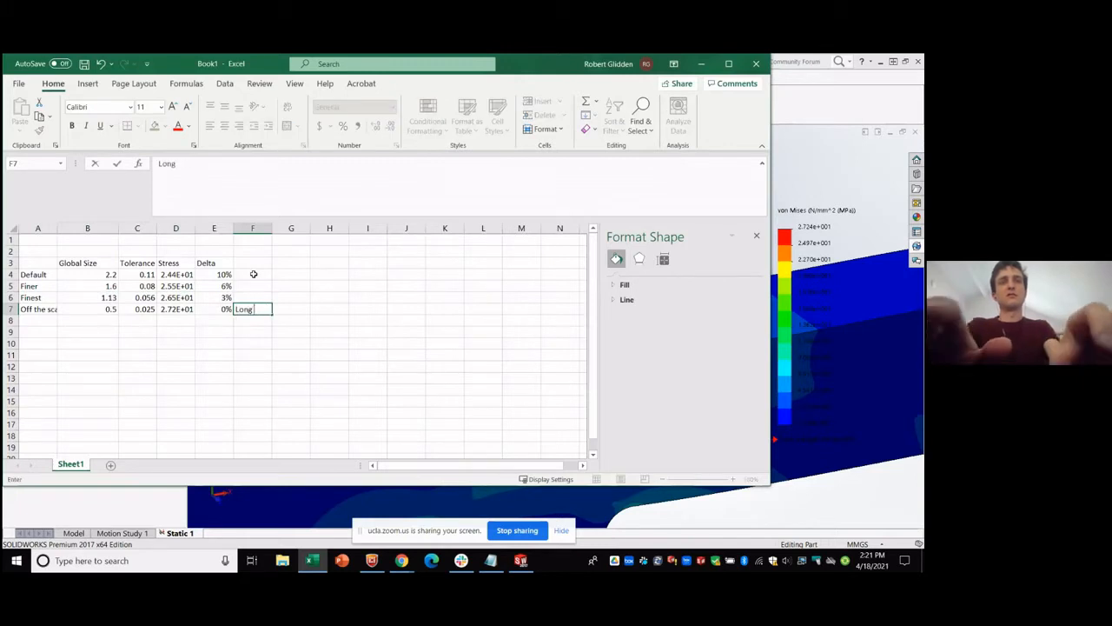
{"action": "type", "text": "solve time"}
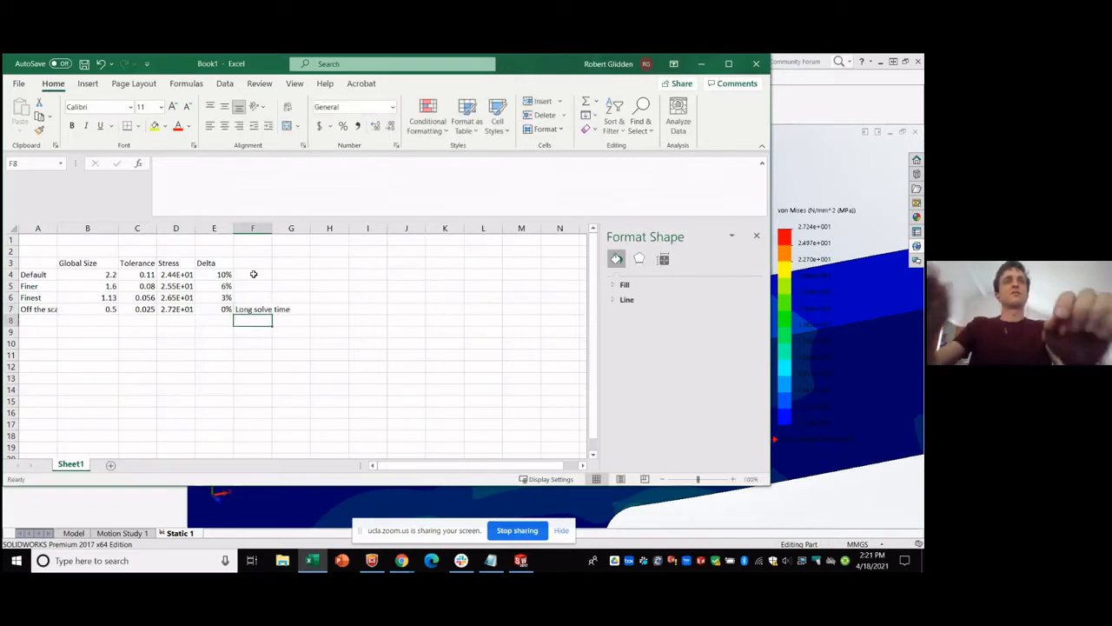
Compare the Default mesh's Delta with the Finest and Off the scale rows, and review the solve time note.
{"action": "left_click", "coordinate": [208, 274]}
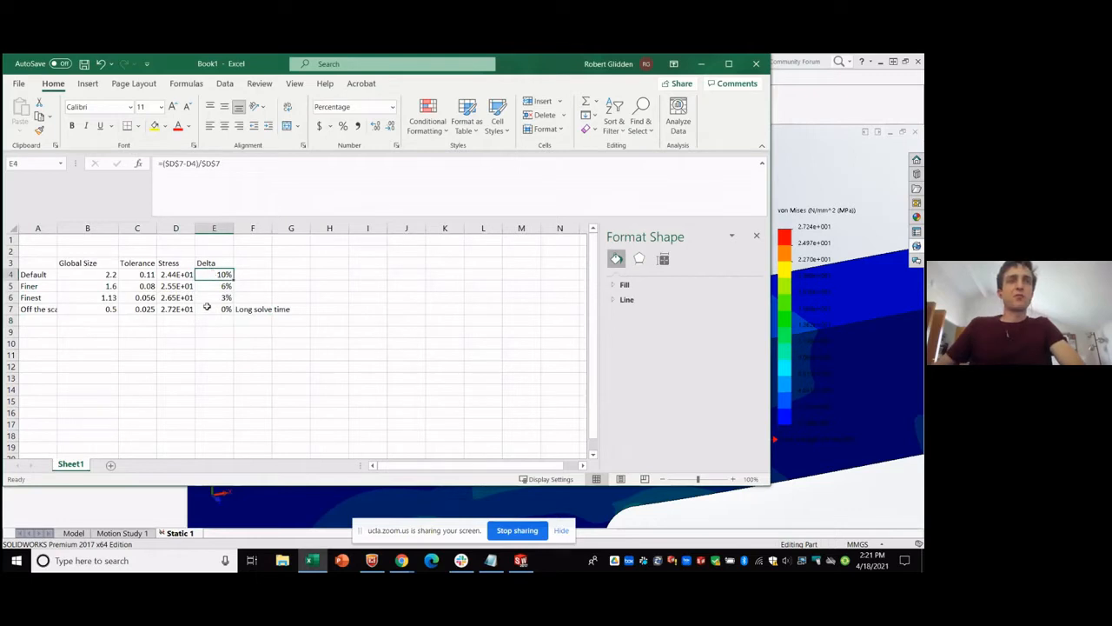
{"action": "left_click_drag", "start_coordinate": [52, 299], "coordinate": [222, 299]}
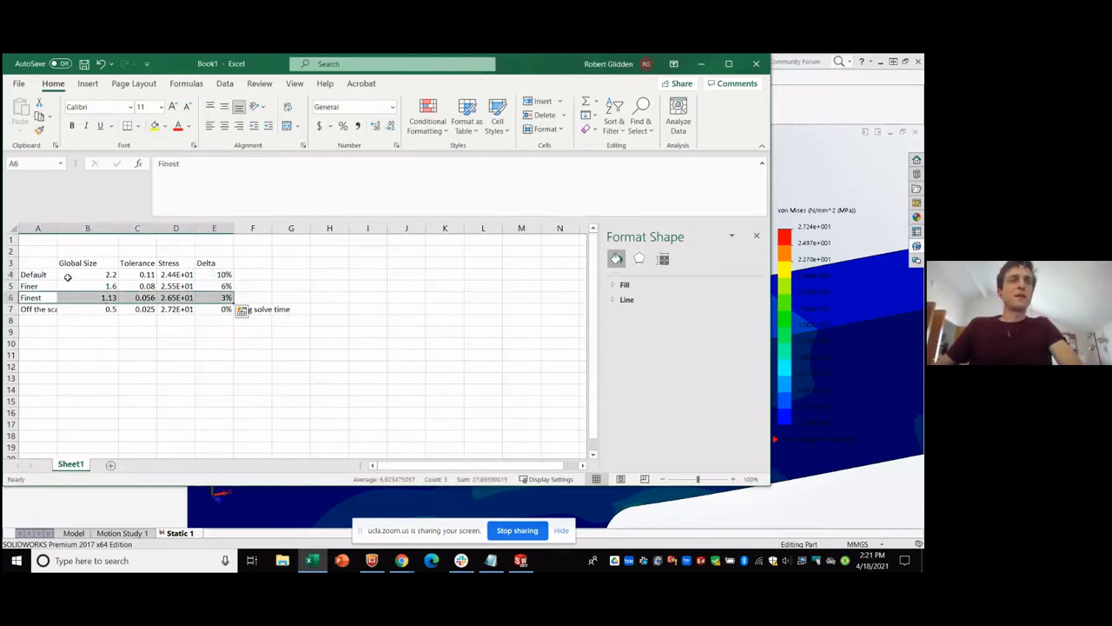
{"action": "mouse_move", "coordinate": [221, 313]}
{"action": "left_mouse_down"}
{"action": "mouse_move", "coordinate": [23, 299]}
{"action": "mouse_move", "coordinate": [207, 310]}
{"action": "mouse_move", "coordinate": [212, 297]}
{"action": "left_mouse_up"}
{"action": "left_click", "coordinate": [215, 331]}
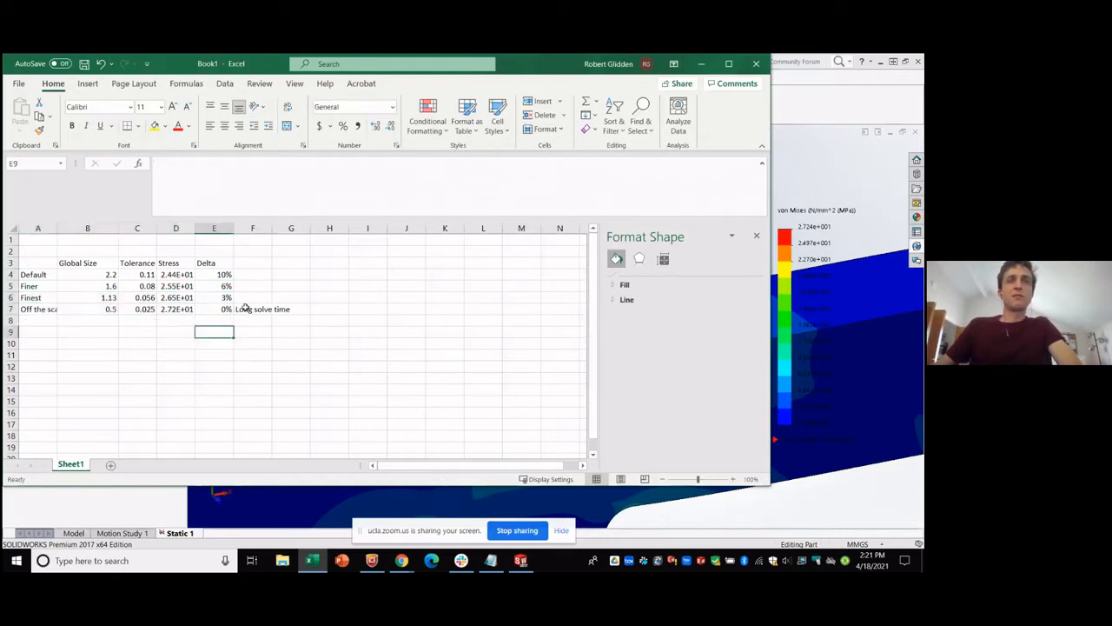
{"action": "left_click", "coordinate": [247, 307]}
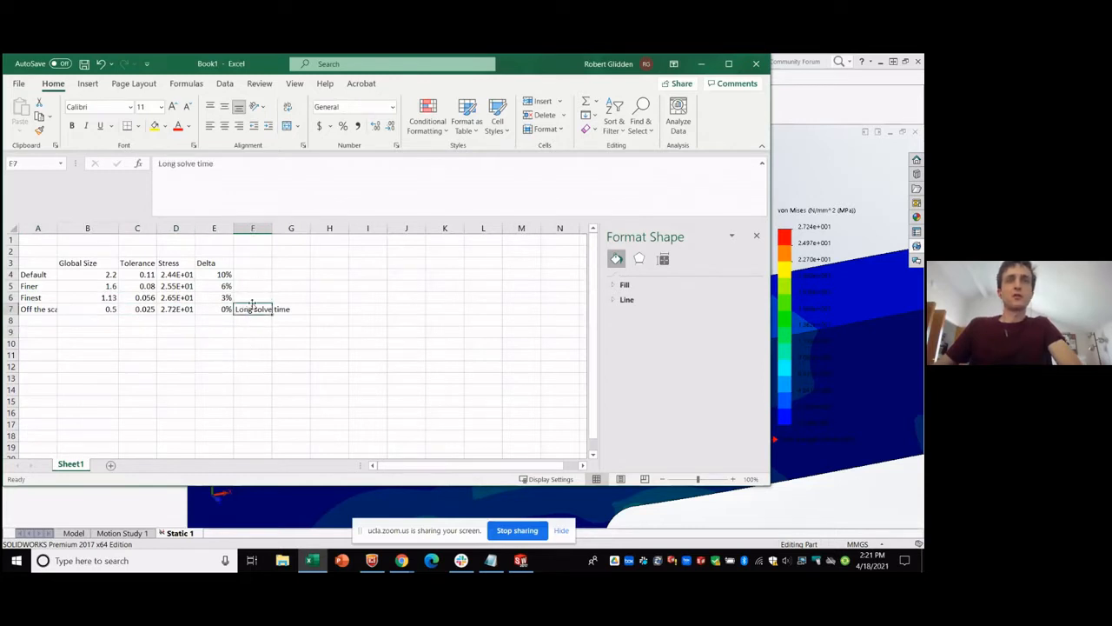
{"action": "left_click", "coordinate": [257, 262]}
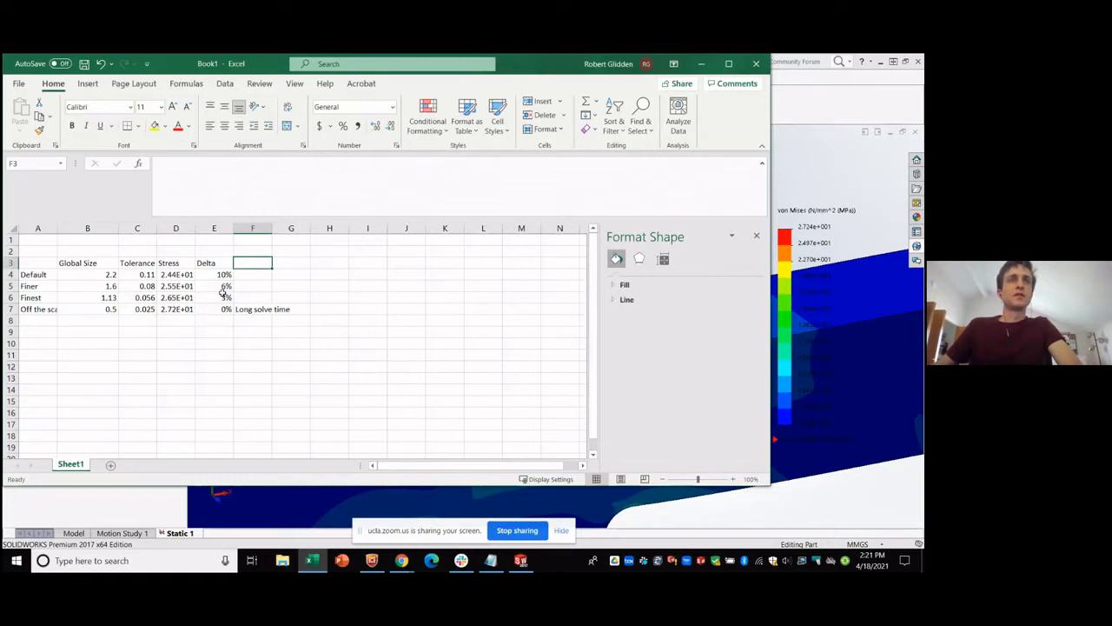
{"action": "left_click_drag", "start_coordinate": [222, 292], "coordinate": [44, 311]}
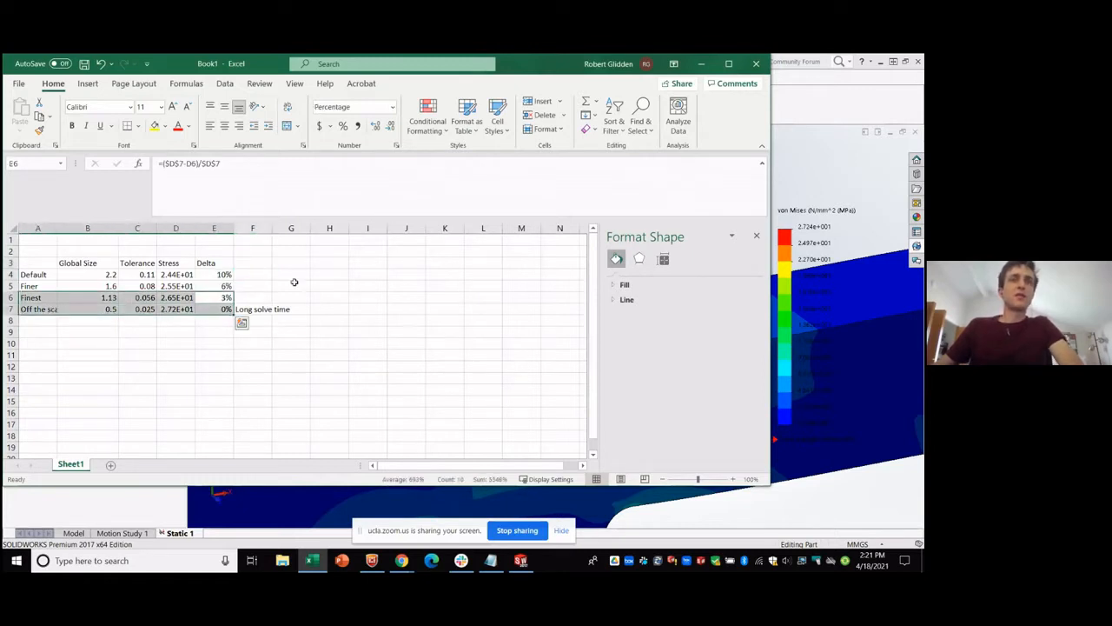
Switch to SOLIDWORKS and show the study's mesh around the bracket's fillets.
{"action": "left_click", "coordinate": [811, 97]}
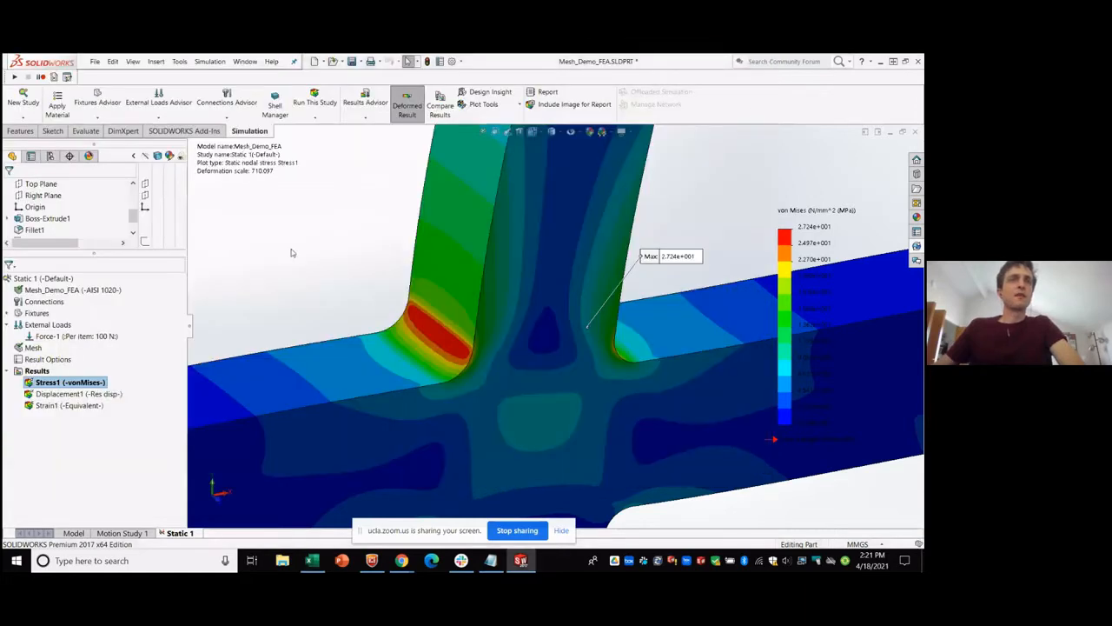
{"action": "right_click", "coordinate": [33, 349]}
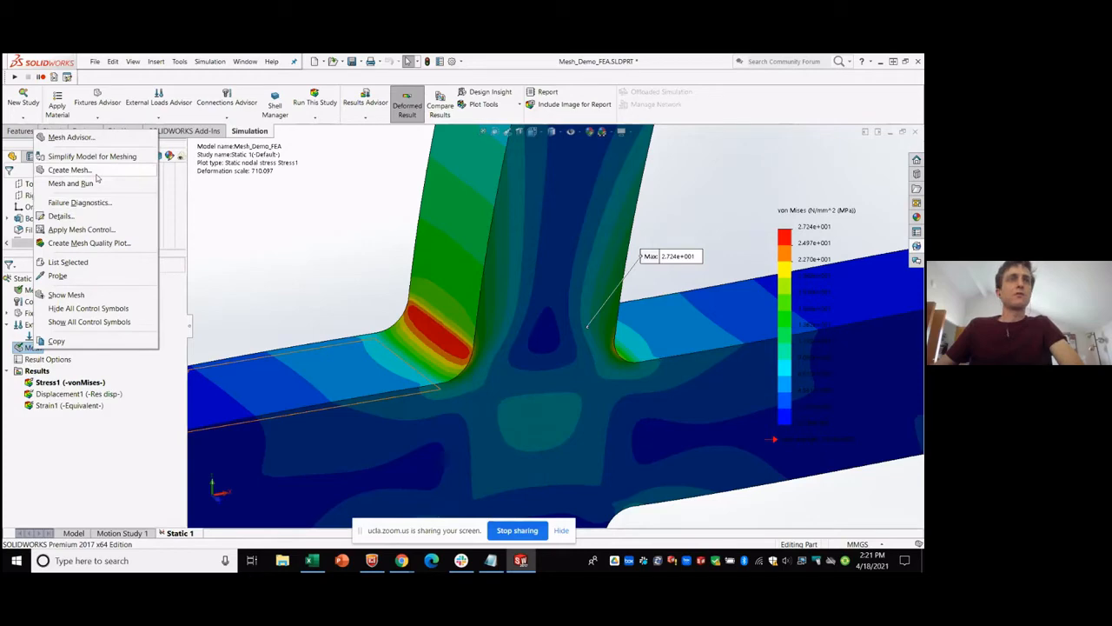
{"action": "left_click", "coordinate": [383, 297]}
{"action": "scroll", "coordinate": [443, 365], "scroll_direction": "down", "scroll_amount": 4}
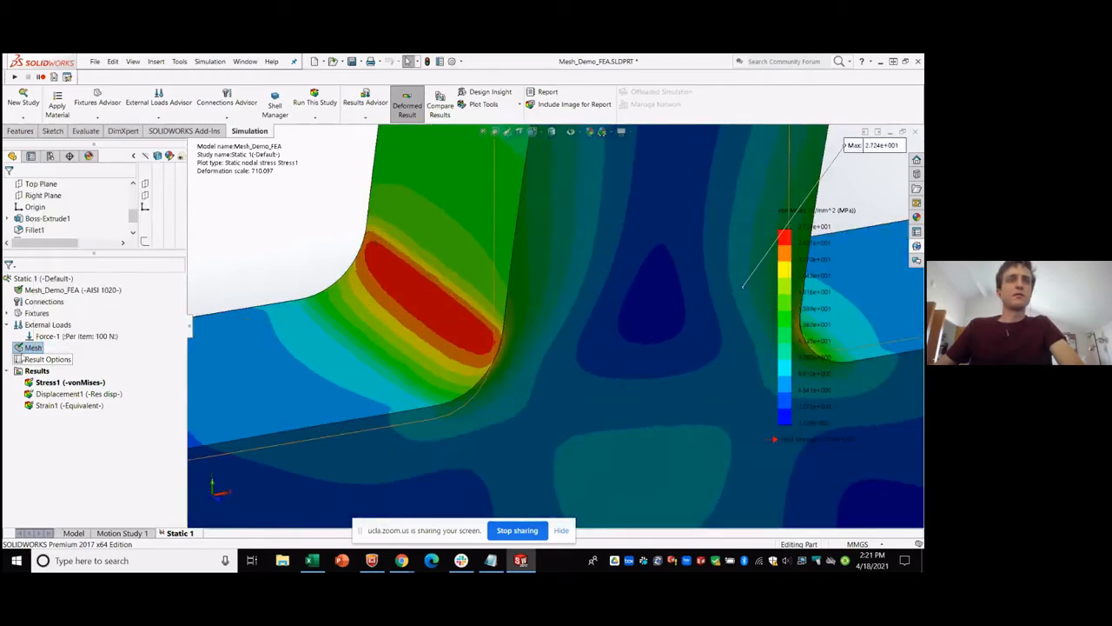
{"action": "right_click", "coordinate": [33, 349]}
{"action": "left_click", "coordinate": [68, 293]}
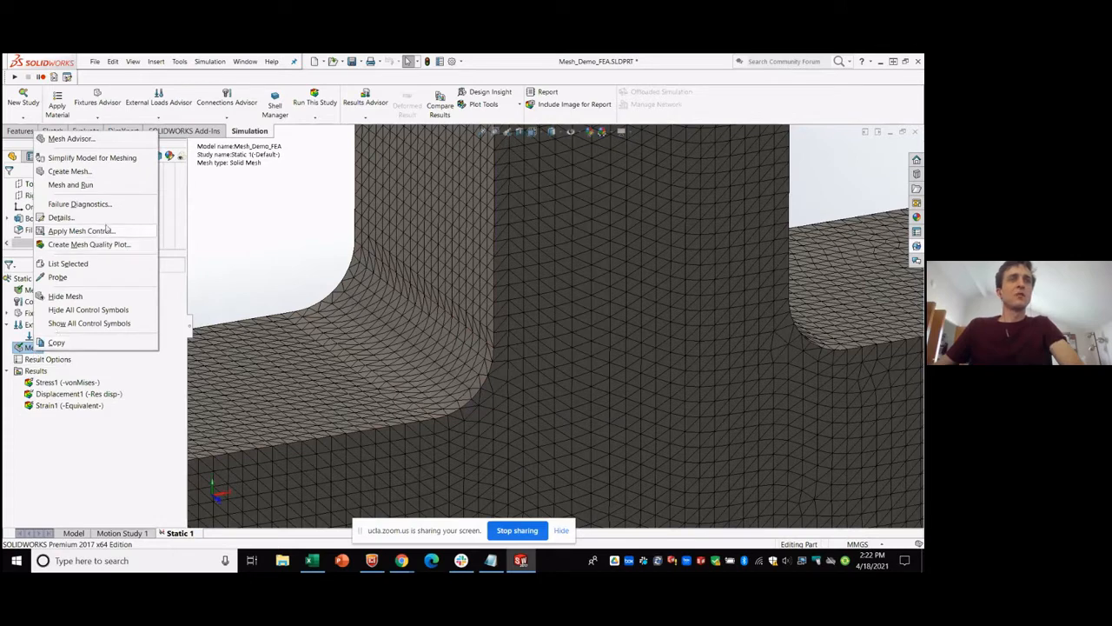
Examine the mesh elements on the fillet beside the upright and across the whole bracket.
{"action": "left_click", "coordinate": [260, 243]}
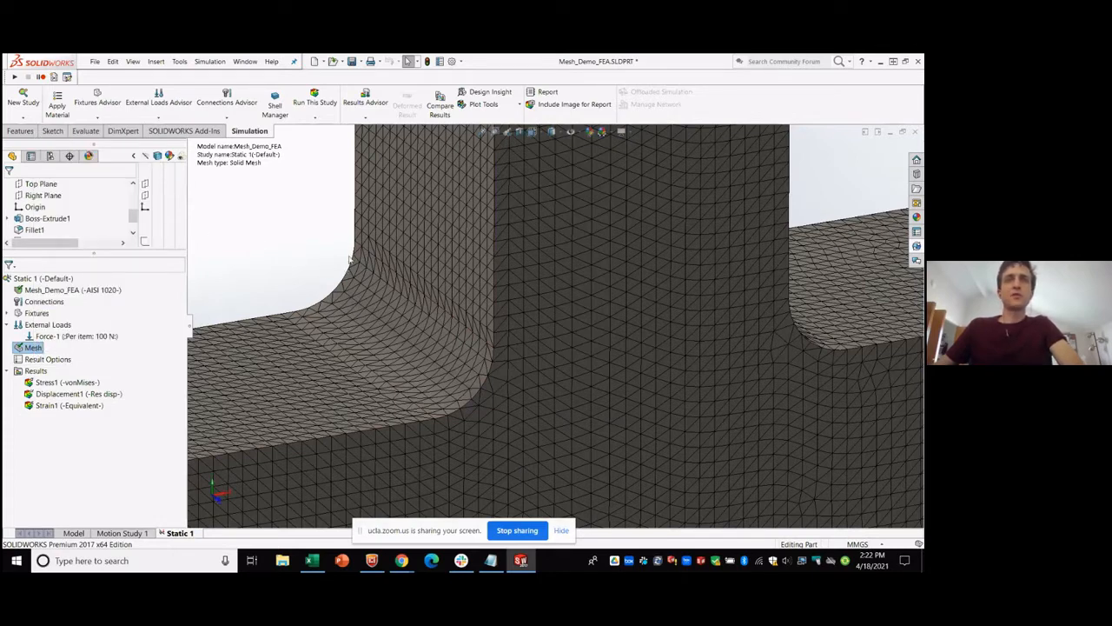
{"action": "left_click", "coordinate": [367, 311]}
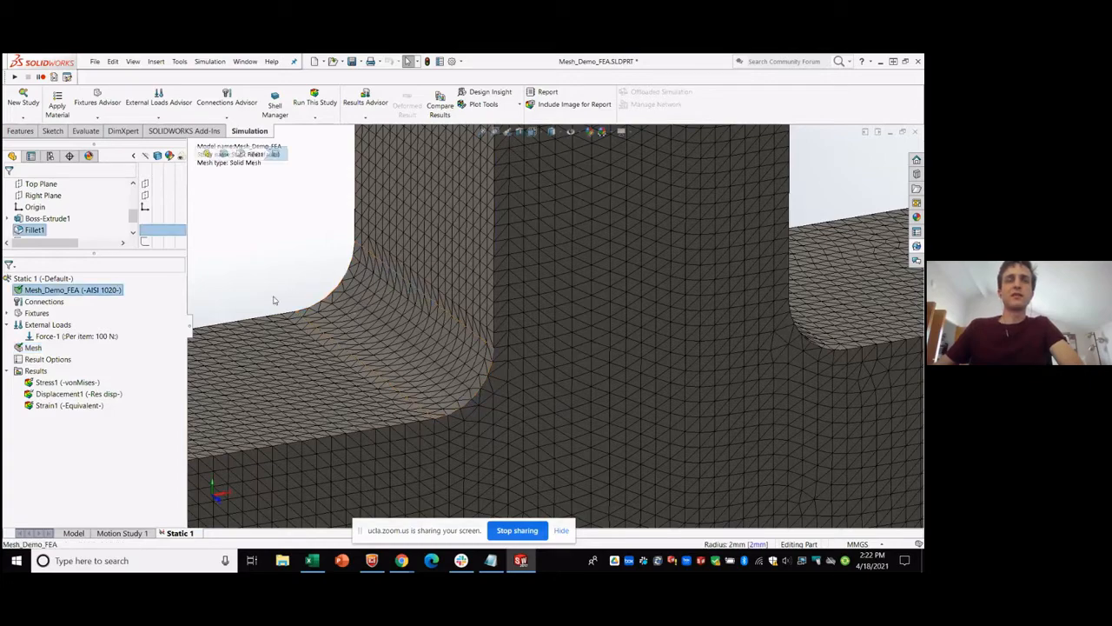
{"action": "left_click", "coordinate": [288, 273]}
{"action": "scroll", "coordinate": [401, 281], "scroll_direction": "up", "scroll_amount": 9}
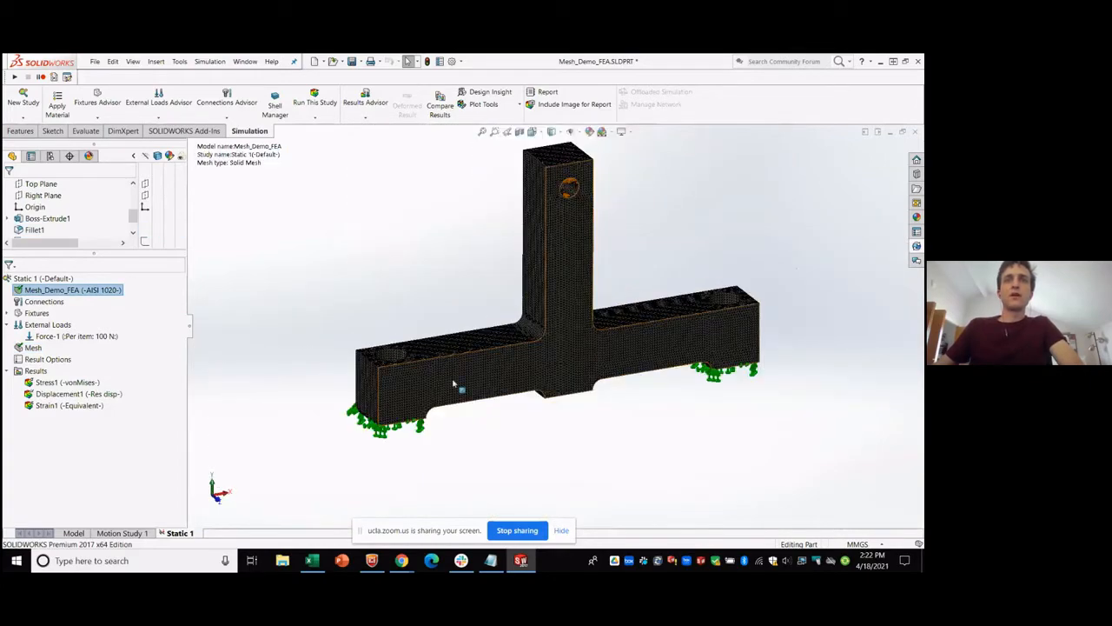
{"action": "scroll", "coordinate": [673, 380], "scroll_direction": "down", "scroll_amount": 3}
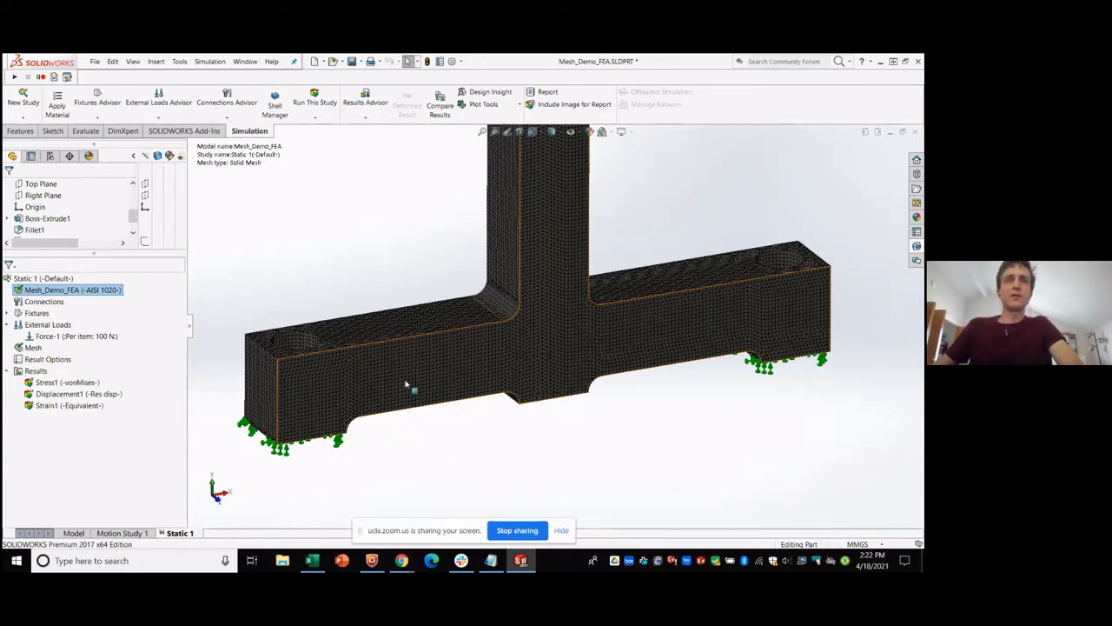
Start remeshing the bracket with a curvature-based mesh and set the minimum number of elements in a circle to 16.
{"action": "right_click", "coordinate": [31, 348]}
{"action": "left_click", "coordinate": [70, 166]}
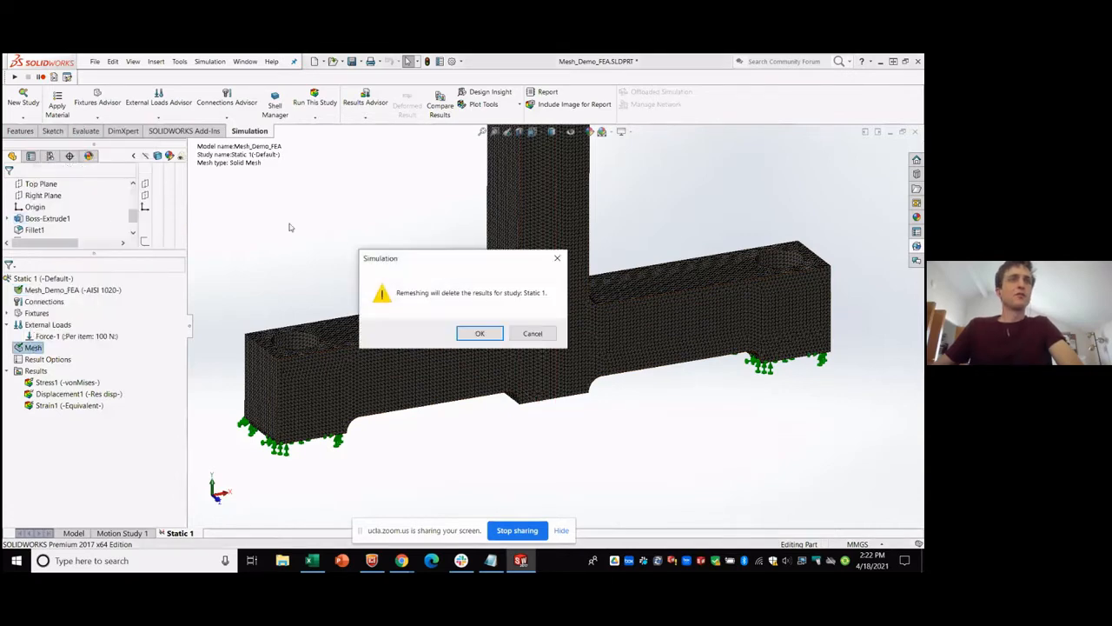
{"action": "left_click", "coordinate": [480, 334]}
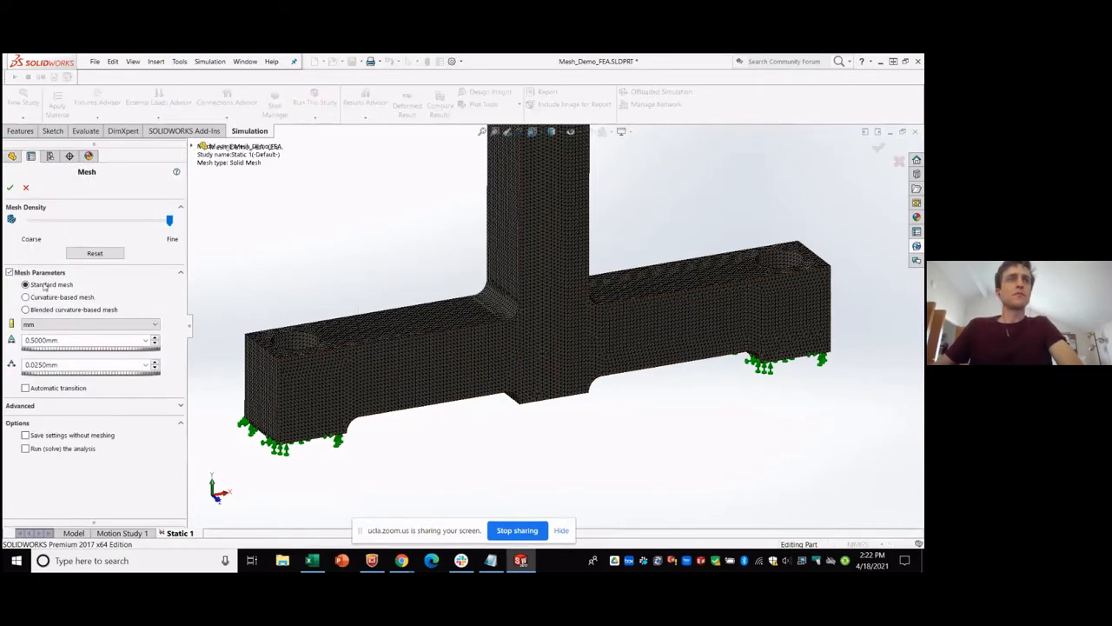
{"action": "left_click", "coordinate": [25, 298]}
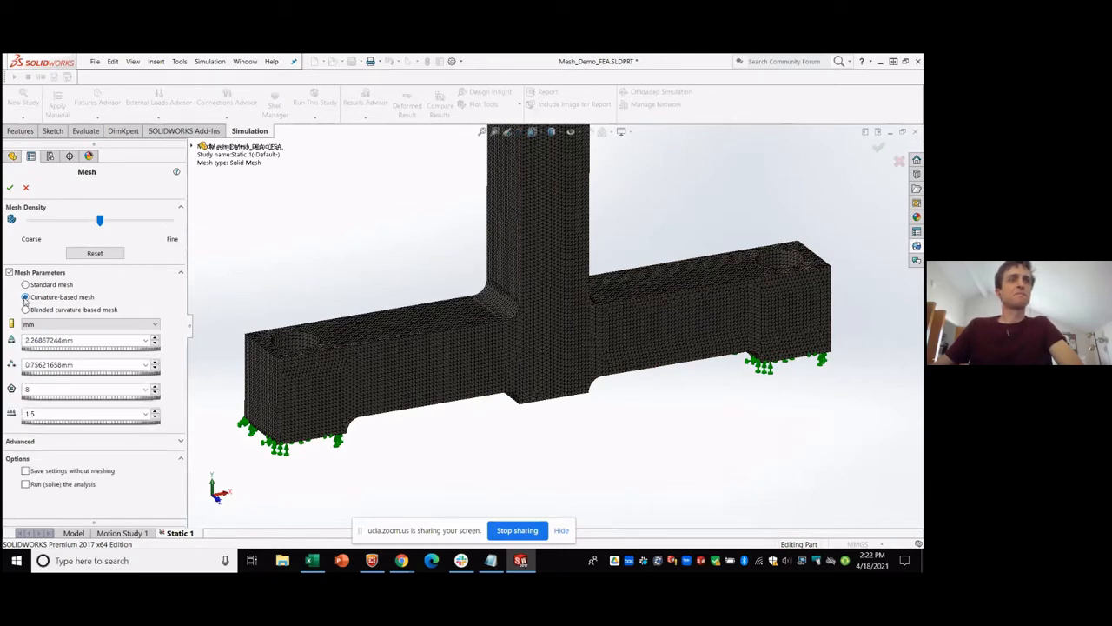
{"action": "double_click", "coordinate": [40, 391]}
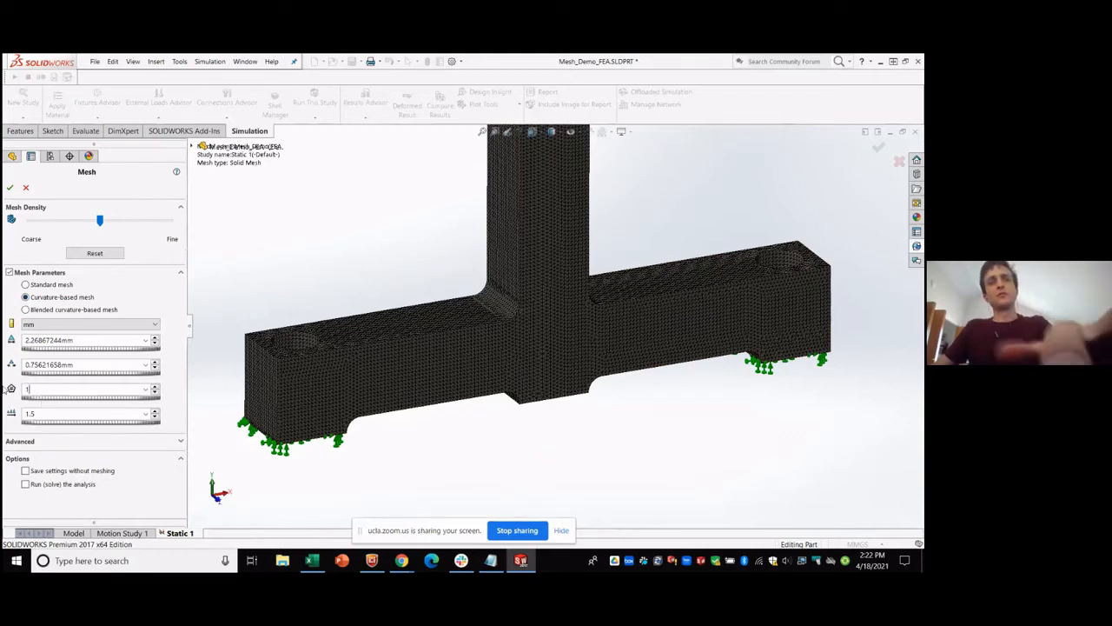
{"action": "type", "text": "16"}
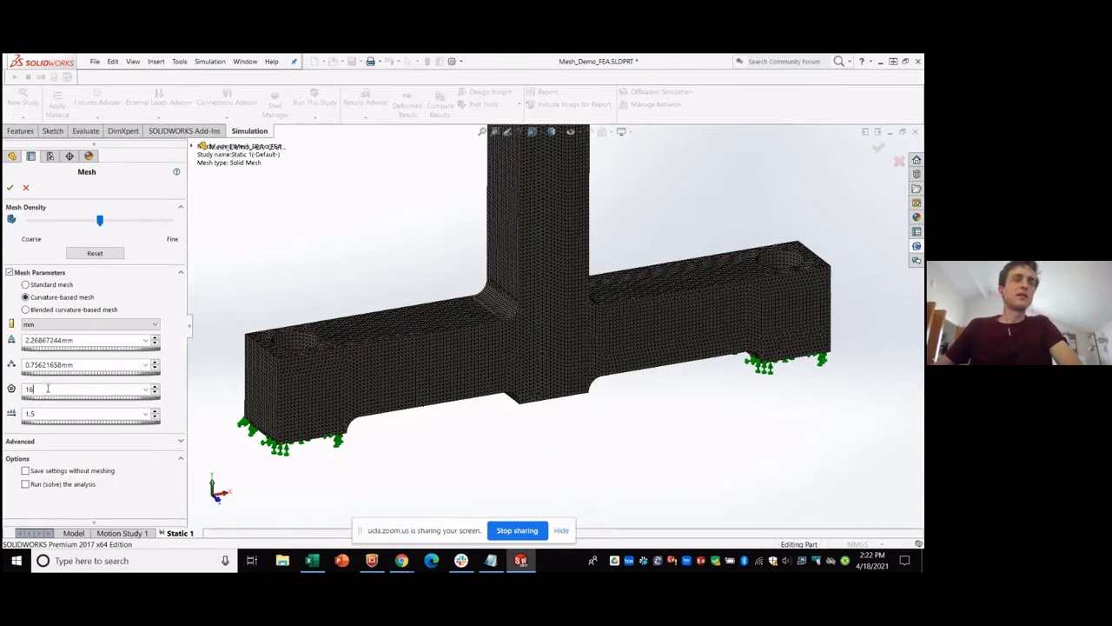
{"action": "left_click", "coordinate": [94, 340]}
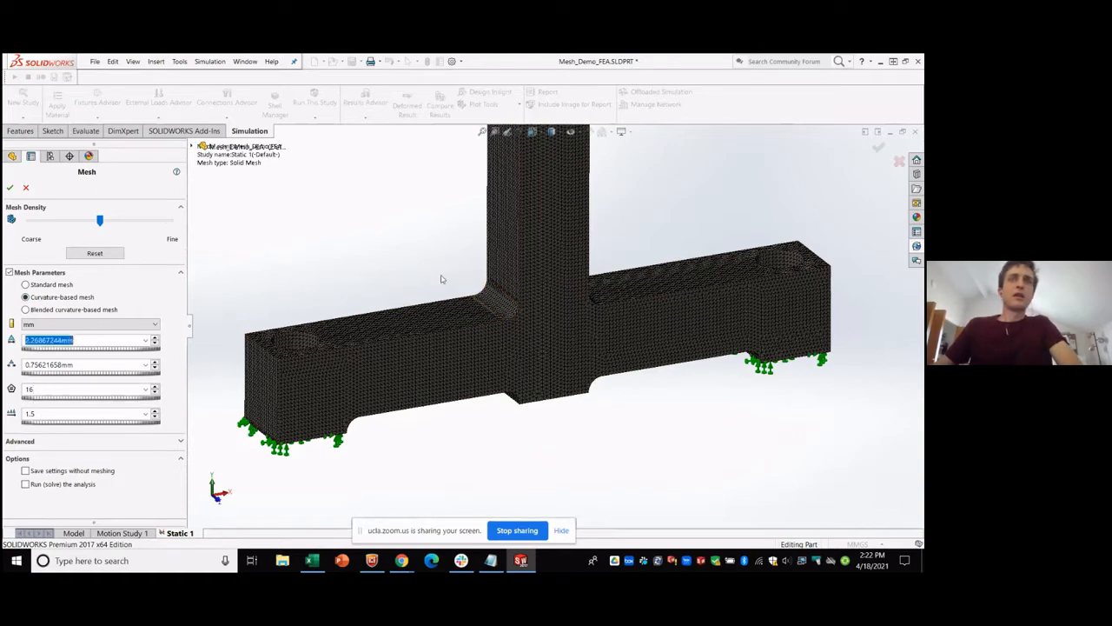
{"action": "scroll", "coordinate": [440, 279], "scroll_direction": "down", "scroll_amount": 5}
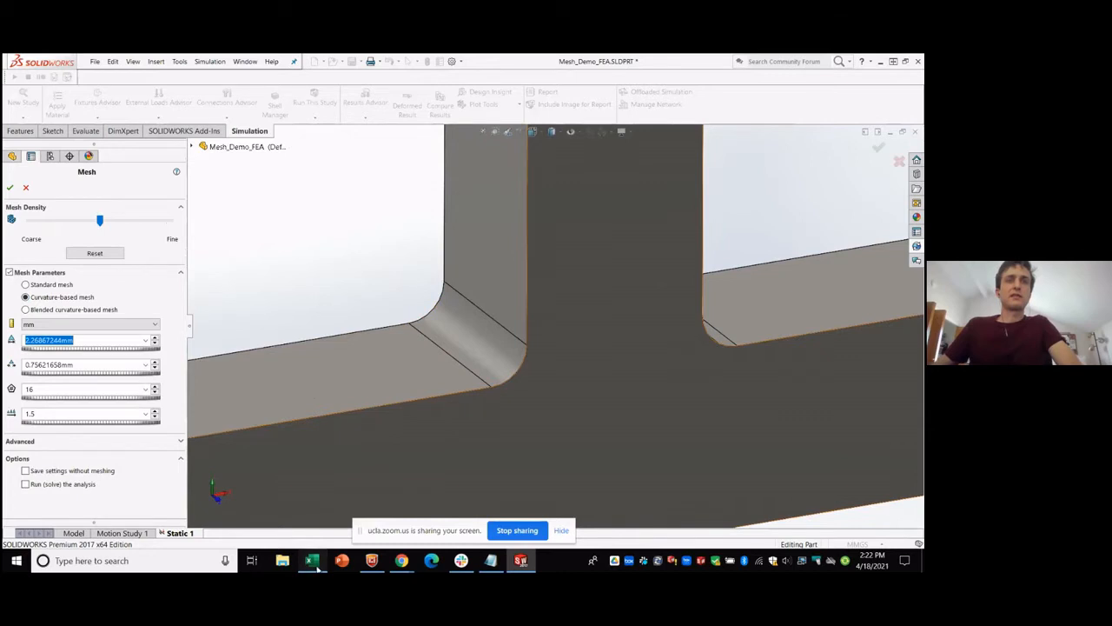
Switch to Excel and enter the fillet radius in row 12 as Radius, 2, mm across G12:I12.
{"action": "left_click", "coordinate": [312, 561]}
{"action": "type", "text": "R"}
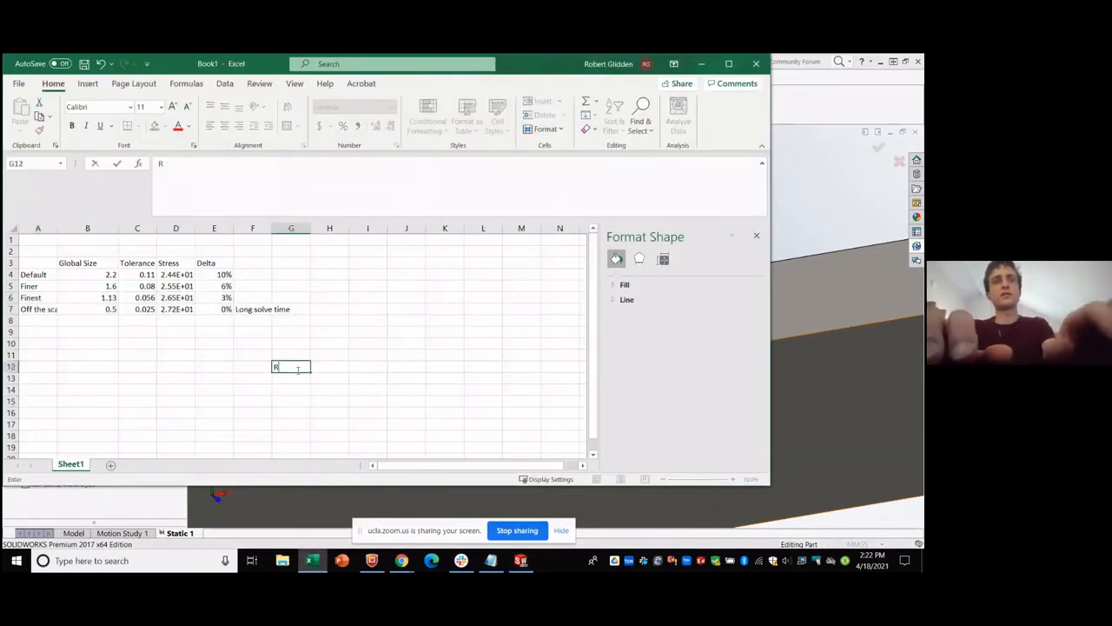
{"action": "type", "text": "adius"}
{"action": "key", "text": "Tab"}
{"action": "type", "text": "2"}
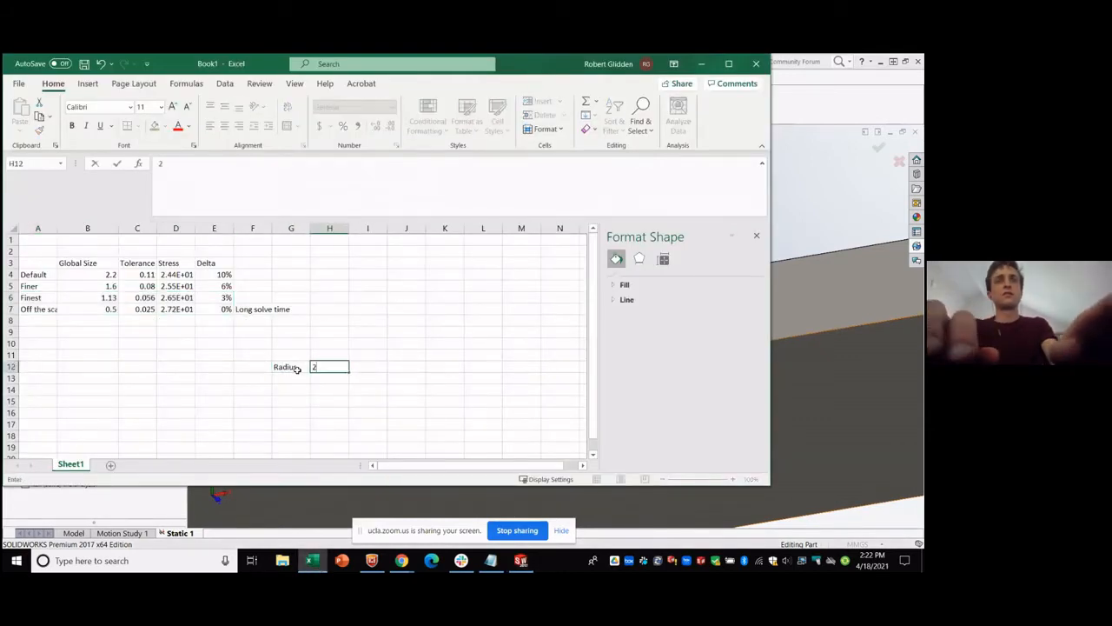
{"action": "key", "text": "Tab"}
{"action": "type", "text": "mm"}
{"action": "key", "text": "Return"}
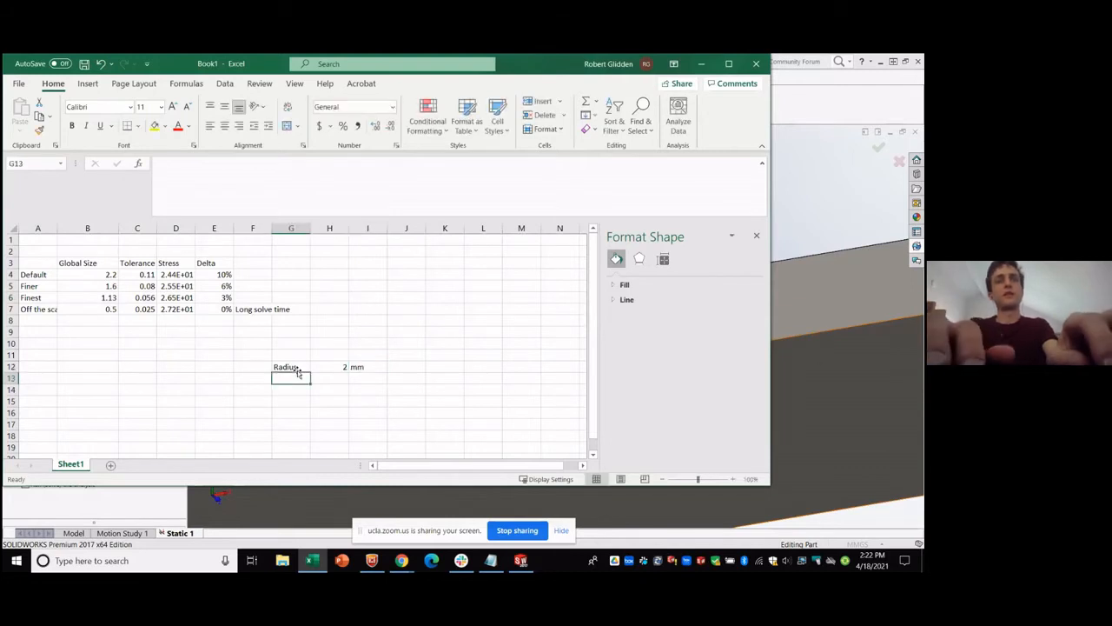
Add an arc length row with the label arc length in G13 and the formula =H12*2*pi()/4 in H13.
{"action": "type", "text": "ar"}
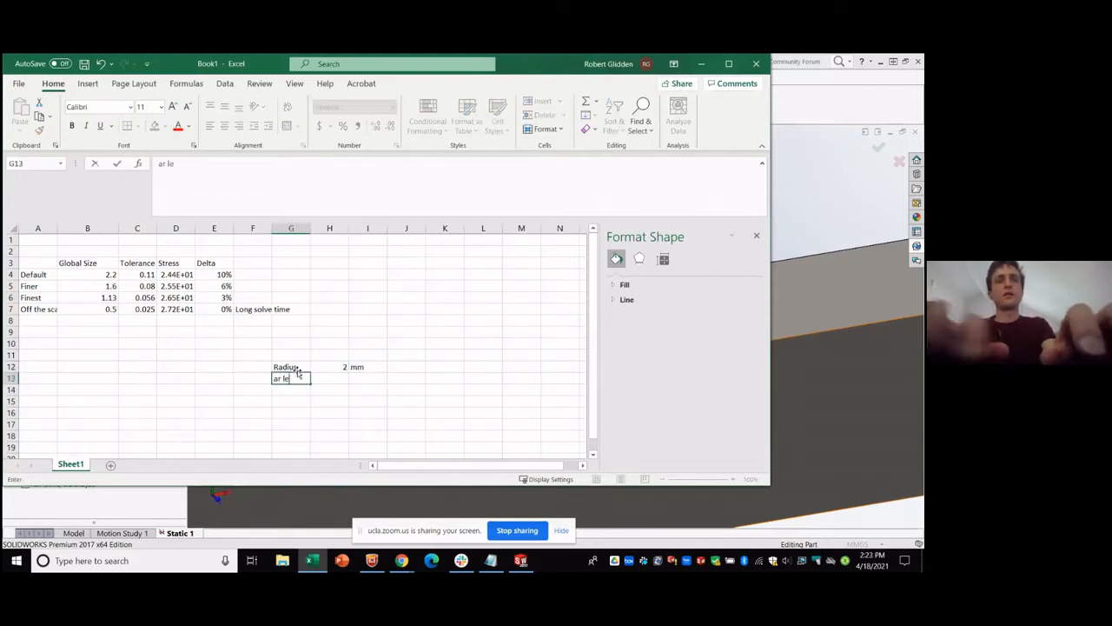
{"action": "type", "text": "c length"}
{"action": "key", "text": "Tab"}
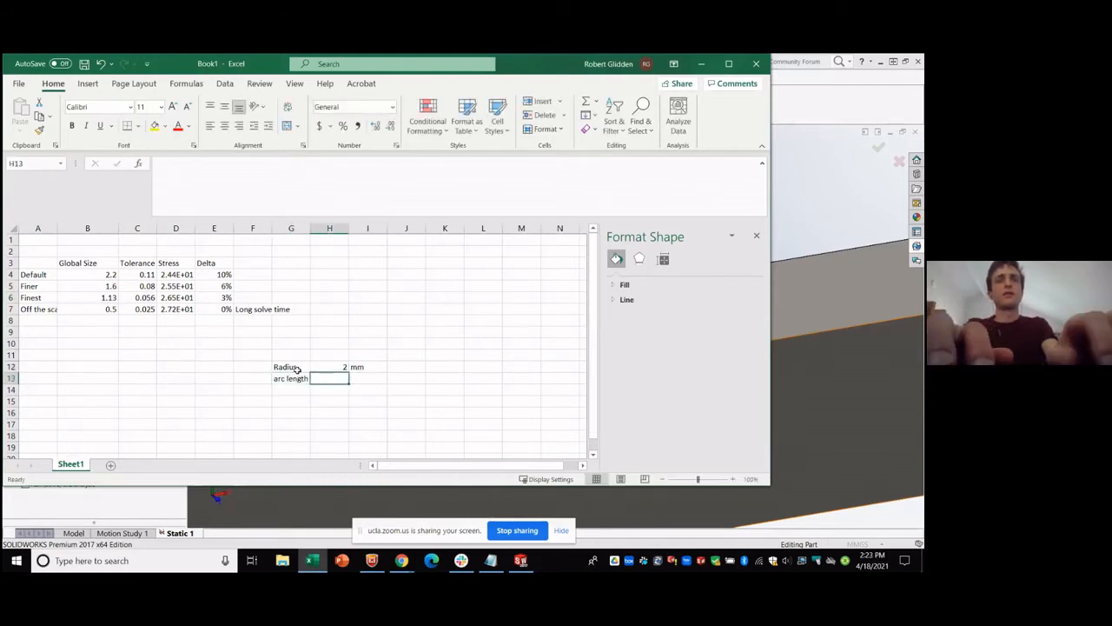
{"action": "type", "text": "=2&"}
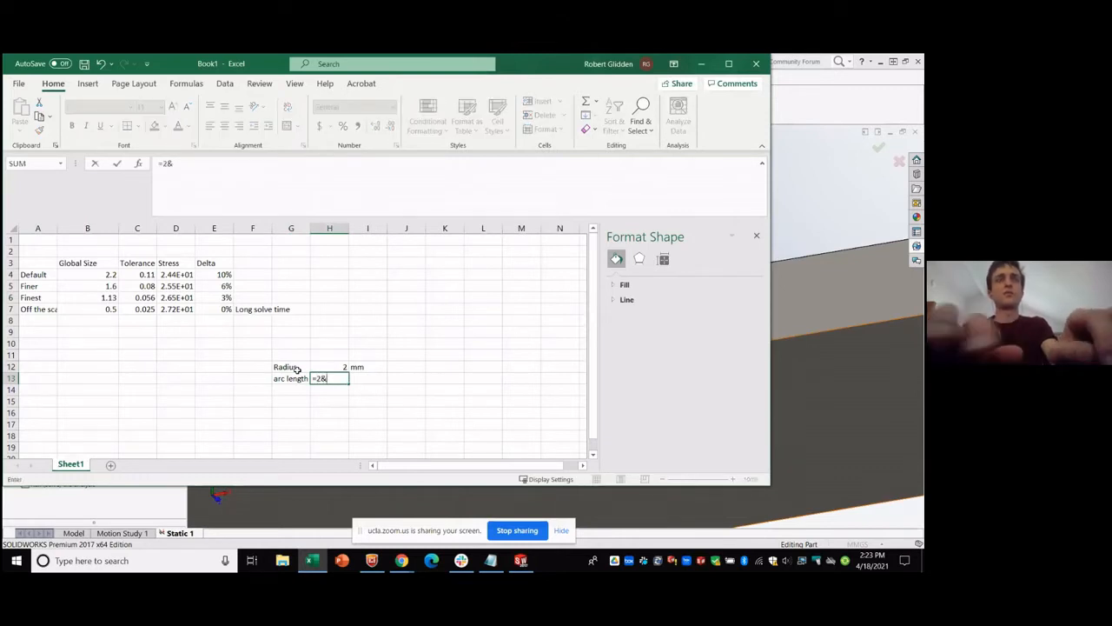
{"action": "key", "text": "BackSpace"}
{"action": "key", "text": "BackSpace"}
{"action": "key", "text": "Up"}
{"action": "type", "text": "&"}
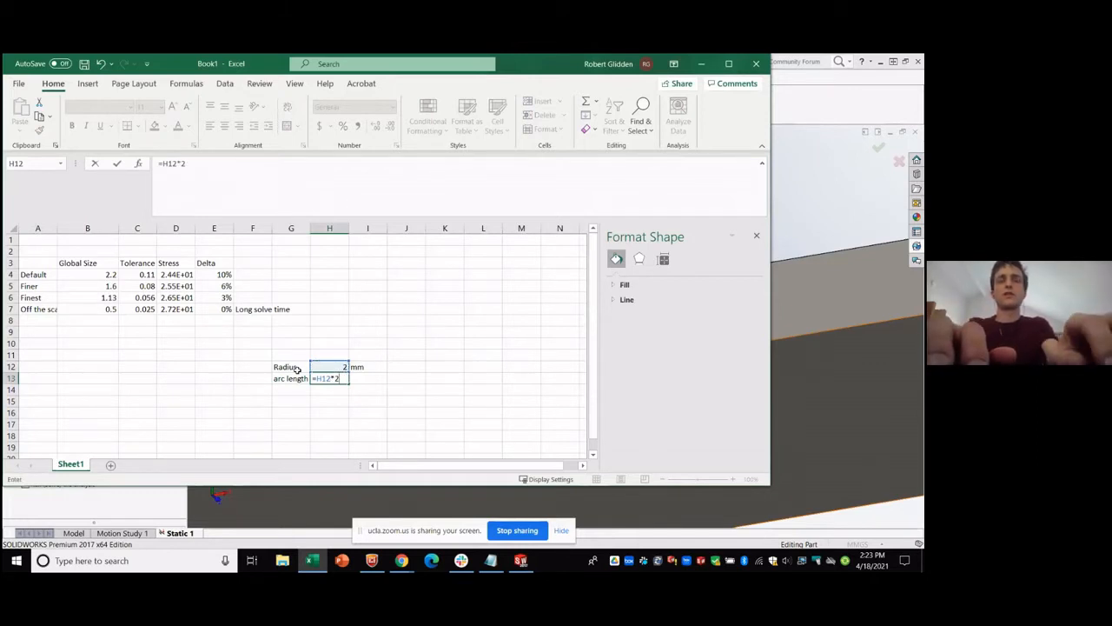
{"action": "type", "text": "2*pi()"}
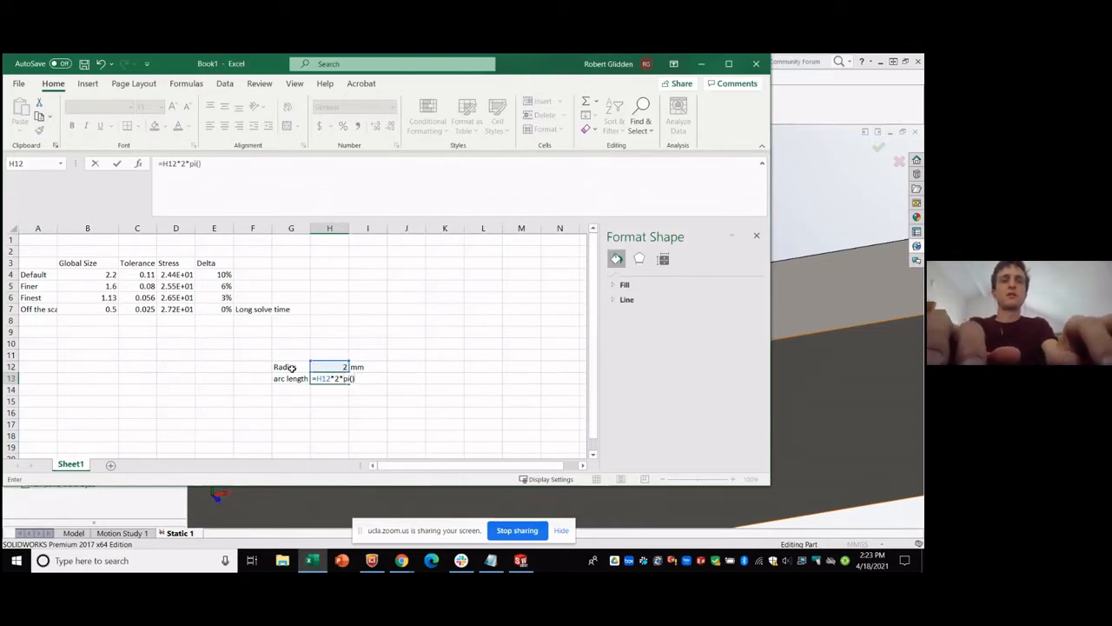
{"action": "type", "text": "/4"}
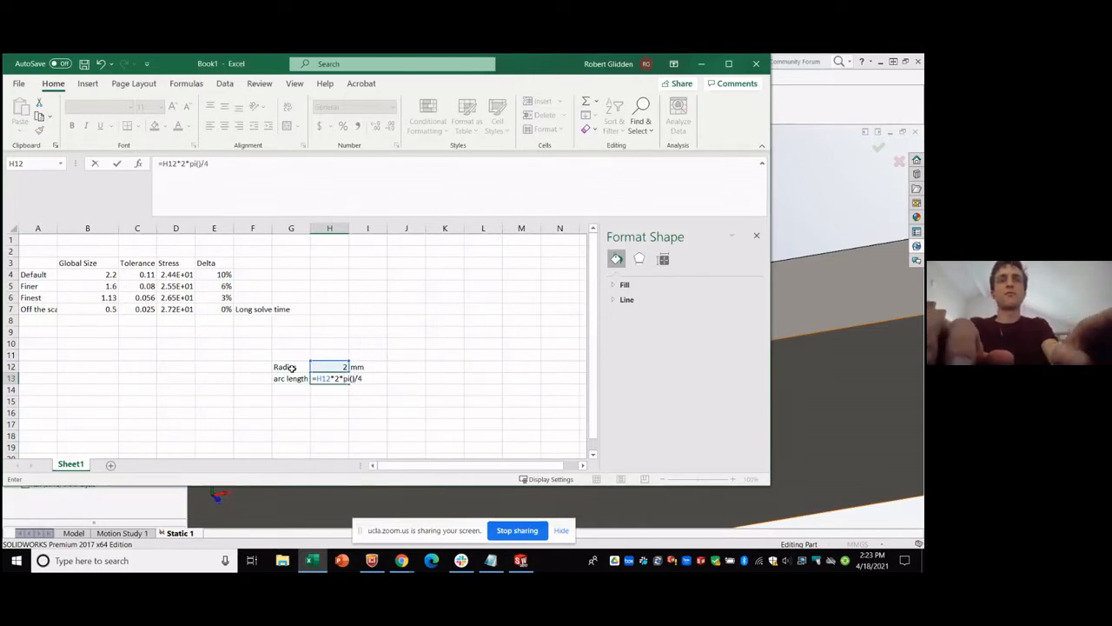
{"action": "key", "text": "Tab"}
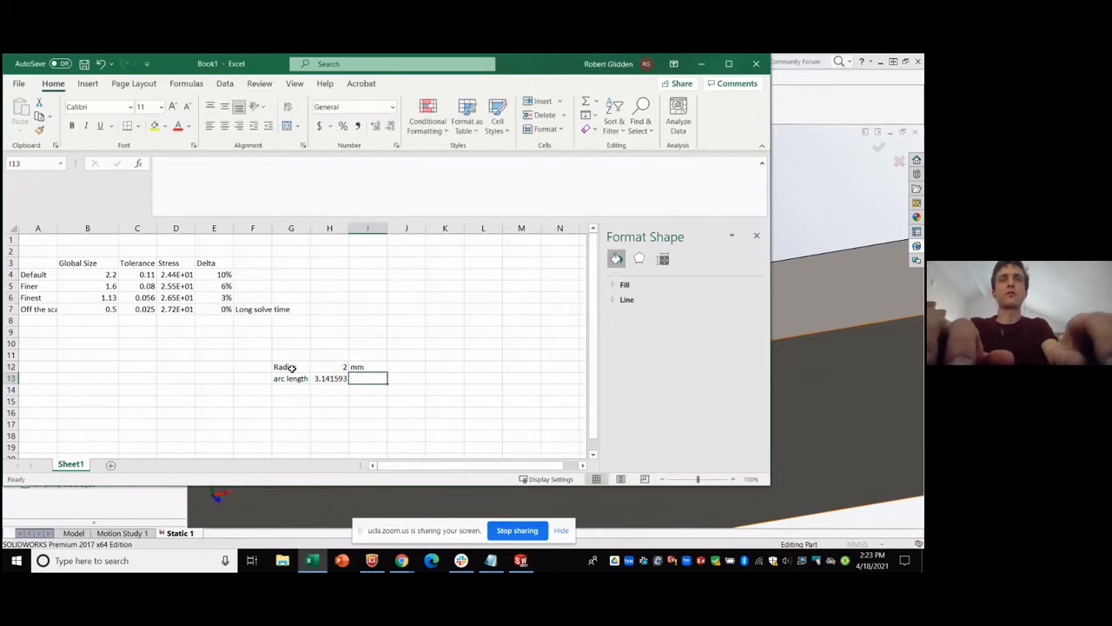
Label G14 for the number of elements in the arc and enter 4 in H14.
{"action": "key", "text": "Left"}
{"action": "key", "text": "Right"}
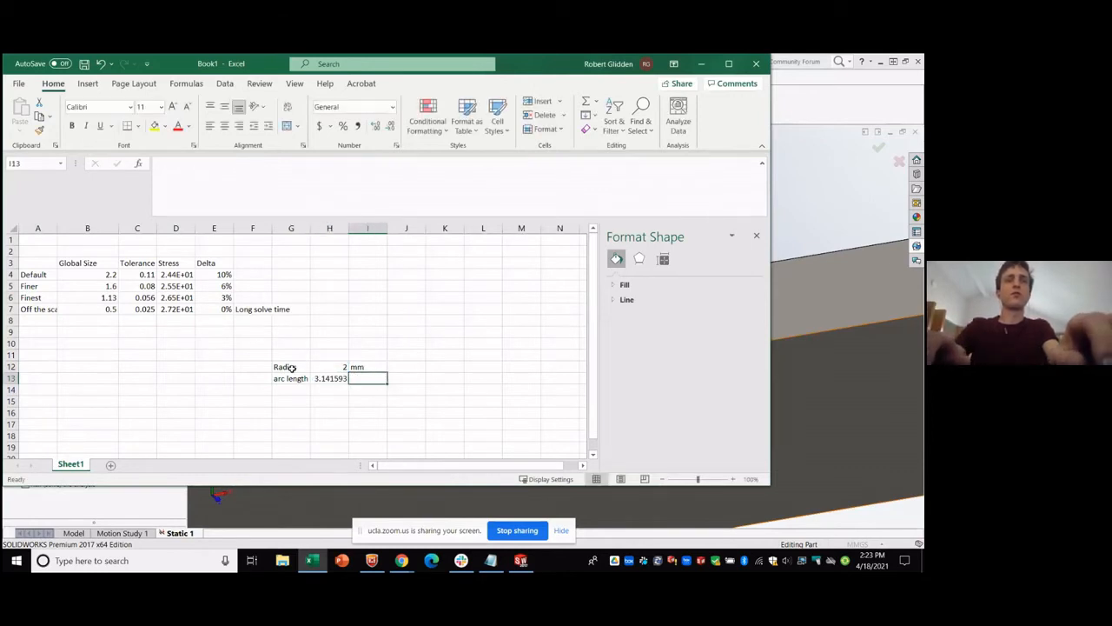
{"action": "key", "text": "Down"}
{"action": "key", "text": "Left"}
{"action": "key", "text": "Left"}
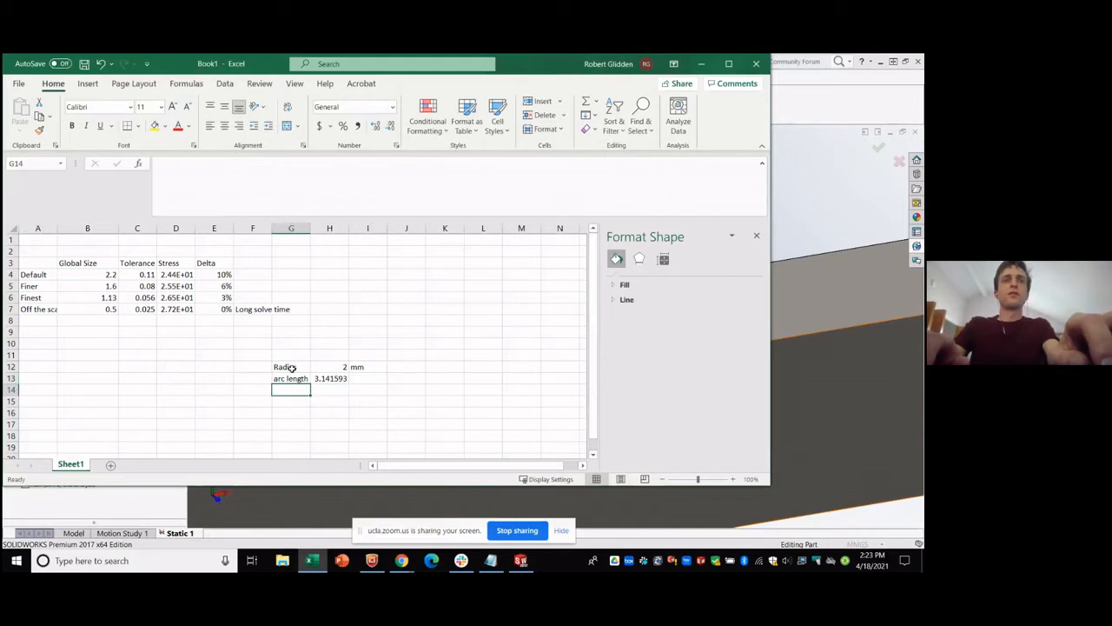
{"action": "key", "text": "Right"}
{"action": "key", "text": "Left"}
{"action": "key", "text": "Right"}
{"action": "key", "text": "Left"}
{"action": "key", "text": "Right"}
{"action": "key", "text": "Left"}
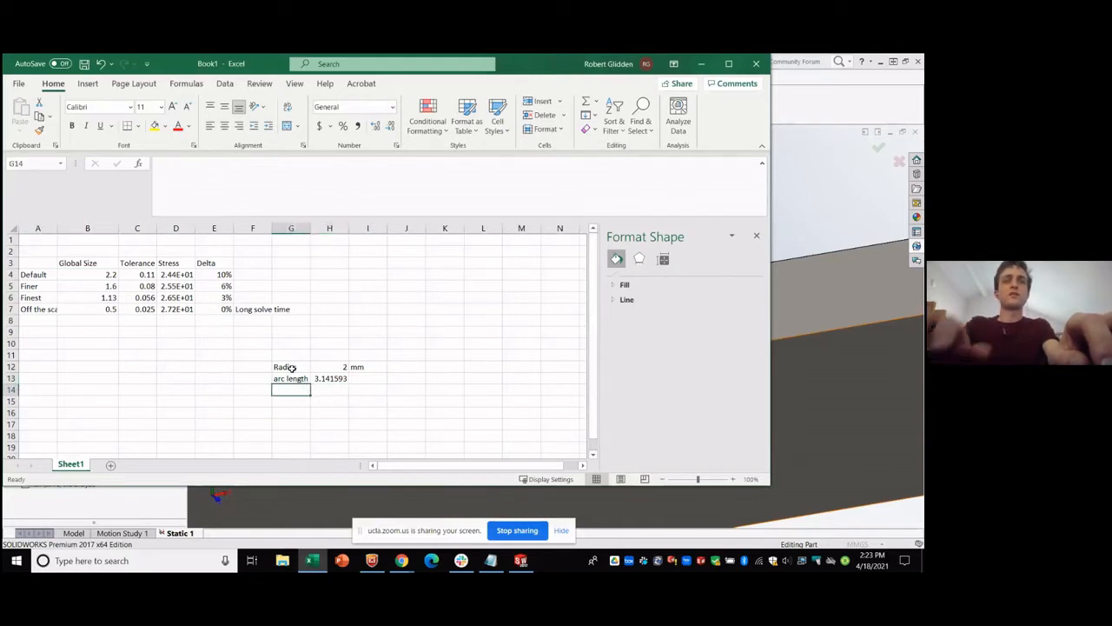
{"action": "type", "text": "ELemen"}
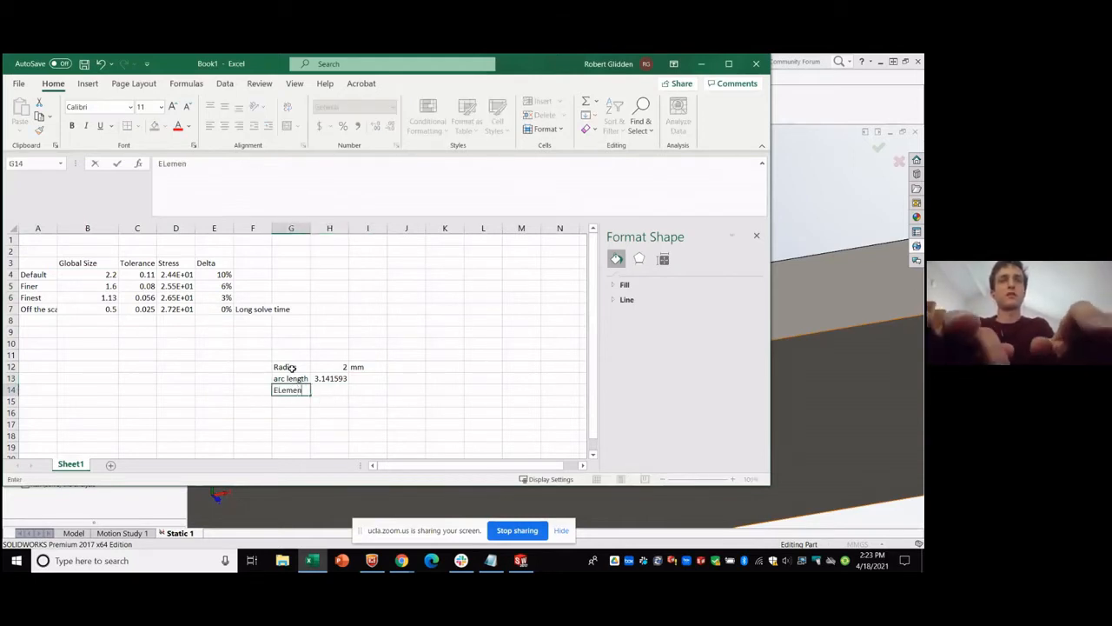
{"action": "type", "text": "ements in a"}
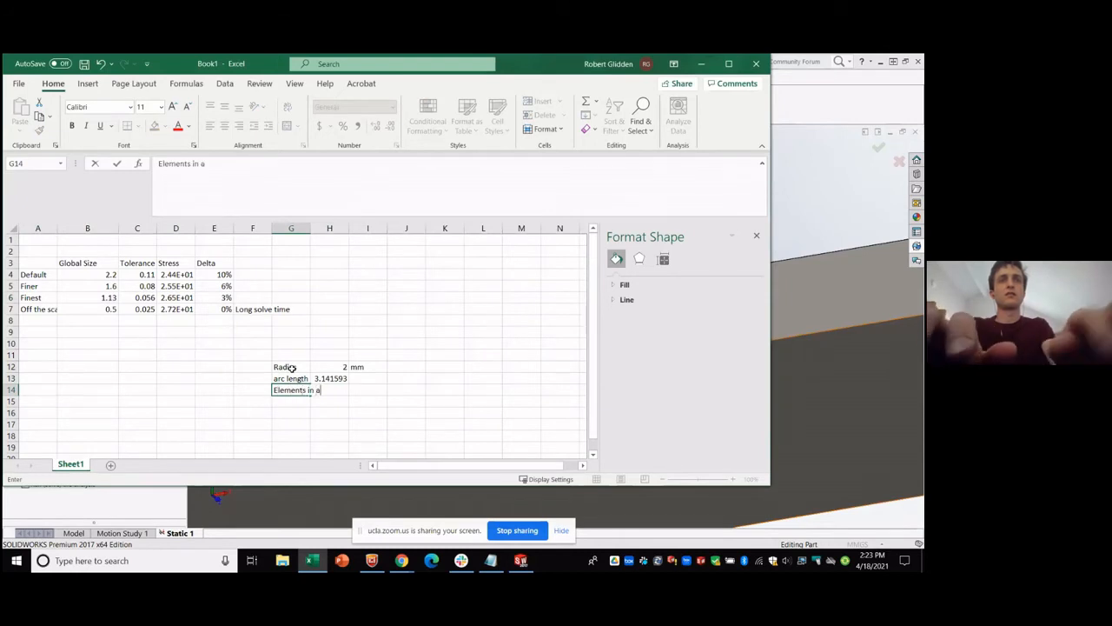
{"action": "key", "text": "Tab"}
{"action": "type", "text": "4"}
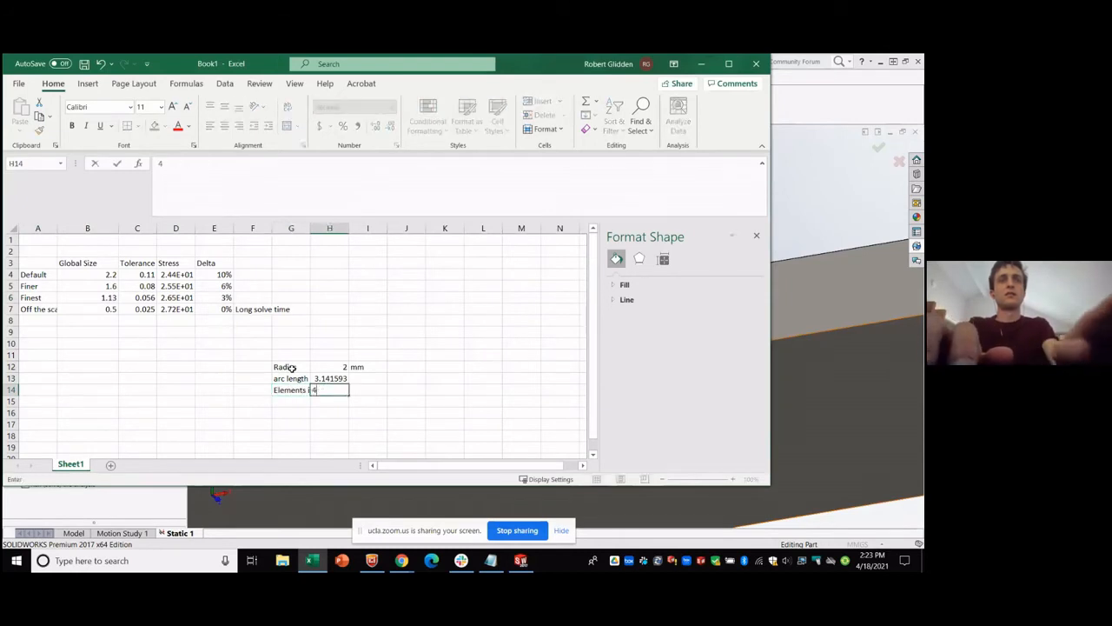
{"action": "key", "text": "Return"}
Enter the label Max element size in G15 and calculate it in H15 with the formula =H13/H14.
{"action": "type", "text": "Ma"}
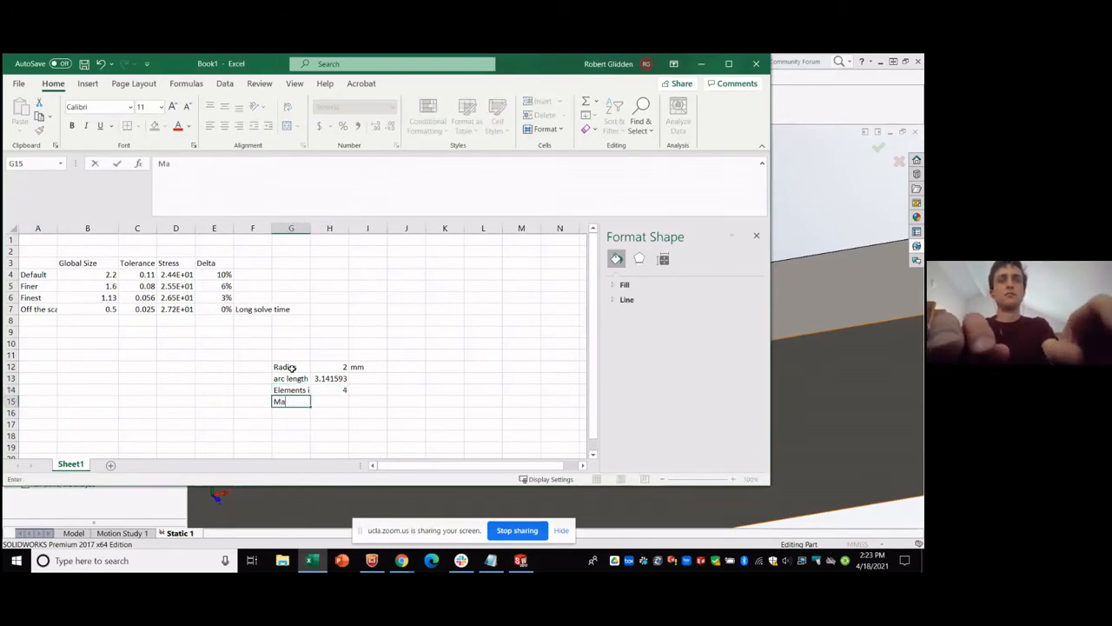
{"action": "type", "text": "x element size"}
{"action": "key", "text": "Tab"}
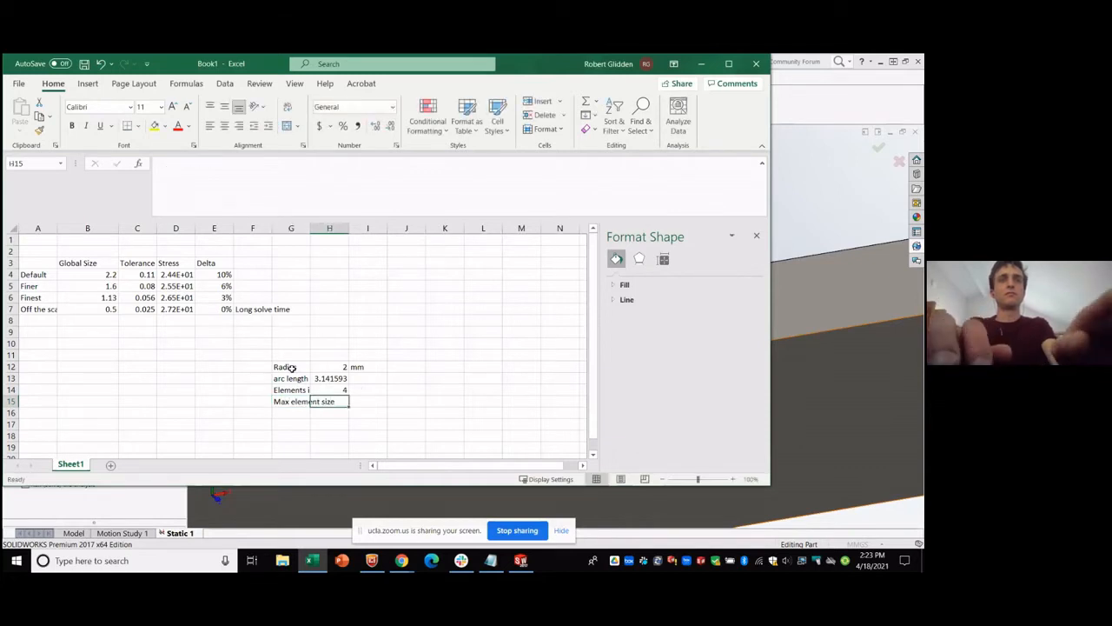
{"action": "type", "text": "="}
{"action": "key", "text": "Up"}
{"action": "key", "text": "Up"}
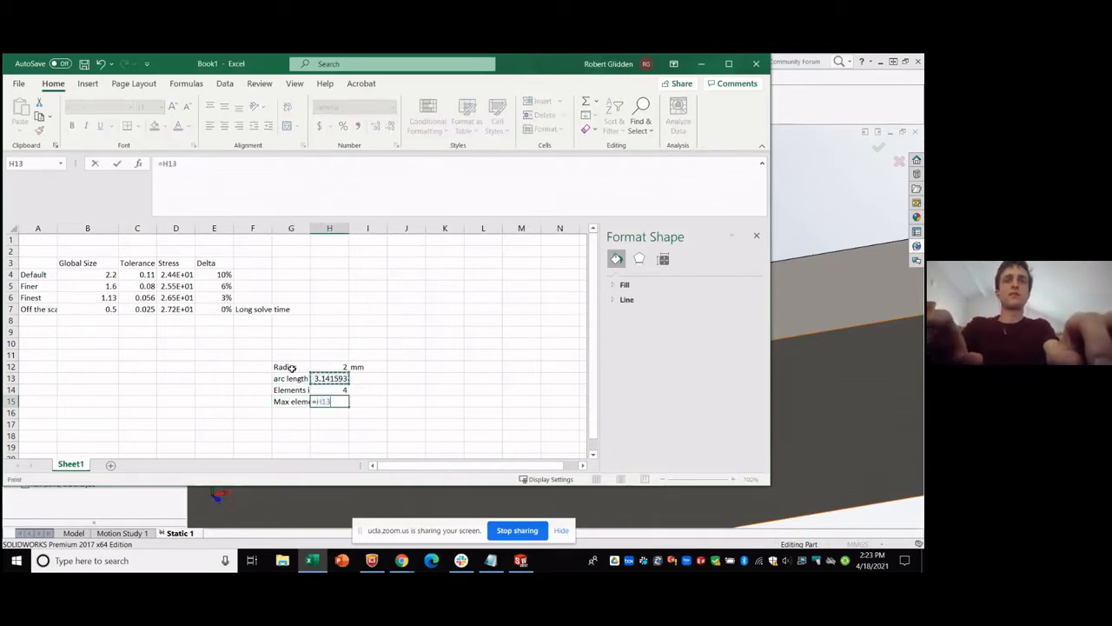
{"action": "type", "text": "/"}
{"action": "key", "text": "Up"}
{"action": "key", "text": "Return"}
{"action": "key", "text": "Up"}
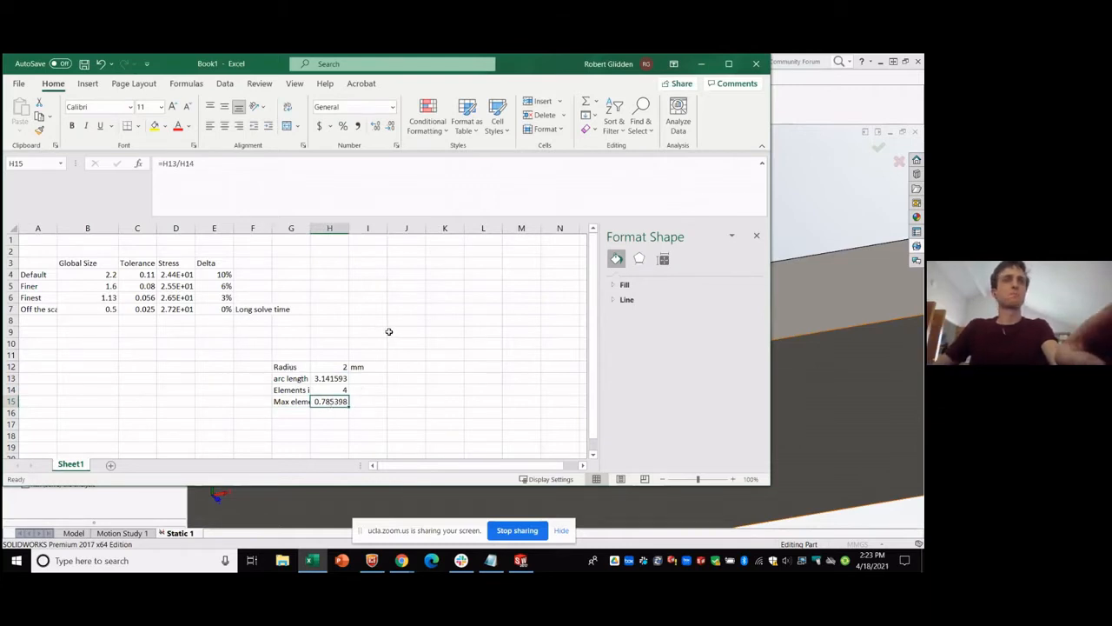
Switch to SOLIDWORKS, set the curvature-based mesh's maximum element size to 0.7 mm and generate the mesh.
{"action": "key", "text": "alt+Tab"}
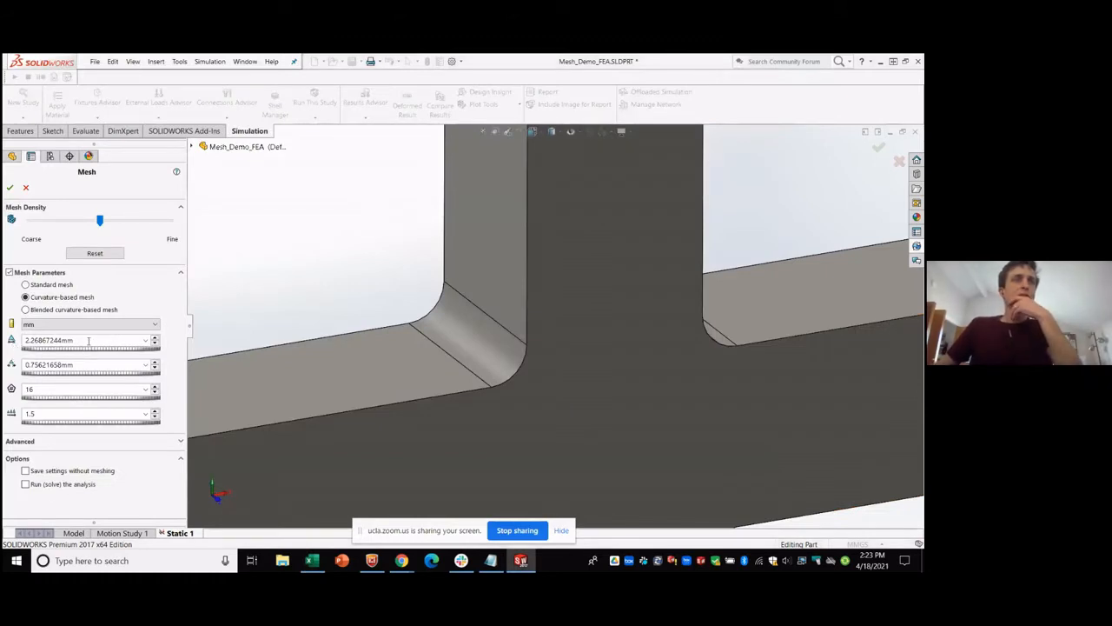
{"action": "left_click_drag", "start_coordinate": [87, 340], "coordinate": [12, 341]}
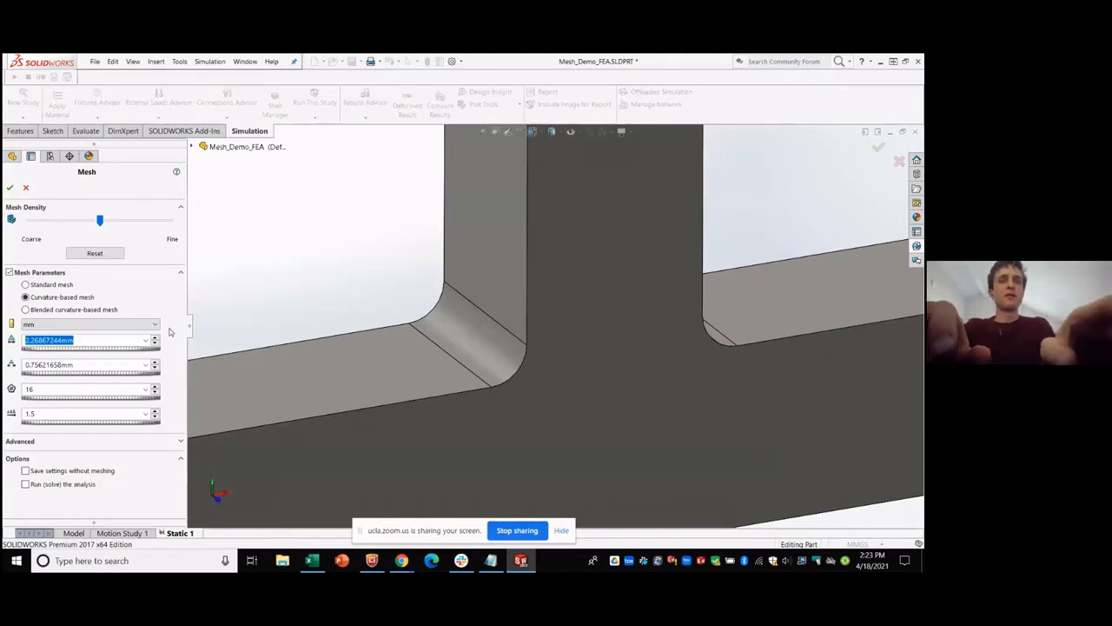
{"action": "type", "text": ".7"}
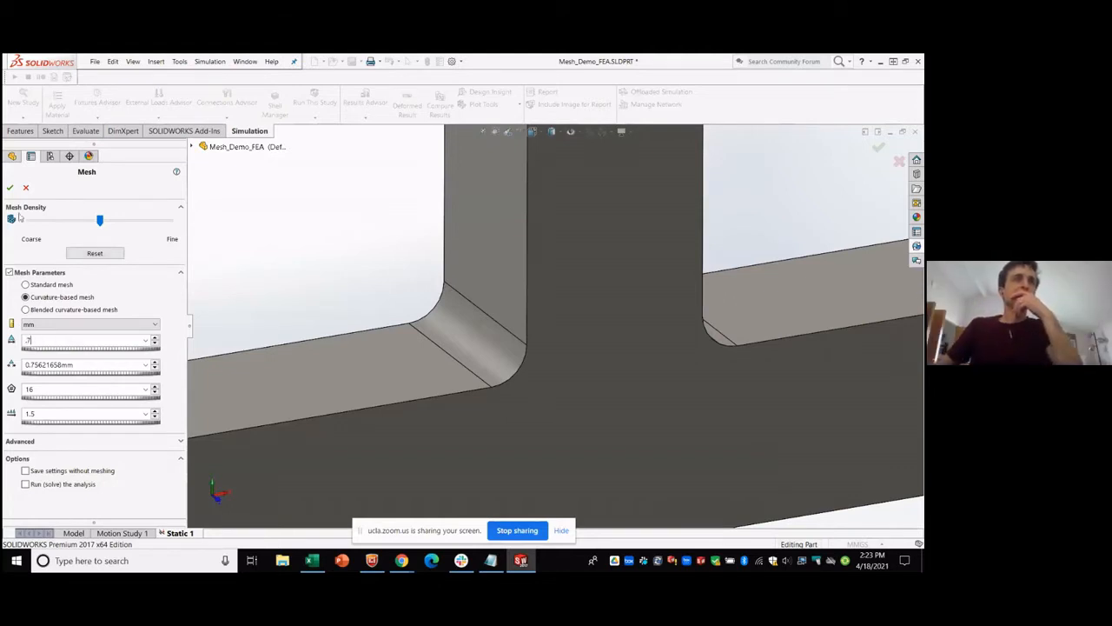
{"action": "left_click", "coordinate": [40, 366]}
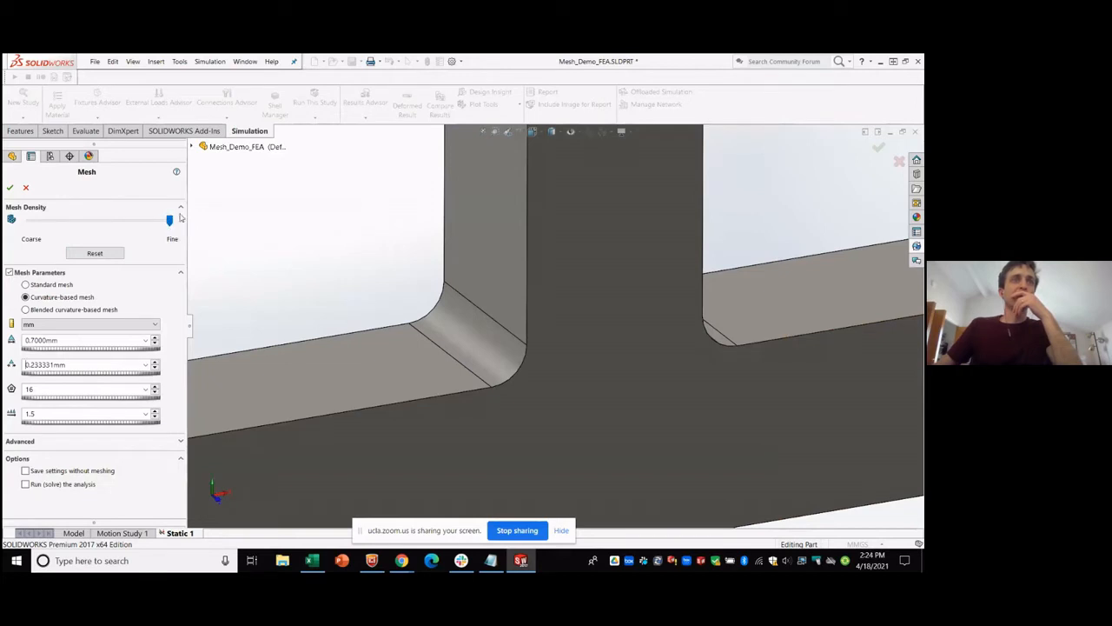
{"action": "left_click", "coordinate": [10, 190]}
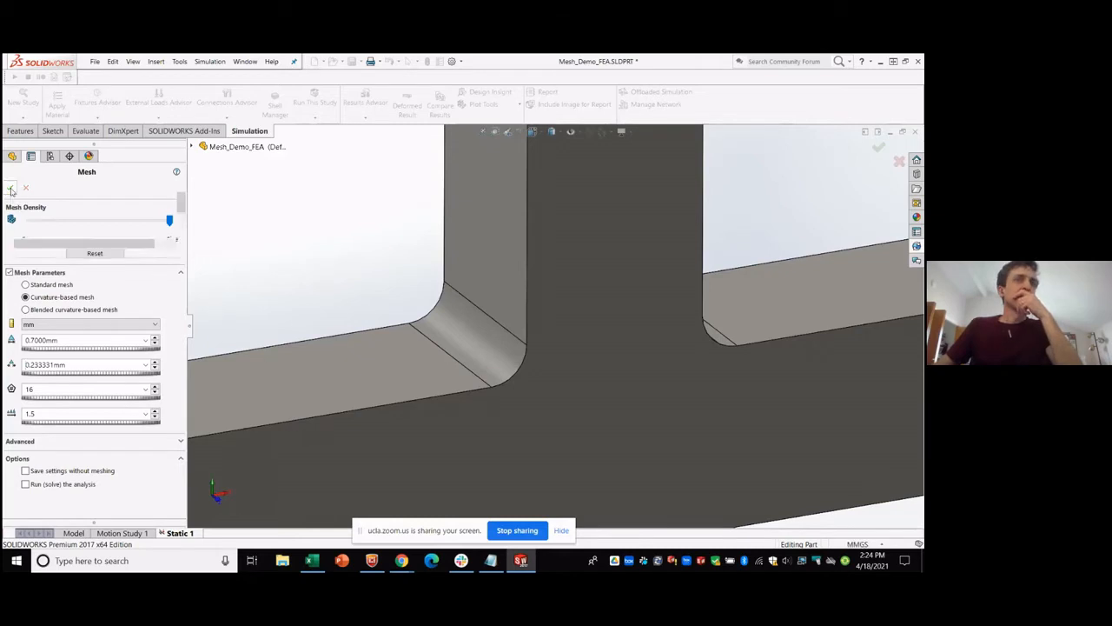
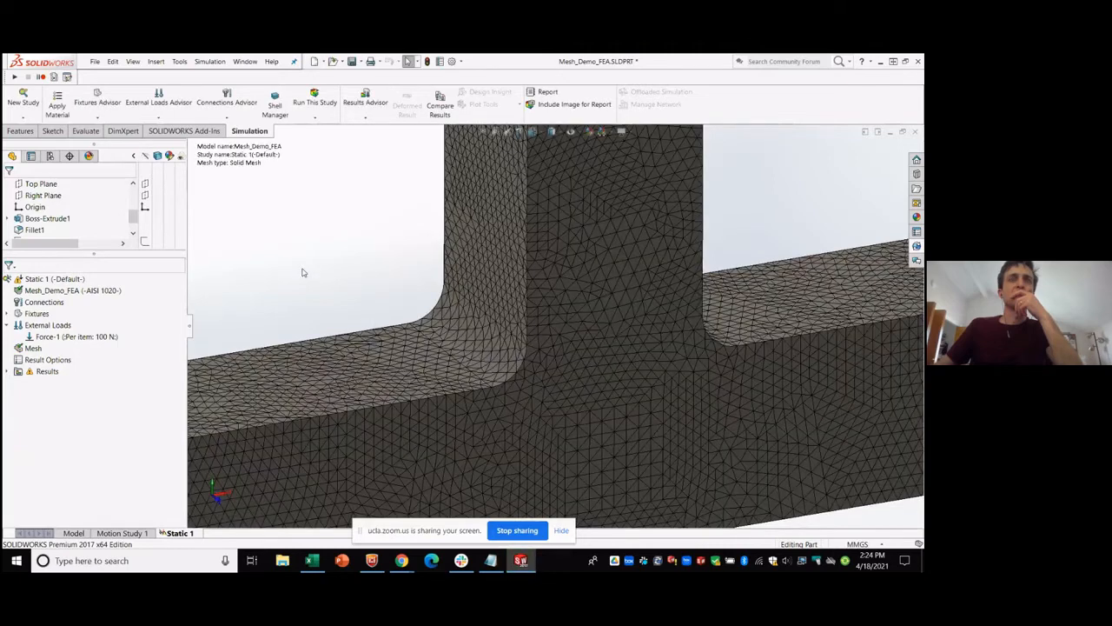
Start remeshing the bracket with the mesh density at its finest and enter a new minimum element size.
{"action": "scroll", "coordinate": [301, 269], "scroll_direction": "up", "scroll_amount": 4}
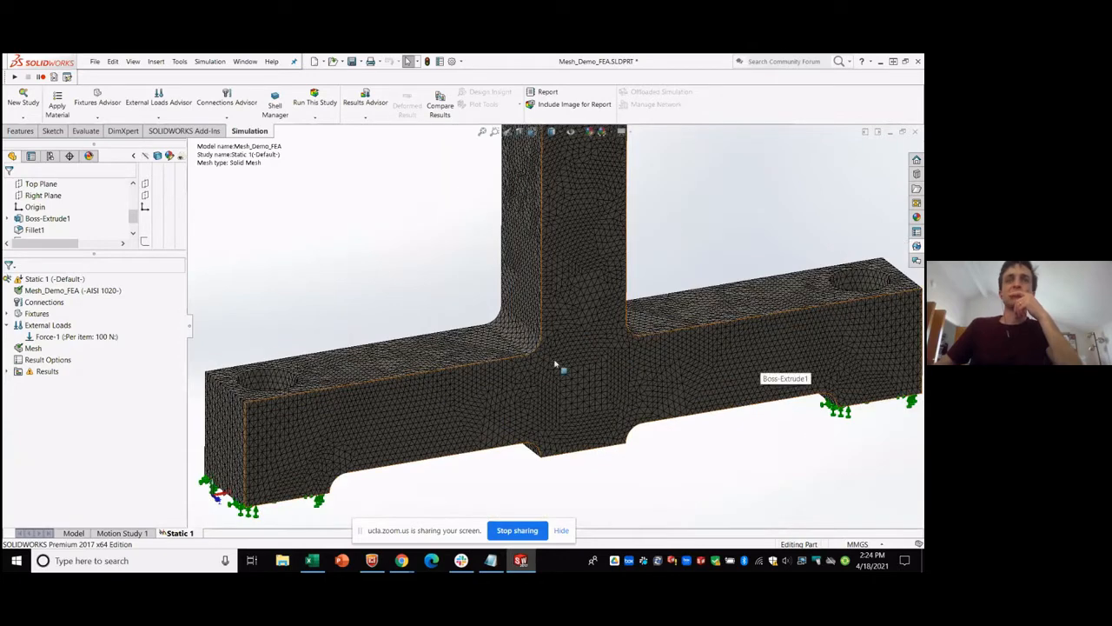
{"action": "scroll", "coordinate": [719, 366], "scroll_direction": "down", "scroll_amount": 3}
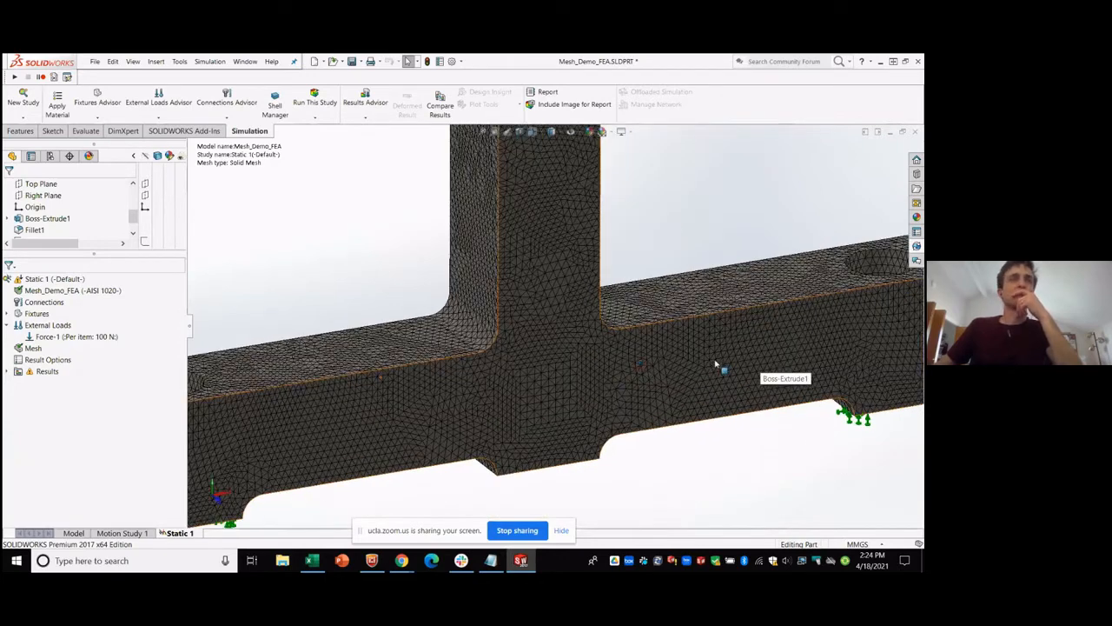
{"action": "right_click", "coordinate": [33, 348]}
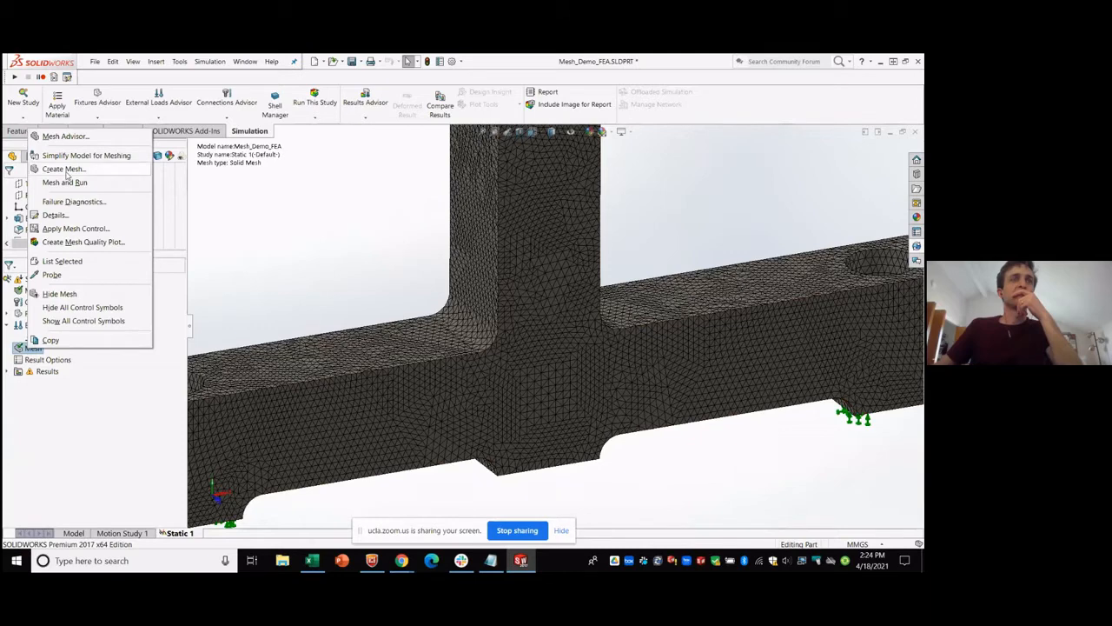
{"action": "left_click", "coordinate": [64, 169]}
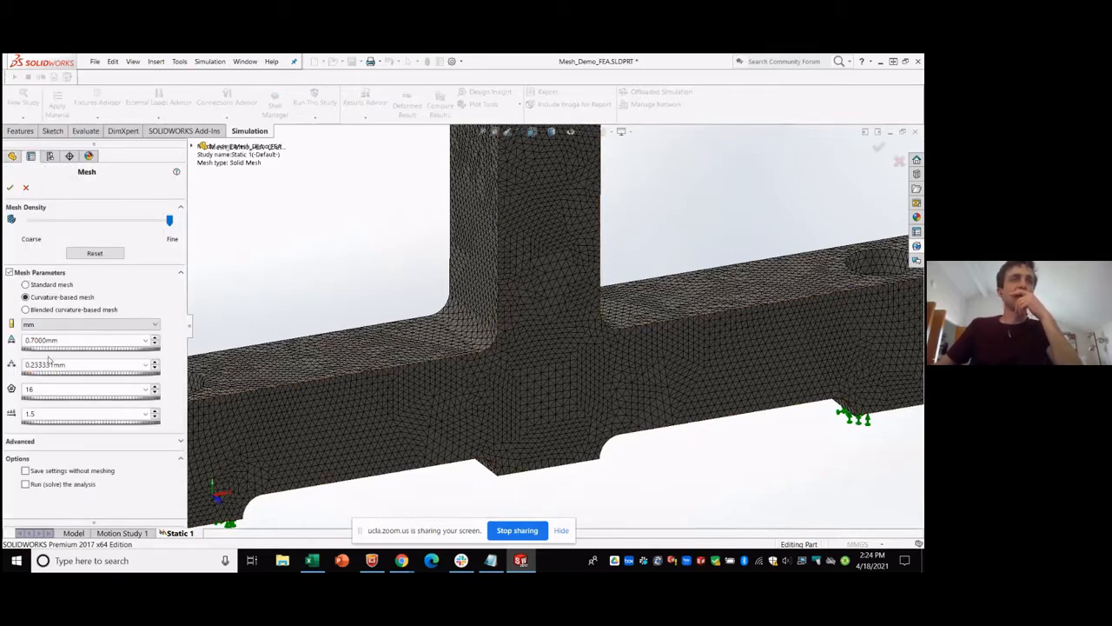
{"action": "left_click", "coordinate": [82, 339]}
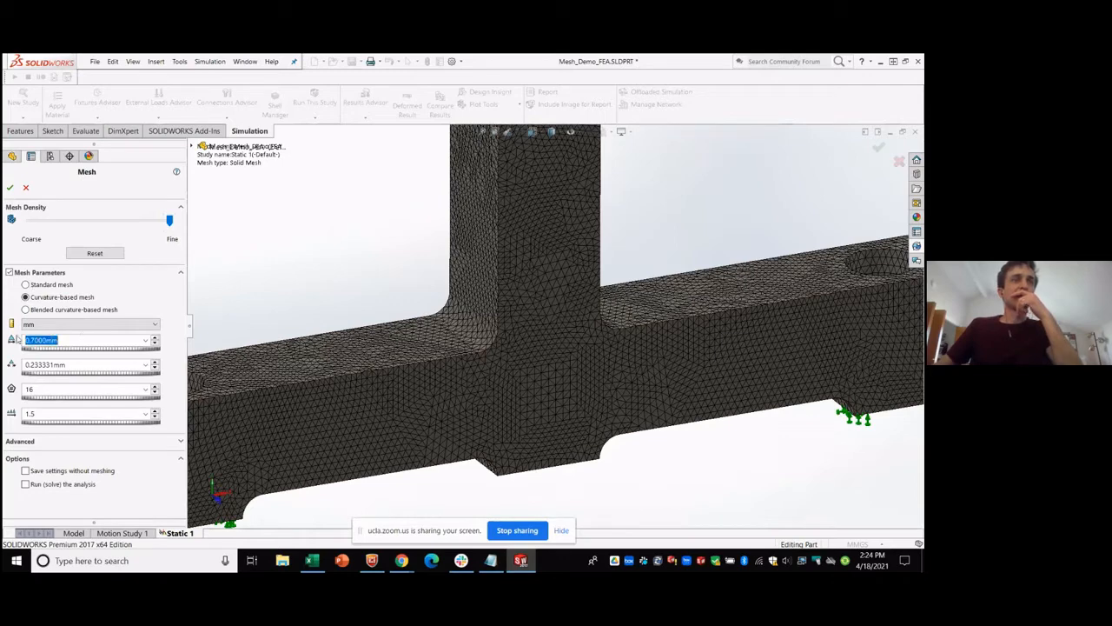
{"action": "key", "text": "BackSpace"}
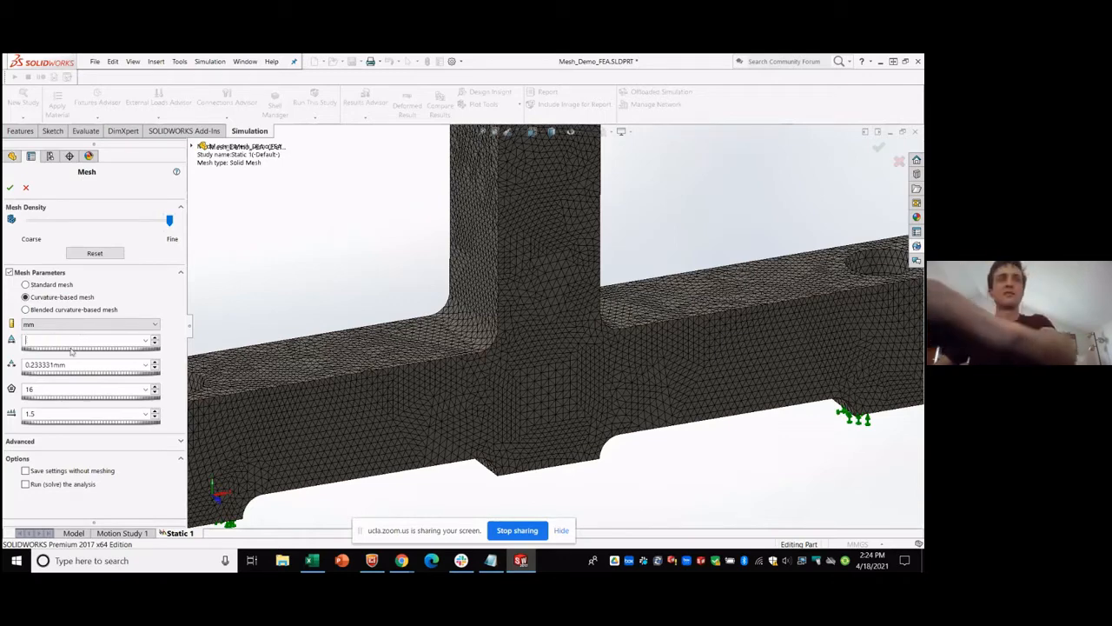
{"action": "left_click", "coordinate": [170, 221]}
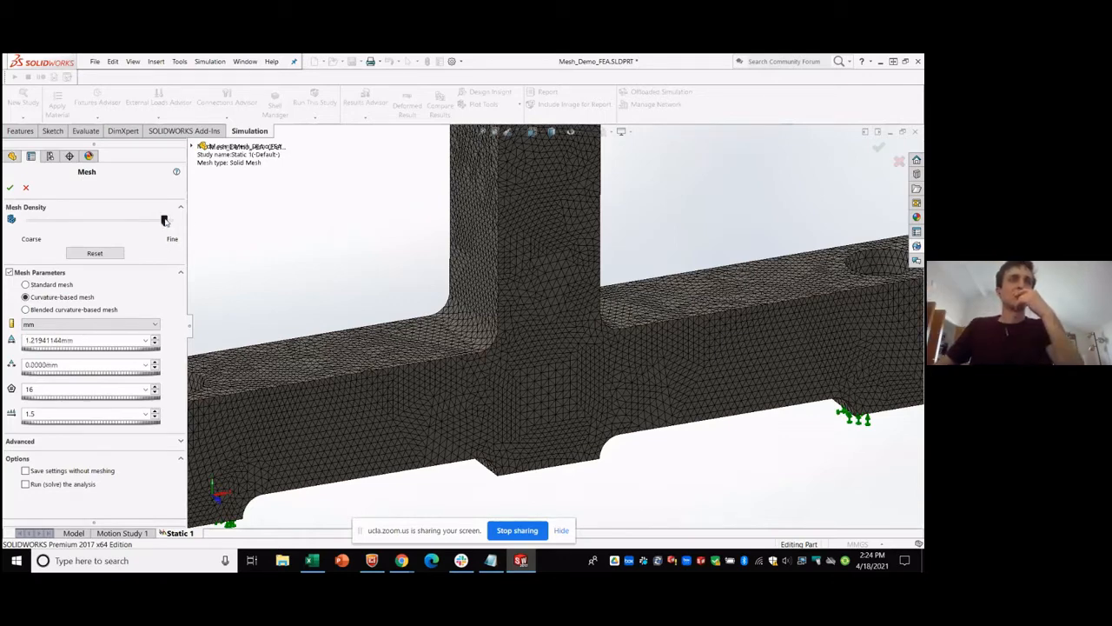
{"action": "left_click", "coordinate": [76, 363]}
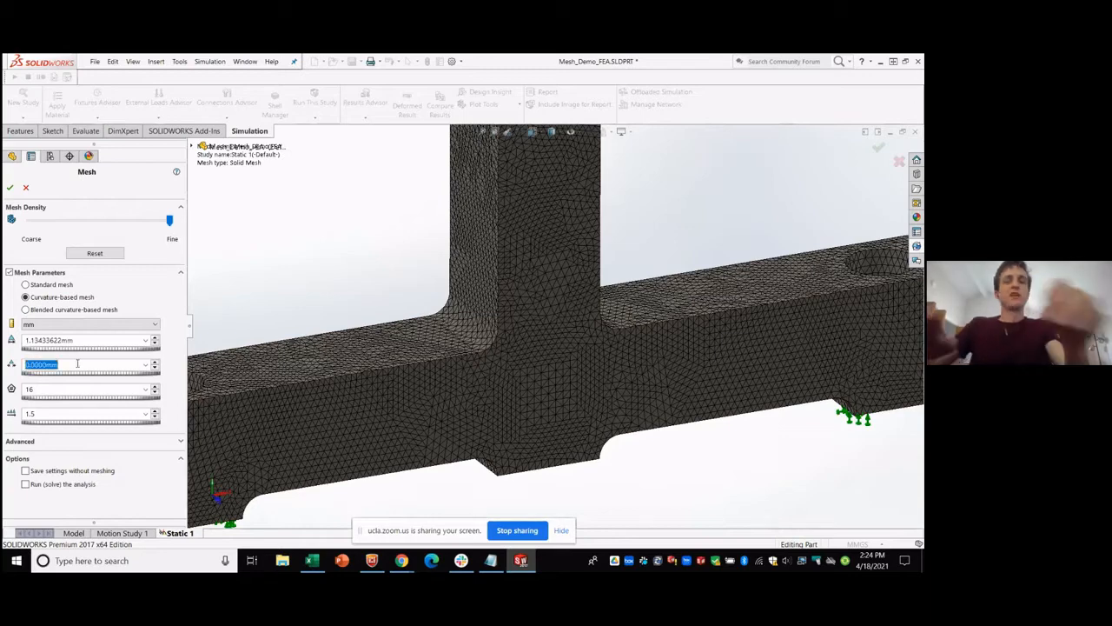
{"action": "key", "text": "BackSpace"}
{"action": "type", "text": "1"}
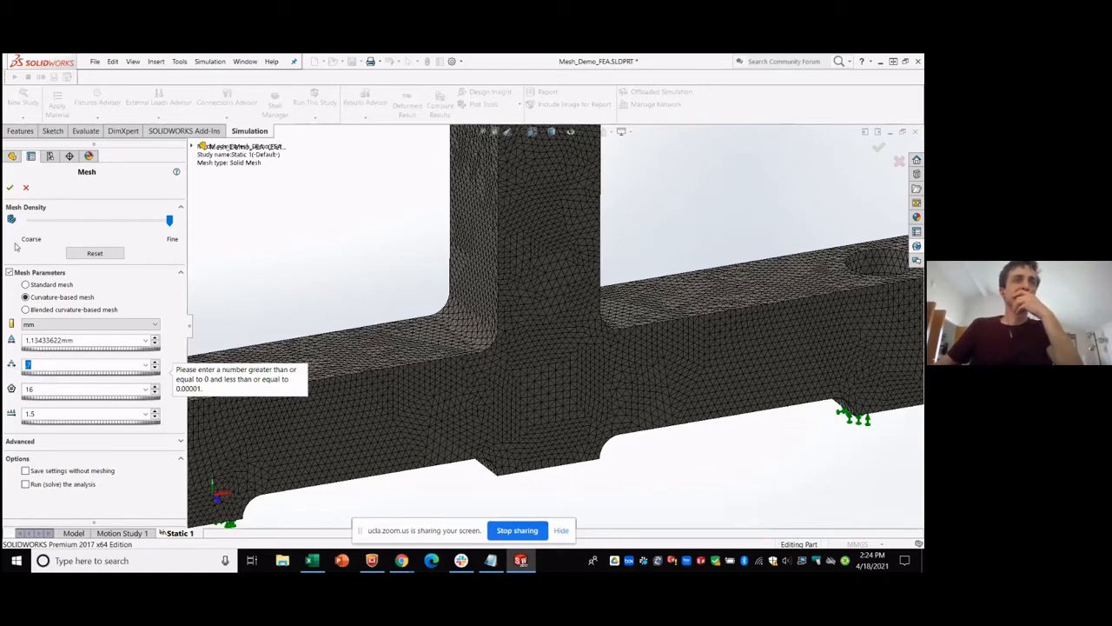
Mesh the part with the curvature-based mesher using a maximum element size of 2.2 mm and a minimum of 0.7 mm.
{"action": "left_click_drag", "start_coordinate": [88, 338], "coordinate": [5, 333]}
{"action": "type", "text": "2.2"}
{"action": "key", "text": "Tab"}
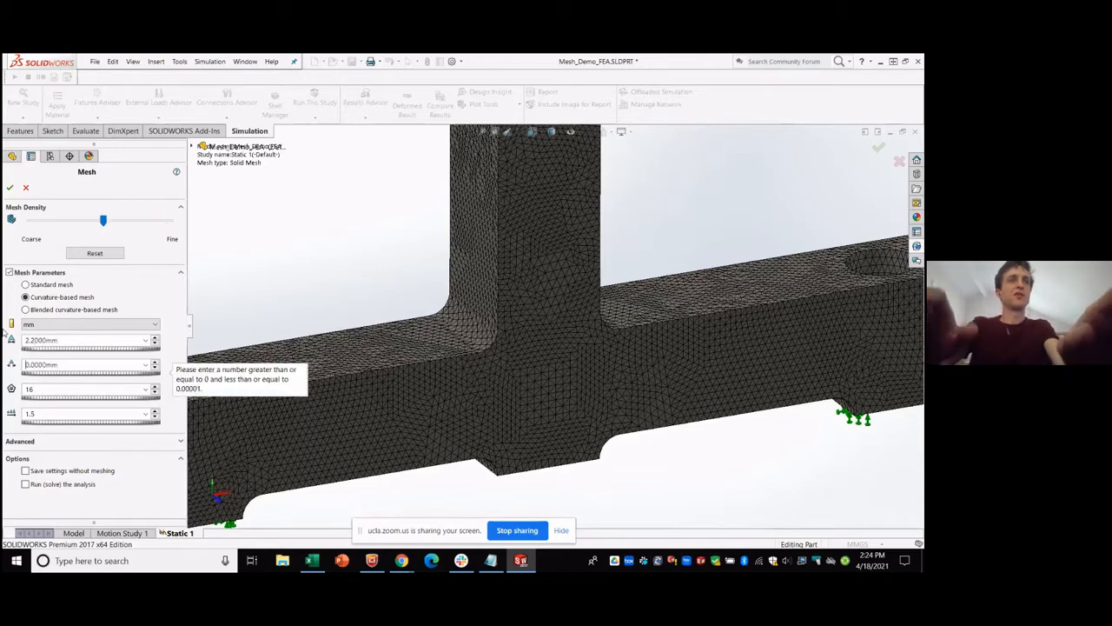
{"action": "left_click_drag", "start_coordinate": [68, 364], "coordinate": [6, 365]}
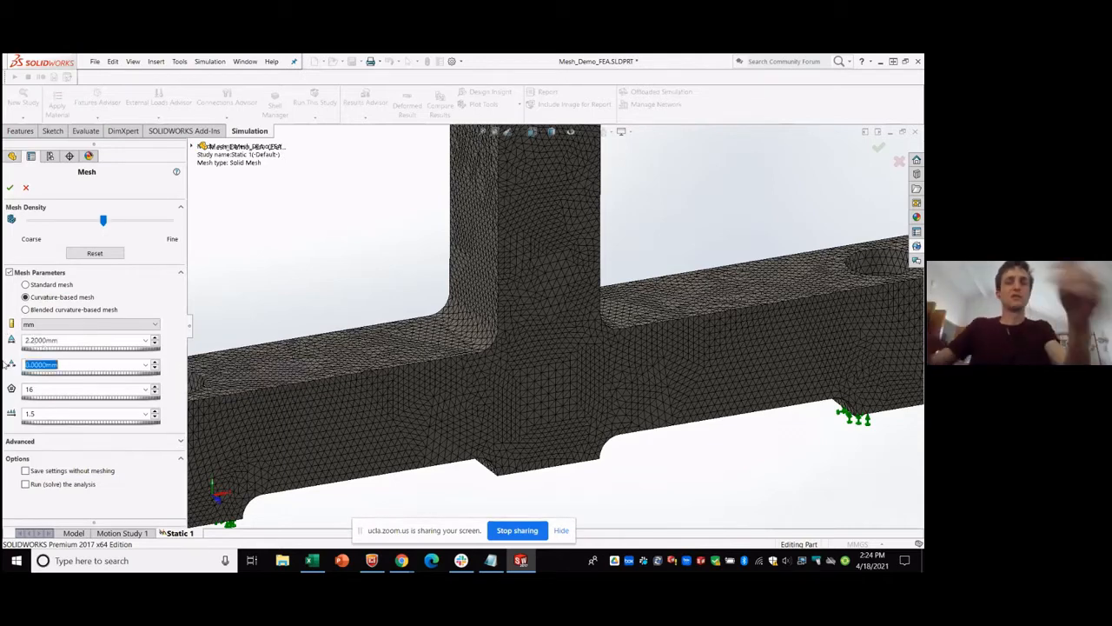
{"action": "type", "text": "0.7"}
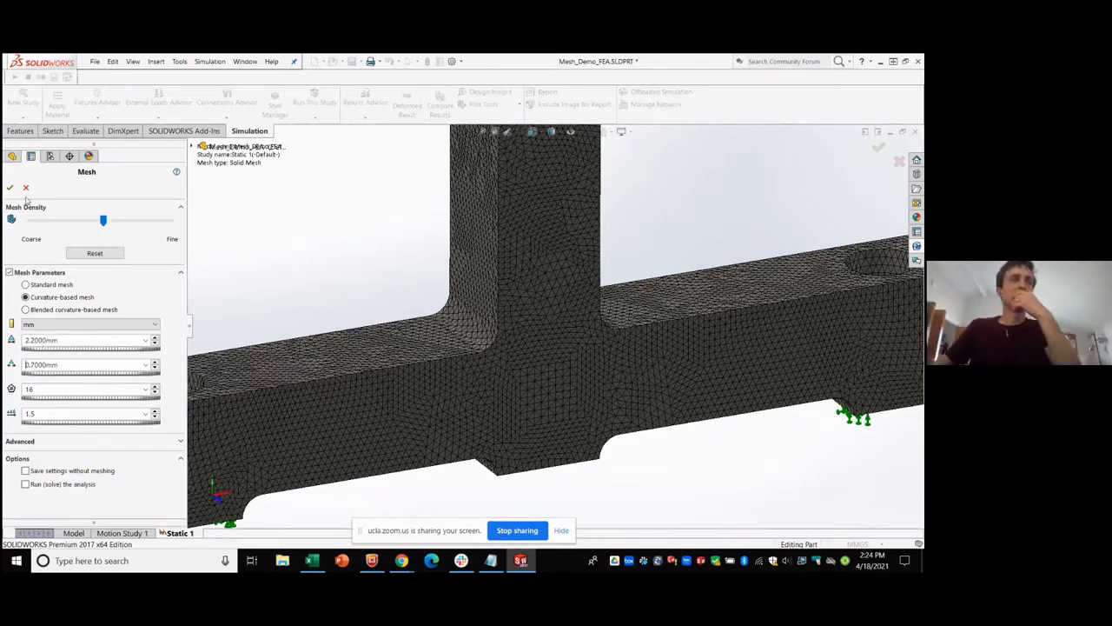
{"action": "left_click", "coordinate": [10, 187]}
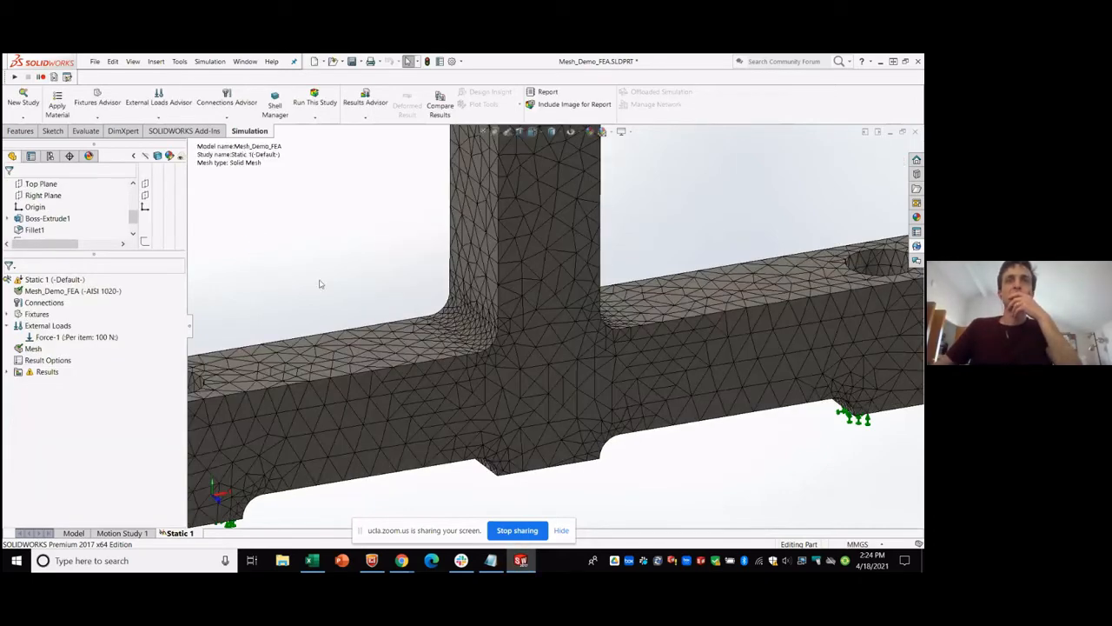
Examine the new mesh on the whole part and up close at the fillet between the upright and the base.
{"action": "scroll", "coordinate": [464, 330], "scroll_direction": "up", "scroll_amount": 8}
{"action": "scroll", "coordinate": [509, 318], "scroll_direction": "down", "scroll_amount": 2}
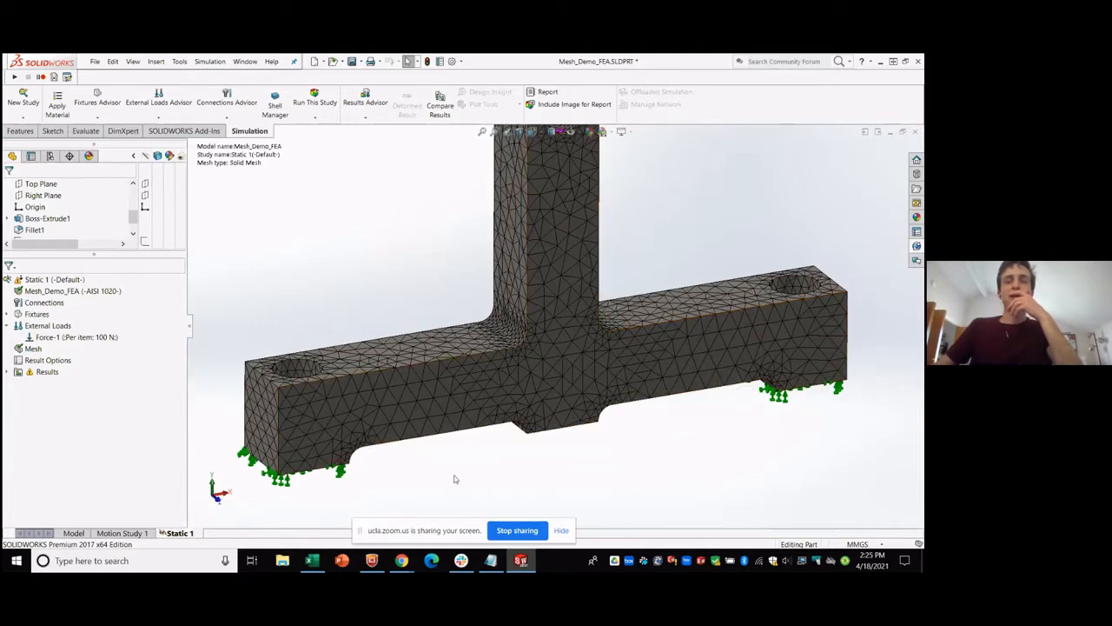
{"action": "scroll", "coordinate": [516, 326], "scroll_direction": "down", "scroll_amount": 3}
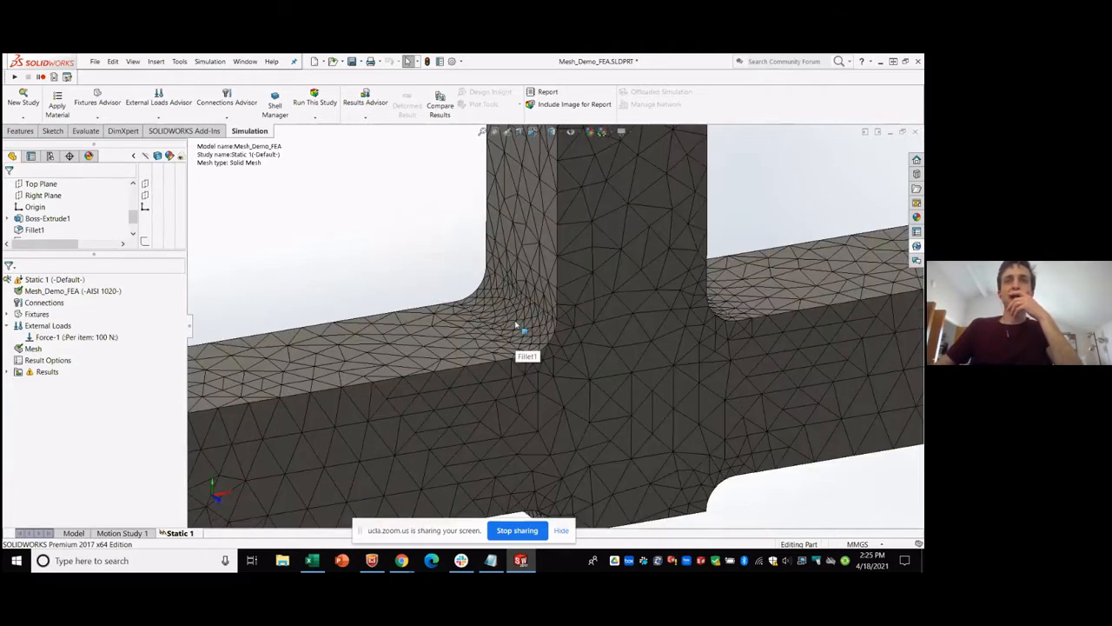
{"action": "left_click", "coordinate": [516, 326]}
{"action": "scroll", "coordinate": [522, 320], "scroll_direction": "down", "scroll_amount": 3}
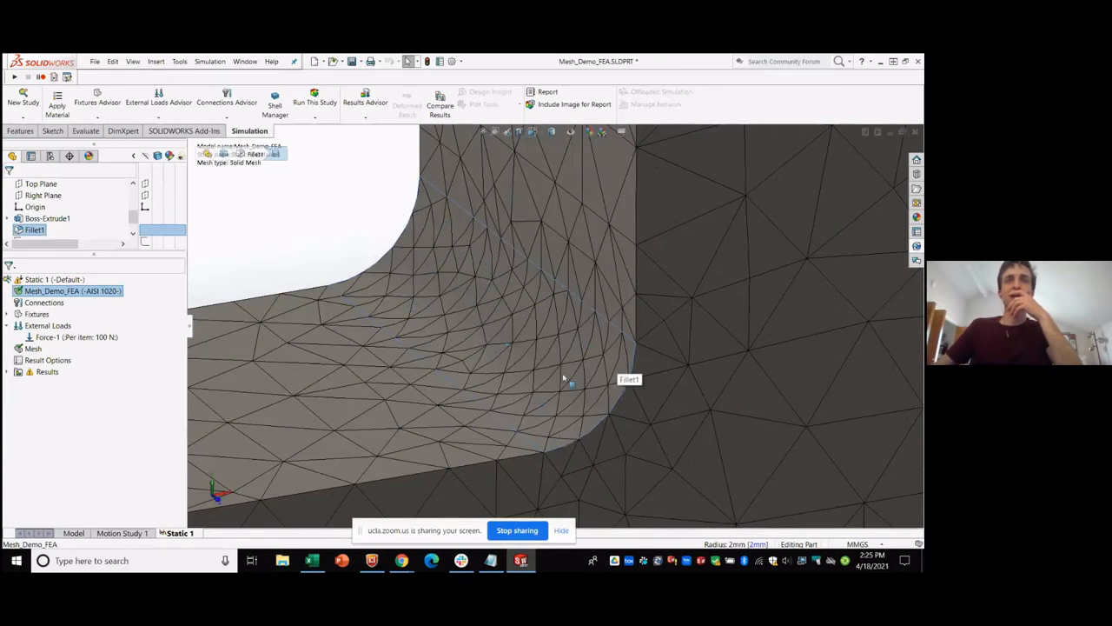
{"action": "scroll", "coordinate": [548, 378], "scroll_direction": "down", "scroll_amount": 3}
{"action": "scroll", "coordinate": [449, 307], "scroll_direction": "up", "scroll_amount": 3}
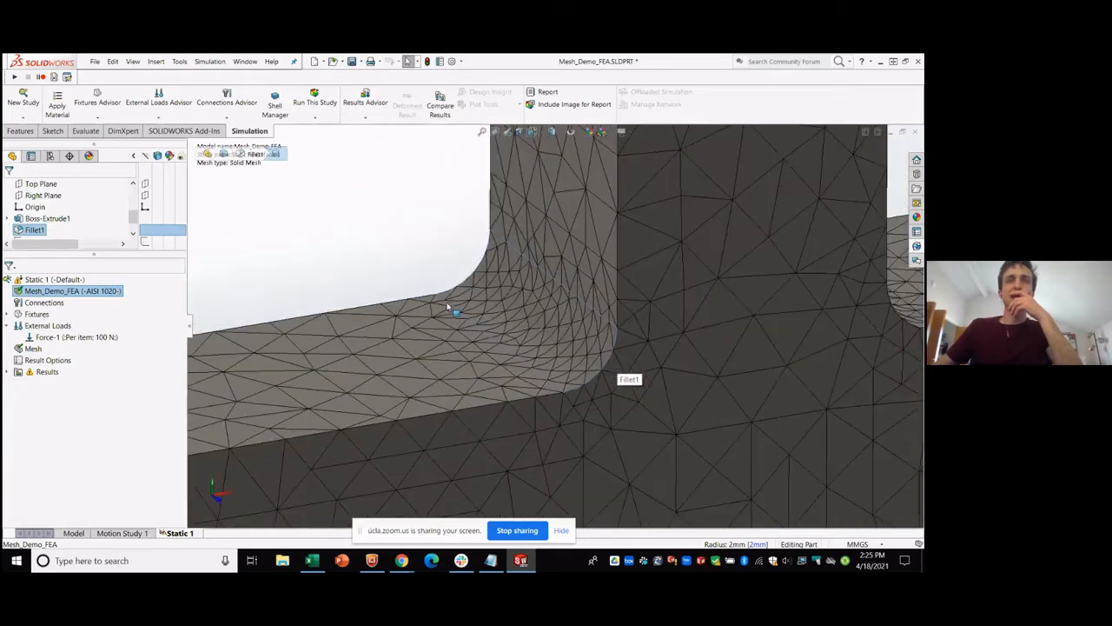
{"action": "scroll", "coordinate": [383, 278], "scroll_direction": "up", "scroll_amount": 5}
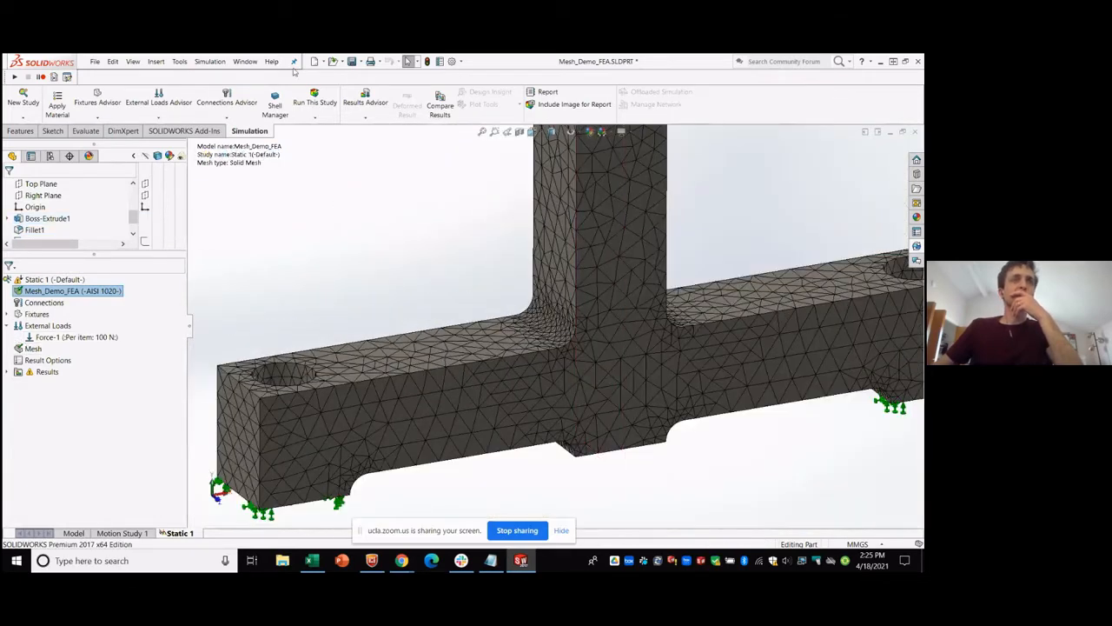
Run the static study and move the maximum stress label clear of the fillet in the von Mises plot.
{"action": "left_click", "coordinate": [314, 100]}
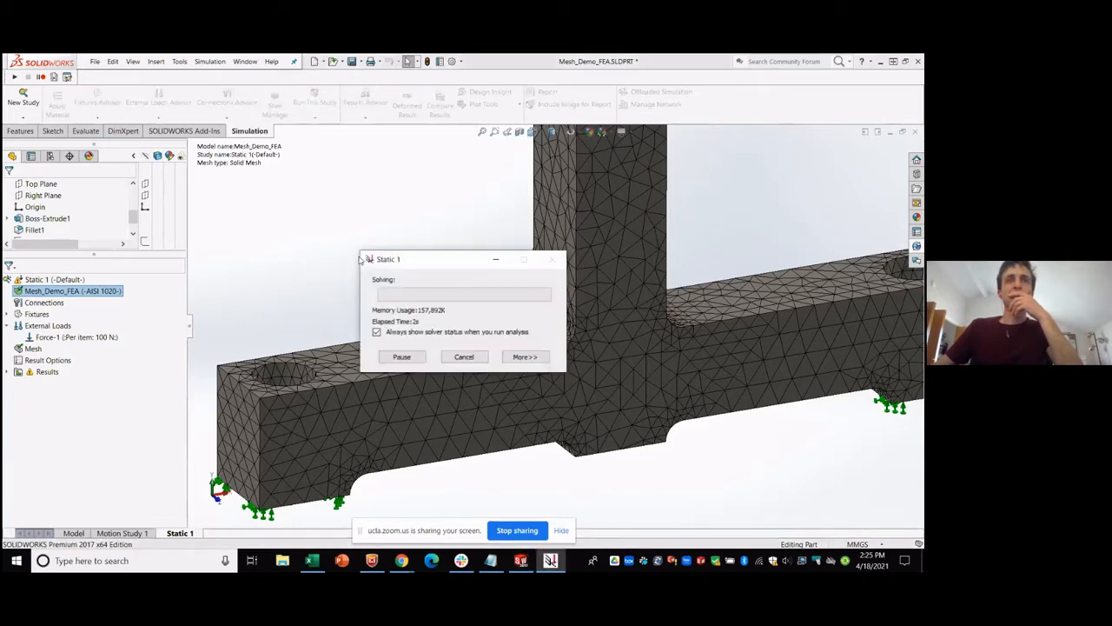
{"action": "left_click", "coordinate": [525, 356]}
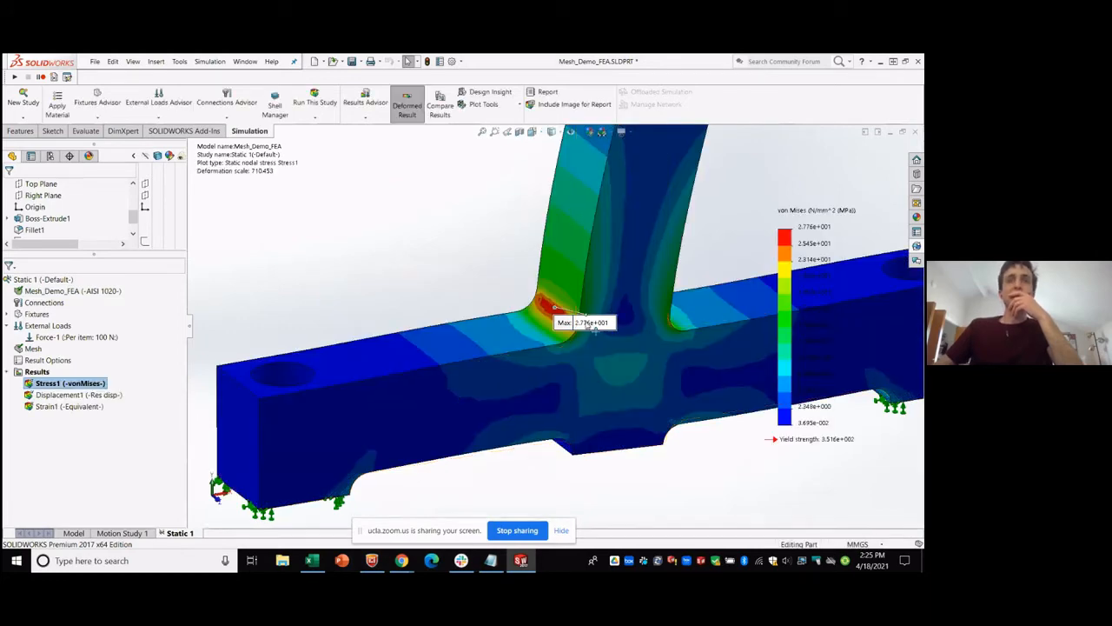
{"action": "left_click_drag", "start_coordinate": [588, 324], "coordinate": [457, 275]}
{"action": "scroll", "coordinate": [549, 303], "scroll_direction": "down", "scroll_amount": 3}
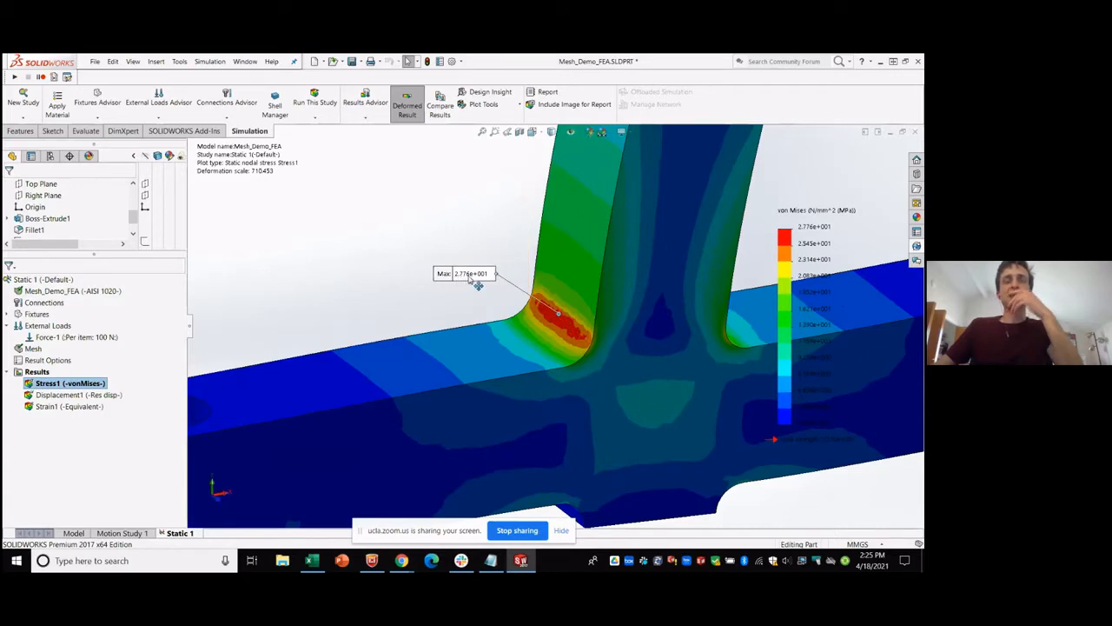
Switch to the Excel sheet, add a row labelled Curvature-Based with size 2.2, and move it down to row 10.
{"action": "key", "text": "alt+Tab"}
{"action": "left_click", "coordinate": [43, 324]}
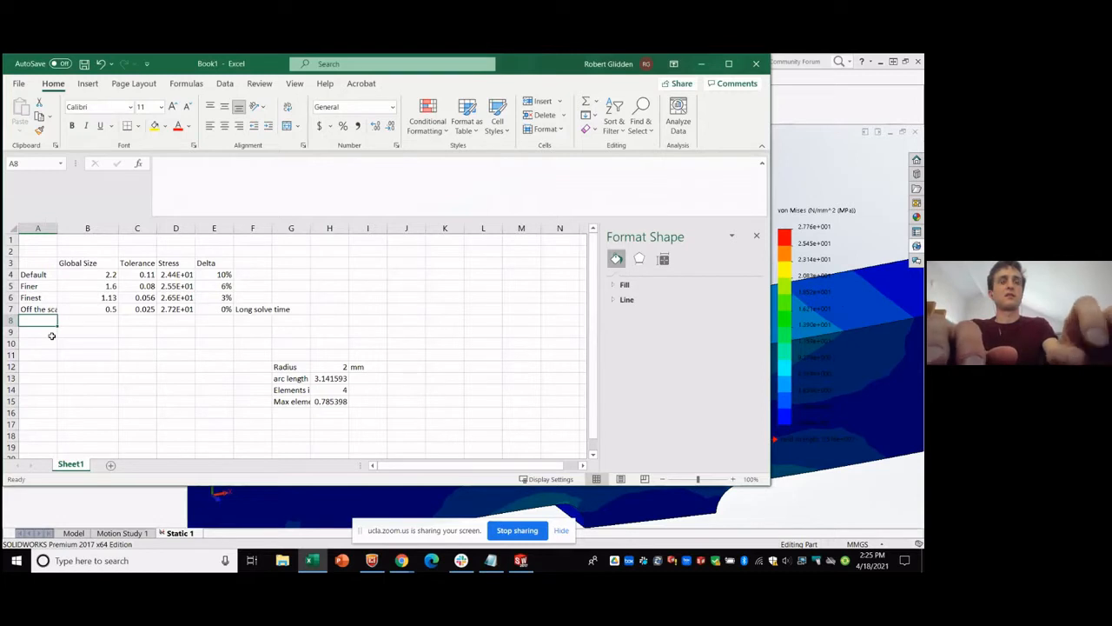
{"action": "type", "text": "E"}
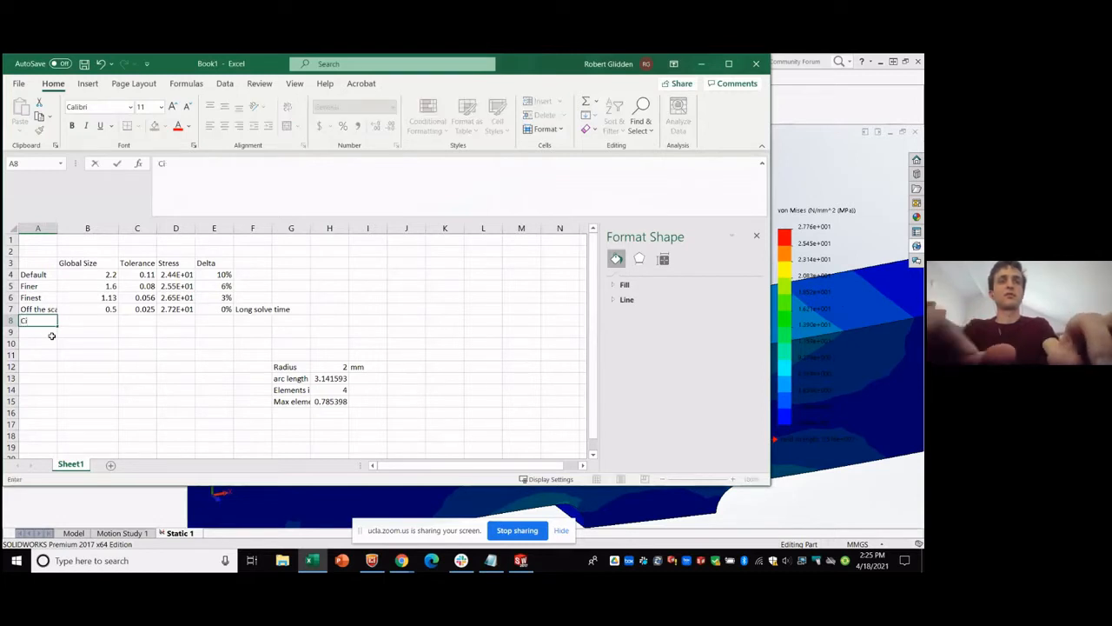
{"action": "type", "text": "urvature"}
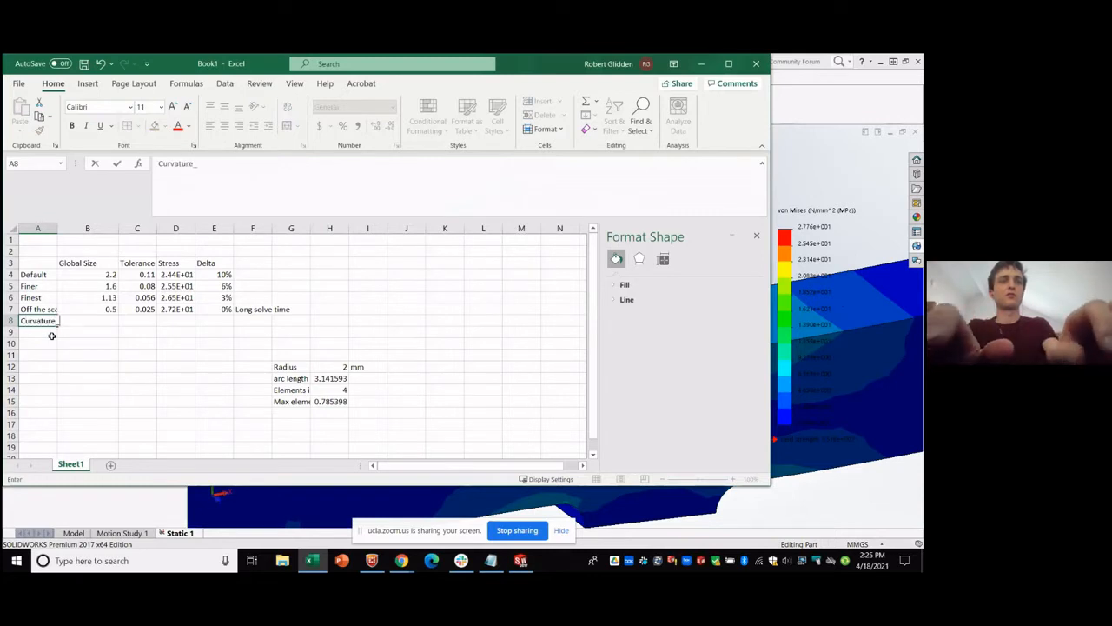
{"action": "type", "text": "-Based"}
{"action": "key", "text": "Tab"}
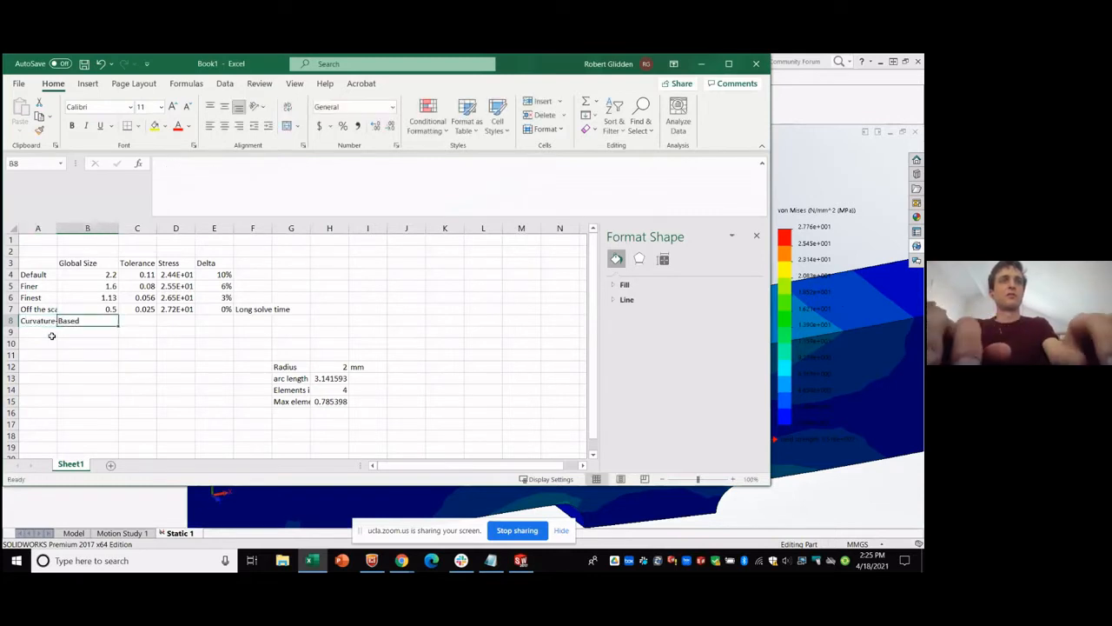
{"action": "type", "text": "2.2"}
{"action": "key", "text": "Tab"}
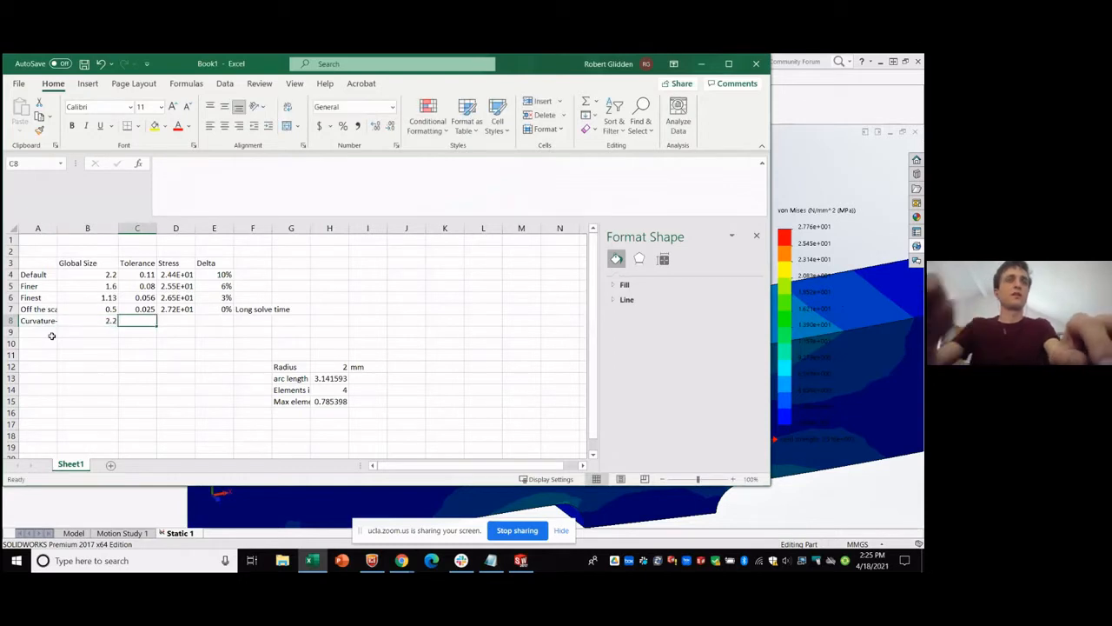
{"action": "left_click_drag", "start_coordinate": [54, 321], "coordinate": [141, 349]}
Add the headings Max Size, Min Size and Elements in Circle in B9 through D9 above the curvature-based row.
{"action": "left_click", "coordinate": [37, 332]}
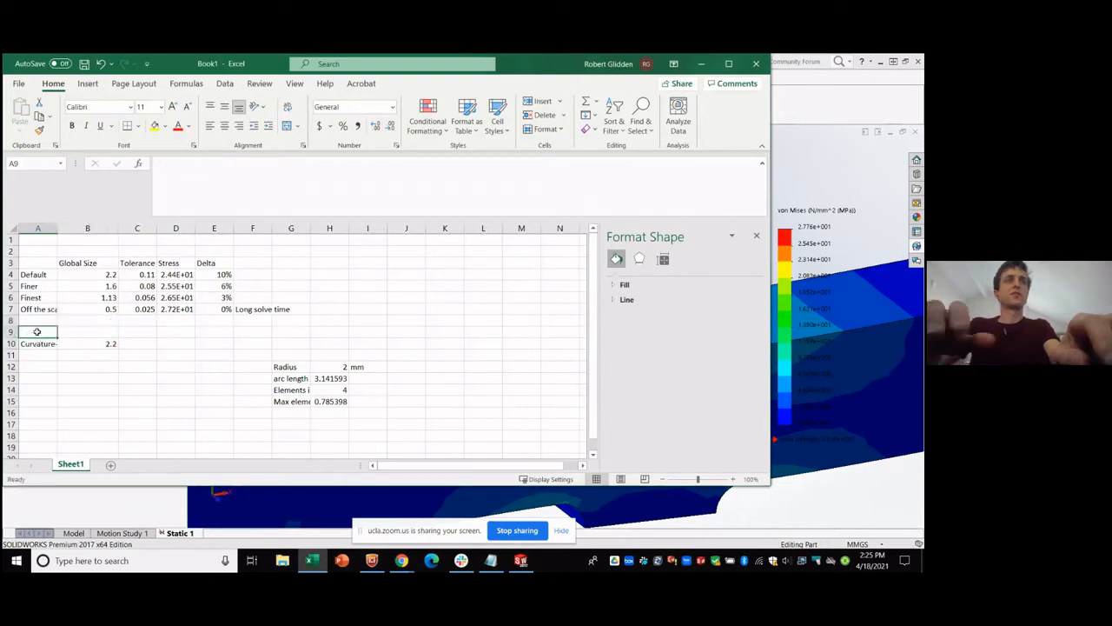
{"action": "key", "text": "Tab"}
{"action": "type", "text": "Max Size"}
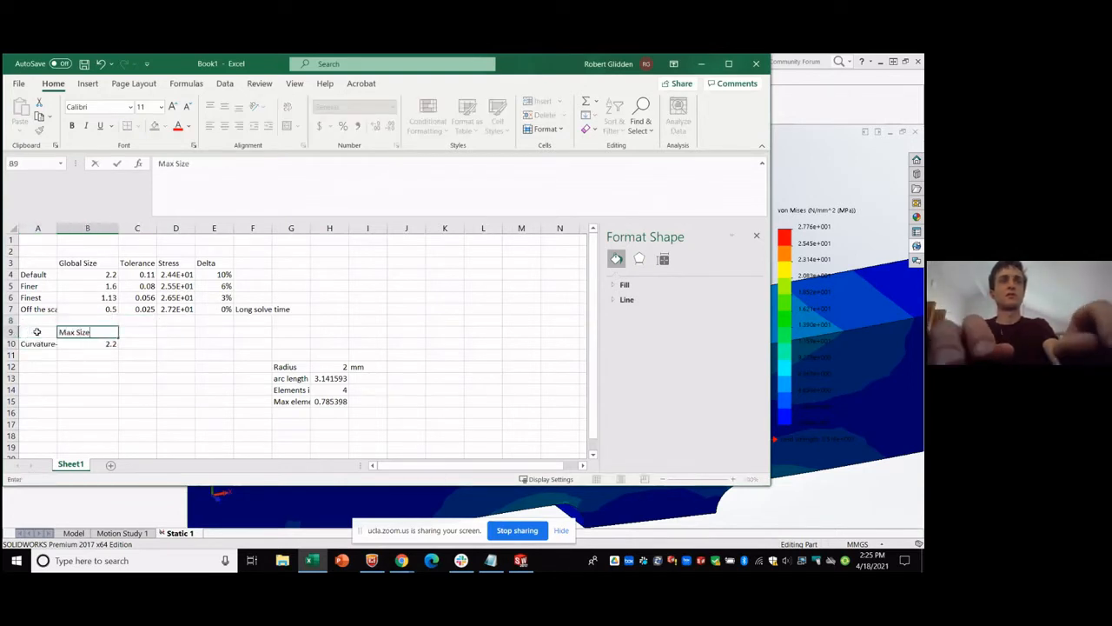
{"action": "key", "text": "Tab"}
{"action": "type", "text": "Min Size"}
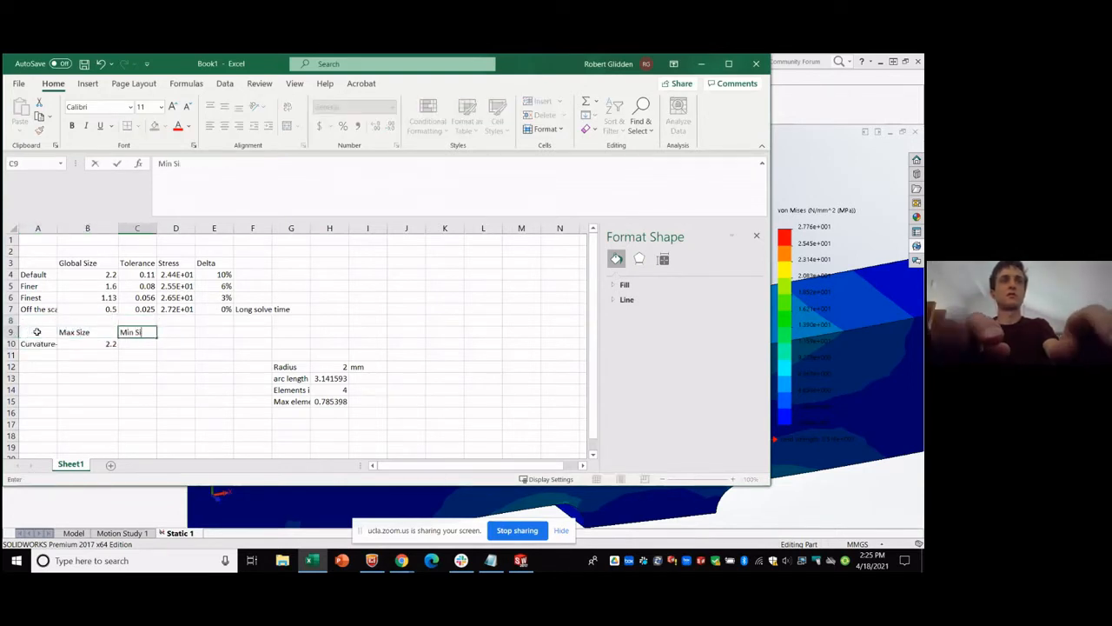
{"action": "key", "text": "Tab"}
{"action": "type", "text": "Elem"}
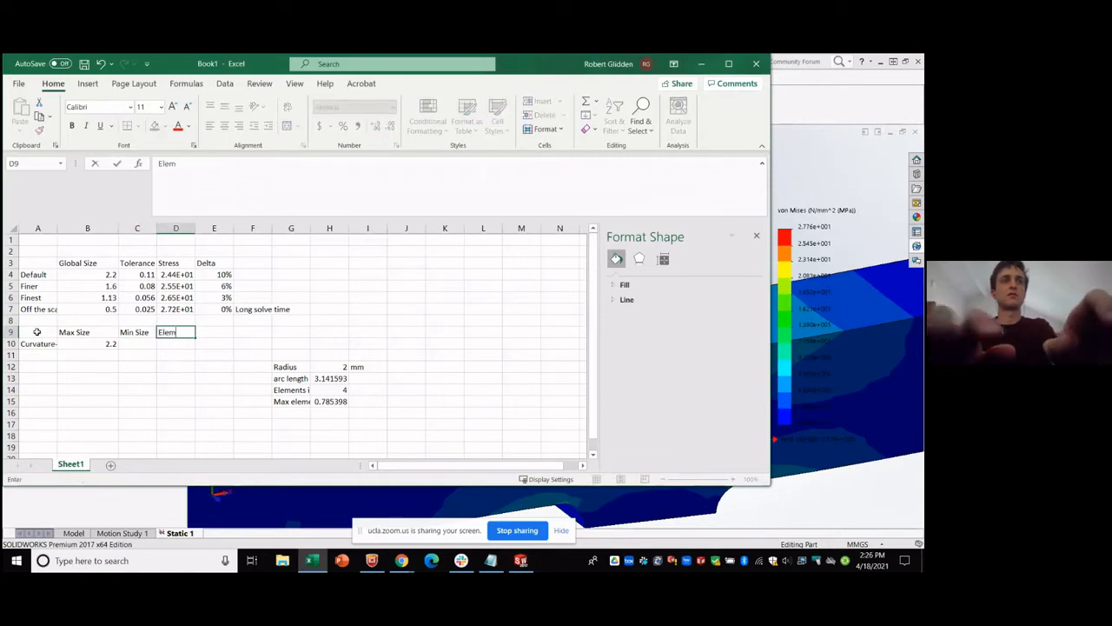
{"action": "type", "text": "ents in Circle"}
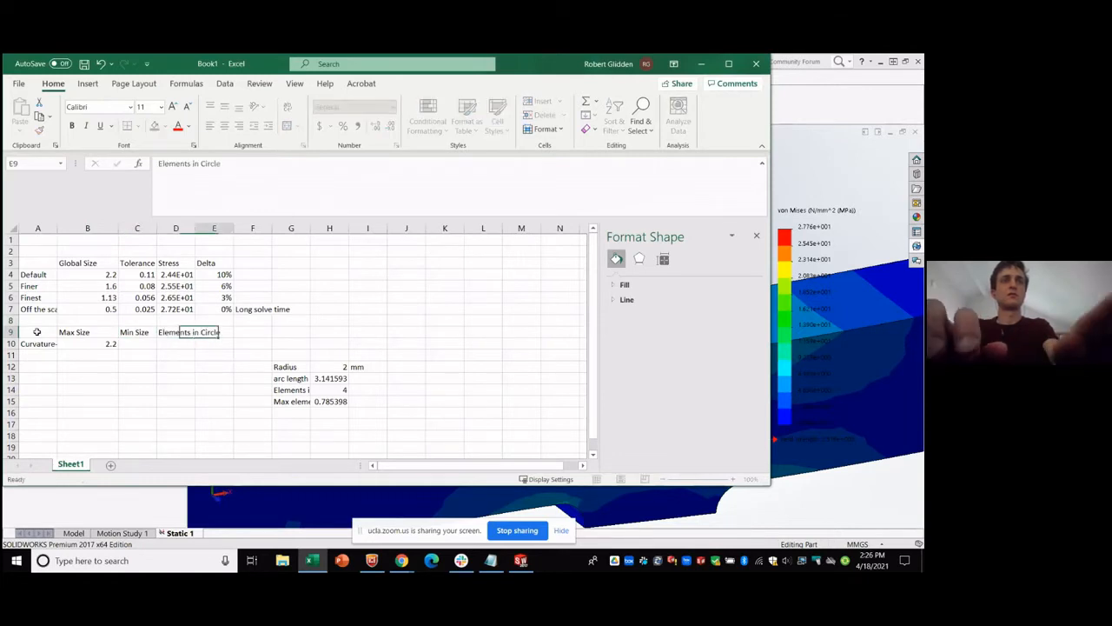
{"action": "key", "text": "Tab"}
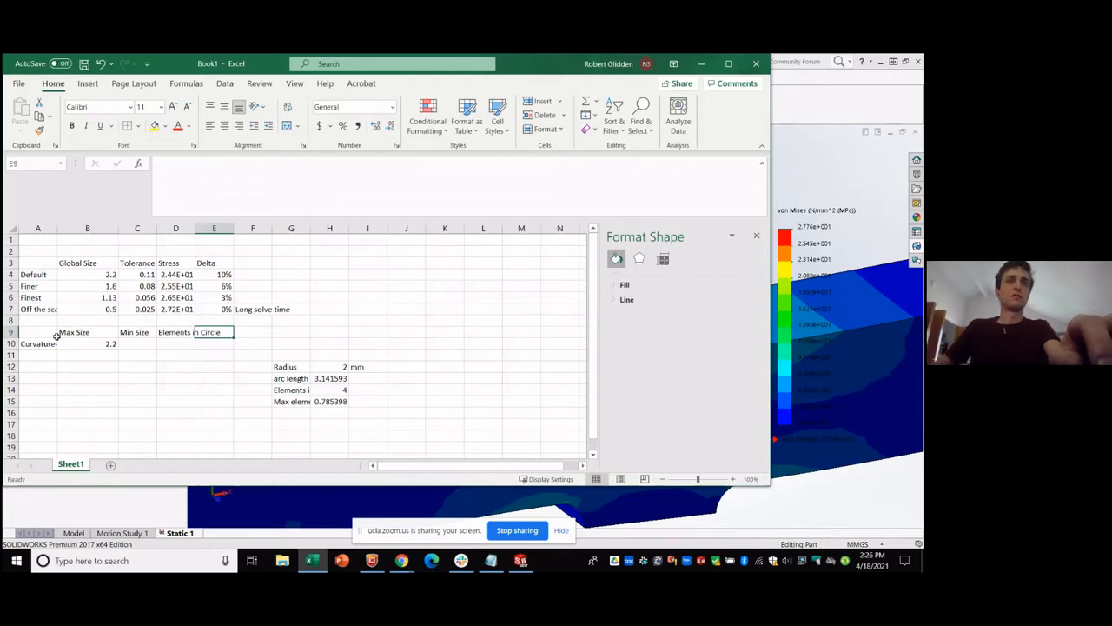
Delete the radius, arc length and element size calculations from the sheet.
{"action": "left_click_drag", "start_coordinate": [280, 349], "coordinate": [391, 407]}
{"action": "key", "text": "Delete"}
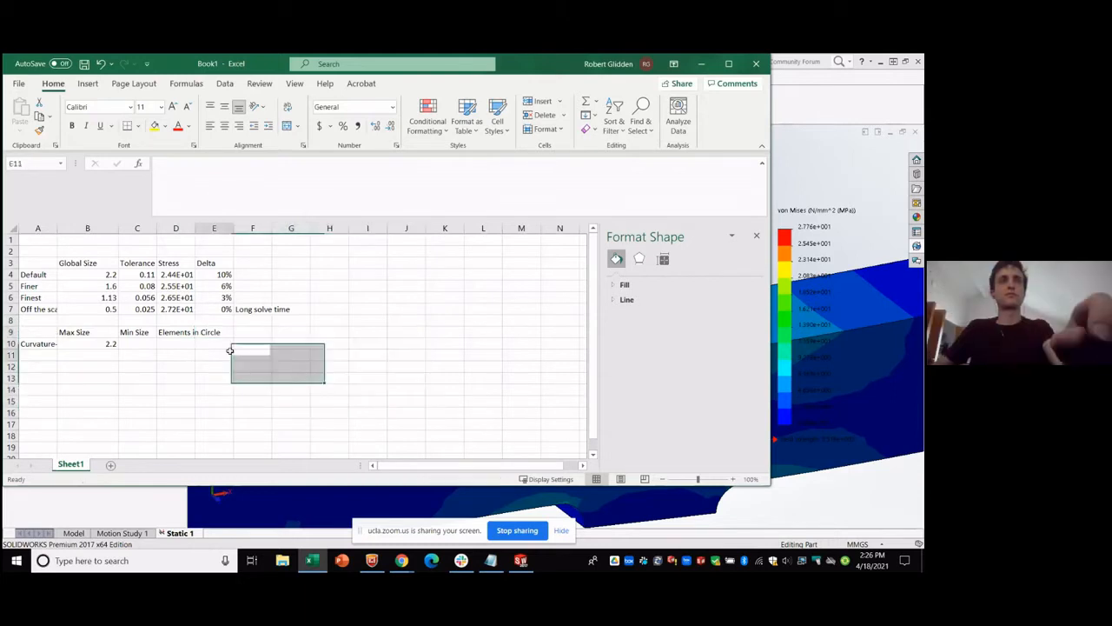
Enter 0.7 as the min size and 16 as the elements in circle in row 10, and widen column D to fit its heading.
{"action": "left_click", "coordinate": [149, 341]}
{"action": "type", "text": ".44"}
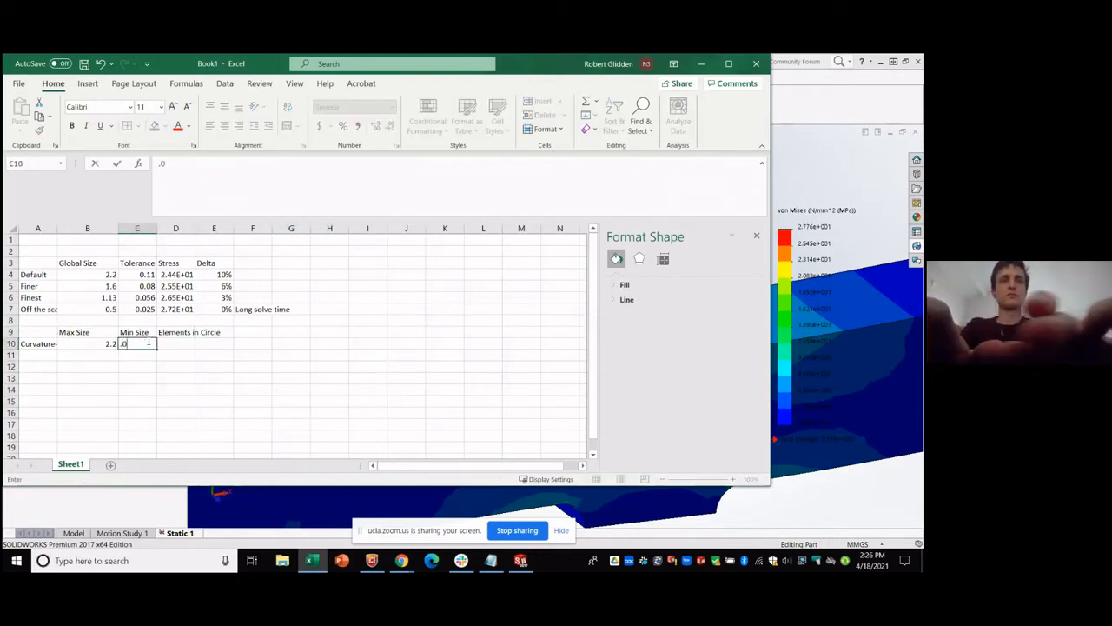
{"action": "key", "text": "Tab"}
{"action": "key", "text": "Left"}
{"action": "type", "text": "."}
{"action": "key", "text": "BackSpace"}
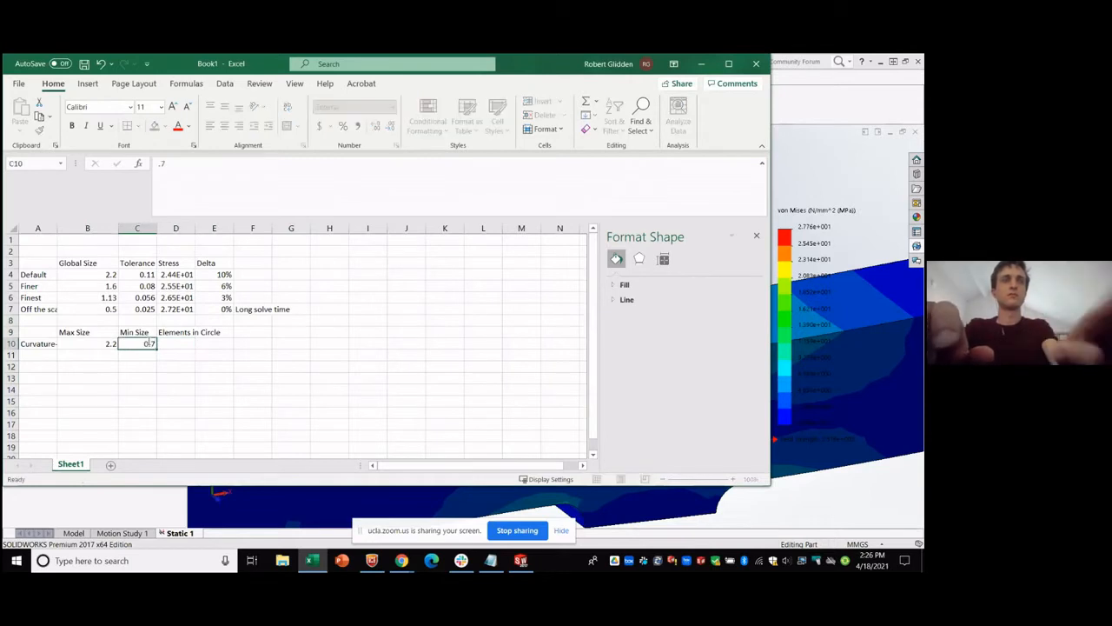
{"action": "key", "text": "Tab"}
{"action": "type", "text": "1."}
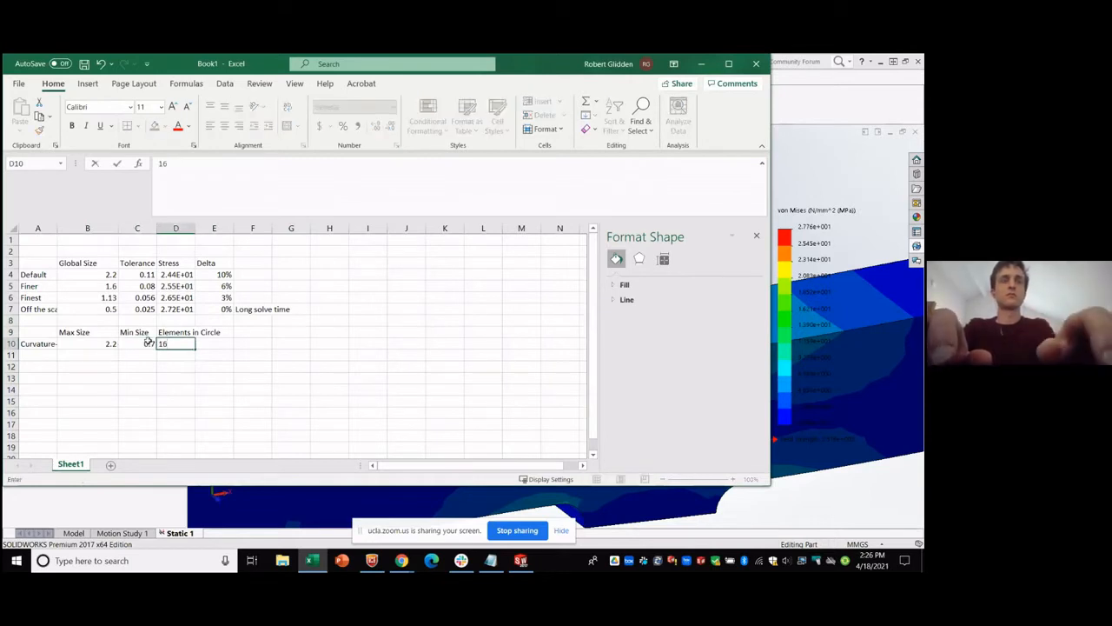
{"action": "type", "text": "6"}
{"action": "key", "text": "Tab"}
{"action": "left_click_drag", "start_coordinate": [195, 228], "coordinate": [235, 228]}
Add a Stress heading in E9 and record the curvature-based stress as 2.776e1 in E10.
{"action": "left_click", "coordinate": [254, 331]}
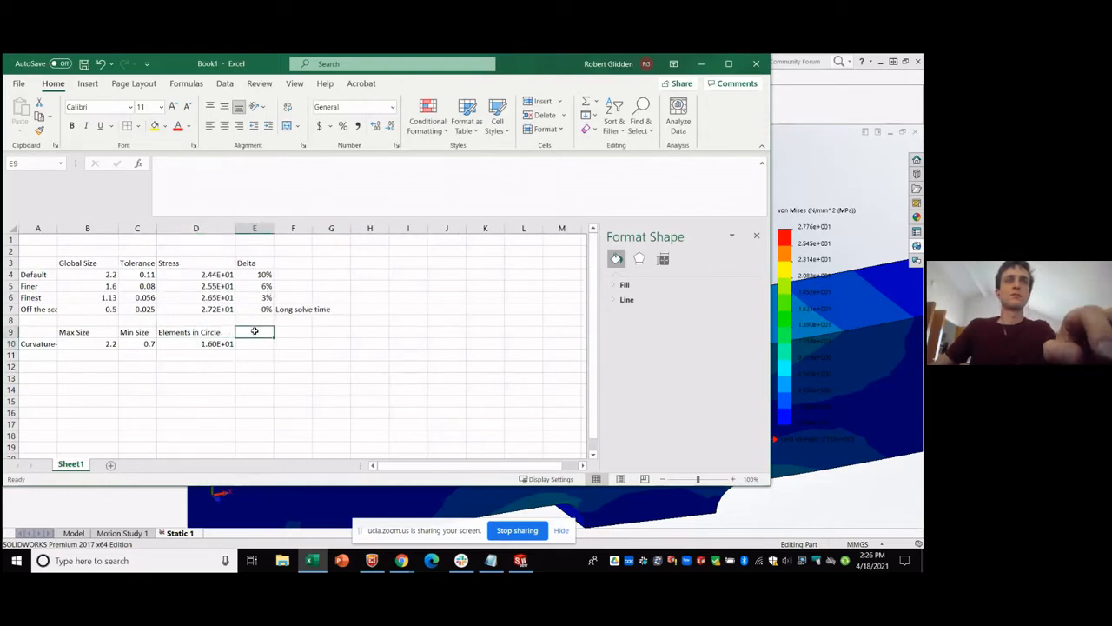
{"action": "type", "text": "Stress"}
{"action": "key", "text": "Return"}
{"action": "key", "text": "Tab"}
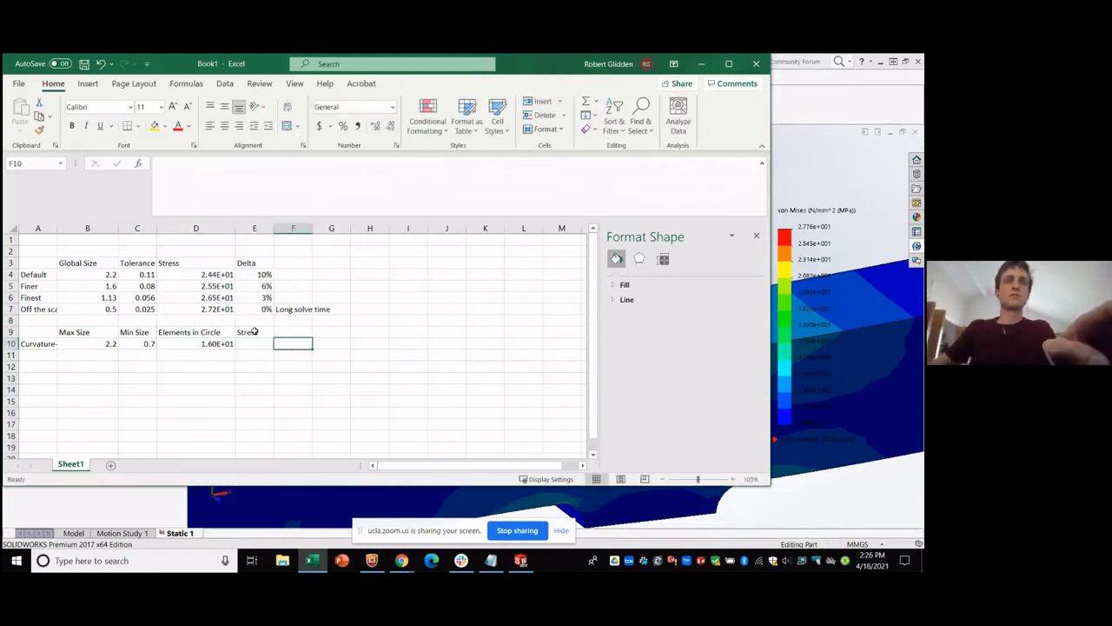
{"action": "left_click", "coordinate": [251, 344]}
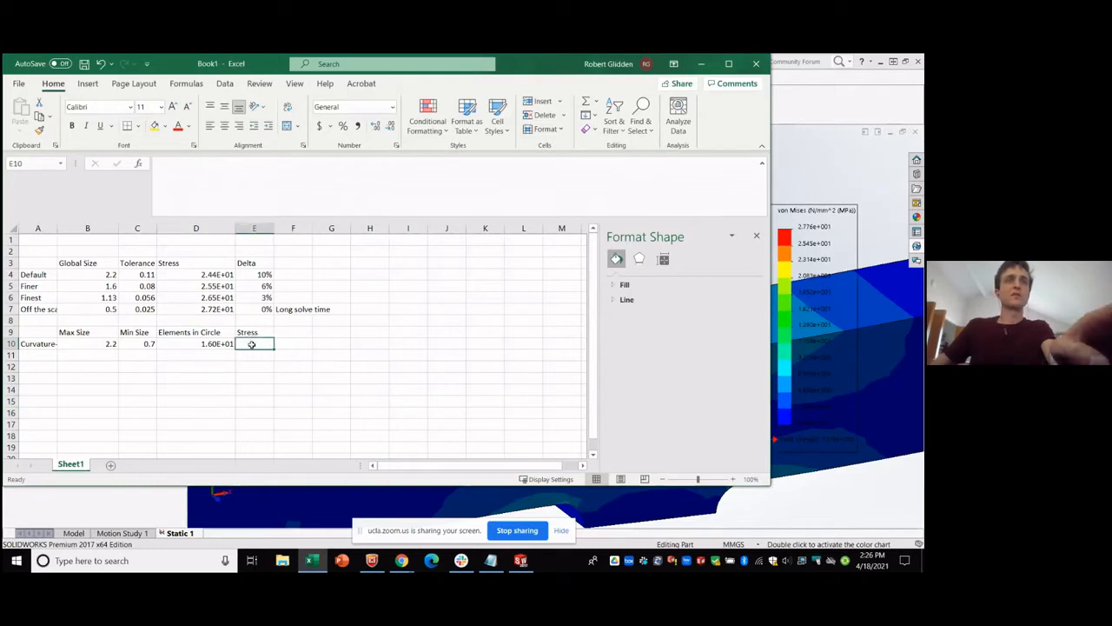
{"action": "type", "text": "2.776e1"}
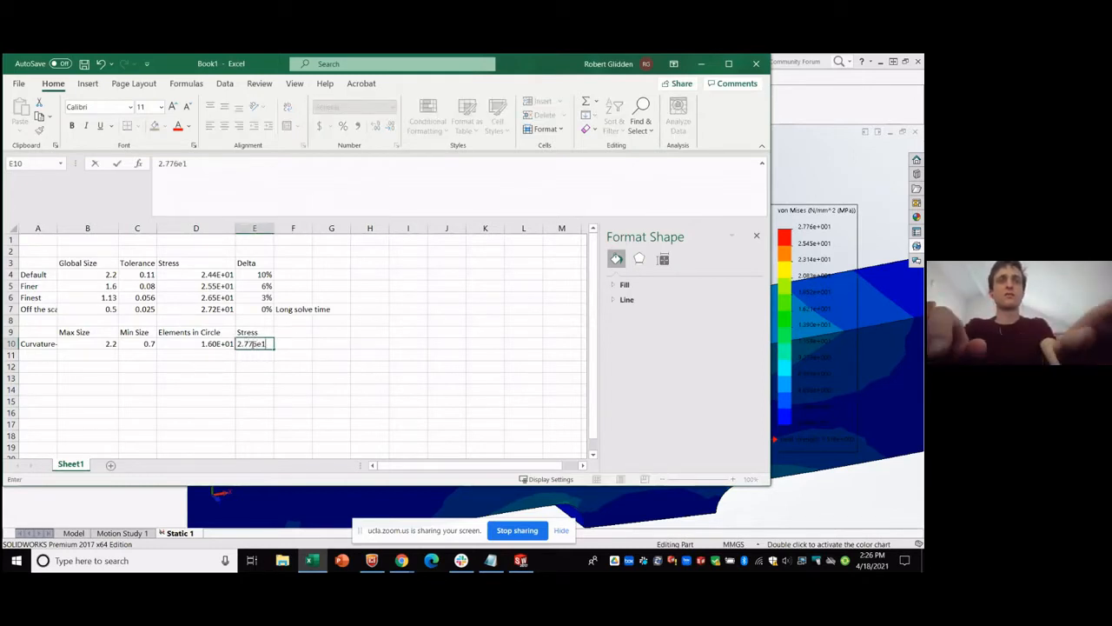
{"action": "key", "text": "Return"}
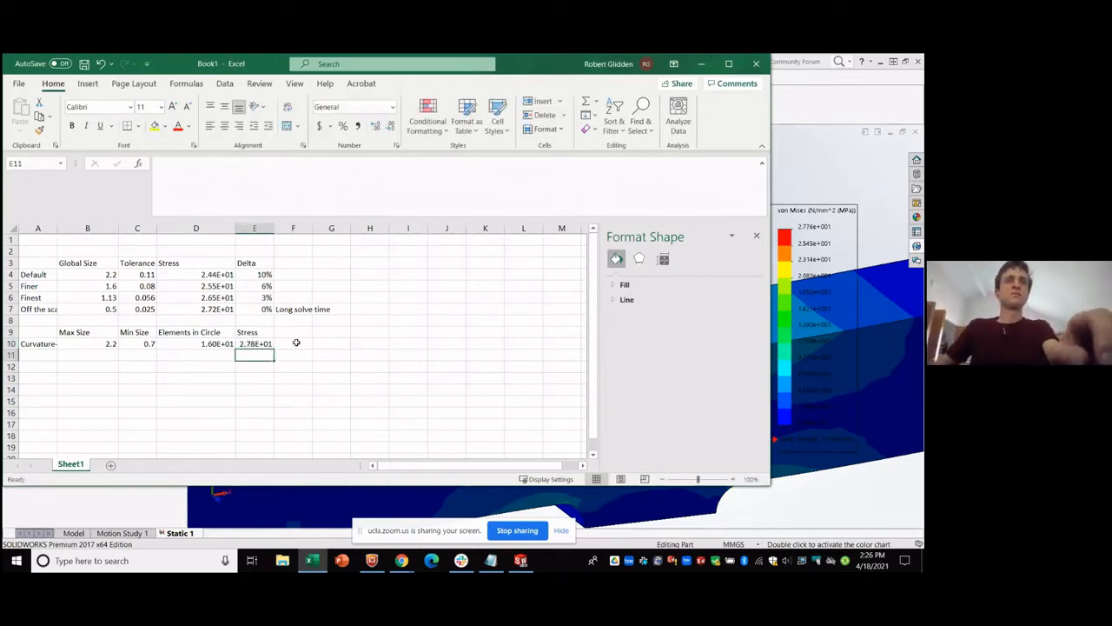
Enter the formula =(E10-D7)/E10 in F10 to compute the curvature-based stress's relative difference from the off-the-scale mesh.
{"action": "left_click", "coordinate": [298, 343]}
{"action": "left_click", "coordinate": [265, 344]}
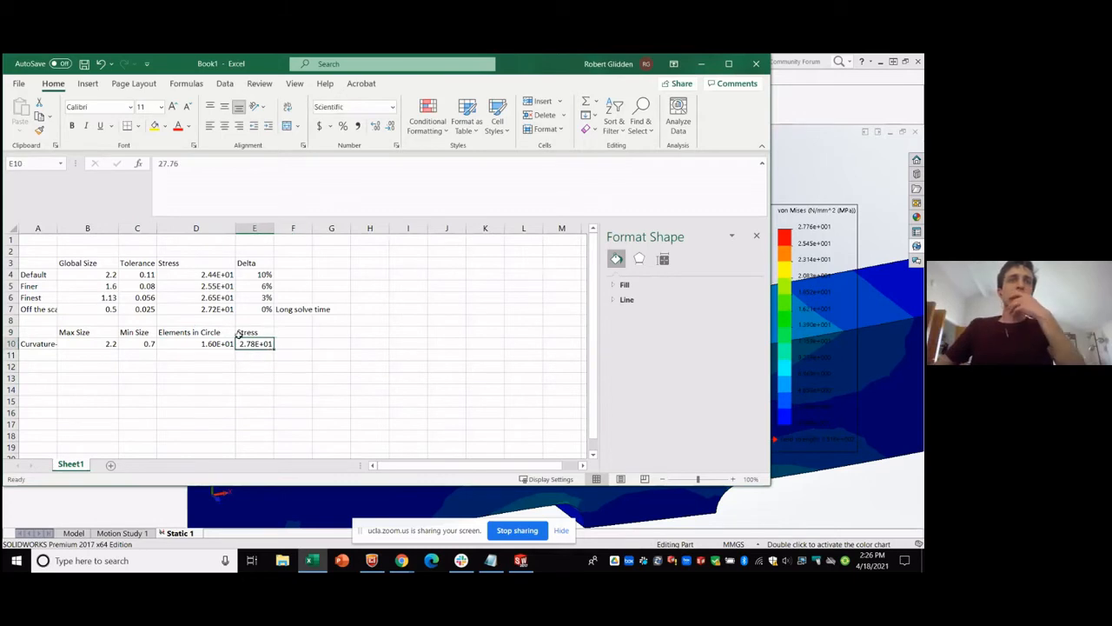
{"action": "left_click", "coordinate": [217, 310]}
{"action": "left_click", "coordinate": [293, 343]}
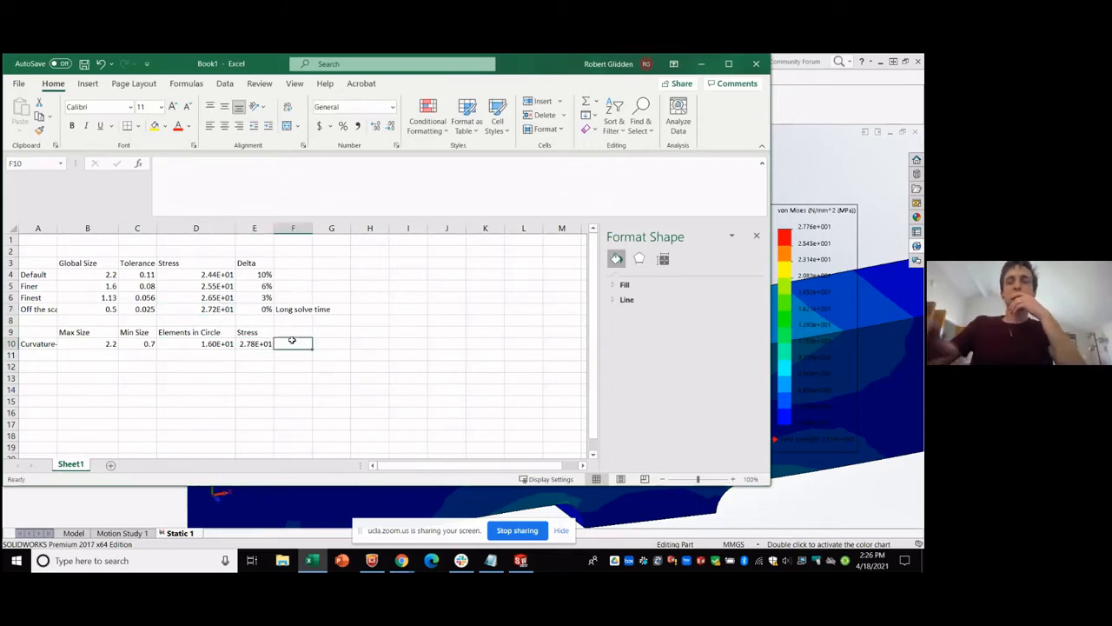
{"action": "type", "text": "="}
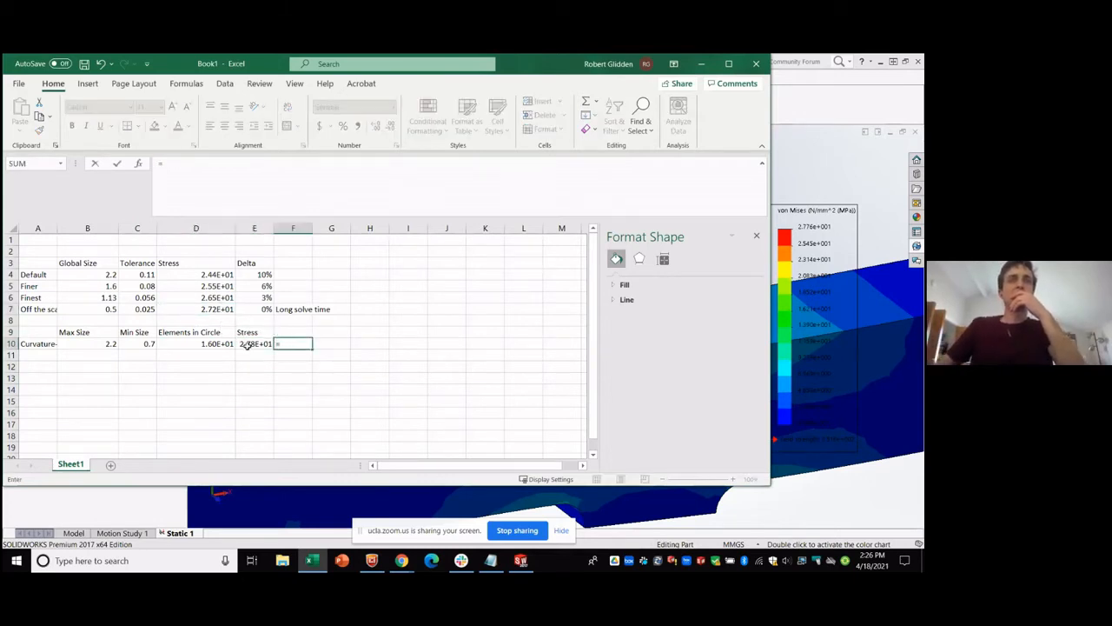
{"action": "left_click", "coordinate": [249, 343]}
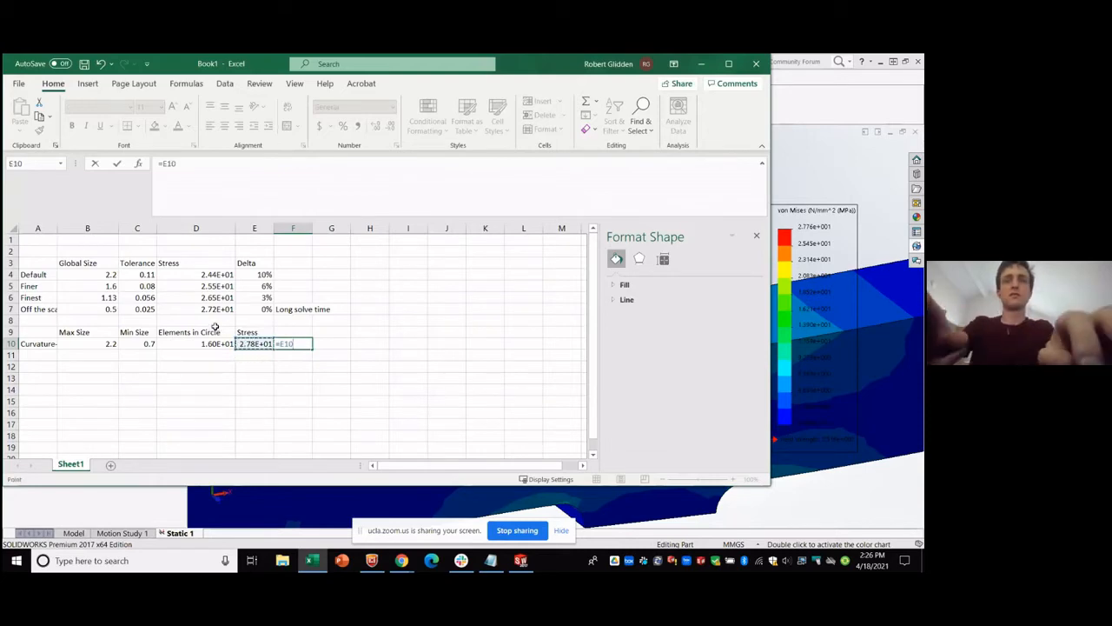
{"action": "type", "text": "-"}
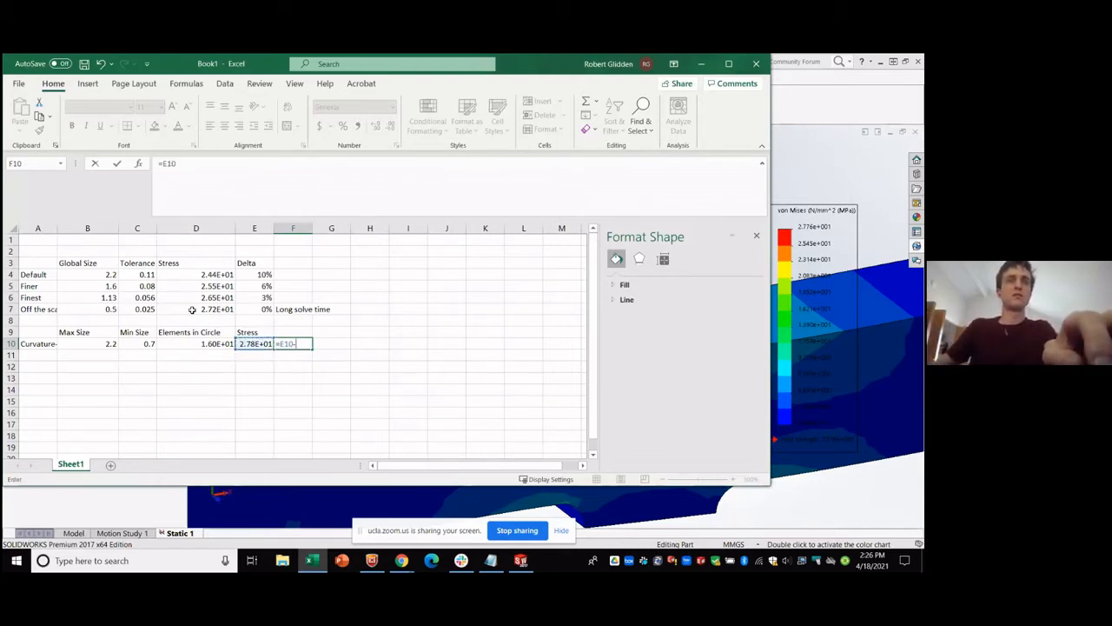
{"action": "left_click", "coordinate": [192, 309]}
{"action": "key", "text": "F2"}
{"action": "key", "text": "Home"}
{"action": "key", "text": "Right"}
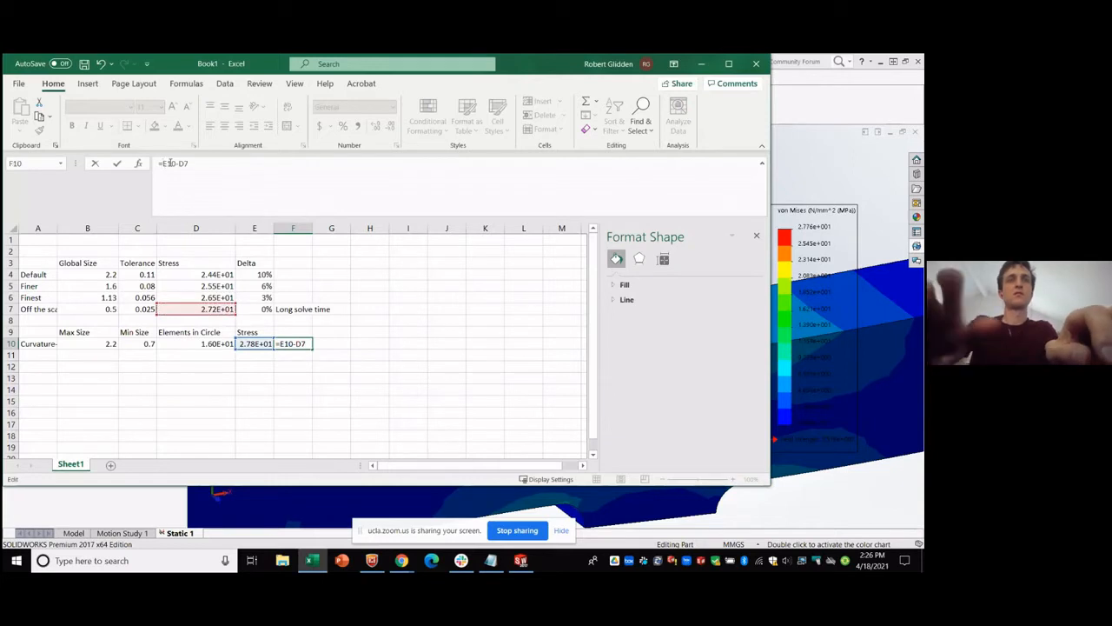
{"action": "type", "text": "("}
{"action": "left_click", "coordinate": [286, 200]}
{"action": "type", "text": ")"}
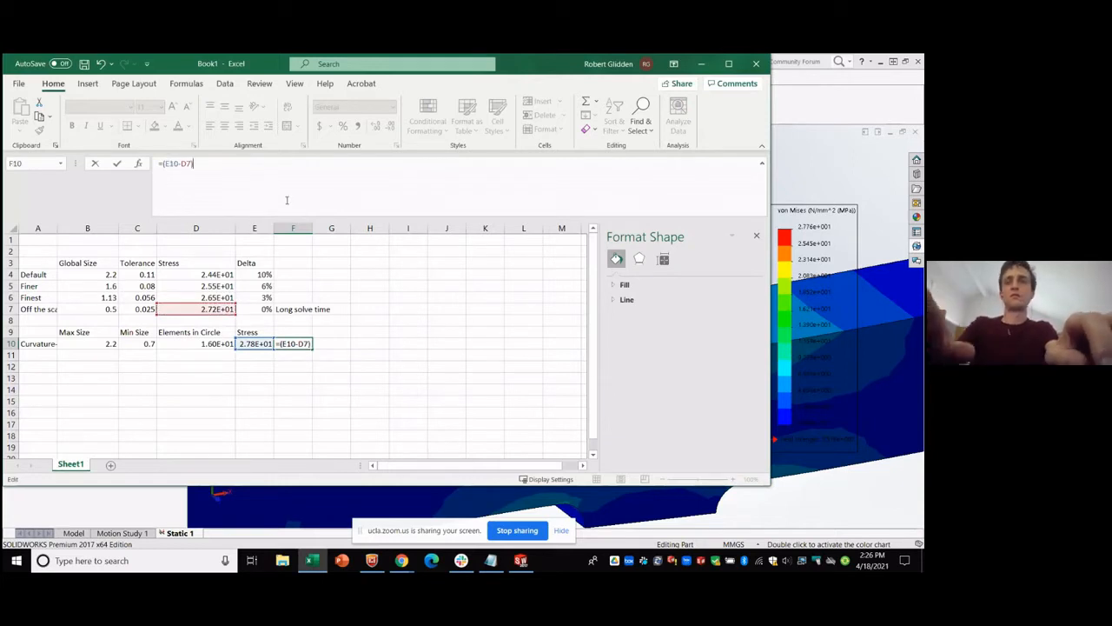
{"action": "type", "text": "/"}
{"action": "left_click", "coordinate": [258, 348]}
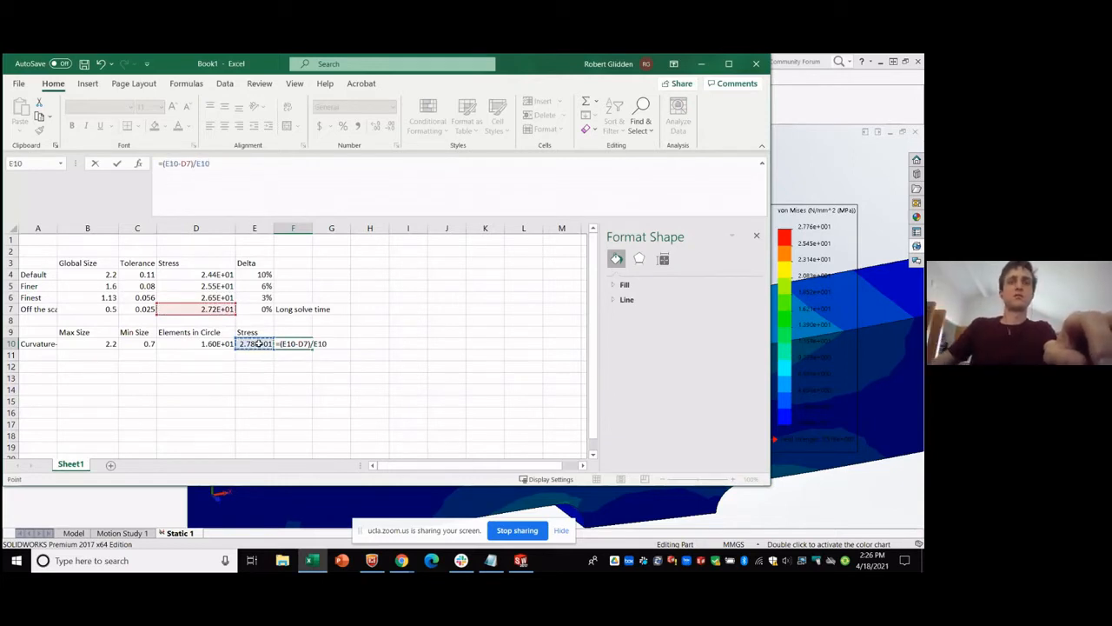
{"action": "key", "text": "Return"}
Format the difference in F10 as a percentage.
{"action": "left_click", "coordinate": [292, 344]}
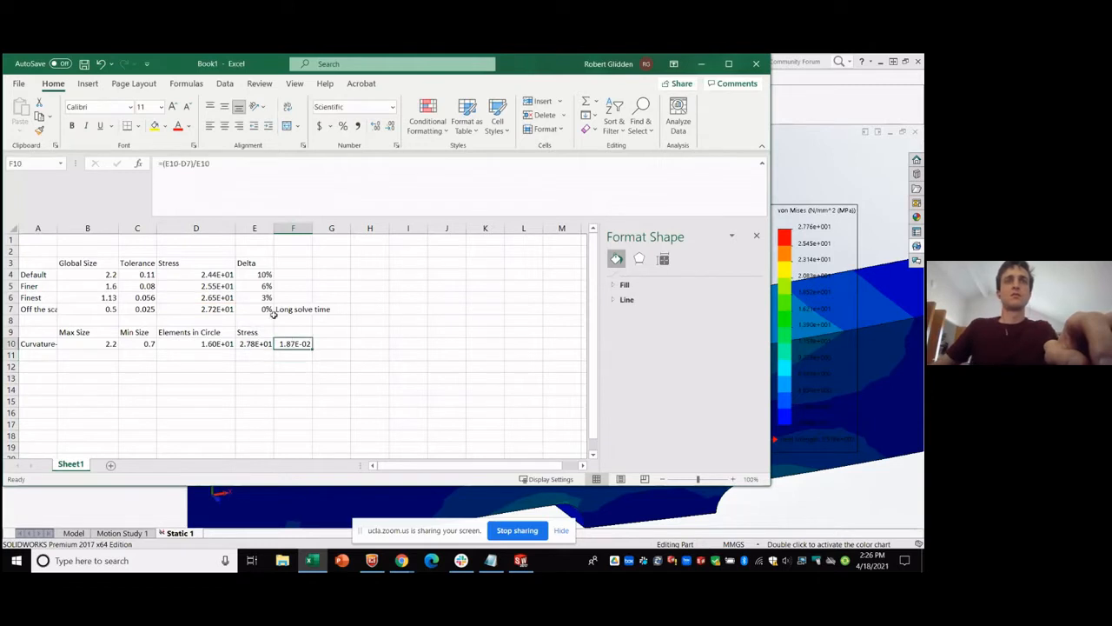
{"action": "left_click", "coordinate": [343, 125]}
{"action": "left_click", "coordinate": [369, 352]}
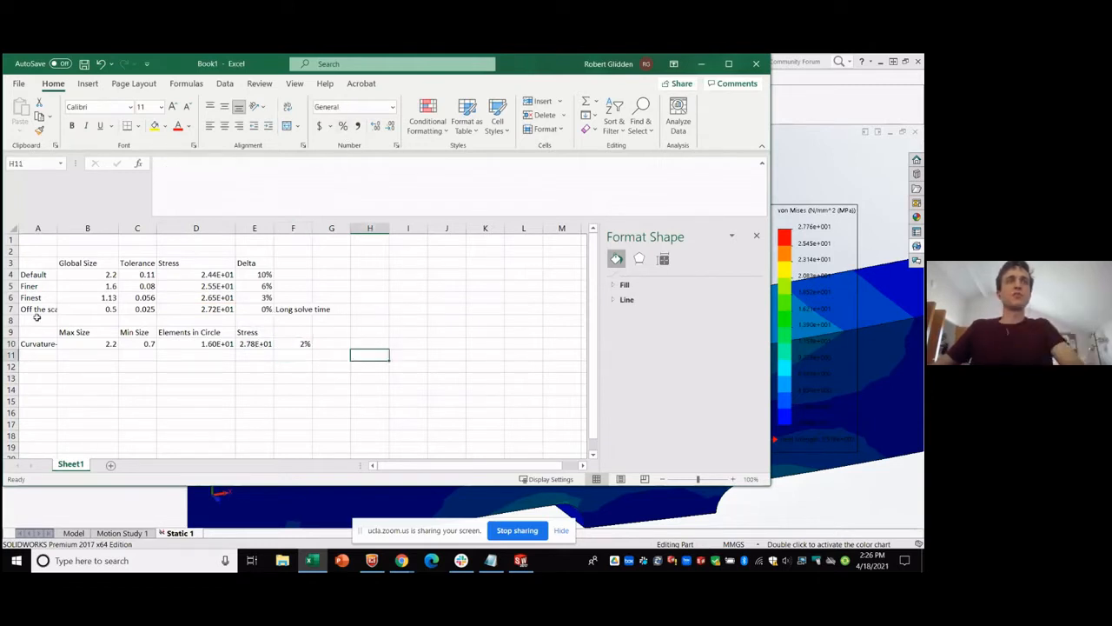
Highlight the off-the-scale row and the curvature-based row in turn to compare their mesh settings and stresses.
{"action": "left_click_drag", "start_coordinate": [33, 311], "coordinate": [296, 311]}
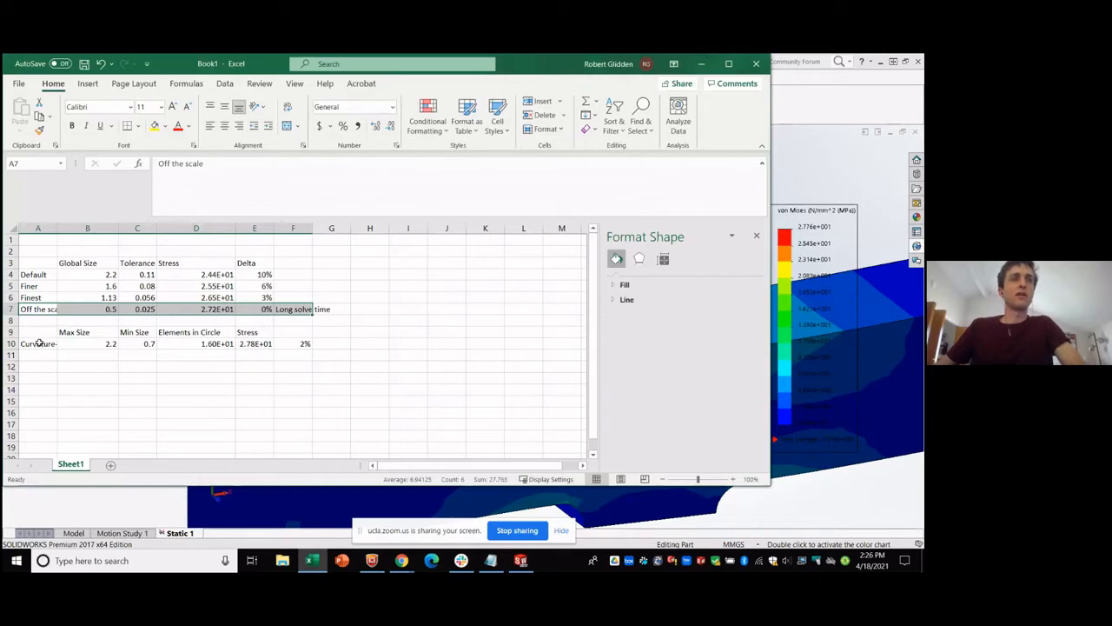
{"action": "left_click_drag", "start_coordinate": [40, 343], "coordinate": [304, 344]}
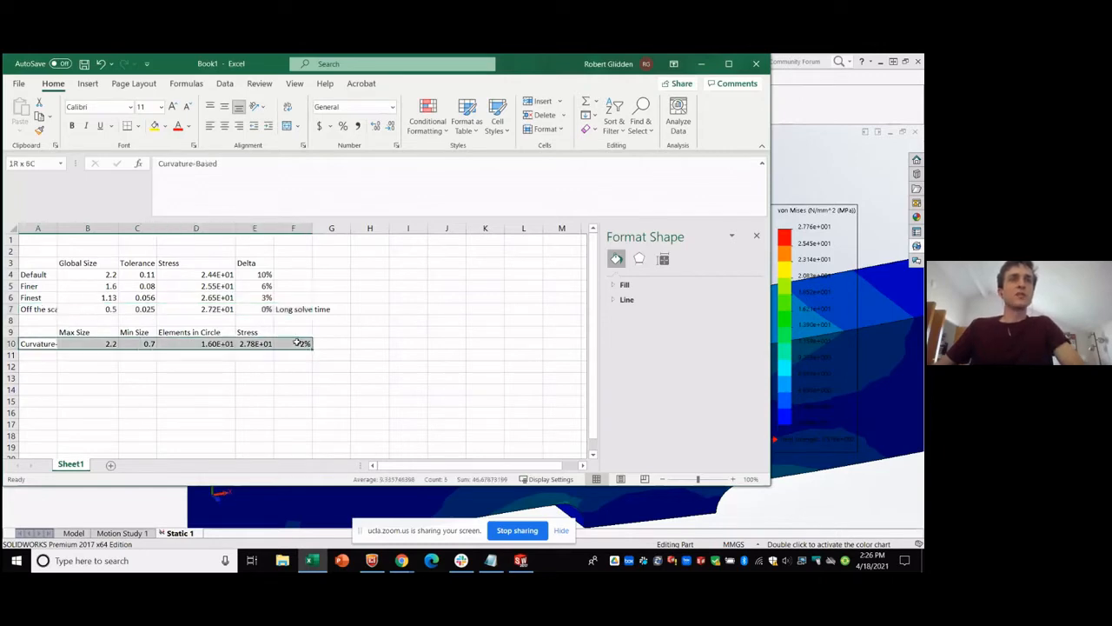
Switch to SOLIDWORKS, review the curvature-based mesh parameters of Static 1, and close them without remeshing.
{"action": "left_click", "coordinate": [805, 116]}
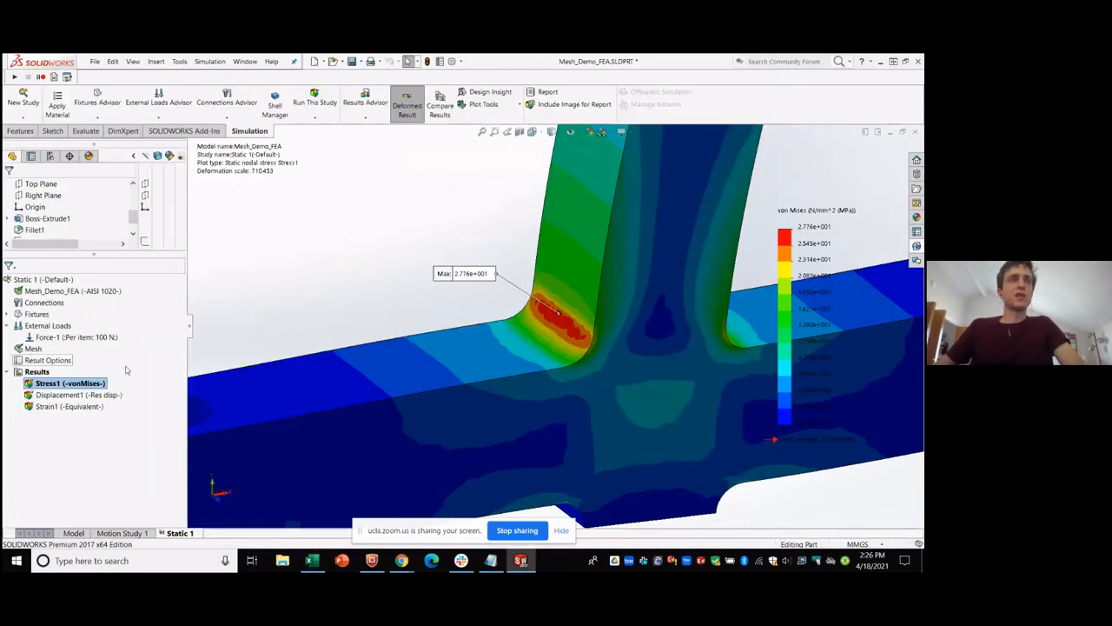
{"action": "right_click", "coordinate": [29, 349]}
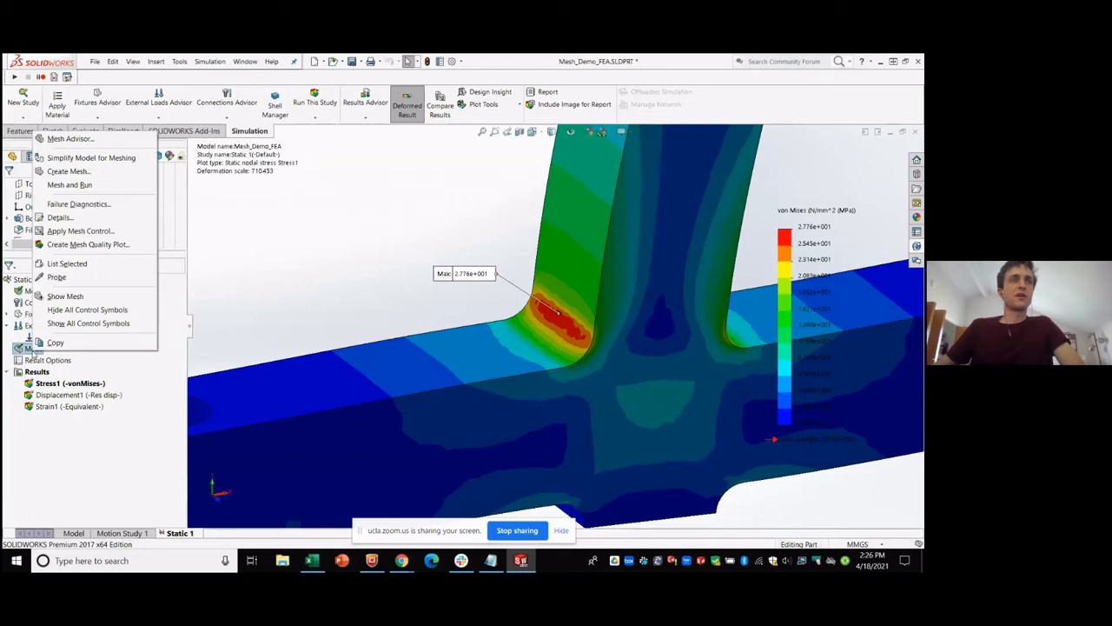
{"action": "left_click", "coordinate": [82, 184]}
{"action": "left_click", "coordinate": [479, 333]}
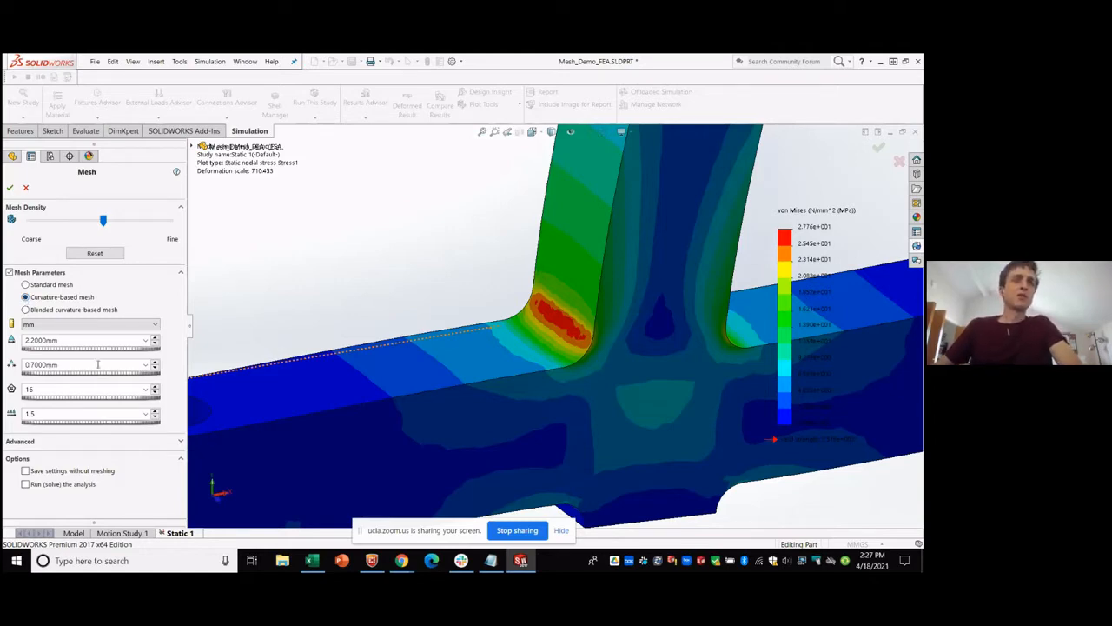
{"action": "scroll", "coordinate": [403, 305], "scroll_direction": "up", "scroll_amount": 3}
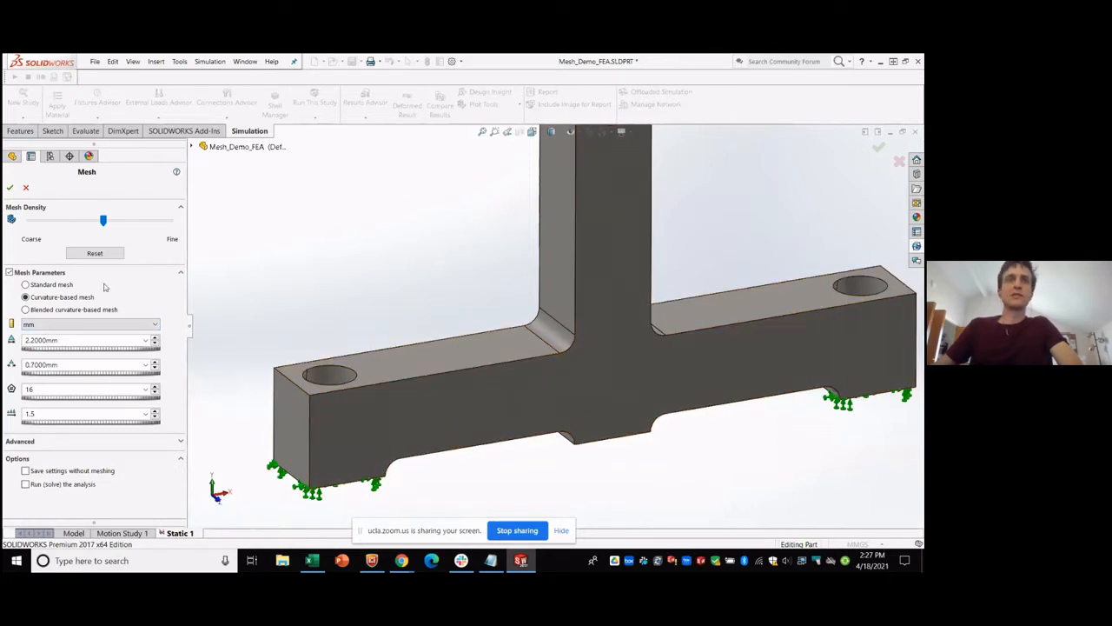
{"action": "left_click", "coordinate": [26, 189]}
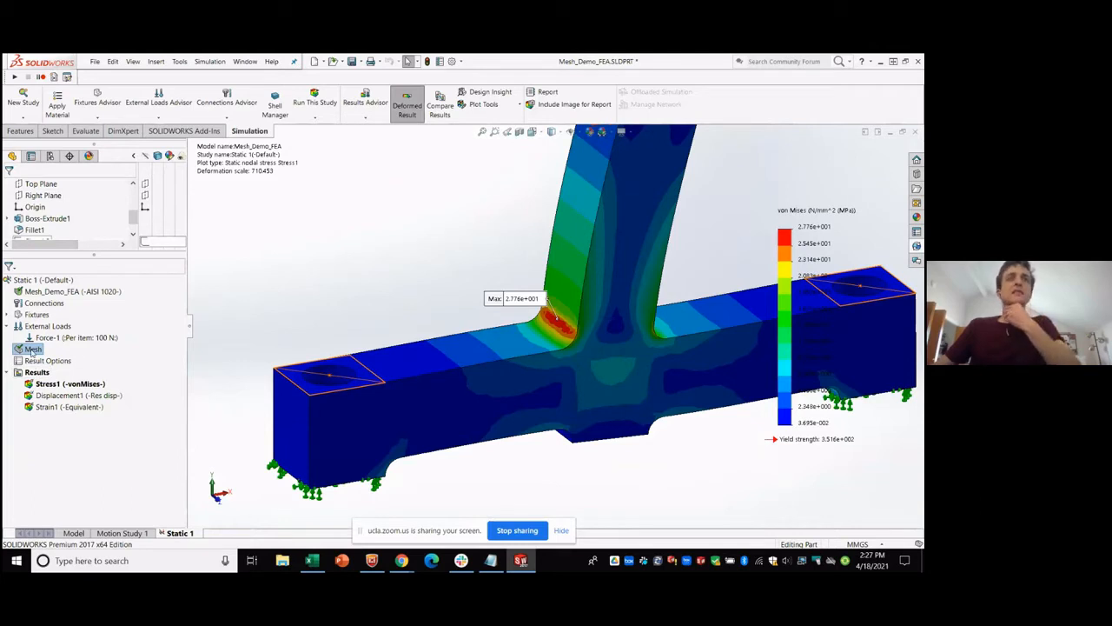
{"action": "scroll", "coordinate": [593, 312], "scroll_direction": "down", "scroll_amount": 2}
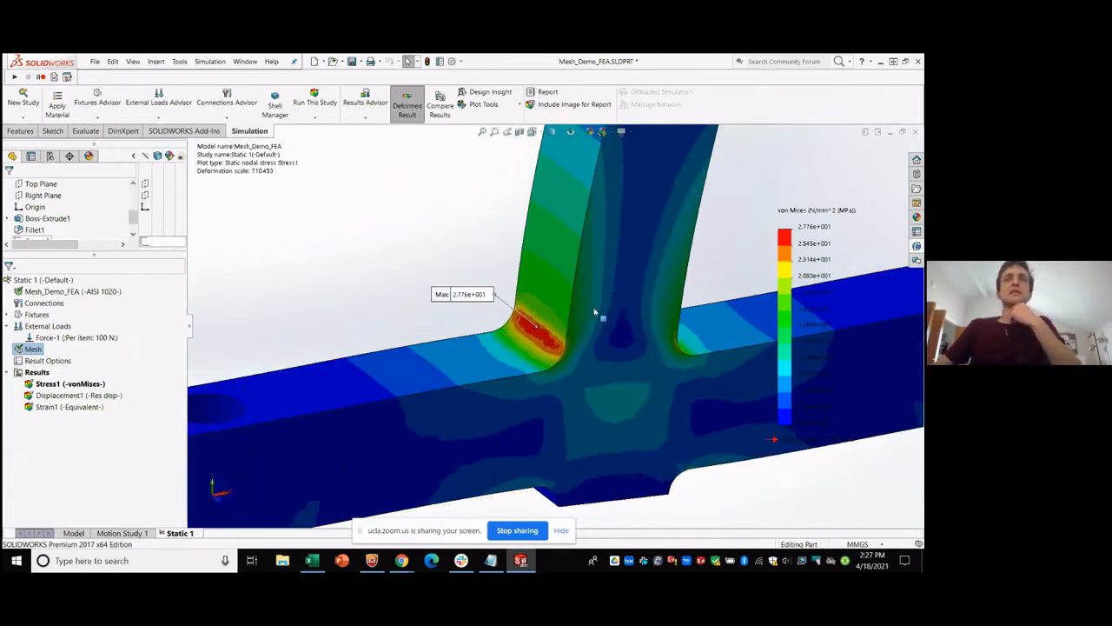
{"action": "scroll", "coordinate": [345, 318], "scroll_direction": "up", "scroll_amount": 2}
Switch to Excel and enter "Rule of Thumb:" in I3 with "4 Elements in 90-degree arc for acceptable accuracy" in I4.
{"action": "key", "text": "alt+Tab"}
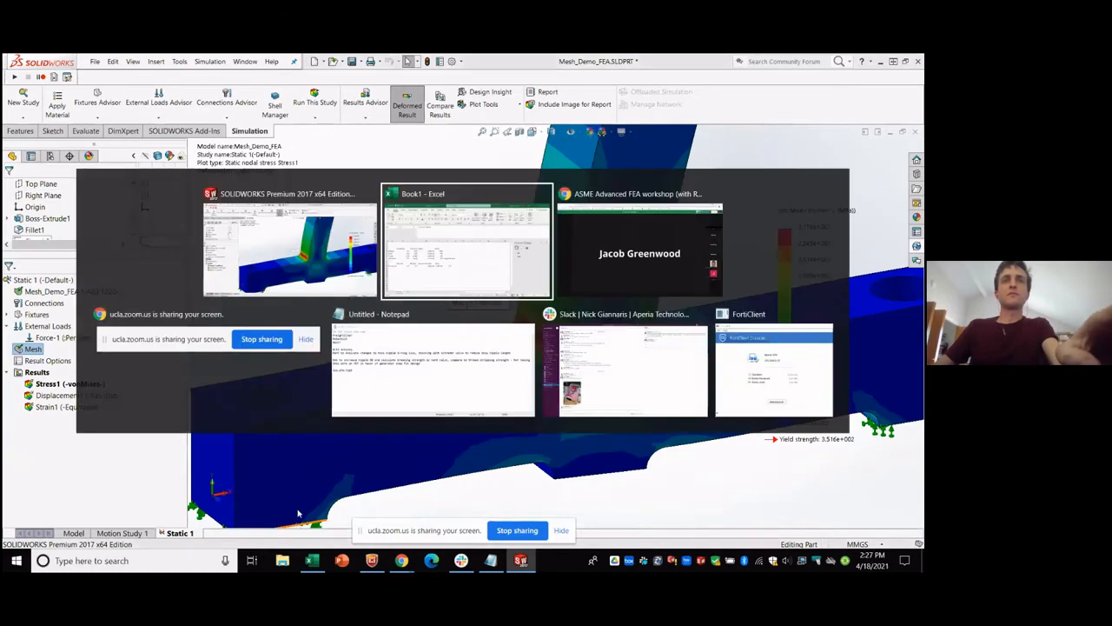
{"action": "left_click", "coordinate": [395, 270]}
{"action": "type", "text": "Rule of Thumb:"}
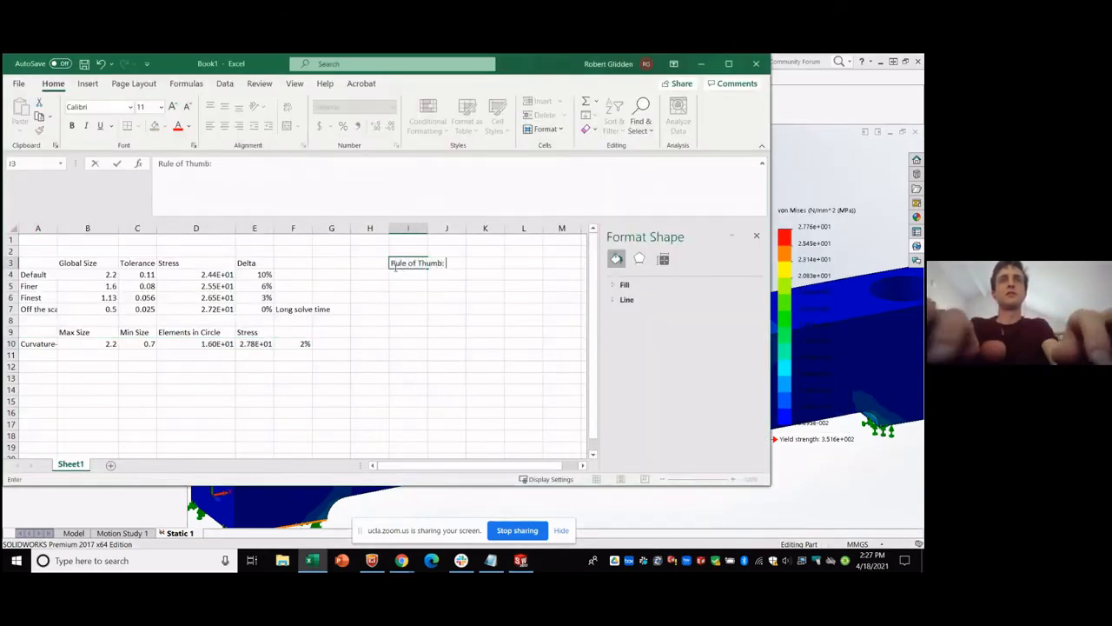
{"action": "key", "text": "Return"}
{"action": "type", "text": "4"}
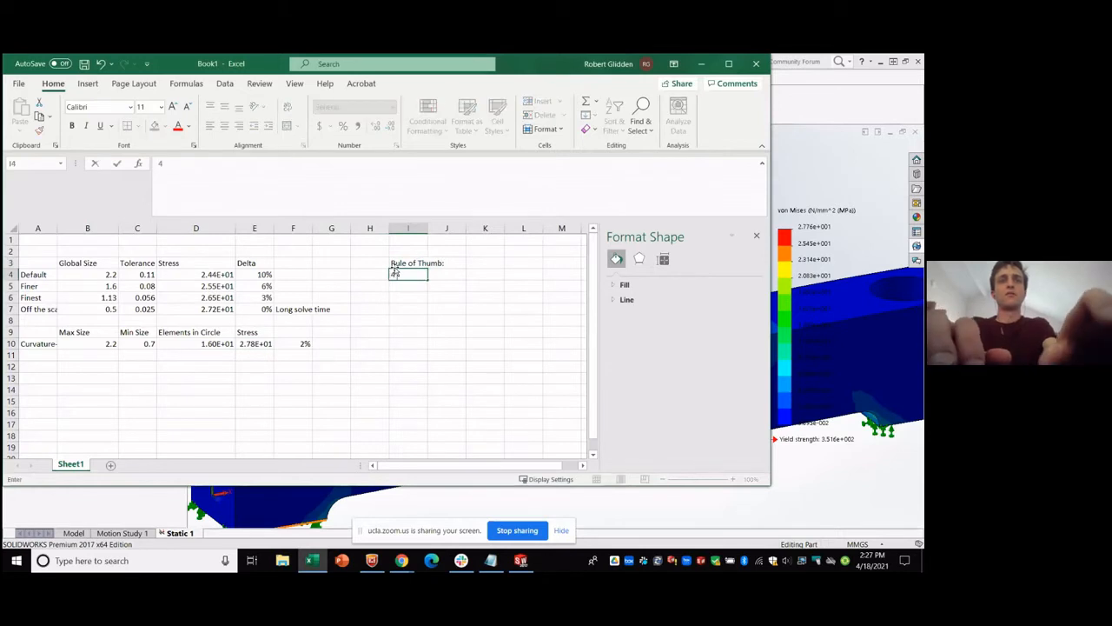
{"action": "type", "text": " Elements in "}
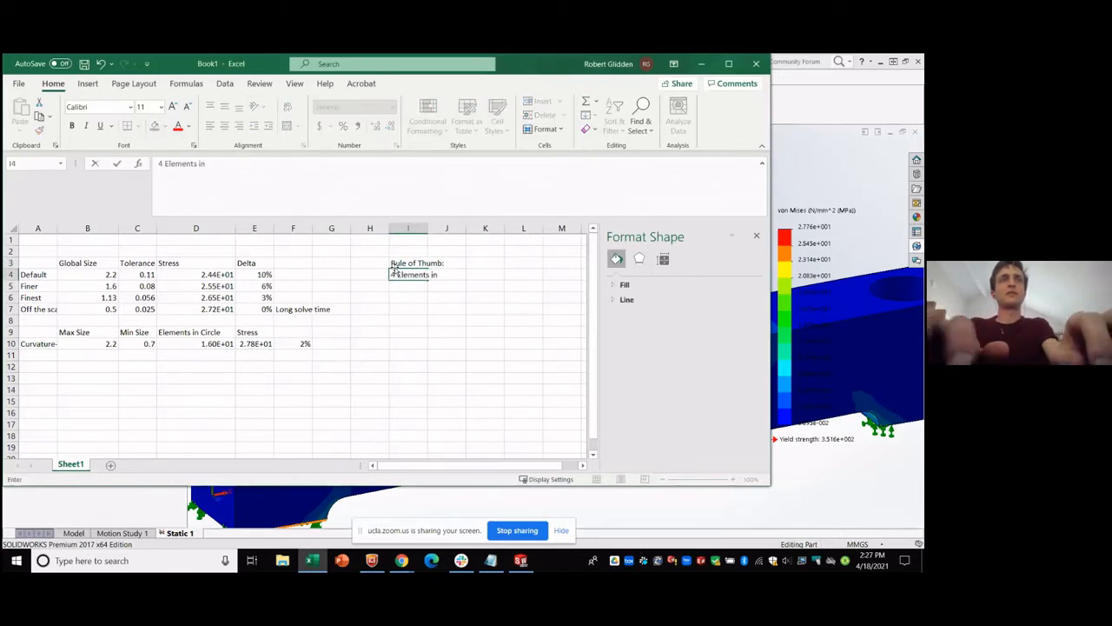
{"action": "type", "text": "90-"}
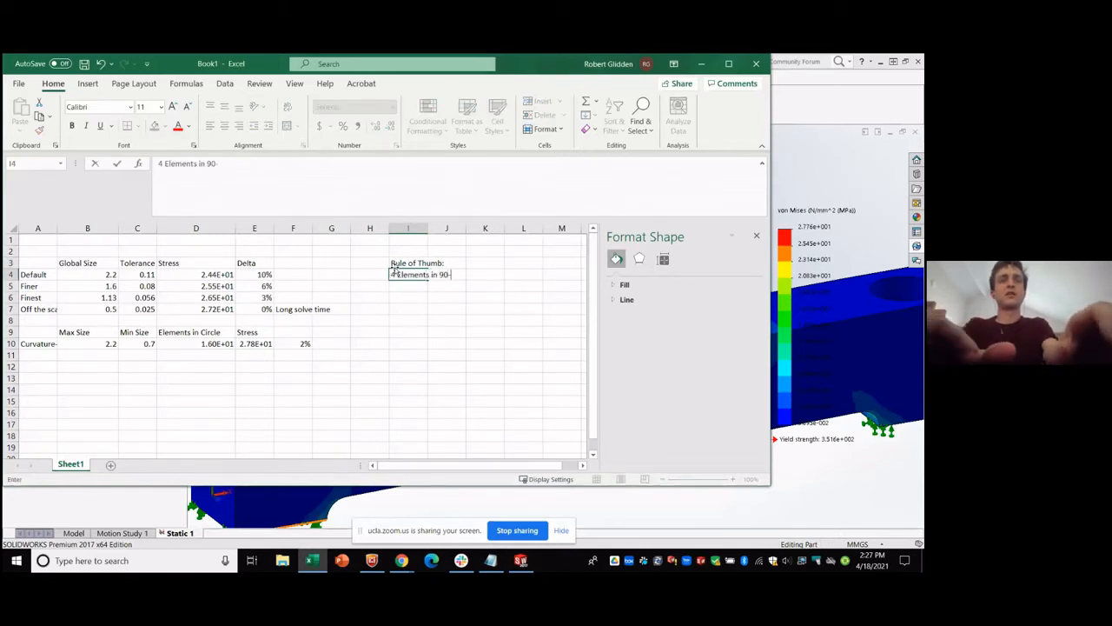
{"action": "type", "text": "degree arc for"}
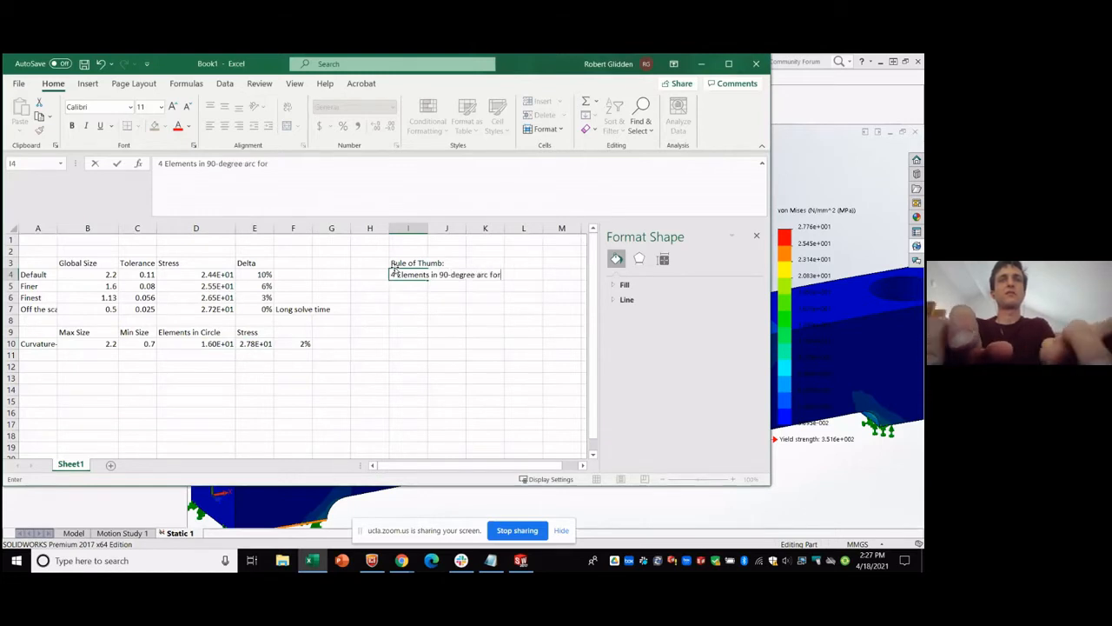
{"action": "type", "text": " acceptable accuracy"}
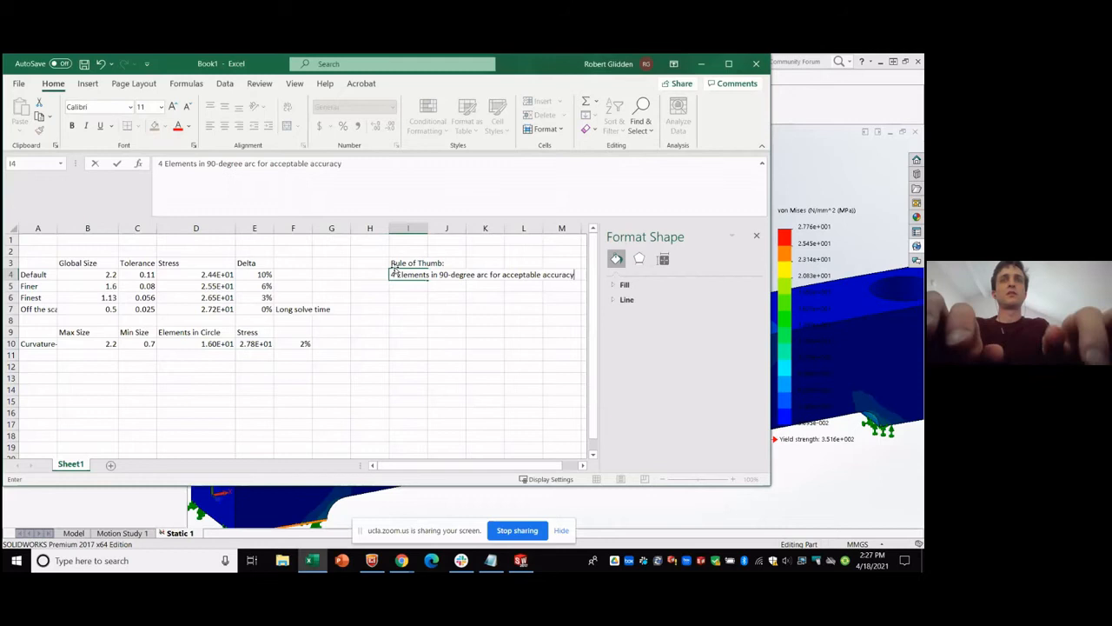
{"action": "key", "text": "Return"}
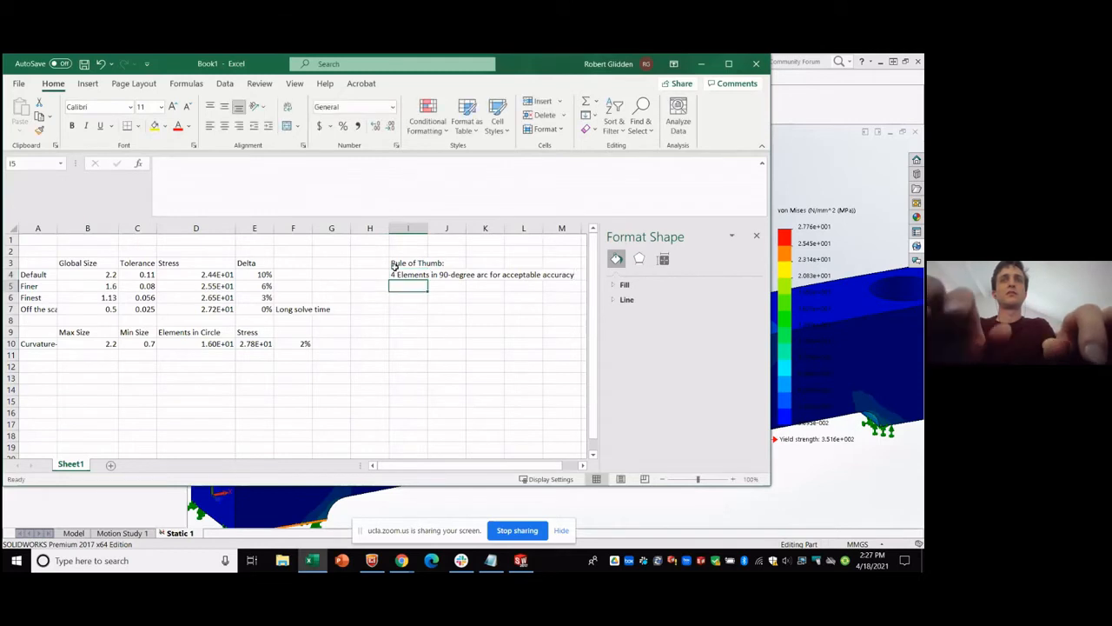
Append "in fillets" to the end of the rule of thumb note in I4.
{"action": "left_click", "coordinate": [402, 275]}
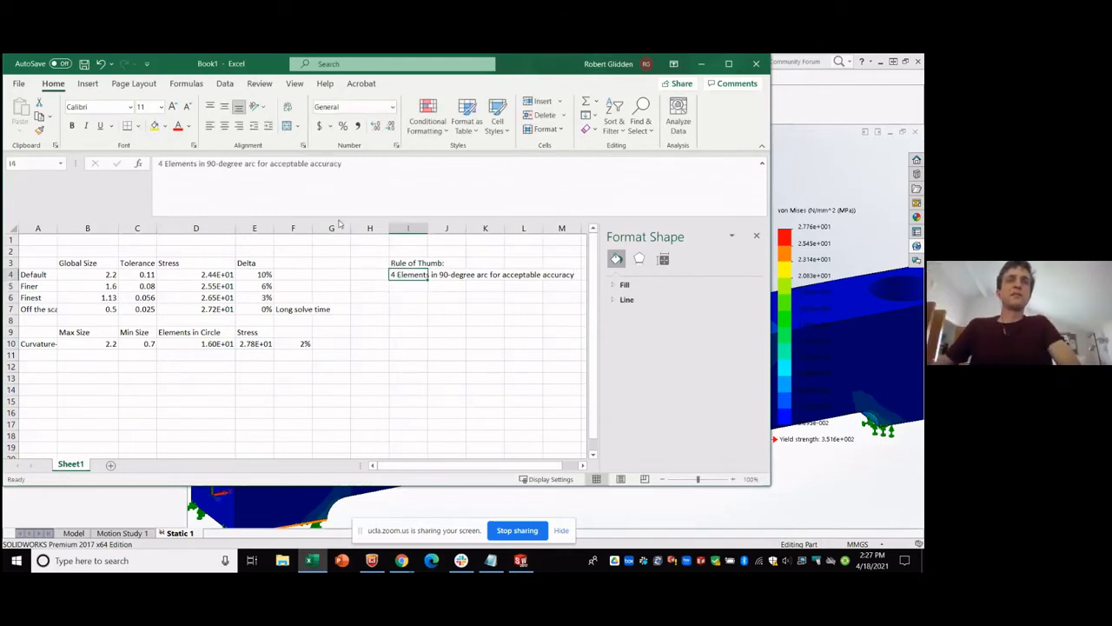
{"action": "left_click", "coordinate": [401, 183]}
{"action": "type", "text": "in fillets"}
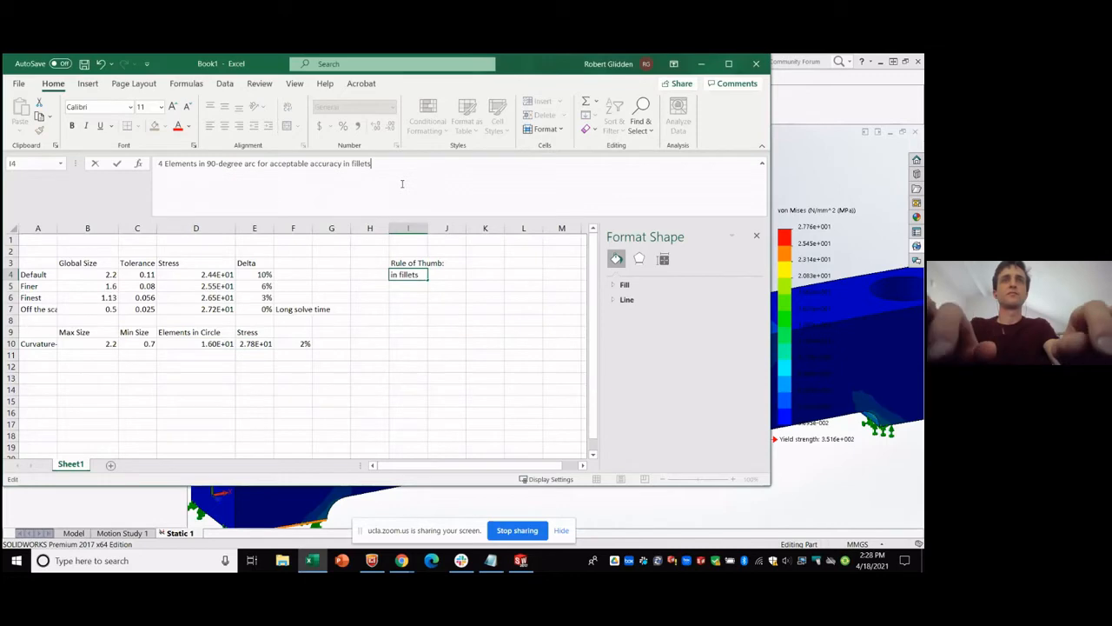
{"action": "key", "text": "Return"}
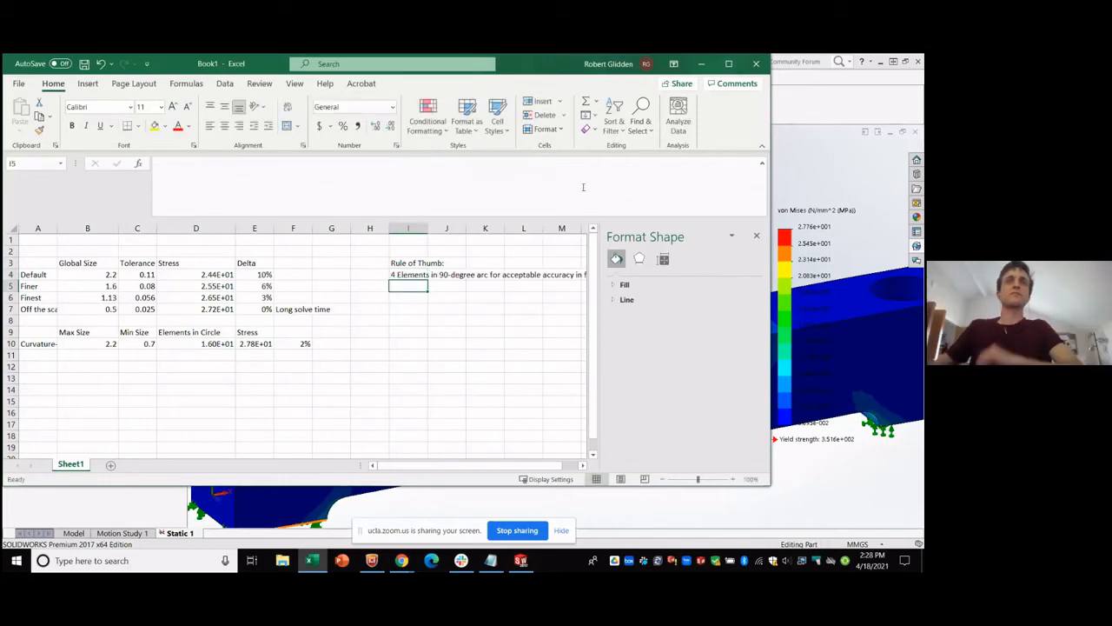
Switch to SOLIDWORKS and move the maximum stress label on the von Mises plot farther away from the fillet.
{"action": "left_click", "coordinate": [817, 113]}
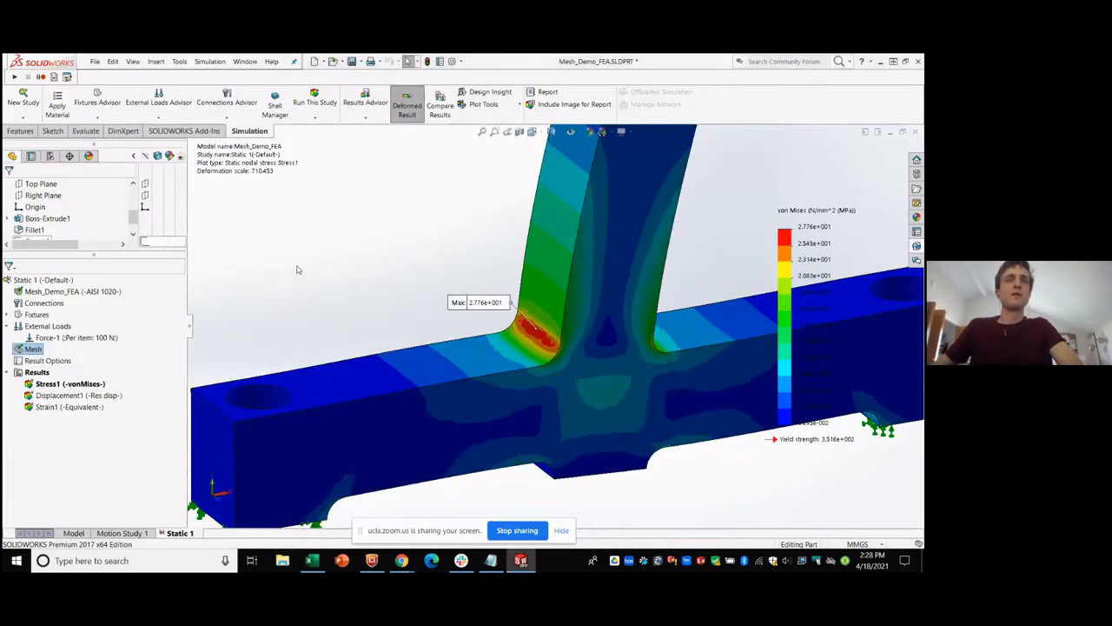
{"action": "scroll", "coordinate": [297, 269], "scroll_direction": "up", "scroll_amount": 2}
{"action": "scroll", "coordinate": [662, 276], "scroll_direction": "down", "scroll_amount": 1}
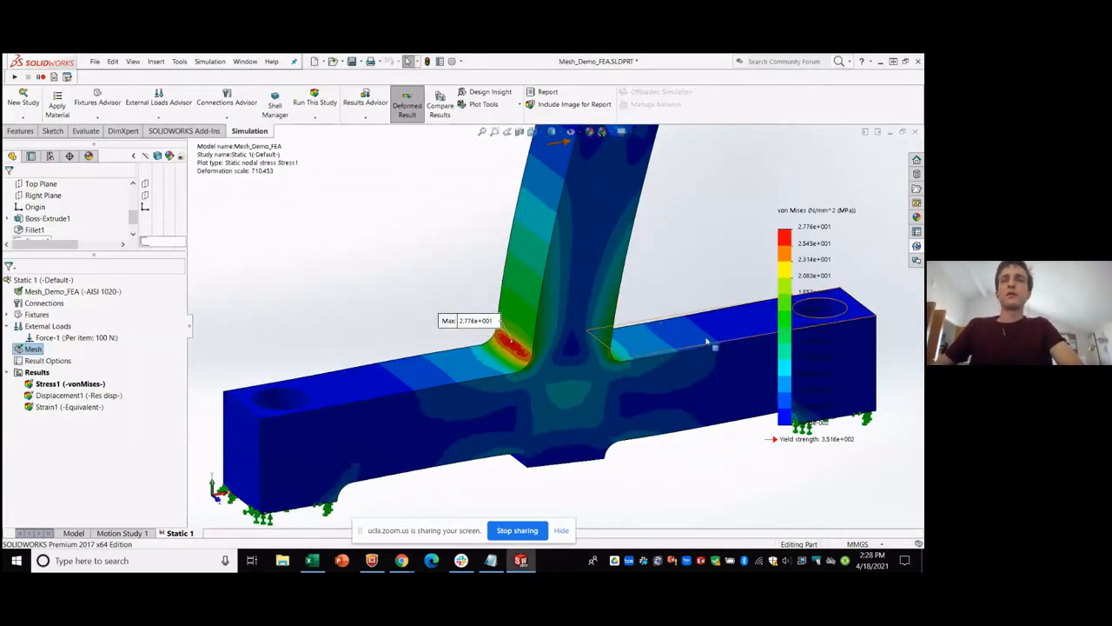
{"action": "scroll", "coordinate": [621, 323], "scroll_direction": "down", "scroll_amount": 1}
{"action": "scroll", "coordinate": [426, 342], "scroll_direction": "up", "scroll_amount": 1}
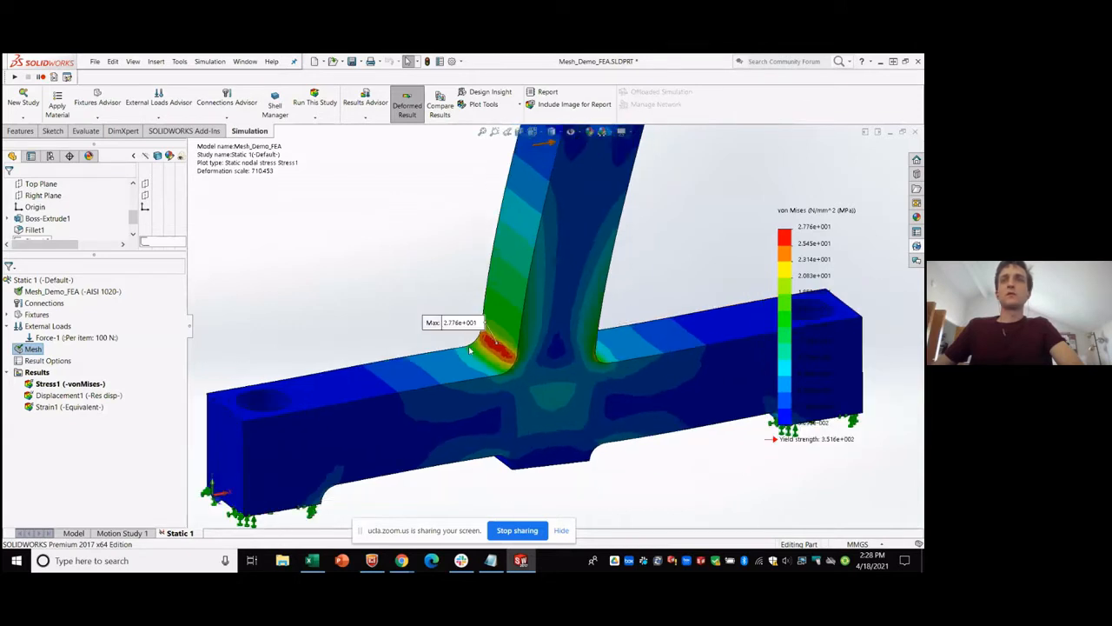
{"action": "scroll", "coordinate": [661, 352], "scroll_direction": "up", "scroll_amount": 2}
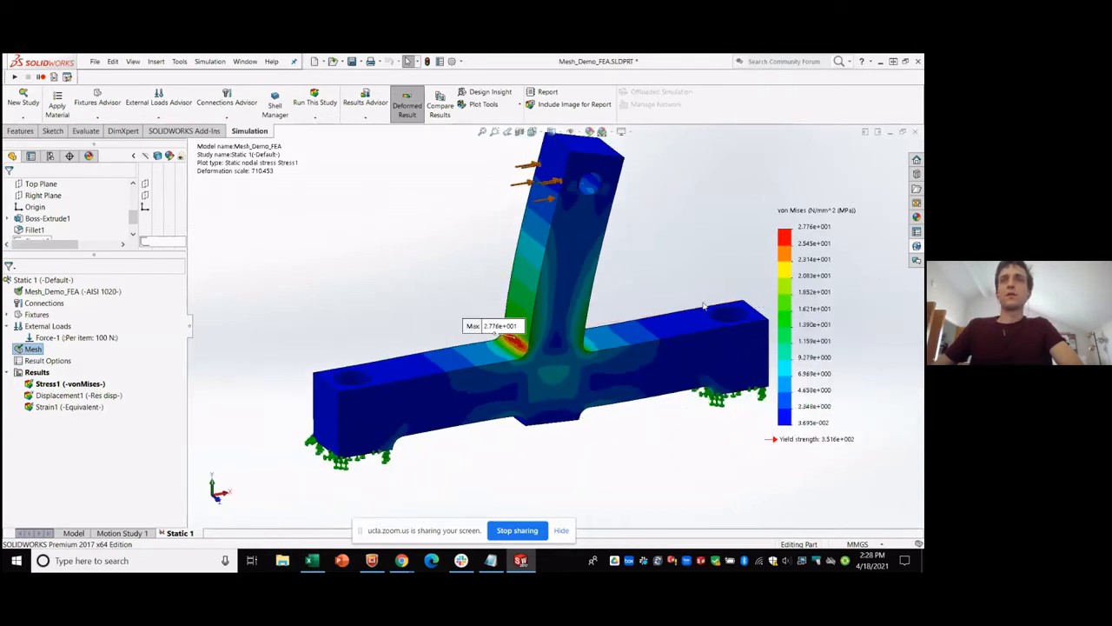
{"action": "scroll", "coordinate": [704, 306], "scroll_direction": "down", "scroll_amount": 1}
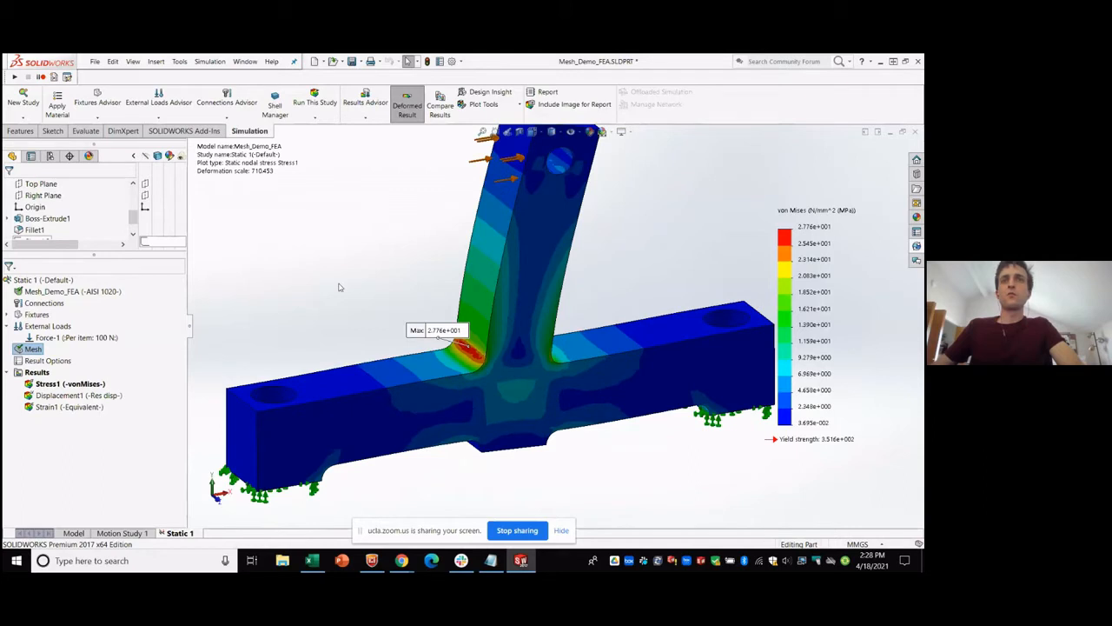
{"action": "left_click_drag", "start_coordinate": [406, 333], "coordinate": [354, 324]}
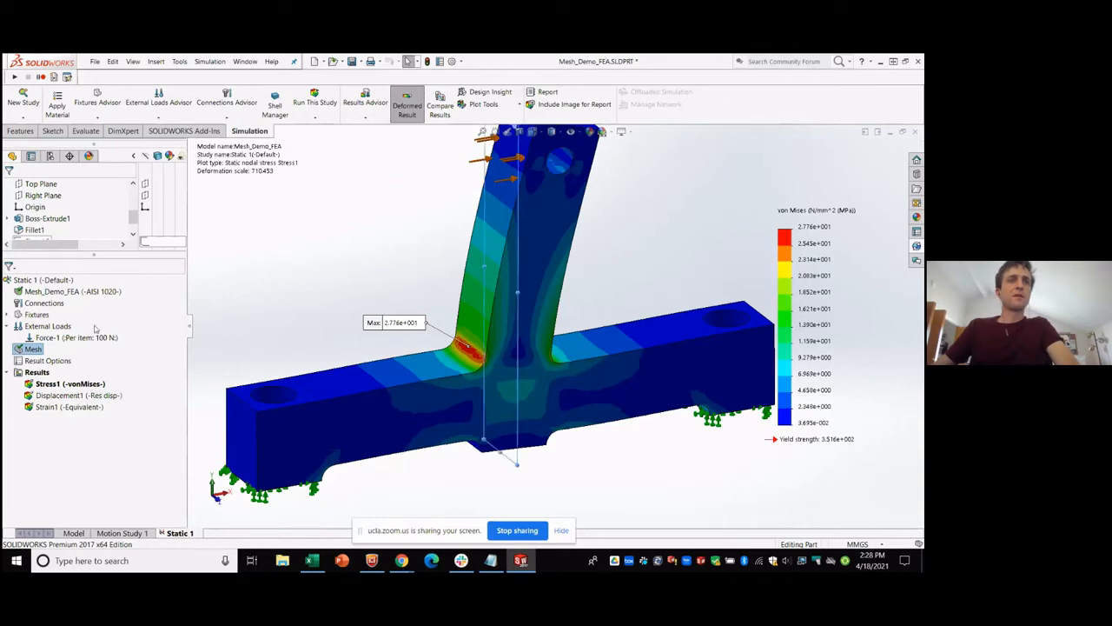
Create a new simulation study of type Design Study for the bracket part.
{"action": "left_click", "coordinate": [21, 122]}
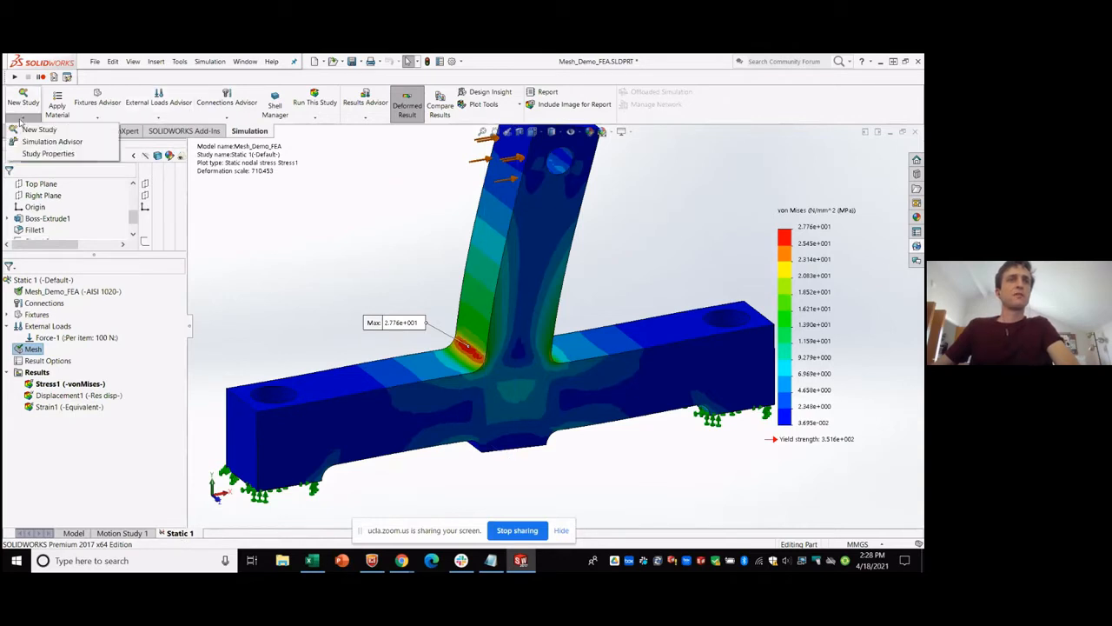
{"action": "left_click", "coordinate": [26, 130]}
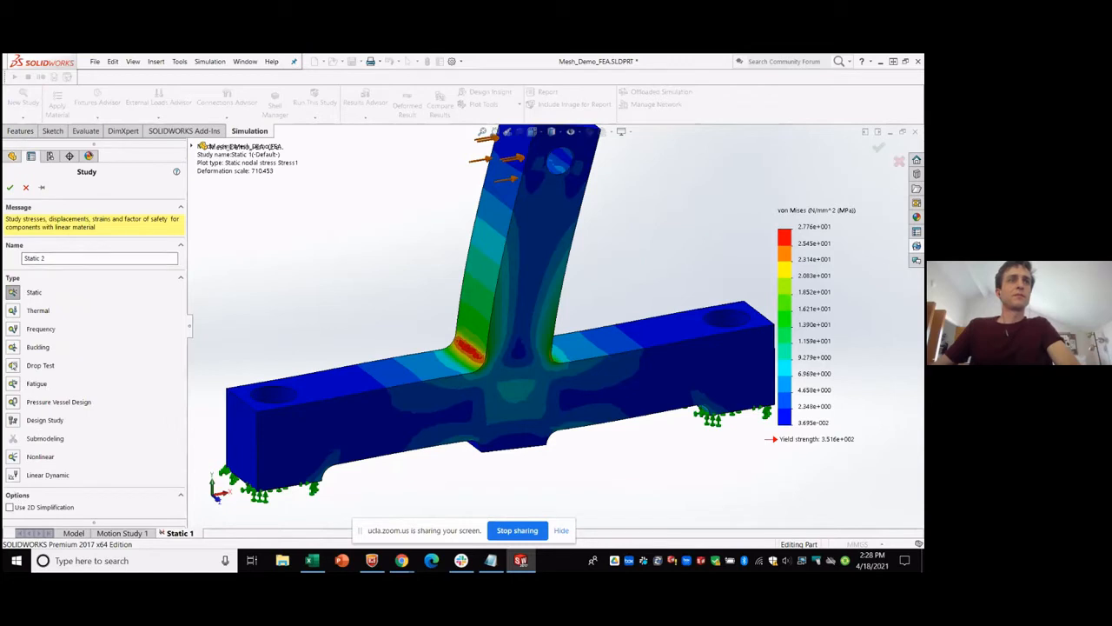
{"action": "left_click", "coordinate": [13, 422]}
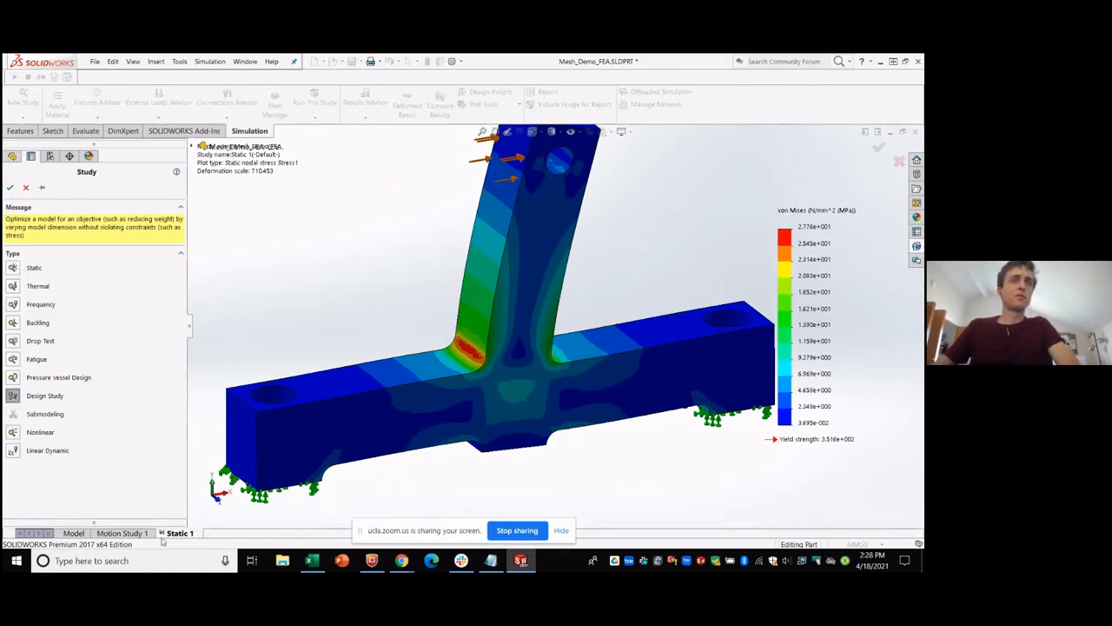
{"action": "left_click", "coordinate": [9, 187]}
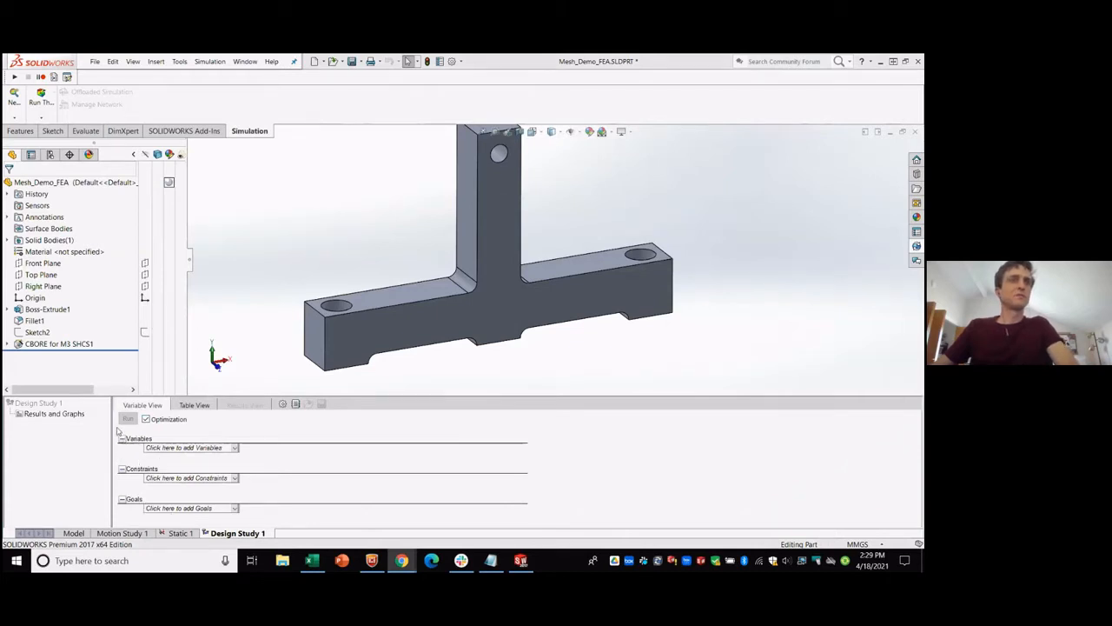
Add a new parameter as a design study variable and set its category to Simulation.
{"action": "left_click", "coordinate": [153, 450]}
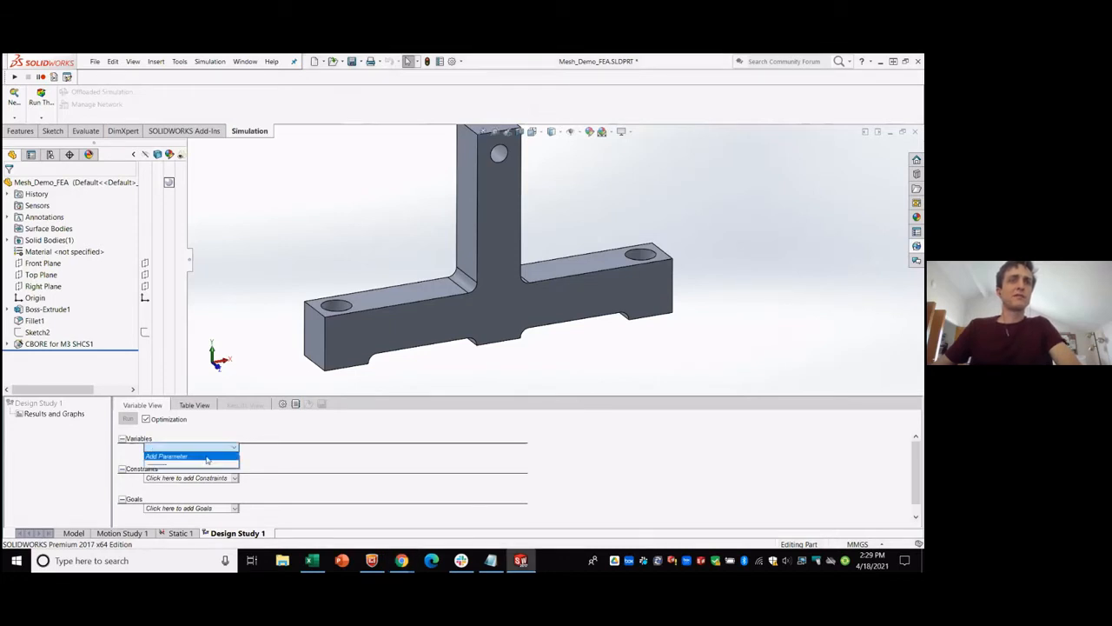
{"action": "left_click", "coordinate": [186, 447]}
{"action": "left_click", "coordinate": [184, 447]}
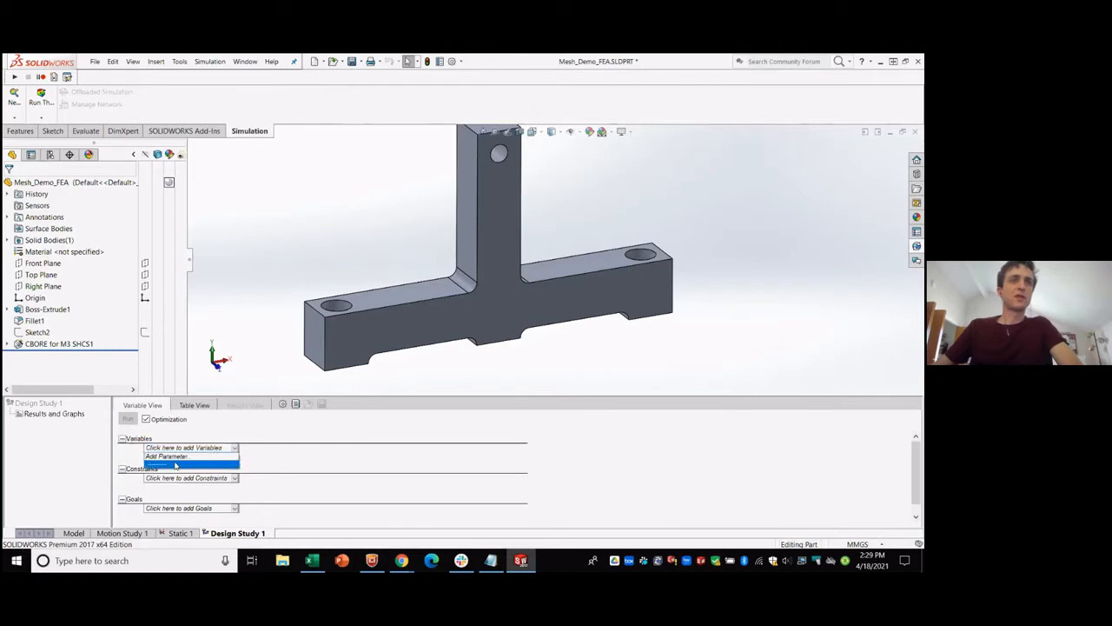
{"action": "left_click", "coordinate": [176, 458]}
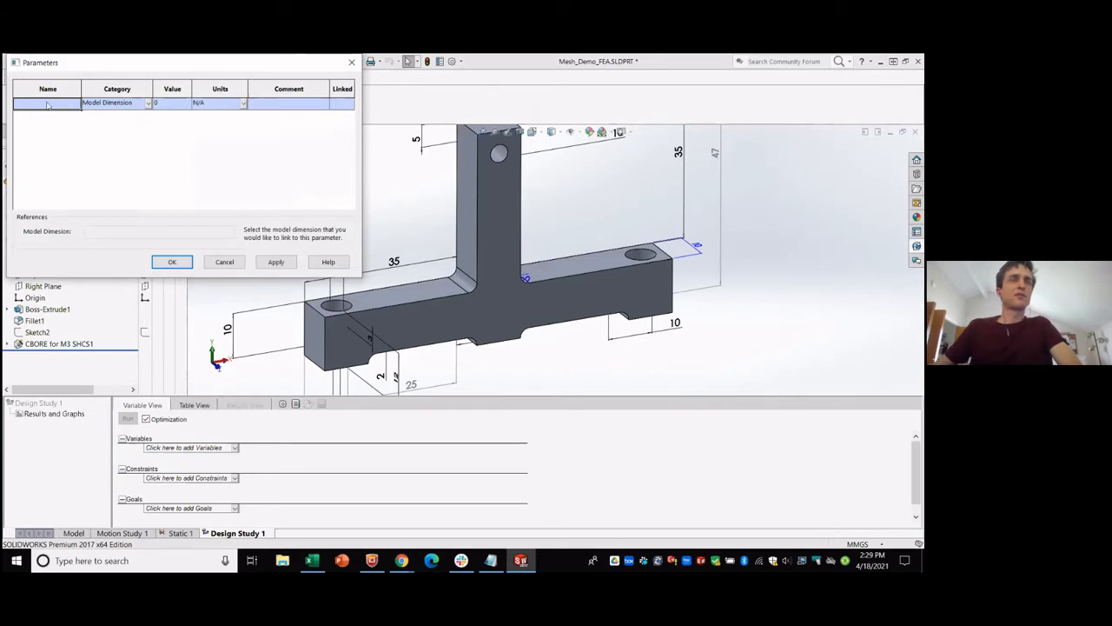
{"action": "left_click", "coordinate": [128, 103]}
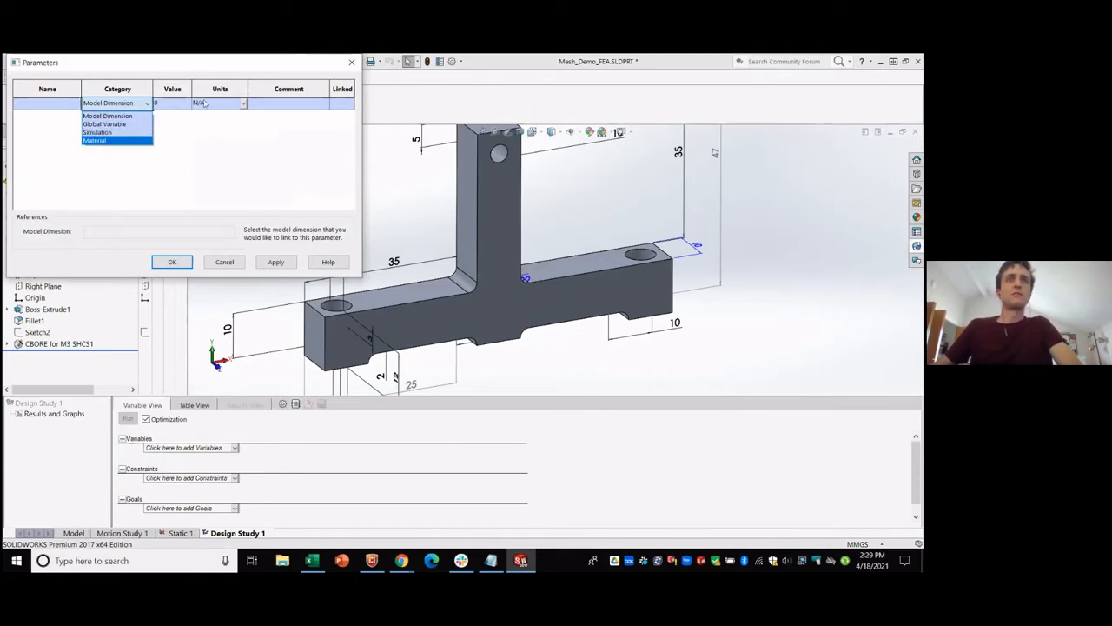
{"action": "left_click", "coordinate": [106, 132]}
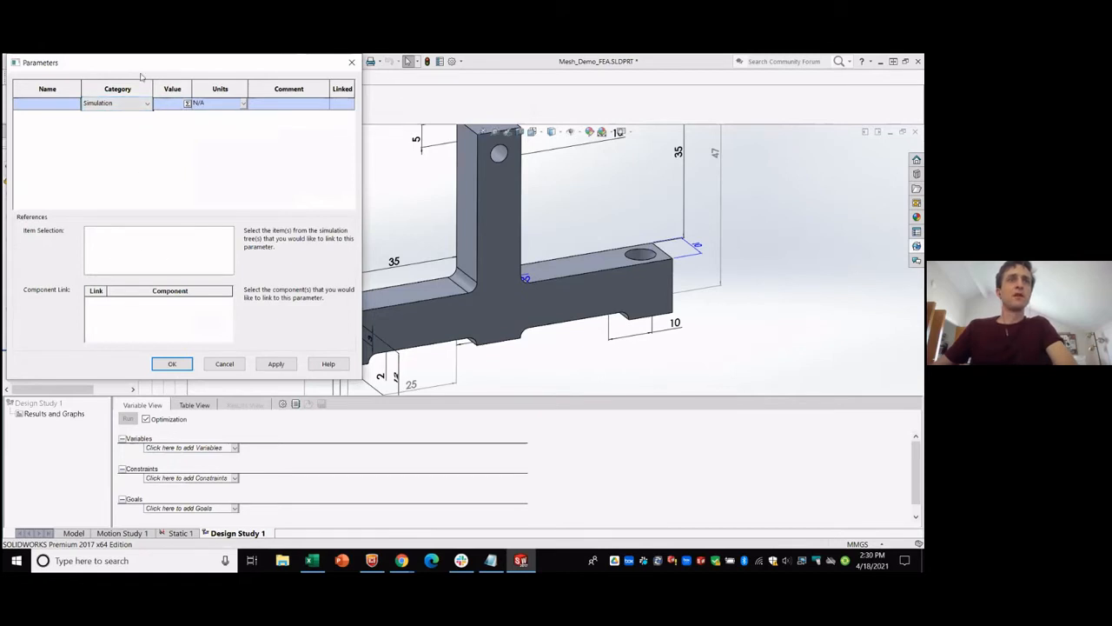
{"action": "left_click_drag", "start_coordinate": [139, 66], "coordinate": [348, 106]}
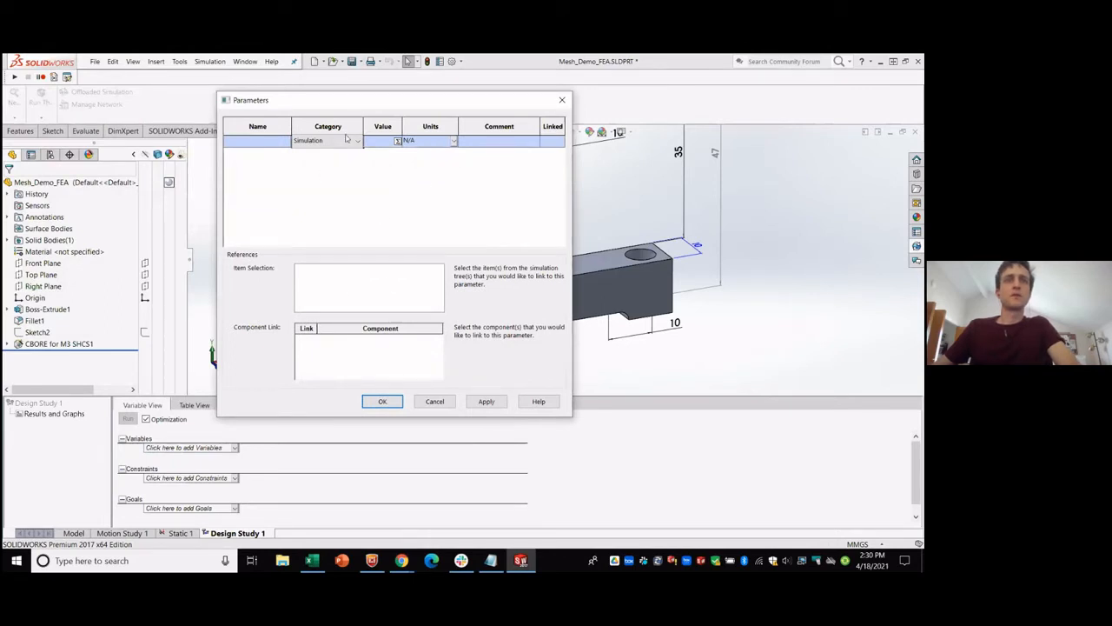
Name the new simulation parameter ElementsInCircle.
{"action": "left_click", "coordinate": [249, 141]}
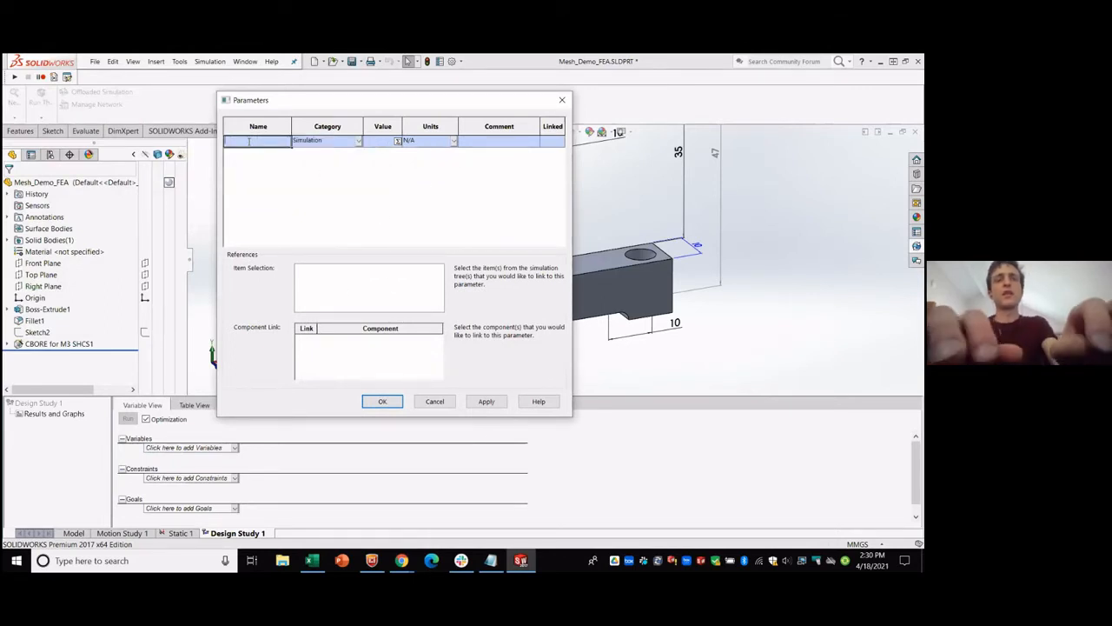
{"action": "type", "text": "M"}
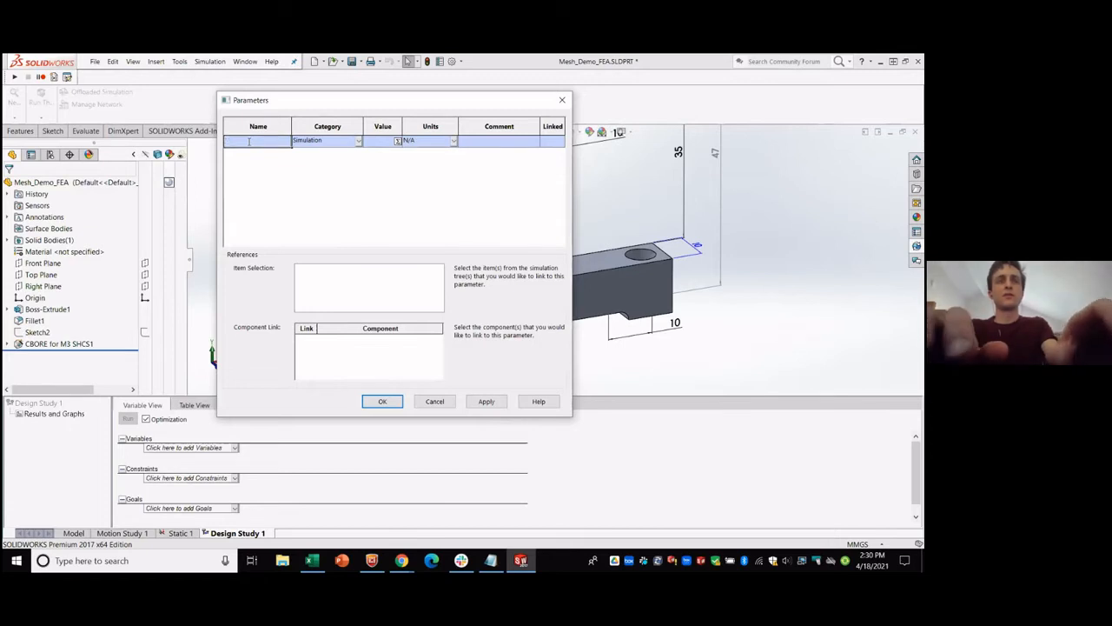
{"action": "type", "text": "esh"}
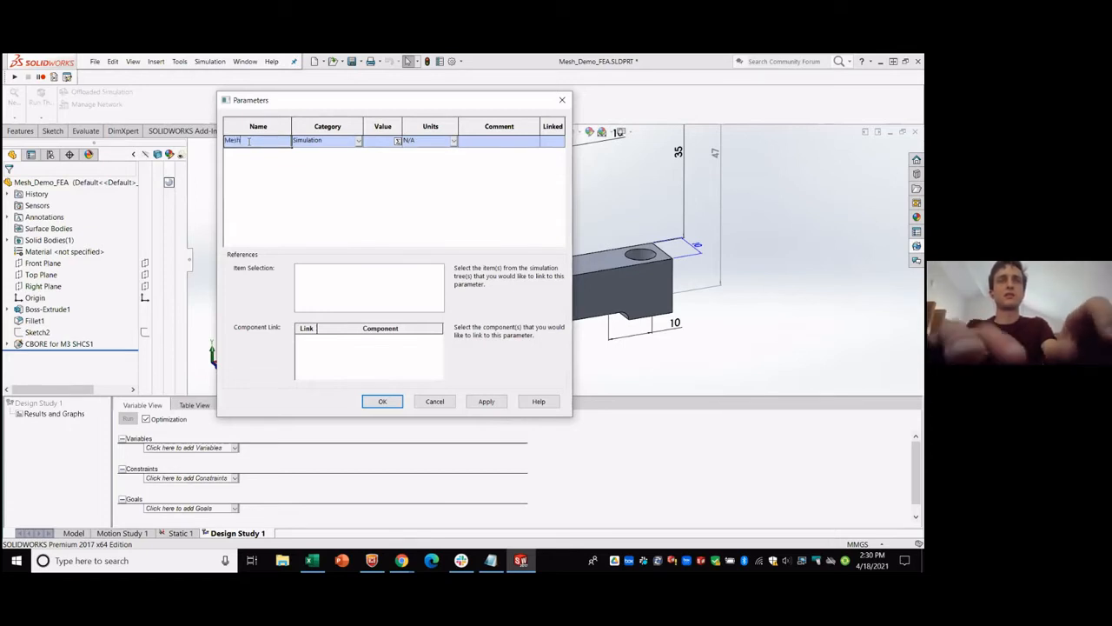
{"action": "type", "text": "Den"}
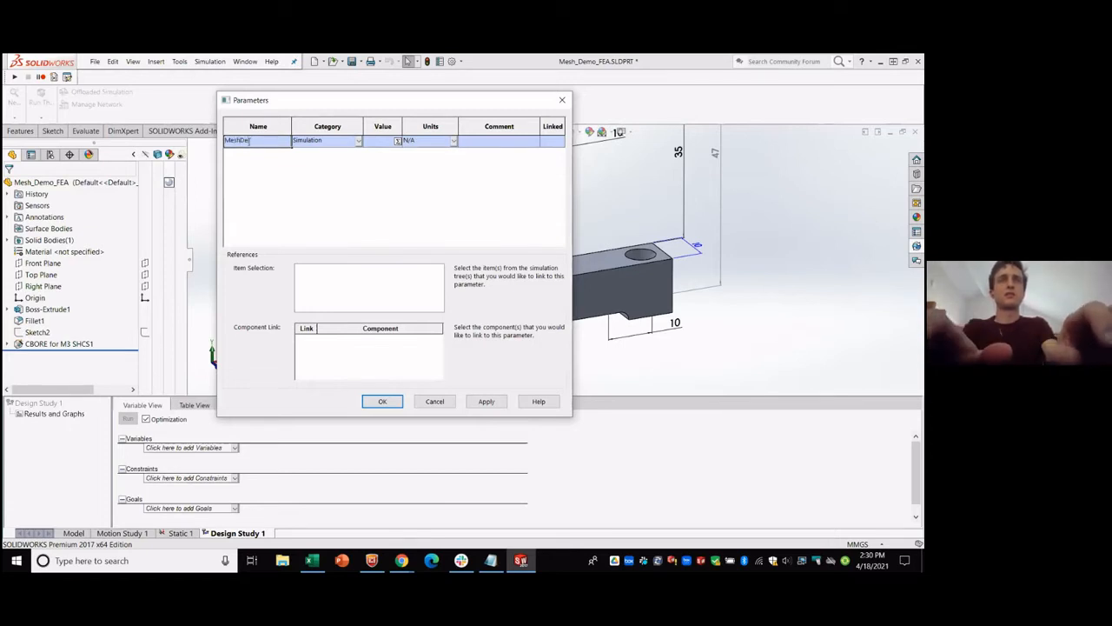
{"action": "type", "text": "sity"}
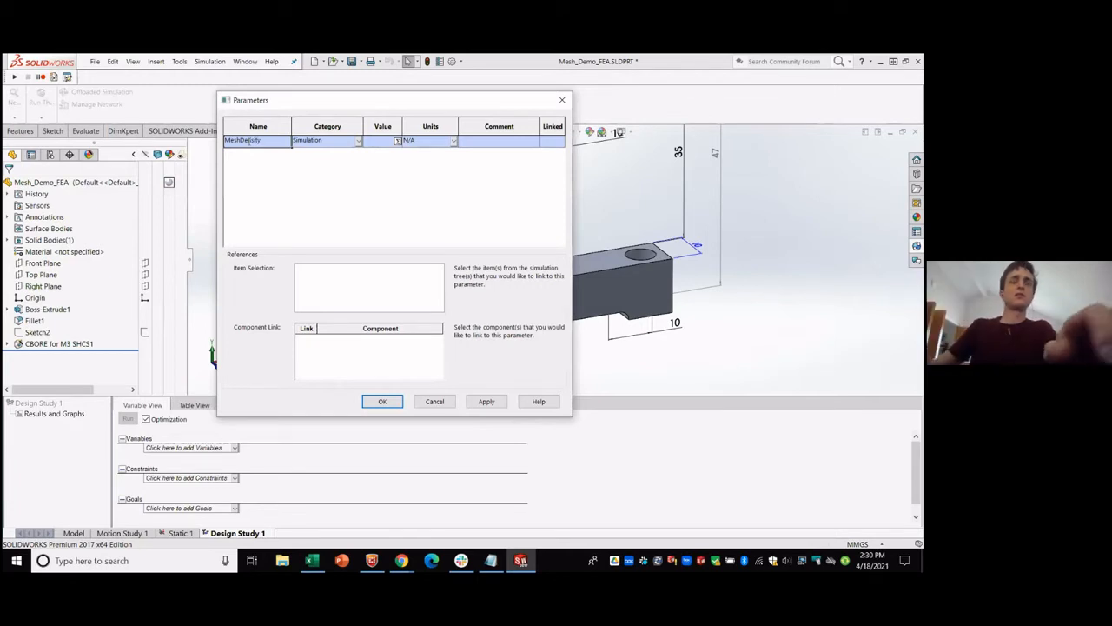
{"action": "key", "text": "BackSpace"}
{"action": "key", "text": "BackSpace"}
{"action": "key", "text": "BackSpace"}
{"action": "key", "text": "BackSpace"}
{"action": "key", "text": "BackSpace"}
{"action": "key", "text": "BackSpace"}
{"action": "key", "text": "BackSpace"}
{"action": "key", "text": "BackSpace"}
{"action": "key", "text": "BackSpace"}
{"action": "key", "text": "BackSpace"}
{"action": "key", "text": "BackSpace"}
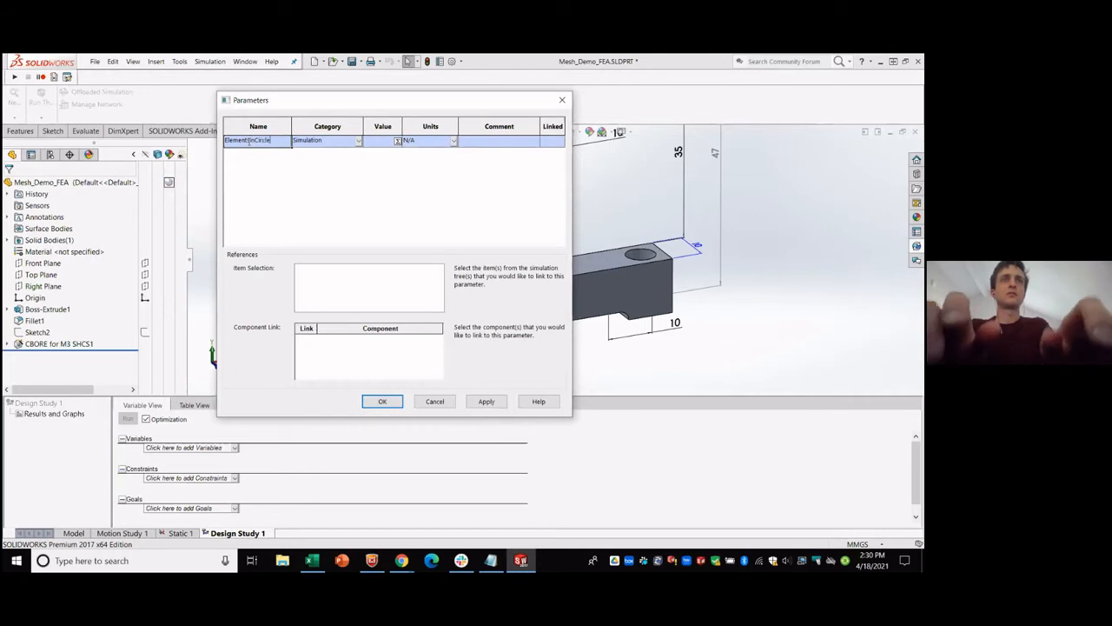
Set the ElementsInCircle parameter's value to 16, apply it as a study variable and close the parameter definition.
{"action": "left_click", "coordinate": [383, 142]}
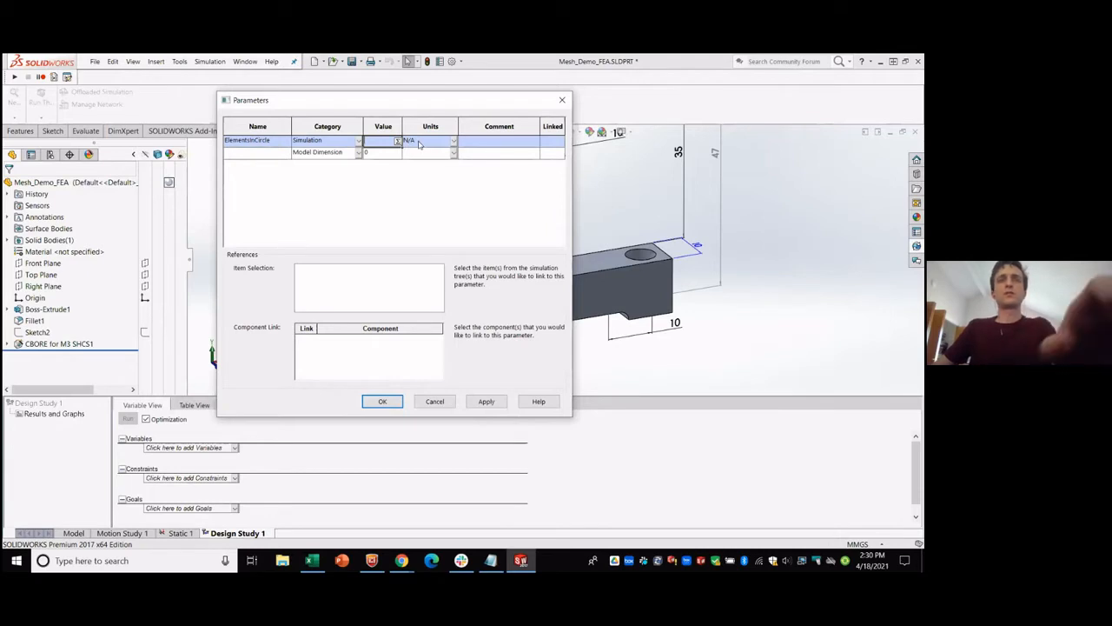
{"action": "left_click", "coordinate": [367, 140]}
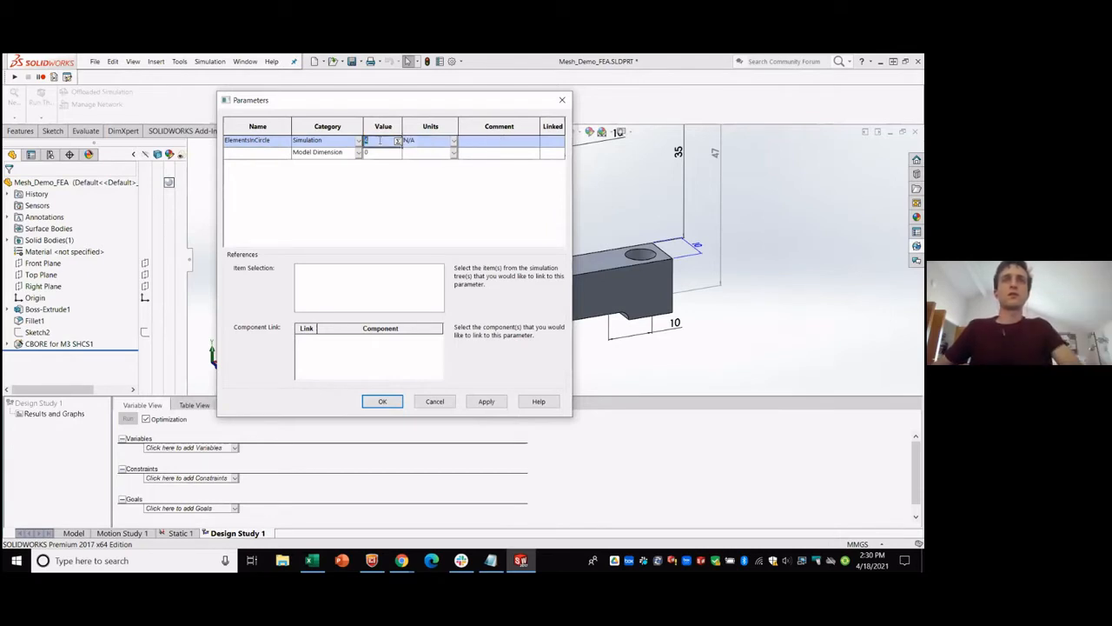
{"action": "type", "text": "16"}
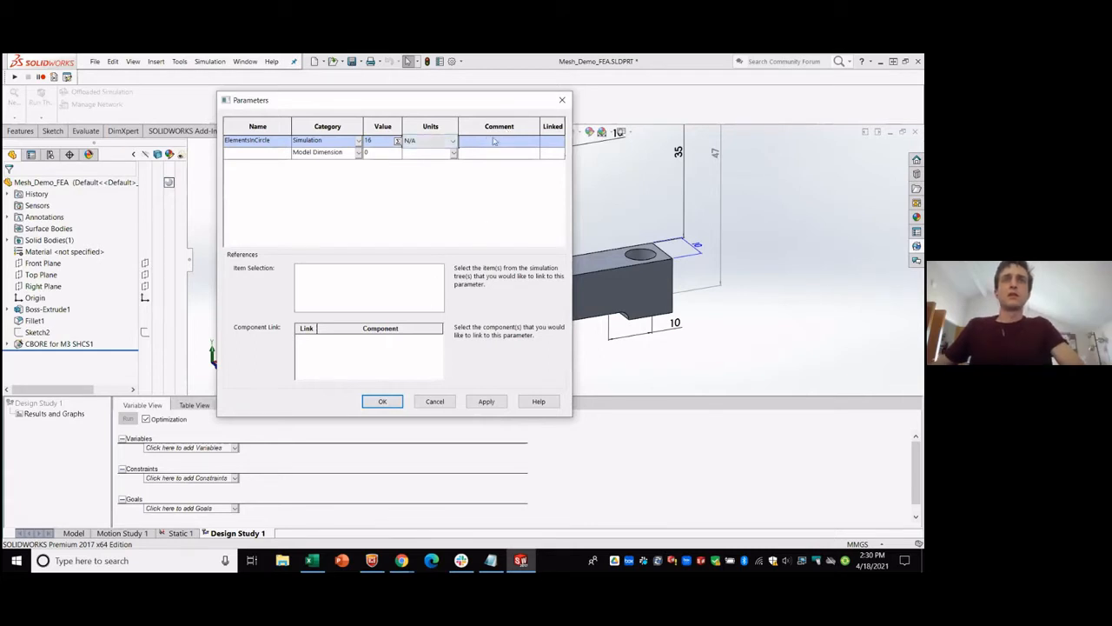
{"action": "left_click", "coordinate": [484, 401]}
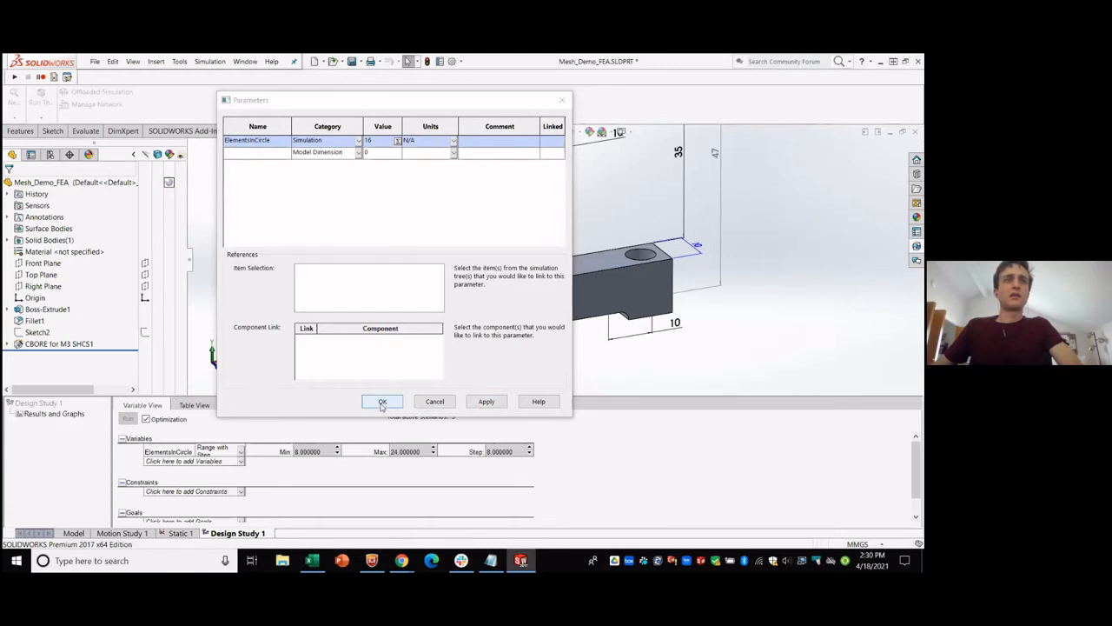
{"action": "left_click", "coordinate": [327, 144]}
{"action": "left_click", "coordinate": [328, 143]}
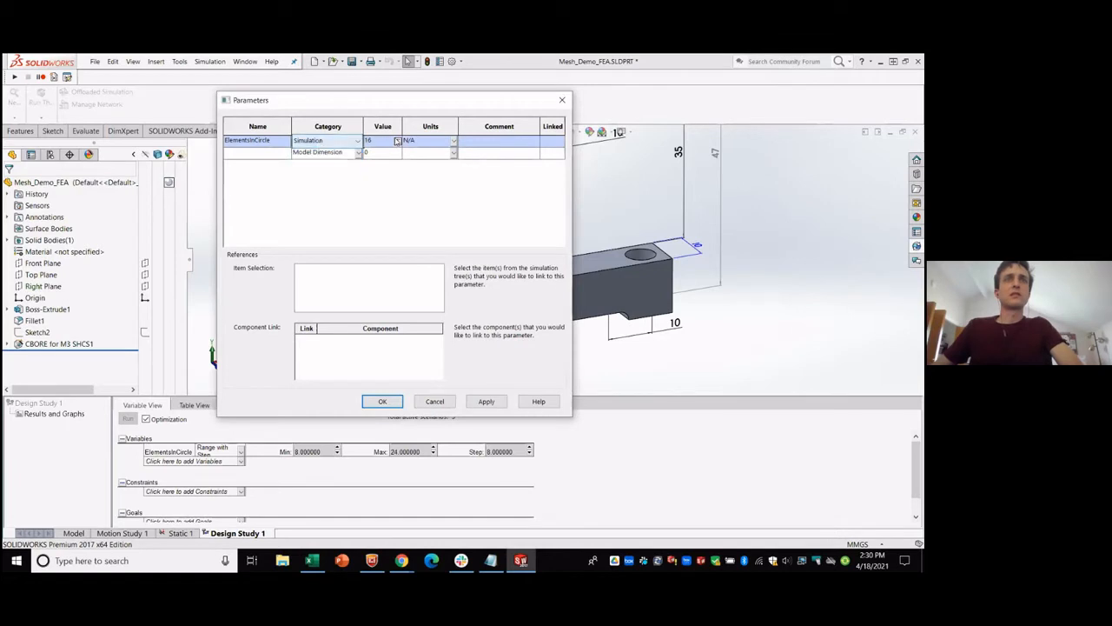
{"action": "left_click", "coordinate": [438, 143]}
{"action": "left_click", "coordinate": [438, 143]}
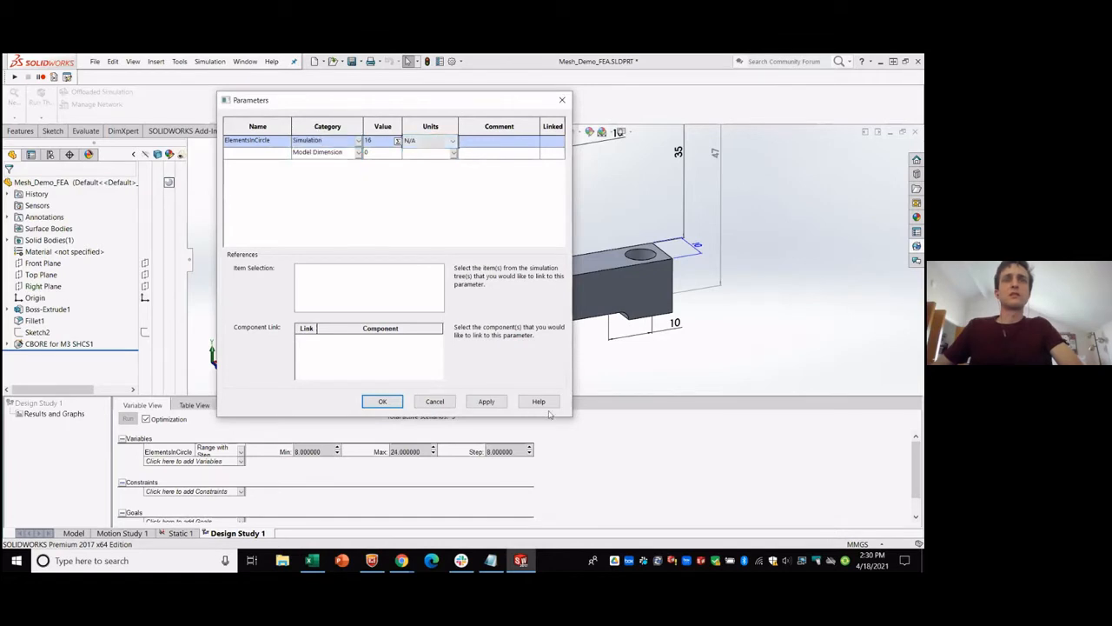
{"action": "left_click", "coordinate": [387, 402]}
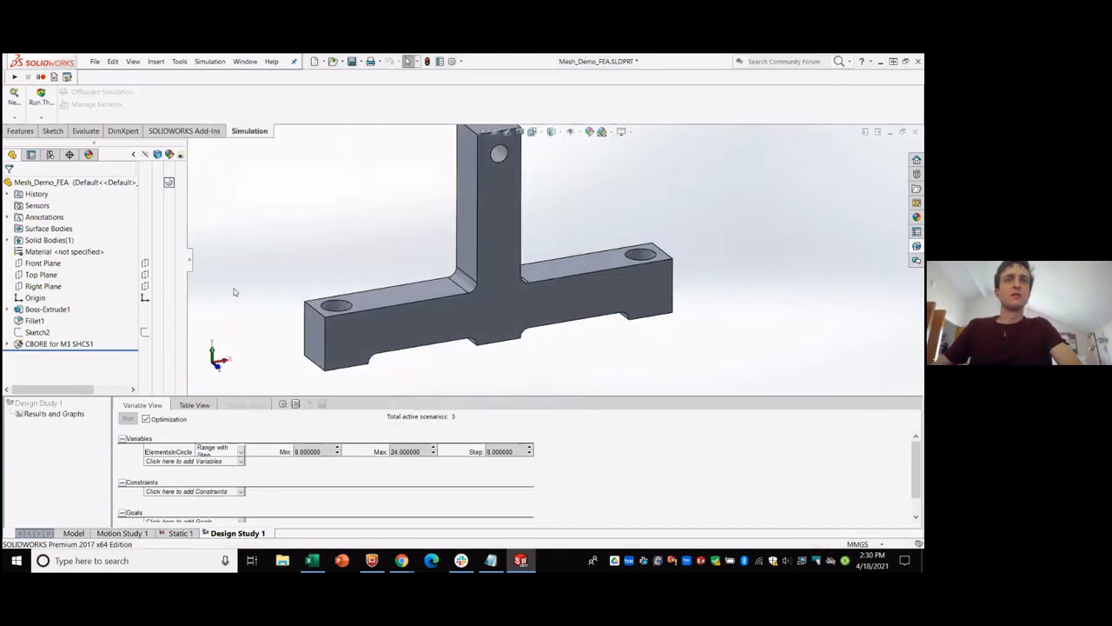
Turn off optimization for the design study and check the range type options of the ElementsInCircle variable.
{"action": "left_click", "coordinate": [147, 420]}
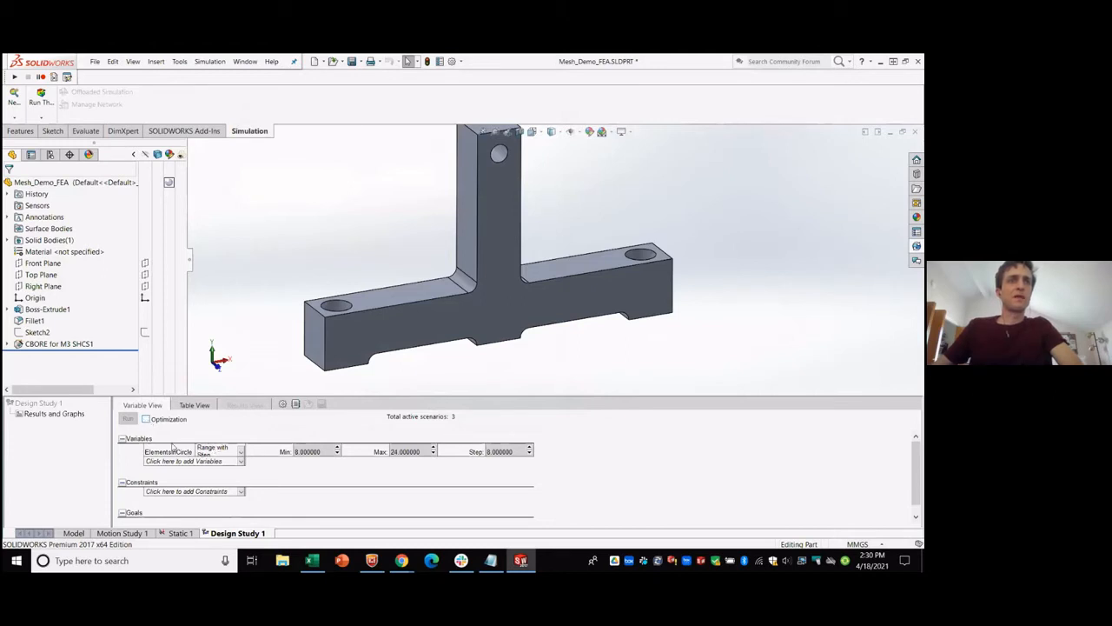
{"action": "left_click", "coordinate": [224, 452]}
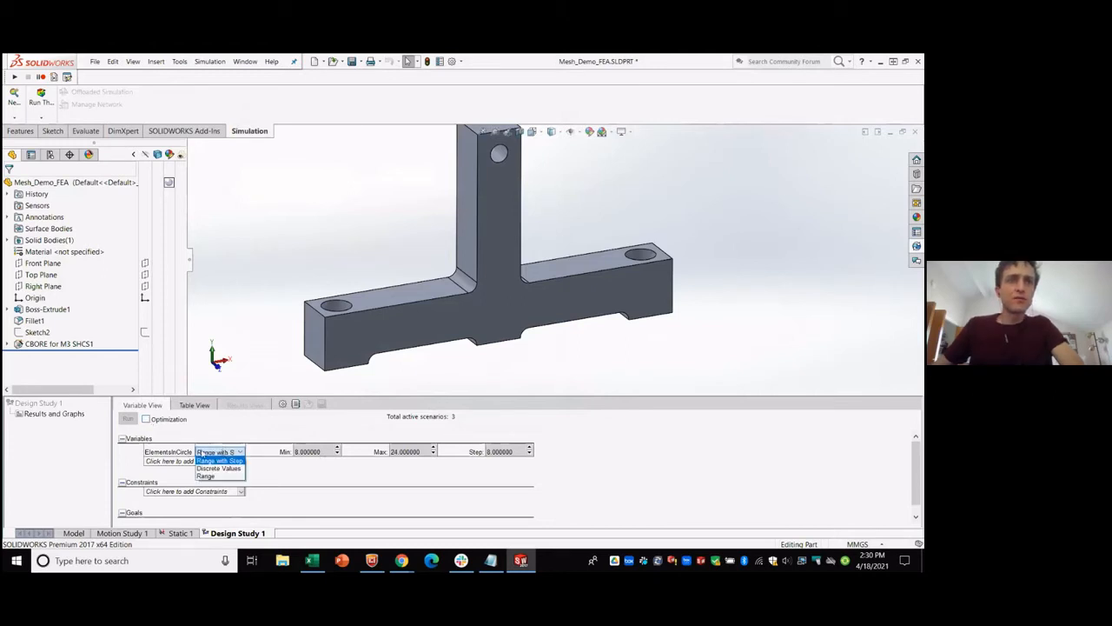
{"action": "left_click", "coordinate": [175, 453]}
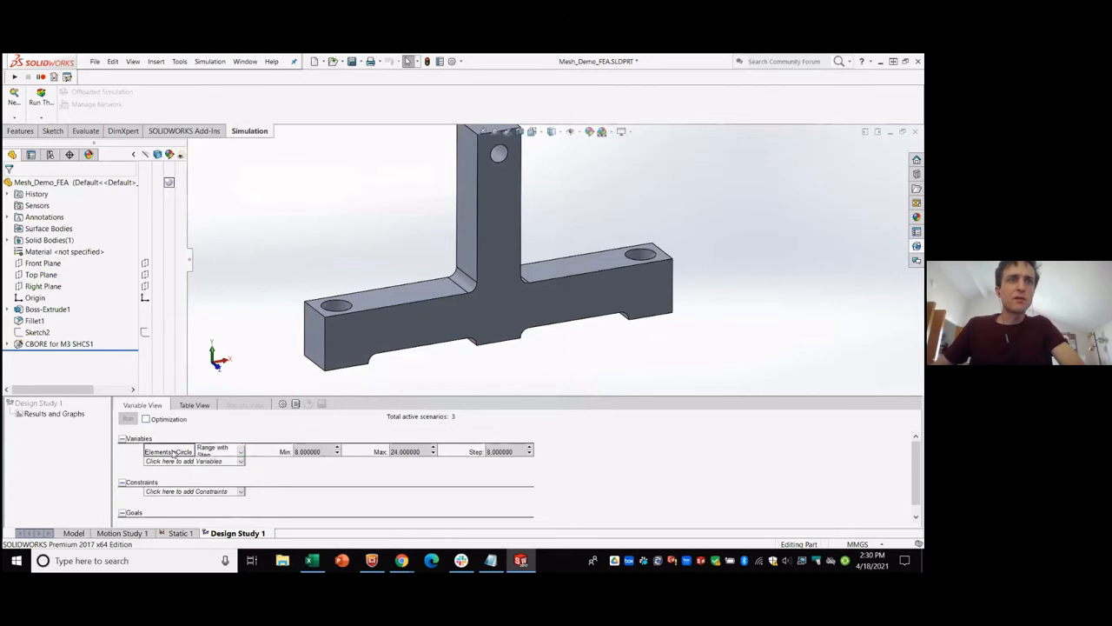
{"action": "left_click", "coordinate": [175, 453]}
{"action": "left_click", "coordinate": [179, 447]}
Reopen the parameter definitions and link ElementsInCircle to the minimum number of elements of the Static 1 mesh.
{"action": "left_click", "coordinate": [172, 464]}
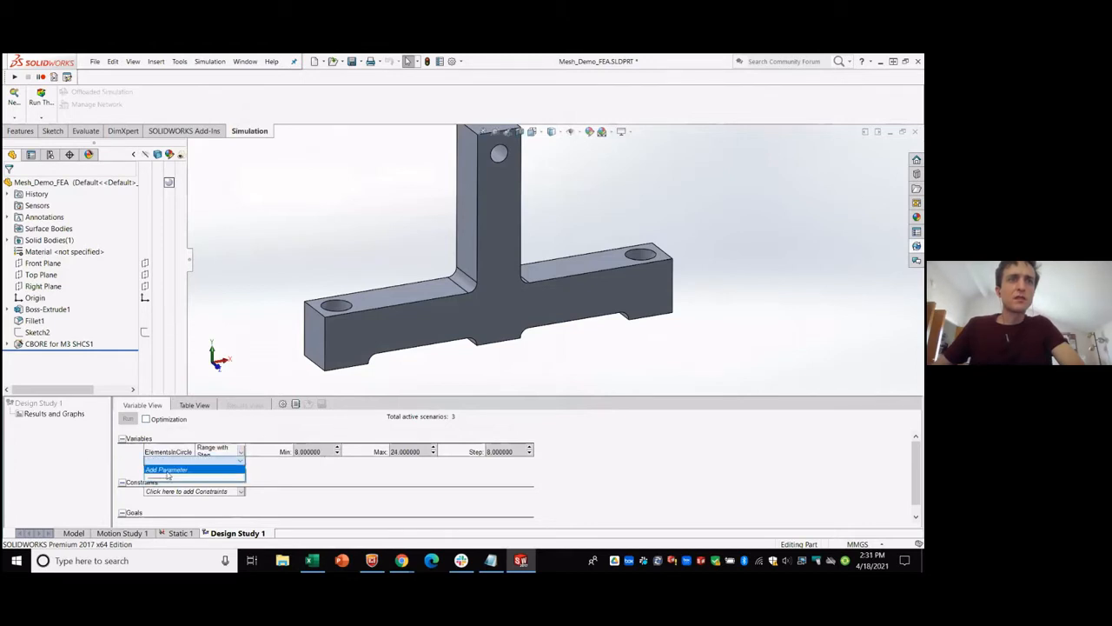
{"action": "left_click", "coordinate": [168, 470]}
{"action": "left_click", "coordinate": [43, 103]}
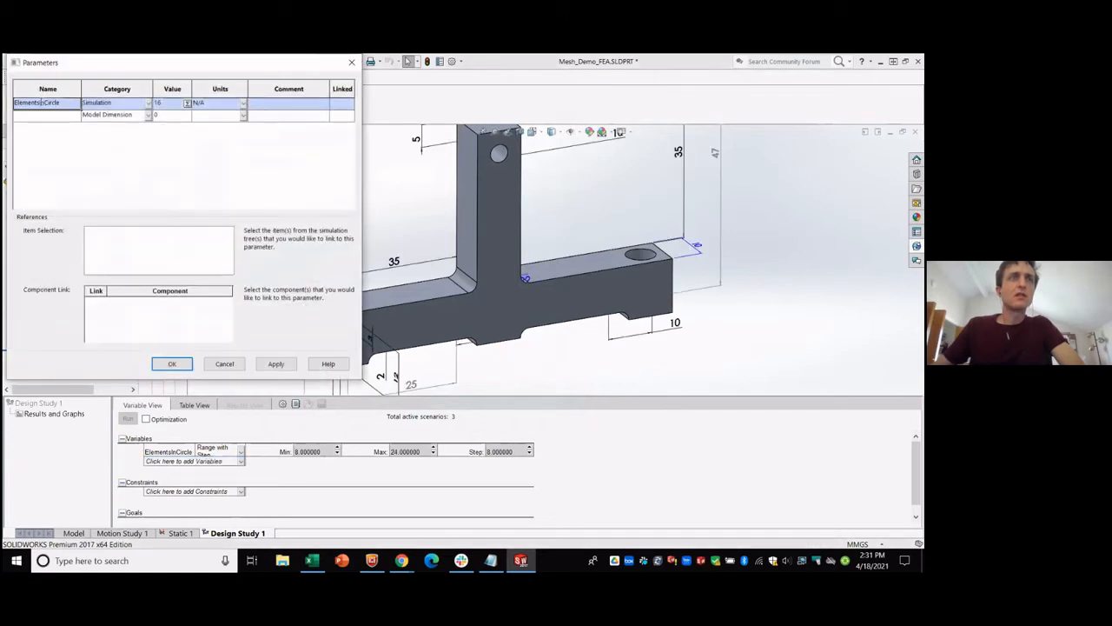
{"action": "left_click", "coordinate": [342, 106]}
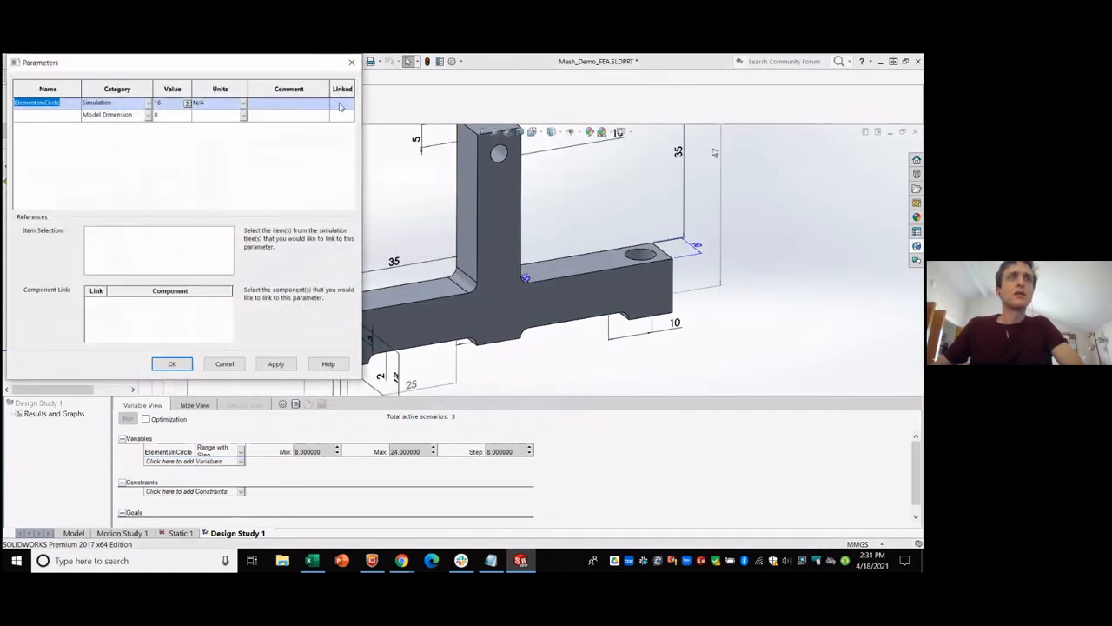
{"action": "left_click", "coordinate": [113, 250]}
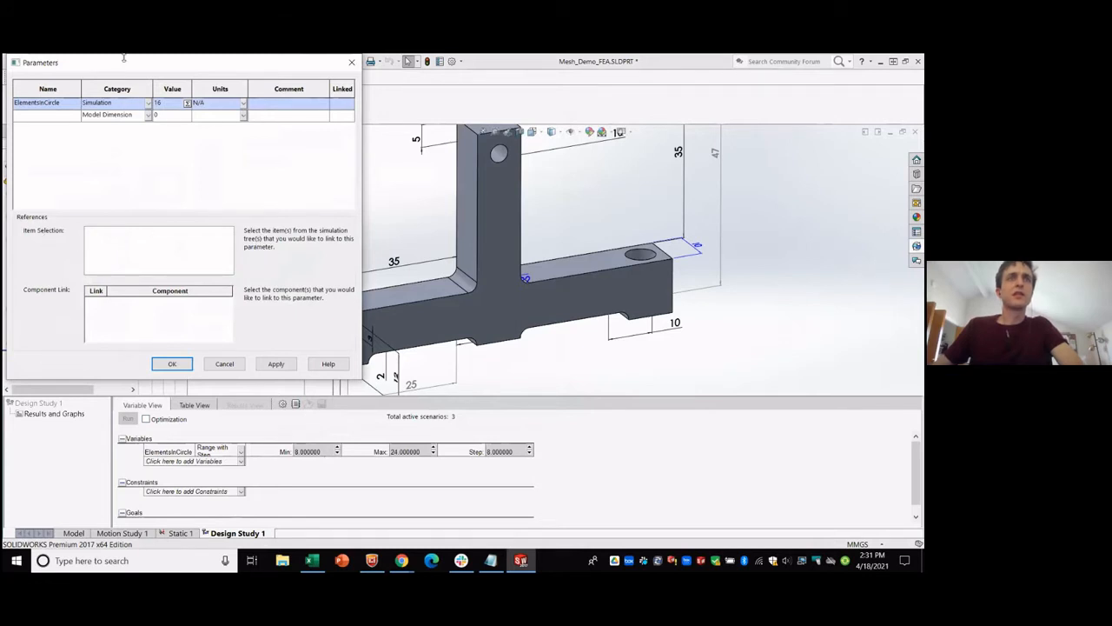
{"action": "left_click_drag", "start_coordinate": [130, 63], "coordinate": [373, 81]}
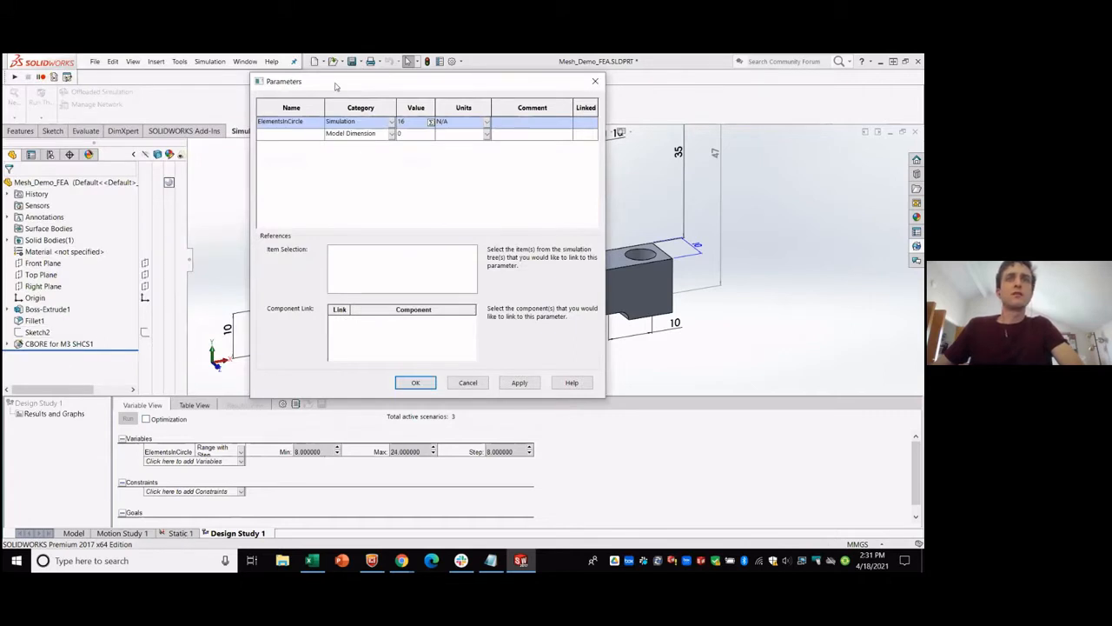
{"action": "left_click_drag", "start_coordinate": [335, 82], "coordinate": [347, 105]}
{"action": "left_click", "coordinate": [188, 534]}
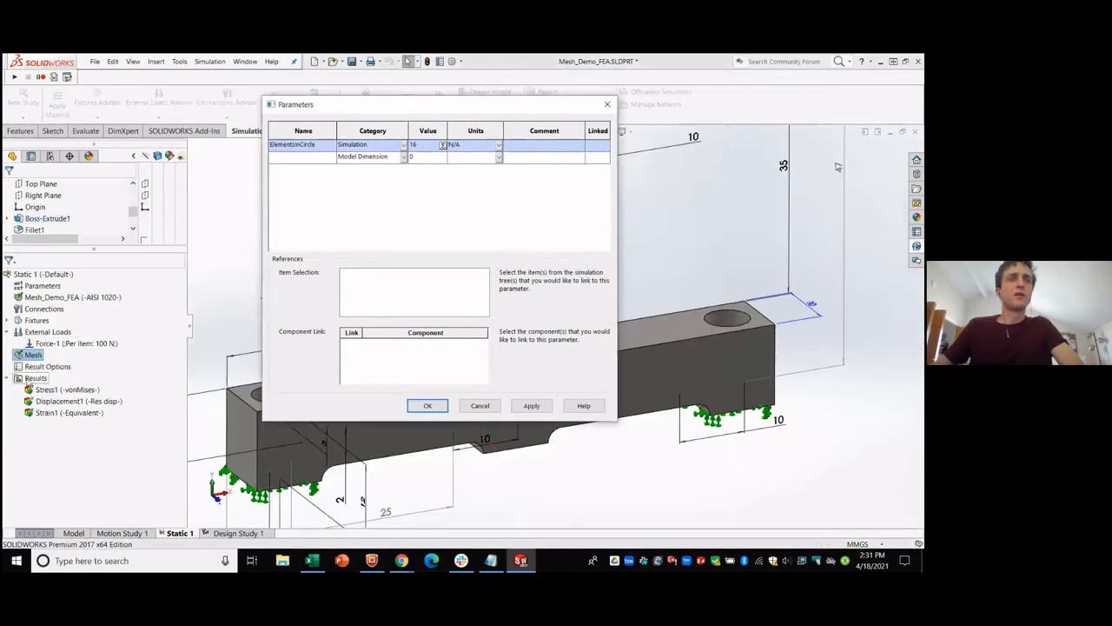
{"action": "left_click", "coordinate": [32, 355]}
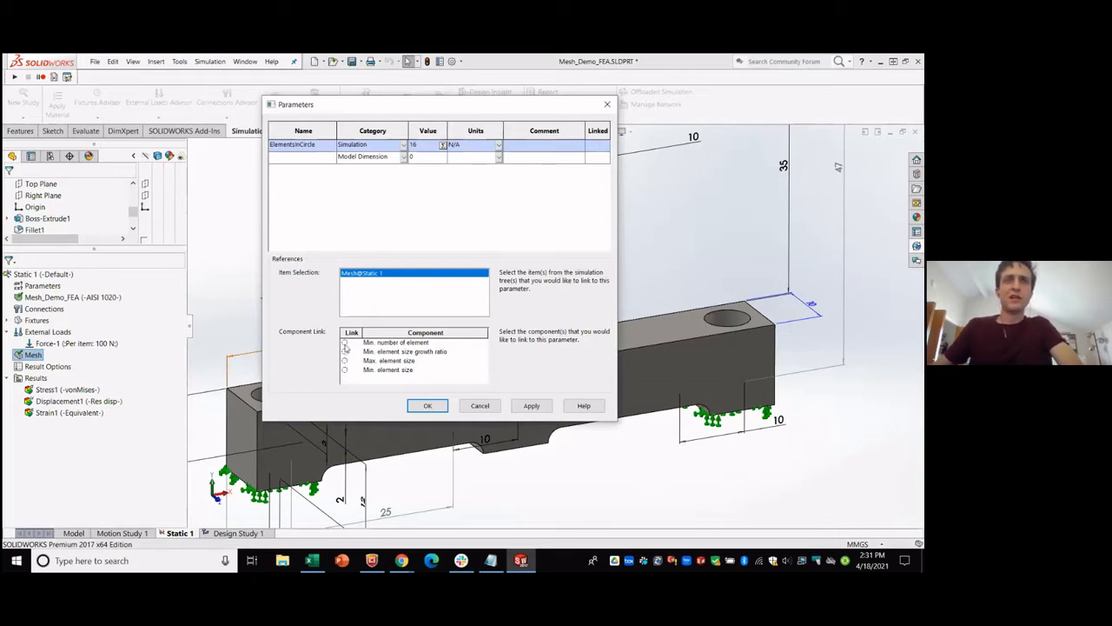
{"action": "left_click", "coordinate": [344, 343]}
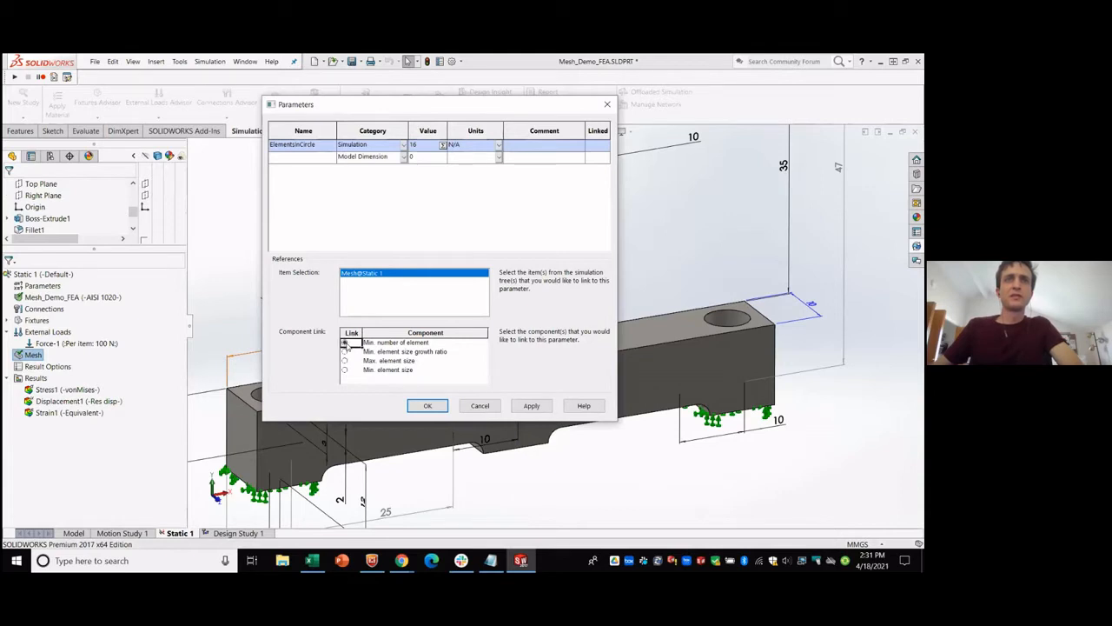
{"action": "left_click", "coordinate": [522, 408]}
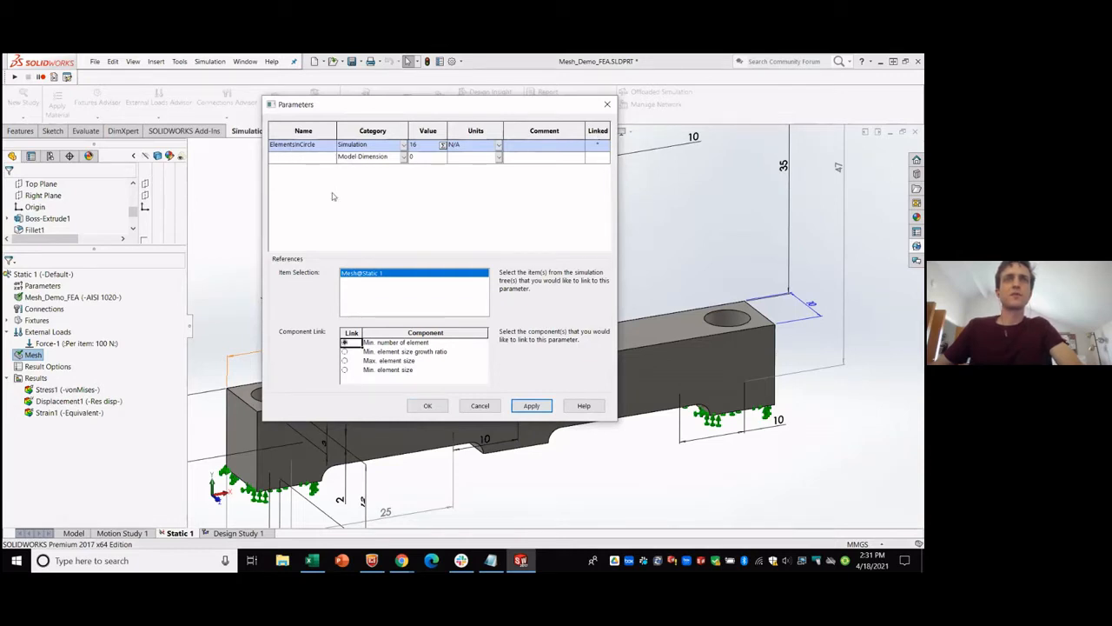
Accept the parameter link and open the Static 1 mesh settings to check the minimum number of elements in a circle.
{"action": "left_click", "coordinate": [428, 406]}
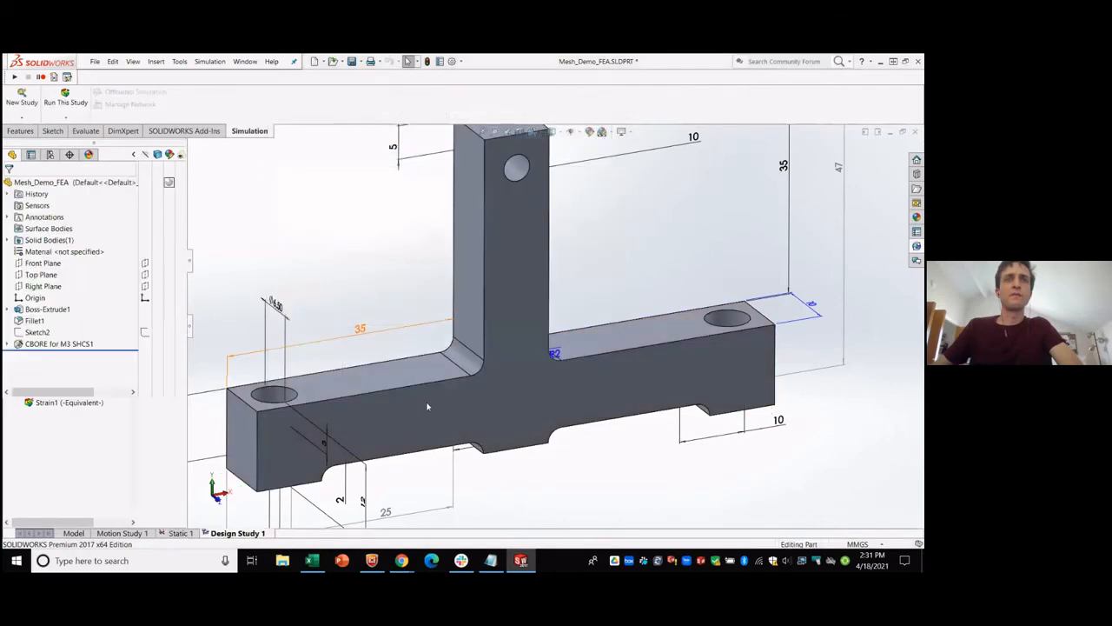
{"action": "left_click", "coordinate": [181, 534]}
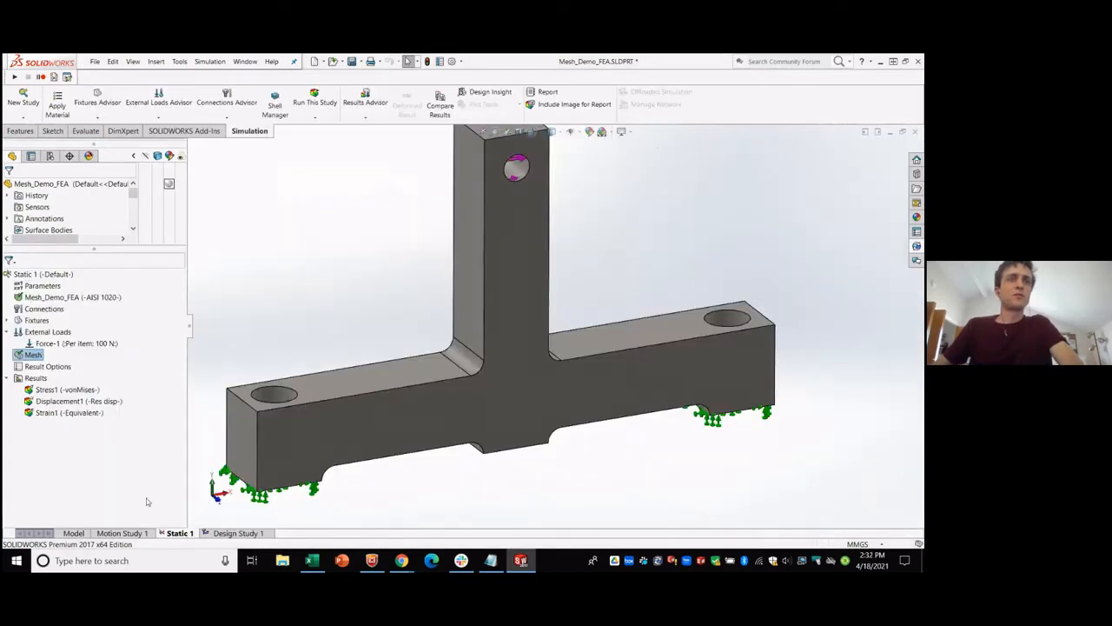
{"action": "right_click", "coordinate": [33, 354]}
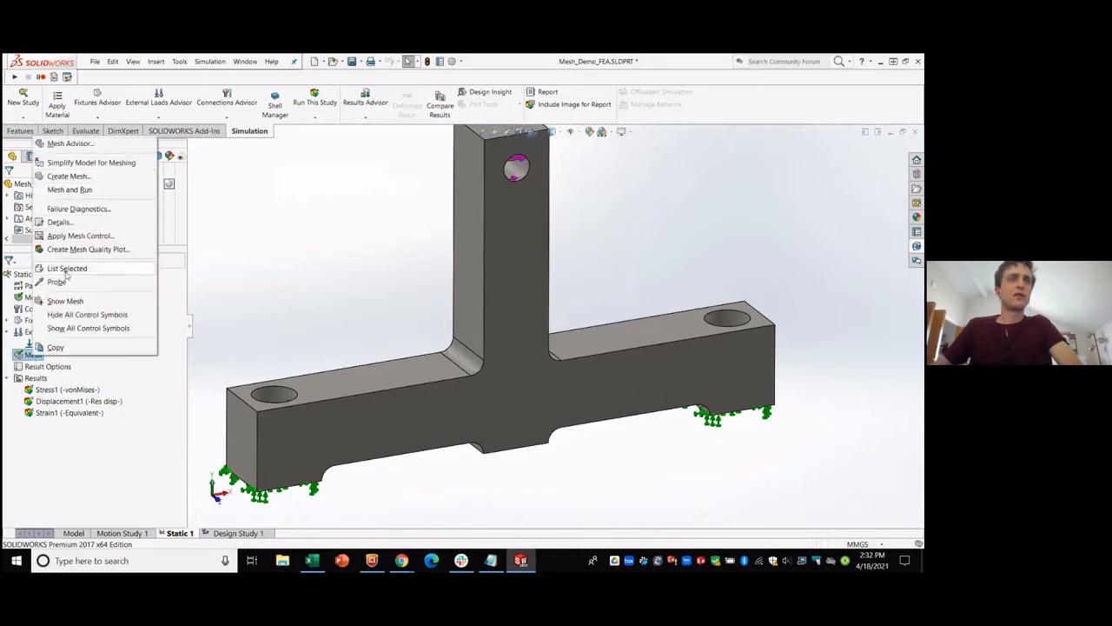
{"action": "left_click", "coordinate": [68, 175]}
{"action": "left_click", "coordinate": [490, 334]}
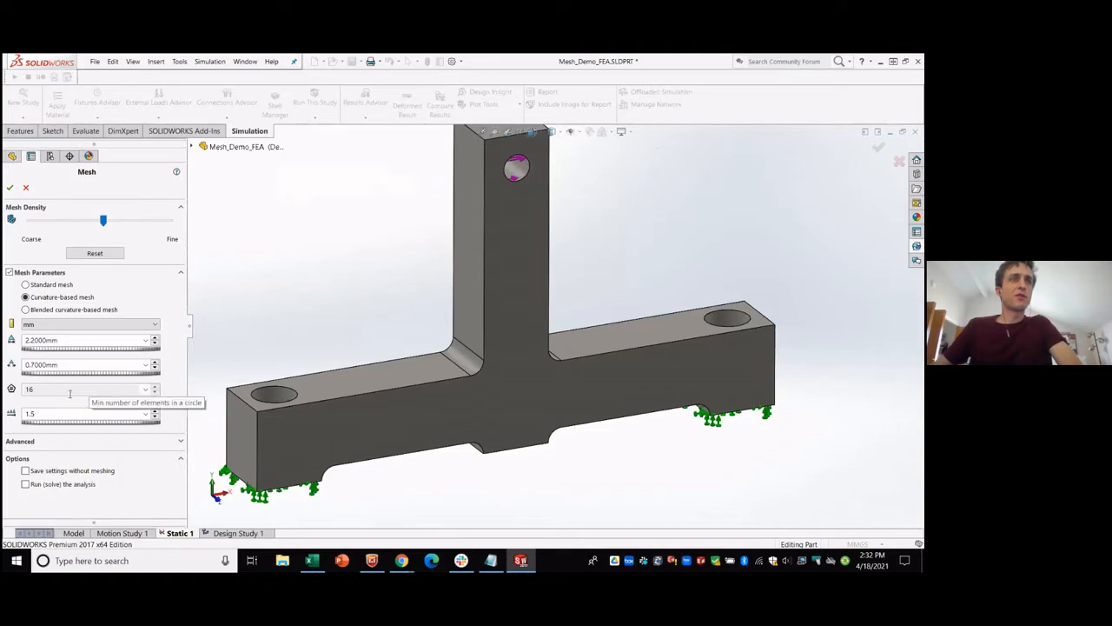
{"action": "double_click", "coordinate": [50, 388]}
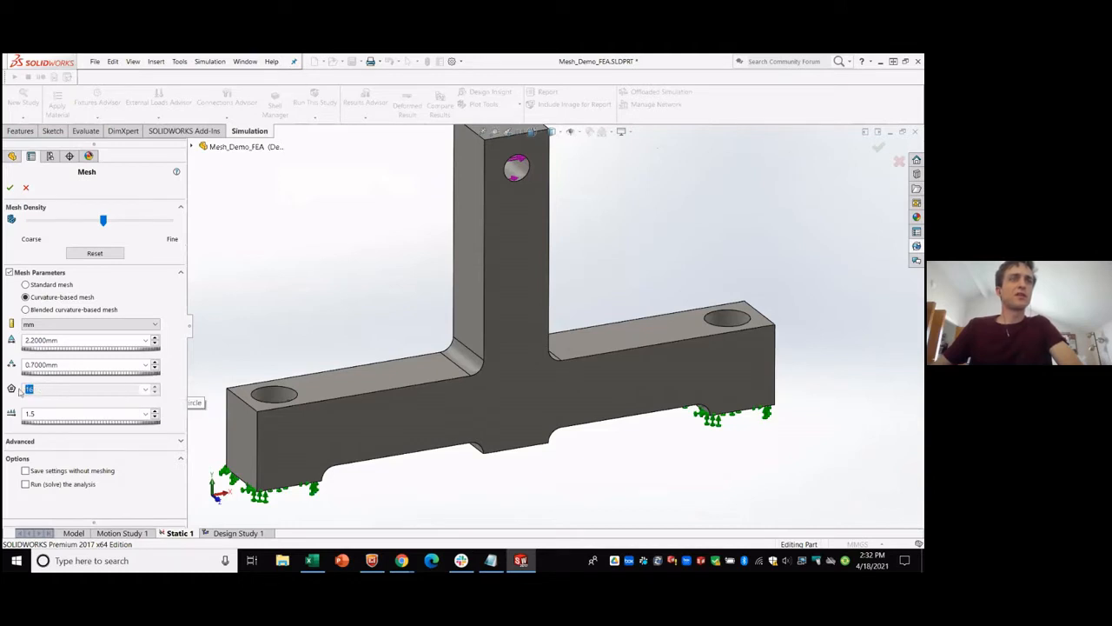
{"action": "left_click", "coordinate": [61, 389]}
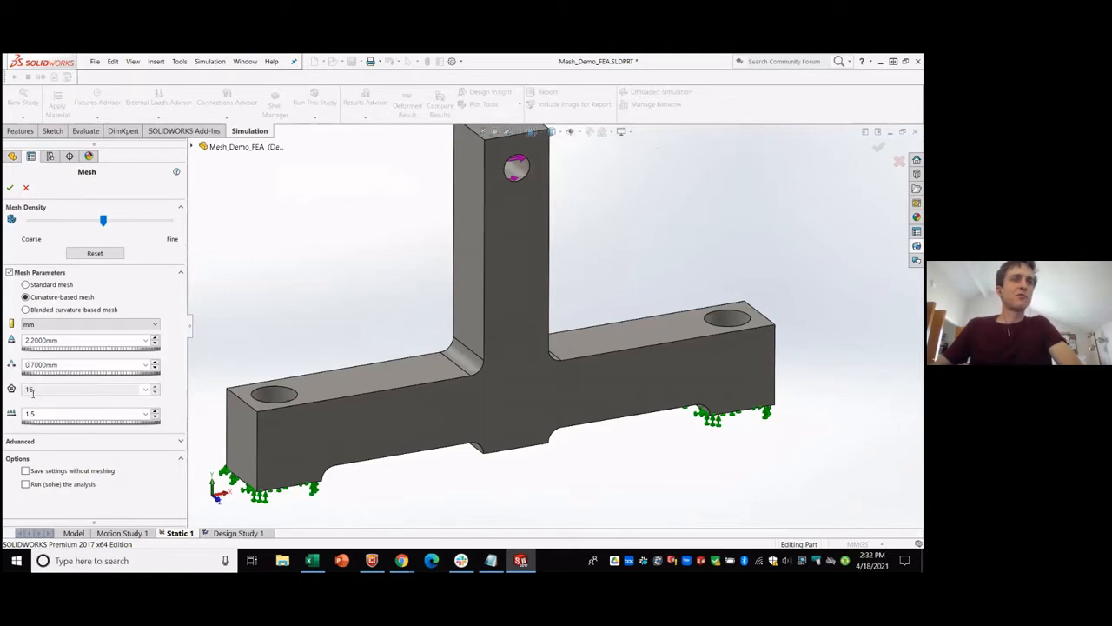
Set the minimum element size to 0.05 mm and regenerate the Static 1 mesh.
{"action": "left_click_drag", "start_coordinate": [27, 365], "coordinate": [68, 364]}
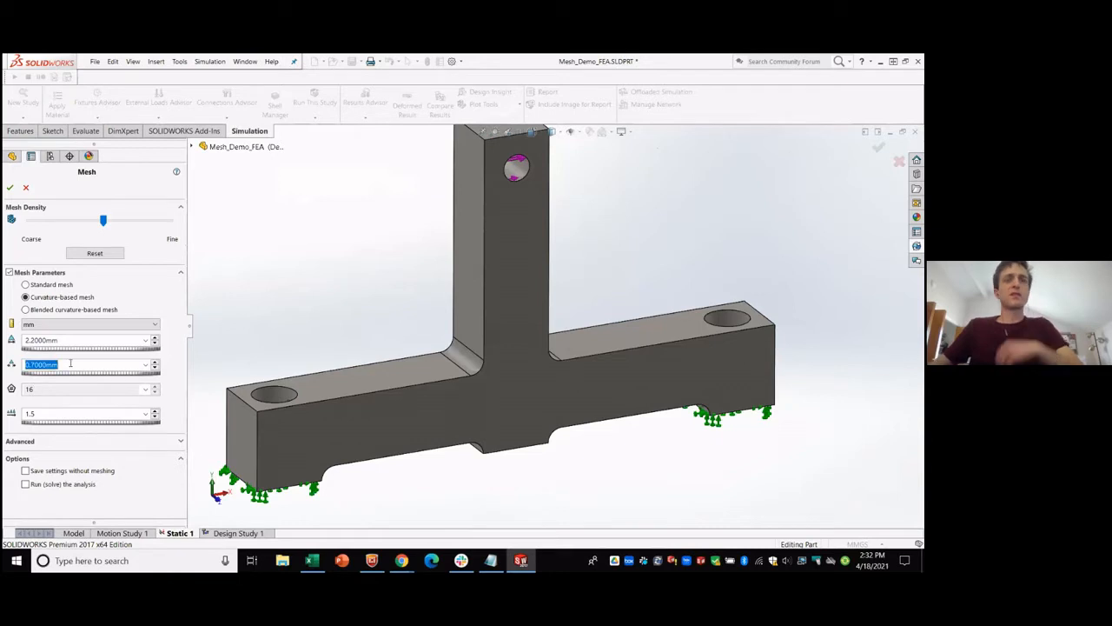
{"action": "type", "text": ".05"}
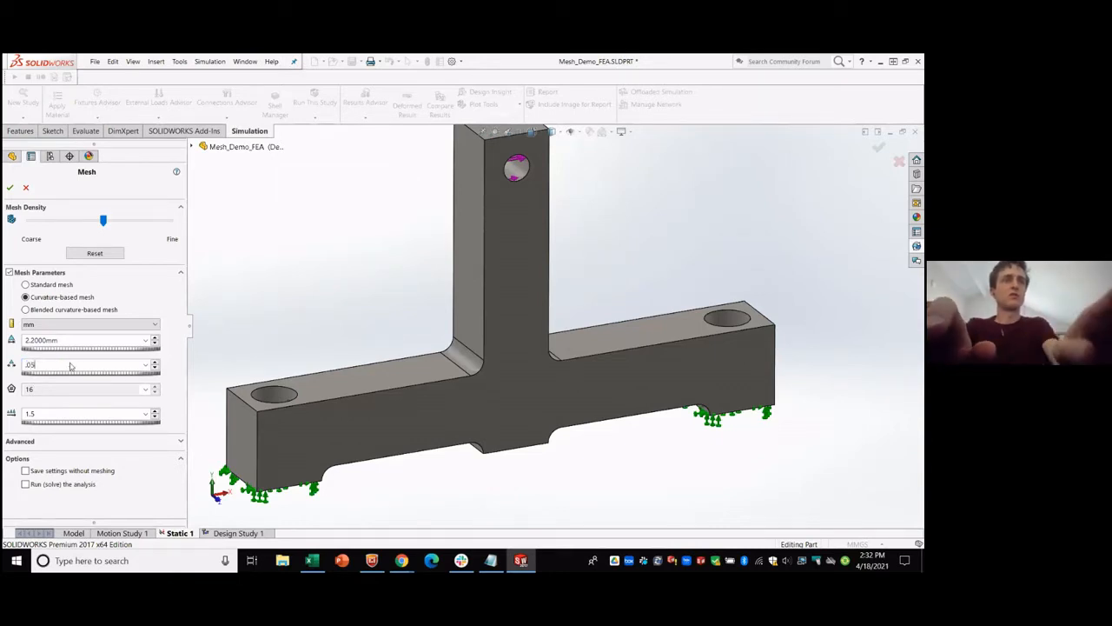
{"action": "key", "text": "Return"}
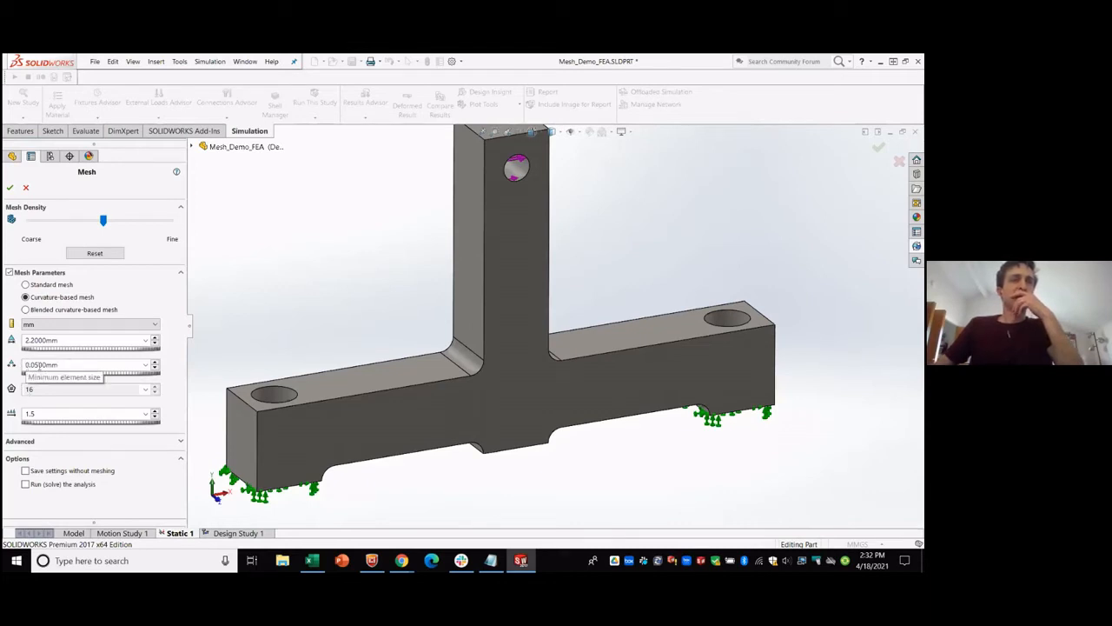
{"action": "left_click", "coordinate": [10, 187]}
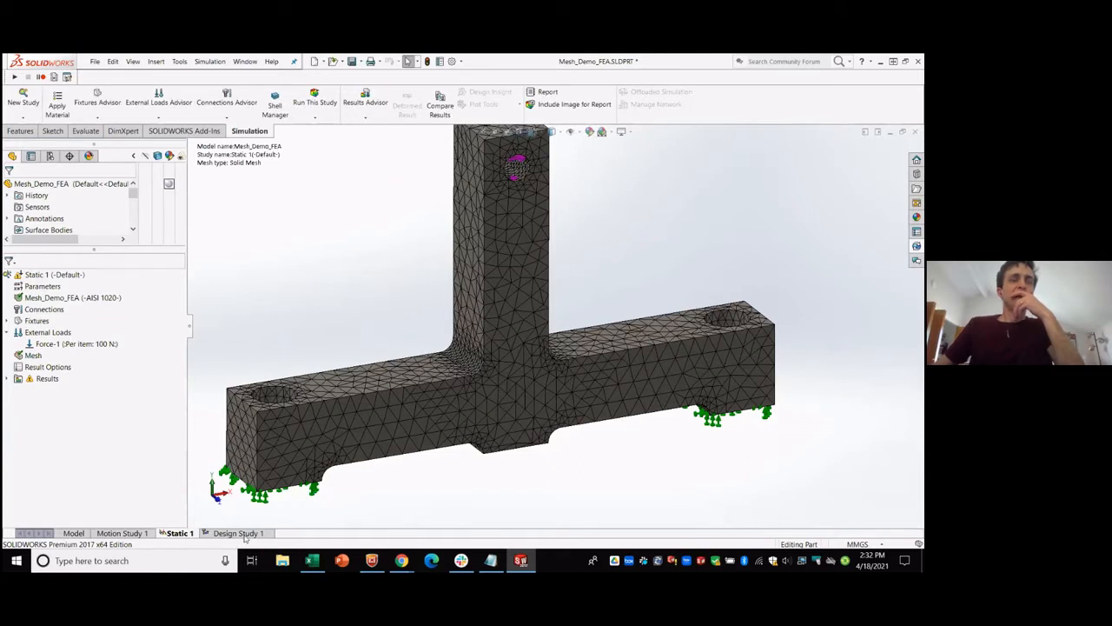
In Design Study 1, set the ElementsInCircle range to a maximum of 32 with a step of 4.
{"action": "left_click", "coordinate": [245, 536]}
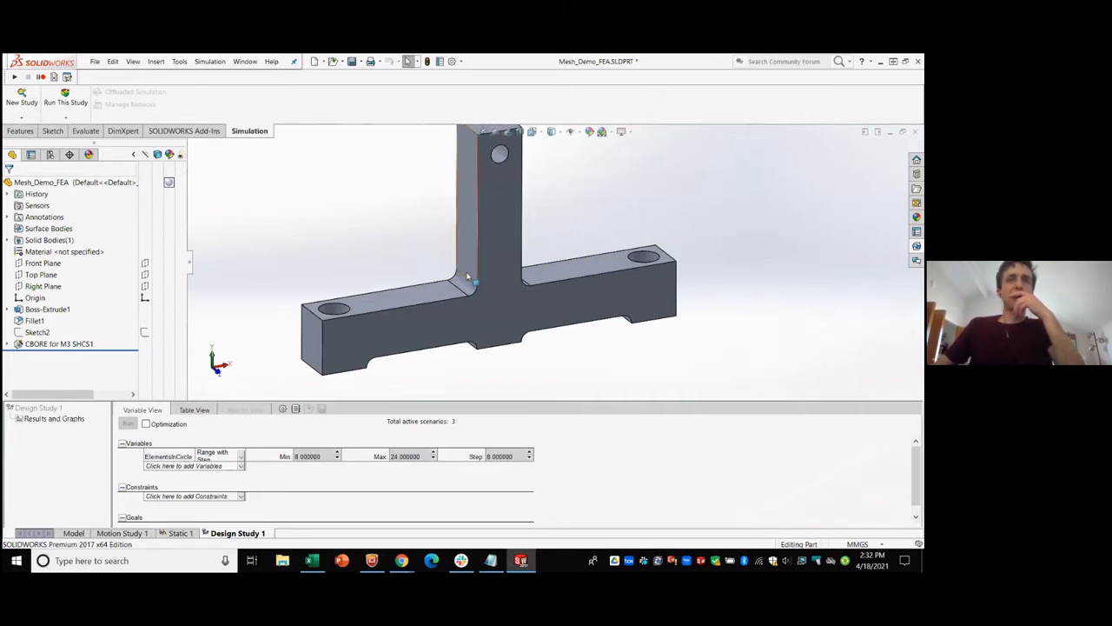
{"action": "scroll", "coordinate": [469, 279], "scroll_direction": "down", "scroll_amount": 5}
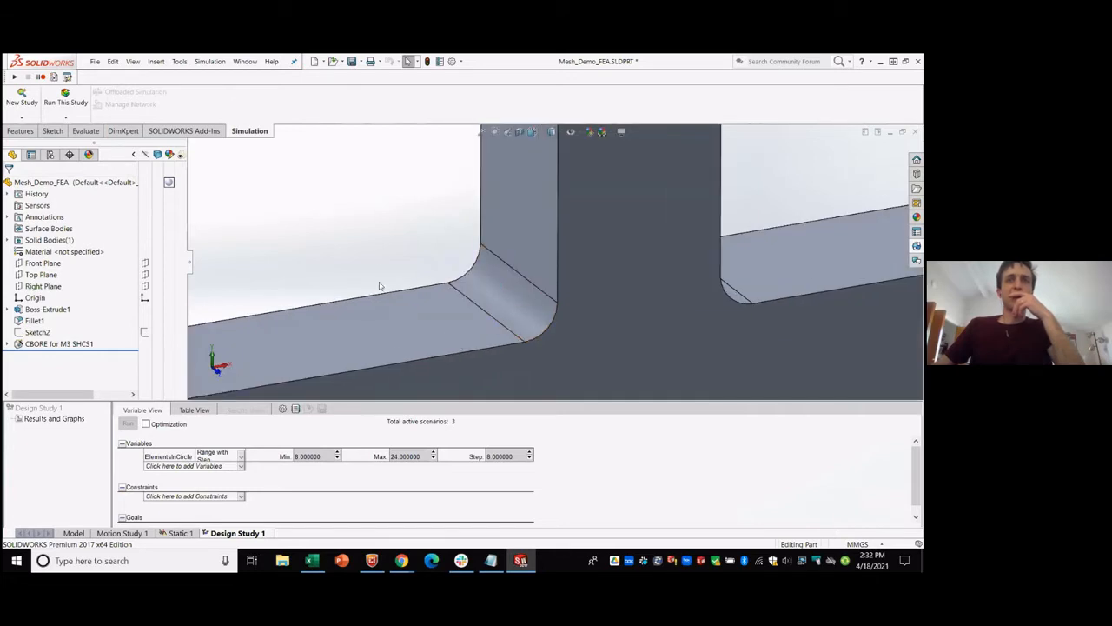
{"action": "double_click", "coordinate": [418, 458]}
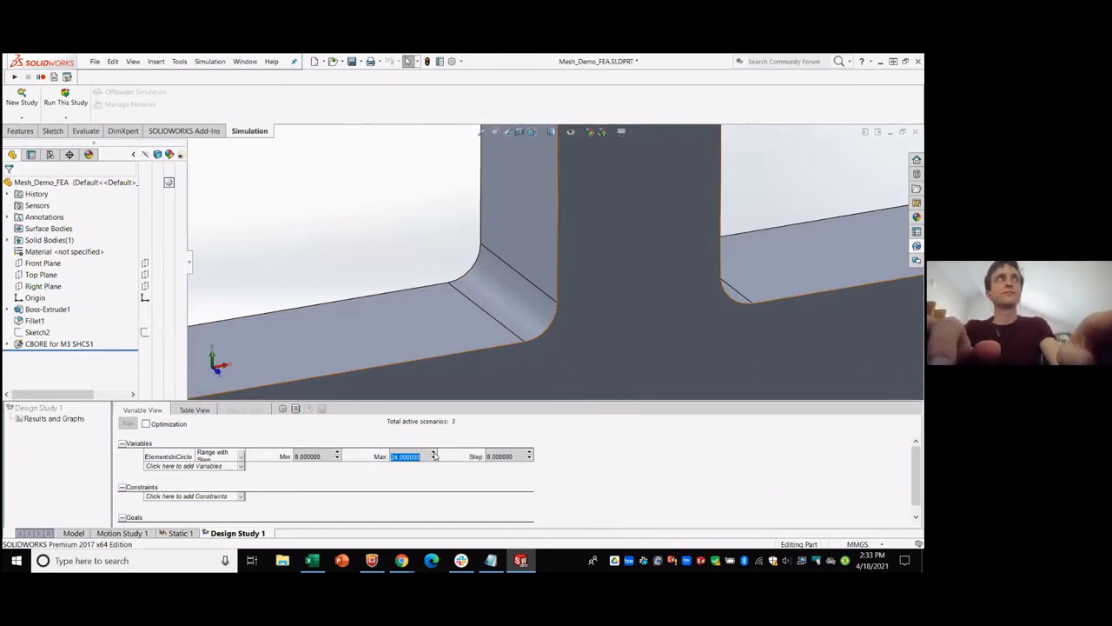
{"action": "type", "text": "128"}
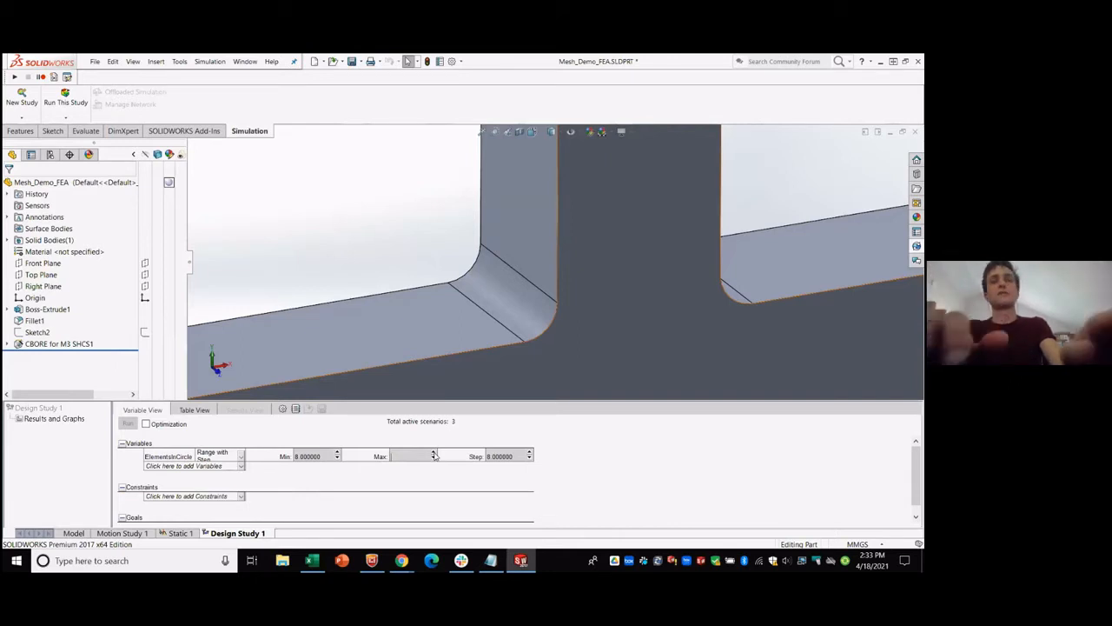
{"action": "type", "text": "32"}
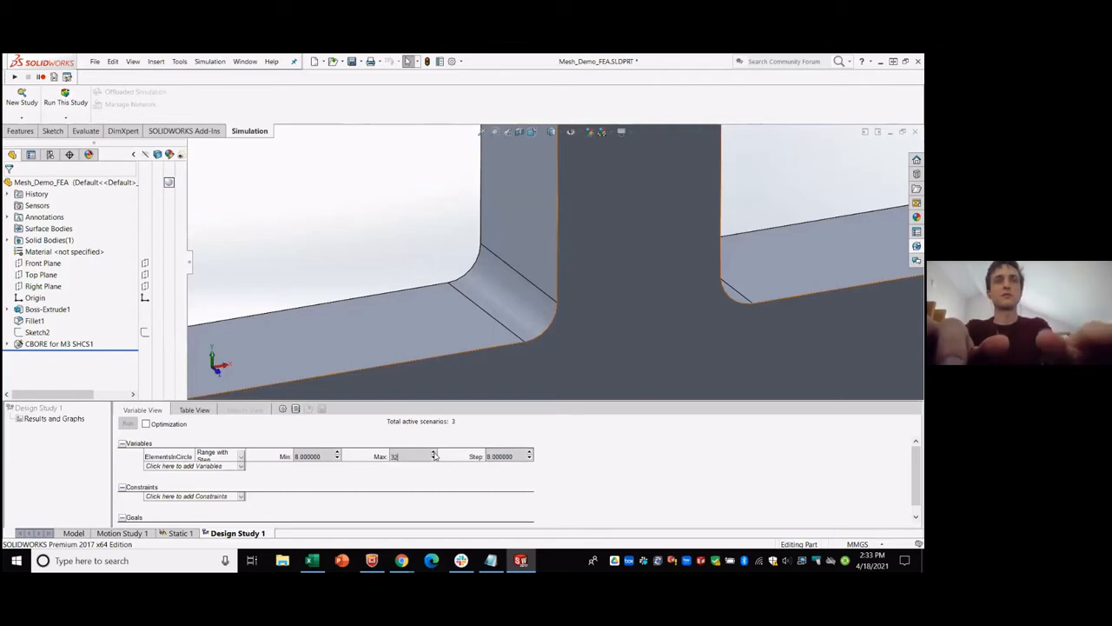
{"action": "key", "text": "Tab"}
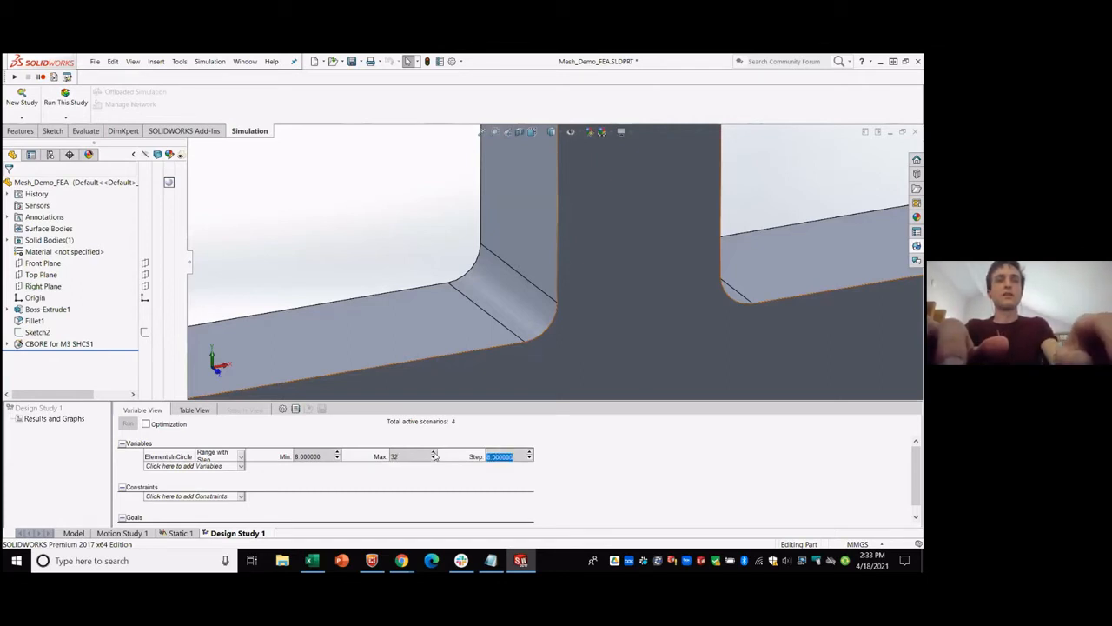
{"action": "type", "text": "4"}
{"action": "key", "text": "Tab"}
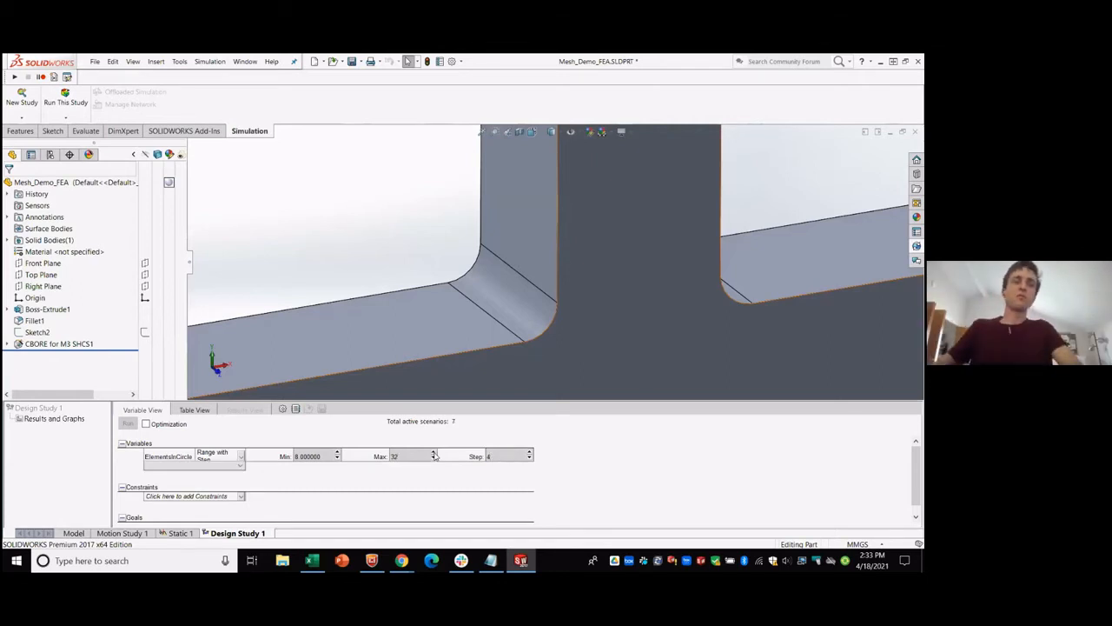
{"action": "left_click", "coordinate": [497, 459]}
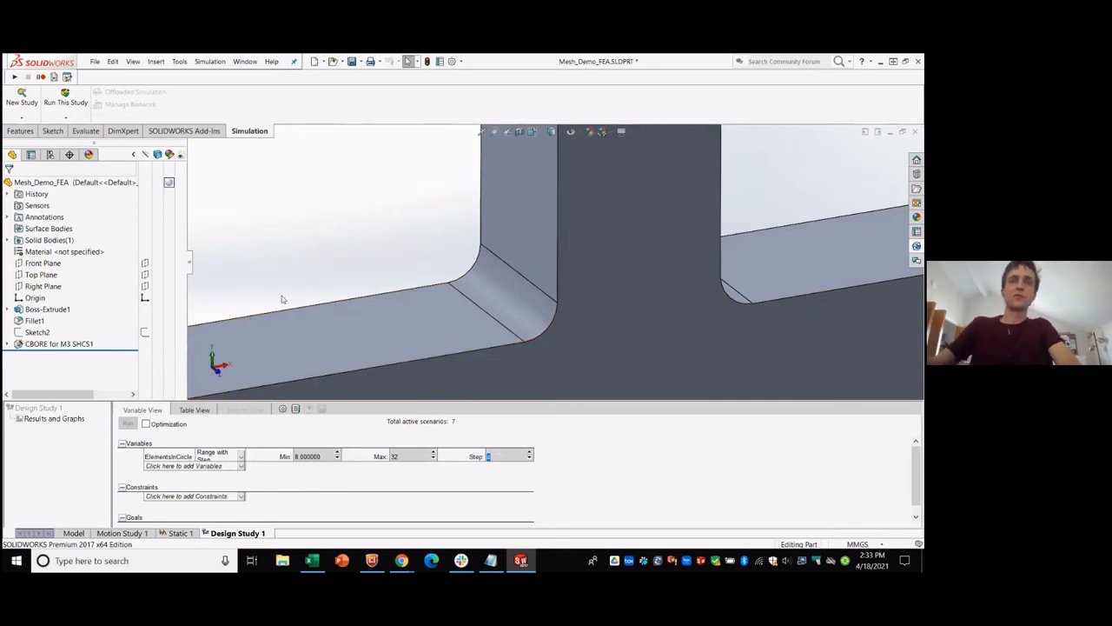
Start a new sensor for the design study's constraints and set its type to Simulation Data.
{"action": "left_click", "coordinate": [195, 496]}
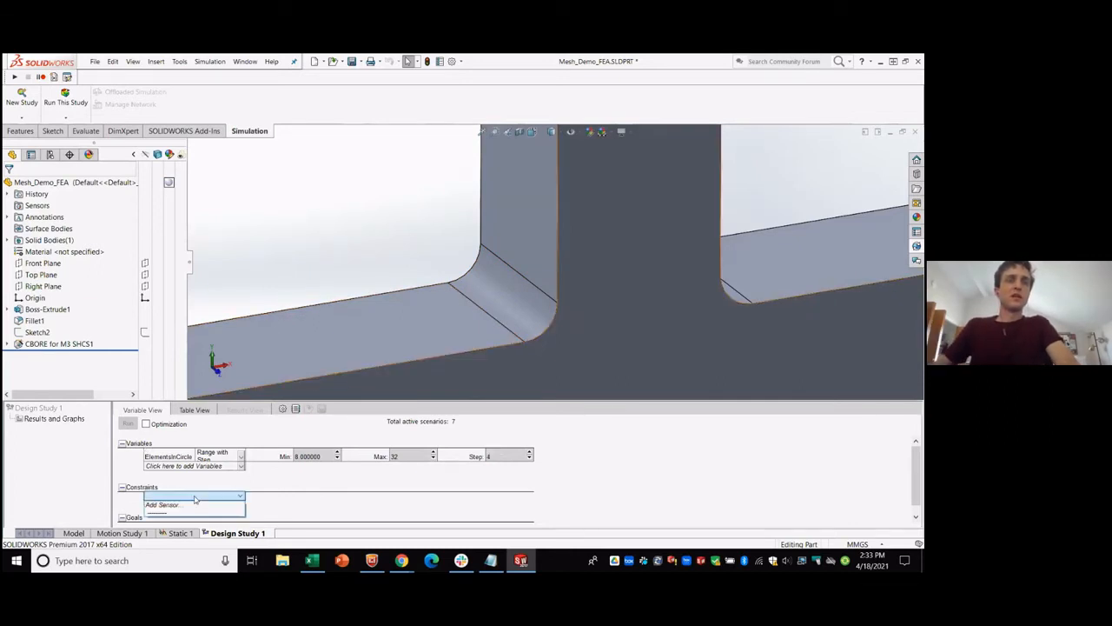
{"action": "left_click", "coordinate": [195, 498]}
{"action": "left_click", "coordinate": [291, 489]}
{"action": "scroll", "coordinate": [291, 489], "scroll_direction": "down", "scroll_amount": 1}
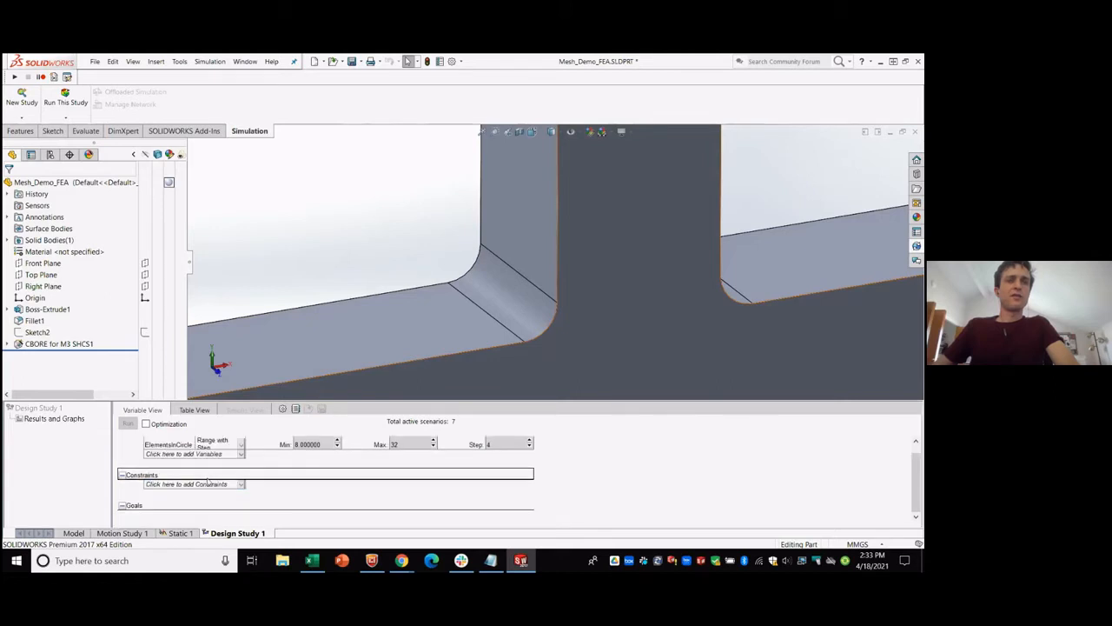
{"action": "left_click", "coordinate": [206, 487]}
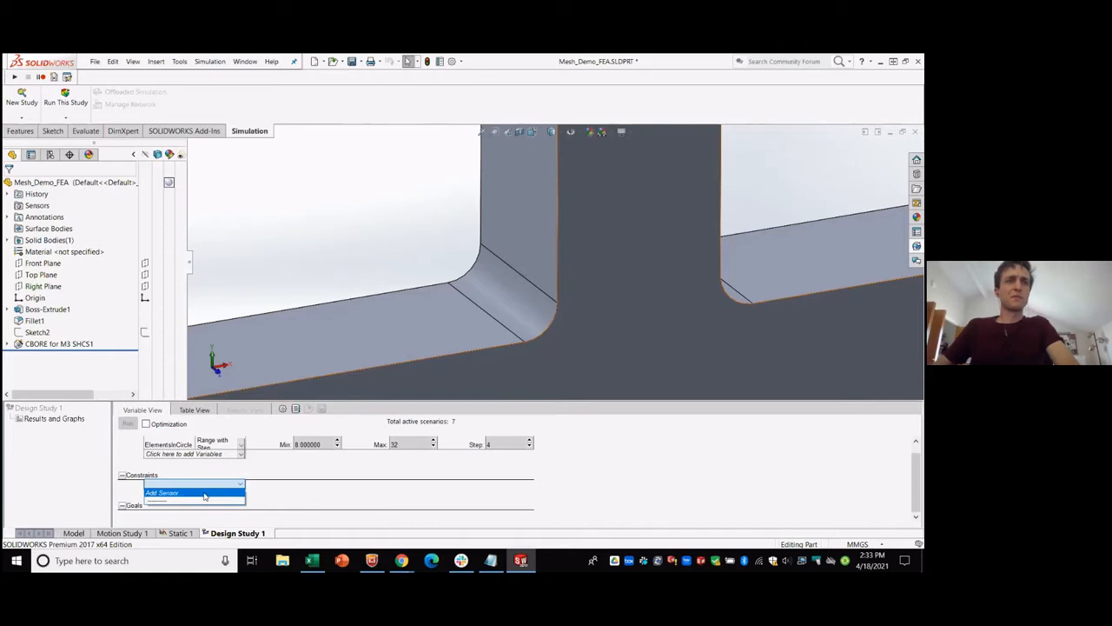
{"action": "left_click", "coordinate": [205, 492]}
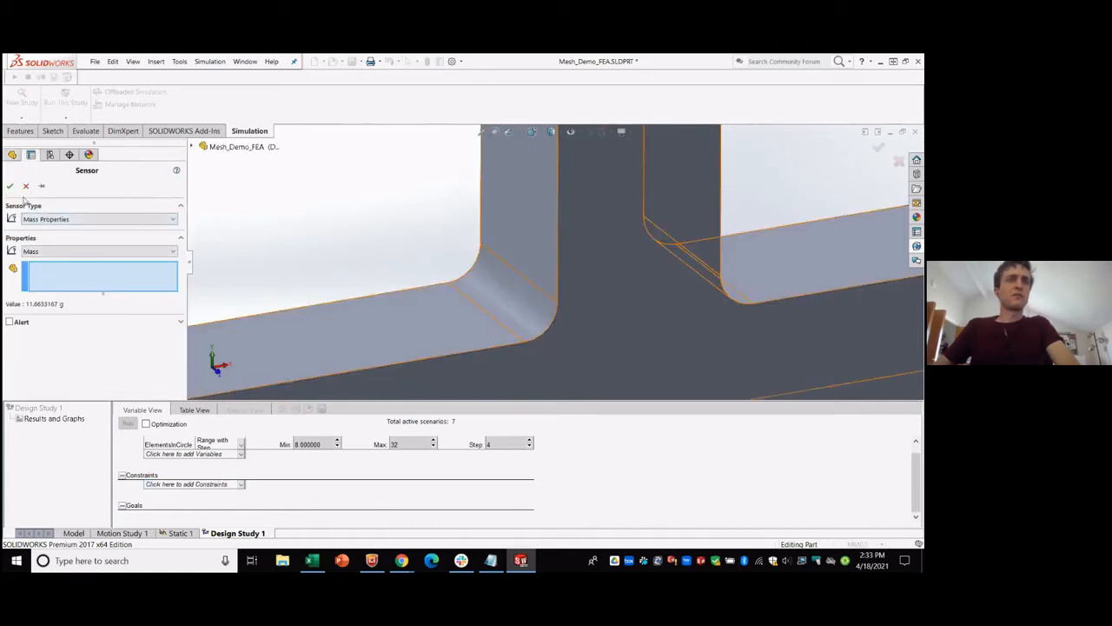
{"action": "scroll", "coordinate": [452, 252], "scroll_direction": "up", "scroll_amount": 8}
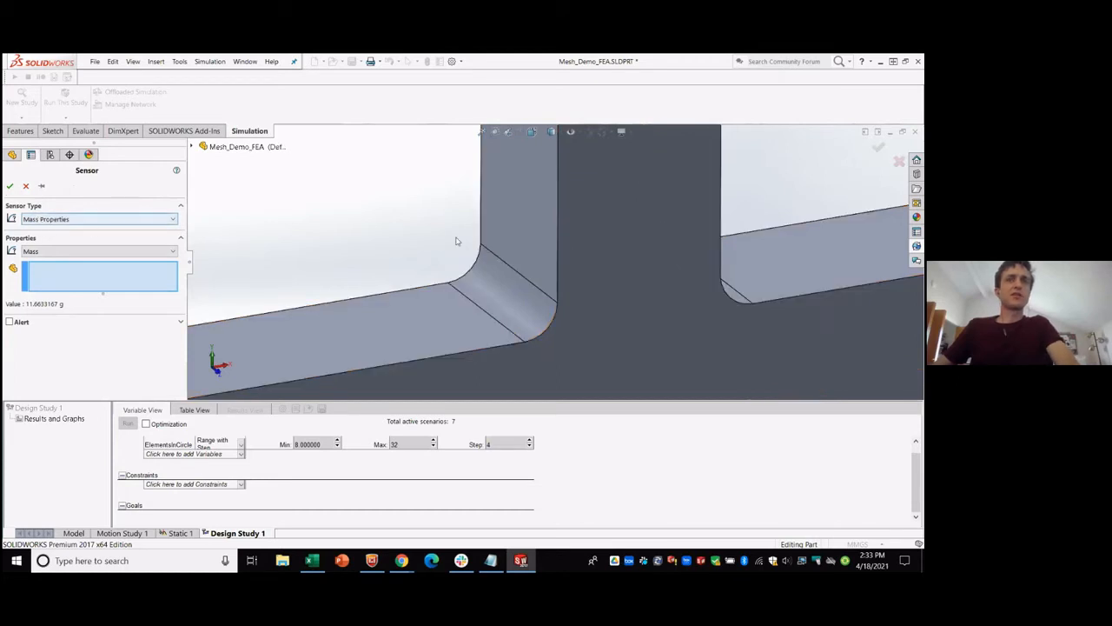
{"action": "scroll", "coordinate": [588, 223], "scroll_direction": "up", "scroll_amount": 2}
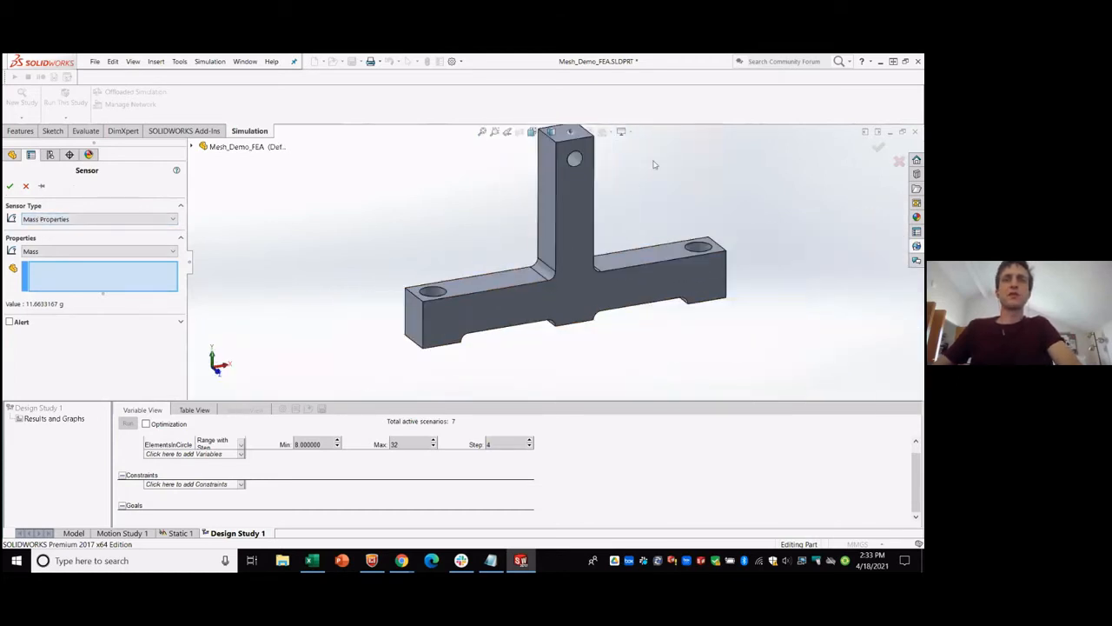
{"action": "scroll", "coordinate": [655, 164], "scroll_direction": "down", "scroll_amount": 1}
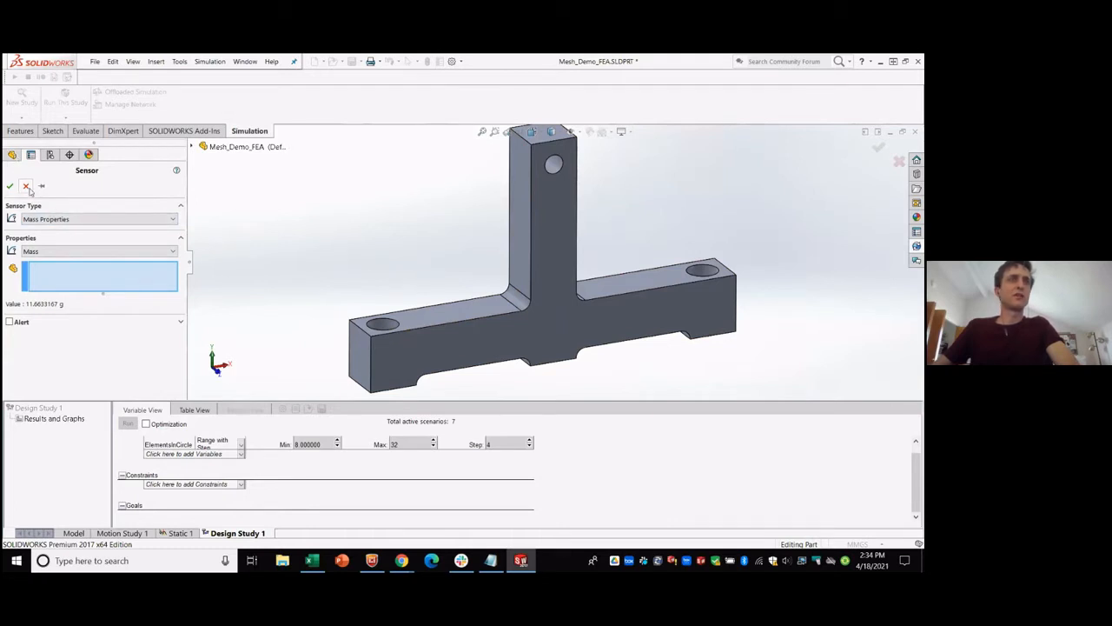
{"action": "left_click", "coordinate": [52, 220]}
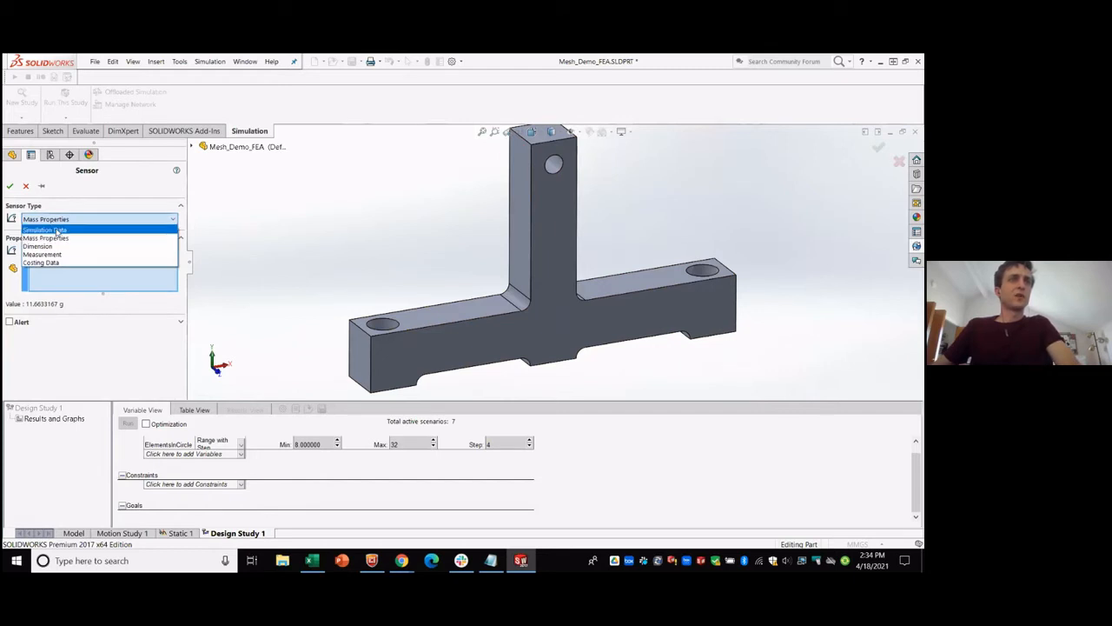
{"action": "left_click", "coordinate": [124, 231]}
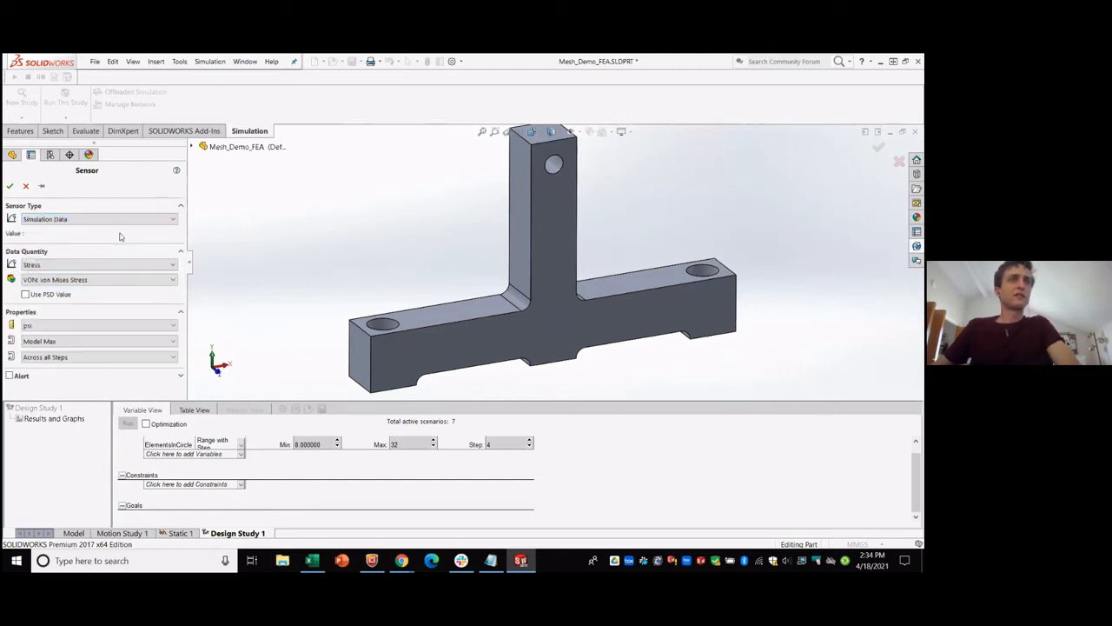
Make the sensor track von Mises stress in N/mm^2 (MPa).
{"action": "left_click", "coordinate": [63, 265]}
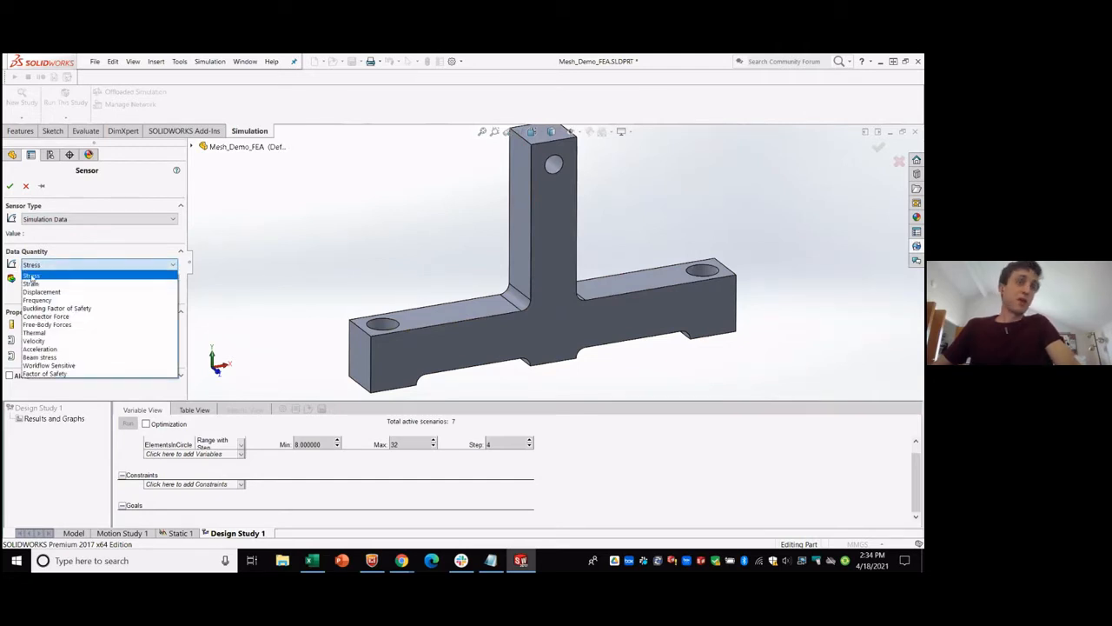
{"action": "left_click", "coordinate": [32, 277]}
{"action": "left_click", "coordinate": [105, 281]}
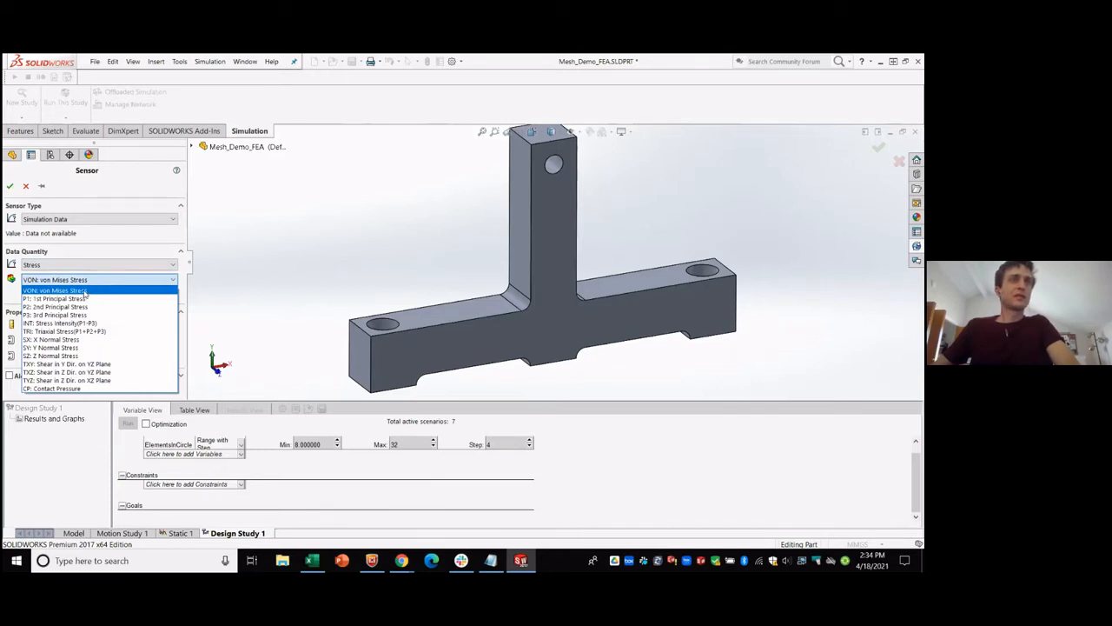
{"action": "left_click", "coordinate": [85, 293]}
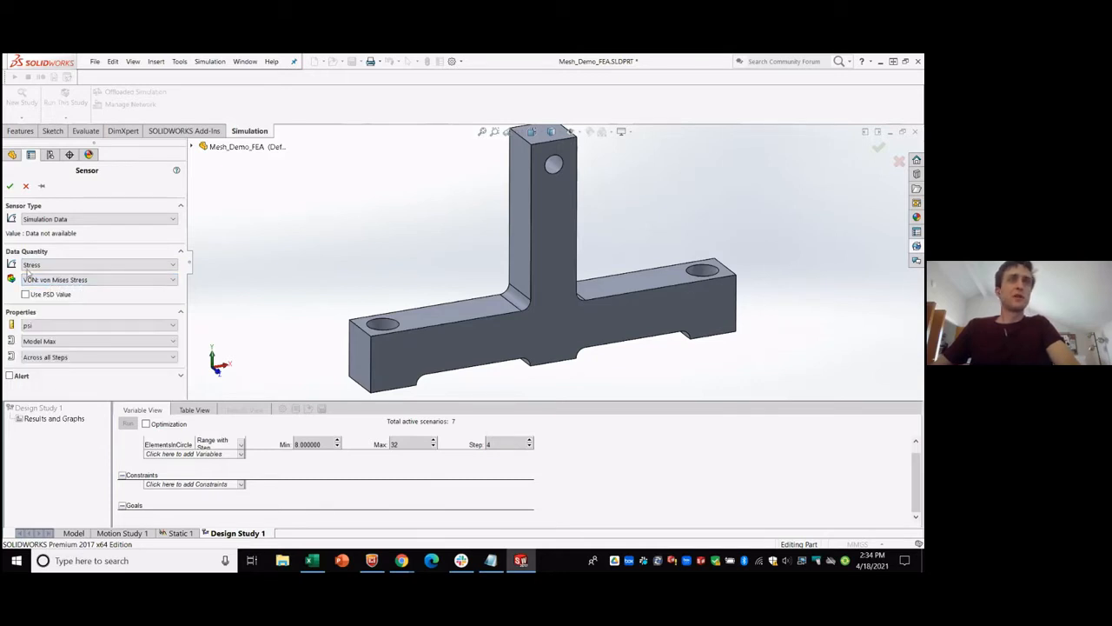
{"action": "left_click", "coordinate": [35, 327]}
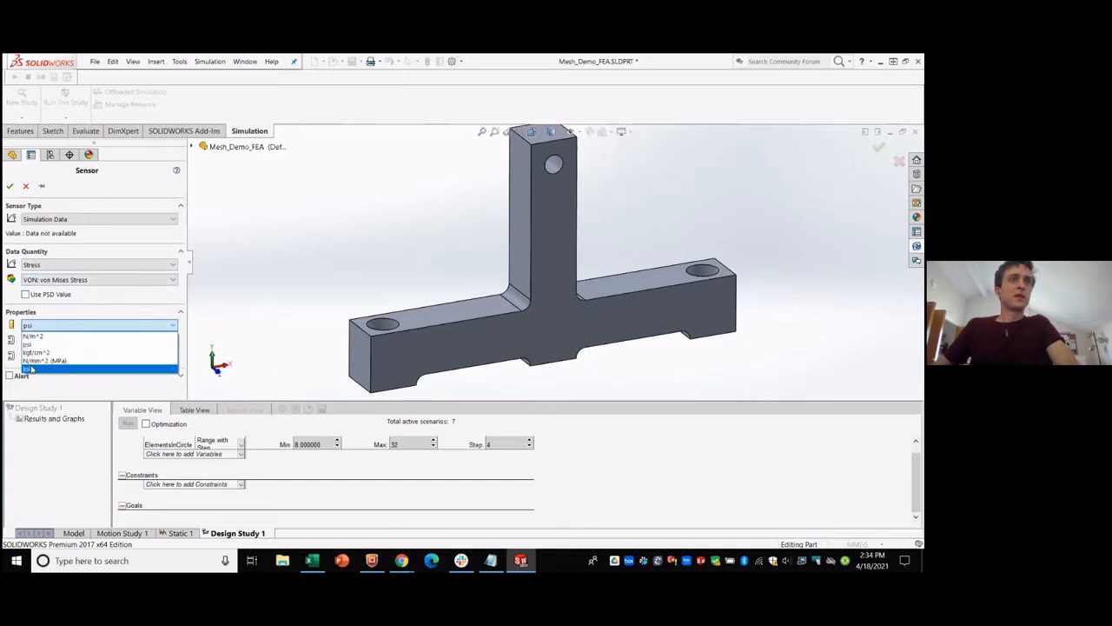
{"action": "left_click", "coordinate": [37, 360]}
Set the sensor to Max over Selected Entities and pick the fillet face between the upright and the base arm.
{"action": "left_click", "coordinate": [26, 341]}
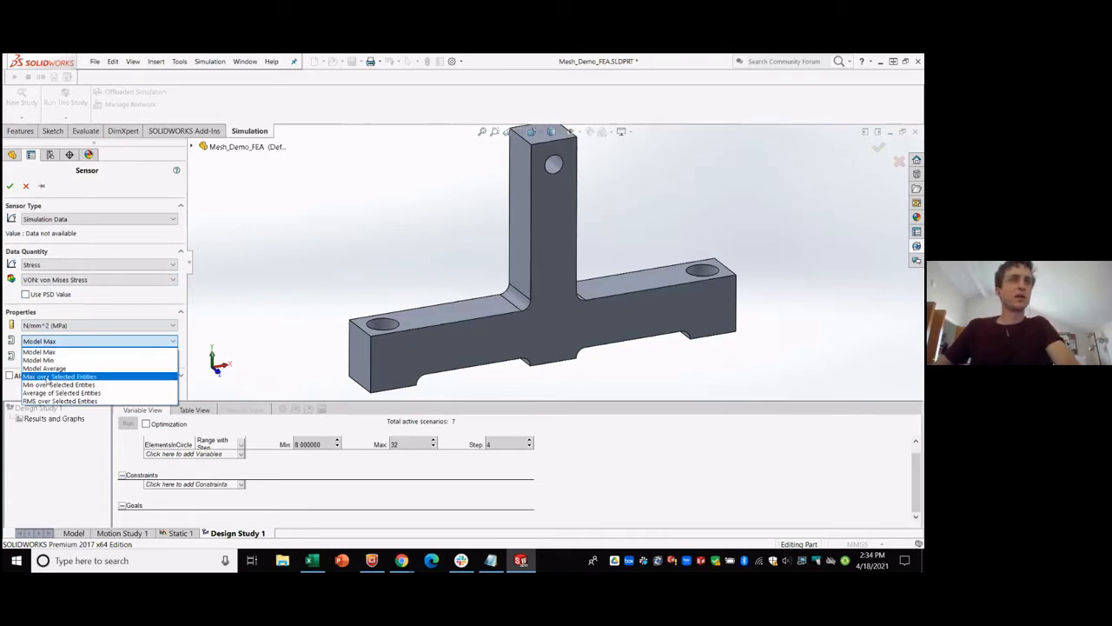
{"action": "left_click", "coordinate": [48, 378]}
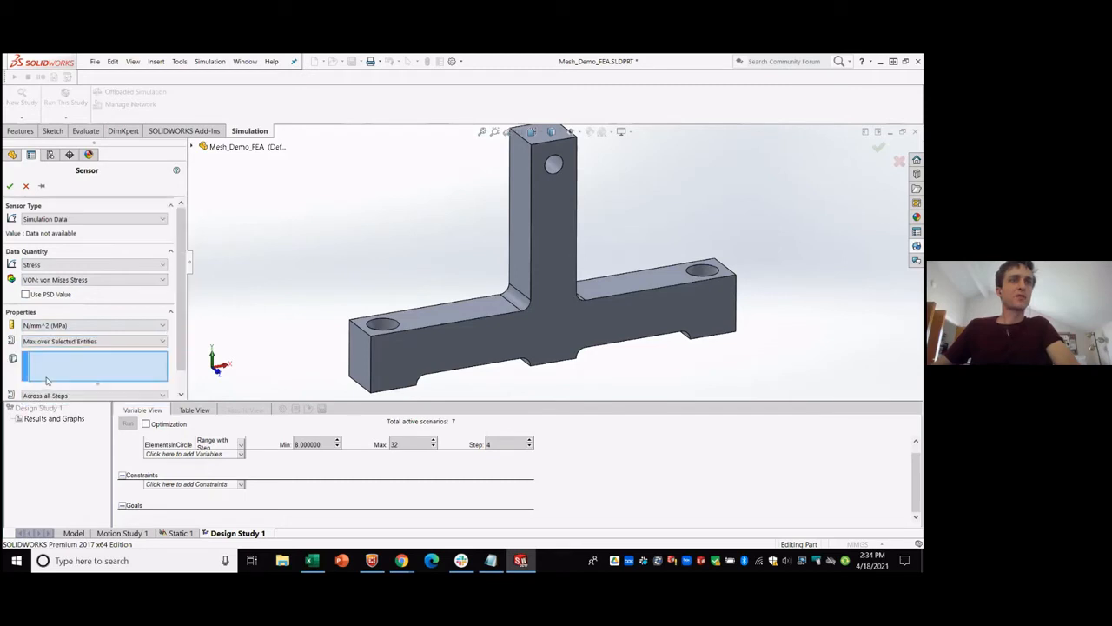
{"action": "scroll", "coordinate": [514, 302], "scroll_direction": "down", "scroll_amount": 5}
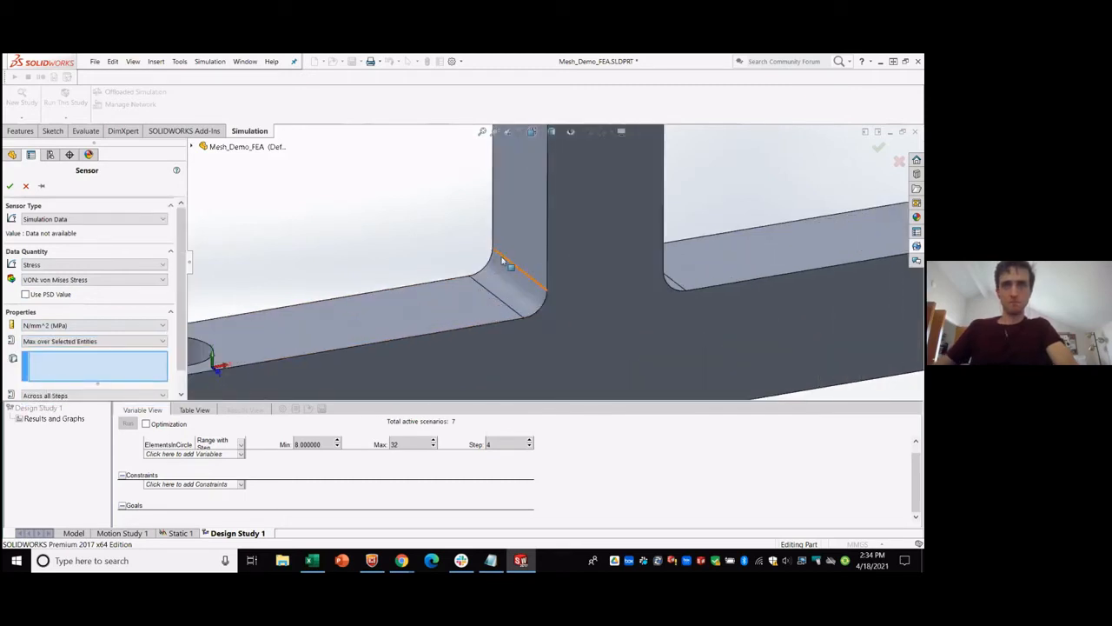
{"action": "left_click", "coordinate": [504, 282]}
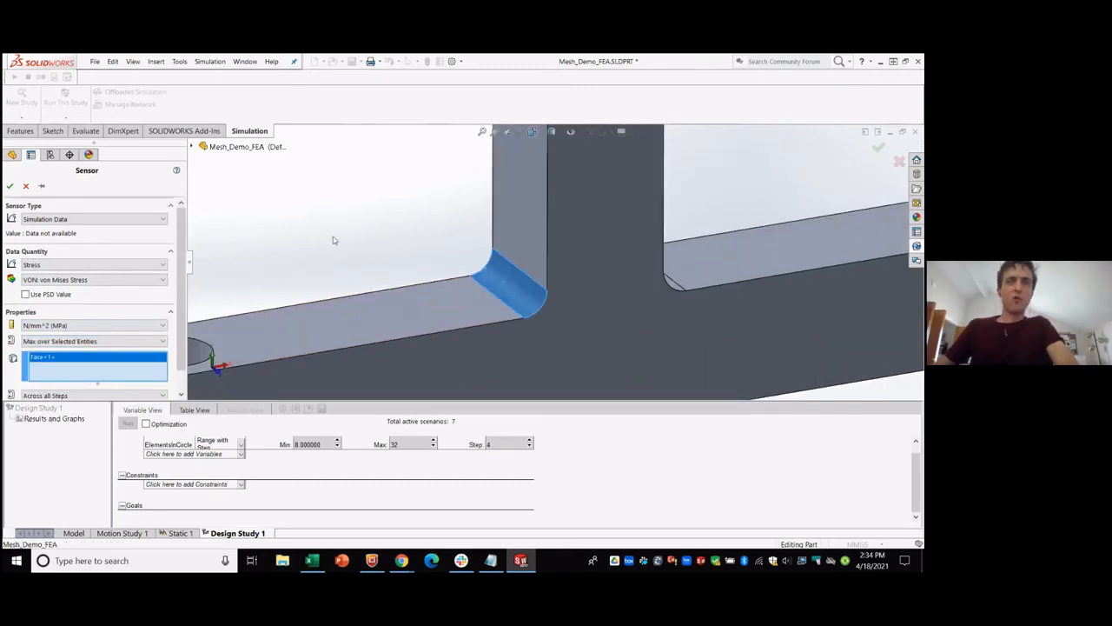
Set the sensor's data quantity to Stress with VON: von Mises Stress for the selected fillet face, and accept the sensor.
{"action": "scroll", "coordinate": [333, 240], "scroll_direction": "up", "scroll_amount": 5}
{"action": "middle_click_drag", "start_coordinate": [728, 235], "coordinate": [549, 286]}
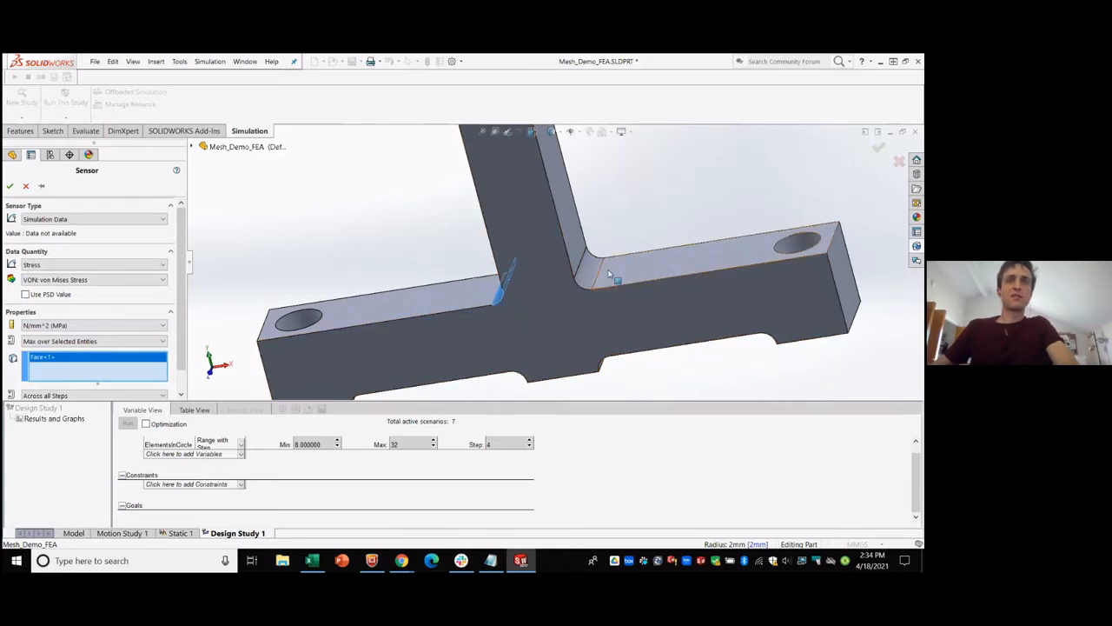
{"action": "middle_click_drag", "start_coordinate": [610, 275], "coordinate": [552, 294]}
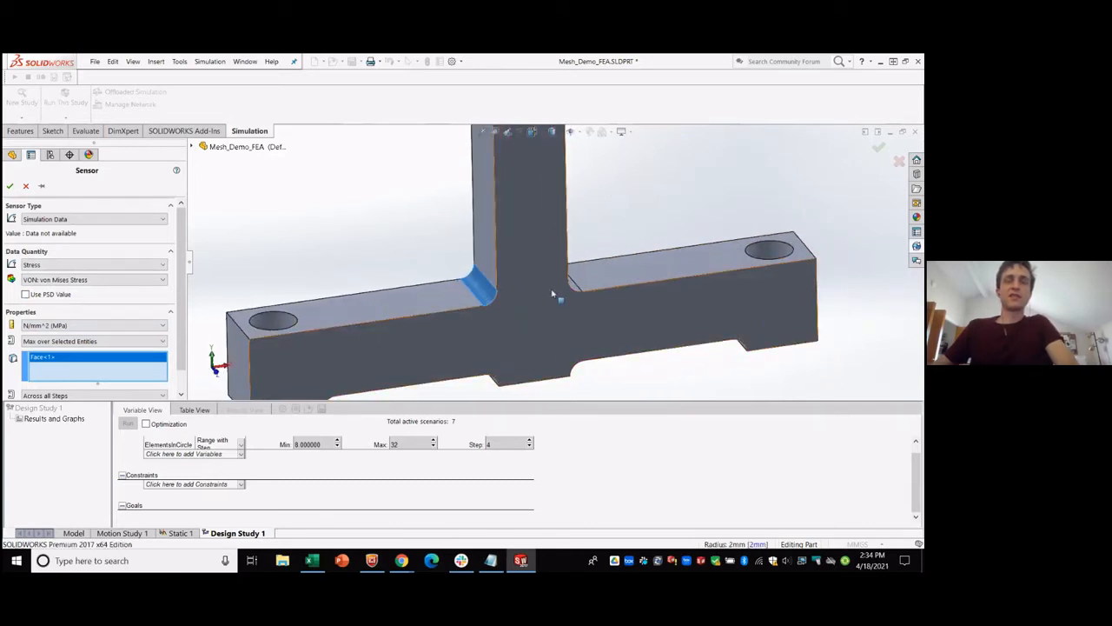
{"action": "middle_click_drag", "start_coordinate": [402, 258], "coordinate": [410, 258]}
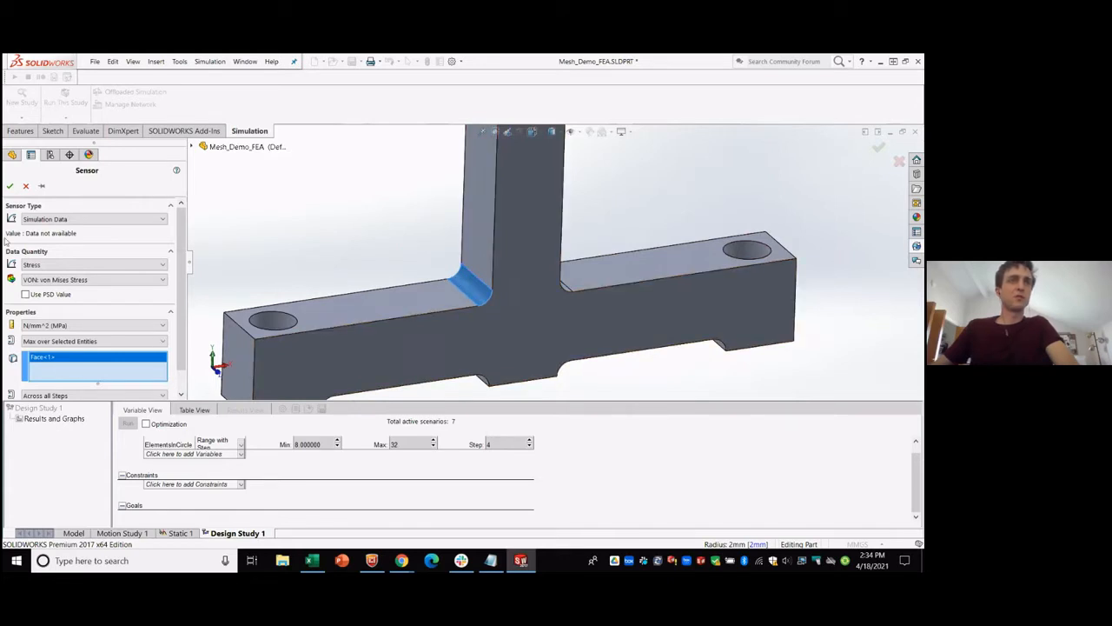
{"action": "scroll", "coordinate": [94, 266], "scroll_direction": "down", "scroll_amount": 1}
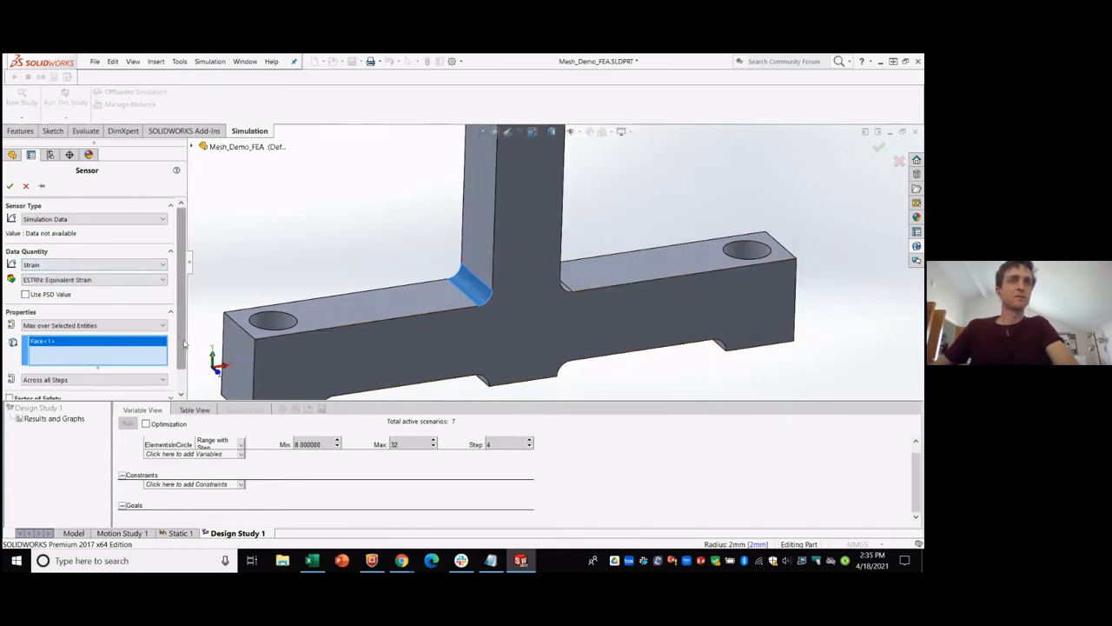
{"action": "left_click_drag", "start_coordinate": [183, 340], "coordinate": [180, 368]}
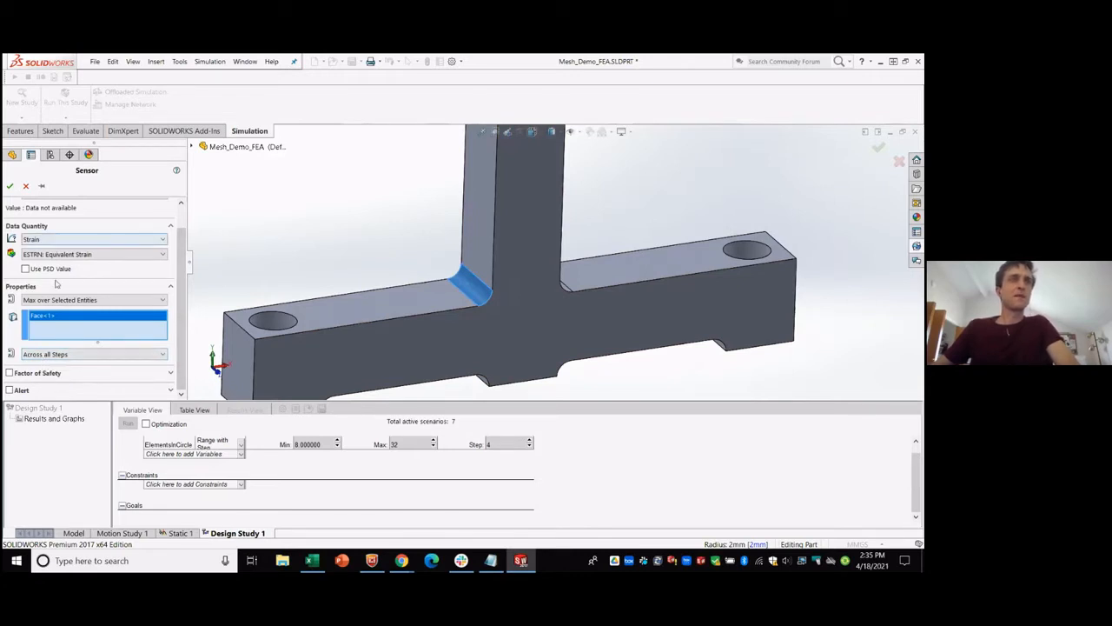
{"action": "left_click", "coordinate": [113, 239]}
{"action": "left_click", "coordinate": [114, 251]}
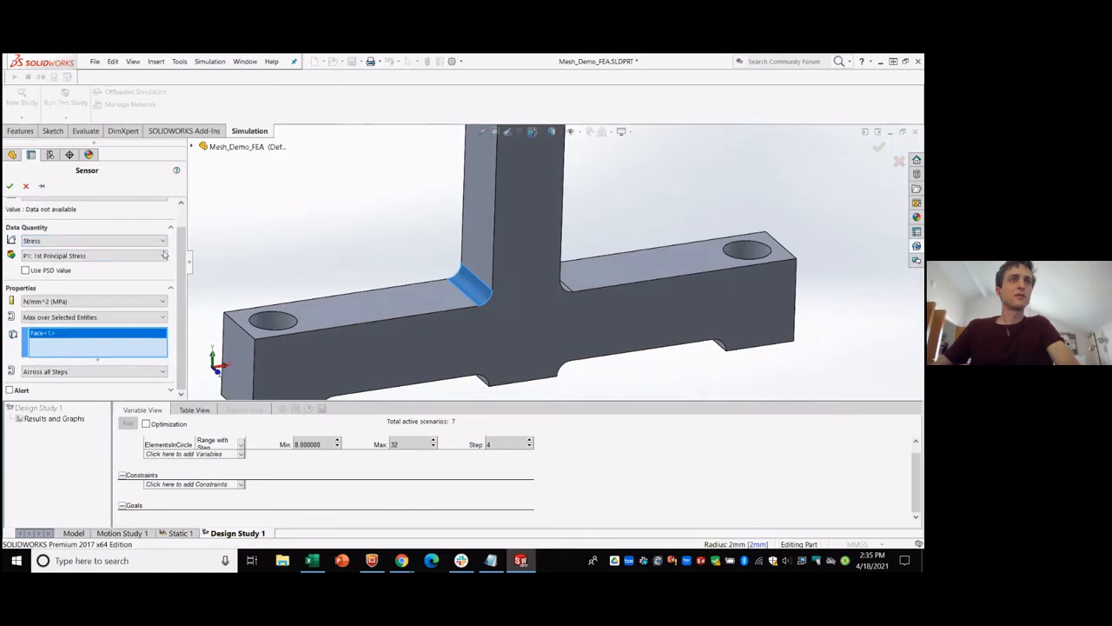
{"action": "left_click", "coordinate": [130, 256]}
{"action": "left_click", "coordinate": [130, 264]}
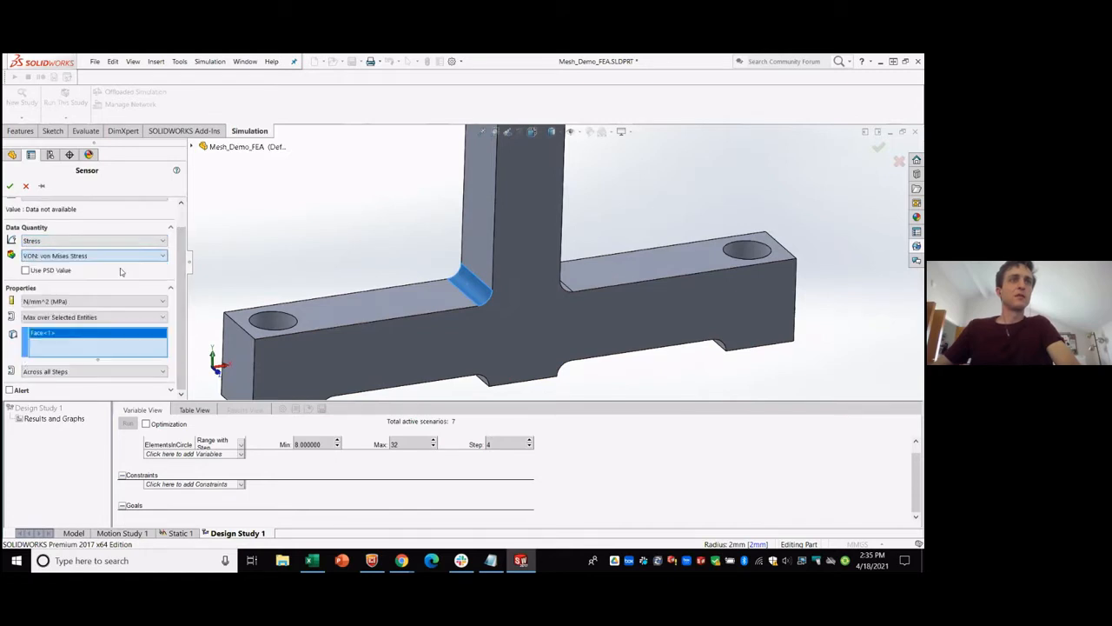
{"action": "left_click", "coordinate": [10, 186]}
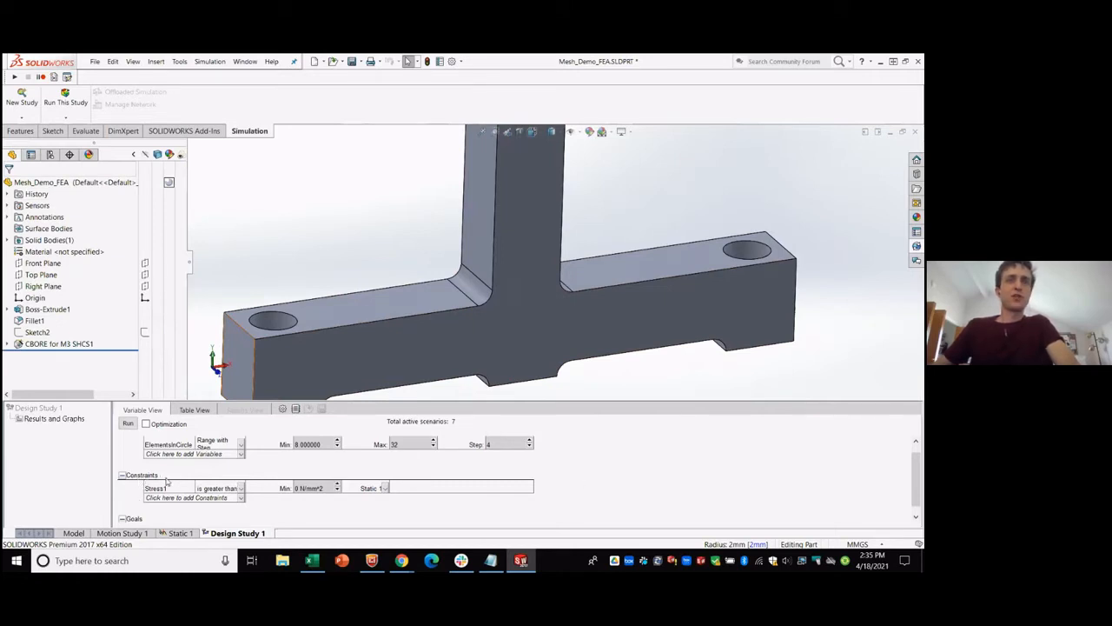
Set the Stress1 constraint of Design Study 1 to Monitor Only.
{"action": "left_click", "coordinate": [629, 496]}
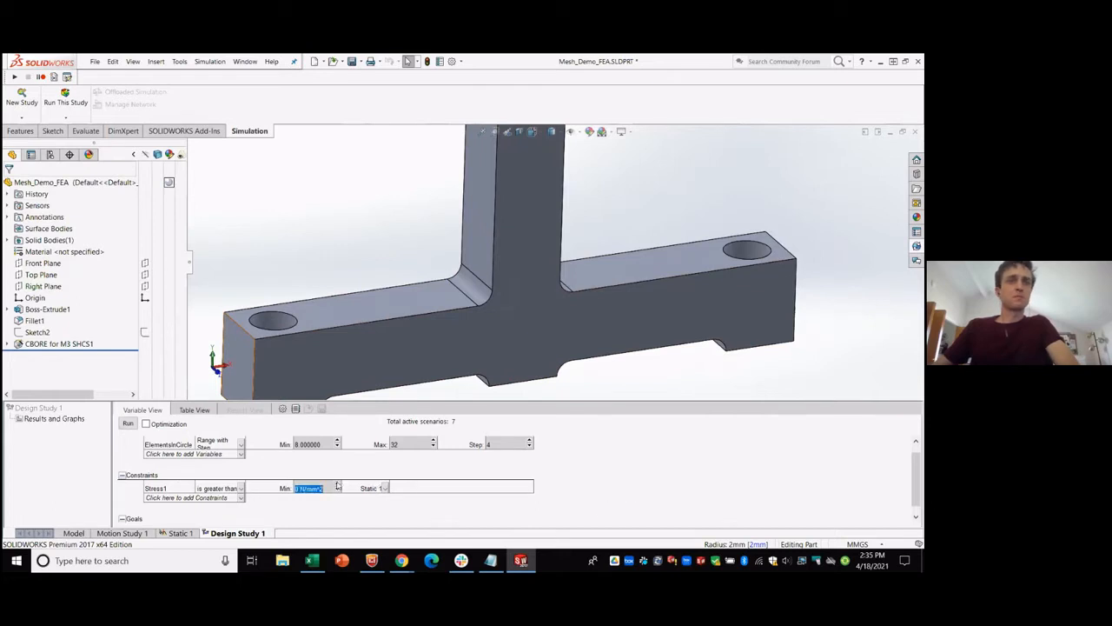
{"action": "left_click", "coordinate": [177, 489]}
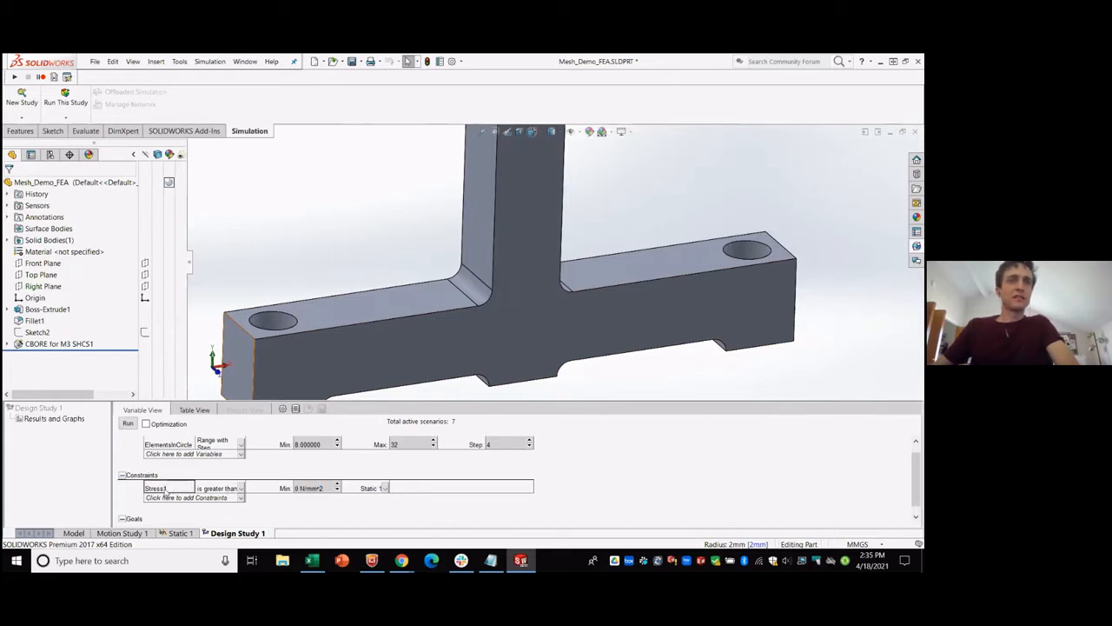
{"action": "left_click", "coordinate": [241, 488]}
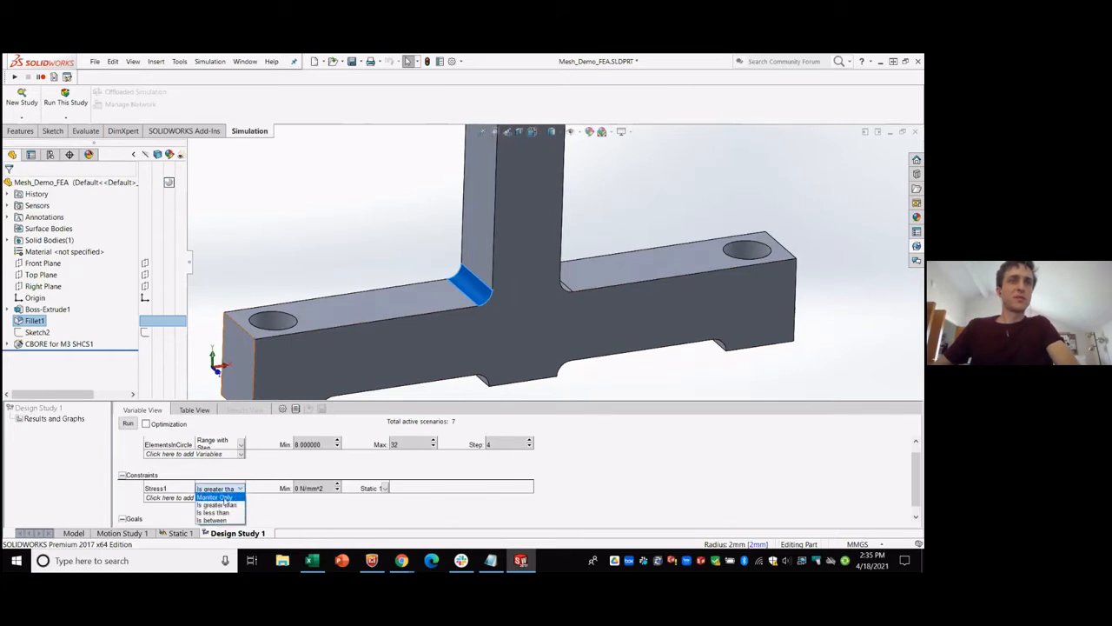
{"action": "left_click", "coordinate": [224, 498]}
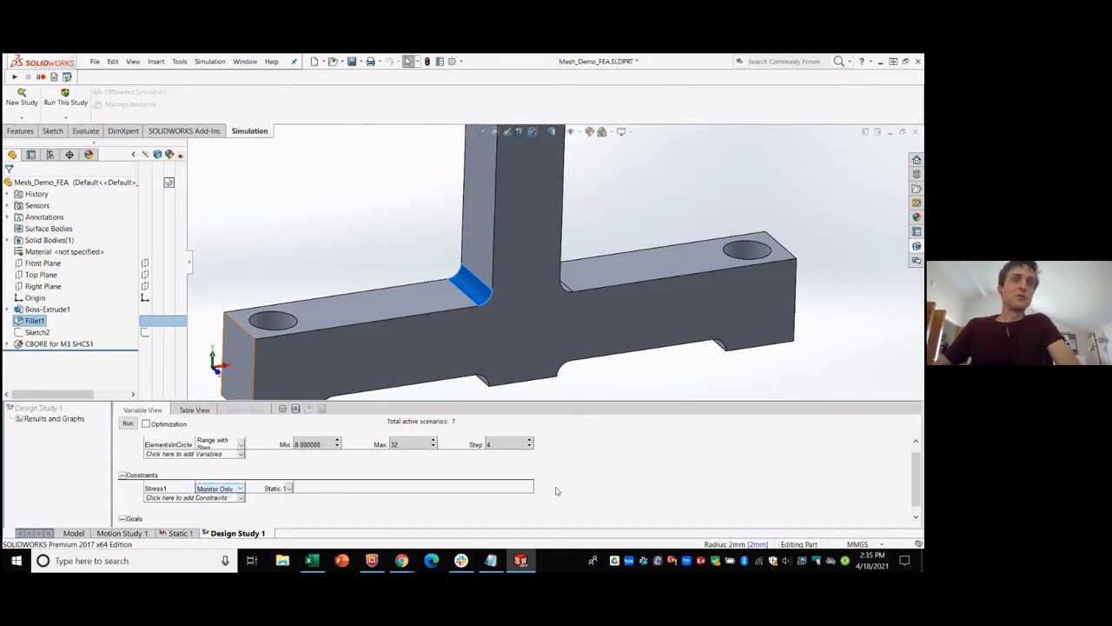
{"action": "scroll", "coordinate": [653, 487], "scroll_direction": "down", "scroll_amount": 1}
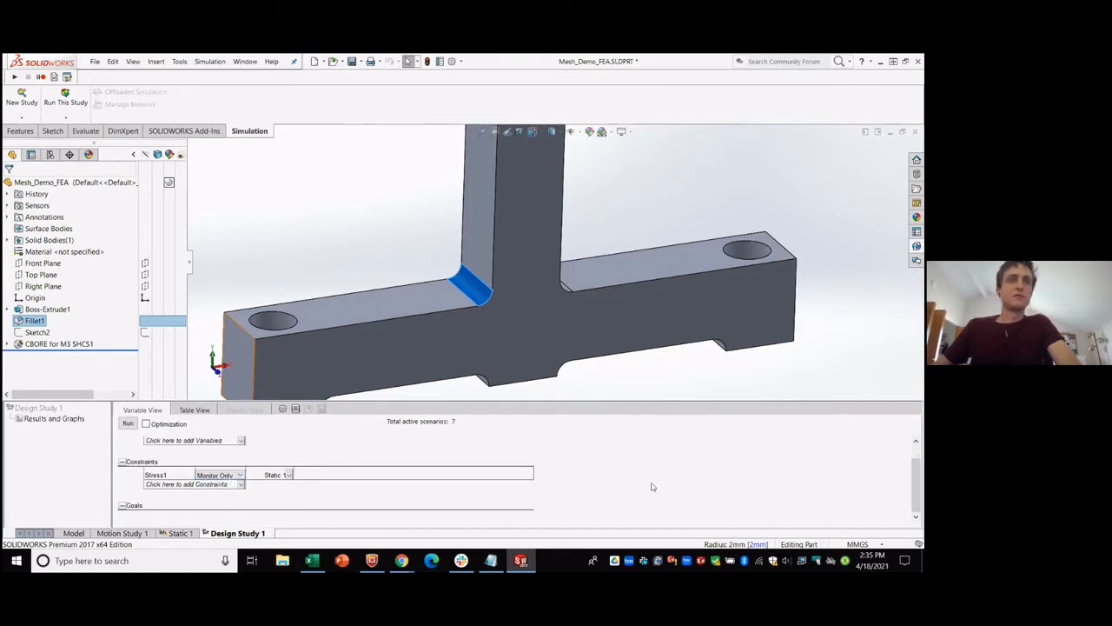
Save the part and run Design Study 1 over all its scenarios.
{"action": "left_click", "coordinate": [123, 510]}
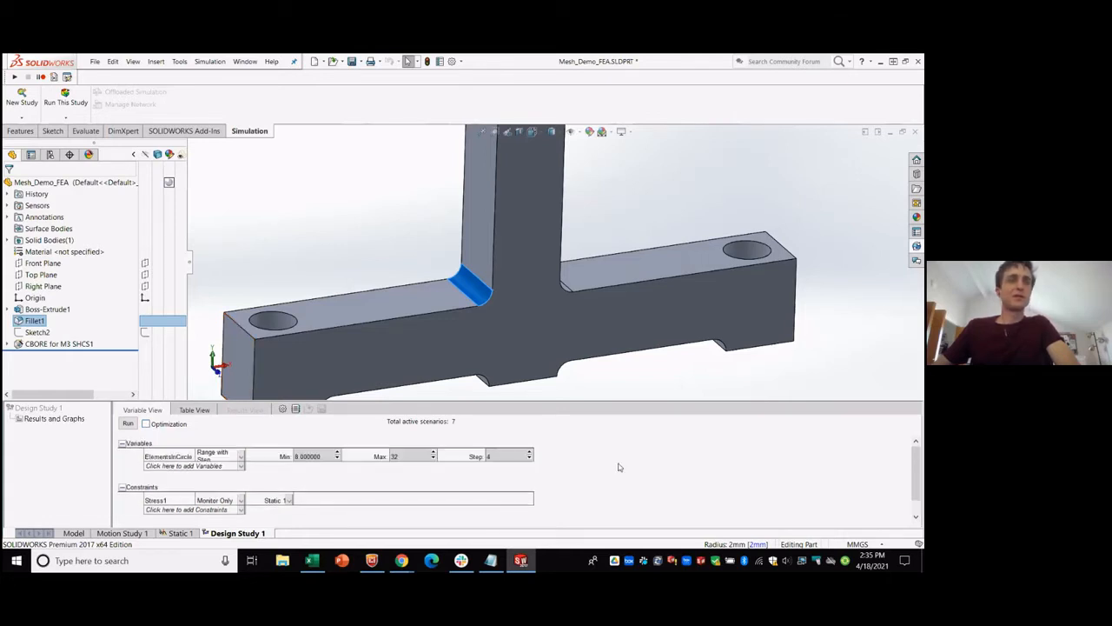
{"action": "scroll", "coordinate": [641, 459], "scroll_direction": "down", "scroll_amount": 2}
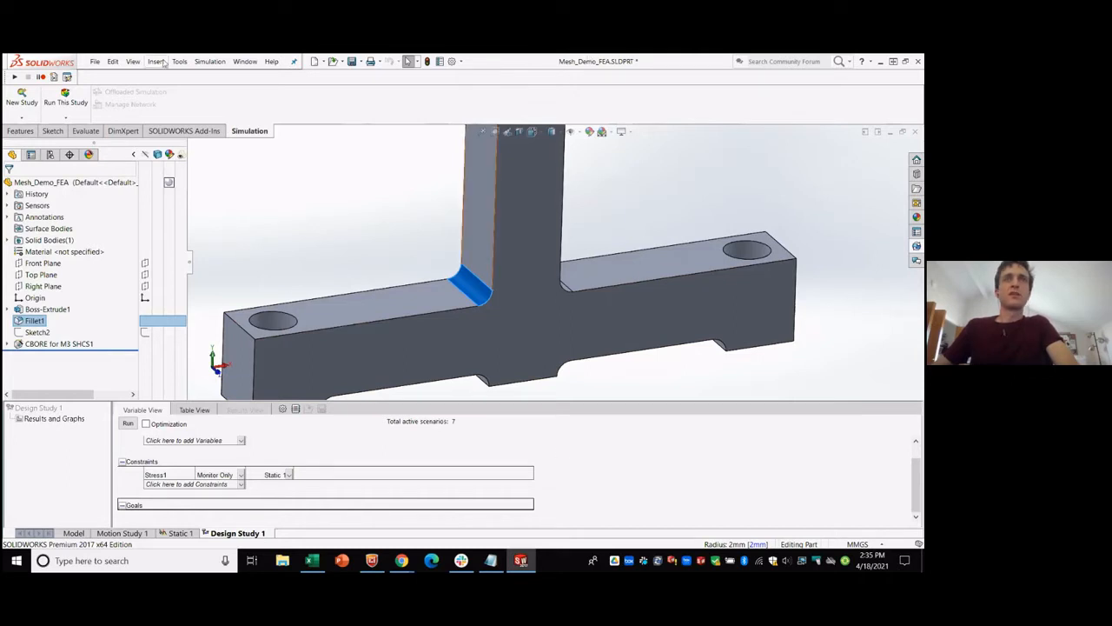
{"action": "left_click", "coordinate": [94, 62]}
{"action": "left_click", "coordinate": [115, 168]}
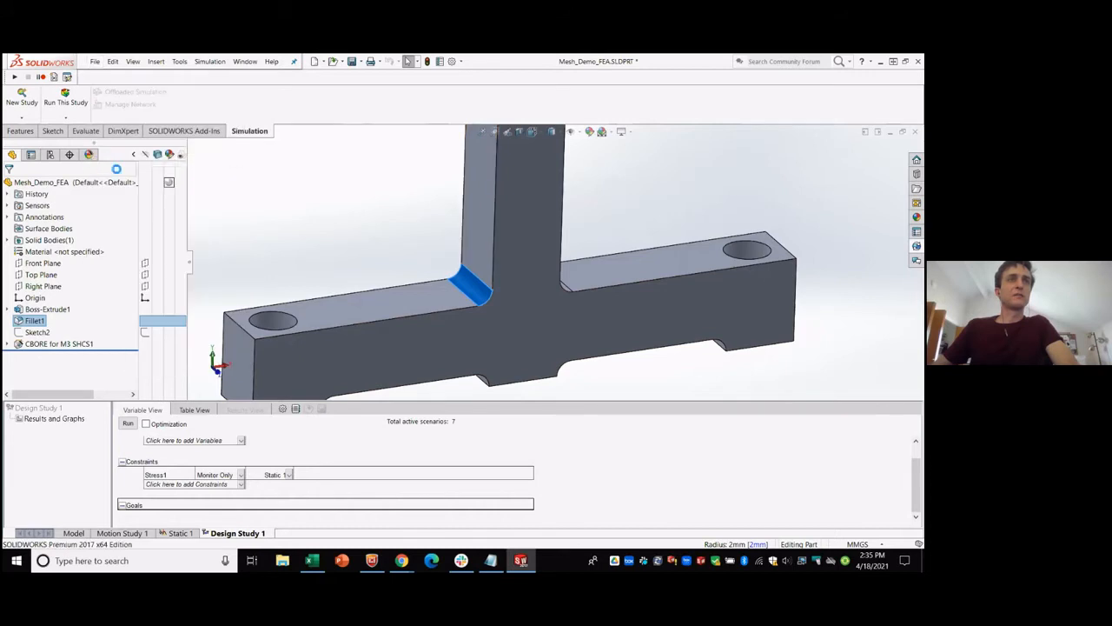
{"action": "left_click", "coordinate": [127, 424]}
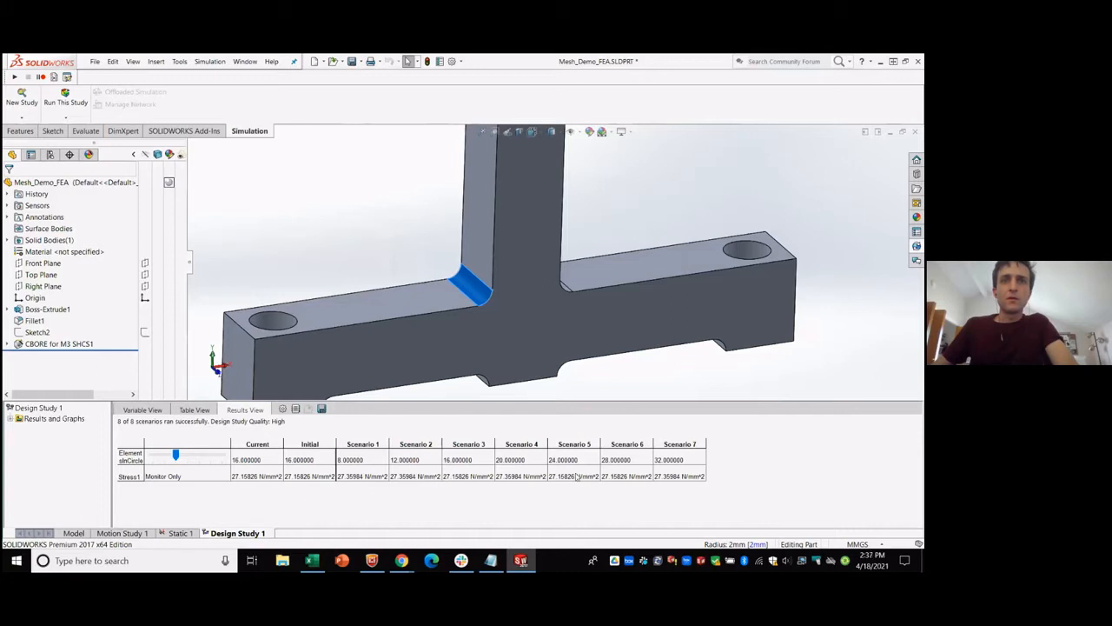
Load Scenario 2 of the design study and show its Stress1 plot around the fillet.
{"action": "left_click", "coordinate": [416, 447]}
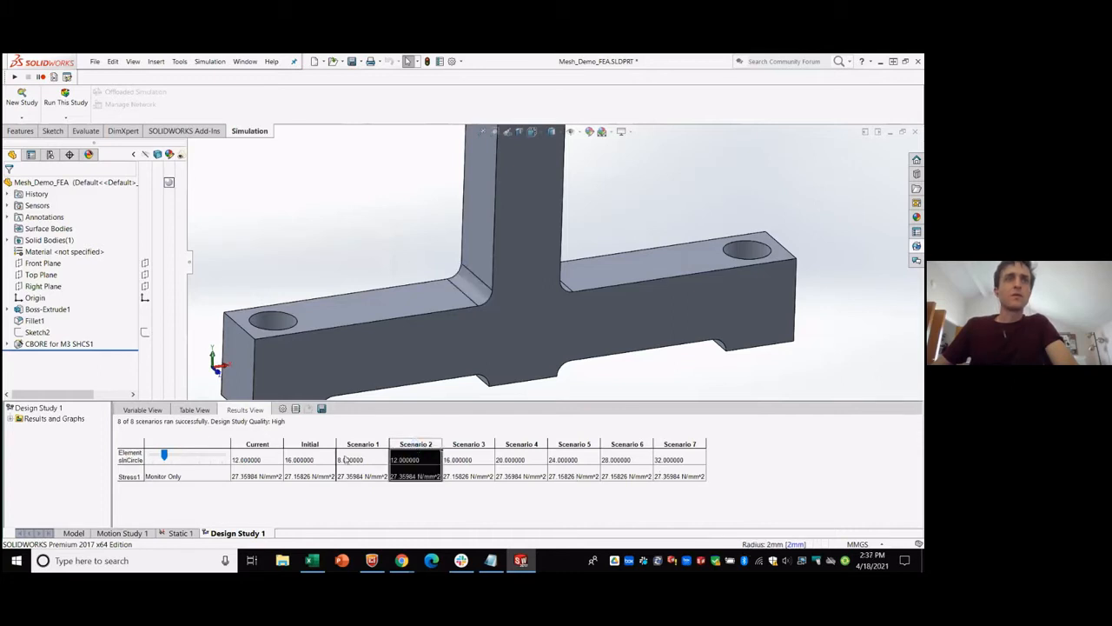
{"action": "left_click", "coordinate": [9, 422]}
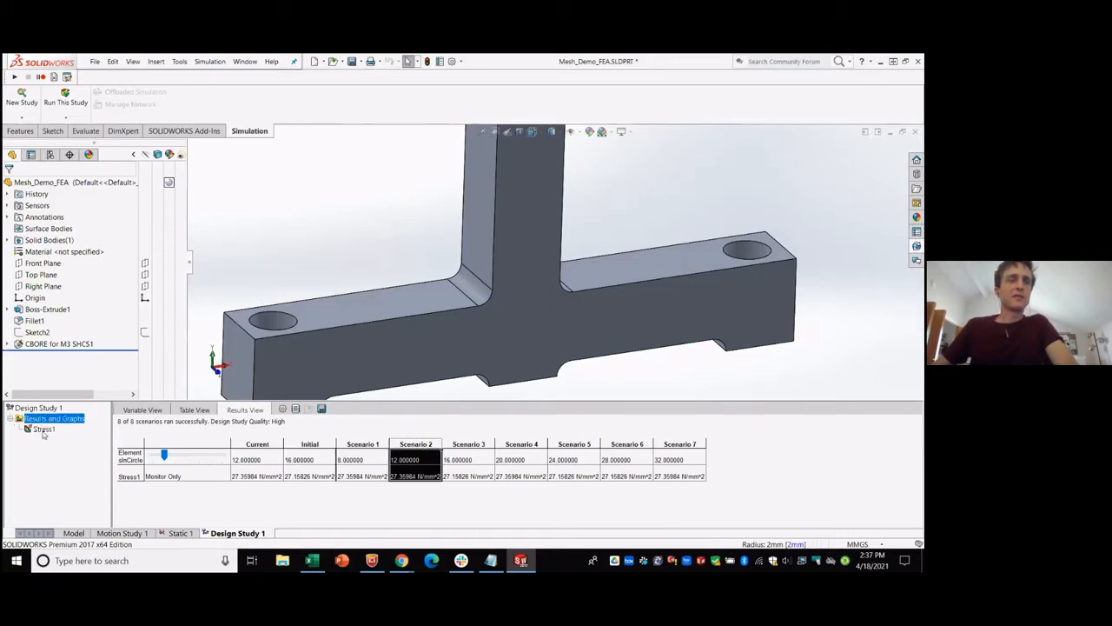
{"action": "left_click", "coordinate": [42, 430]}
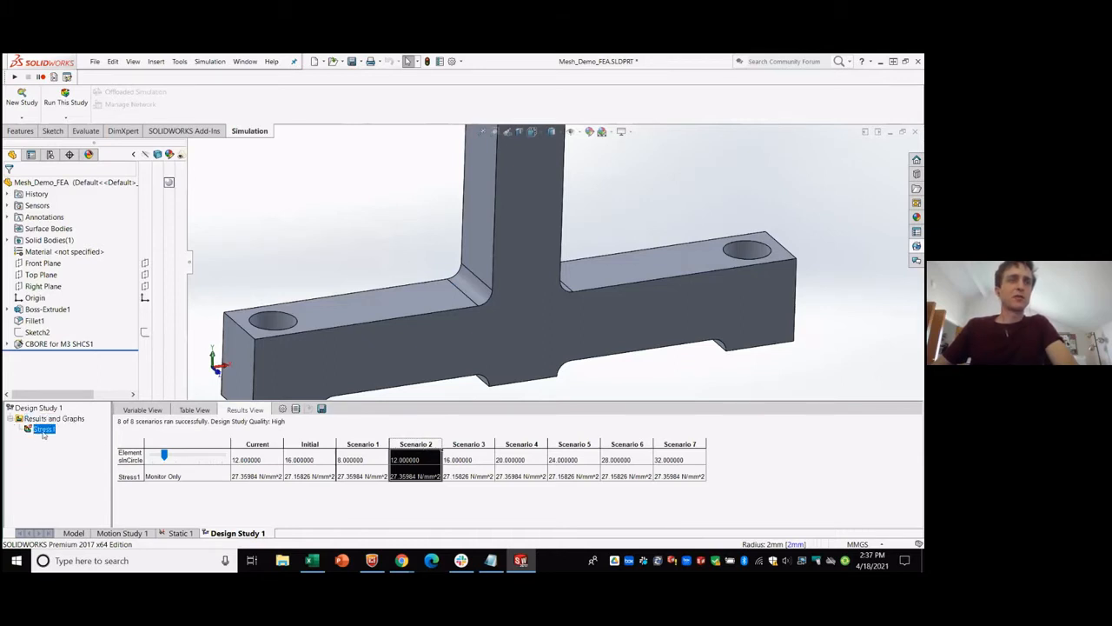
{"action": "scroll", "coordinate": [459, 285], "scroll_direction": "down", "scroll_amount": 7}
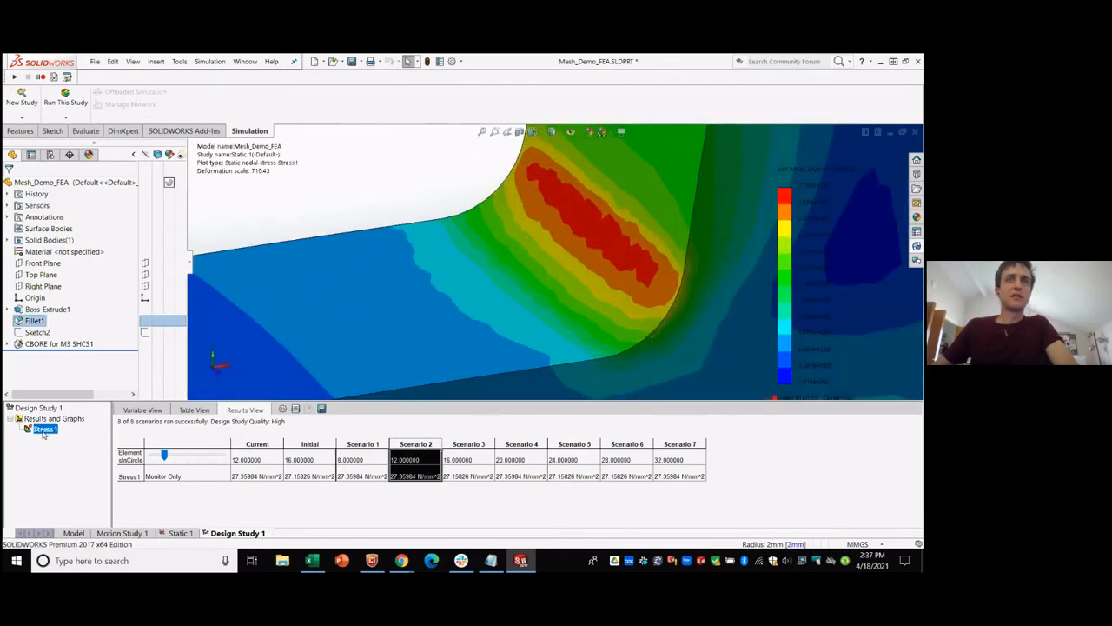
{"action": "scroll", "coordinate": [409, 289], "scroll_direction": "up", "scroll_amount": 5}
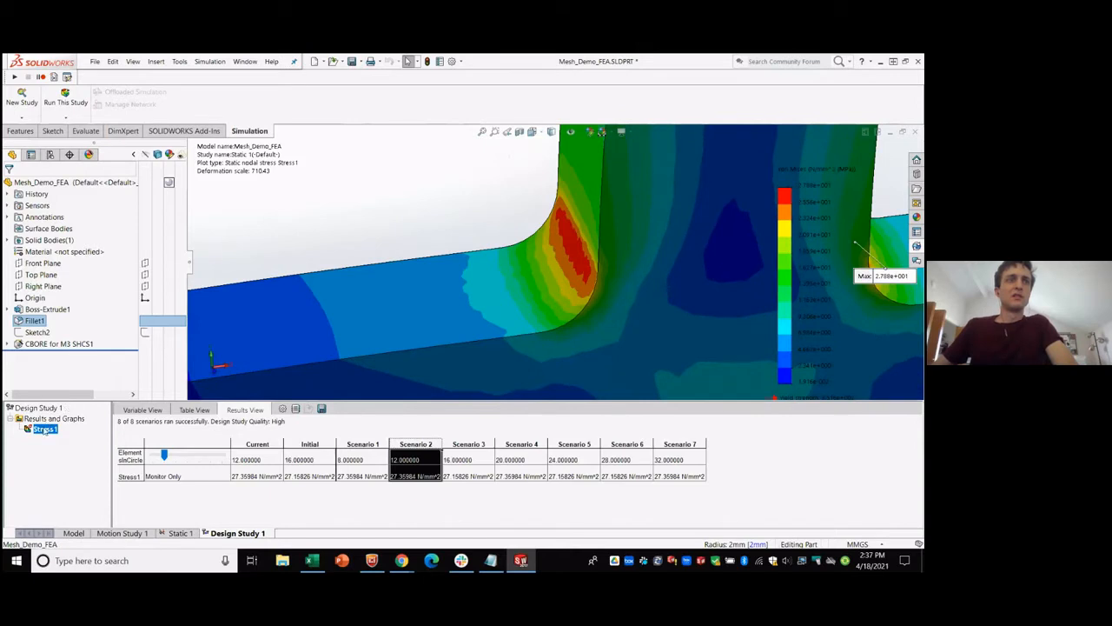
Redisplay the Stress1 plot from a rotated viewpoint and examine the fillet's stress distribution close up.
{"action": "right_click", "coordinate": [44, 430]}
{"action": "left_click", "coordinate": [79, 519]}
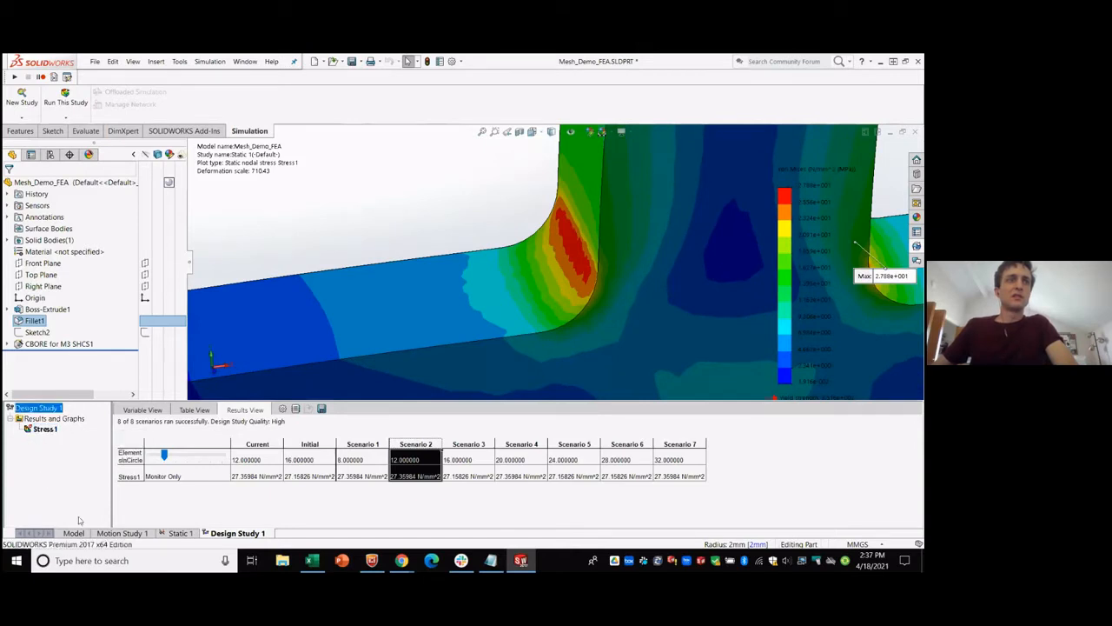
{"action": "mouse_move", "coordinate": [474, 289]}
{"action": "middle_mouse_down"}
{"action": "mouse_move", "coordinate": [437, 283]}
{"action": "mouse_move", "coordinate": [638, 256]}
{"action": "middle_mouse_up"}
{"action": "left_click", "coordinate": [45, 430]}
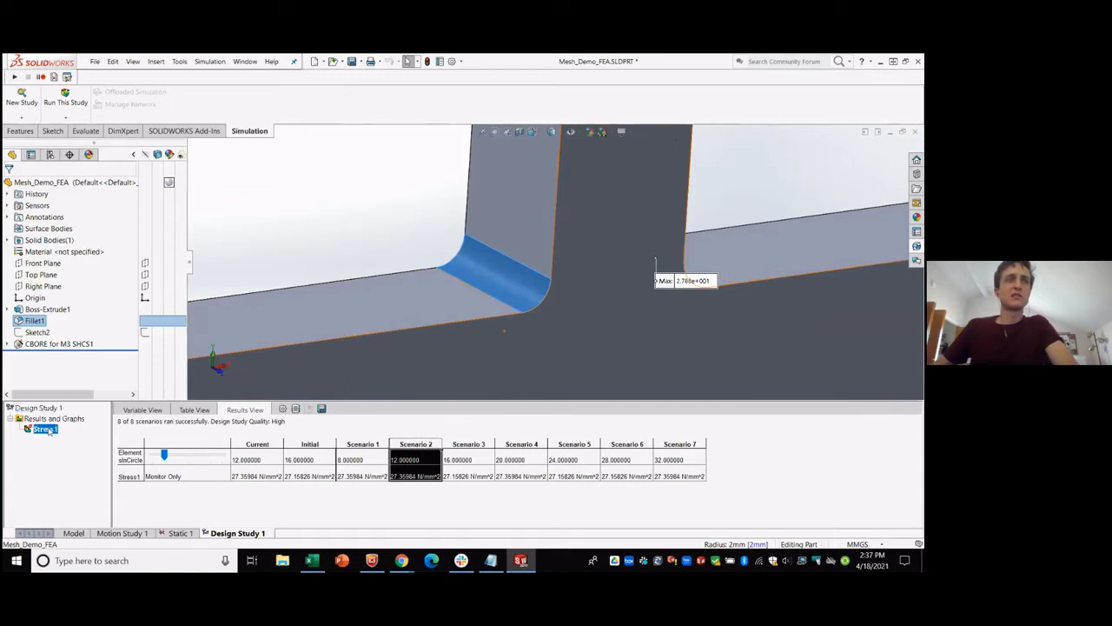
{"action": "scroll", "coordinate": [360, 298], "scroll_direction": "down", "scroll_amount": 5}
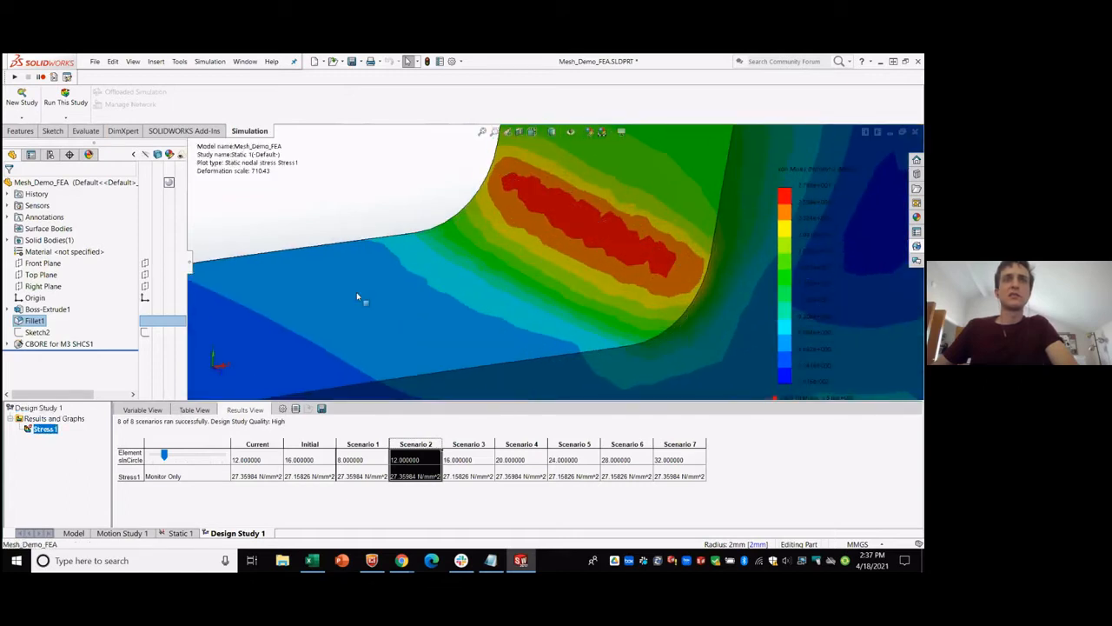
Compare the Stress1 plots of Scenario 1 and Scenario 7 at the fillet.
{"action": "left_click", "coordinate": [355, 444]}
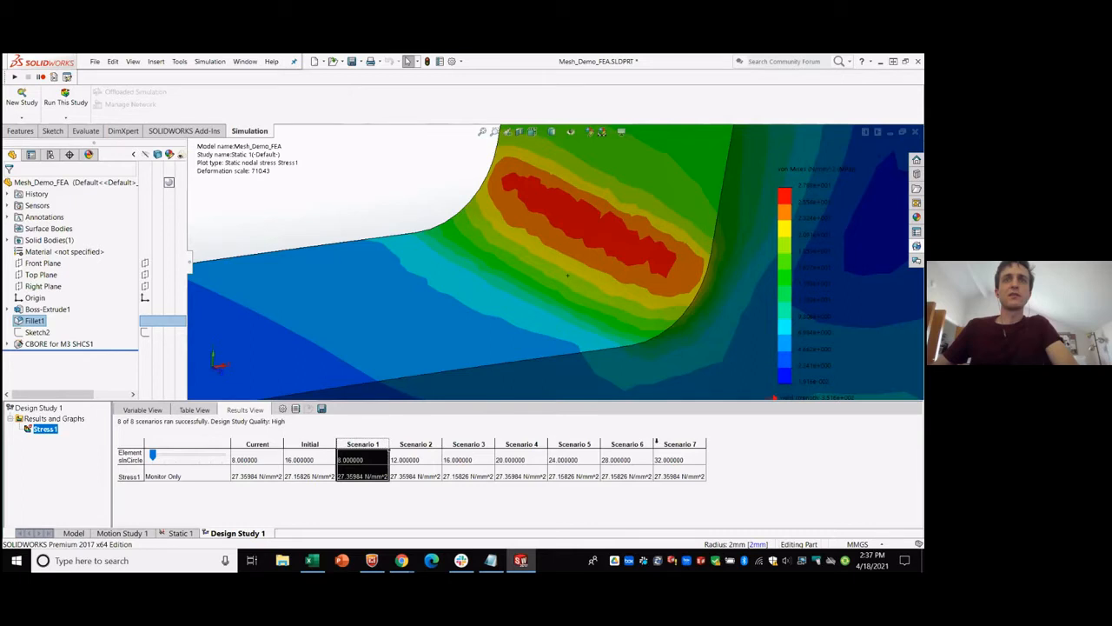
{"action": "left_click", "coordinate": [669, 442]}
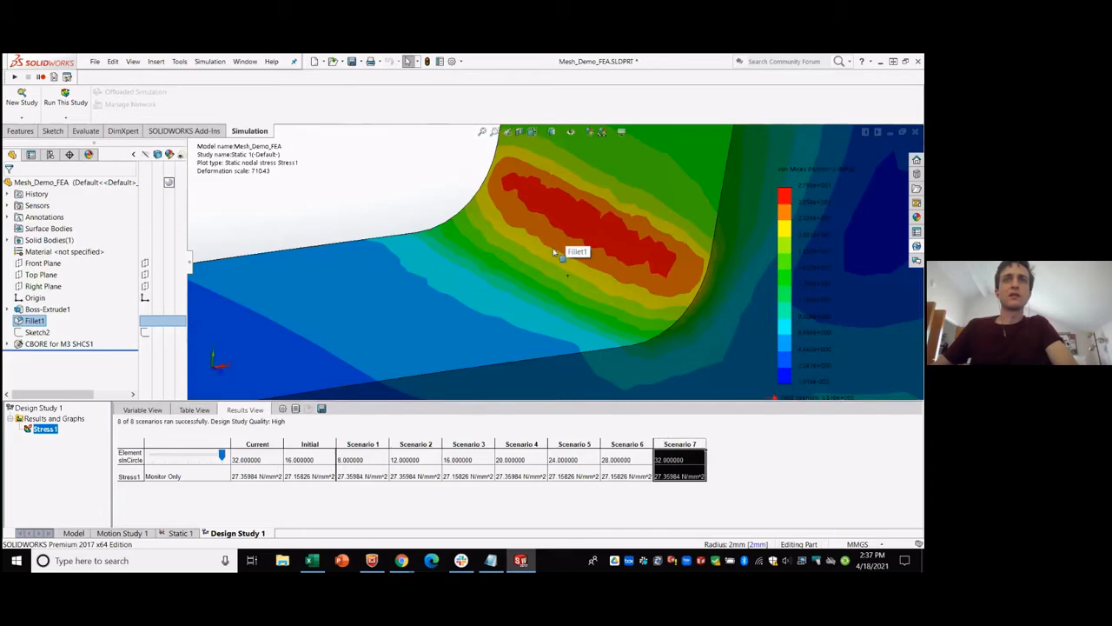
{"action": "scroll", "coordinate": [554, 252], "scroll_direction": "up", "scroll_amount": 3}
{"action": "scroll", "coordinate": [658, 253], "scroll_direction": "down", "scroll_amount": 3}
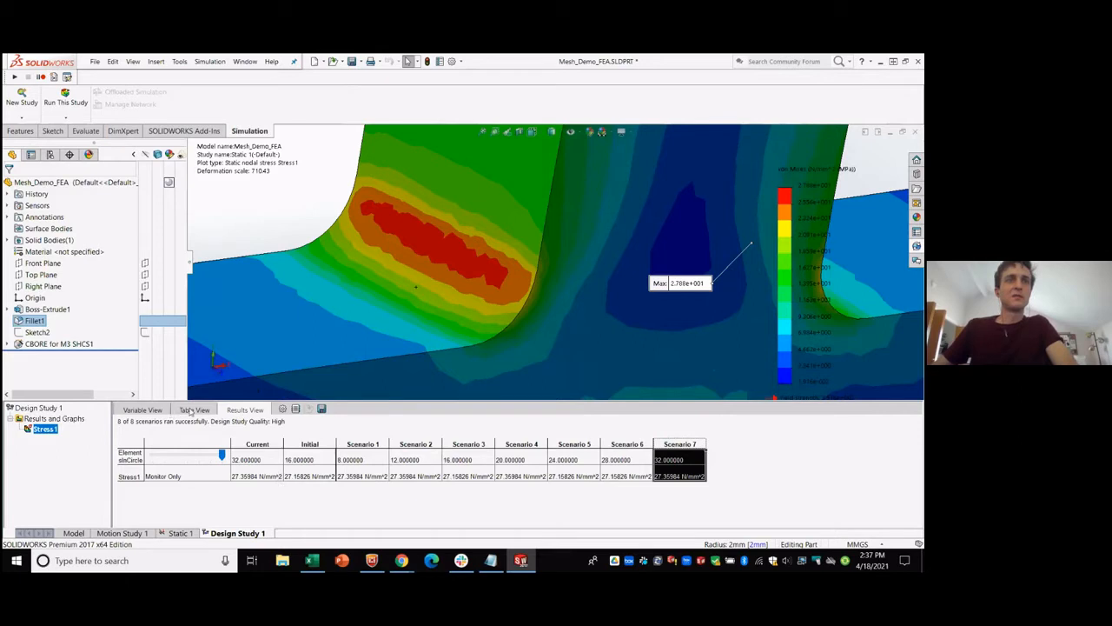
In the Static 1 study, edit the Stress1 (-vonMises-) plot to use Mesh as its boundary option and display it.
{"action": "left_click", "coordinate": [173, 533]}
{"action": "left_click", "coordinate": [7, 378]}
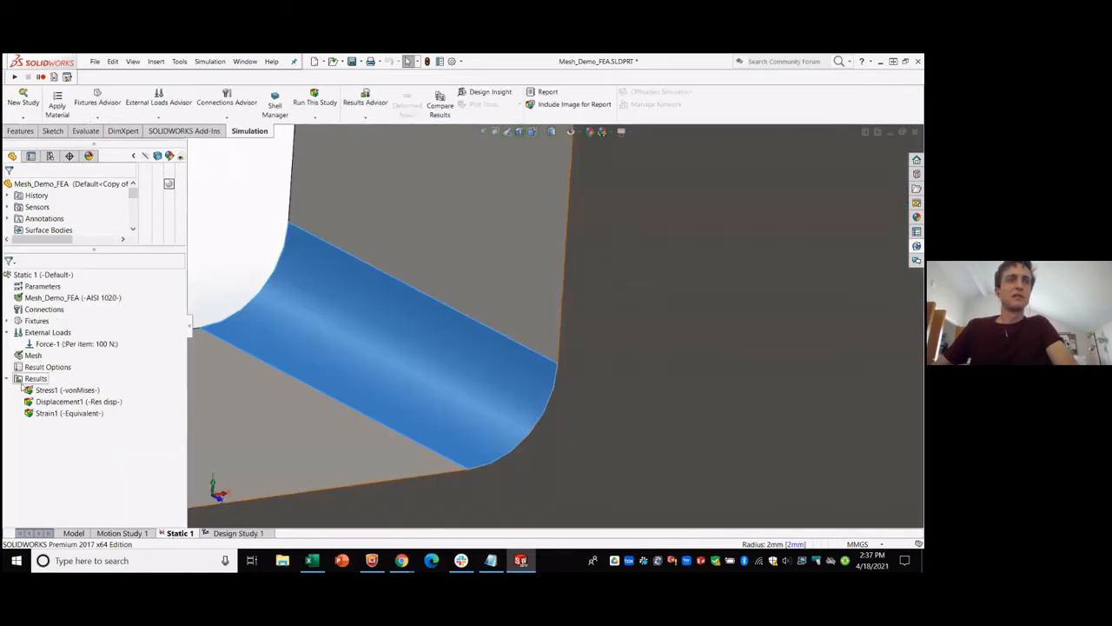
{"action": "right_click", "coordinate": [40, 390]}
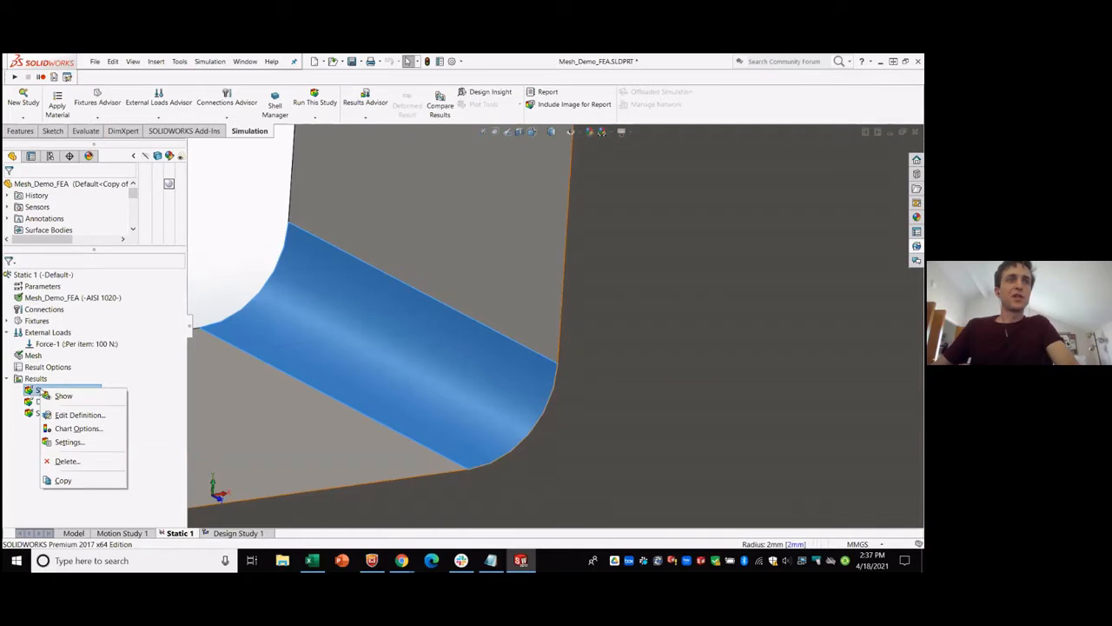
{"action": "left_click", "coordinate": [65, 414]}
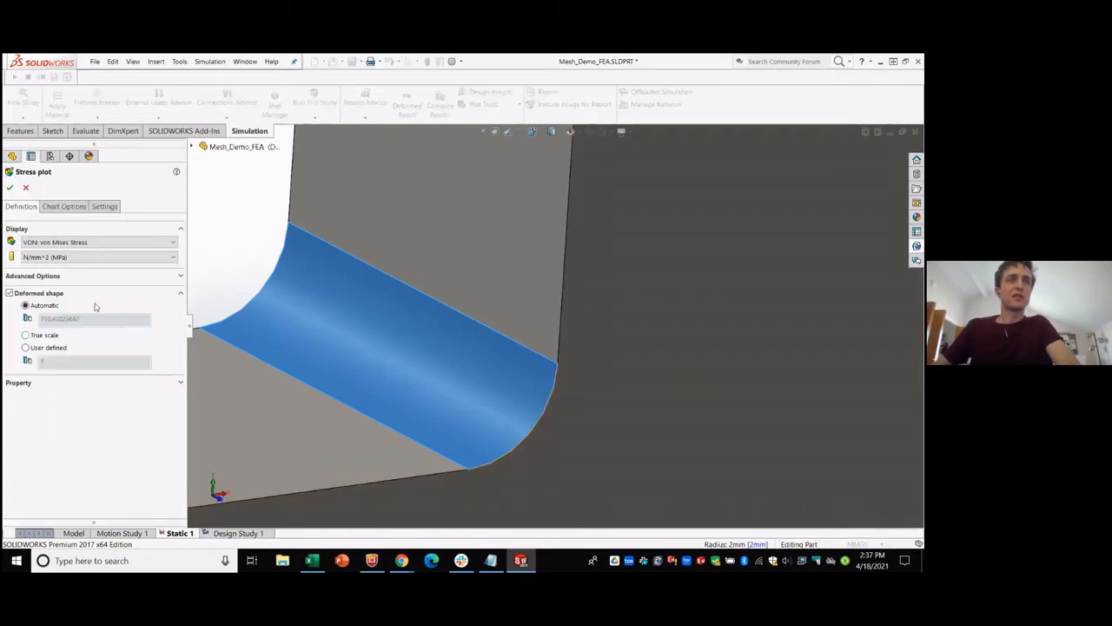
{"action": "left_click", "coordinate": [75, 209]}
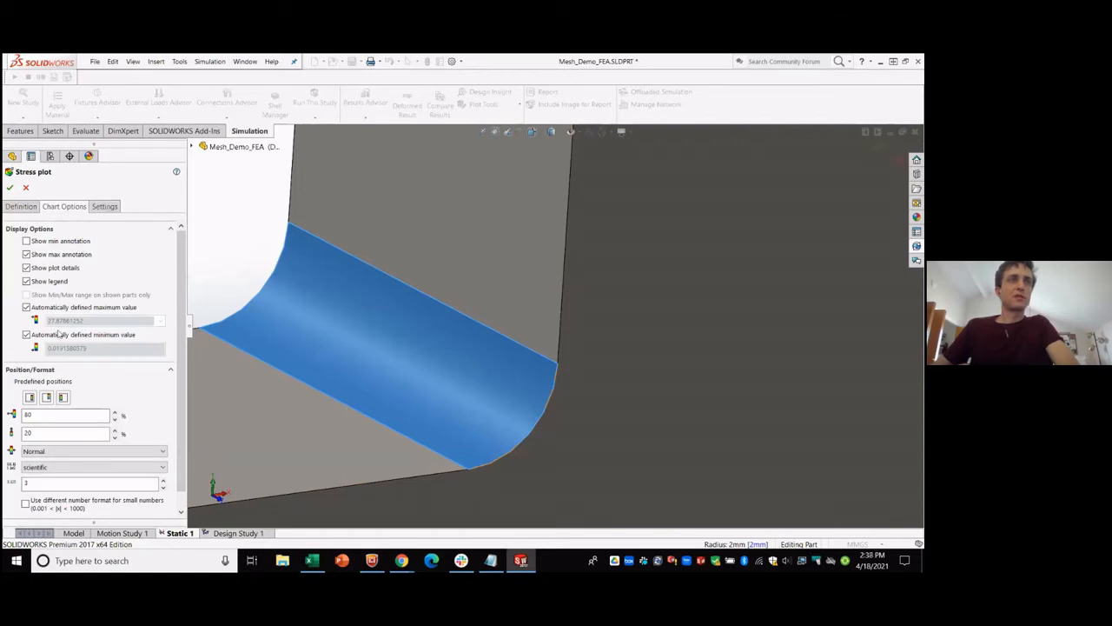
{"action": "left_click", "coordinate": [97, 208]}
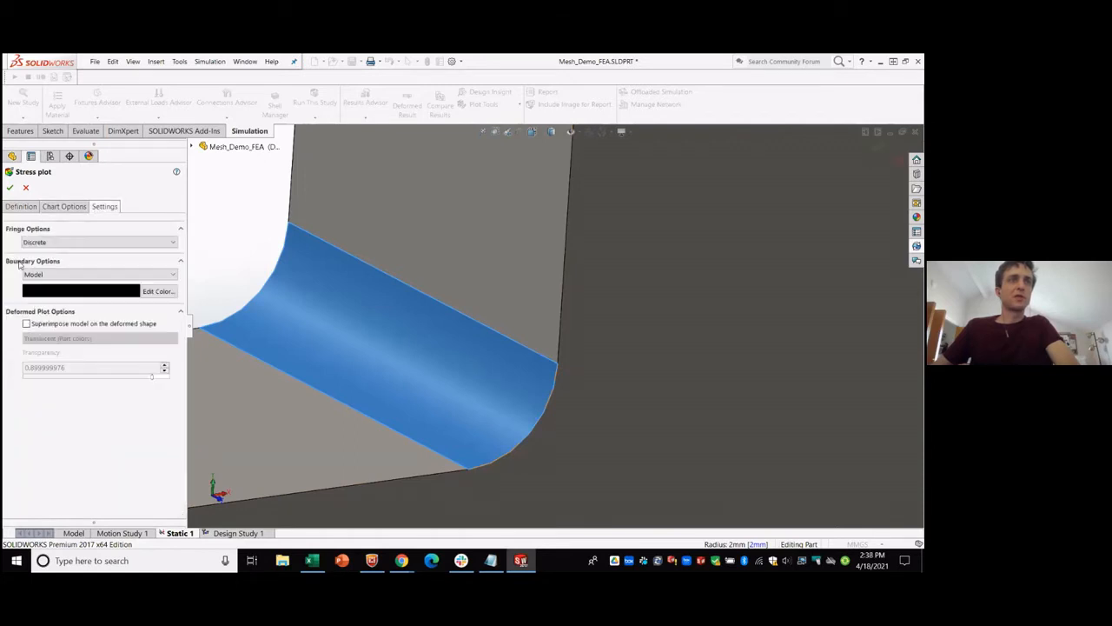
{"action": "left_click", "coordinate": [34, 275]}
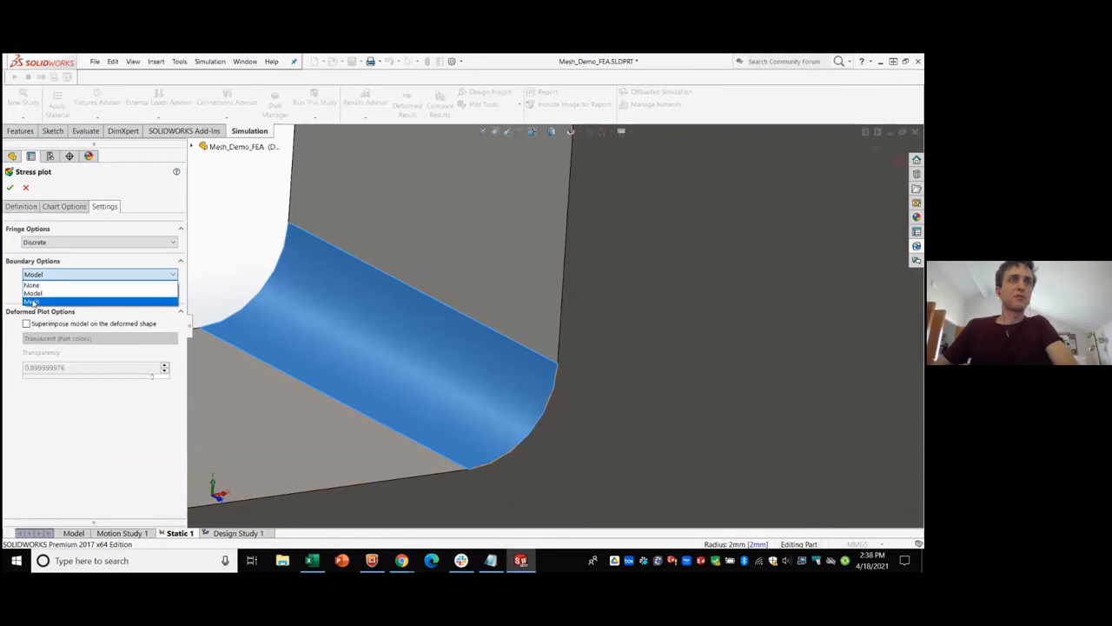
{"action": "left_click", "coordinate": [33, 289]}
{"action": "left_click", "coordinate": [10, 187]}
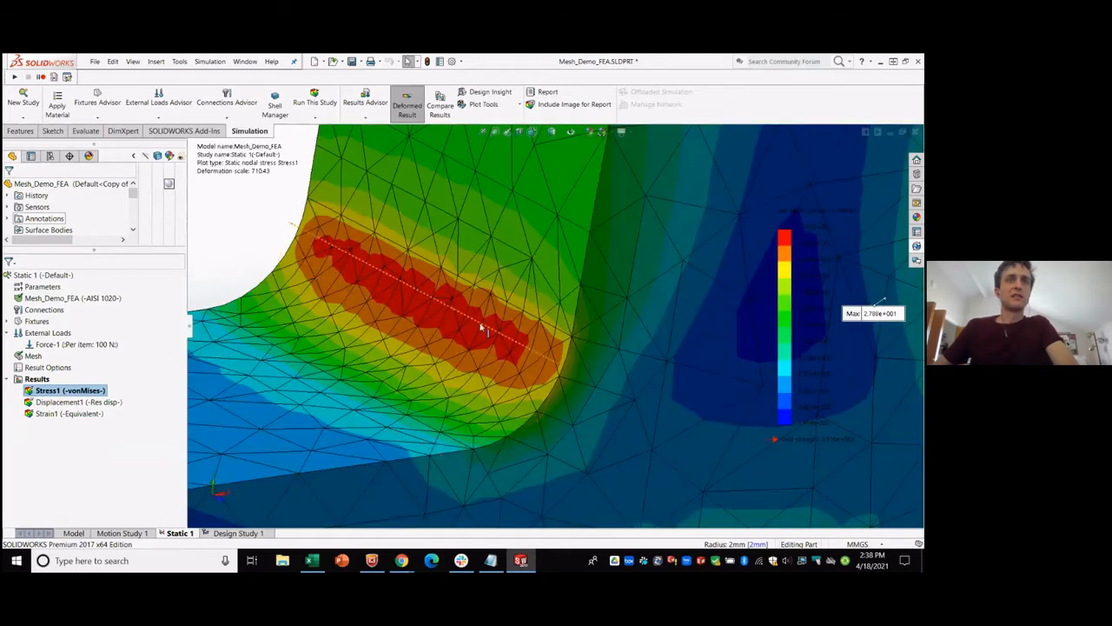
In Design Study 1, compare the fillet's stress plots for Scenario 6, Scenario 5 and Scenario 1.
{"action": "left_click", "coordinate": [231, 532]}
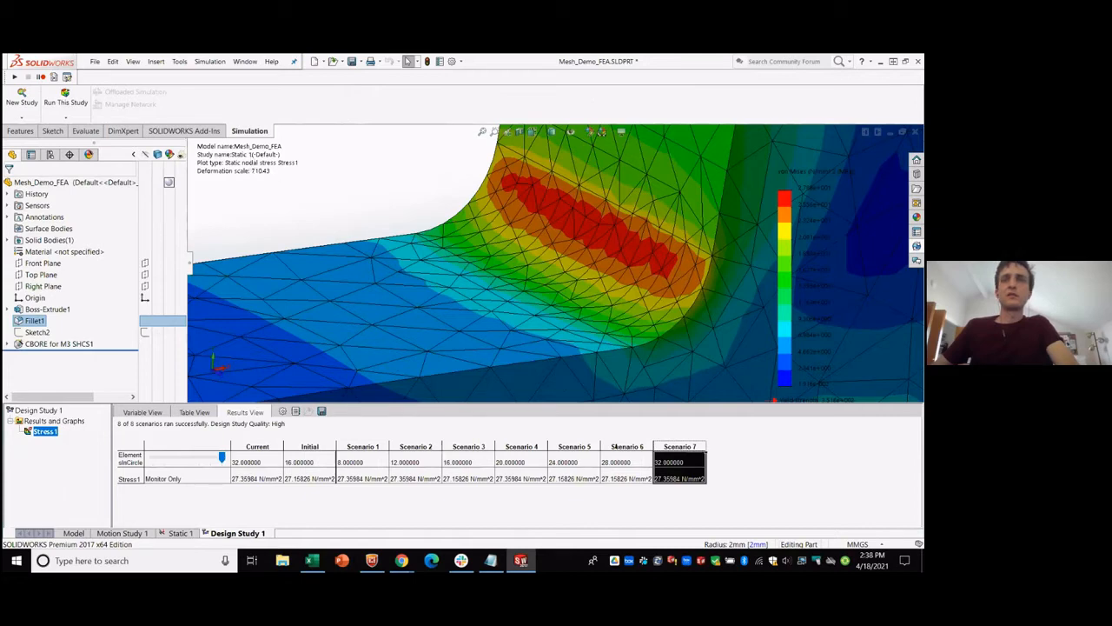
{"action": "left_click", "coordinate": [613, 446]}
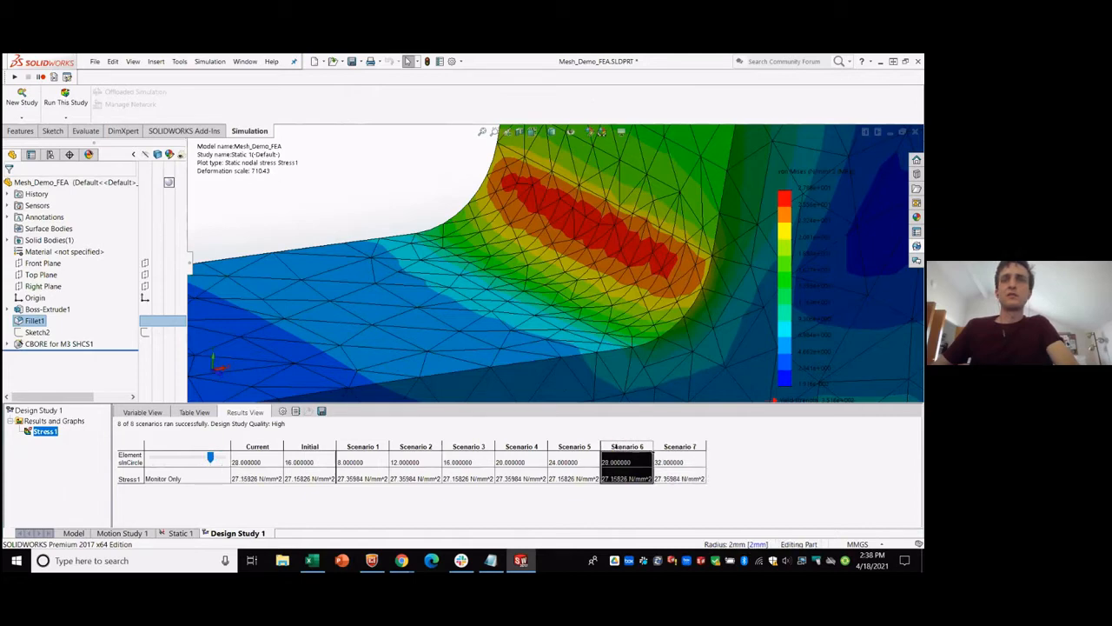
{"action": "left_click", "coordinate": [575, 446]}
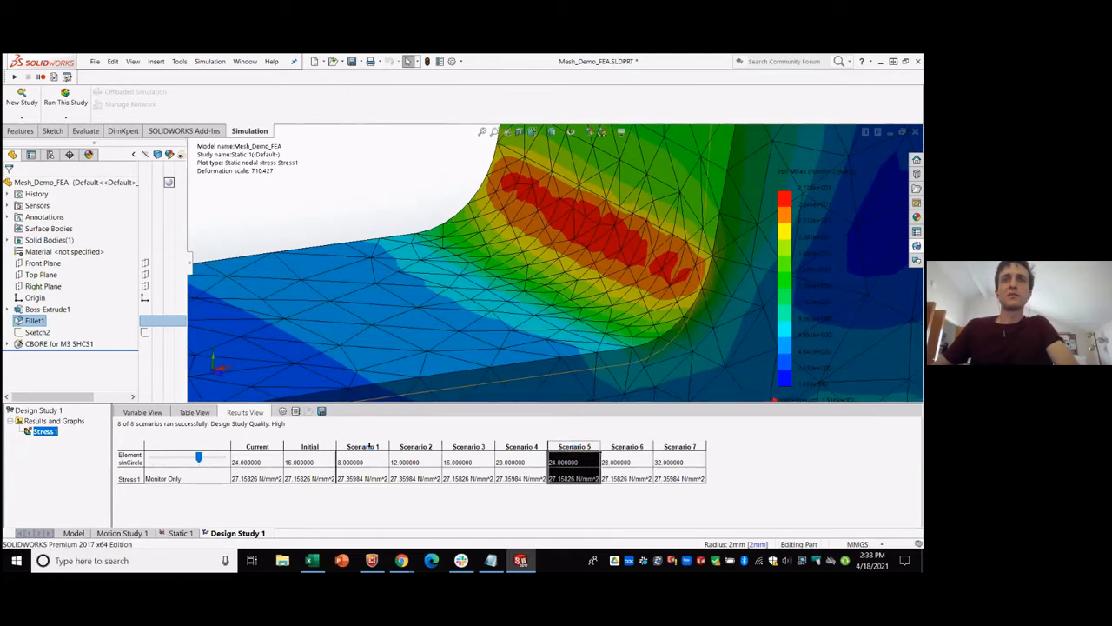
{"action": "left_click", "coordinate": [372, 444]}
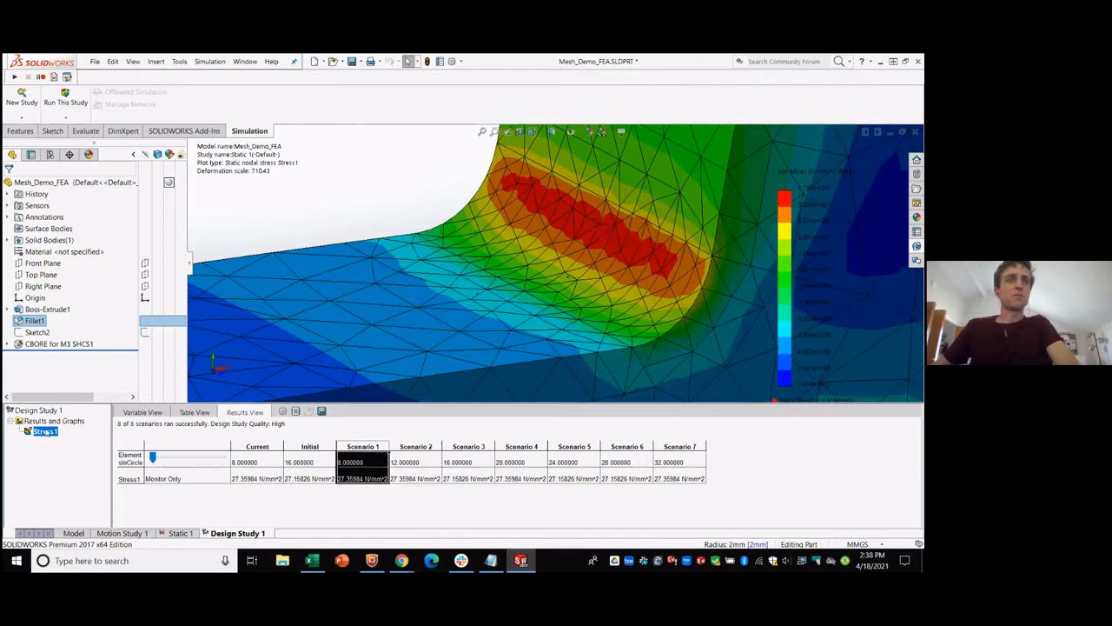
Review the ElementsInCircle variable's setup in the design study, including its available value types and variable actions.
{"action": "left_click", "coordinate": [142, 412]}
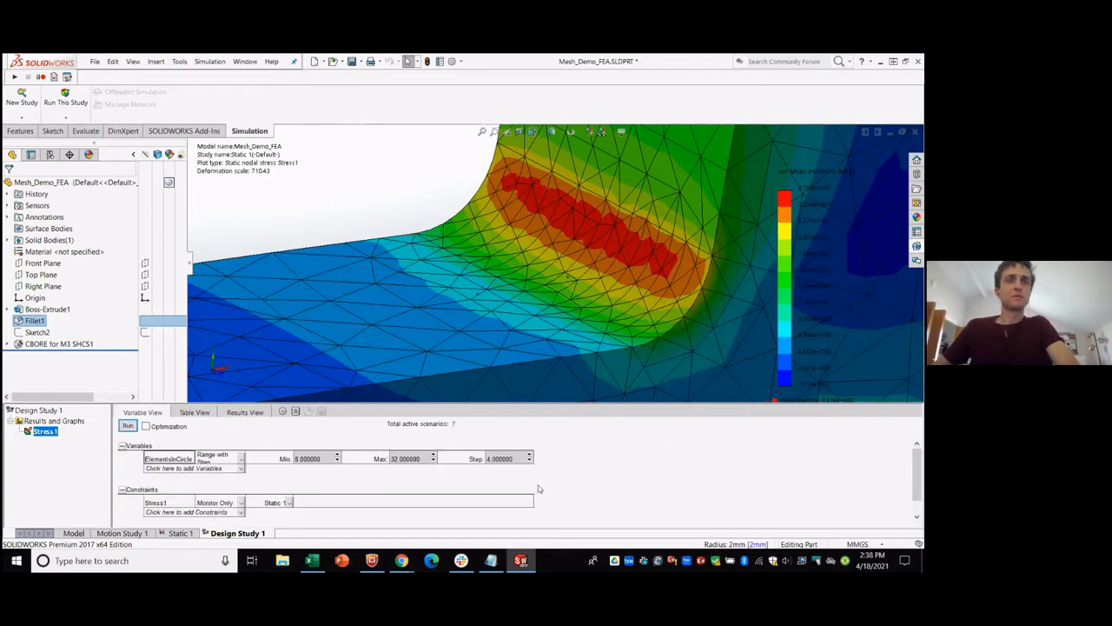
{"action": "left_click", "coordinate": [241, 459]}
{"action": "left_click", "coordinate": [241, 460]}
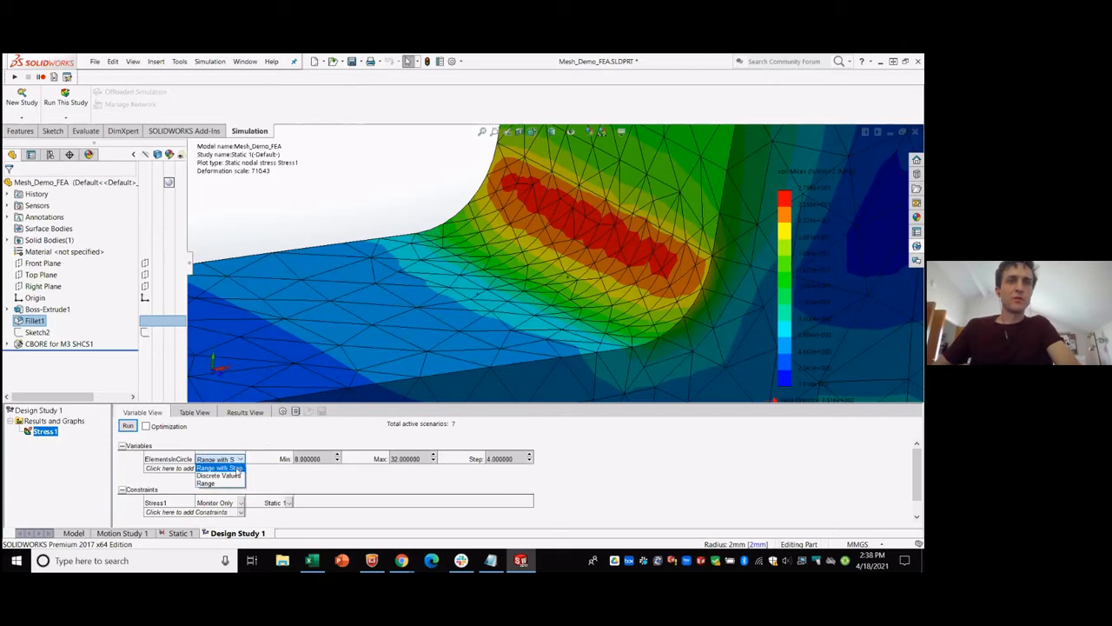
{"action": "left_click", "coordinate": [308, 488]}
{"action": "left_click", "coordinate": [171, 459]}
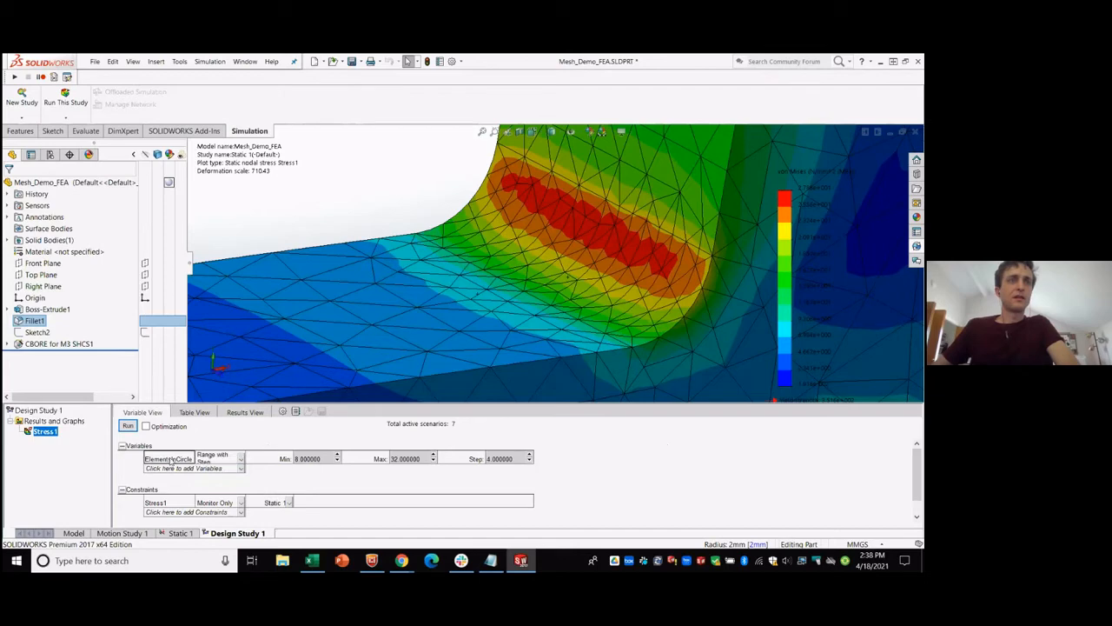
{"action": "right_click", "coordinate": [172, 462]}
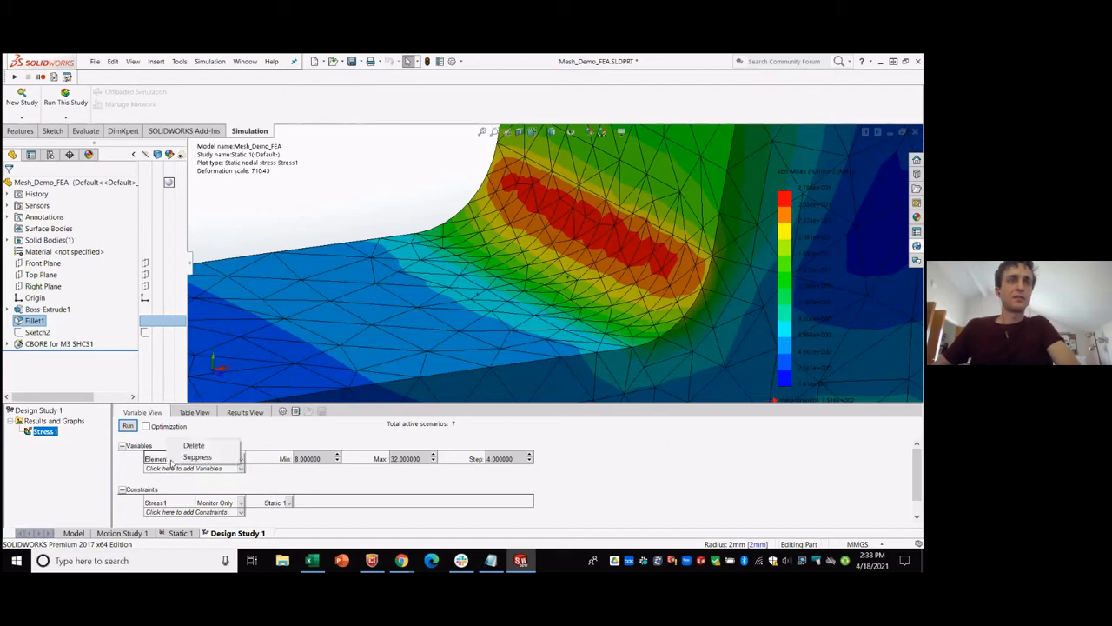
{"action": "left_click", "coordinate": [145, 462]}
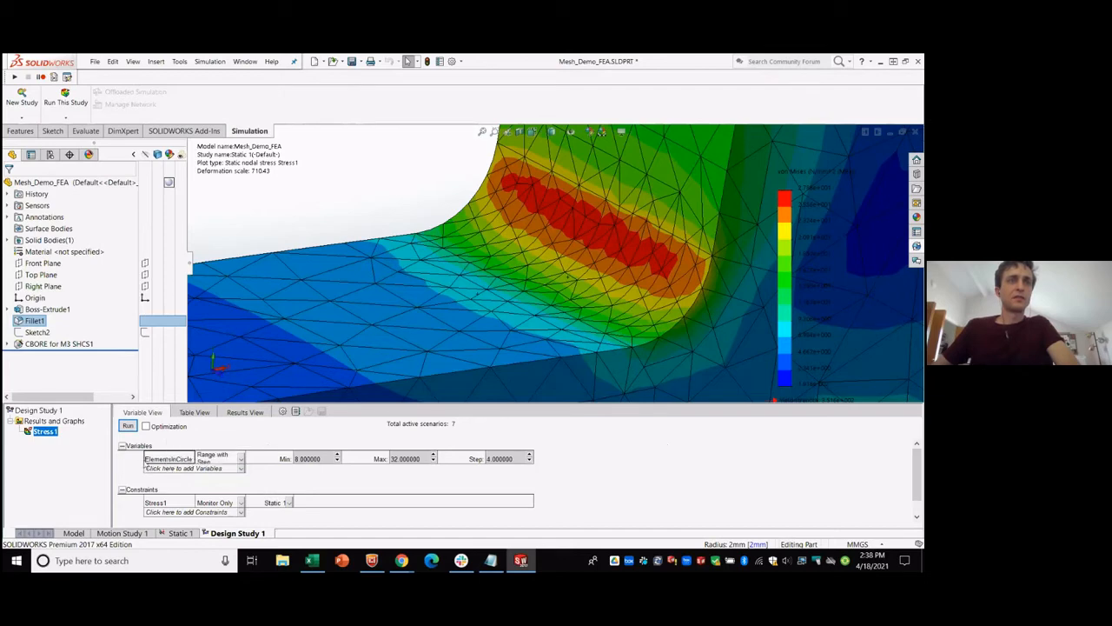
Inspect which mesh component the ElementsInCircle parameter is linked to, and leave the parameter definitions without changes.
{"action": "left_click", "coordinate": [164, 471]}
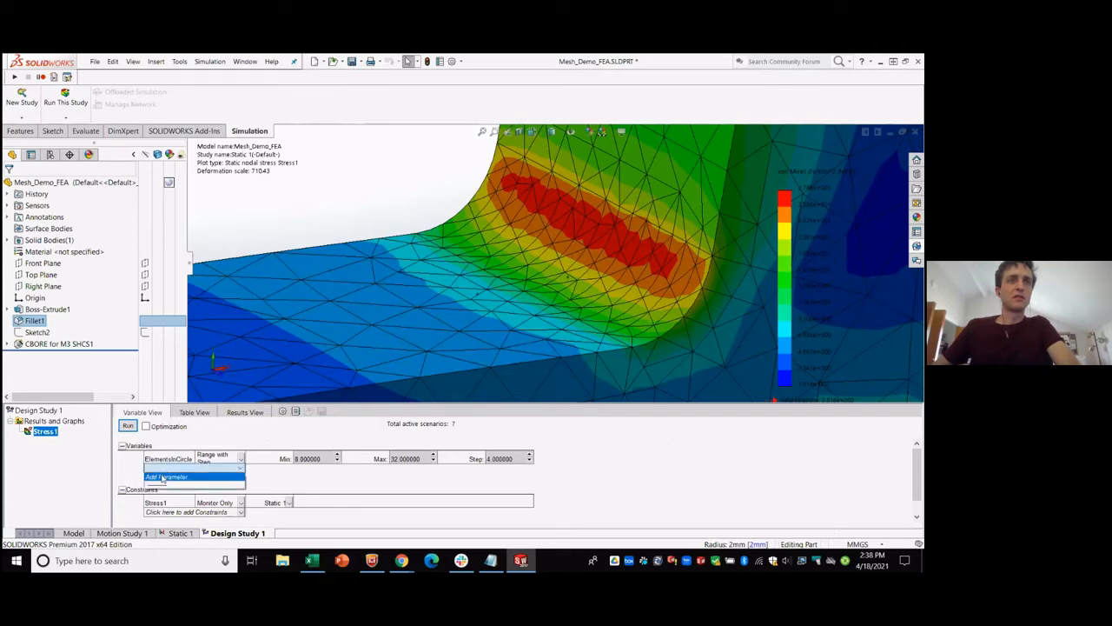
{"action": "left_click", "coordinate": [165, 477]}
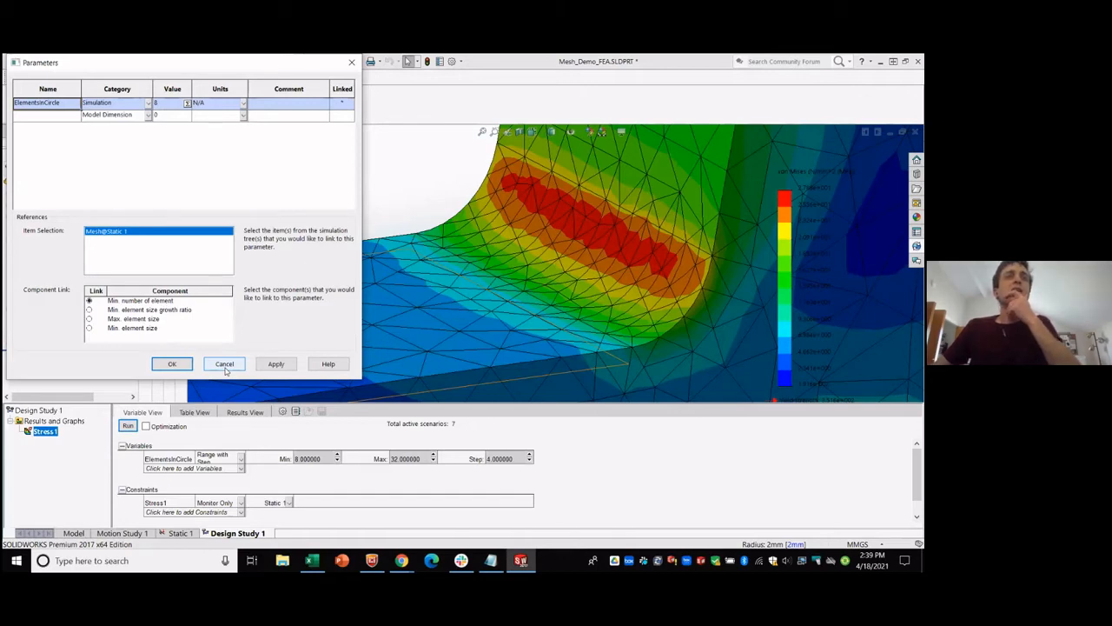
{"action": "left_click", "coordinate": [56, 116]}
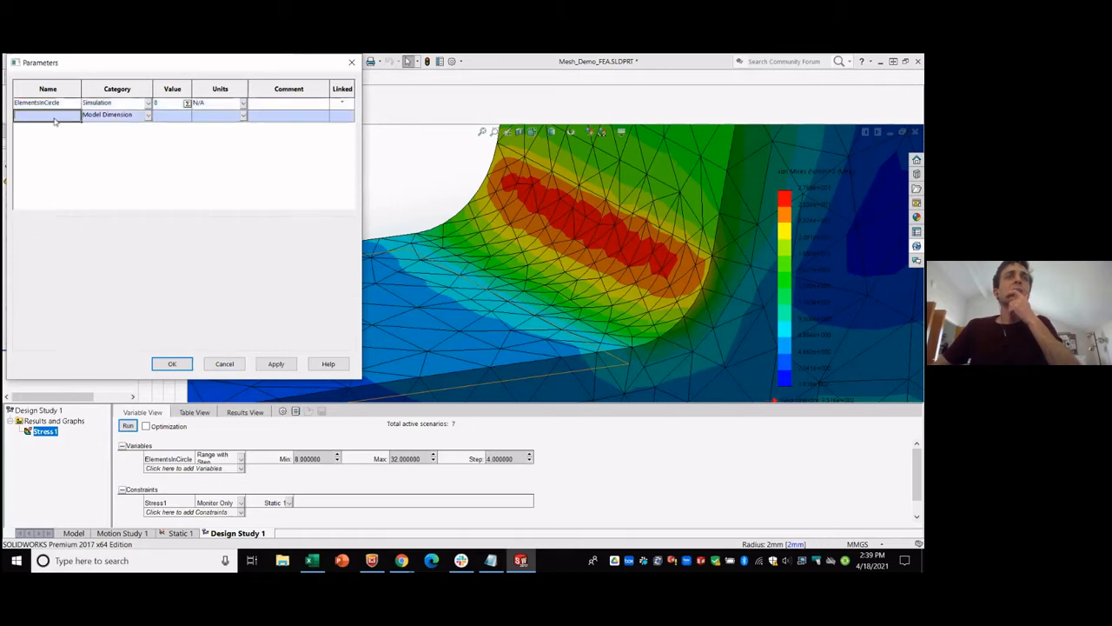
{"action": "left_click", "coordinate": [36, 104]}
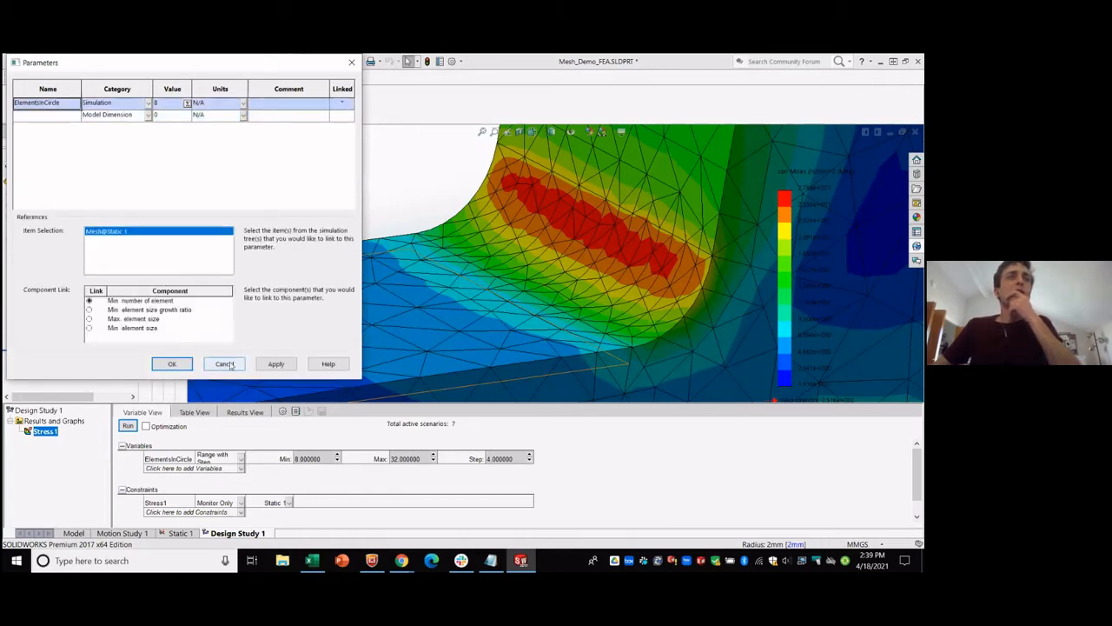
{"action": "left_click", "coordinate": [226, 364]}
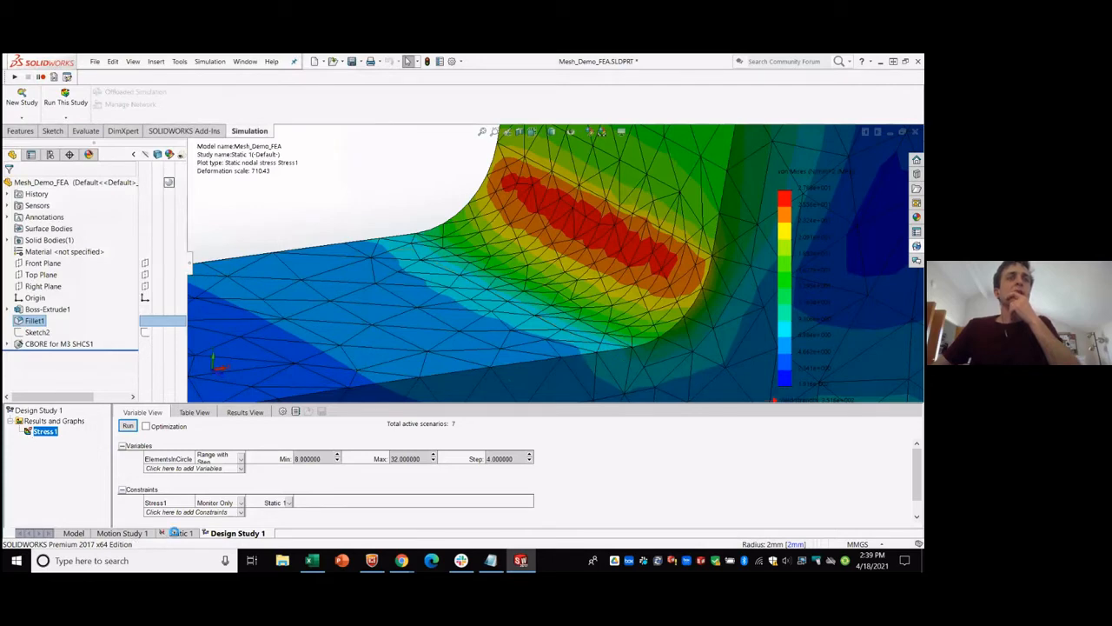
Review the Static 1 study's mesh parameters and advanced mesh options, and leave them without remeshing.
{"action": "left_click", "coordinate": [178, 533]}
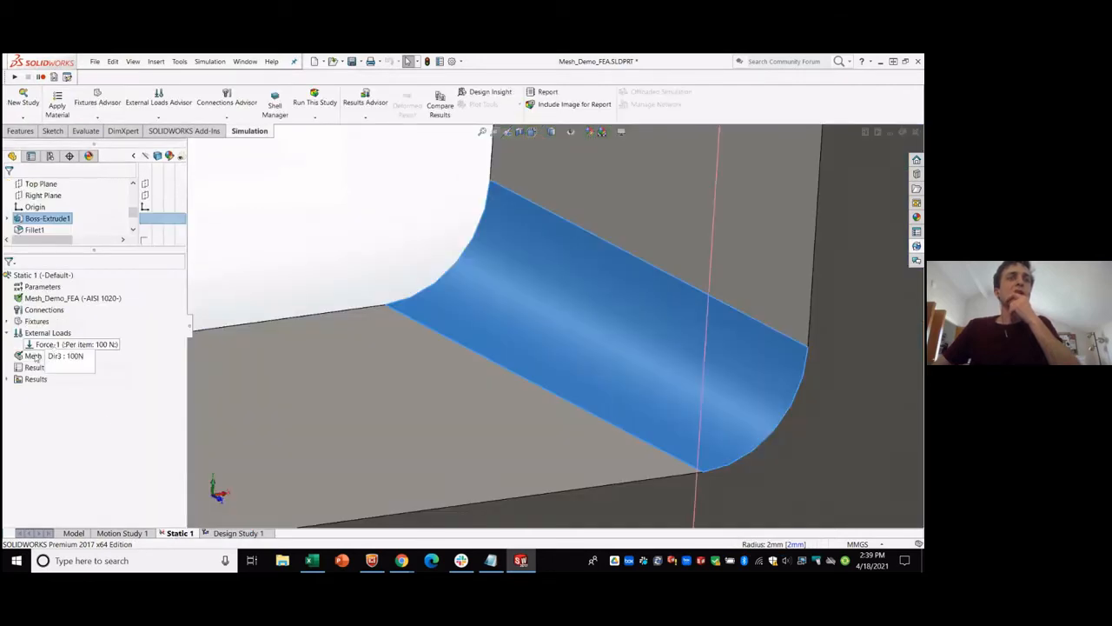
{"action": "left_click", "coordinate": [34, 356]}
{"action": "right_click", "coordinate": [34, 356]}
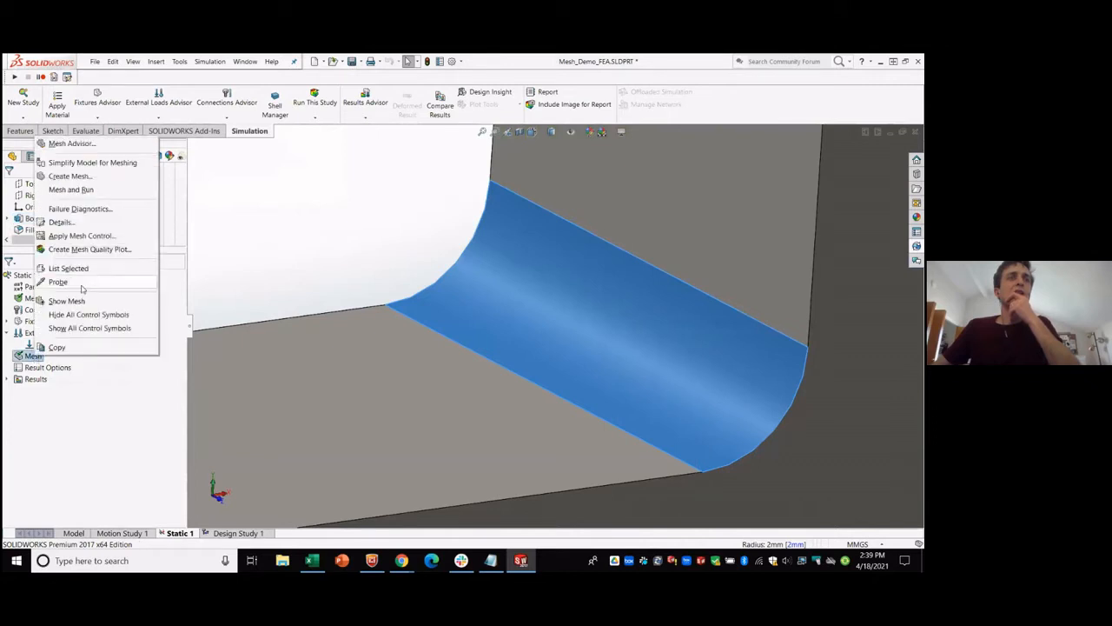
{"action": "left_click", "coordinate": [86, 179]}
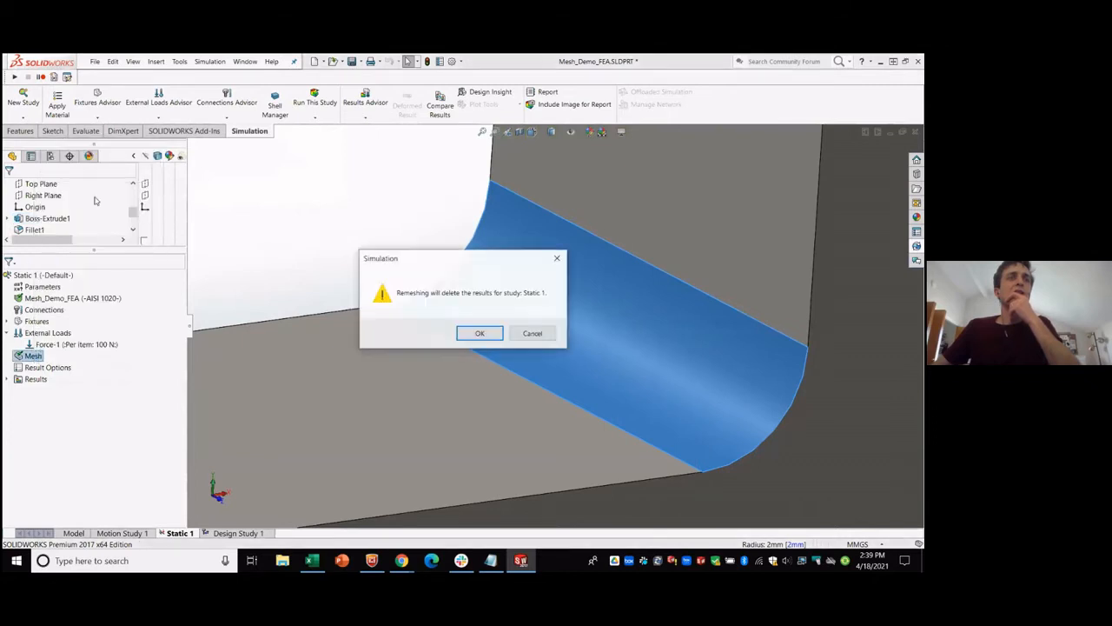
{"action": "left_click", "coordinate": [477, 332]}
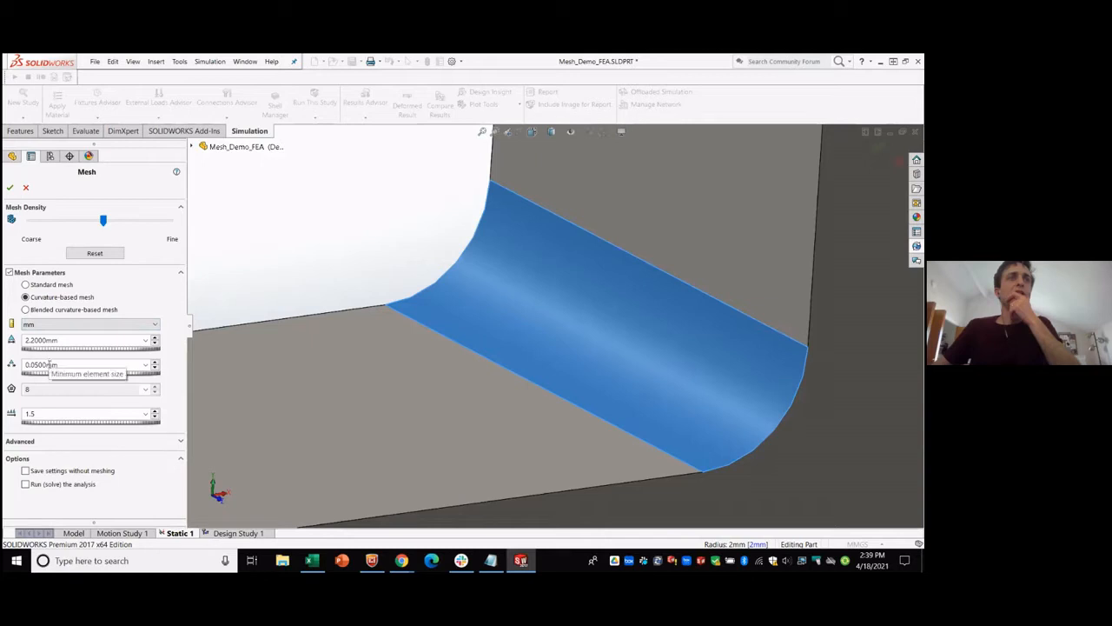
{"action": "double_click", "coordinate": [72, 365]}
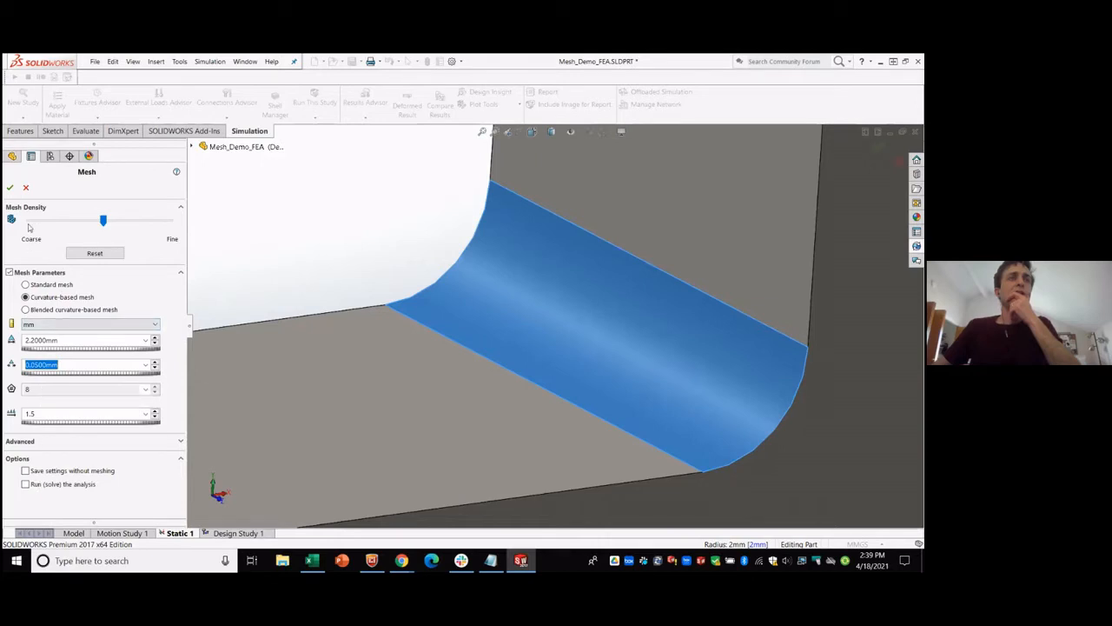
{"action": "left_click", "coordinate": [13, 440]}
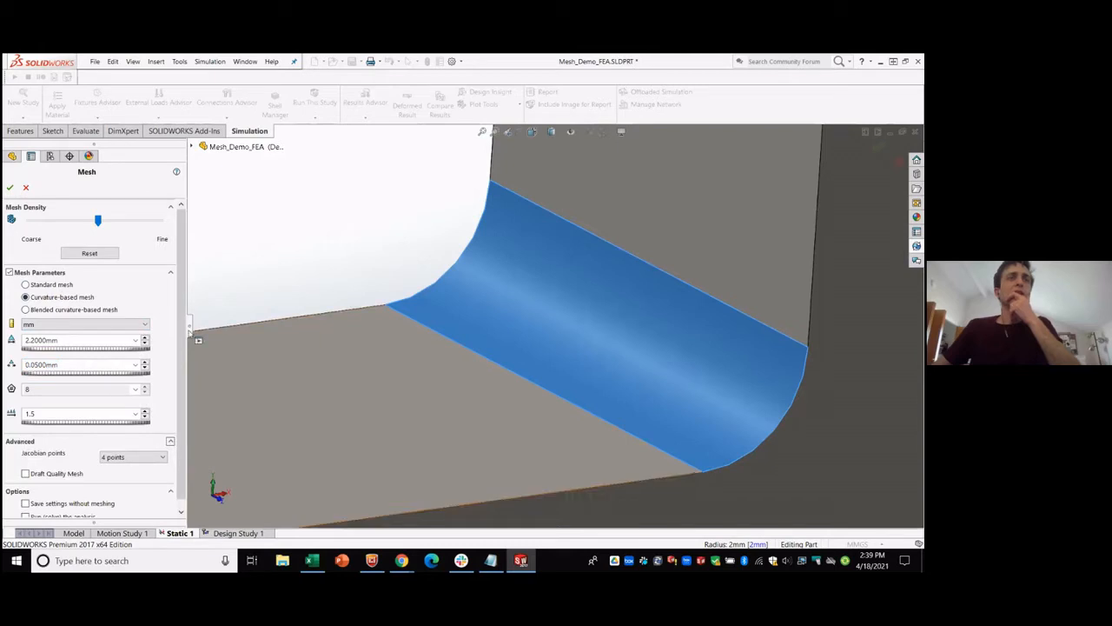
{"action": "left_click", "coordinate": [14, 438]}
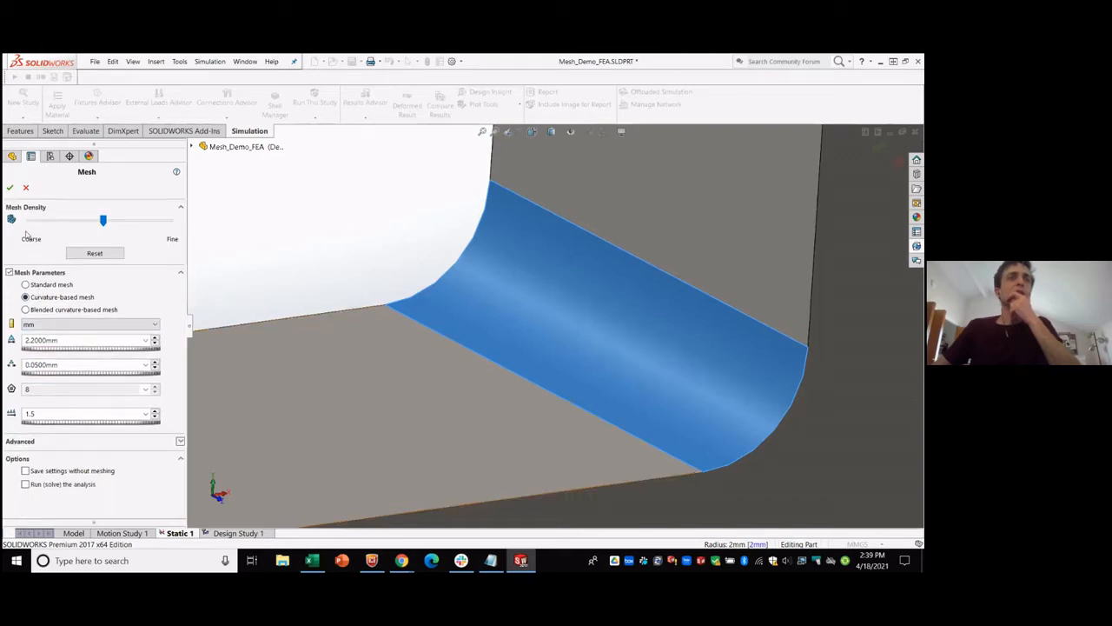
{"action": "left_click", "coordinate": [27, 189]}
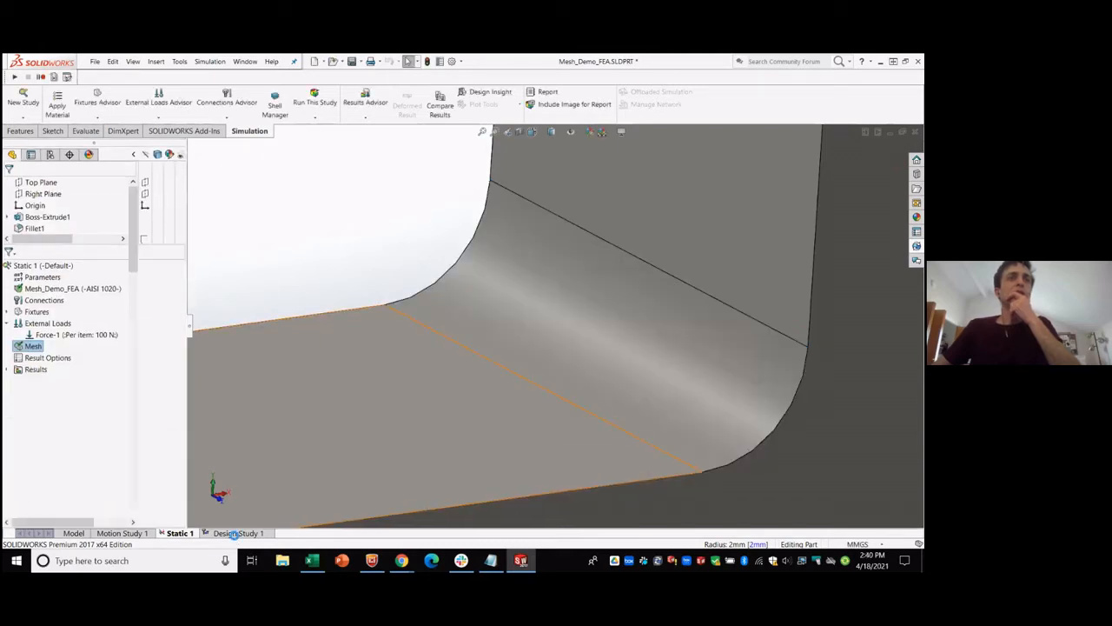
Switch Design Study 1's ElementsInCircle variable to discrete values 8, 12, 16, 20 and run the study.
{"action": "left_click", "coordinate": [237, 532]}
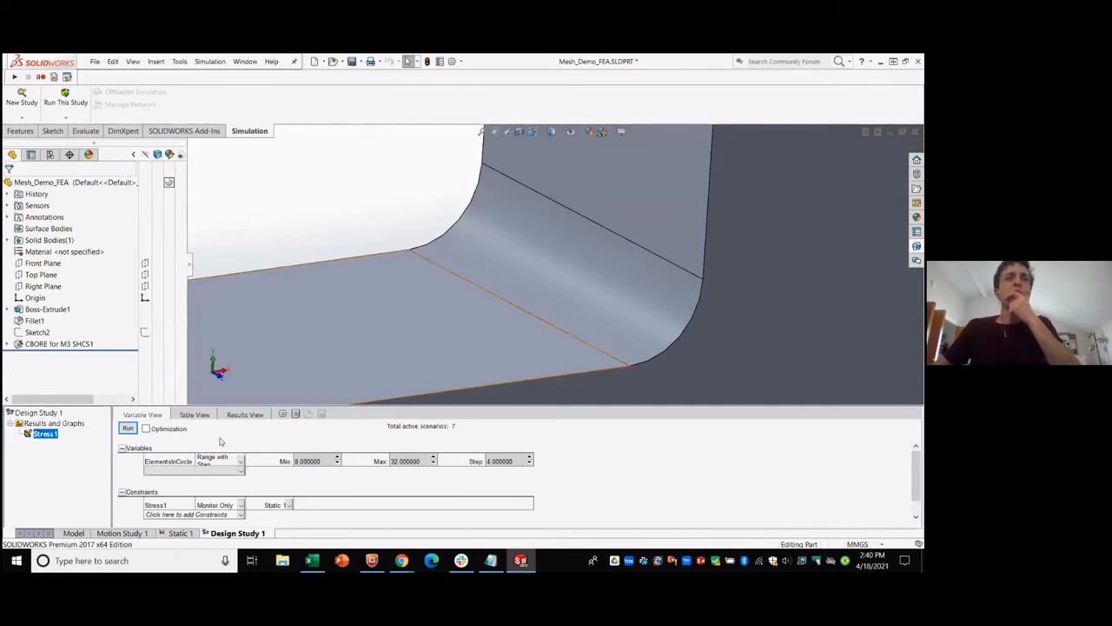
{"action": "left_click", "coordinate": [242, 462]}
{"action": "left_click", "coordinate": [241, 462]}
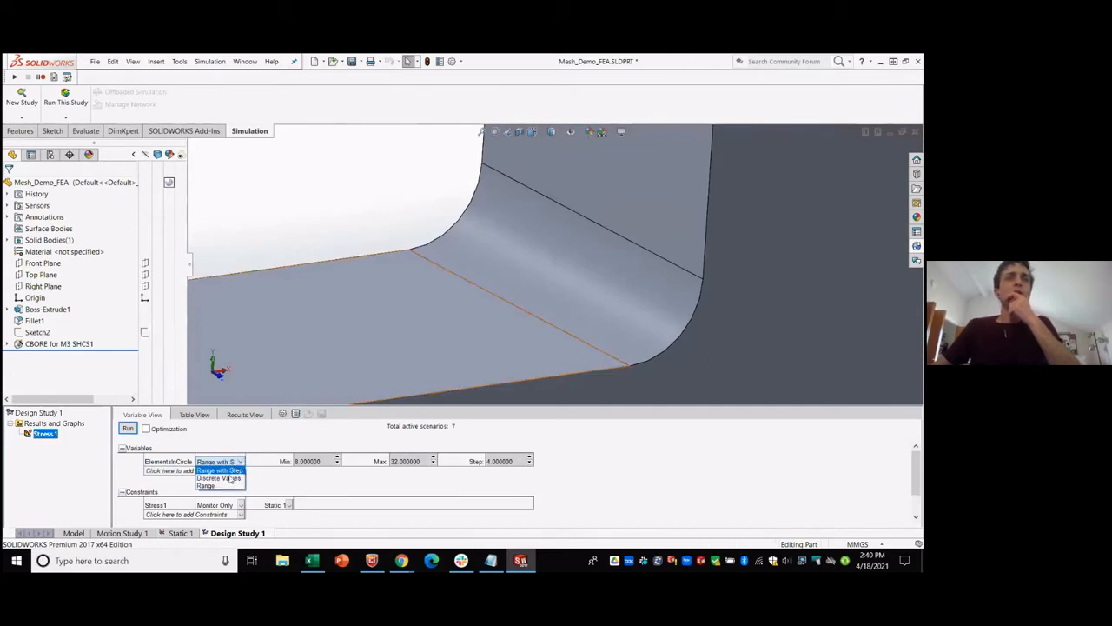
{"action": "left_click", "coordinate": [227, 479]}
{"action": "left_click", "coordinate": [270, 463]}
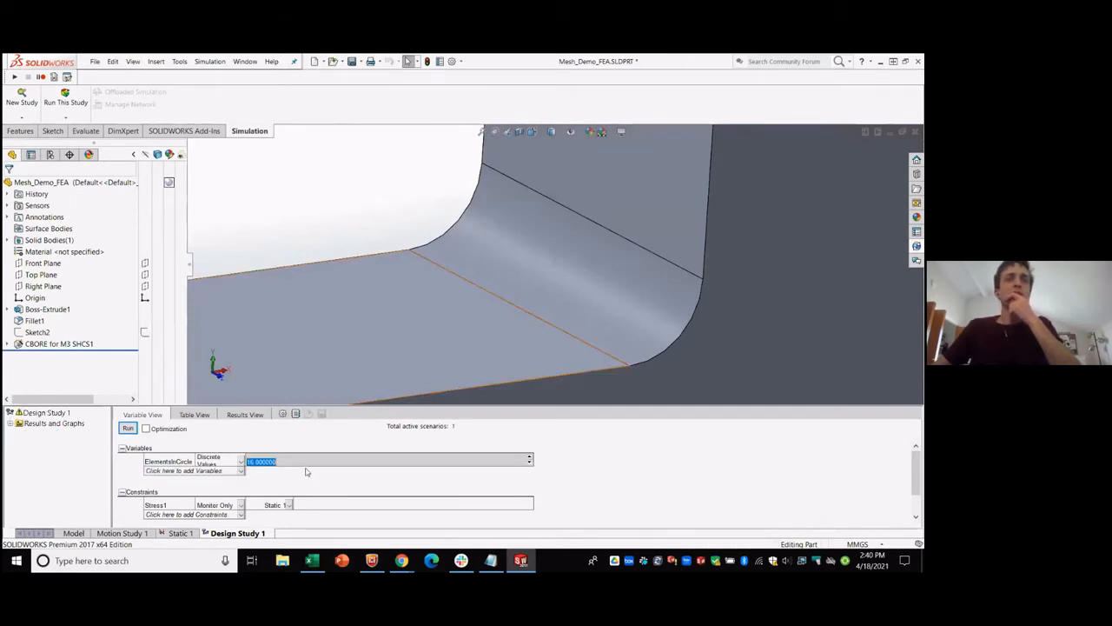
{"action": "type", "text": "8"}
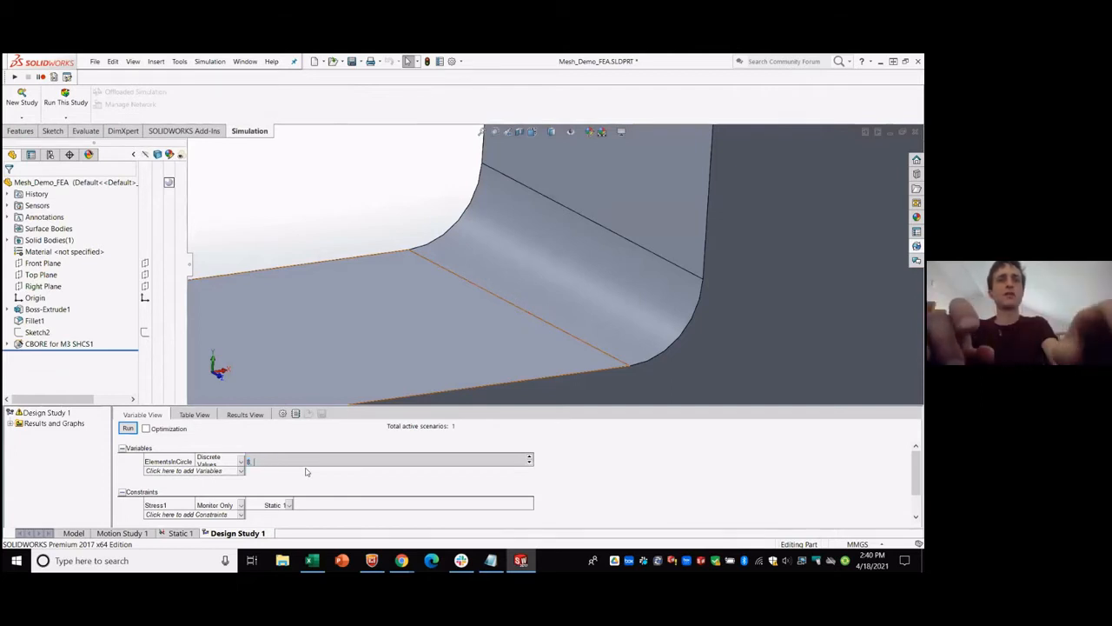
{"action": "type", "text": ", 12"}
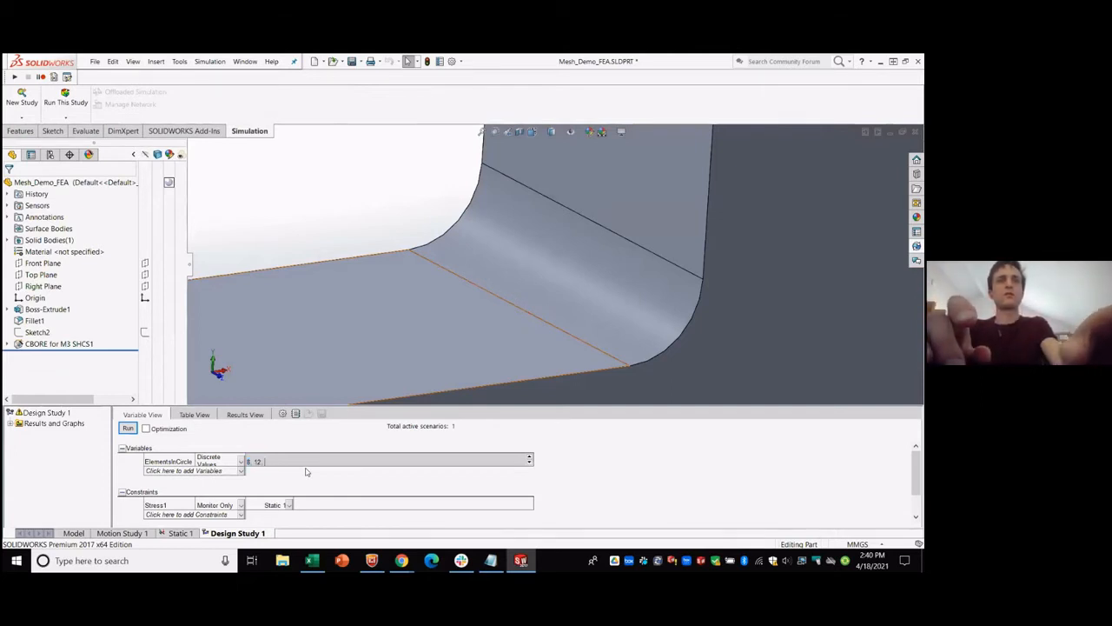
{"action": "type", "text": ", 16, "}
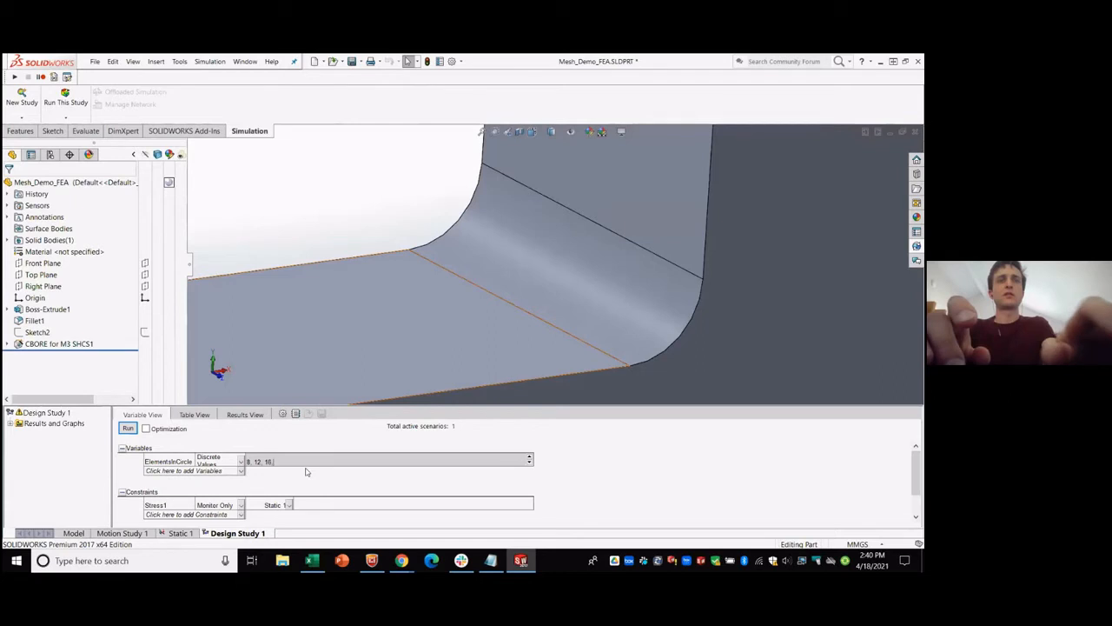
{"action": "type", "text": "32"}
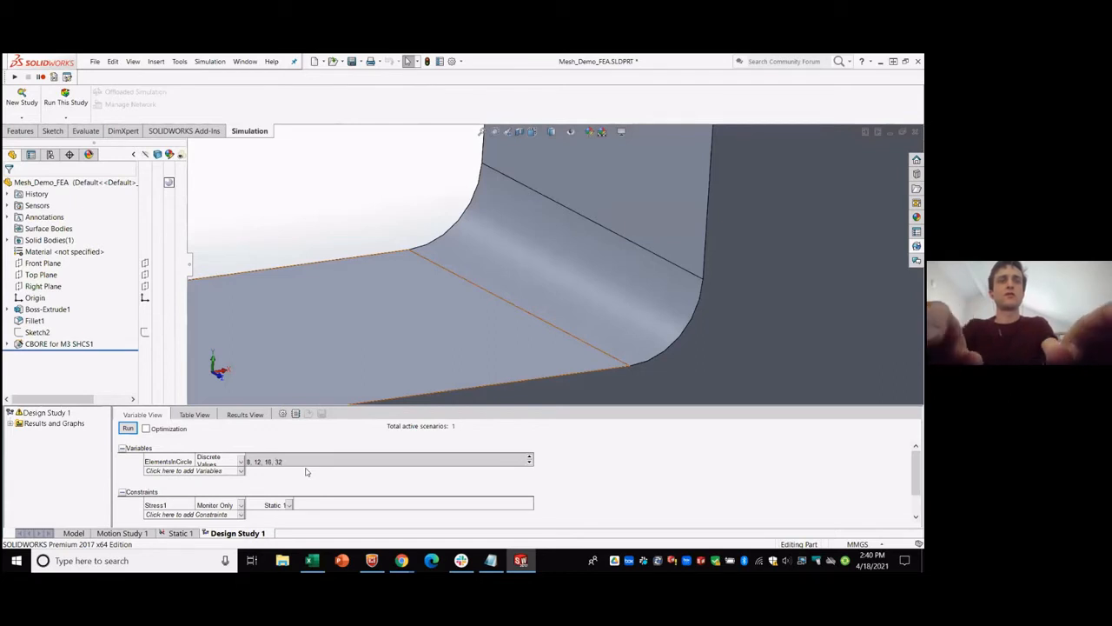
{"action": "key", "text": "BackSpace"}
{"action": "key", "text": "BackSpace"}
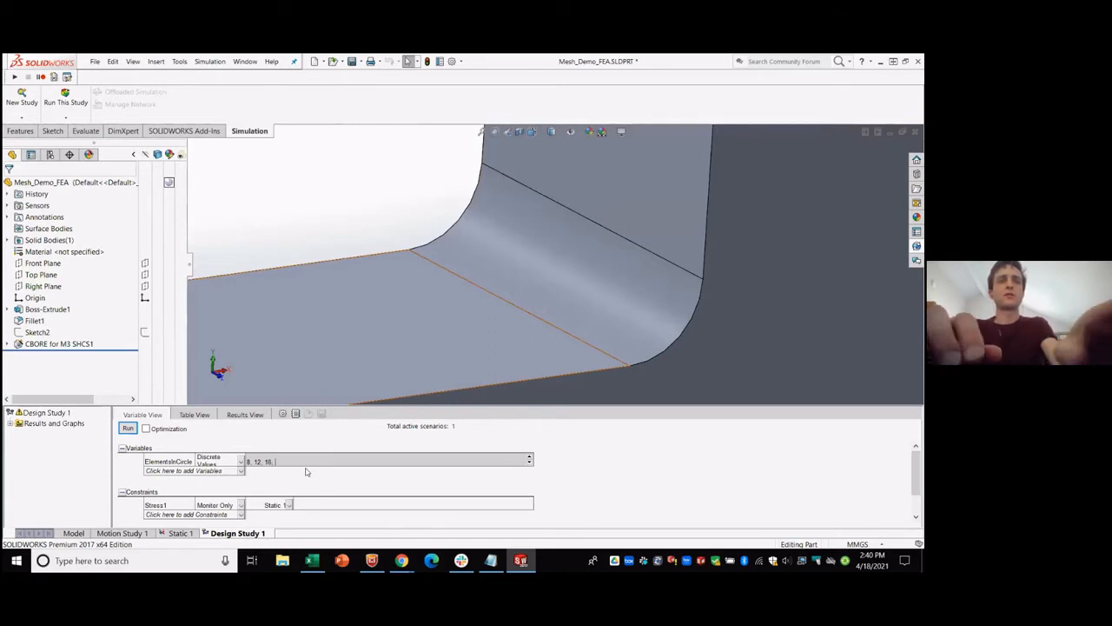
{"action": "type", "text": "20"}
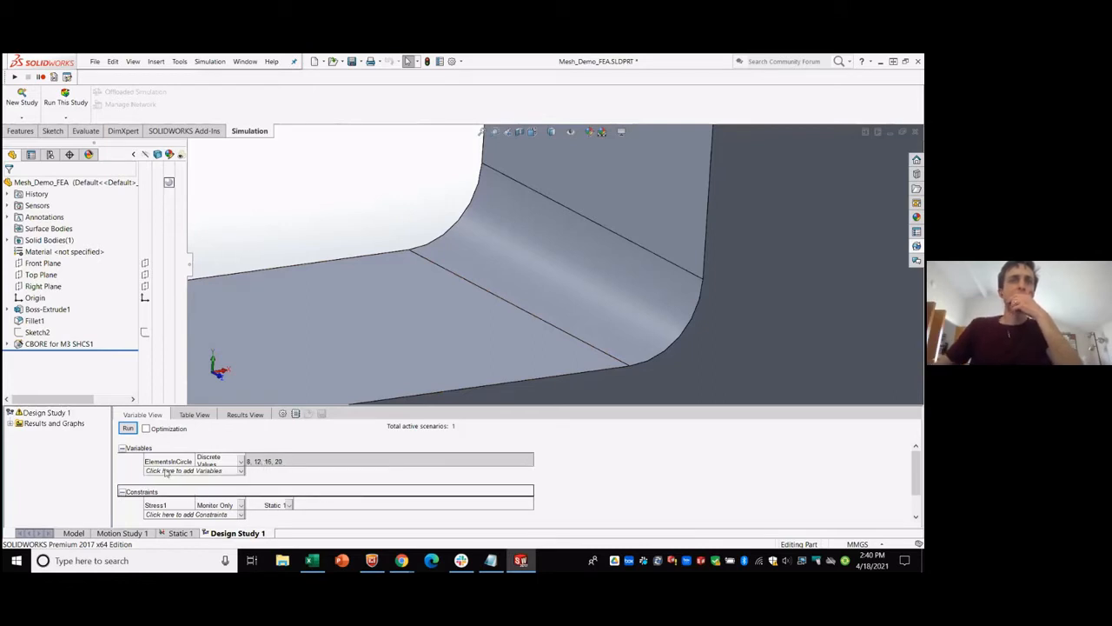
{"action": "left_click", "coordinate": [128, 429]}
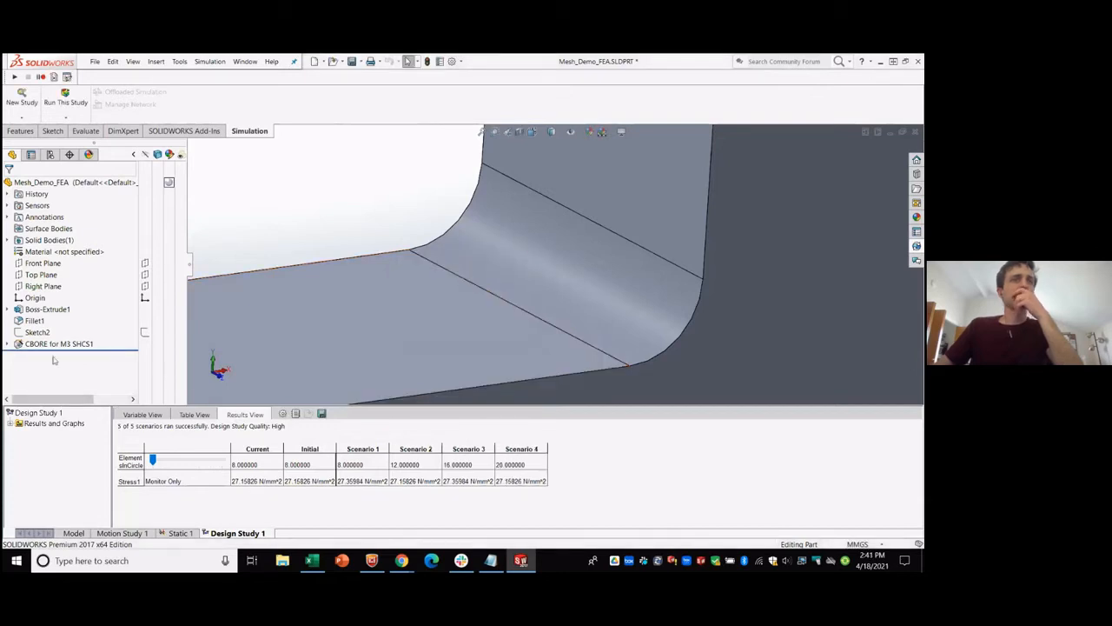
Remesh the Static 1 study with a curvature-based mesh using a minimum element size of 0.01 mm.
{"action": "left_click", "coordinate": [178, 533]}
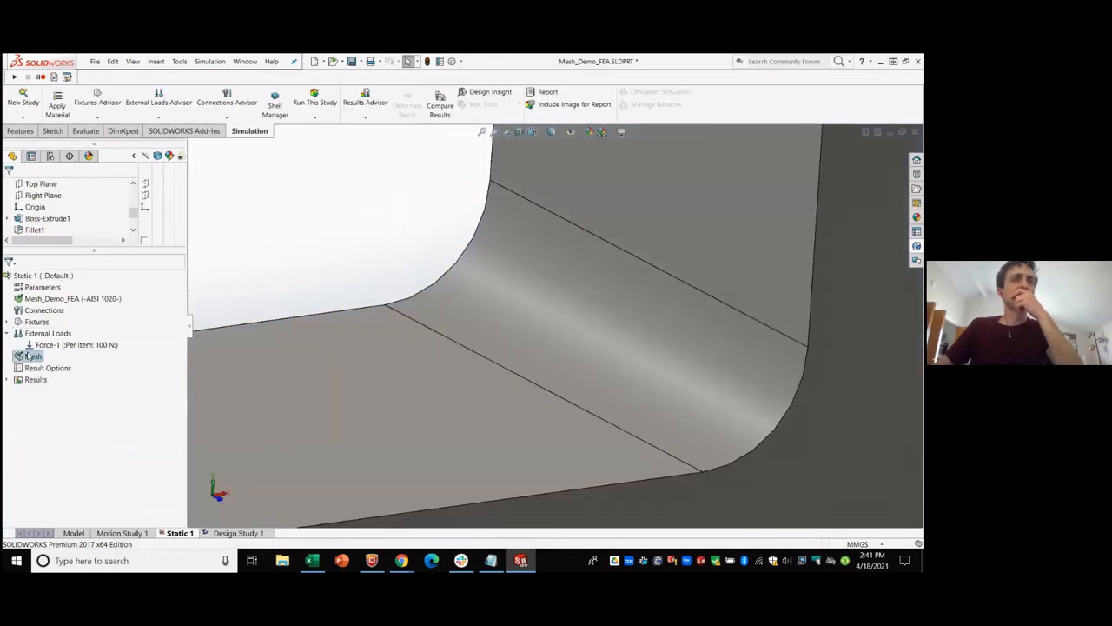
{"action": "right_click", "coordinate": [30, 356]}
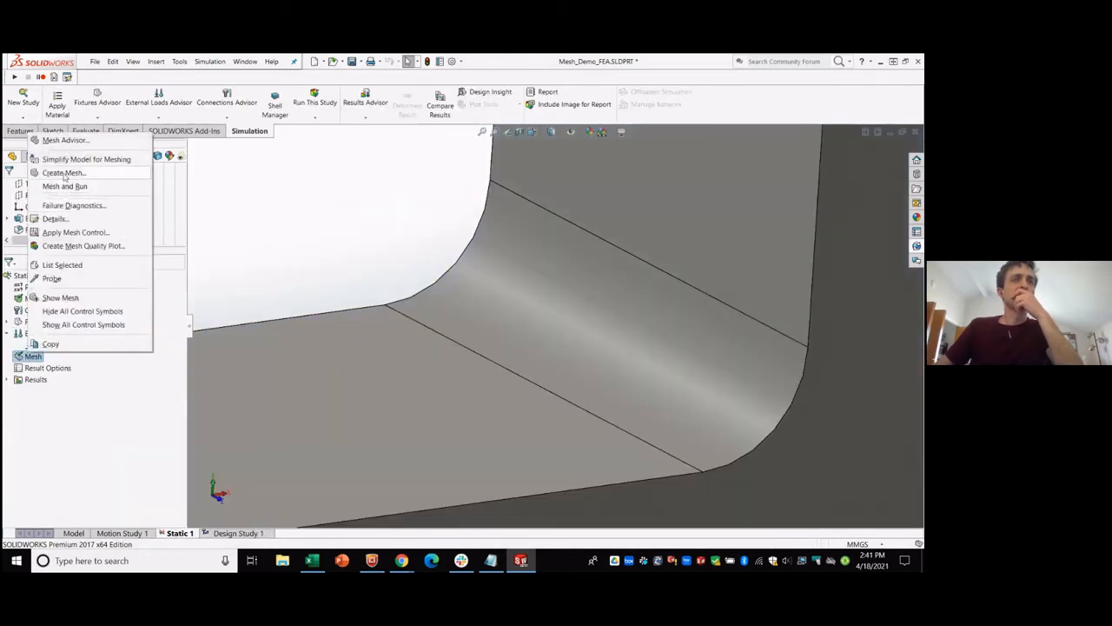
{"action": "left_click", "coordinate": [47, 172]}
{"action": "left_click", "coordinate": [479, 333]}
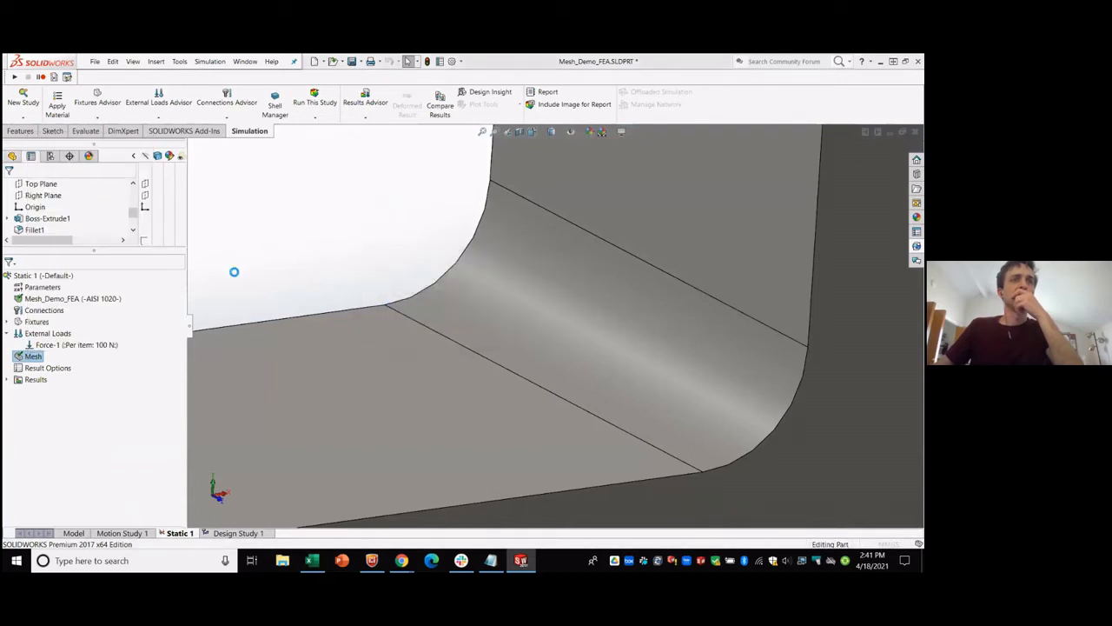
{"action": "double_click", "coordinate": [61, 364]}
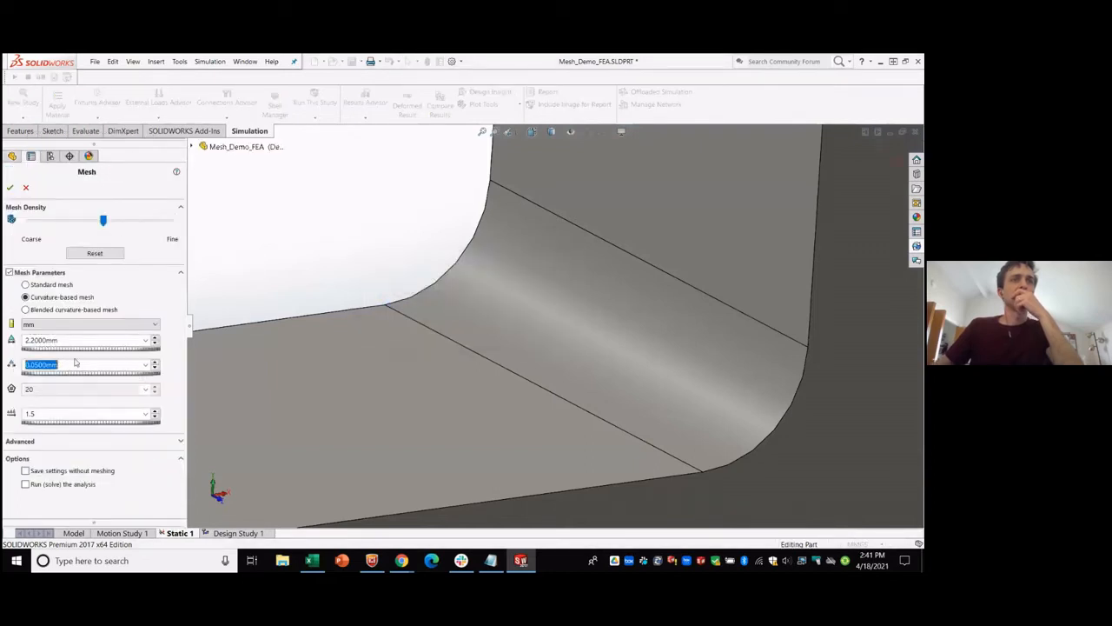
{"action": "type", "text": ".001"}
{"action": "key", "text": "BackSpace"}
{"action": "key", "text": "BackSpace"}
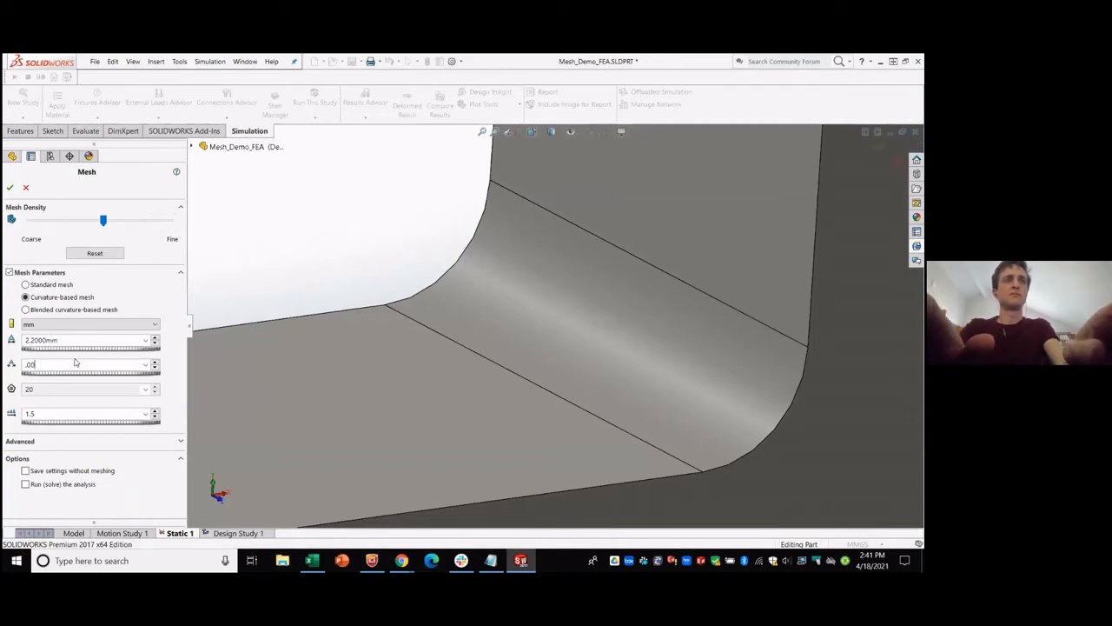
{"action": "type", "text": "1"}
{"action": "key", "text": "Return"}
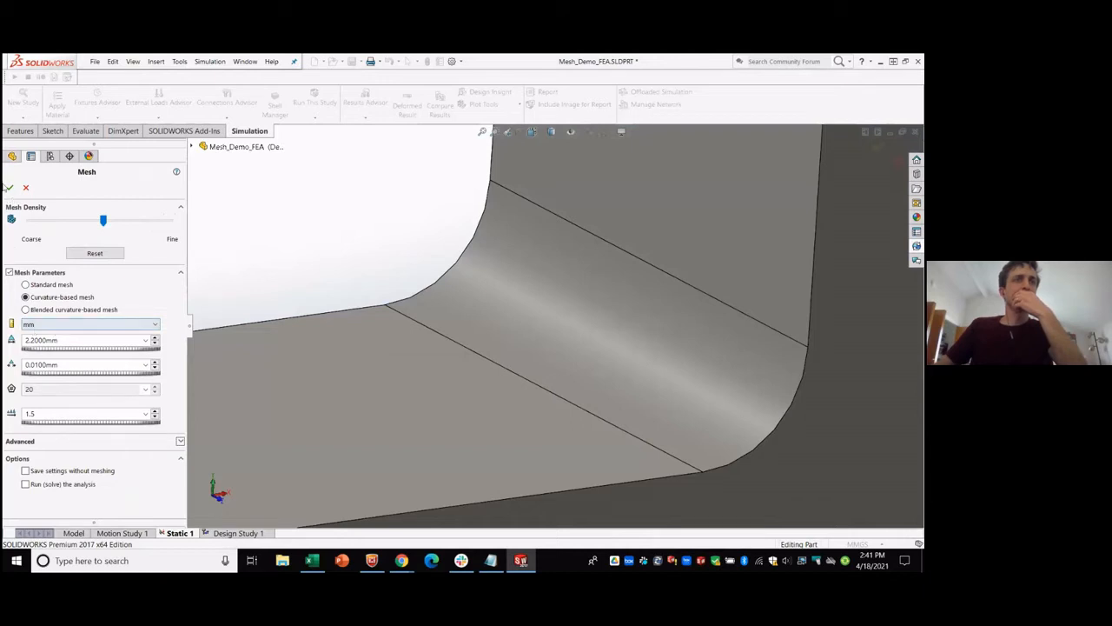
{"action": "left_click", "coordinate": [9, 189]}
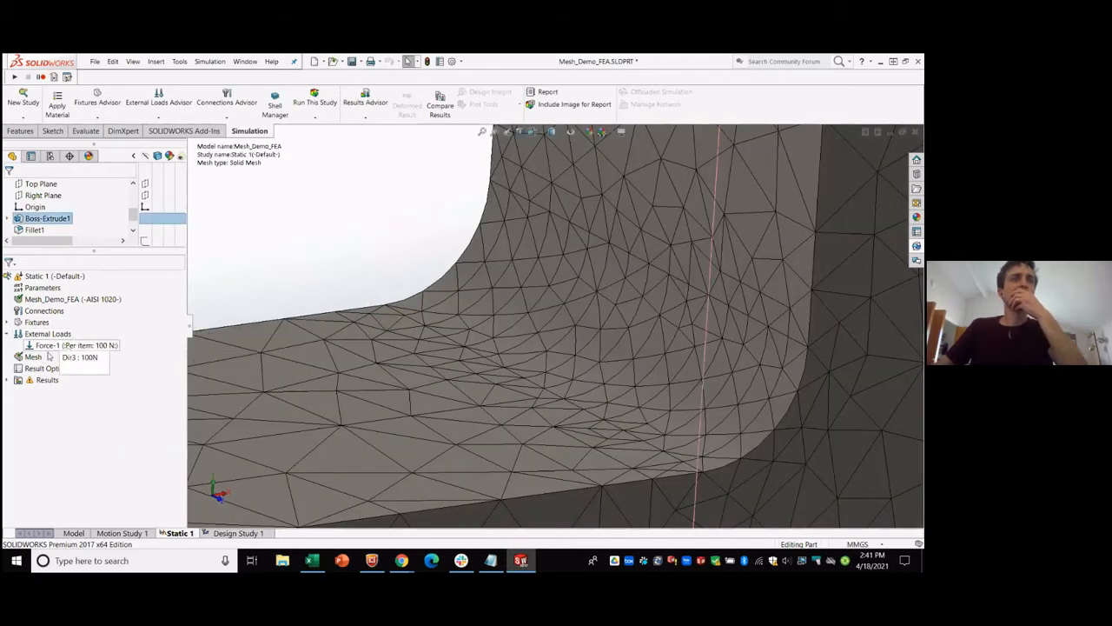
Review Static 1's curvature-based mesh settings for element sizes and elements in a circle against the part's overall and fillet geometry.
{"action": "right_click", "coordinate": [32, 357]}
{"action": "left_click", "coordinate": [98, 179]}
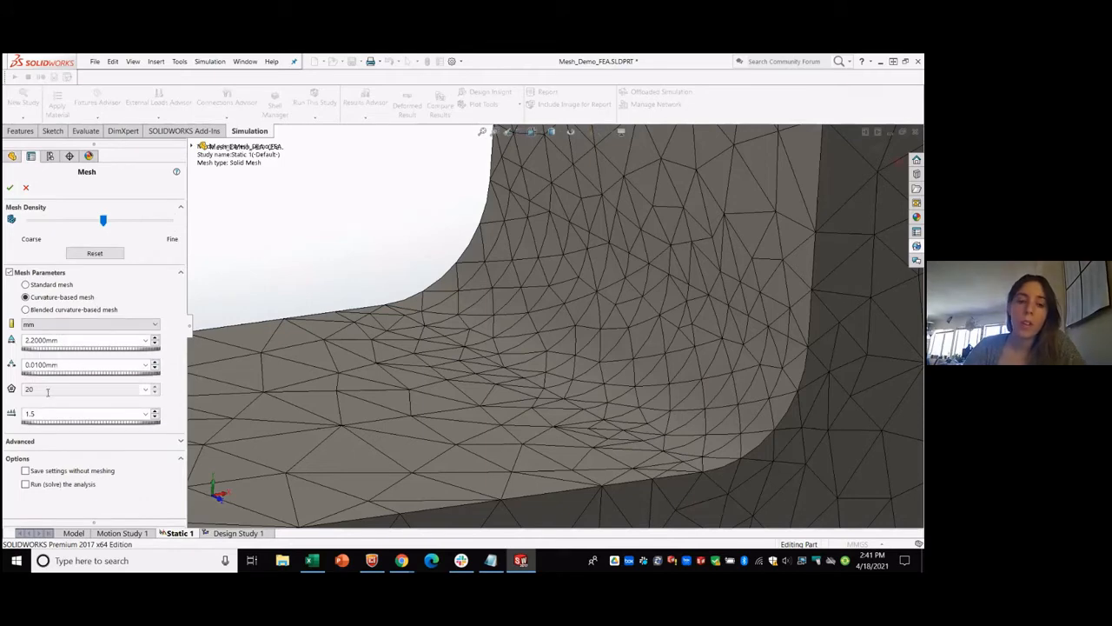
{"action": "double_click", "coordinate": [60, 390]}
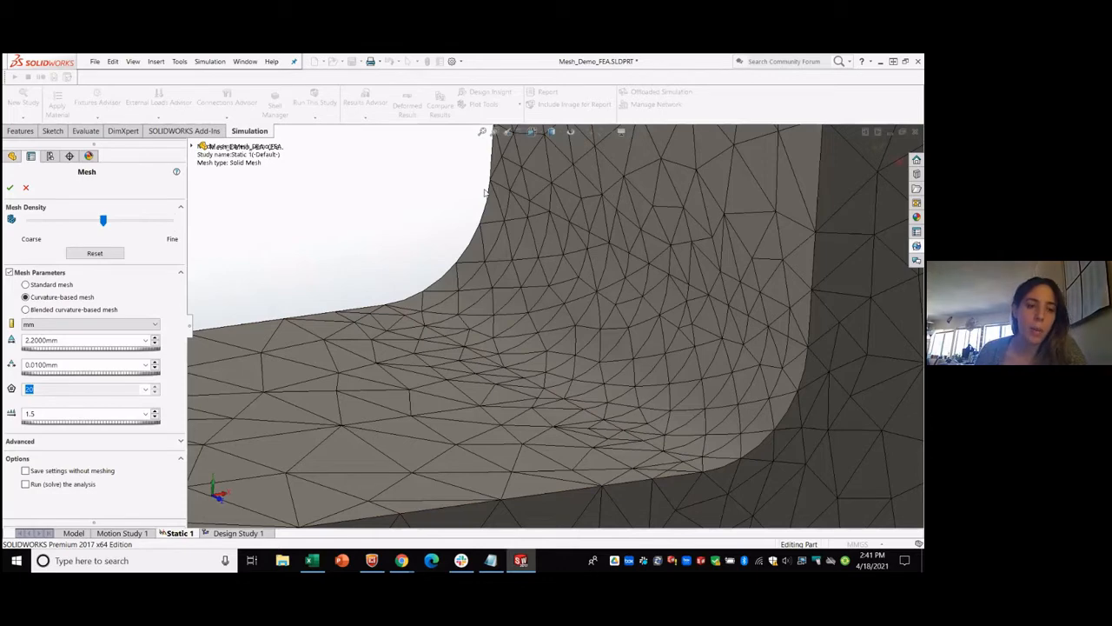
{"action": "left_click", "coordinate": [450, 203]}
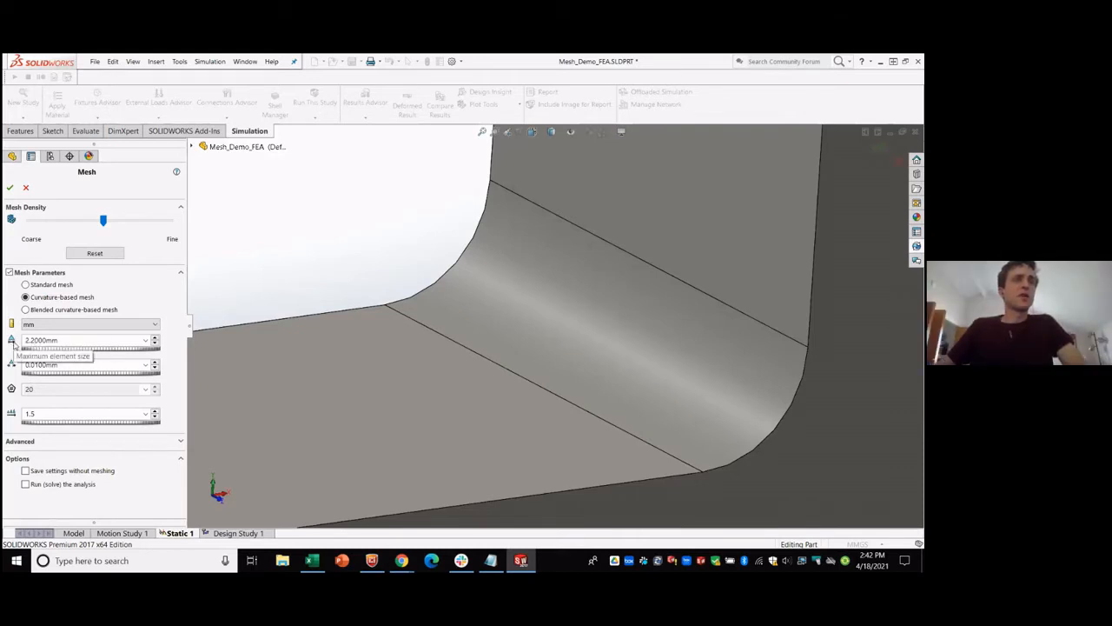
{"action": "scroll", "coordinate": [368, 312], "scroll_direction": "up", "scroll_amount": 4}
{"action": "scroll", "coordinate": [639, 364], "scroll_direction": "up", "scroll_amount": 3}
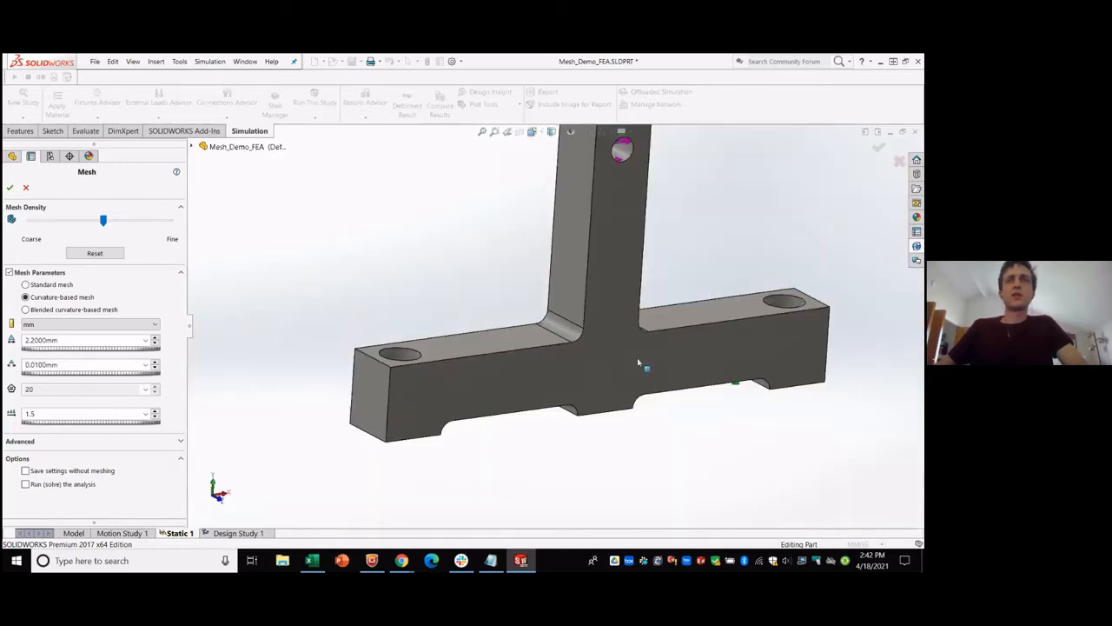
{"action": "scroll", "coordinate": [735, 228], "scroll_direction": "up", "scroll_amount": 1}
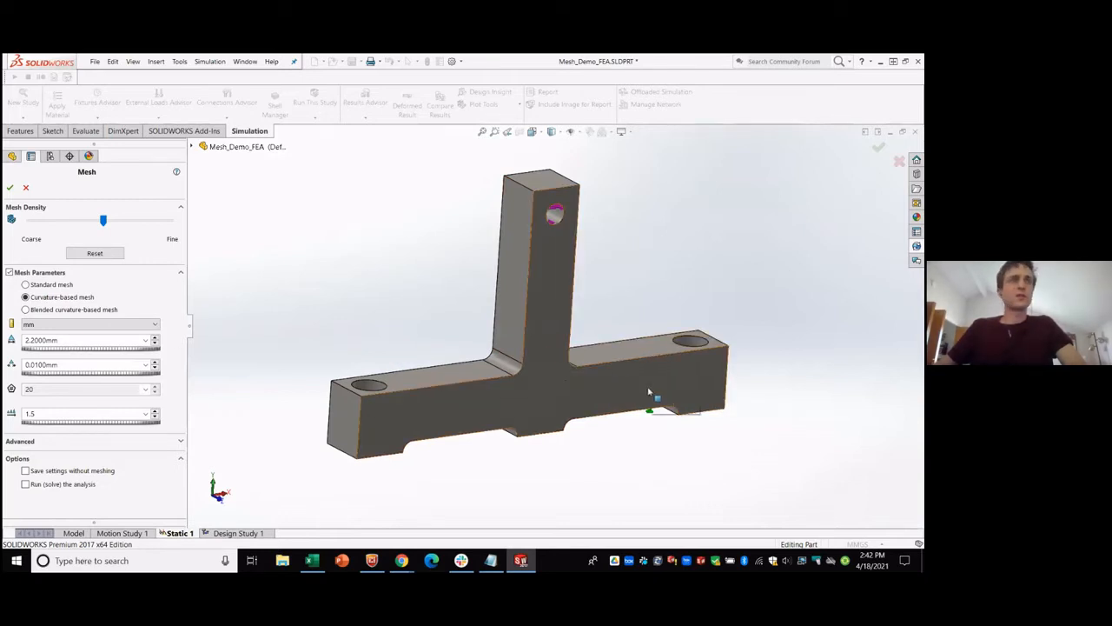
{"action": "double_click", "coordinate": [68, 365]}
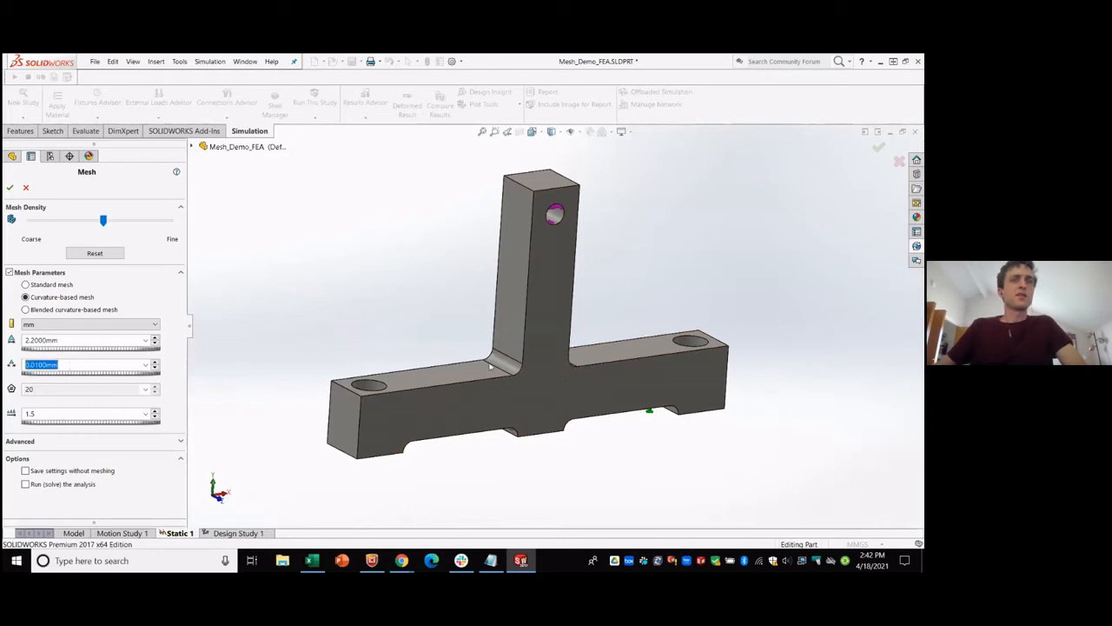
{"action": "scroll", "coordinate": [528, 368], "scroll_direction": "down", "scroll_amount": 2}
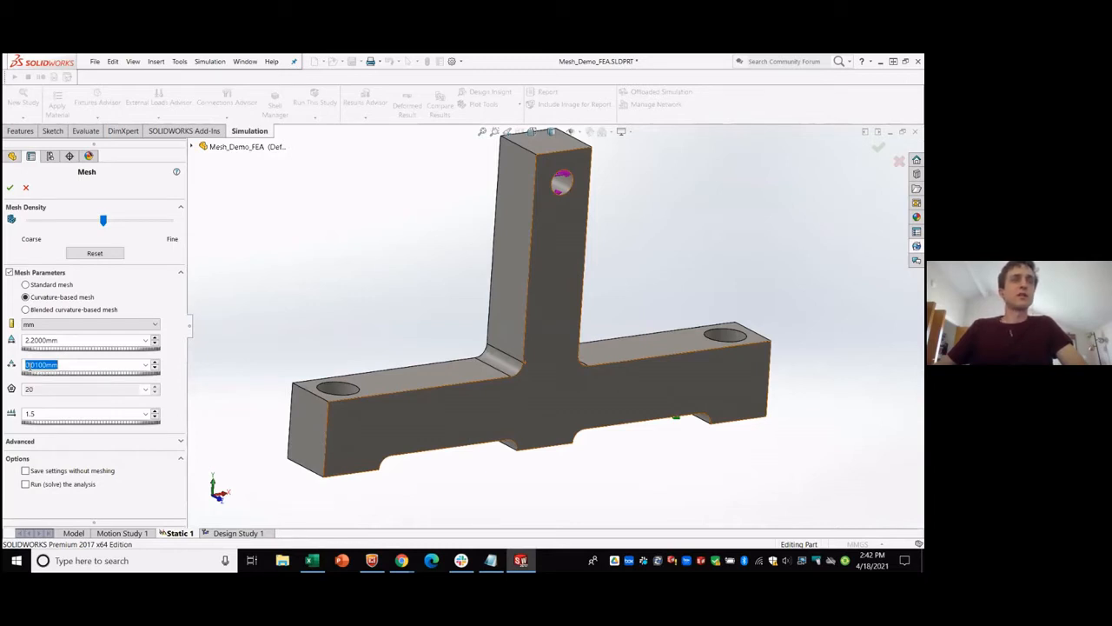
{"action": "left_click", "coordinate": [41, 365]}
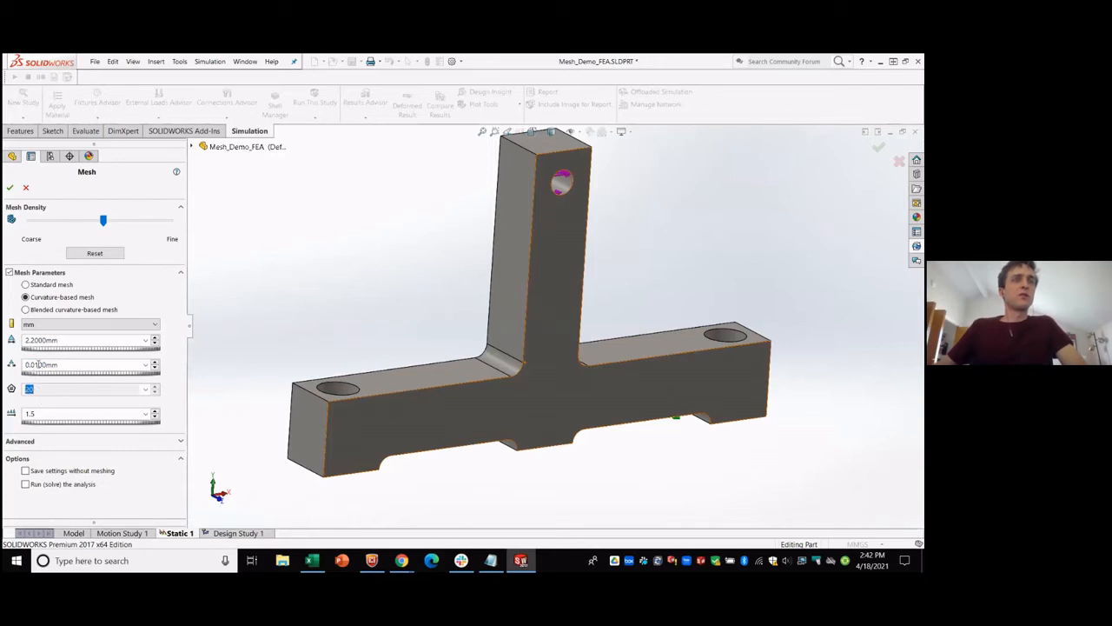
{"action": "scroll", "coordinate": [510, 380], "scroll_direction": "down", "scroll_amount": 5}
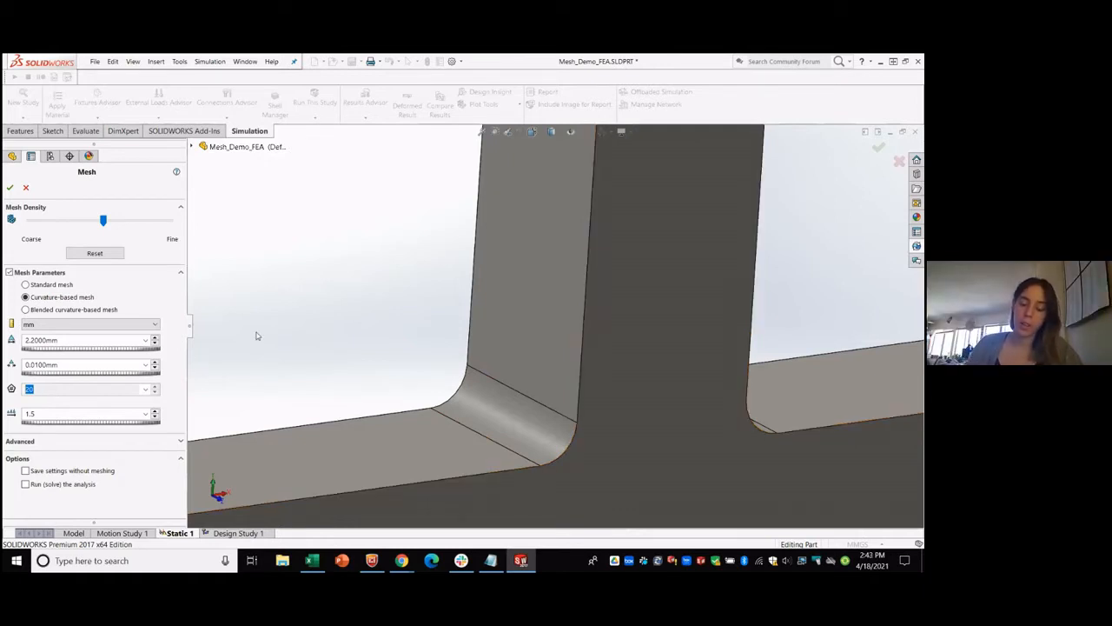
Check the standard mesh options, return to the curvature-based mesh, and remesh Static 1.
{"action": "left_click", "coordinate": [34, 285]}
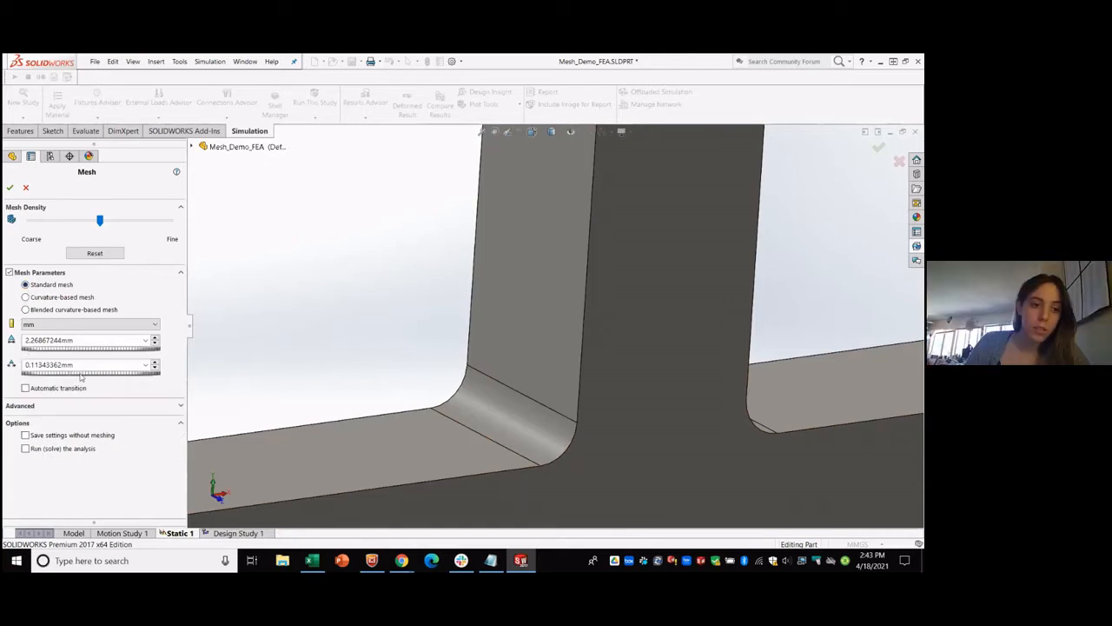
{"action": "left_click", "coordinate": [26, 298]}
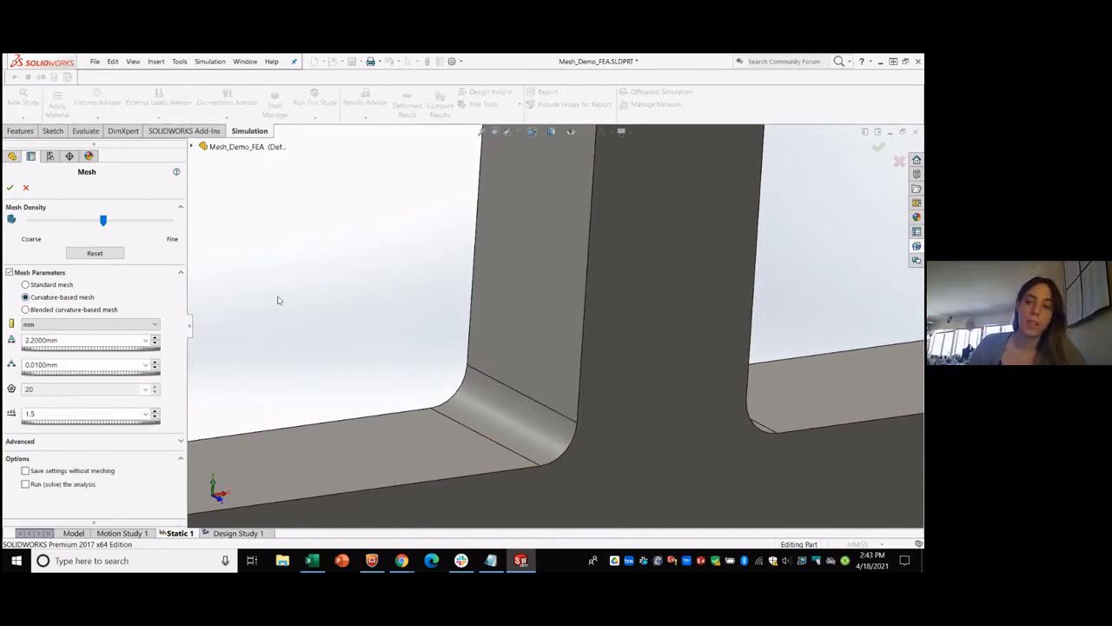
{"action": "left_click", "coordinate": [11, 189]}
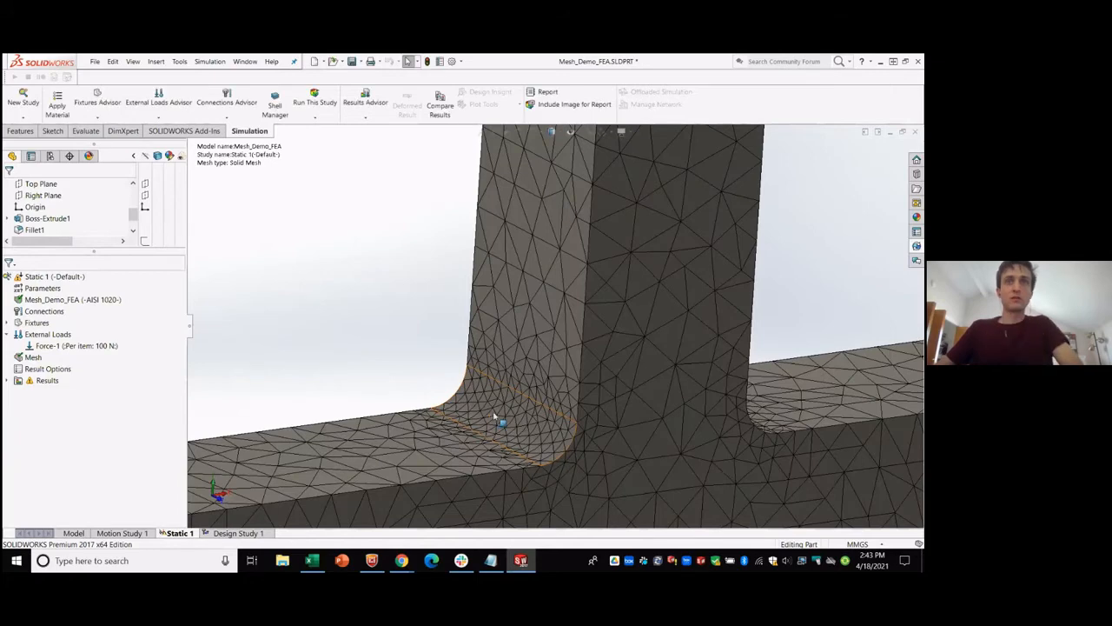
Examine the fillet mesh up close and check the elements-in-circle setting, leaving the mesh settings without changes.
{"action": "scroll", "coordinate": [496, 420], "scroll_direction": "down", "scroll_amount": 5}
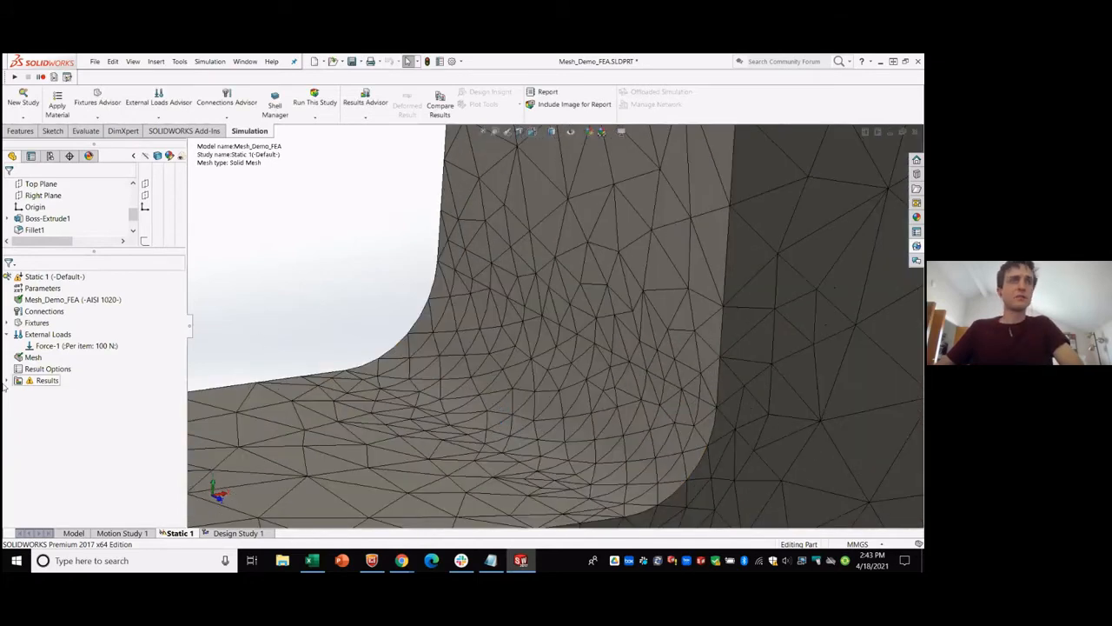
{"action": "right_click", "coordinate": [33, 358]}
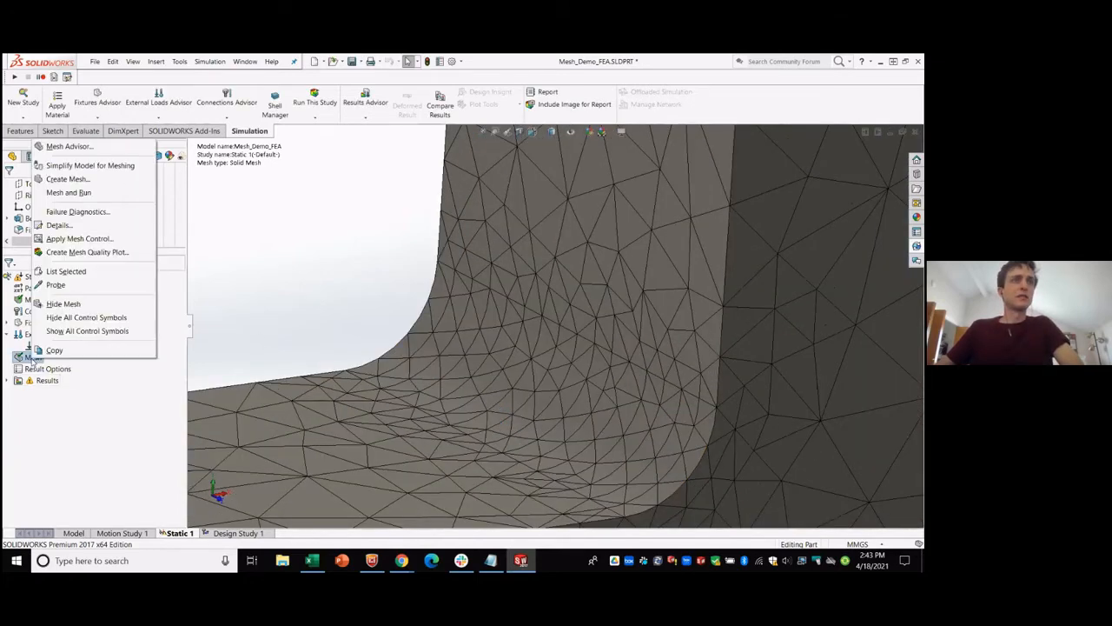
{"action": "left_click", "coordinate": [84, 181]}
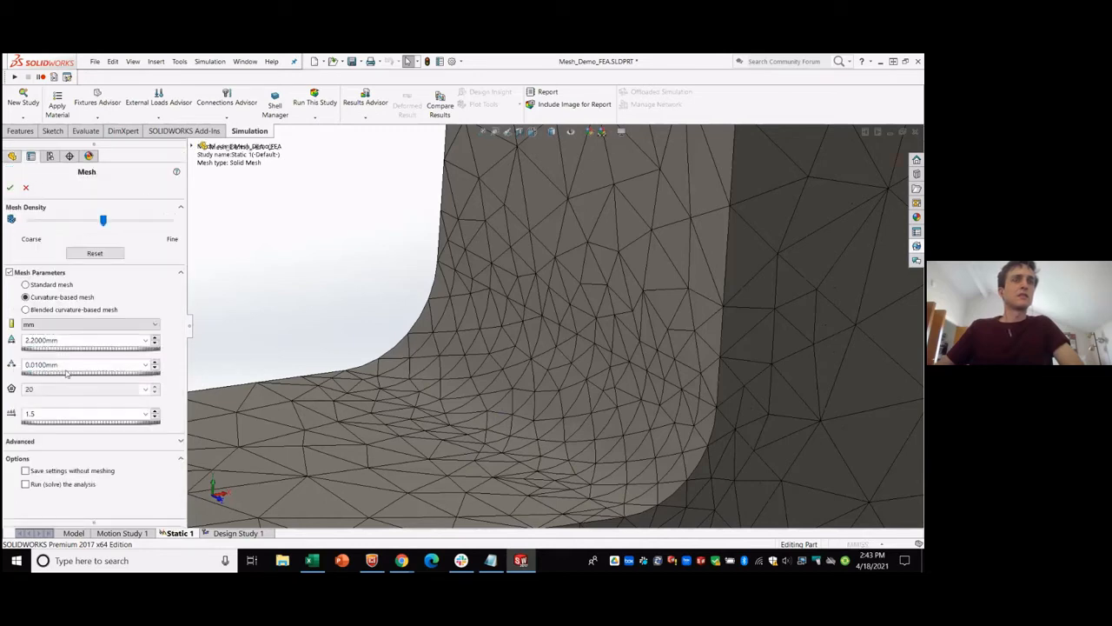
{"action": "double_click", "coordinate": [58, 389]}
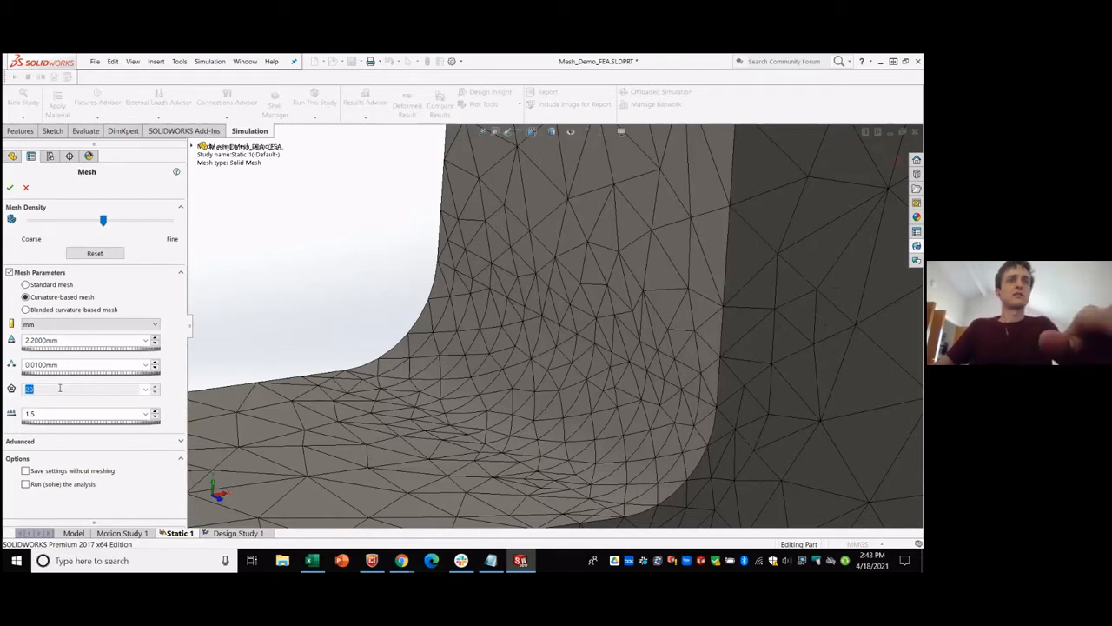
{"action": "left_click", "coordinate": [25, 188]}
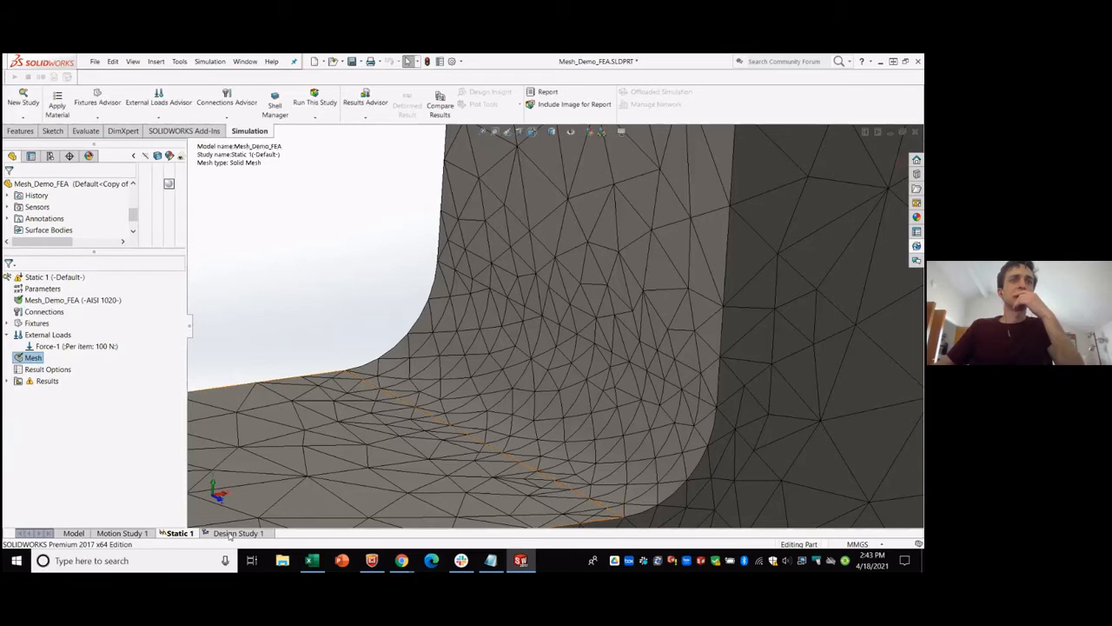
Review Design Study 1's scenario results, including the current-scenario slider, and compare its table and variable setups.
{"action": "left_click", "coordinate": [229, 533]}
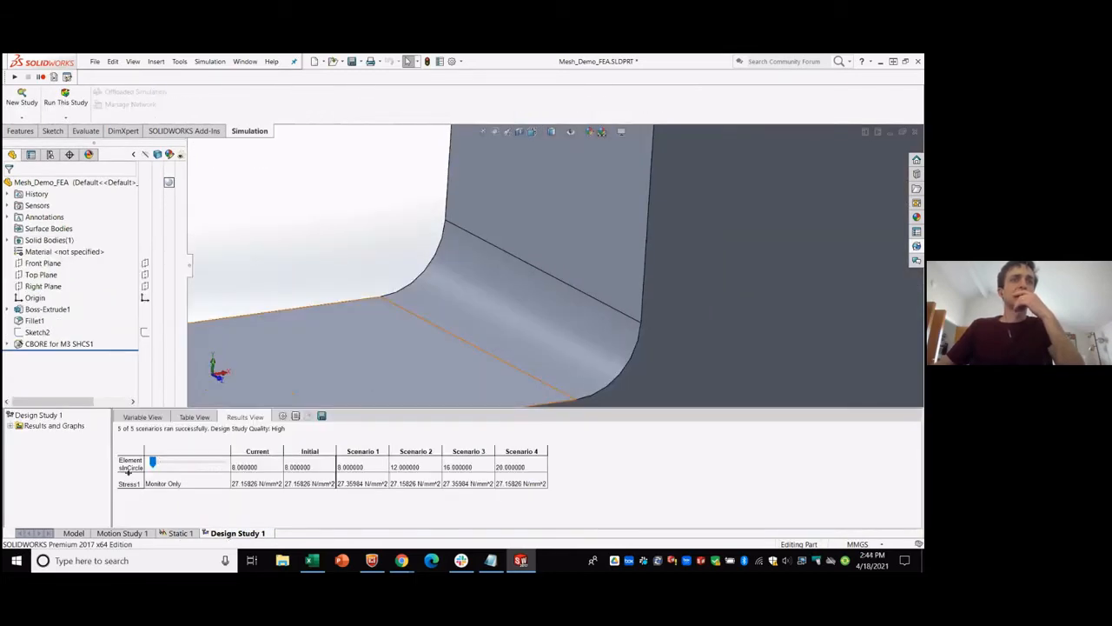
{"action": "left_click", "coordinate": [152, 462]}
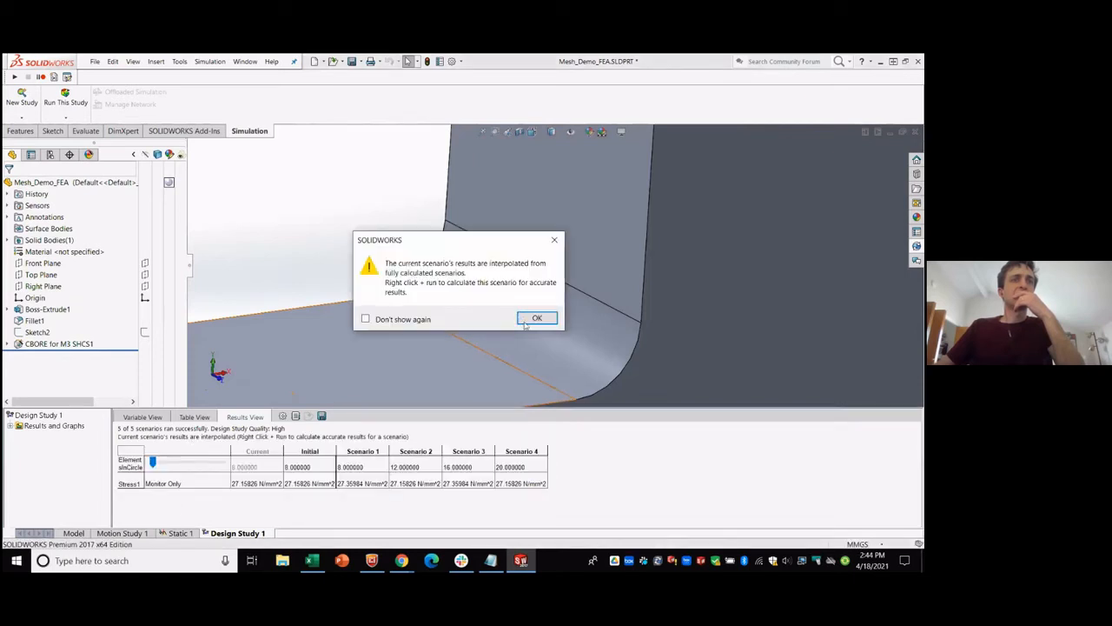
{"action": "left_click", "coordinate": [536, 318]}
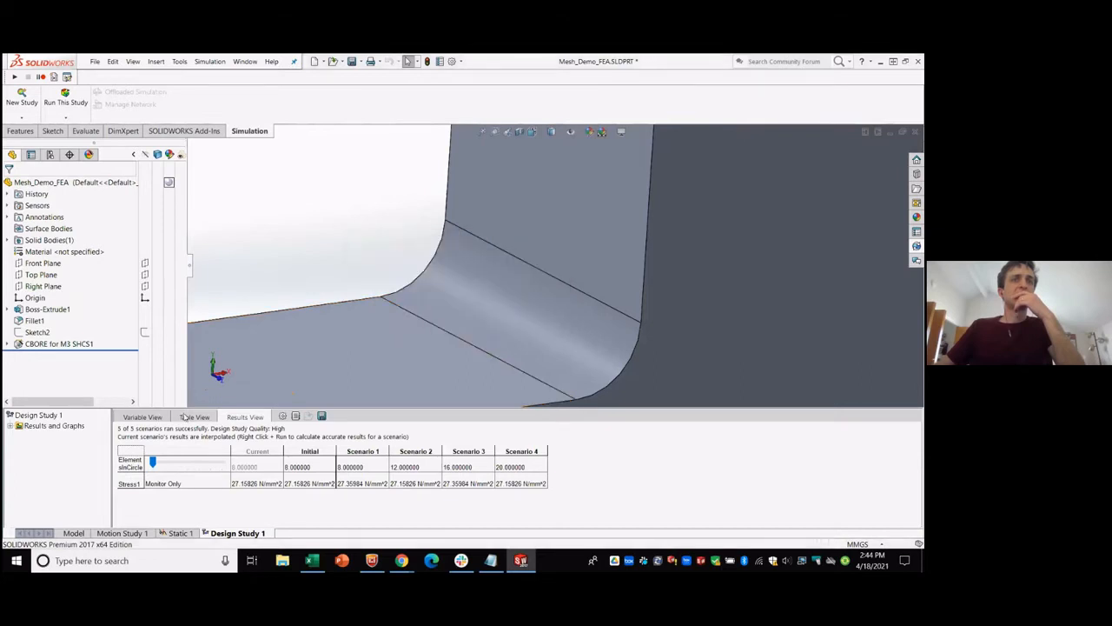
{"action": "left_click", "coordinate": [192, 417]}
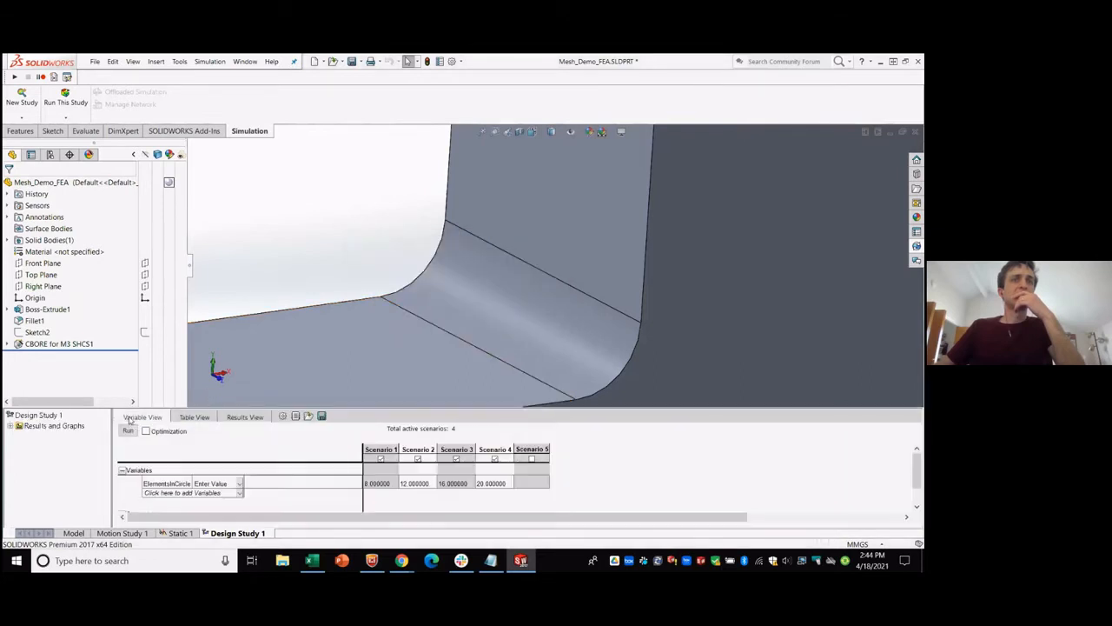
{"action": "left_click", "coordinate": [132, 418]}
{"action": "left_click", "coordinate": [188, 418]}
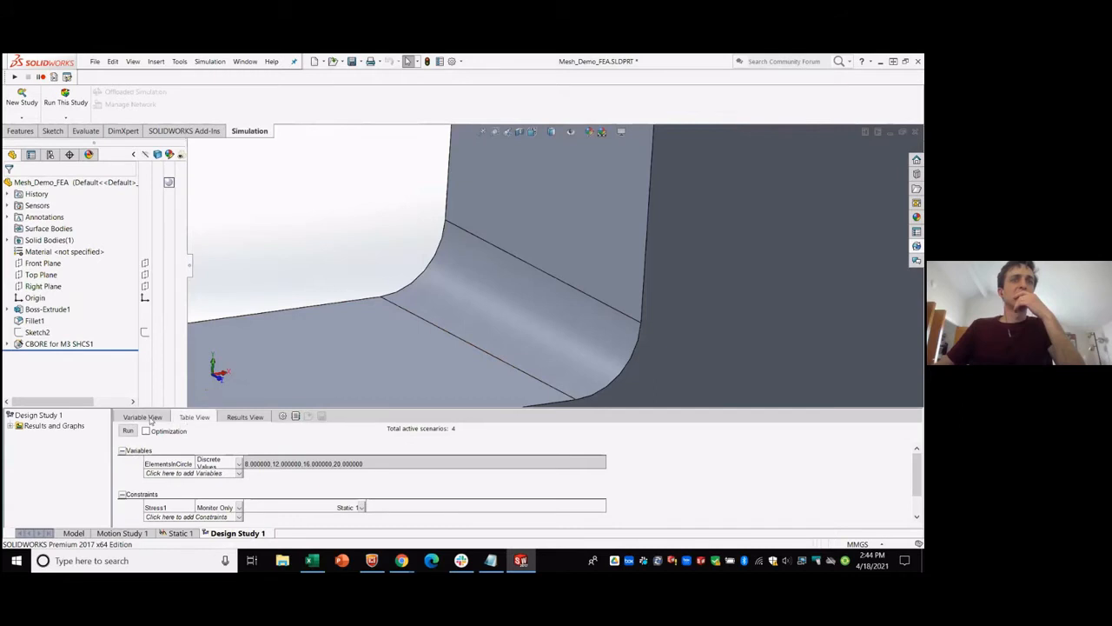
{"action": "left_click", "coordinate": [141, 417]}
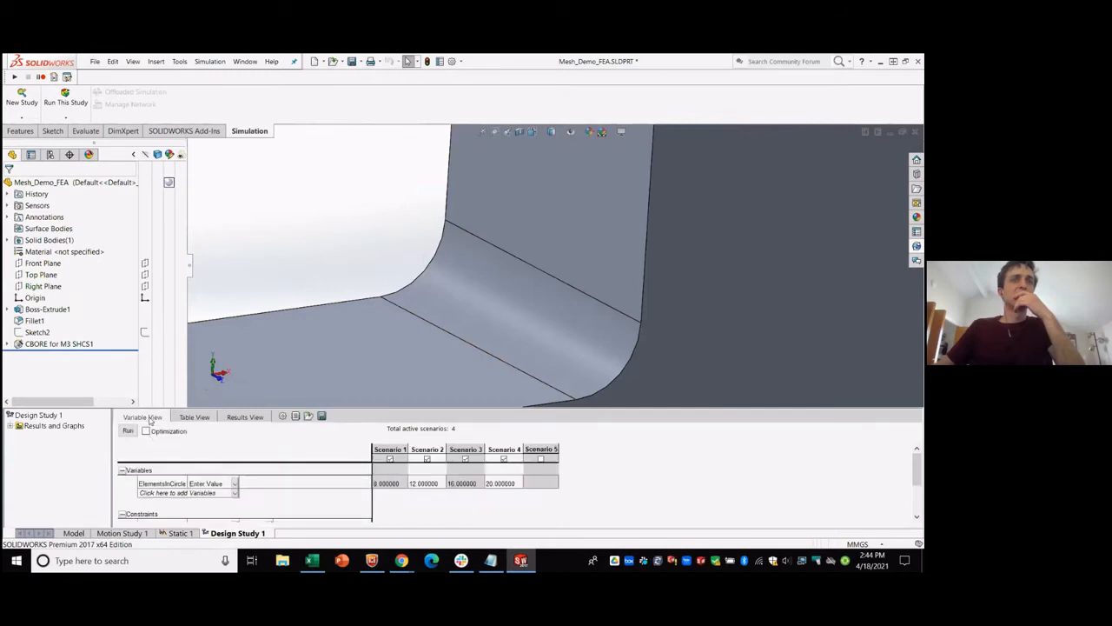
Delete the ElementsInCircle simulation parameter linked to Static 1's mesh from Design Study 1's parameter list, and accept the change.
{"action": "left_click", "coordinate": [174, 464]}
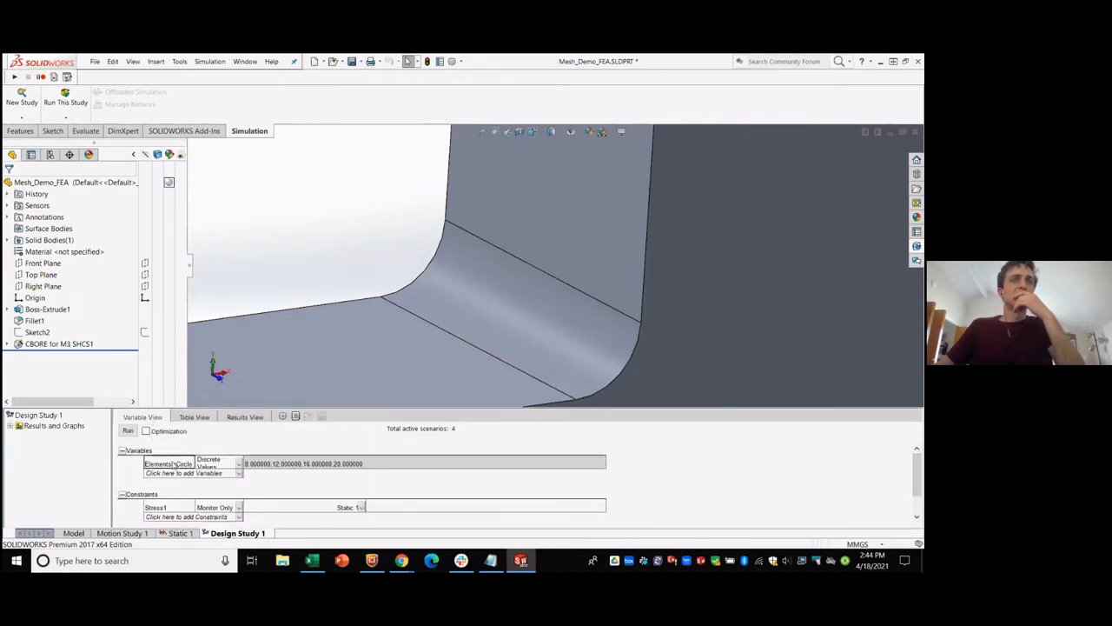
{"action": "right_click", "coordinate": [173, 464]}
{"action": "left_click", "coordinate": [172, 468]}
{"action": "left_click", "coordinate": [161, 475]}
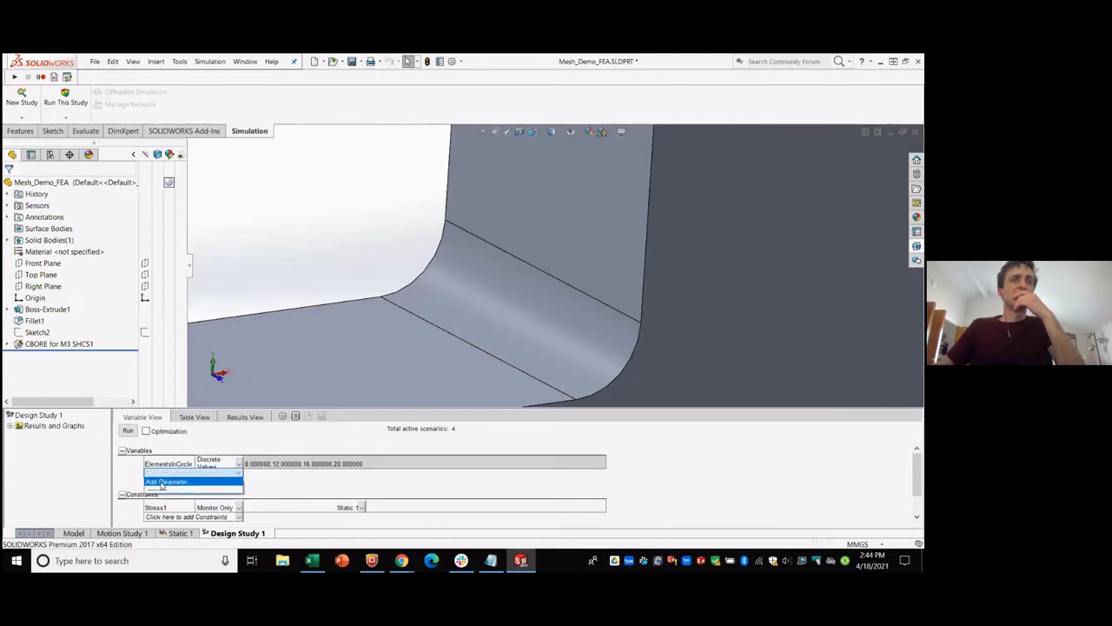
{"action": "left_click", "coordinate": [163, 482]}
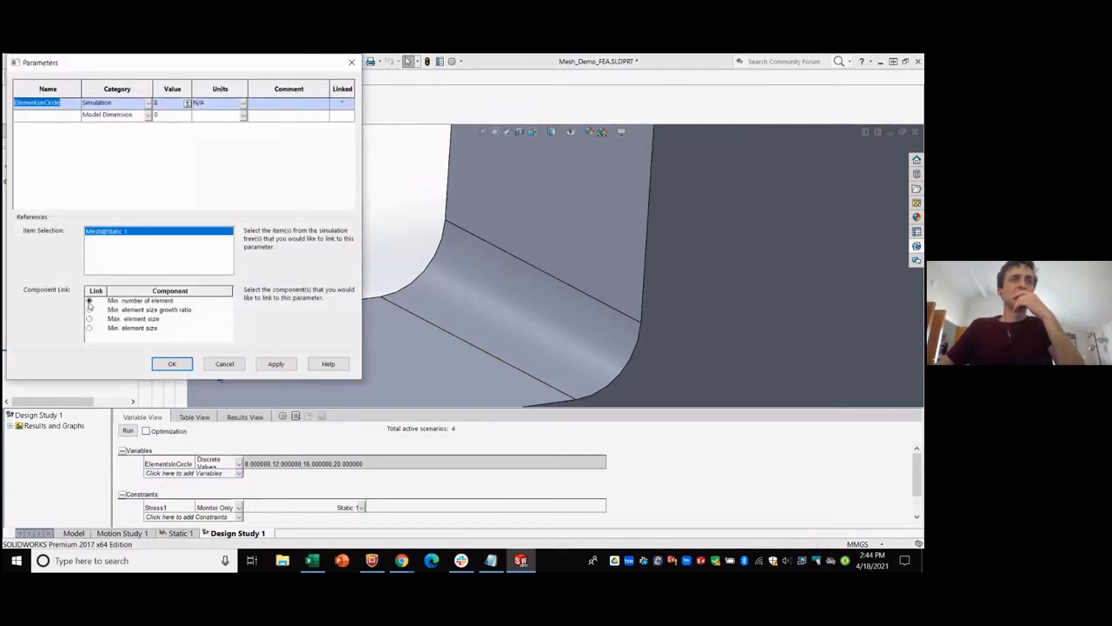
{"action": "right_click", "coordinate": [343, 103]}
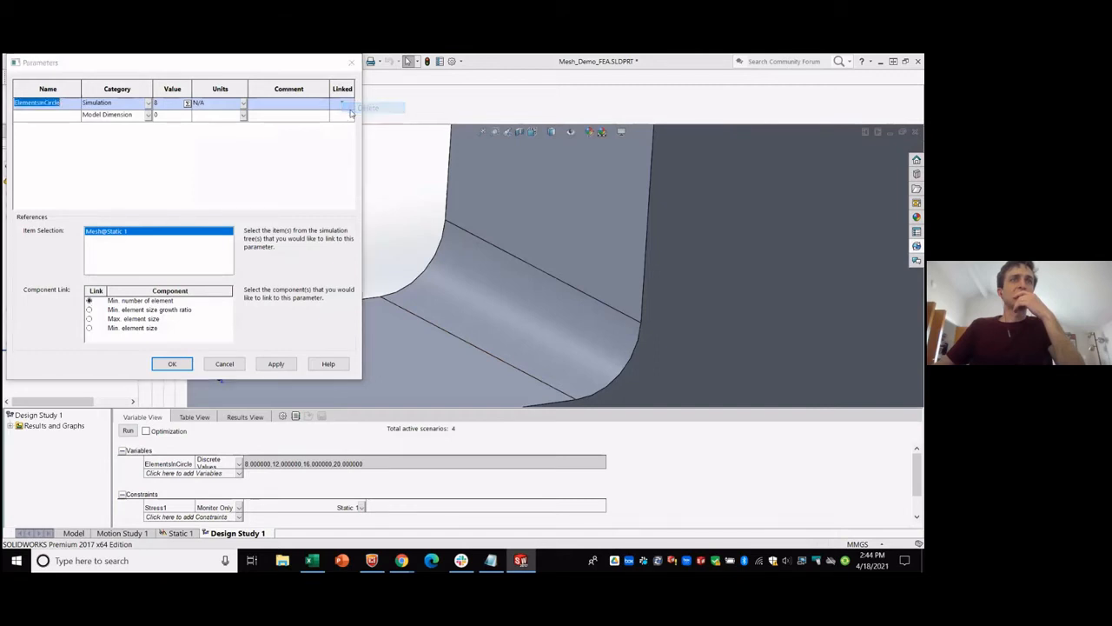
{"action": "left_click", "coordinate": [365, 108]}
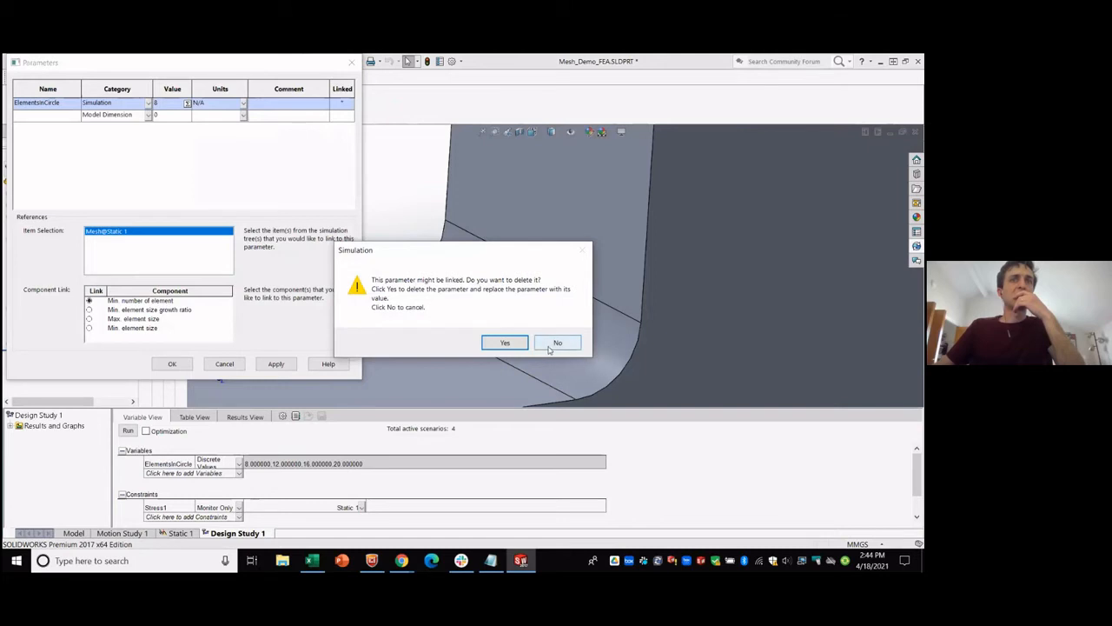
{"action": "left_click", "coordinate": [523, 346]}
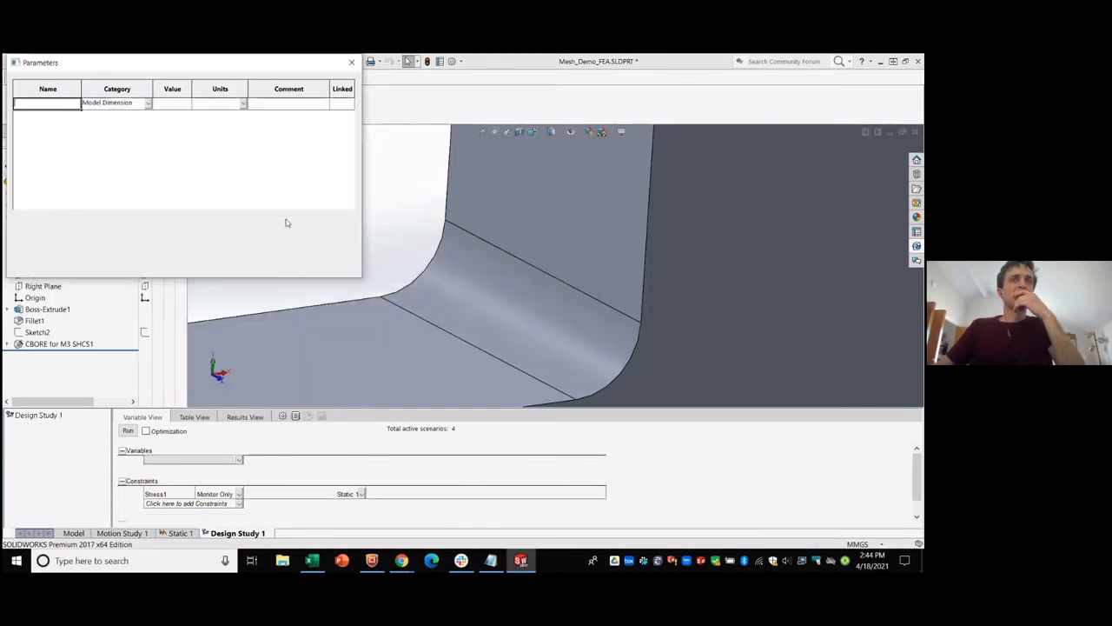
{"action": "left_click", "coordinate": [174, 263]}
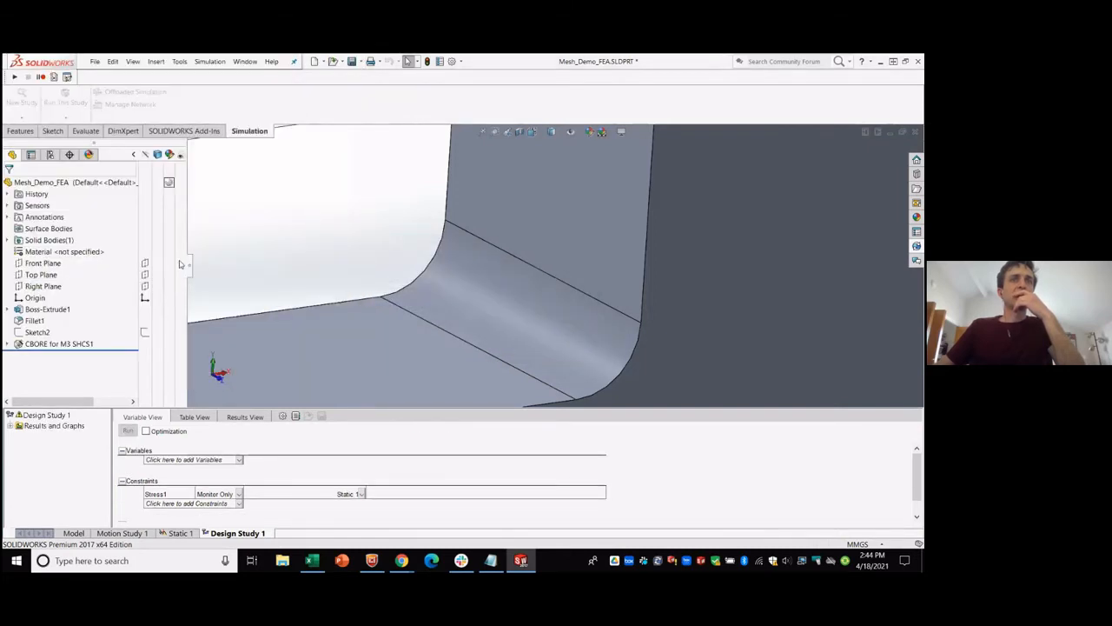
Remesh Static 1 with the curvature-based mesh, setting the minimum number of elements in a circle to 32.
{"action": "left_click", "coordinate": [176, 533]}
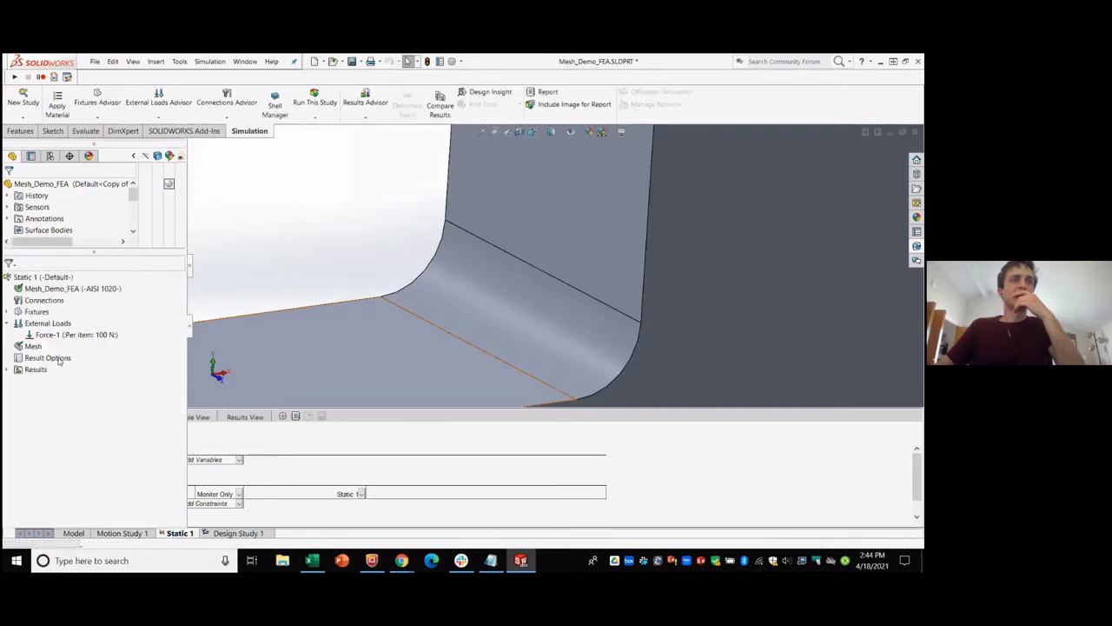
{"action": "right_click", "coordinate": [33, 346]}
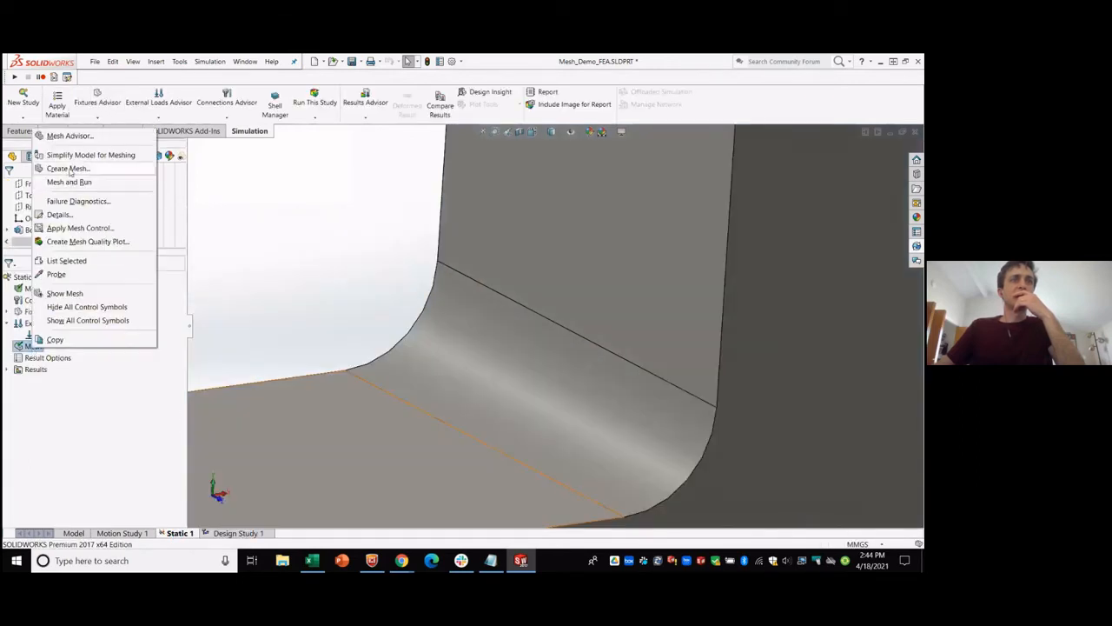
{"action": "left_click", "coordinate": [69, 183]}
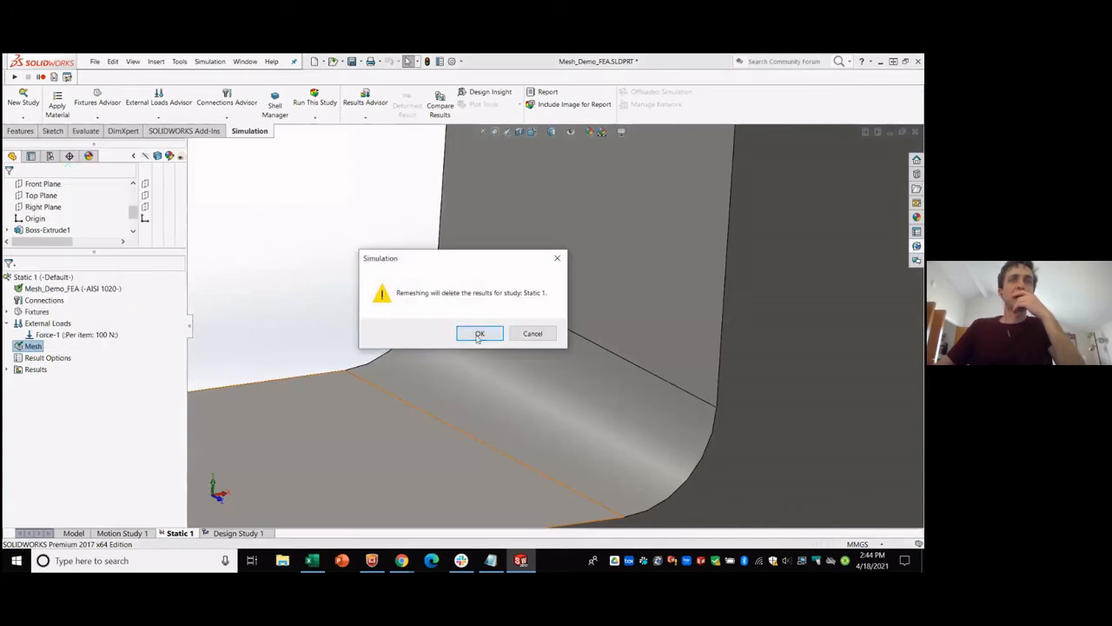
{"action": "left_click", "coordinate": [476, 332]}
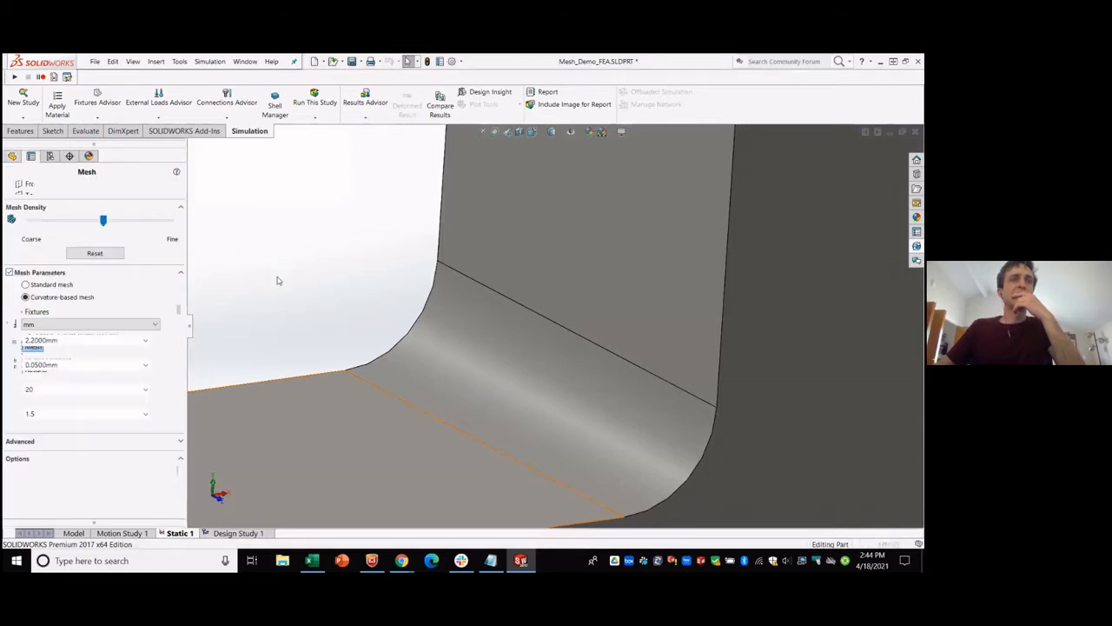
{"action": "double_click", "coordinate": [47, 391]}
{"action": "type", "text": "32"}
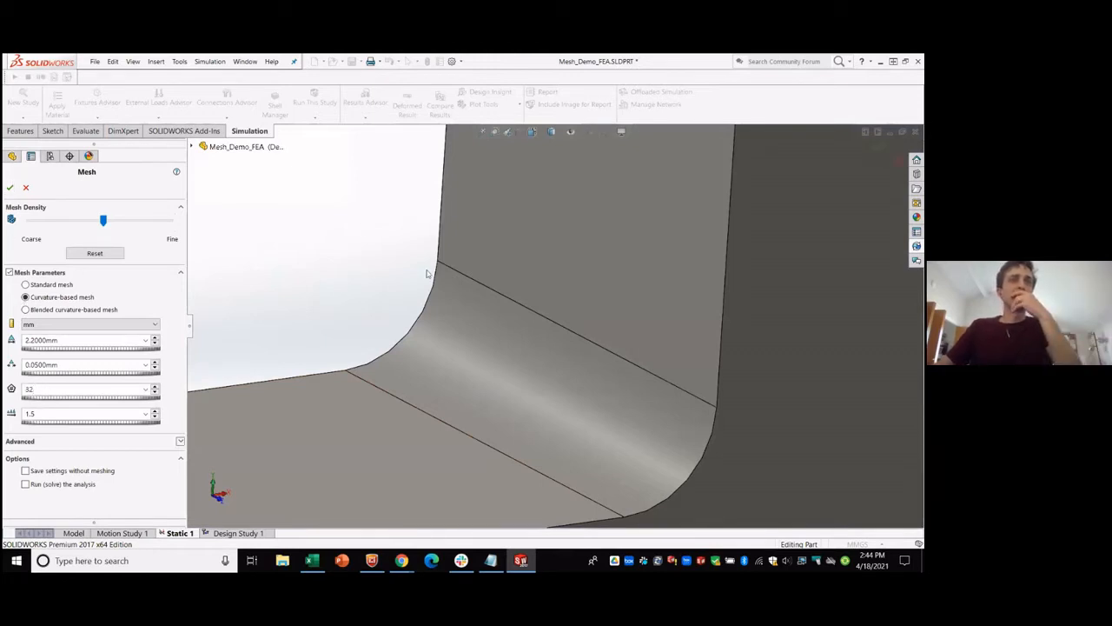
{"action": "left_click", "coordinate": [9, 187]}
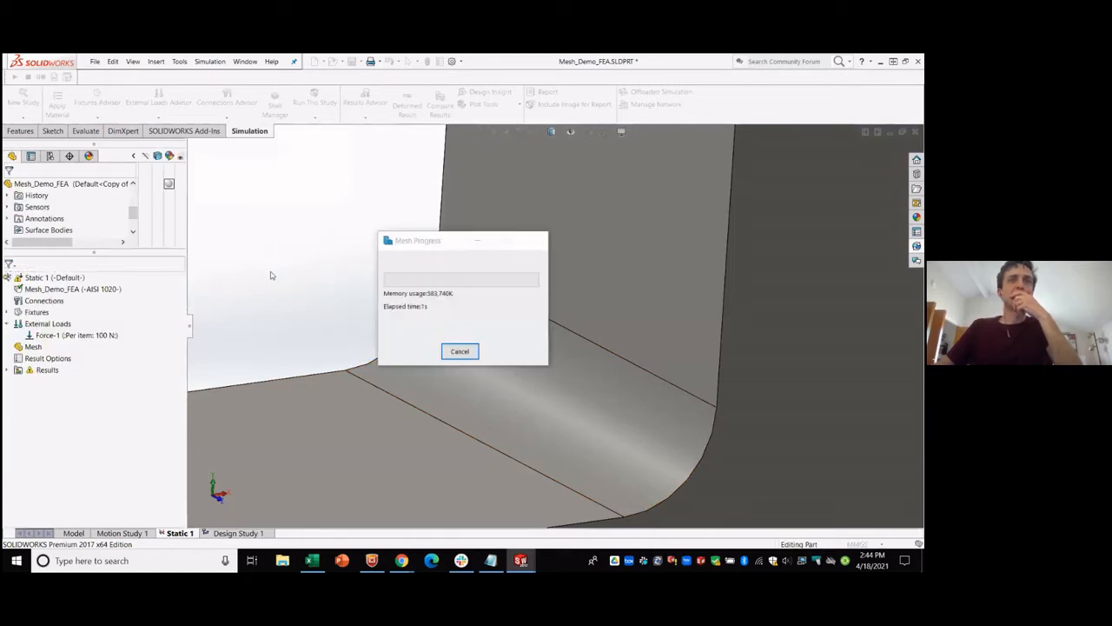
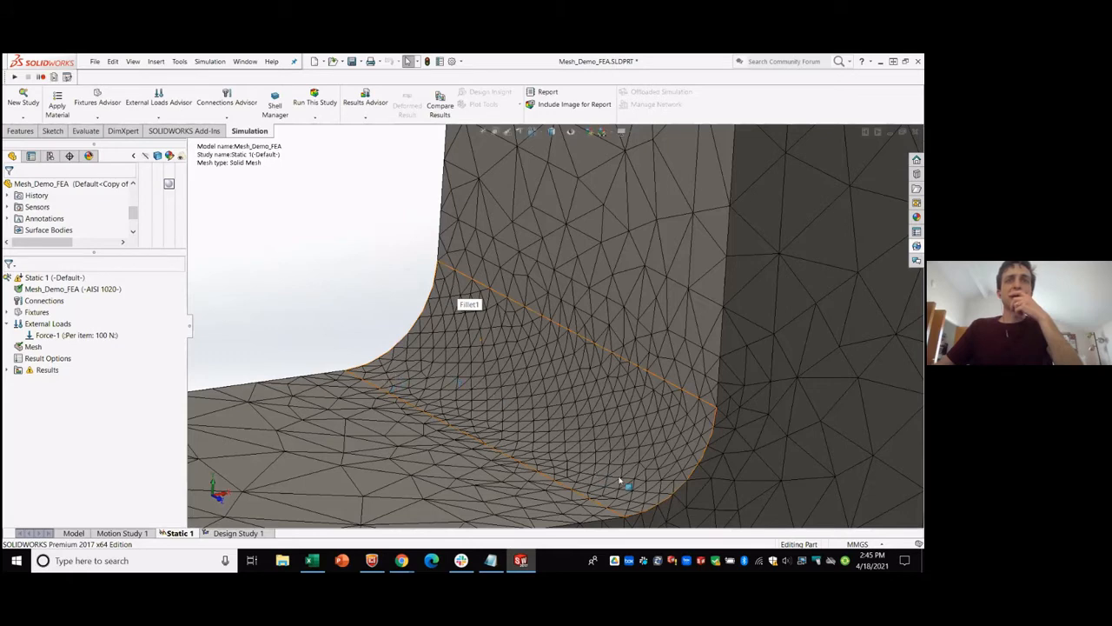
Examine the remeshed fillet up close and probe two elements on its face, moving one callout clear of the other before closing the probe.
{"action": "scroll", "coordinate": [620, 482], "scroll_direction": "down", "scroll_amount": 2}
{"action": "scroll", "coordinate": [527, 450], "scroll_direction": "down", "scroll_amount": 2}
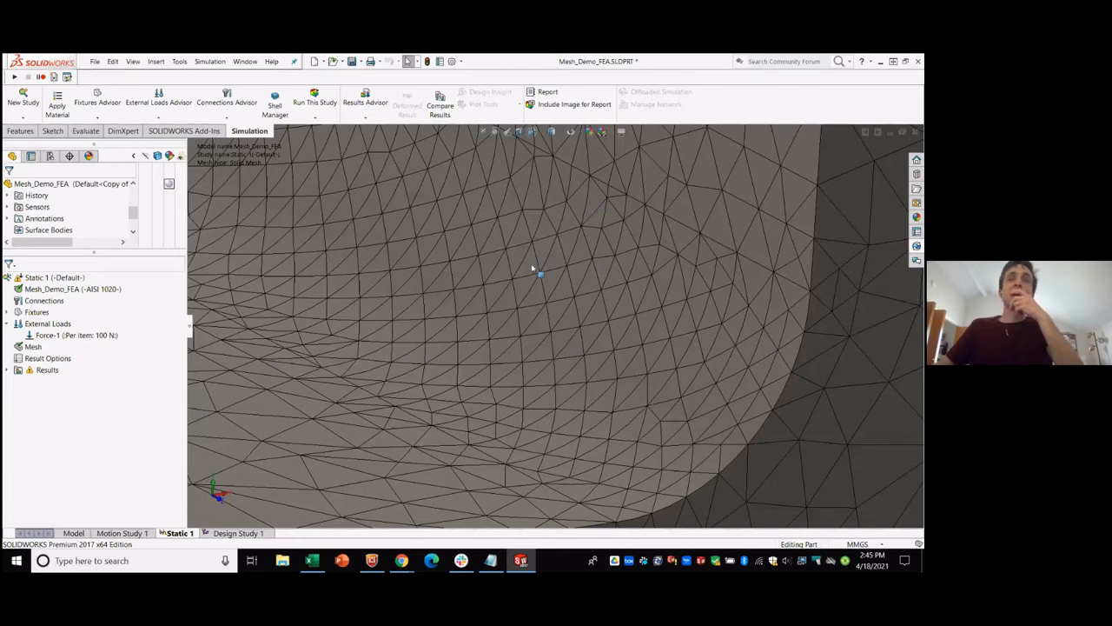
{"action": "scroll", "coordinate": [532, 267], "scroll_direction": "up", "scroll_amount": 1}
{"action": "scroll", "coordinate": [532, 268], "scroll_direction": "up", "scroll_amount": 2}
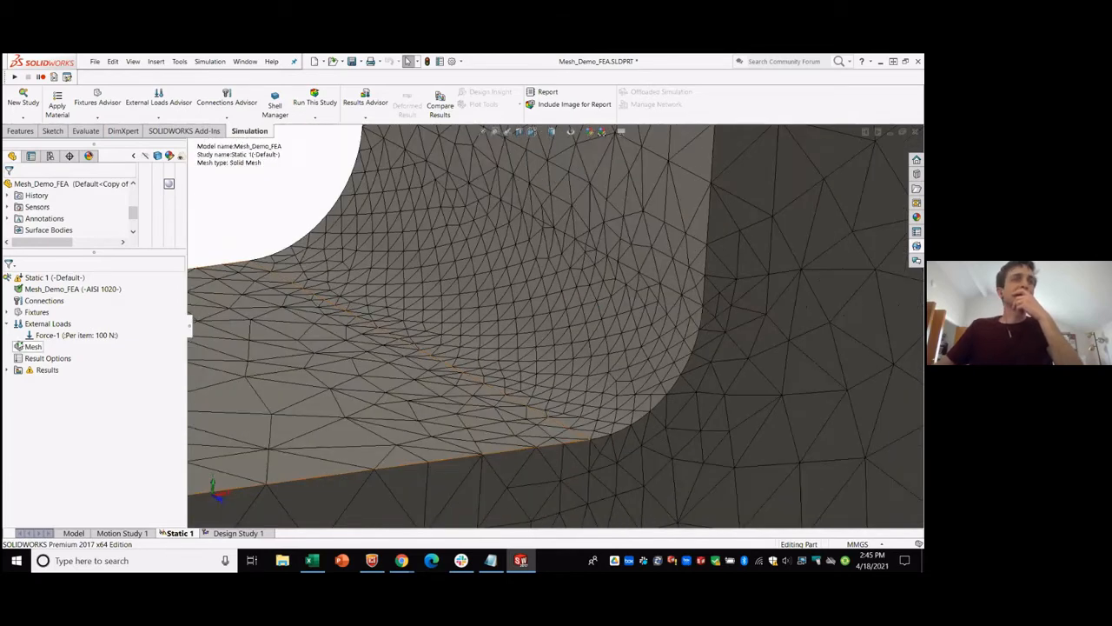
{"action": "right_click", "coordinate": [26, 347]}
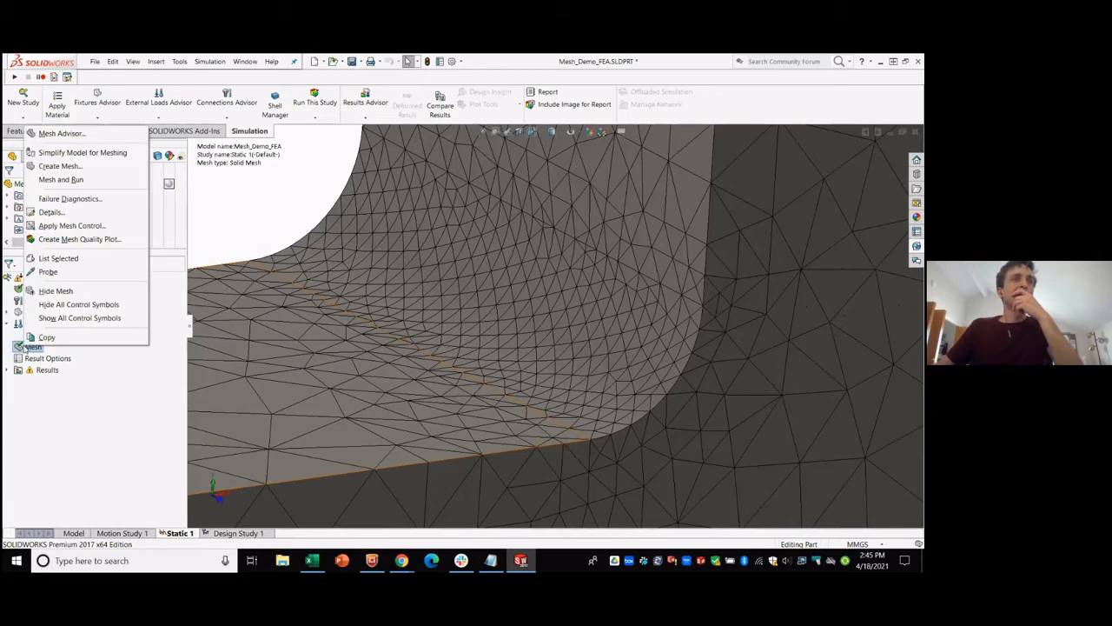
{"action": "left_click", "coordinate": [60, 276]}
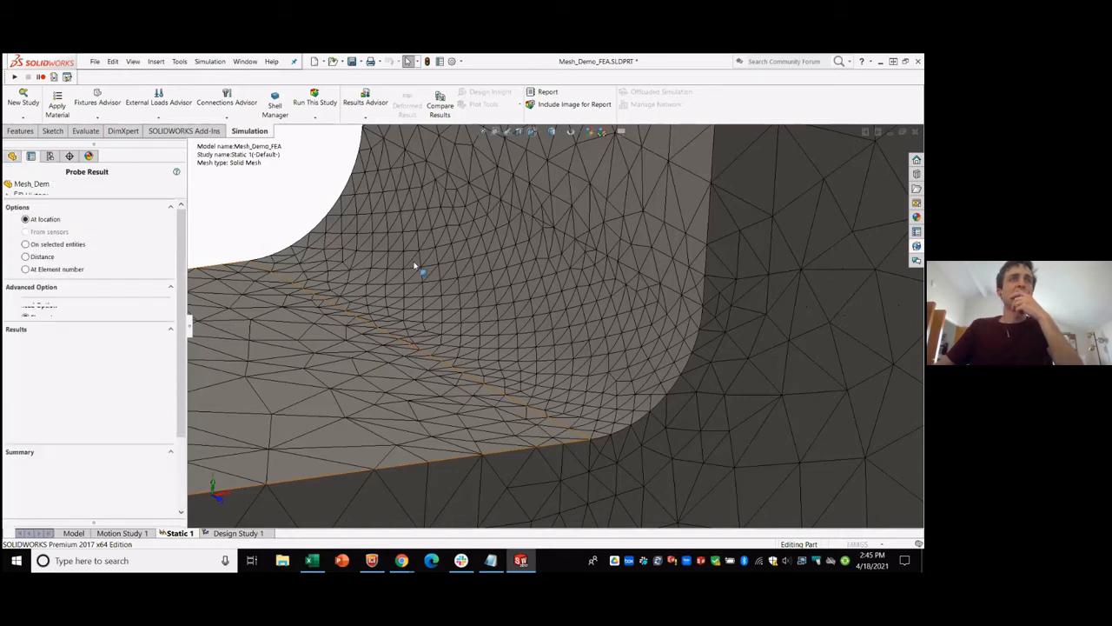
{"action": "left_click", "coordinate": [491, 284]}
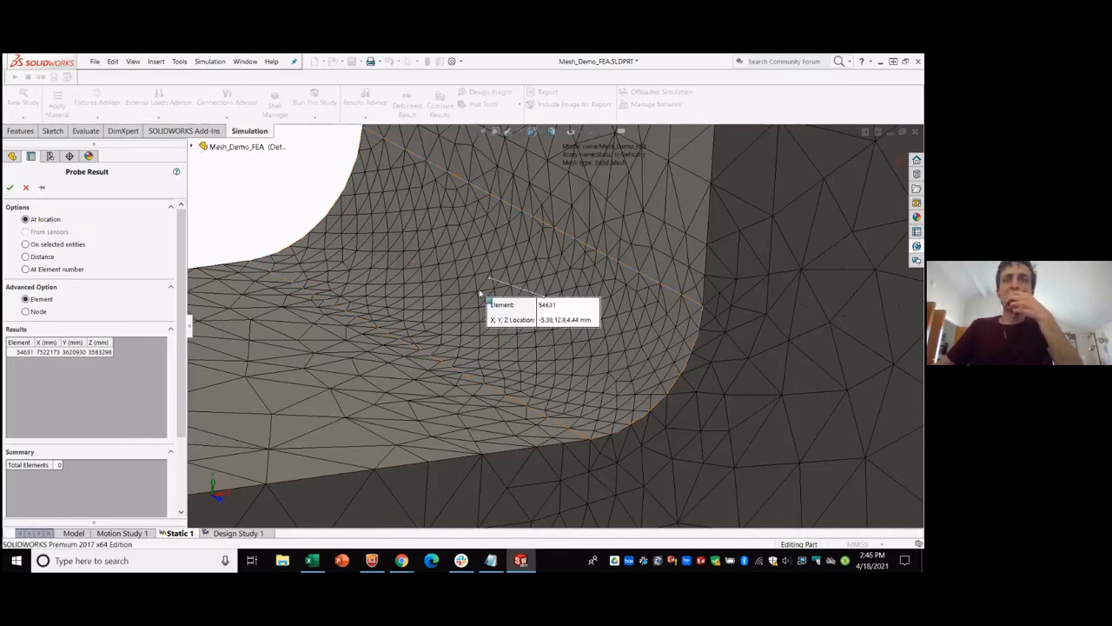
{"action": "scroll", "coordinate": [481, 294], "scroll_direction": "down", "scroll_amount": 2}
{"action": "scroll", "coordinate": [494, 294], "scroll_direction": "down", "scroll_amount": 1}
{"action": "left_click", "coordinate": [487, 302]}
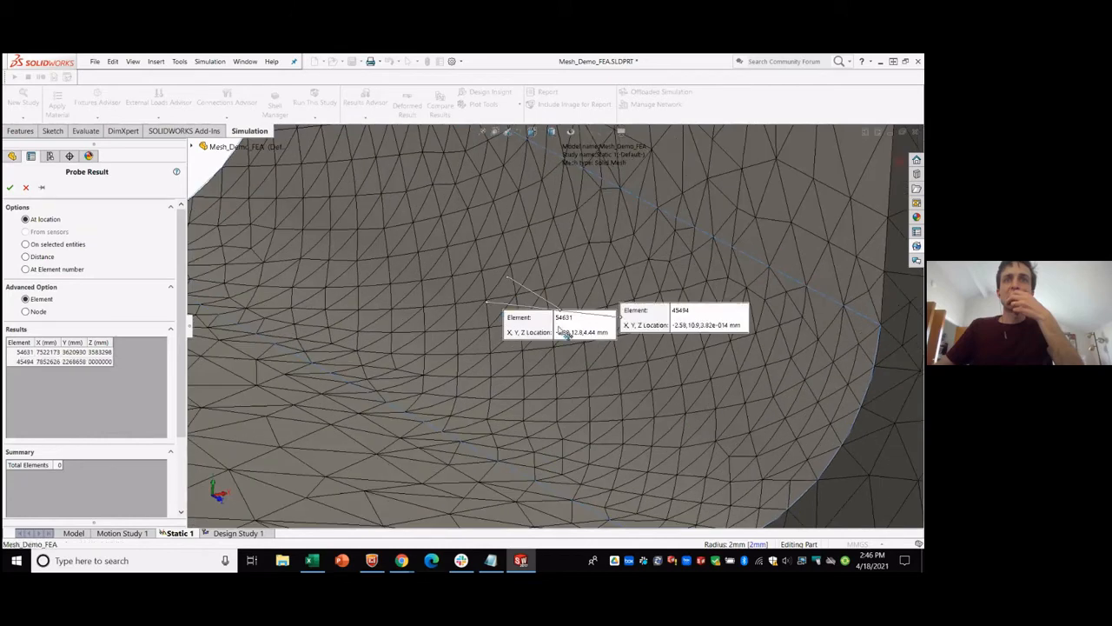
{"action": "left_click_drag", "start_coordinate": [563, 330], "coordinate": [602, 309]}
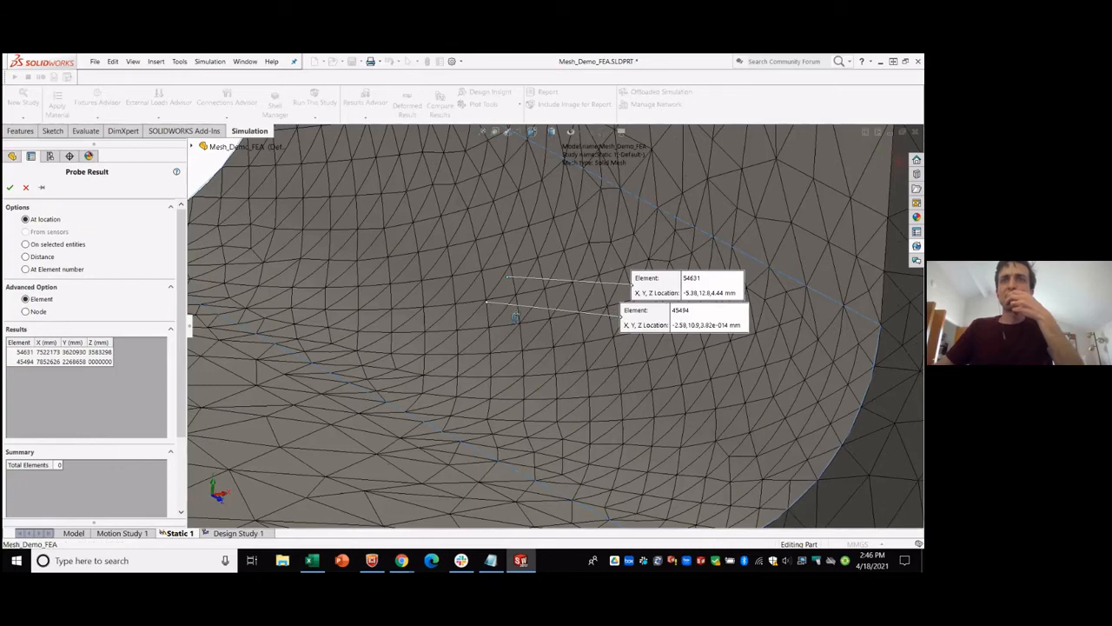
{"action": "middle_click_drag", "start_coordinate": [516, 317], "coordinate": [534, 344]}
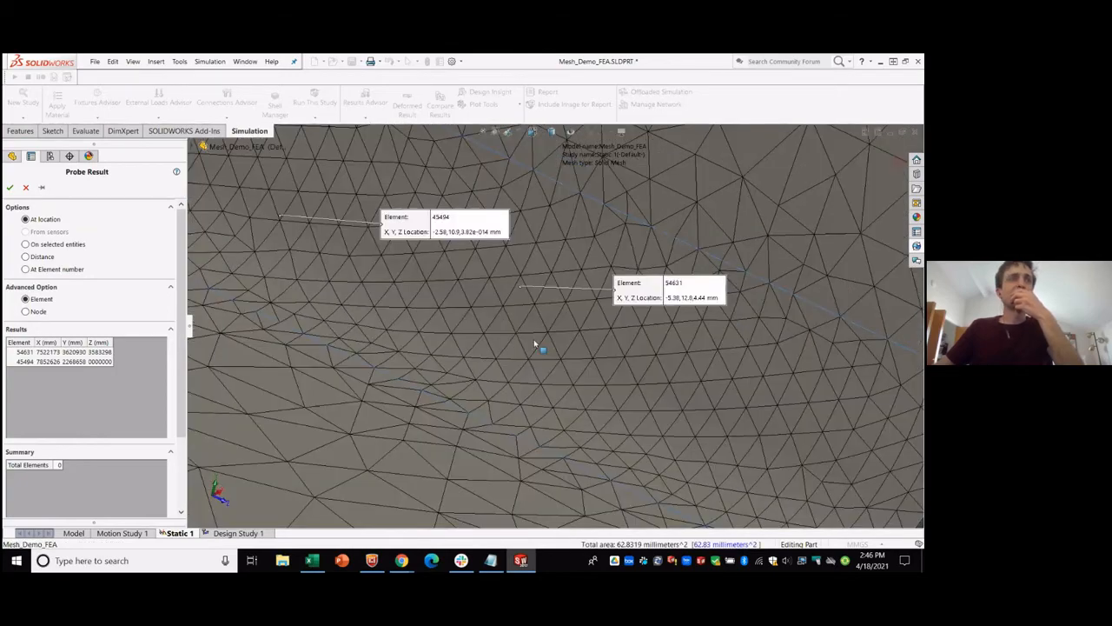
{"action": "scroll", "coordinate": [534, 342], "scroll_direction": "up", "scroll_amount": 3}
{"action": "left_click", "coordinate": [25, 187]}
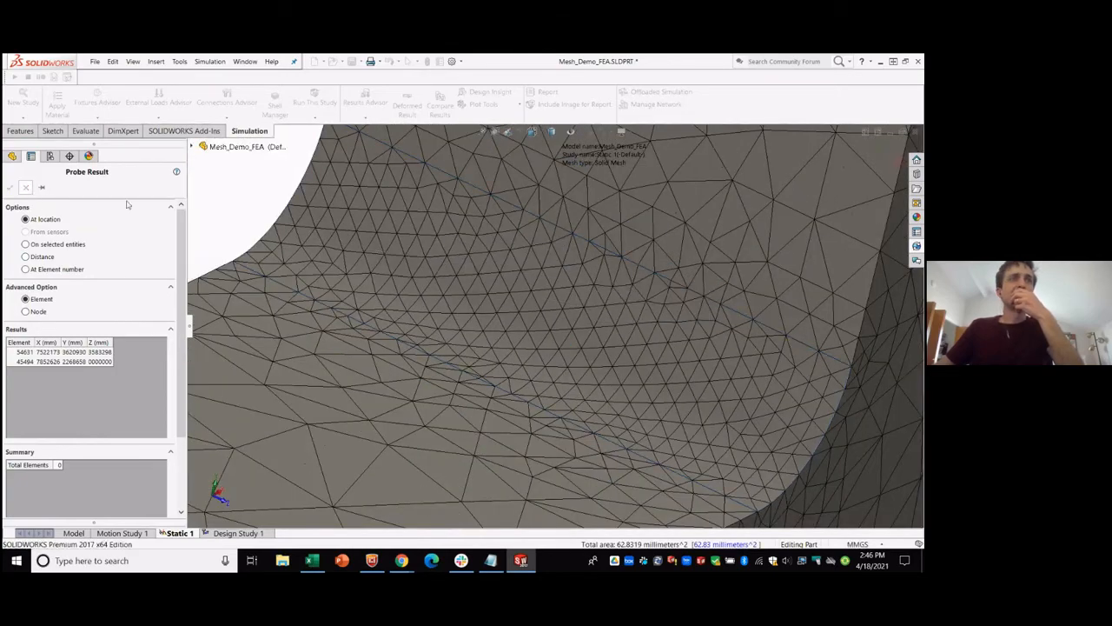
{"action": "scroll", "coordinate": [322, 249], "scroll_direction": "up", "scroll_amount": 2}
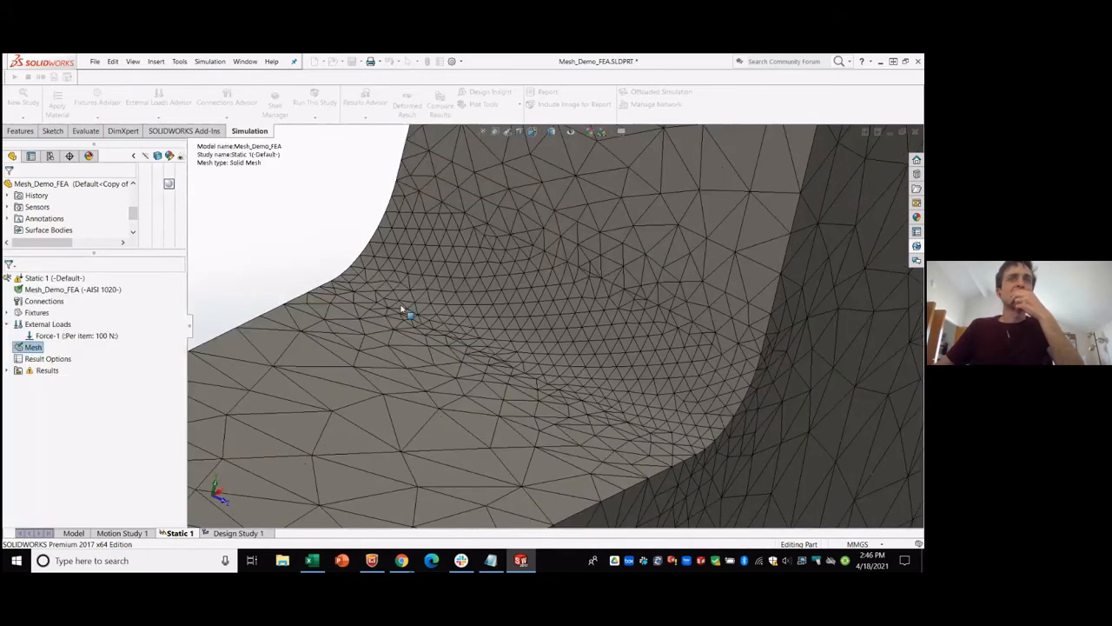
{"action": "middle_click_drag", "start_coordinate": [402, 310], "coordinate": [360, 286]}
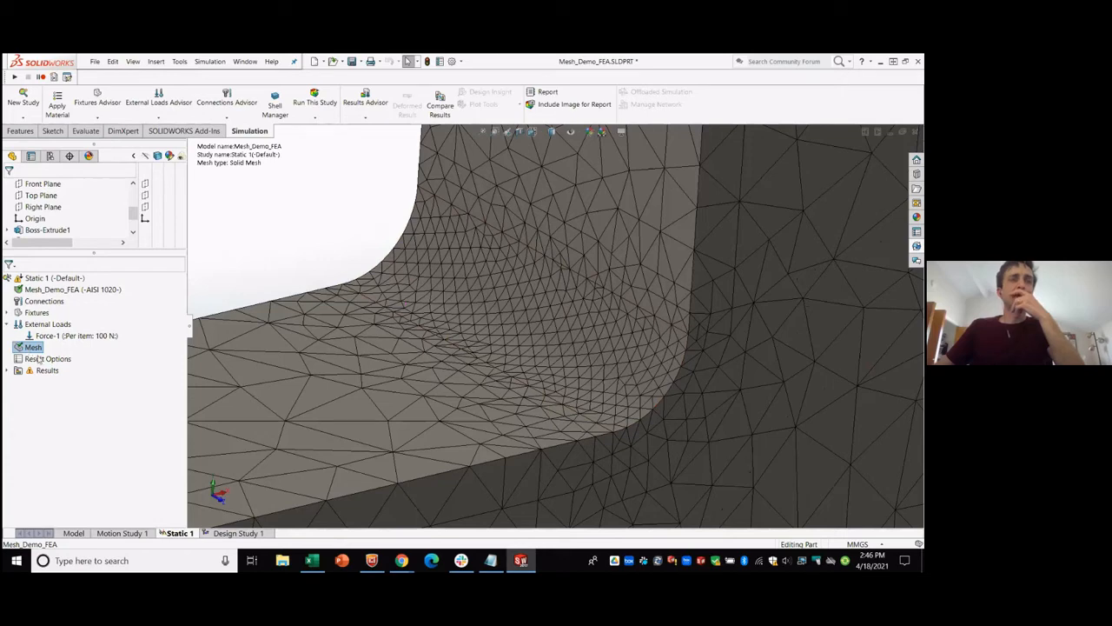
Add the existing ElementsInCircle parameter back as a variable in Design Study 1.
{"action": "left_click", "coordinate": [210, 533]}
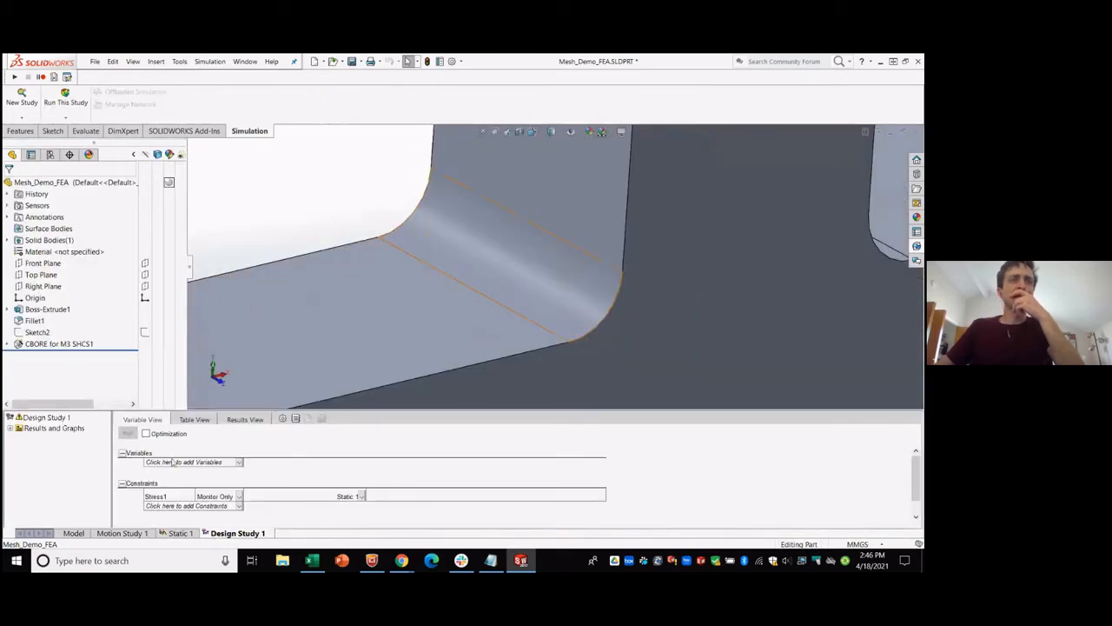
{"action": "left_click", "coordinate": [173, 462]}
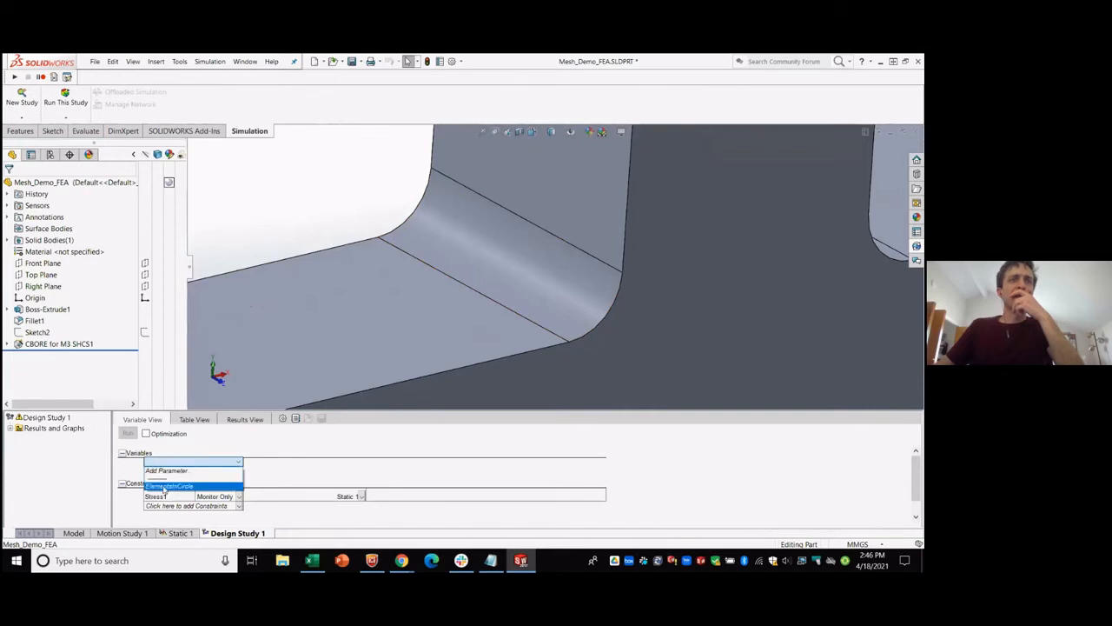
{"action": "left_click", "coordinate": [168, 485]}
Check Design Study 1's parameter list for an existing entry, and cancel without defining a new parameter.
{"action": "right_click", "coordinate": [190, 464]}
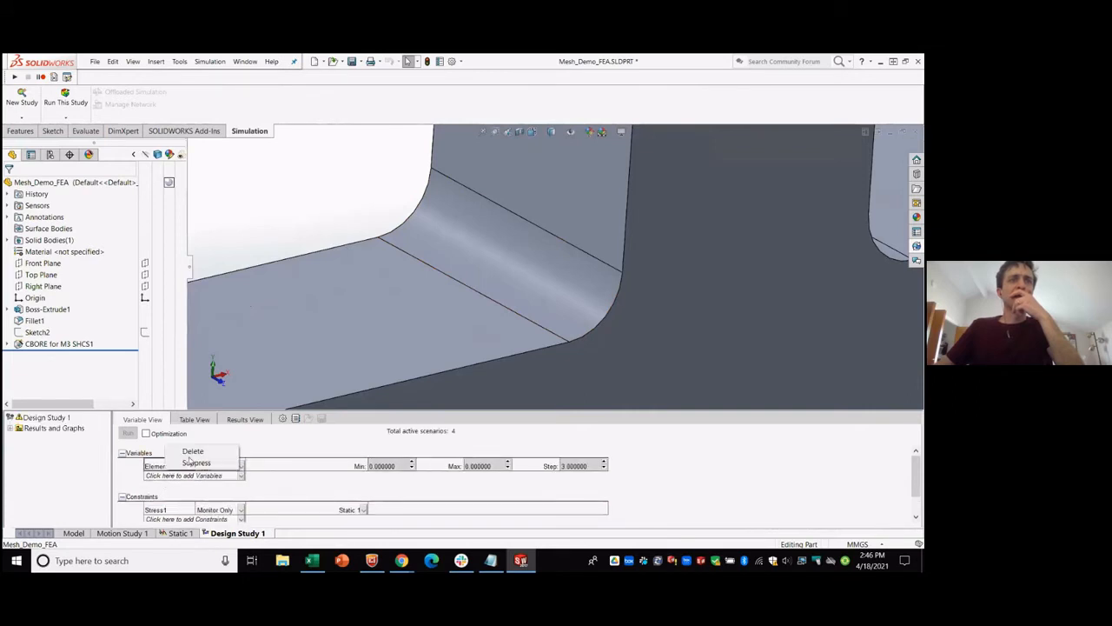
{"action": "left_click", "coordinate": [181, 476]}
{"action": "left_click", "coordinate": [182, 476]}
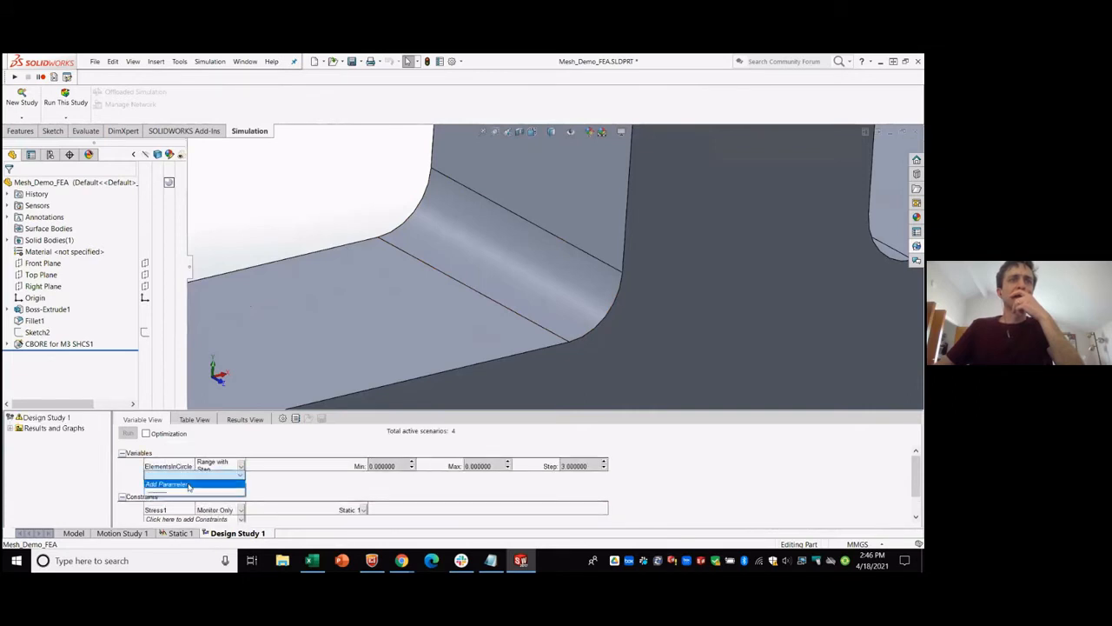
{"action": "left_click", "coordinate": [178, 484]}
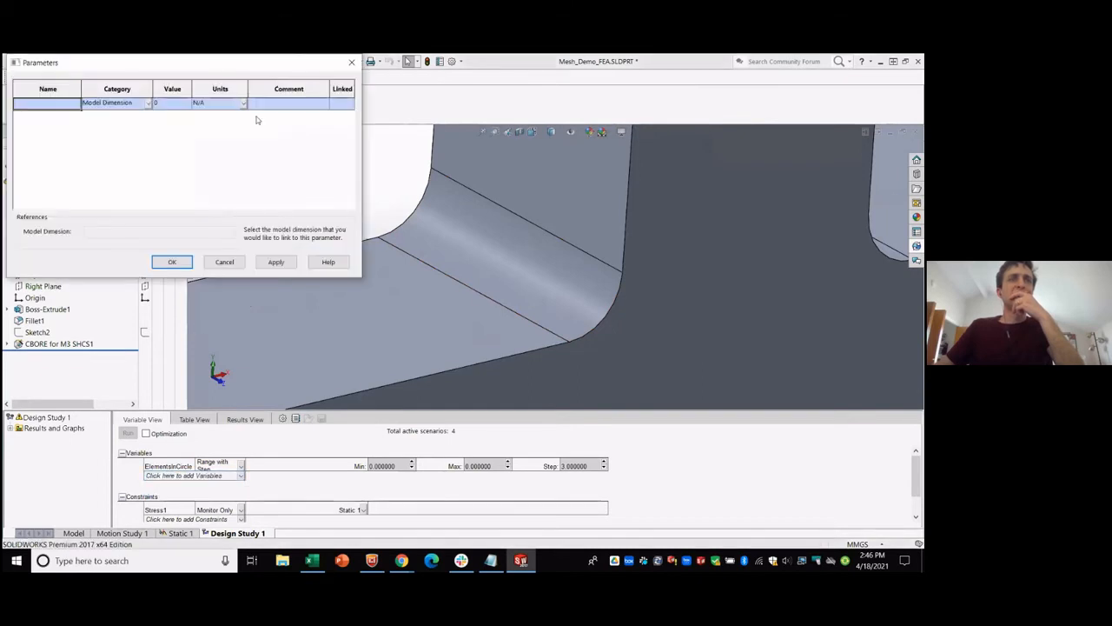
{"action": "left_click", "coordinate": [224, 262]}
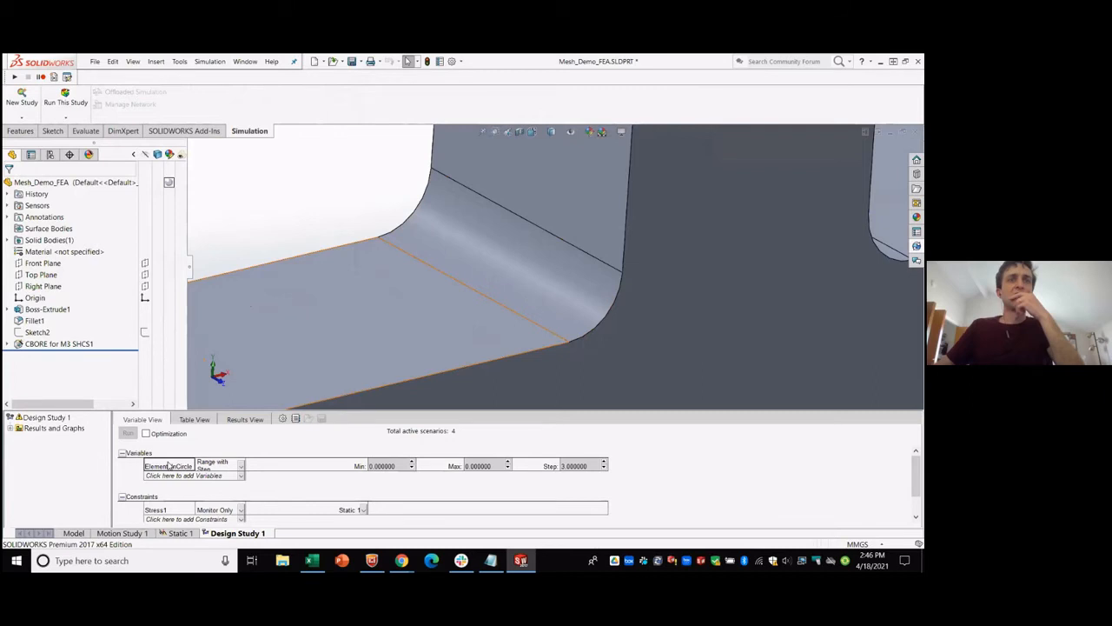
{"action": "right_click", "coordinate": [168, 466]}
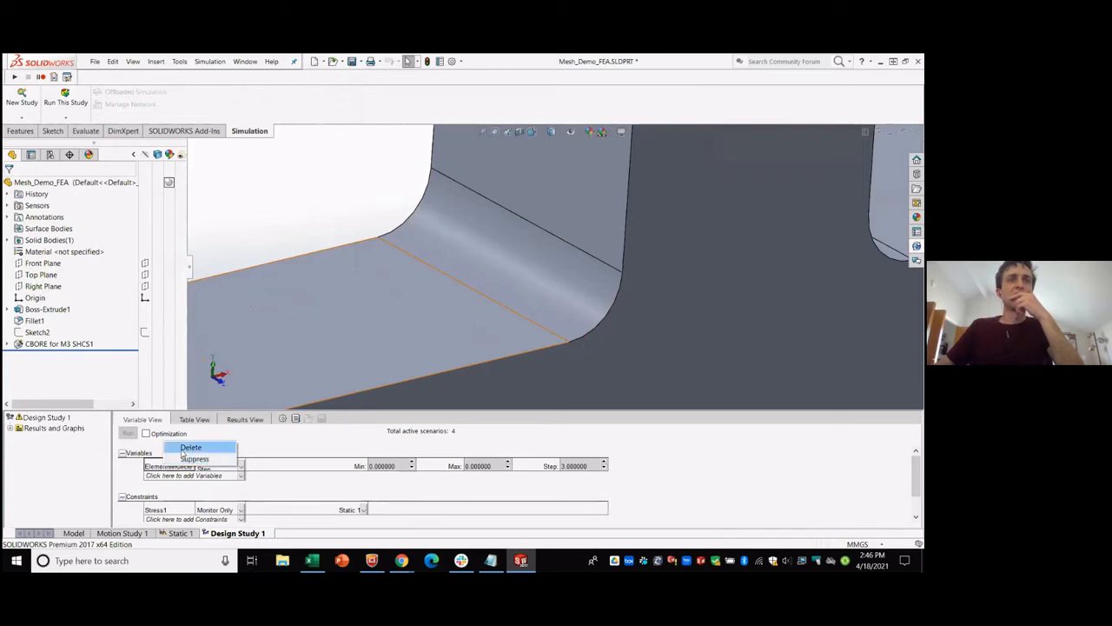
{"action": "left_click", "coordinate": [104, 478]}
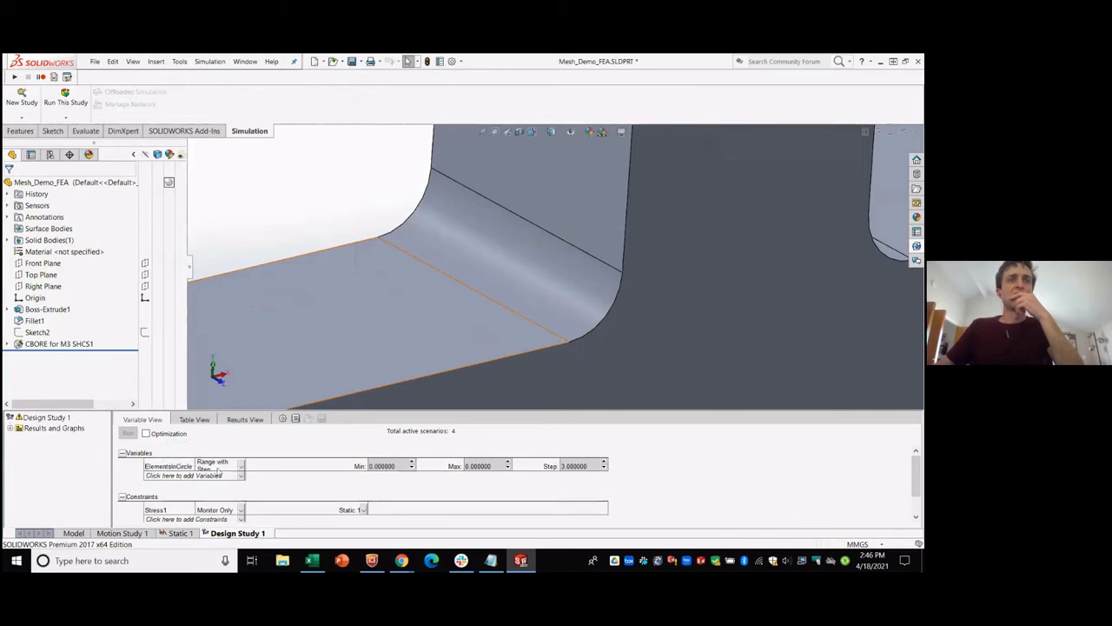
{"action": "left_click", "coordinate": [163, 466]}
{"action": "right_click", "coordinate": [163, 467]}
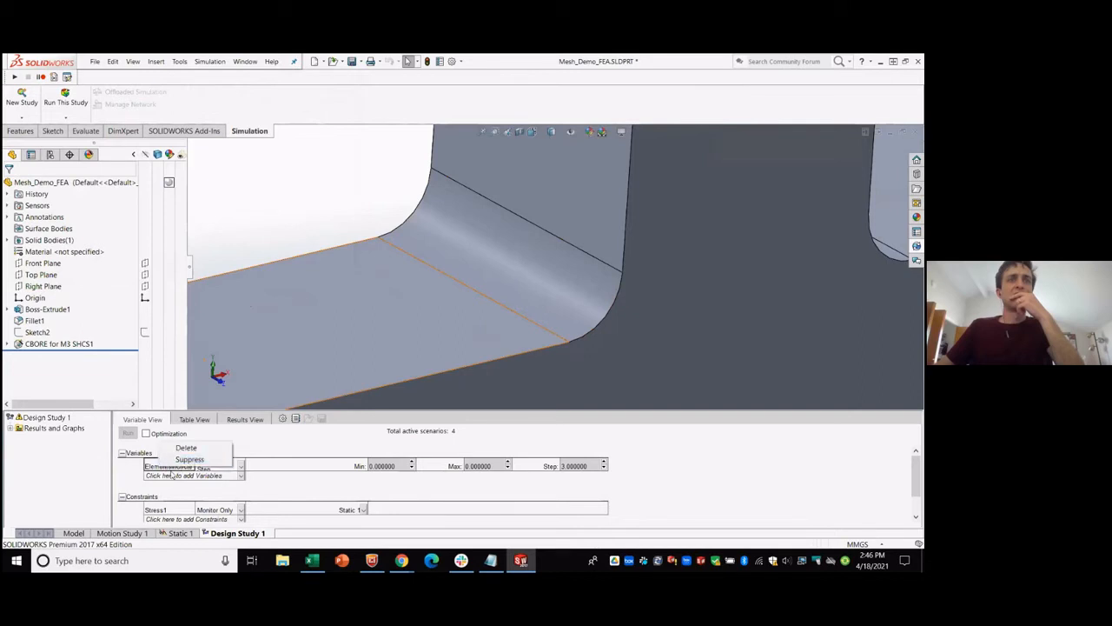
{"action": "left_click", "coordinate": [172, 476]}
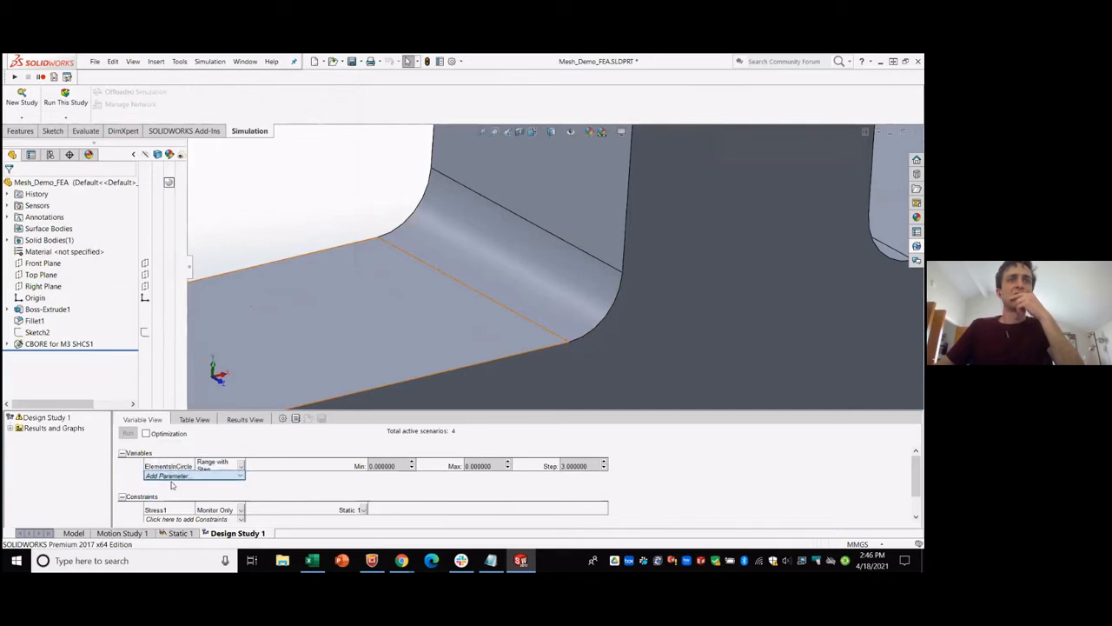
{"action": "left_click", "coordinate": [174, 481]}
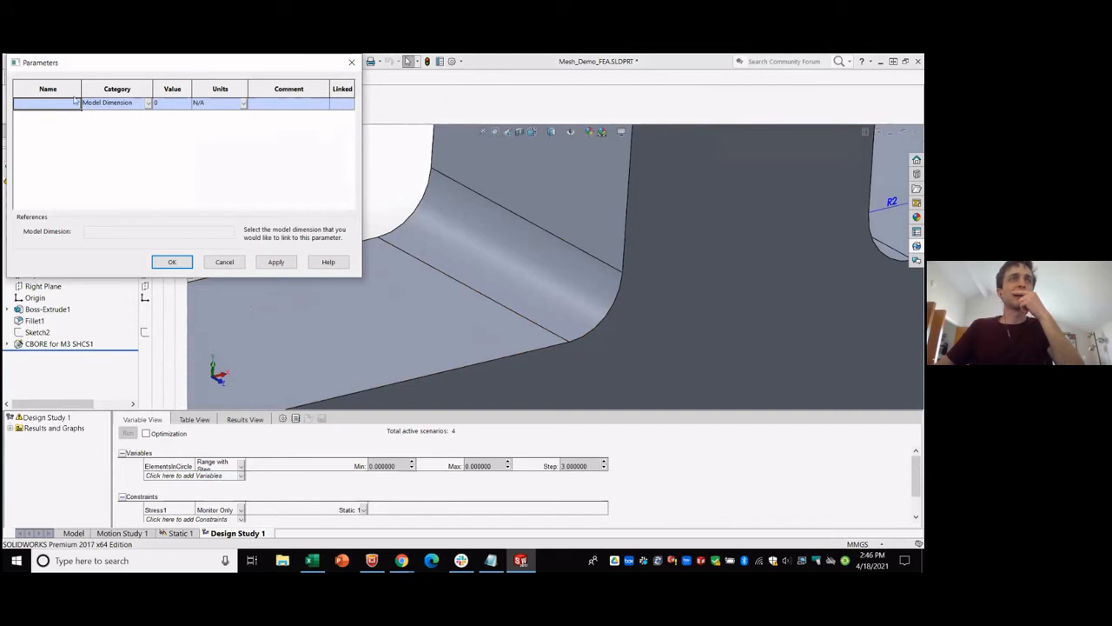
{"action": "left_click", "coordinate": [223, 262]}
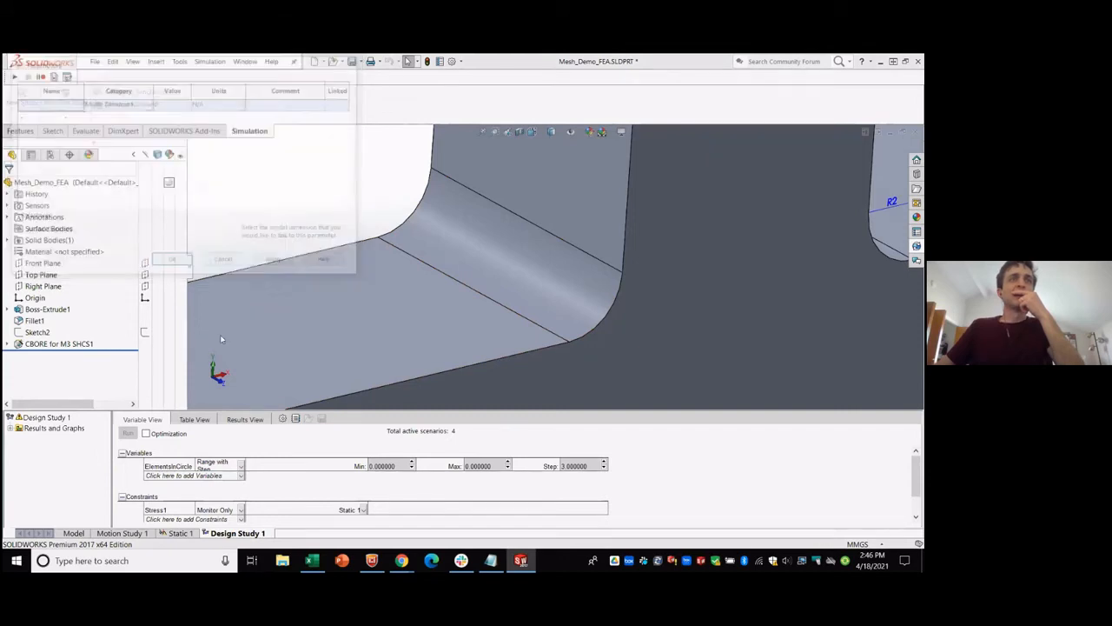
Delete the ElementsInCircle variable from Design Study 1 and define a new parameter named ECircle in the Simulation category.
{"action": "right_click", "coordinate": [171, 469]}
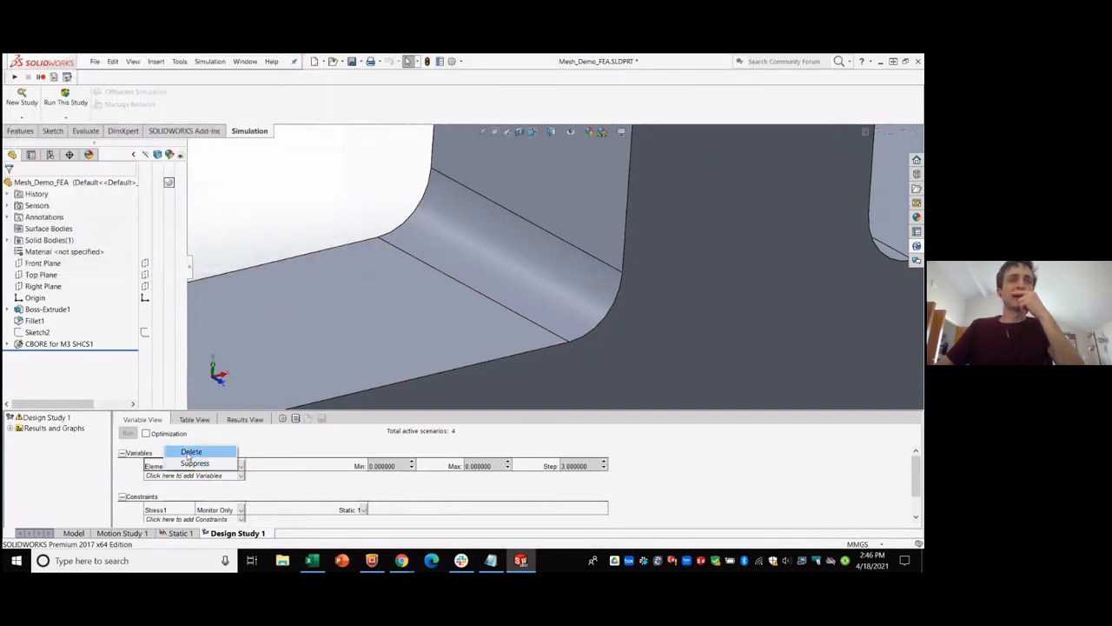
{"action": "left_click", "coordinate": [197, 452]}
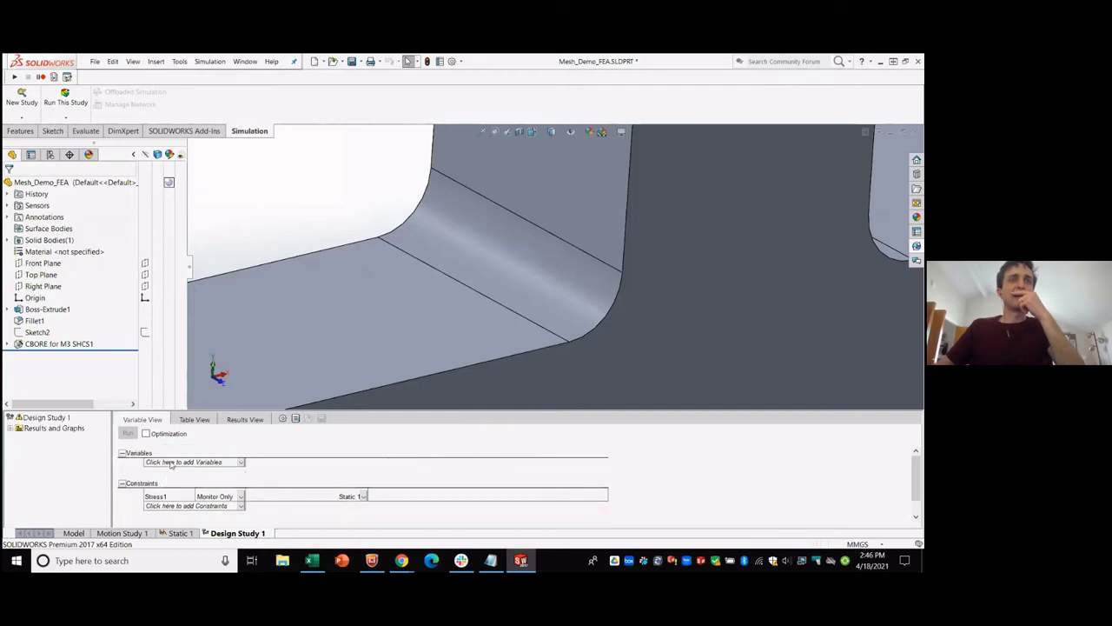
{"action": "left_click", "coordinate": [173, 462]}
{"action": "left_click", "coordinate": [177, 471]}
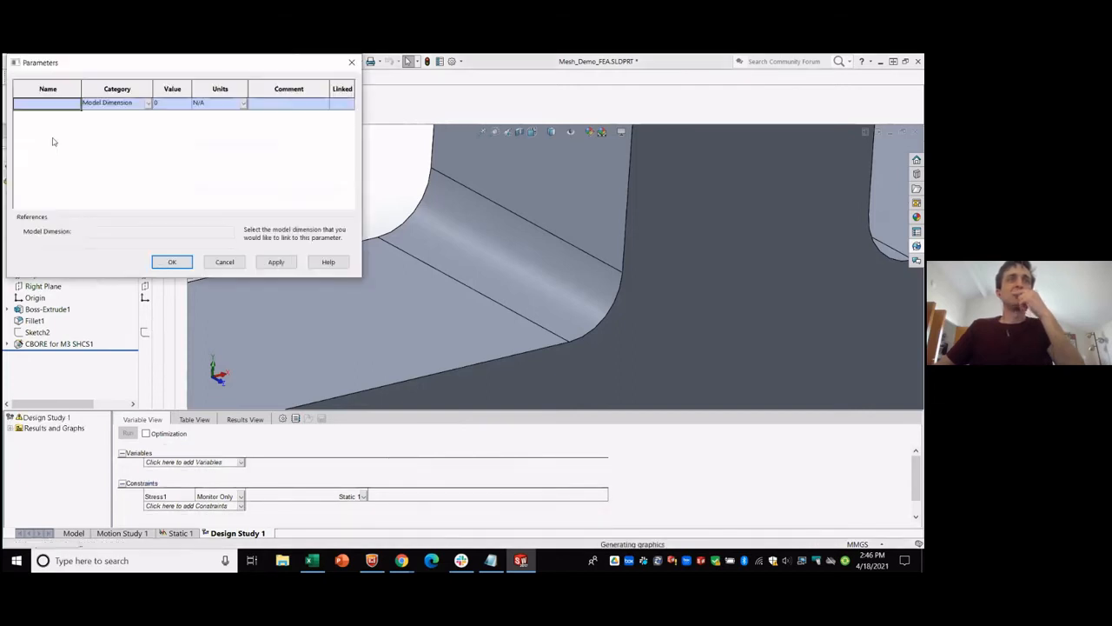
{"action": "type", "text": "ECircle"}
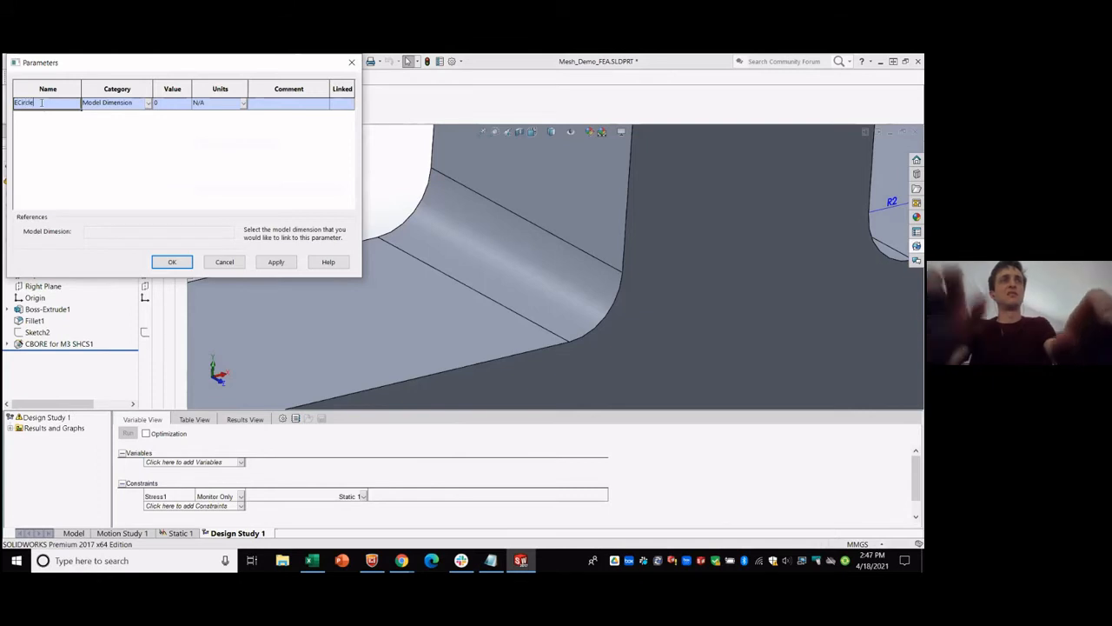
{"action": "key", "text": "Return"}
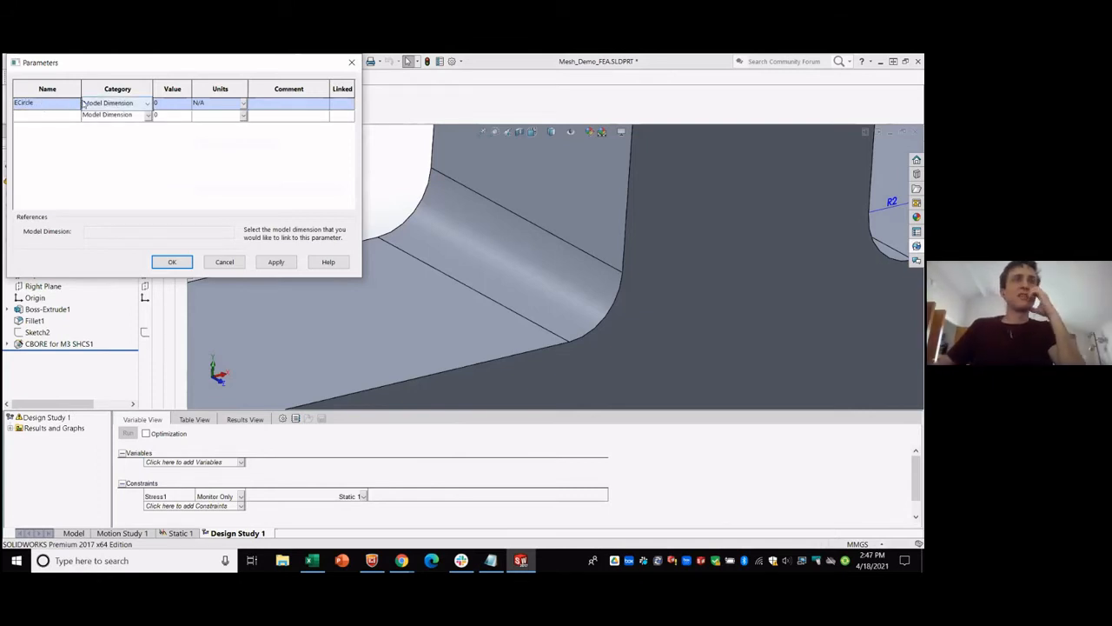
{"action": "left_click", "coordinate": [149, 103]}
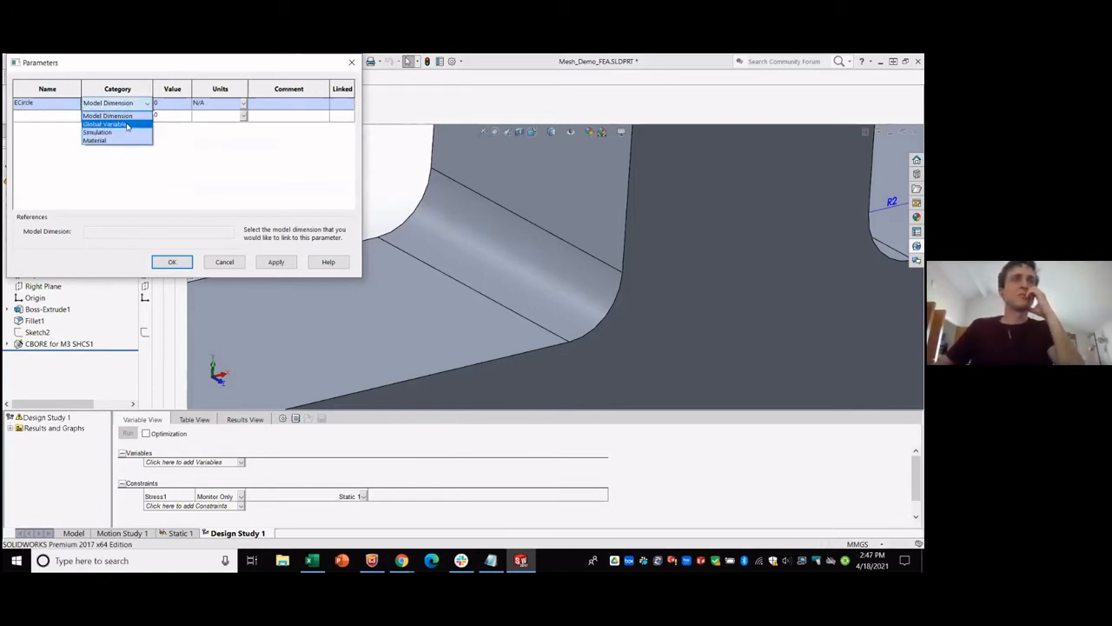
{"action": "left_click", "coordinate": [119, 136]}
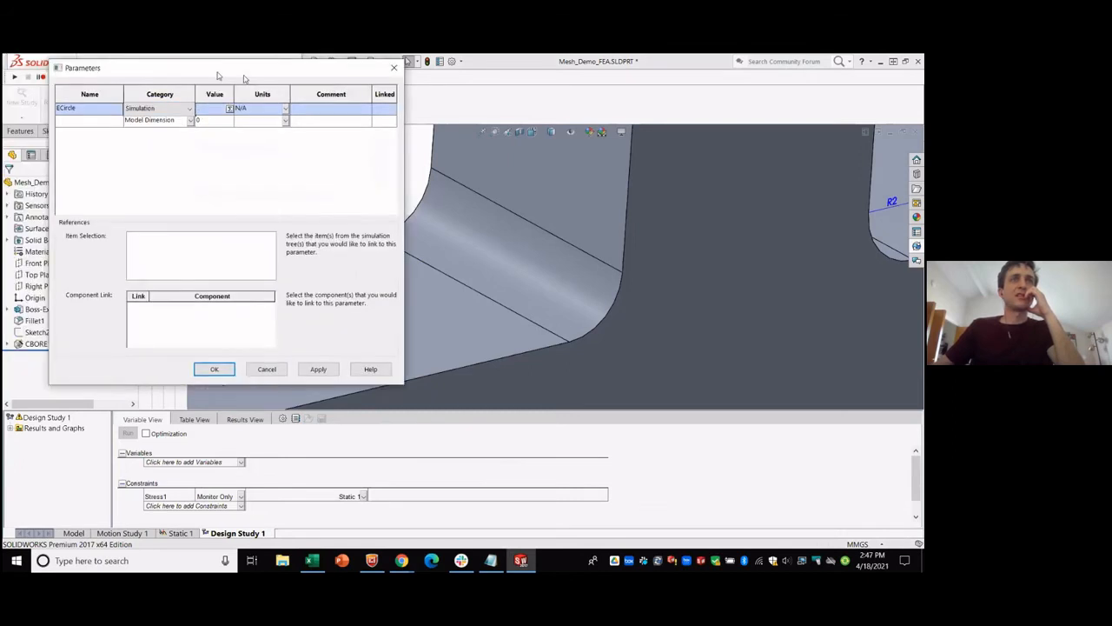
Link ECircle to the minimum number of elements of Static 1's mesh, give it a value of 8, and accept the parameter.
{"action": "left_click", "coordinate": [184, 534]}
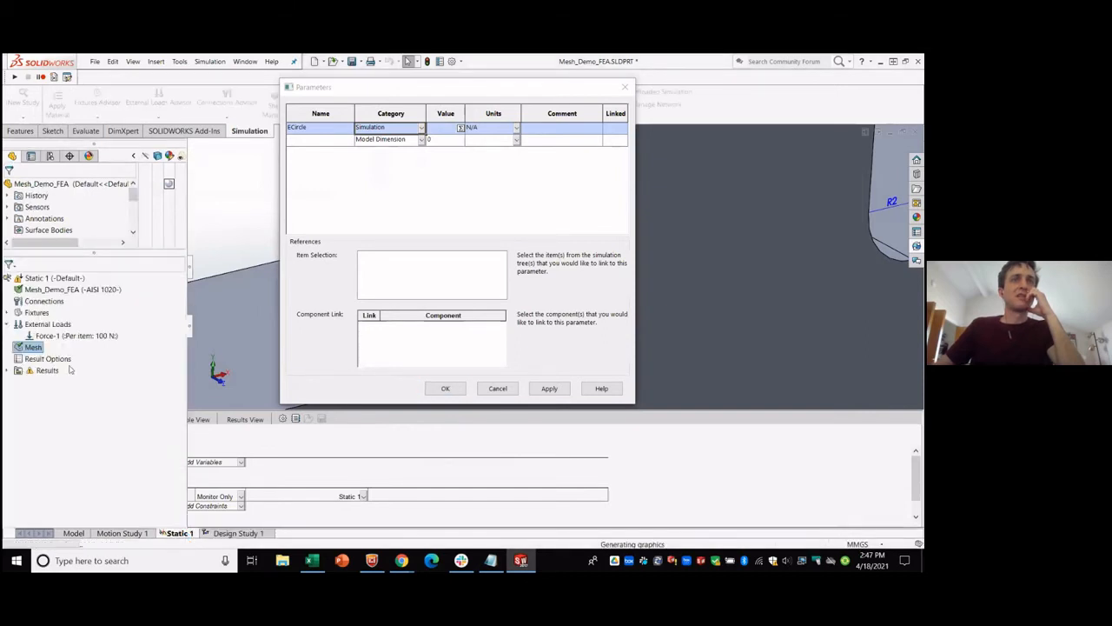
{"action": "left_click", "coordinate": [35, 347]}
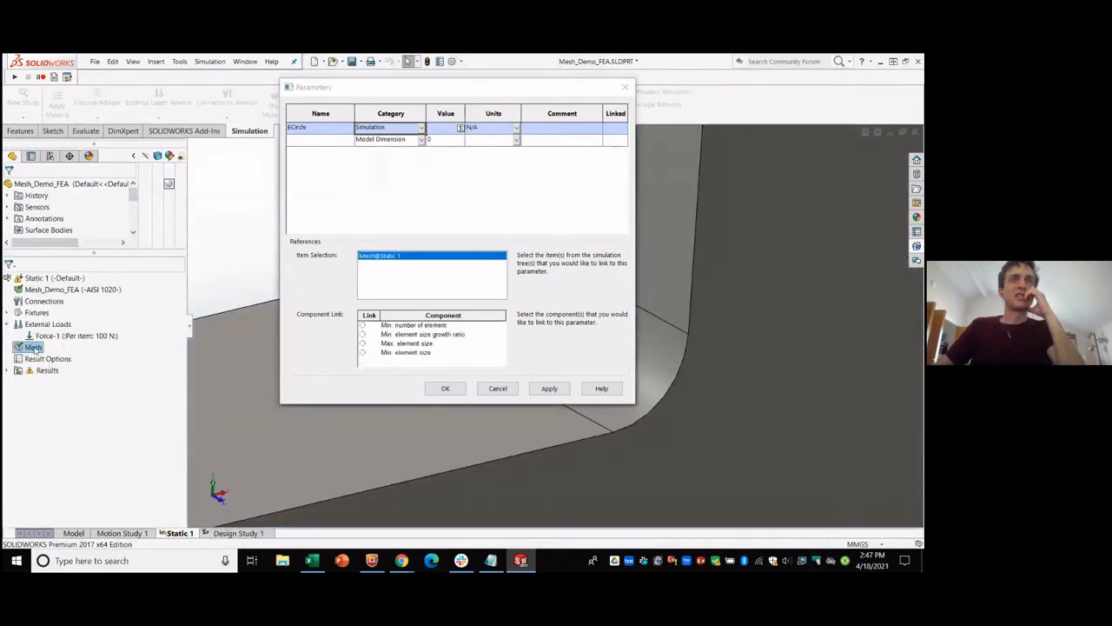
{"action": "left_click", "coordinate": [362, 325]}
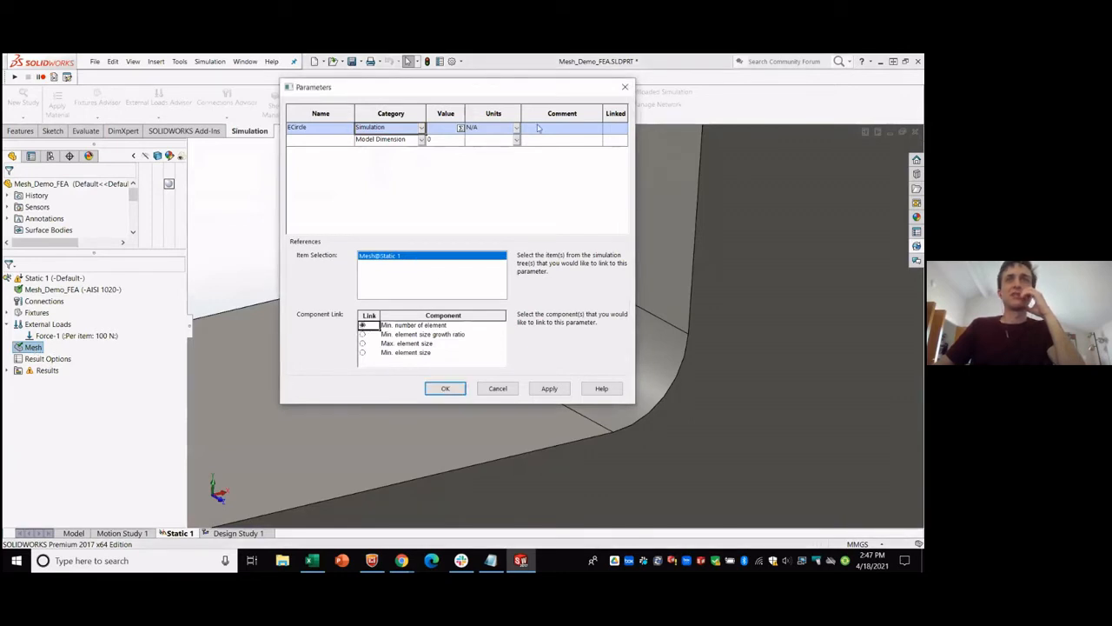
{"action": "left_click", "coordinate": [550, 388]}
{"action": "left_click", "coordinate": [516, 332]}
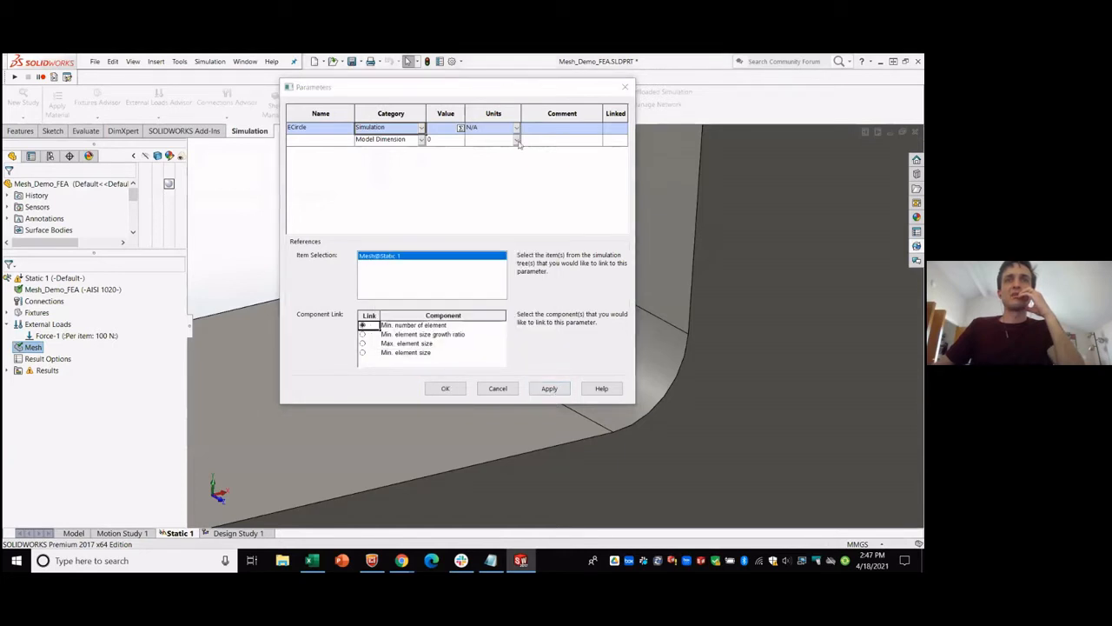
{"action": "left_click", "coordinate": [441, 127]}
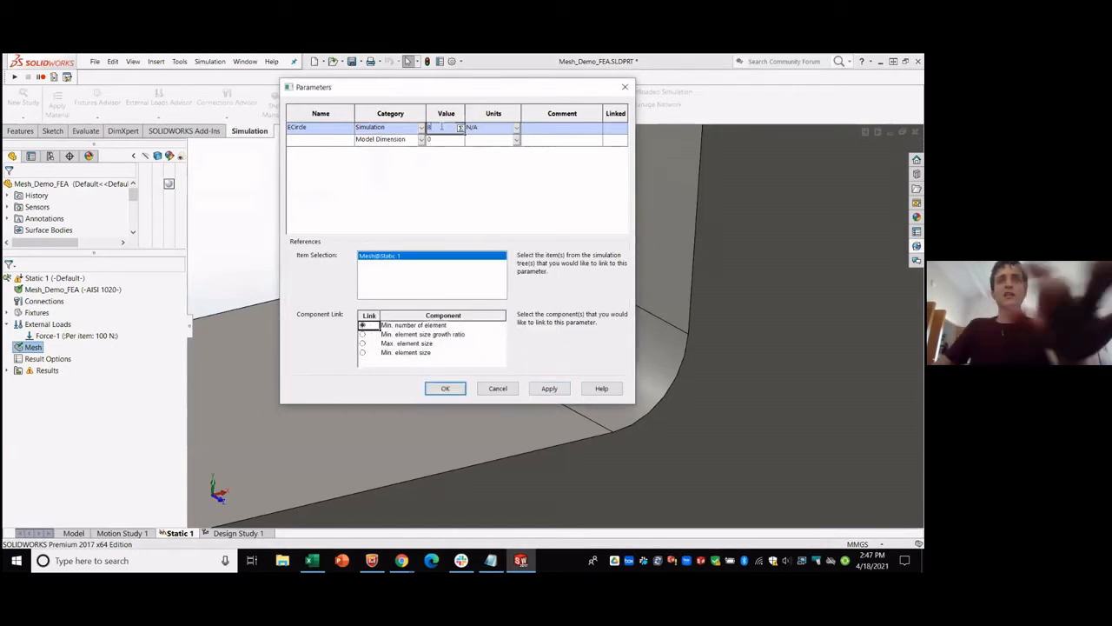
{"action": "left_click", "coordinate": [550, 389]}
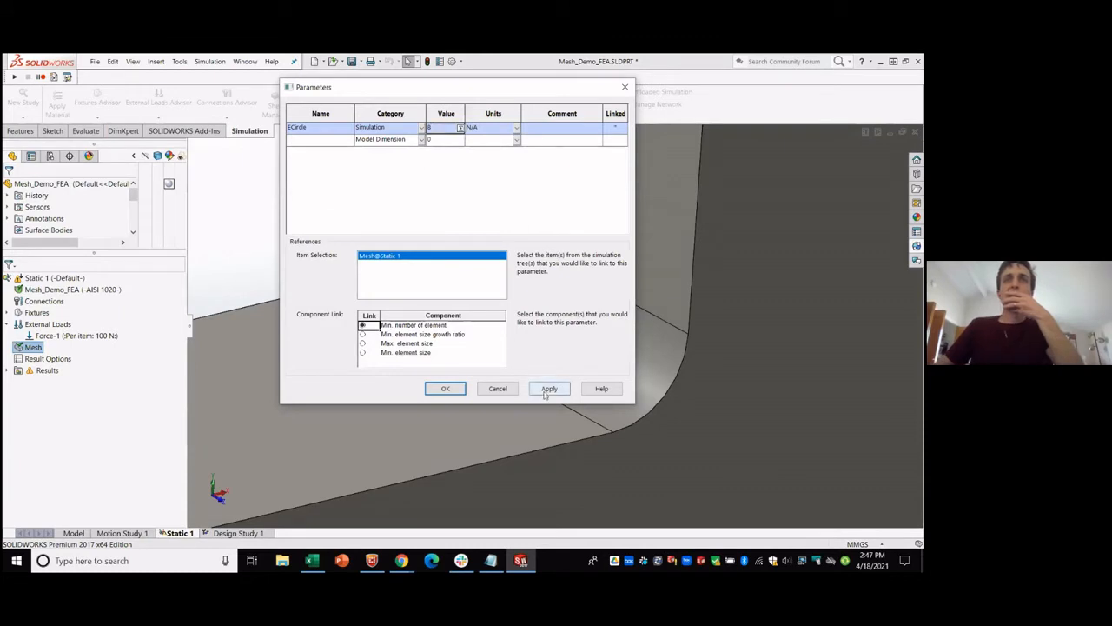
{"action": "left_click", "coordinate": [445, 388]}
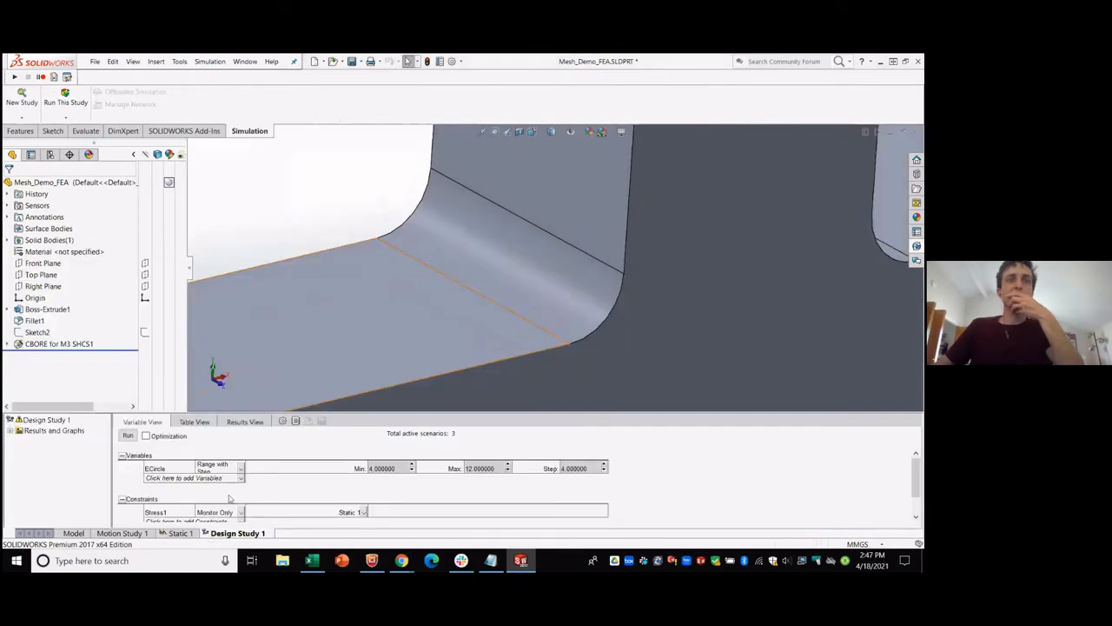
Set the ECircle variable's range to a minimum of 8 and a maximum of 32.
{"action": "double_click", "coordinate": [483, 470]}
{"action": "double_click", "coordinate": [383, 469]}
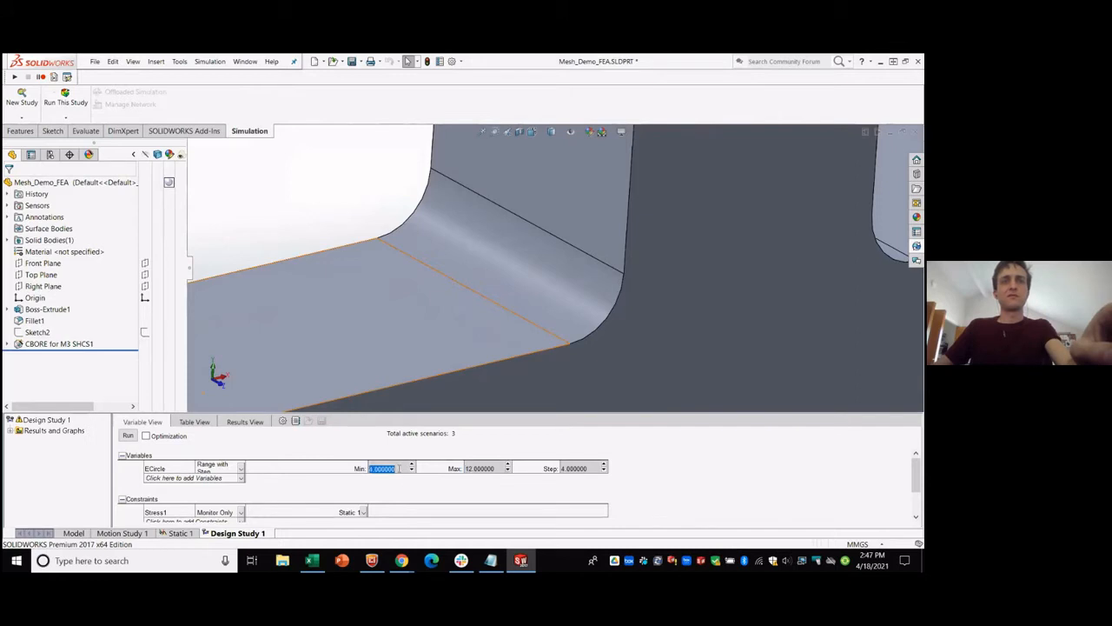
{"action": "type", "text": "8"}
{"action": "double_click", "coordinate": [483, 469]}
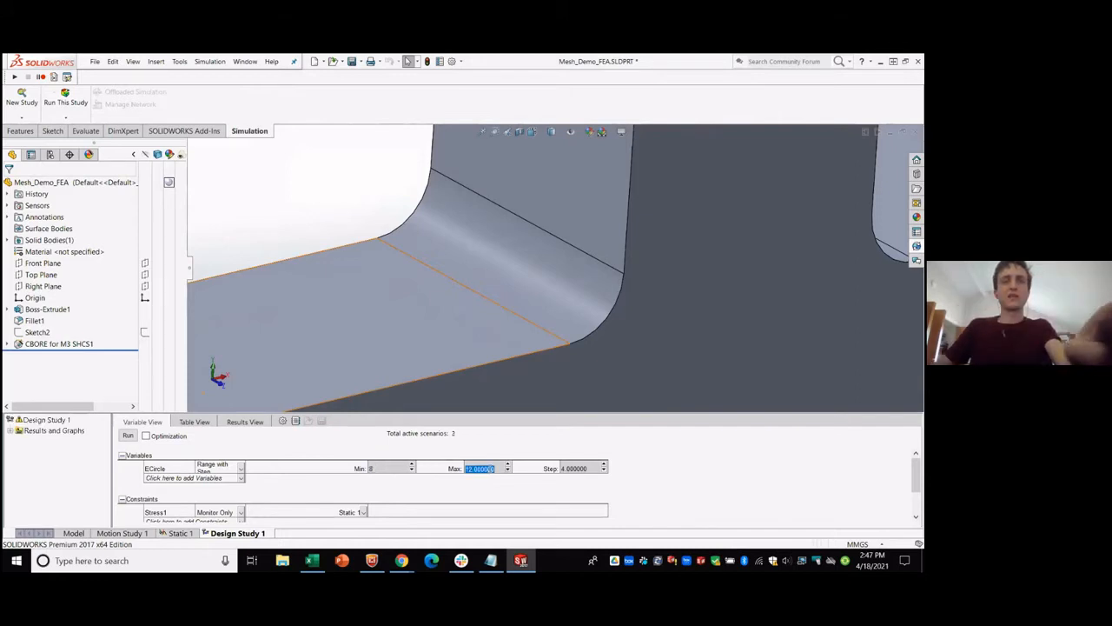
{"action": "type", "text": "32"}
{"action": "left_click", "coordinate": [580, 469]}
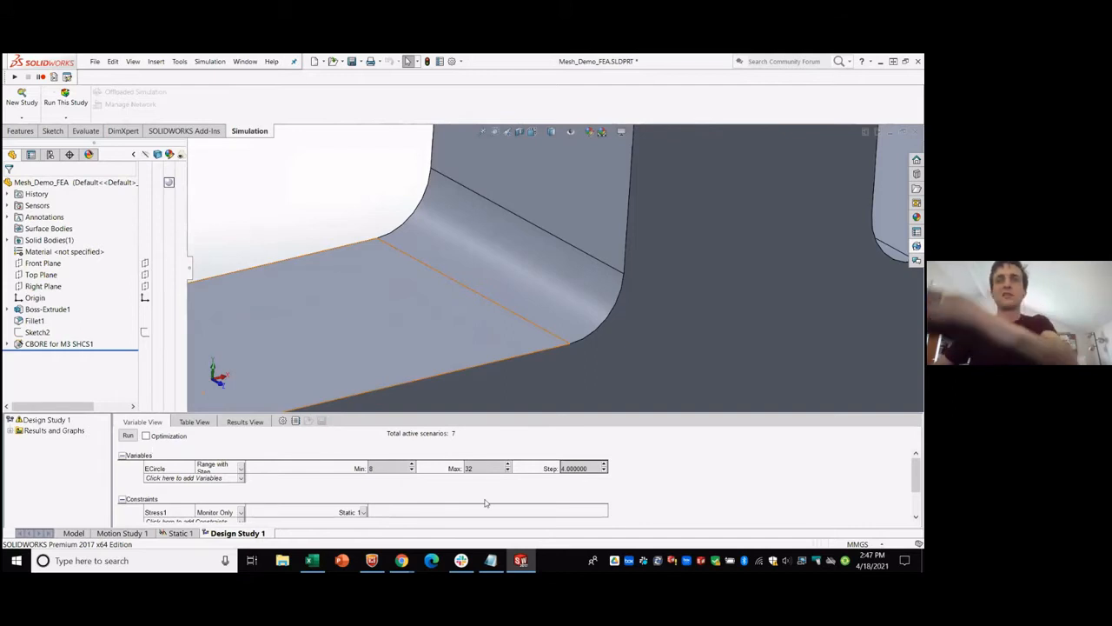
Save the part and run Design Study 1, moving the progress window aside and stopping the run before all scenarios are processed.
{"action": "left_click", "coordinate": [97, 62]}
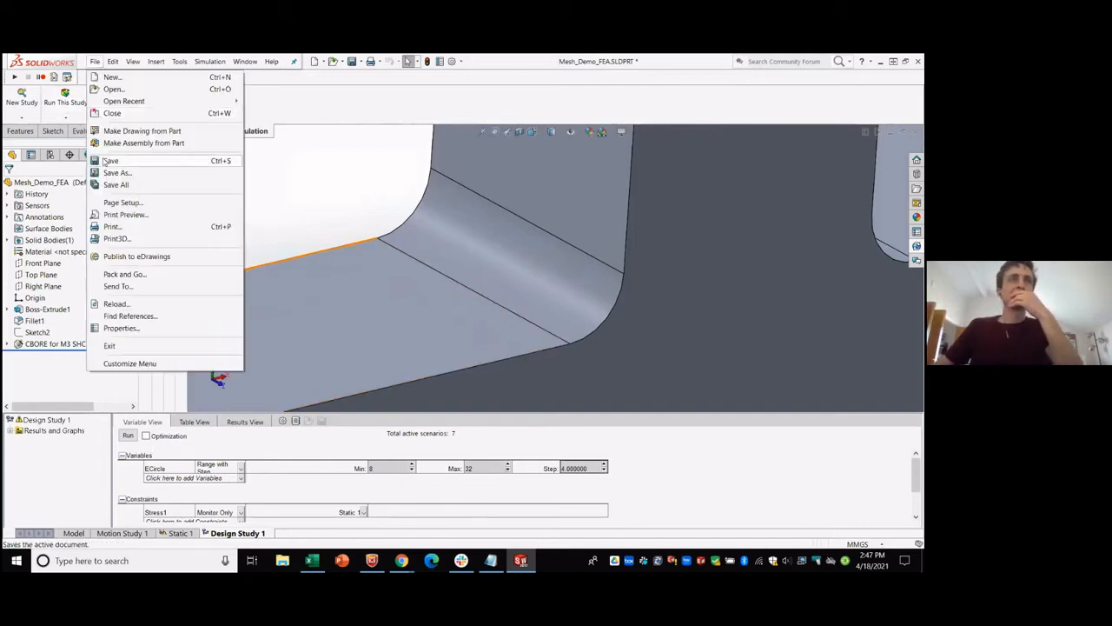
{"action": "left_click", "coordinate": [104, 160]}
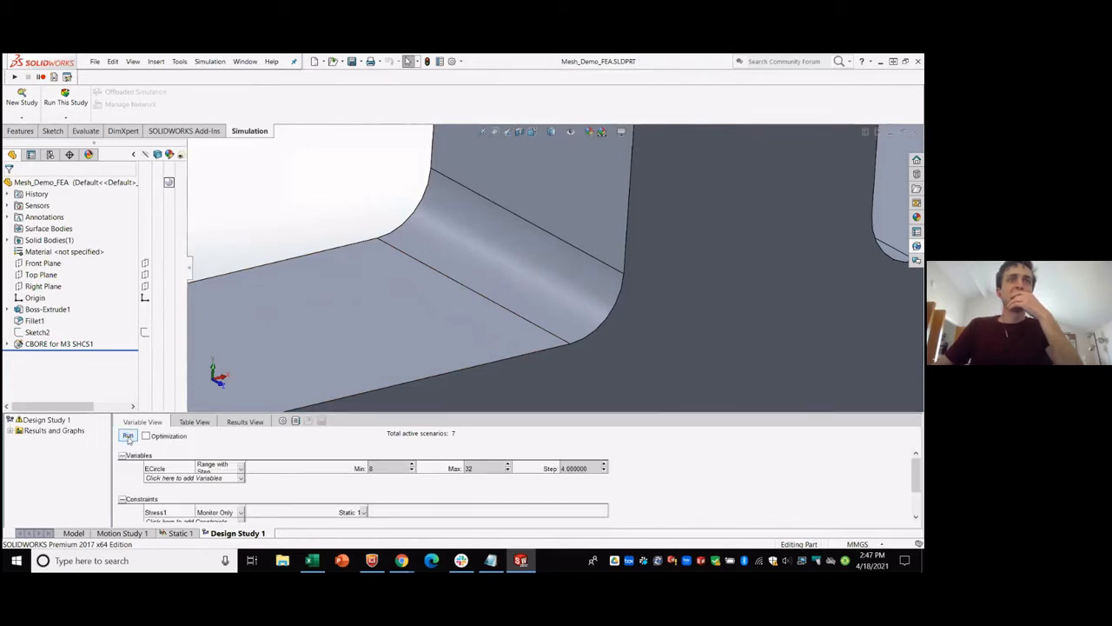
{"action": "left_click", "coordinate": [127, 437]}
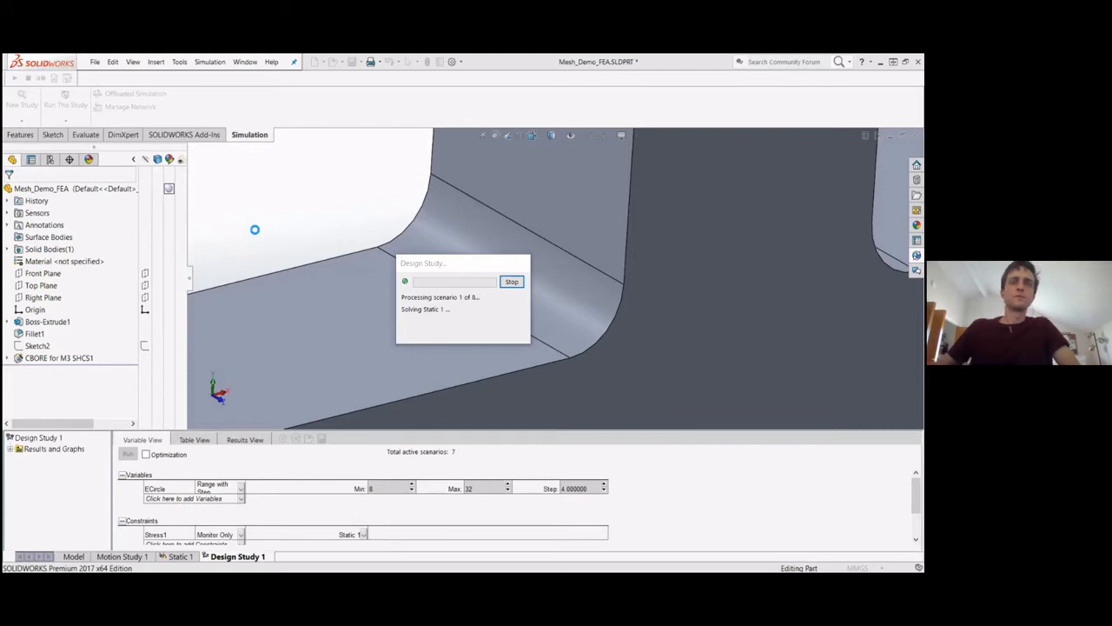
{"action": "left_click_drag", "start_coordinate": [422, 263], "coordinate": [295, 203]}
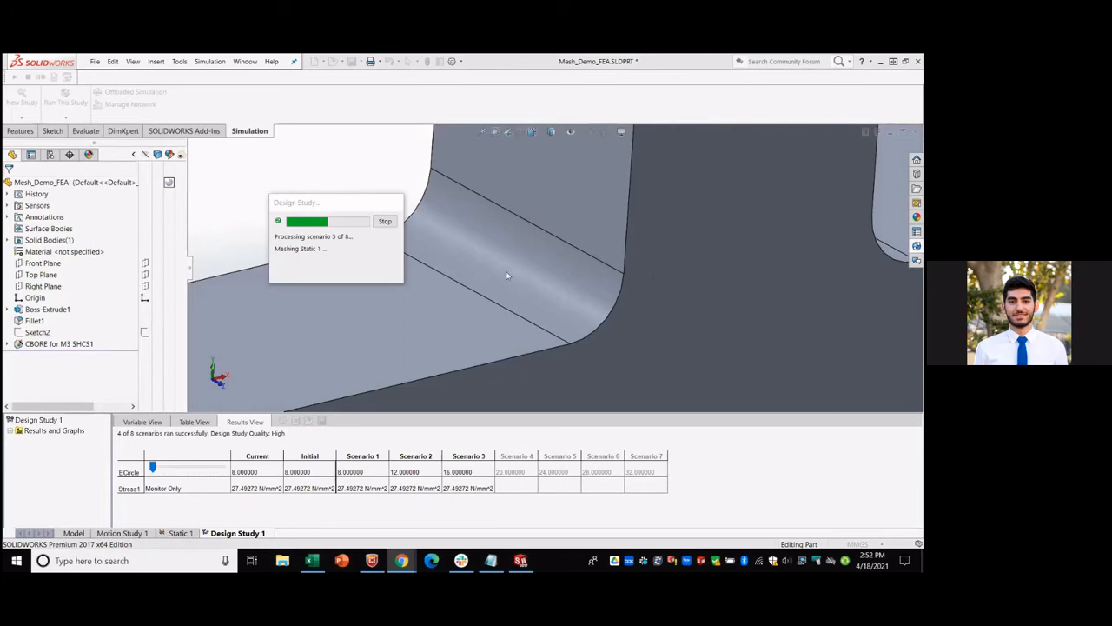
{"action": "left_click", "coordinate": [382, 222]}
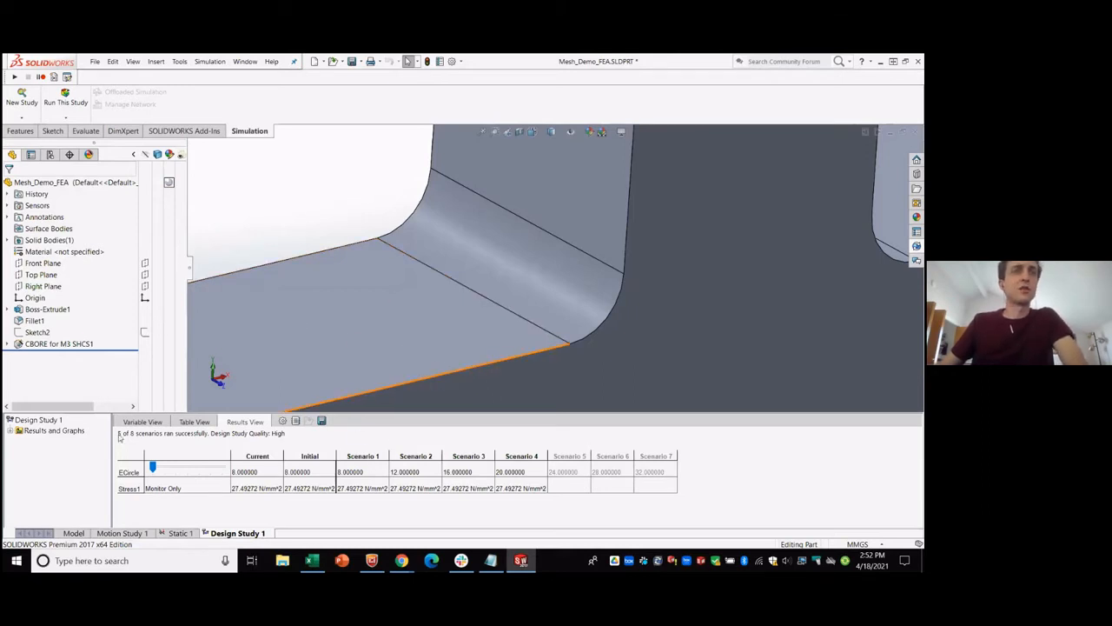
Turn on Optimization for Design Study 1 and enlarge the study area to expose its variables, constraints and goals.
{"action": "left_click", "coordinate": [144, 425]}
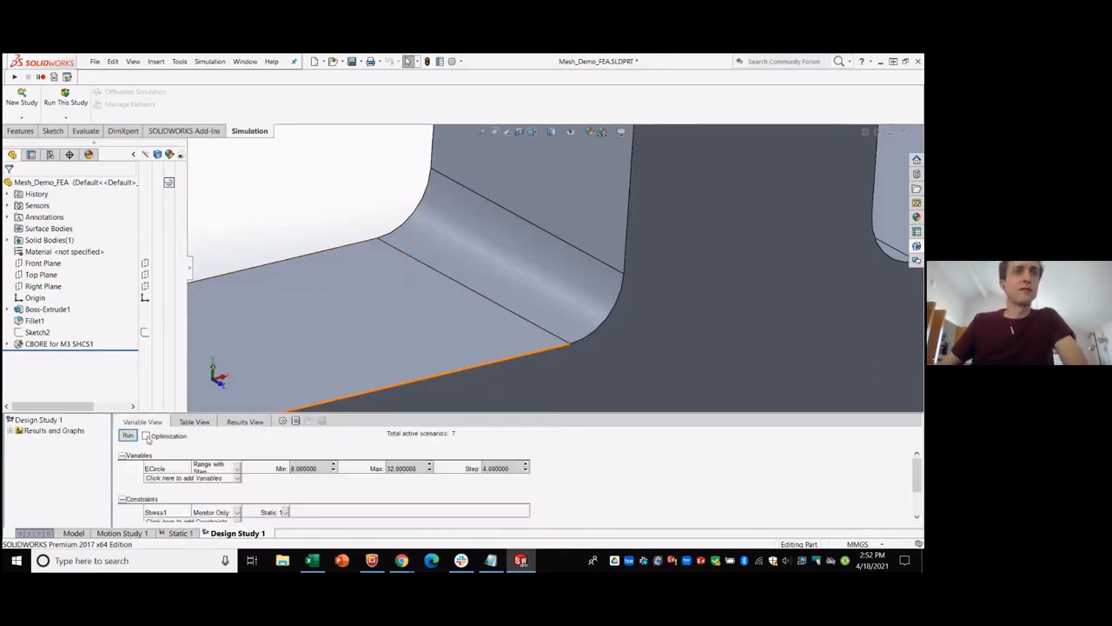
{"action": "left_click", "coordinate": [146, 436]}
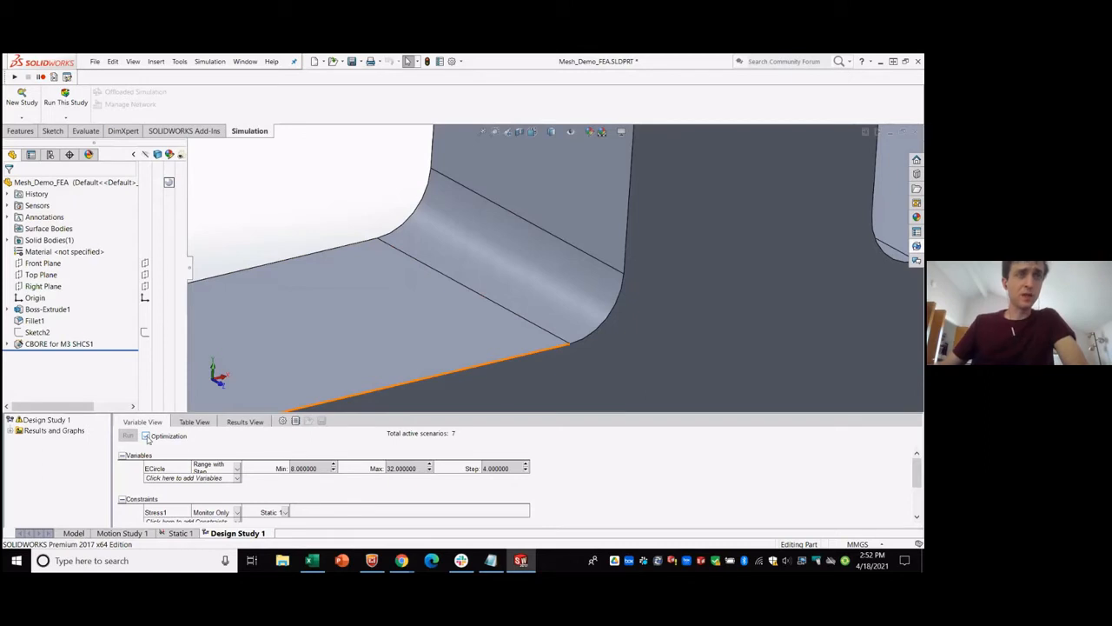
{"action": "left_click_drag", "start_coordinate": [164, 411], "coordinate": [156, 369]}
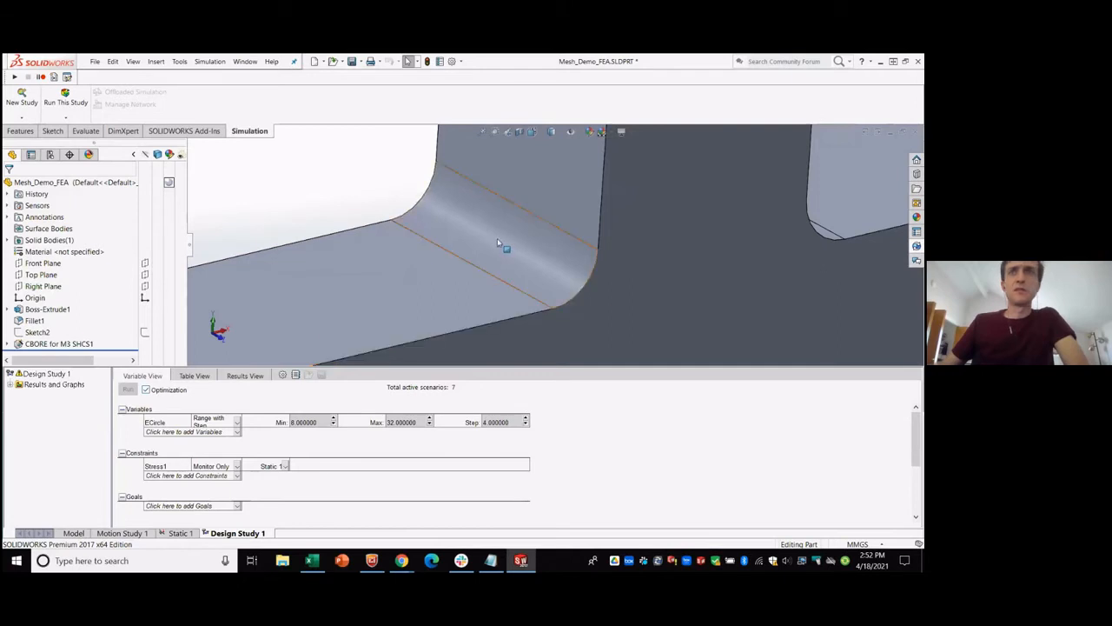
{"action": "scroll", "coordinate": [495, 243], "scroll_direction": "up", "scroll_amount": 4}
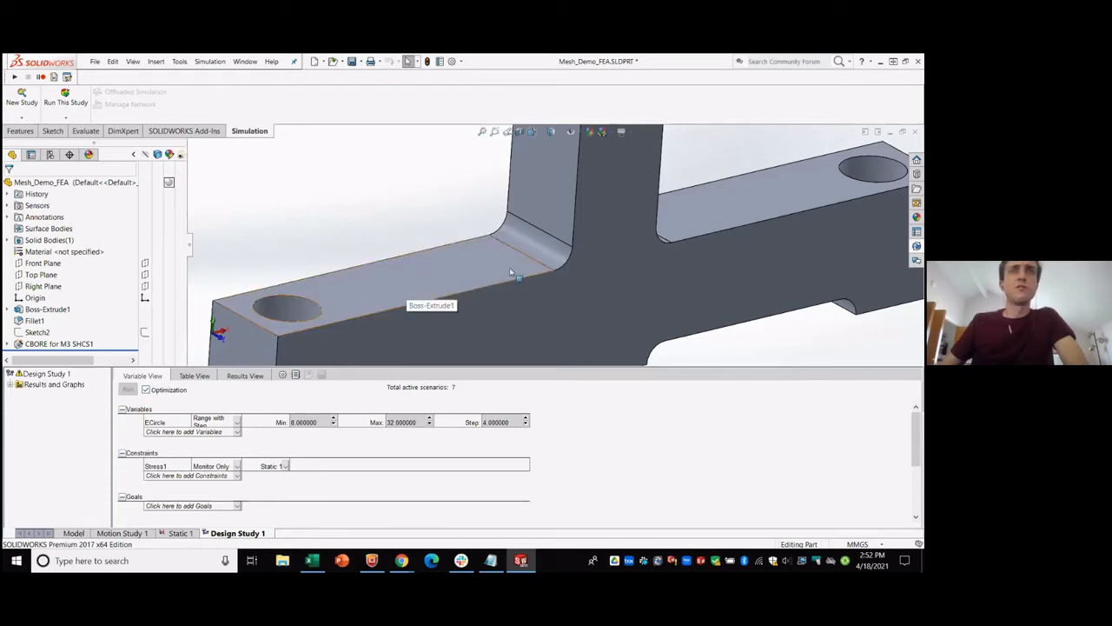
{"action": "middle_click_drag", "start_coordinate": [512, 274], "coordinate": [584, 281]}
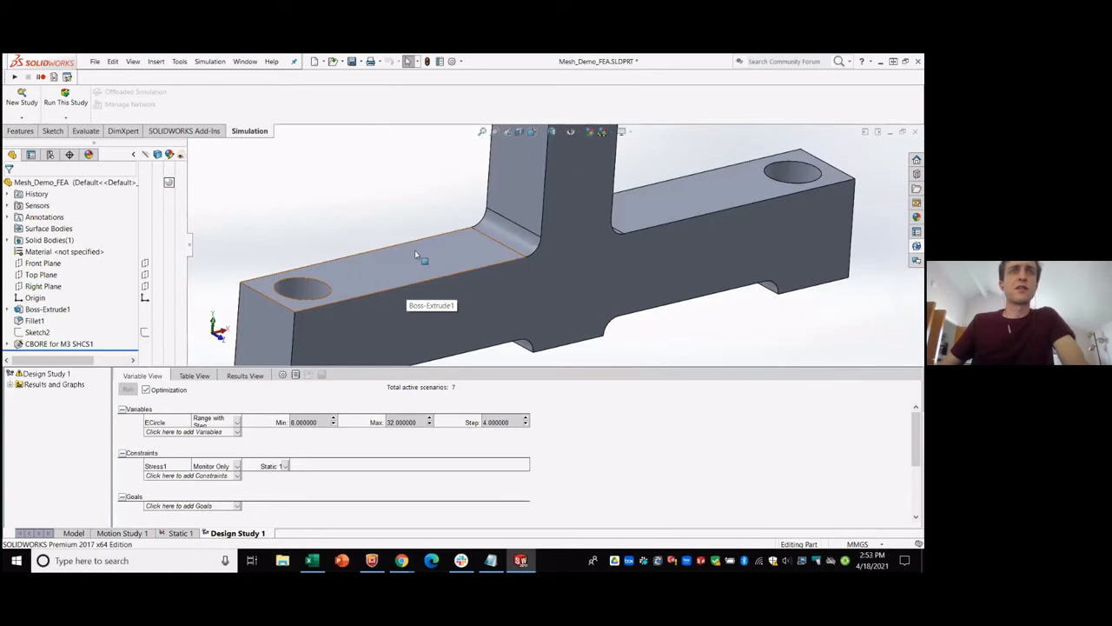
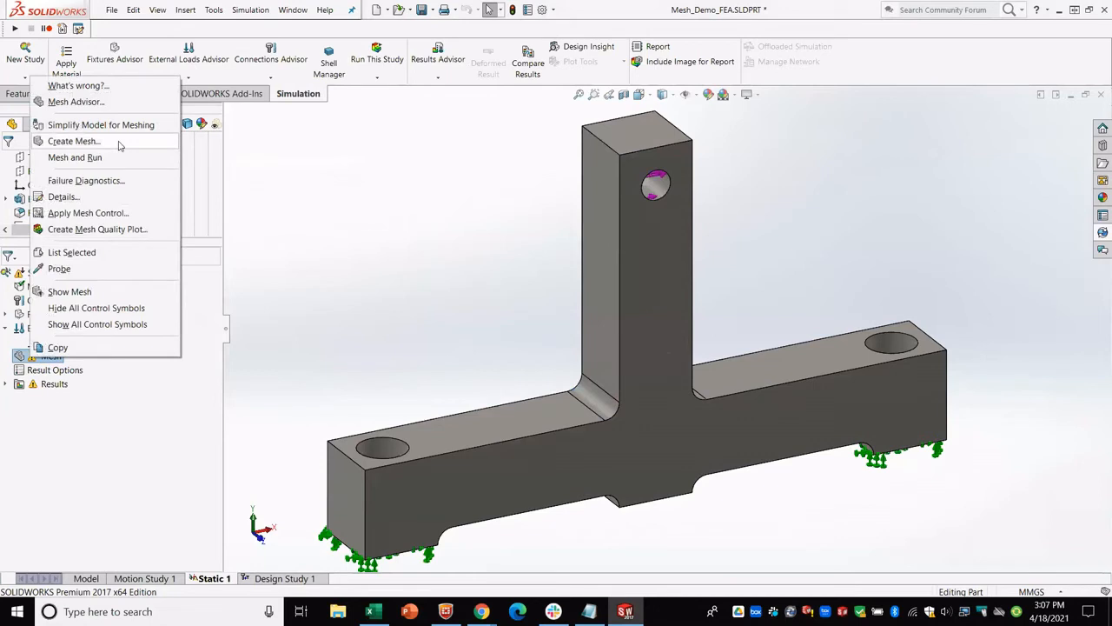
Check the curvature-based mesh settings of Static 1, and cancel without remeshing.
{"action": "left_click", "coordinate": [119, 142]}
{"action": "left_click", "coordinate": [575, 338]}
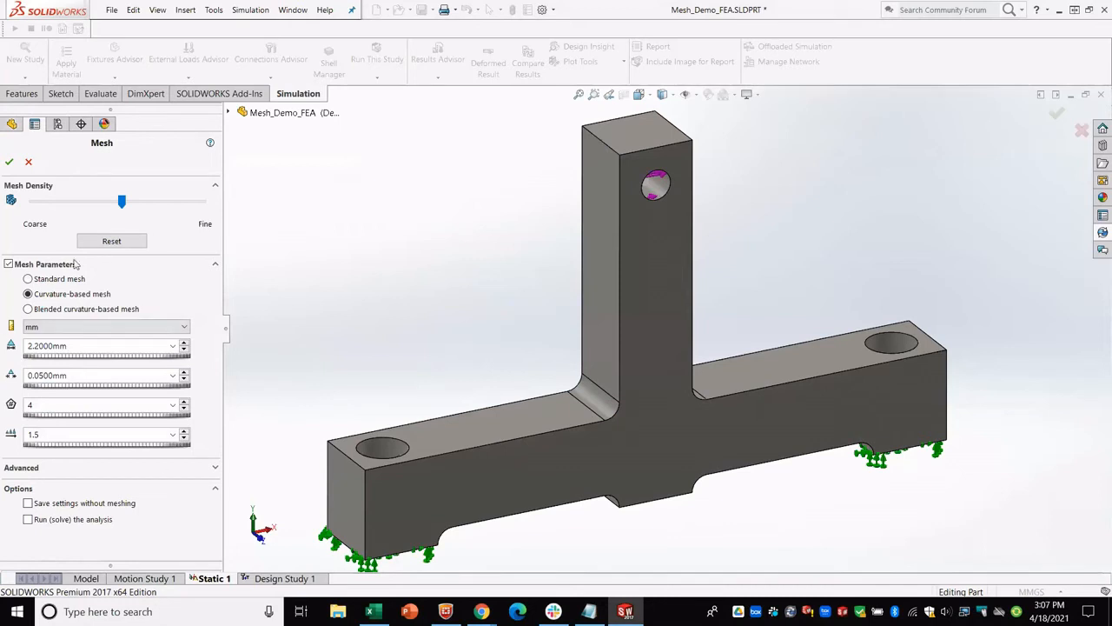
{"action": "left_click", "coordinate": [29, 164]}
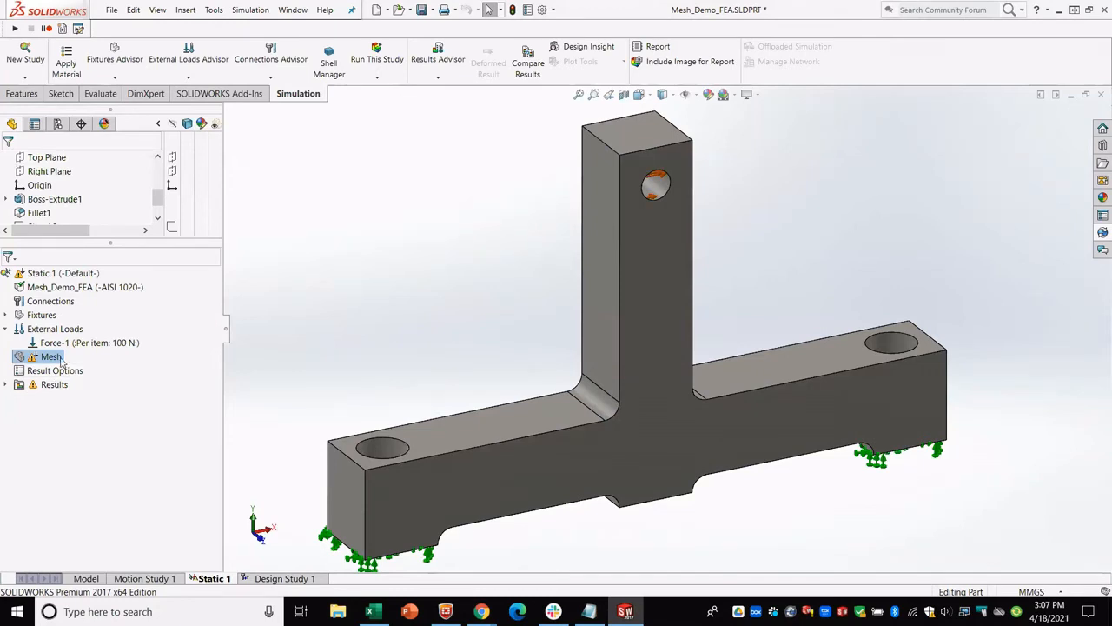
Apply a mesh control with a 0.7 mm element size to the fillet face left of the upright.
{"action": "right_click", "coordinate": [57, 361]}
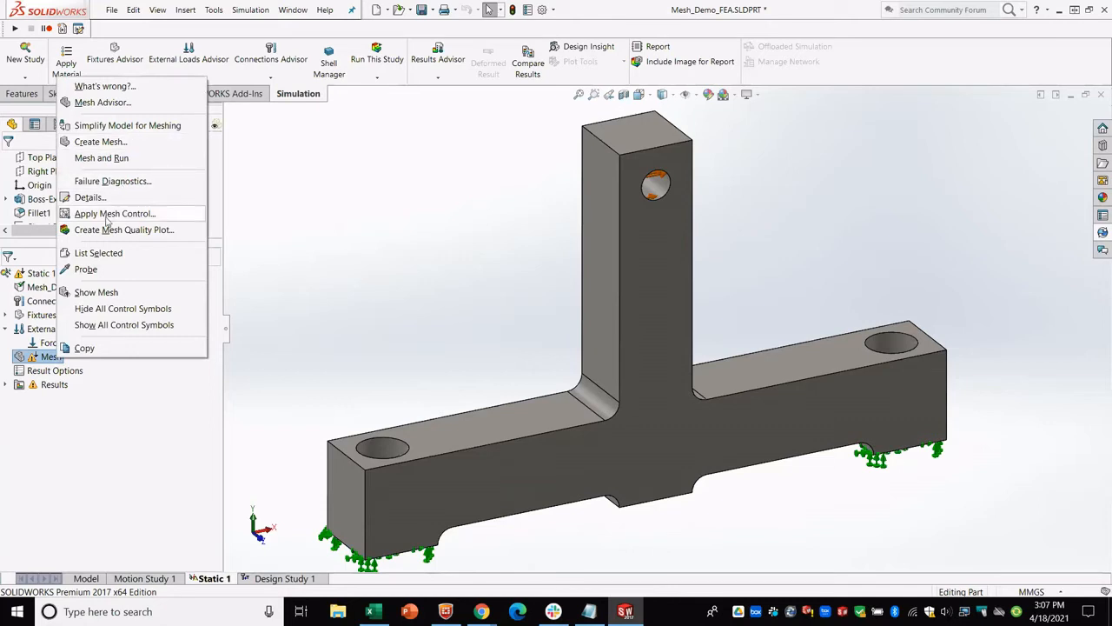
{"action": "left_click", "coordinate": [106, 214]}
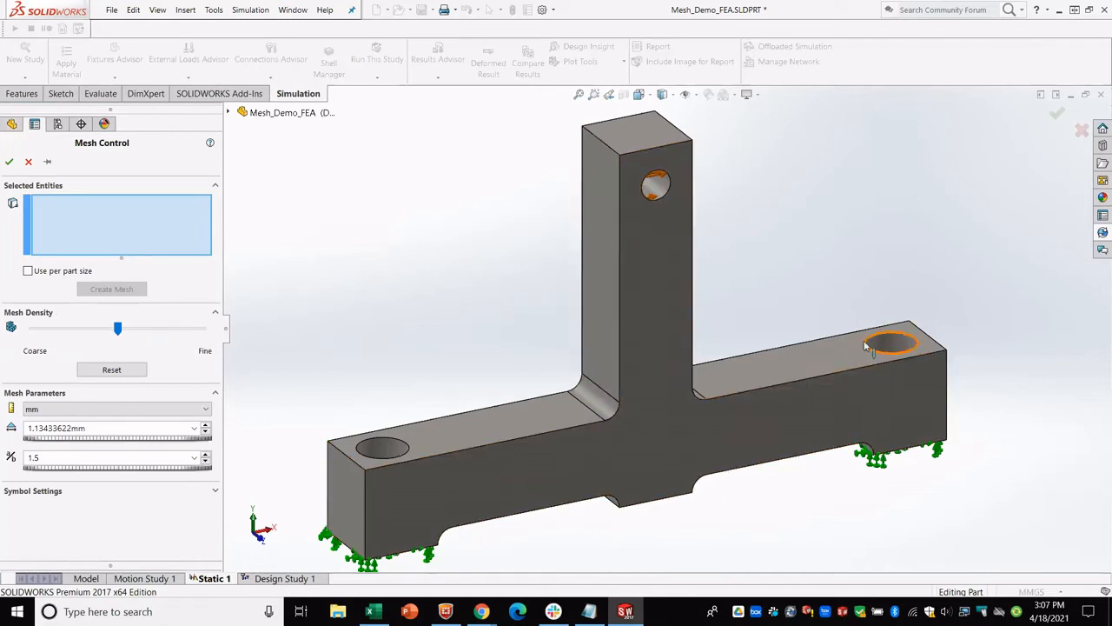
{"action": "left_click", "coordinate": [589, 393]}
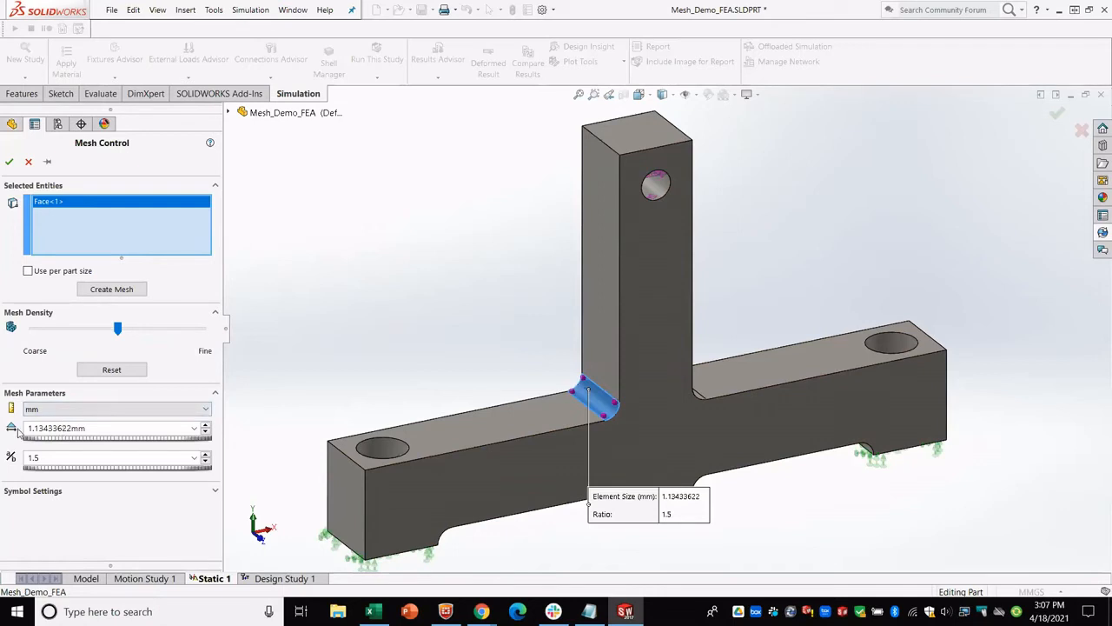
{"action": "left_click_drag", "start_coordinate": [104, 427], "coordinate": [2, 428]}
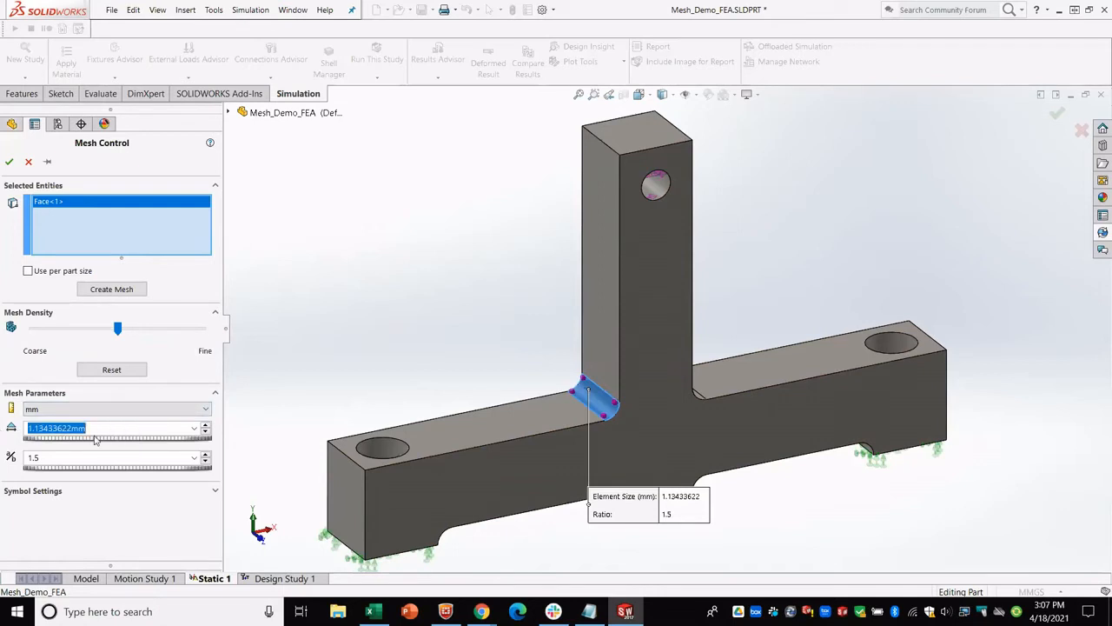
{"action": "type", "text": "0"}
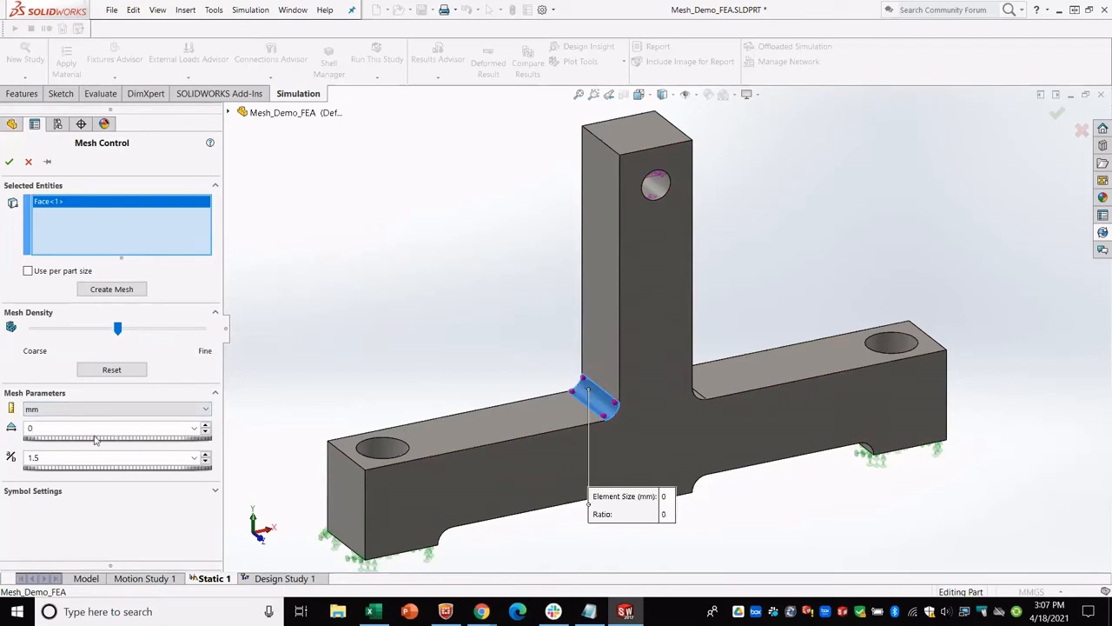
{"action": "type", "text": ".7"}
{"action": "left_click", "coordinate": [8, 162]}
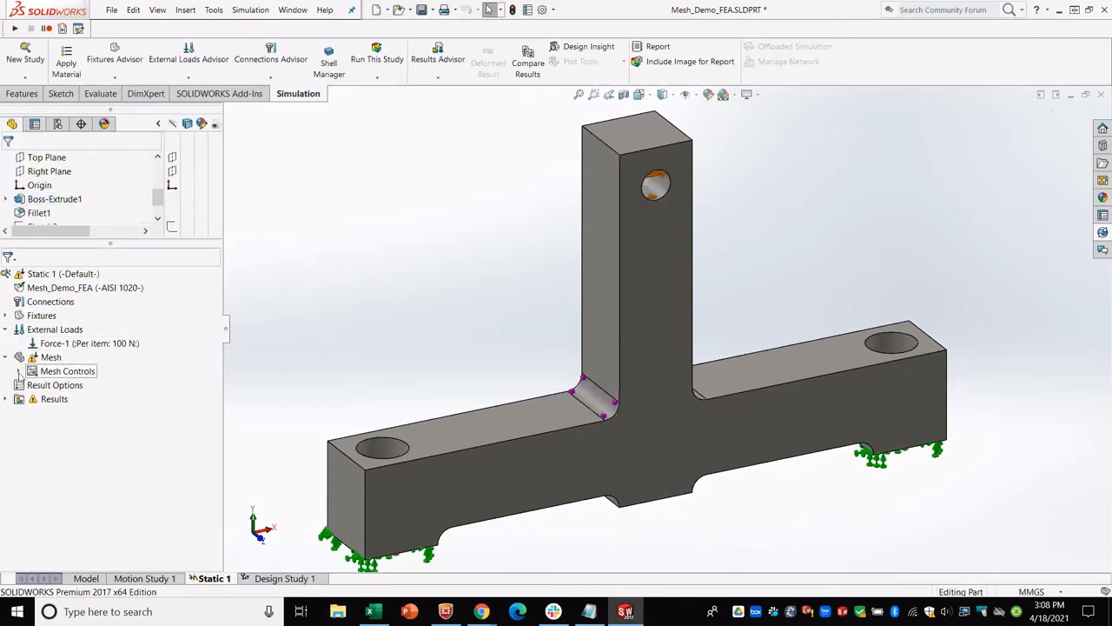
Regenerate the mesh of the Static 1 study with the fillet mesh control applied and the other mesh settings accepted.
{"action": "left_click", "coordinate": [46, 361]}
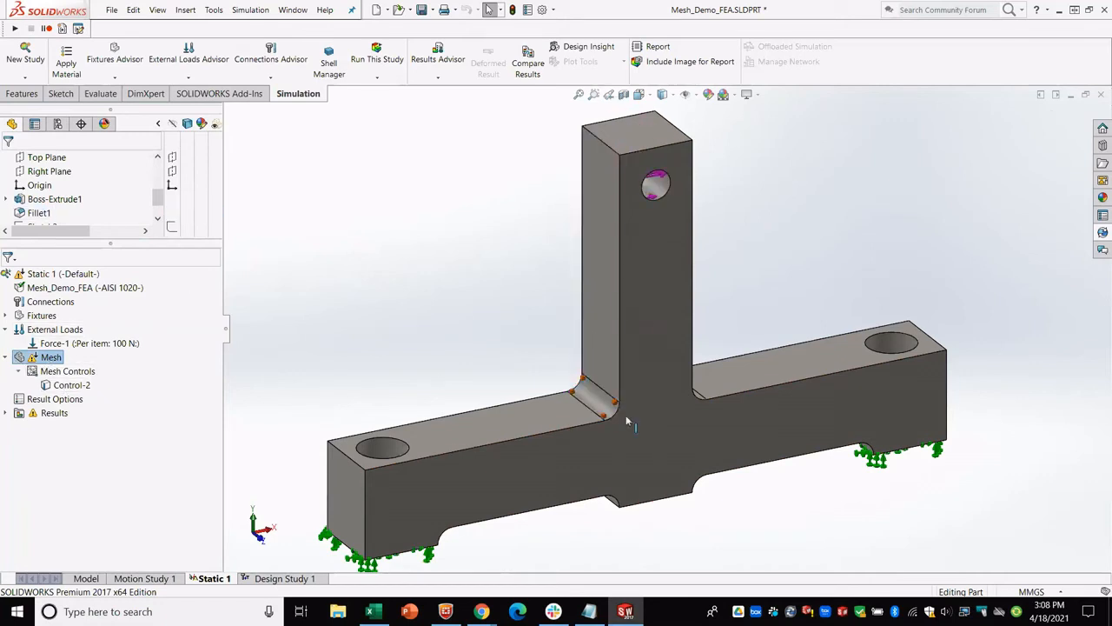
{"action": "scroll", "coordinate": [626, 421], "scroll_direction": "down", "scroll_amount": 5}
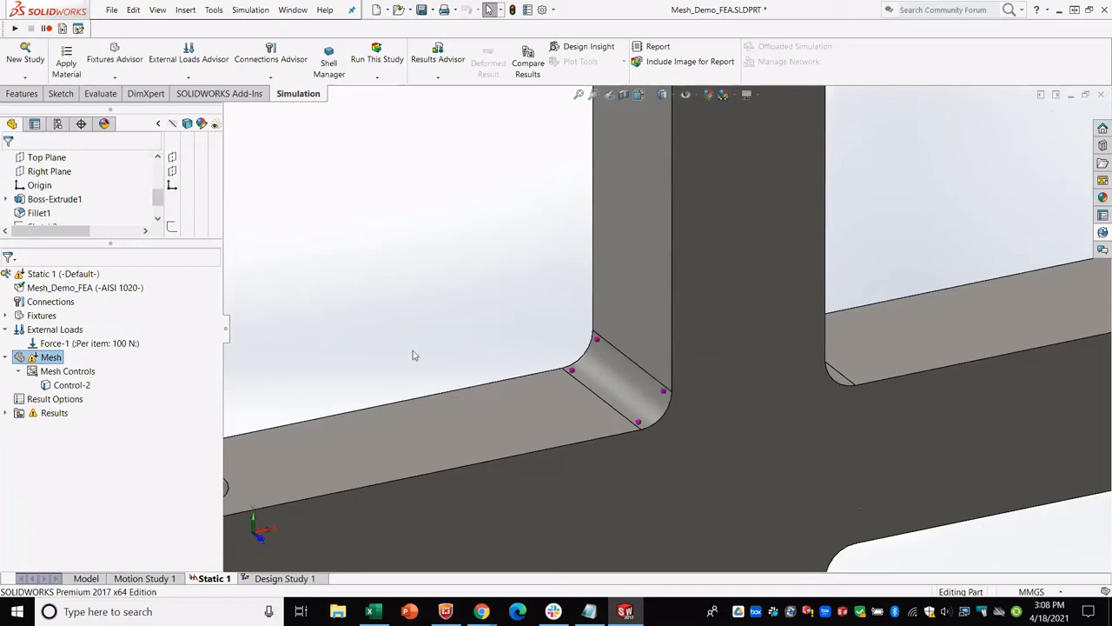
{"action": "right_click", "coordinate": [50, 357]}
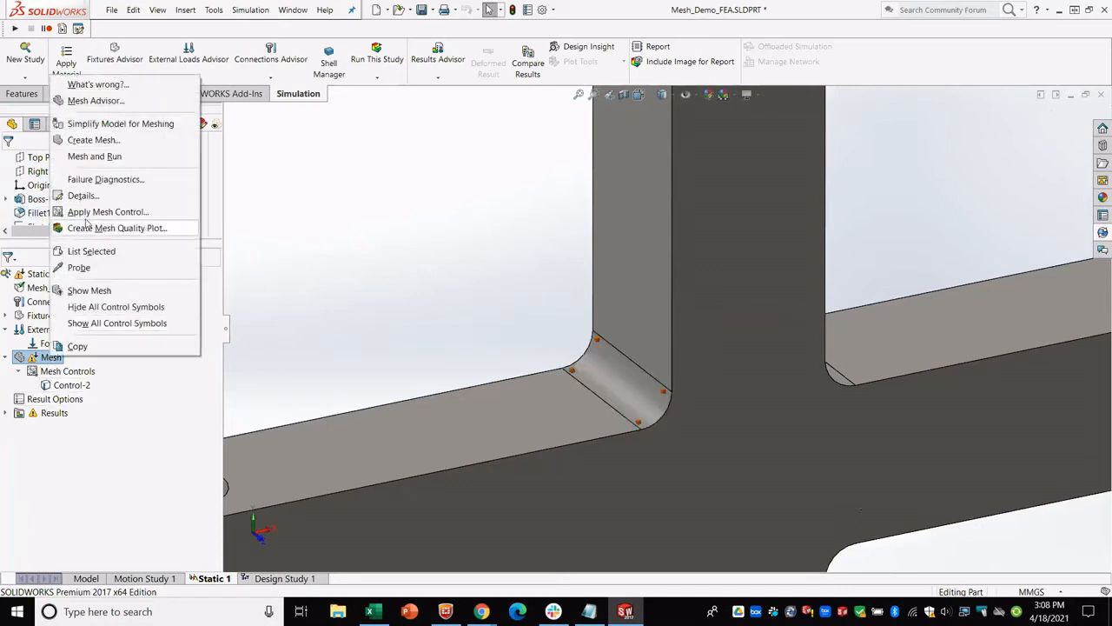
{"action": "left_click", "coordinate": [82, 139]}
{"action": "left_click", "coordinate": [576, 337]}
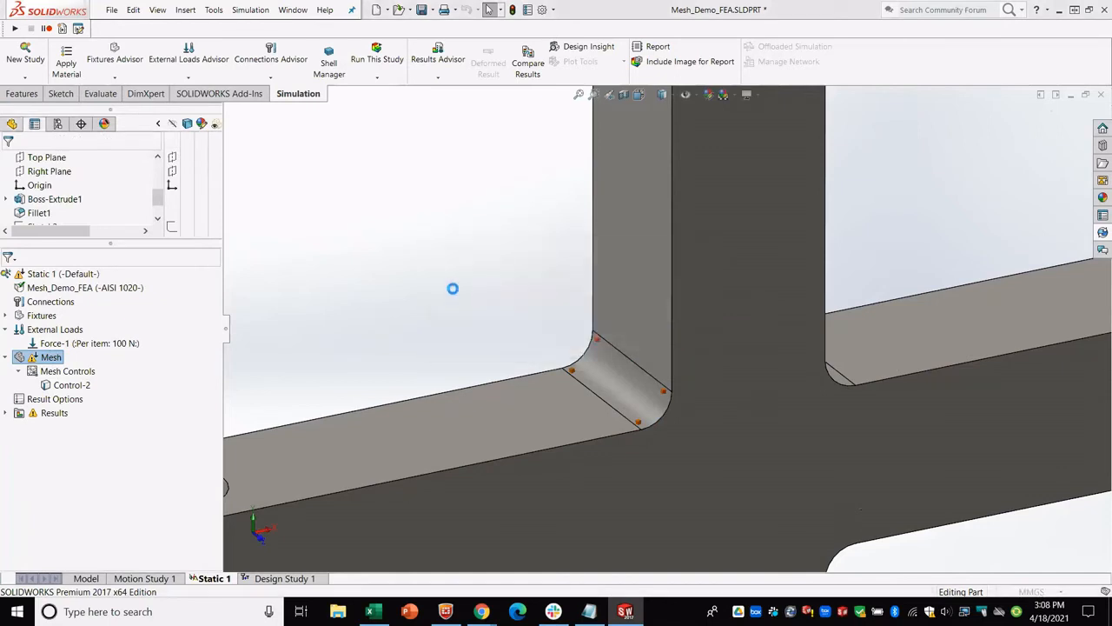
{"action": "left_click", "coordinate": [9, 161]}
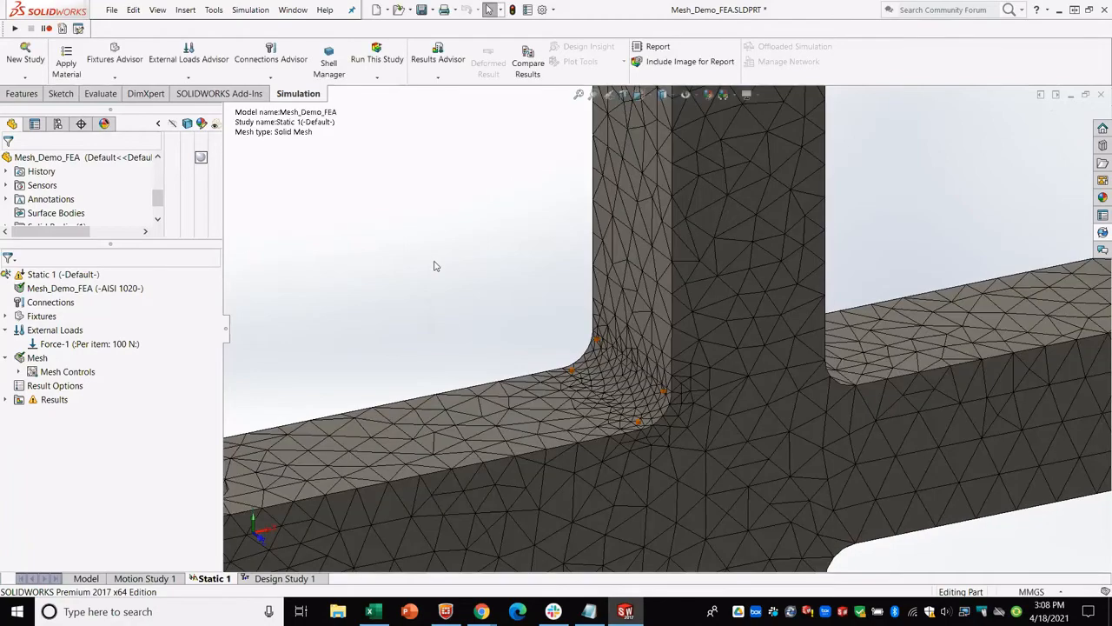
Compare the mesh density on the controlled fillet with that on the opposite fillet of the upright.
{"action": "left_click", "coordinate": [603, 377]}
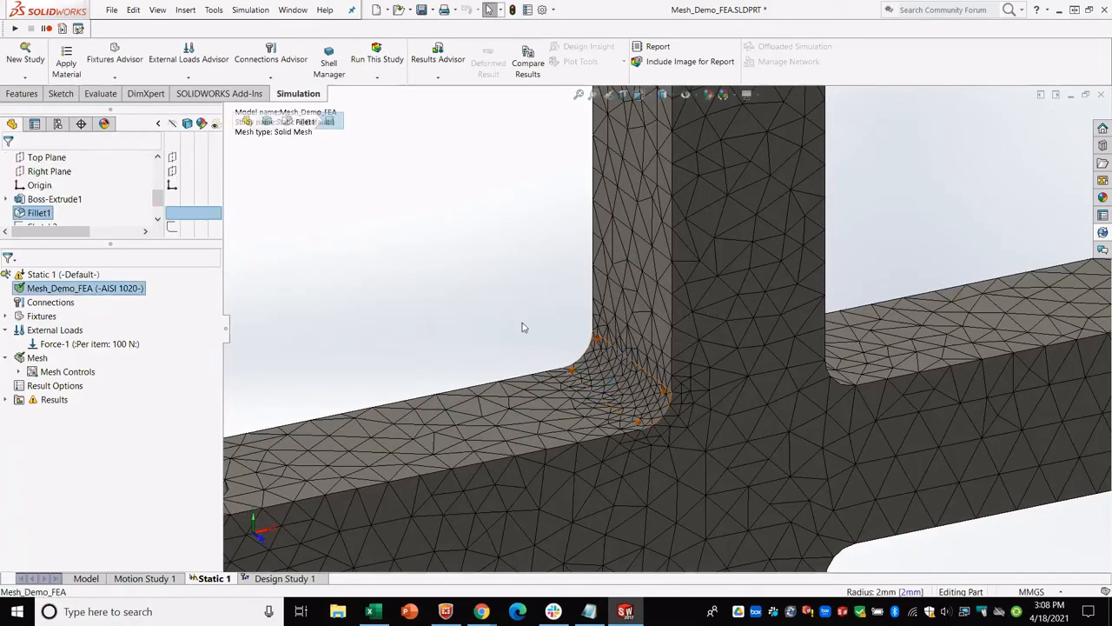
{"action": "mouse_move", "coordinate": [525, 327]}
{"action": "middle_mouse_down"}
{"action": "mouse_move", "coordinate": [512, 318]}
{"action": "mouse_move", "coordinate": [443, 357]}
{"action": "mouse_move", "coordinate": [543, 331]}
{"action": "middle_mouse_up"}
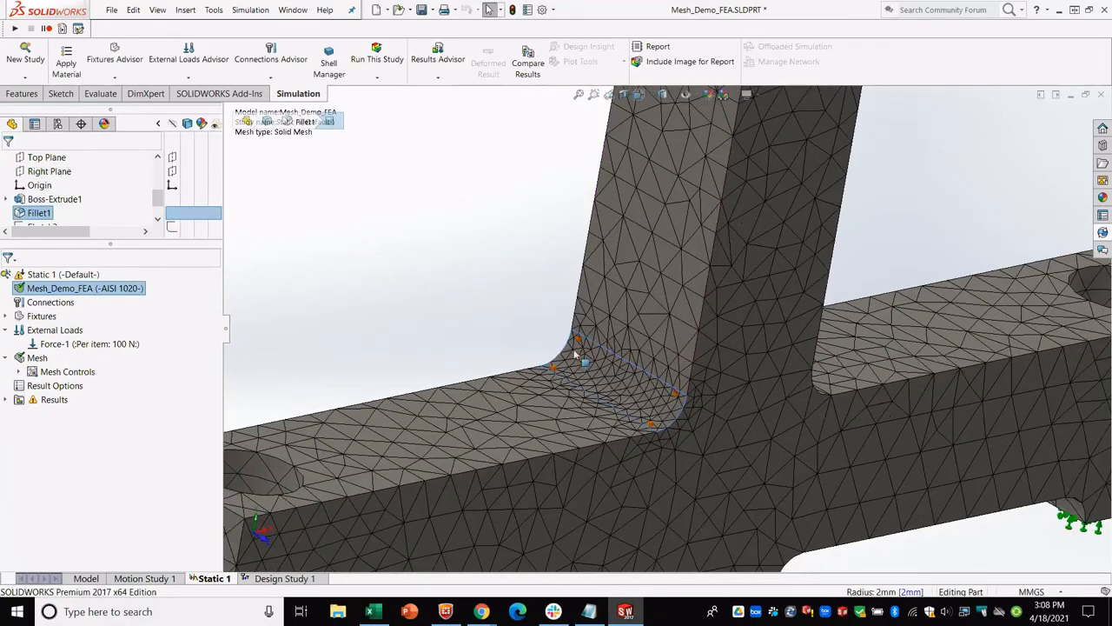
{"action": "middle_click_drag", "start_coordinate": [585, 362], "coordinate": [729, 367]}
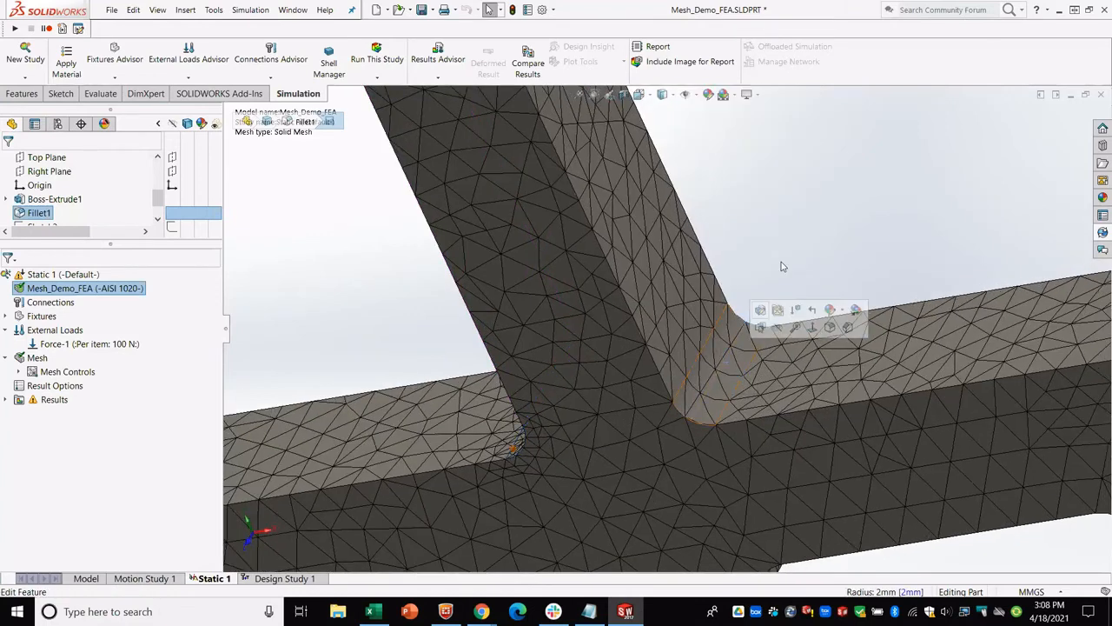
{"action": "left_click", "coordinate": [786, 273]}
{"action": "left_click", "coordinate": [720, 351]}
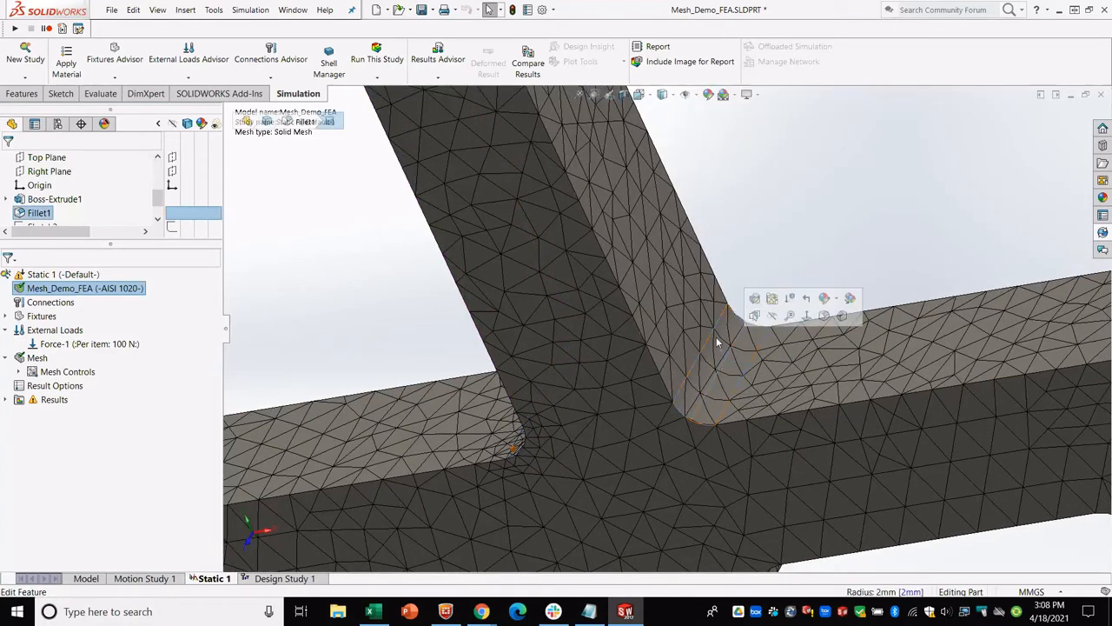
{"action": "left_click", "coordinate": [711, 244]}
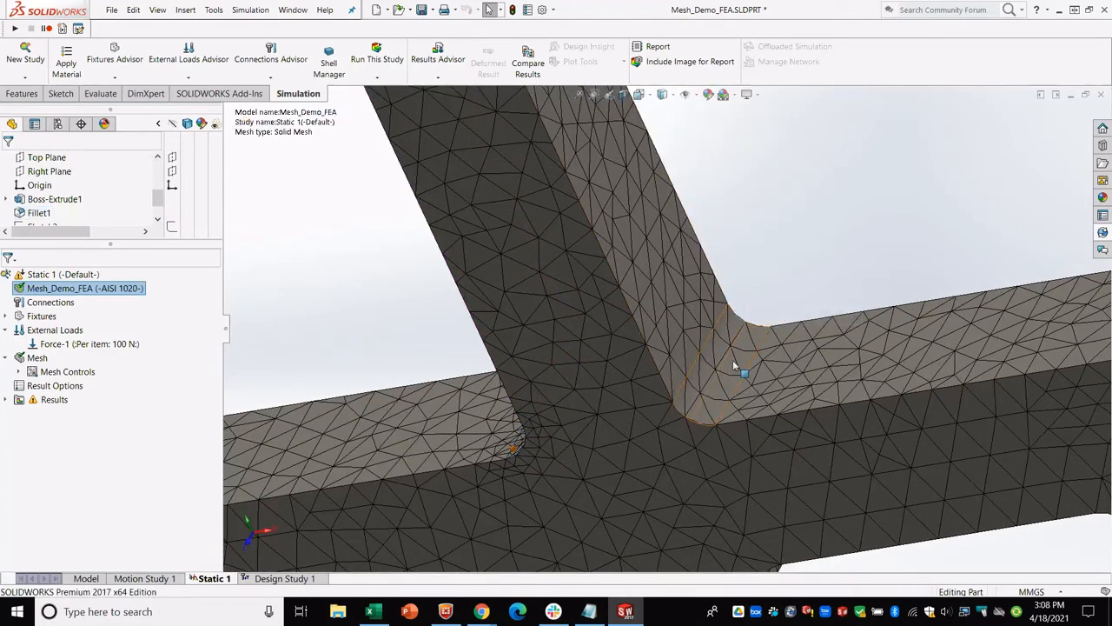
{"action": "middle_click_drag", "start_coordinate": [341, 322], "coordinate": [418, 300]}
{"action": "left_click", "coordinate": [408, 447]}
{"action": "scroll", "coordinate": [425, 422], "scroll_direction": "up", "scroll_amount": 2}
{"action": "scroll", "coordinate": [426, 421], "scroll_direction": "down", "scroll_amount": 1}
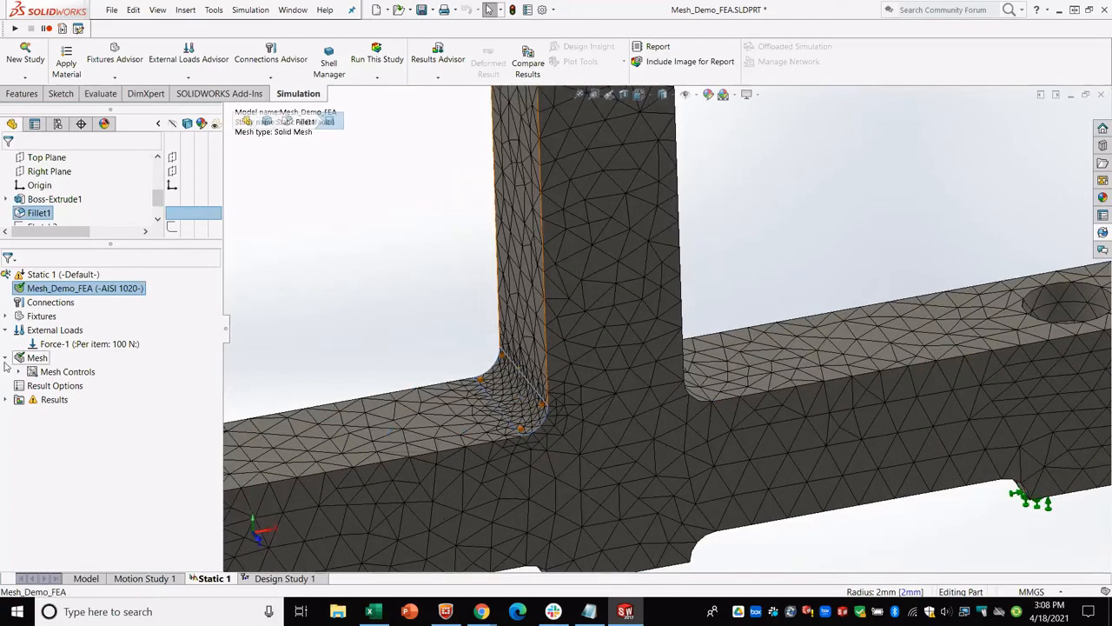
Select the fillet's mesh control and examine the elements along the fillet arc up close.
{"action": "left_click", "coordinate": [18, 372]}
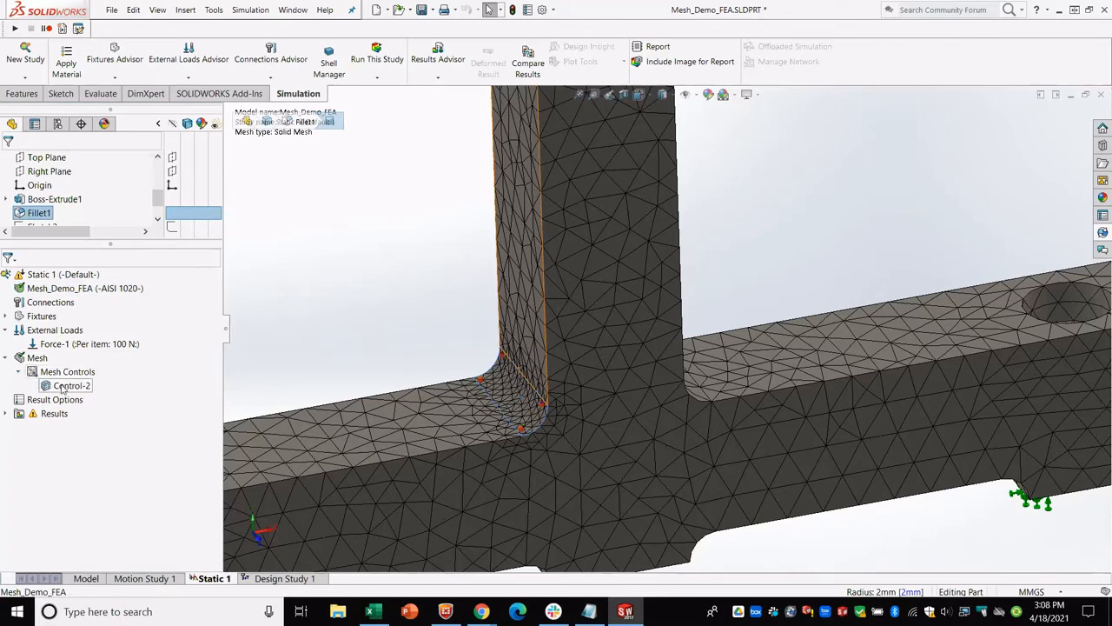
{"action": "left_click", "coordinate": [63, 389]}
{"action": "scroll", "coordinate": [543, 382], "scroll_direction": "down", "scroll_amount": 4}
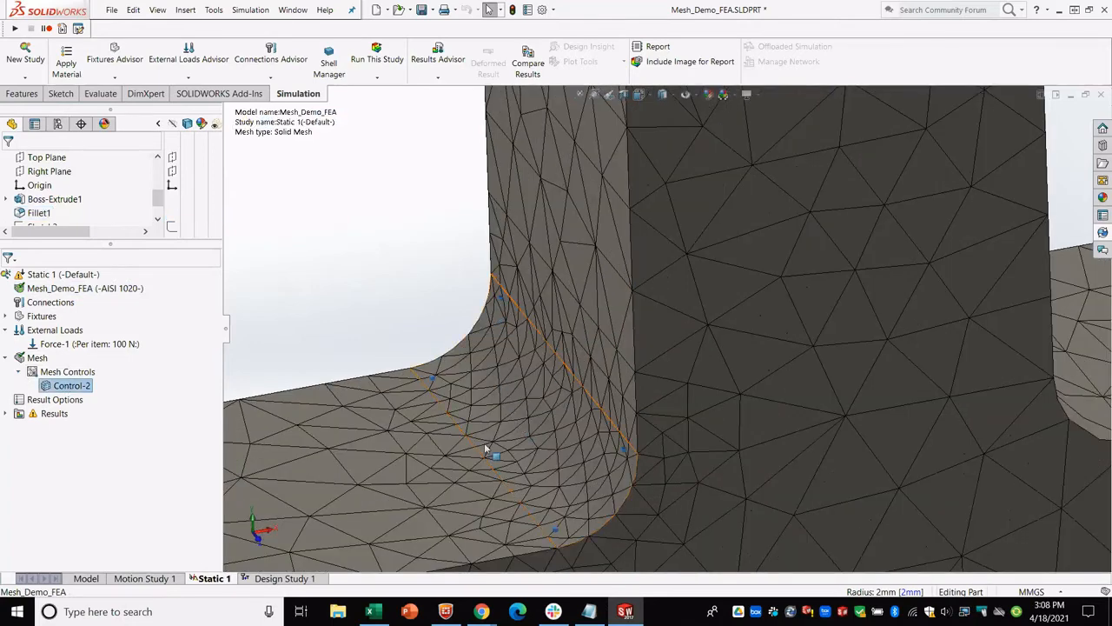
{"action": "scroll", "coordinate": [400, 281], "scroll_direction": "up", "scroll_amount": 1}
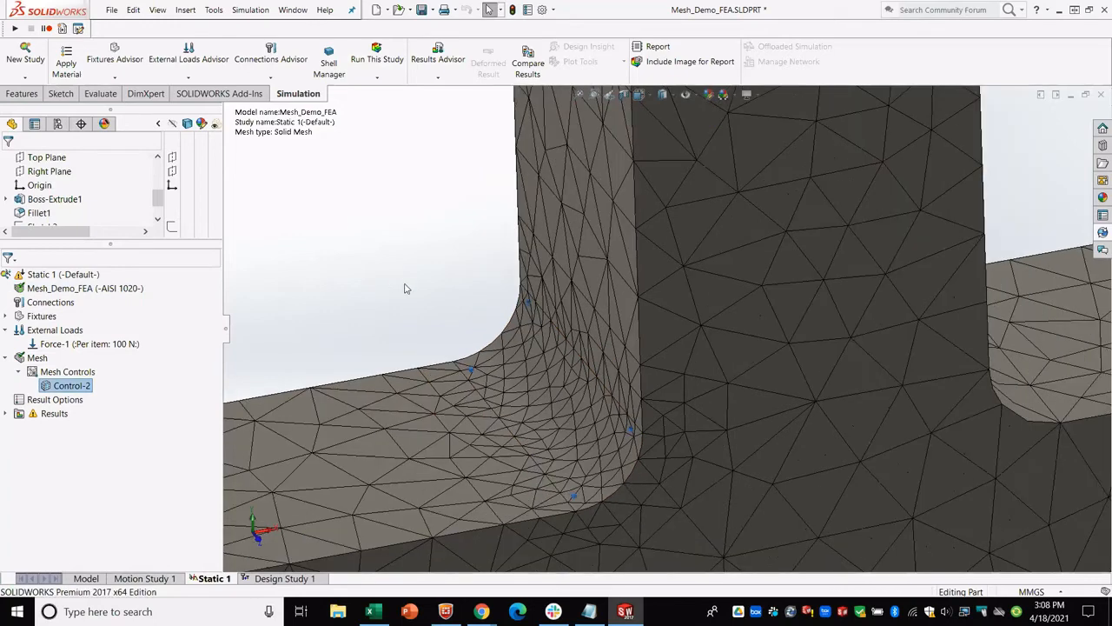
{"action": "scroll", "coordinate": [406, 288], "scroll_direction": "up", "scroll_amount": 3}
{"action": "middle_click_drag", "start_coordinate": [498, 308], "coordinate": [507, 325]}
{"action": "scroll", "coordinate": [507, 325], "scroll_direction": "up", "scroll_amount": 2}
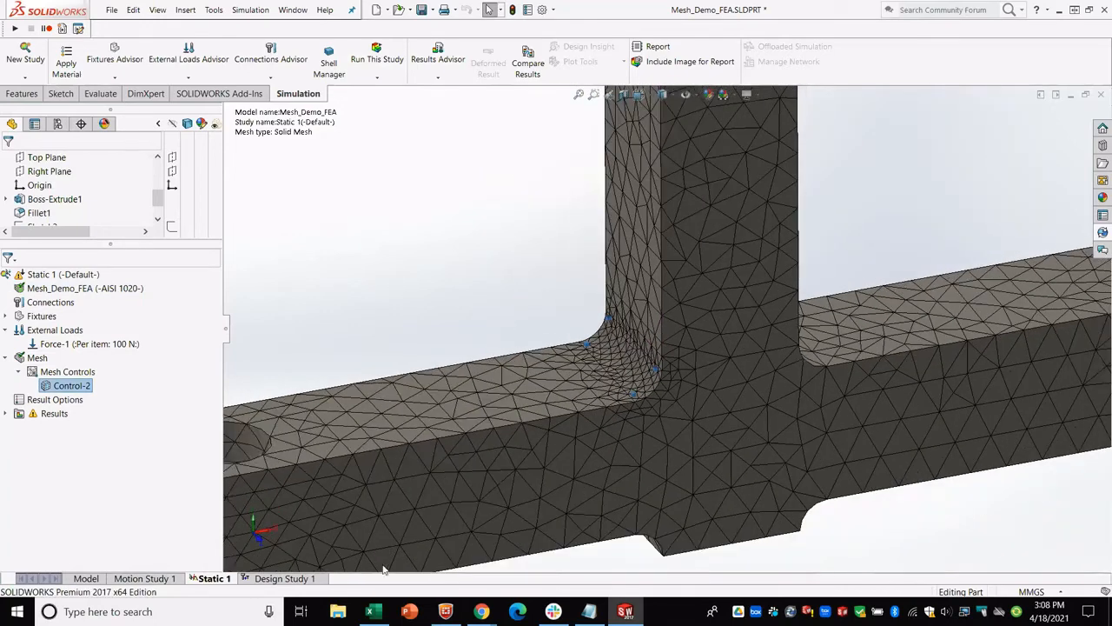
Switch to the Excel mesh workbook and review the formula behind the fillet's arc length.
{"action": "left_click", "coordinate": [371, 611]}
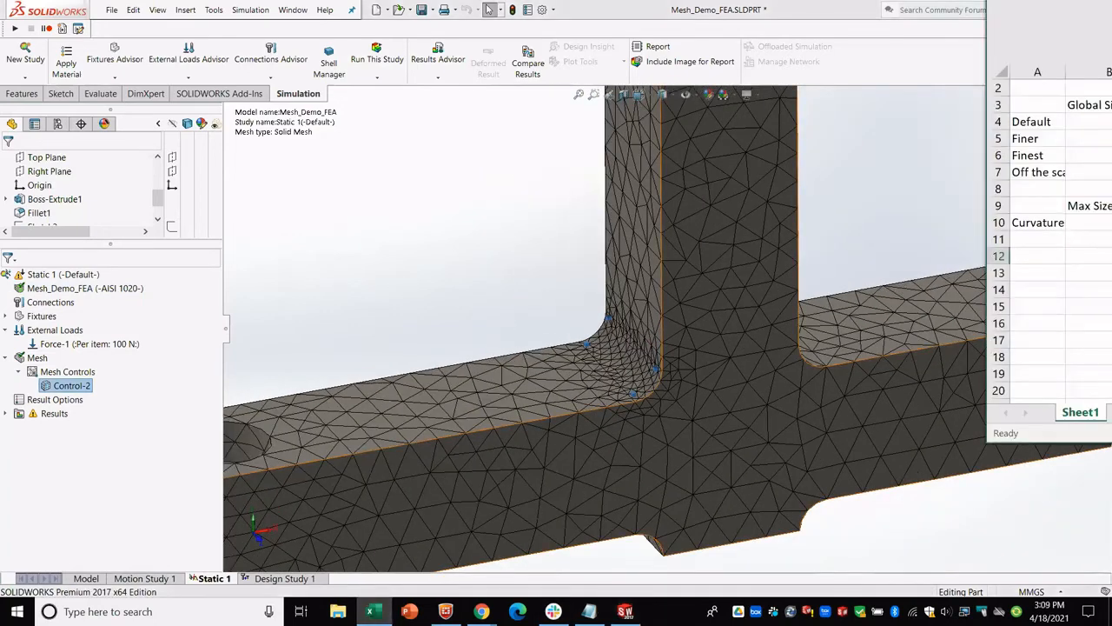
{"action": "left_click_drag", "start_coordinate": [1111, 1], "coordinate": [629, 0]}
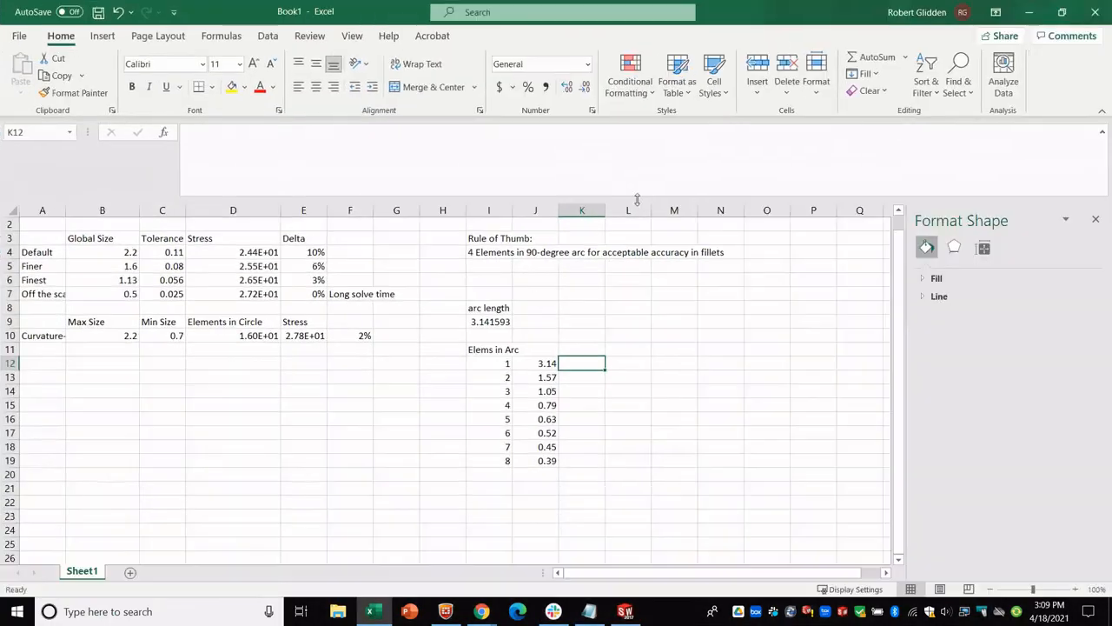
{"action": "left_click", "coordinate": [395, 349]}
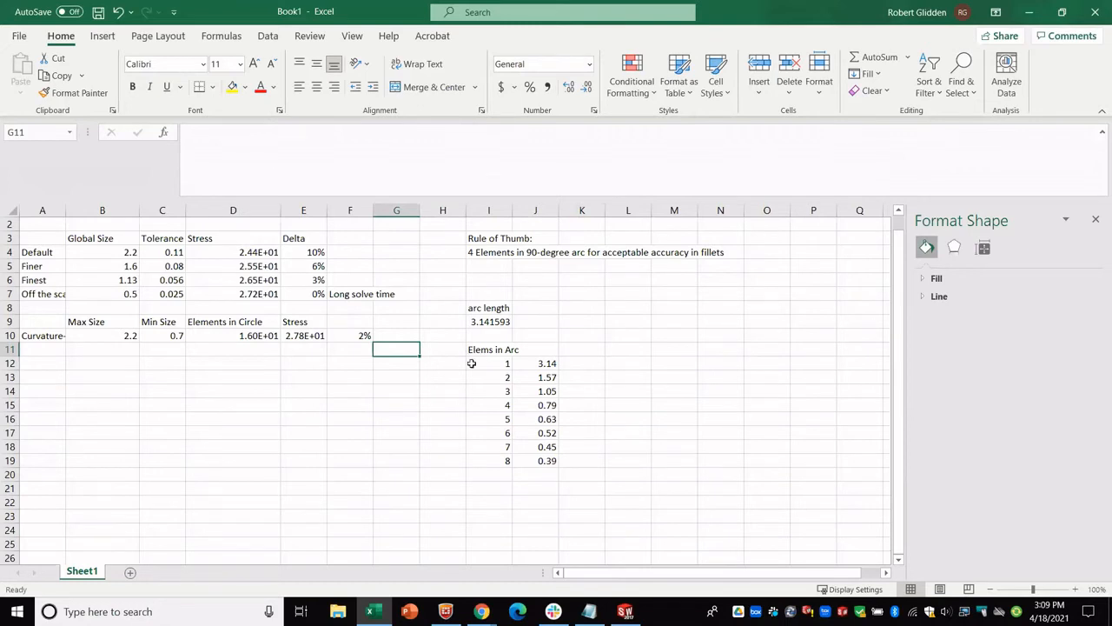
{"action": "left_click_drag", "start_coordinate": [485, 310], "coordinate": [489, 324]}
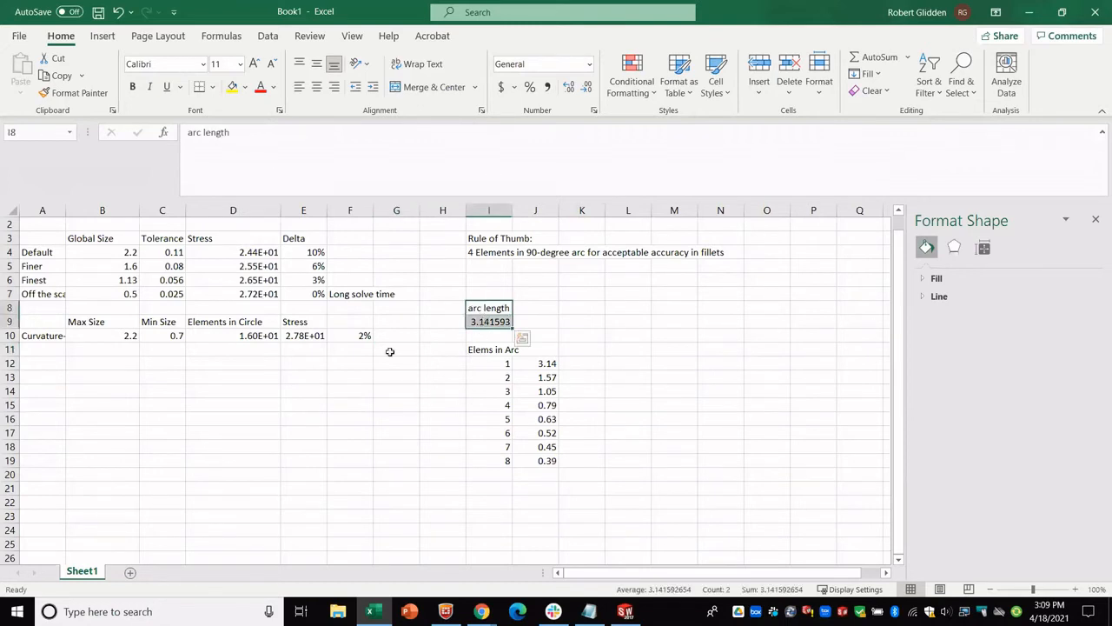
{"action": "left_click", "coordinate": [483, 321]}
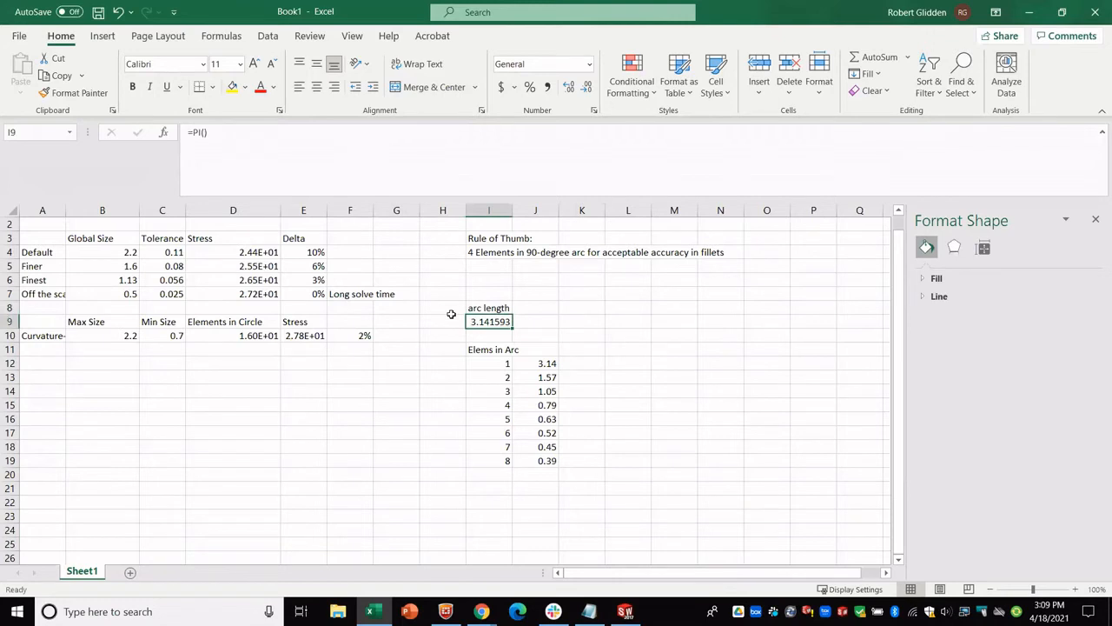
Examine the element sizes calculated from the arc length for 1 to 8 elements in the arc.
{"action": "left_click", "coordinate": [494, 361]}
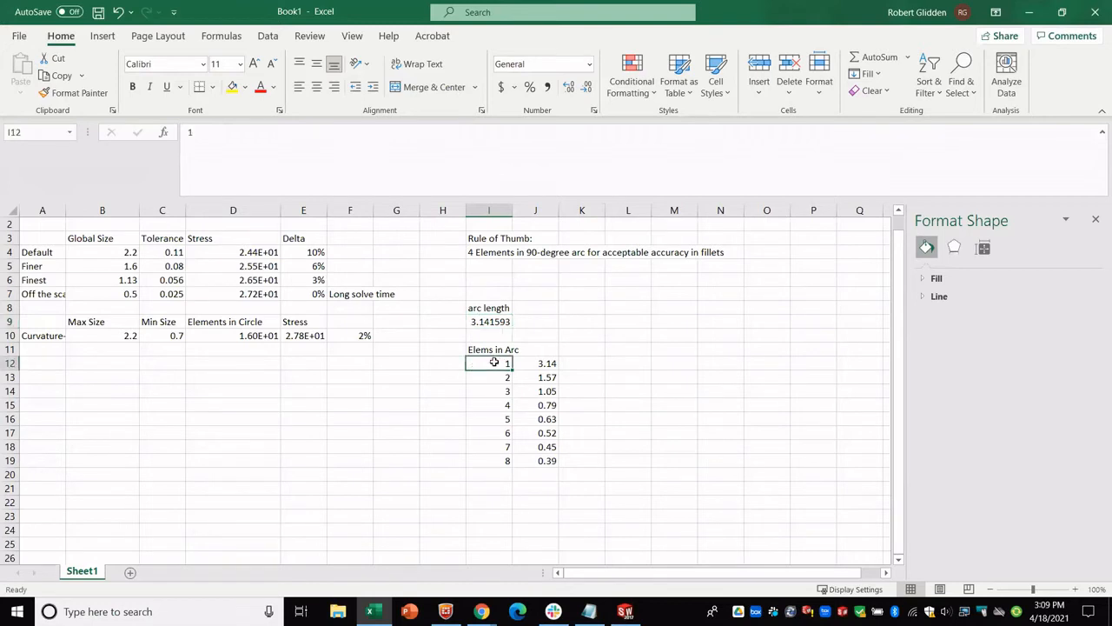
{"action": "left_click", "coordinate": [538, 363]}
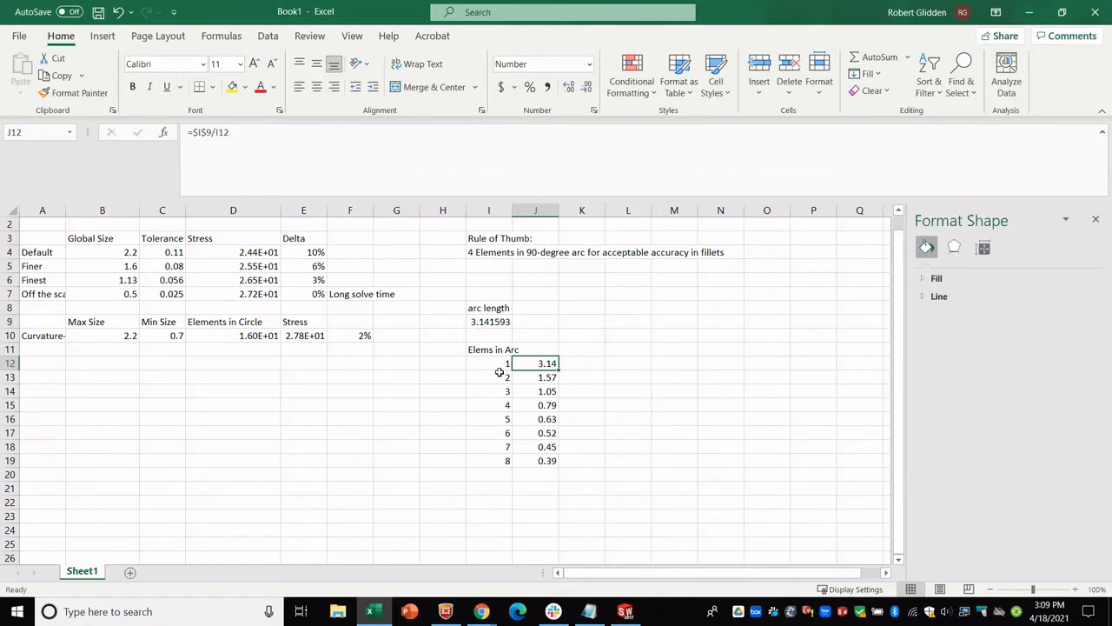
{"action": "left_click", "coordinate": [497, 377]}
{"action": "left_click", "coordinate": [521, 374]}
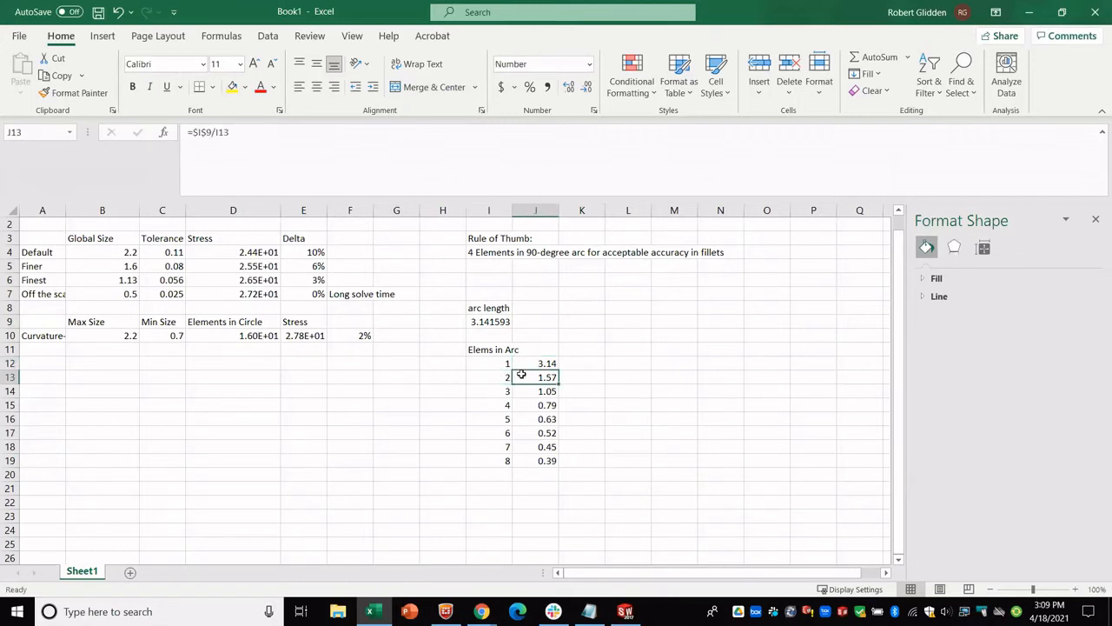
{"action": "left_click", "coordinate": [496, 390]}
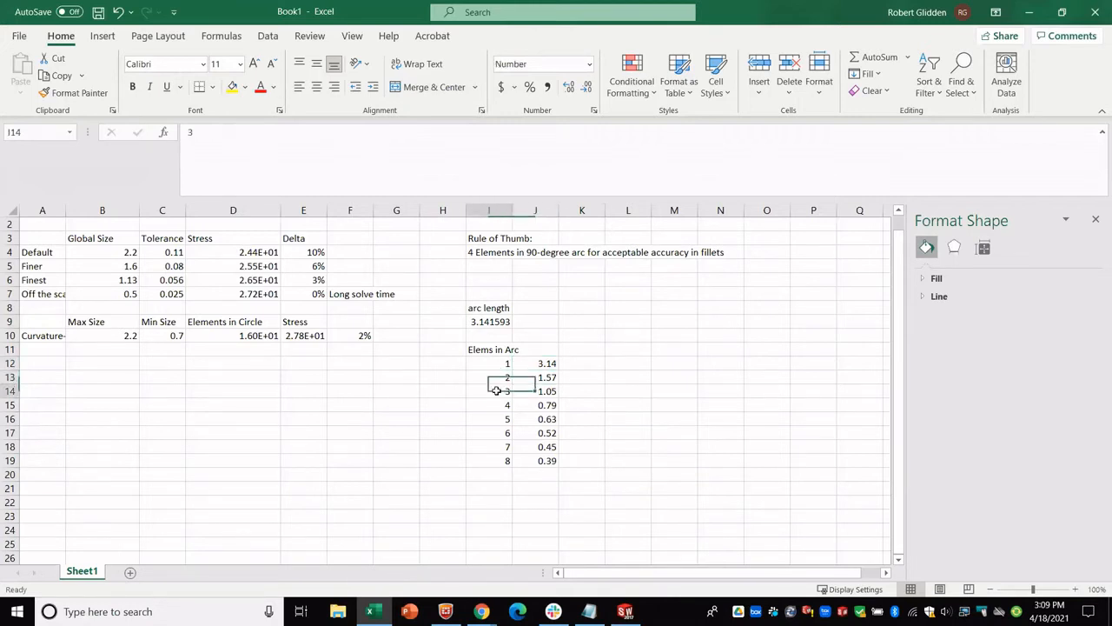
{"action": "left_click", "coordinate": [524, 391]}
{"action": "left_click_drag", "start_coordinate": [534, 365], "coordinate": [520, 460]}
{"action": "left_click", "coordinate": [484, 321]}
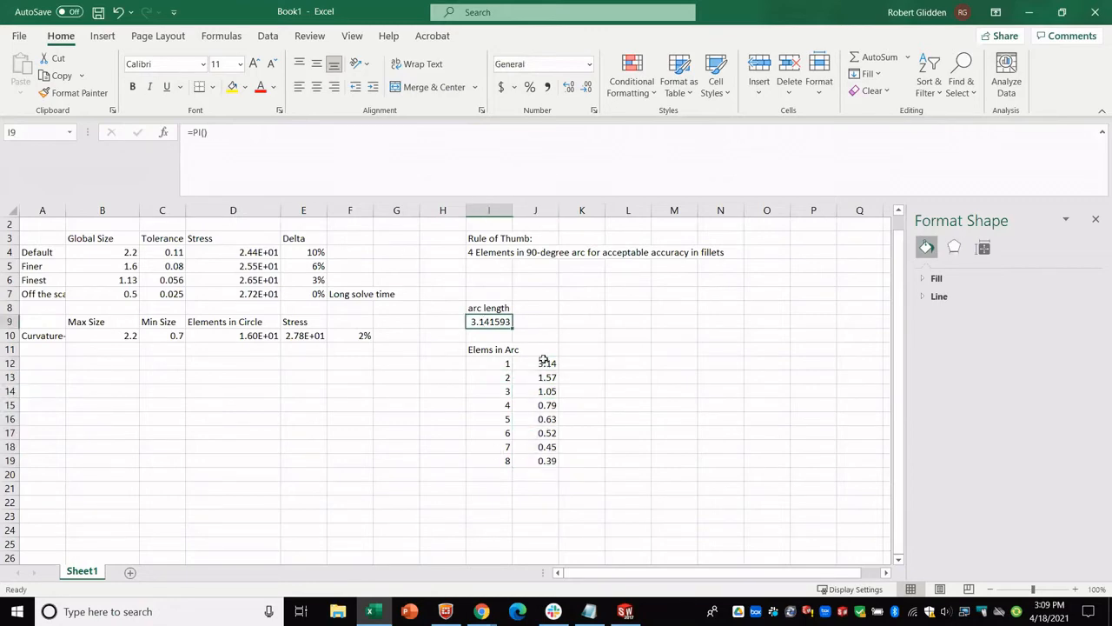
Move the spreadsheet window off the model to return to SOLIDWORKS.
{"action": "left_click_drag", "start_coordinate": [726, 9], "coordinate": [867, 38]}
{"action": "left_click_drag", "start_coordinate": [868, 390], "coordinate": [870, 476]}
{"action": "left_click", "coordinate": [636, 404]}
{"action": "left_click_drag", "start_coordinate": [953, 42], "coordinate": [1111, 32]}
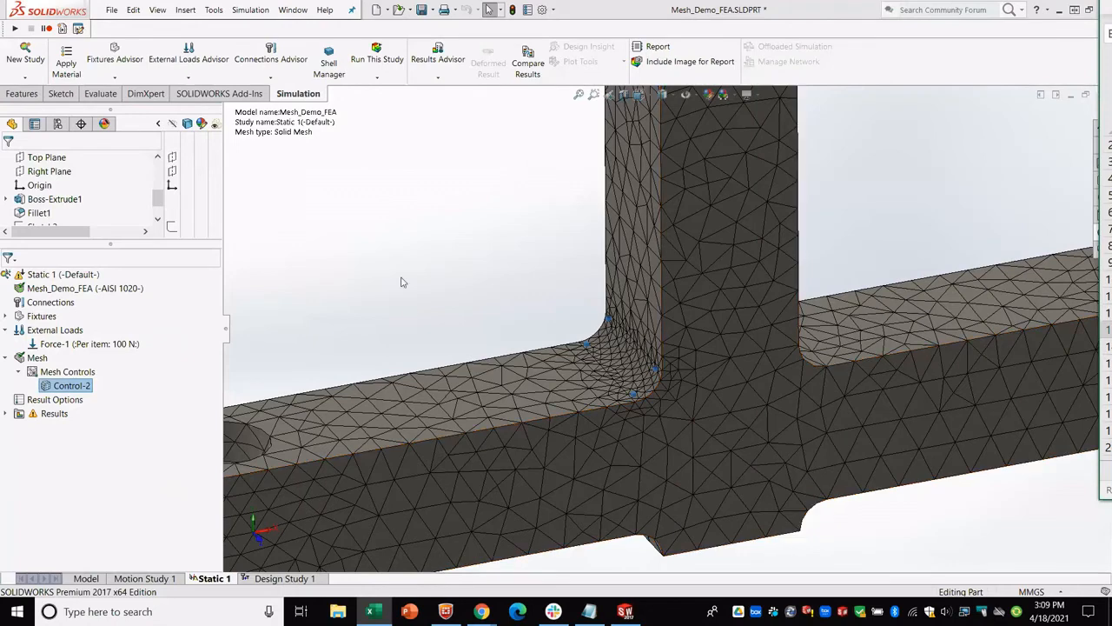
Create a new Simulation-category parameter named ElementSize as a variable in Design Study 1.
{"action": "left_click", "coordinate": [270, 578]}
{"action": "left_click", "coordinate": [270, 578]}
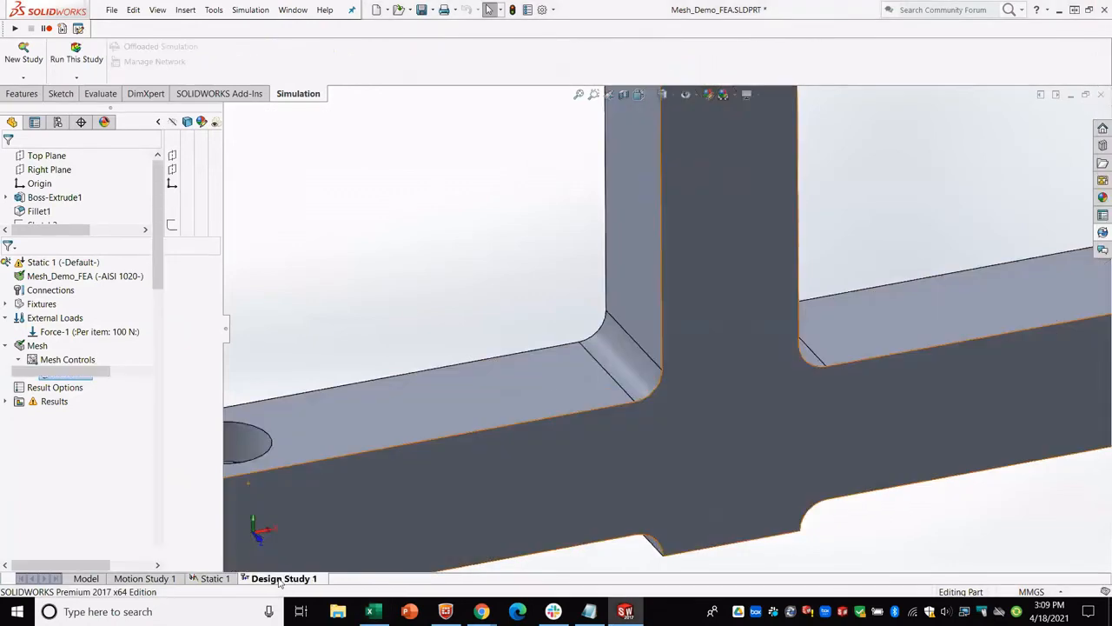
{"action": "left_click", "coordinate": [212, 442]}
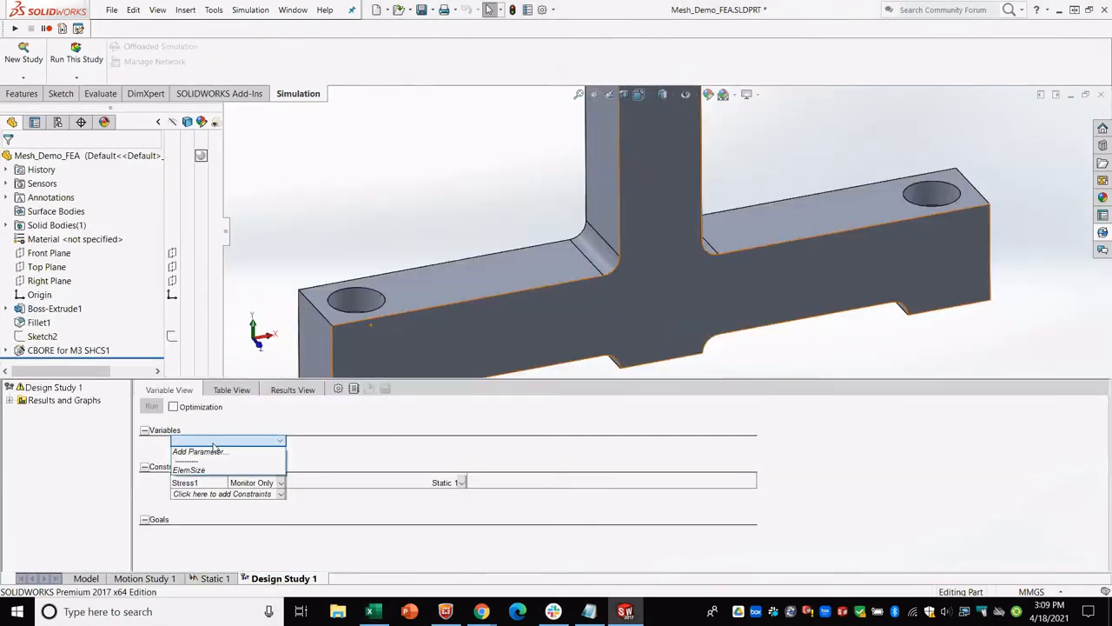
{"action": "left_click", "coordinate": [201, 451]}
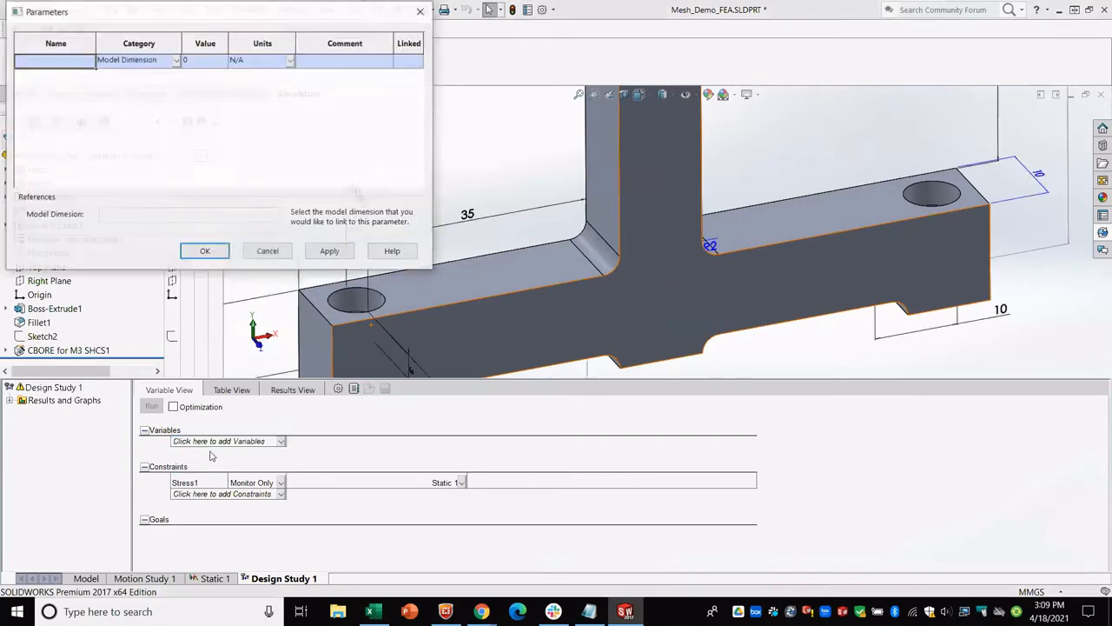
{"action": "left_click", "coordinate": [72, 61]}
{"action": "type", "text": "ElementSi"}
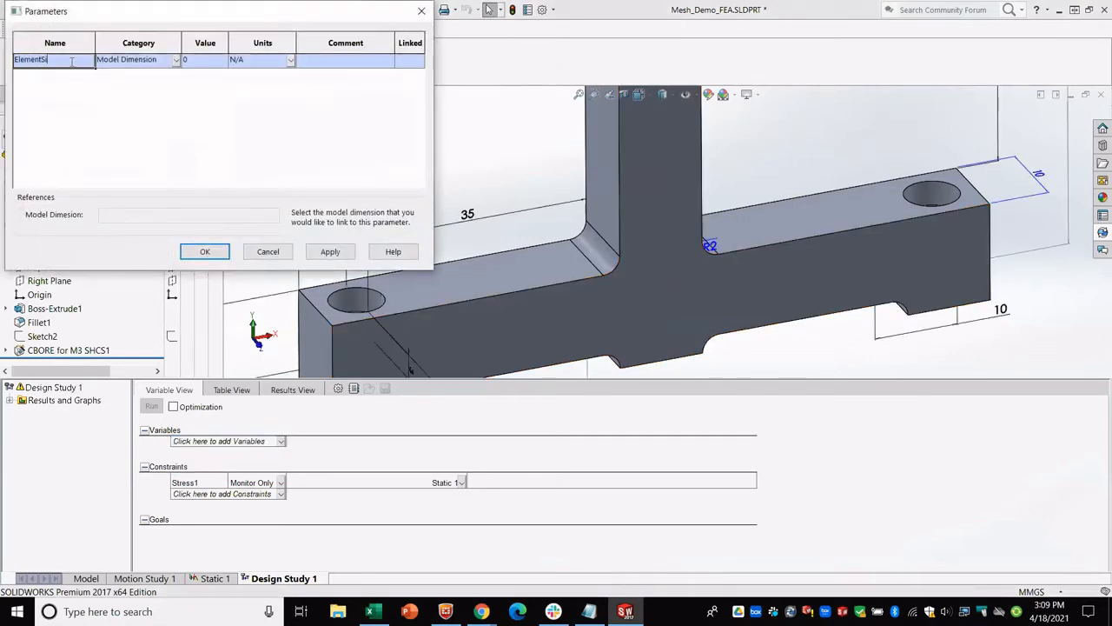
{"action": "type", "text": "ze"}
{"action": "left_click", "coordinate": [133, 60]}
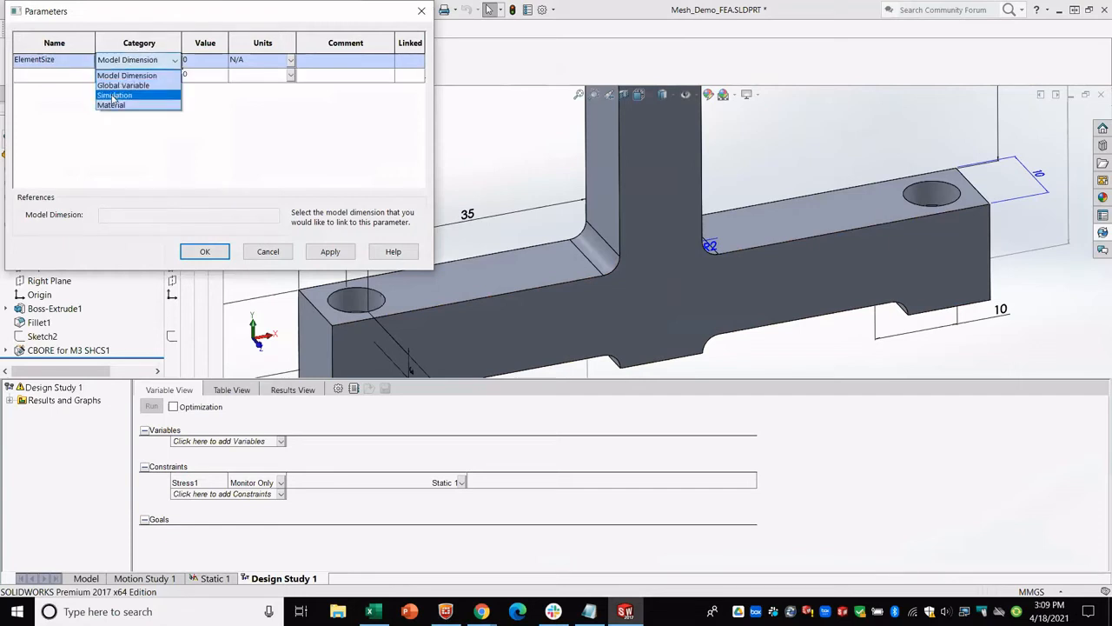
{"action": "left_click", "coordinate": [114, 95]}
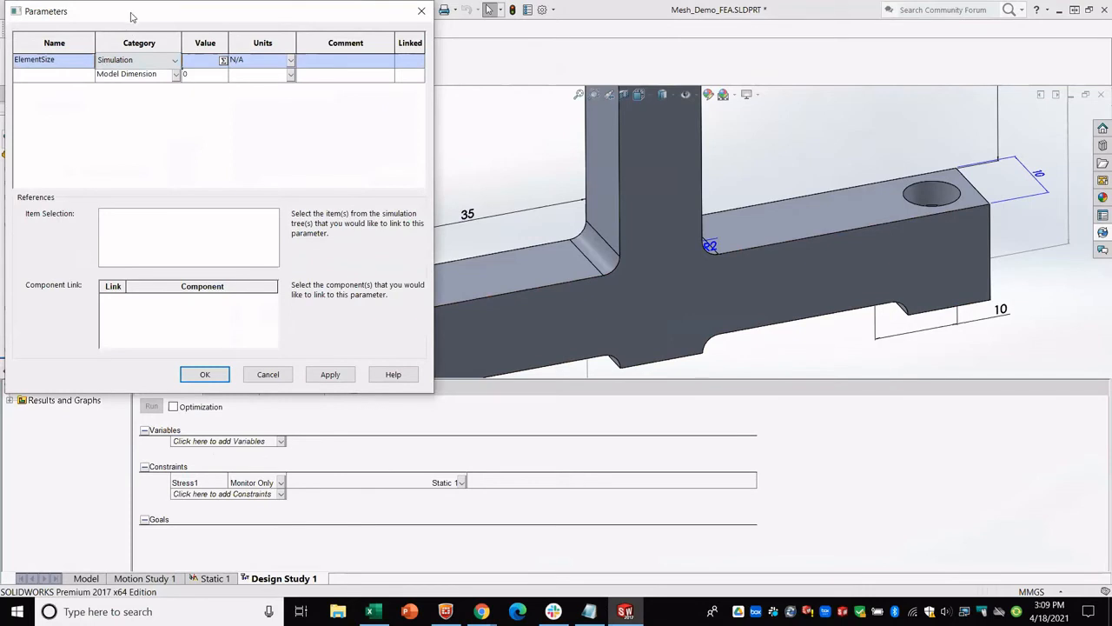
{"action": "left_click_drag", "start_coordinate": [132, 16], "coordinate": [462, 76]}
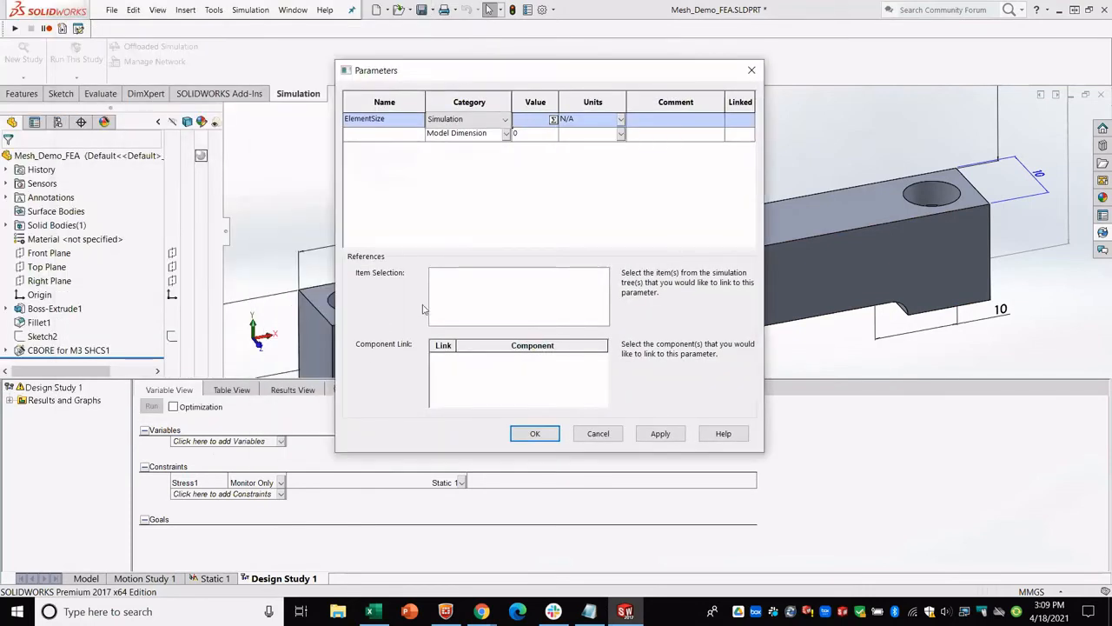
Link the ElementSize parameter to the Mesh Size component of the Control-2 mesh control in Static 1.
{"action": "left_click", "coordinate": [212, 577]}
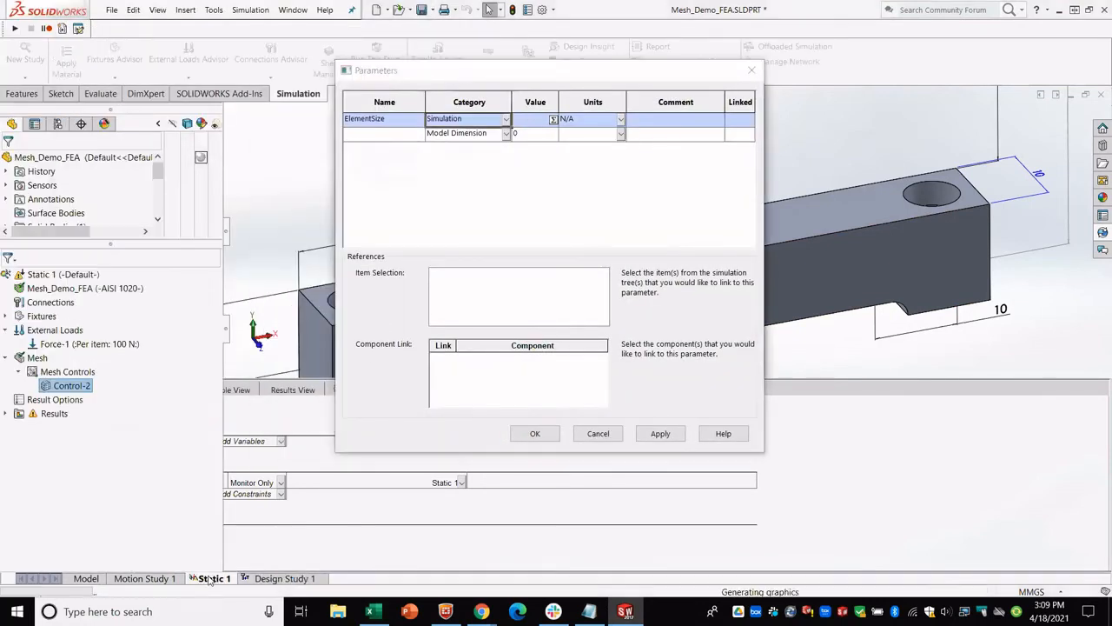
{"action": "left_click", "coordinate": [65, 387]}
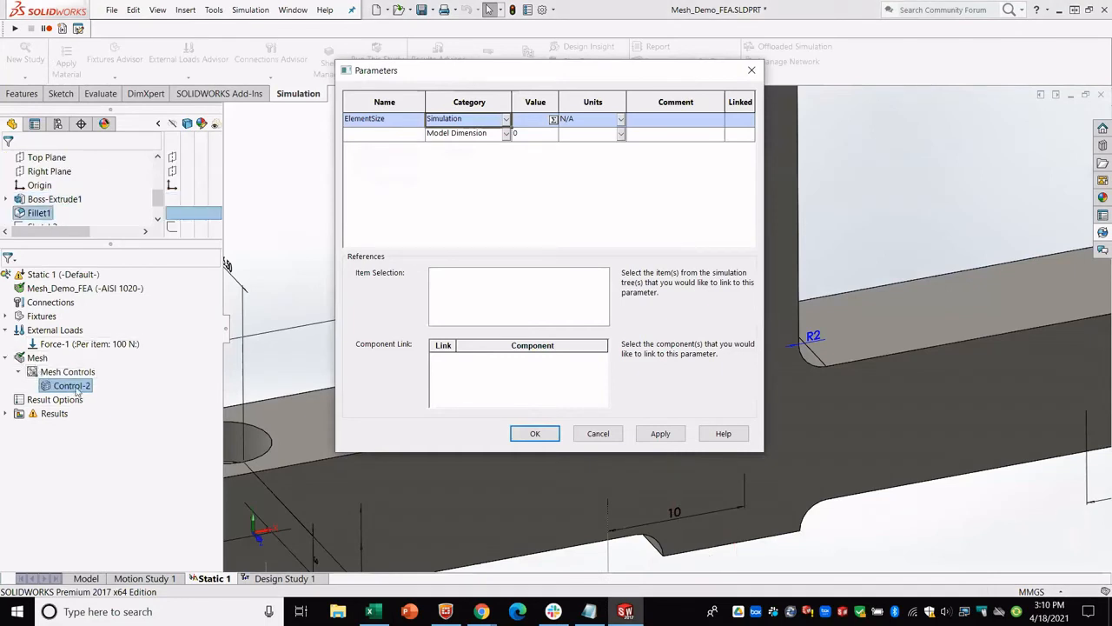
{"action": "left_click", "coordinate": [75, 388]}
{"action": "left_click", "coordinate": [73, 388]}
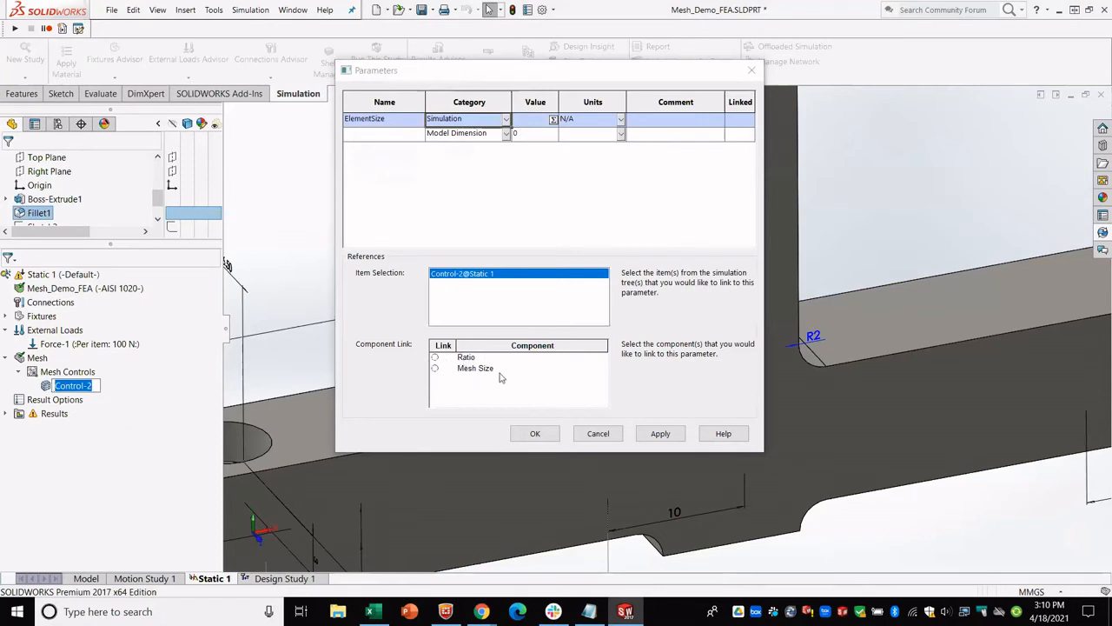
{"action": "left_click", "coordinate": [435, 368]}
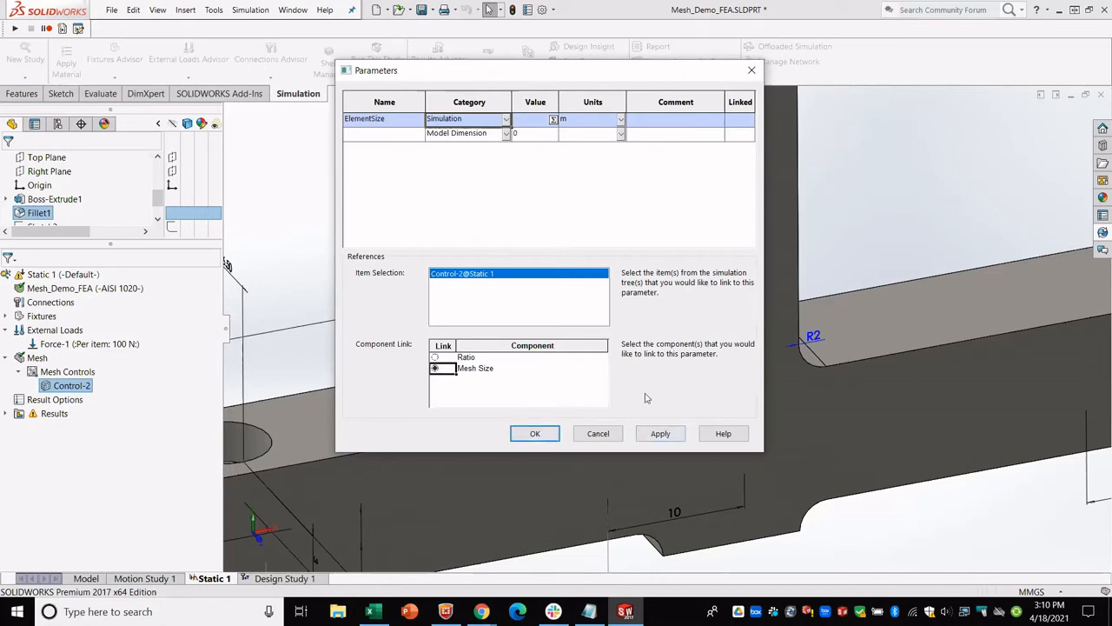
Set the ElementSize parameter's value to 1.57 m and accept it into the design study.
{"action": "left_click", "coordinate": [660, 435]}
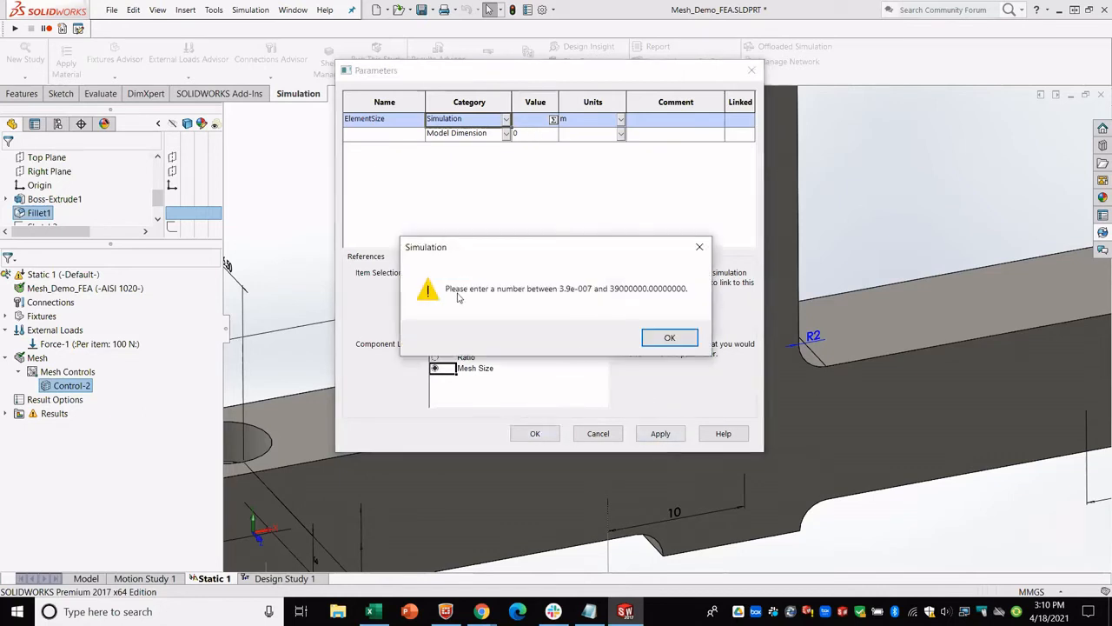
{"action": "left_click", "coordinate": [670, 337]}
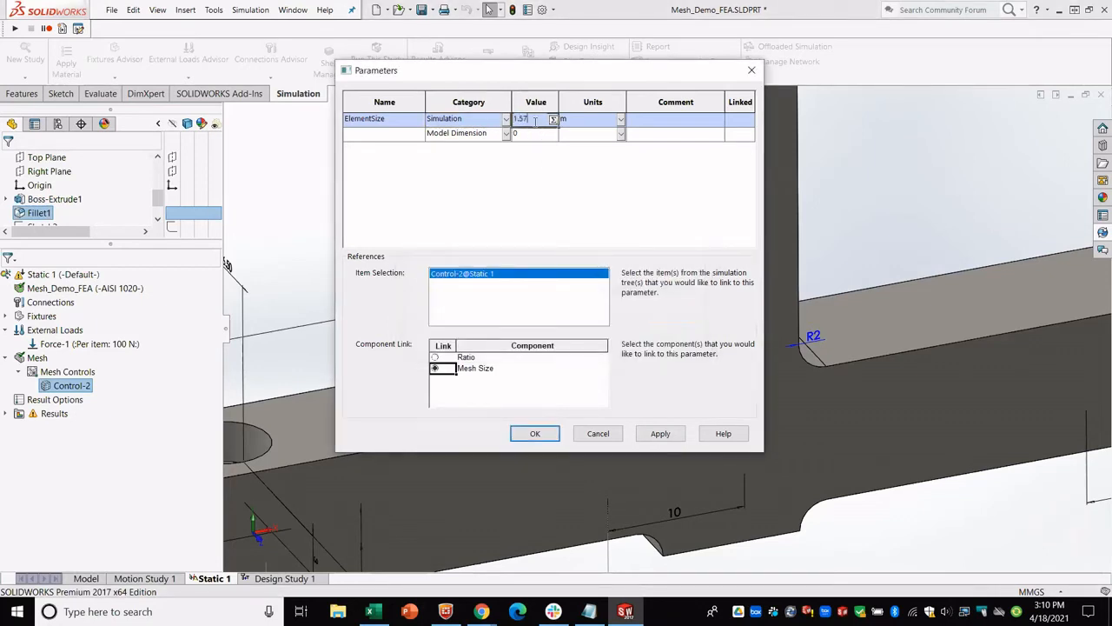
{"action": "left_click", "coordinate": [660, 433]}
{"action": "left_click", "coordinate": [534, 434]}
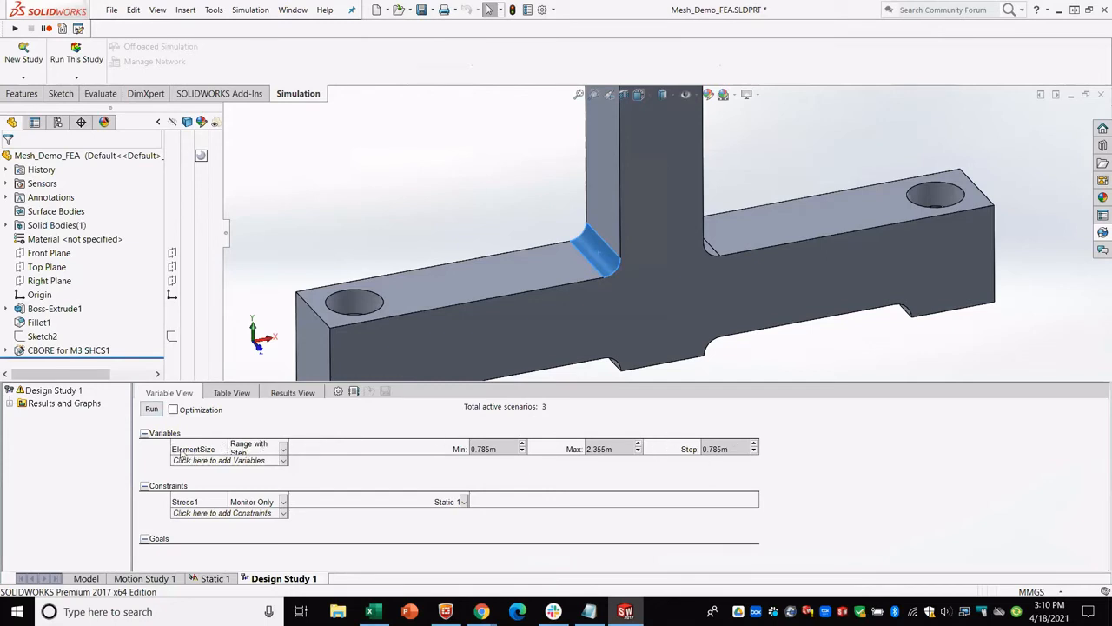
Give the ElementSize variable discrete values of 1.57, 1.05, 0.79, 0.63, 0.52, 0.45 and 0.39 mm.
{"action": "left_click", "coordinate": [284, 449]}
{"action": "left_click", "coordinate": [269, 473]}
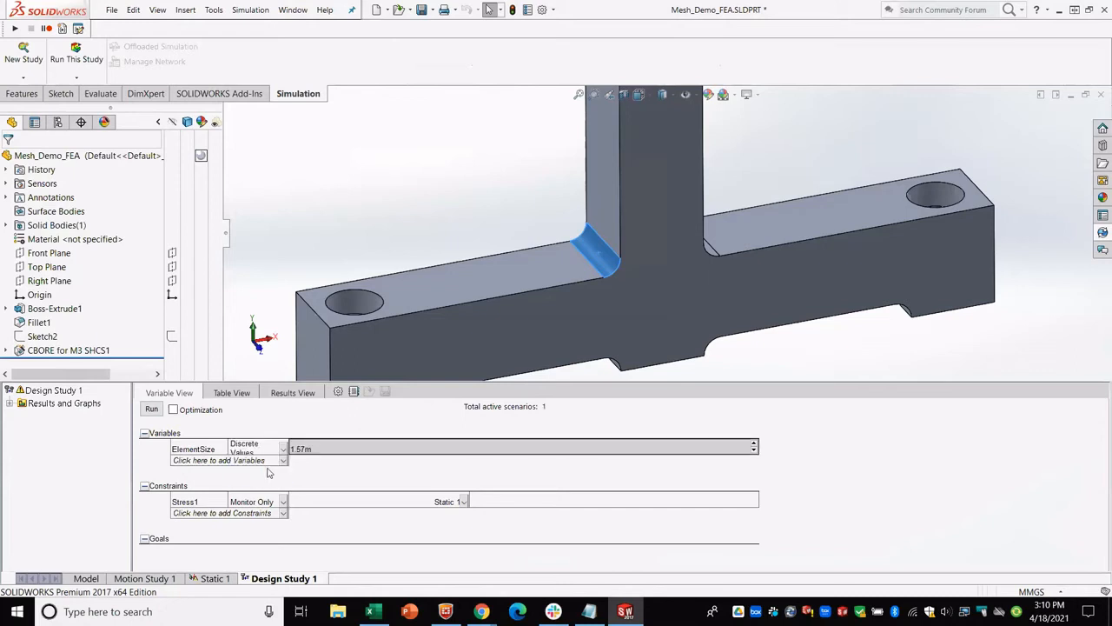
{"action": "left_click", "coordinate": [358, 449]}
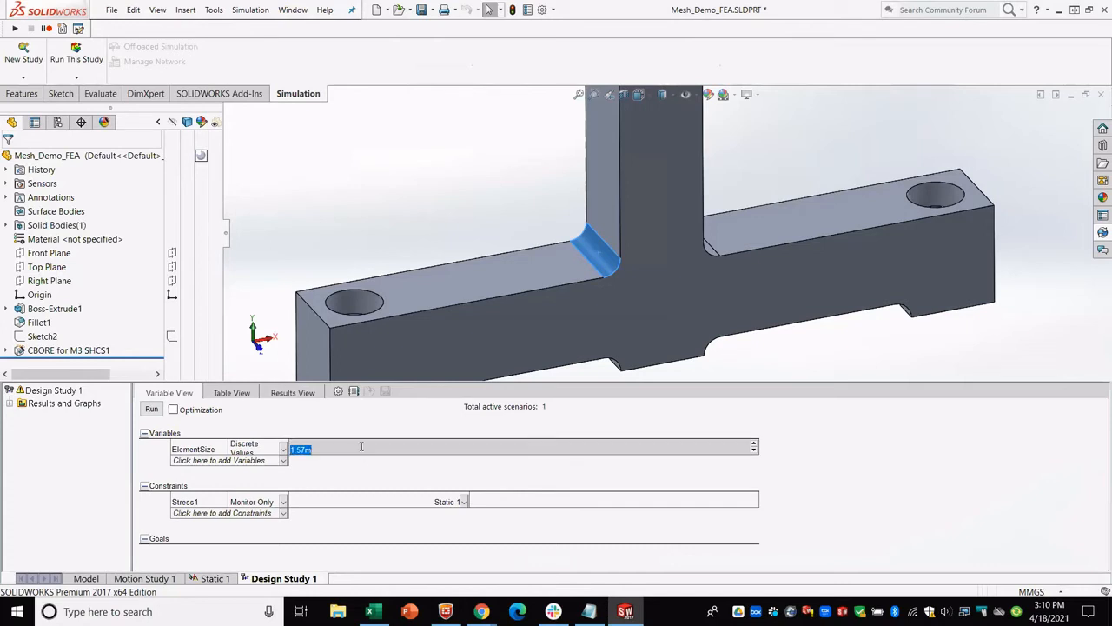
{"action": "left_click", "coordinate": [310, 448]}
{"action": "key", "text": "BackSpace"}
{"action": "key", "text": "BackSpace"}
{"action": "key", "text": "BackSpace"}
{"action": "type", "text": "mm, 0.79mm, 0.63mm, 0.52mm, 0.45mm, 0"}
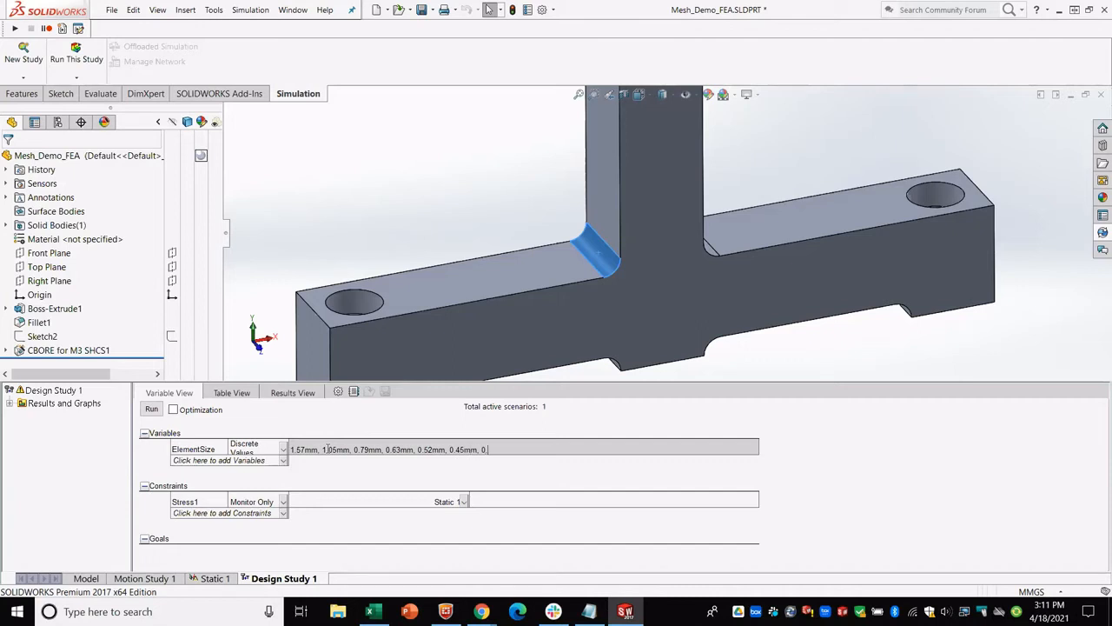
{"action": "type", "text": ".39mm"}
Switch to the Excel workbook and compare the elements-in-arc column with its calculated element sizes.
{"action": "left_click_drag", "start_coordinate": [1111, 37], "coordinate": [896, 10]}
{"action": "left_click_drag", "start_coordinate": [628, 7], "coordinate": [323, 26]}
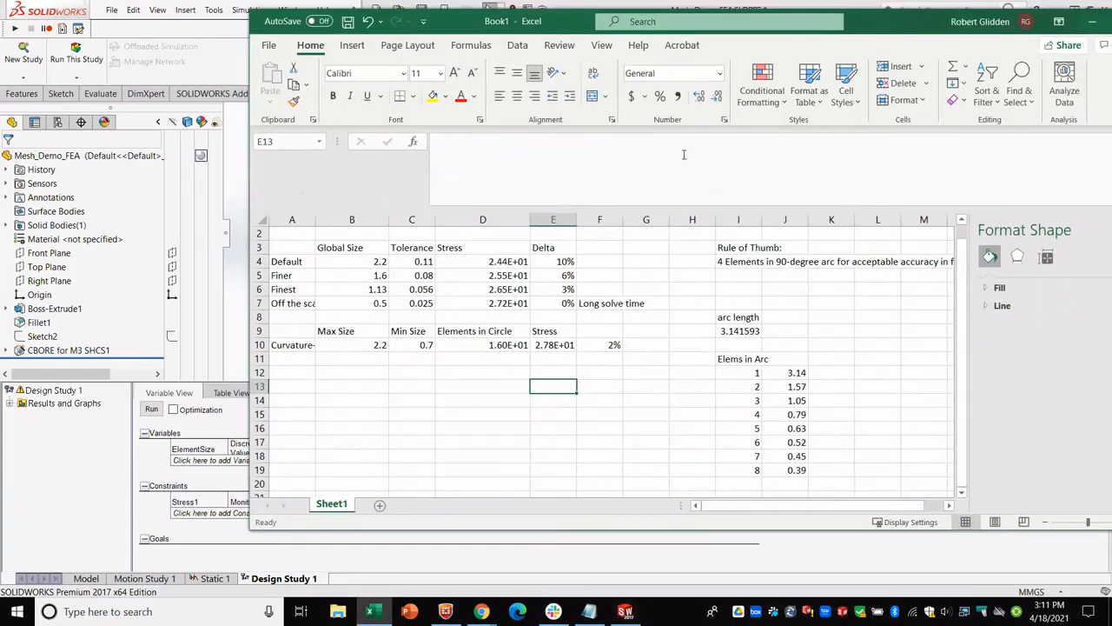
{"action": "left_click_drag", "start_coordinate": [781, 369], "coordinate": [795, 472]}
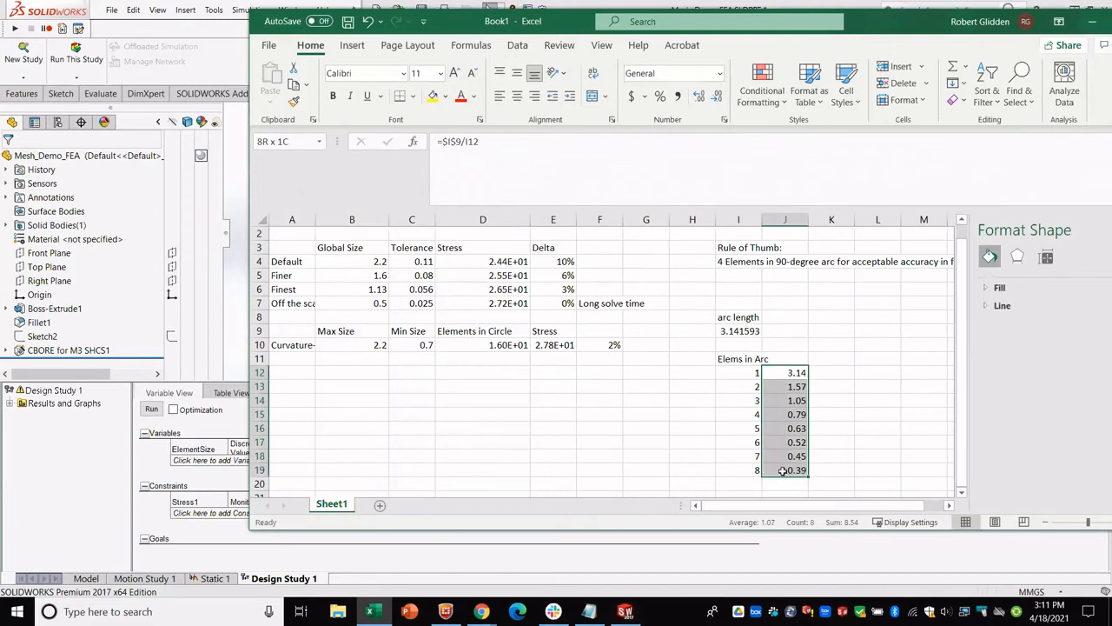
{"action": "left_click", "coordinate": [754, 372]}
{"action": "key", "text": "ctrl+shift+Down"}
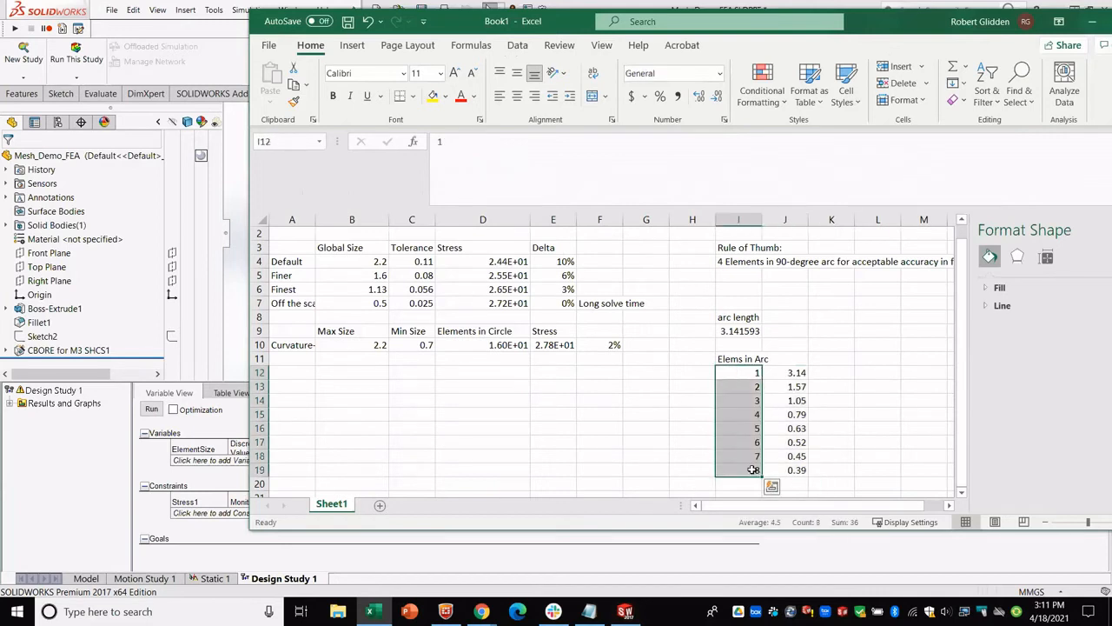
{"action": "left_click", "coordinate": [600, 415]}
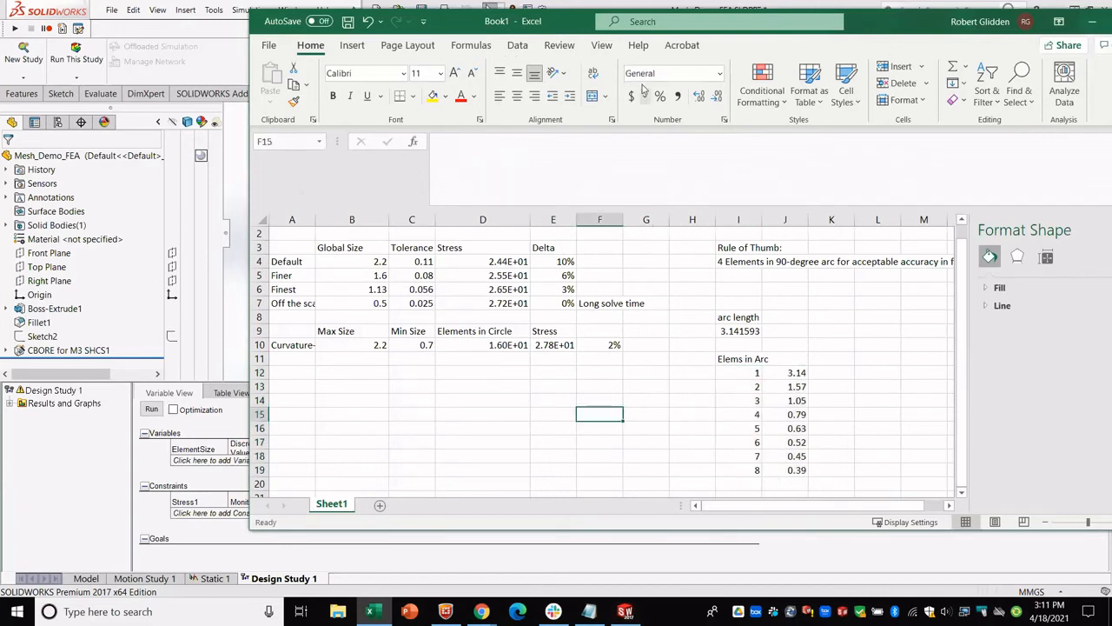
{"action": "left_click_drag", "start_coordinate": [549, 26], "coordinate": [813, 26]}
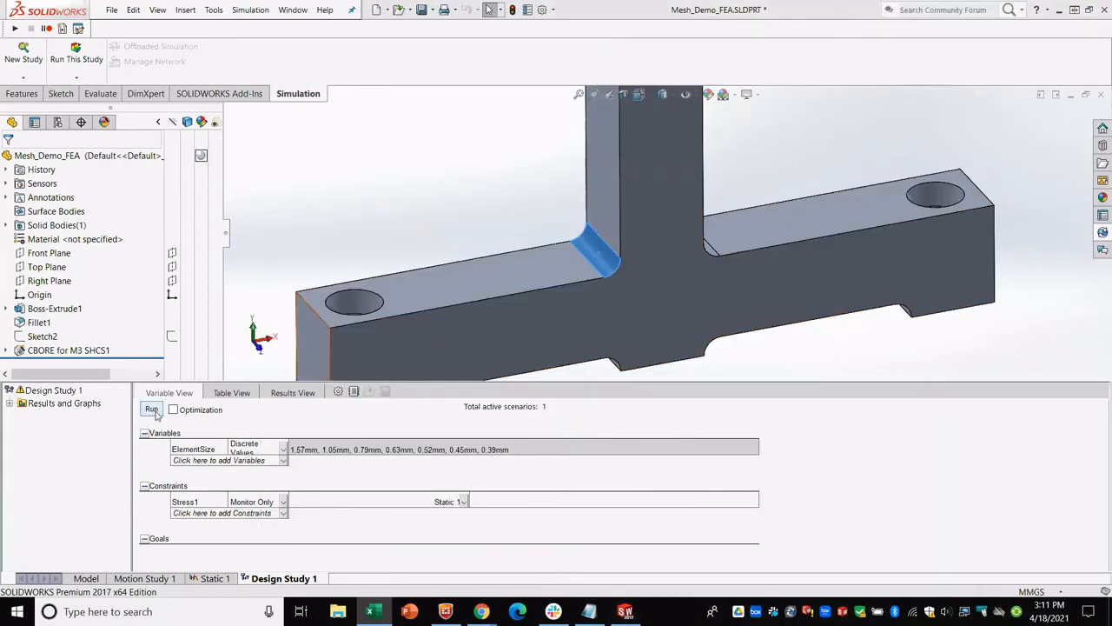
Save the part in SOLIDWORKS and run Design Study 1 with the listed element sizes.
{"action": "left_click", "coordinate": [747, 450]}
{"action": "left_click", "coordinate": [112, 10]}
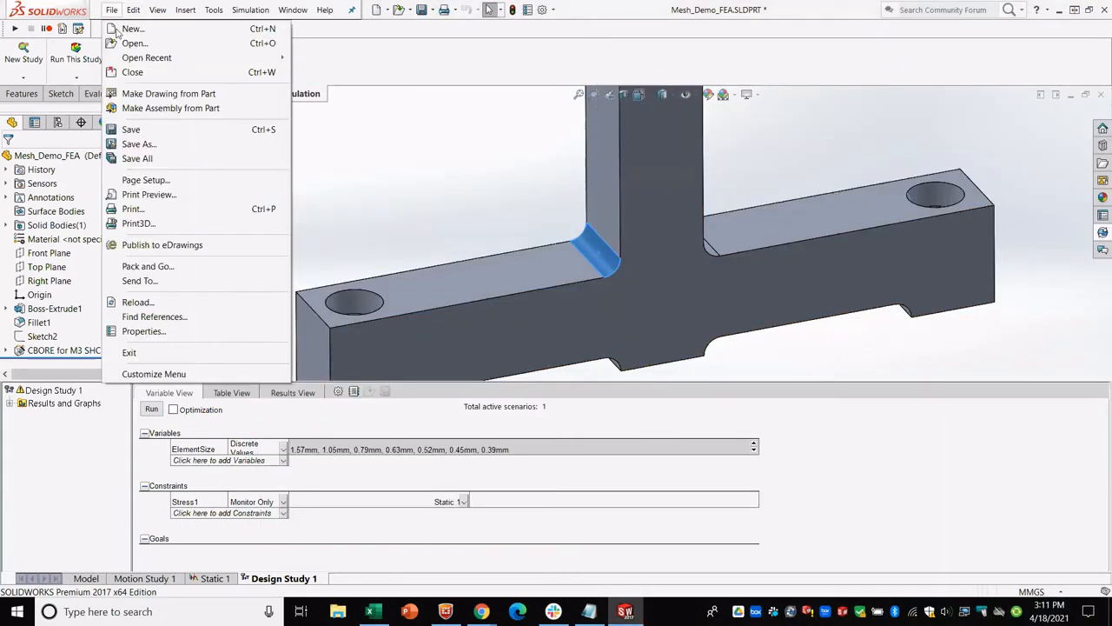
{"action": "left_click", "coordinate": [138, 132]}
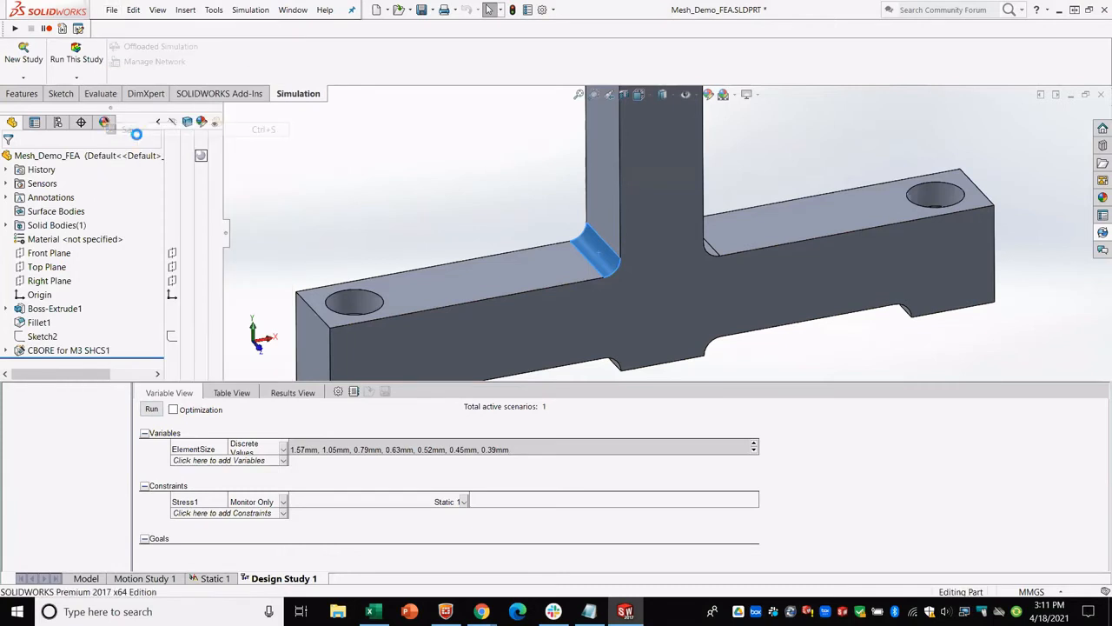
{"action": "left_click", "coordinate": [151, 409]}
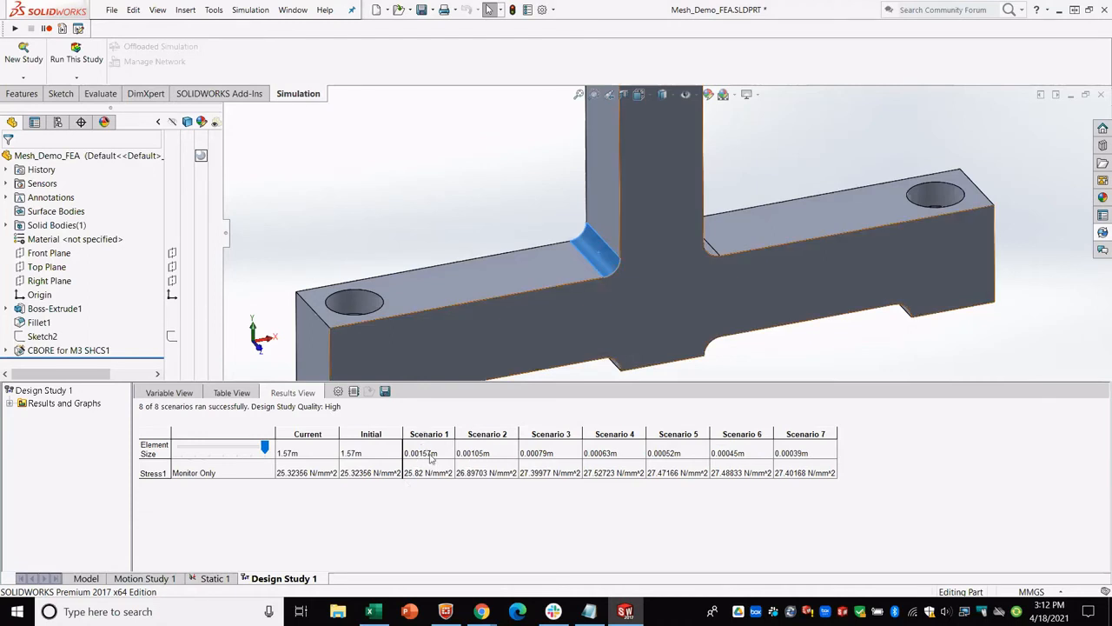
Copy the element sizes and stress results of Scenarios 1 to 7 and switch to the Excel workbook.
{"action": "left_click_drag", "start_coordinate": [456, 458], "coordinate": [796, 479]}
{"action": "key", "text": "ctrl+c"}
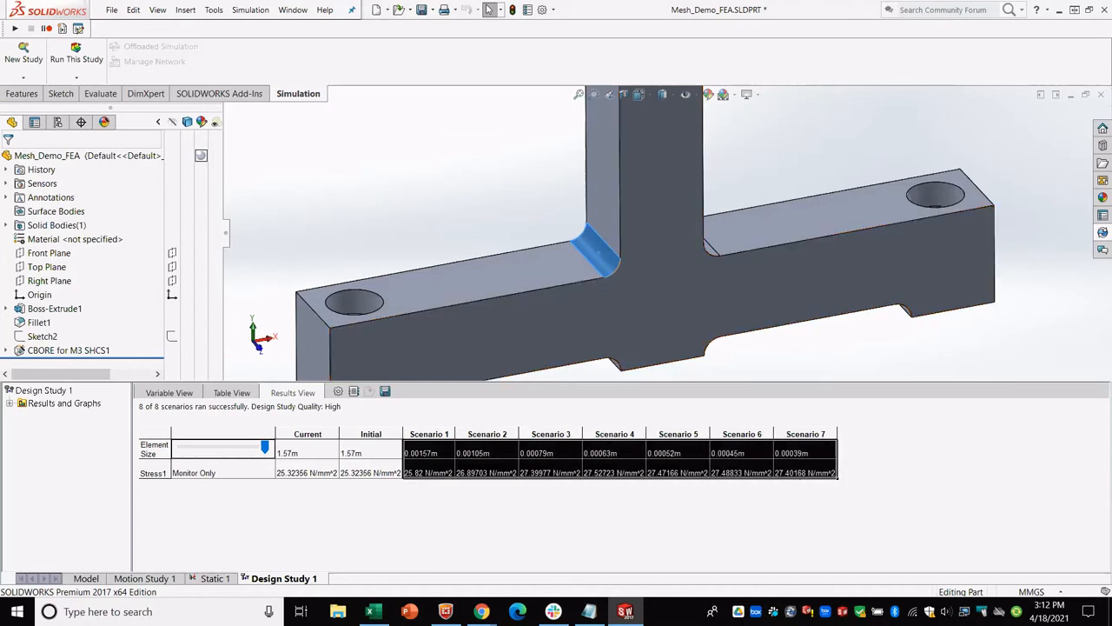
{"action": "left_click_drag", "start_coordinate": [956, 0], "coordinate": [780, 7]}
{"action": "left_click", "coordinate": [737, 335]}
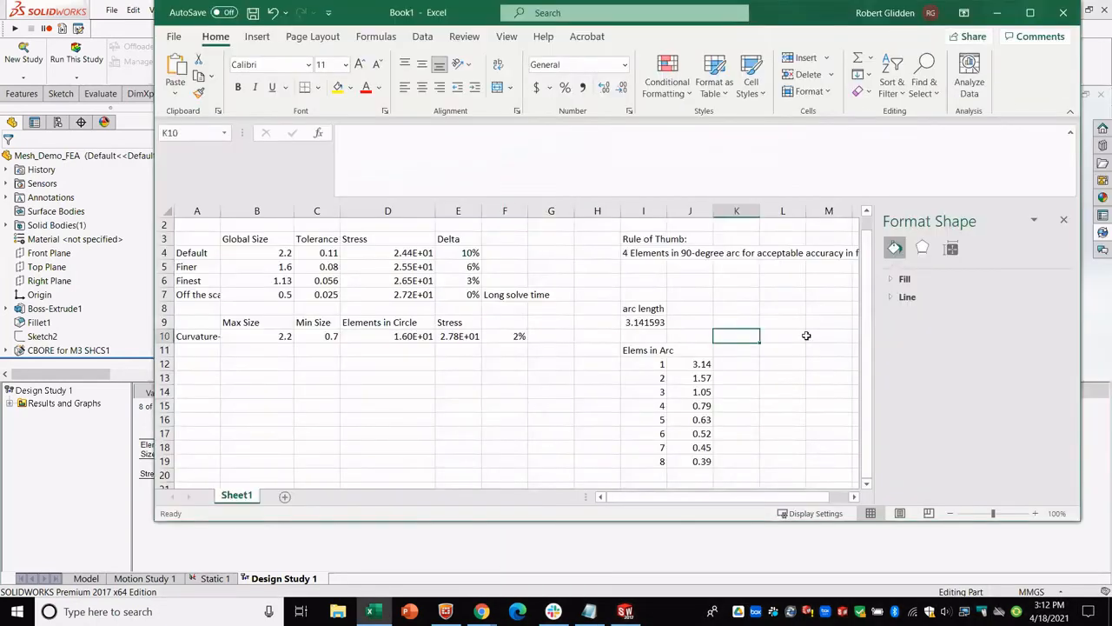
{"action": "left_click", "coordinate": [807, 336]}
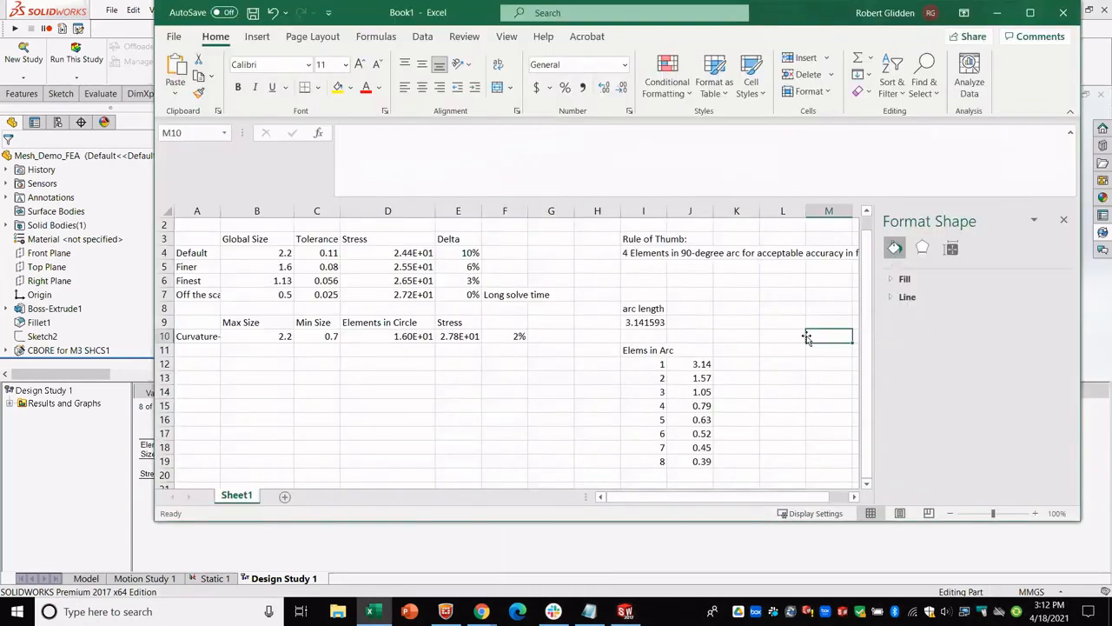
Try to paste the copied scenario results at cell A13 of Sheet1.
{"action": "left_click", "coordinate": [213, 378]}
{"action": "key", "text": "ctrl+v"}
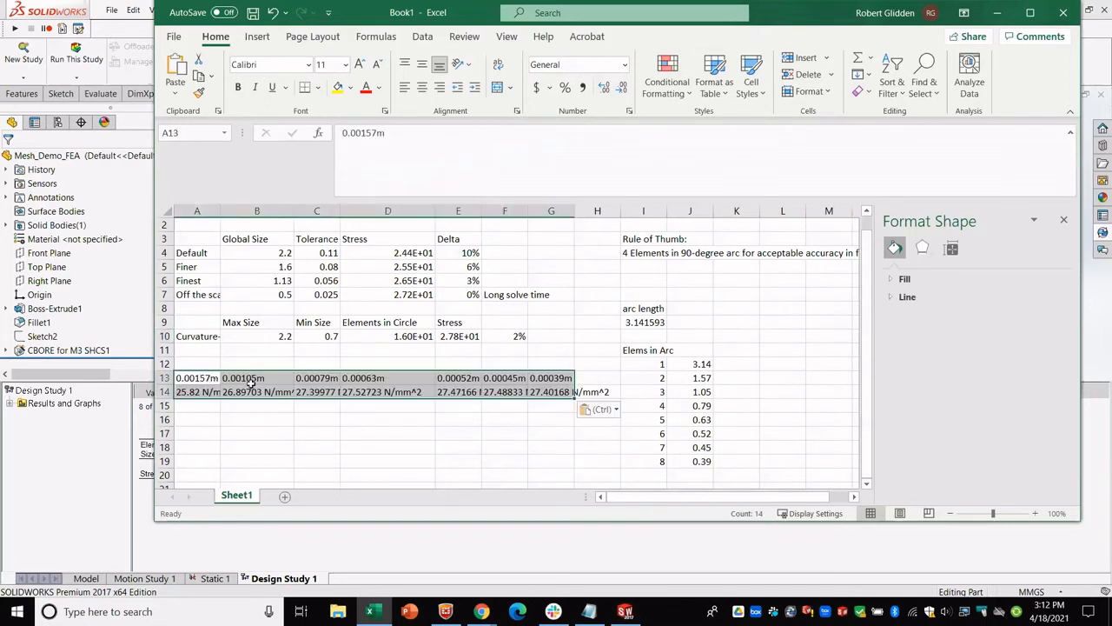
{"action": "left_click", "coordinate": [605, 411]}
{"action": "left_click", "coordinate": [361, 433]}
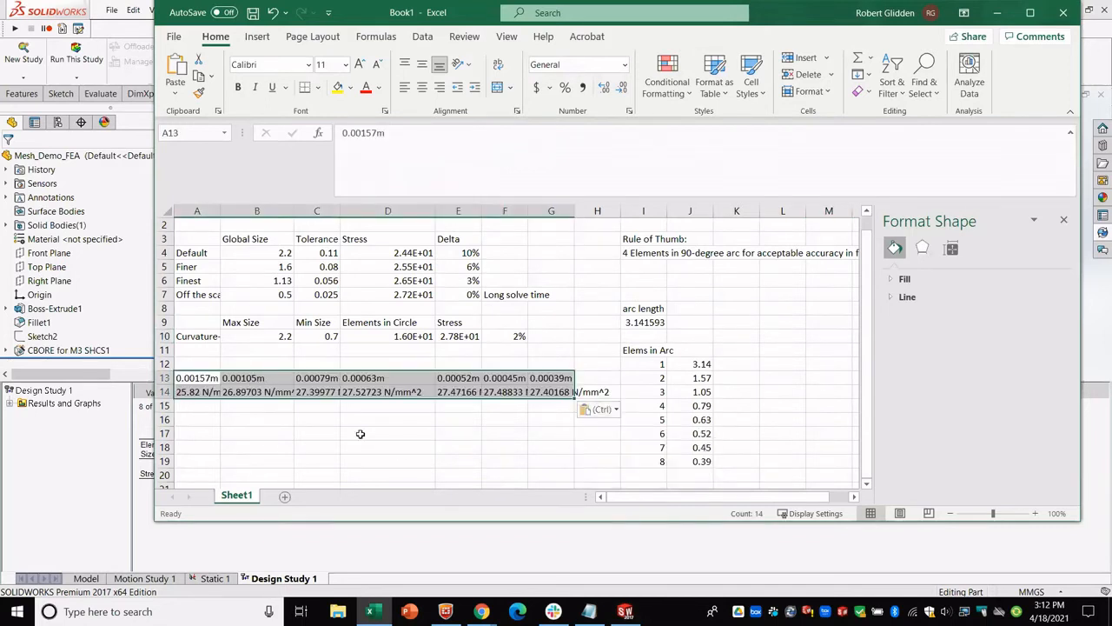
{"action": "key", "text": "ctrl+z"}
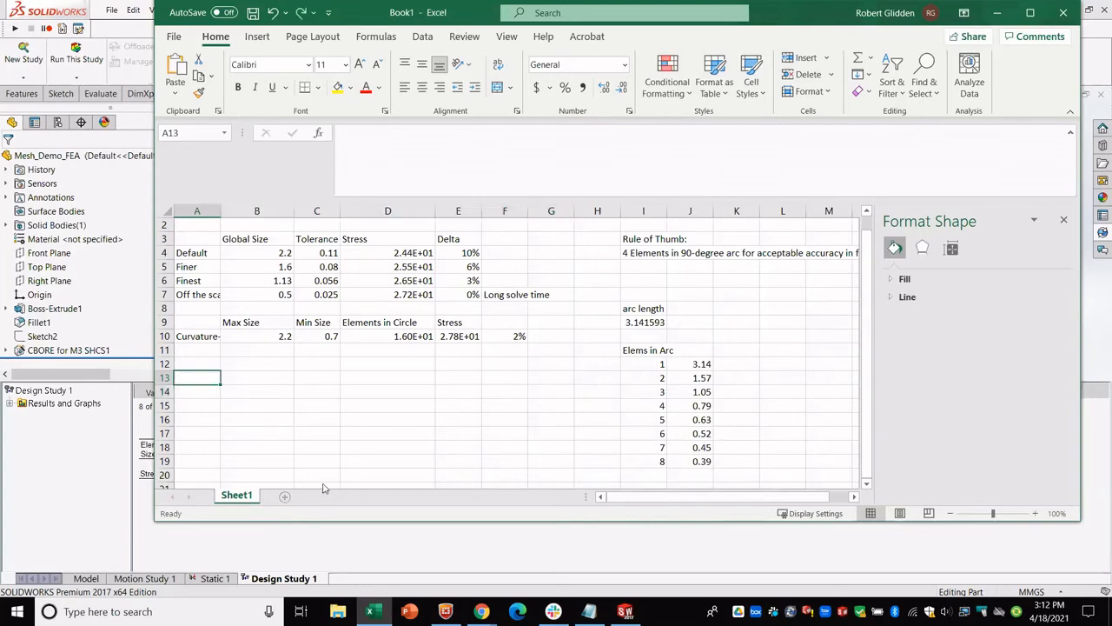
Maximize the workbook, add a second worksheet and paste the scenario results starting at cell B3.
{"action": "double_click", "coordinate": [796, 17]}
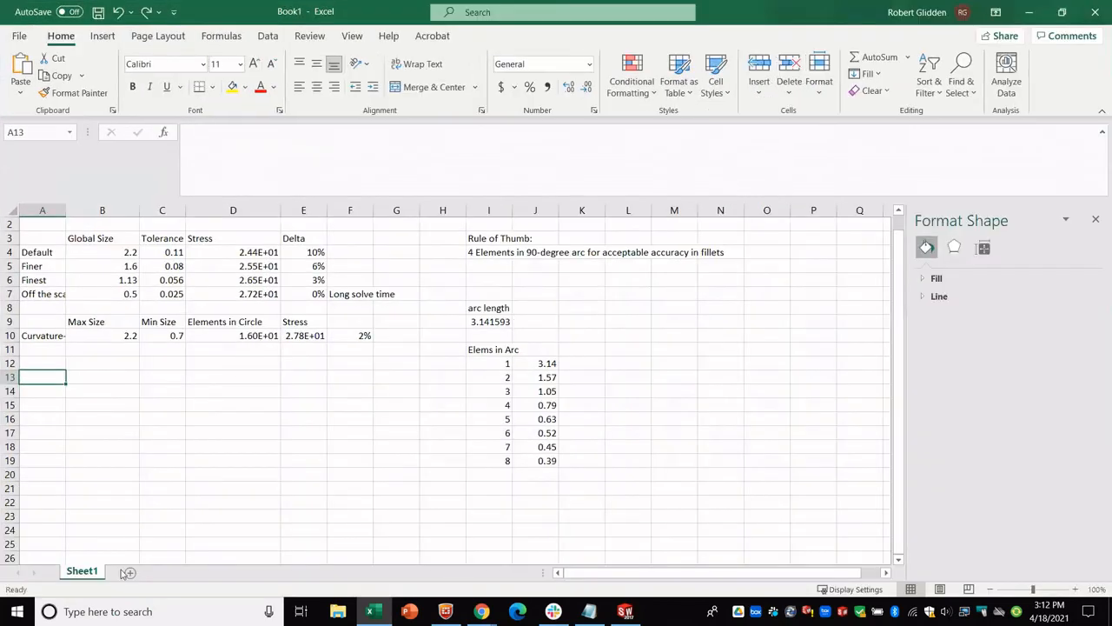
{"action": "left_click", "coordinate": [128, 572]}
{"action": "left_click", "coordinate": [84, 250]}
{"action": "key", "text": "ctrl+v"}
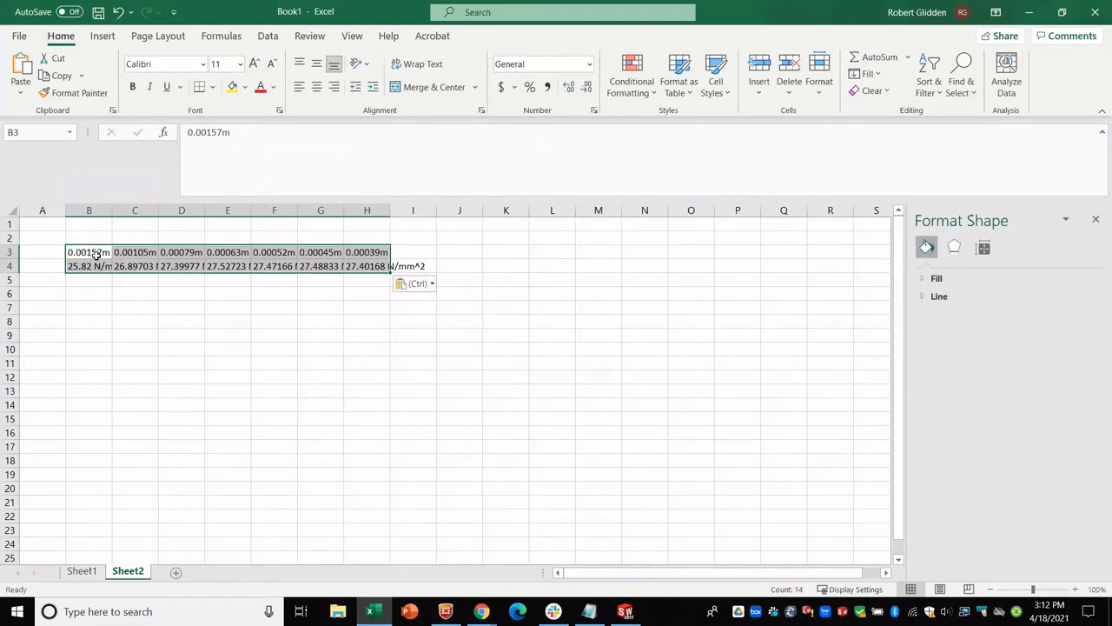
{"action": "key", "text": "ctrl+x"}
{"action": "left_click", "coordinate": [83, 292]}
{"action": "right_click", "coordinate": [82, 293]}
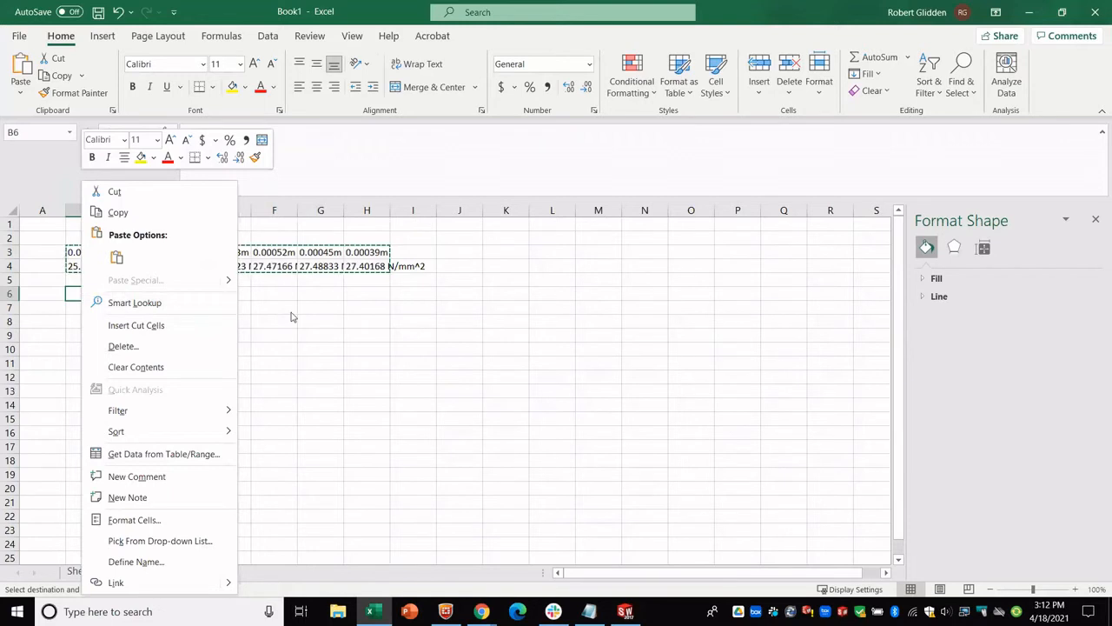
{"action": "left_click", "coordinate": [330, 339]}
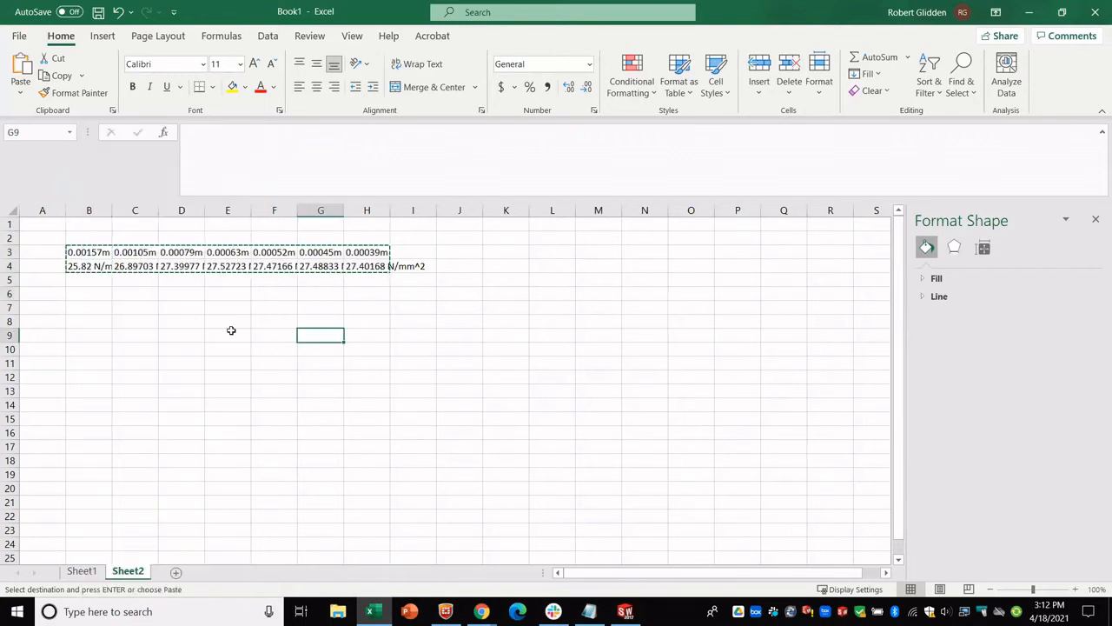
Copy the results in B3:H4 and paste them transposed into two columns starting at cell B6.
{"action": "key", "text": "Escape"}
{"action": "left_click_drag", "start_coordinate": [79, 252], "coordinate": [385, 269]}
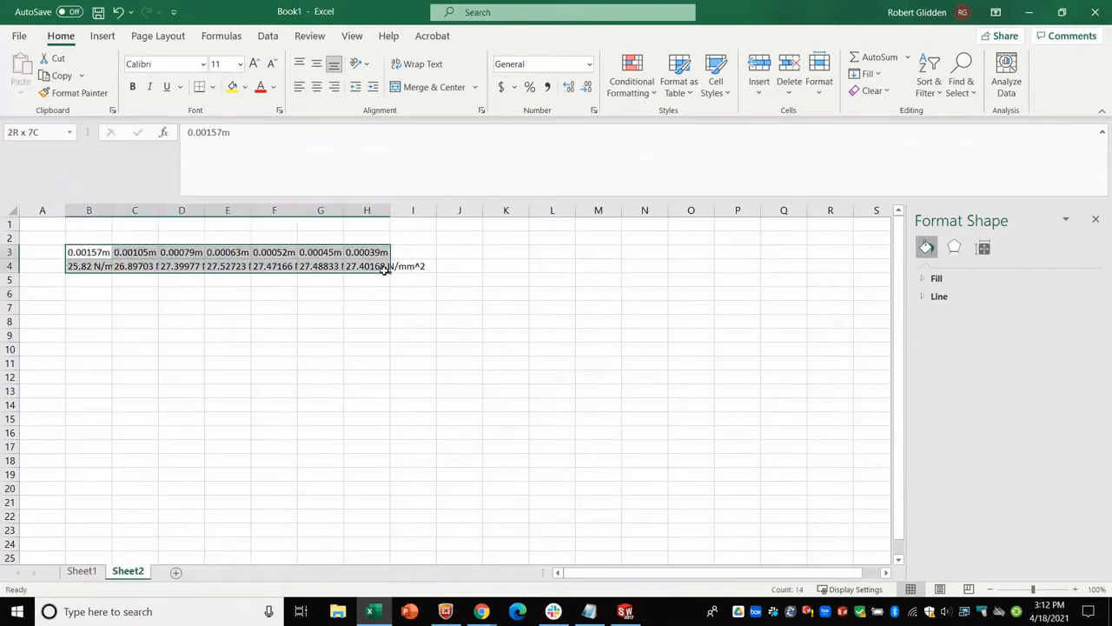
{"action": "key", "text": "ctrl+c"}
{"action": "right_click", "coordinate": [94, 294]}
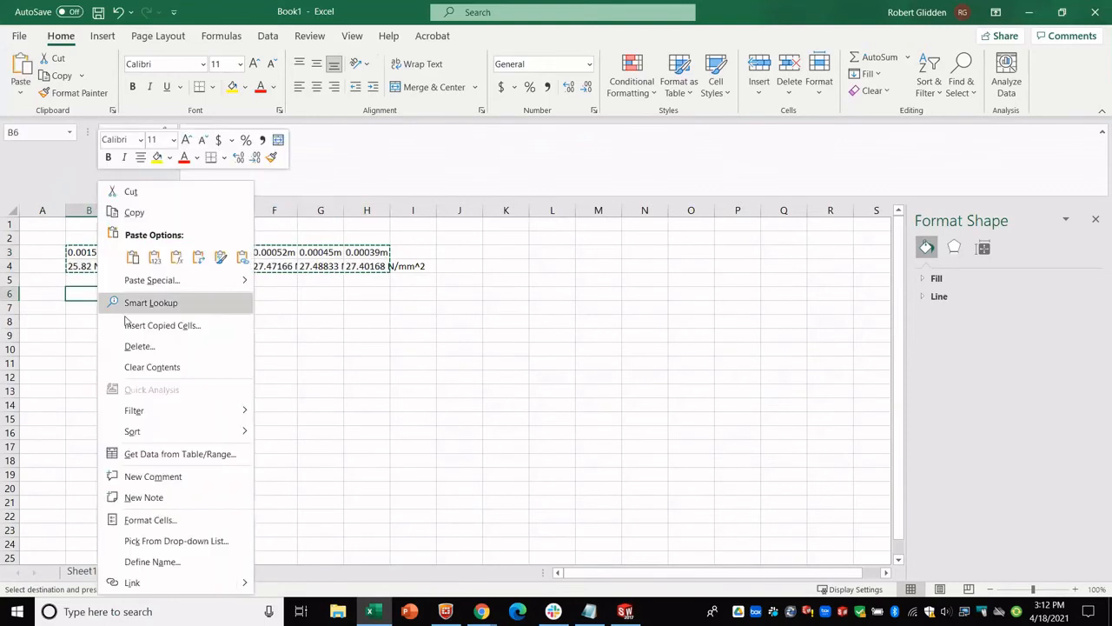
{"action": "left_click", "coordinate": [152, 280]}
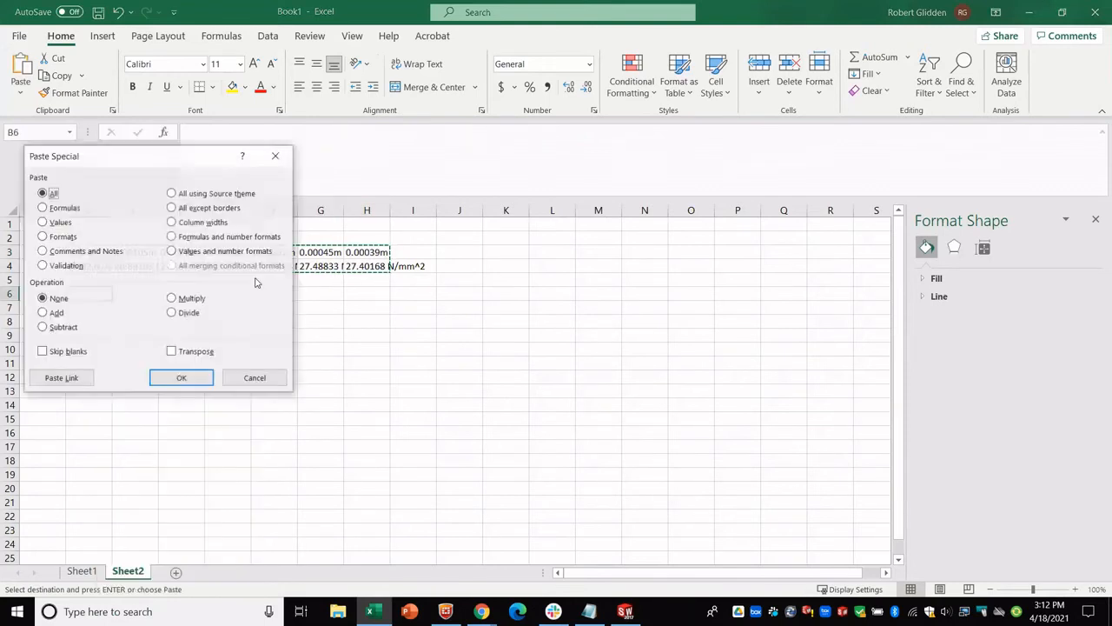
{"action": "left_click", "coordinate": [178, 354]}
{"action": "left_click", "coordinate": [182, 378]}
{"action": "left_click", "coordinate": [259, 304]}
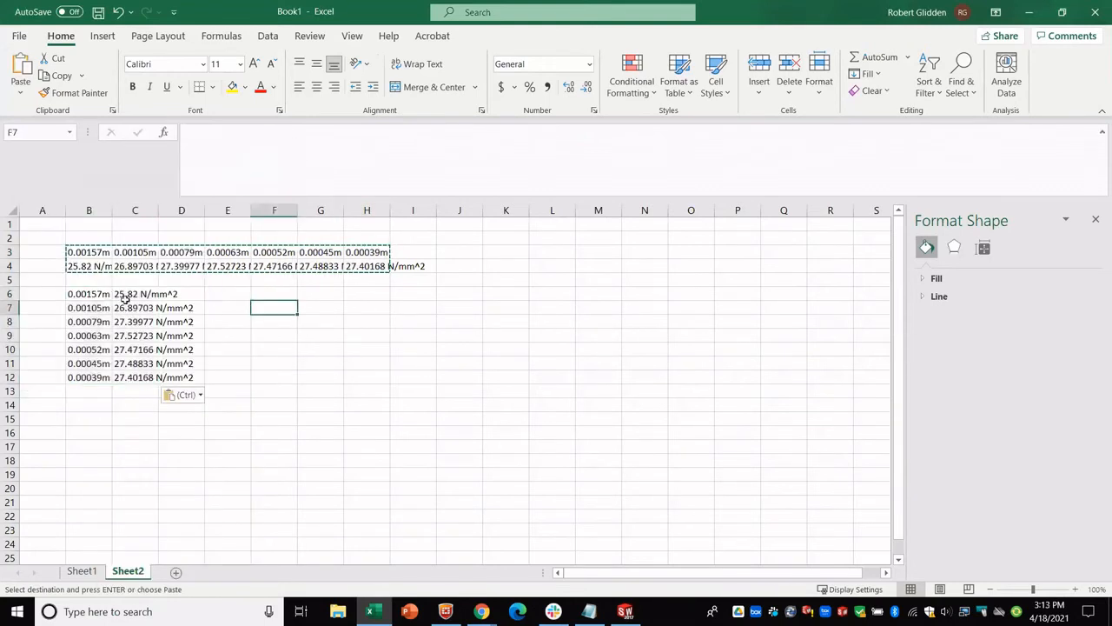
Clear the original horizontal scenario results in rows 3 and 4.
{"action": "left_click", "coordinate": [75, 252]}
{"action": "left_click_drag", "start_coordinate": [75, 231], "coordinate": [440, 287]}
{"action": "key", "text": "Delete"}
{"action": "left_click", "coordinate": [261, 318]}
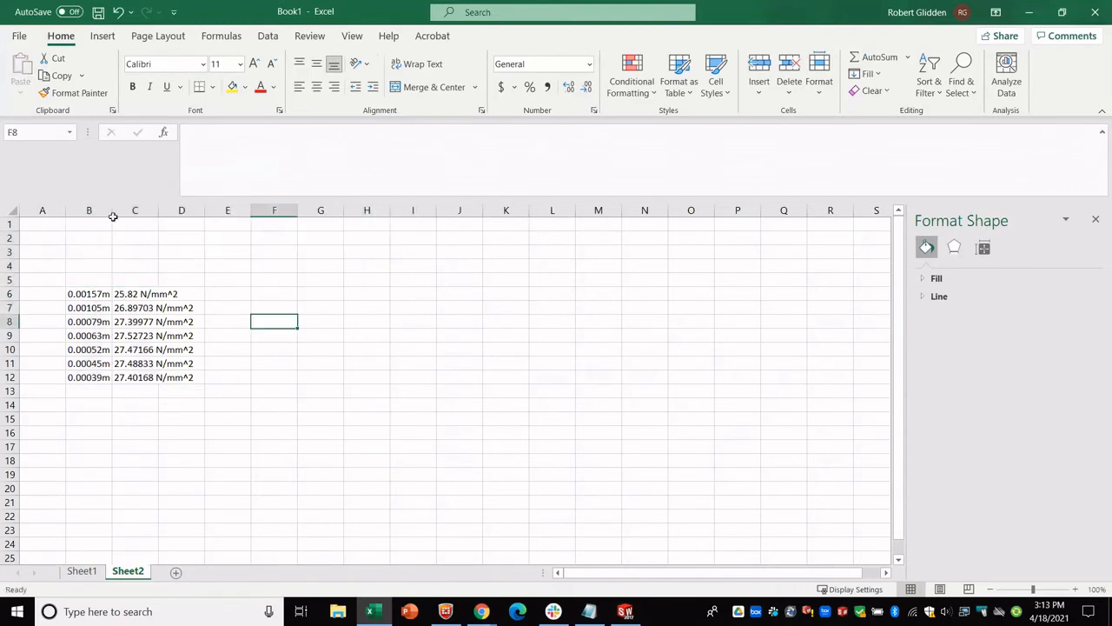
Widen column B and enter the headers "Element Size" in B5 and "#Elems in Arc" in A5.
{"action": "left_click_drag", "start_coordinate": [112, 211], "coordinate": [139, 211]}
{"action": "left_click", "coordinate": [95, 280]}
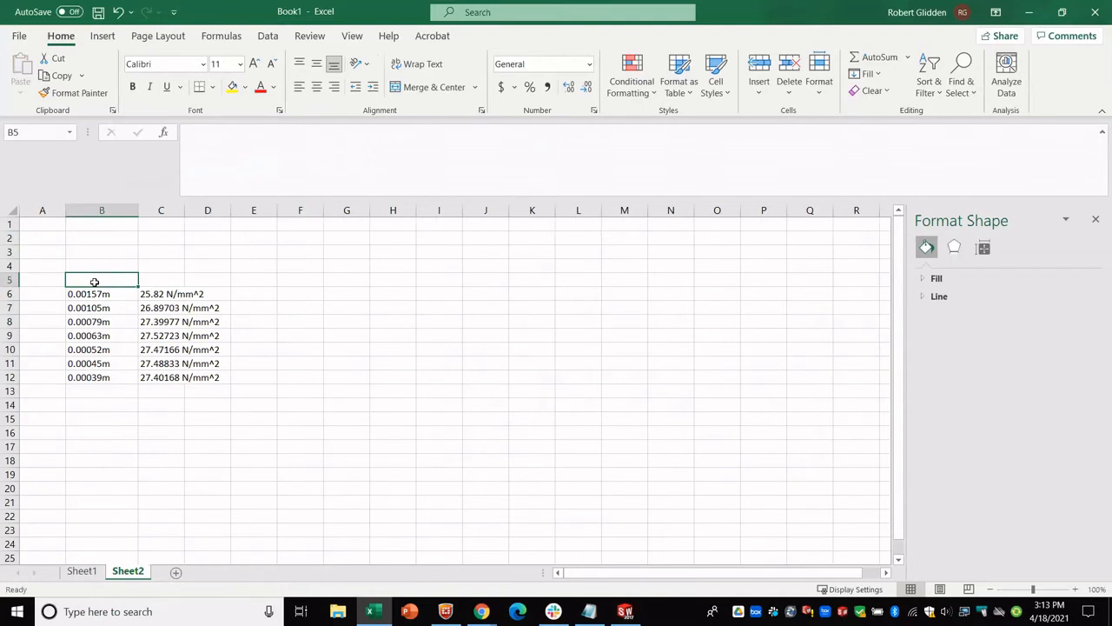
{"action": "type", "text": "Element"}
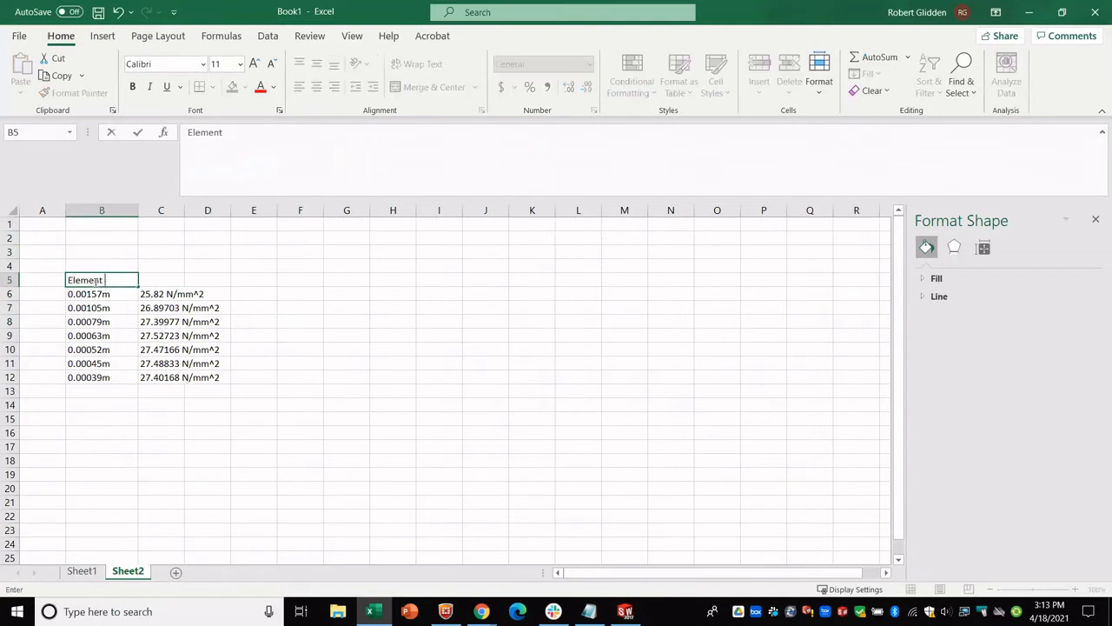
{"action": "type", "text": " Size"}
{"action": "key", "text": "Left"}
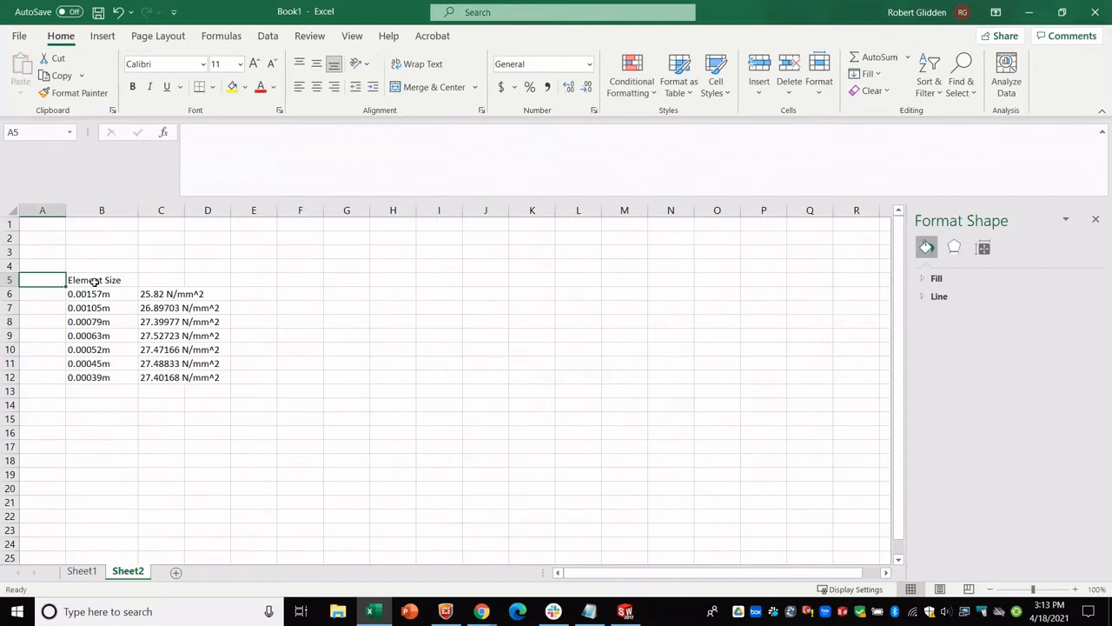
{"action": "type", "text": "#Elems"}
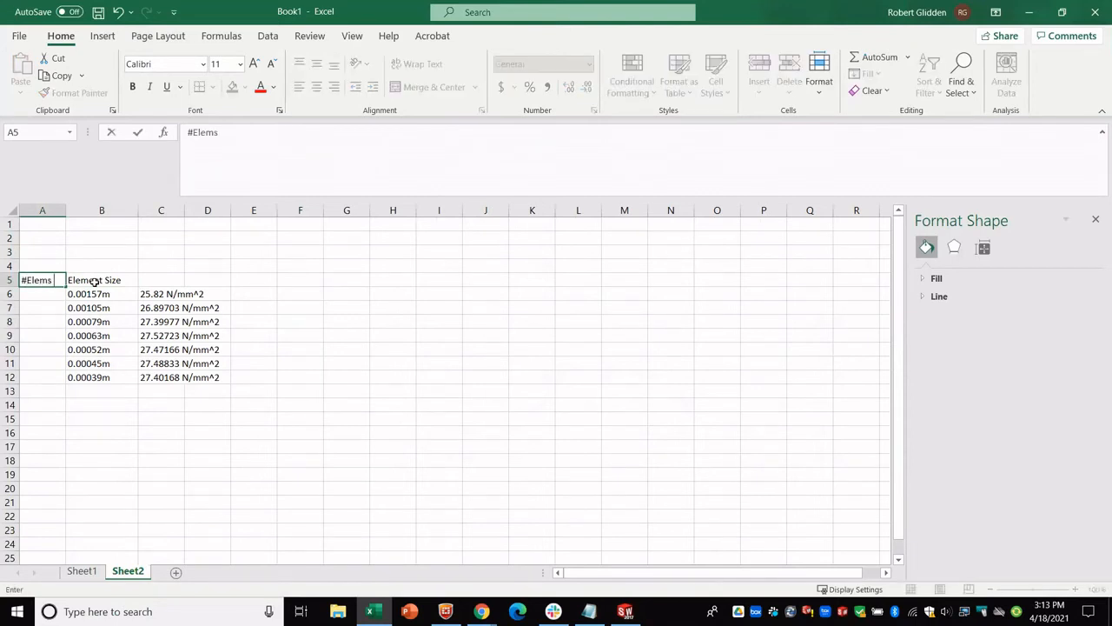
{"action": "type", "text": " in A"}
{"action": "key", "text": "Return"}
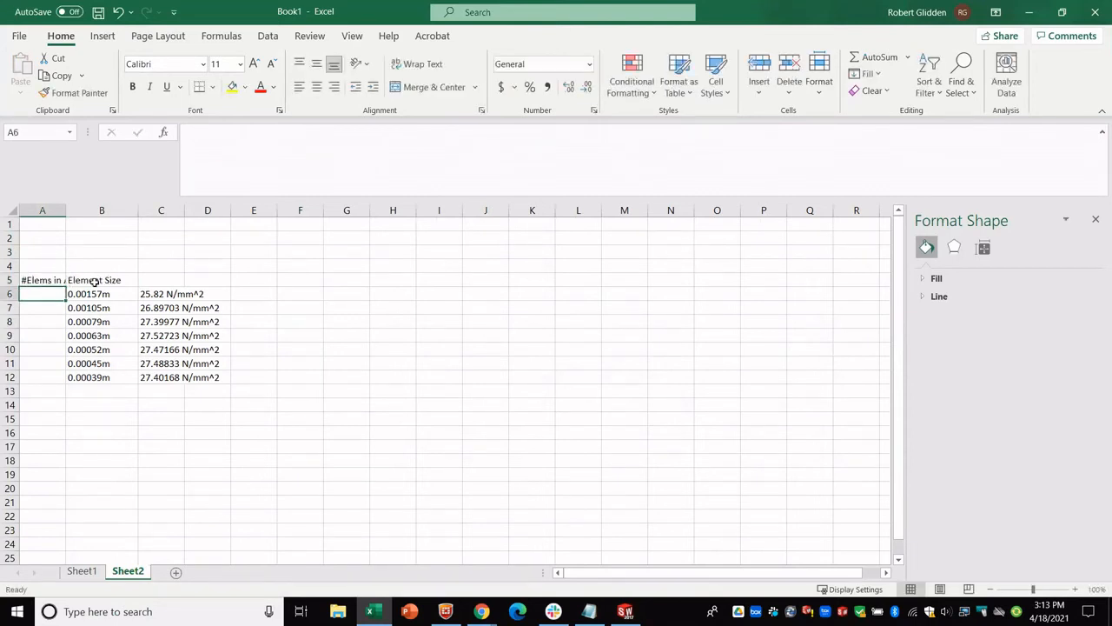
Enter the element counts 1, 2, 34, 5, 6 and 7 in cells A6 to A11.
{"action": "type", "text": "1"}
{"action": "key", "text": "Return"}
{"action": "type", "text": "2"}
{"action": "key", "text": "Return"}
{"action": "type", "text": "34"}
{"action": "key", "text": "Return"}
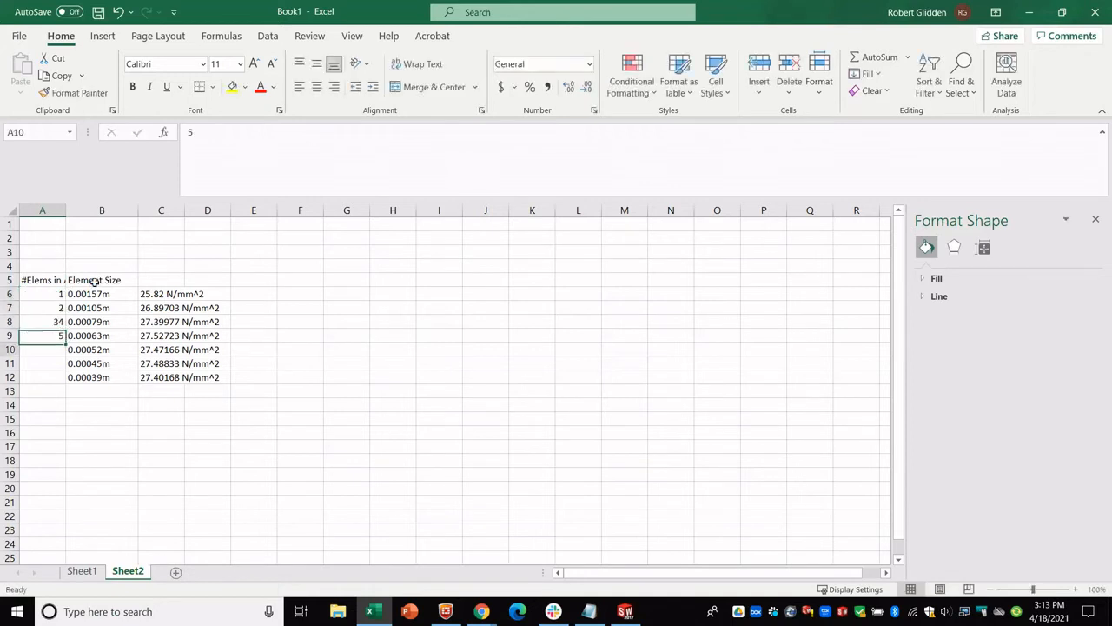
{"action": "type", "text": "5 6 7"}
{"action": "key", "text": "Return"}
{"action": "type", "text": "8"}
{"action": "key", "text": "Escape"}
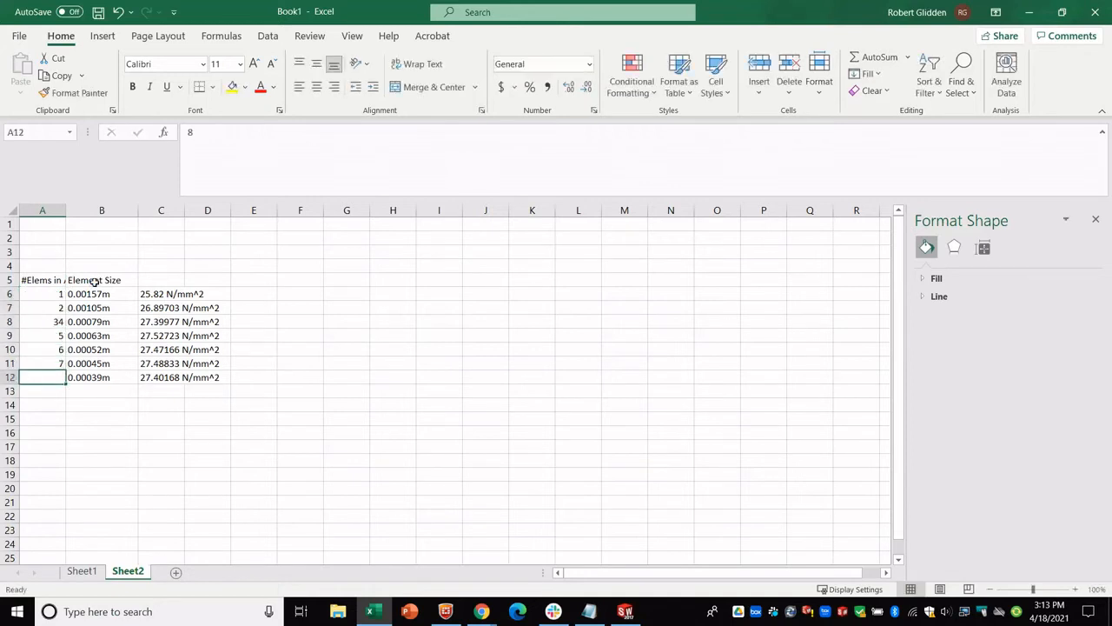
Change the element counts in A8 to A12 to 3, 4, 5, 6 and 7.
{"action": "key", "text": "Up"}
{"action": "key", "text": "Up"}
{"action": "key", "text": "Up"}
{"action": "key", "text": "Up"}
{"action": "type", "text": "3"}
{"action": "key", "text": "Return"}
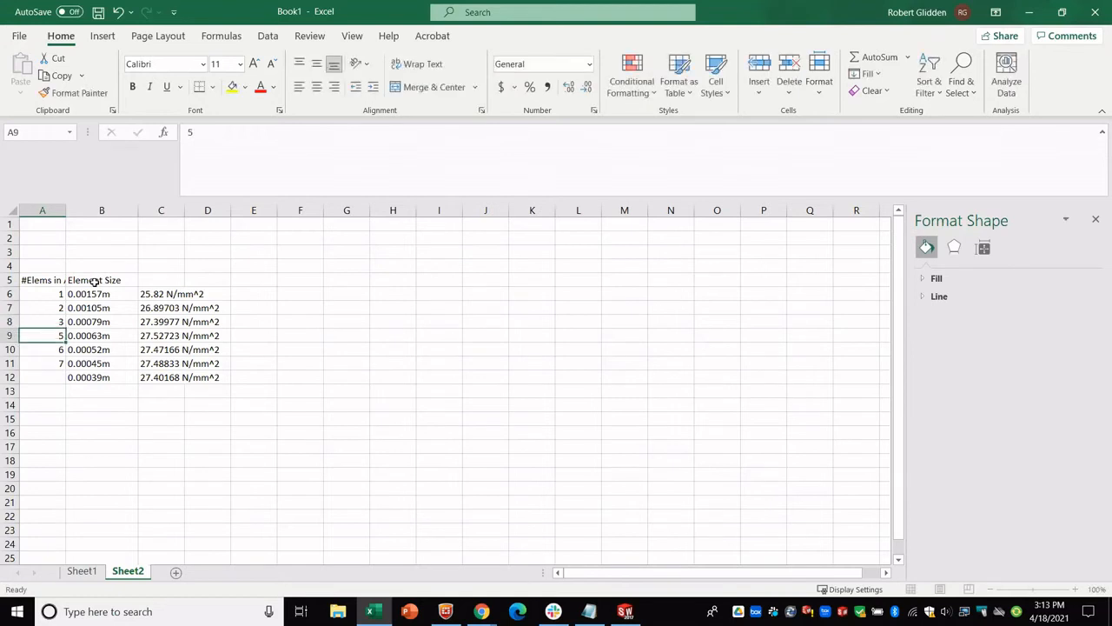
{"action": "type", "text": "4 5 6 7"}
{"action": "key", "text": "Return"}
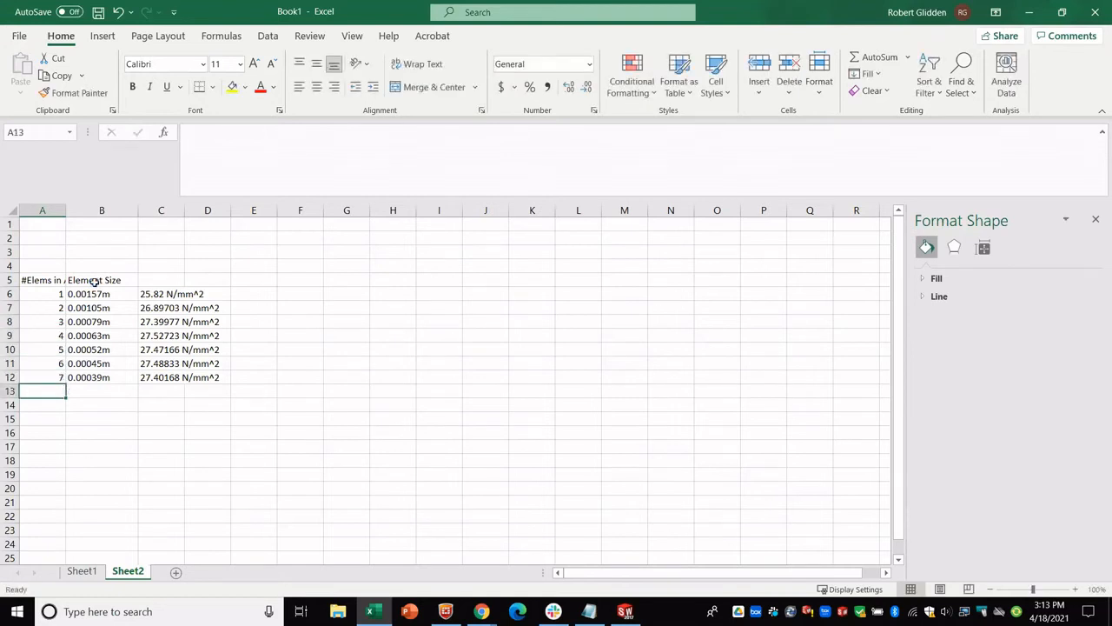
Renumber the element counts in cells A6 to A12 as 2 through 8.
{"action": "left_click", "coordinate": [63, 296]}
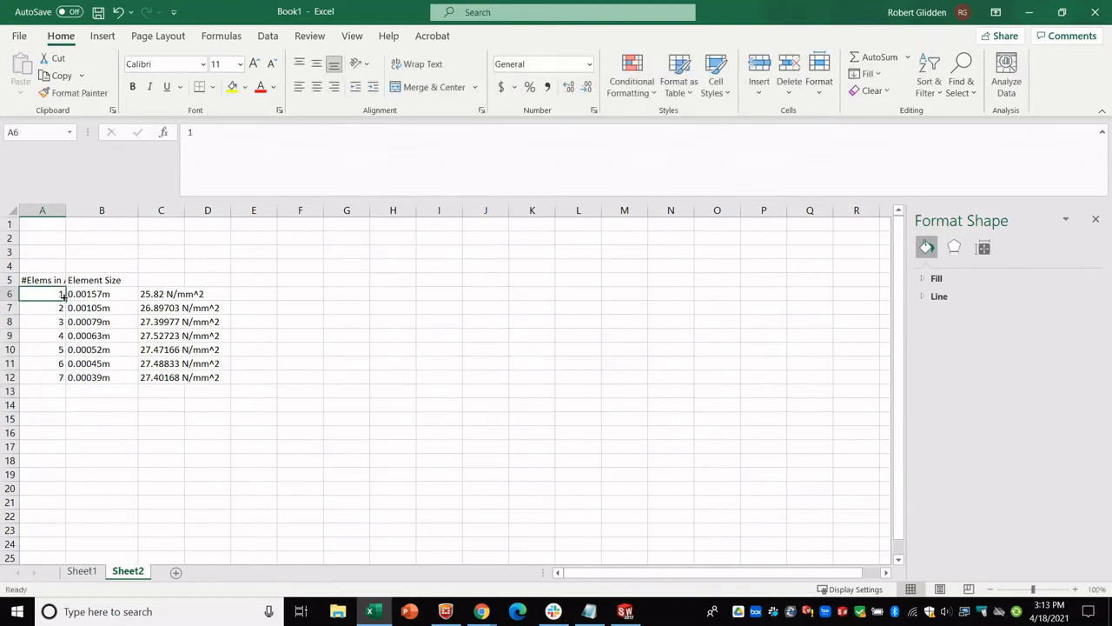
{"action": "type", "text": "2"}
{"action": "key", "text": "Return"}
{"action": "type", "text": "3"}
{"action": "key", "text": "Return"}
{"action": "type", "text": "4"}
{"action": "key", "text": "Return"}
{"action": "type", "text": "5"}
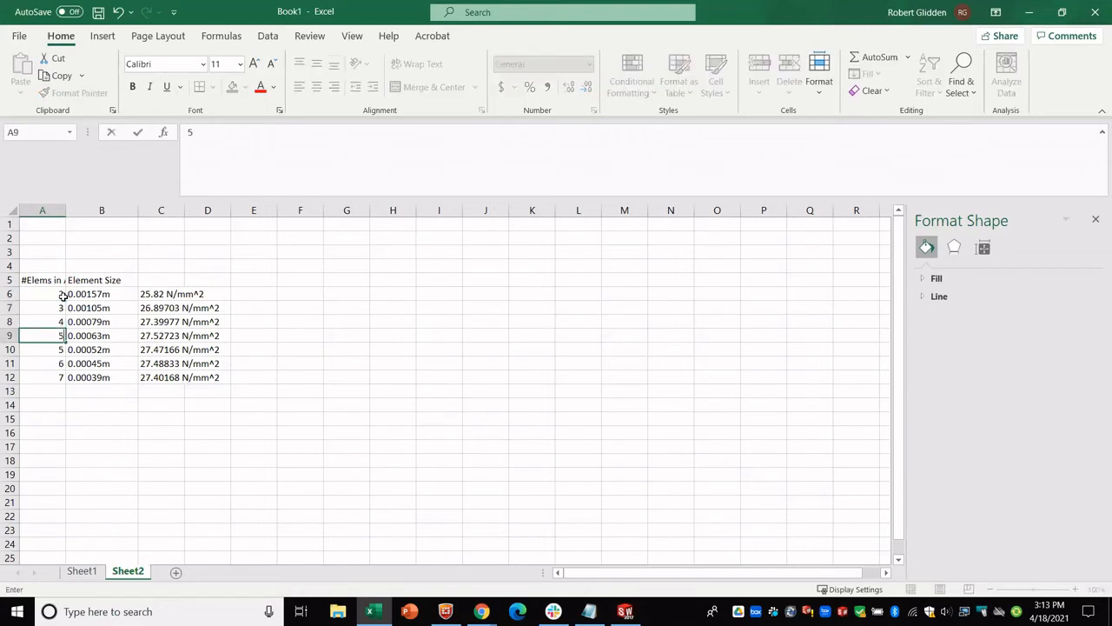
{"action": "key", "text": "Return"}
{"action": "type", "text": "6"}
{"action": "key", "text": "Return"}
{"action": "type", "text": "7"}
{"action": "key", "text": "Return"}
{"action": "type", "text": "8"}
{"action": "key", "text": "Return"}
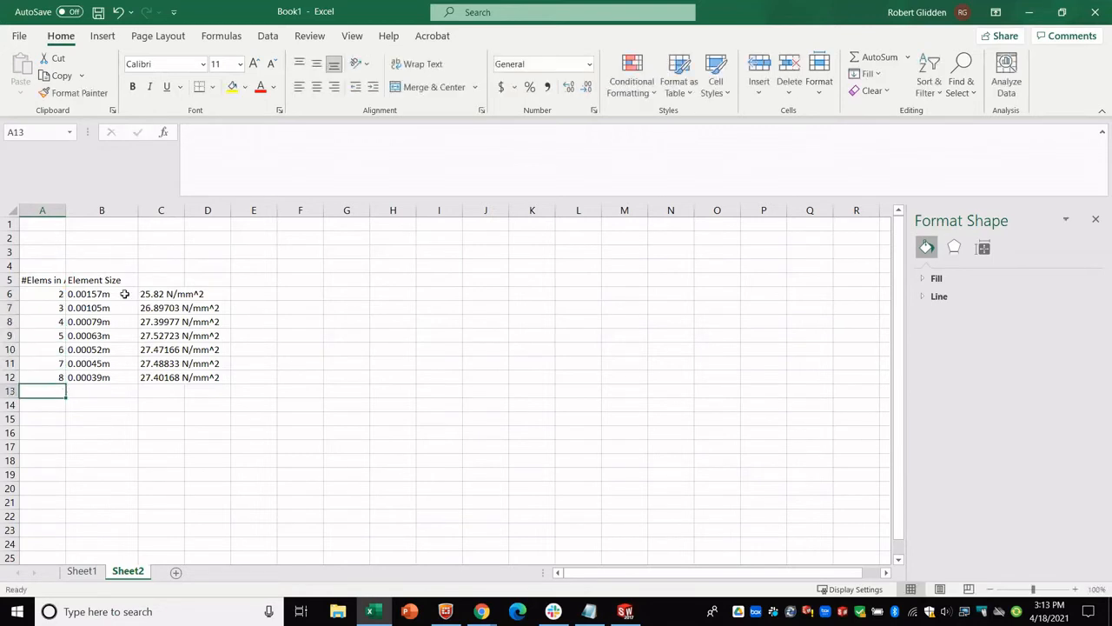
Enter the header "Stress" in cell C5 above the stress results.
{"action": "left_click", "coordinate": [124, 294]}
{"action": "left_click", "coordinate": [165, 279]}
{"action": "type", "text": "S"}
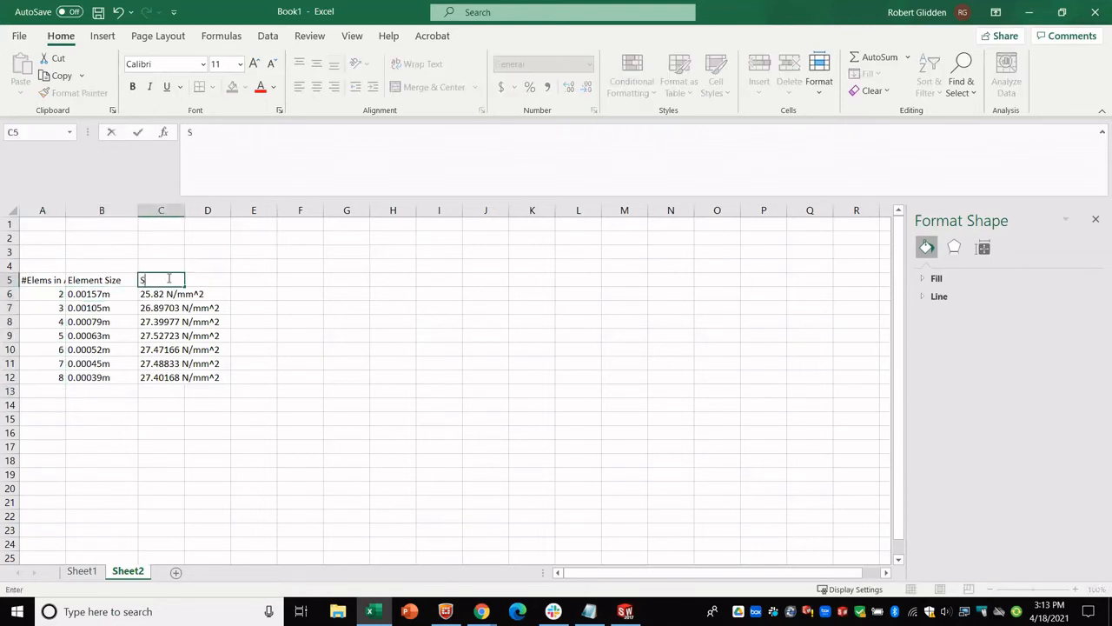
{"action": "type", "text": "reress"}
{"action": "key", "text": "Return"}
Try to replace the N/mm^2 unit, searched with quotation marks around it, with nothing in cells C6 to C12.
{"action": "left_click_drag", "start_coordinate": [161, 380], "coordinate": [154, 294]}
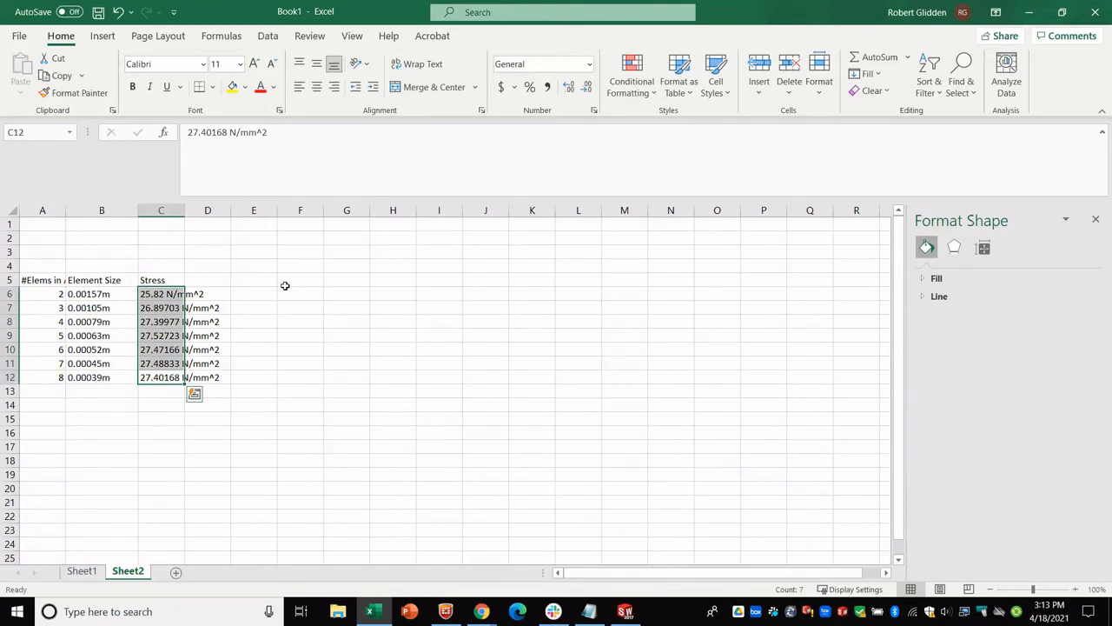
{"action": "key", "text": "ctrl+h"}
{"action": "left_click_drag", "start_coordinate": [324, 461], "coordinate": [322, 302]}
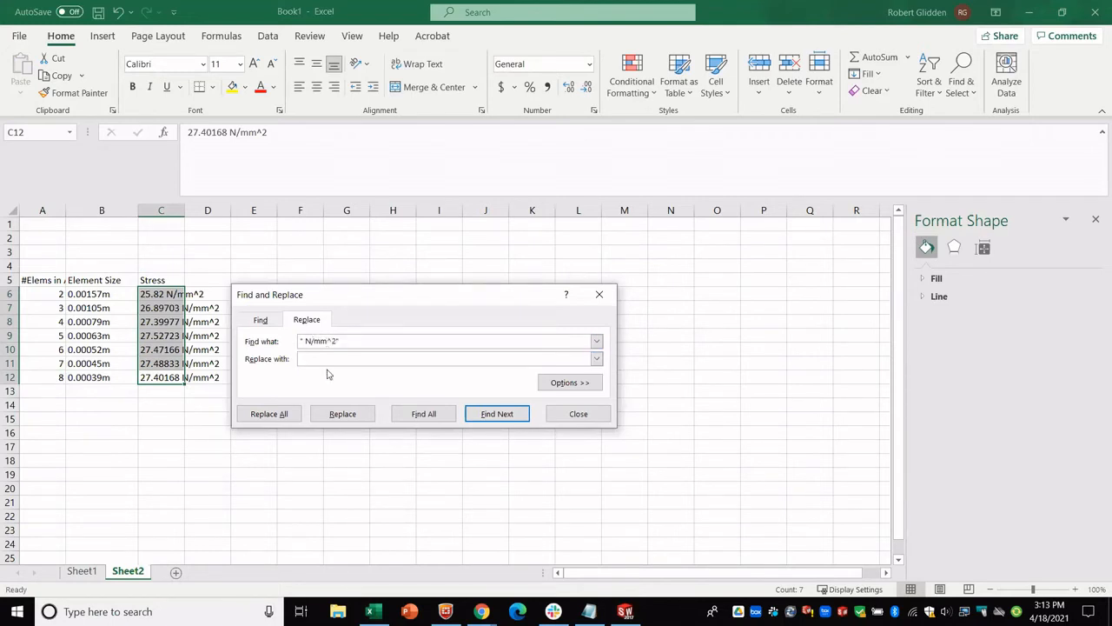
{"action": "left_click", "coordinate": [339, 362]}
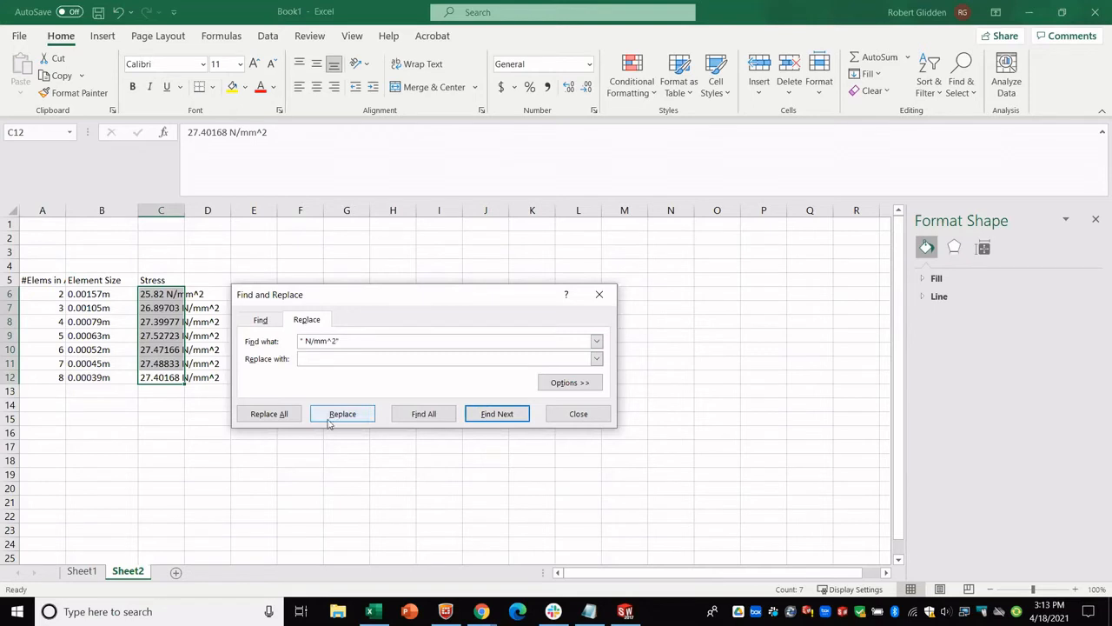
{"action": "left_click", "coordinate": [276, 414]}
{"action": "left_click", "coordinate": [557, 349]}
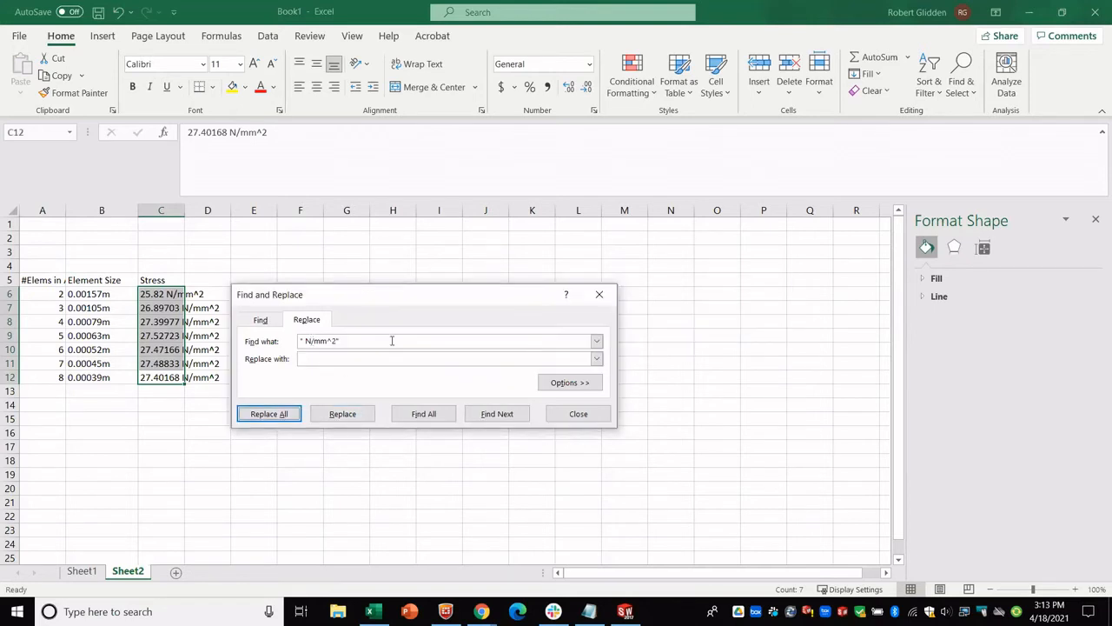
Remove the quotation marks from the search text and replace every N/mm^2 in the stress values with nothing.
{"action": "left_click", "coordinate": [386, 340]}
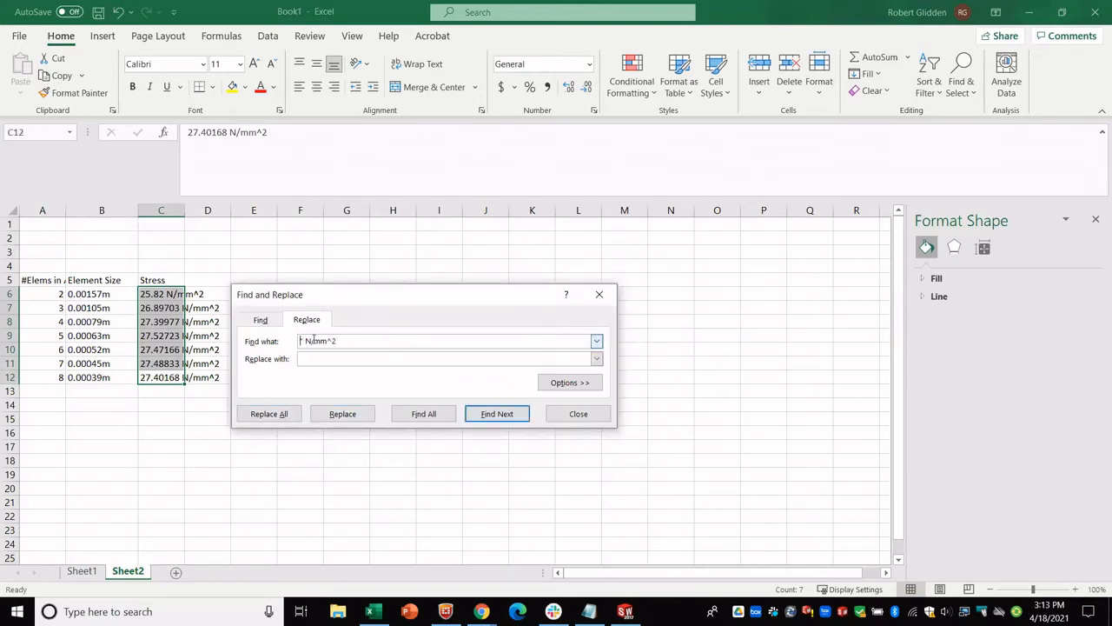
{"action": "key", "text": "Delete"}
{"action": "left_click", "coordinate": [290, 414]}
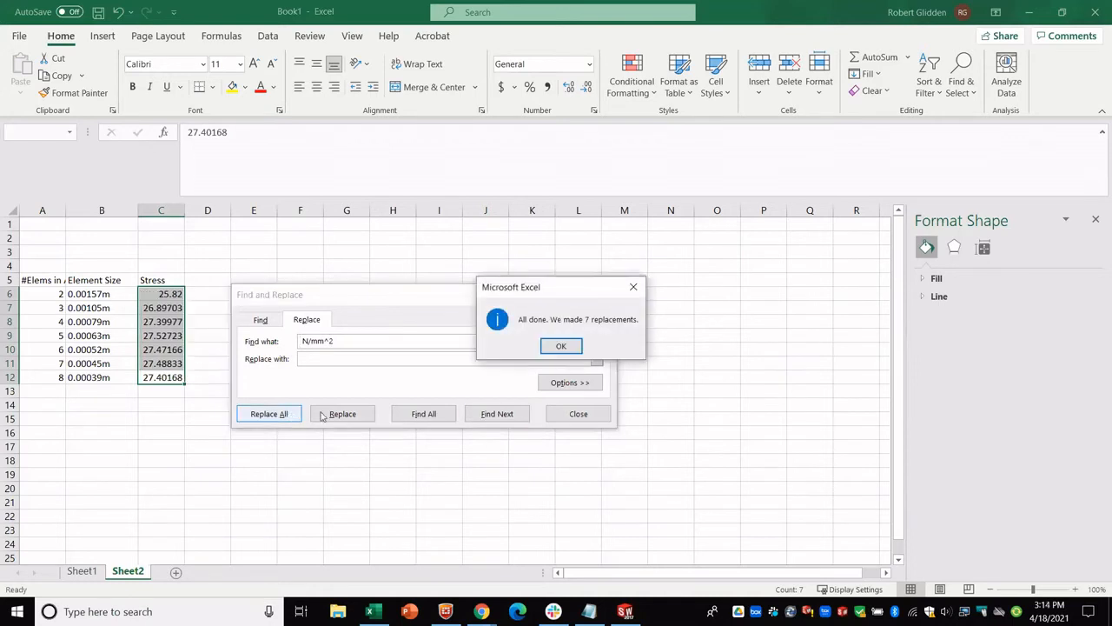
{"action": "left_click", "coordinate": [564, 346]}
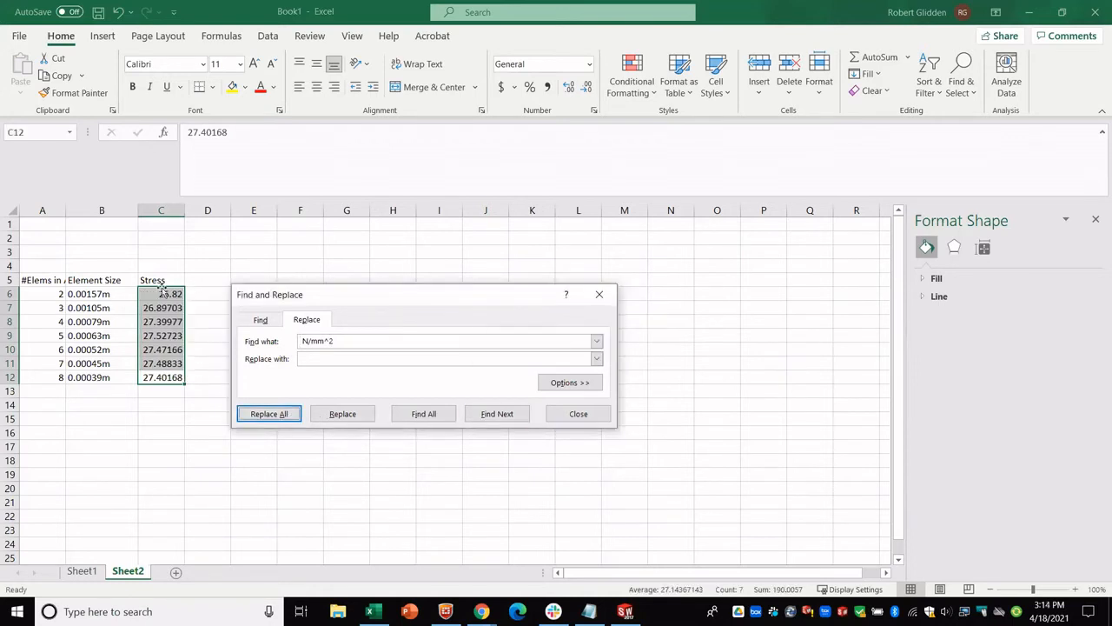
{"action": "left_click", "coordinate": [578, 414]}
{"action": "left_click", "coordinate": [196, 405]}
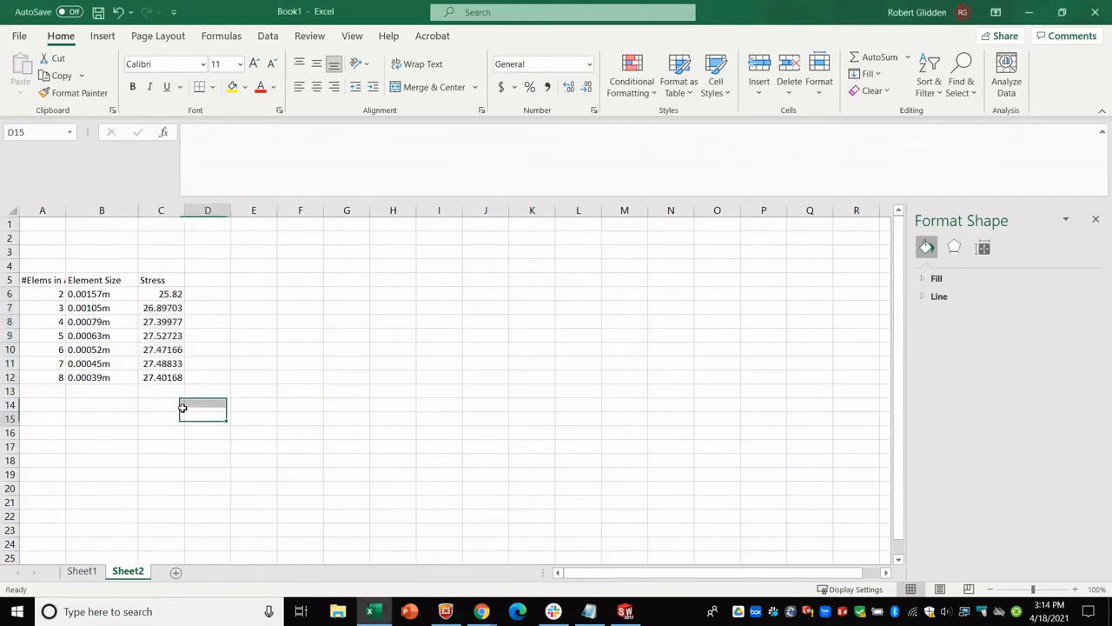
Insert a scatter chart of Stress against #Elems in Arc from rows 5 to 12 and place it beside the table.
{"action": "left_click", "coordinate": [164, 292]}
{"action": "left_click_drag", "start_coordinate": [164, 292], "coordinate": [163, 373]}
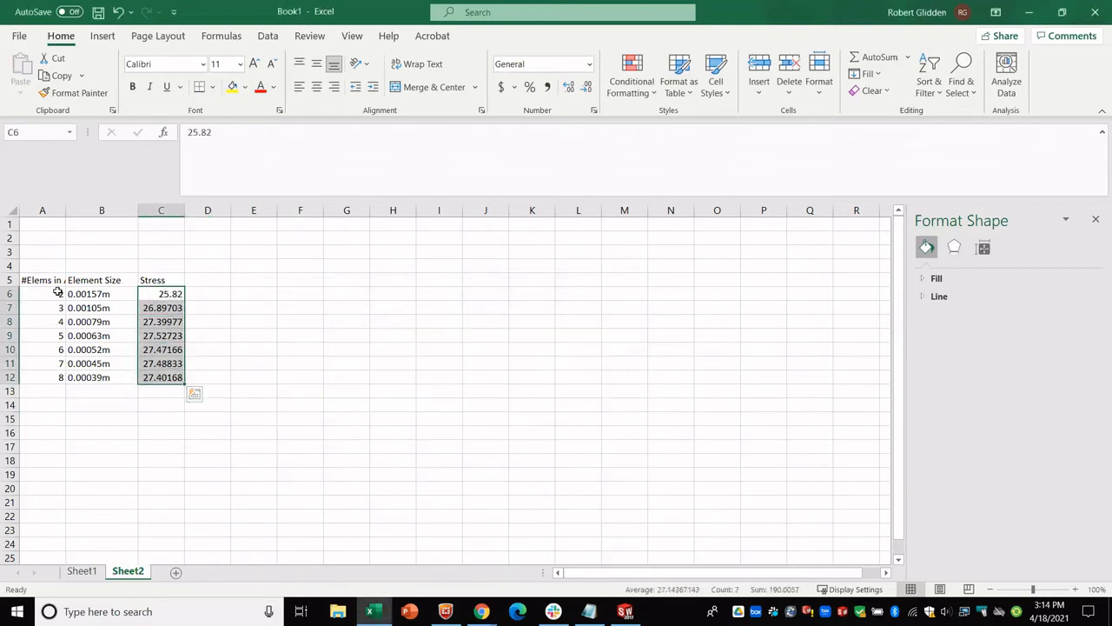
{"action": "left_click_drag", "start_coordinate": [51, 285], "coordinate": [40, 376]}
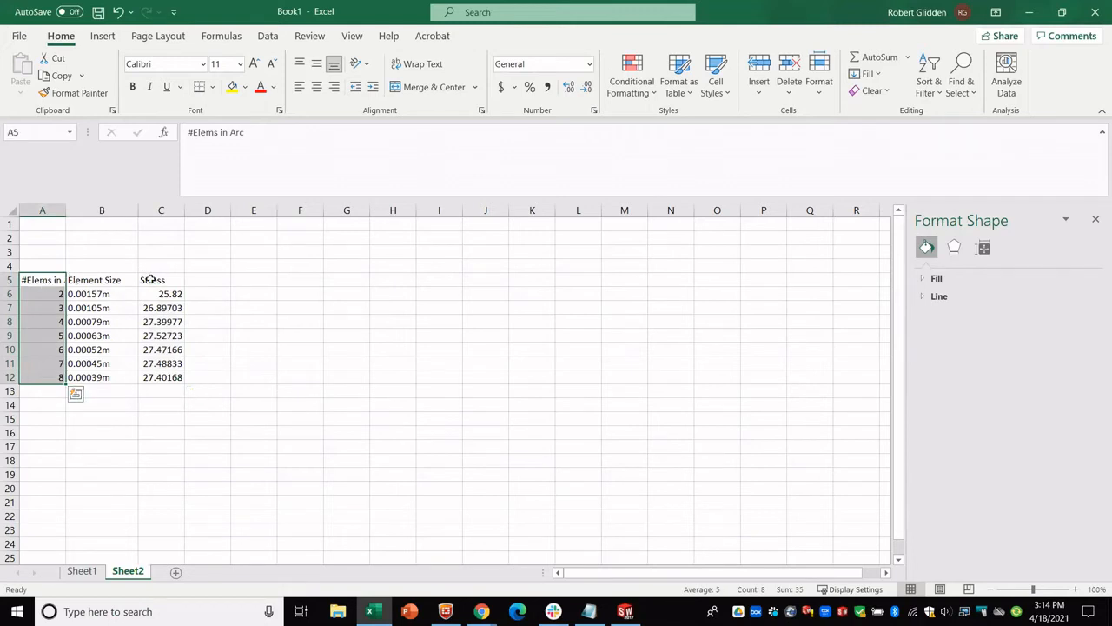
{"action": "left_click_drag", "start_coordinate": [152, 279], "coordinate": [156, 377], "text": "ctrl"}
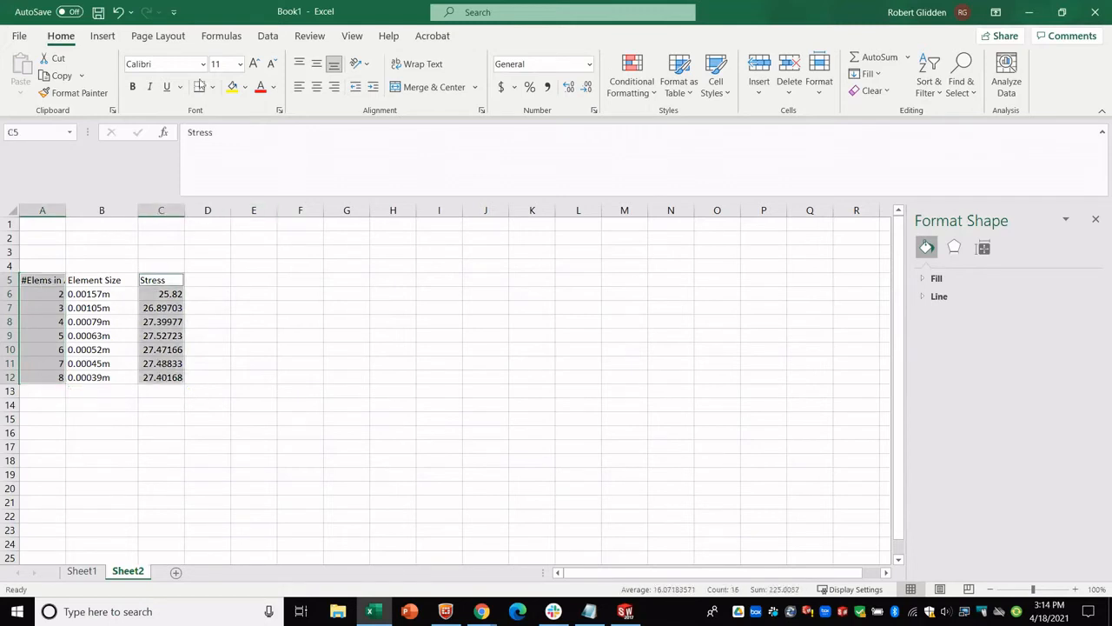
{"action": "left_click", "coordinate": [101, 35]}
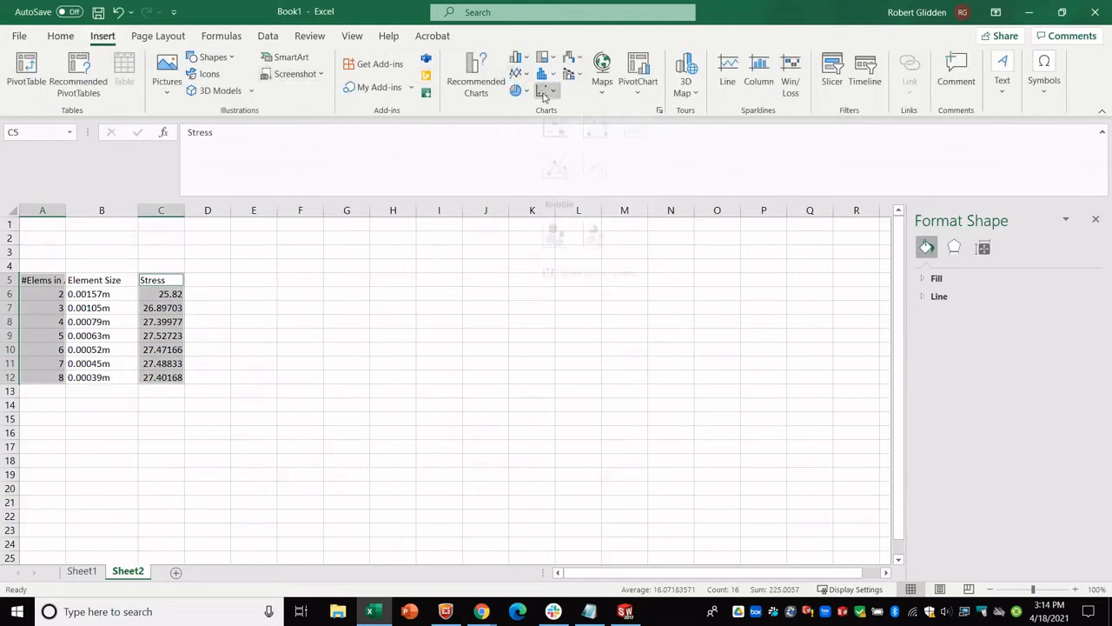
{"action": "left_click", "coordinate": [543, 90]}
{"action": "left_click", "coordinate": [557, 142]}
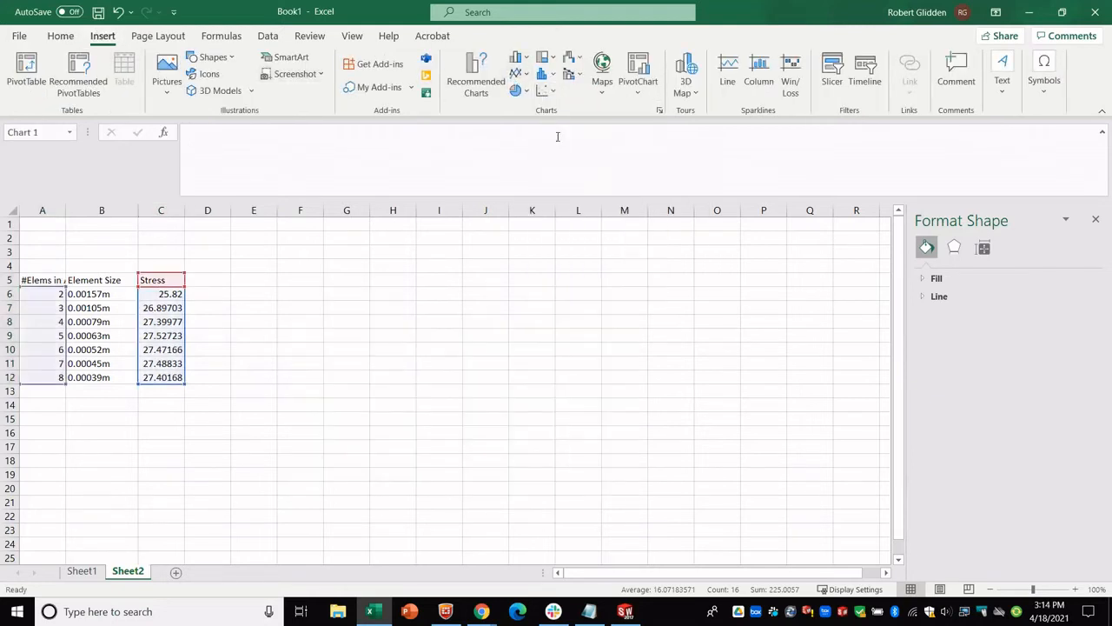
{"action": "left_click_drag", "start_coordinate": [370, 300], "coordinate": [334, 248]}
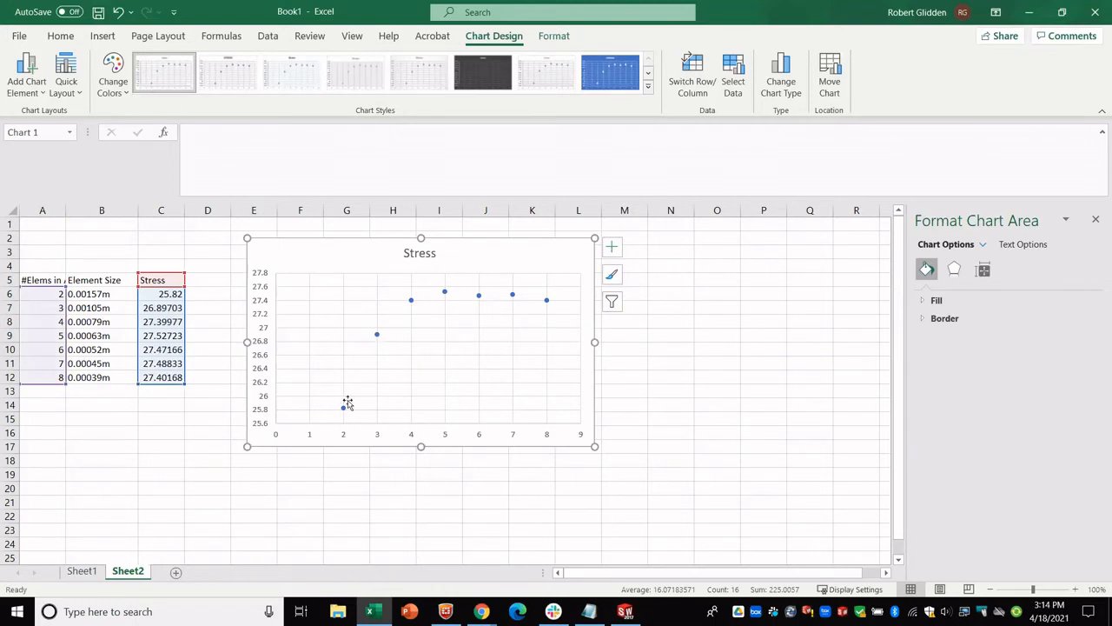
Inspect the plotted stress series and the data point for 7 elements in the scatter chart.
{"action": "left_click", "coordinate": [377, 335]}
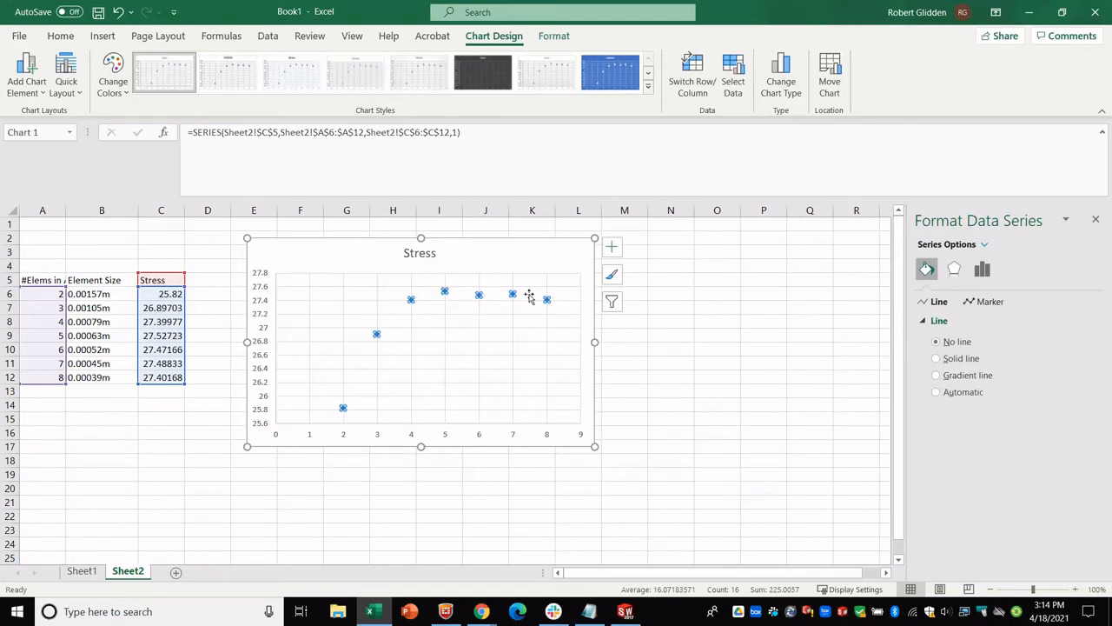
{"action": "mouse_move", "coordinate": [516, 296]}
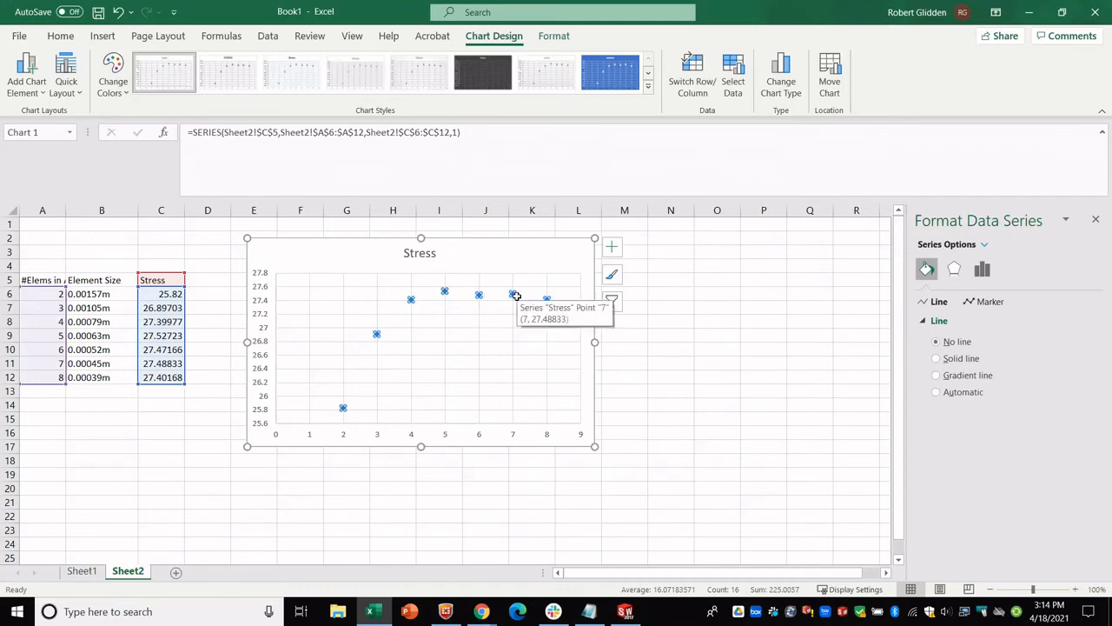
{"action": "left_click", "coordinate": [516, 253]}
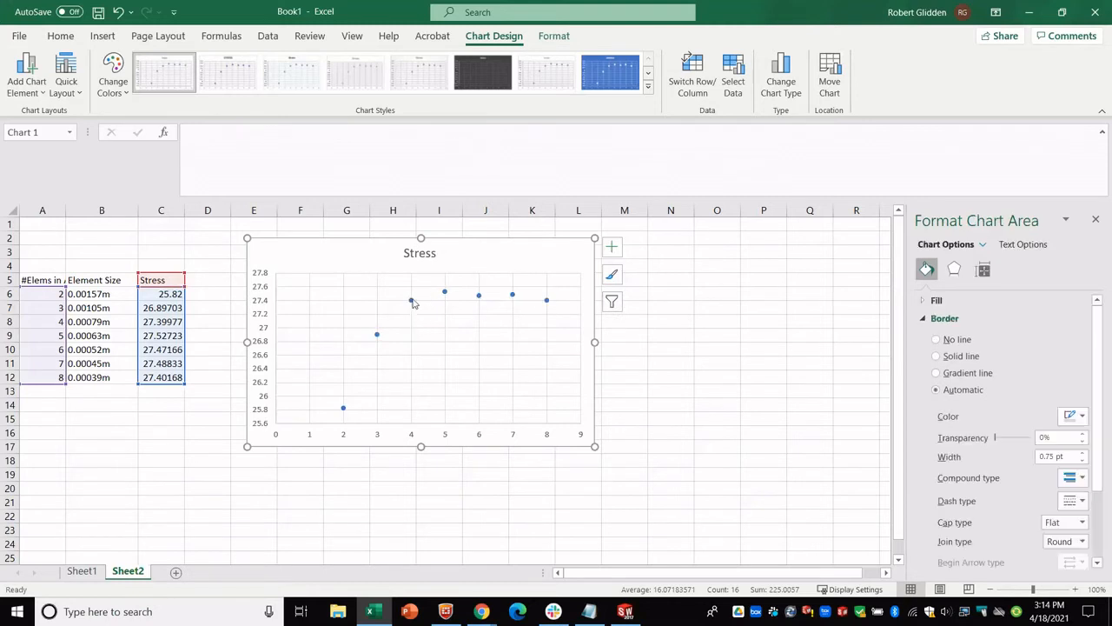
Select the plotted stress series and shift the Stress chart slightly farther from the table.
{"action": "left_click", "coordinate": [412, 302]}
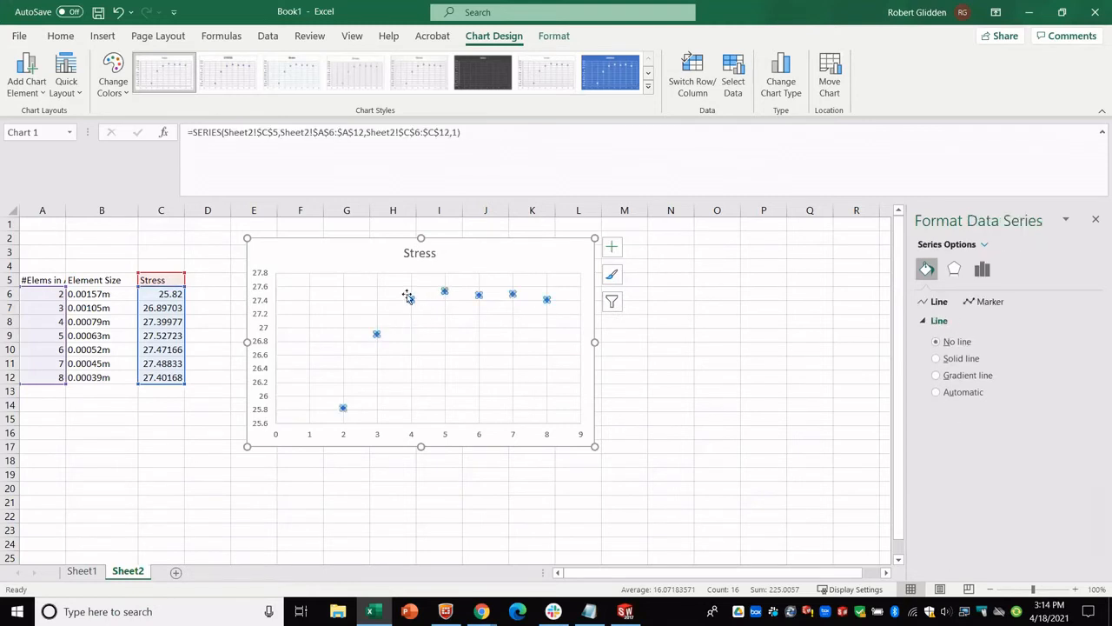
{"action": "left_click_drag", "start_coordinate": [353, 246], "coordinate": [376, 253]}
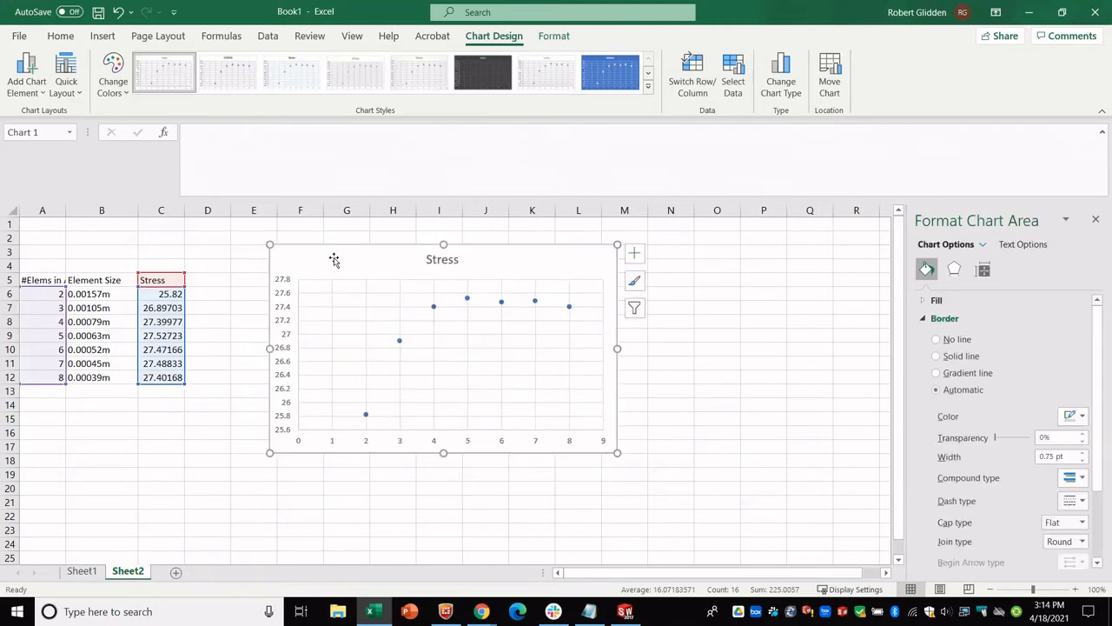
Review the rule of thumb for elements in a 90-degree arc on Sheet1 and return to the stress chart on Sheet2.
{"action": "left_click", "coordinate": [82, 571]}
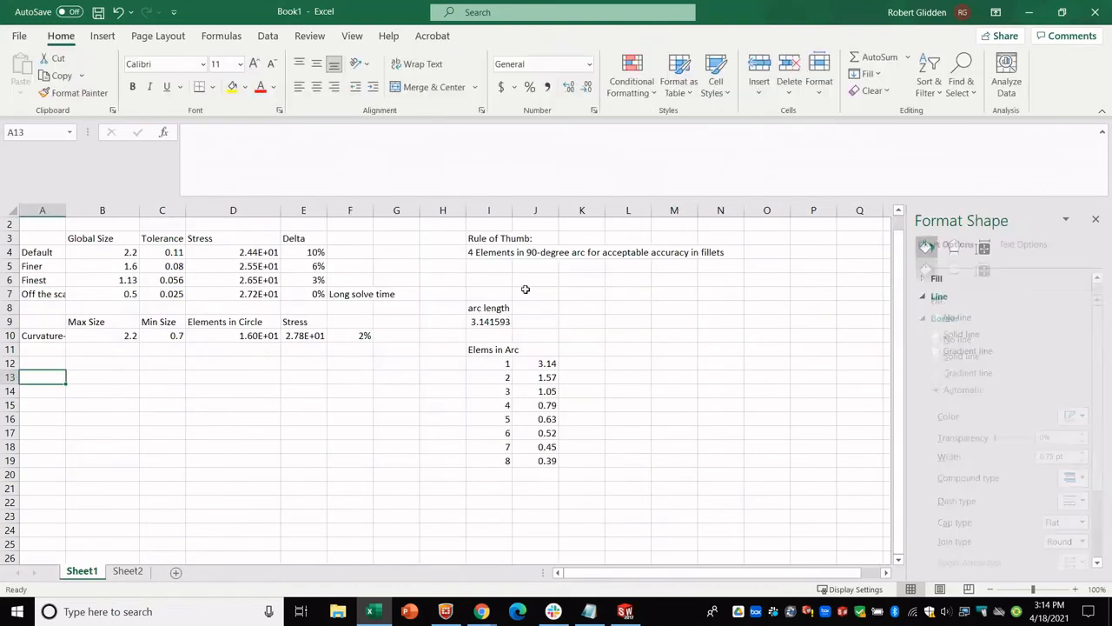
{"action": "left_click_drag", "start_coordinate": [471, 240], "coordinate": [731, 251]}
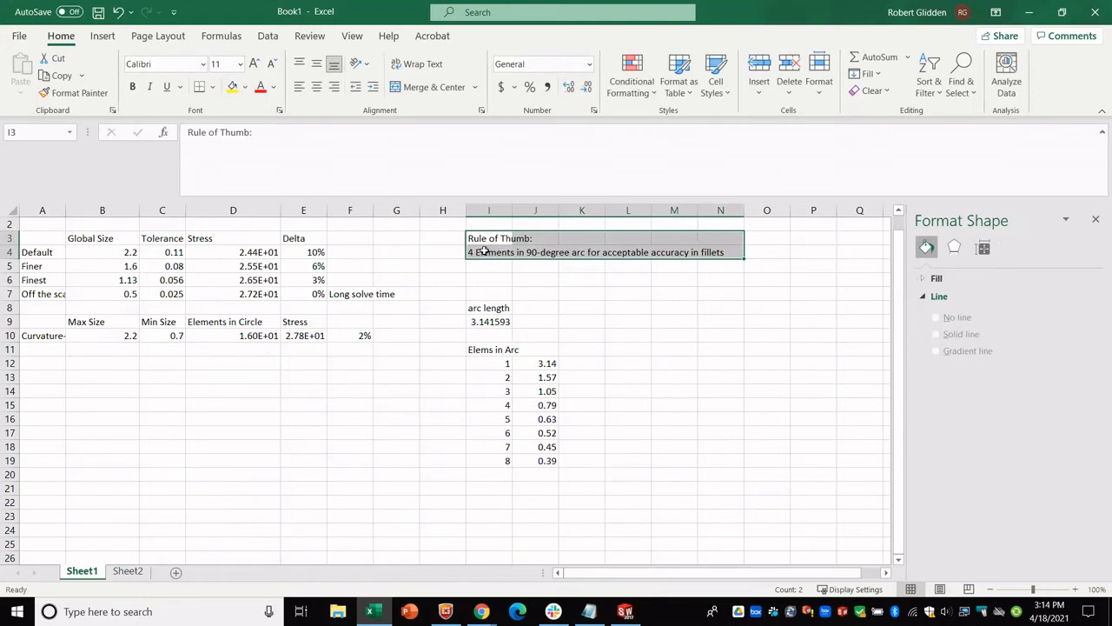
{"action": "left_click", "coordinate": [127, 571]}
{"action": "left_click", "coordinate": [219, 292]}
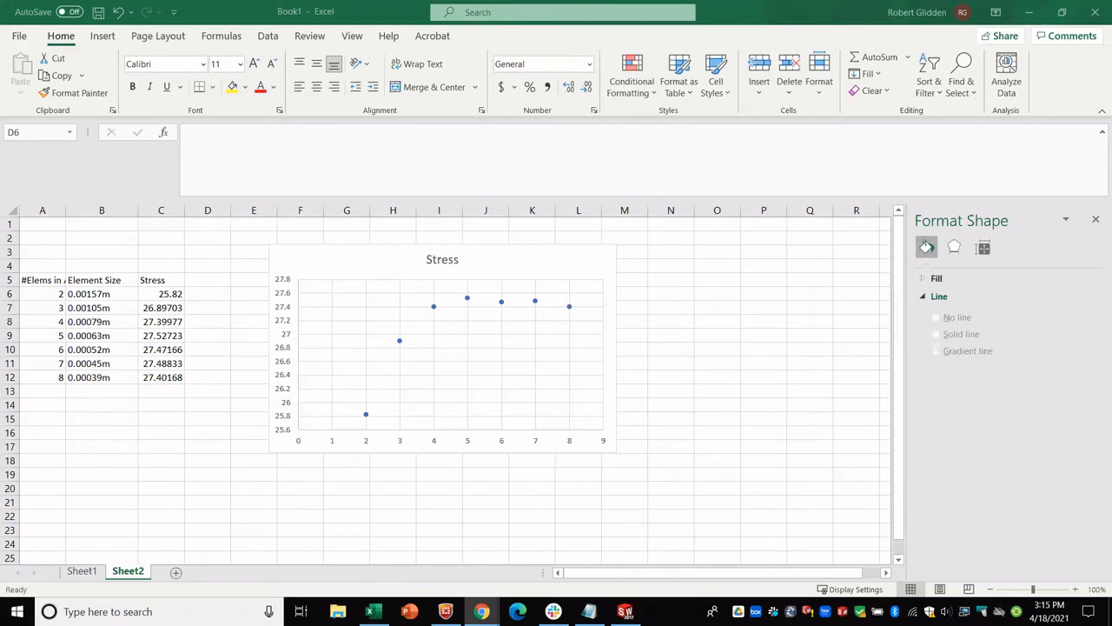
{"action": "left_click", "coordinate": [215, 291]}
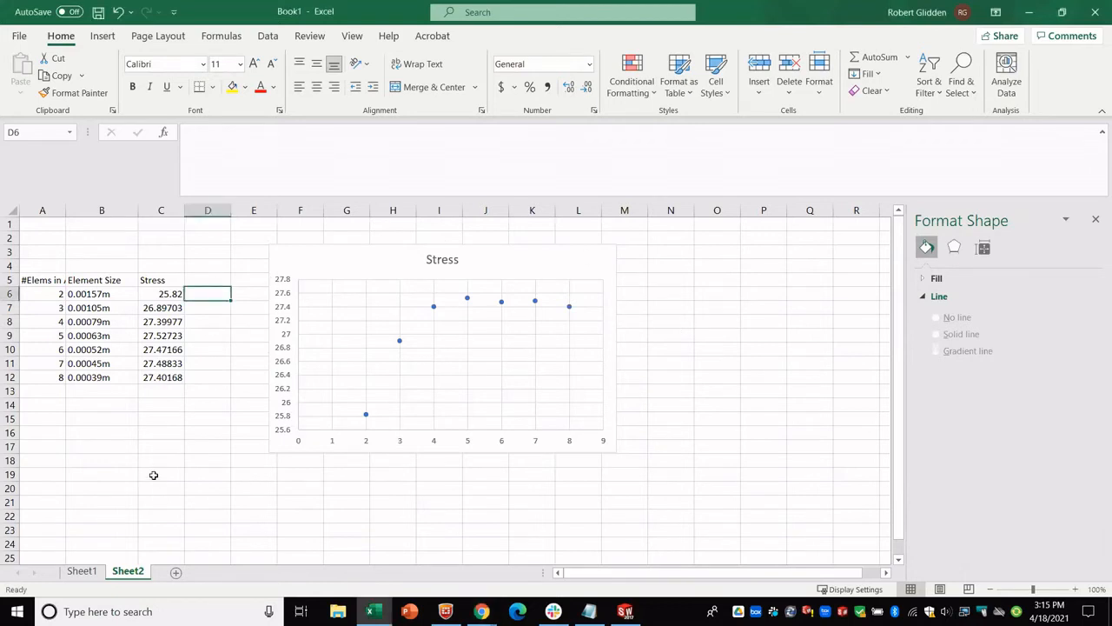
{"action": "left_click", "coordinate": [154, 470]}
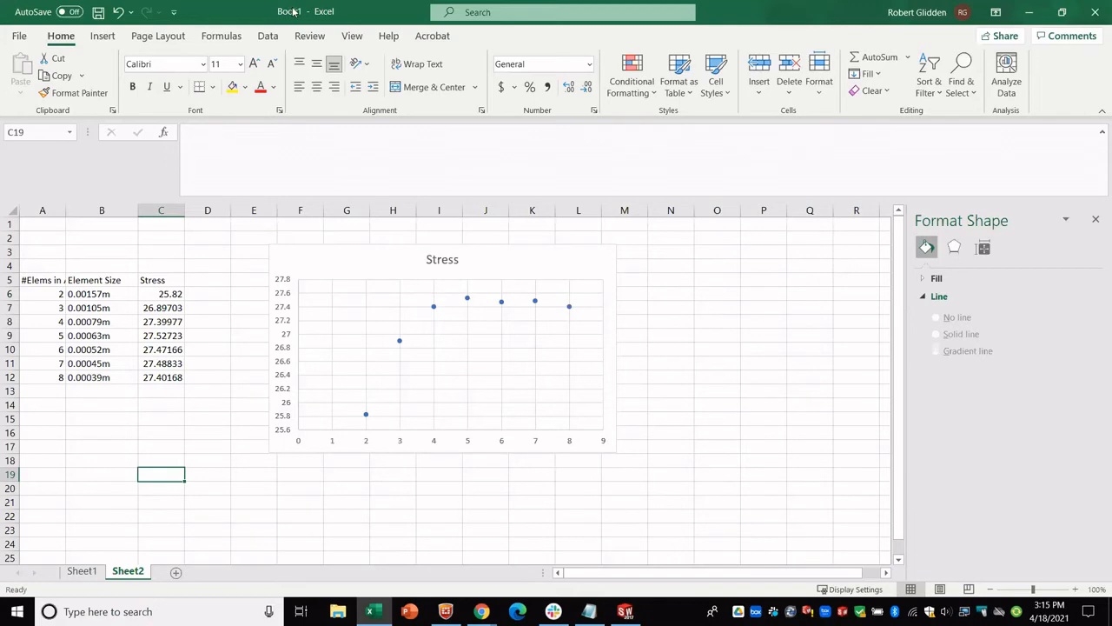
Move the Excel window off this screen to reach SOLIDWORKS and examine the fillet area of the Mesh_Demo_FEA part.
{"action": "left_click_drag", "start_coordinate": [294, 12], "coordinate": [1111, 52]}
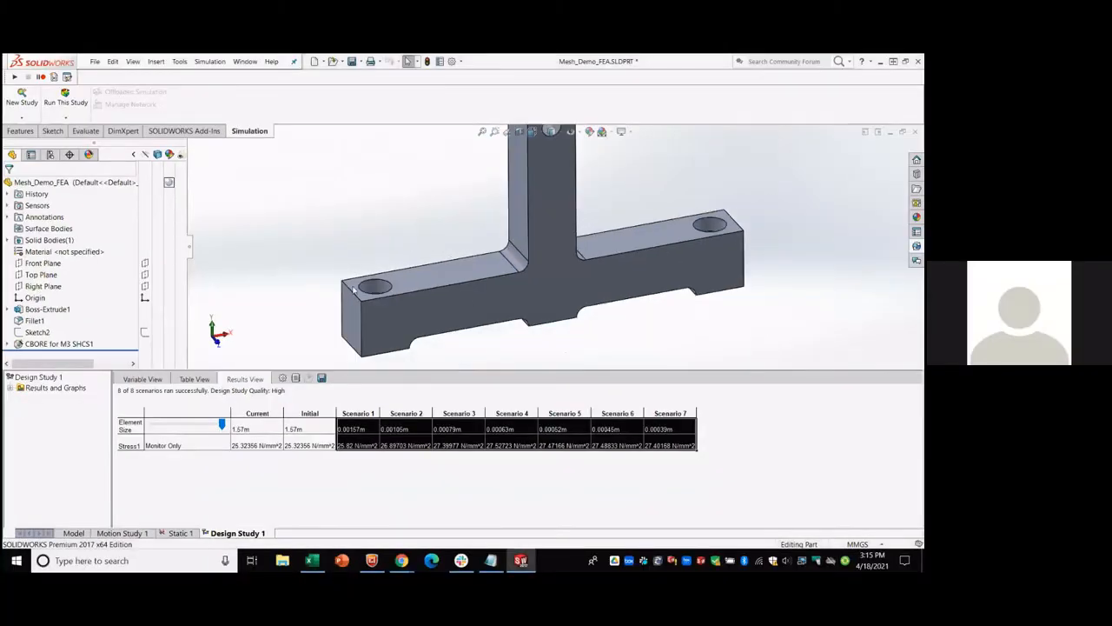
{"action": "scroll", "coordinate": [516, 267], "scroll_direction": "down", "scroll_amount": 1}
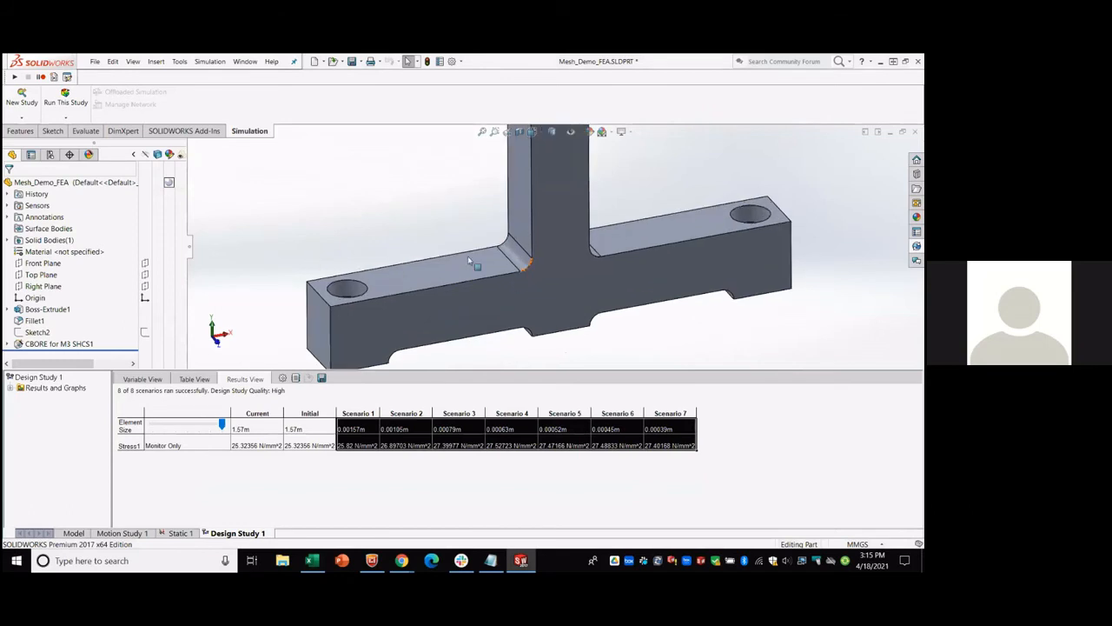
{"action": "scroll", "coordinate": [556, 238], "scroll_direction": "up", "scroll_amount": 1}
{"action": "scroll", "coordinate": [529, 287], "scroll_direction": "up", "scroll_amount": 2}
{"action": "scroll", "coordinate": [673, 162], "scroll_direction": "down", "scroll_amount": 1}
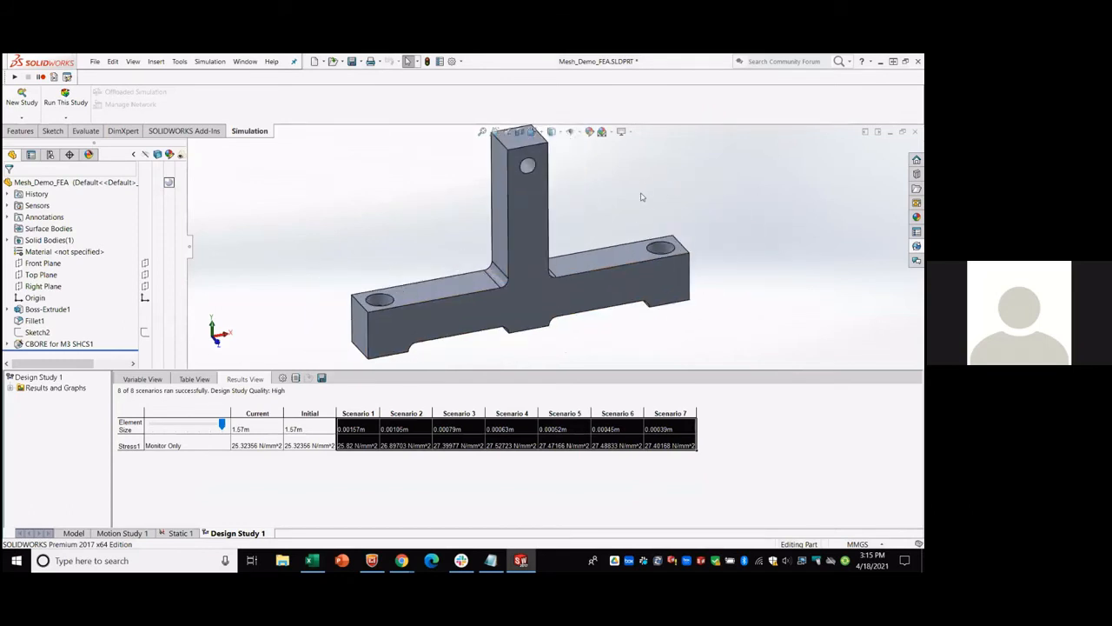
{"action": "scroll", "coordinate": [626, 204], "scroll_direction": "down", "scroll_amount": 1}
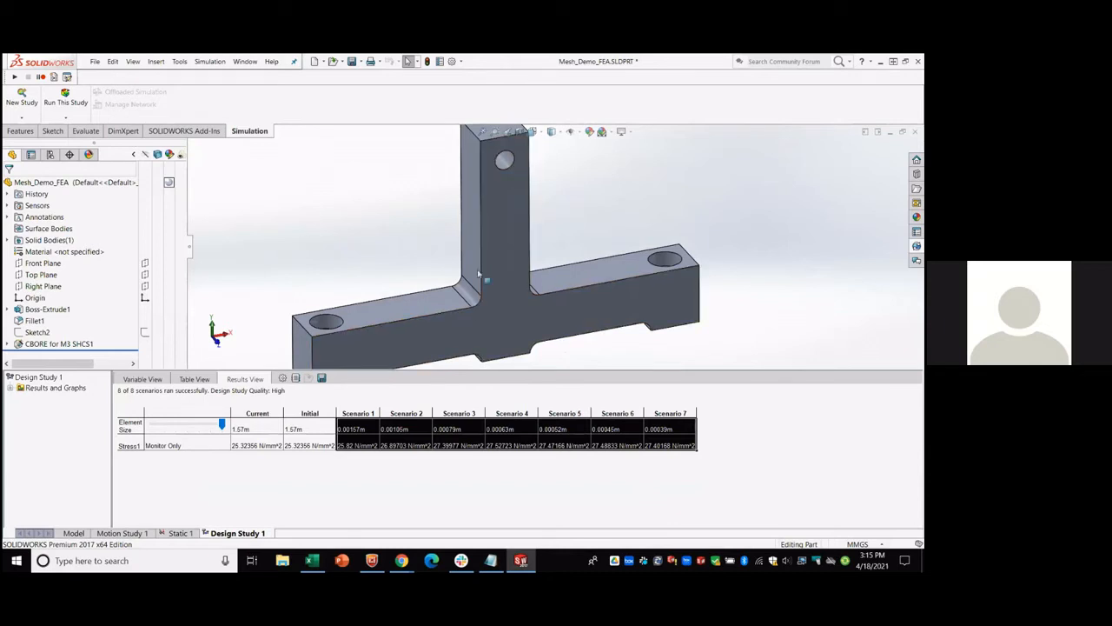
Open the Static 1 study and suppress the mesh control applied to the fillet.
{"action": "left_click", "coordinate": [71, 533]}
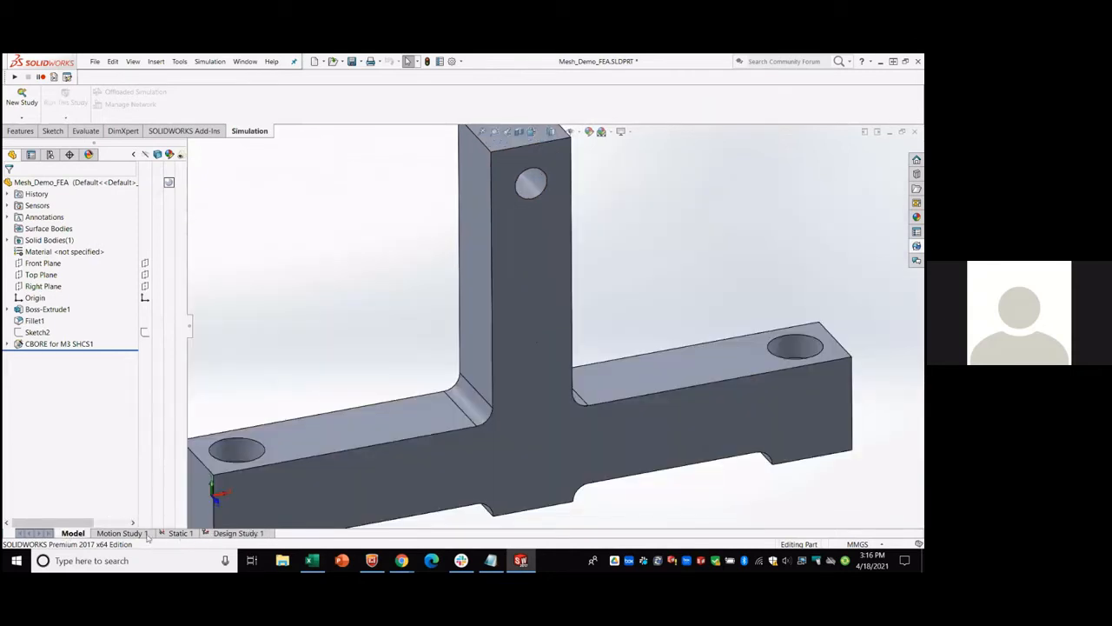
{"action": "left_click", "coordinate": [176, 533]}
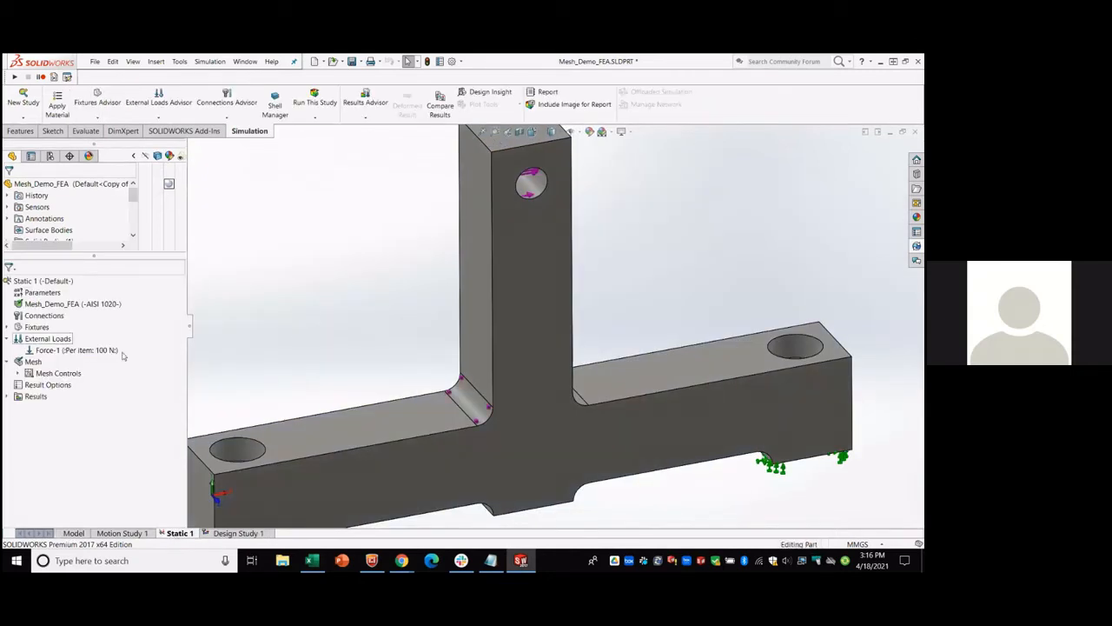
{"action": "left_click", "coordinate": [17, 373]}
{"action": "left_click", "coordinate": [48, 385]}
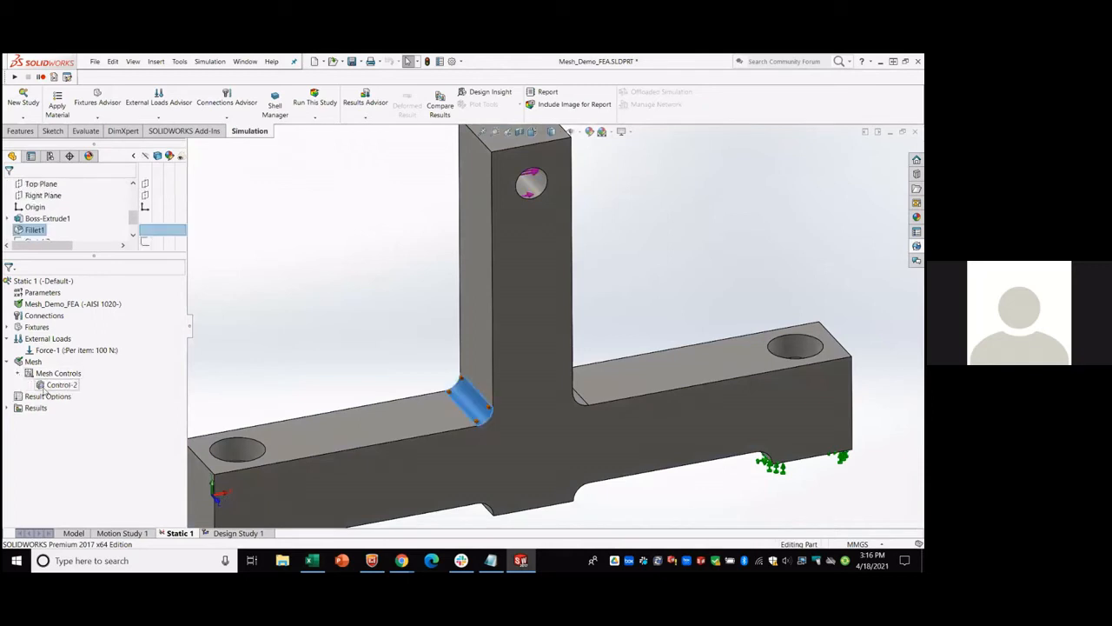
{"action": "right_click", "coordinate": [54, 385]}
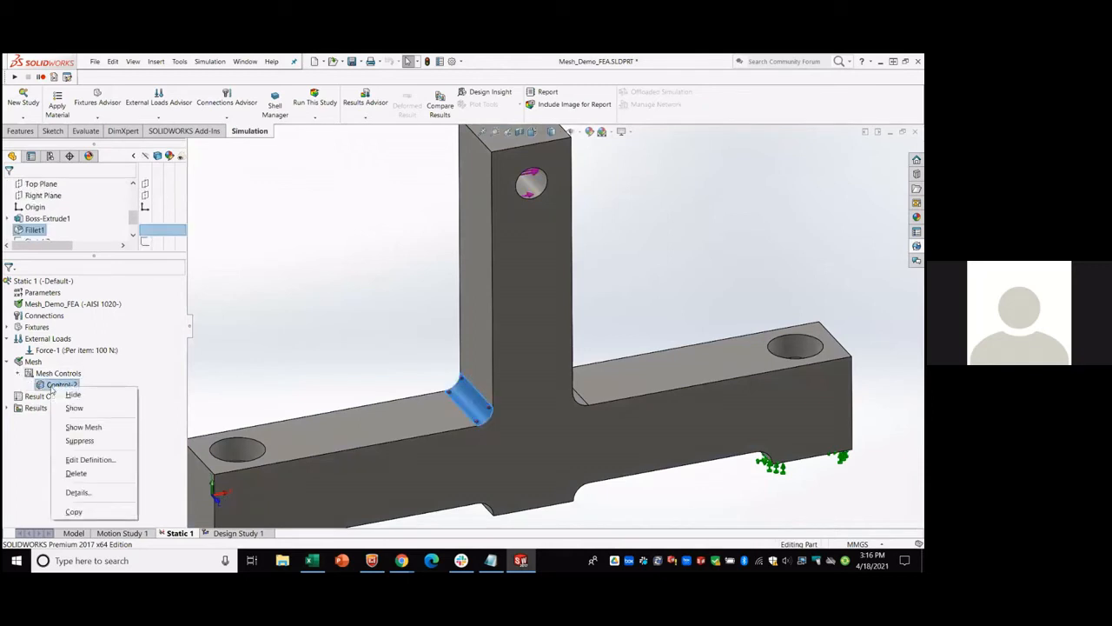
{"action": "left_click", "coordinate": [79, 442]}
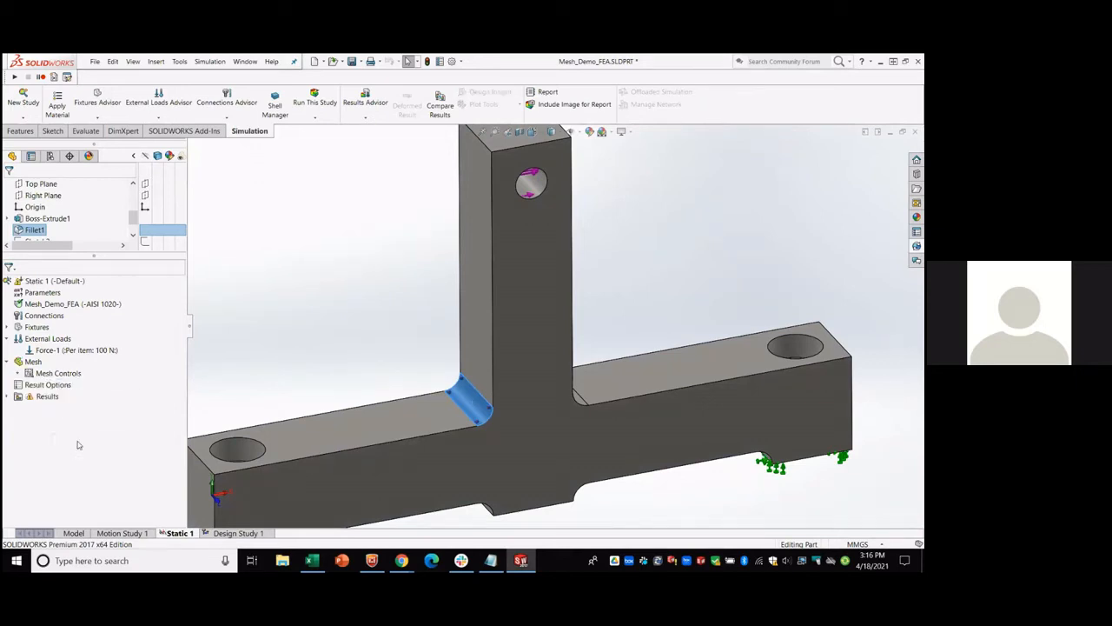
Mesh the part with a standard mesh, using a 2.26867244 mm global size and 0.11343362 mm tolerance.
{"action": "right_click", "coordinate": [32, 364]}
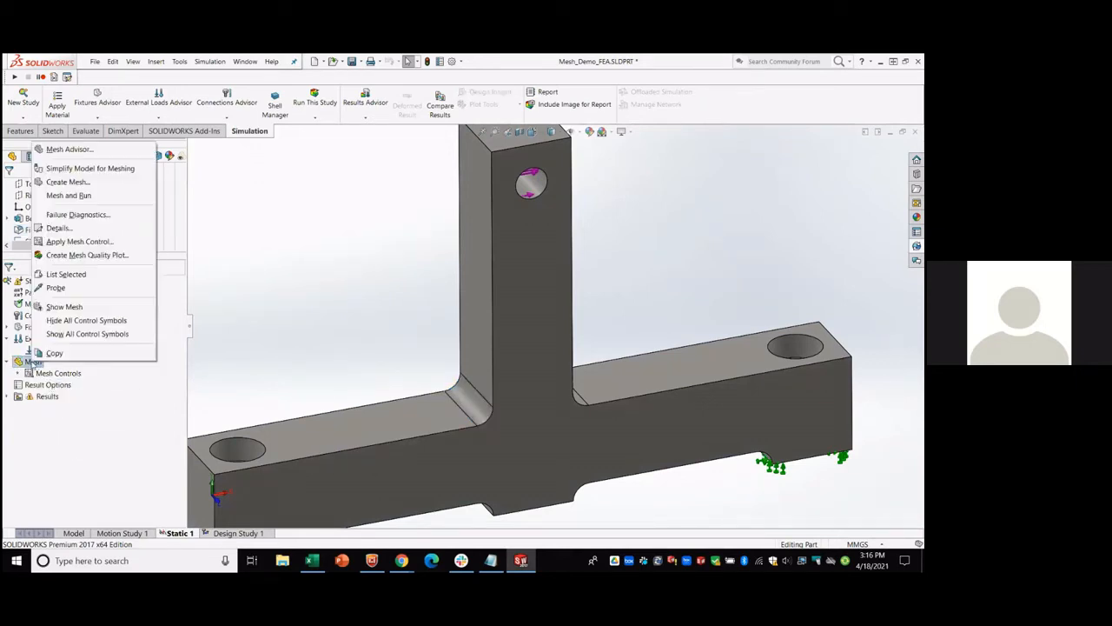
{"action": "left_click", "coordinate": [78, 183]}
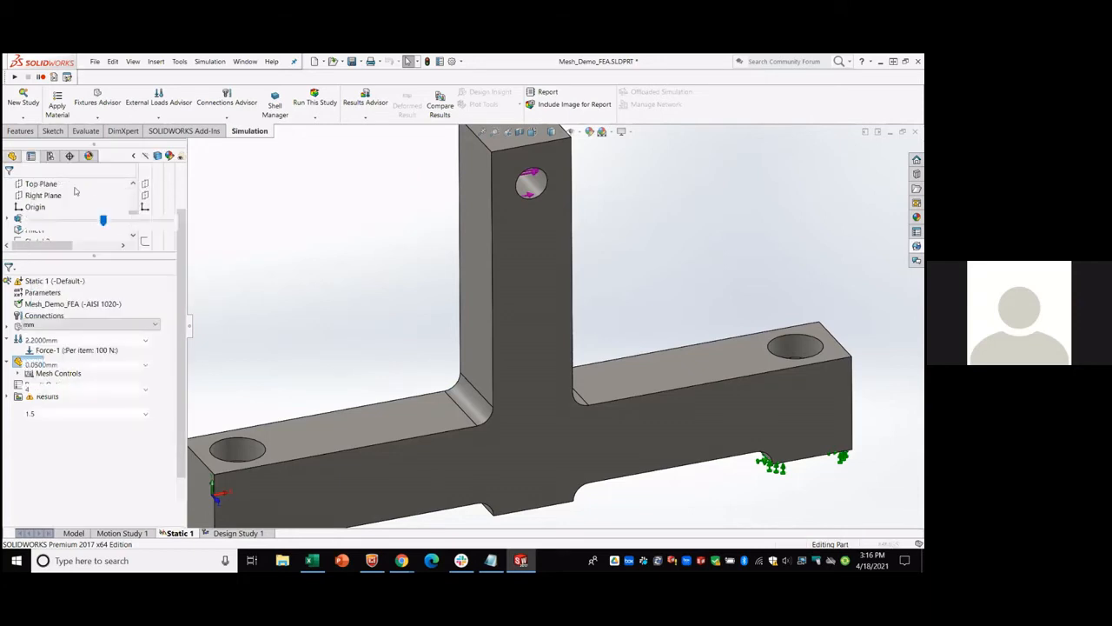
{"action": "left_click", "coordinate": [25, 285]}
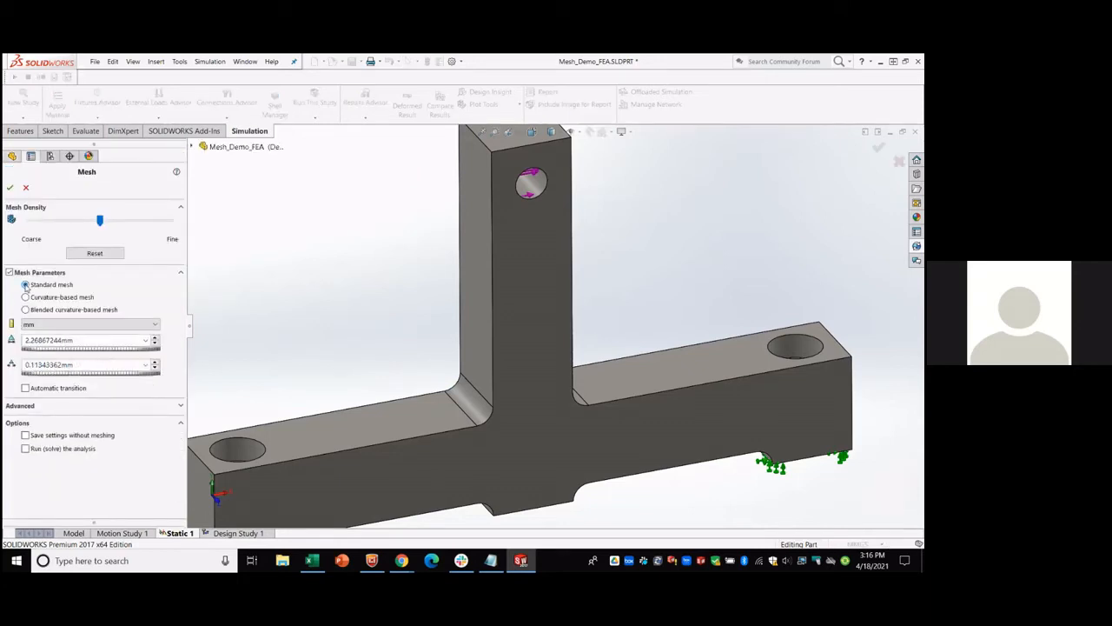
{"action": "left_click", "coordinate": [10, 187]}
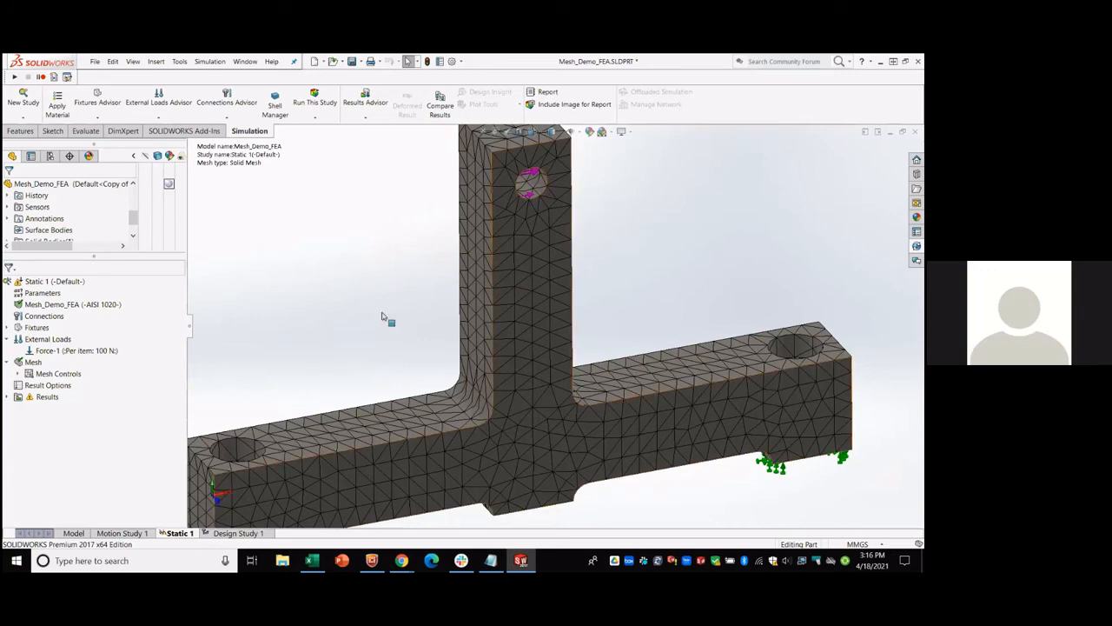
Remesh the part at the coarsest density, with a 4.53734488 mm global size and 0.22686724 mm tolerance, and inspect the mesh.
{"action": "right_click", "coordinate": [58, 374]}
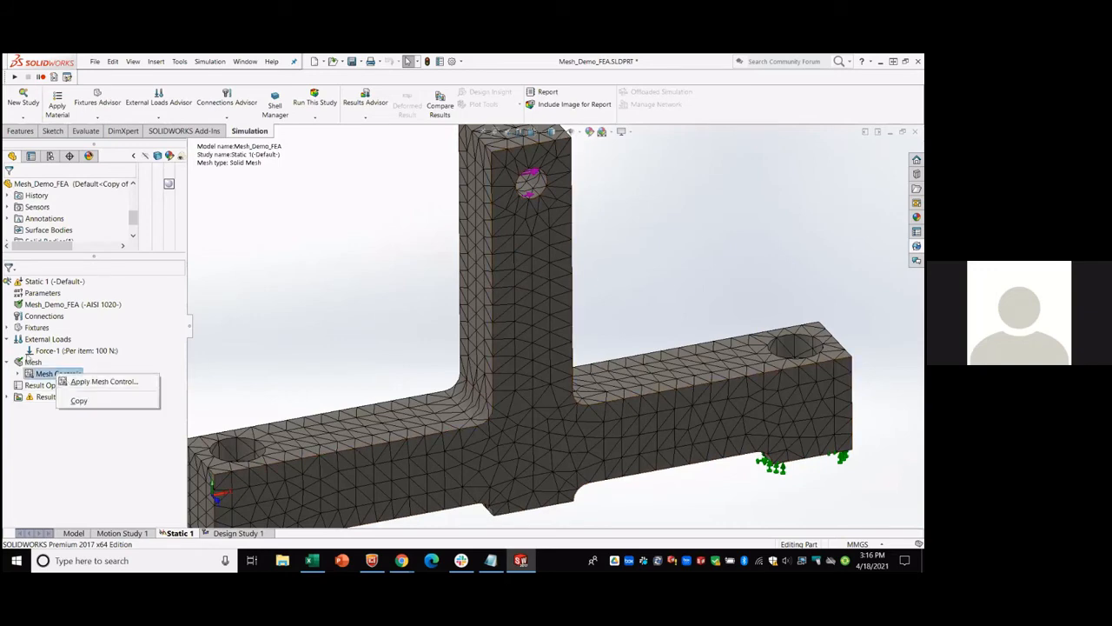
{"action": "right_click", "coordinate": [33, 361]}
{"action": "left_click", "coordinate": [65, 179]}
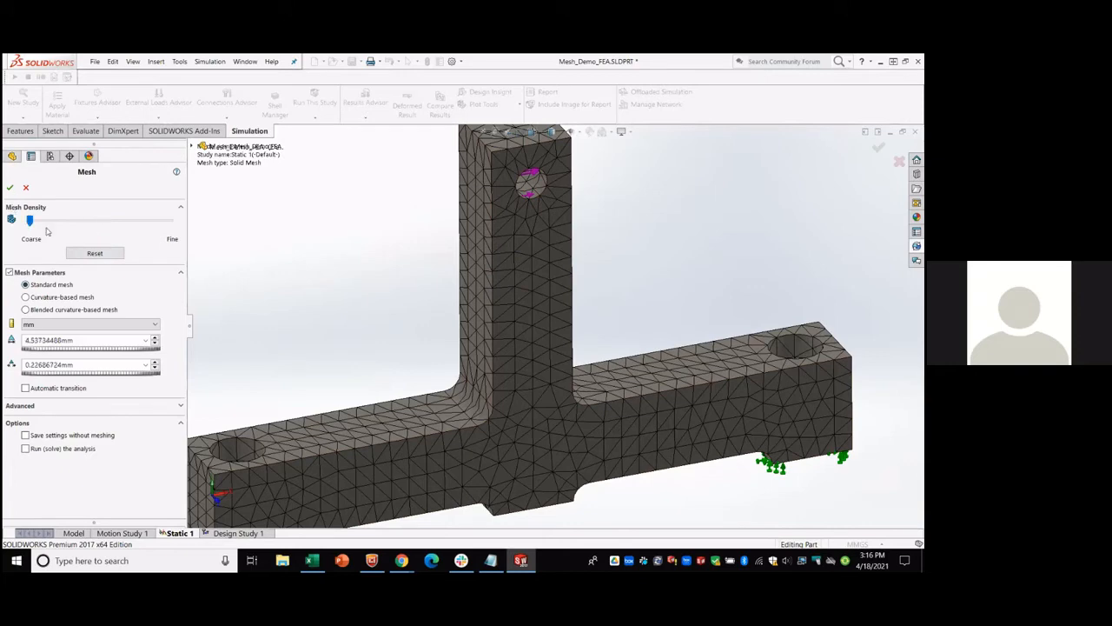
{"action": "left_click", "coordinate": [12, 188]}
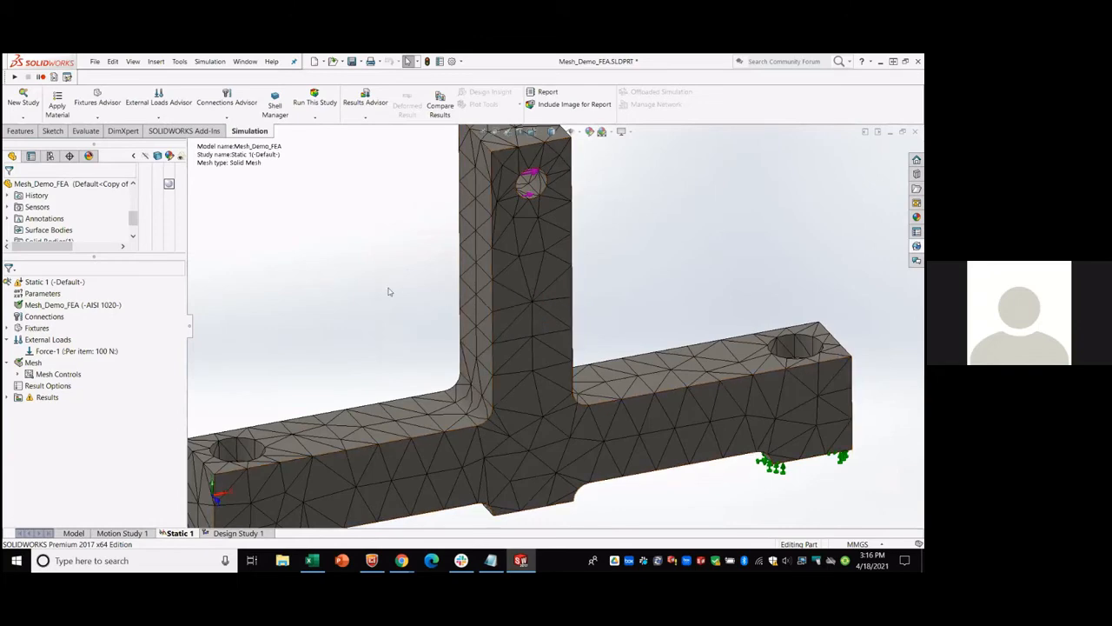
{"action": "key", "text": "f"}
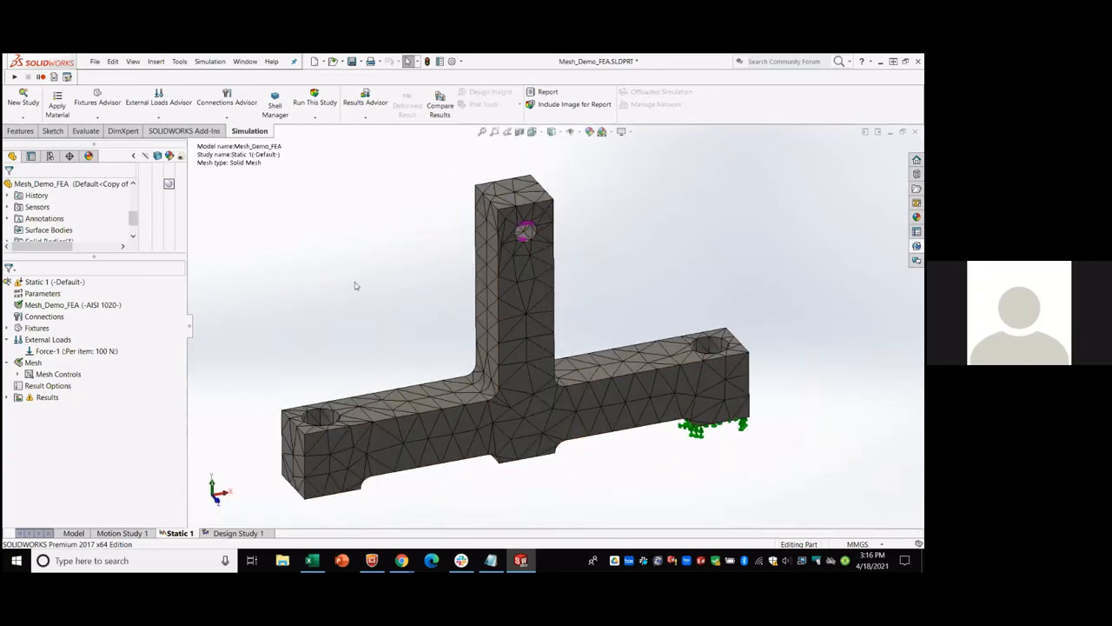
{"action": "scroll", "coordinate": [599, 280], "scroll_direction": "down", "scroll_amount": 2}
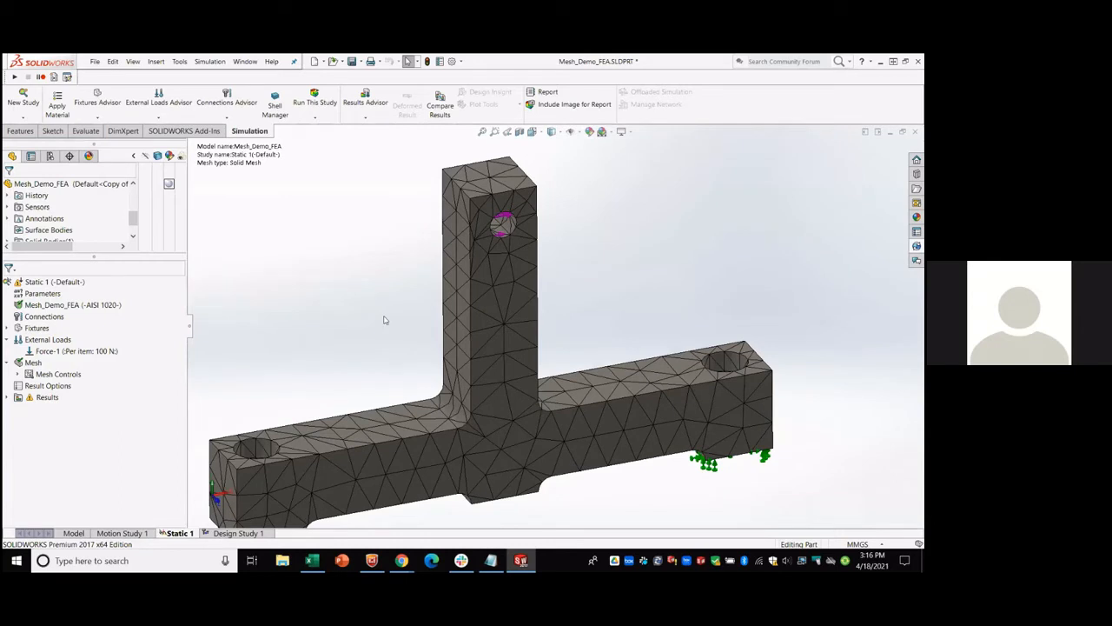
{"action": "scroll", "coordinate": [609, 281], "scroll_direction": "up", "scroll_amount": 2}
{"action": "scroll", "coordinate": [632, 305], "scroll_direction": "down", "scroll_amount": 3}
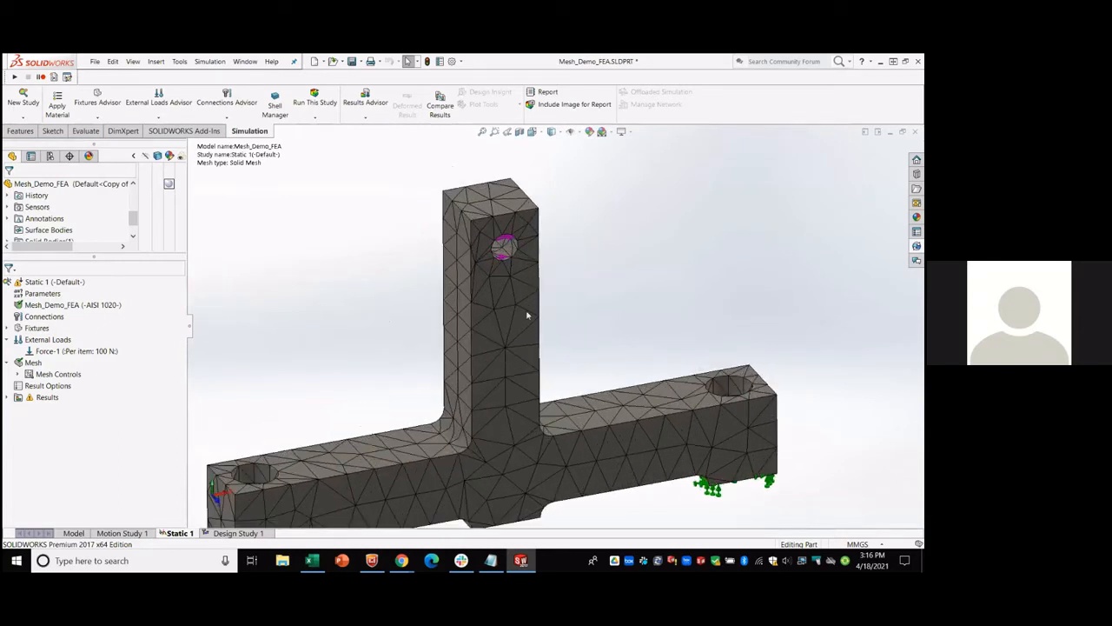
{"action": "scroll", "coordinate": [434, 318], "scroll_direction": "up", "scroll_amount": 1}
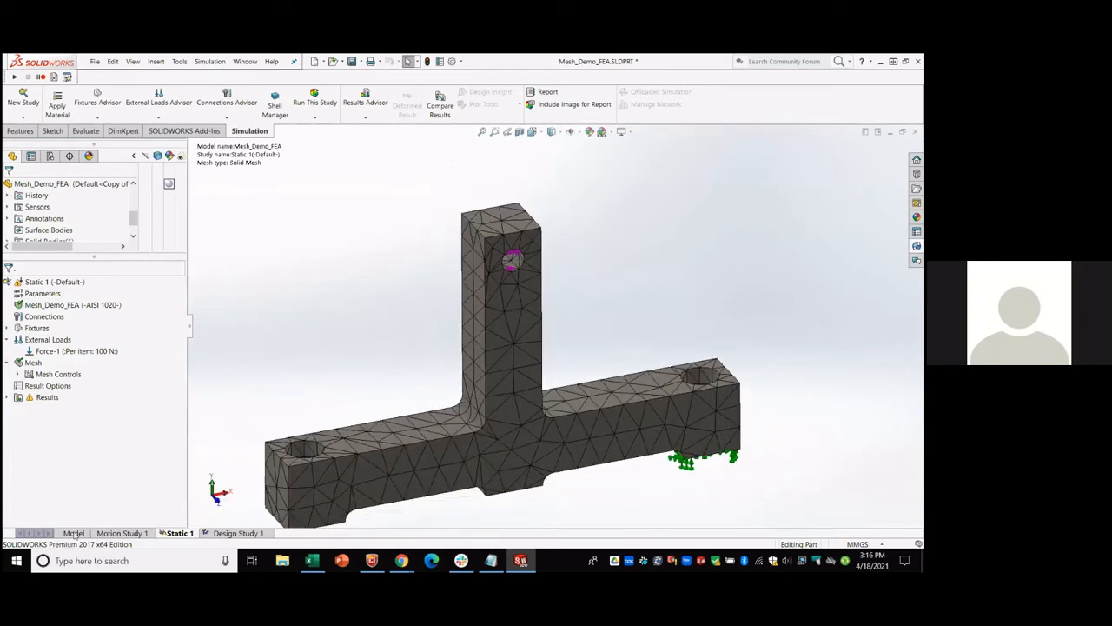
Remesh the part with a standard mesh and a global element size of 10 mm.
{"action": "right_click", "coordinate": [33, 363]}
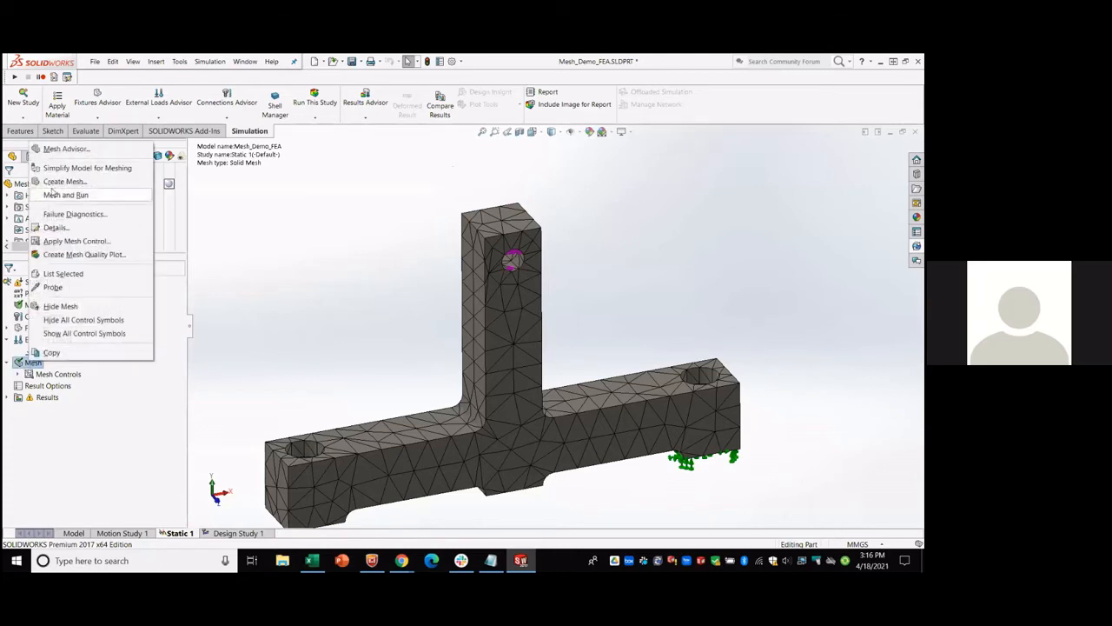
{"action": "left_click", "coordinate": [58, 182]}
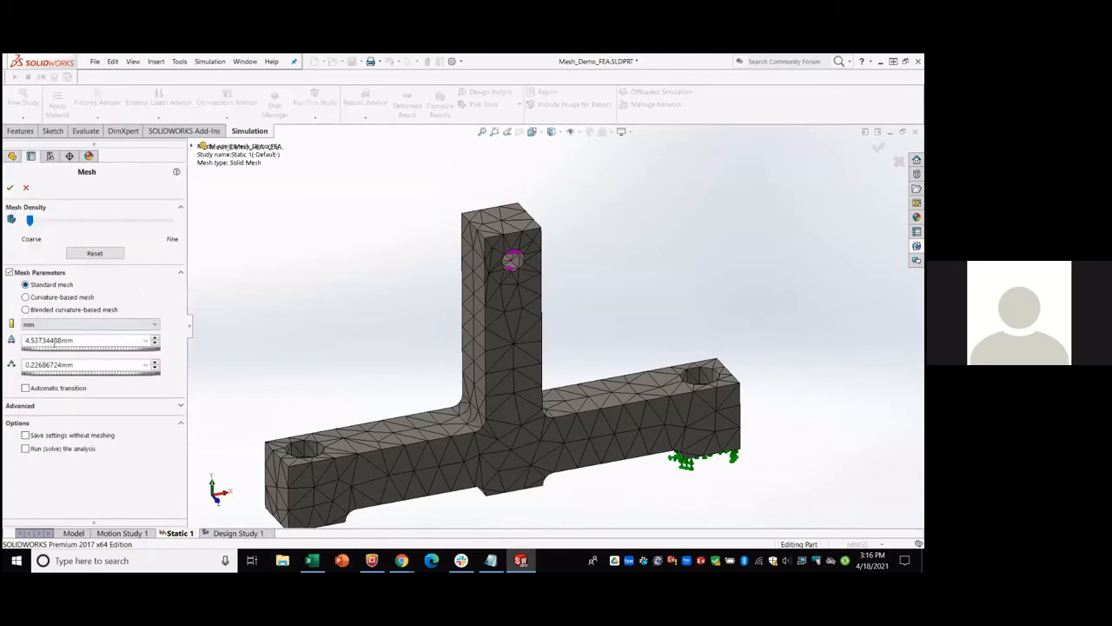
{"action": "double_click", "coordinate": [93, 341]}
{"action": "type", "text": "10.0000mm"}
{"action": "left_click", "coordinate": [10, 186]}
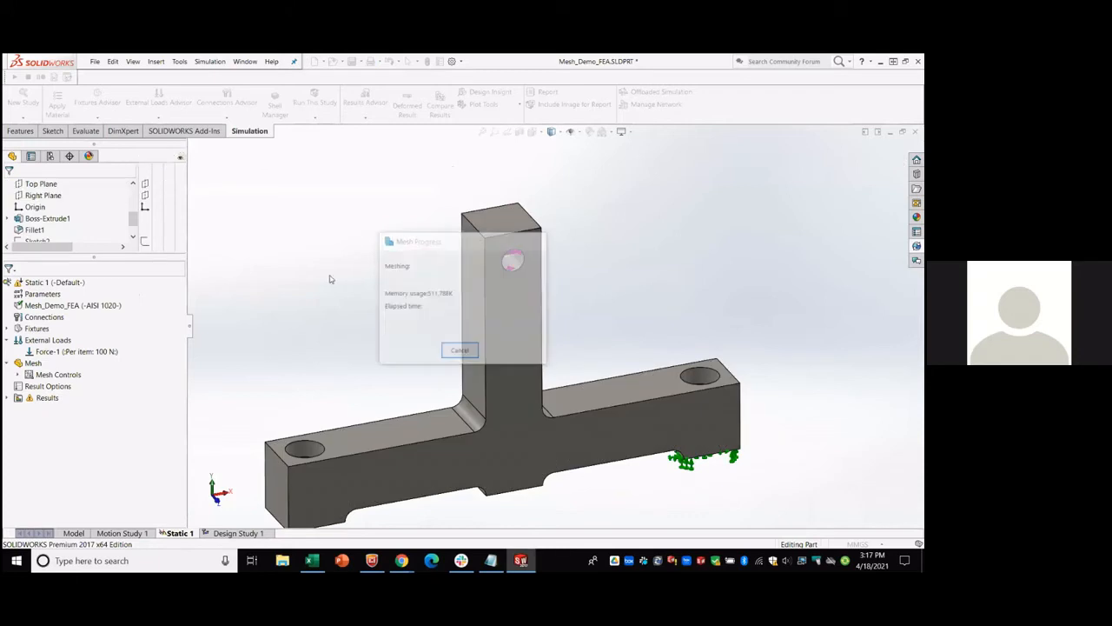
Examine the 10 mm mesh along the upright, the base arms and the fillet.
{"action": "mouse_move", "coordinate": [533, 352]}
{"action": "middle_mouse_down"}
{"action": "mouse_move", "coordinate": [527, 320]}
{"action": "mouse_move", "coordinate": [547, 345]}
{"action": "middle_mouse_up"}
{"action": "scroll", "coordinate": [581, 416], "scroll_direction": "down", "scroll_amount": 1}
{"action": "scroll", "coordinate": [582, 416], "scroll_direction": "up", "scroll_amount": 2}
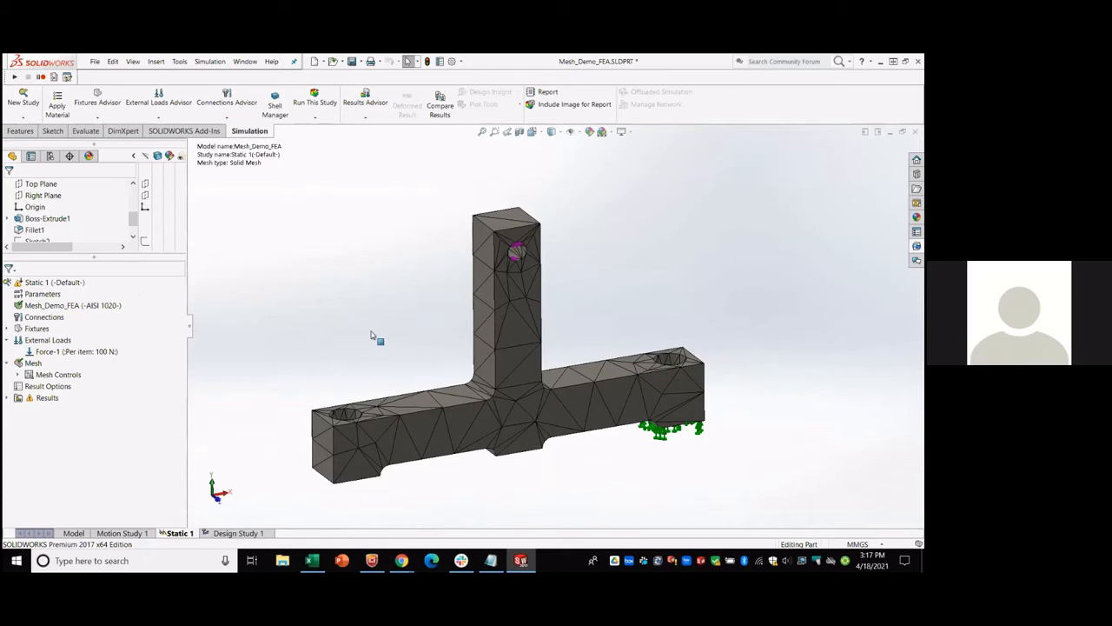
{"action": "scroll", "coordinate": [577, 327], "scroll_direction": "down", "scroll_amount": 3}
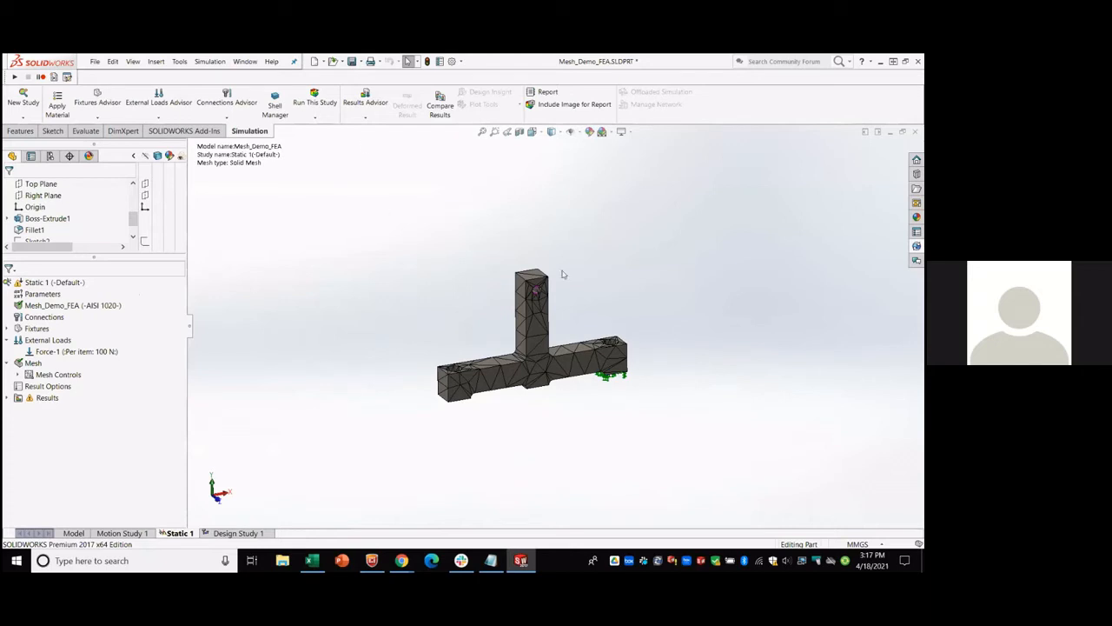
{"action": "scroll", "coordinate": [544, 330], "scroll_direction": "up", "scroll_amount": 3}
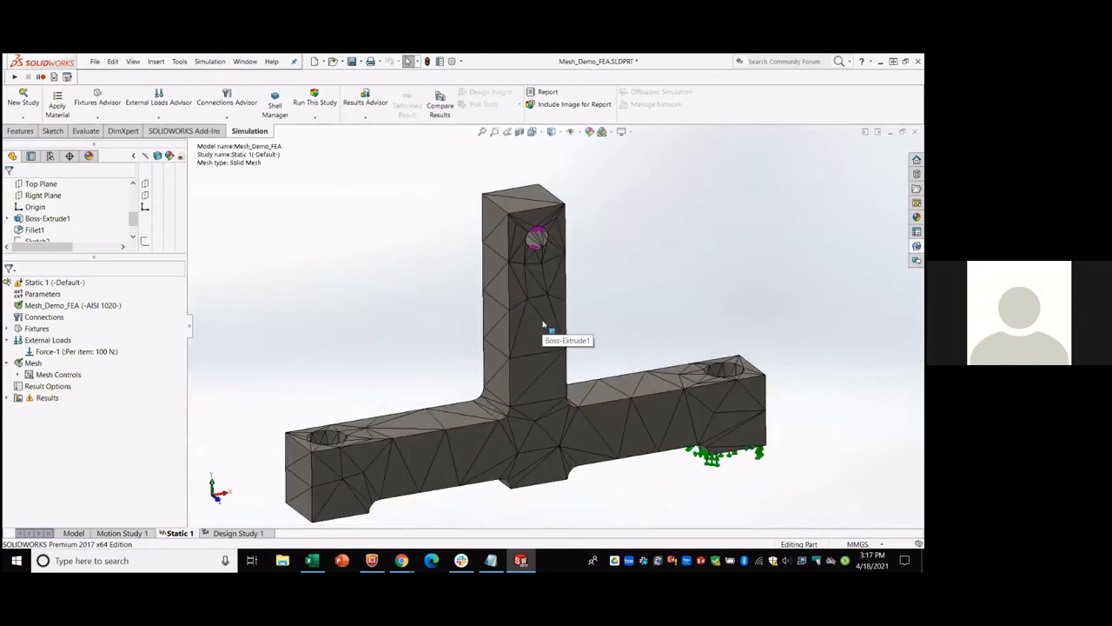
{"action": "scroll", "coordinate": [546, 322], "scroll_direction": "up", "scroll_amount": 2}
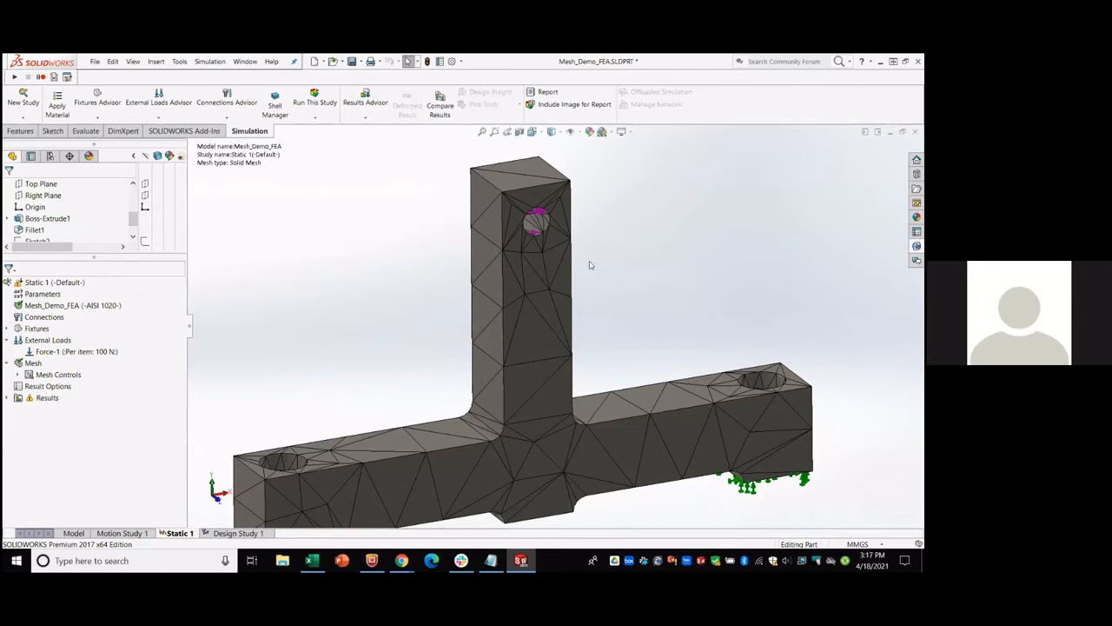
{"action": "scroll", "coordinate": [587, 263], "scroll_direction": "up", "scroll_amount": 1}
{"action": "scroll", "coordinate": [576, 275], "scroll_direction": "down", "scroll_amount": 2}
{"action": "scroll", "coordinate": [589, 356], "scroll_direction": "down", "scroll_amount": 1}
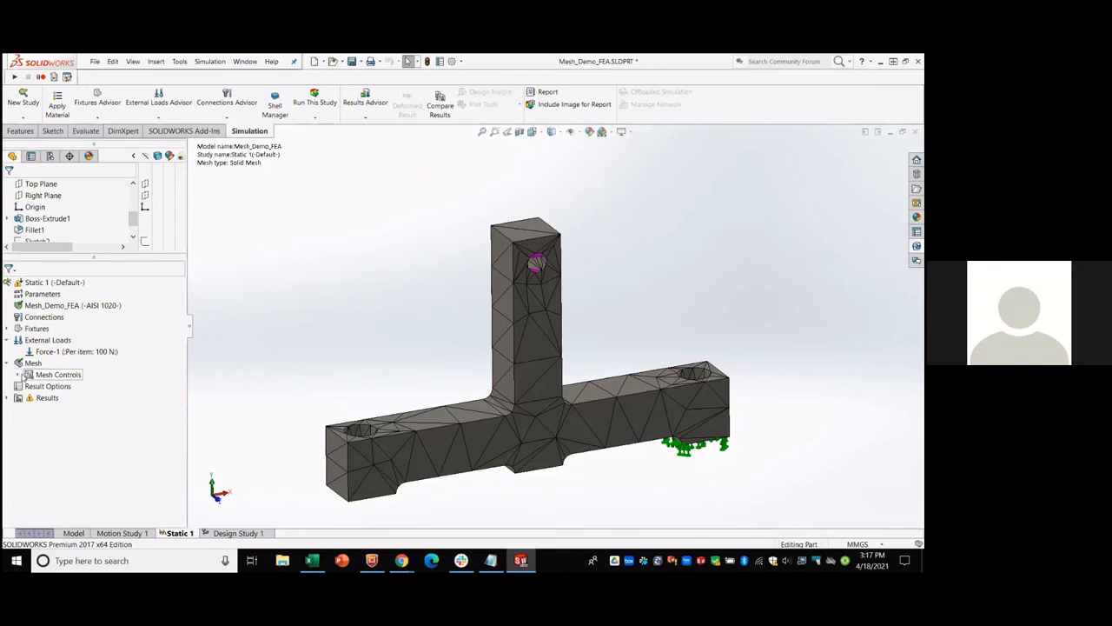
Return to Design Study 1 and suppress its ElementSize variable.
{"action": "left_click", "coordinate": [235, 532]}
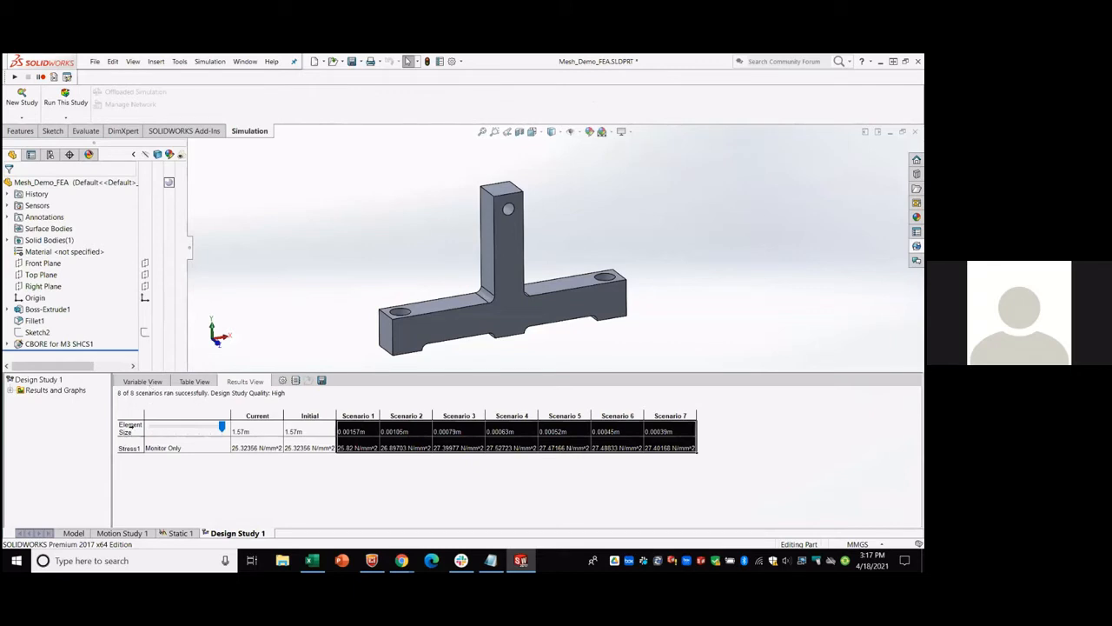
{"action": "left_click", "coordinate": [222, 427]}
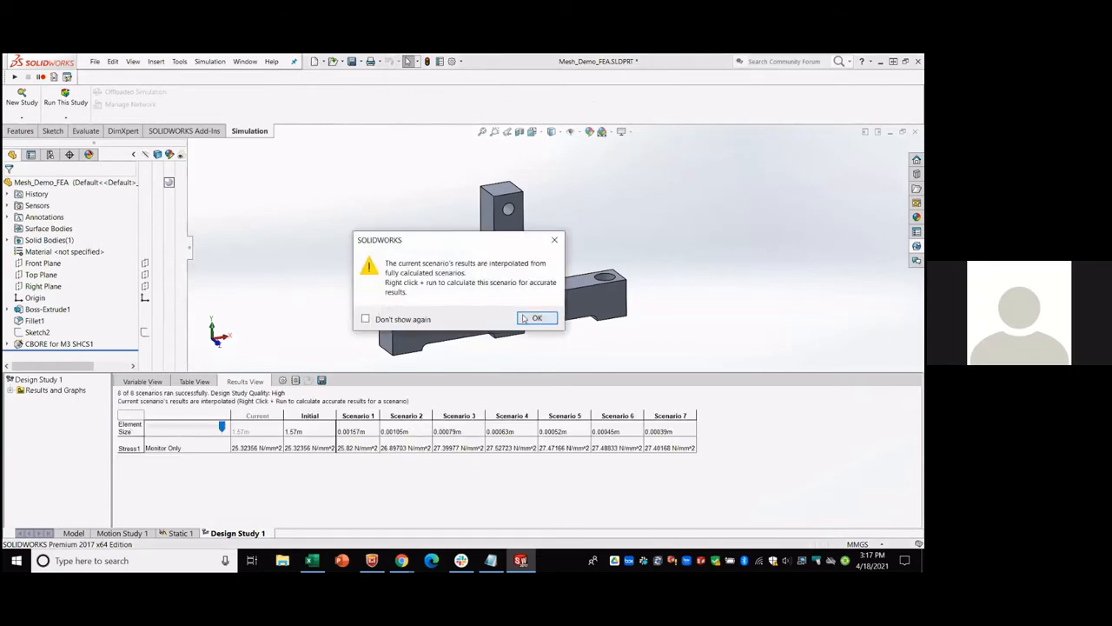
{"action": "left_click", "coordinate": [524, 319]}
{"action": "left_click", "coordinate": [130, 384]}
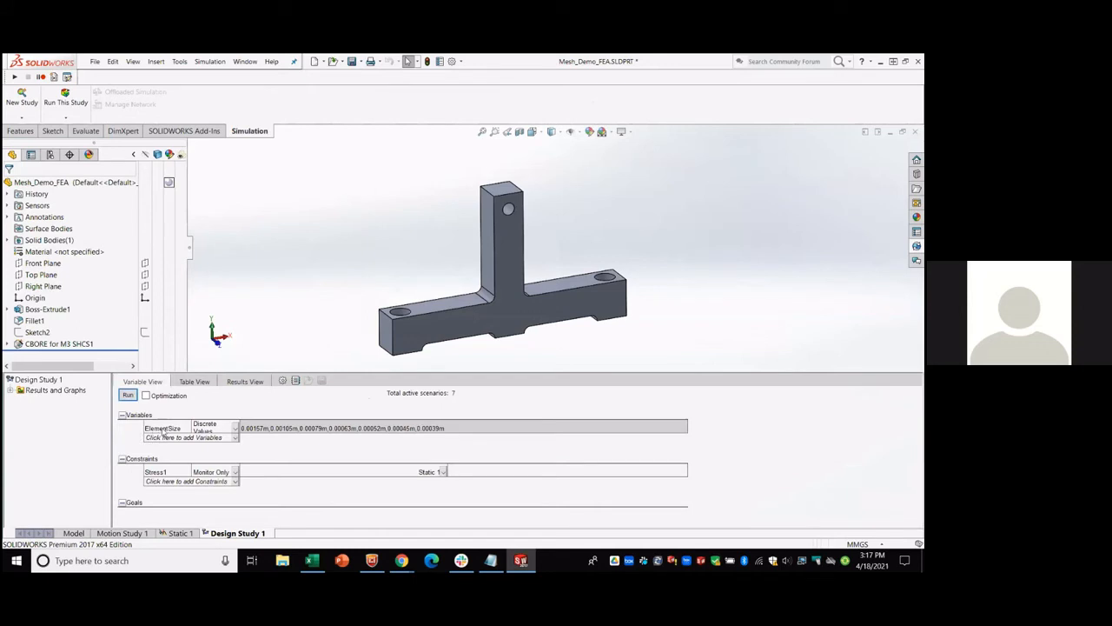
{"action": "left_click", "coordinate": [164, 429]}
{"action": "right_click", "coordinate": [163, 432]}
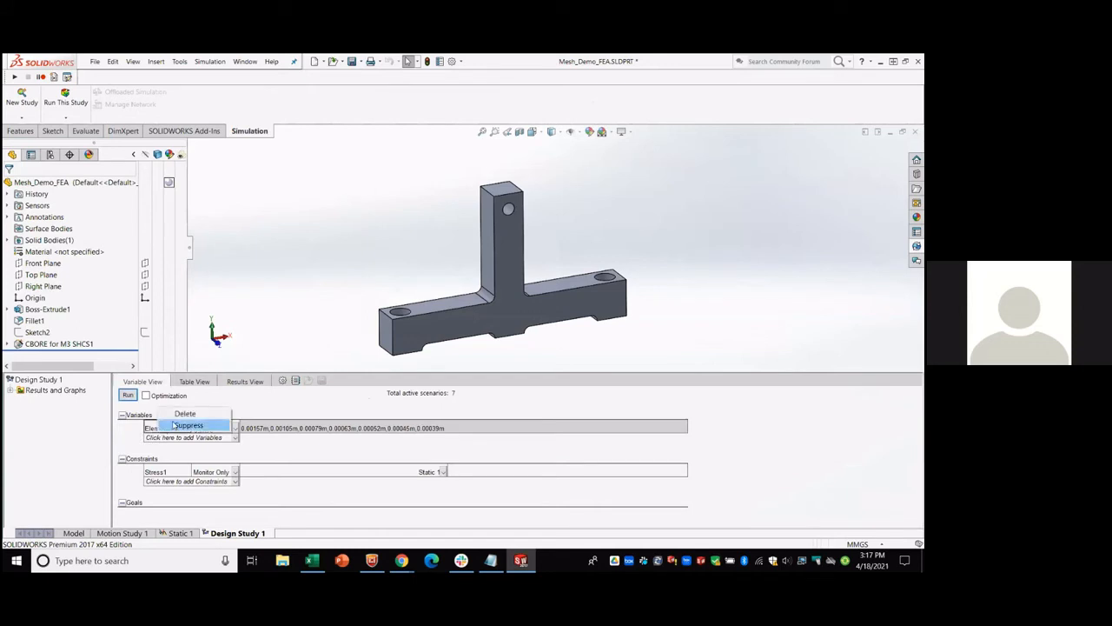
{"action": "left_click", "coordinate": [178, 425]}
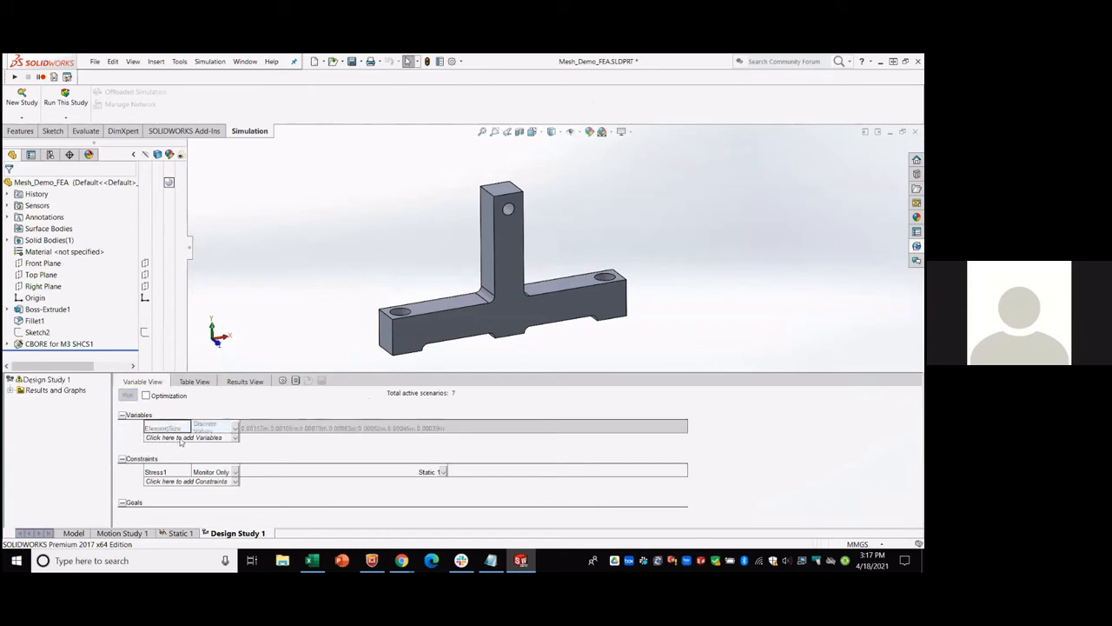
Add a new design study parameter named GlobalSize with the Simulation category.
{"action": "left_click", "coordinate": [180, 439]}
{"action": "left_click", "coordinate": [174, 445]}
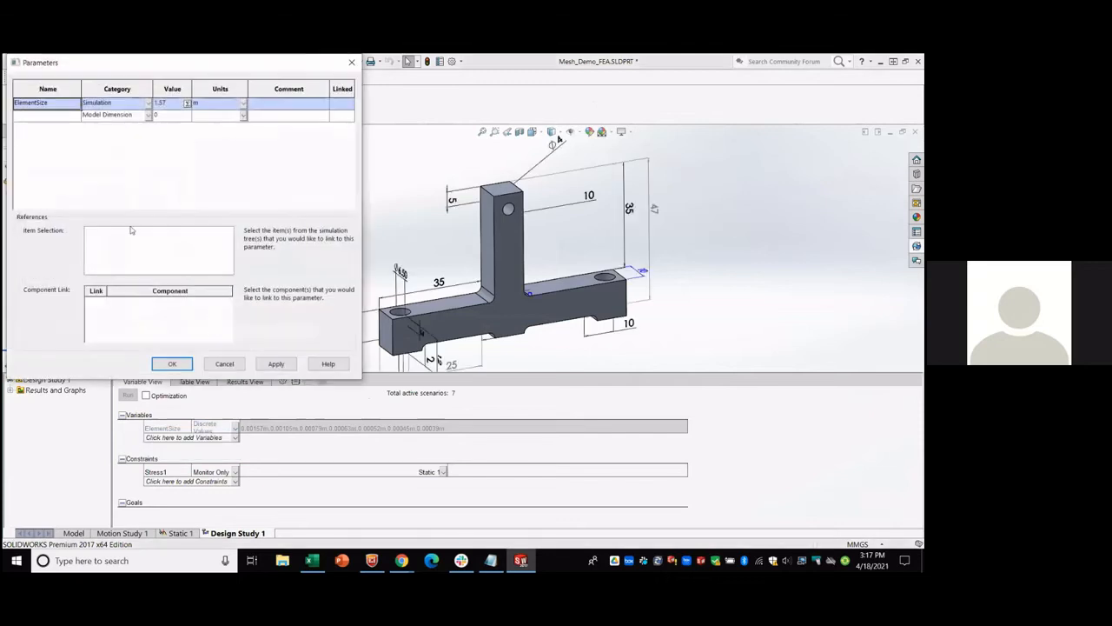
{"action": "left_click", "coordinate": [35, 115]}
{"action": "type", "text": "GLo"}
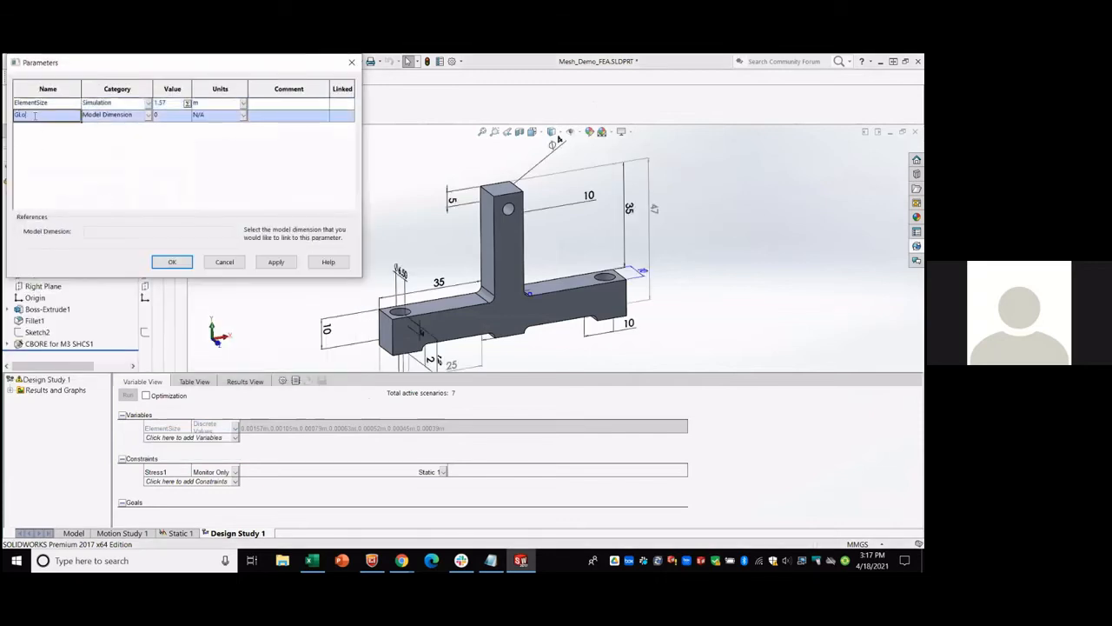
{"action": "type", "text": "bal"}
{"action": "key", "text": "BackSpace"}
{"action": "key", "text": "BackSpace"}
{"action": "type", "text": "lobalSize"}
{"action": "left_click", "coordinate": [148, 116]}
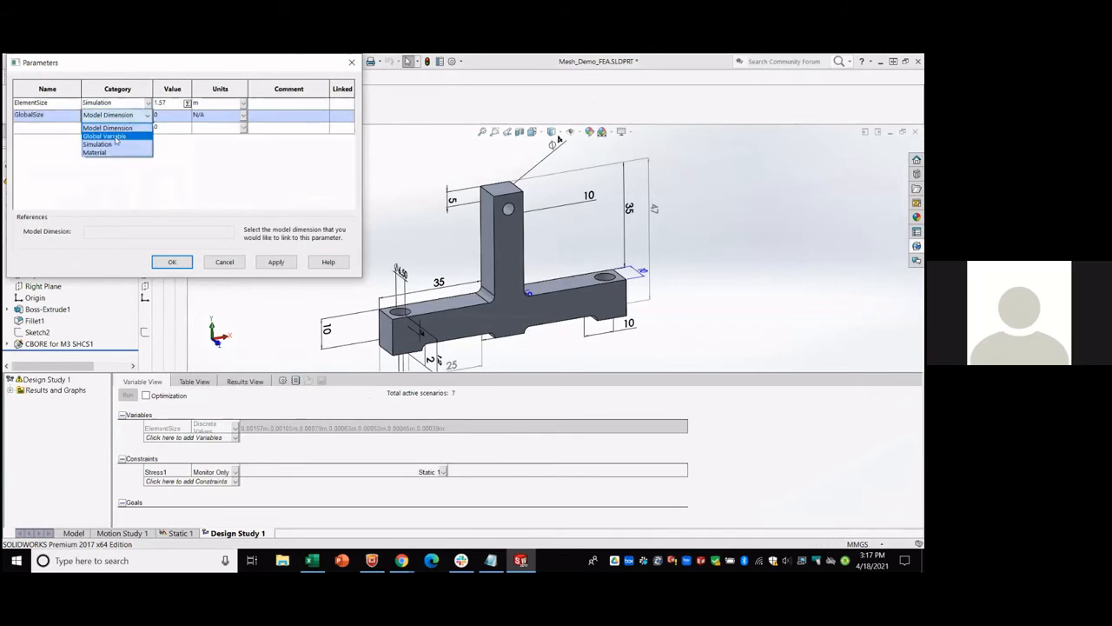
{"action": "left_click", "coordinate": [113, 145]}
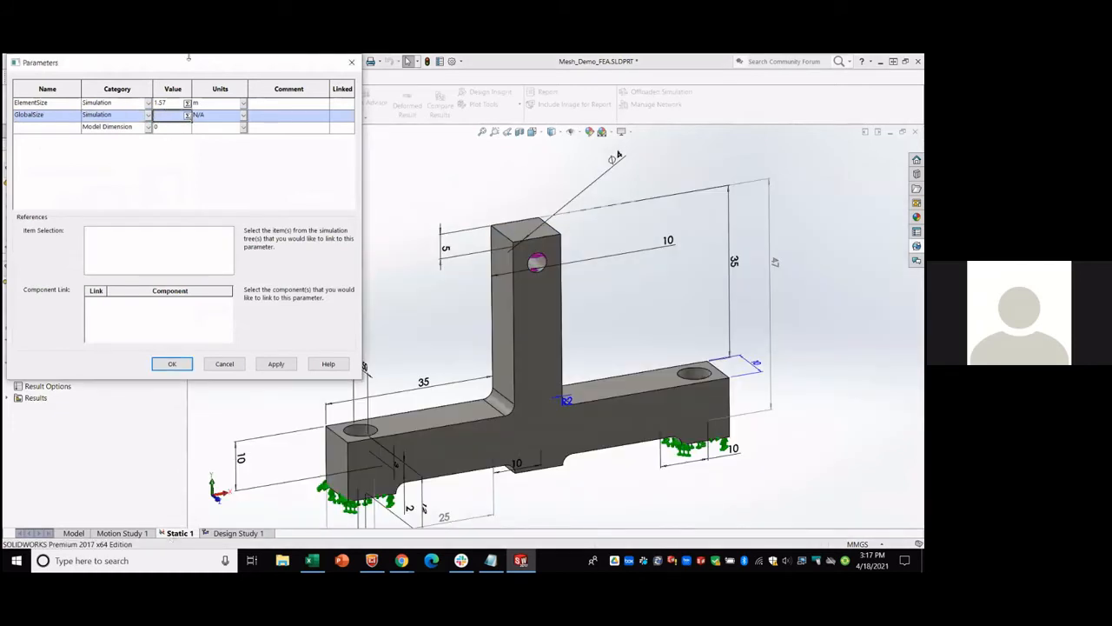
Link GlobalSize to the Global Size of the Static 1 mesh with a value of 10 mm and apply the parameter.
{"action": "left_click_drag", "start_coordinate": [188, 57], "coordinate": [646, 162]}
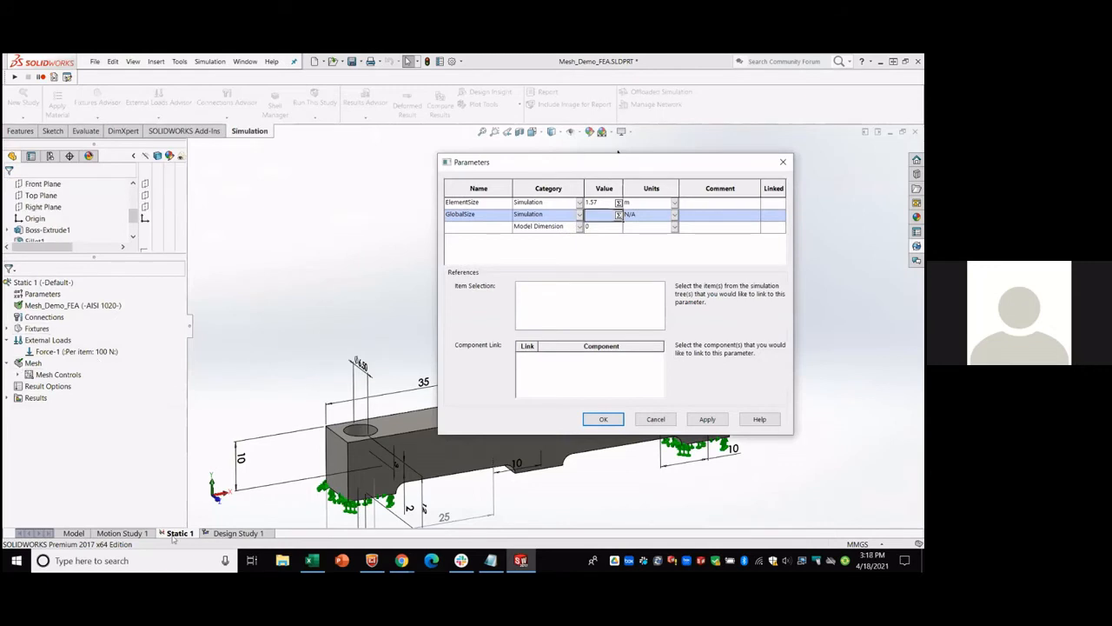
{"action": "left_click", "coordinate": [31, 363]}
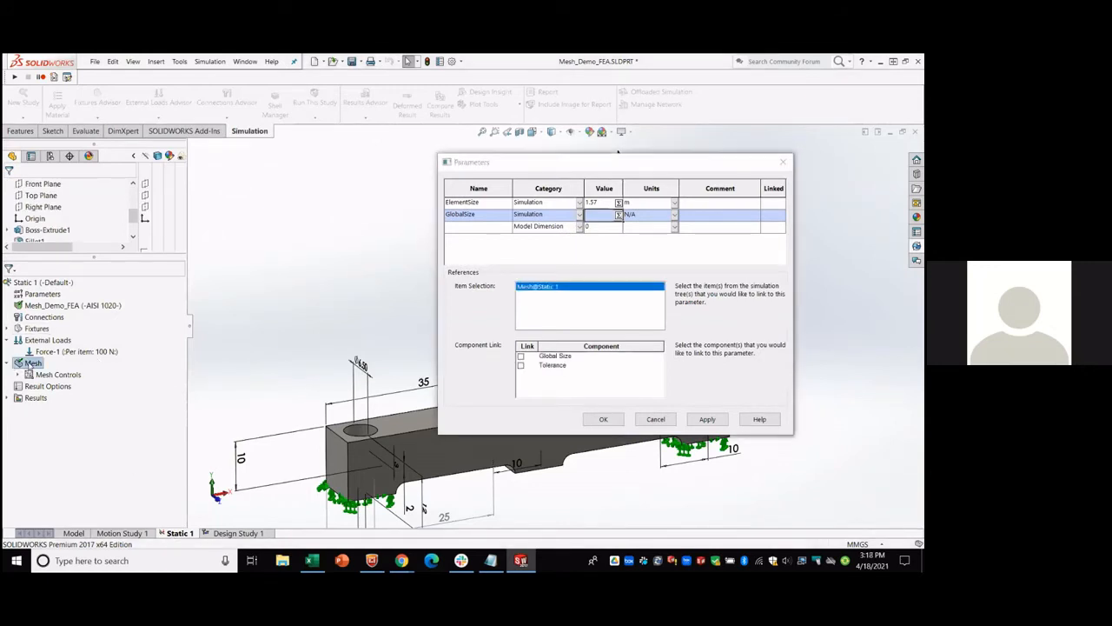
{"action": "left_click", "coordinate": [521, 356]}
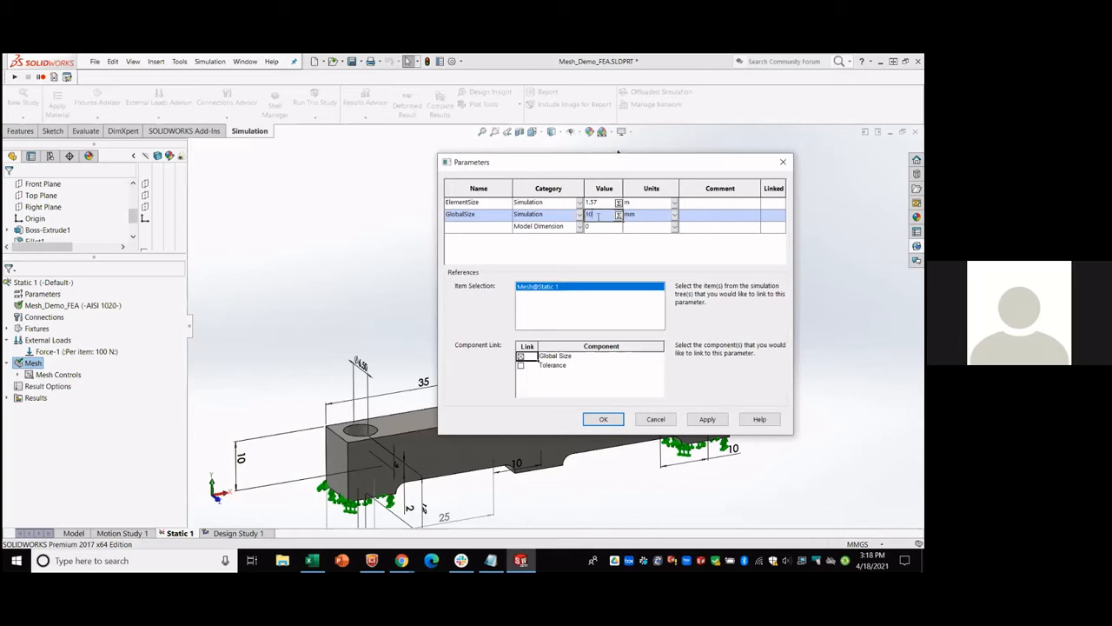
{"action": "left_click", "coordinate": [698, 419]}
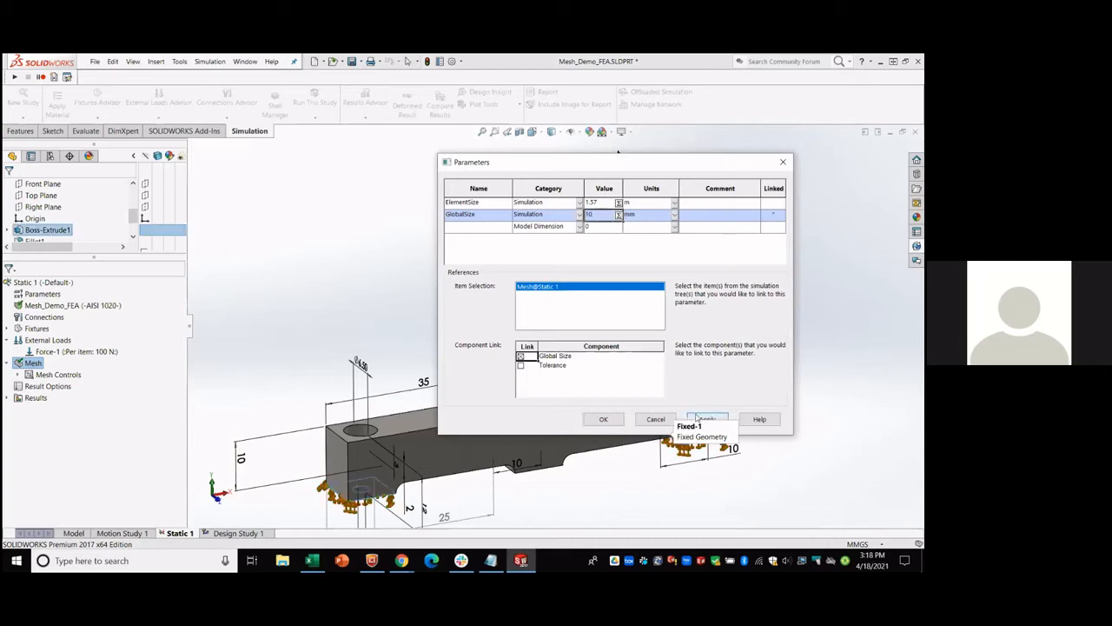
{"action": "left_click", "coordinate": [605, 420]}
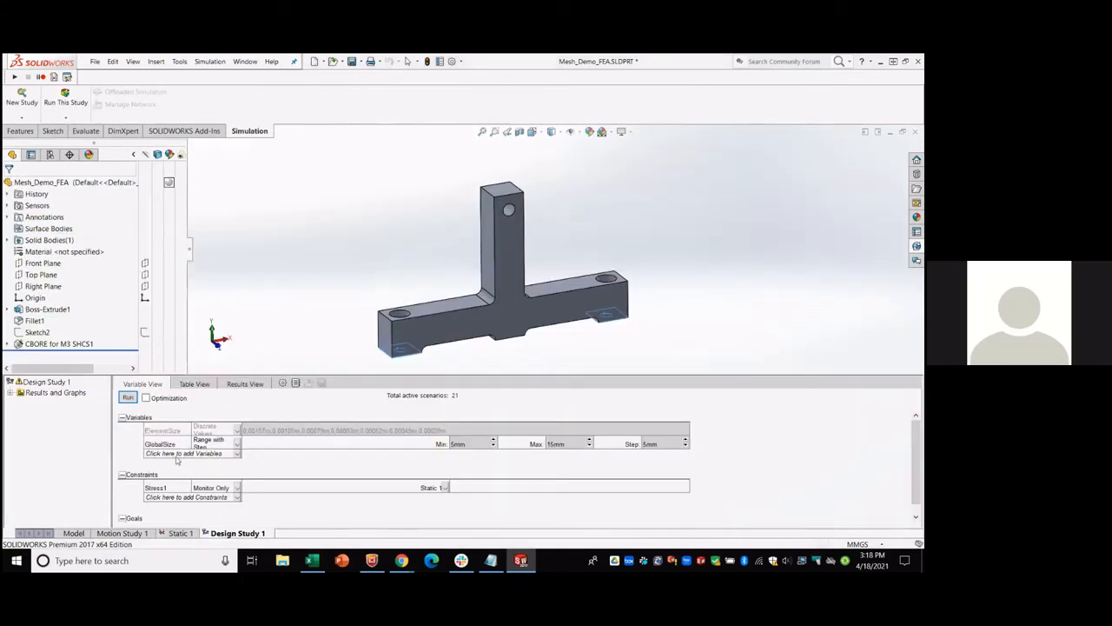
Define GlobalSize by discrete values, entering 10 mm, 5 mm, 3.333 mm, 2.5 mm and 2 mm.
{"action": "left_click", "coordinate": [237, 444]}
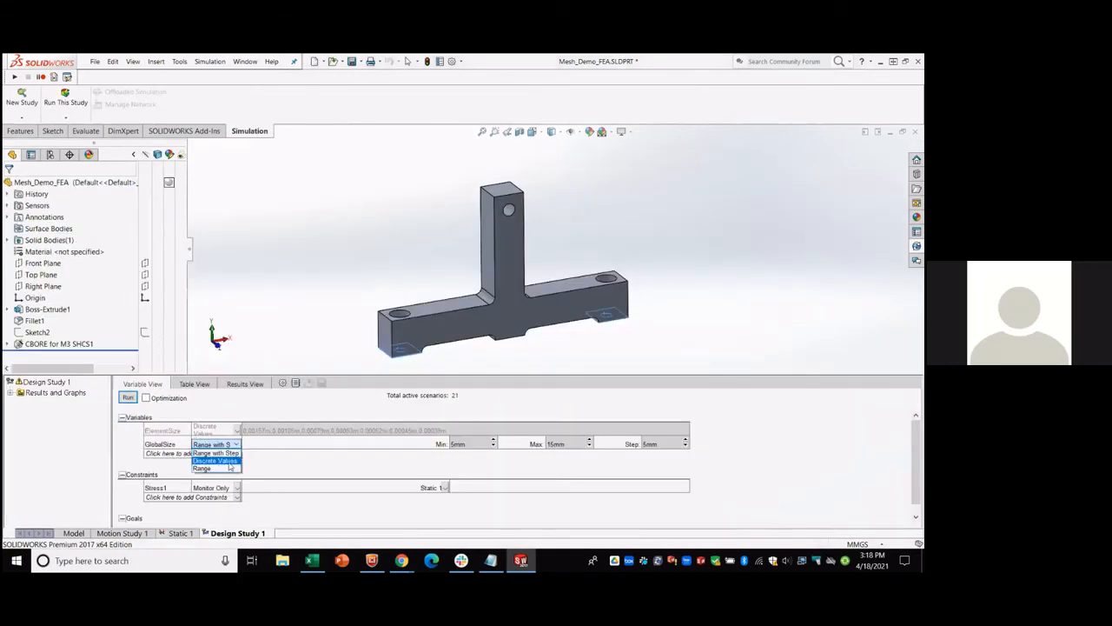
{"action": "left_click", "coordinate": [229, 465]}
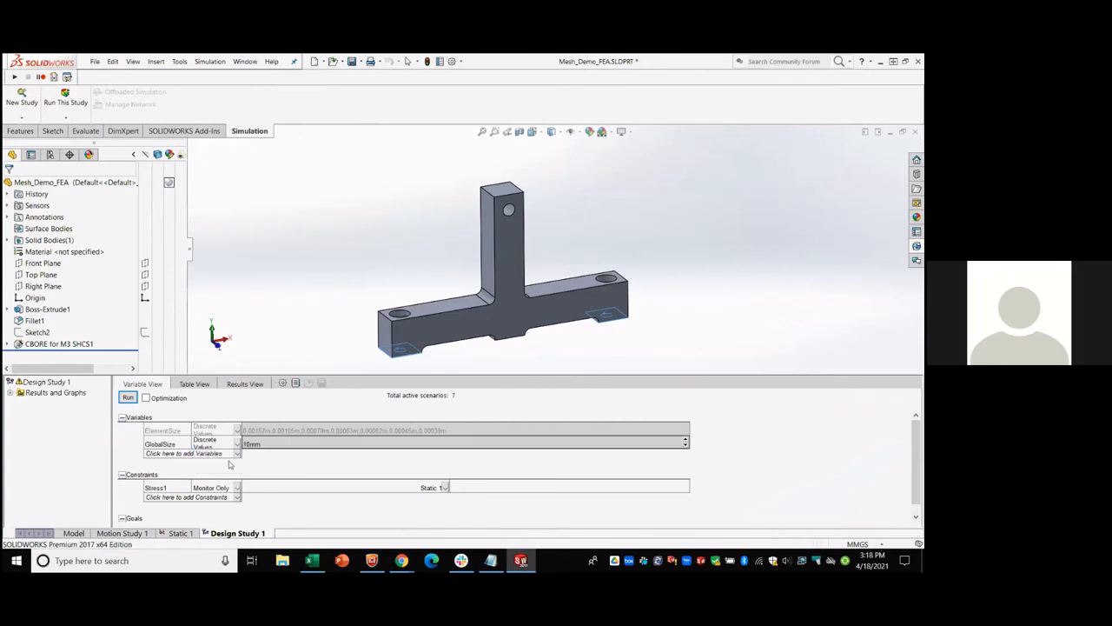
{"action": "left_click", "coordinate": [283, 445]}
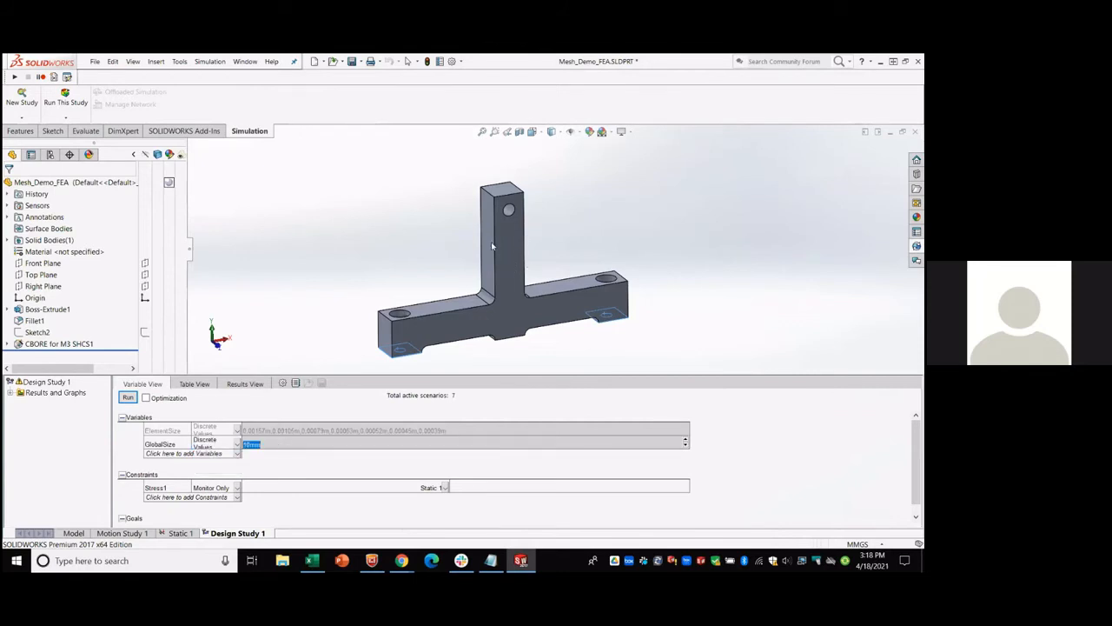
{"action": "left_click", "coordinate": [275, 446]}
{"action": "left_click_drag", "start_coordinate": [160, 431], "coordinate": [332, 433]}
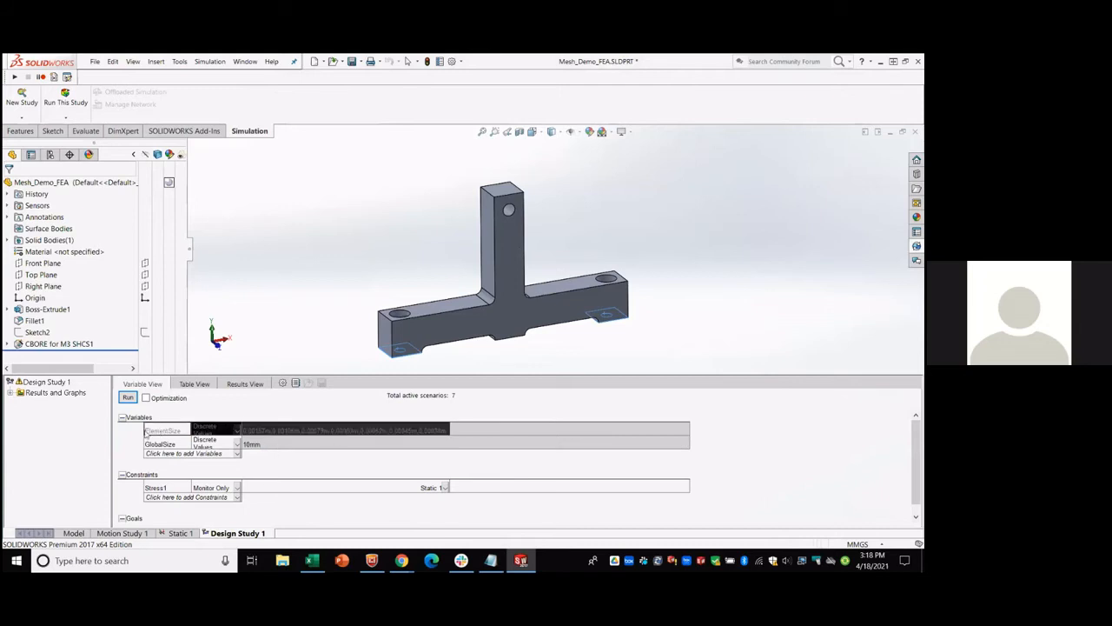
{"action": "left_click", "coordinate": [163, 432]}
{"action": "left_click_drag", "start_coordinate": [162, 432], "coordinate": [337, 436]}
{"action": "left_click", "coordinate": [321, 443]}
{"action": "left_click", "coordinate": [320, 444]}
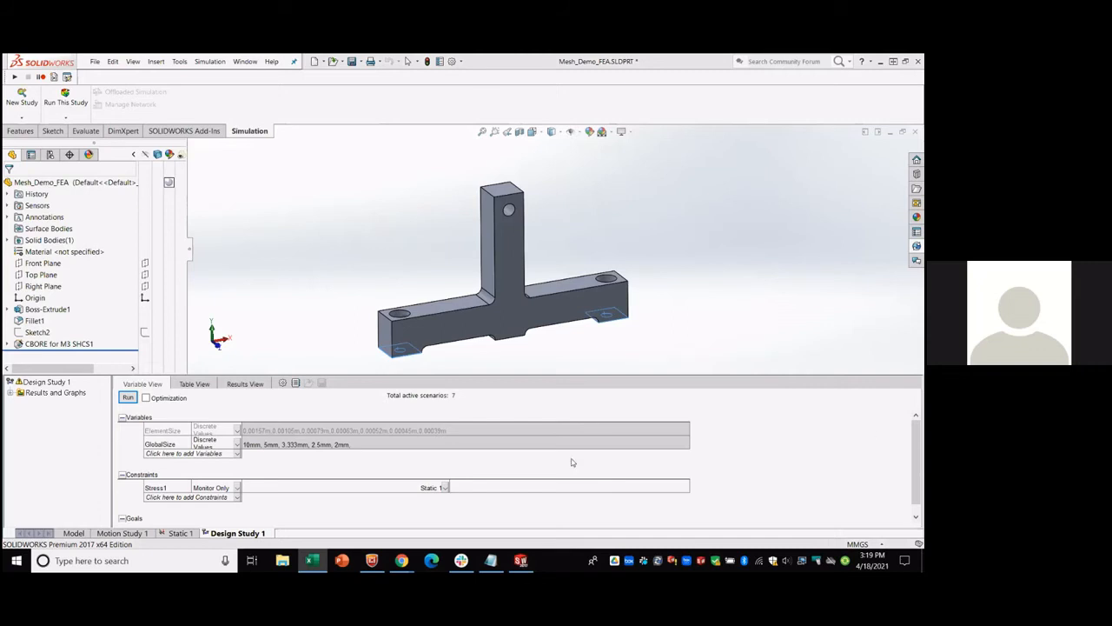
Extend the GlobalSize values with 1.667 mm, 1.42 mm and 1.25 mm, and run the design study.
{"action": "left_click", "coordinate": [365, 448]}
{"action": "left_click", "coordinate": [444, 444]}
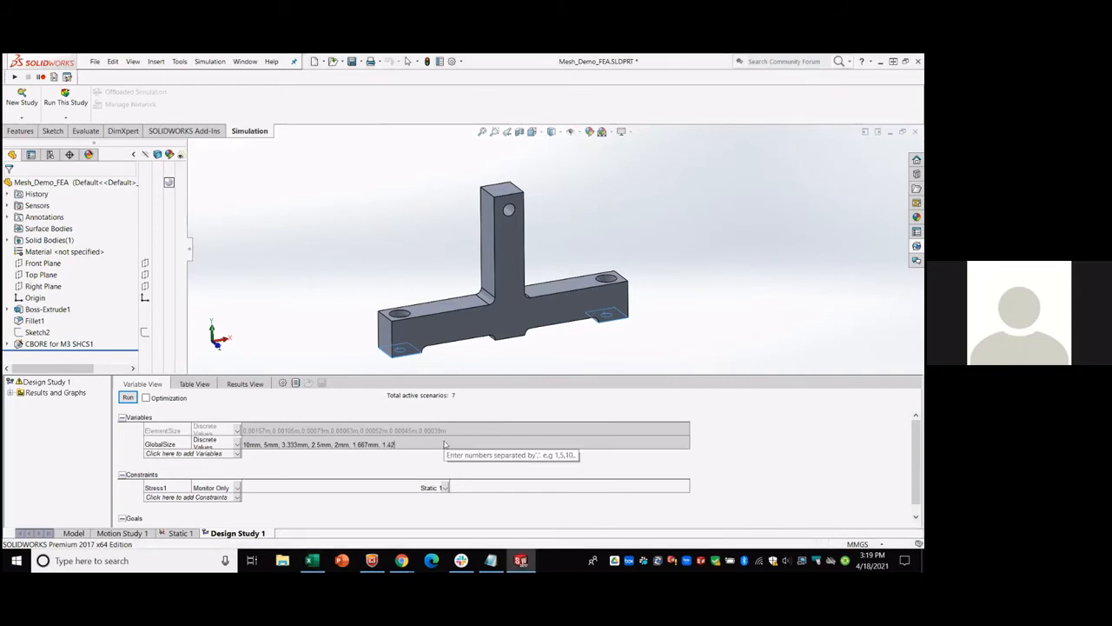
{"action": "type", "text": "m, 1.25mm"}
{"action": "left_click", "coordinate": [720, 455]}
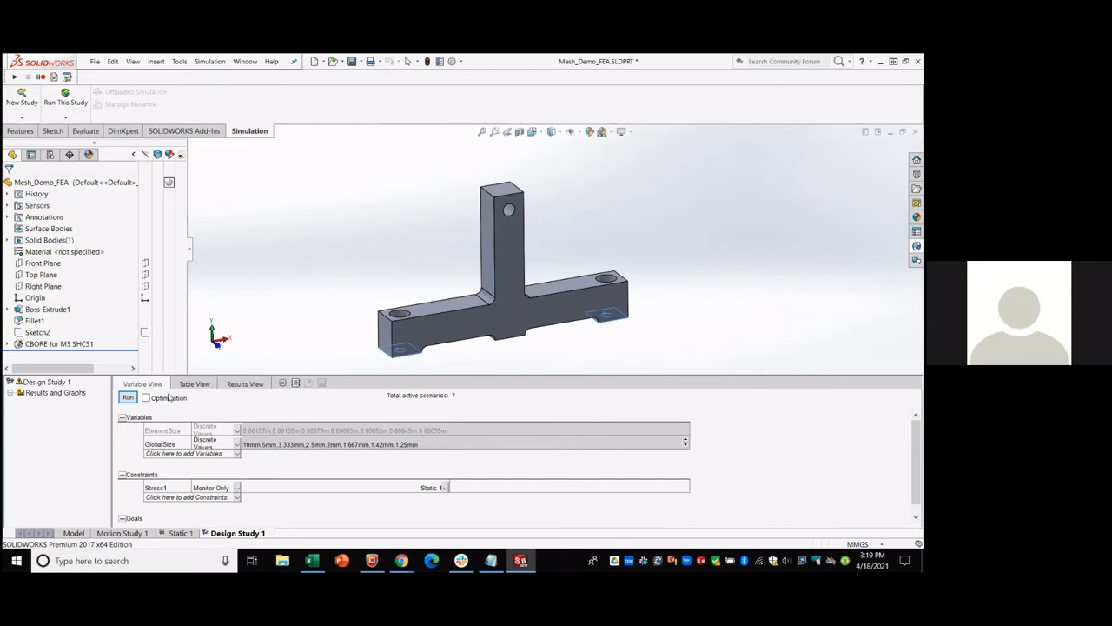
{"action": "left_click", "coordinate": [127, 397]}
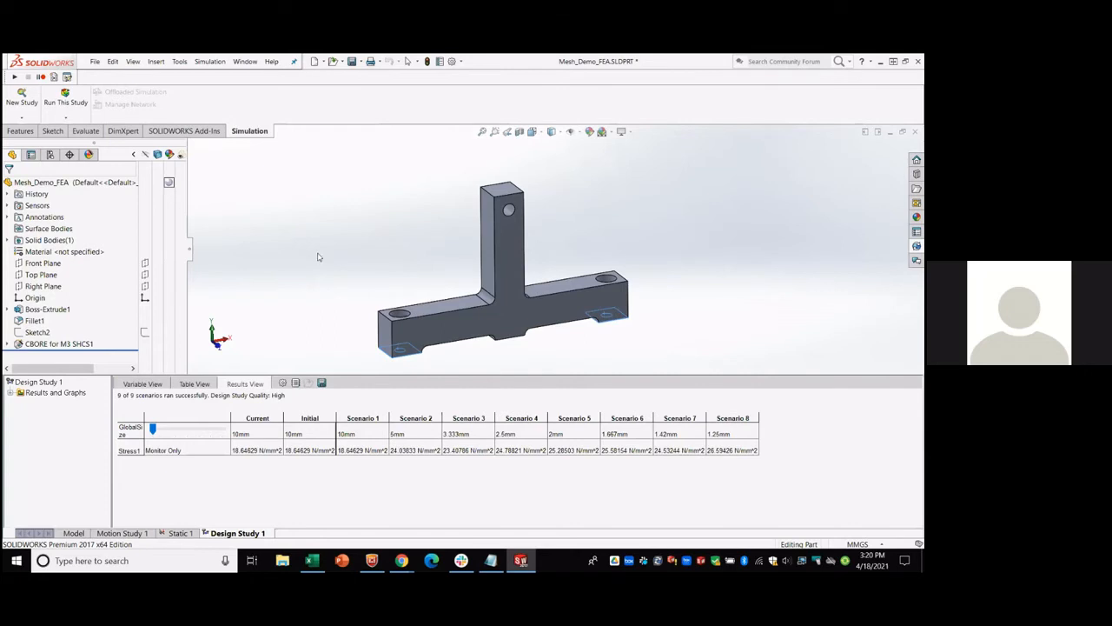
Display the design study's Stress1 plot and inspect the mesh and stress around the fillet.
{"action": "left_click", "coordinate": [9, 393]}
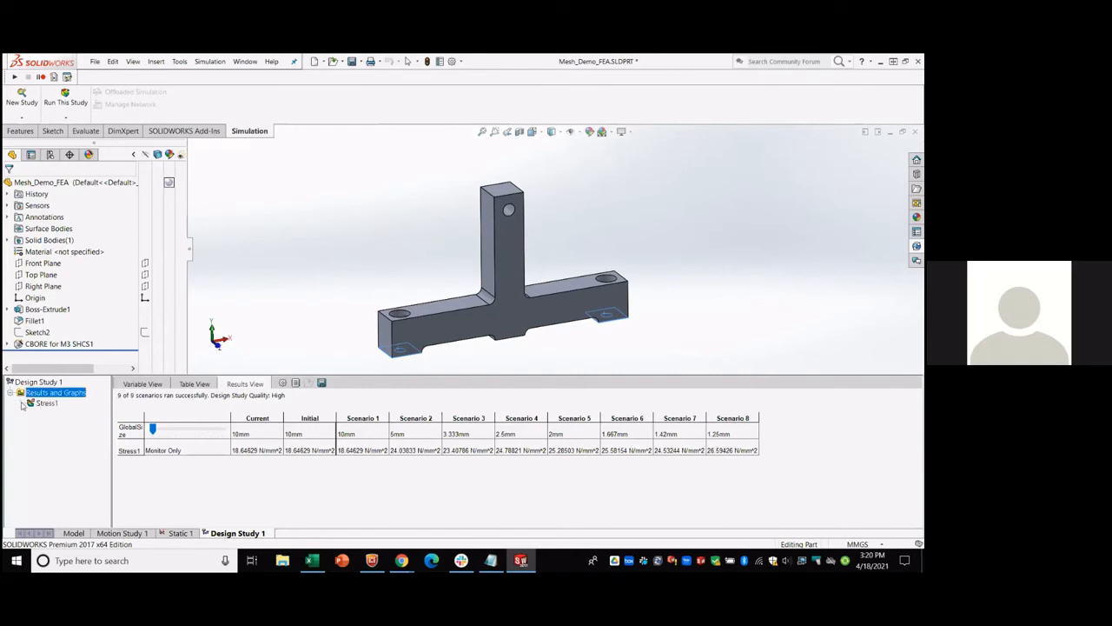
{"action": "left_click", "coordinate": [45, 405]}
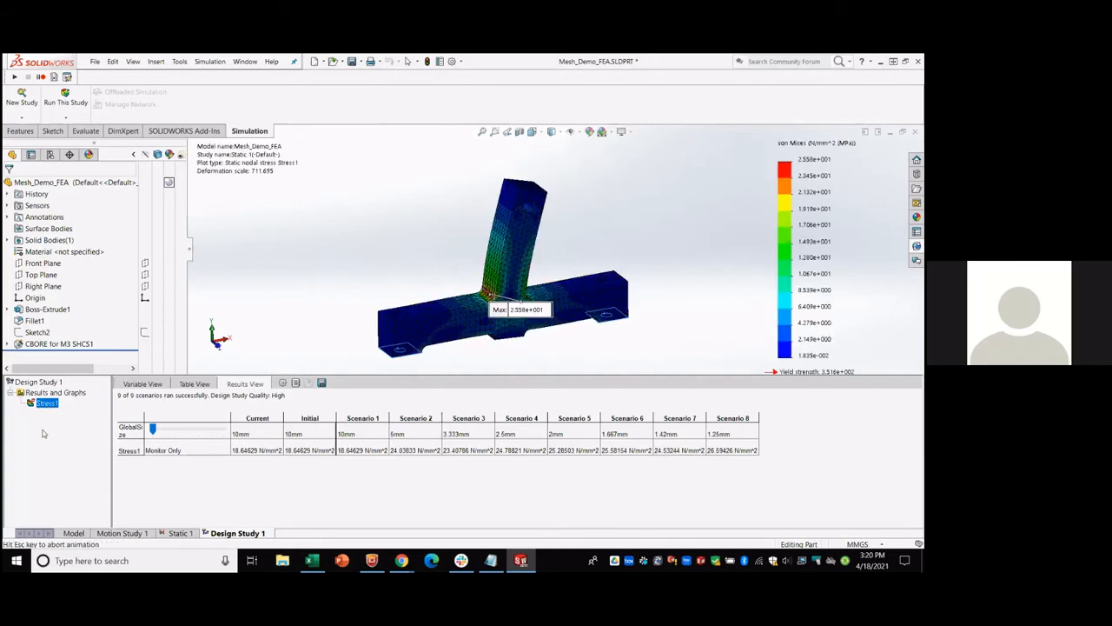
{"action": "scroll", "coordinate": [479, 258], "scroll_direction": "down", "scroll_amount": 5}
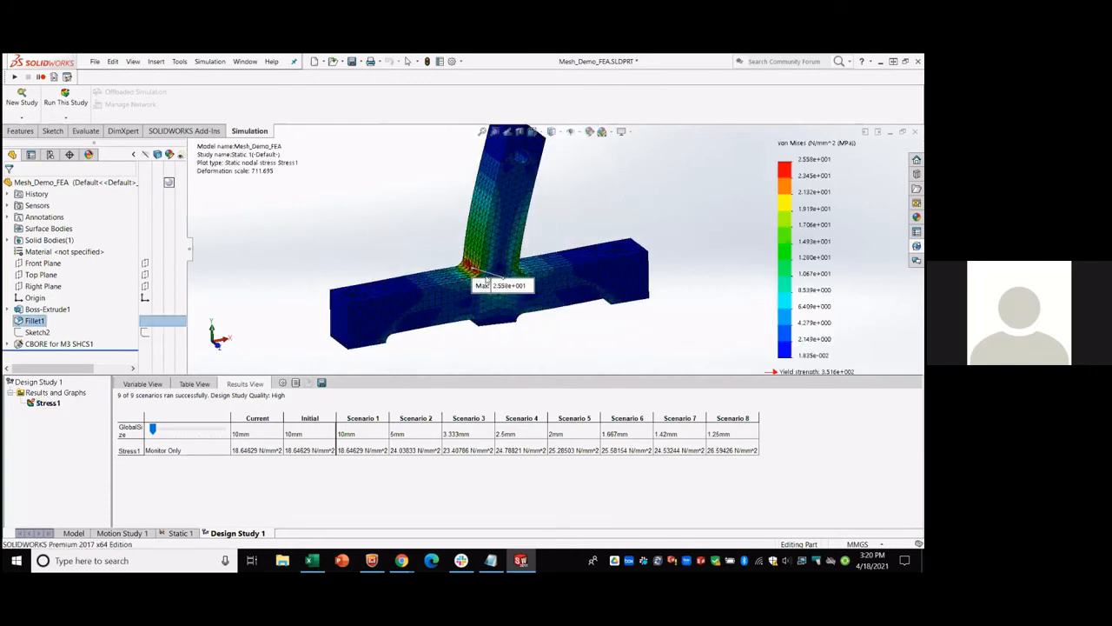
{"action": "scroll", "coordinate": [477, 257], "scroll_direction": "down", "scroll_amount": 3}
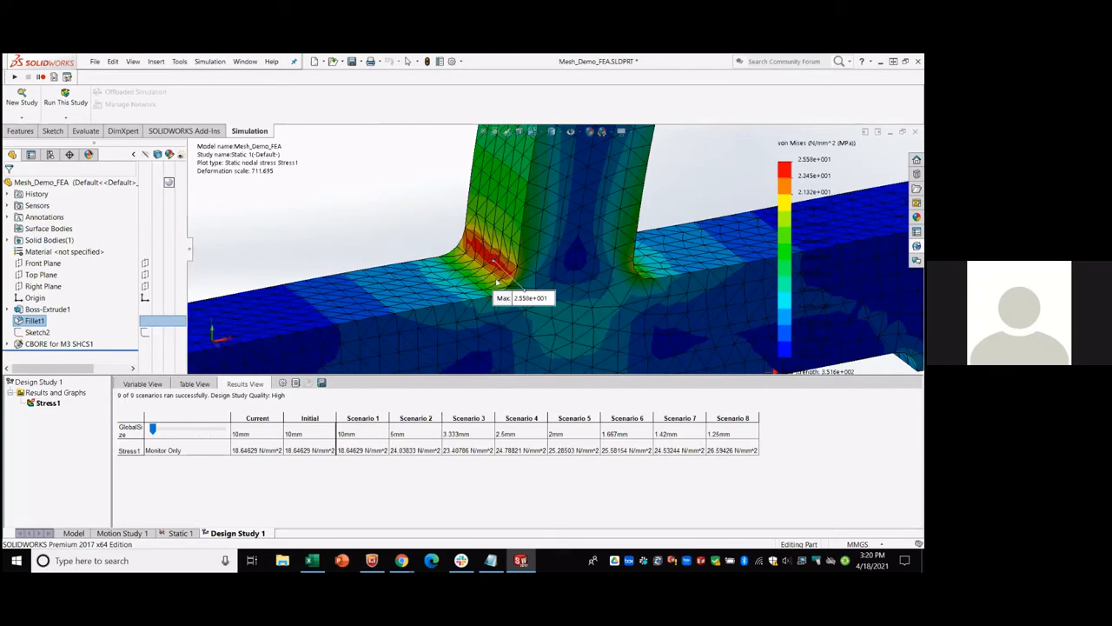
{"action": "scroll", "coordinate": [517, 279], "scroll_direction": "up", "scroll_amount": 6}
{"action": "scroll", "coordinate": [530, 280], "scroll_direction": "up", "scroll_amount": 4}
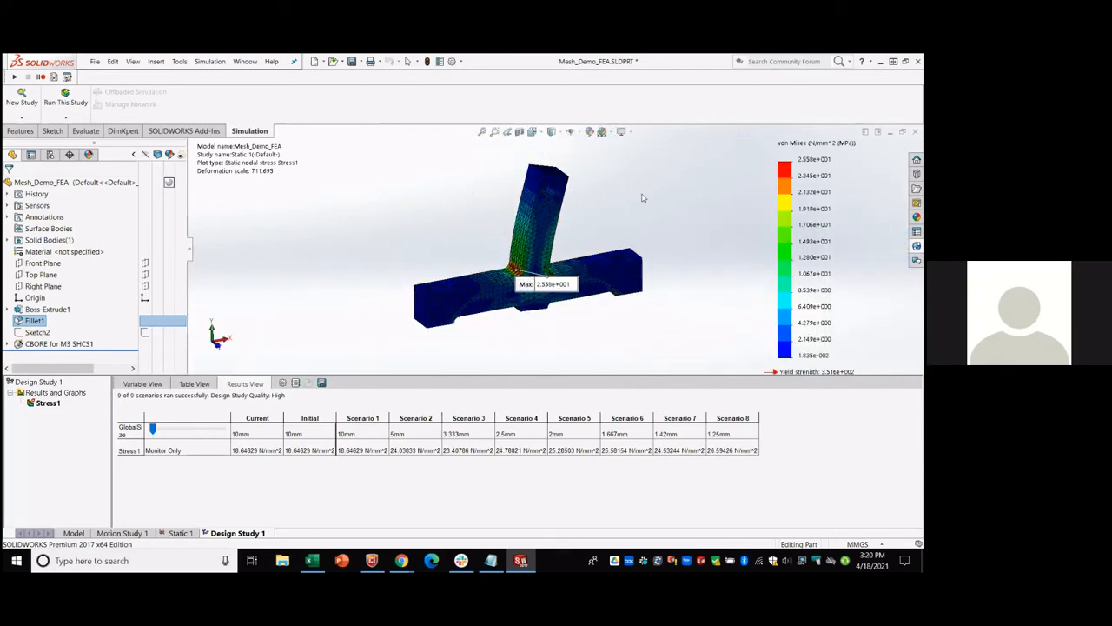
{"action": "scroll", "coordinate": [644, 198], "scroll_direction": "down", "scroll_amount": 2}
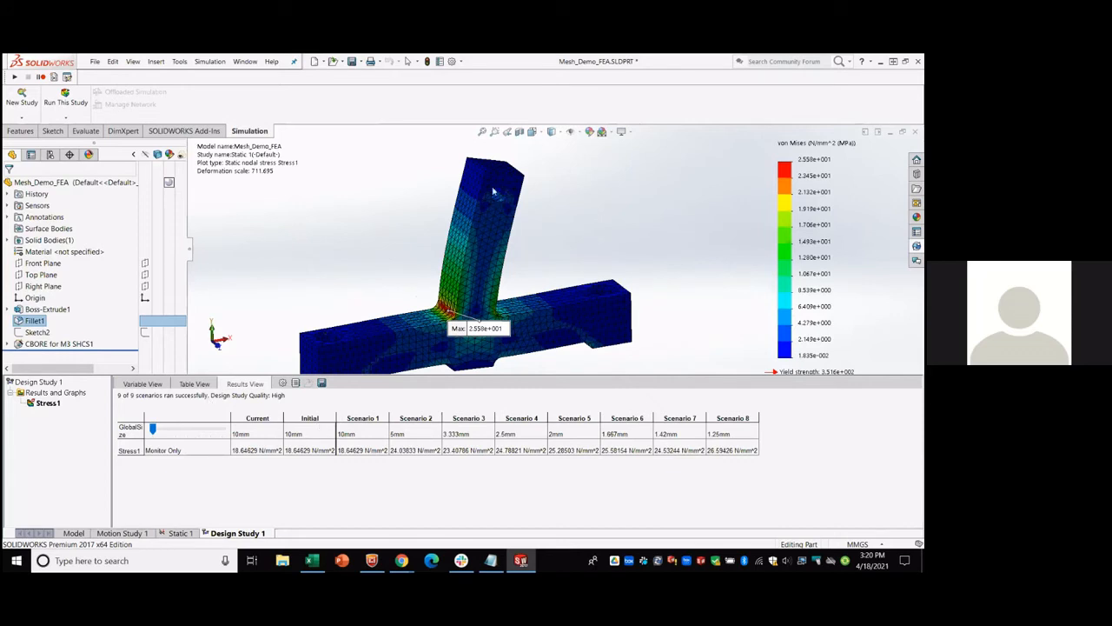
Compare the Stress1 plots of Scenario 2 (5 mm) and Scenario 1 (10 mm) around the fillet.
{"action": "left_click", "coordinate": [418, 418]}
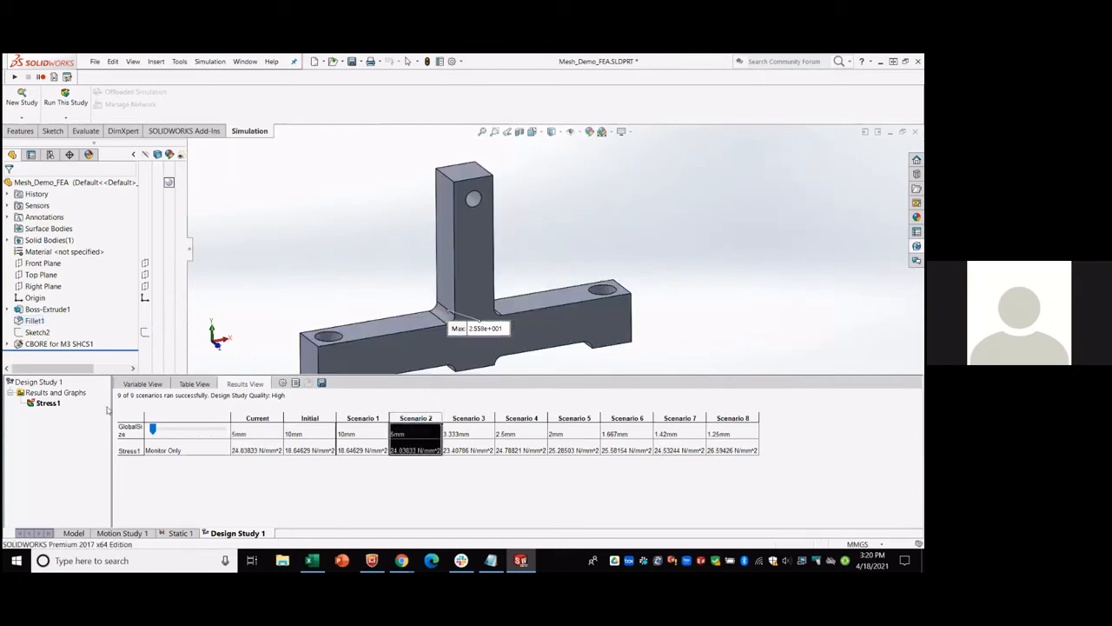
{"action": "left_click", "coordinate": [48, 403]}
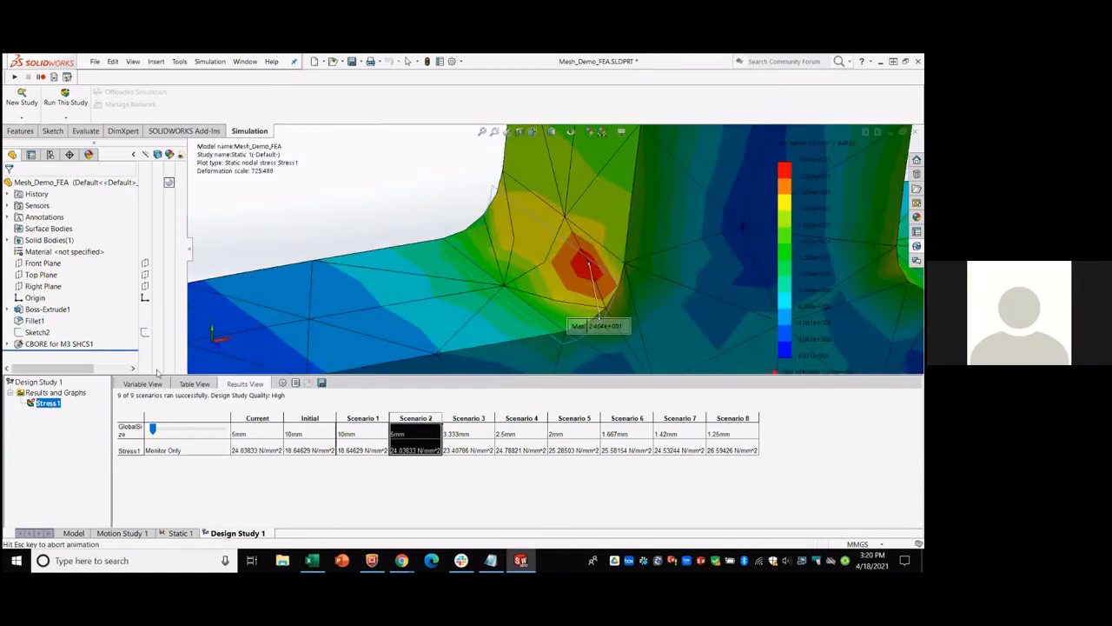
{"action": "scroll", "coordinate": [338, 271], "scroll_direction": "up", "scroll_amount": 8}
{"action": "middle_click_drag", "start_coordinate": [370, 281], "coordinate": [491, 236]}
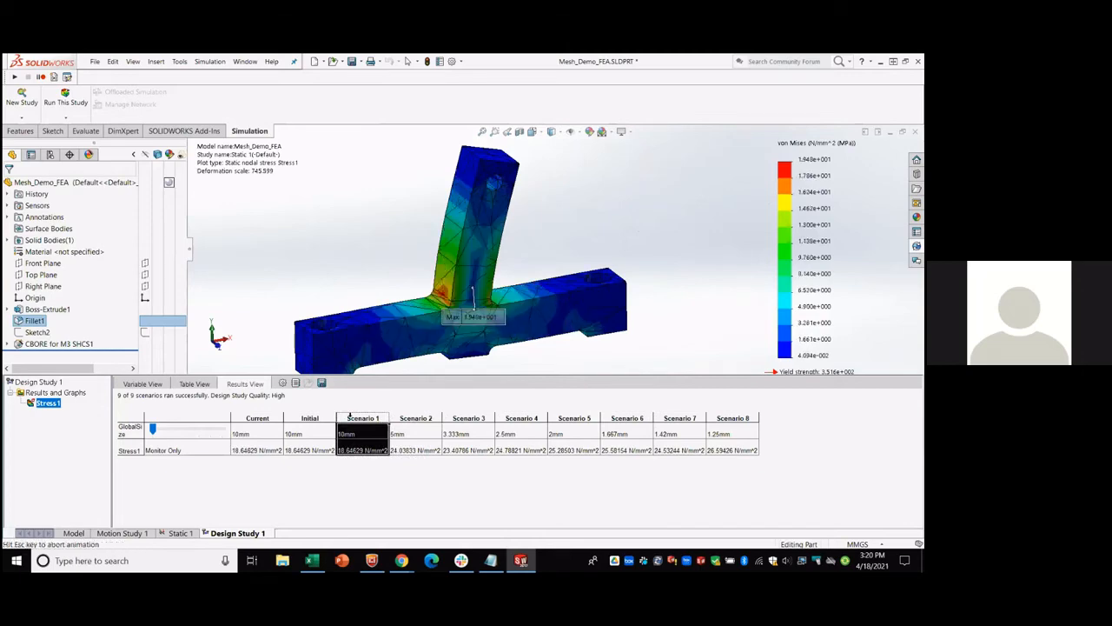
{"action": "scroll", "coordinate": [356, 310], "scroll_direction": "down", "scroll_amount": 5}
{"action": "scroll", "coordinate": [361, 306], "scroll_direction": "up", "scroll_amount": 6}
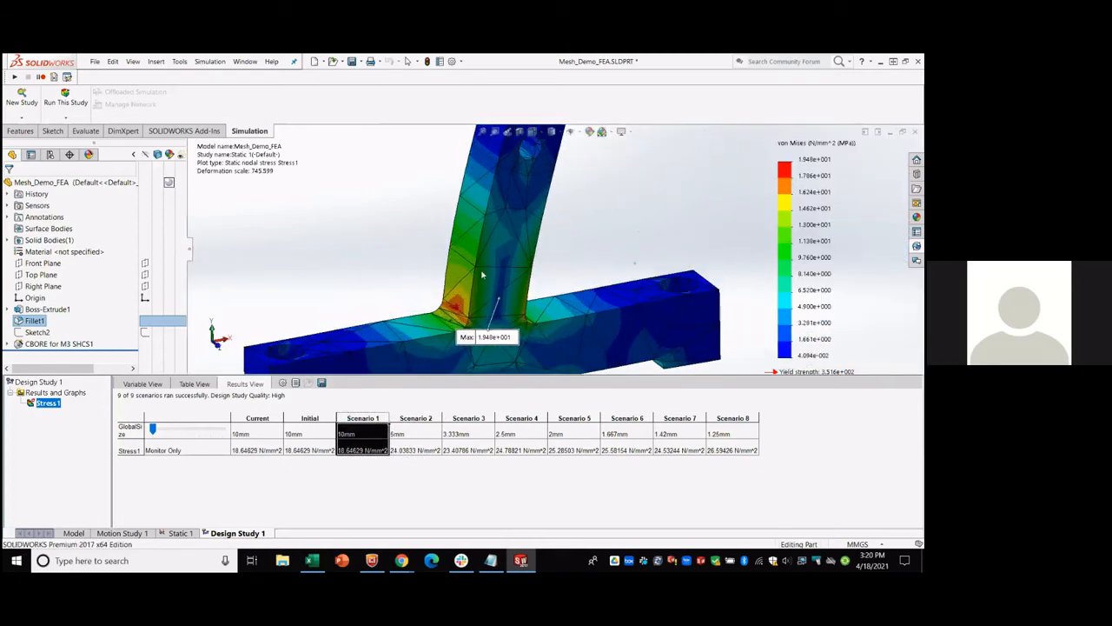
View the fillet stress for Scenario 2 (5 mm) again, followed by Scenario 4 (2.5 mm).
{"action": "left_click", "coordinate": [423, 418]}
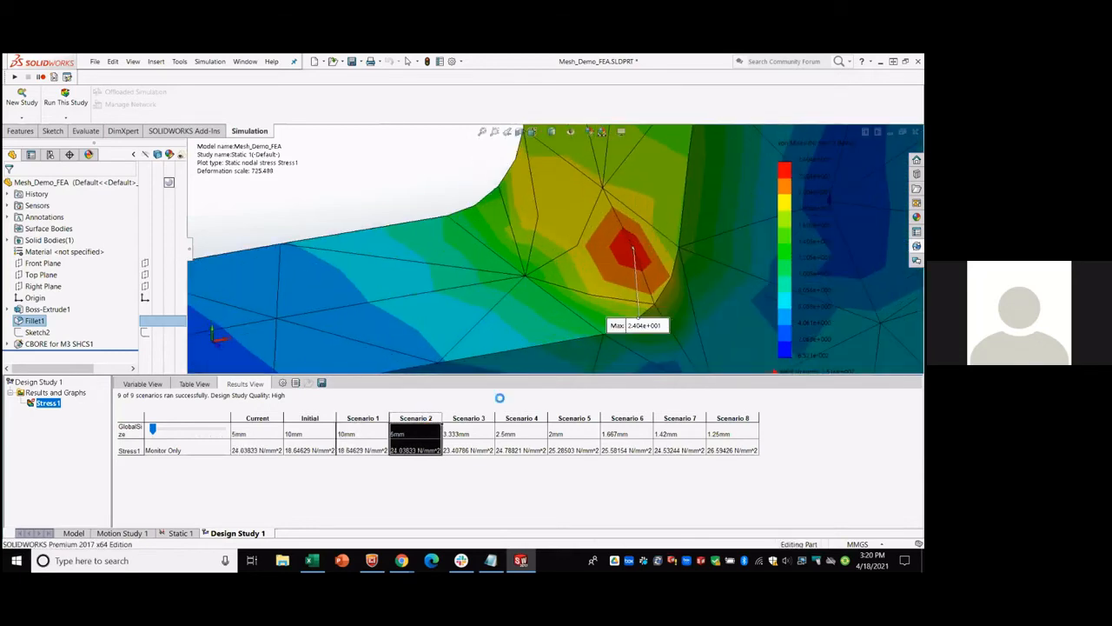
{"action": "scroll", "coordinate": [440, 277], "scroll_direction": "up", "scroll_amount": 6}
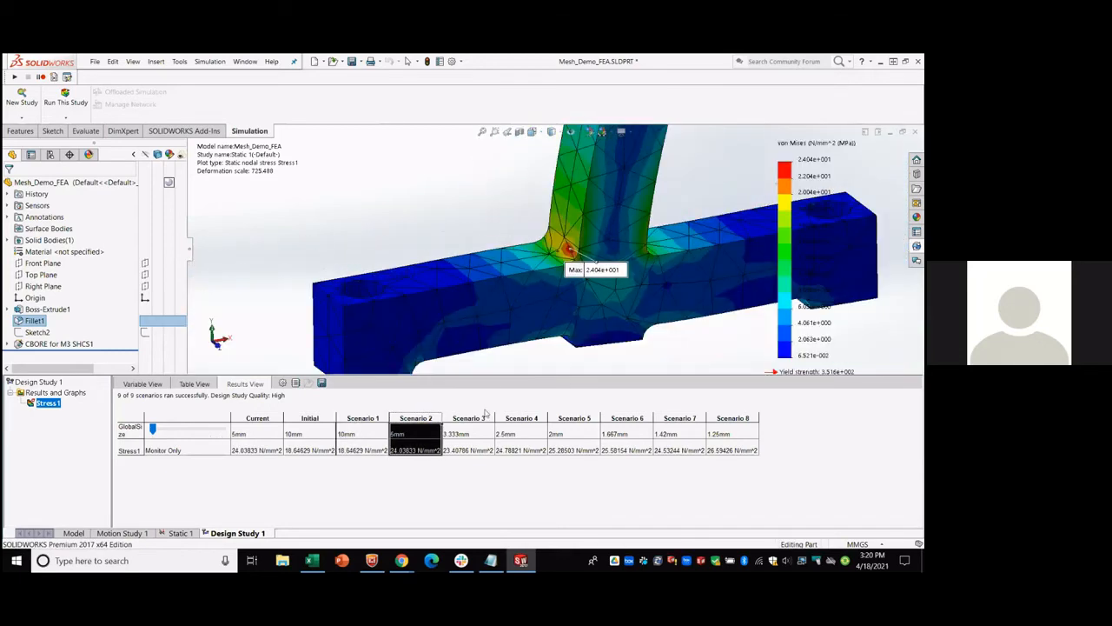
{"action": "left_click", "coordinate": [522, 418]}
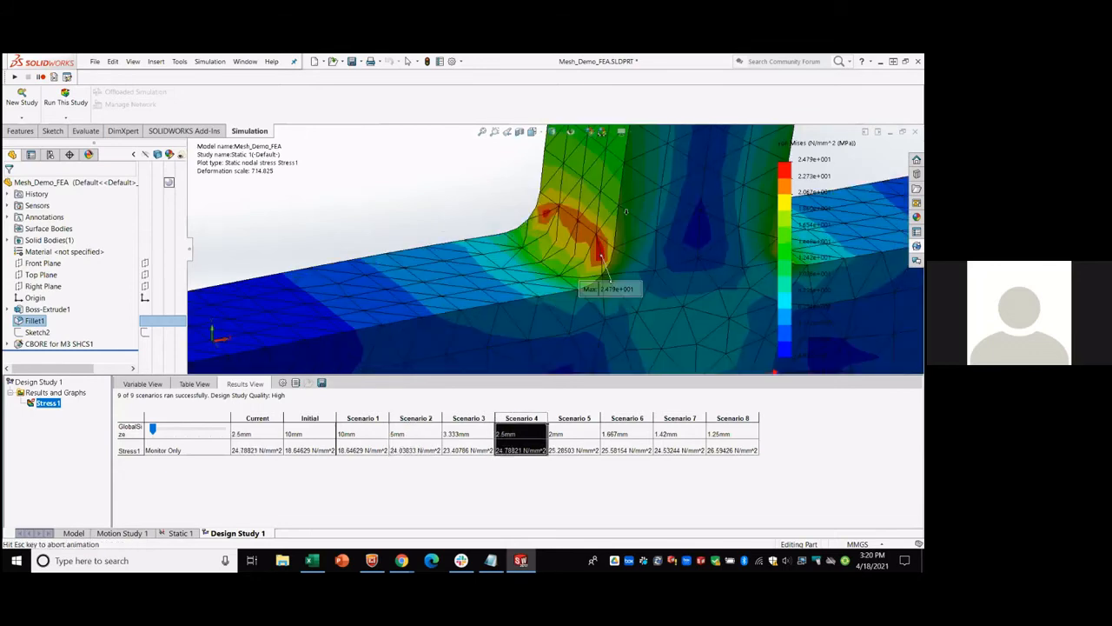
Return to the design study's variable and constraint setup.
{"action": "scroll", "coordinate": [416, 274], "scroll_direction": "up", "scroll_amount": 5}
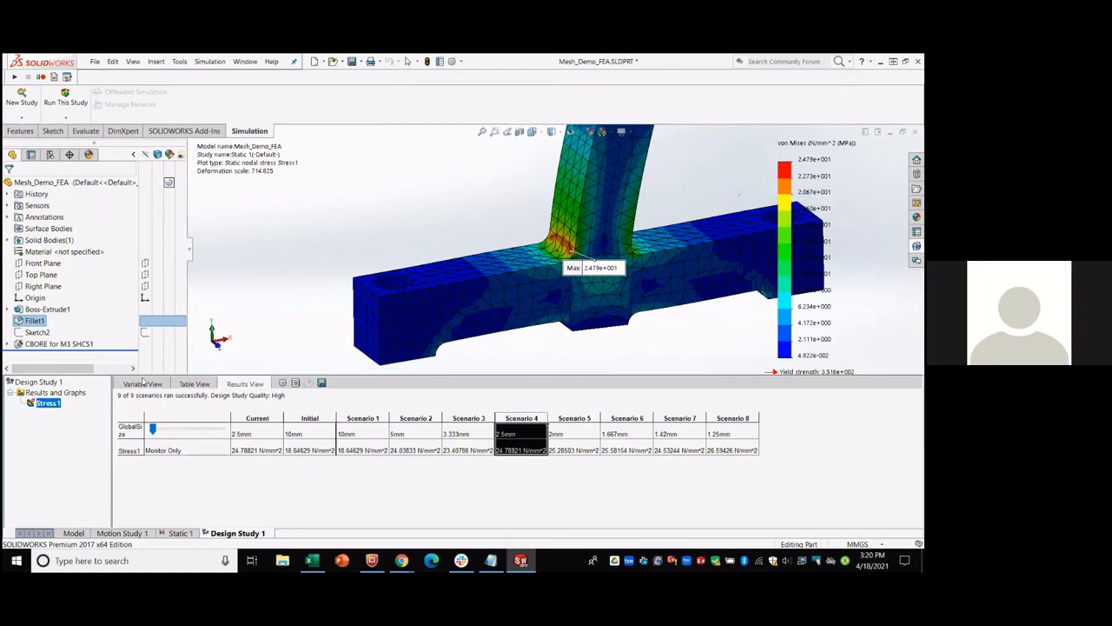
{"action": "left_click", "coordinate": [143, 383]}
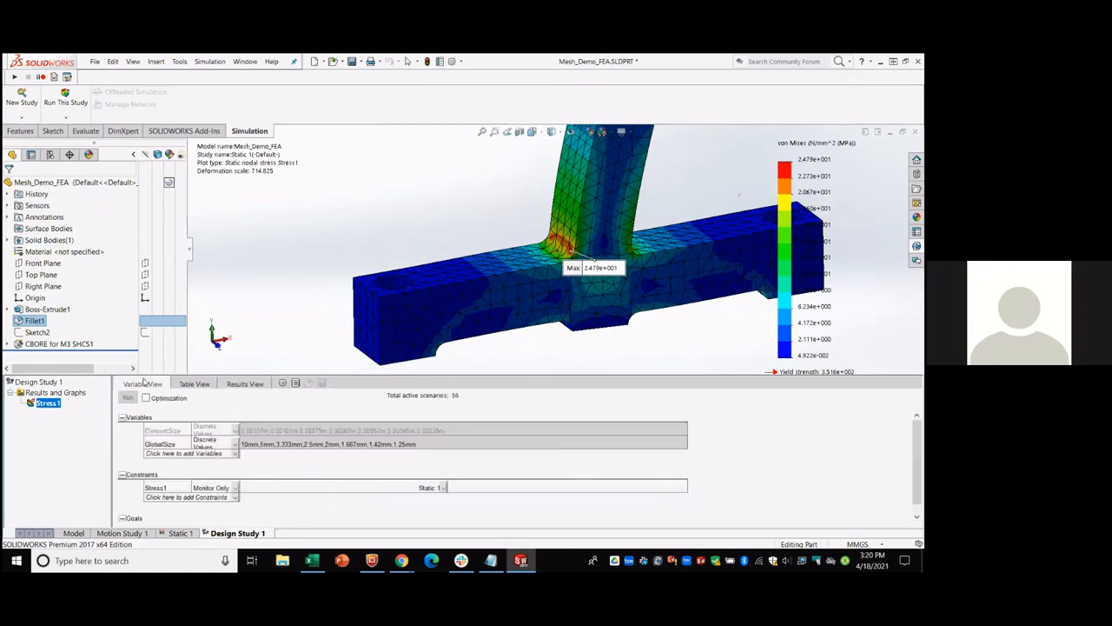
{"action": "left_click", "coordinate": [159, 492]}
{"action": "right_click", "coordinate": [159, 492]}
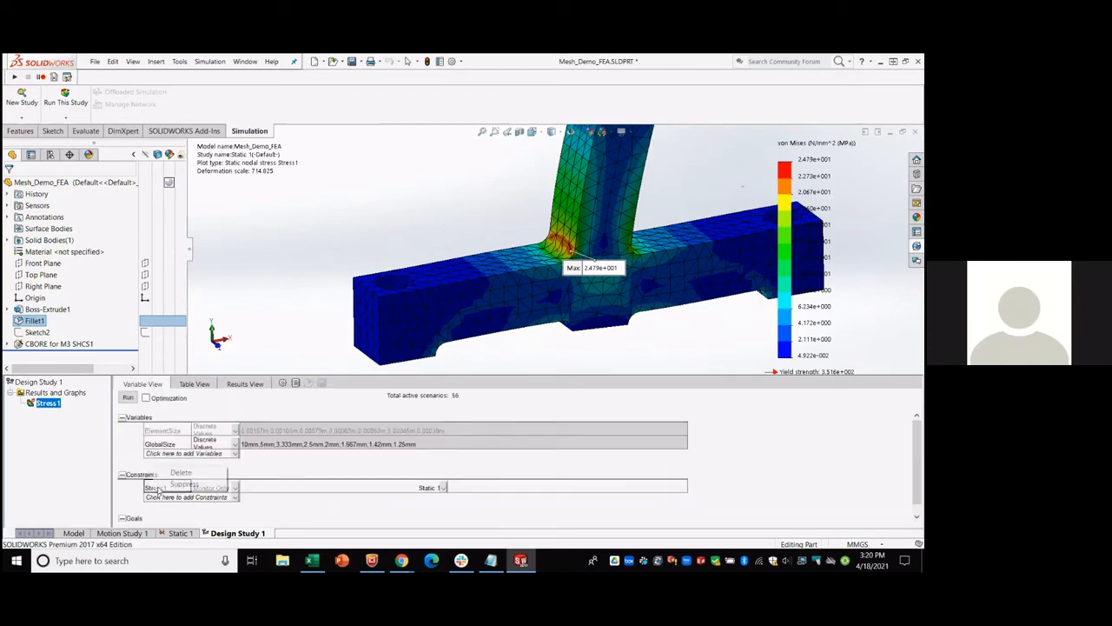
{"action": "left_click", "coordinate": [124, 499]}
{"action": "left_click", "coordinate": [163, 503]}
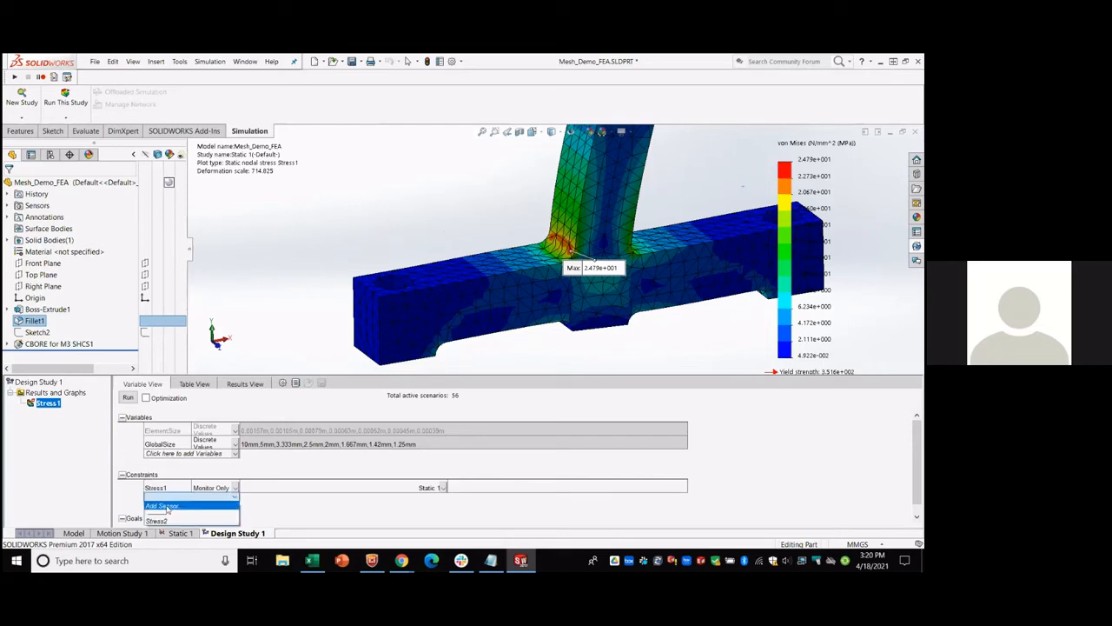
{"action": "left_click", "coordinate": [163, 512]}
{"action": "right_click", "coordinate": [157, 504]}
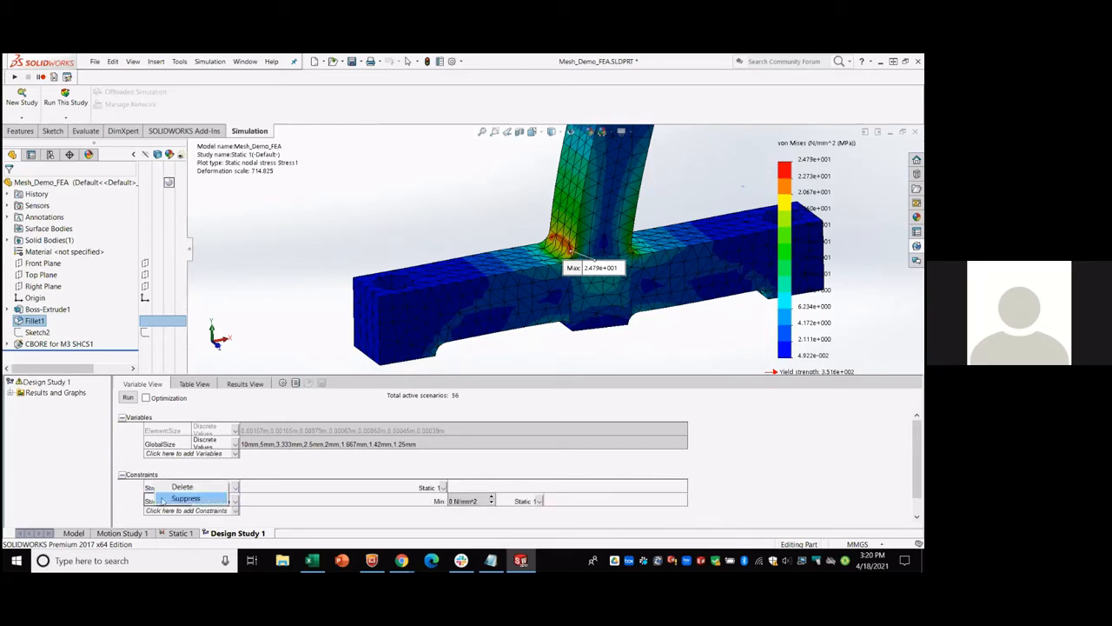
{"action": "left_click", "coordinate": [165, 487]}
Add a new sensor as a design study constraint, using Simulation Data with the Displacement quantity and URES: Resultant Displacement component.
{"action": "left_click", "coordinate": [166, 500]}
{"action": "left_click", "coordinate": [165, 504]}
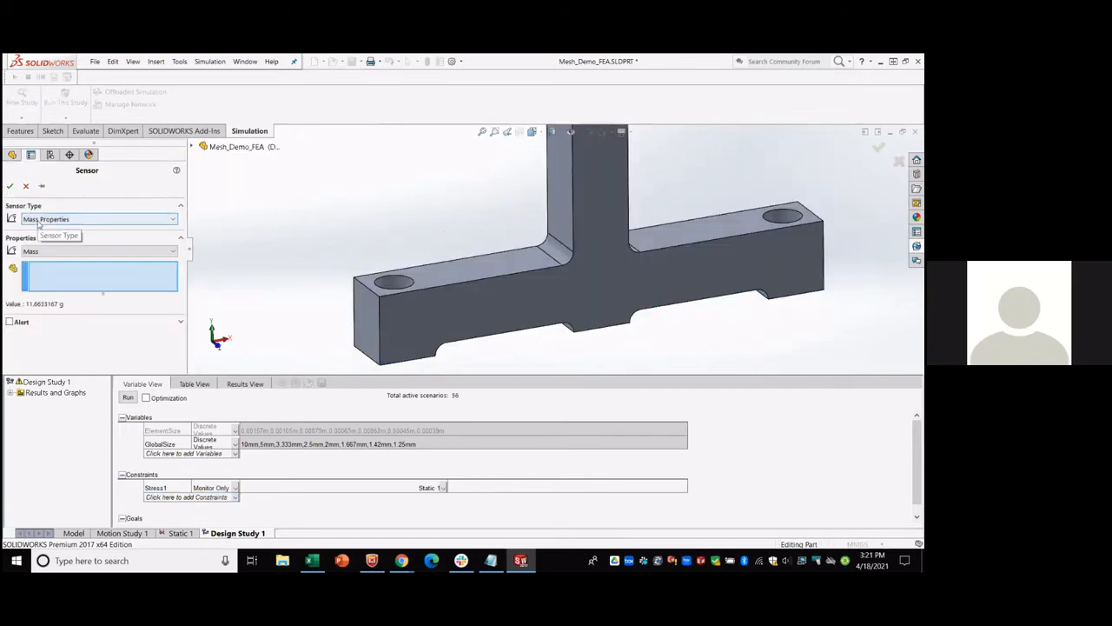
{"action": "left_click", "coordinate": [38, 219]}
{"action": "left_click", "coordinate": [42, 232]}
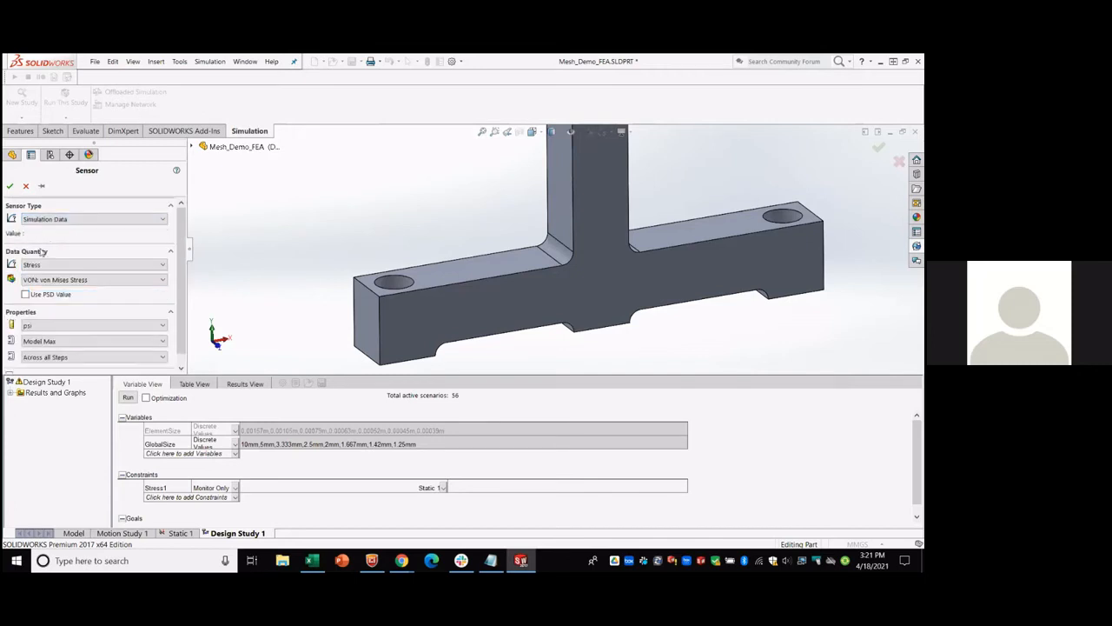
{"action": "left_click", "coordinate": [41, 265]}
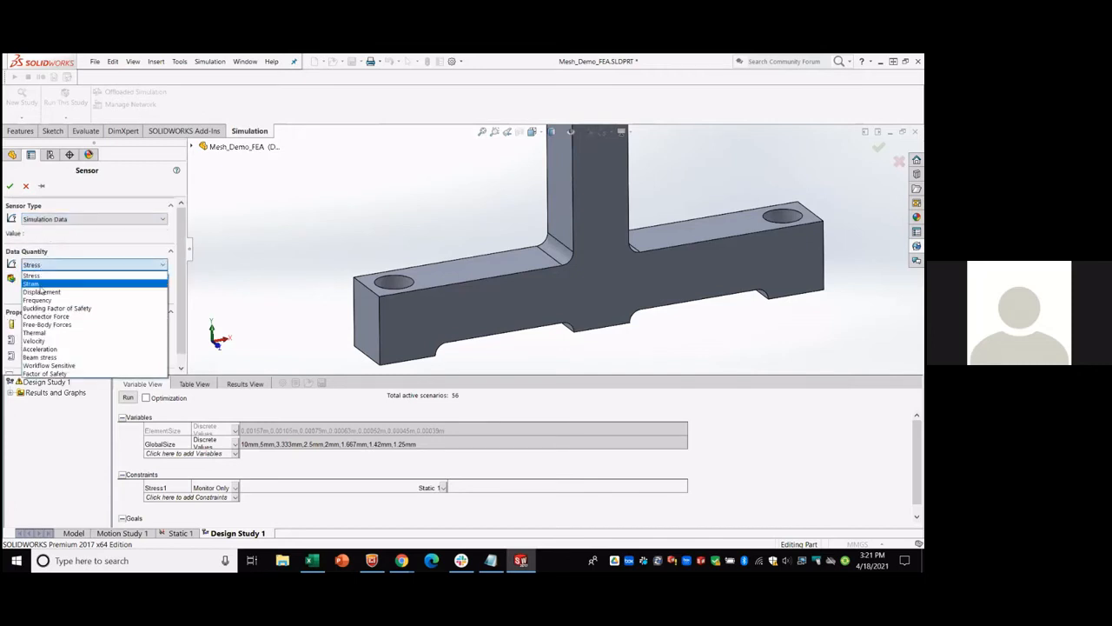
{"action": "left_click", "coordinate": [40, 294]}
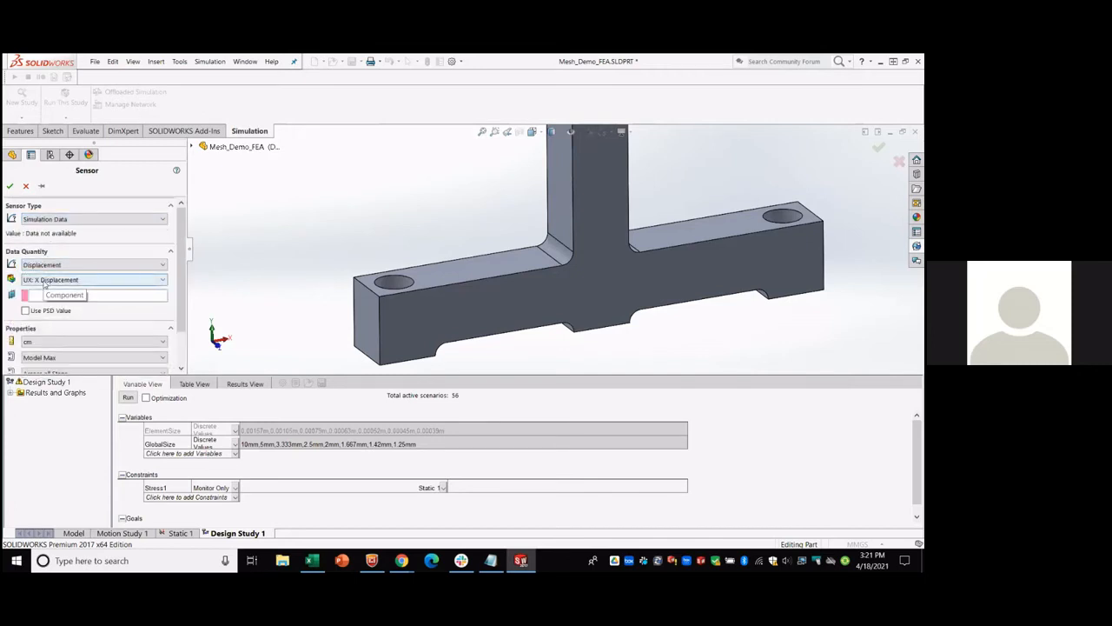
{"action": "left_click", "coordinate": [44, 280]}
{"action": "left_click", "coordinate": [44, 283]}
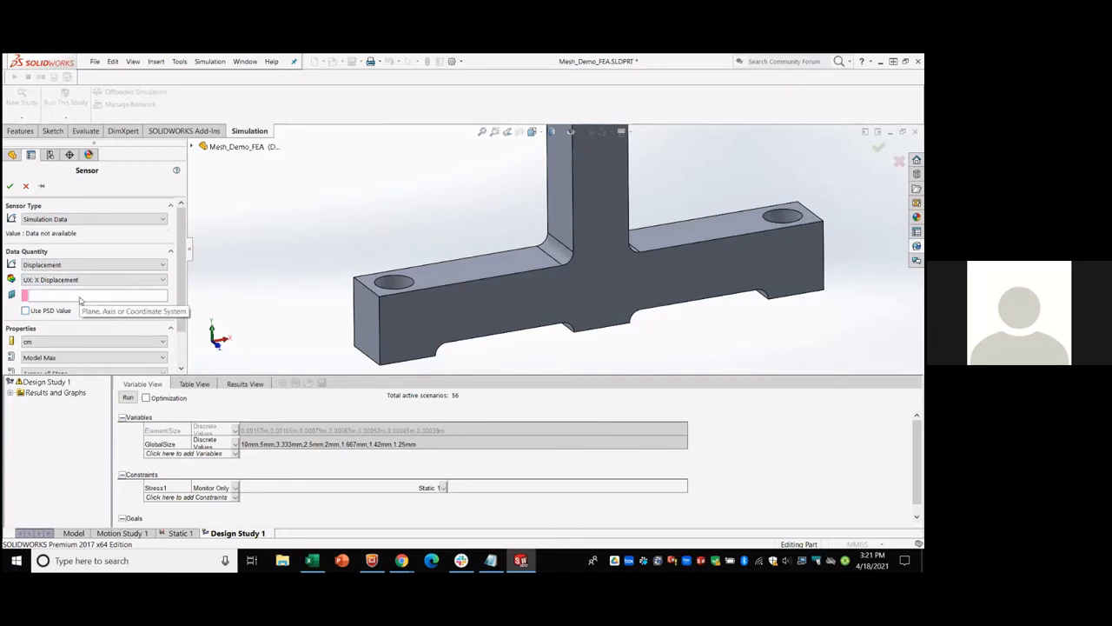
{"action": "left_click", "coordinate": [80, 279]}
{"action": "left_click", "coordinate": [79, 317]}
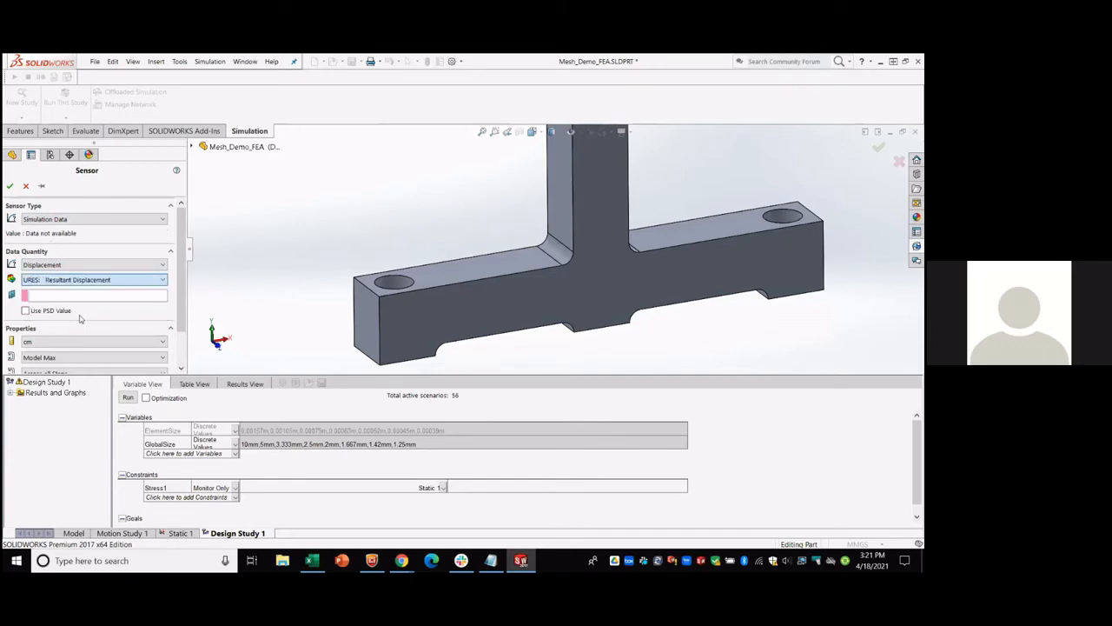
Set the displacement sensor's units to mm and its criterion to Max over Selected Entities.
{"action": "scroll", "coordinate": [49, 260], "scroll_direction": "down", "scroll_amount": 1}
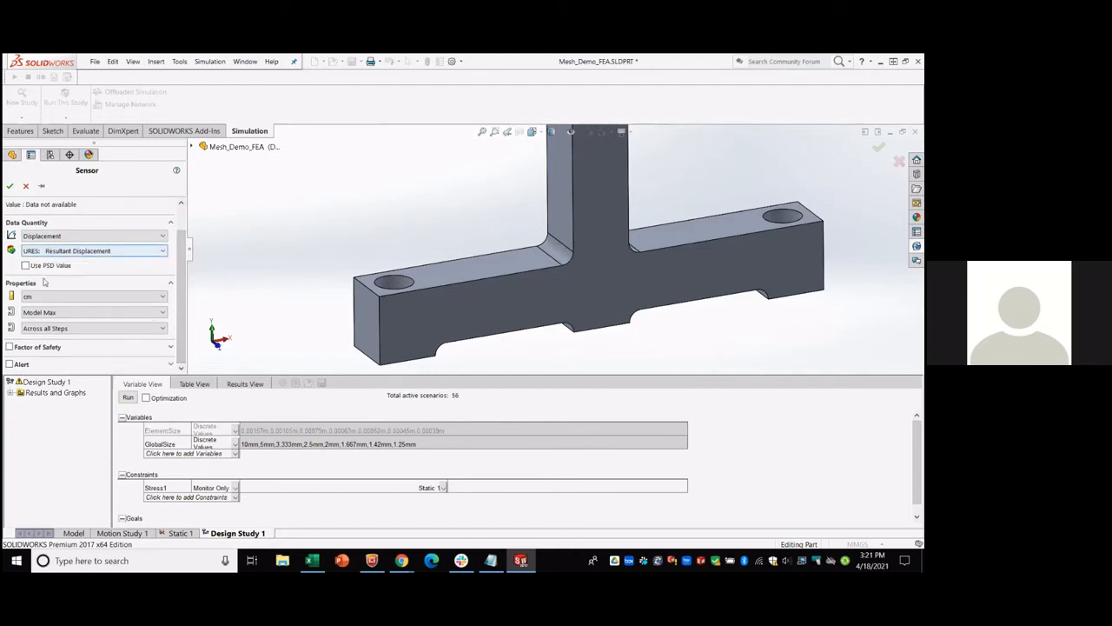
{"action": "left_click", "coordinate": [40, 297]}
{"action": "left_click", "coordinate": [36, 308]}
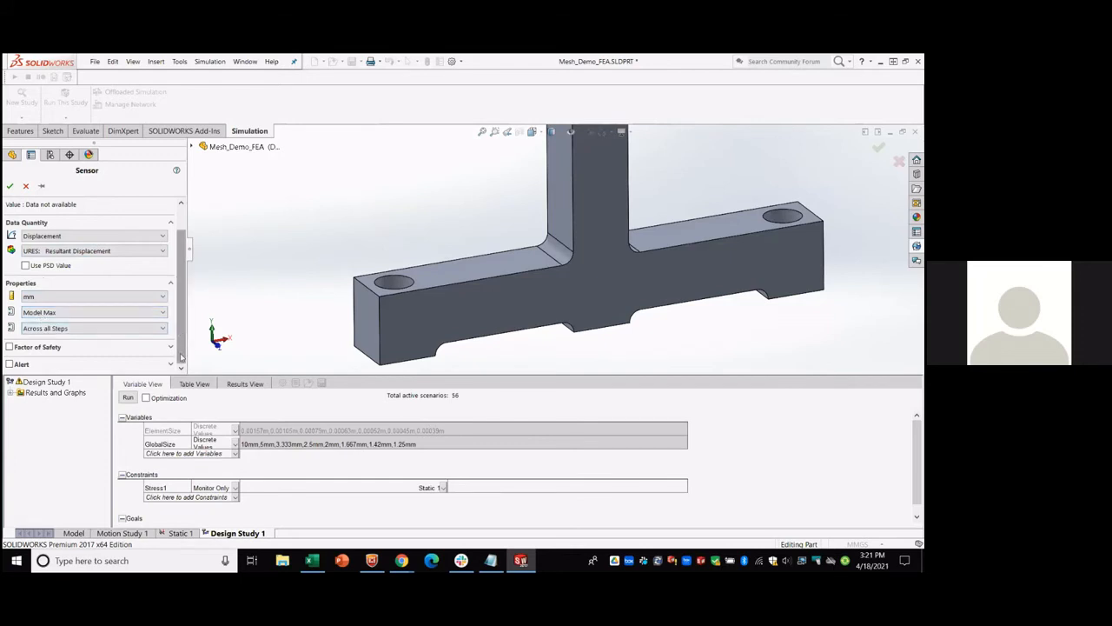
{"action": "left_click", "coordinate": [50, 329]}
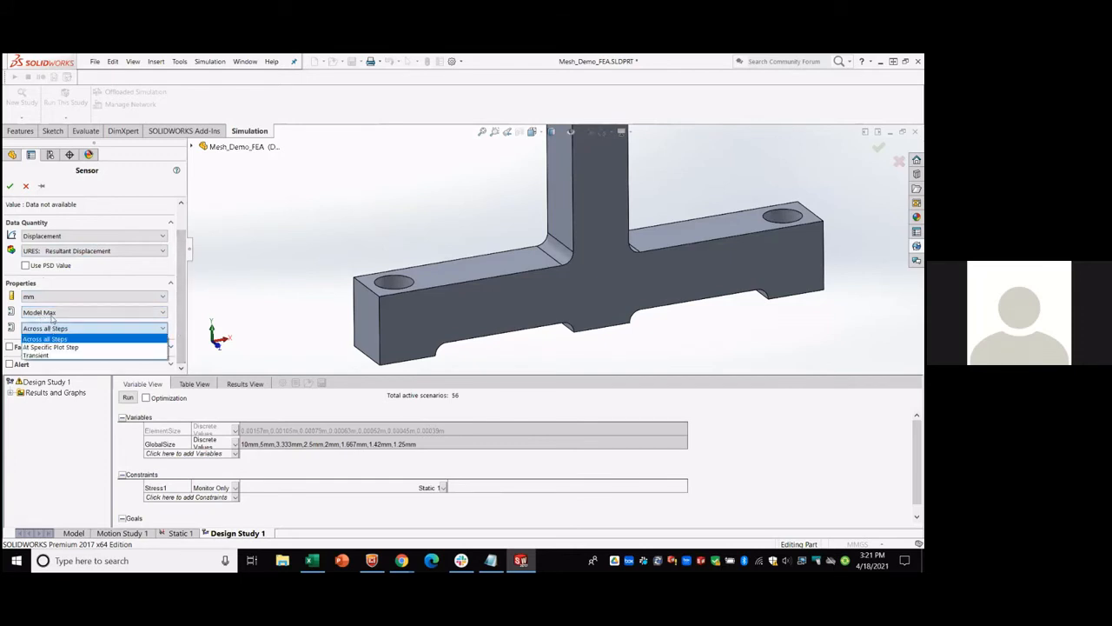
{"action": "left_click", "coordinate": [52, 320]}
{"action": "left_click", "coordinate": [50, 313]}
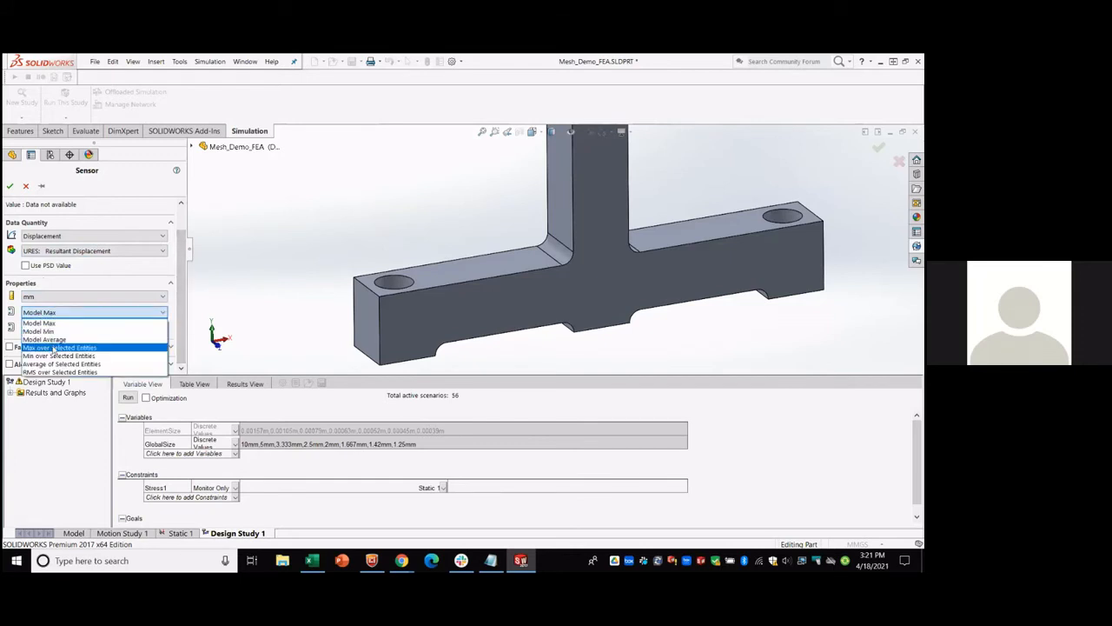
{"action": "left_click", "coordinate": [54, 348]}
Assign the cylindrical hole face near the top of the upright to the sensor and accept the sensor.
{"action": "scroll", "coordinate": [498, 206], "scroll_direction": "down", "scroll_amount": 3}
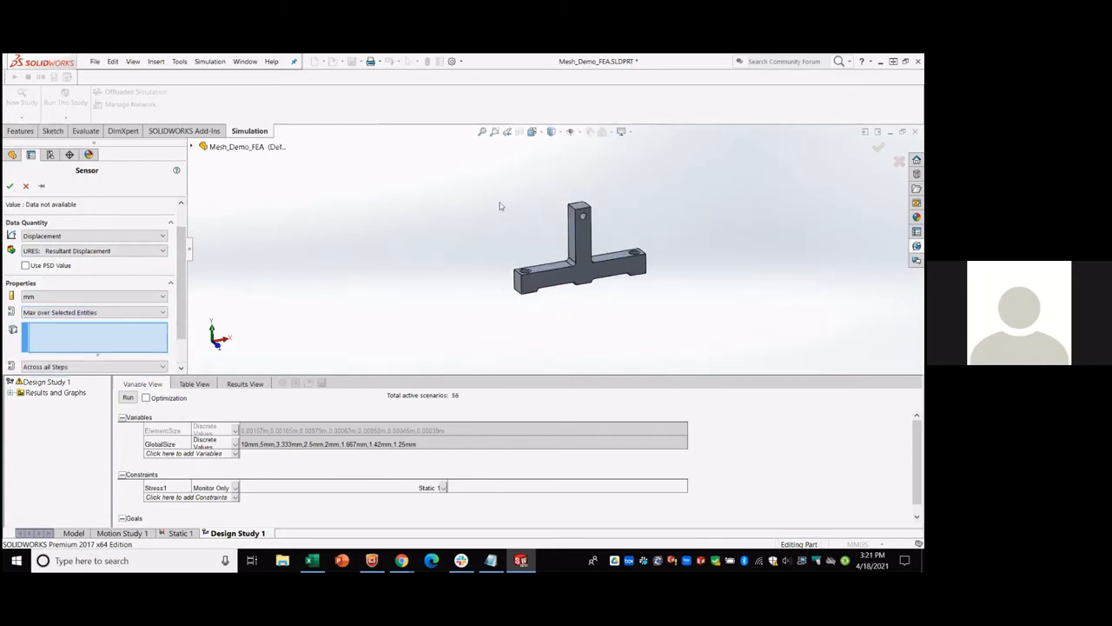
{"action": "scroll", "coordinate": [707, 218], "scroll_direction": "up", "scroll_amount": 6}
{"action": "left_click", "coordinate": [711, 217]}
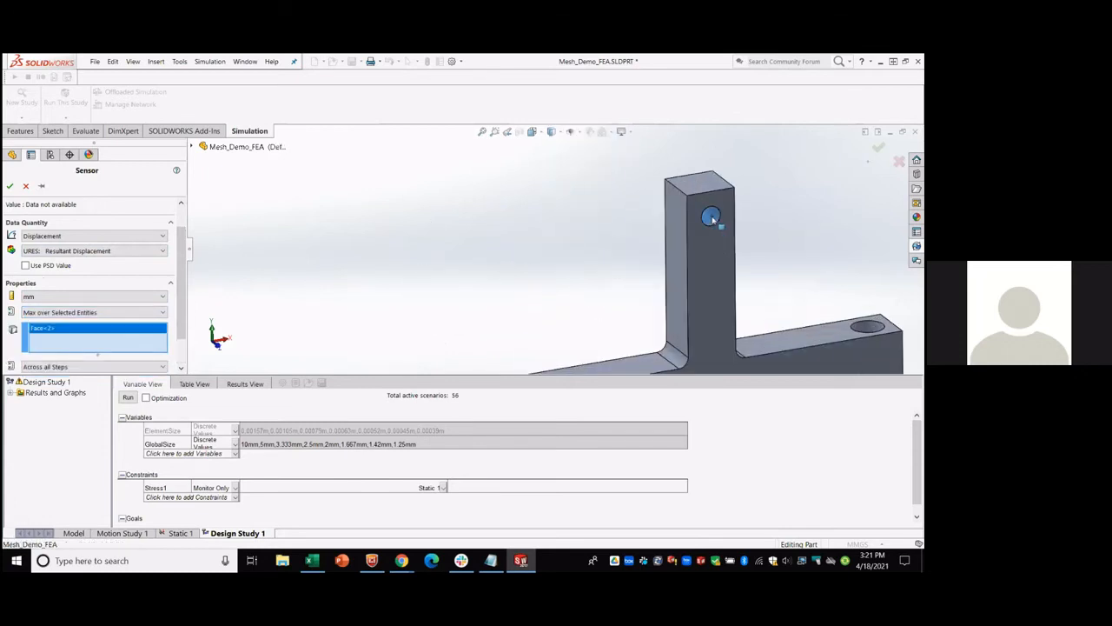
{"action": "scroll", "coordinate": [714, 220], "scroll_direction": "up", "scroll_amount": 3}
{"action": "key", "text": "f"}
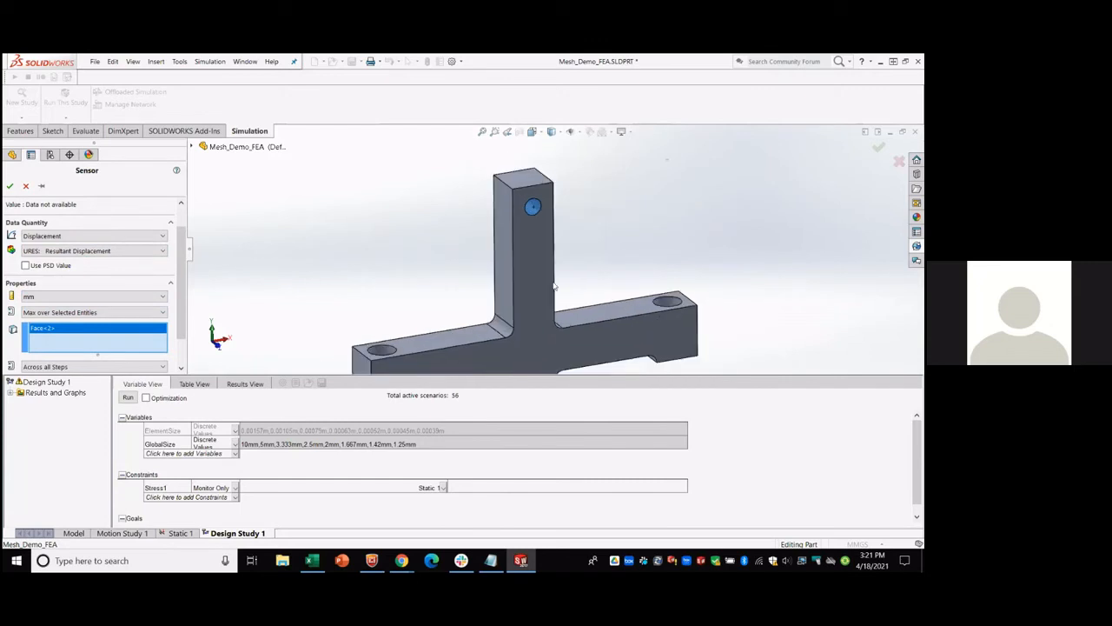
{"action": "left_click", "coordinate": [10, 185]}
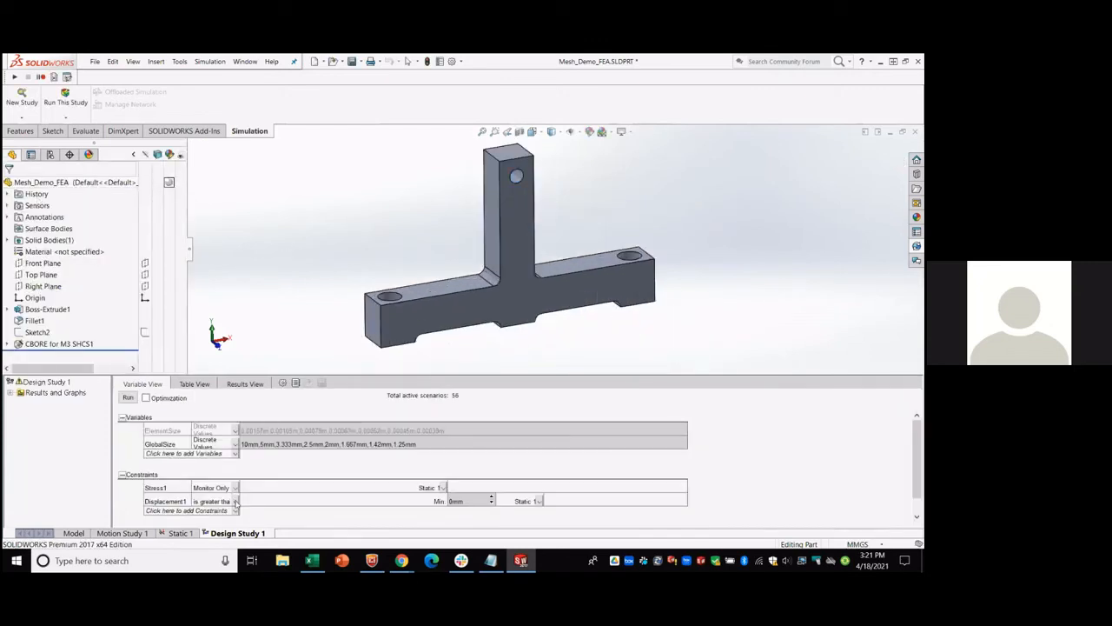
Set the displacement constraint to Monitor Only and run the design study.
{"action": "left_click", "coordinate": [234, 502]}
{"action": "left_click", "coordinate": [232, 513]}
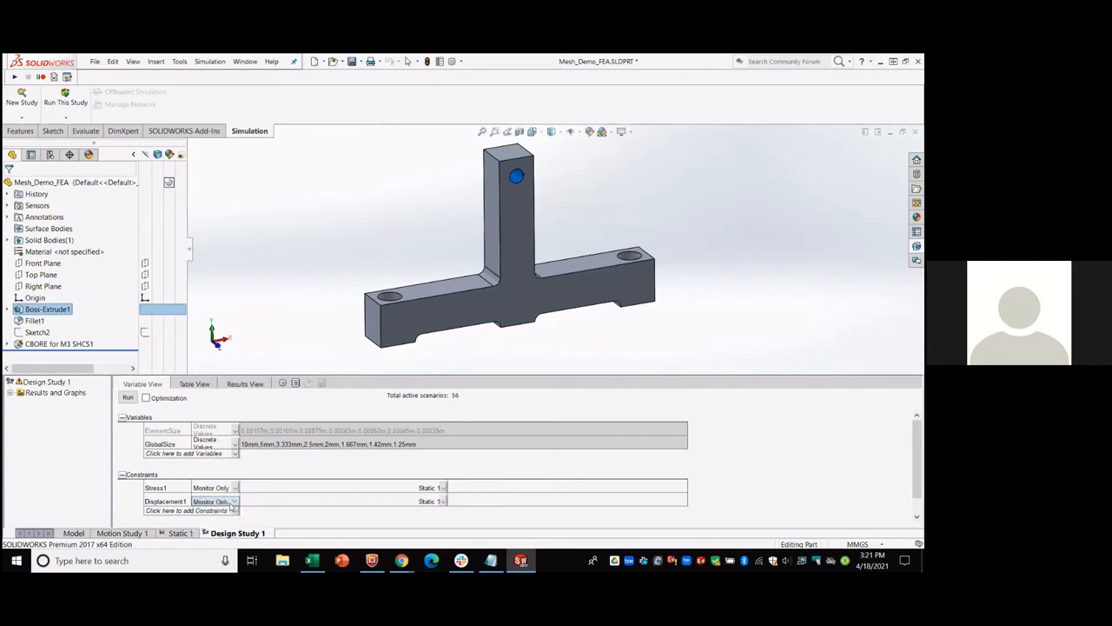
{"action": "left_click", "coordinate": [196, 386]}
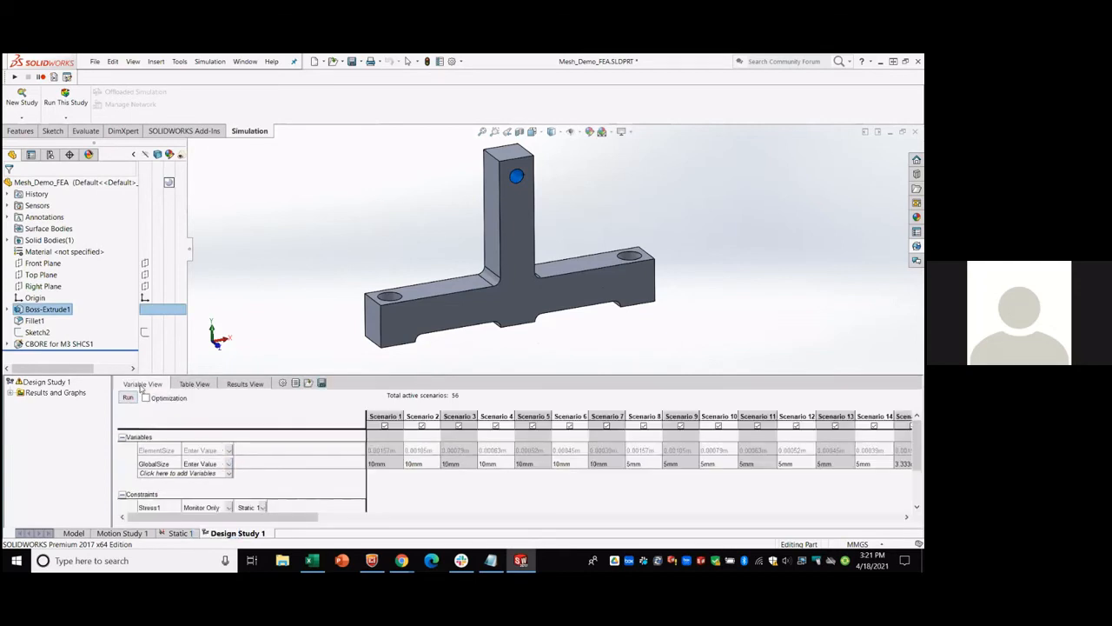
{"action": "left_click", "coordinate": [142, 384]}
{"action": "left_click", "coordinate": [128, 398]}
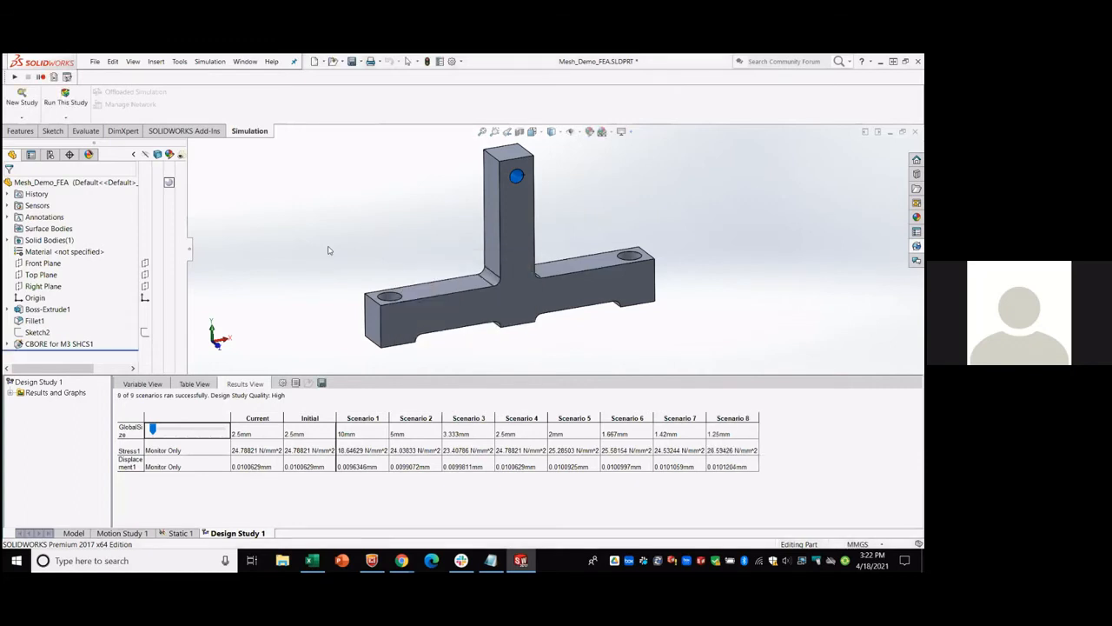
View the design study's Stress1 plot, followed by the Displacement1 plot of the whole part.
{"action": "left_click", "coordinate": [10, 394]}
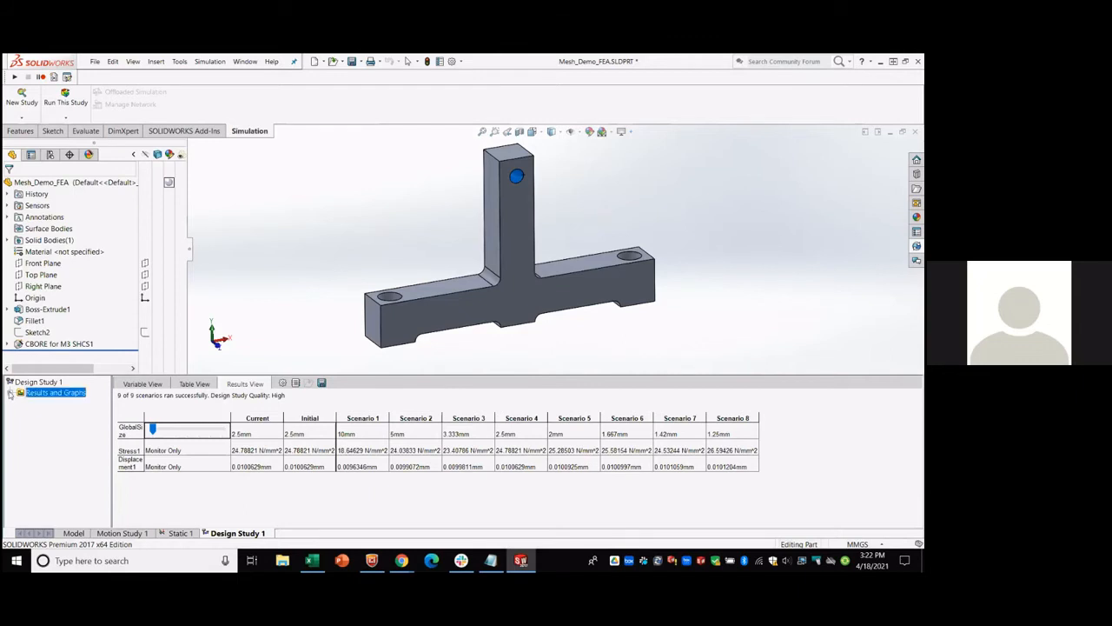
{"action": "left_click", "coordinate": [11, 394]}
{"action": "left_click", "coordinate": [43, 402]}
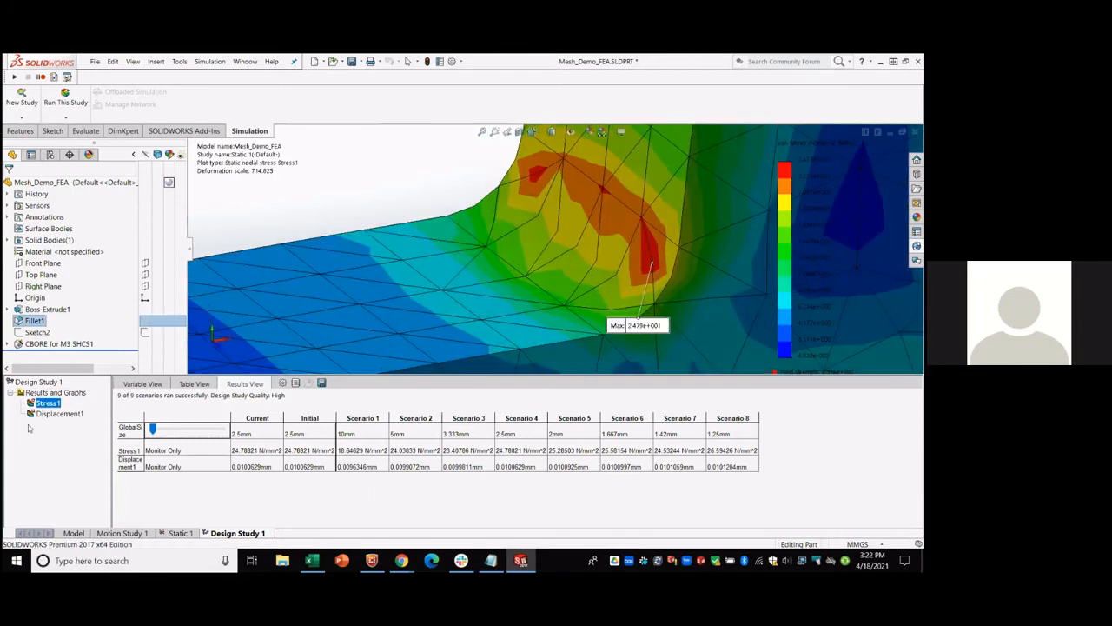
{"action": "left_click", "coordinate": [45, 414]}
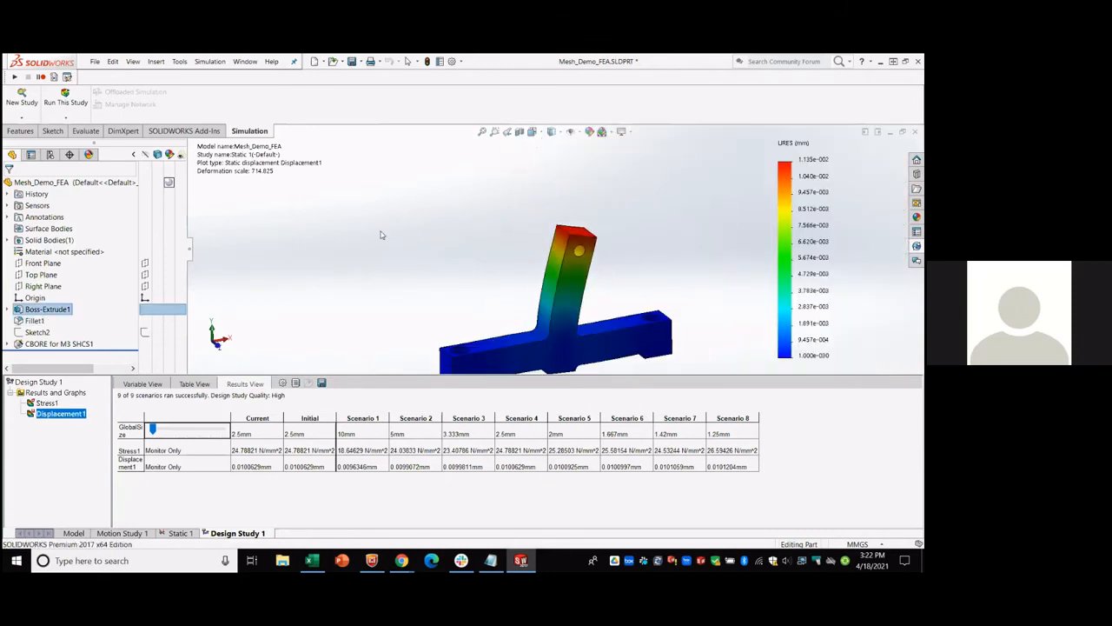
{"action": "scroll", "coordinate": [588, 306], "scroll_direction": "down", "scroll_amount": 5}
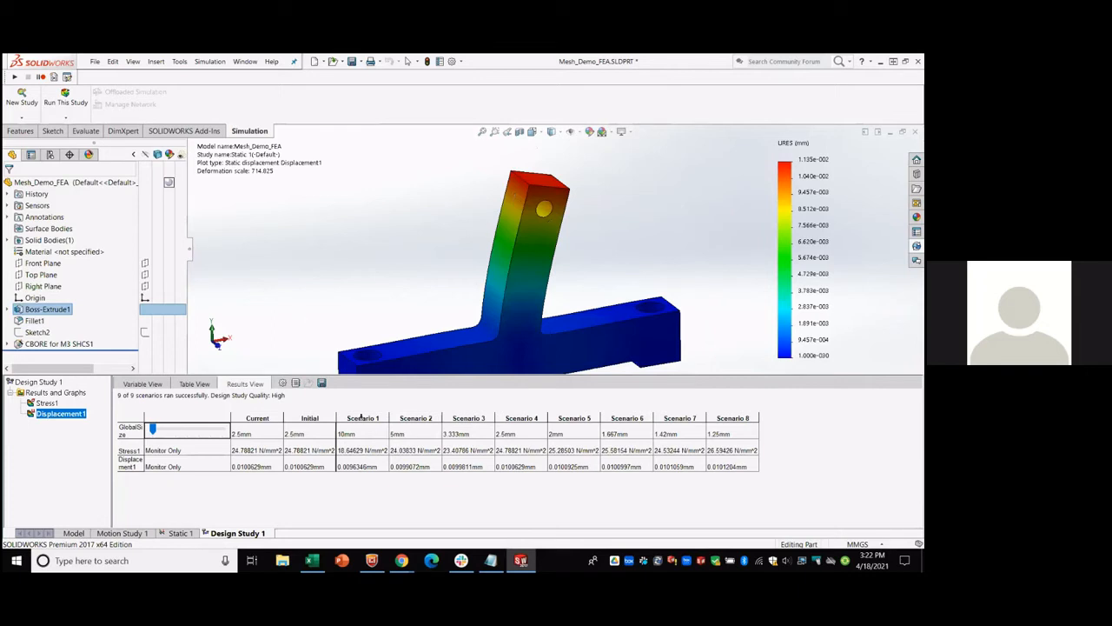
Copy the size, stress and displacement results of Scenarios 1 to 8 into Excel, starting at cell A1 of Sheet3.
{"action": "left_click_drag", "start_coordinate": [354, 427], "coordinate": [737, 461]}
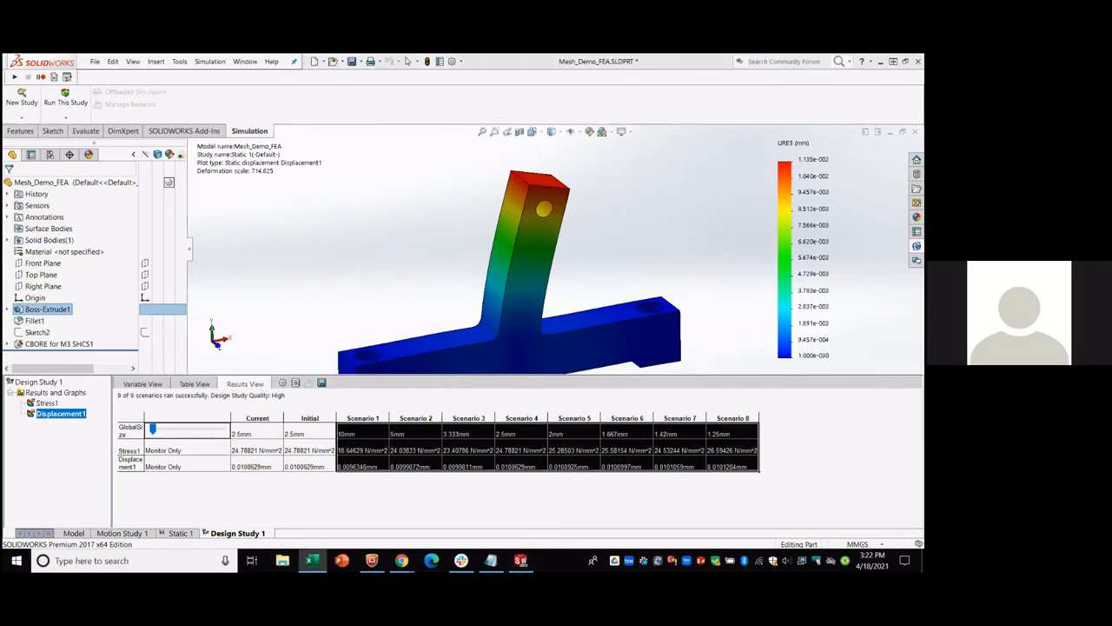
{"action": "left_click_drag", "start_coordinate": [923, 214], "coordinate": [646, 54]}
{"action": "left_click", "coordinate": [146, 529]}
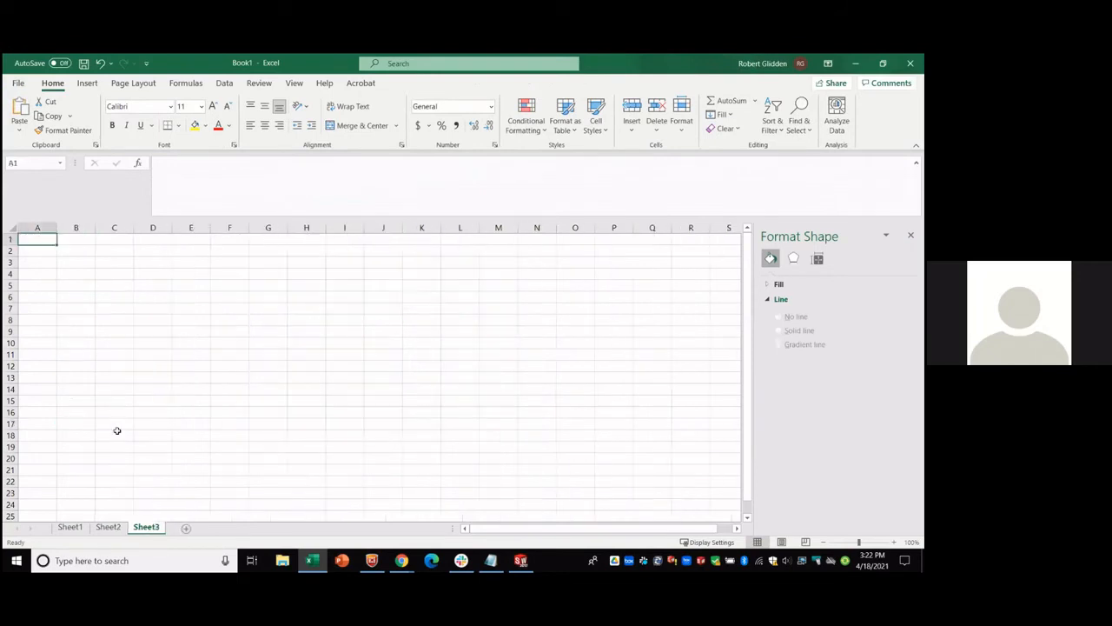
{"action": "key", "text": "ctrl+v"}
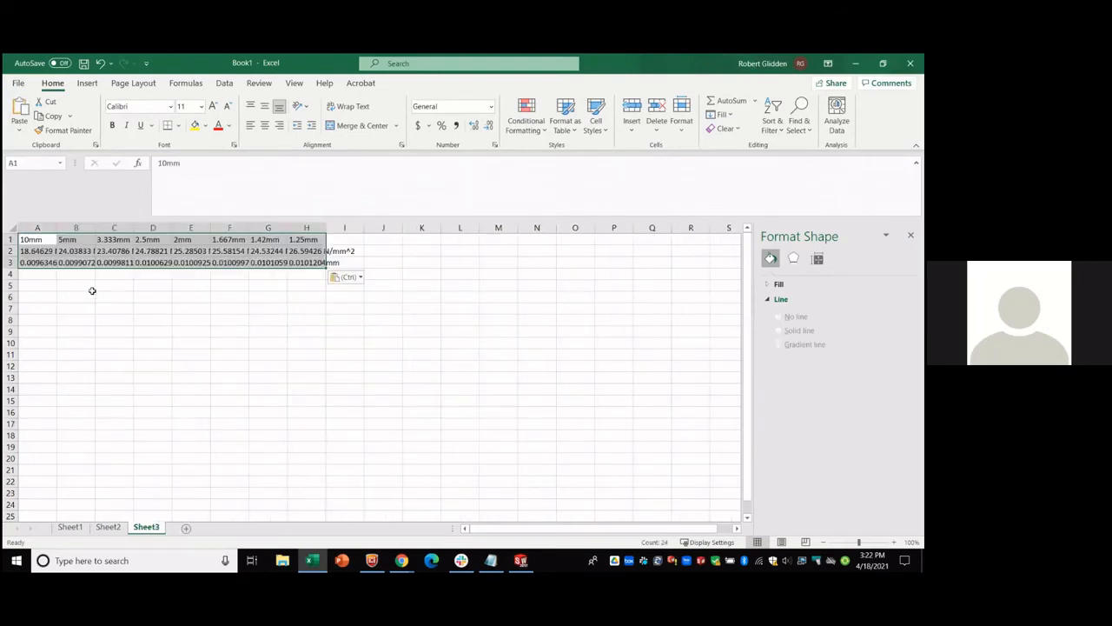
Copy the pasted results range and paste it transposed with its first cell at B5.
{"action": "key", "text": "ctrl+c"}
{"action": "left_click", "coordinate": [76, 286]}
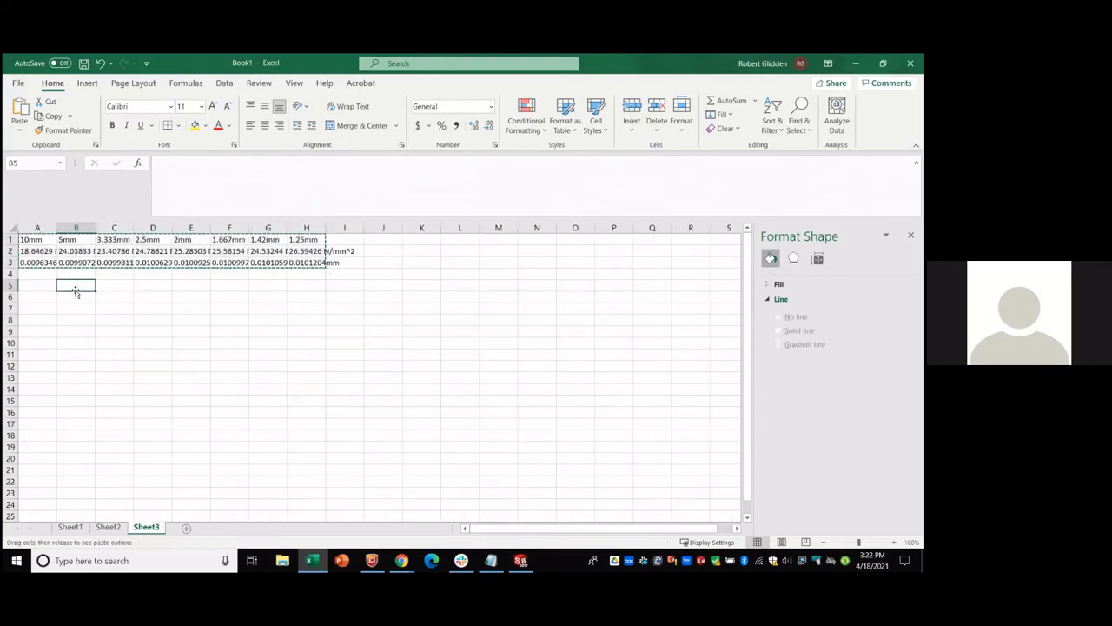
{"action": "right_click", "coordinate": [77, 286]}
{"action": "left_click", "coordinate": [126, 285]}
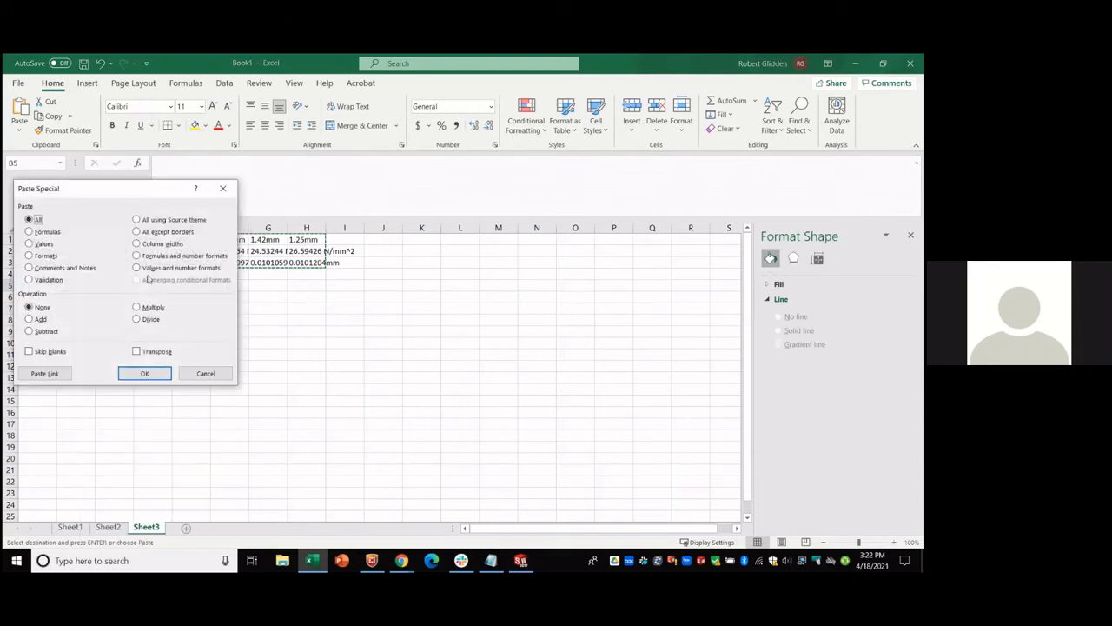
{"action": "left_click", "coordinate": [136, 351]}
{"action": "left_click", "coordinate": [145, 372]}
{"action": "left_click", "coordinate": [180, 434]}
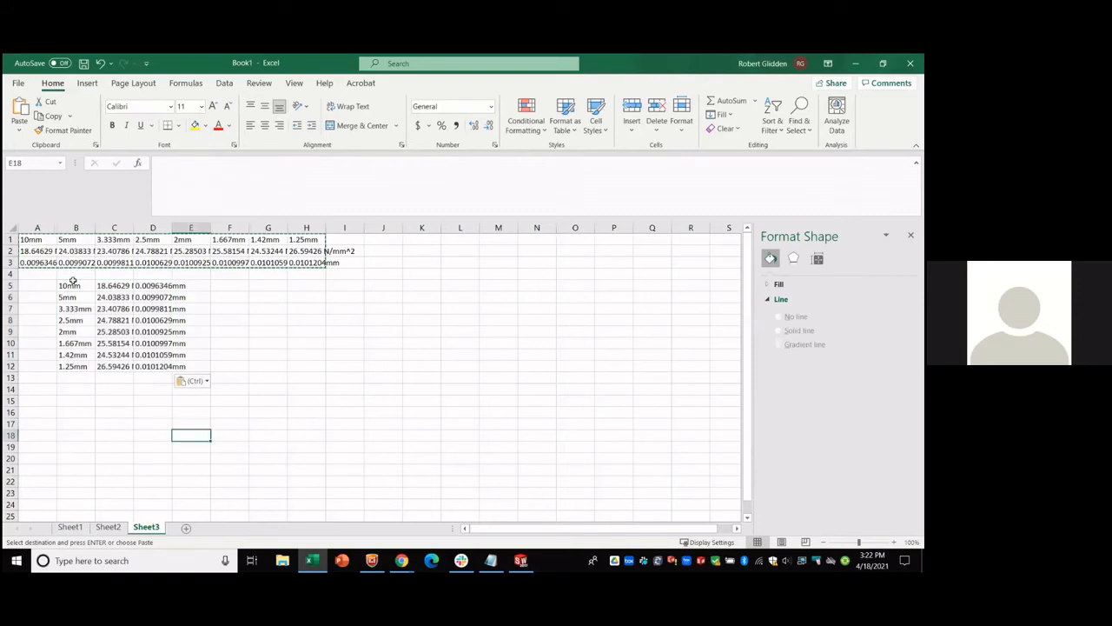
Clear the original horizontal results from rows 1 to 3, keeping the transposed table.
{"action": "left_click", "coordinate": [339, 261]}
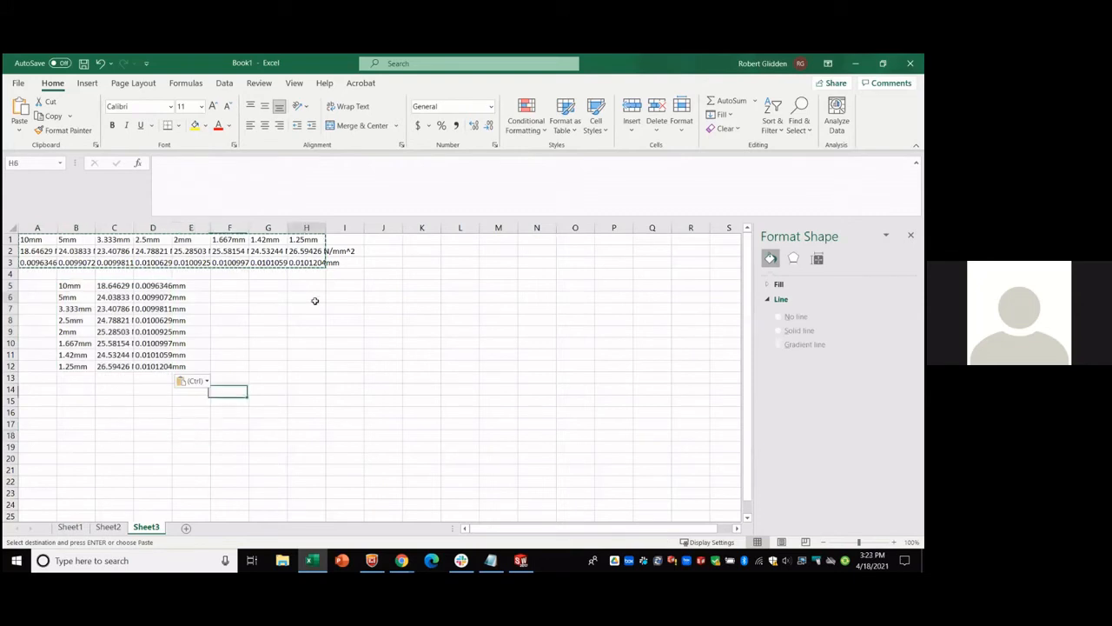
{"action": "left_click_drag", "start_coordinate": [32, 239], "coordinate": [372, 275]}
{"action": "key", "text": "Delete"}
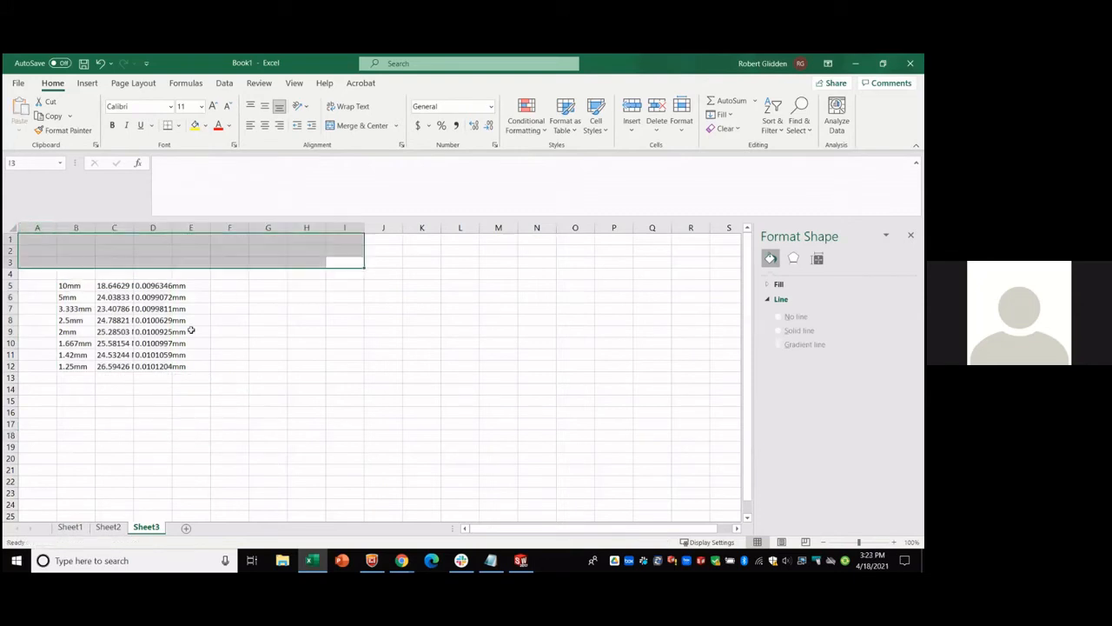
{"action": "left_click", "coordinate": [92, 272]}
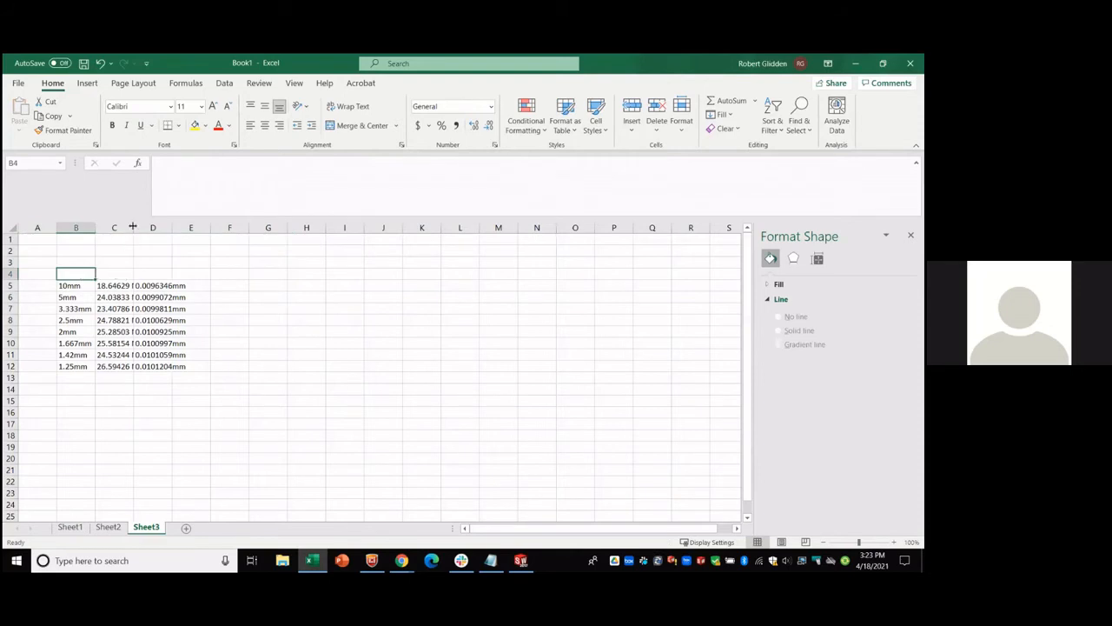
Widen columns C and D to fit the stress and displacement results, and enter the heading "Element Size" in B4.
{"action": "left_click_drag", "start_coordinate": [133, 228], "coordinate": [256, 228]}
{"action": "left_click_drag", "start_coordinate": [159, 227], "coordinate": [196, 227]}
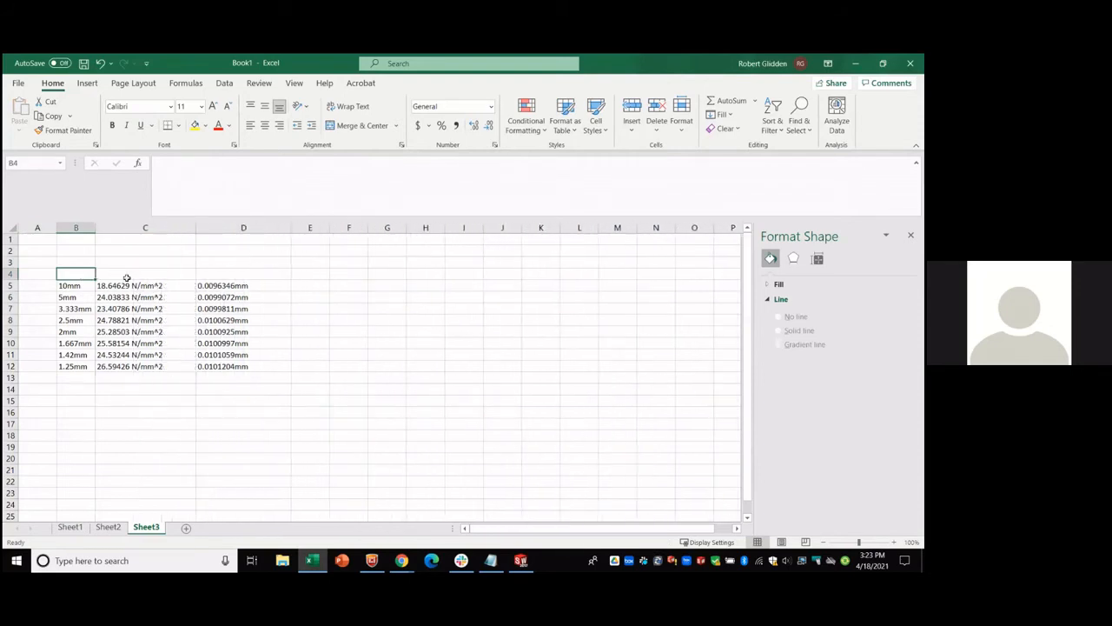
{"action": "type", "text": "Elem"}
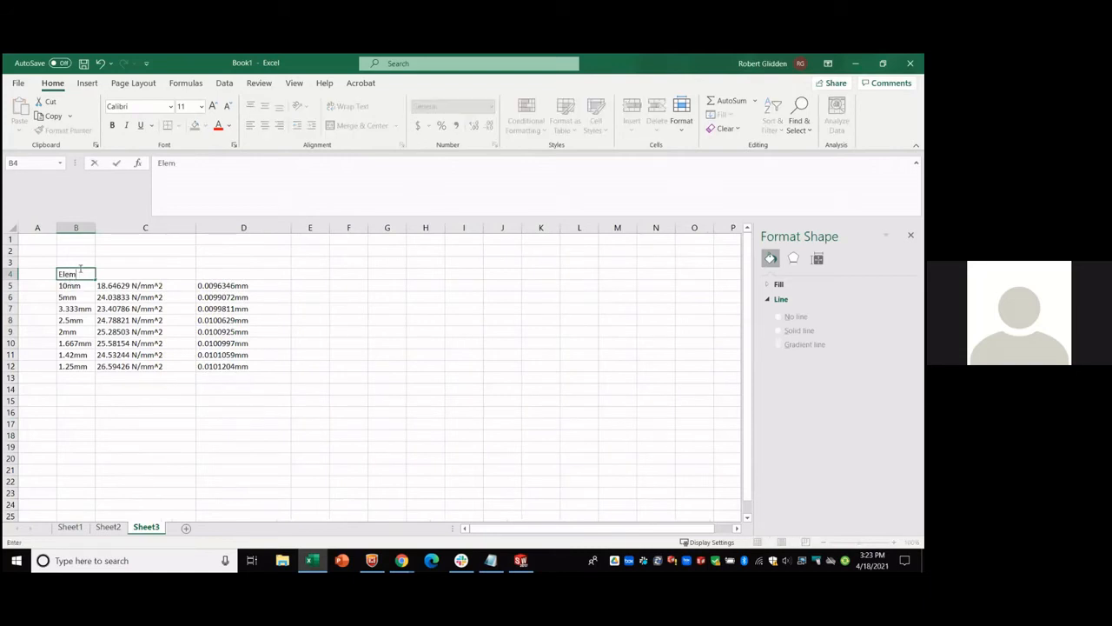
{"action": "type", "text": "ent Size"}
{"action": "key", "text": "Left"}
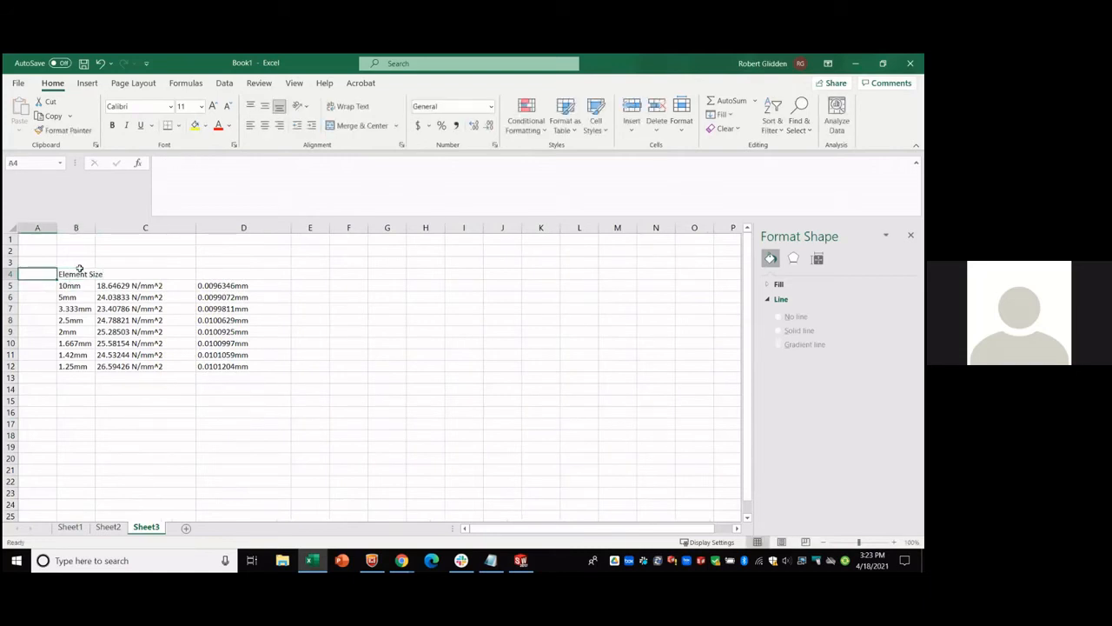
Enter the heading "Elements Across Solid Wall" in A4.
{"action": "type", "text": "Elements Acr"}
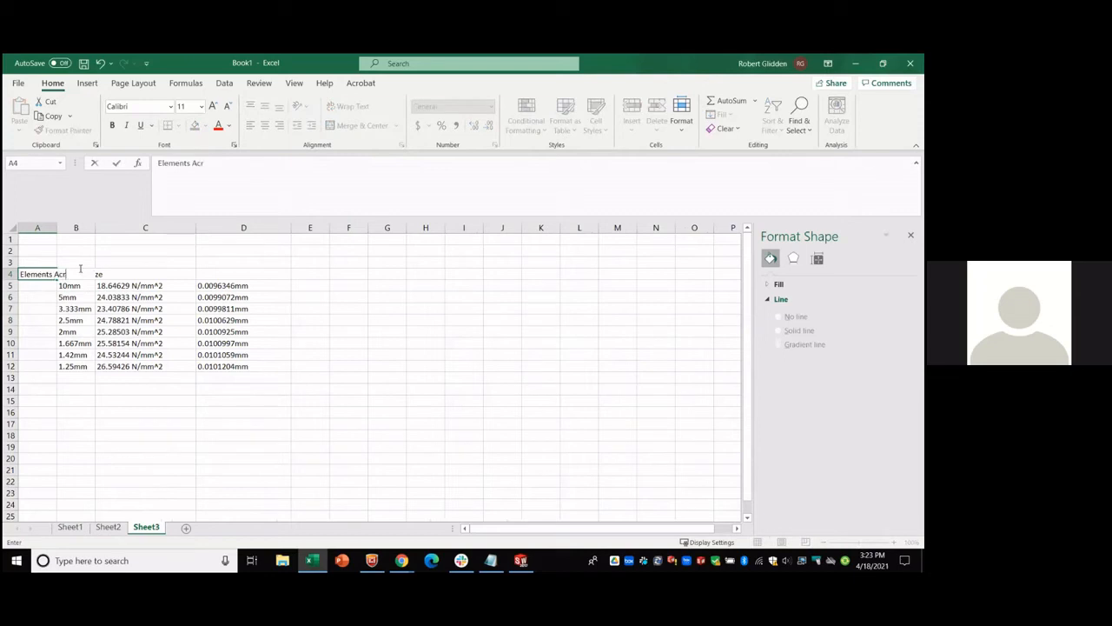
{"action": "type", "text": "oss Soidid Wall"}
{"action": "key", "text": "Return"}
{"action": "type", "text": "10mms Across Solid Wall"}
{"action": "key", "text": "Return"}
{"action": "type", "text": "2mms Acr"}
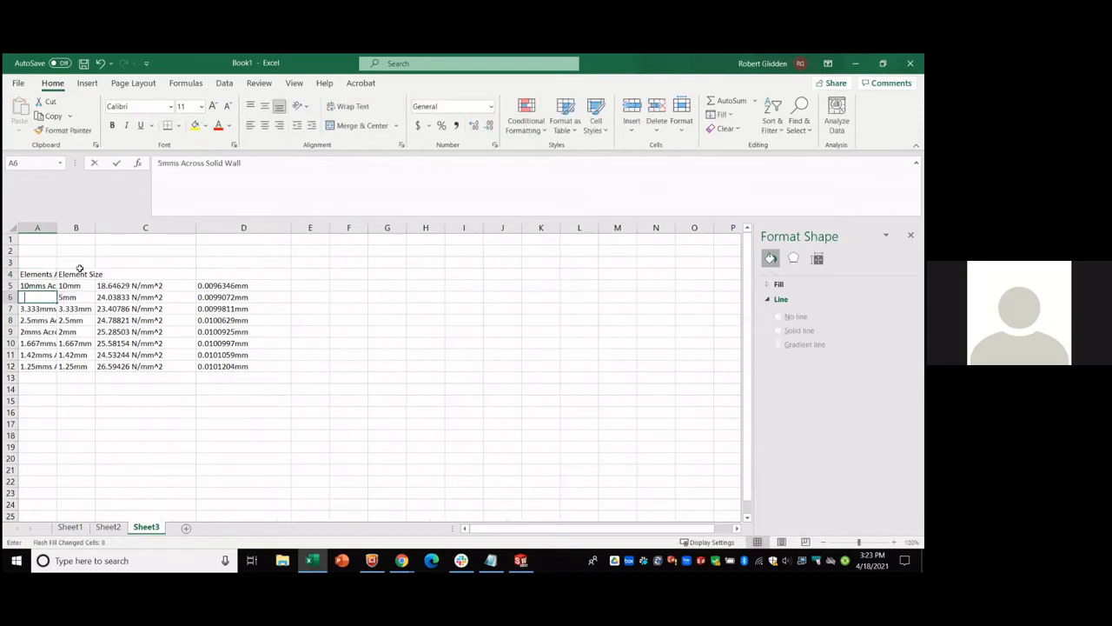
{"action": "key", "text": "Return"}
{"action": "key", "text": "Up"}
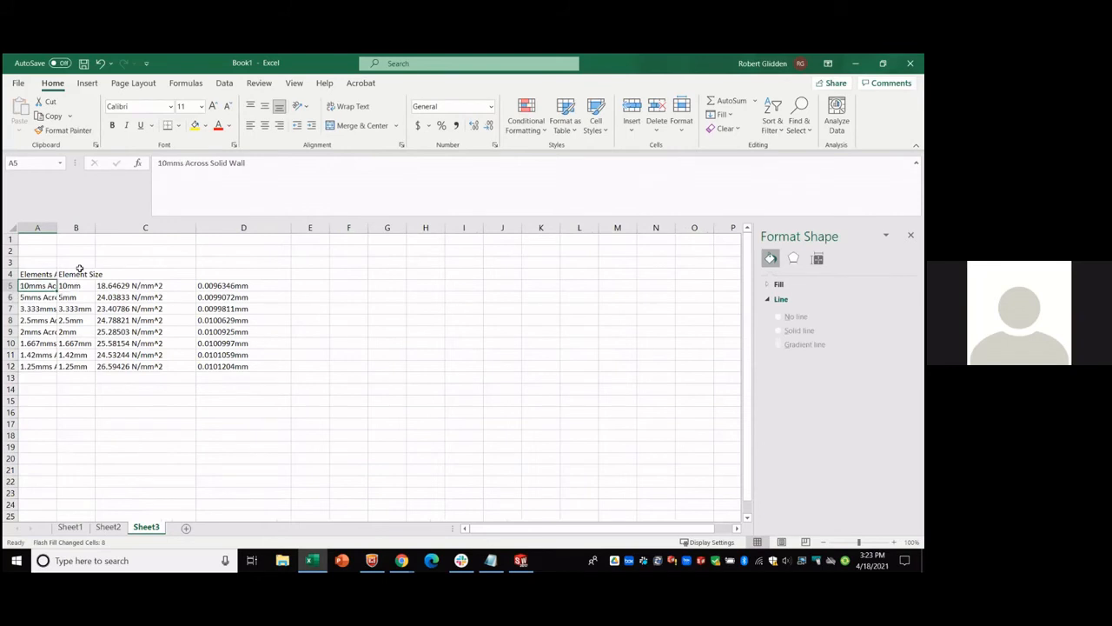
{"action": "key", "text": "ctrl+z"}
Number the eight scenarios in A5:A12 with 1 to 8 elements across the wall.
{"action": "type", "text": "1"}
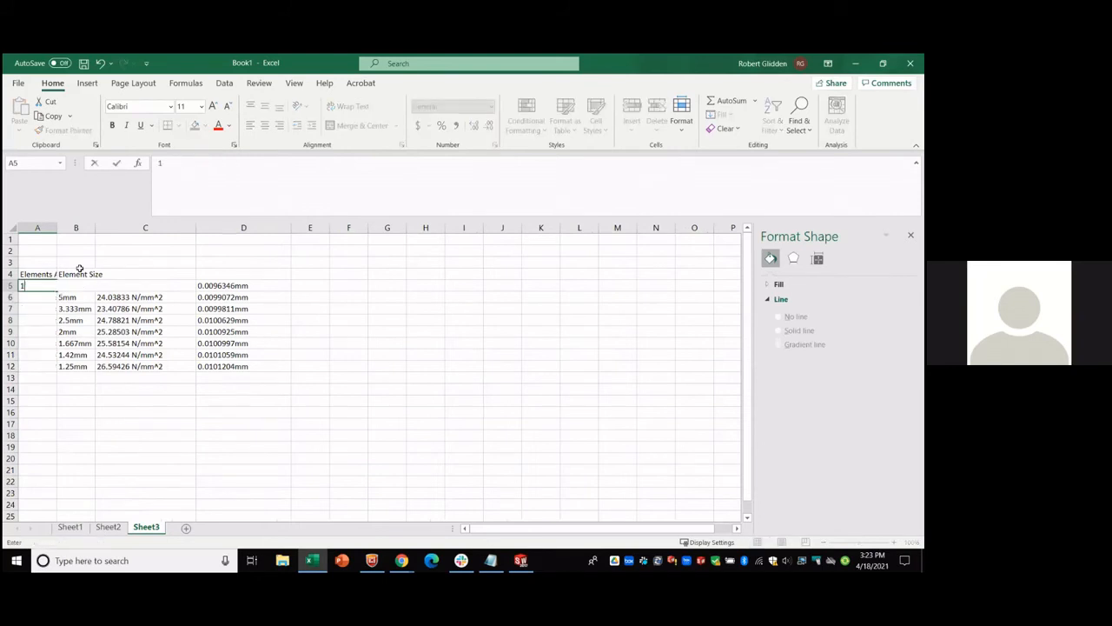
{"action": "key", "text": "Return"}
{"action": "type", "text": "2"}
{"action": "key", "text": "Return"}
{"action": "type", "text": "3"}
{"action": "key", "text": "Return"}
{"action": "type", "text": "4"}
{"action": "key", "text": "Return"}
{"action": "type", "text": "5"}
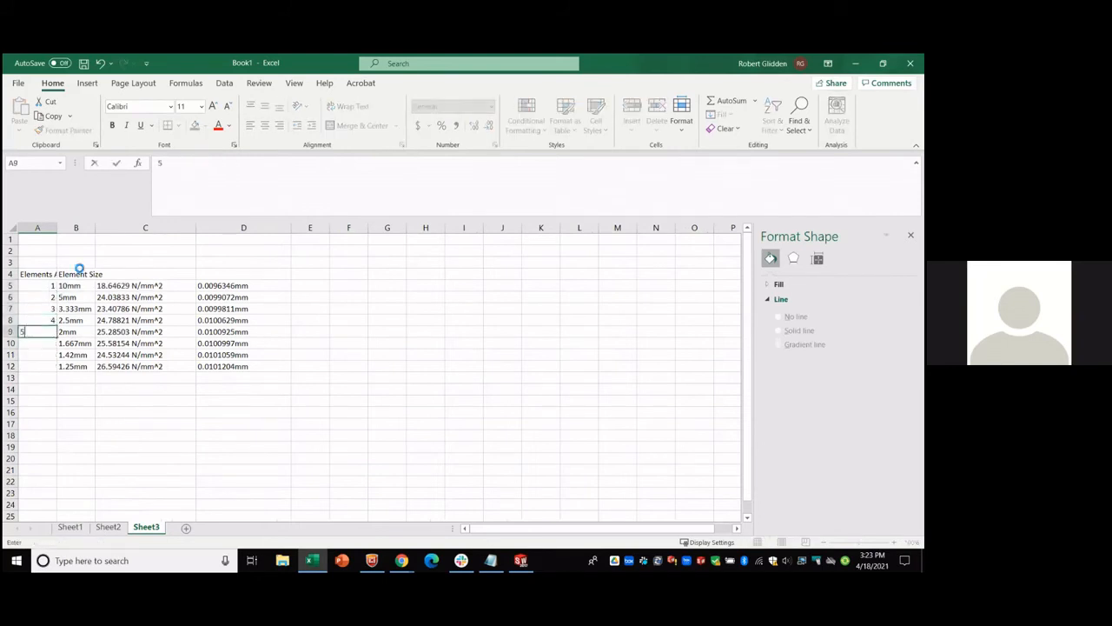
{"action": "key", "text": "Return"}
{"action": "type", "text": "6"}
{"action": "key", "text": "Return"}
{"action": "type", "text": "7"}
{"action": "key", "text": "Return"}
{"action": "type", "text": "8"}
{"action": "key", "text": "Return"}
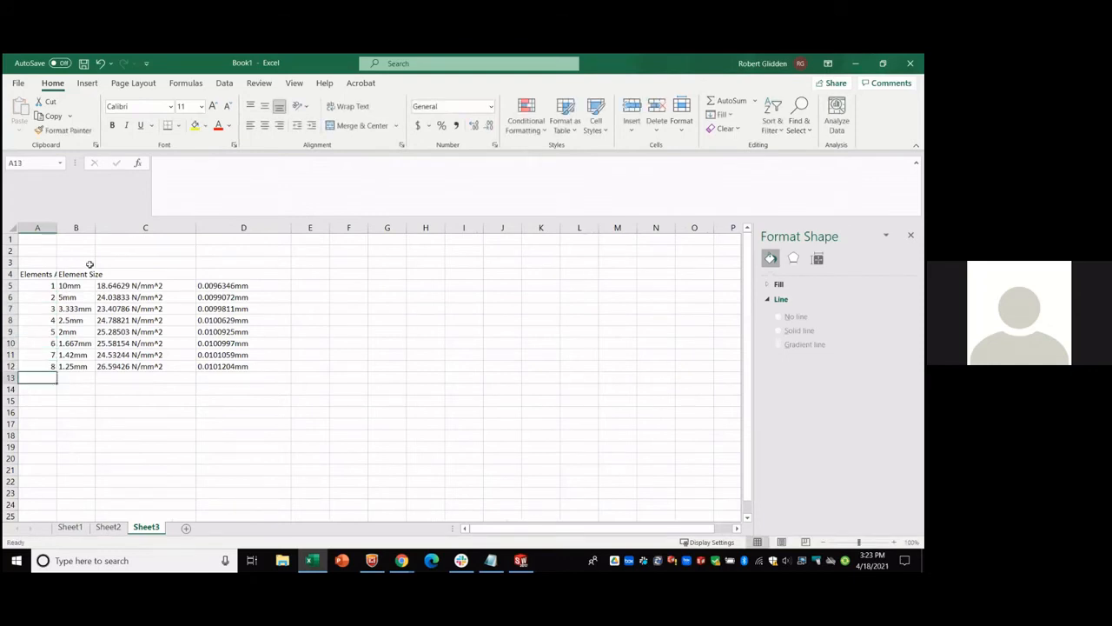
Enter the headings "Stress" in C4 and "Displacement At Tip" in D4.
{"action": "left_click", "coordinate": [131, 274]}
{"action": "type", "text": "Stress"}
{"action": "key", "text": "Tab"}
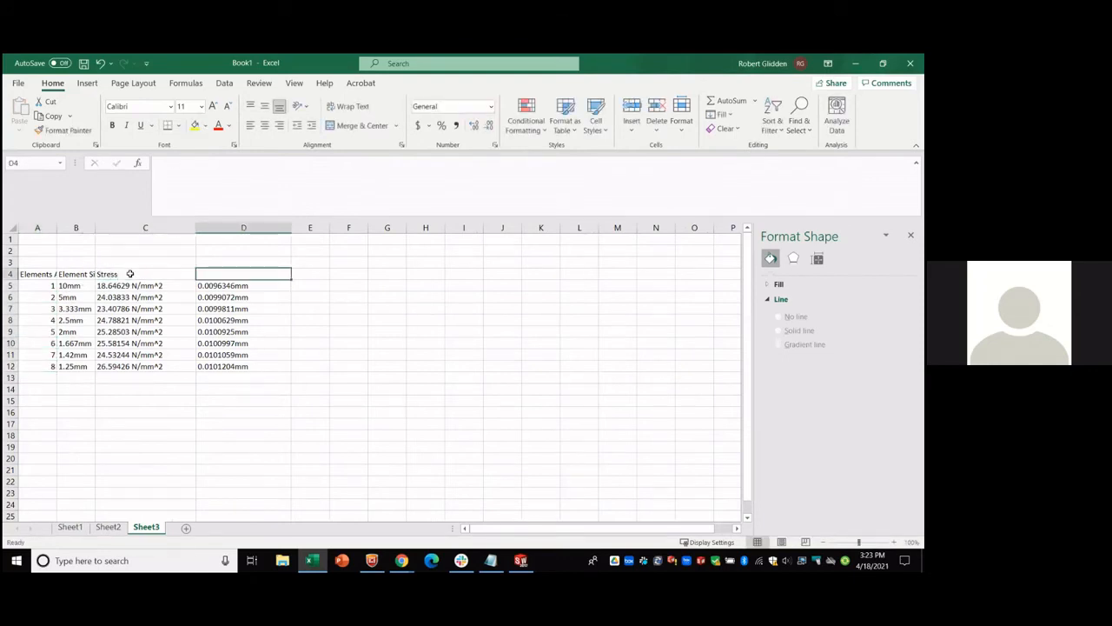
{"action": "type", "text": "Displacement A"}
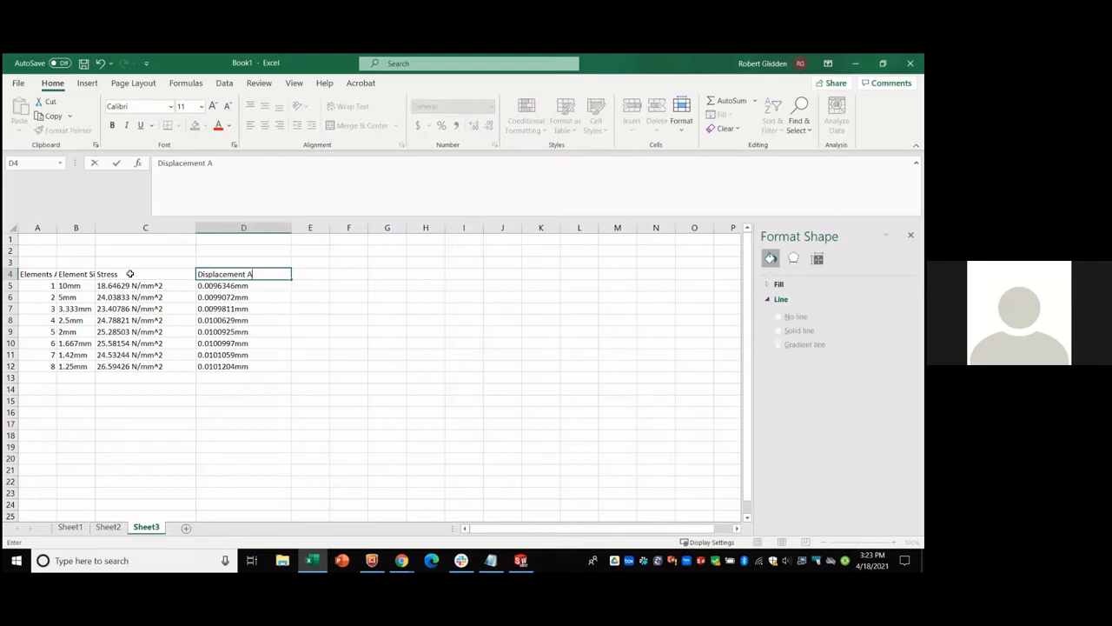
{"action": "type", "text": "t Tip"}
{"action": "key", "text": "Return"}
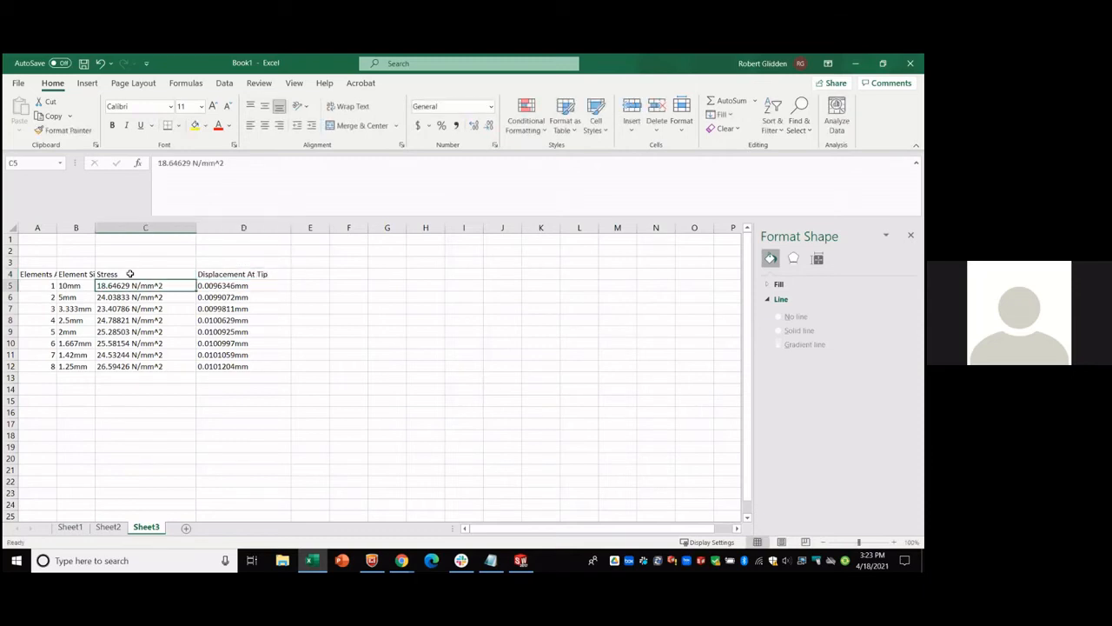
Strip the unit text N/mm^2 from the stress values in C5:C12 by replacing it with nothing.
{"action": "left_click", "coordinate": [157, 366], "text": "shift"}
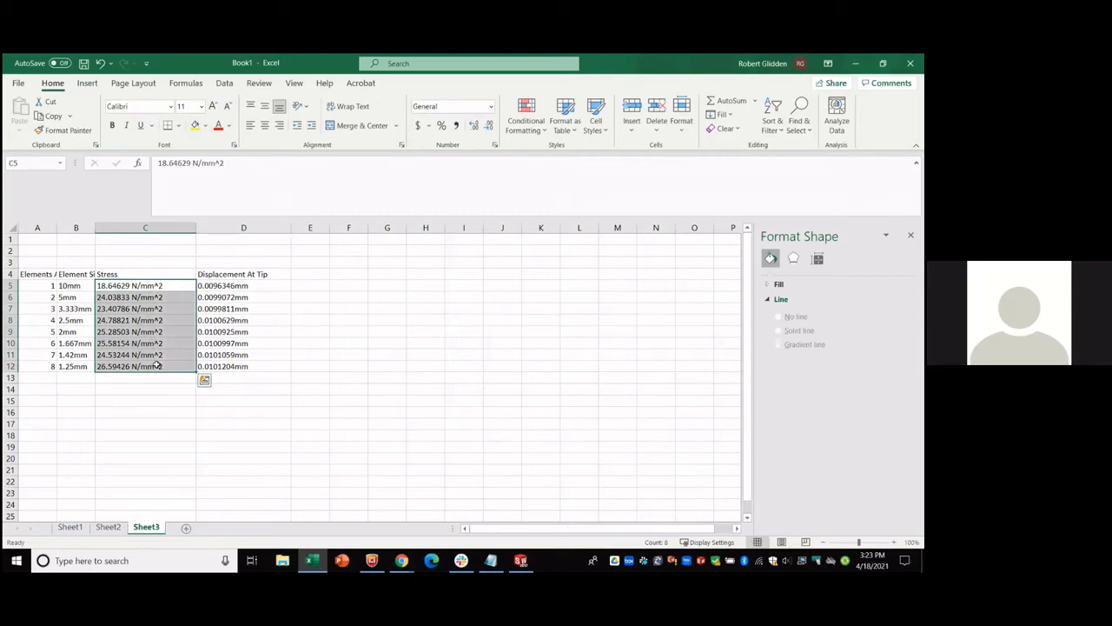
{"action": "key", "text": "ctrl+h"}
{"action": "key", "text": "Tab"}
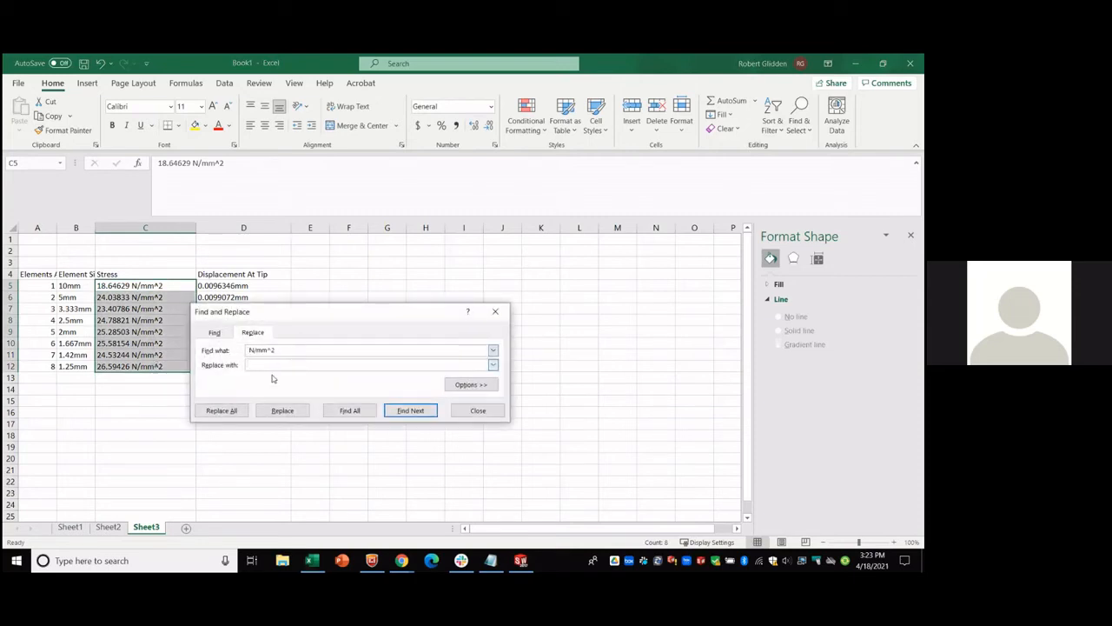
{"action": "left_click", "coordinate": [226, 411]}
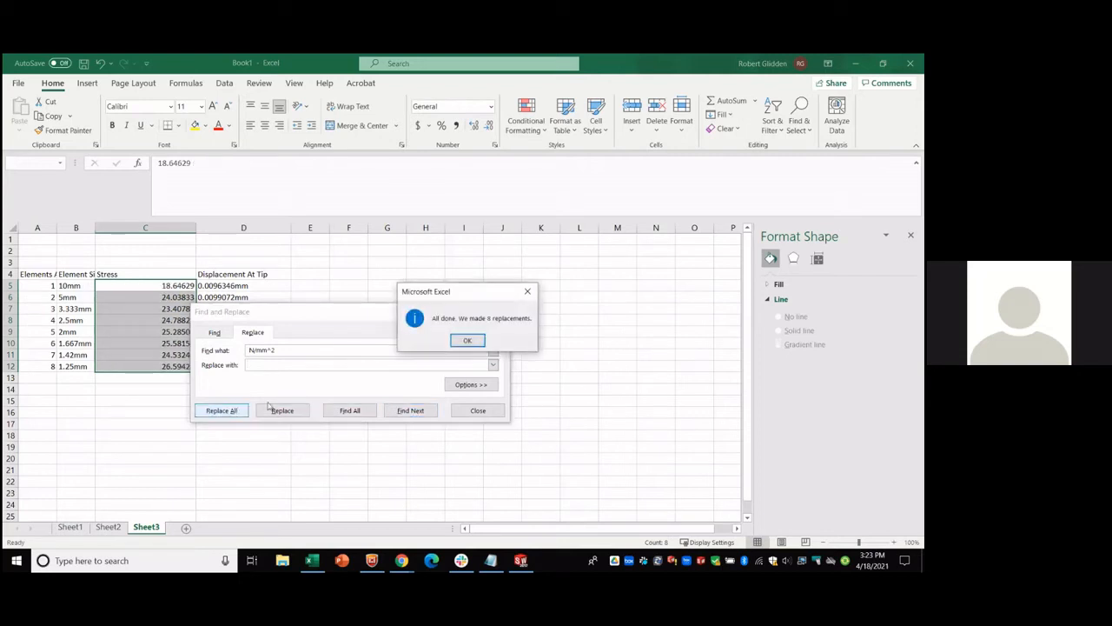
{"action": "left_click", "coordinate": [467, 340]}
{"action": "left_click", "coordinate": [477, 410]}
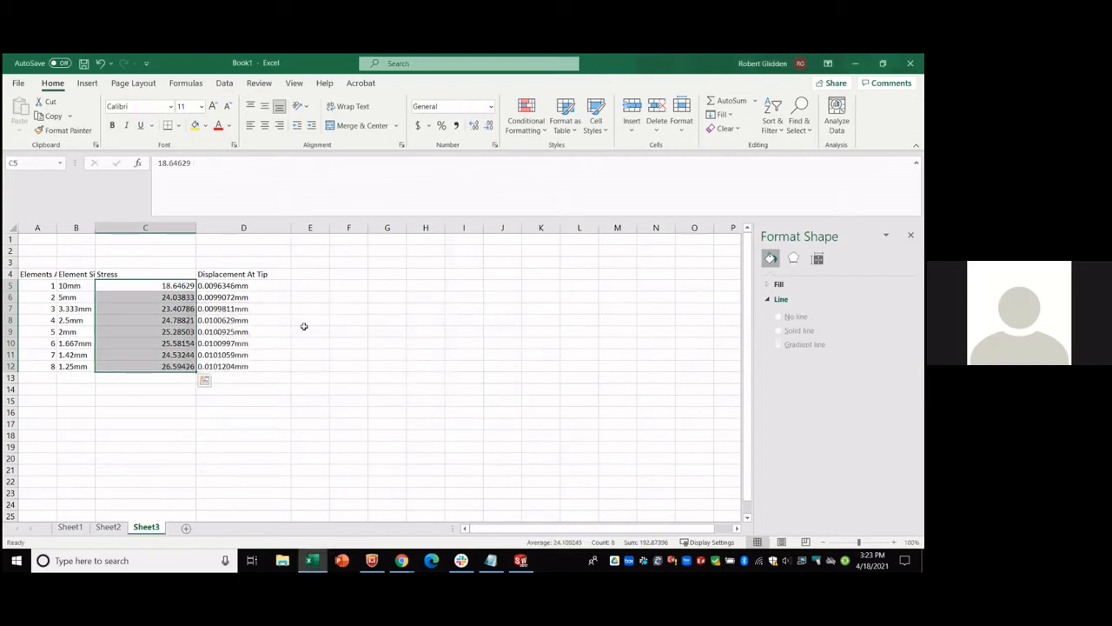
Strip the unit text mm from the displacement values in D5:D12 by replacing it with nothing.
{"action": "left_click_drag", "start_coordinate": [254, 289], "coordinate": [207, 368]}
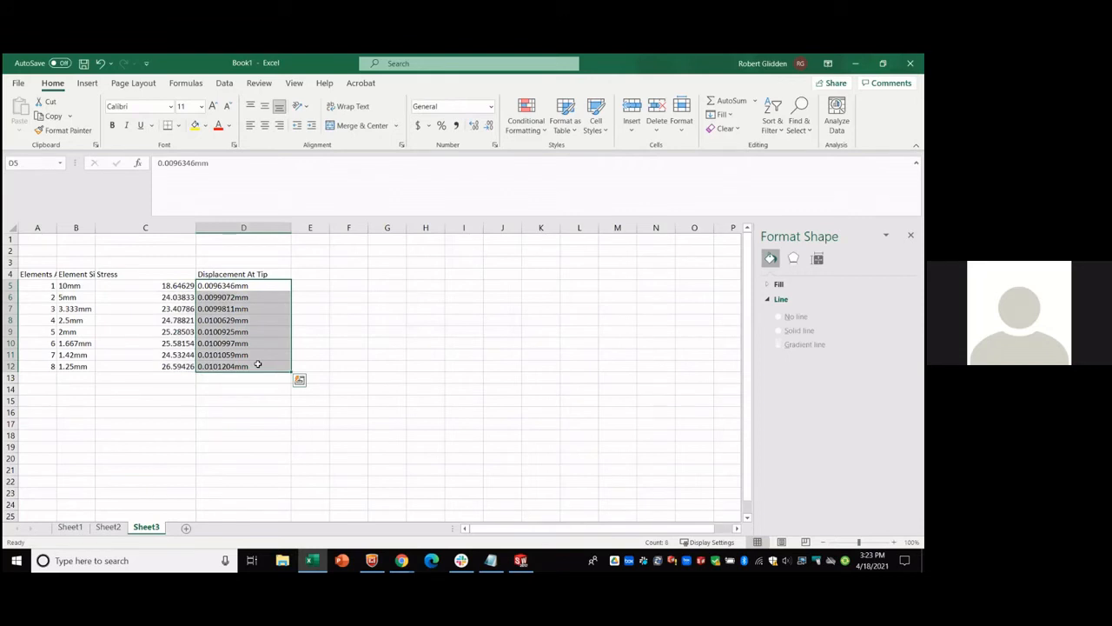
{"action": "key", "text": "ctrl+h"}
{"action": "left_click_drag", "start_coordinate": [287, 364], "coordinate": [245, 360]}
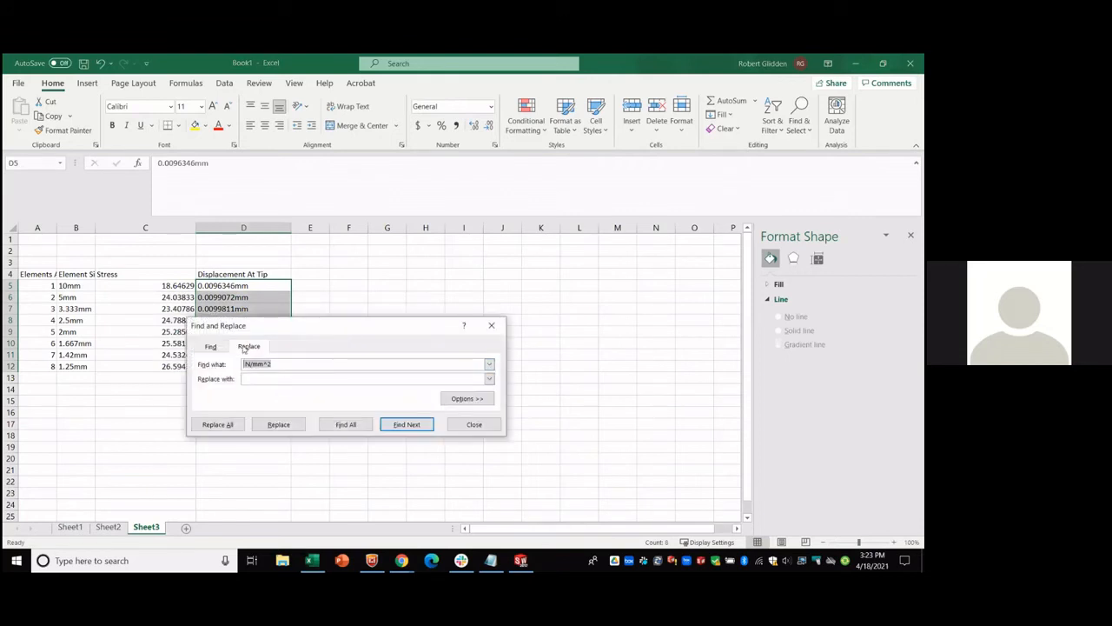
{"action": "type", "text": "mm"}
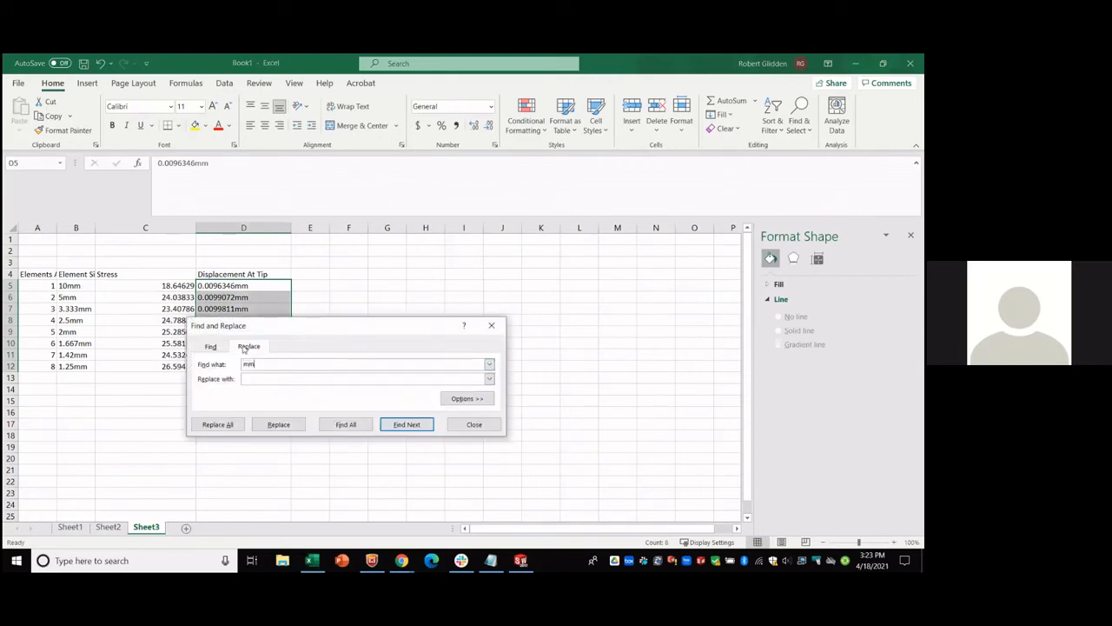
{"action": "left_click", "coordinate": [217, 424]}
{"action": "left_click", "coordinate": [468, 341]}
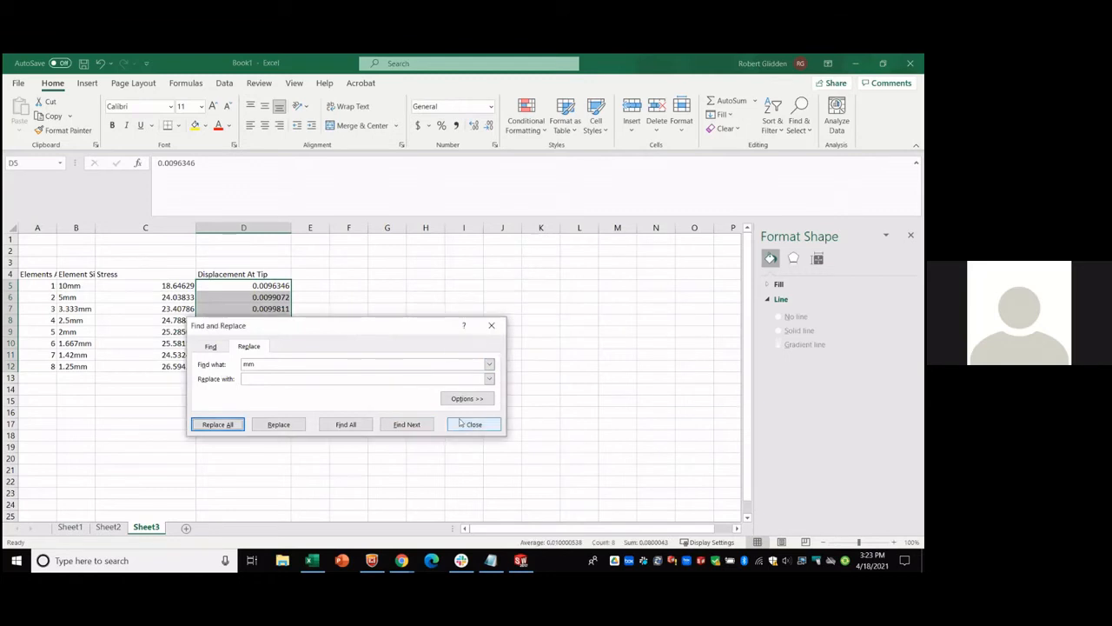
{"action": "left_click", "coordinate": [473, 424]}
Insert a markers-only scatter chart of A4:A12 against D4:D12 and place it beside the results table.
{"action": "left_click_drag", "start_coordinate": [229, 284], "coordinate": [228, 367]}
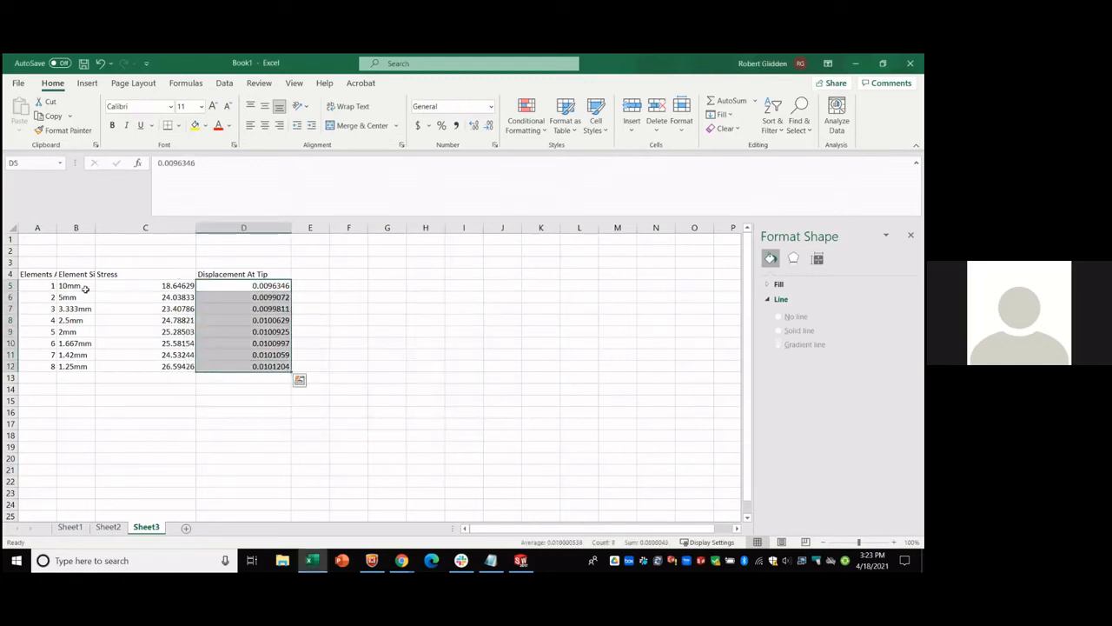
{"action": "left_click_drag", "start_coordinate": [38, 285], "coordinate": [35, 366], "text": "ctrl"}
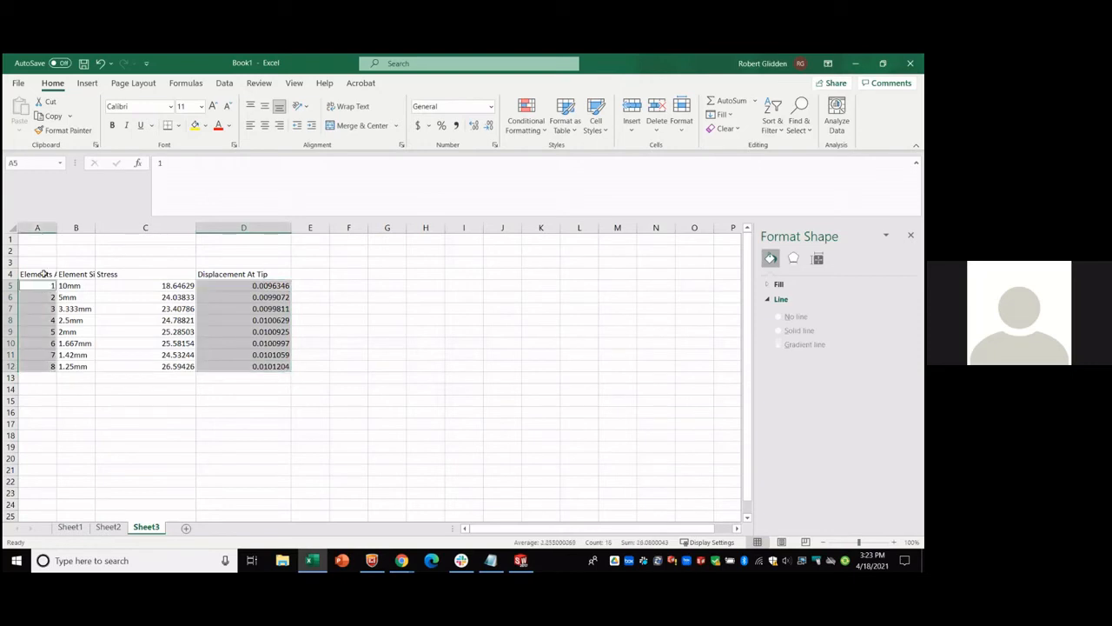
{"action": "left_click_drag", "start_coordinate": [38, 273], "coordinate": [37, 366]}
{"action": "left_click_drag", "start_coordinate": [247, 276], "coordinate": [252, 365], "text": "ctrl"}
{"action": "left_click", "coordinate": [89, 83]}
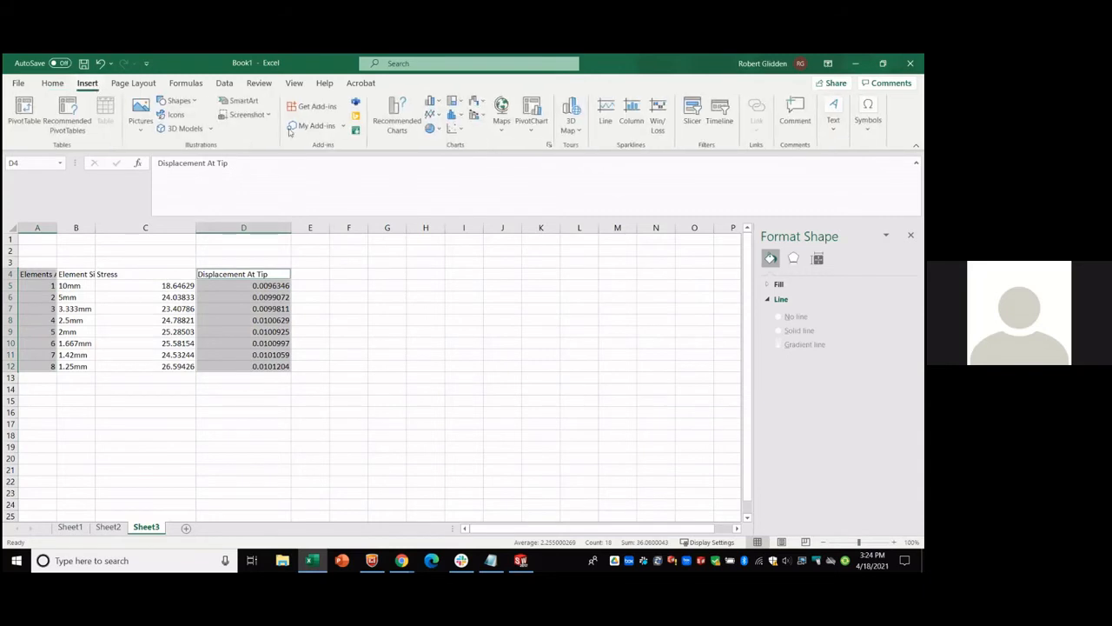
{"action": "left_click", "coordinate": [451, 128]}
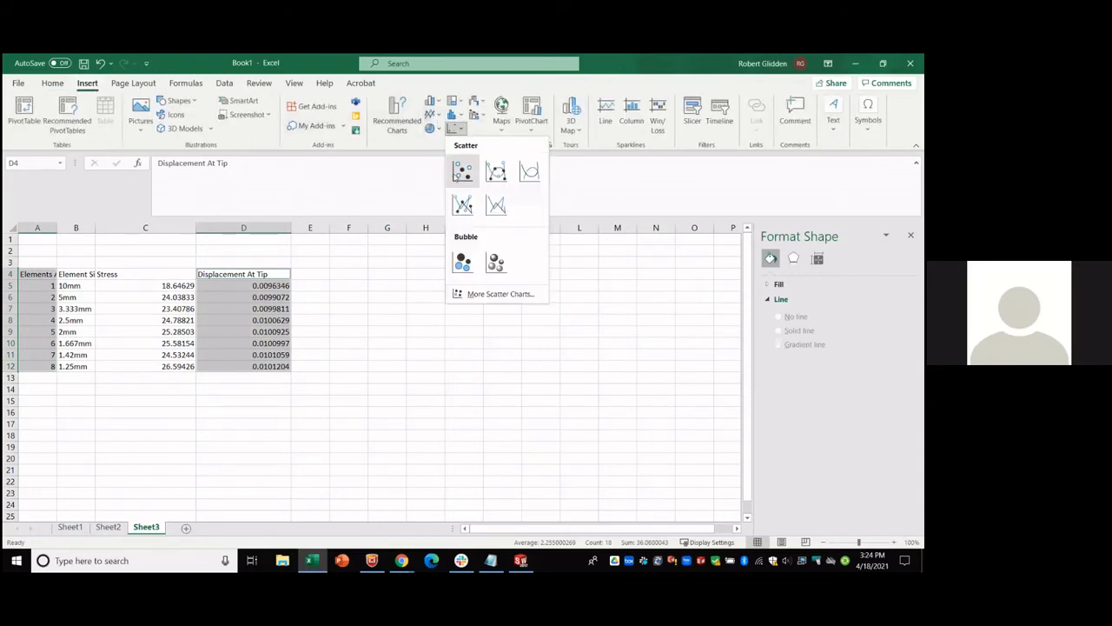
{"action": "left_click", "coordinate": [460, 173]}
{"action": "left_click_drag", "start_coordinate": [289, 309], "coordinate": [394, 271]}
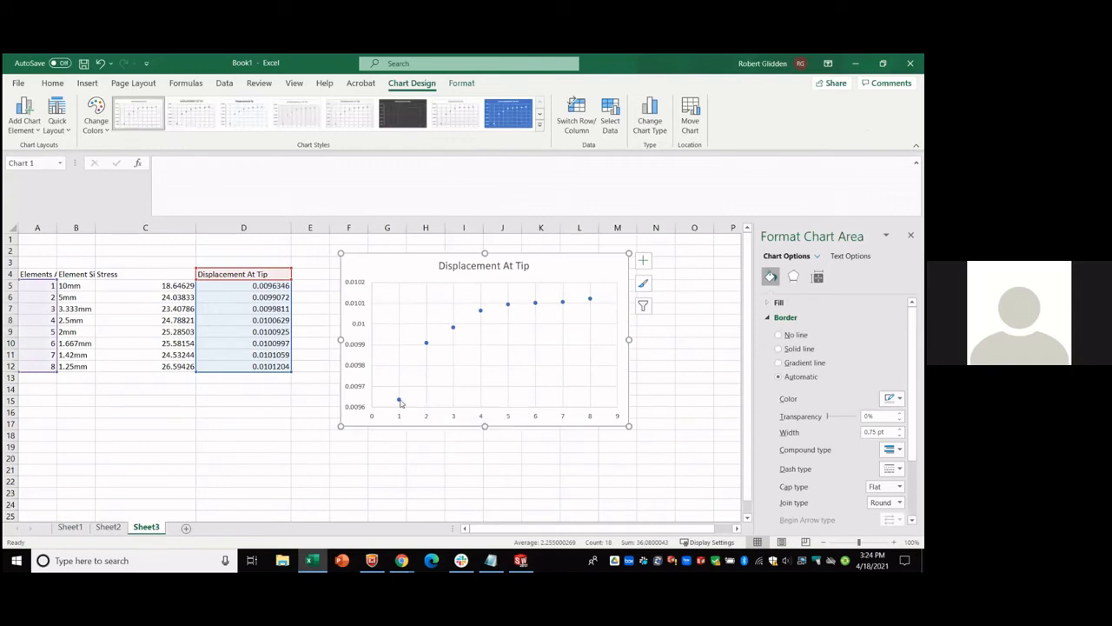
Examine the displacement chart's data points at 1, 7, 3 and 4 elements across the wall for convergence.
{"action": "mouse_move", "coordinate": [400, 403]}
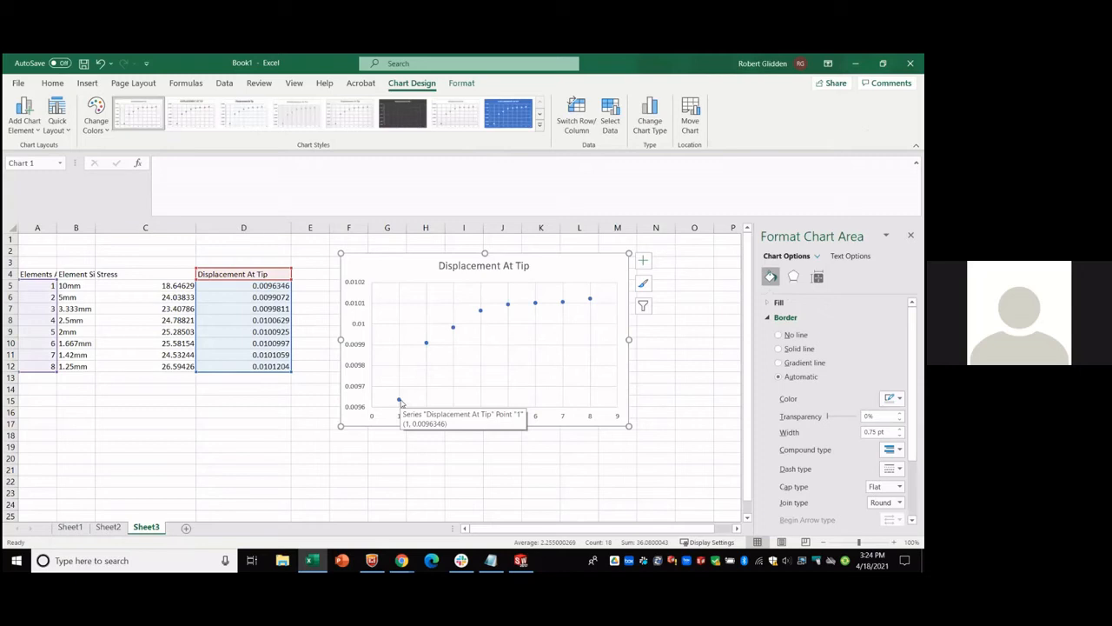
{"action": "mouse_move", "coordinate": [563, 301]}
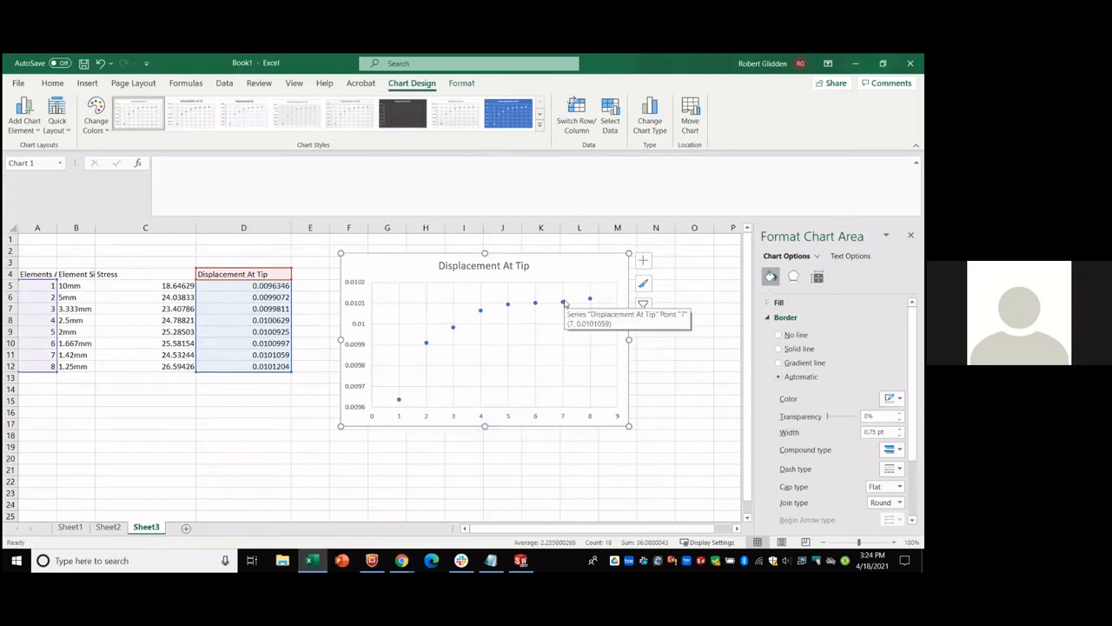
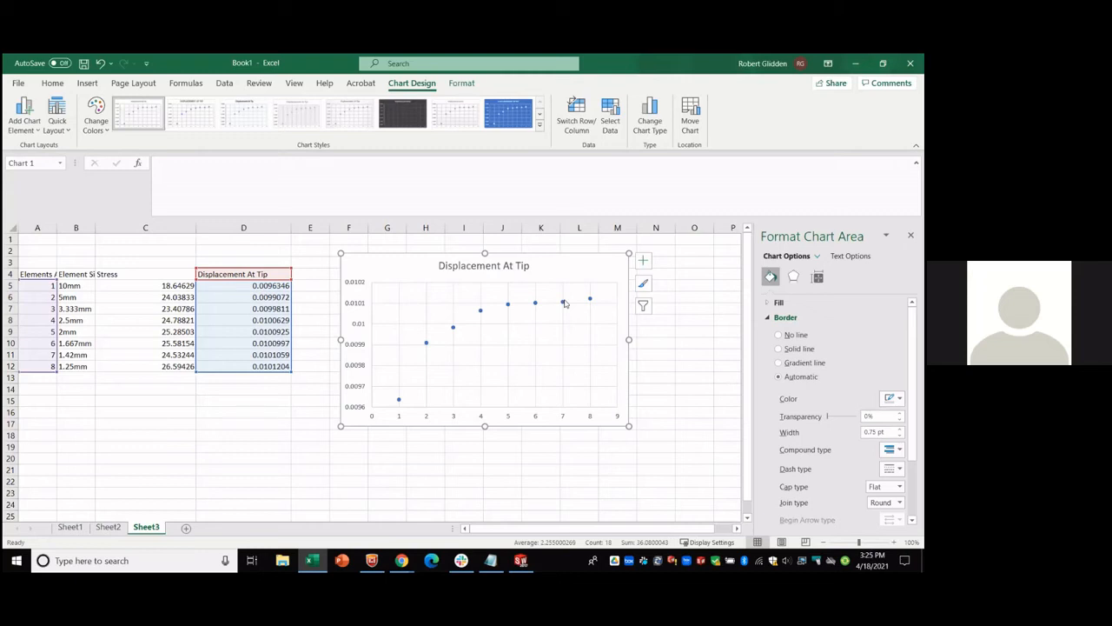
{"action": "mouse_move", "coordinate": [452, 330]}
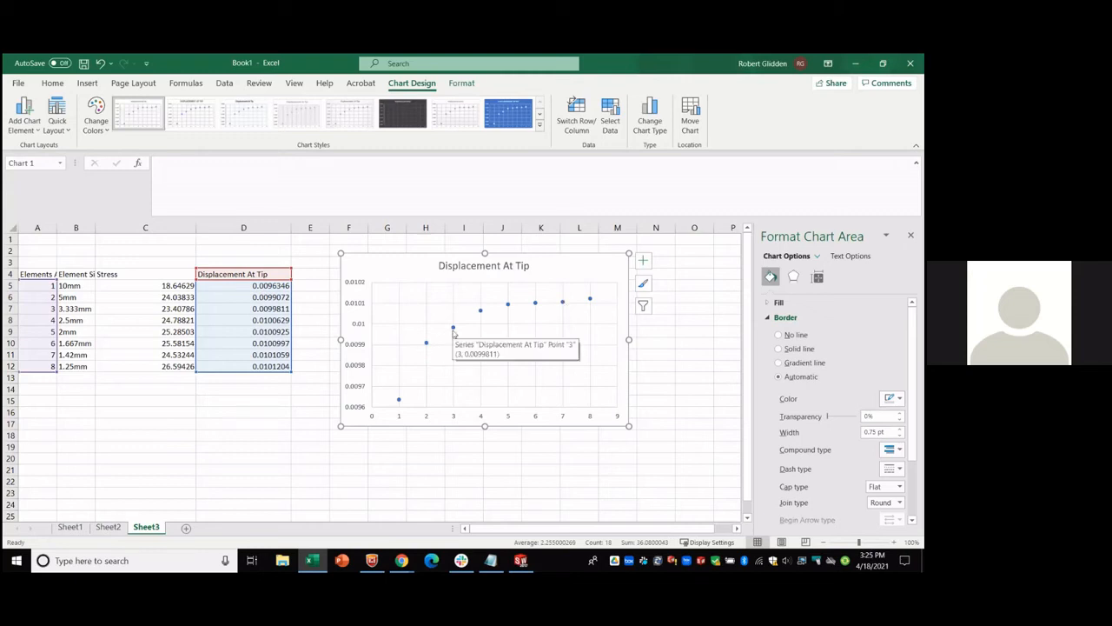
{"action": "left_click", "coordinate": [482, 310]}
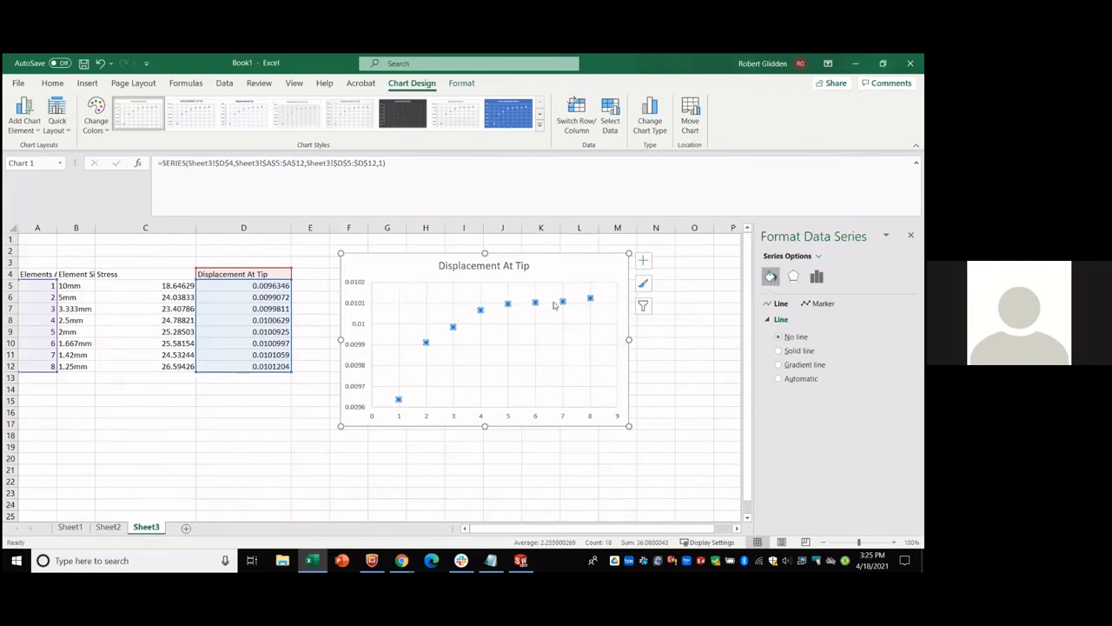
{"action": "left_click", "coordinate": [304, 402]}
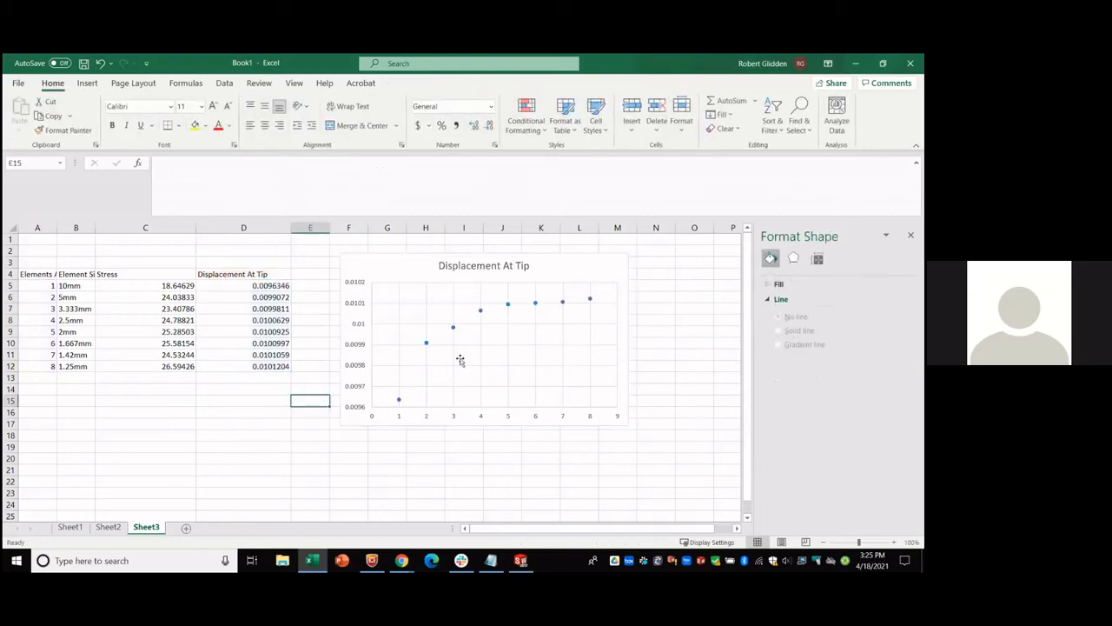
Shift the chart's data range to the Stress column to view its trend, and return it to Displacement At Tip.
{"action": "left_click", "coordinate": [405, 273]}
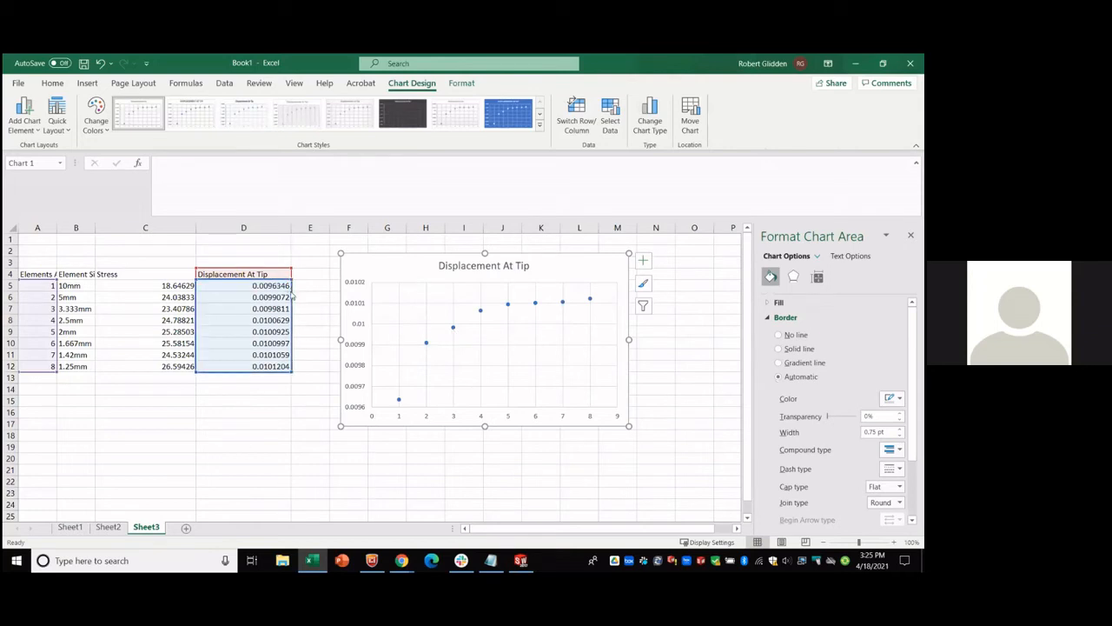
{"action": "left_click_drag", "start_coordinate": [293, 295], "coordinate": [174, 298]}
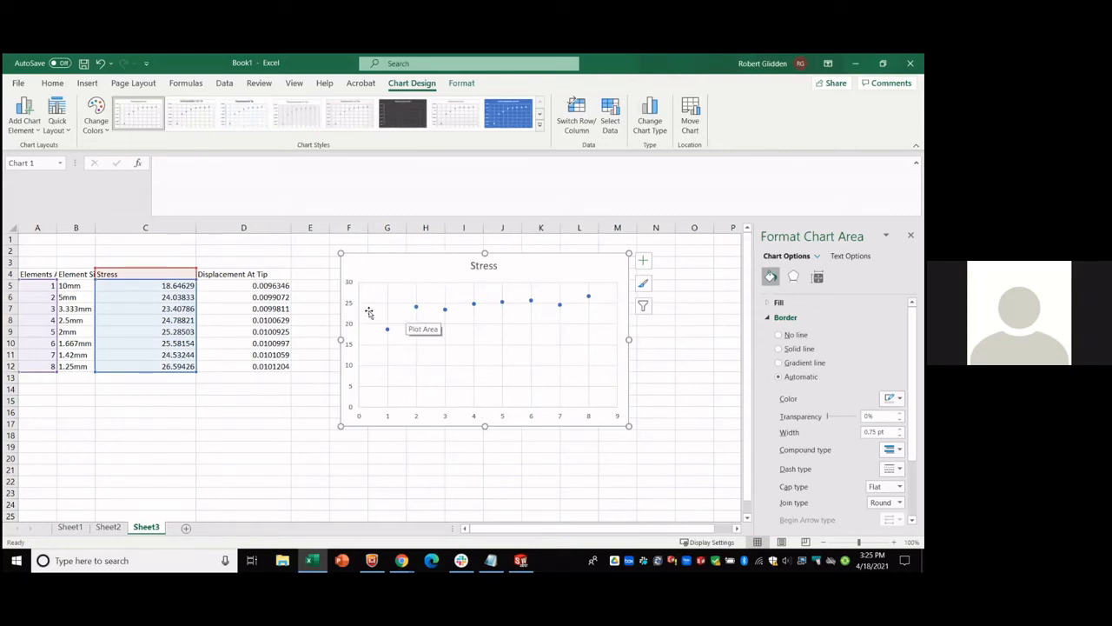
{"action": "left_click_drag", "start_coordinate": [198, 302], "coordinate": [297, 302]}
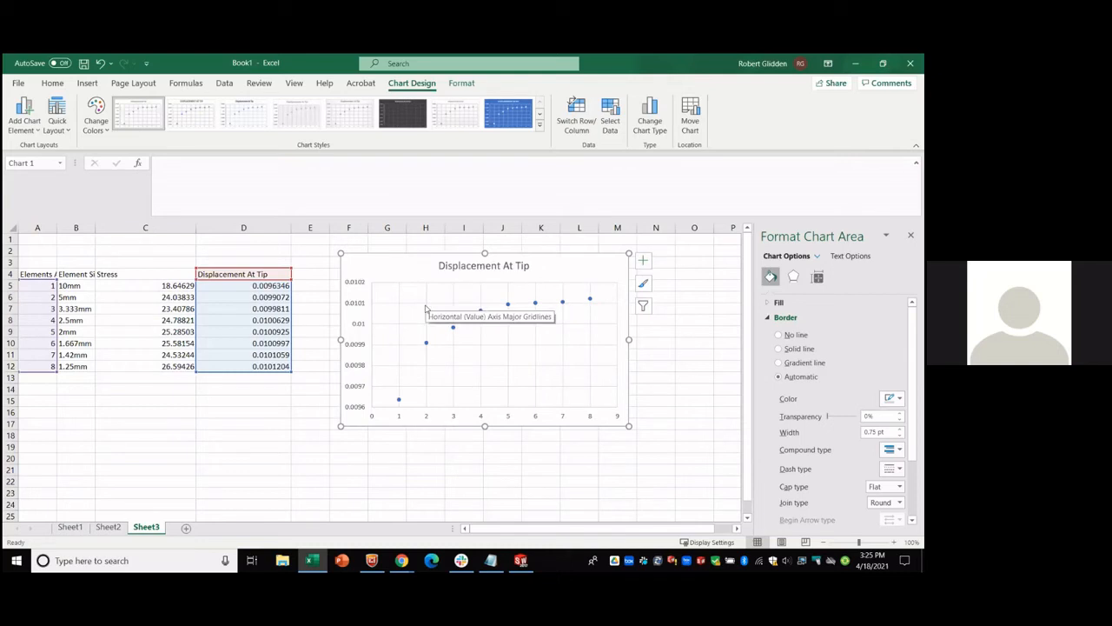
{"action": "left_click", "coordinate": [240, 414]}
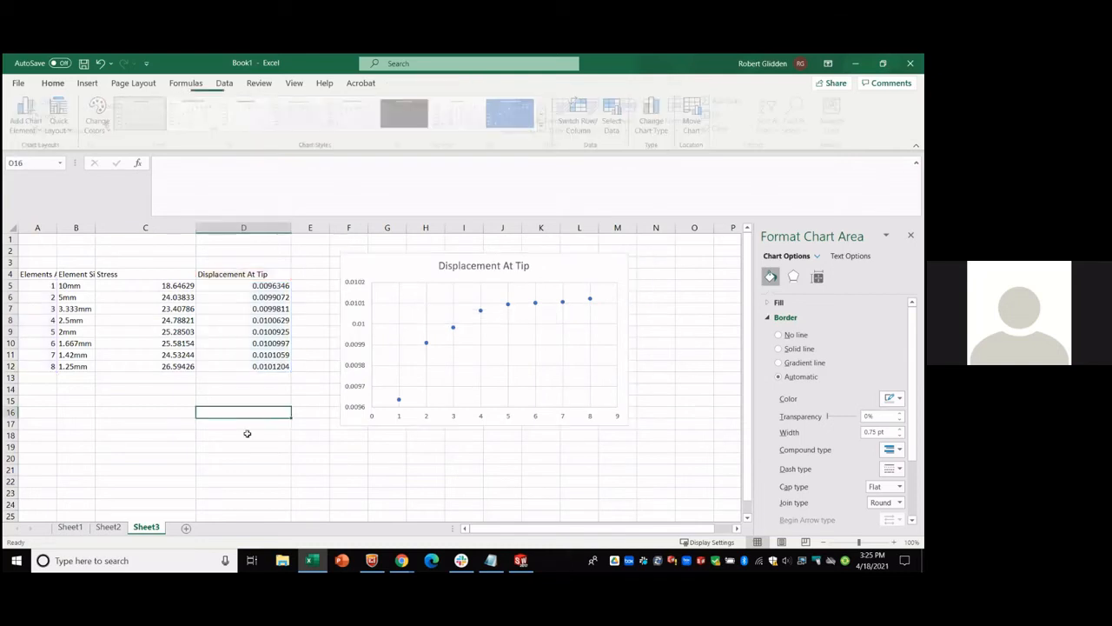
Switch to SOLIDWORKS and inspect the deformed displacement plot of the design study.
{"action": "left_click", "coordinate": [521, 561]}
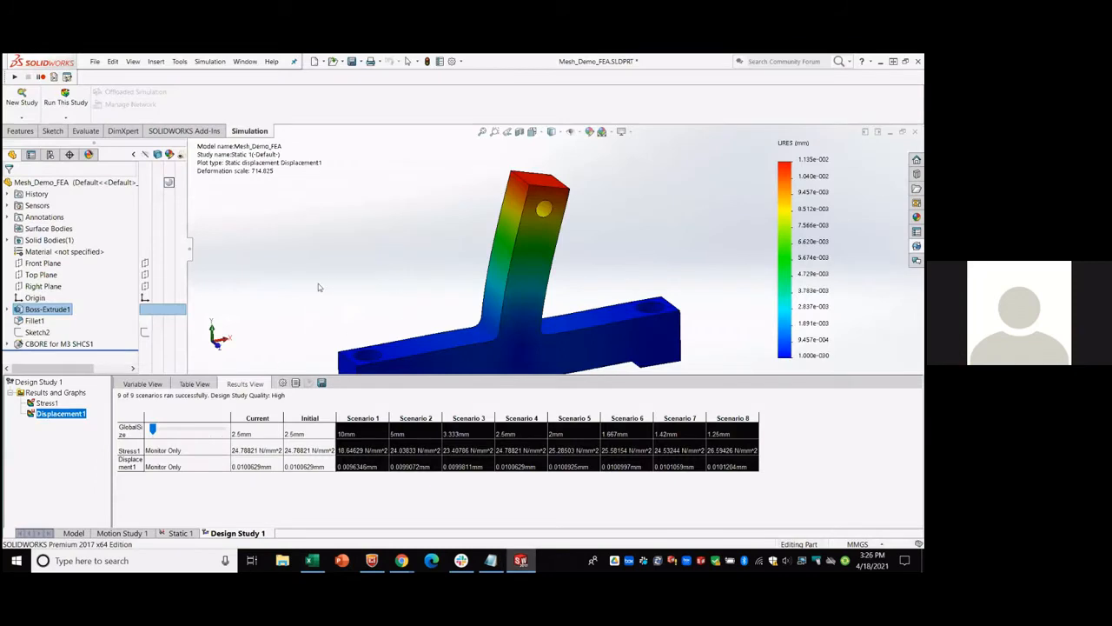
{"action": "scroll", "coordinate": [327, 314], "scroll_direction": "up", "scroll_amount": 1}
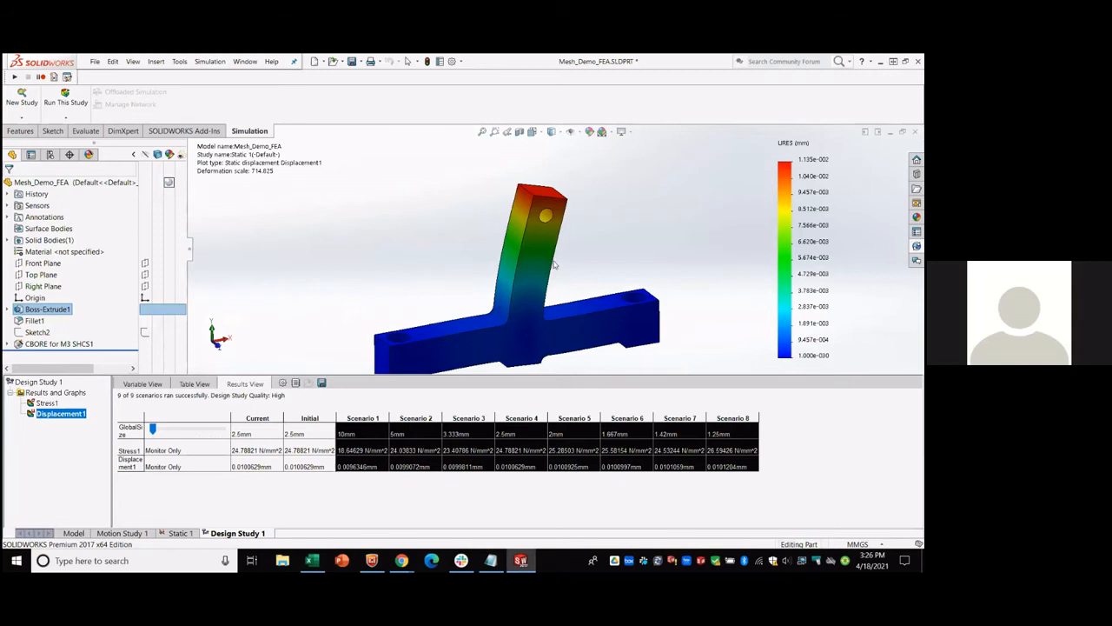
{"action": "middle_click_drag", "start_coordinate": [564, 275], "coordinate": [566, 278]}
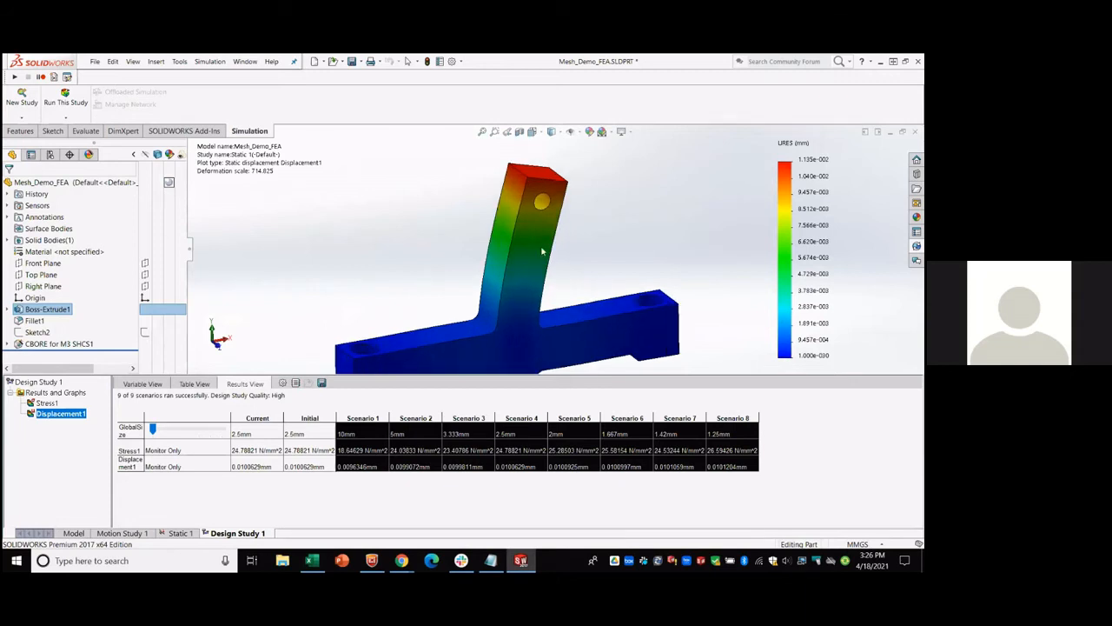
{"action": "right_click", "coordinate": [59, 414]}
{"action": "left_click", "coordinate": [74, 424]}
In study Static 1, set the resultant displacement plot to Discrete fringes and Mesh boundaries.
{"action": "left_click", "coordinate": [177, 533]}
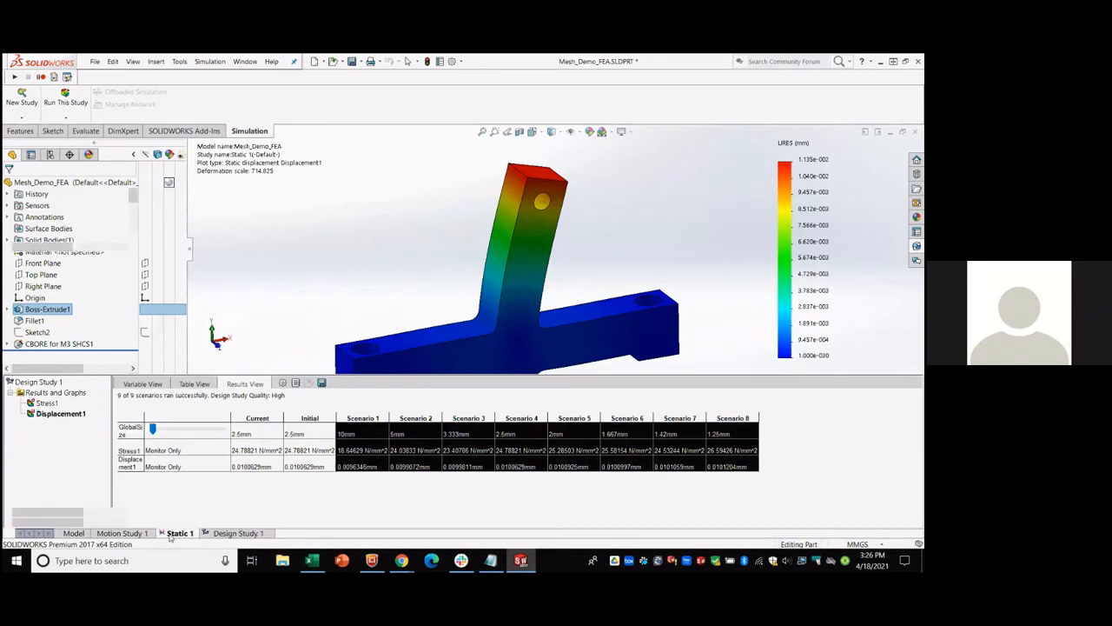
{"action": "left_click", "coordinate": [7, 398]}
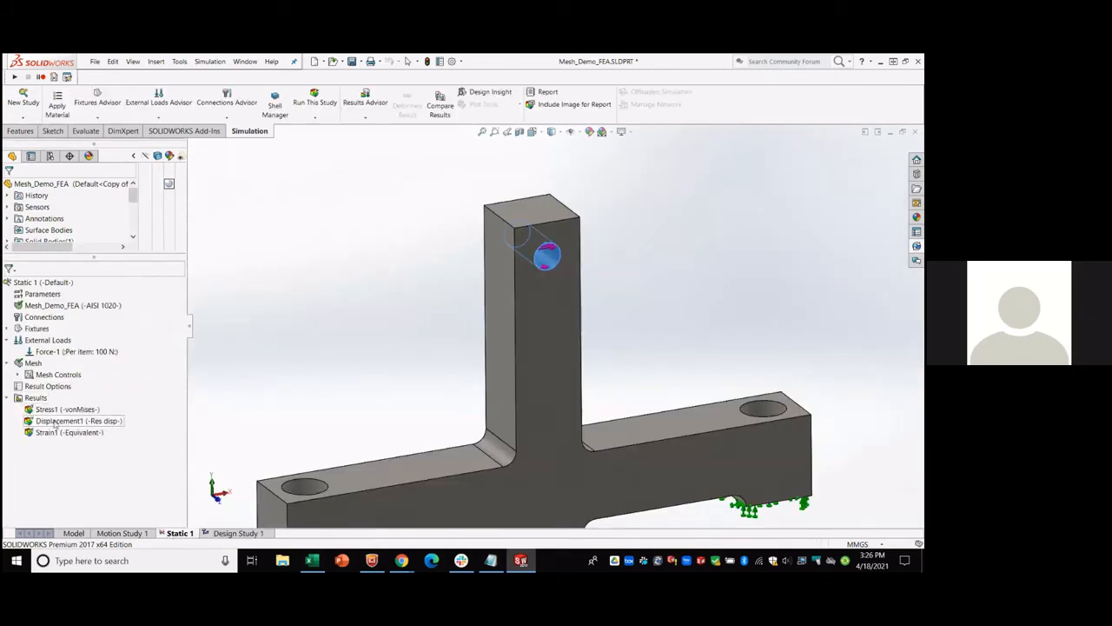
{"action": "right_click", "coordinate": [55, 424]}
{"action": "left_click", "coordinate": [81, 449]}
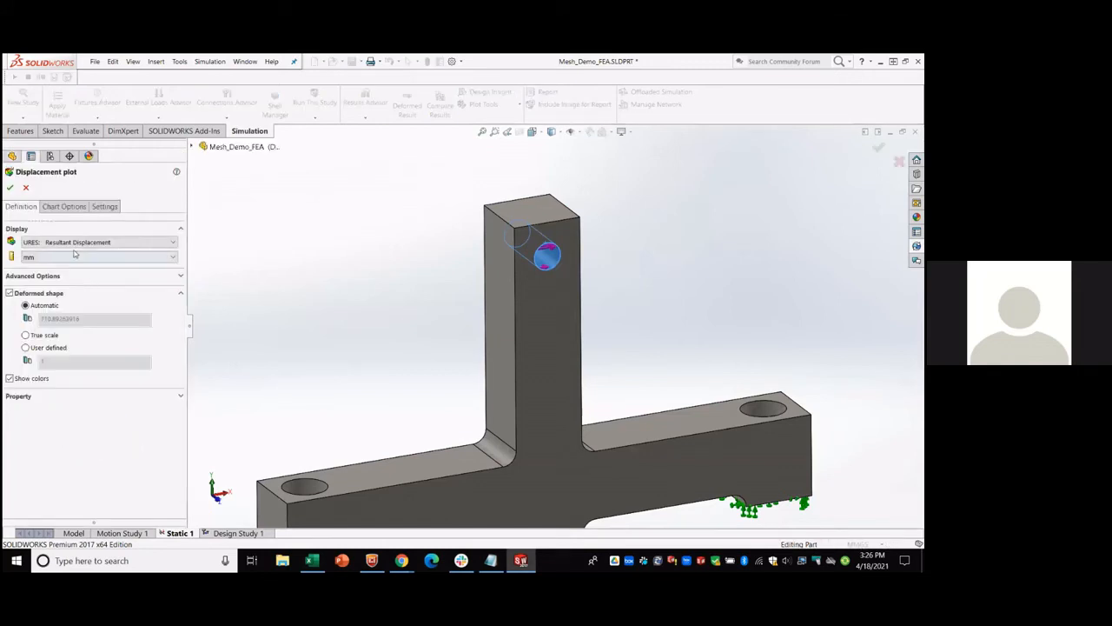
{"action": "left_click", "coordinate": [98, 208]}
{"action": "left_click", "coordinate": [61, 243]}
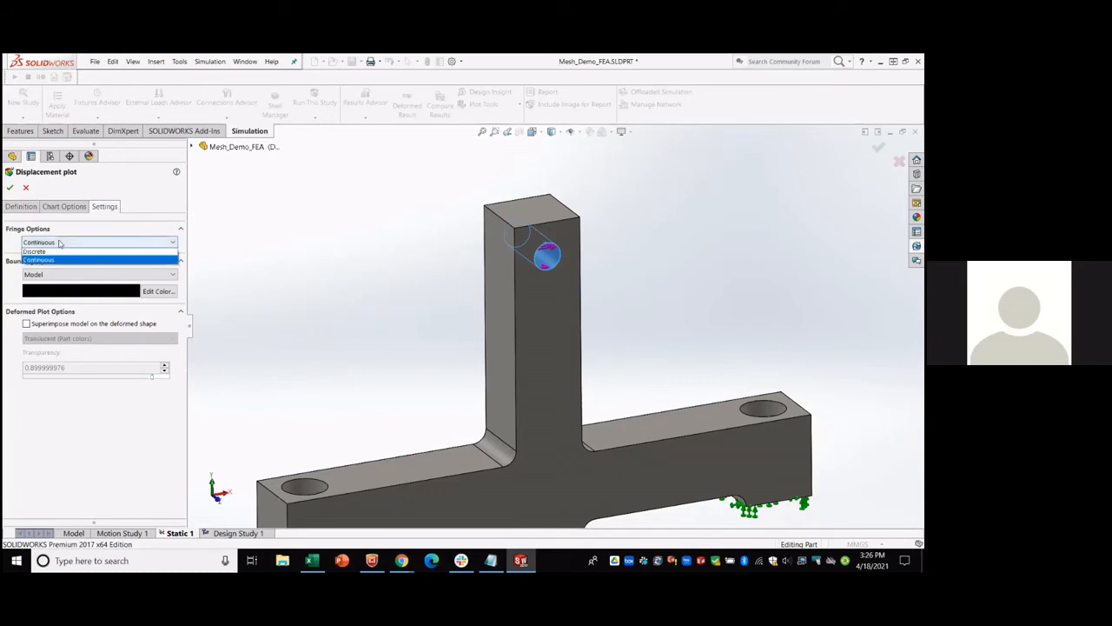
{"action": "left_click", "coordinate": [50, 269]}
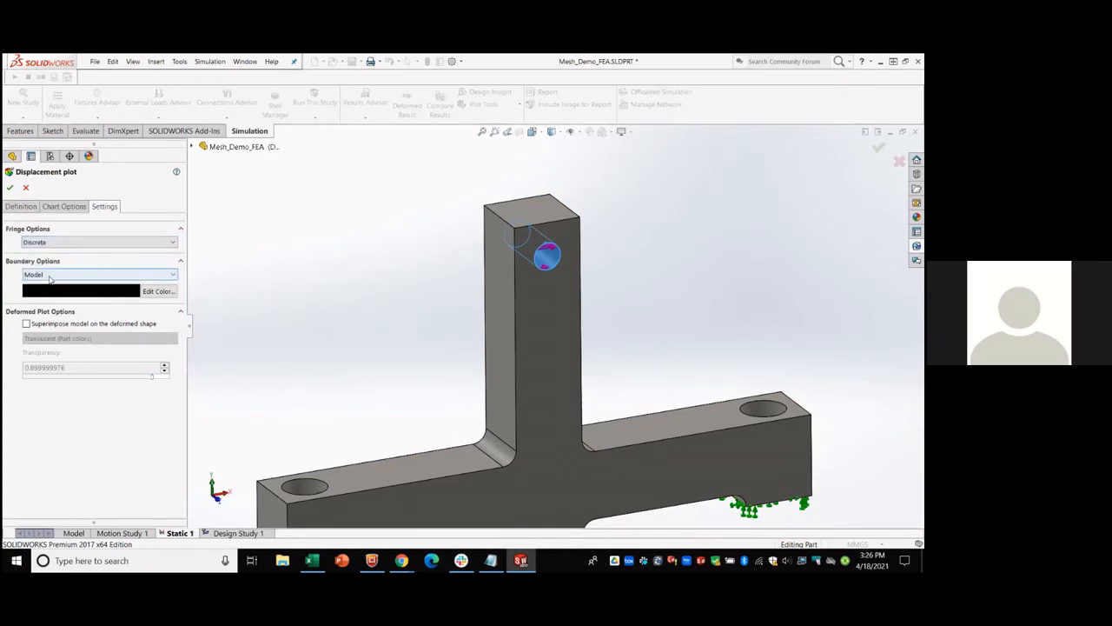
{"action": "left_click", "coordinate": [50, 274]}
{"action": "left_click", "coordinate": [50, 301]}
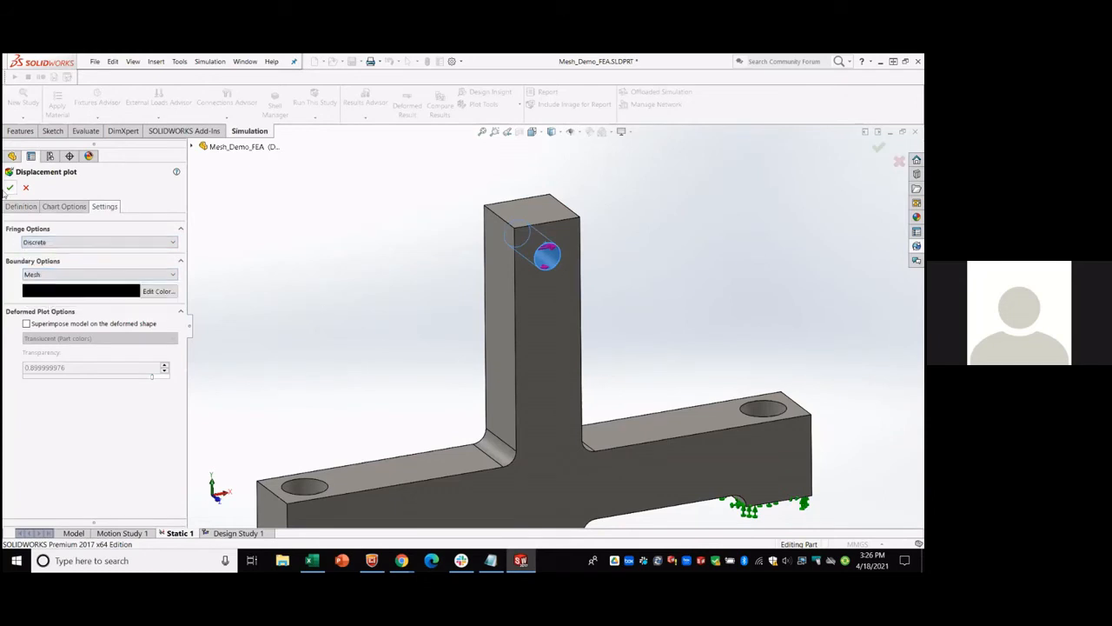
{"action": "left_click", "coordinate": [9, 187]}
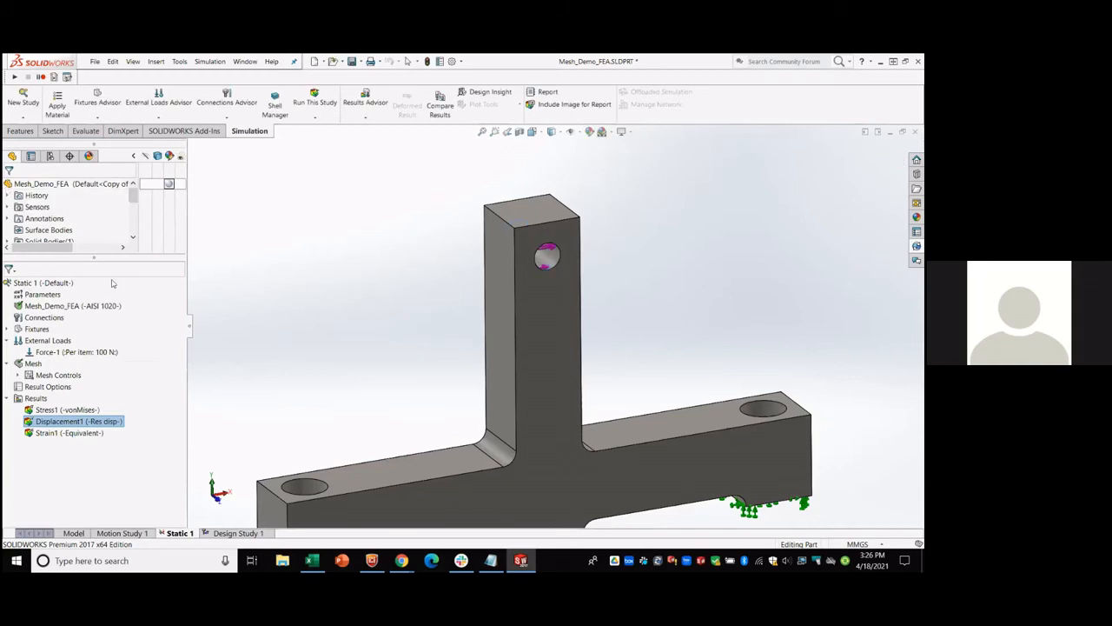
Display Design Study 1's displacement plot and load Scenario 5 to examine its 2 mm mesh around the upright's fillet.
{"action": "left_click", "coordinate": [246, 534]}
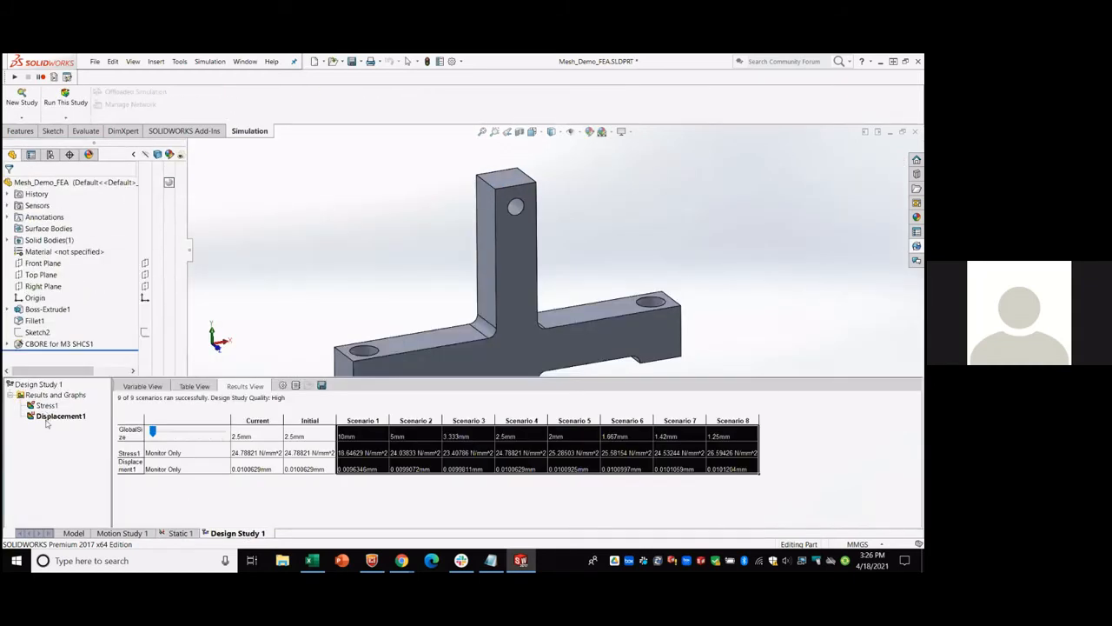
{"action": "double_click", "coordinate": [50, 417]}
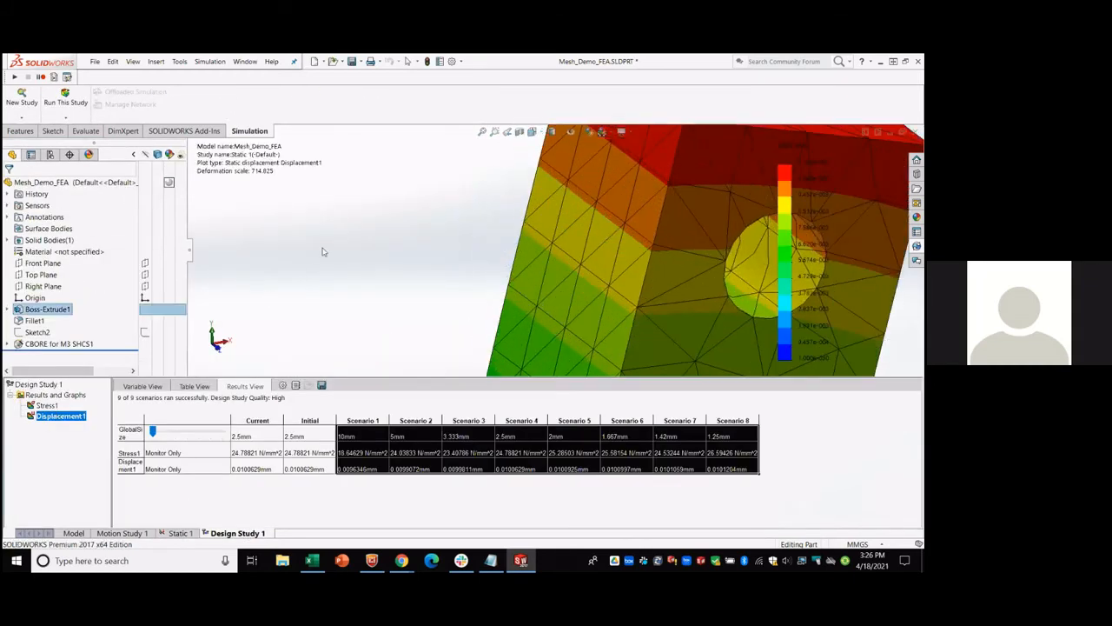
{"action": "scroll", "coordinate": [557, 254], "scroll_direction": "up", "scroll_amount": 6}
{"action": "scroll", "coordinate": [492, 235], "scroll_direction": "up", "scroll_amount": 1}
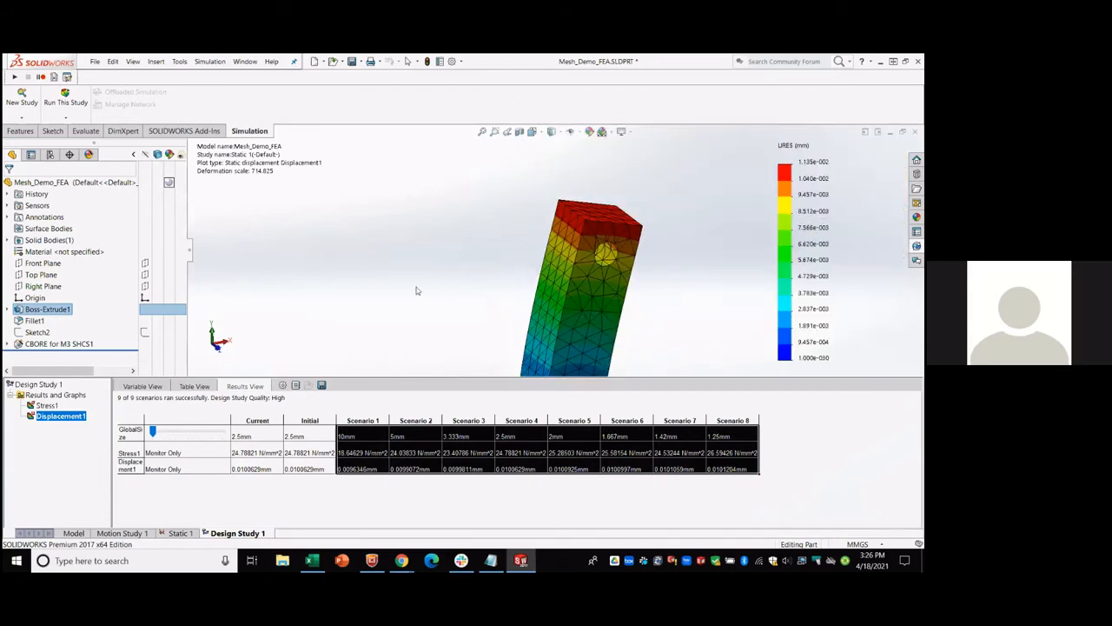
{"action": "left_click", "coordinate": [574, 421]}
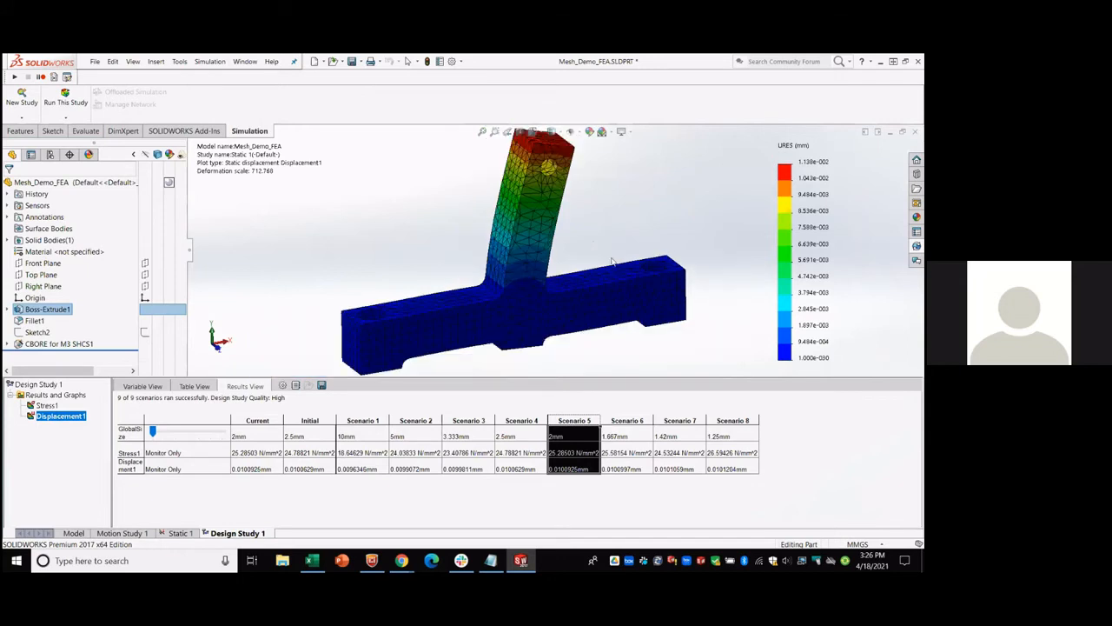
{"action": "scroll", "coordinate": [544, 260], "scroll_direction": "down", "scroll_amount": 1}
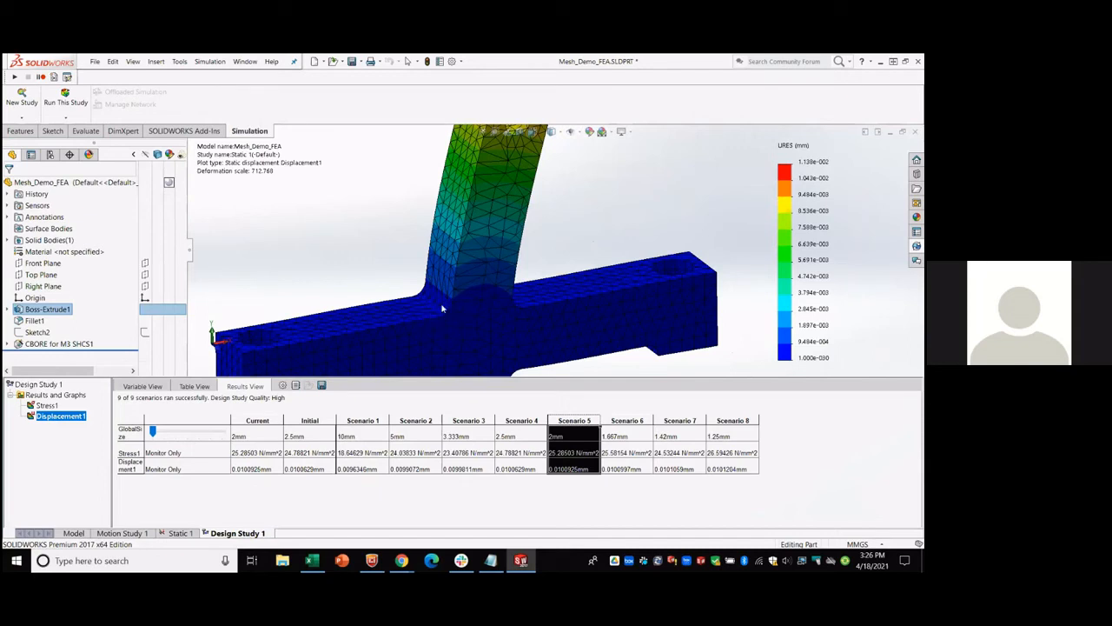
{"action": "mouse_move", "coordinate": [504, 298]}
{"action": "middle_mouse_down"}
{"action": "mouse_move", "coordinate": [541, 313]}
{"action": "mouse_move", "coordinate": [471, 308]}
{"action": "mouse_move", "coordinate": [490, 298]}
{"action": "middle_mouse_up"}
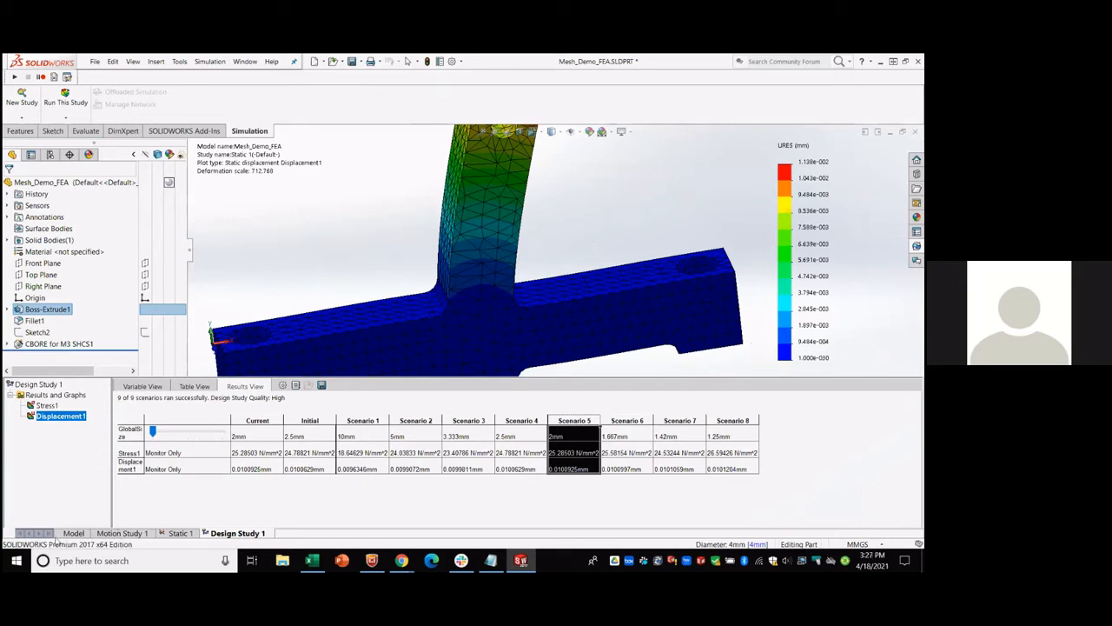
Start remeshing study Static 1, accepting the deletion of its existing results.
{"action": "left_click", "coordinate": [168, 534]}
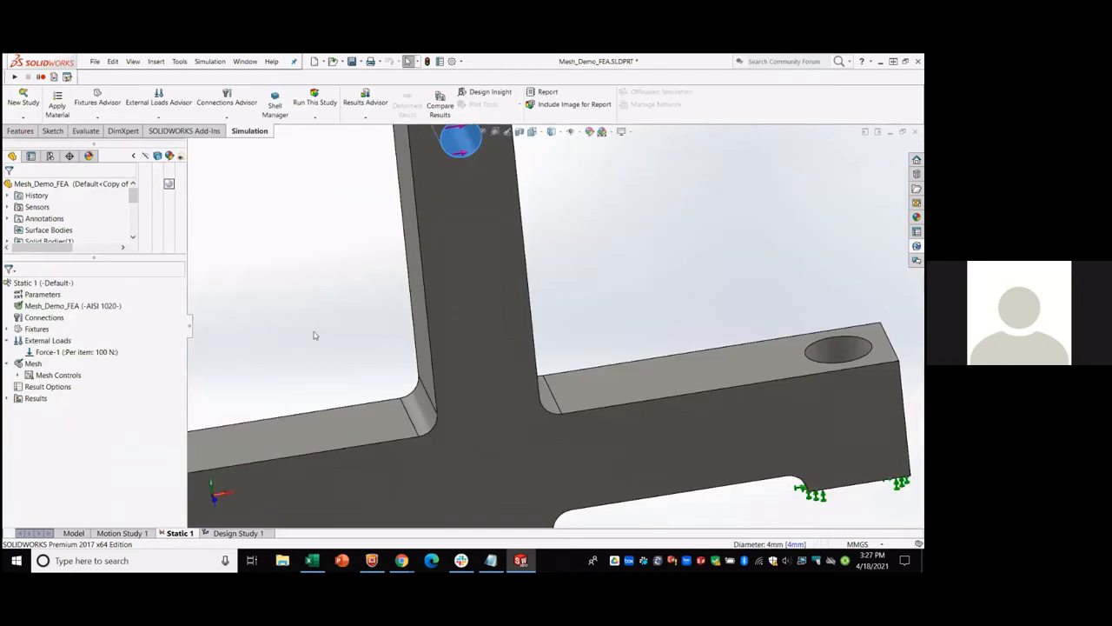
{"action": "middle_click_drag", "start_coordinate": [316, 334], "coordinate": [335, 325]}
{"action": "right_click", "coordinate": [33, 364]}
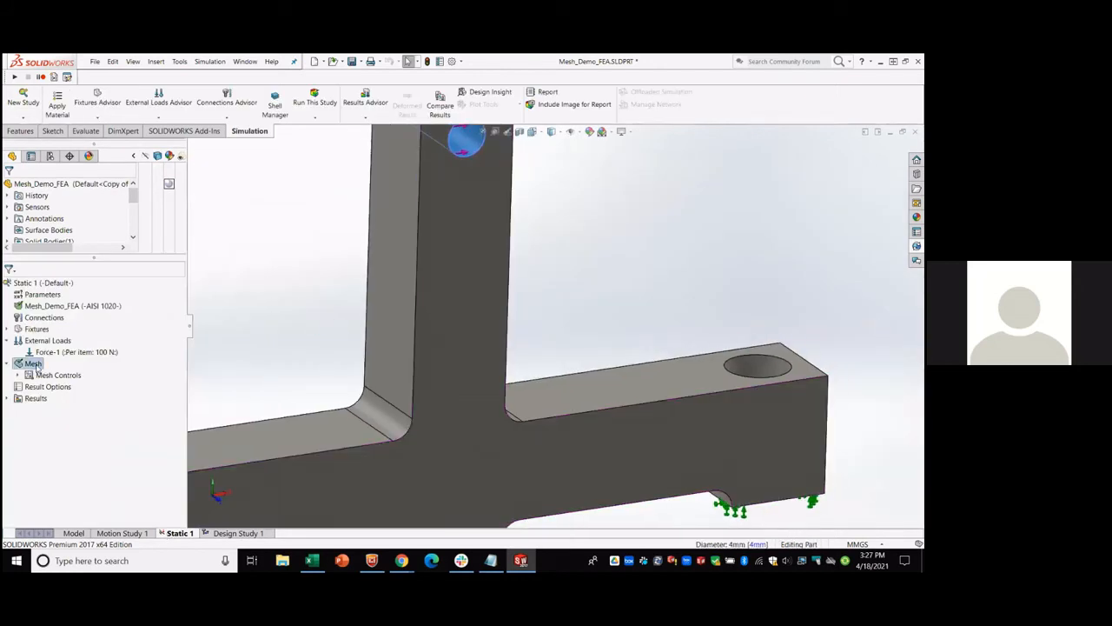
{"action": "left_click", "coordinate": [53, 375]}
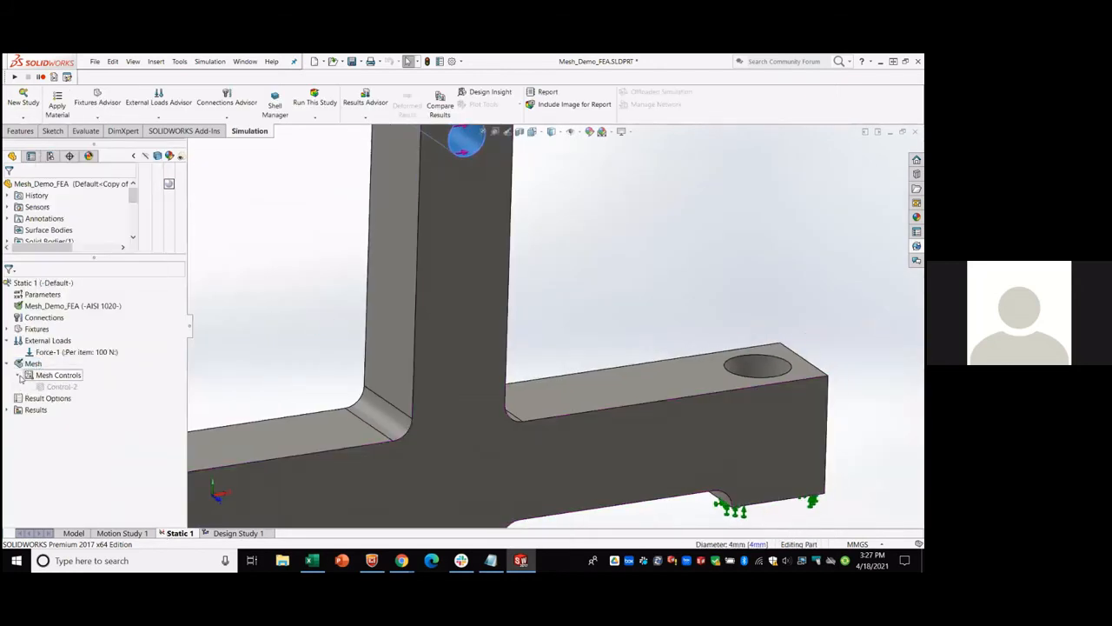
{"action": "right_click", "coordinate": [49, 378]}
{"action": "left_click", "coordinate": [87, 386]}
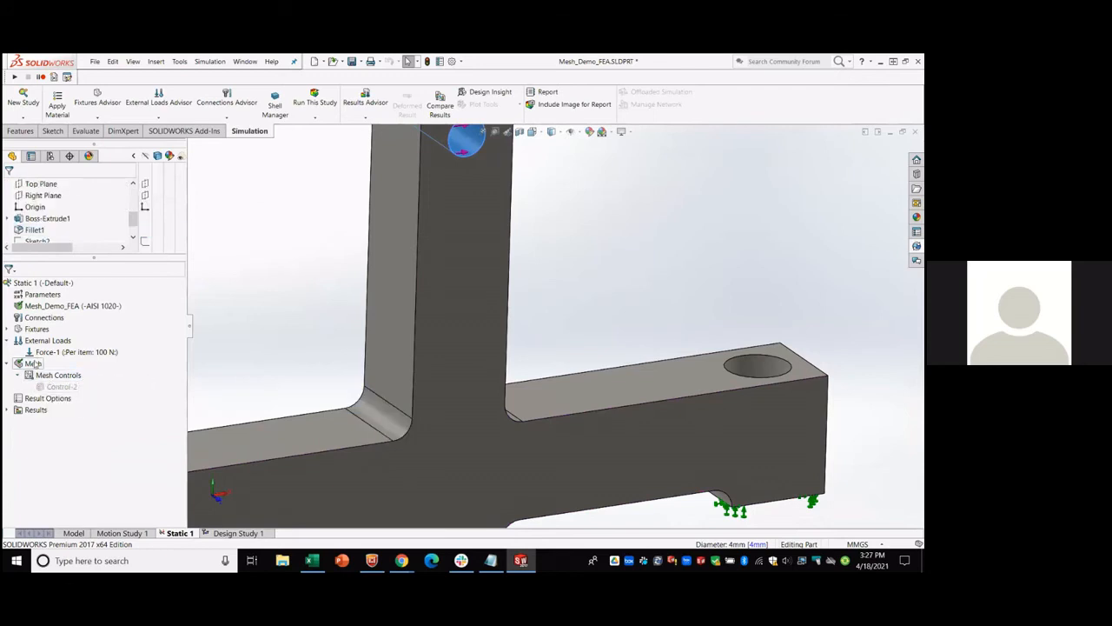
{"action": "right_click", "coordinate": [38, 368]}
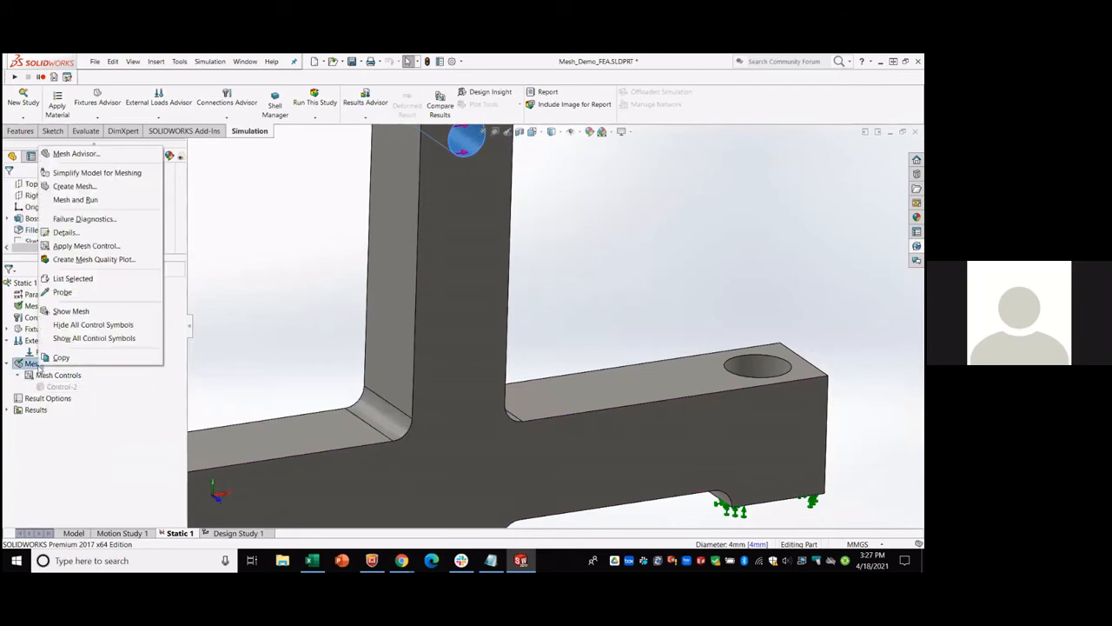
{"action": "left_click", "coordinate": [112, 190]}
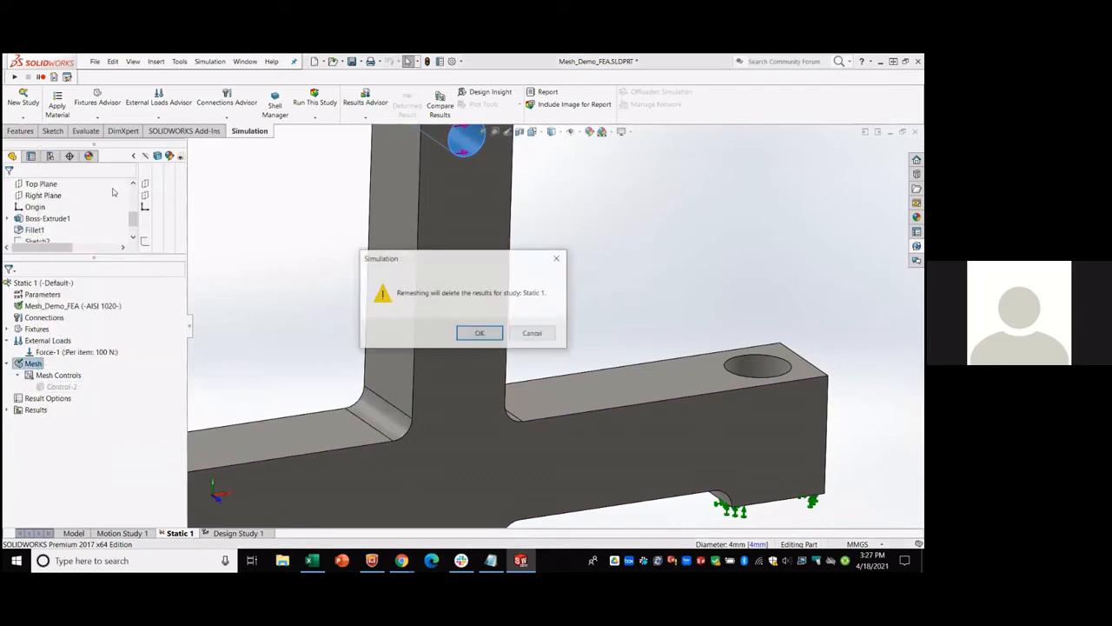
{"action": "left_click", "coordinate": [479, 333]}
{"action": "scroll", "coordinate": [465, 281], "scroll_direction": "up", "scroll_amount": 3}
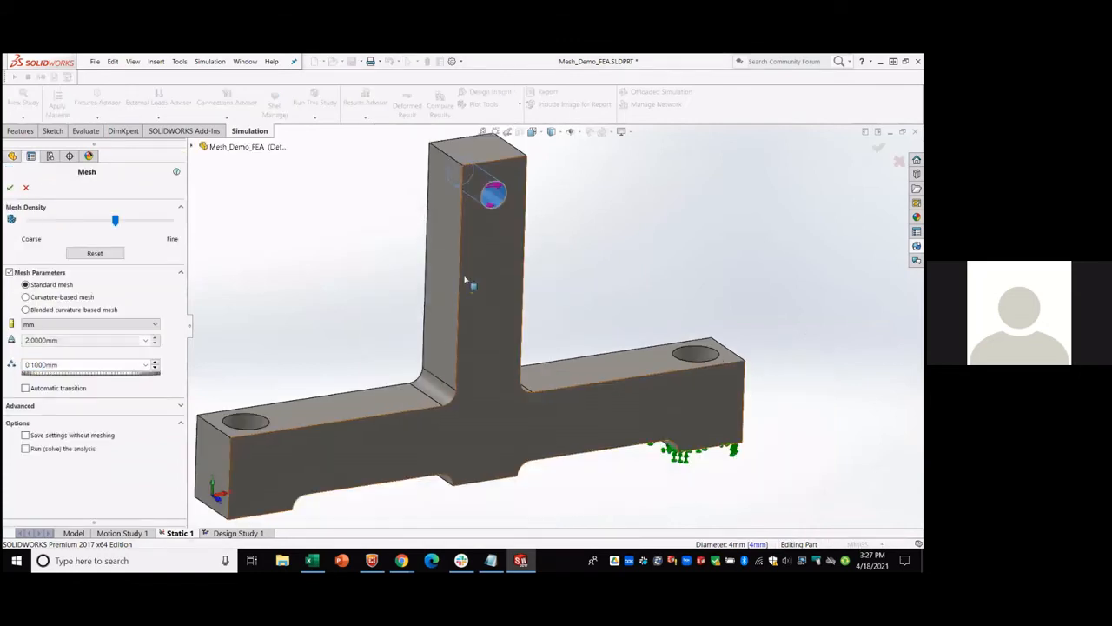
{"action": "scroll", "coordinate": [406, 293], "scroll_direction": "down", "scroll_amount": 1}
{"action": "scroll", "coordinate": [424, 290], "scroll_direction": "up", "scroll_amount": 1}
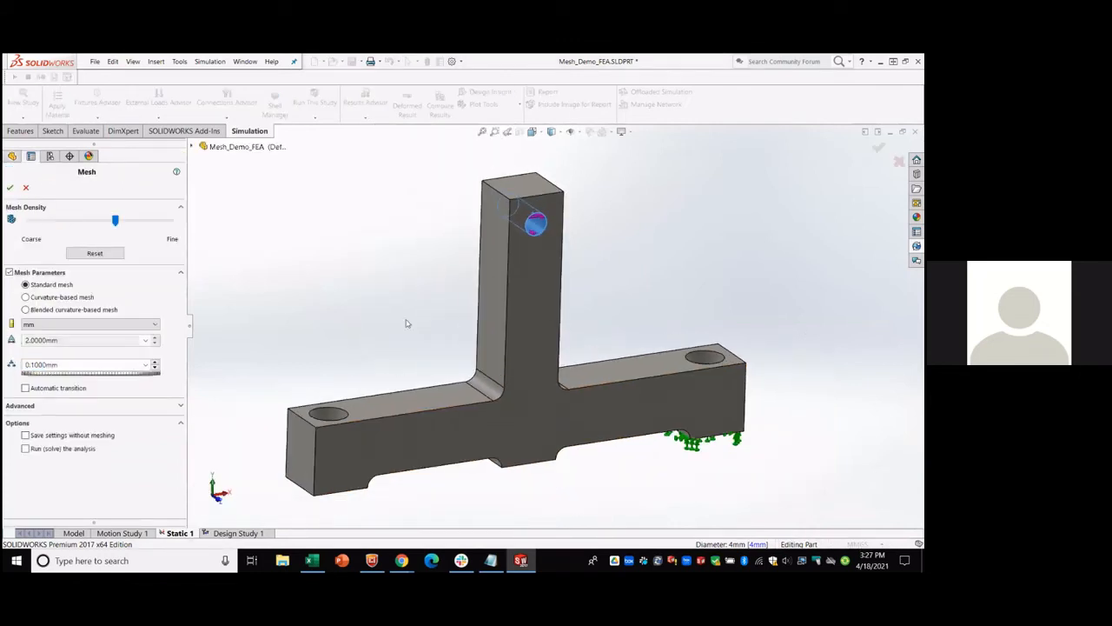
{"action": "middle_click_drag", "start_coordinate": [407, 323], "coordinate": [398, 318]}
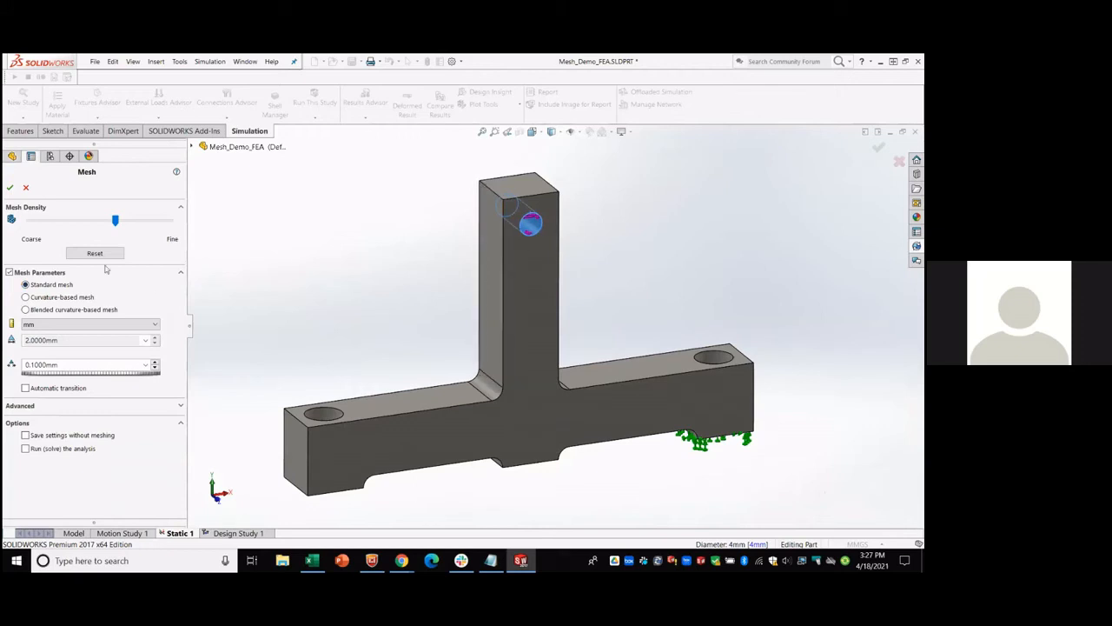
Choose a curvature-based mesh and set its maximum element size to 2 mm.
{"action": "left_click", "coordinate": [40, 299]}
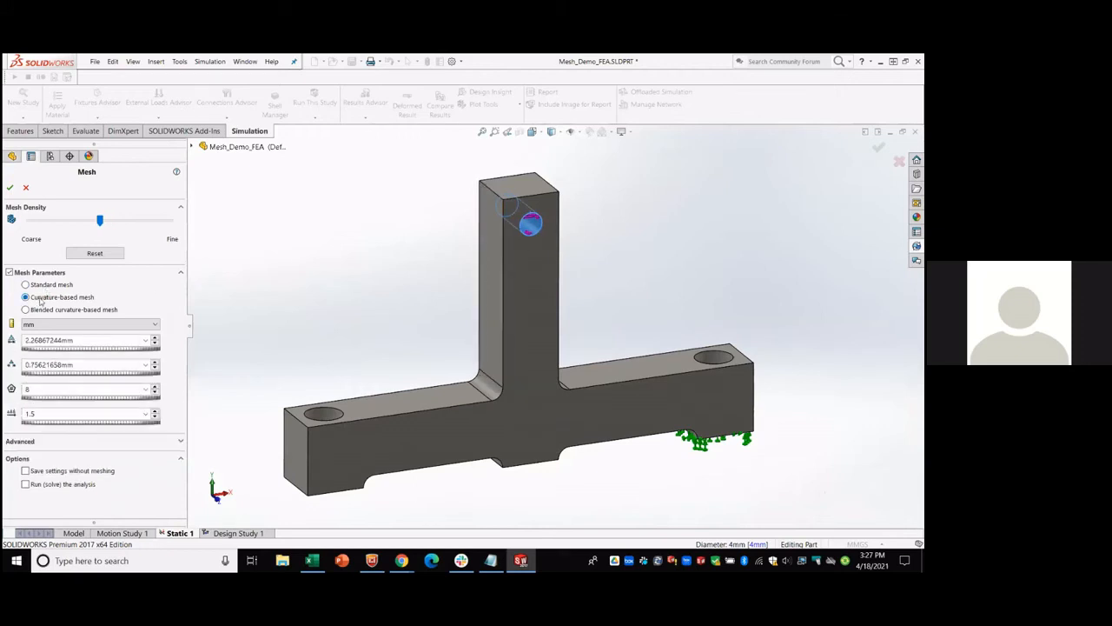
{"action": "double_click", "coordinate": [101, 340]}
{"action": "type", "text": "2"}
{"action": "key", "text": "Return"}
Set the minimum number of elements in a circle to 16 for the curvature-based mesh.
{"action": "double_click", "coordinate": [52, 388]}
{"action": "scroll", "coordinate": [502, 400], "scroll_direction": "down", "scroll_amount": 3}
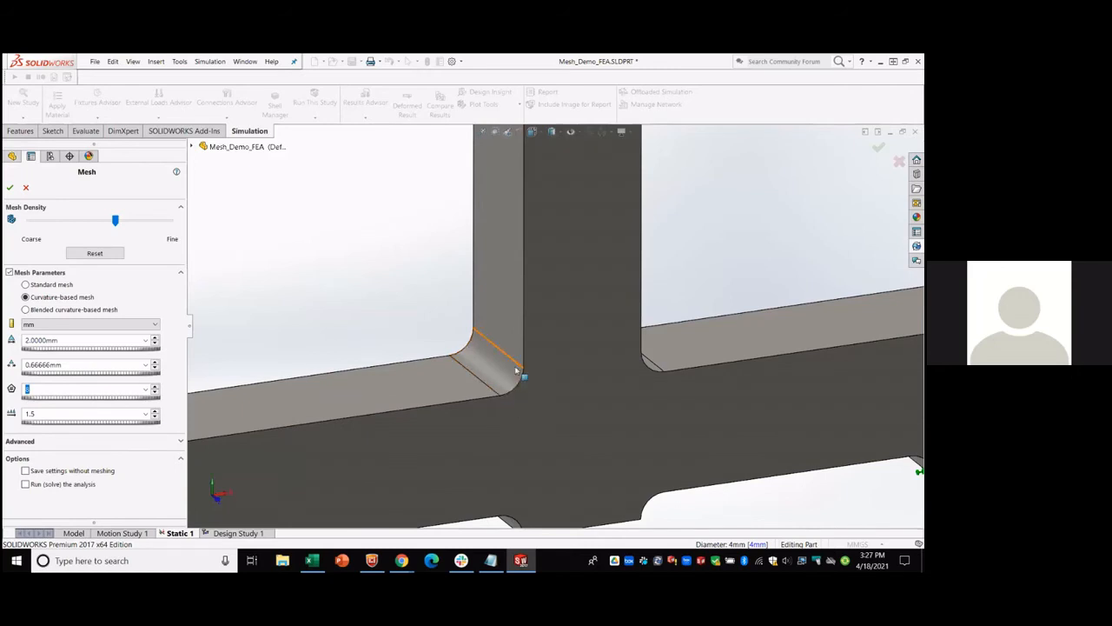
{"action": "scroll", "coordinate": [520, 383], "scroll_direction": "up", "scroll_amount": 3}
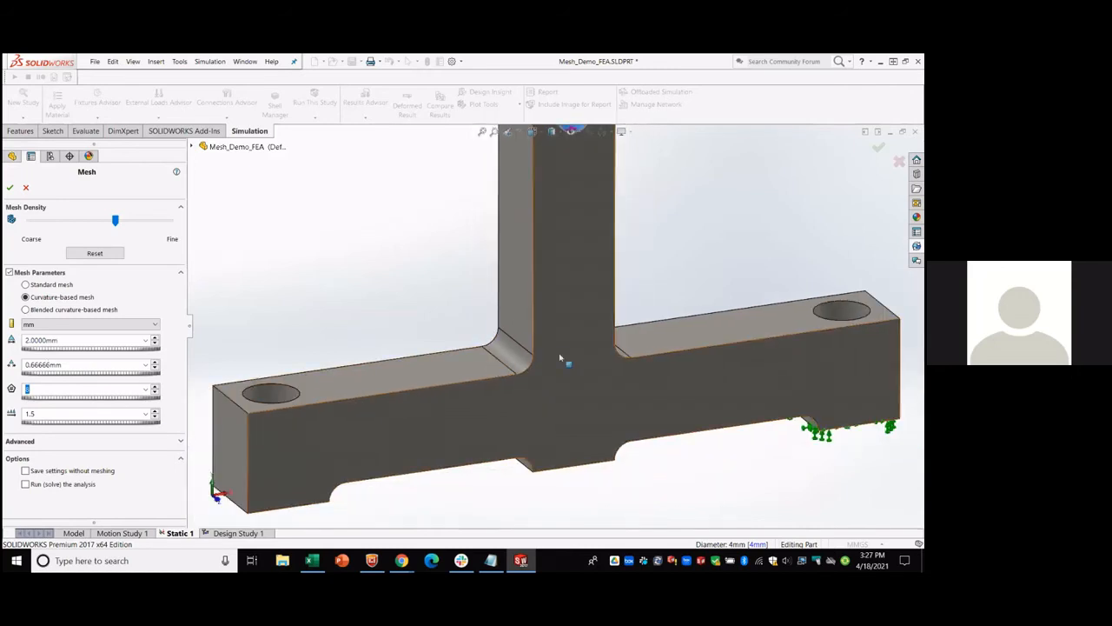
{"action": "middle_click_drag", "start_coordinate": [254, 317], "coordinate": [330, 284]}
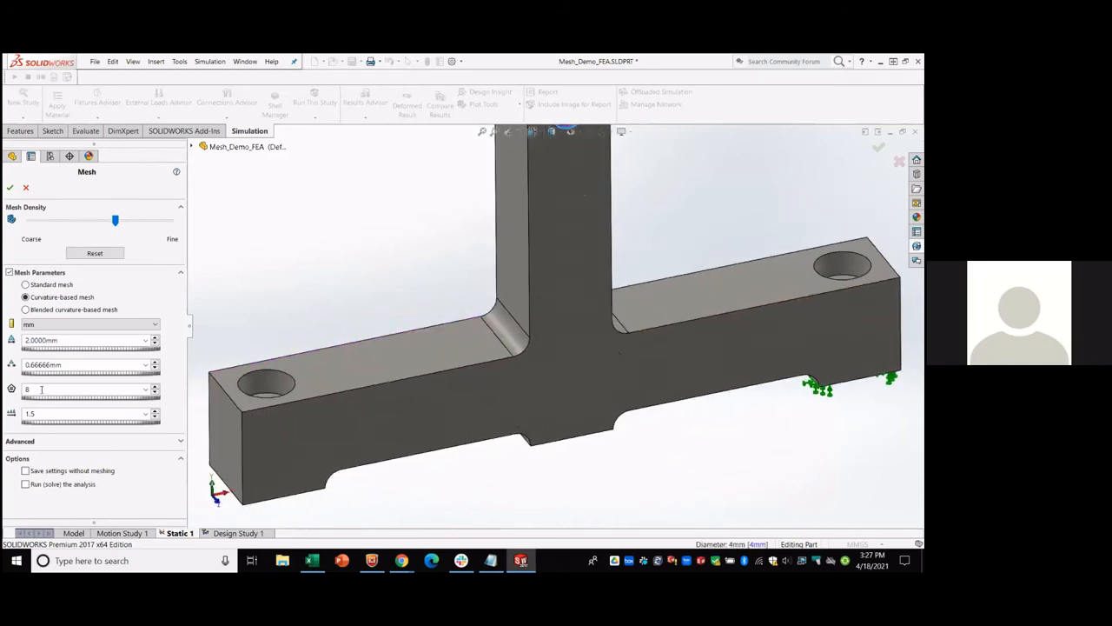
{"action": "type", "text": "16"}
Open the minimum element size for editing and look up the size for 4 elements in the fillet arc on Excel's Sheet1.
{"action": "double_click", "coordinate": [75, 364]}
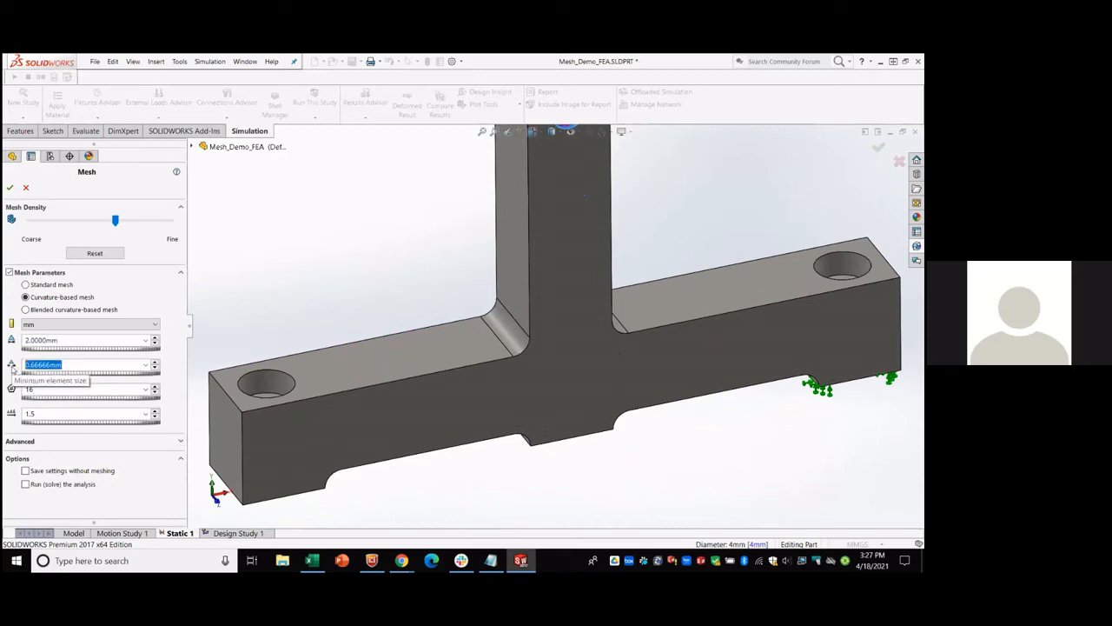
{"action": "scroll", "coordinate": [432, 333], "scroll_direction": "down", "scroll_amount": 5}
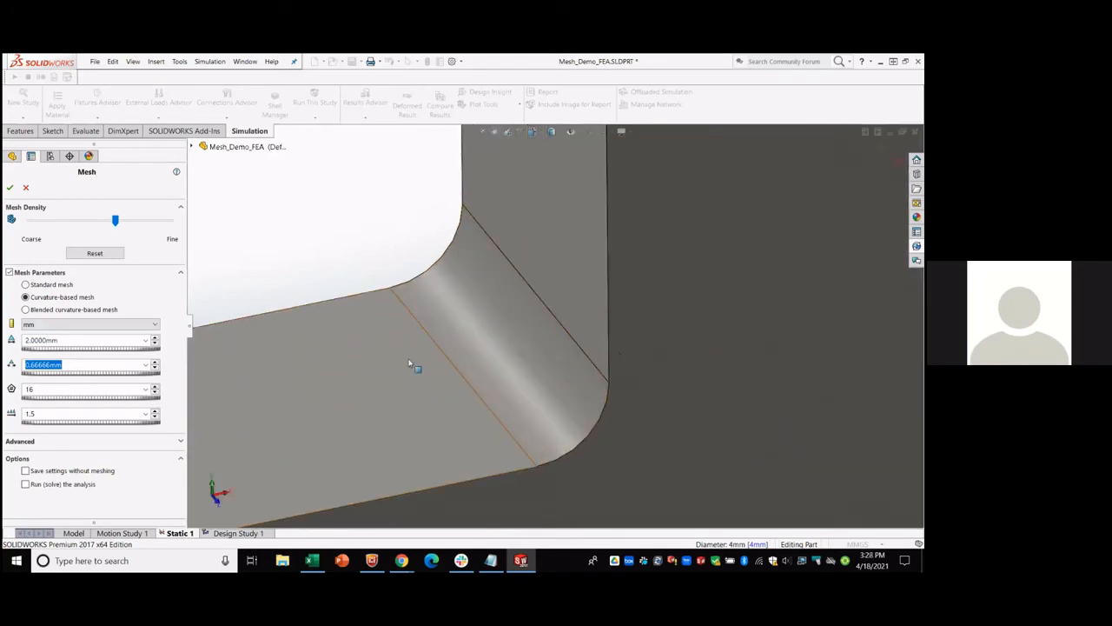
{"action": "left_click", "coordinate": [311, 561]}
{"action": "left_click", "coordinate": [217, 412]}
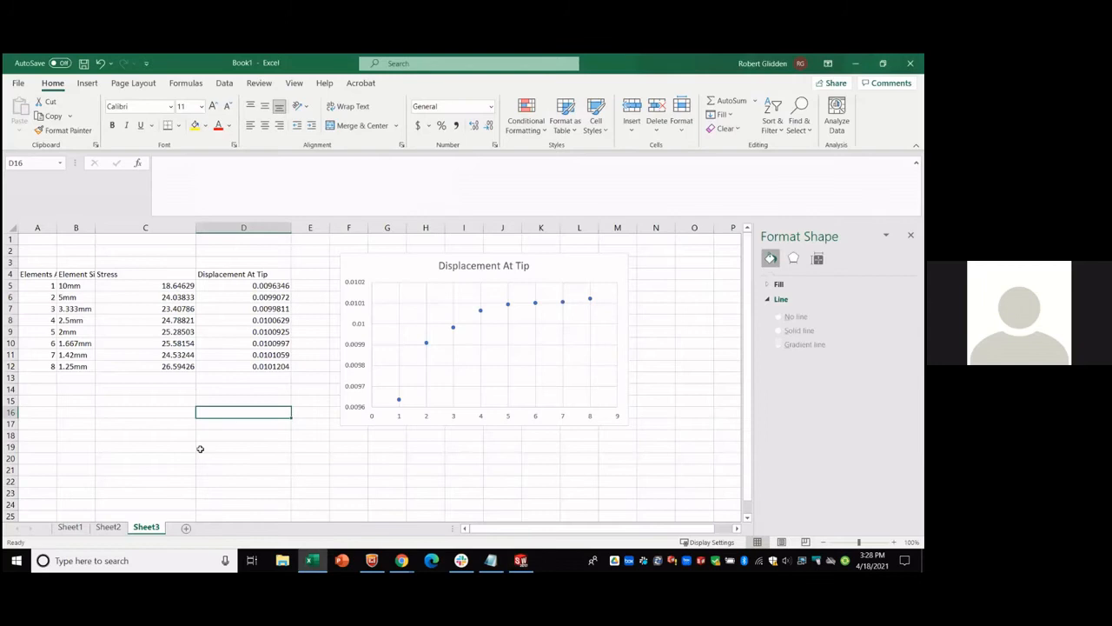
{"action": "left_click", "coordinate": [71, 527]}
{"action": "left_click", "coordinate": [108, 528]}
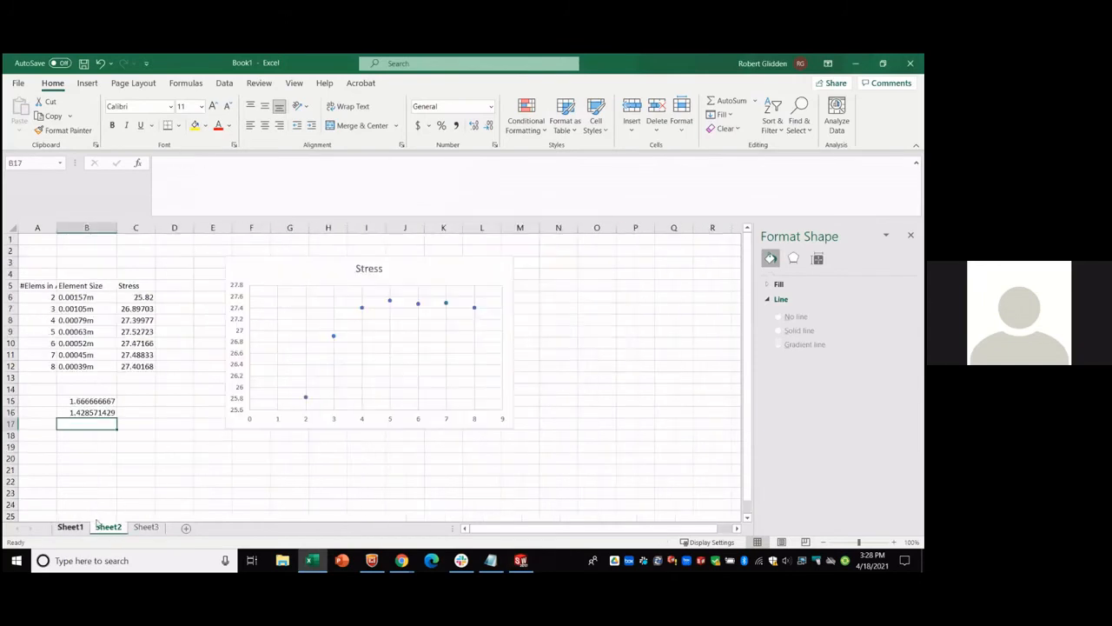
{"action": "left_click", "coordinate": [71, 527]}
{"action": "left_click_drag", "start_coordinate": [412, 354], "coordinate": [451, 390]}
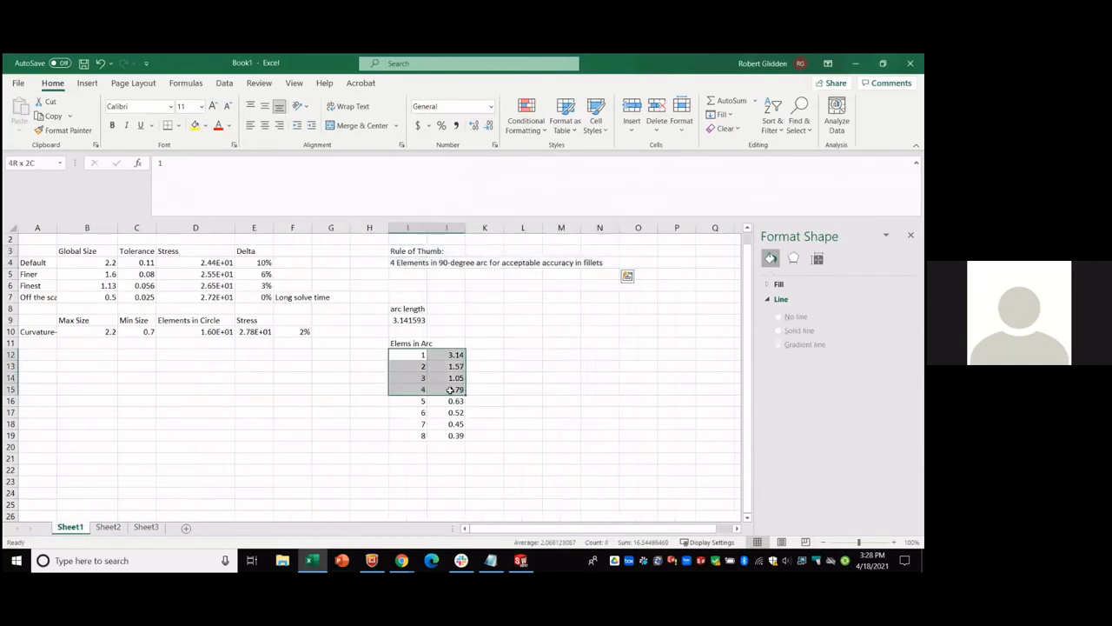
{"action": "left_click", "coordinate": [450, 390]}
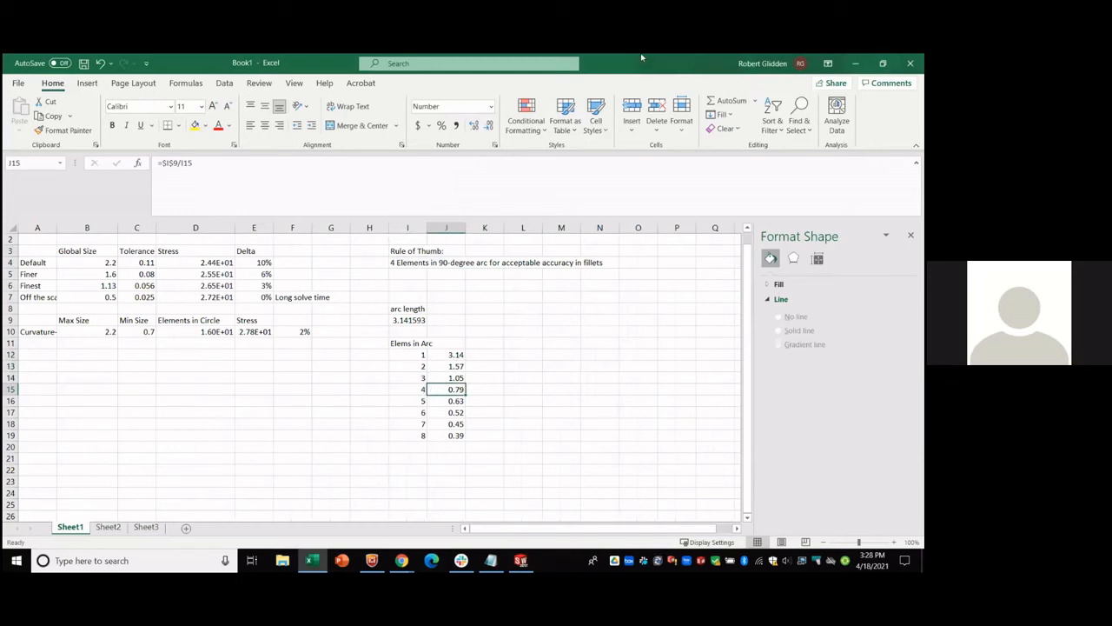
Switch back to SOLIDWORKS and generate the curvature-based mesh, keeping the 0.66666 mm minimum element size, and examine the elements around the fillets.
{"action": "left_click_drag", "start_coordinate": [644, 59], "coordinate": [923, 150]}
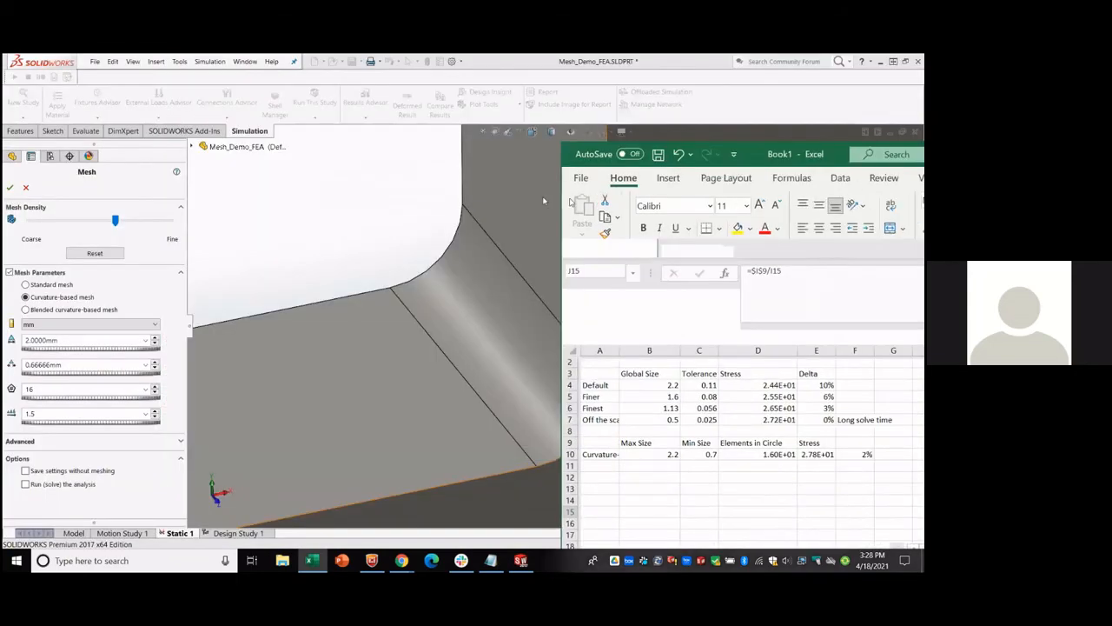
{"action": "left_click", "coordinate": [325, 216]}
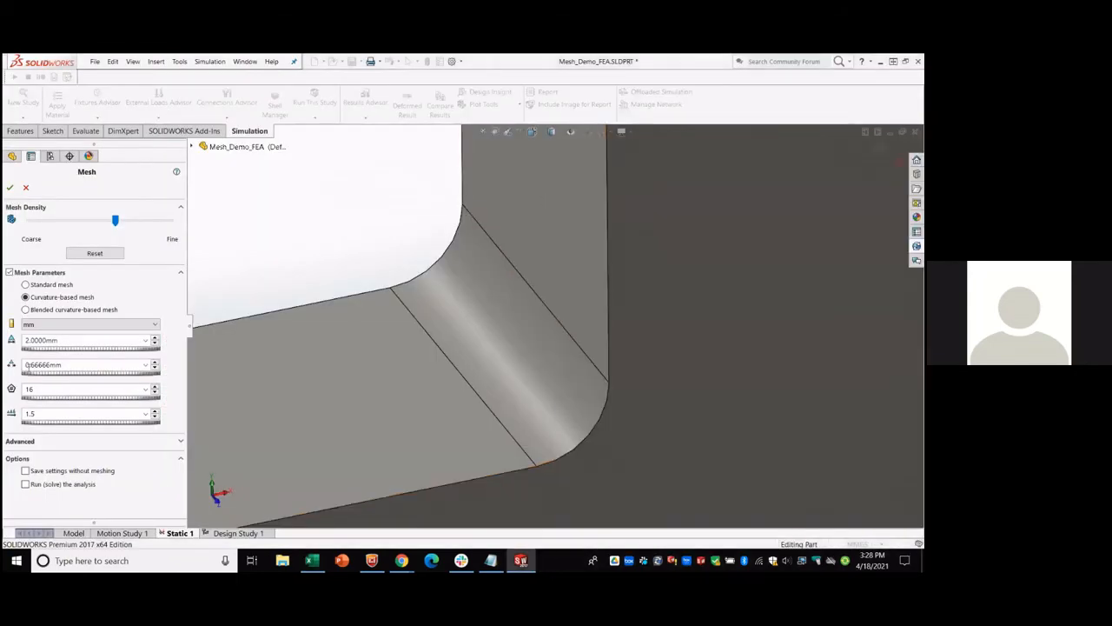
{"action": "left_click", "coordinate": [10, 189]}
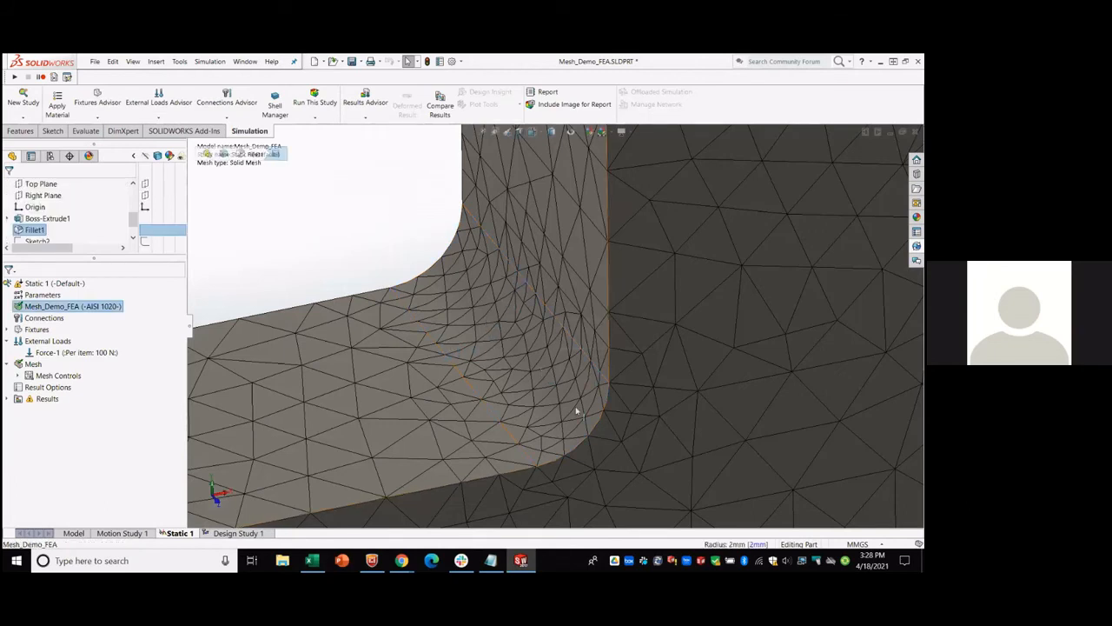
{"action": "scroll", "coordinate": [426, 293], "scroll_direction": "up", "scroll_amount": 7}
{"action": "scroll", "coordinate": [556, 251], "scroll_direction": "down", "scroll_amount": 4}
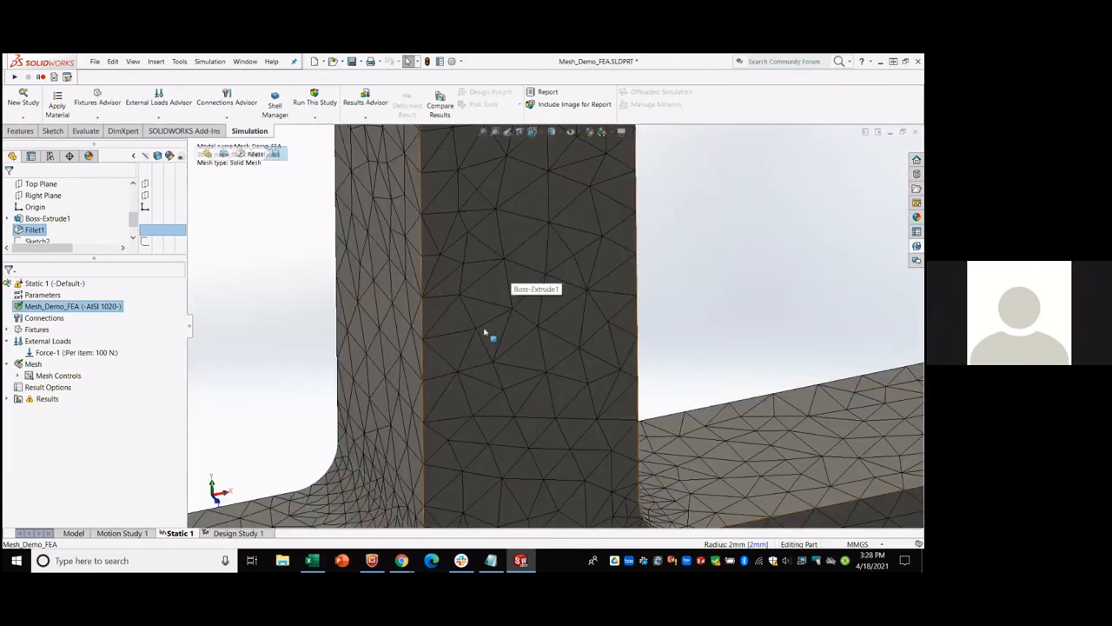
{"action": "scroll", "coordinate": [460, 278], "scroll_direction": "up", "scroll_amount": 8}
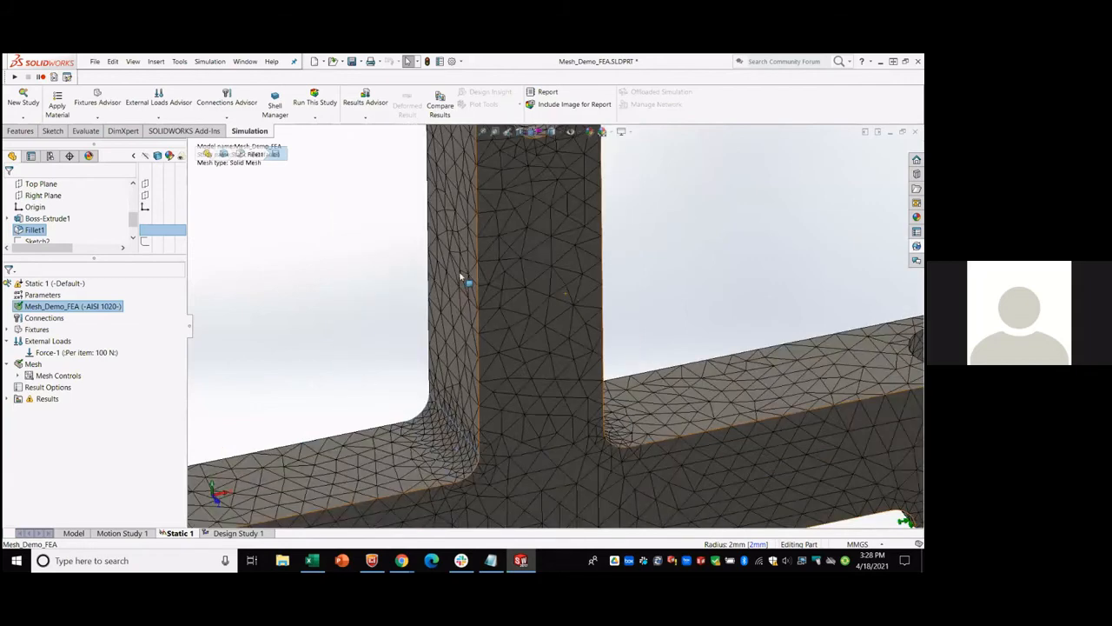
Run study Static 1 and move the maximum stress label clear of the model.
{"action": "left_click", "coordinate": [315, 98]}
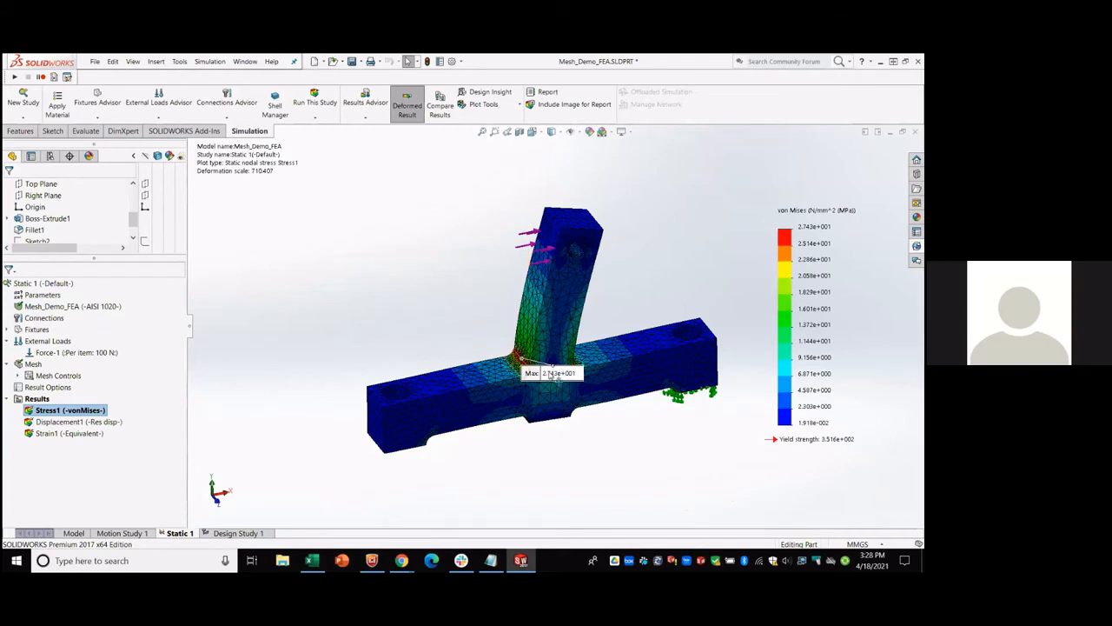
{"action": "left_click_drag", "start_coordinate": [556, 376], "coordinate": [393, 306]}
{"action": "scroll", "coordinate": [606, 332], "scroll_direction": "down", "scroll_amount": 2}
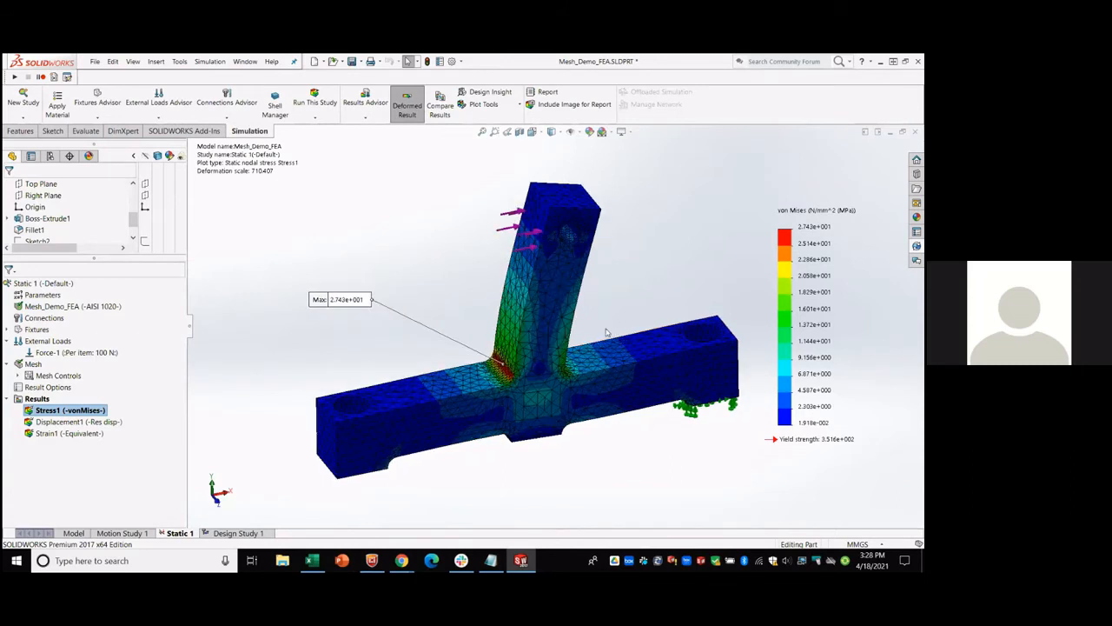
{"action": "scroll", "coordinate": [611, 306], "scroll_direction": "down", "scroll_amount": 1}
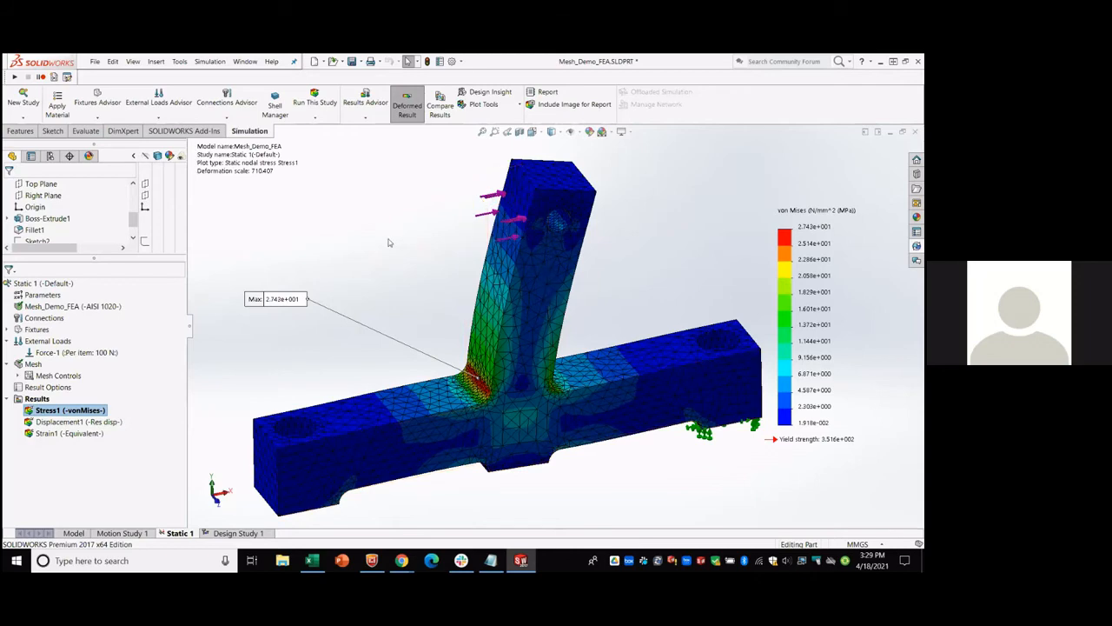
{"action": "left_click_drag", "start_coordinate": [262, 303], "coordinate": [258, 290]}
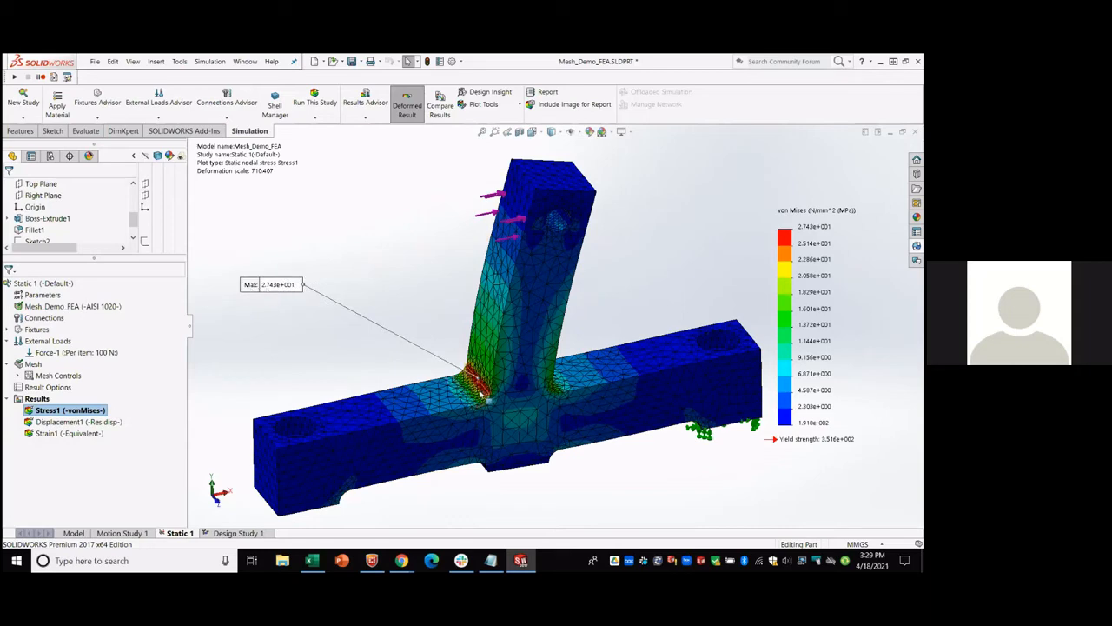
{"action": "left_click", "coordinate": [483, 391]}
{"action": "left_click", "coordinate": [380, 266]}
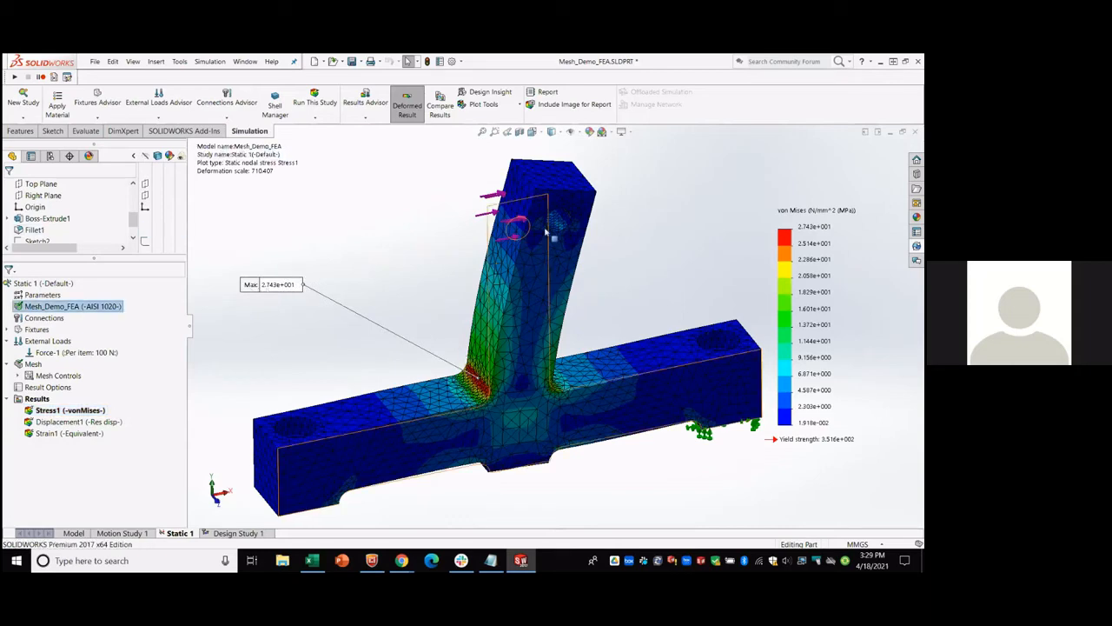
Display the Displacement1 plot and read the exact maximum displacement from its legend.
{"action": "left_click", "coordinate": [96, 422]}
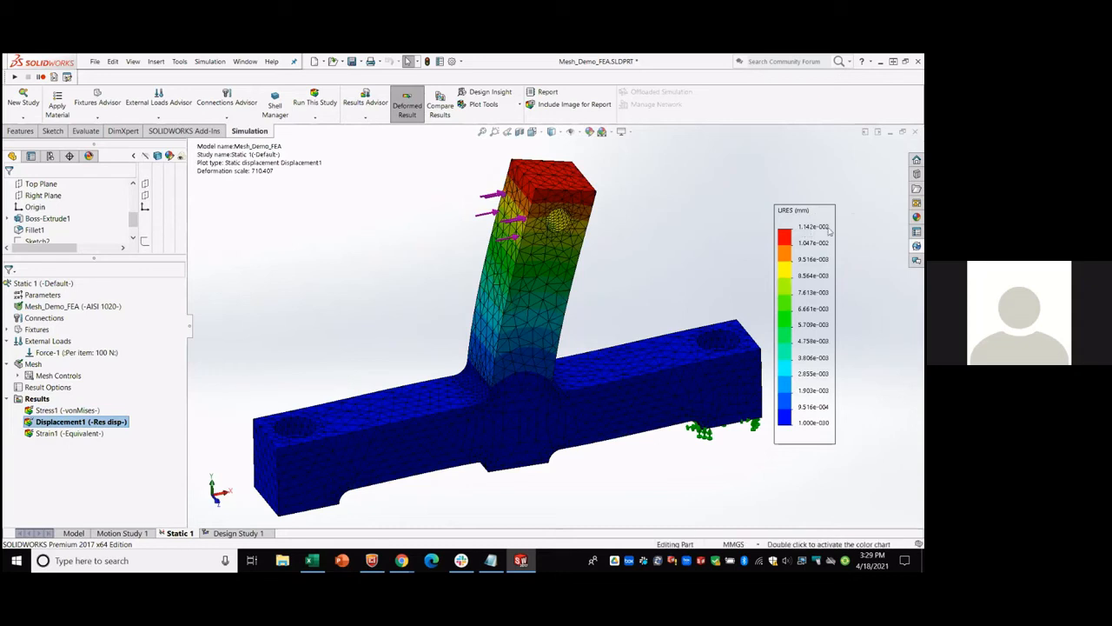
{"action": "double_click", "coordinate": [815, 227]}
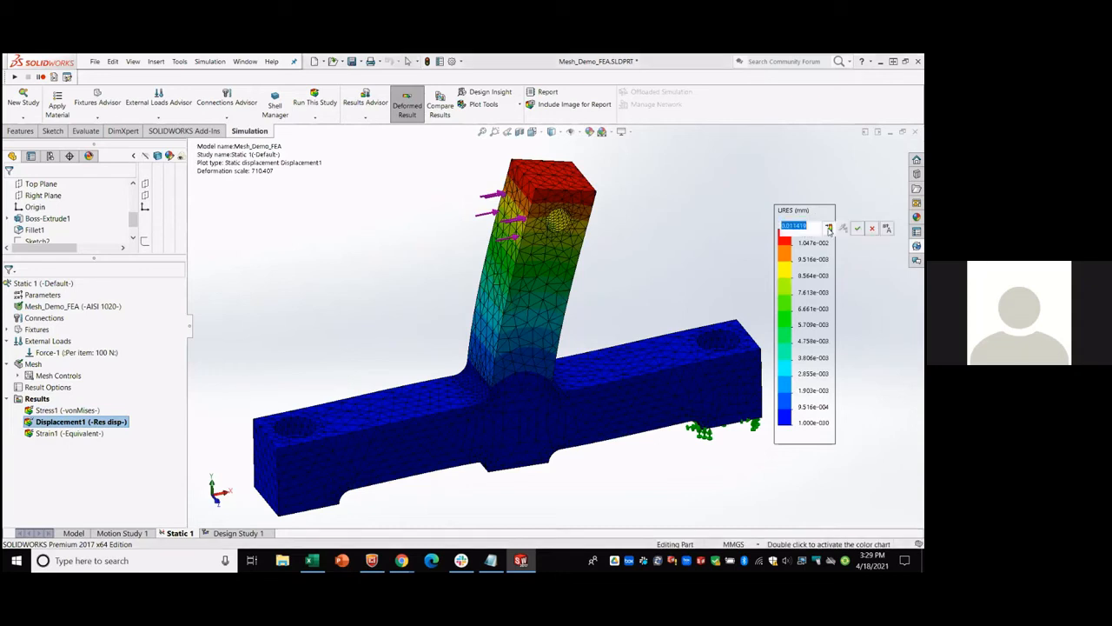
{"action": "left_click", "coordinate": [658, 222]}
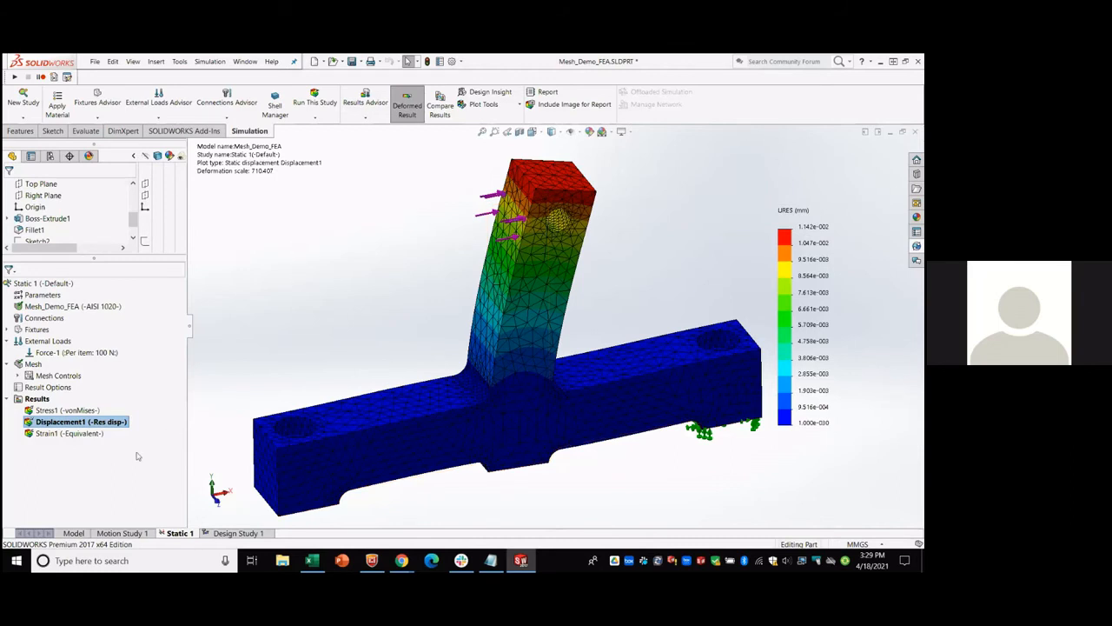
Return to the part model and suppress Fillet1 to leave sharp corners at the base of the upright.
{"action": "left_click", "coordinate": [73, 533]}
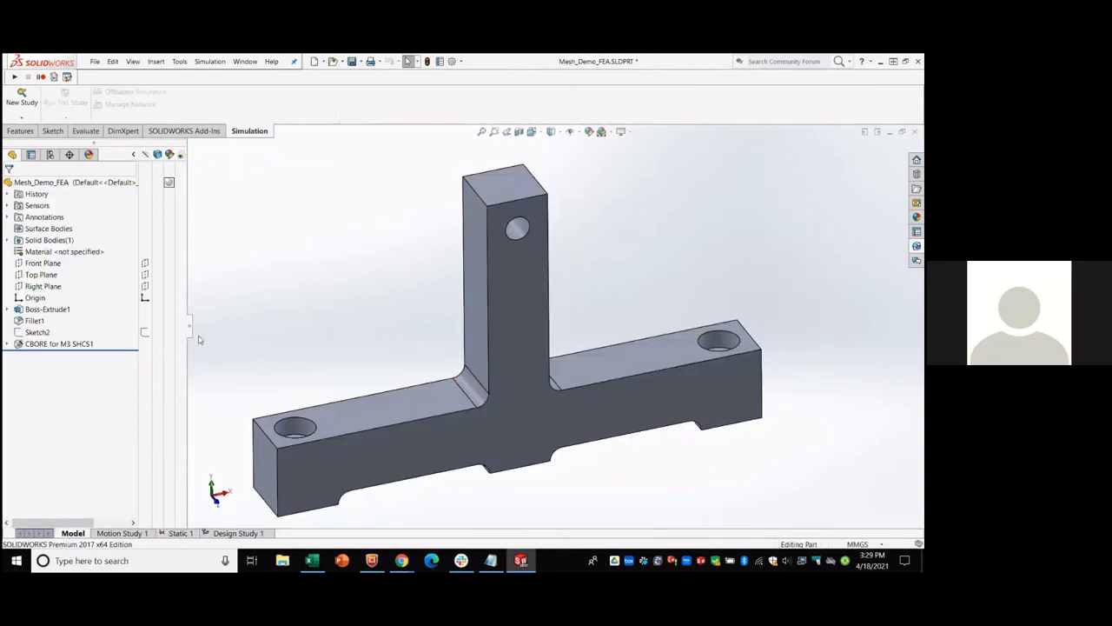
{"action": "left_click", "coordinate": [474, 391]}
{"action": "right_click", "coordinate": [39, 324]}
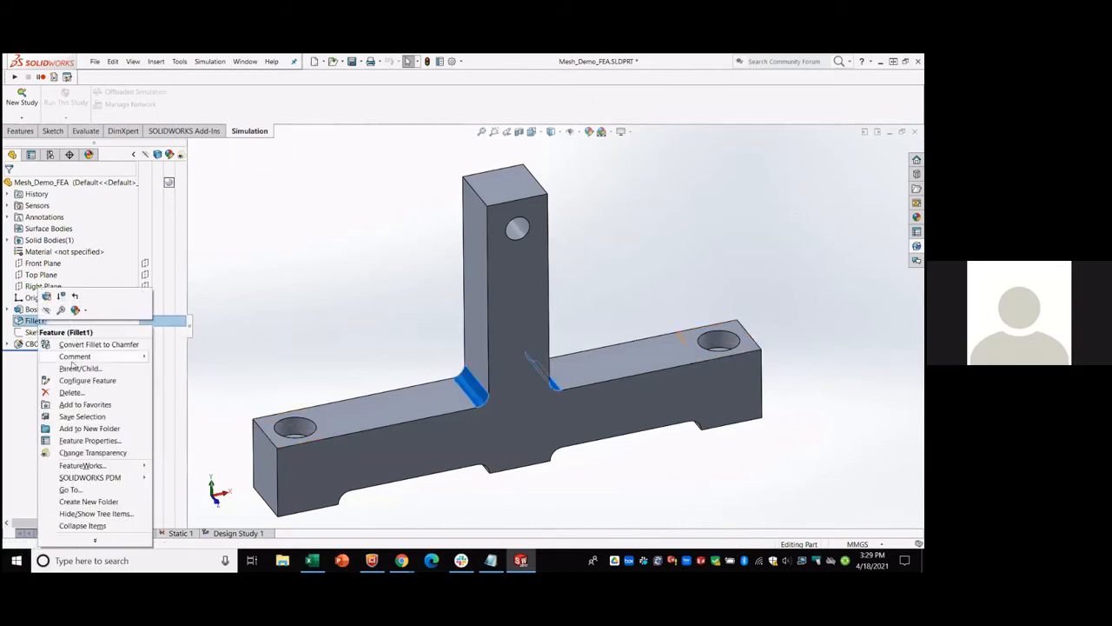
{"action": "left_click", "coordinate": [61, 296]}
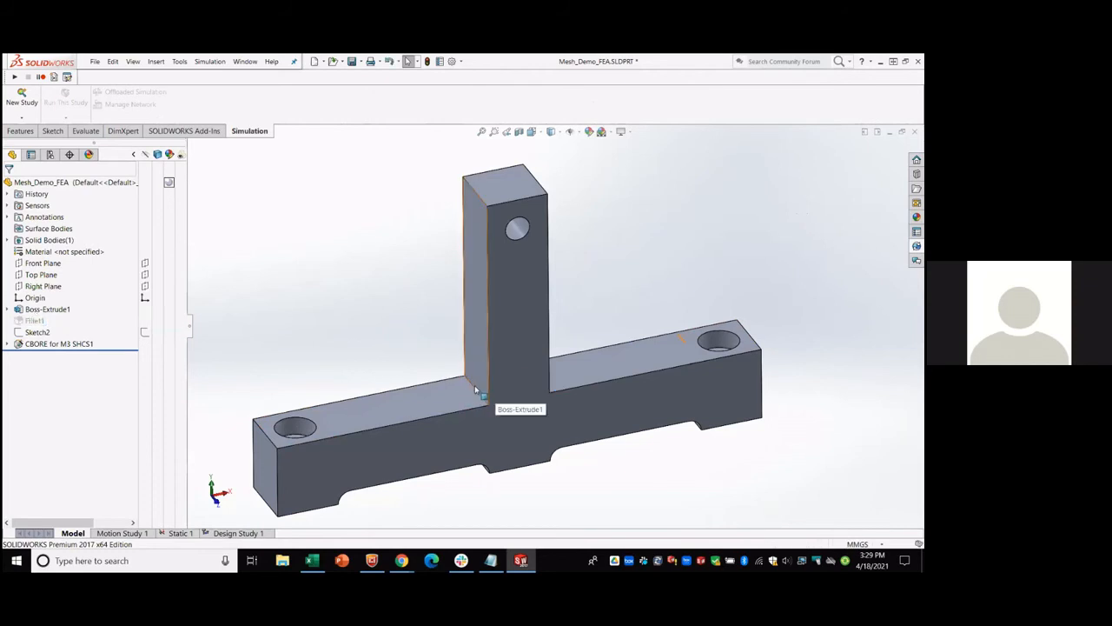
{"action": "middle_click_drag", "start_coordinate": [531, 382], "coordinate": [527, 347]}
Remesh study Static 1 with a standard mesh using a 2 mm global size and 0.1 mm tolerance.
{"action": "left_click", "coordinate": [217, 535]}
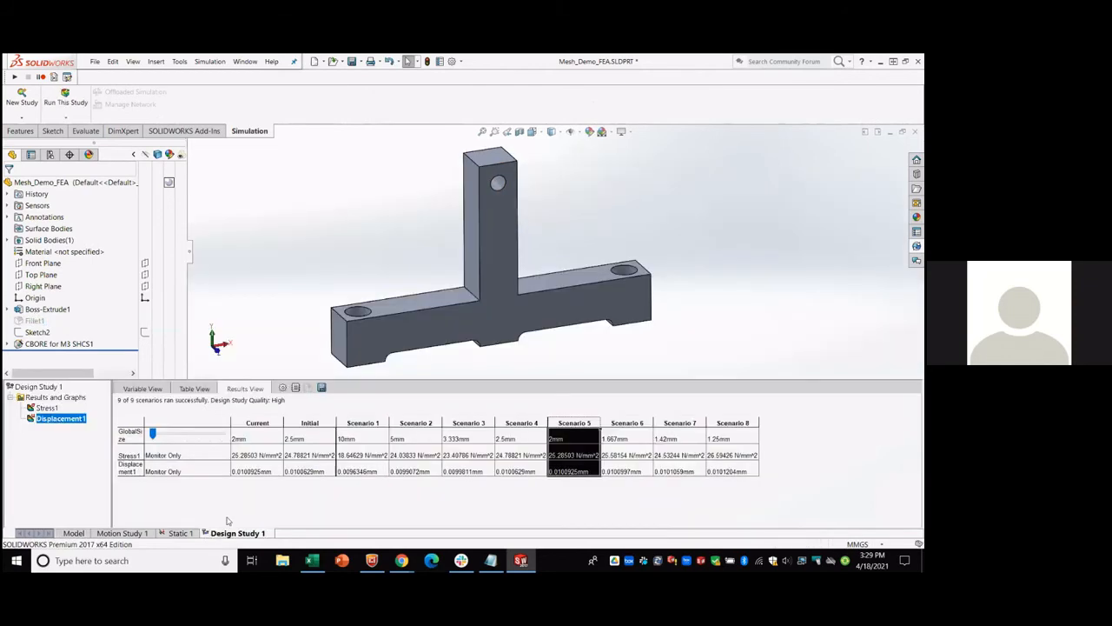
{"action": "scroll", "coordinate": [572, 295], "scroll_direction": "down", "scroll_amount": 1}
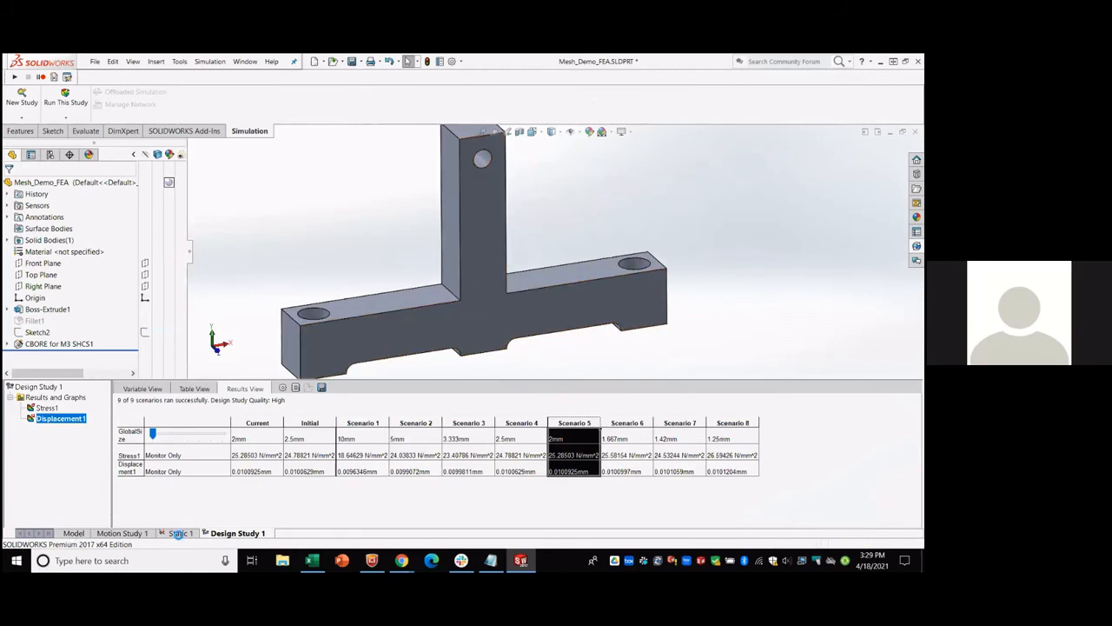
{"action": "left_click", "coordinate": [179, 533]}
{"action": "right_click", "coordinate": [40, 363]}
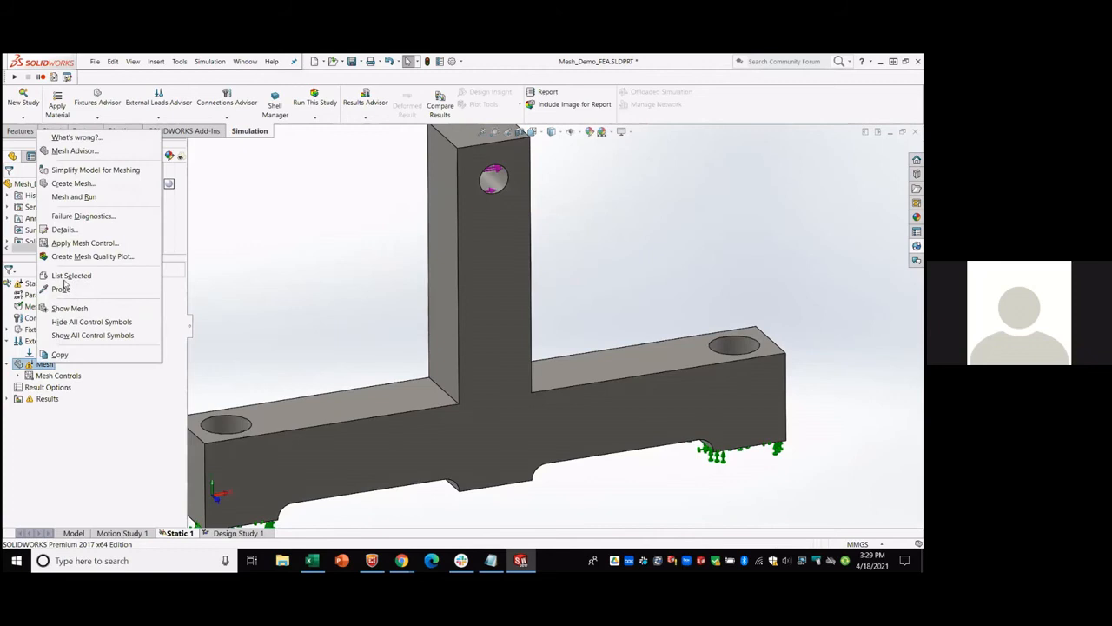
{"action": "left_click", "coordinate": [73, 183]}
{"action": "left_click", "coordinate": [37, 287]}
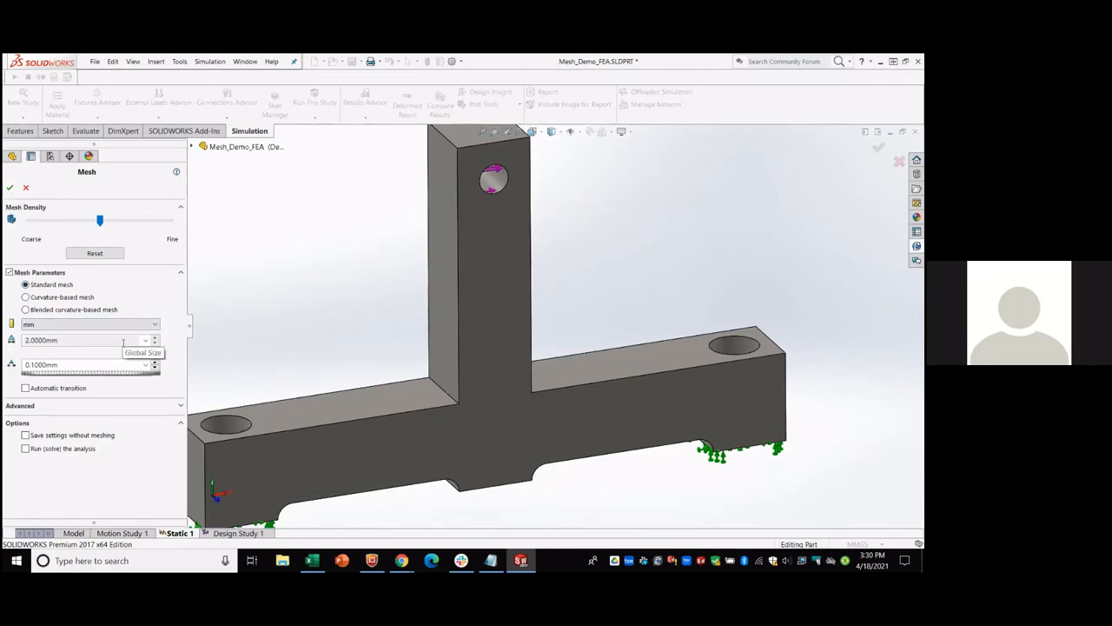
{"action": "left_click", "coordinate": [9, 187]}
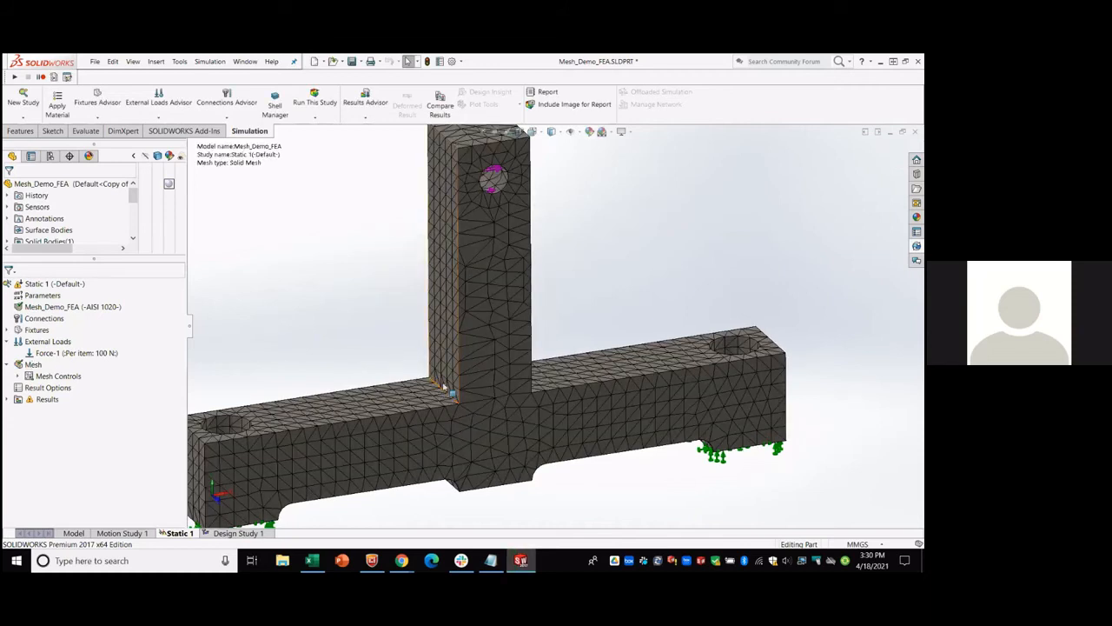
Show the variables and constraints of Design Study 1 and open the options for the Stress1 constraint.
{"action": "left_click", "coordinate": [239, 533]}
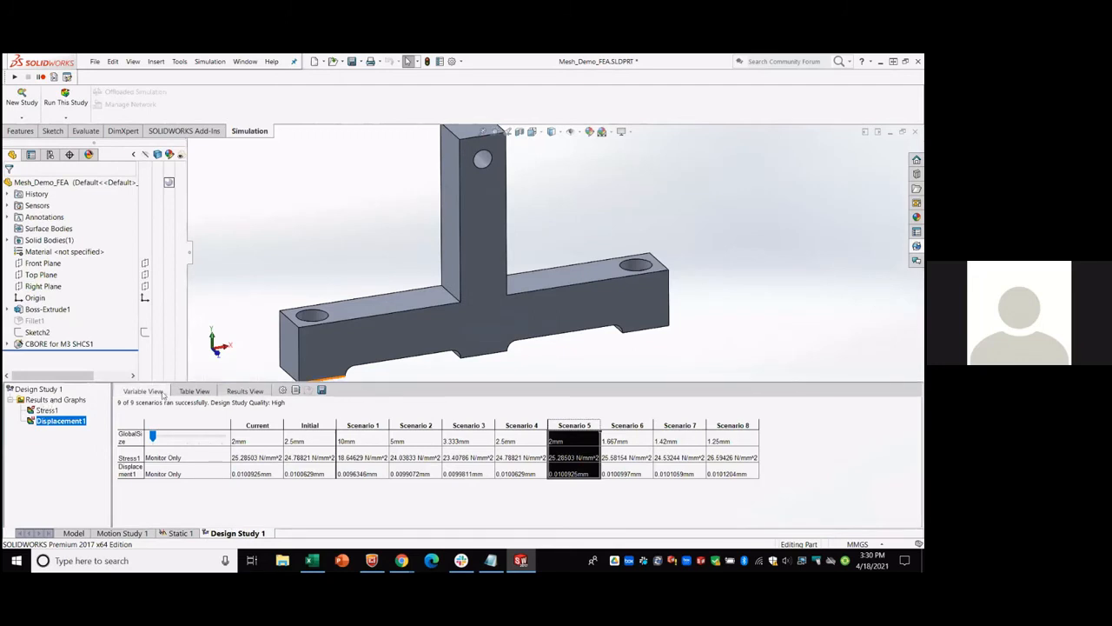
{"action": "left_click", "coordinate": [142, 390]}
{"action": "left_click", "coordinate": [168, 496]}
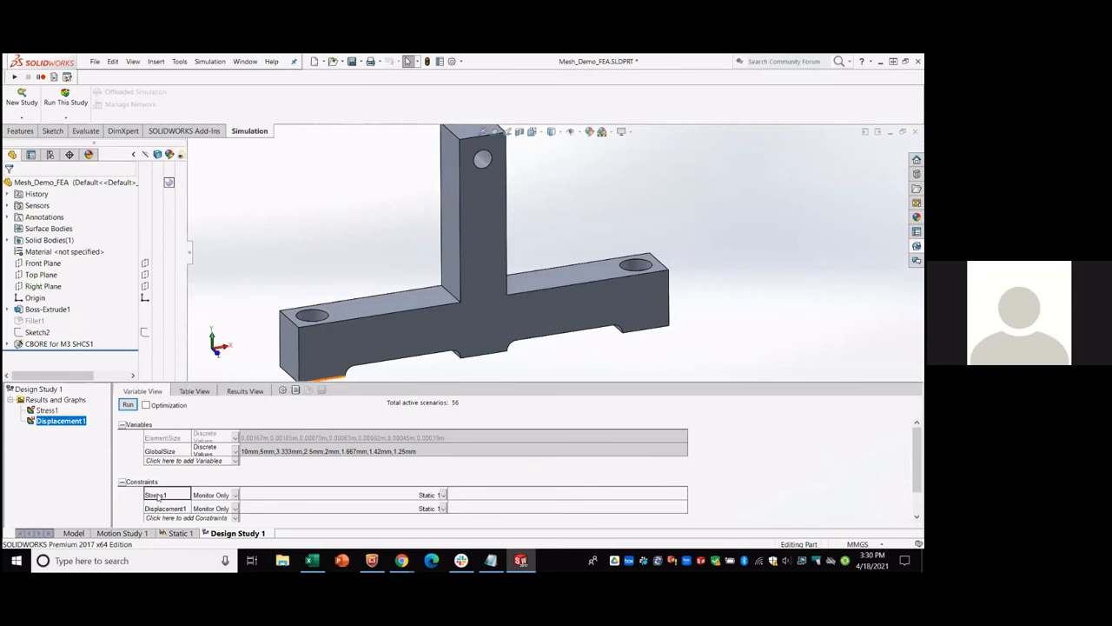
{"action": "right_click", "coordinate": [160, 495]}
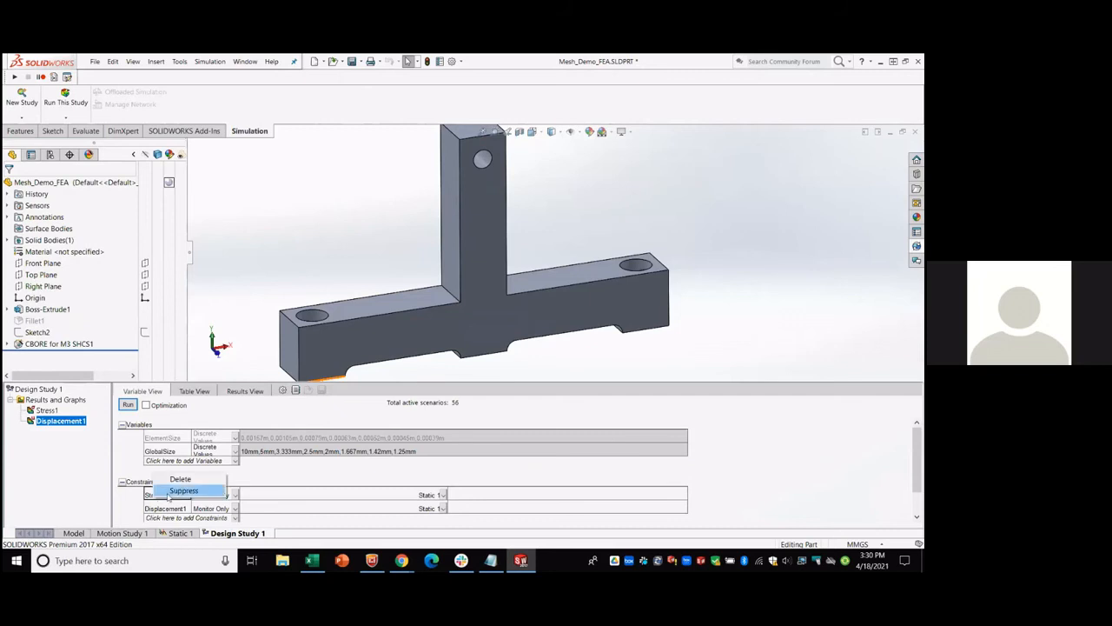
{"action": "left_click", "coordinate": [169, 518]}
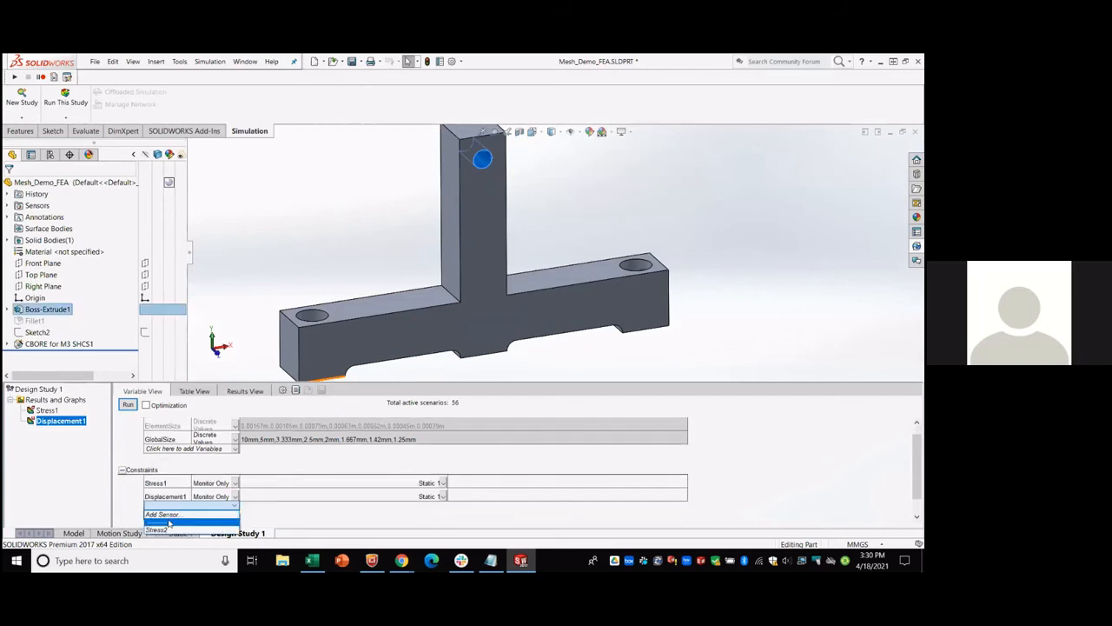
{"action": "left_click", "coordinate": [166, 516]}
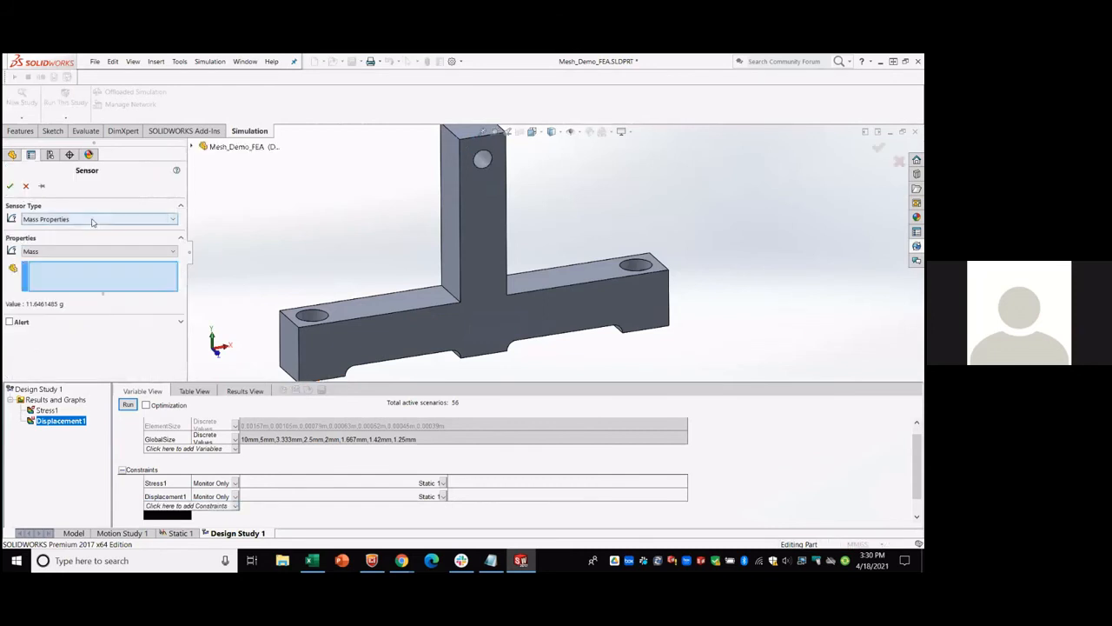
{"action": "left_click", "coordinate": [25, 185]}
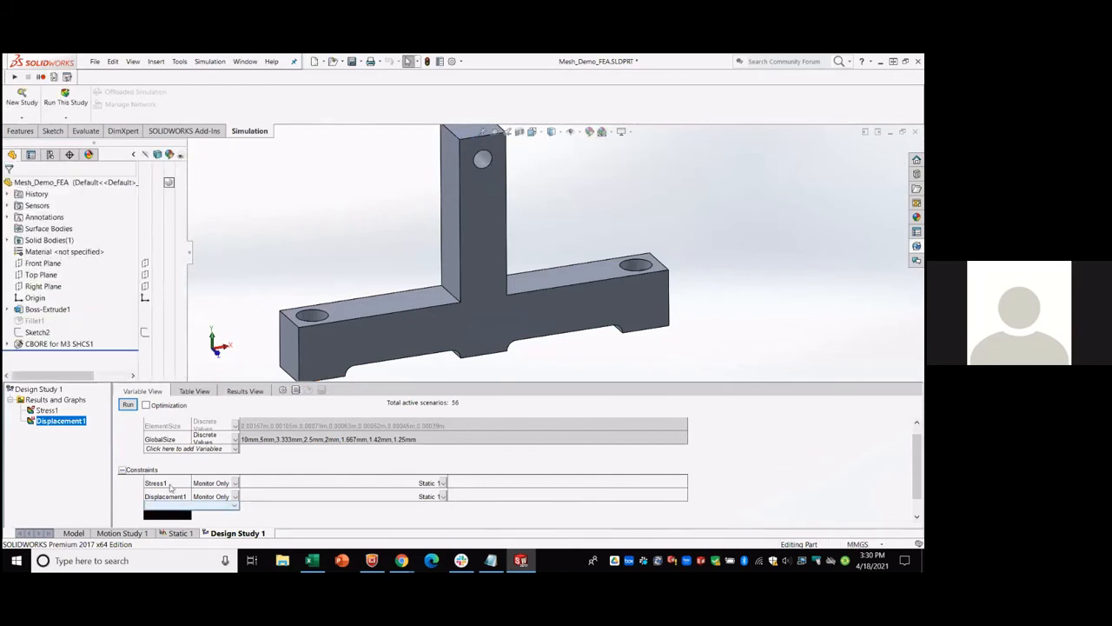
Delete the Stress1 constraint from the design study.
{"action": "left_click", "coordinate": [171, 487]}
{"action": "right_click", "coordinate": [171, 488]}
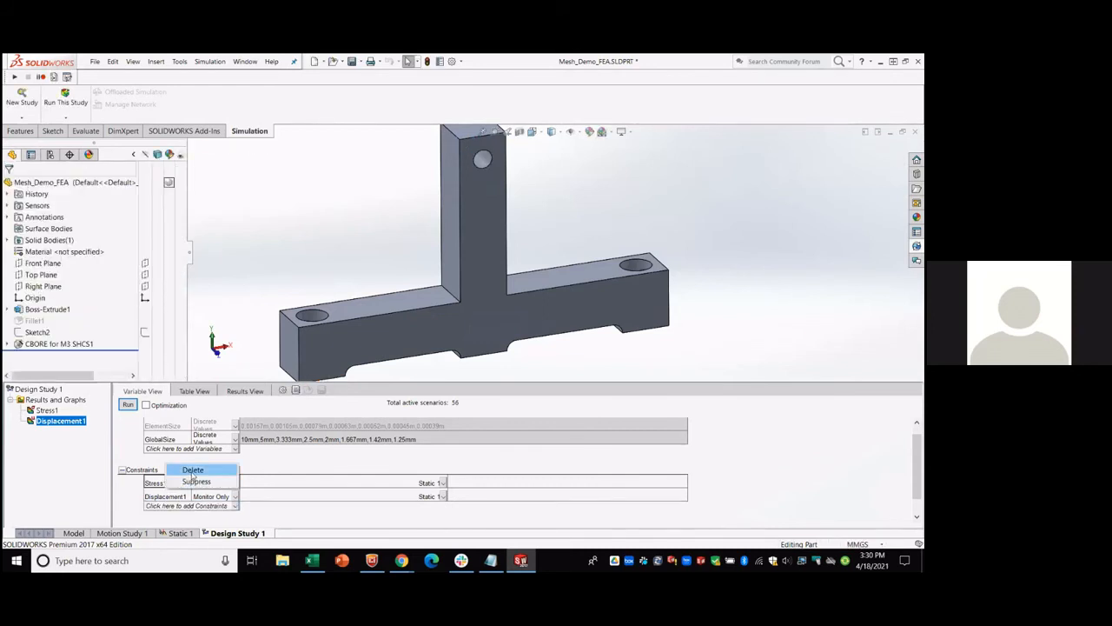
{"action": "left_click", "coordinate": [193, 471]}
Add a von Mises stress sensor constraint in N/mm^2 (MPa), using Max over Selected Entities on the inside corner edge beside the upright's base.
{"action": "left_click", "coordinate": [170, 492]}
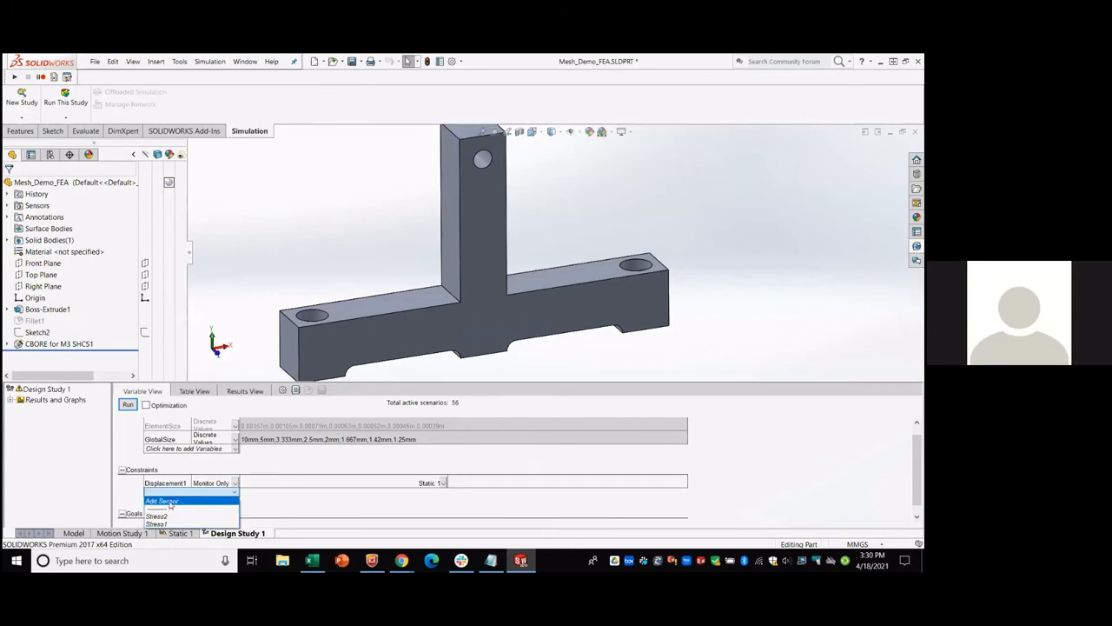
{"action": "left_click", "coordinate": [165, 502]}
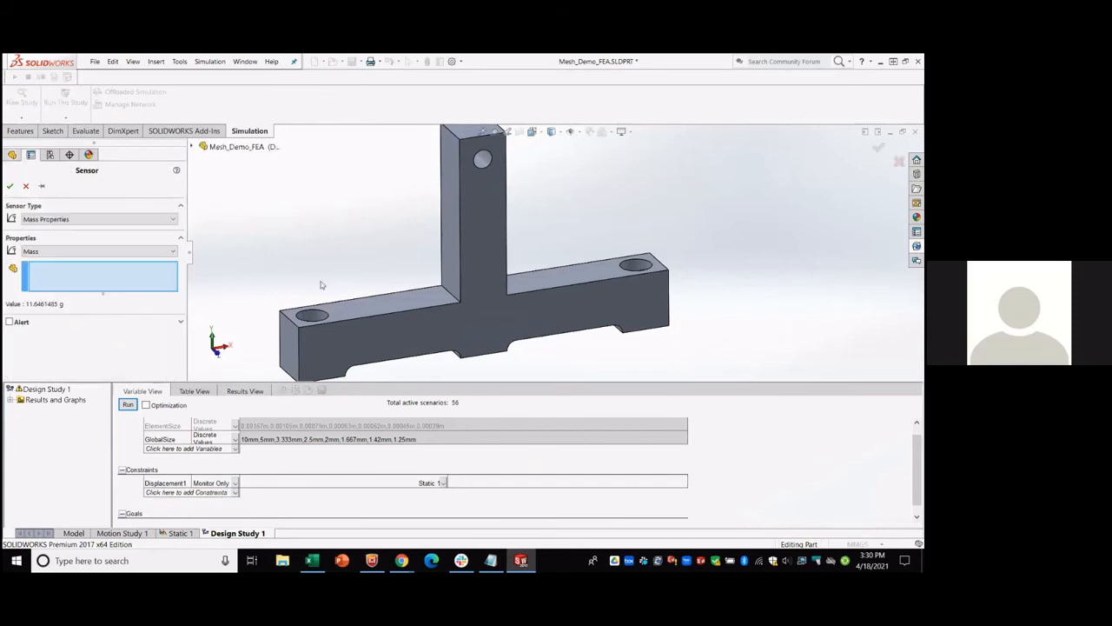
{"action": "left_click", "coordinate": [87, 219]}
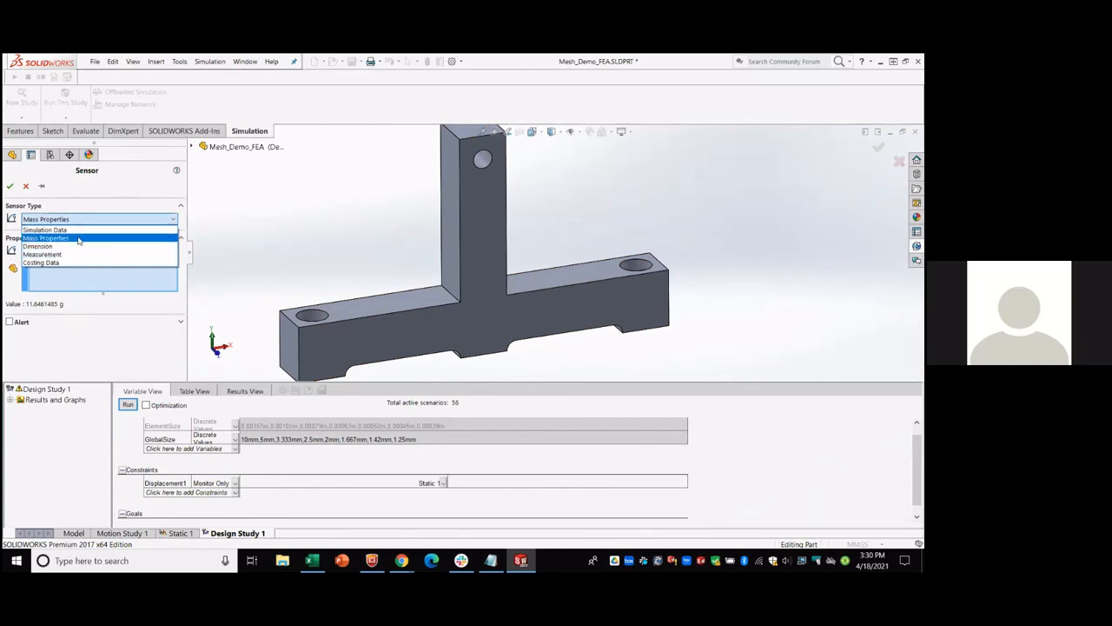
{"action": "left_click", "coordinate": [48, 230]}
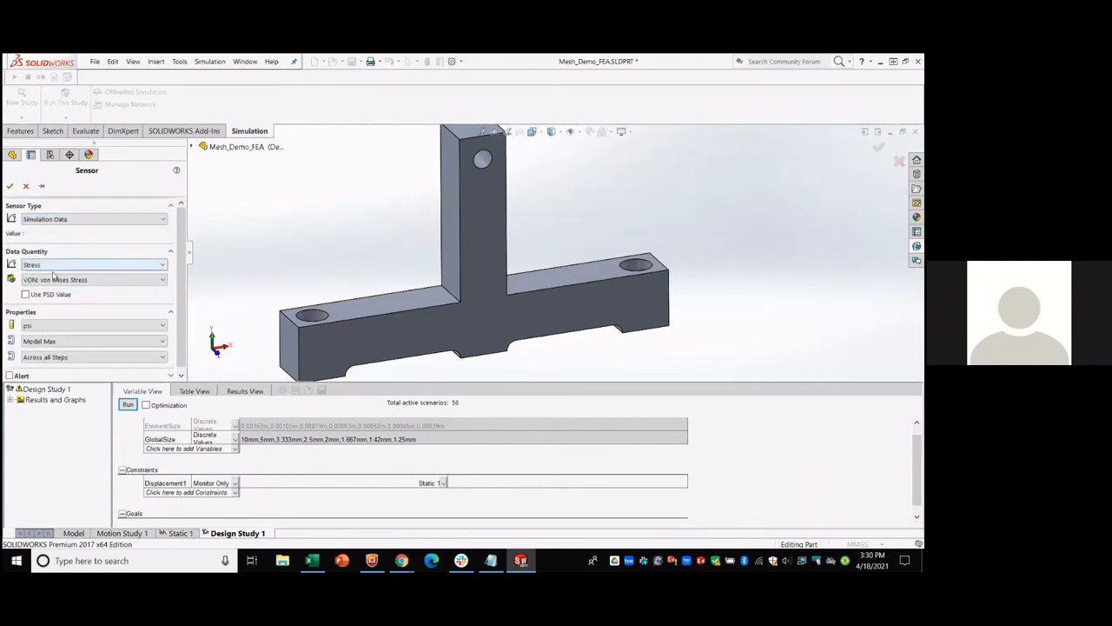
{"action": "left_click", "coordinate": [39, 326]}
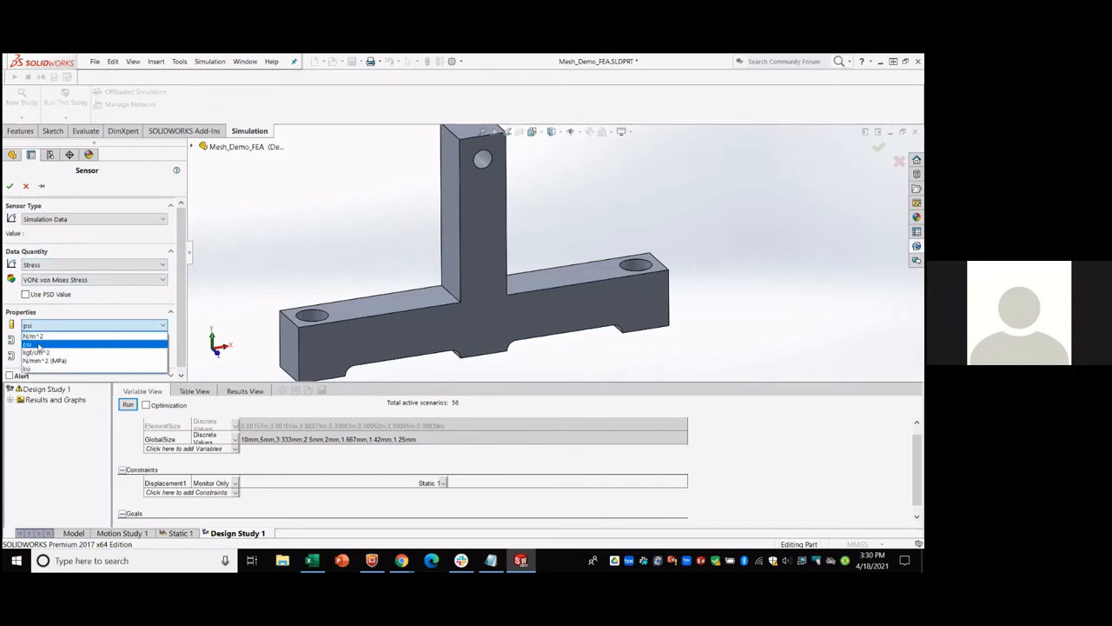
{"action": "left_click", "coordinate": [43, 360]}
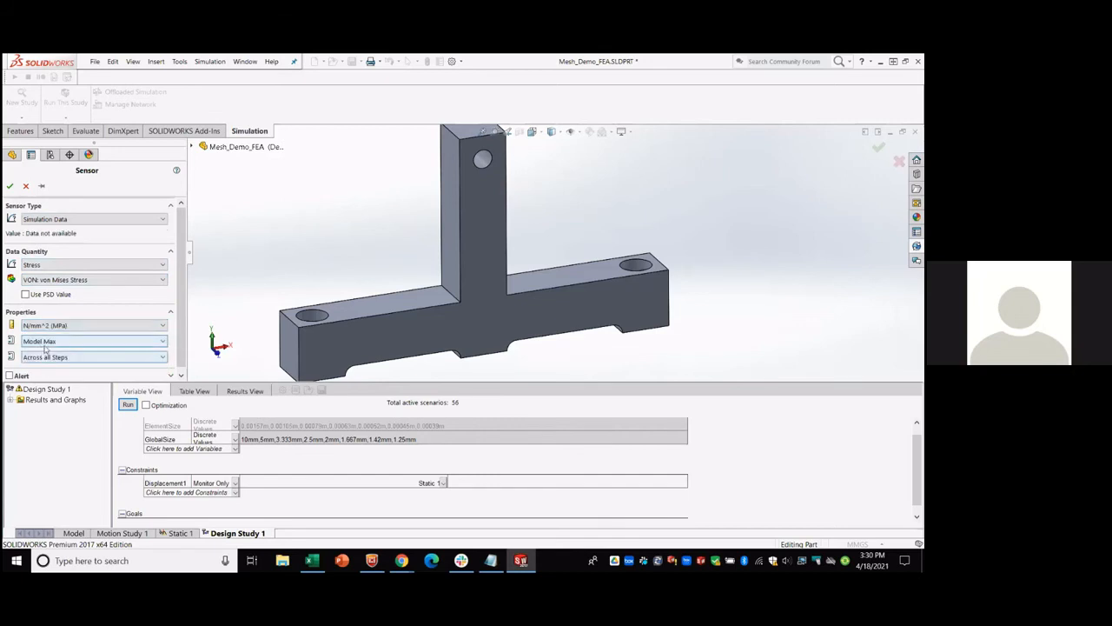
{"action": "left_click", "coordinate": [44, 343]}
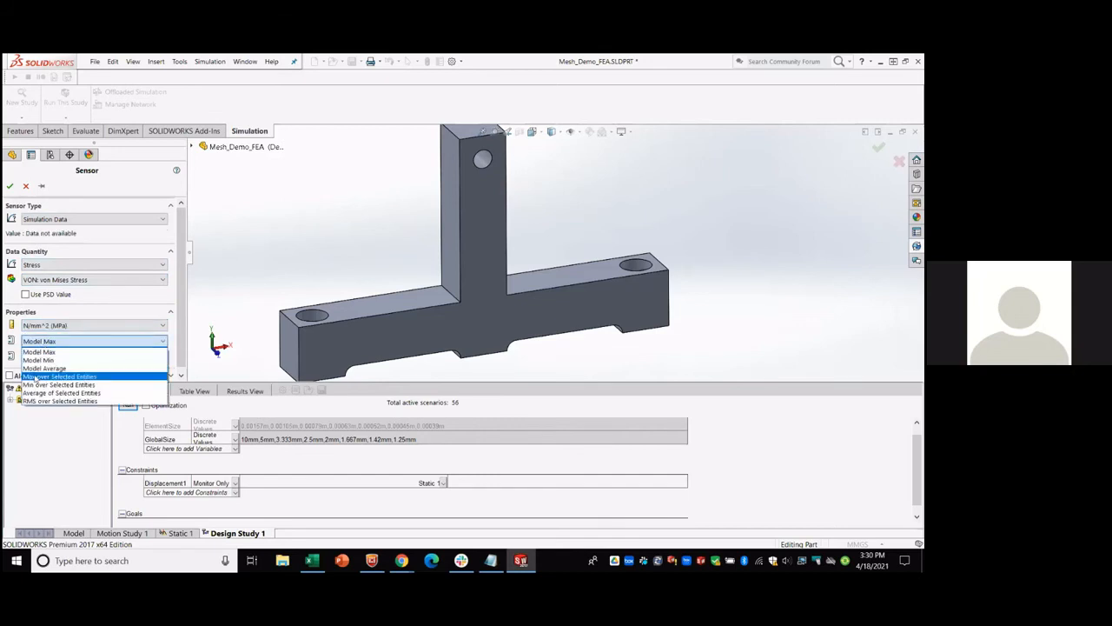
{"action": "left_click", "coordinate": [35, 377]}
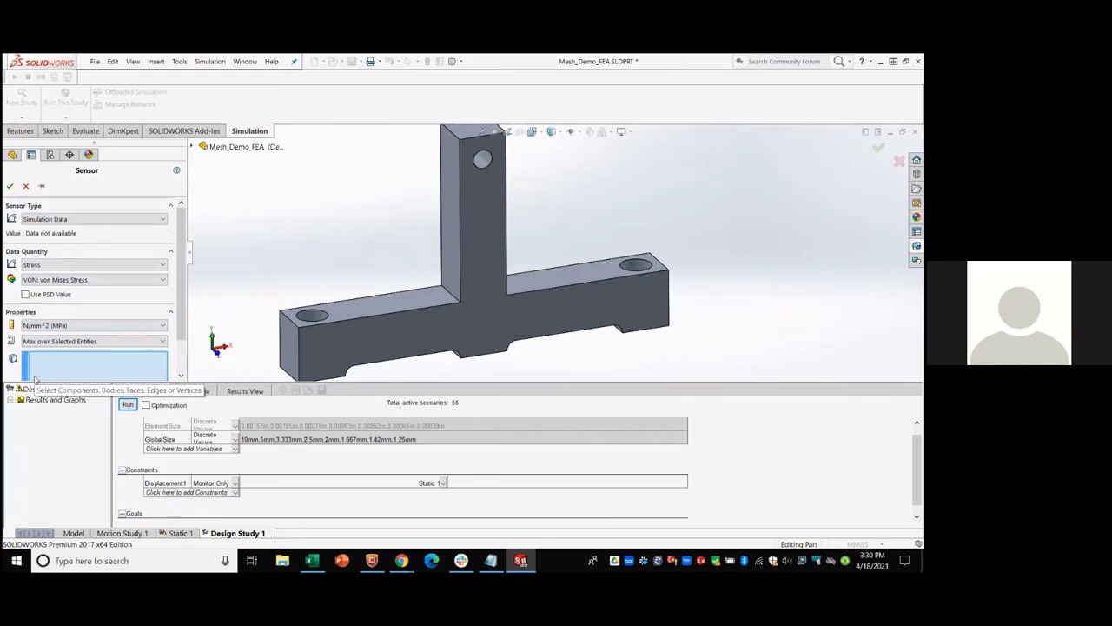
{"action": "left_click", "coordinate": [451, 296]}
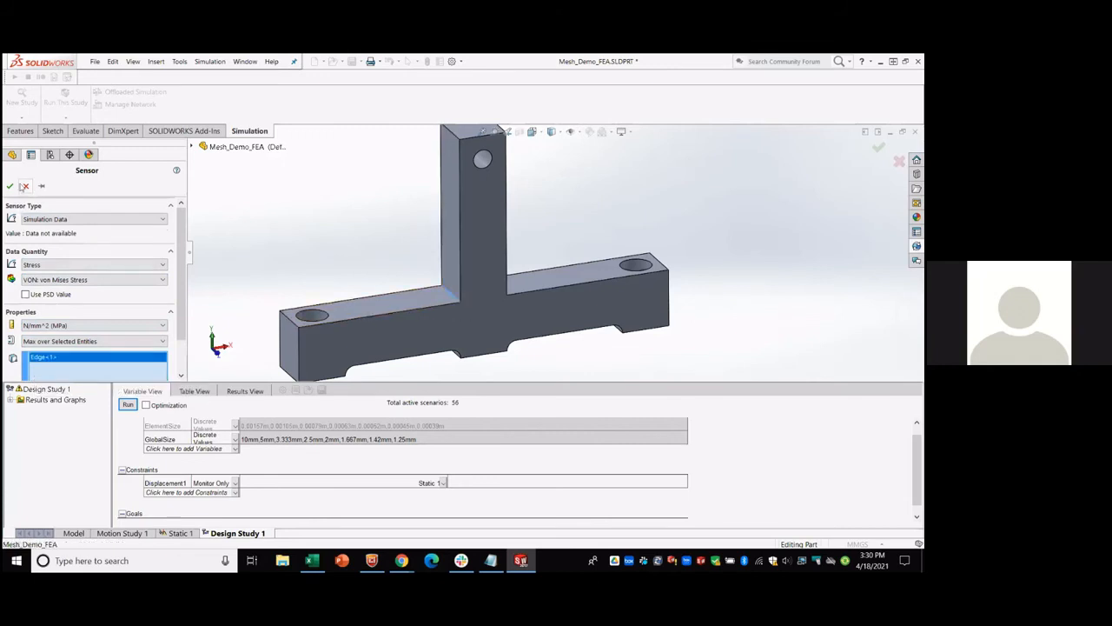
{"action": "left_click", "coordinate": [11, 186]}
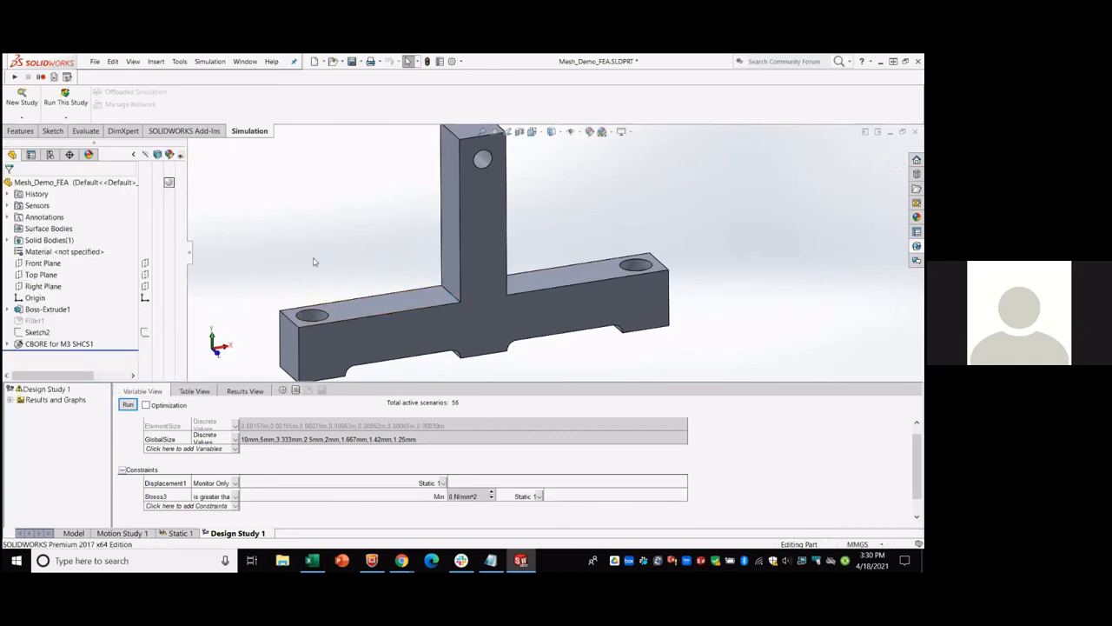
Examine the sharp inside corner edge where the upright meets the horizontal arm.
{"action": "middle_click_drag", "start_coordinate": [271, 245], "coordinate": [270, 243]}
{"action": "scroll", "coordinate": [347, 261], "scroll_direction": "up", "scroll_amount": 1}
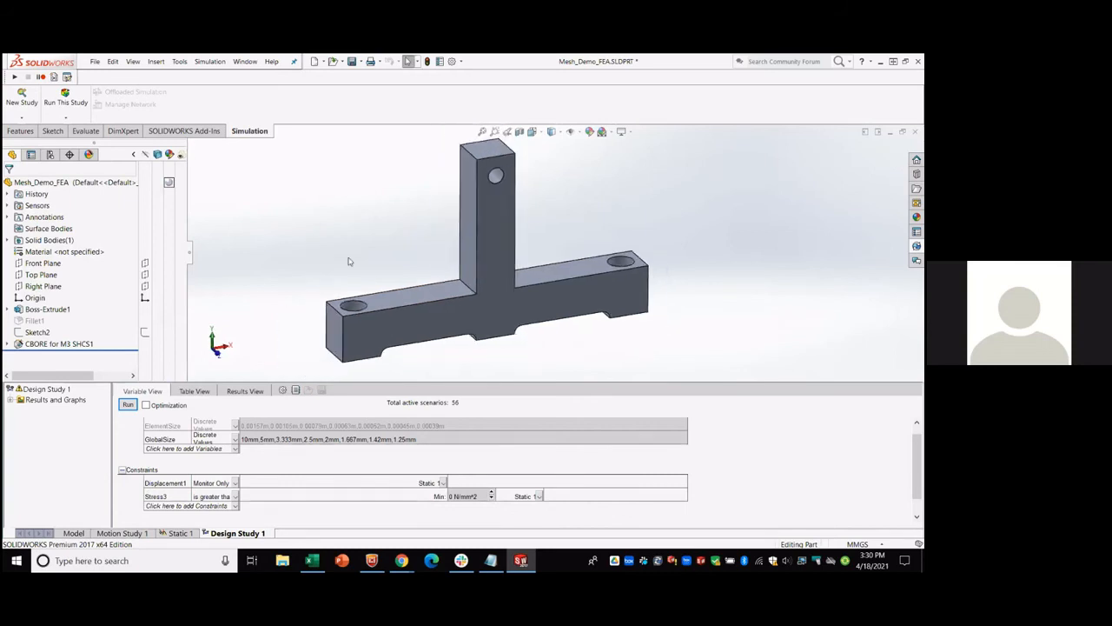
{"action": "scroll", "coordinate": [502, 250], "scroll_direction": "down", "scroll_amount": 1}
{"action": "scroll", "coordinate": [502, 250], "scroll_direction": "up", "scroll_amount": 1}
{"action": "scroll", "coordinate": [557, 218], "scroll_direction": "down", "scroll_amount": 1}
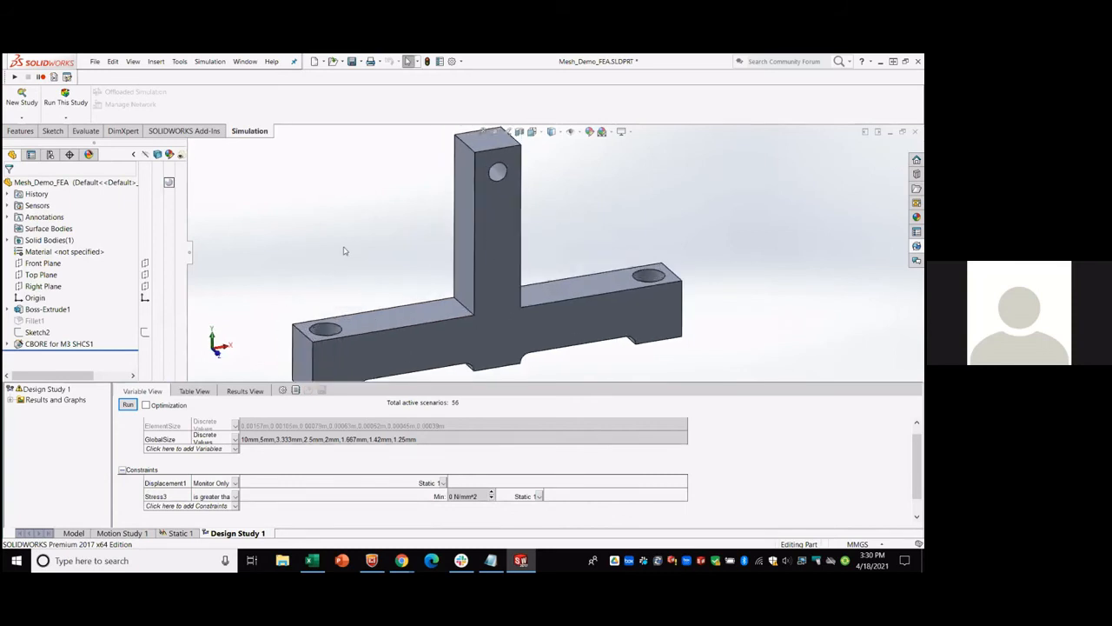
{"action": "scroll", "coordinate": [509, 306], "scroll_direction": "down", "scroll_amount": 1}
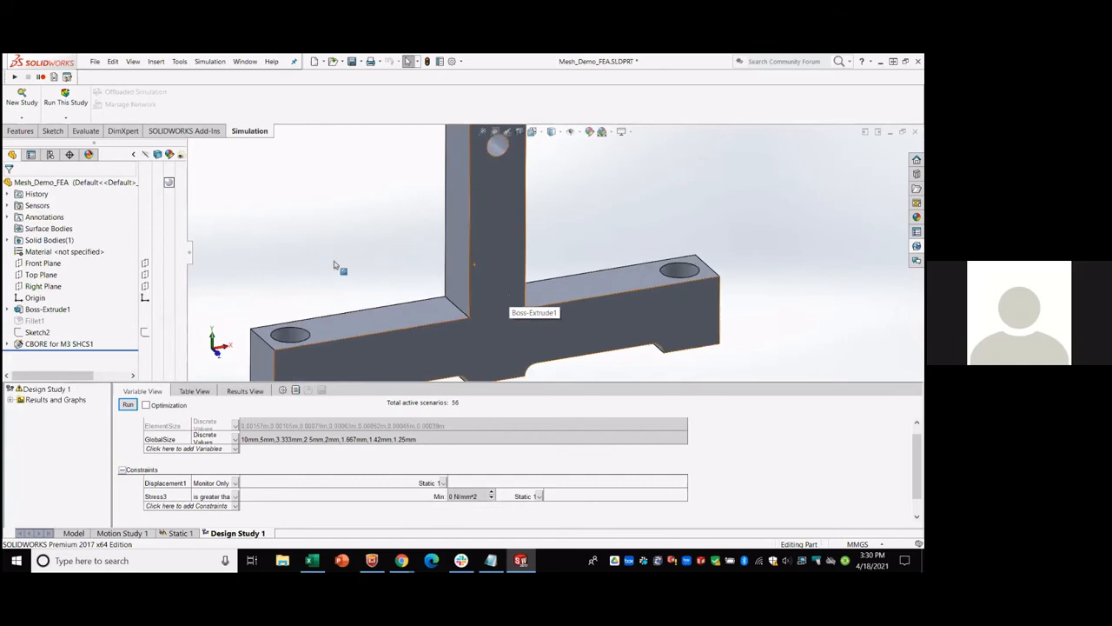
{"action": "scroll", "coordinate": [509, 305], "scroll_direction": "down", "scroll_amount": 1}
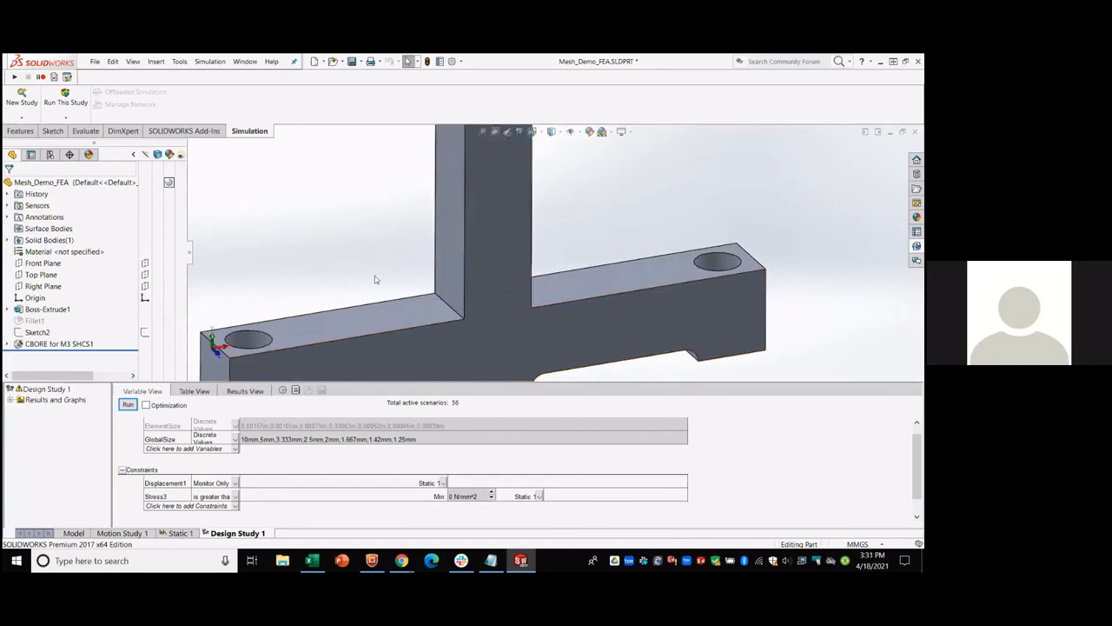
{"action": "scroll", "coordinate": [379, 257], "scroll_direction": "up", "scroll_amount": 2}
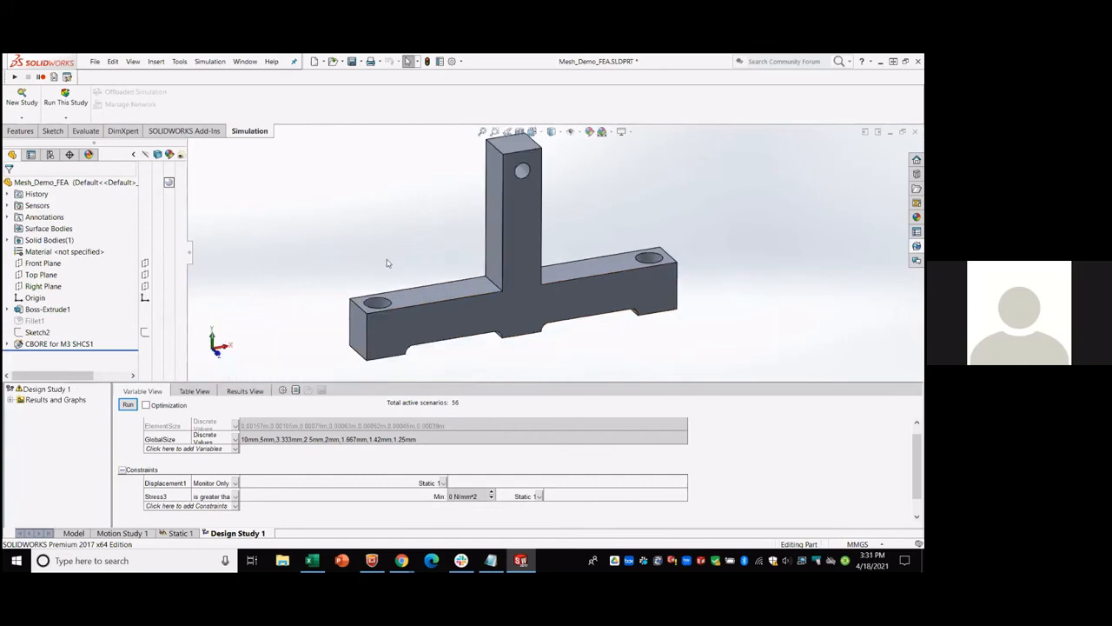
{"action": "scroll", "coordinate": [565, 261], "scroll_direction": "down", "scroll_amount": 1}
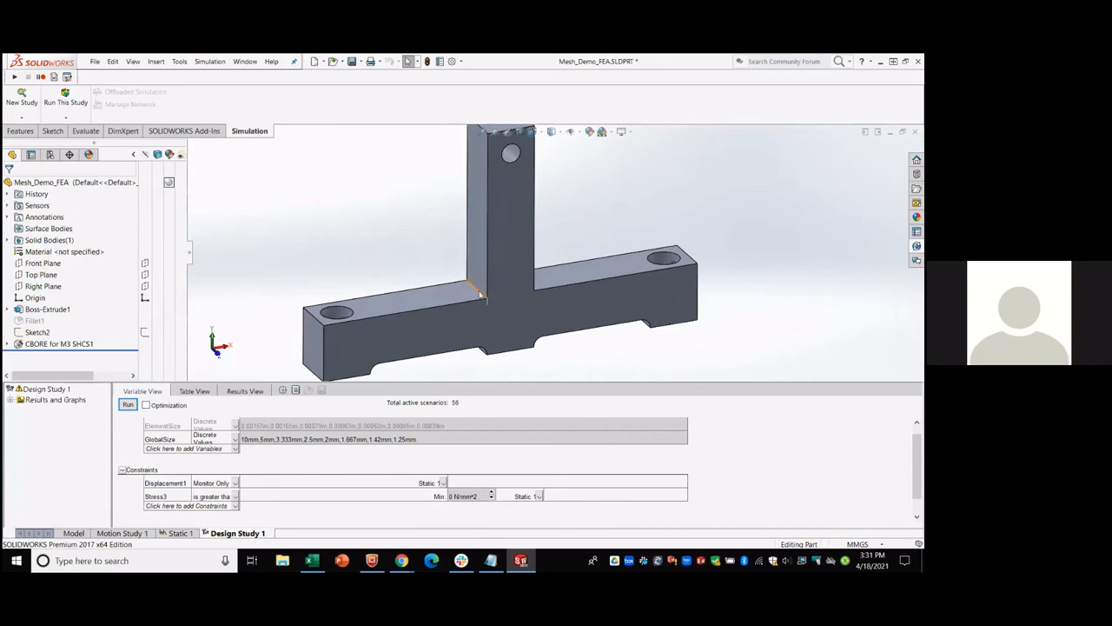
{"action": "scroll", "coordinate": [480, 295], "scroll_direction": "down", "scroll_amount": 5}
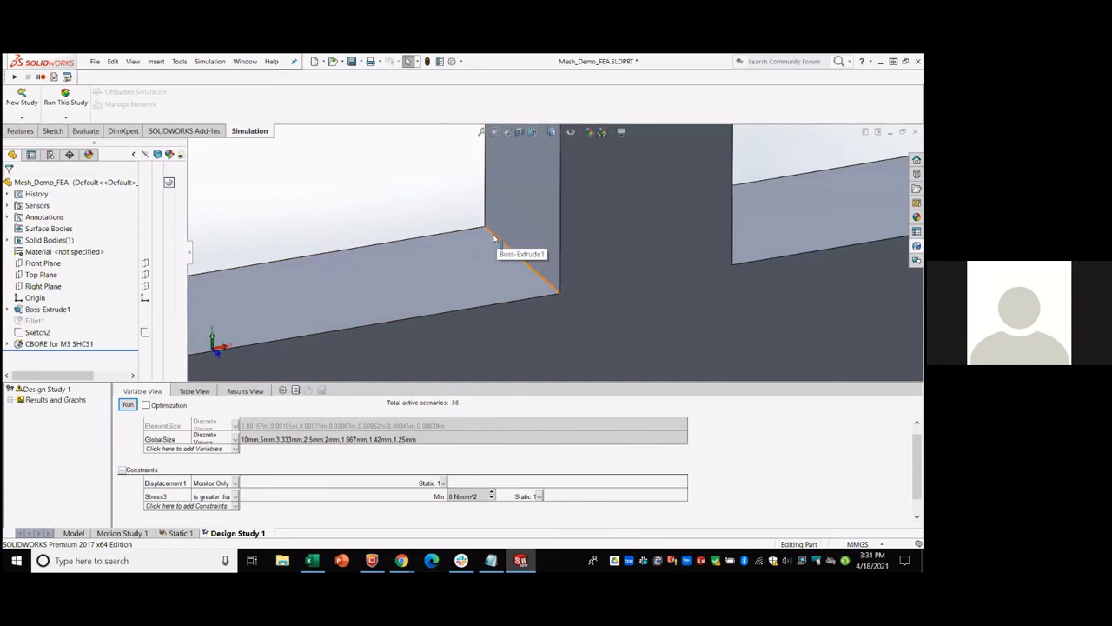
Switch to the Excel workbook, review the element size table and Stress chart on Sheet2, and move the window out of the way.
{"action": "left_click", "coordinate": [312, 561]}
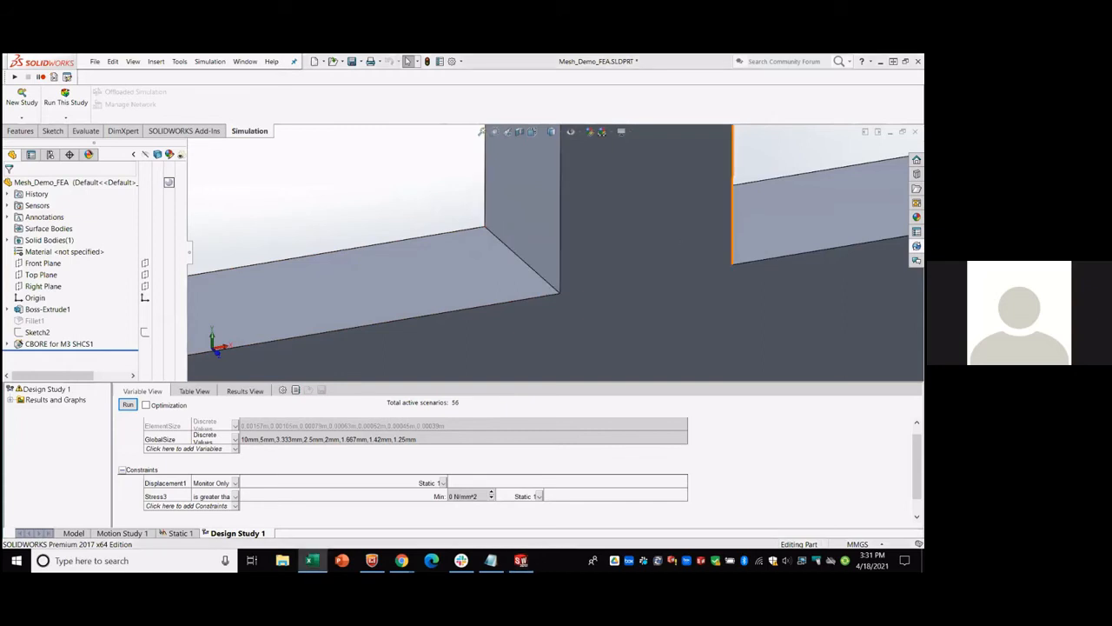
{"action": "left_click_drag", "start_coordinate": [609, 246], "coordinate": [339, 58]}
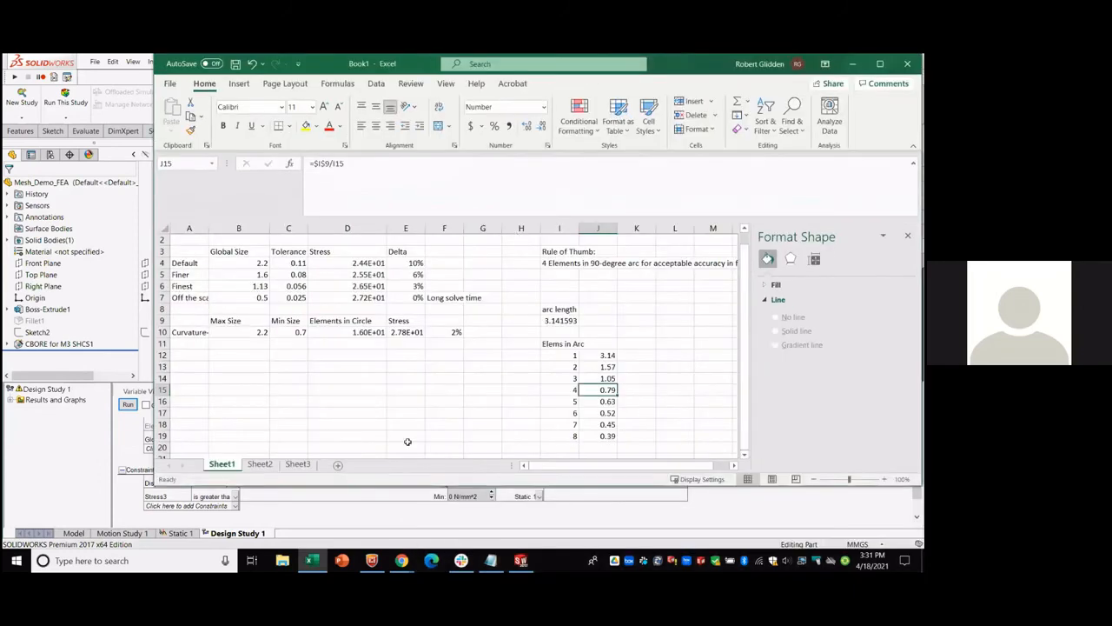
{"action": "left_click", "coordinate": [297, 470]}
{"action": "left_click", "coordinate": [267, 469]}
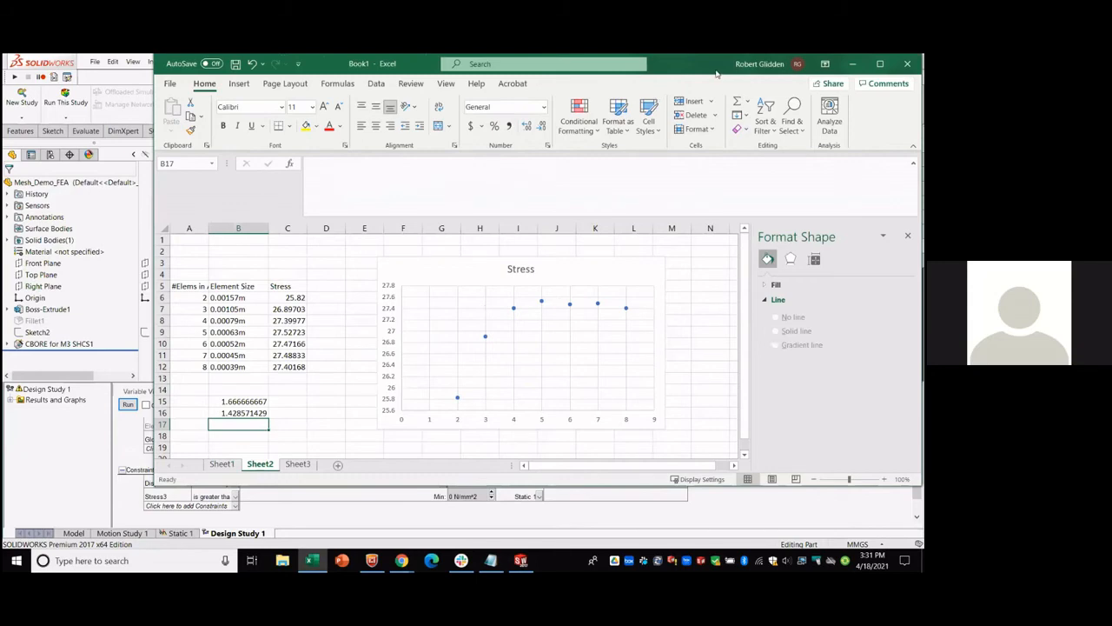
{"action": "left_click_drag", "start_coordinate": [717, 74], "coordinate": [1111, 74]}
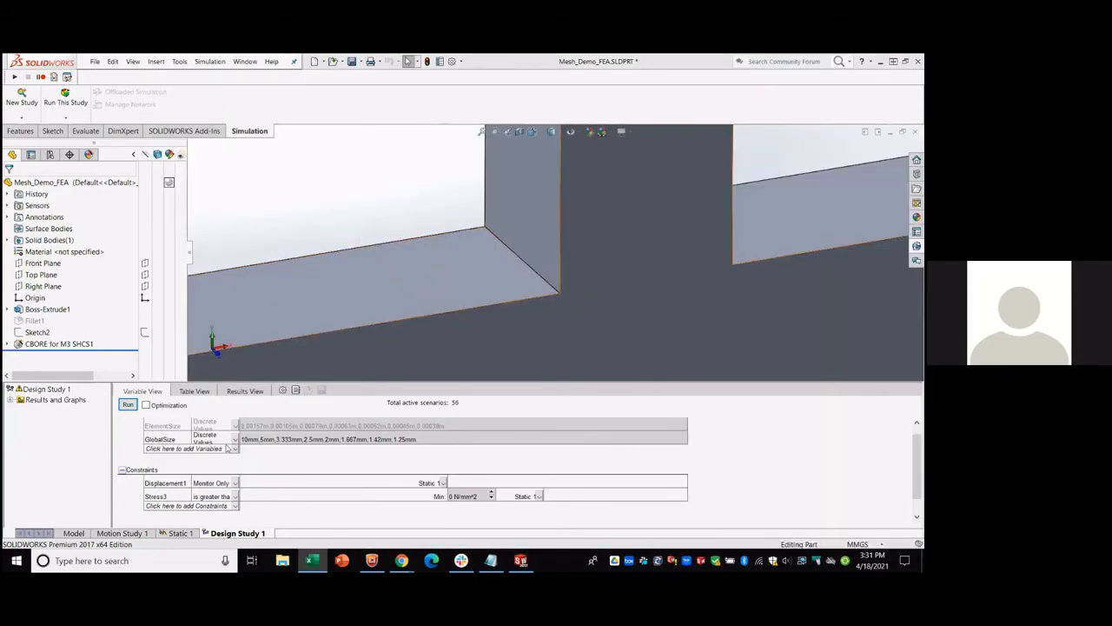
Run the design study over the GlobalSize values and display the stress plot for the Stress3 sensor.
{"action": "left_click", "coordinate": [128, 405]}
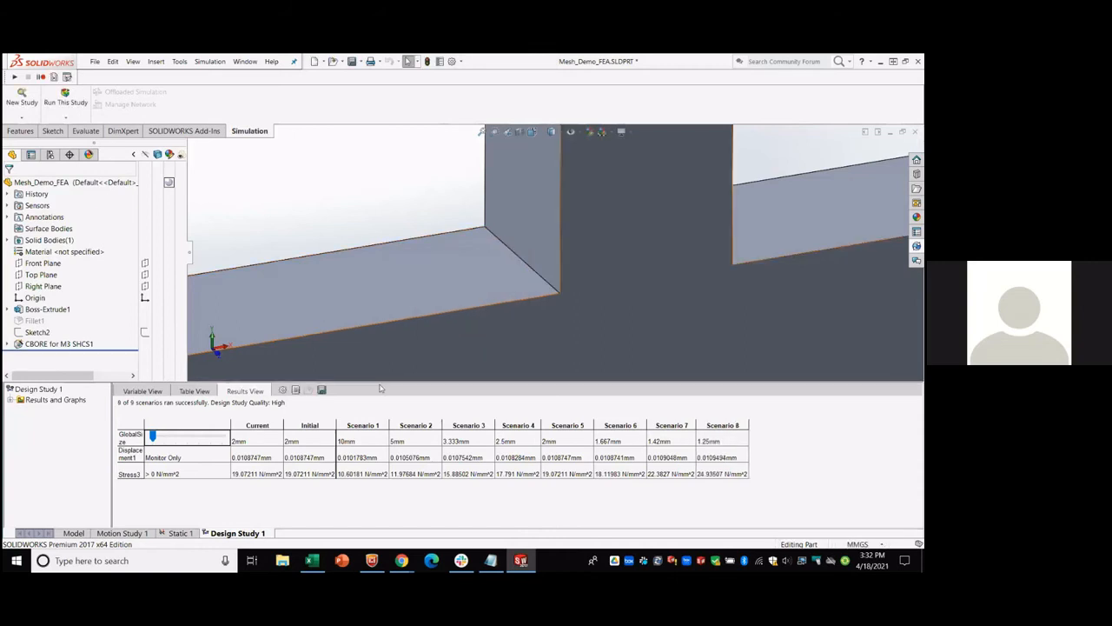
{"action": "left_click", "coordinate": [13, 402]}
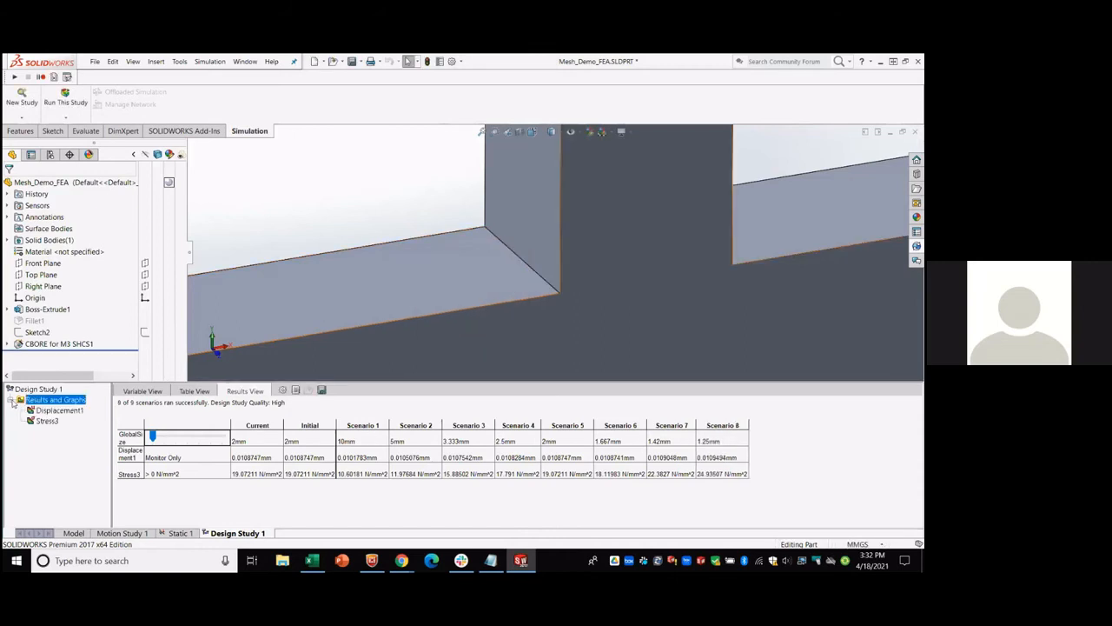
{"action": "left_click", "coordinate": [45, 420]}
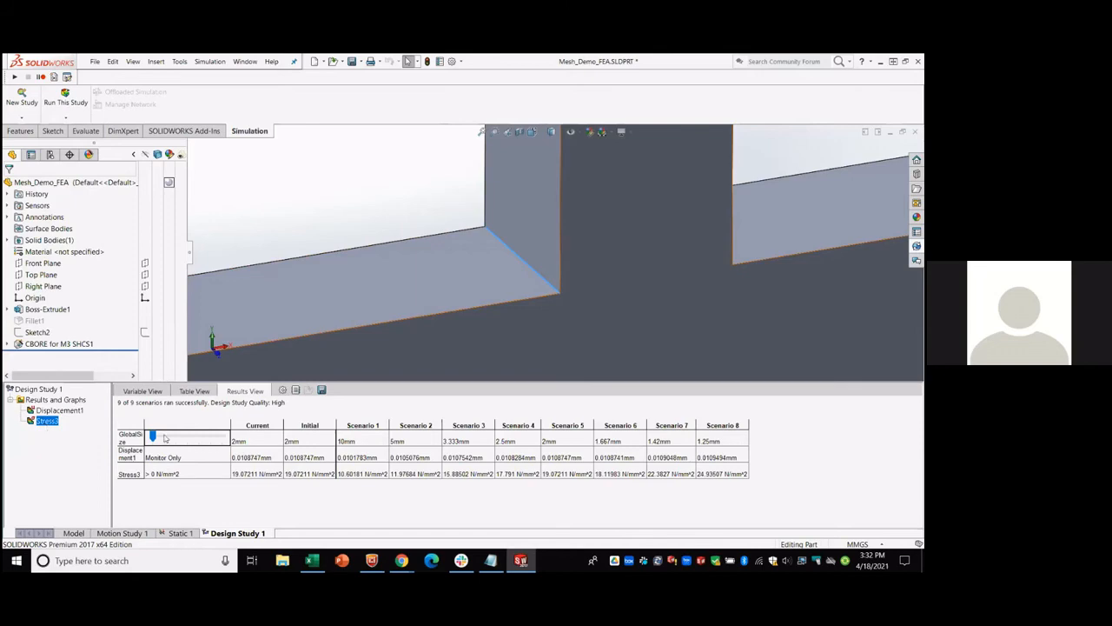
Move the Max stress label clear of the part and inspect the mesh and peak stress along the corner edge.
{"action": "scroll", "coordinate": [528, 254], "scroll_direction": "down", "scroll_amount": 4}
{"action": "scroll", "coordinate": [541, 252], "scroll_direction": "up", "scroll_amount": 6}
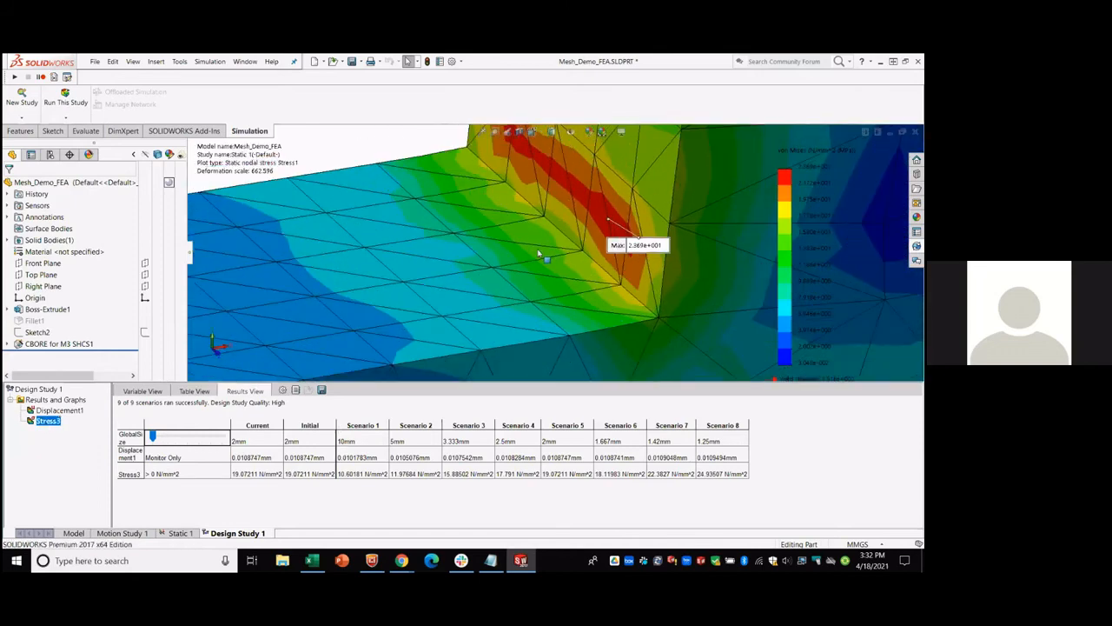
{"action": "scroll", "coordinate": [638, 187], "scroll_direction": "down", "scroll_amount": 3}
{"action": "left_click_drag", "start_coordinate": [543, 310], "coordinate": [386, 236]}
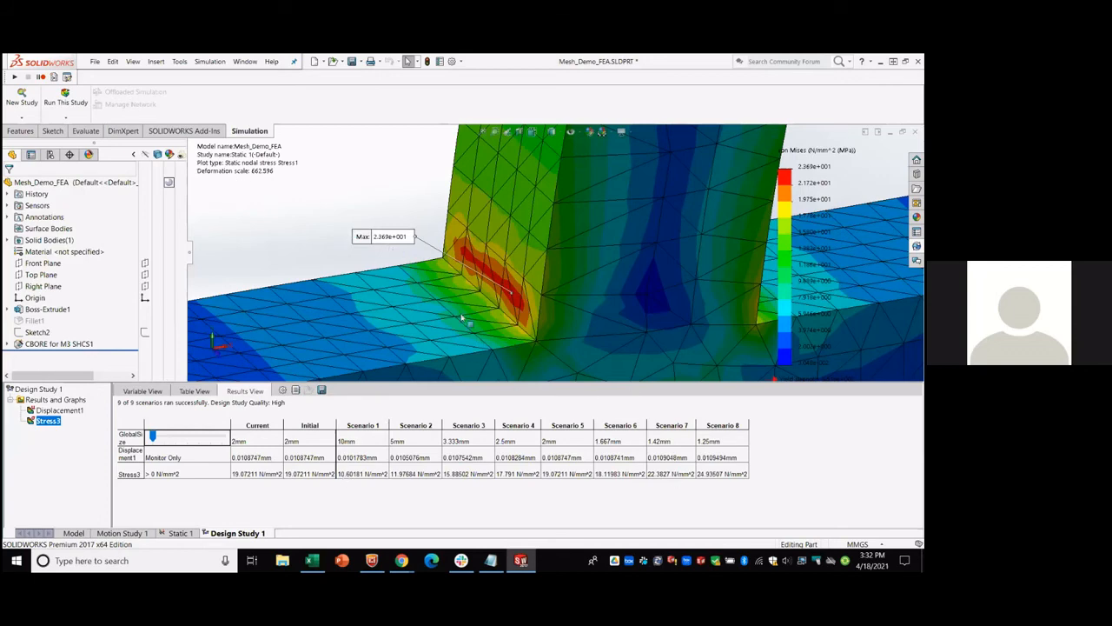
{"action": "scroll", "coordinate": [525, 304], "scroll_direction": "down", "scroll_amount": 2}
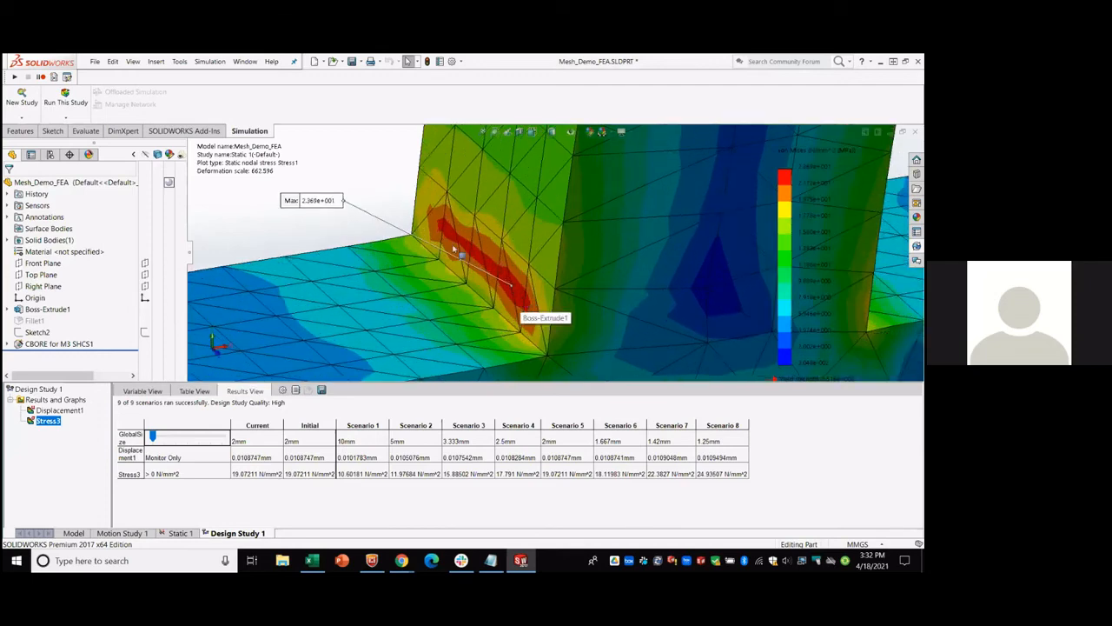
{"action": "left_click_drag", "start_coordinate": [316, 206], "coordinate": [316, 203]}
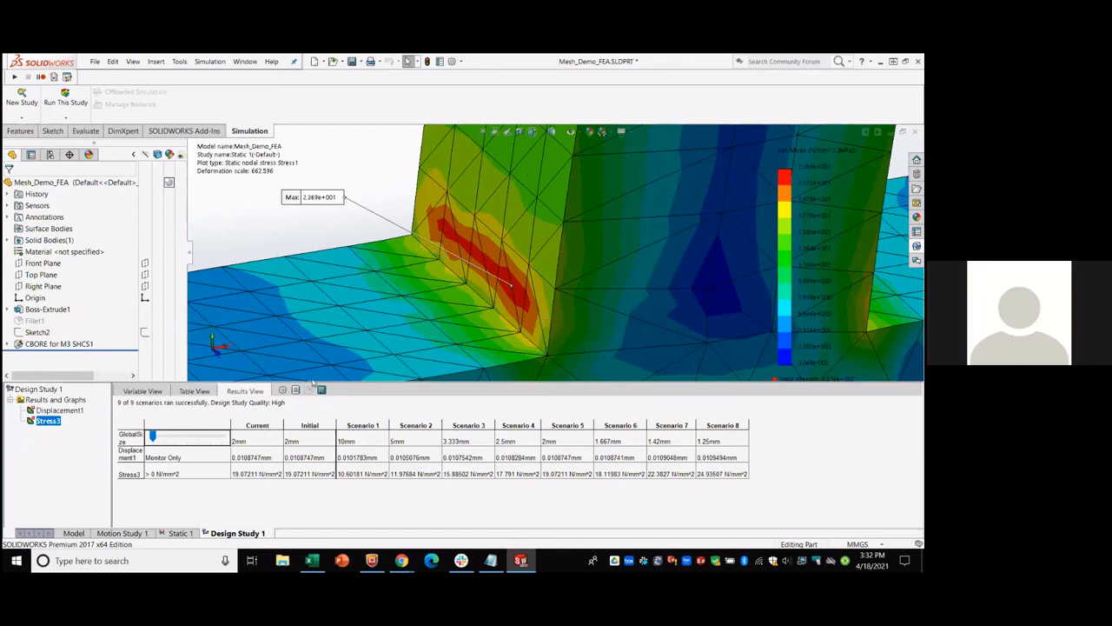
Copy the Scenario 1 to Scenario 8 results from the design study table and switch to the Excel workbook.
{"action": "left_click_drag", "start_coordinate": [371, 425], "coordinate": [671, 424]}
{"action": "left_click", "coordinate": [363, 441]}
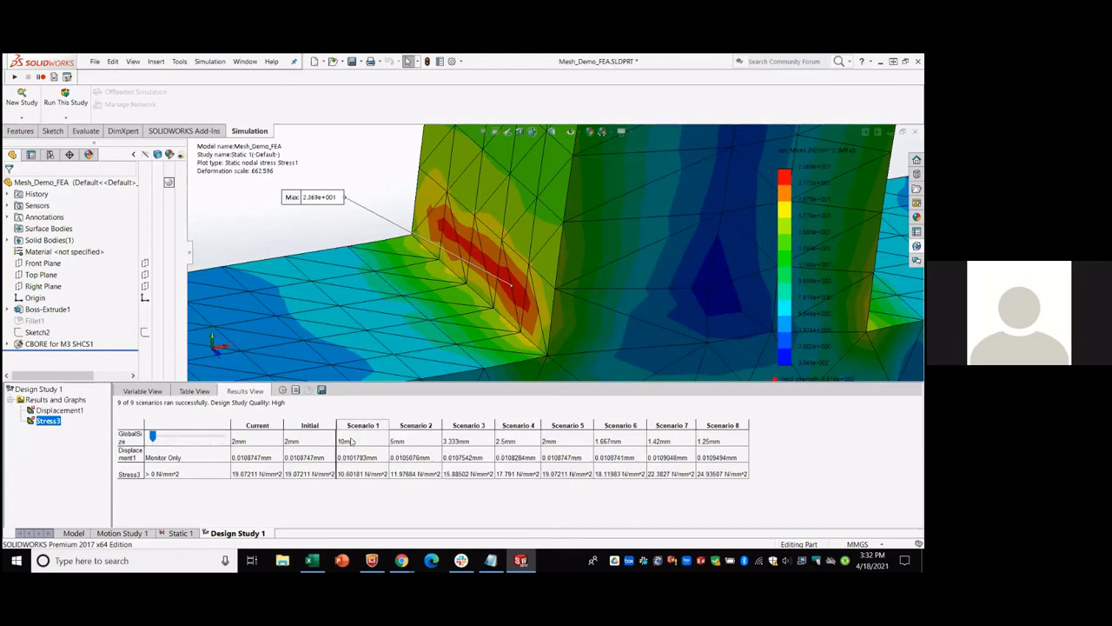
{"action": "left_click_drag", "start_coordinate": [351, 441], "coordinate": [709, 469]}
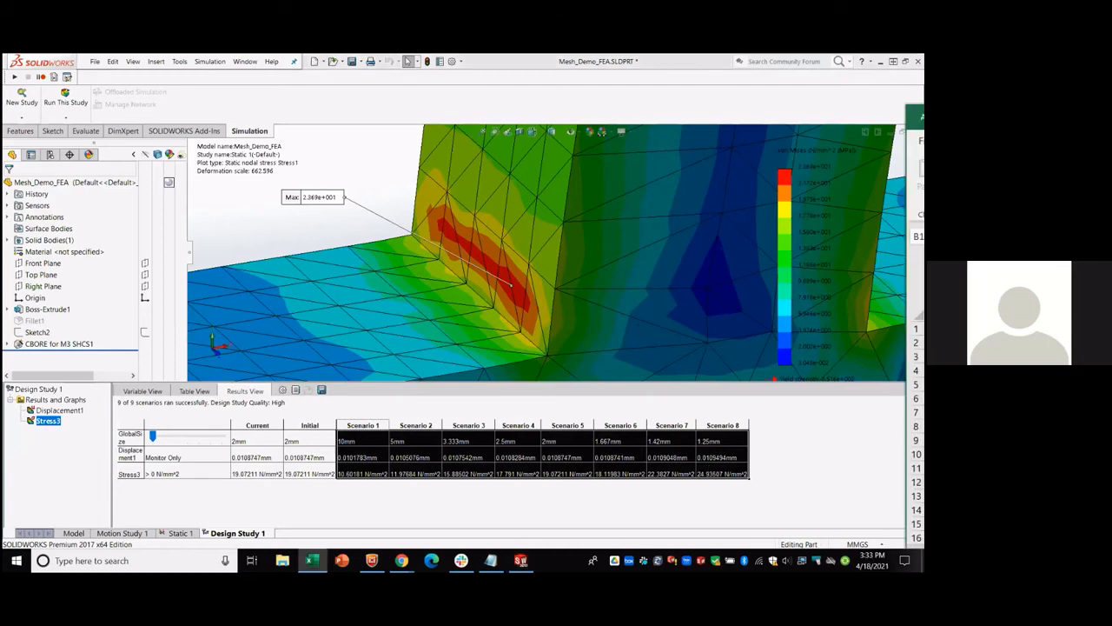
{"action": "left_click_drag", "start_coordinate": [923, 113], "coordinate": [644, 53]}
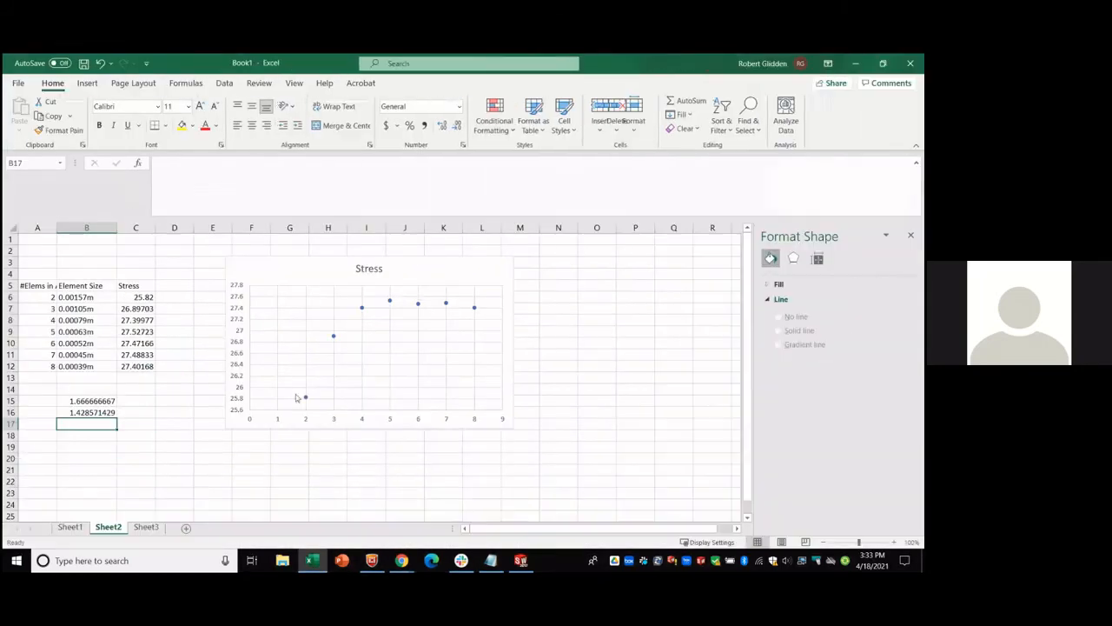
Add a new worksheet after Sheet2 and paste the copied scenario results at cell A1.
{"action": "left_click", "coordinate": [211, 528]}
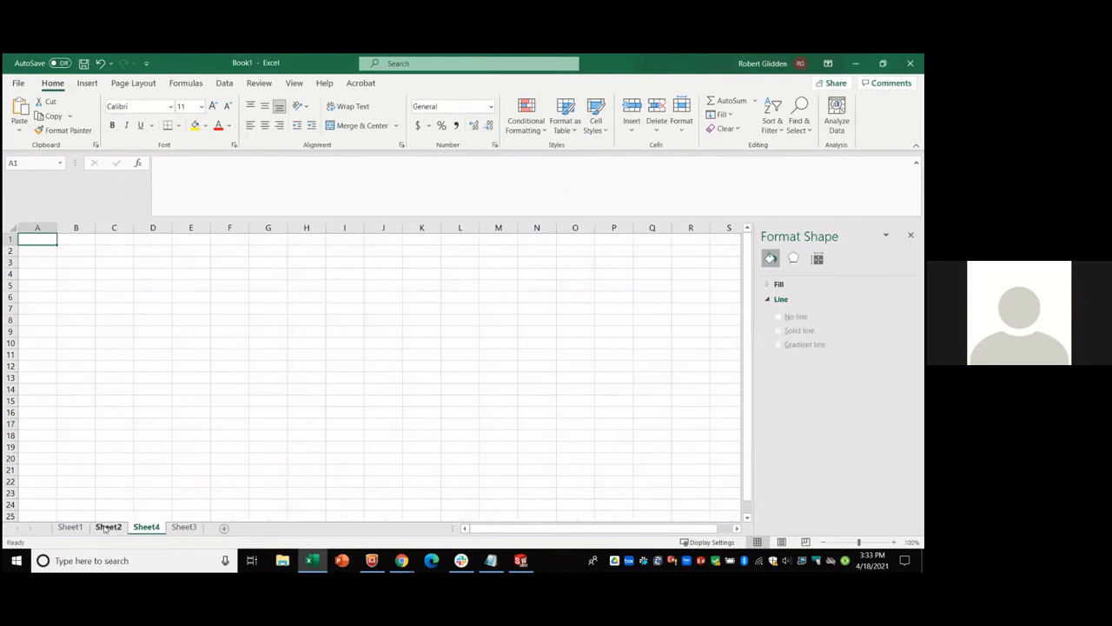
{"action": "left_click", "coordinate": [183, 527]}
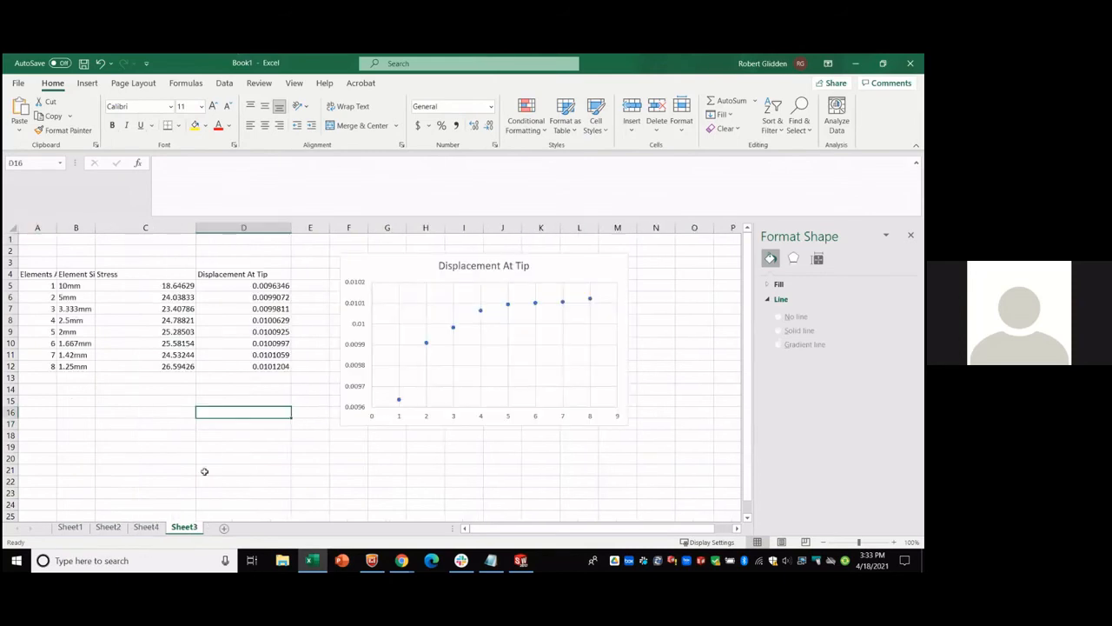
{"action": "left_click", "coordinate": [111, 528]}
{"action": "left_click", "coordinate": [86, 446]}
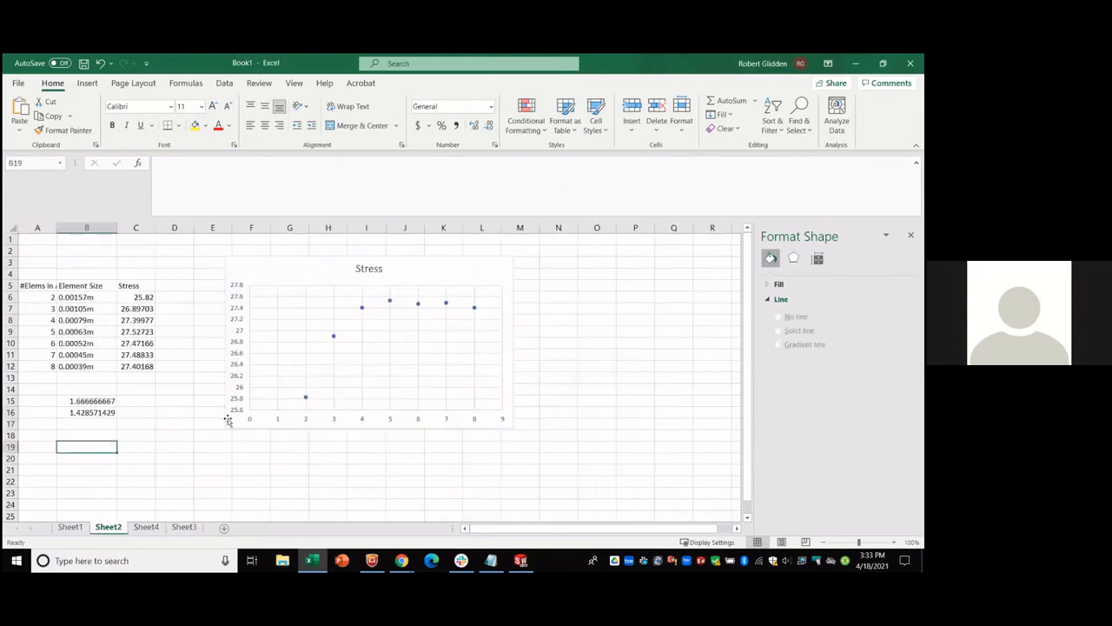
{"action": "scroll", "coordinate": [83, 445], "scroll_direction": "down", "scroll_amount": 1}
{"action": "left_click", "coordinate": [33, 445]}
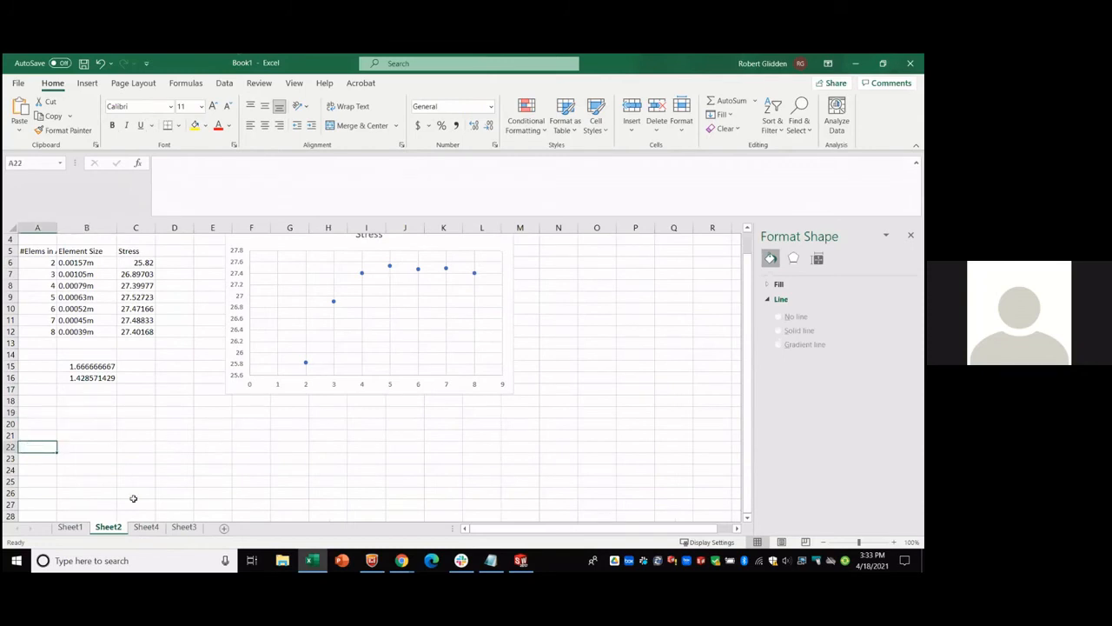
{"action": "left_click", "coordinate": [185, 528]}
{"action": "left_click", "coordinate": [146, 528]}
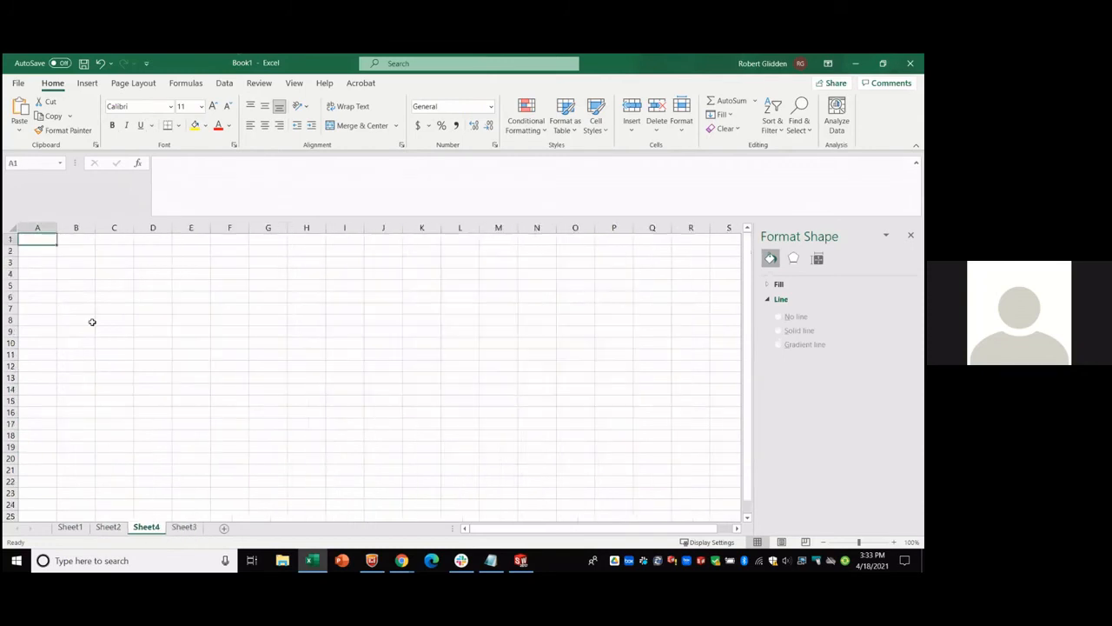
{"action": "key", "text": "ctrl+v"}
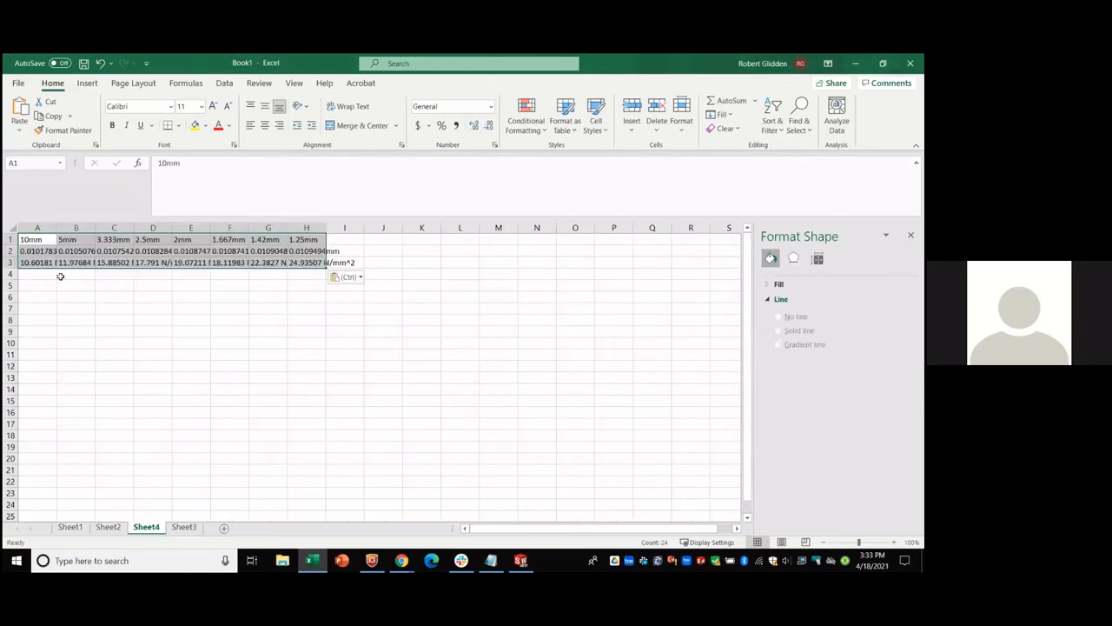
Copy the pasted results and paste them transposed at cell B5.
{"action": "key", "text": "ctrl+c"}
{"action": "left_click", "coordinate": [70, 286]}
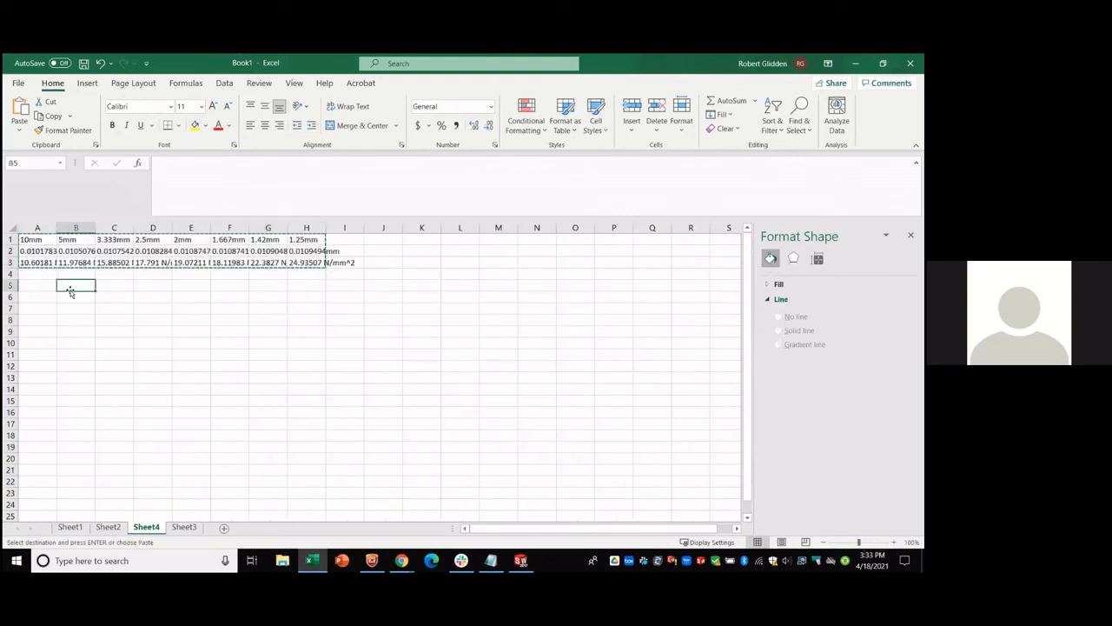
{"action": "right_click", "coordinate": [76, 285]}
{"action": "left_click", "coordinate": [108, 286]}
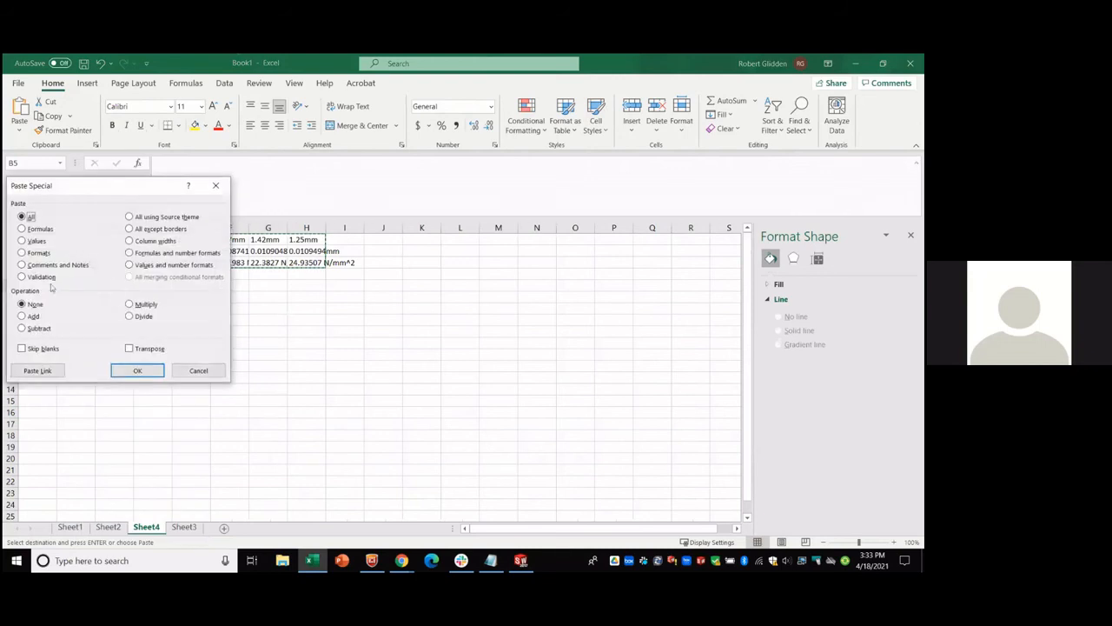
{"action": "left_click", "coordinate": [144, 348]}
{"action": "left_click", "coordinate": [137, 370]}
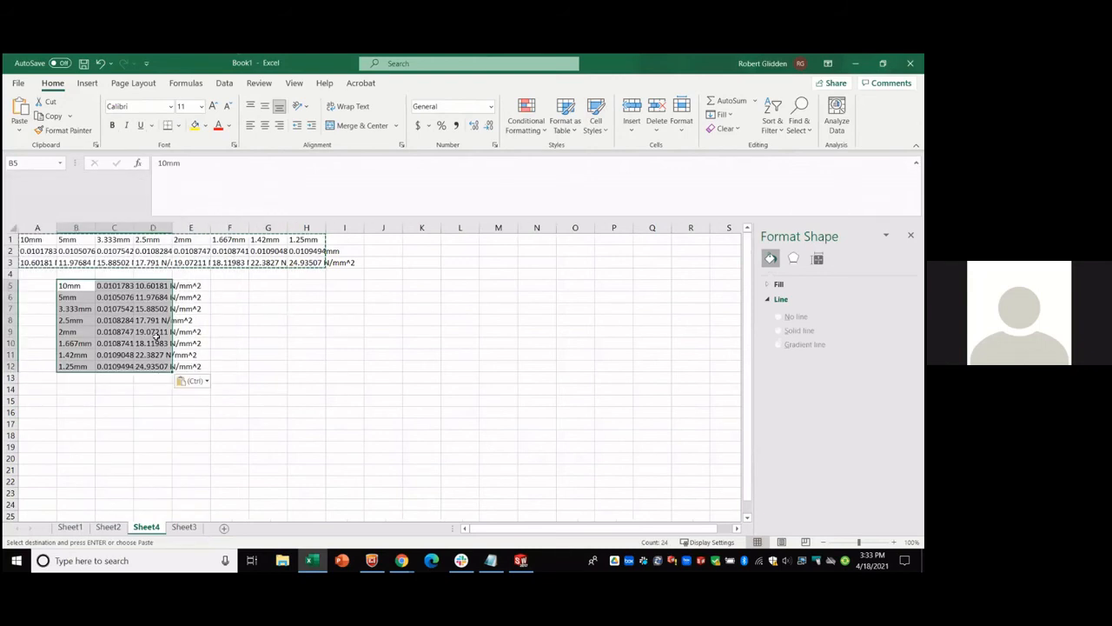
Clear the original horizontal results from rows 1 to 4, keeping only the transposed table.
{"action": "left_click", "coordinate": [114, 424]}
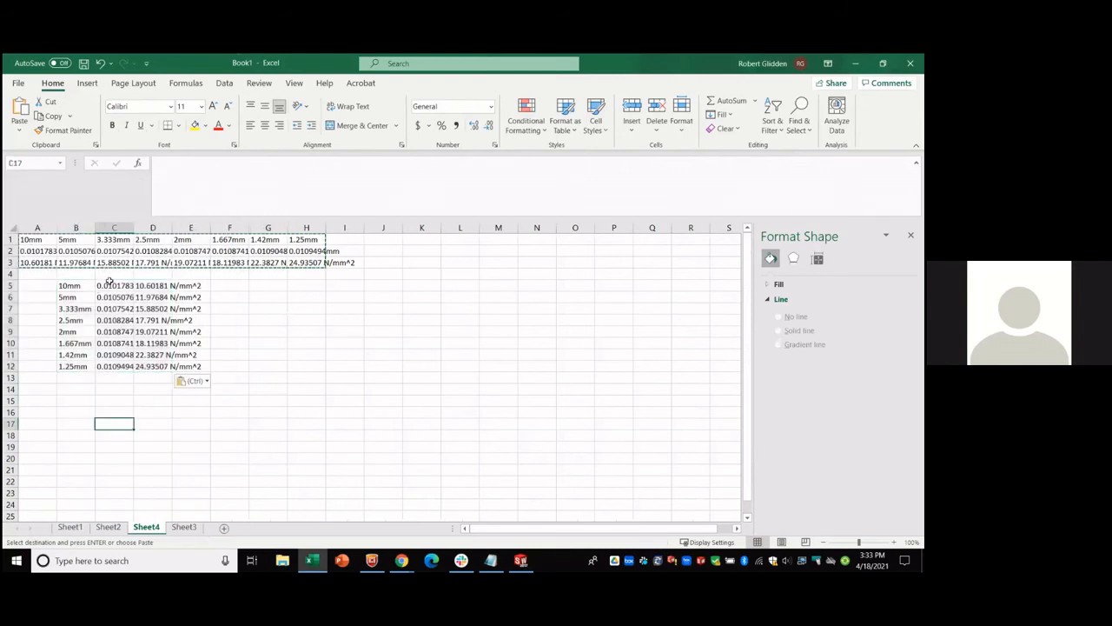
{"action": "key", "text": "Escape"}
{"action": "left_click_drag", "start_coordinate": [38, 274], "coordinate": [422, 239]}
{"action": "key", "text": "Delete"}
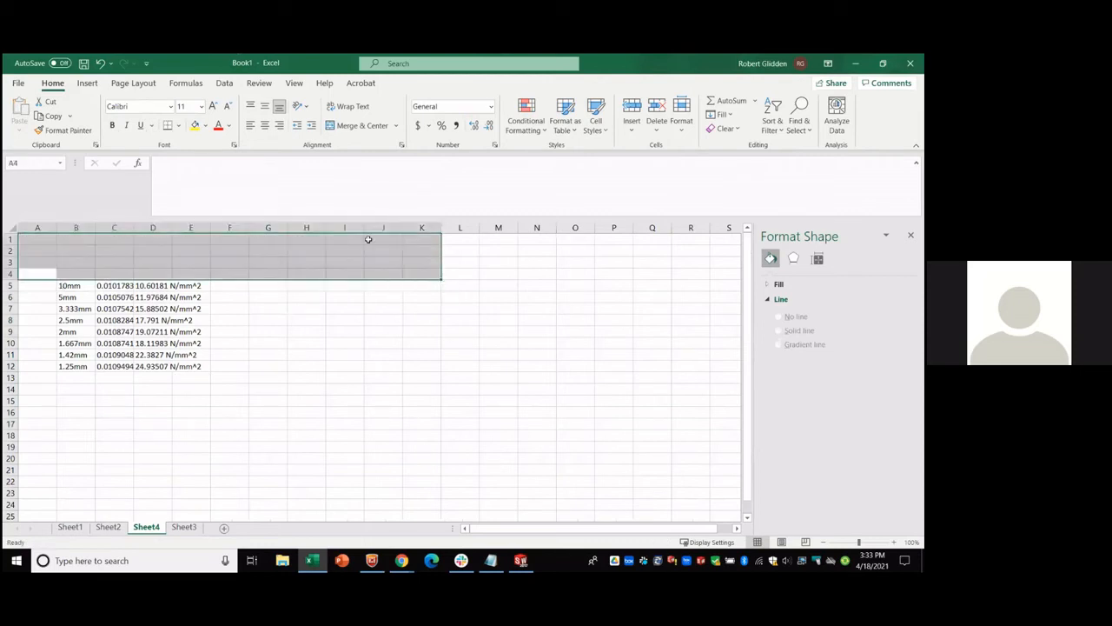
Enter the header "Element Size" in cell B4 above the mesh sizes.
{"action": "left_click", "coordinate": [80, 274]}
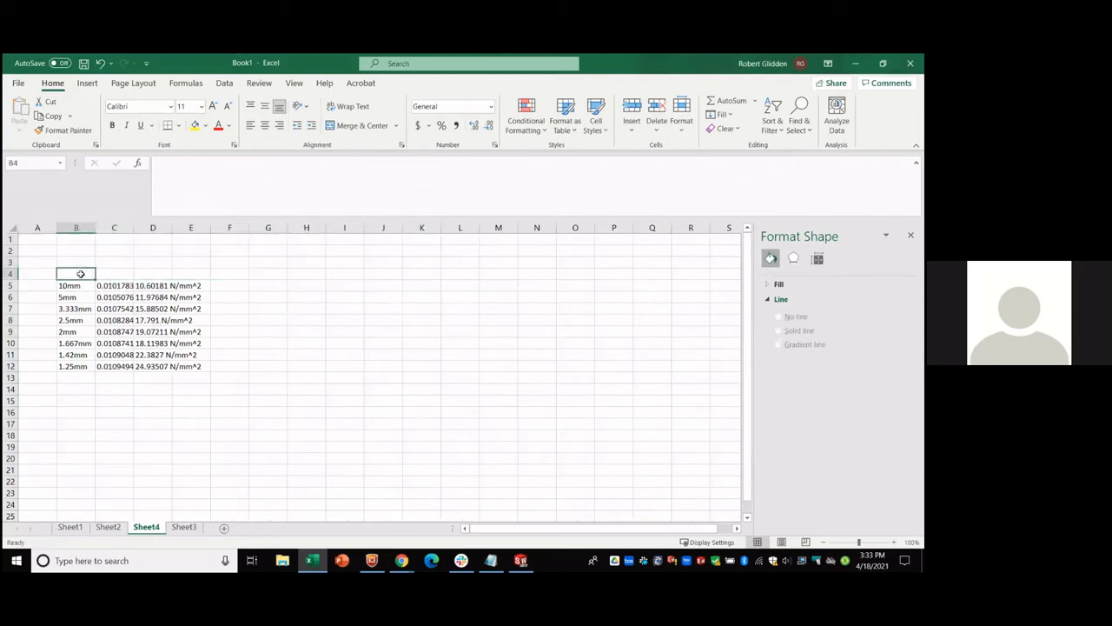
{"action": "type", "text": "Element Size"}
{"action": "key", "text": "Tab"}
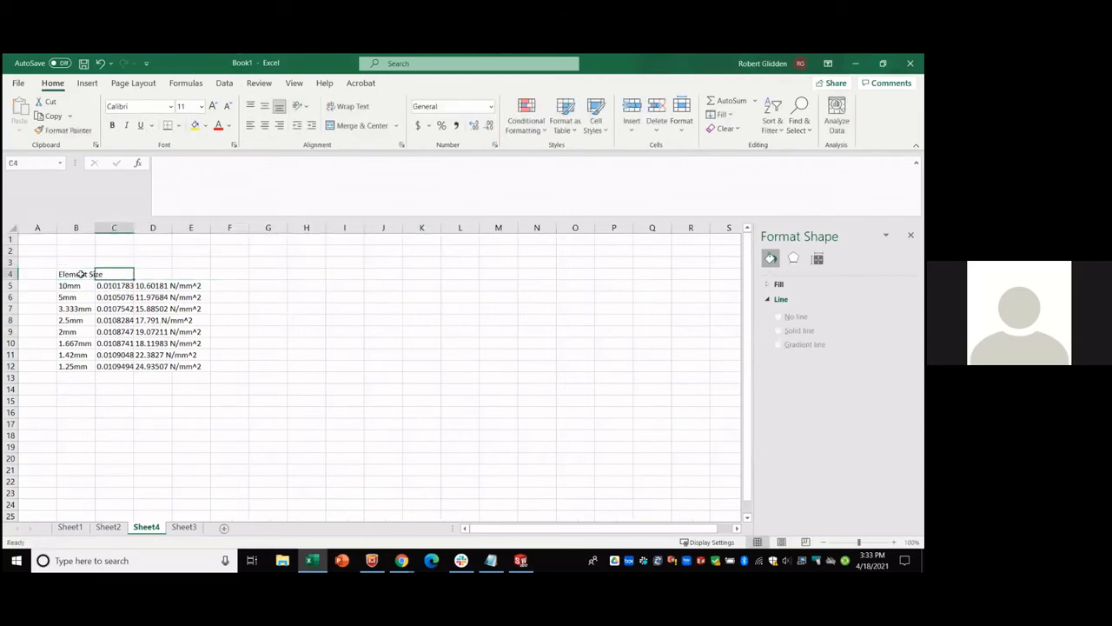
{"action": "type", "text": "Ste"}
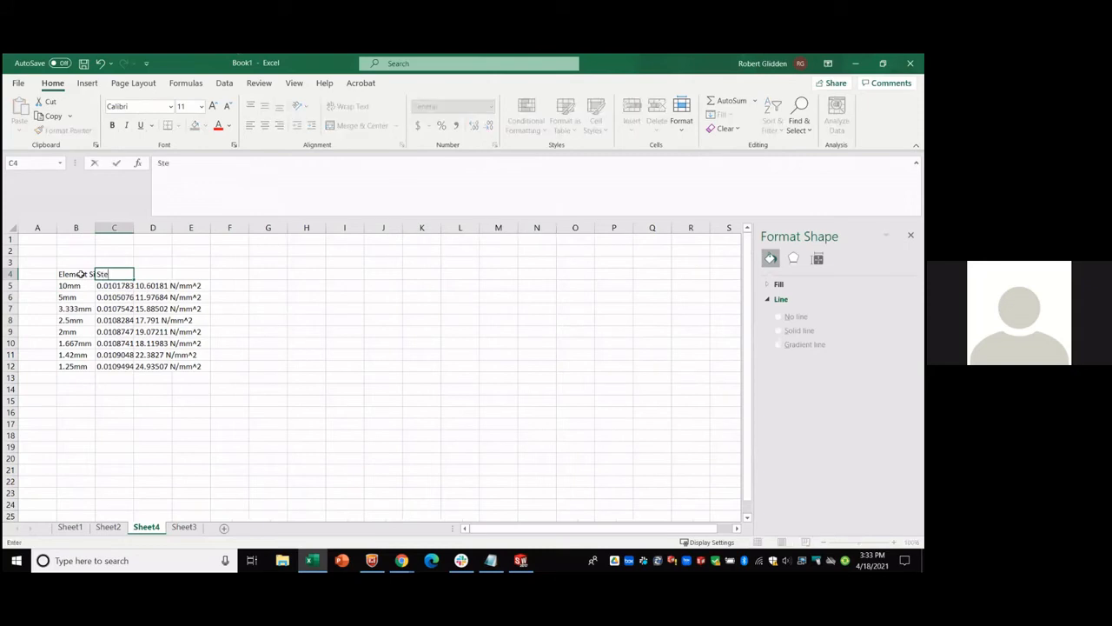
{"action": "type", "text": "ess"}
{"action": "key", "text": "Tab"}
{"action": "key", "text": "Left"}
{"action": "key", "text": "Left"}
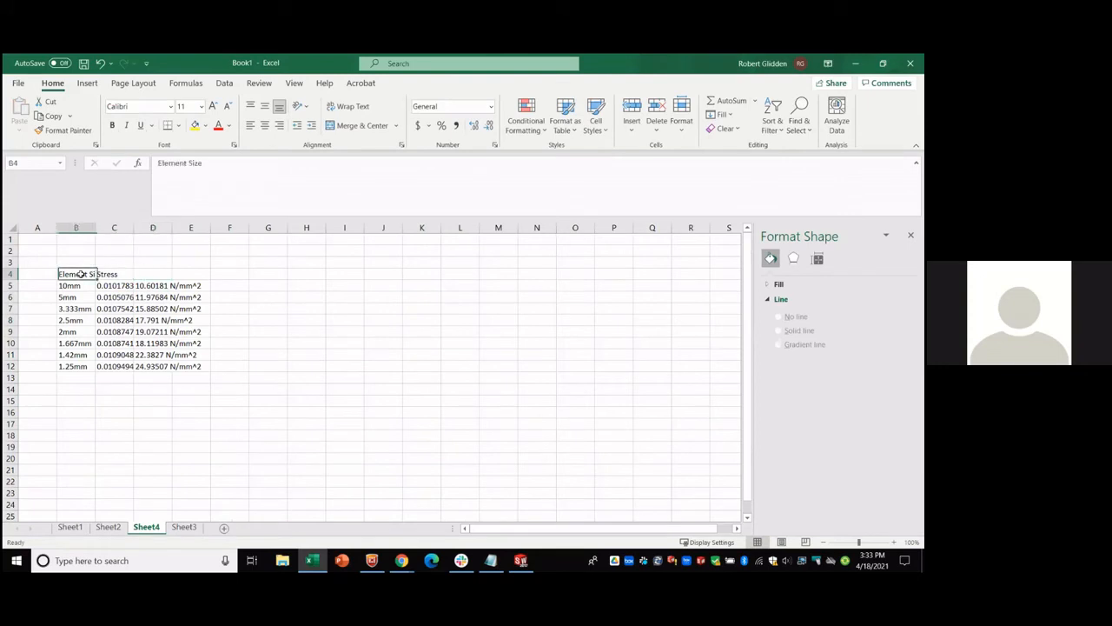
Enter the headers "Displacment" in C4 and "Stress" in D4, and widen column C to fit its contents.
{"action": "key", "text": "Right"}
{"action": "key", "text": "Down"}
{"action": "key", "text": "Up"}
{"action": "type", "text": "Displacmeen"}
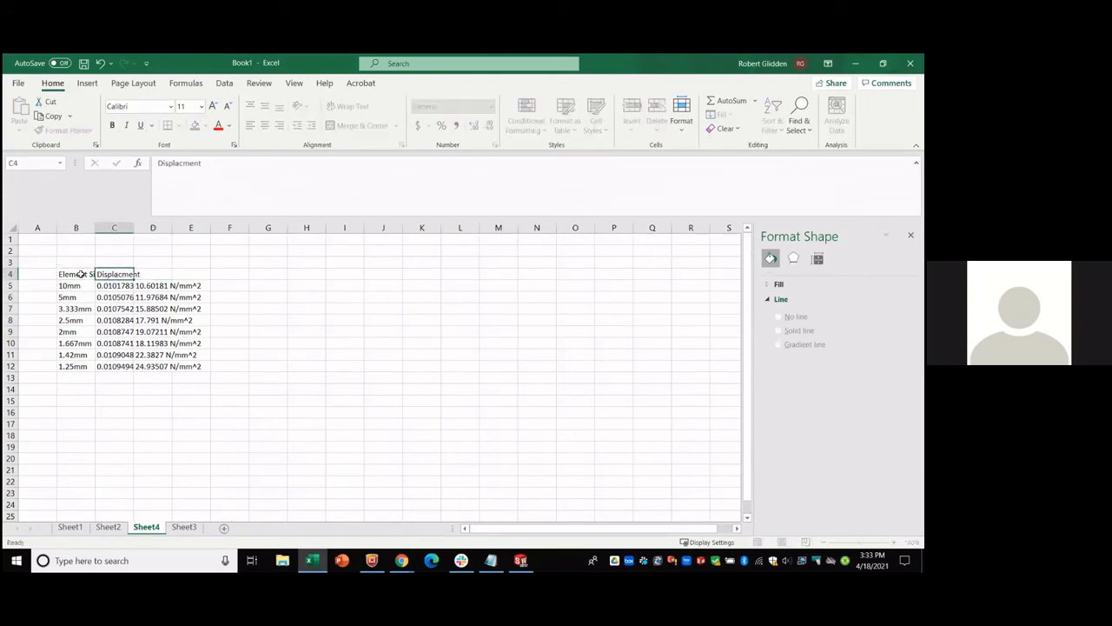
{"action": "key", "text": "Tab"}
{"action": "type", "text": "Stress"}
{"action": "key", "text": "Return"}
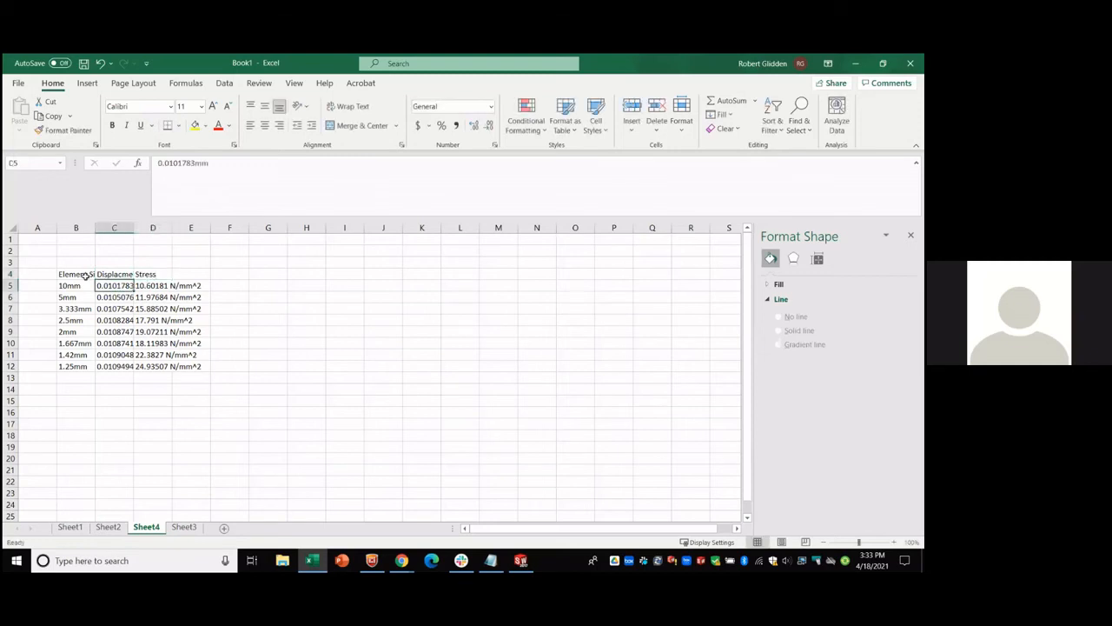
{"action": "left_click_drag", "start_coordinate": [133, 227], "coordinate": [174, 227]}
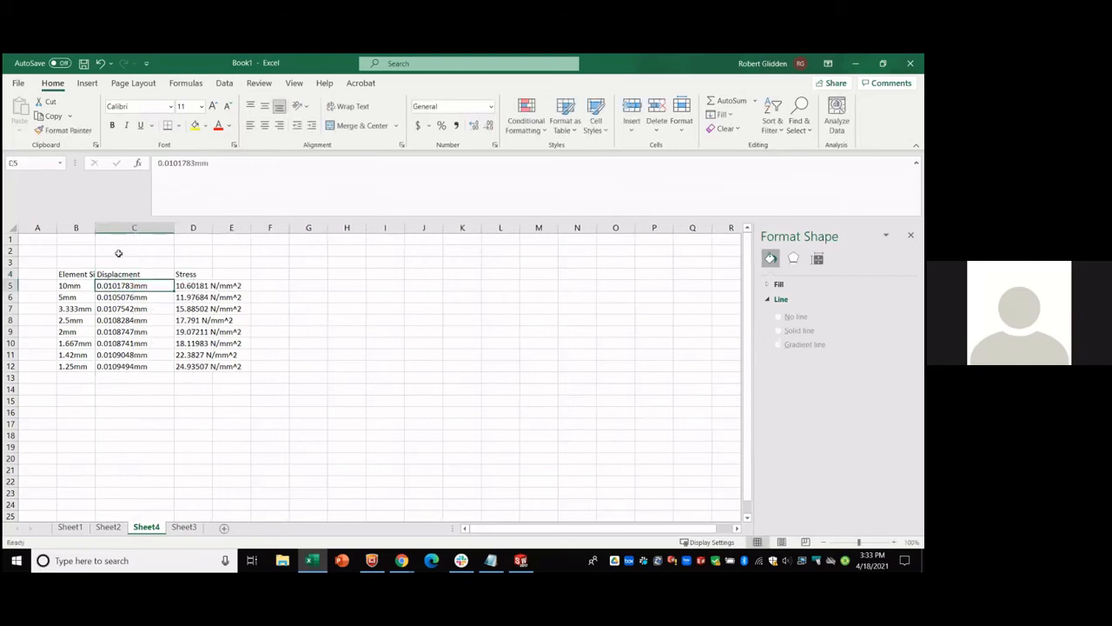
Strip the "mm" unit from the displacement values in C5:C12 by replacing it with nothing.
{"action": "left_click_drag", "start_coordinate": [146, 285], "coordinate": [146, 373]}
{"action": "key", "text": "ctrl+h"}
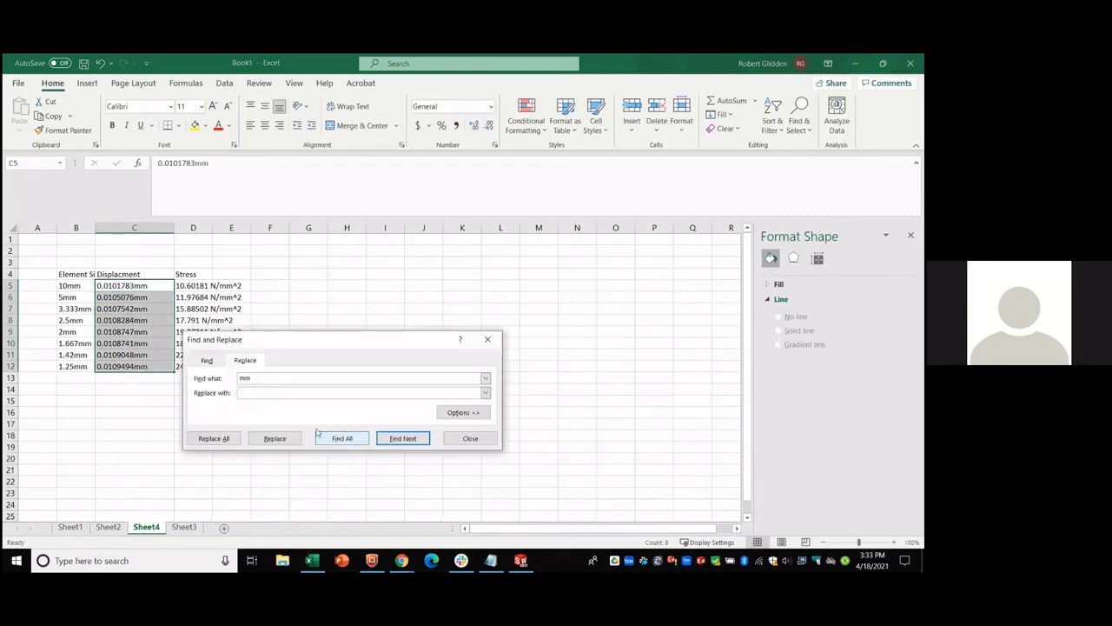
{"action": "left_click", "coordinate": [265, 438]}
{"action": "left_click", "coordinate": [216, 438]}
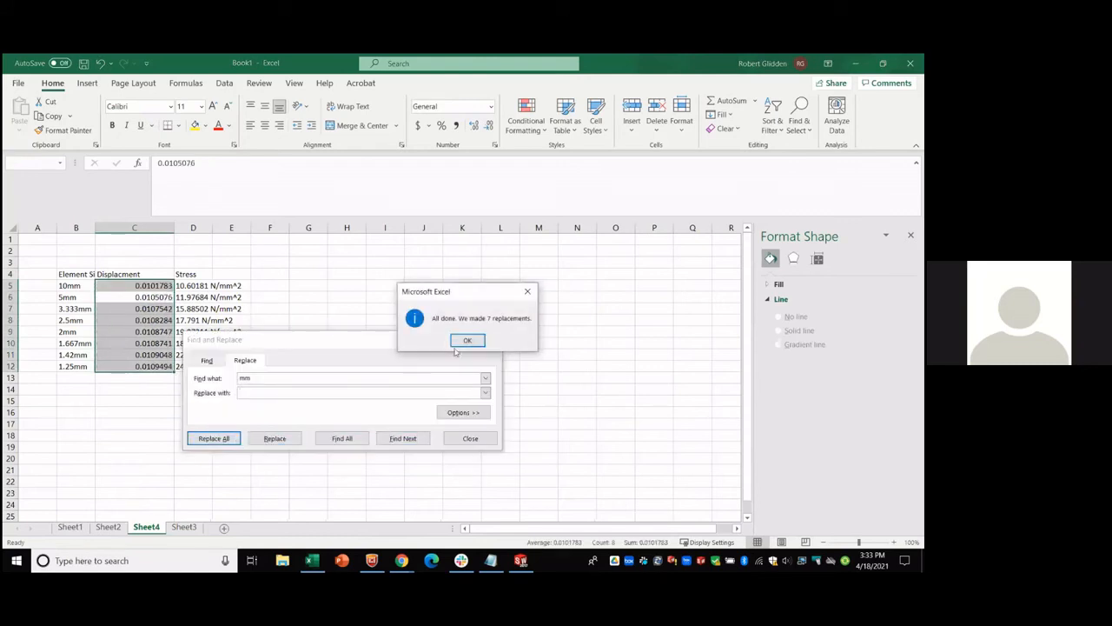
{"action": "left_click", "coordinate": [465, 340]}
Strip the "N/mm^2" unit from the stress values in D5:D12 by replacing it with nothing.
{"action": "left_click_drag", "start_coordinate": [208, 287], "coordinate": [200, 366]}
{"action": "key", "text": "ctrl+h"}
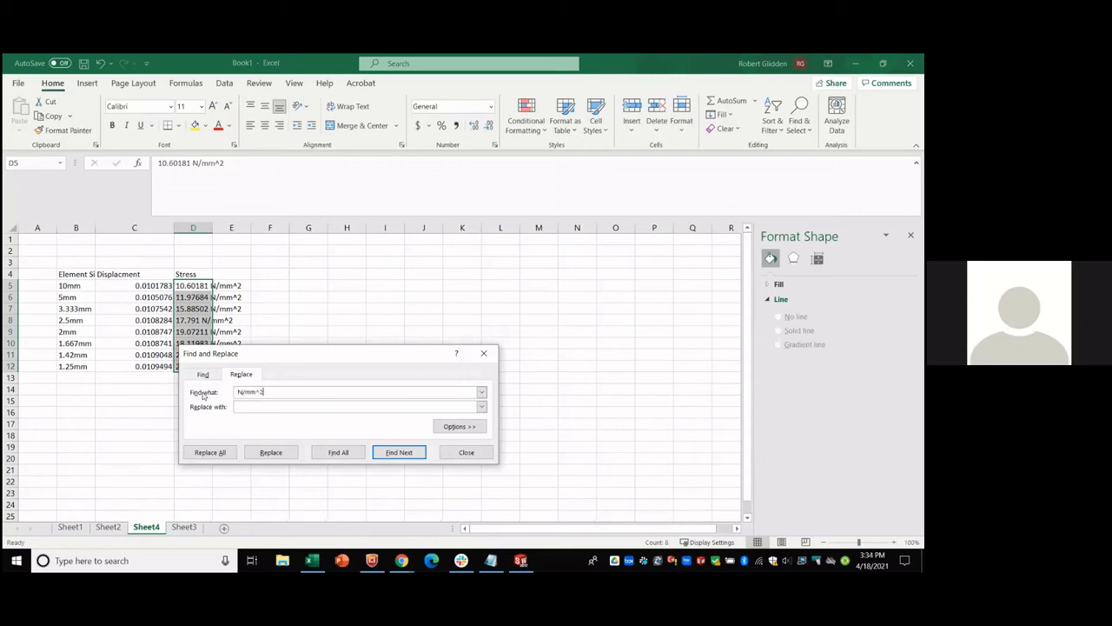
{"action": "left_click", "coordinate": [209, 453]}
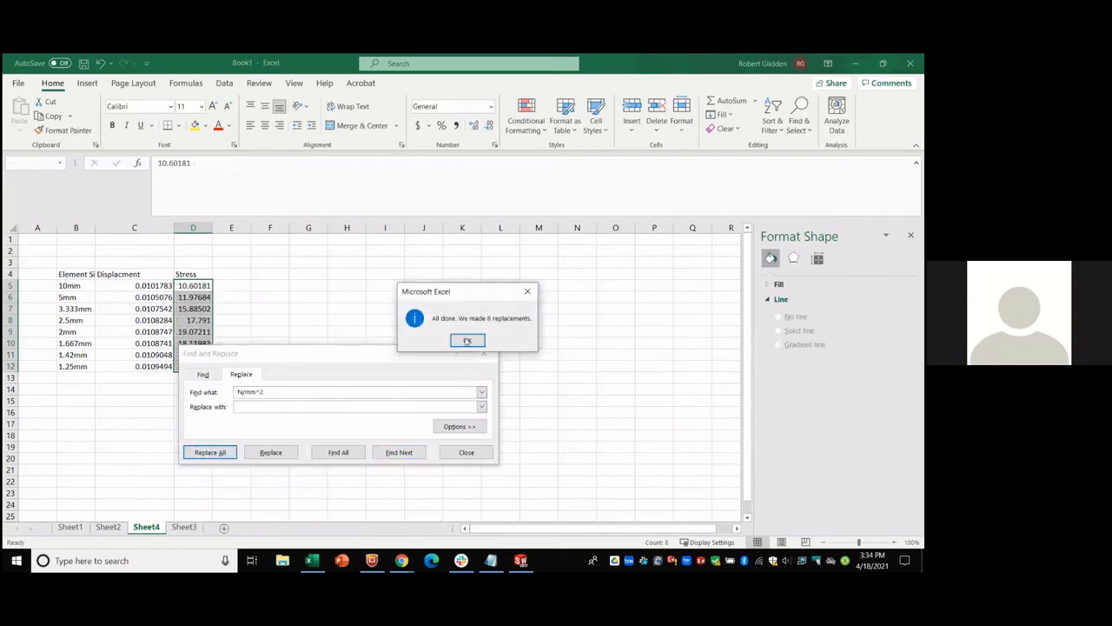
{"action": "left_click", "coordinate": [465, 339]}
{"action": "left_click", "coordinate": [462, 451]}
{"action": "left_click", "coordinate": [134, 447]}
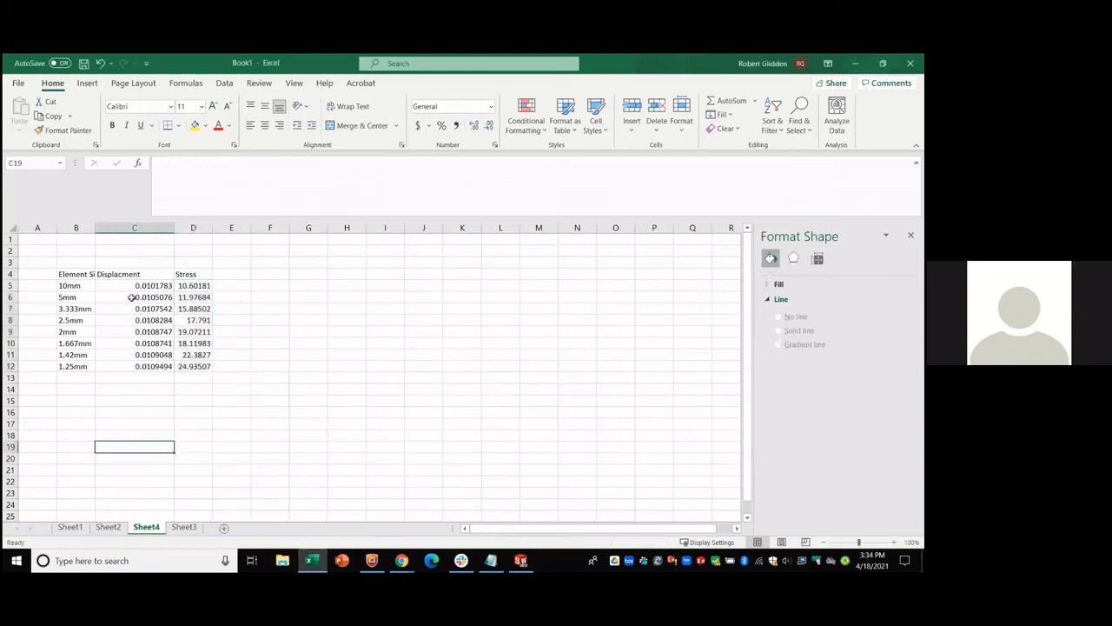
{"action": "left_click_drag", "start_coordinate": [128, 283], "coordinate": [132, 365]}
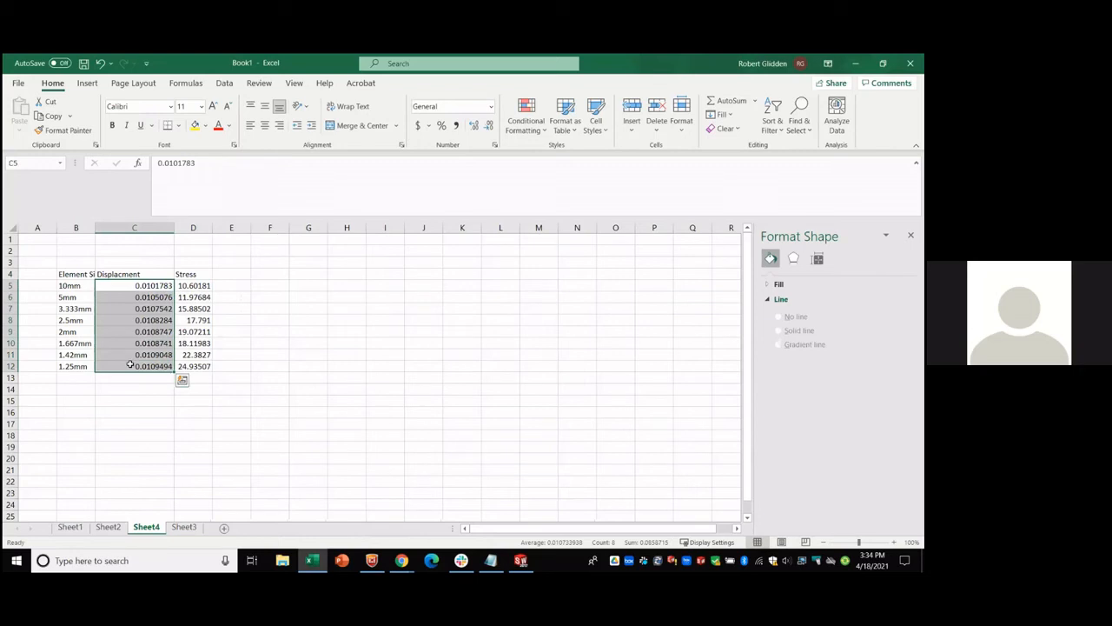
{"action": "left_click", "coordinate": [129, 285]}
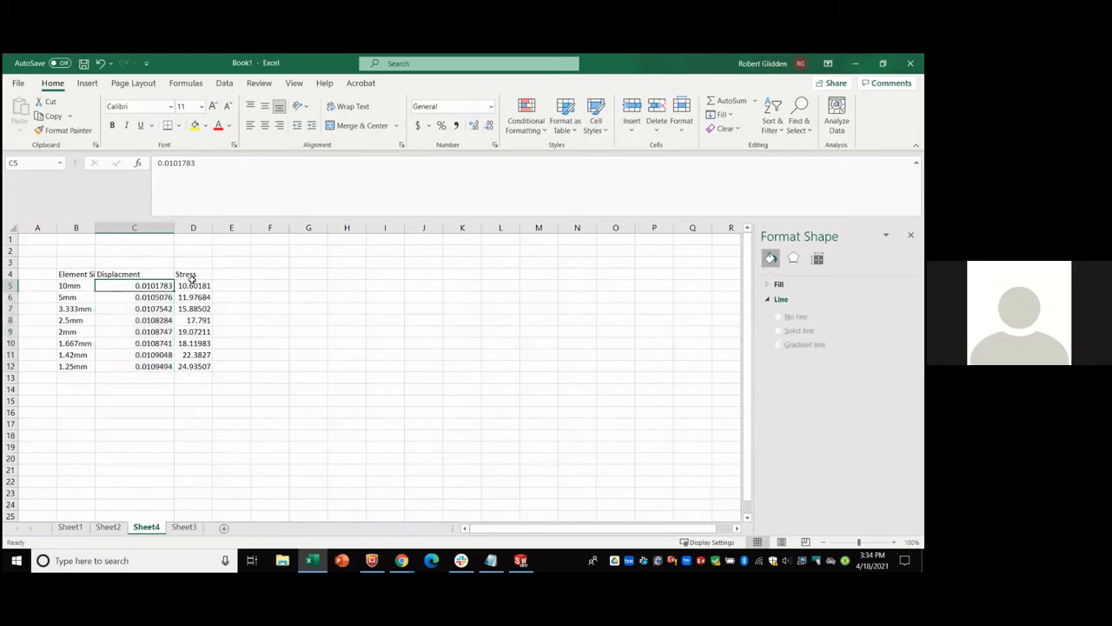
{"action": "left_click_drag", "start_coordinate": [193, 286], "coordinate": [195, 366]}
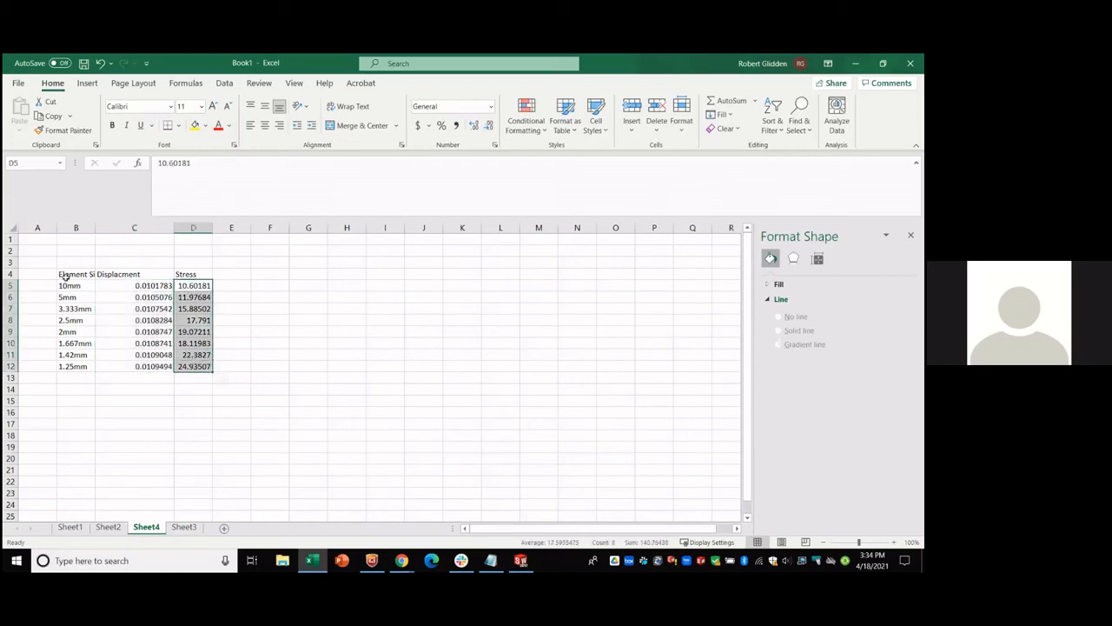
Number the result rows 1 through 8 in cells A5 to A12.
{"action": "left_click", "coordinate": [44, 284]}
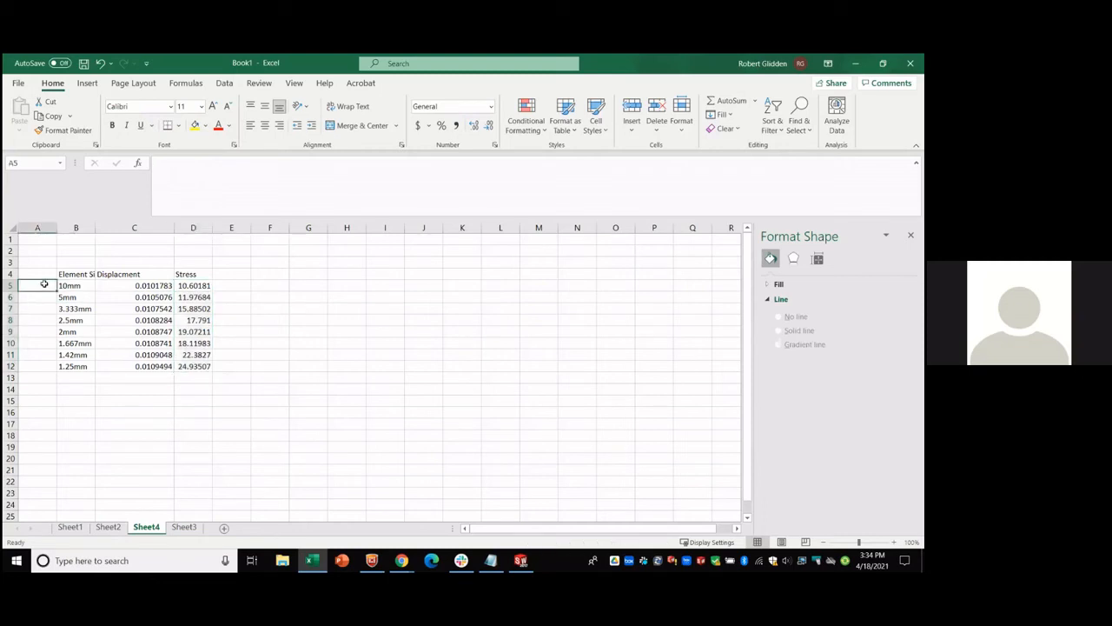
{"action": "type", "text": "1"}
{"action": "key", "text": "Return"}
{"action": "type", "text": "2"}
{"action": "key", "text": "Return"}
{"action": "type", "text": "3"}
{"action": "key", "text": "Return"}
{"action": "type", "text": "4"}
{"action": "key", "text": "Return"}
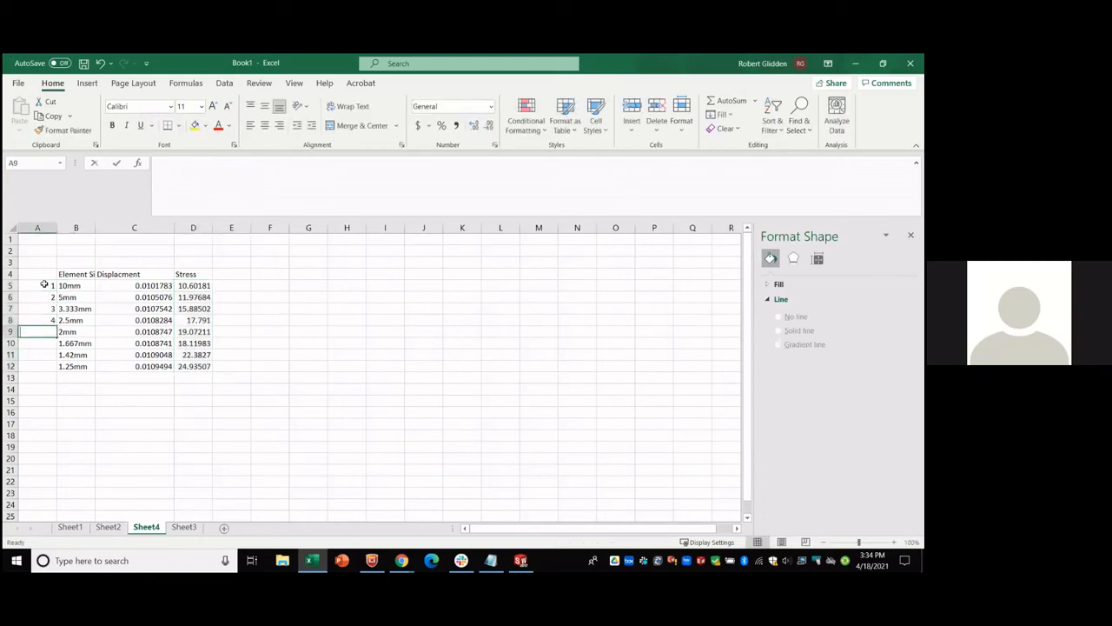
{"action": "type", "text": "5"}
{"action": "key", "text": "Return"}
{"action": "type", "text": "6"}
{"action": "key", "text": "Return"}
{"action": "type", "text": "7"}
{"action": "key", "text": "Return"}
{"action": "type", "text": "8"}
{"action": "key", "text": "Return"}
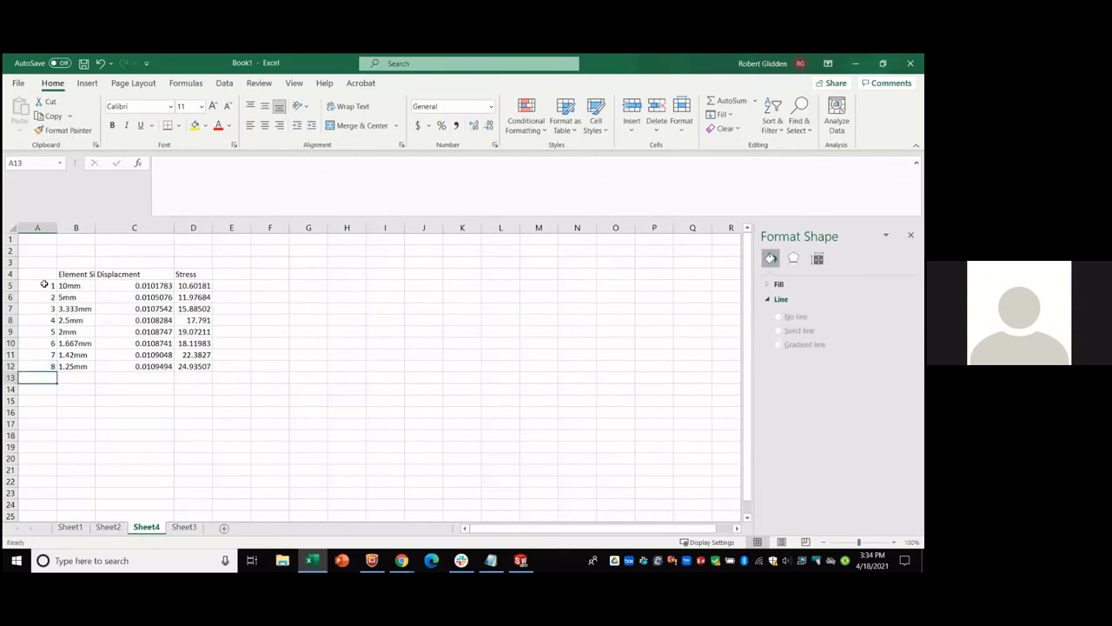
Enter the header "# of Elements" in cell A4 above the row numbers.
{"action": "left_click", "coordinate": [38, 274]}
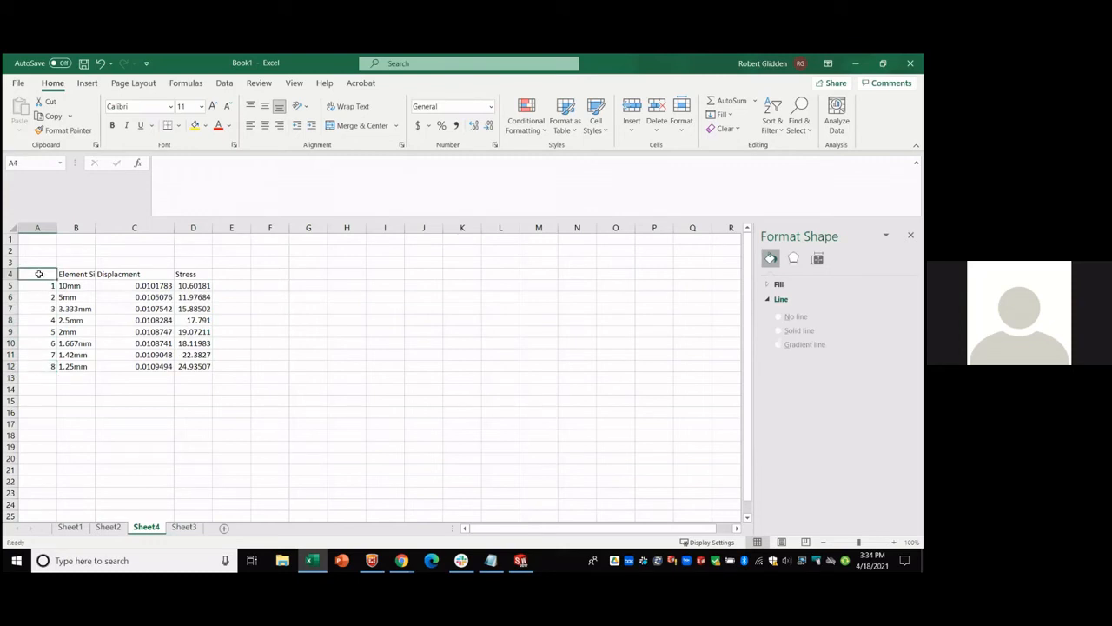
{"action": "type", "text": "# of Elements"}
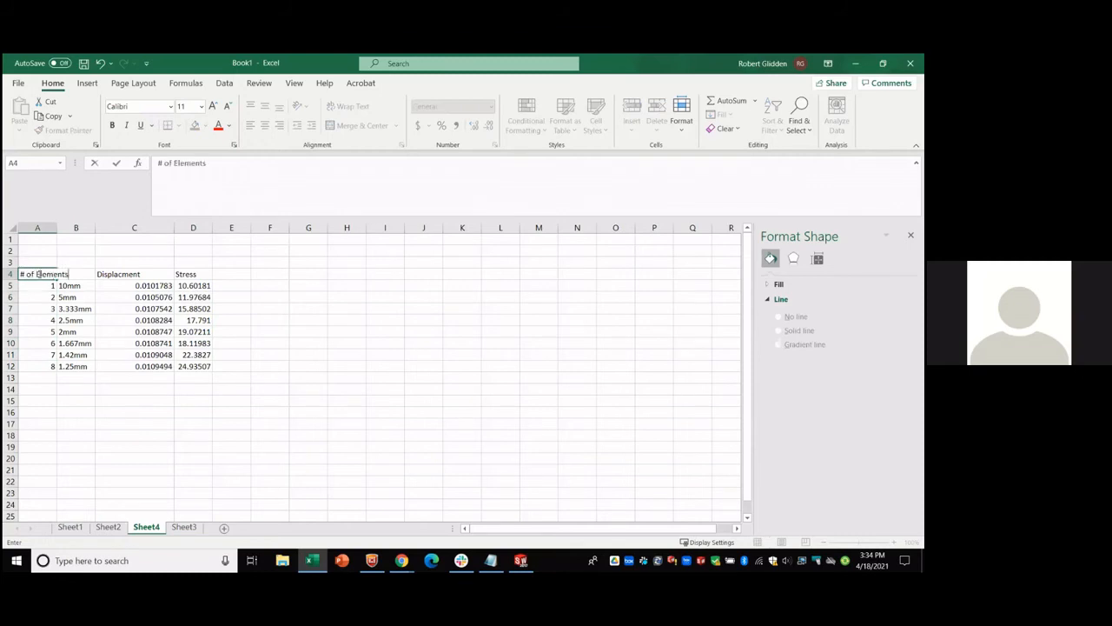
{"action": "key", "text": "Return"}
Insert a markers-only scatter chart of Stress (D4:D12) against # of Elements (A4:A12).
{"action": "left_click_drag", "start_coordinate": [39, 273], "coordinate": [42, 366]}
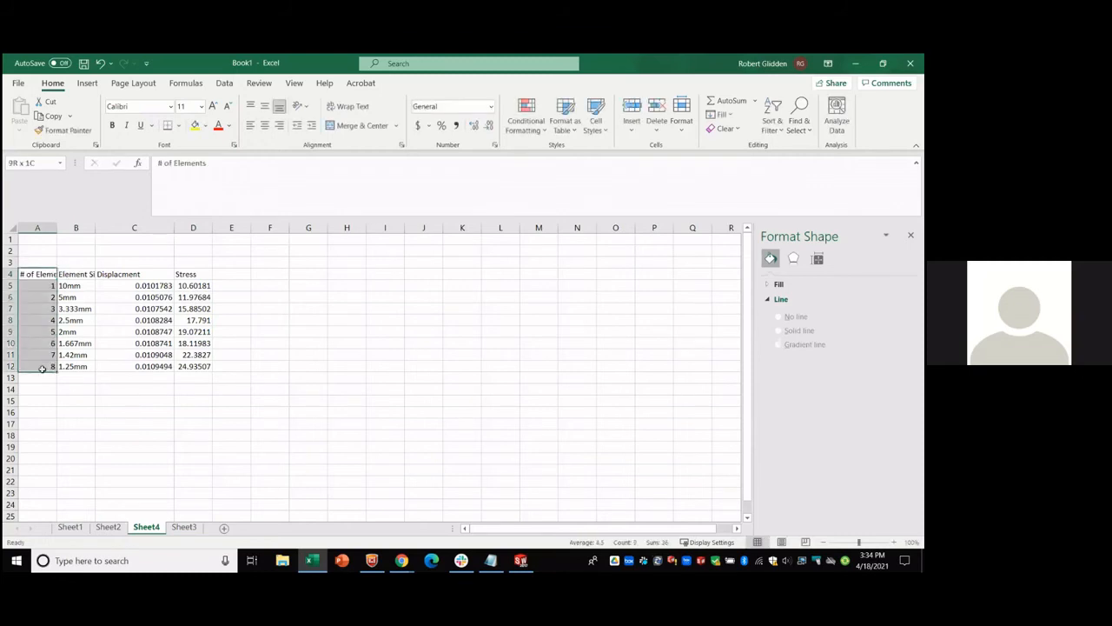
{"action": "left_click_drag", "start_coordinate": [187, 274], "coordinate": [192, 365], "text": "ctrl"}
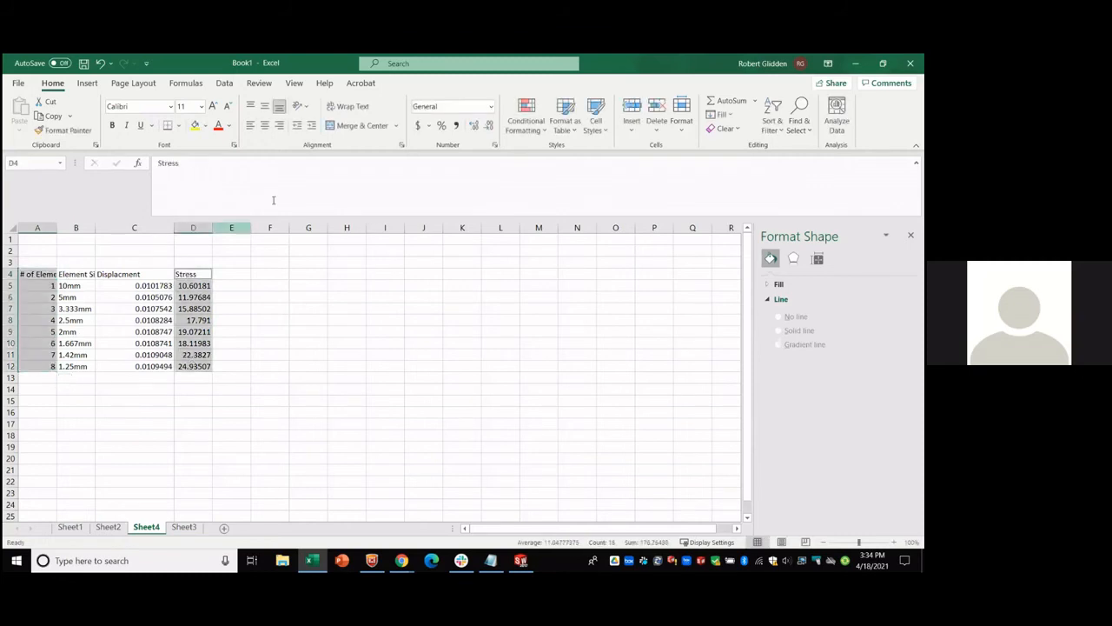
{"action": "left_click", "coordinate": [87, 82]}
{"action": "left_click", "coordinate": [443, 127]}
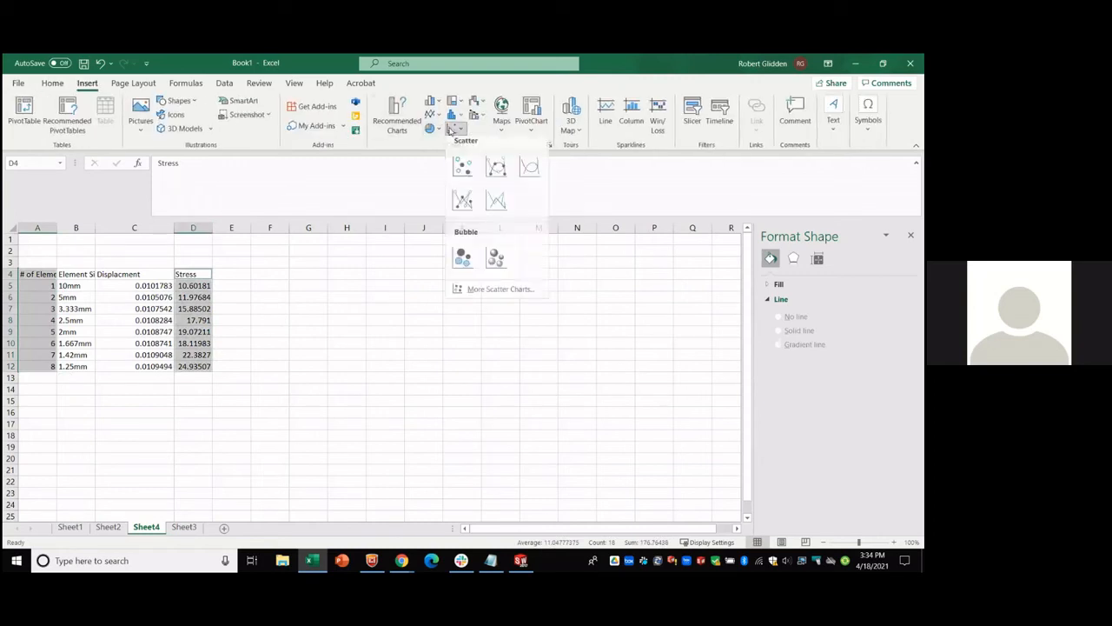
{"action": "left_click", "coordinate": [460, 171]}
Position the Stress chart just beside the results table so that all the data columns stay uncovered.
{"action": "left_click_drag", "start_coordinate": [297, 307], "coordinate": [294, 279]}
{"action": "left_click", "coordinate": [338, 352]}
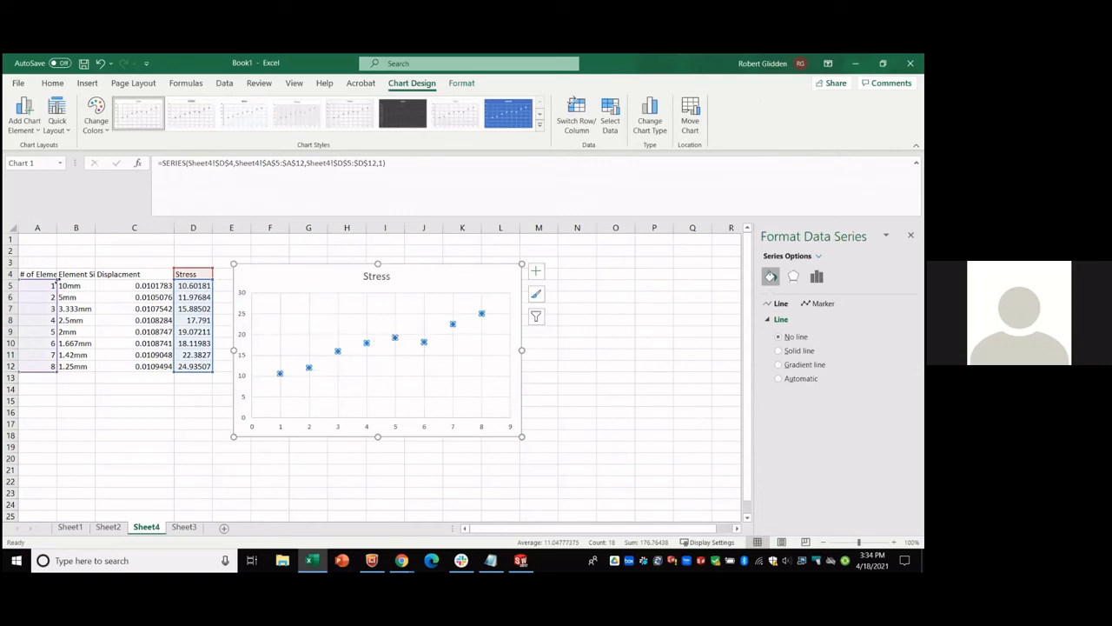
{"action": "left_click_drag", "start_coordinate": [49, 273], "coordinate": [52, 357]}
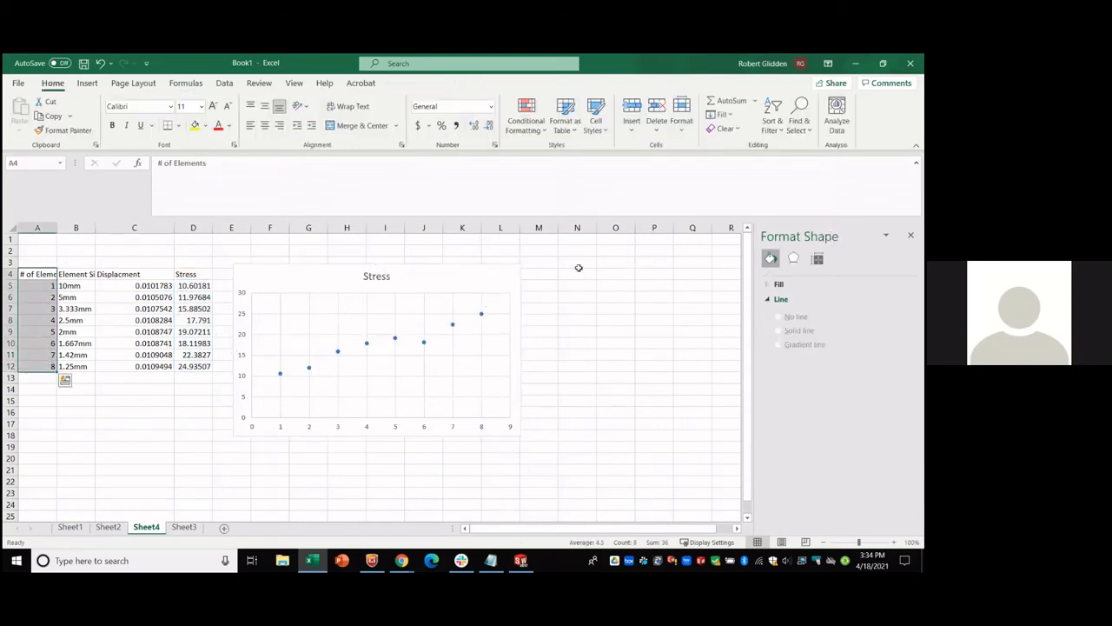
{"action": "left_click_drag", "start_coordinate": [266, 275], "coordinate": [283, 267]}
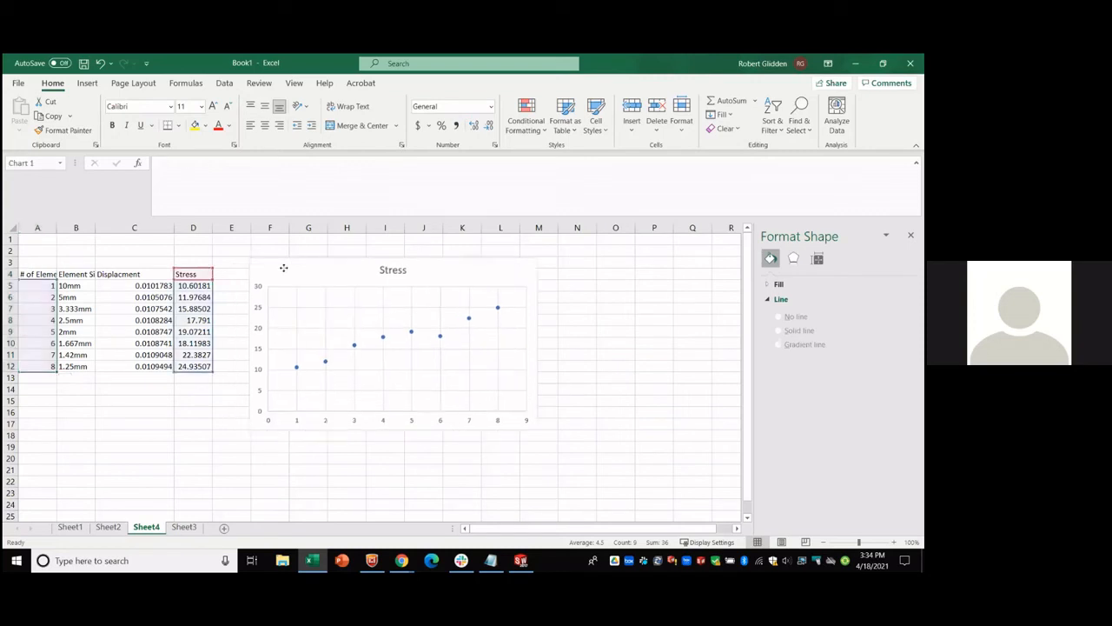
{"action": "left_click", "coordinate": [193, 400]}
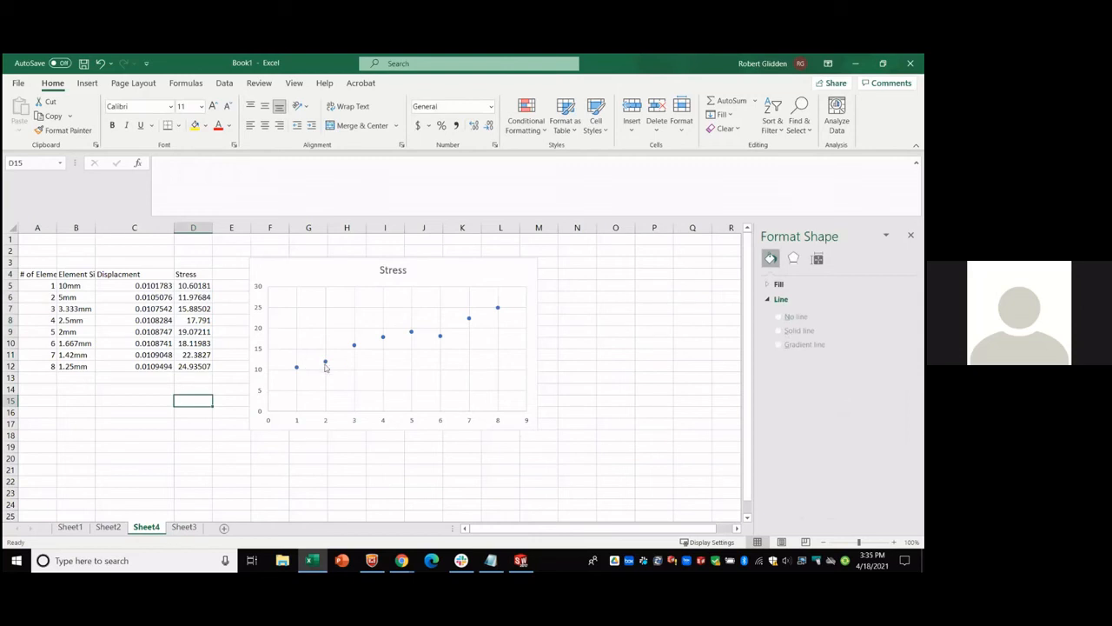
Switch to SOLIDWORKS, examine the stress concentration at the sharp inside corner, and return to the part model.
{"action": "left_click", "coordinate": [521, 560]}
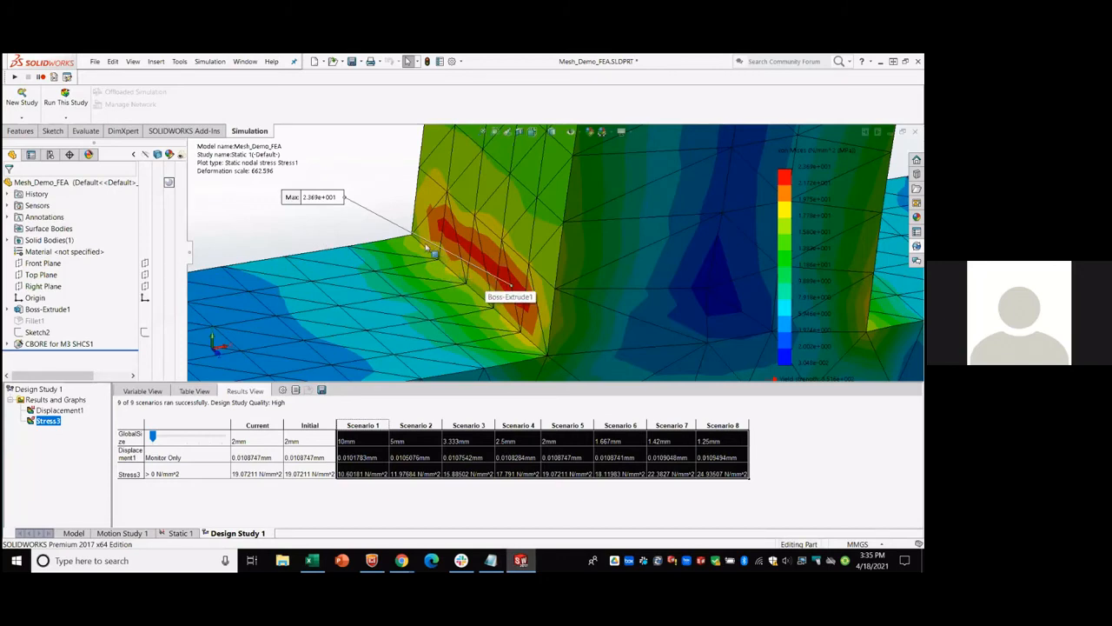
{"action": "scroll", "coordinate": [374, 227], "scroll_direction": "down", "scroll_amount": 1}
{"action": "left_click_drag", "start_coordinate": [310, 191], "coordinate": [412, 186]}
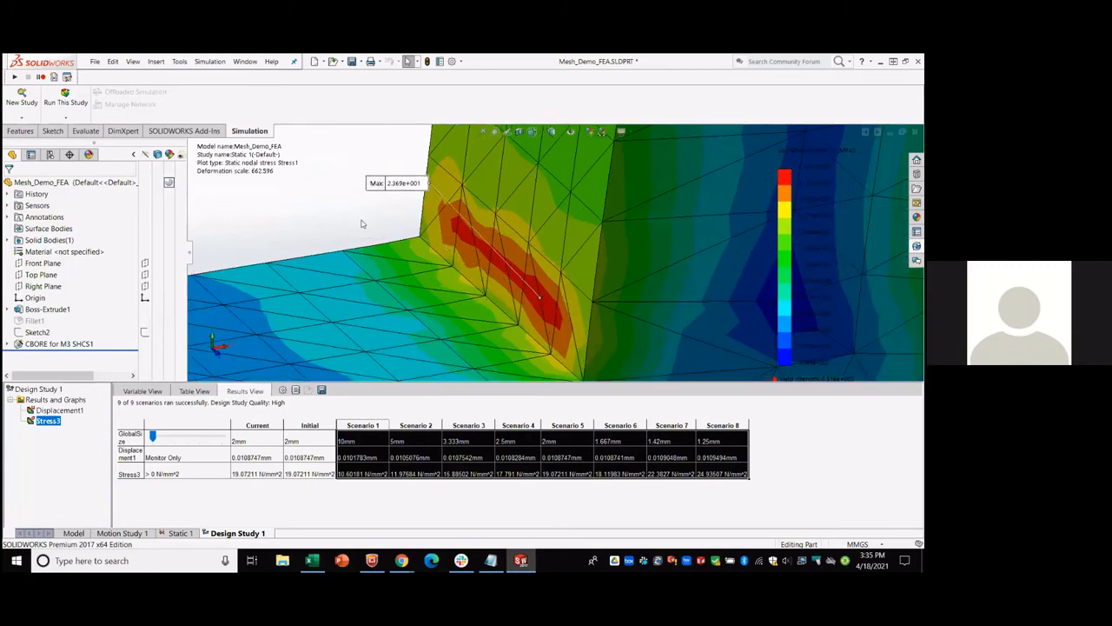
{"action": "middle_click_drag", "start_coordinate": [345, 225], "coordinate": [343, 213]}
{"action": "scroll", "coordinate": [344, 218], "scroll_direction": "up", "scroll_amount": 2}
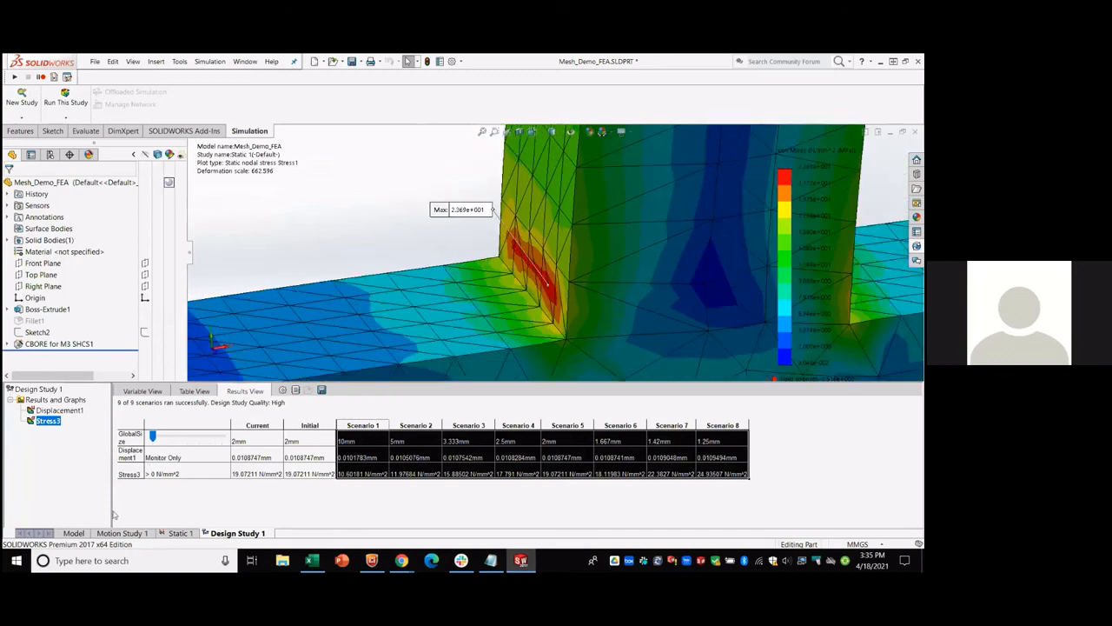
{"action": "left_click", "coordinate": [78, 535]}
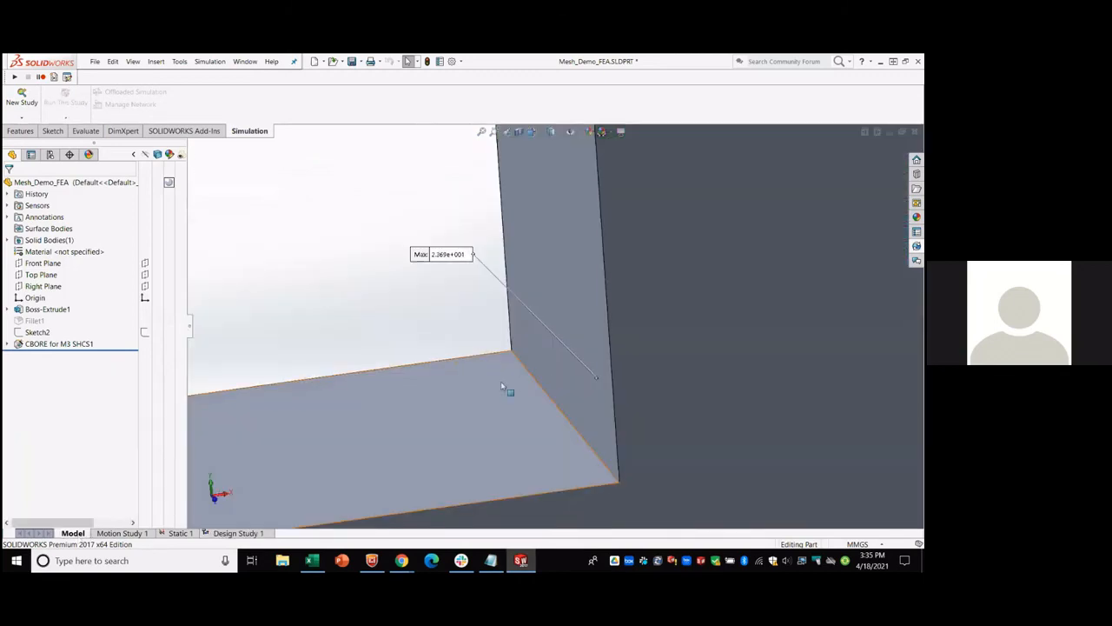
{"action": "scroll", "coordinate": [541, 380], "scroll_direction": "down", "scroll_amount": 3}
{"action": "right_click", "coordinate": [36, 322]}
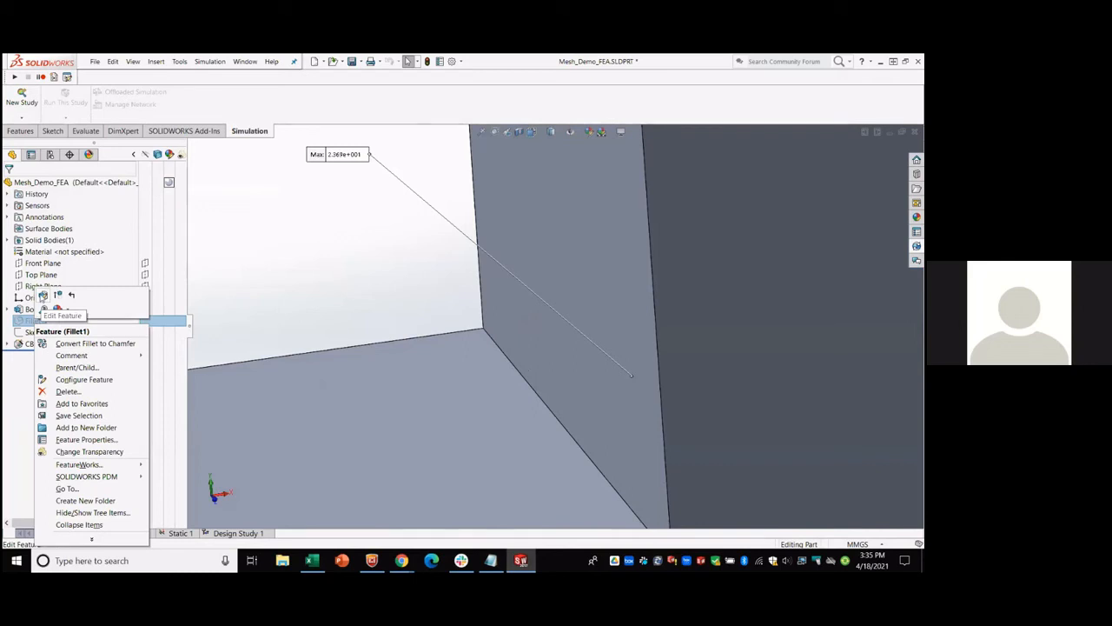
{"action": "left_click", "coordinate": [43, 296]}
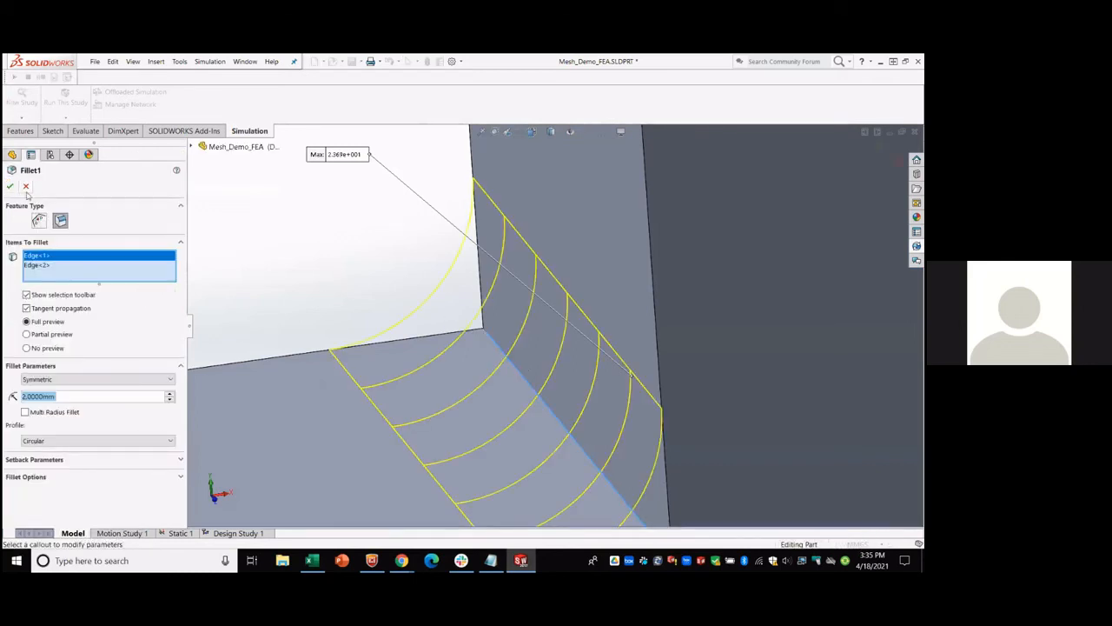
{"action": "left_click", "coordinate": [26, 187]}
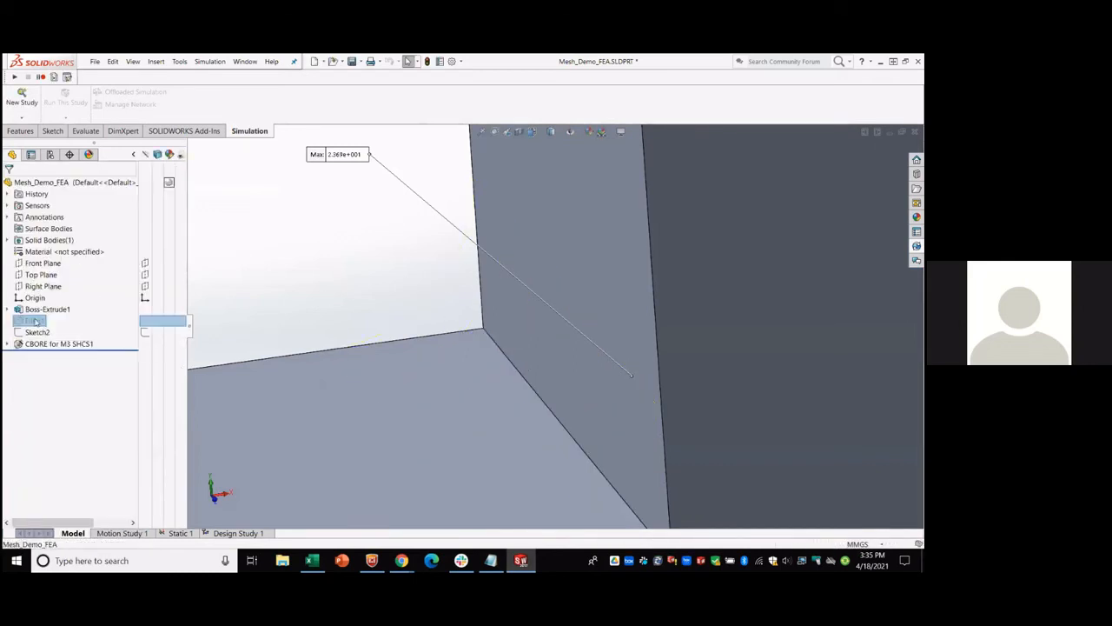
Unsuppress the inside-corner fillet Fillet1 and set its radius to 0.25 mm.
{"action": "right_click", "coordinate": [36, 322]}
{"action": "left_click", "coordinate": [67, 298]}
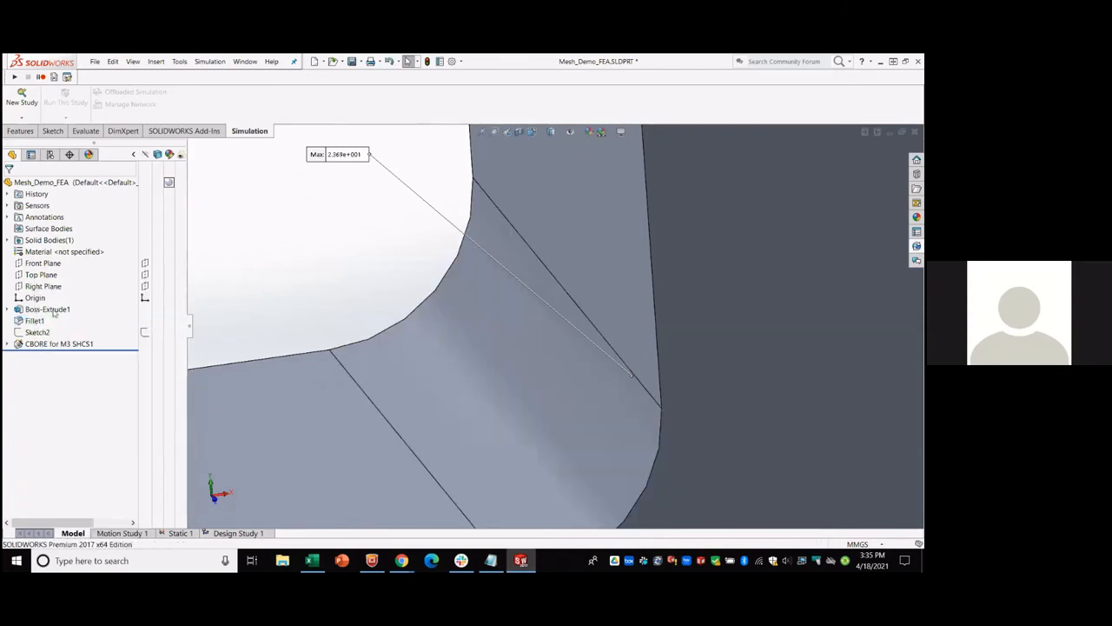
{"action": "right_click", "coordinate": [52, 319]}
{"action": "left_click", "coordinate": [51, 297]}
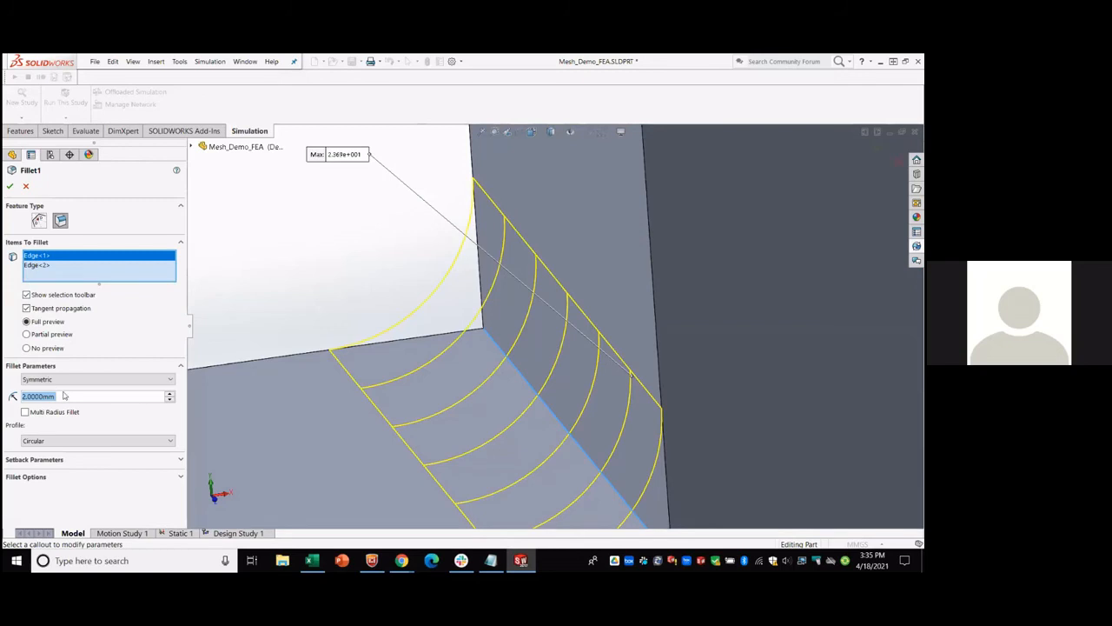
{"action": "key", "text": "BackSpace"}
{"action": "type", "text": ".02"}
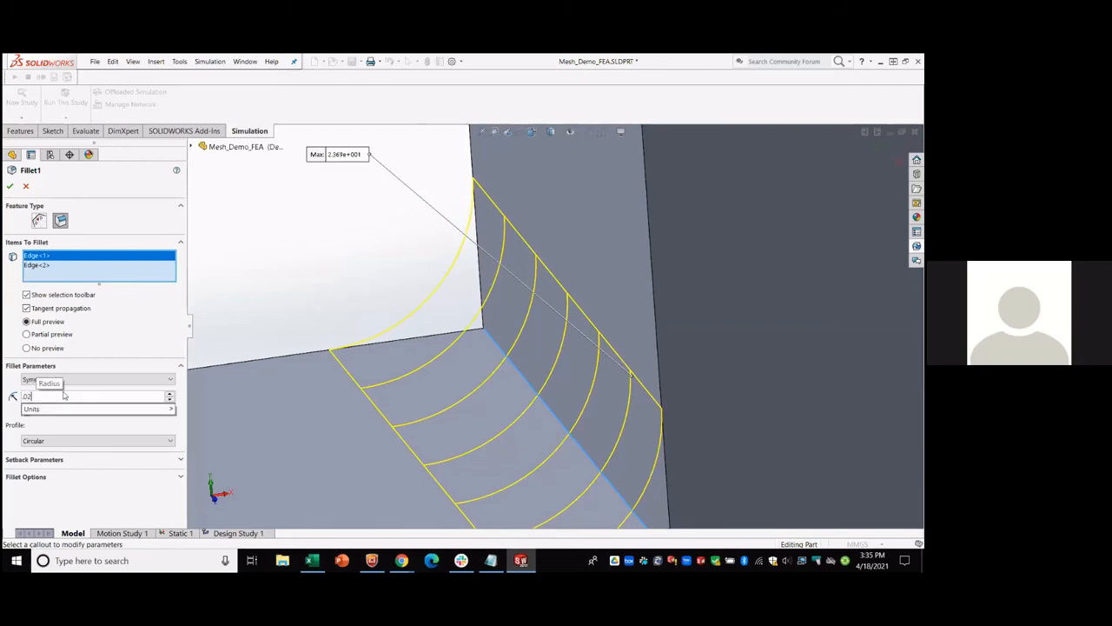
{"action": "key", "text": "BackSpace"}
{"action": "key", "text": "BackSpace"}
{"action": "key", "text": "BackSpace"}
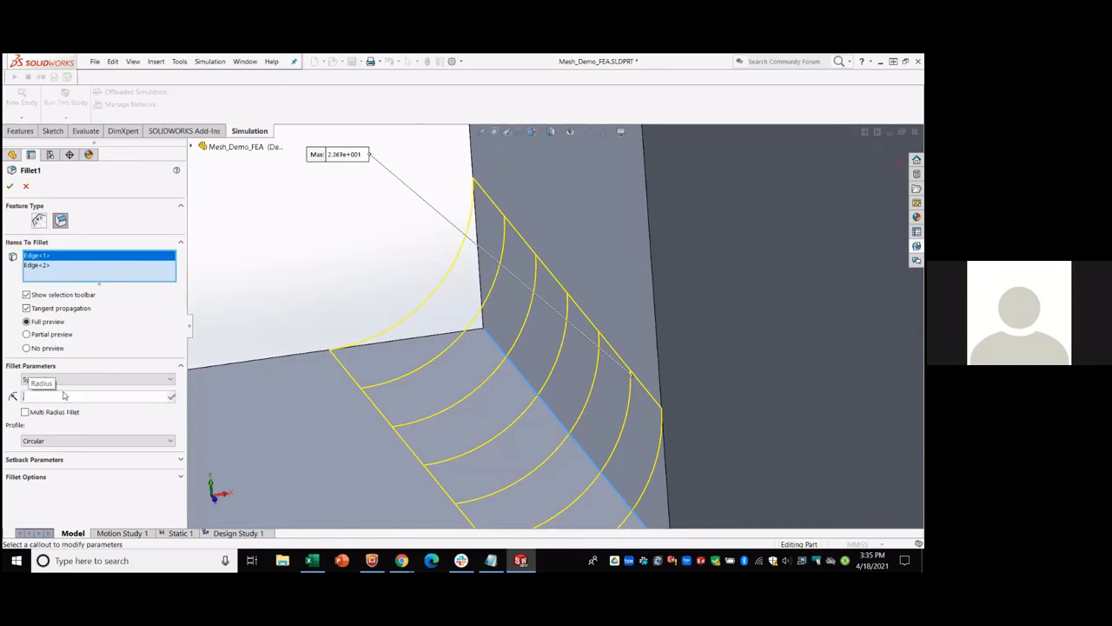
{"action": "type", "text": "0.25"}
{"action": "key", "text": "Return"}
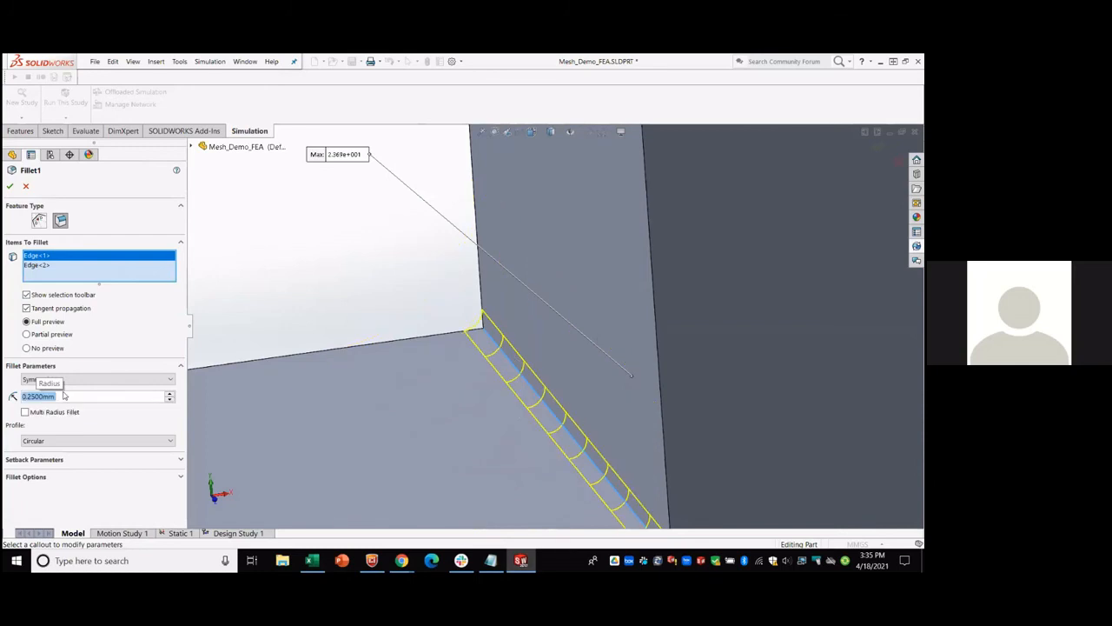
{"action": "left_click", "coordinate": [9, 185]}
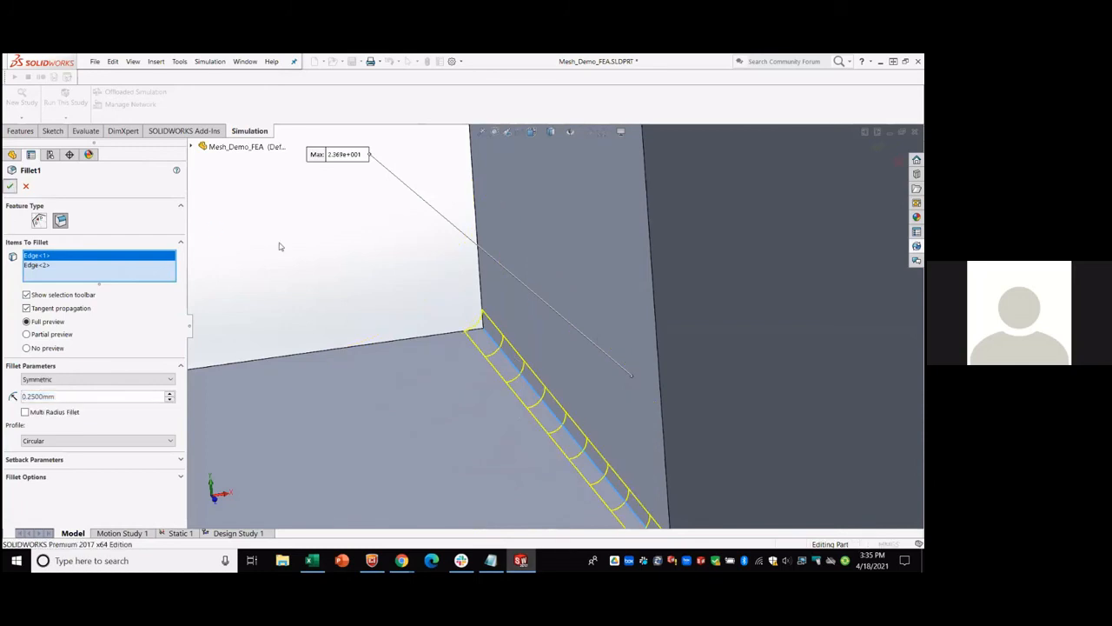
Examine the small fillet at the inside corner between the base and the upright.
{"action": "left_click", "coordinate": [511, 357]}
{"action": "scroll", "coordinate": [282, 282], "scroll_direction": "up", "scroll_amount": 7}
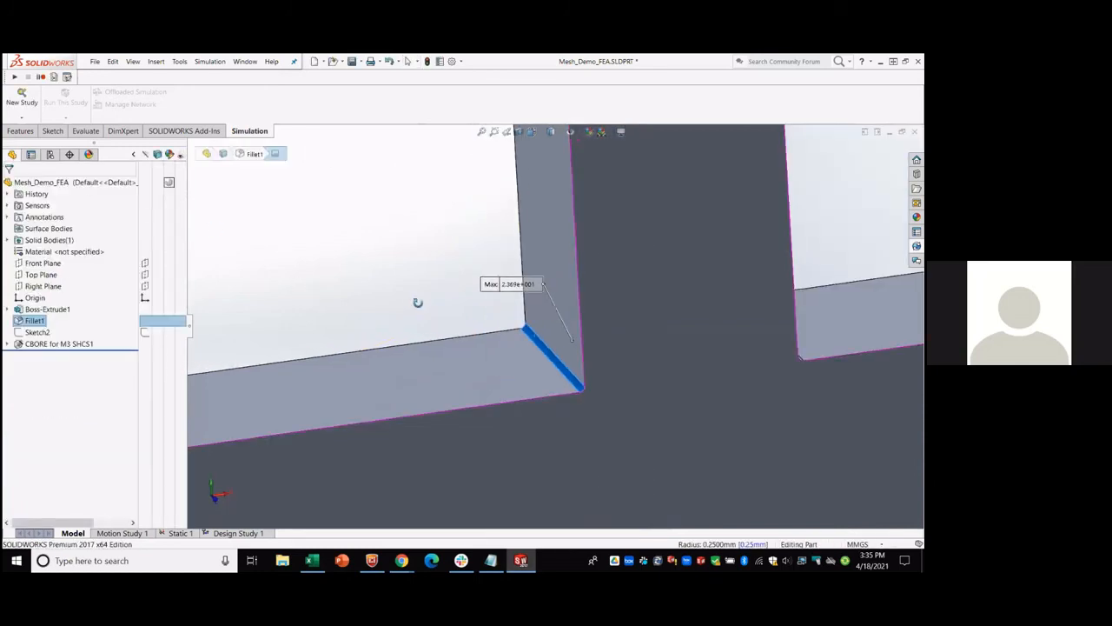
{"action": "middle_click_drag", "start_coordinate": [417, 303], "coordinate": [409, 295]}
{"action": "left_click", "coordinate": [410, 296]}
{"action": "scroll", "coordinate": [611, 360], "scroll_direction": "down", "scroll_amount": 1}
{"action": "scroll", "coordinate": [574, 365], "scroll_direction": "up", "scroll_amount": 6}
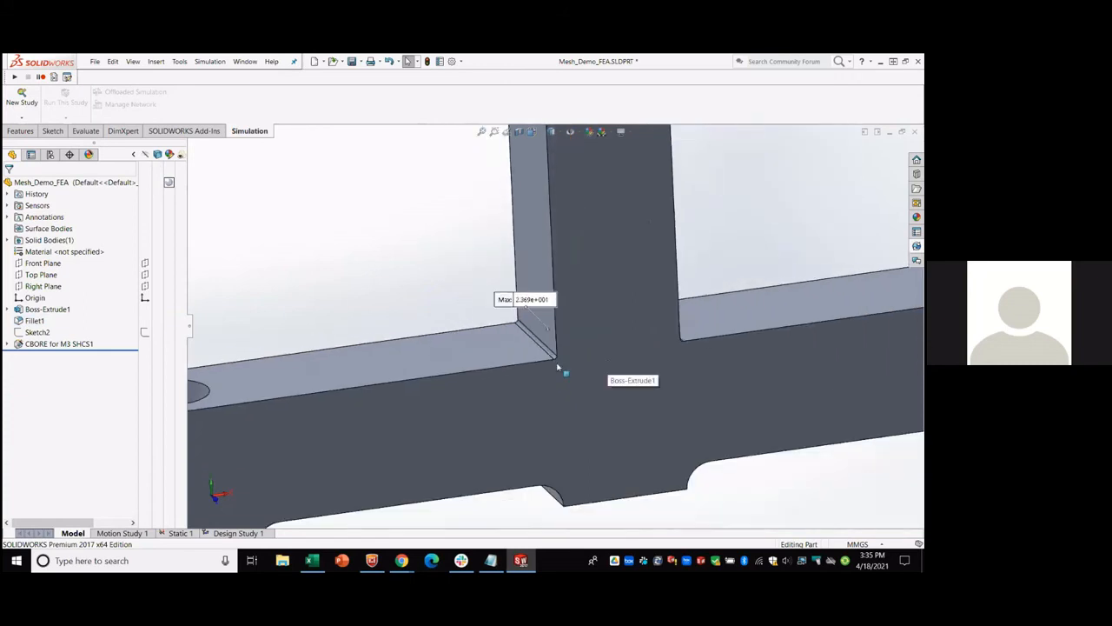
{"action": "scroll", "coordinate": [560, 343], "scroll_direction": "down", "scroll_amount": 5}
{"action": "scroll", "coordinate": [559, 343], "scroll_direction": "down", "scroll_amount": 1}
{"action": "left_click", "coordinate": [494, 350]}
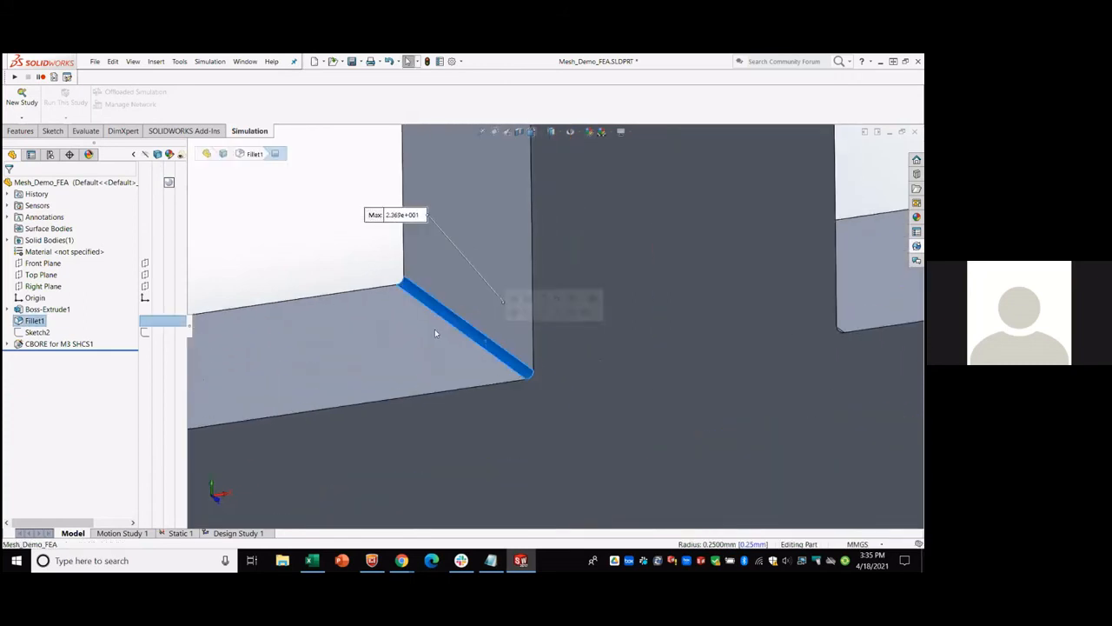
{"action": "left_click", "coordinate": [277, 276]}
Remesh the Static 1 study with a standard mesh of 1.25 mm elements and inspect the mesh on the corner fillet.
{"action": "left_click", "coordinate": [180, 533]}
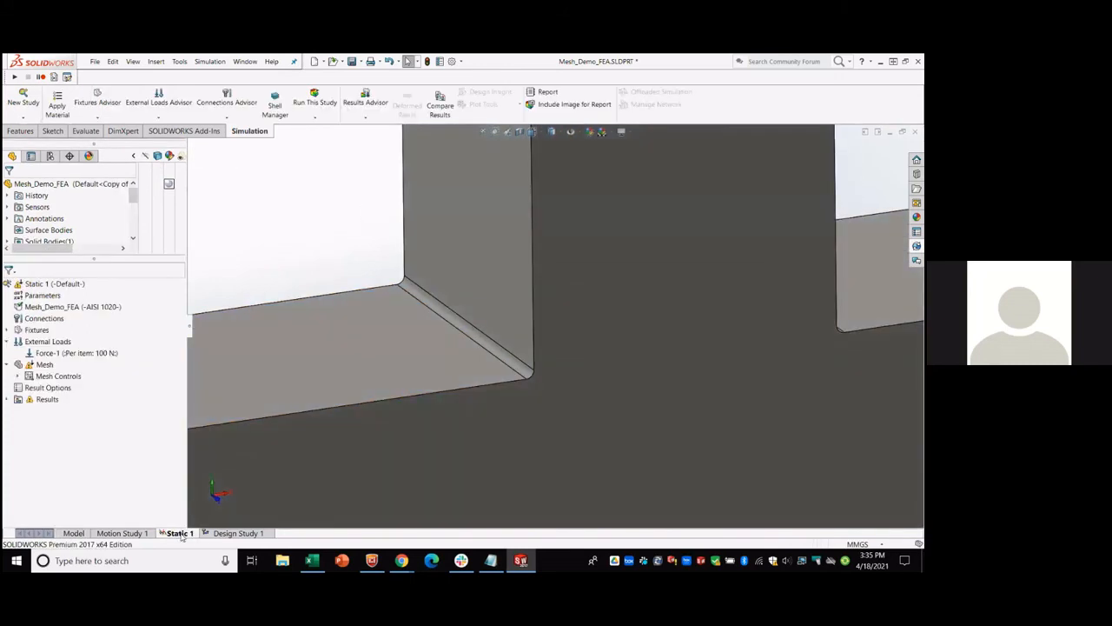
{"action": "right_click", "coordinate": [45, 364]}
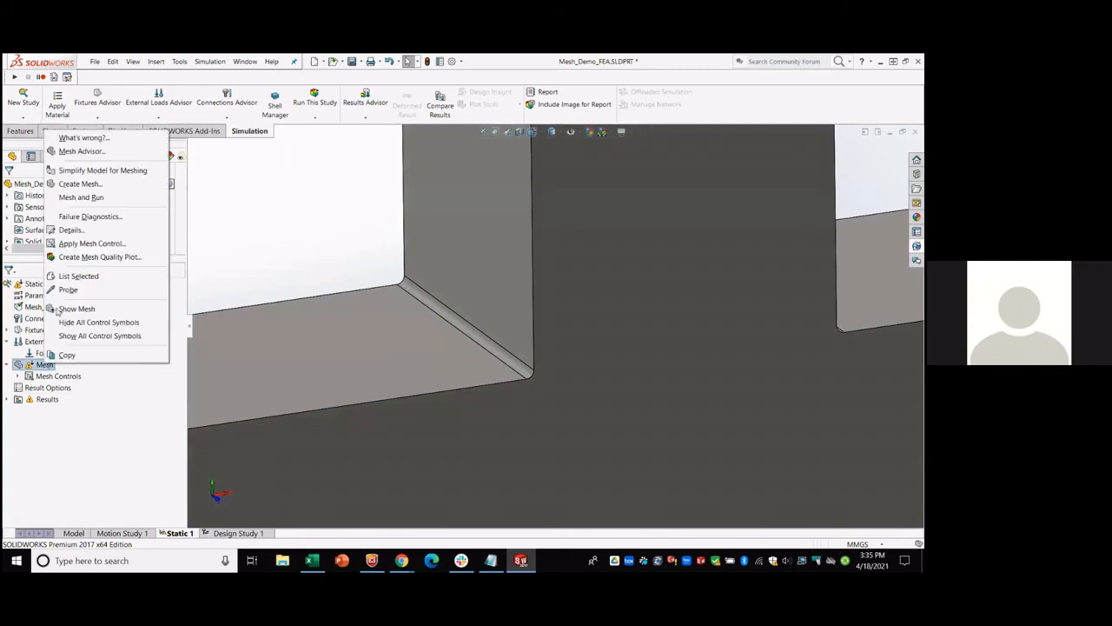
{"action": "left_click", "coordinate": [74, 185]}
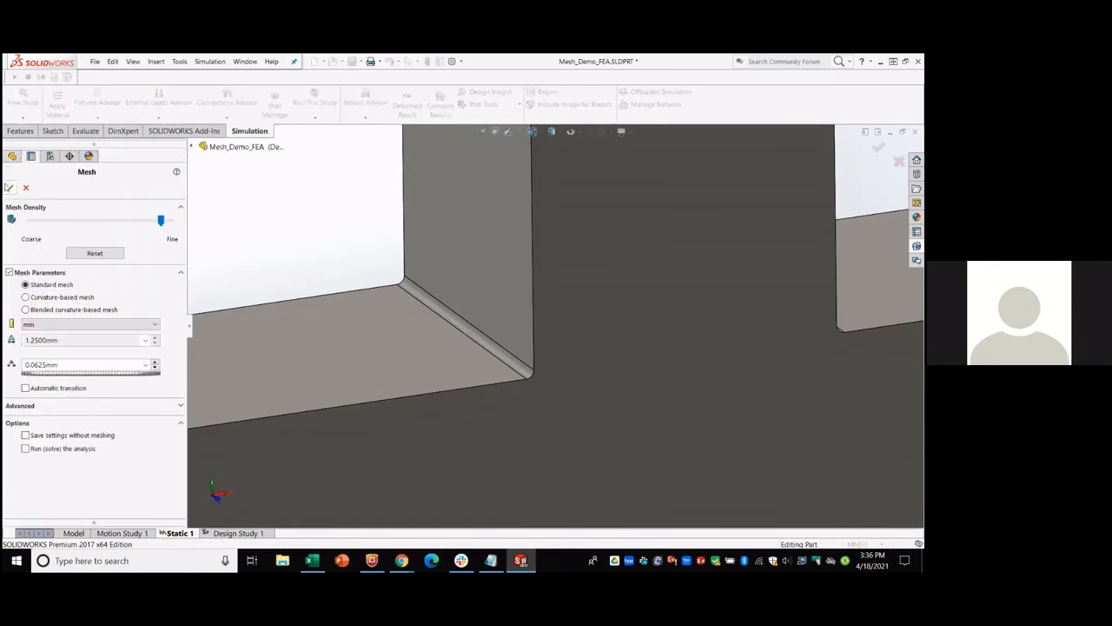
{"action": "left_click", "coordinate": [9, 186]}
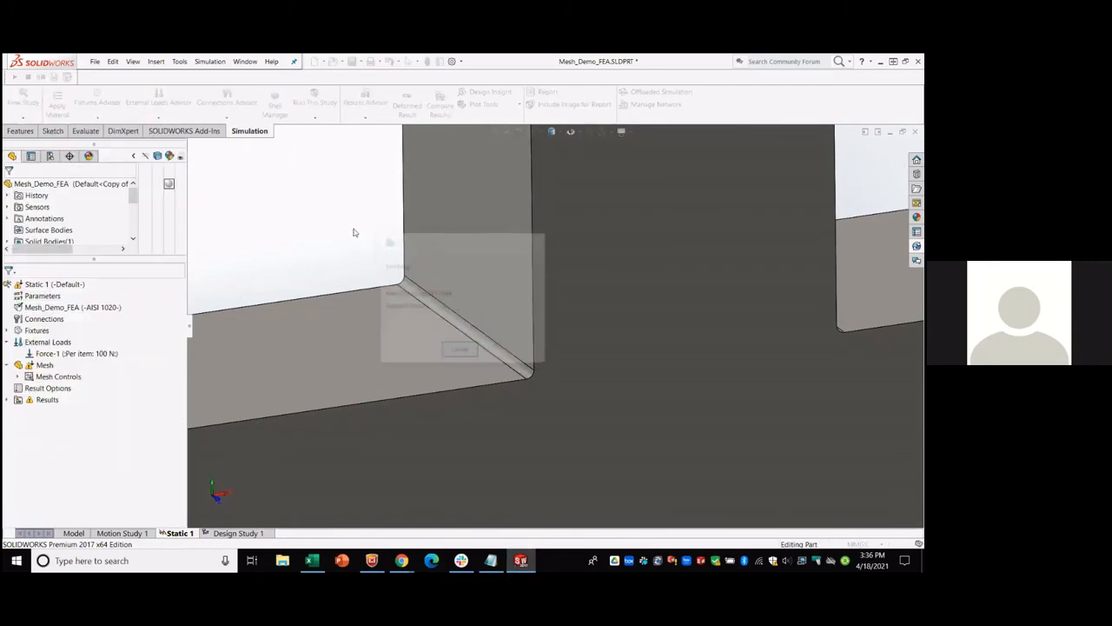
{"action": "scroll", "coordinate": [506, 352], "scroll_direction": "down", "scroll_amount": 5}
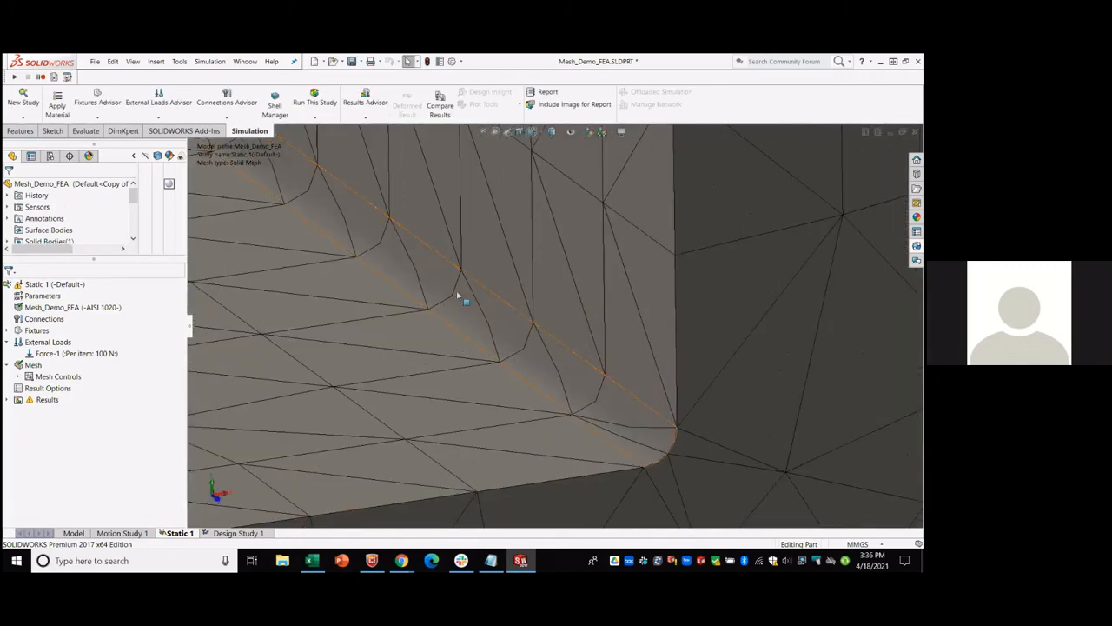
{"action": "scroll", "coordinate": [441, 295], "scroll_direction": "up", "scroll_amount": 1}
{"action": "left_click", "coordinate": [441, 292]}
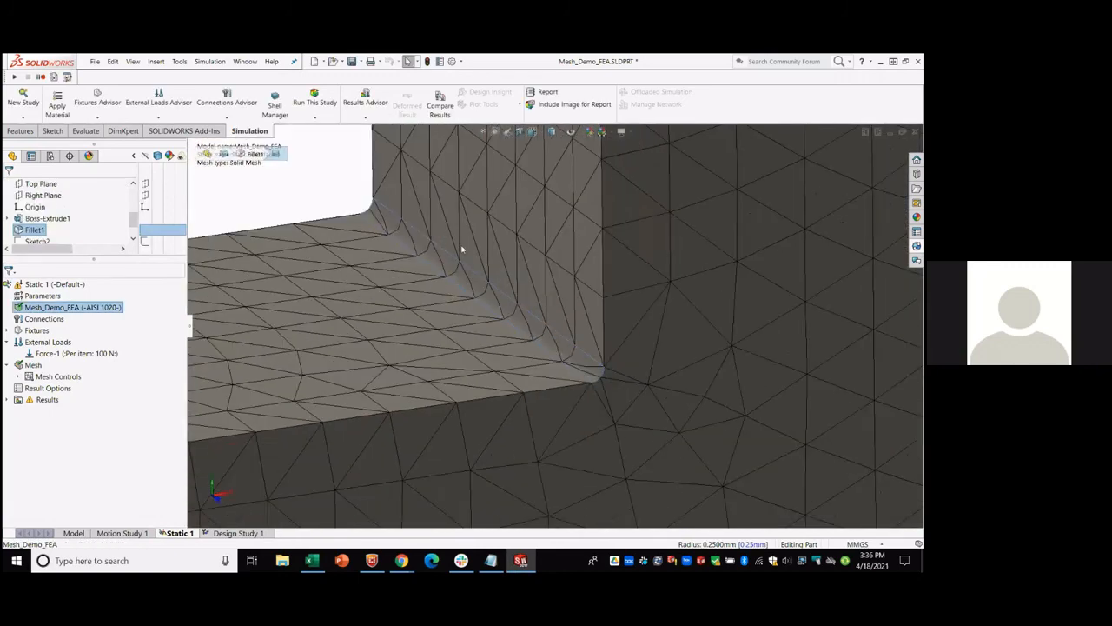
Unsuppress the mesh control Control-2 and check that it applies to the corner fillet face.
{"action": "right_click", "coordinate": [54, 390]}
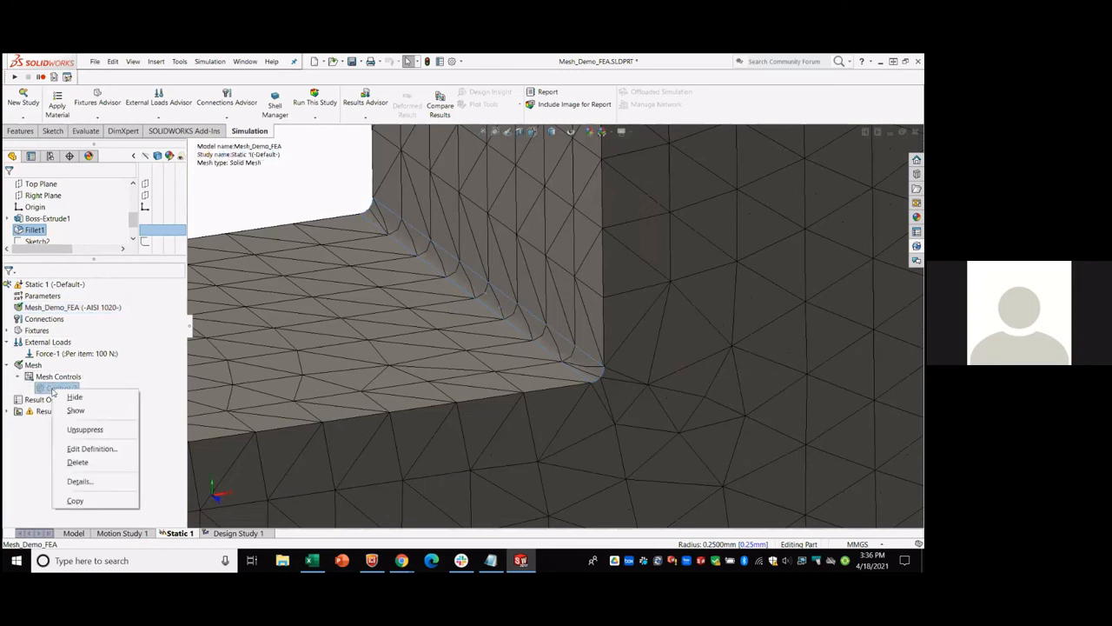
{"action": "left_click", "coordinate": [83, 428]}
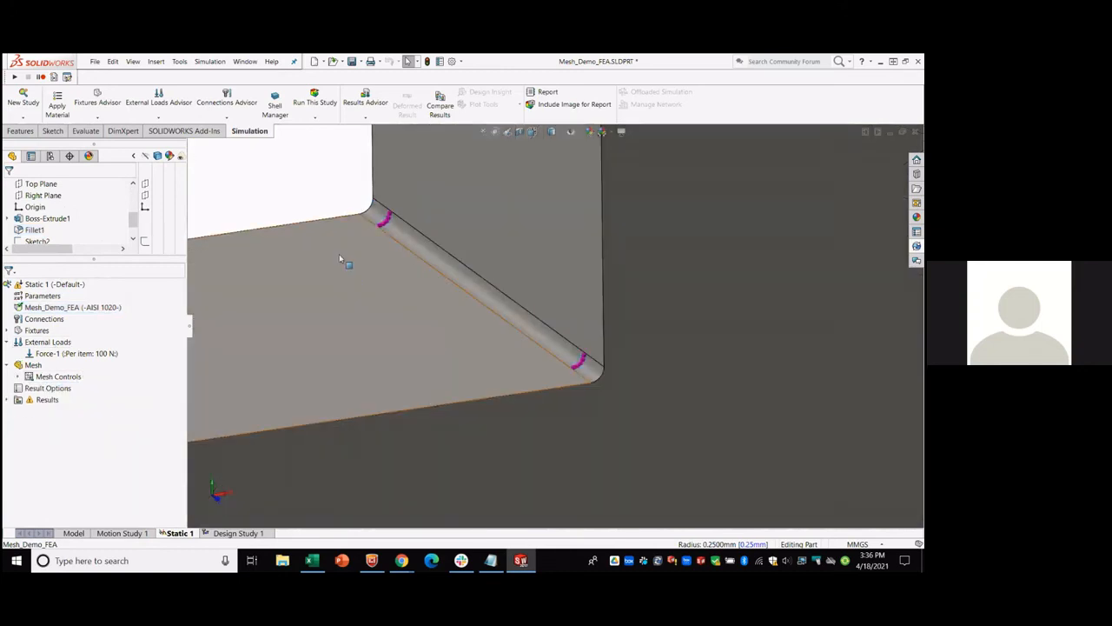
{"action": "right_click", "coordinate": [54, 378]}
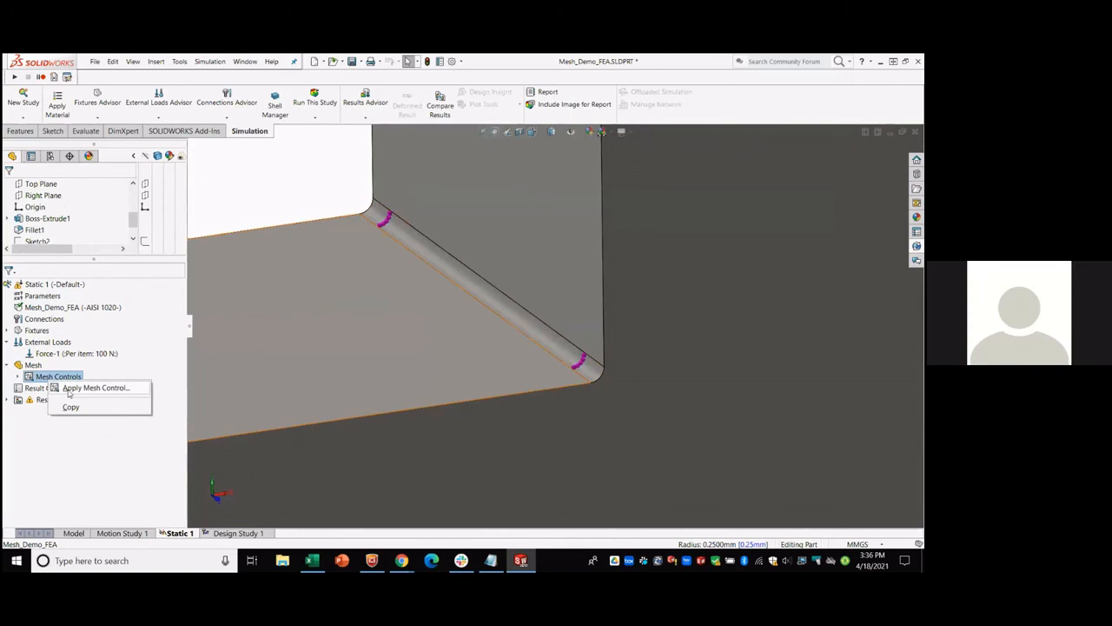
{"action": "left_click", "coordinate": [23, 377]}
{"action": "right_click", "coordinate": [52, 390]}
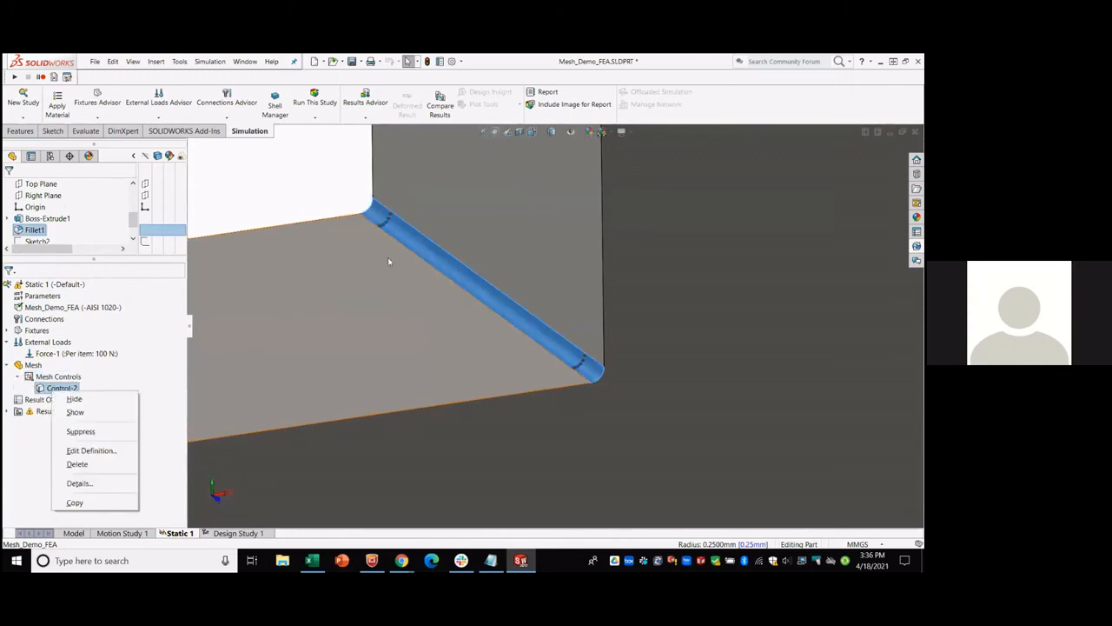
{"action": "key", "text": "Escape"}
{"action": "key", "text": "f"}
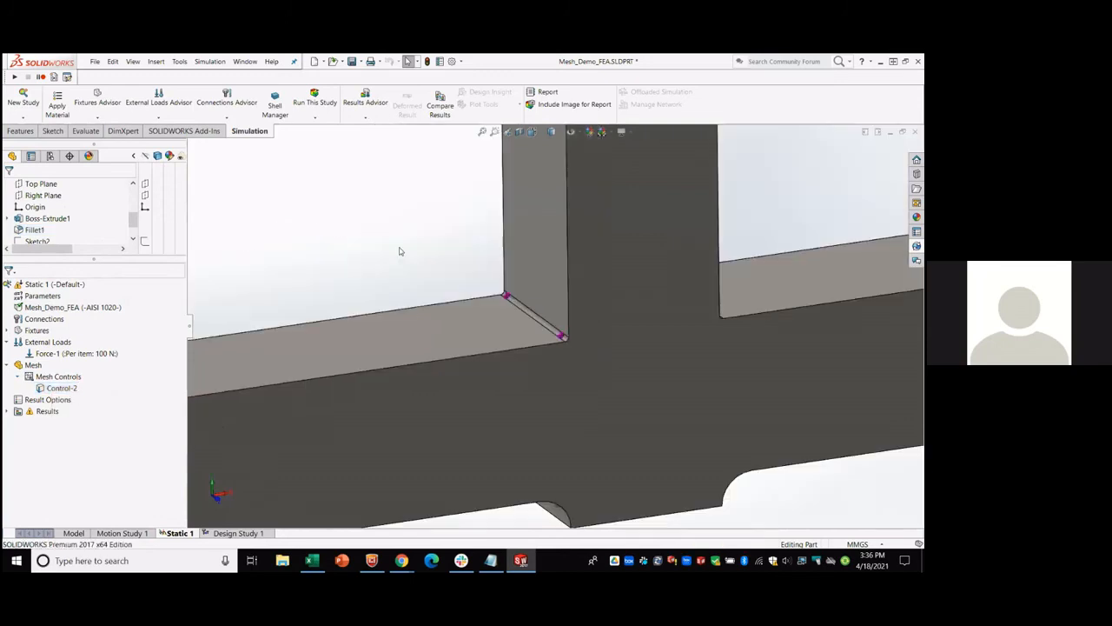
{"action": "mouse_move", "coordinate": [636, 314]}
{"action": "middle_mouse_down"}
{"action": "mouse_move", "coordinate": [603, 332]}
{"action": "mouse_move", "coordinate": [585, 324]}
{"action": "mouse_move", "coordinate": [632, 315]}
{"action": "middle_mouse_up"}
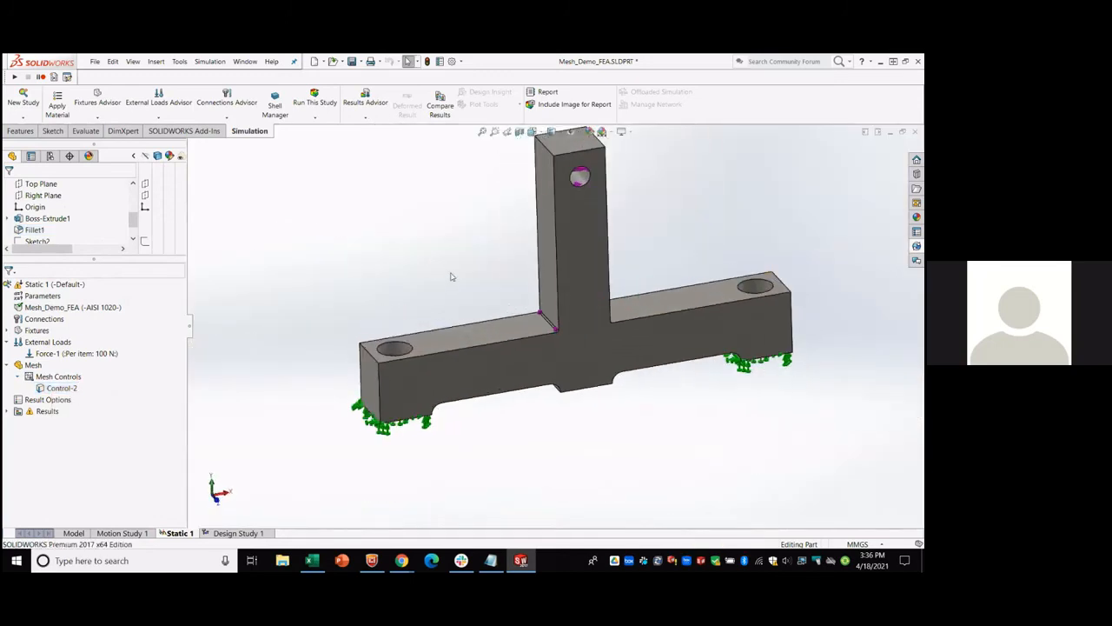
Examine the inside-corner fillet face up close and check its radius.
{"action": "scroll", "coordinate": [454, 304], "scroll_direction": "down", "scroll_amount": 2}
{"action": "scroll", "coordinate": [454, 313], "scroll_direction": "up", "scroll_amount": 2}
{"action": "scroll", "coordinate": [606, 300], "scroll_direction": "down", "scroll_amount": 2}
{"action": "scroll", "coordinate": [529, 368], "scroll_direction": "down", "scroll_amount": 5}
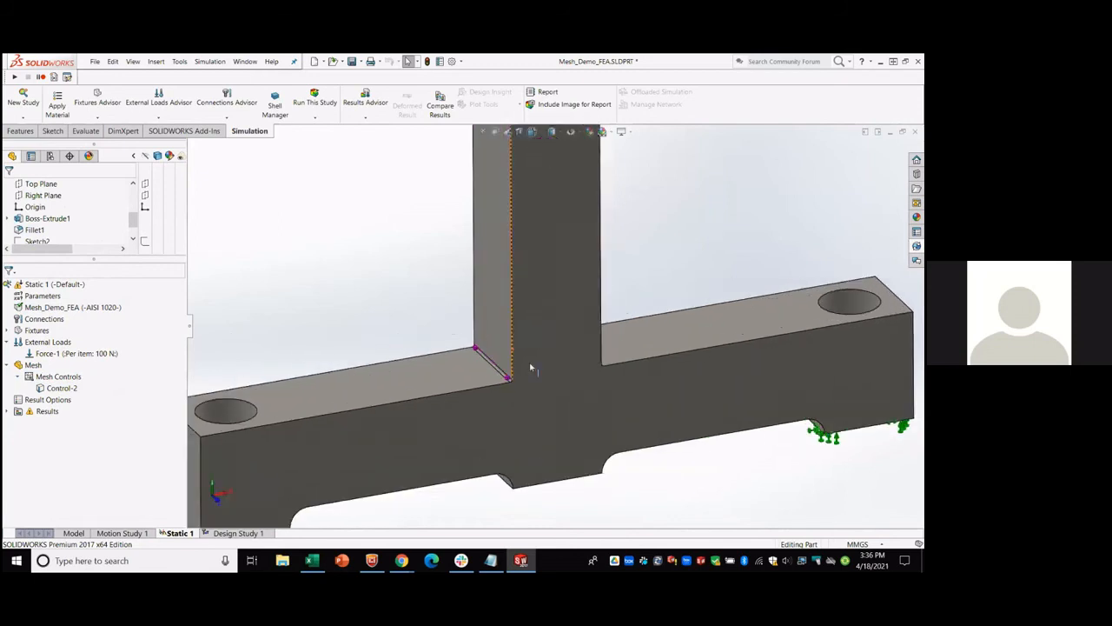
{"action": "left_click", "coordinate": [434, 339]}
{"action": "scroll", "coordinate": [434, 339], "scroll_direction": "down", "scroll_amount": 3}
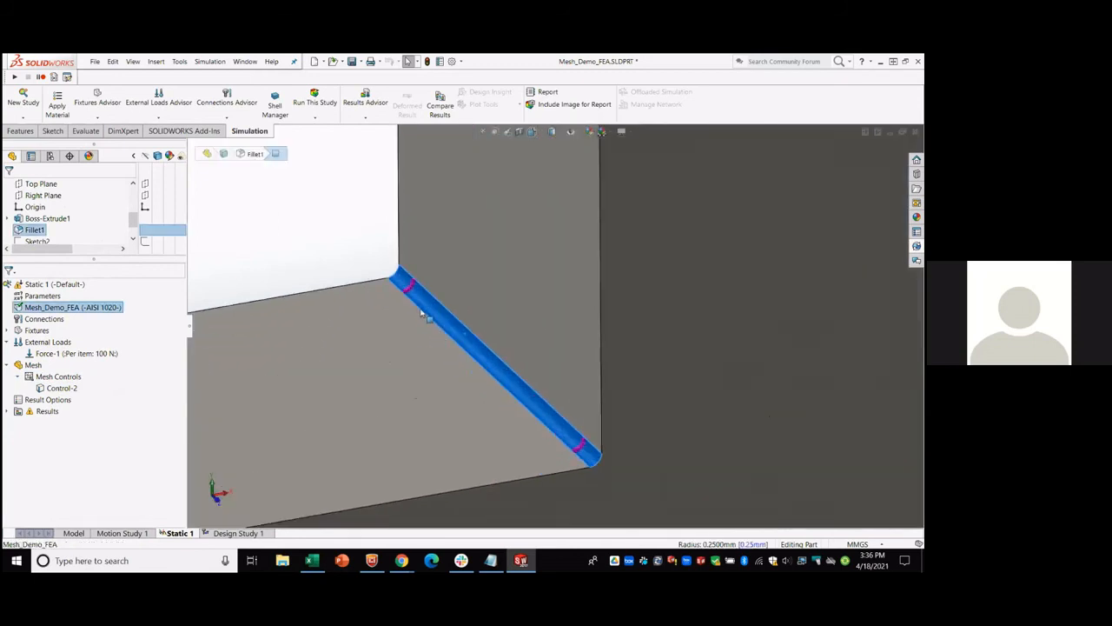
{"action": "left_click", "coordinate": [380, 238]}
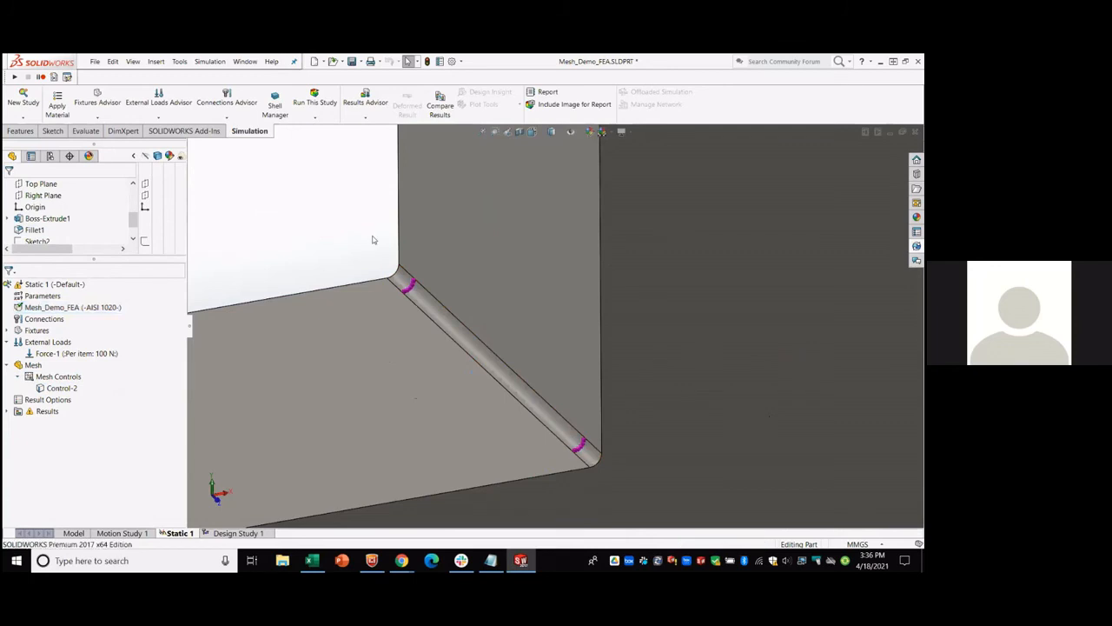
{"action": "scroll", "coordinate": [410, 263], "scroll_direction": "up", "scroll_amount": 8}
{"action": "scroll", "coordinate": [591, 303], "scroll_direction": "down", "scroll_amount": 4}
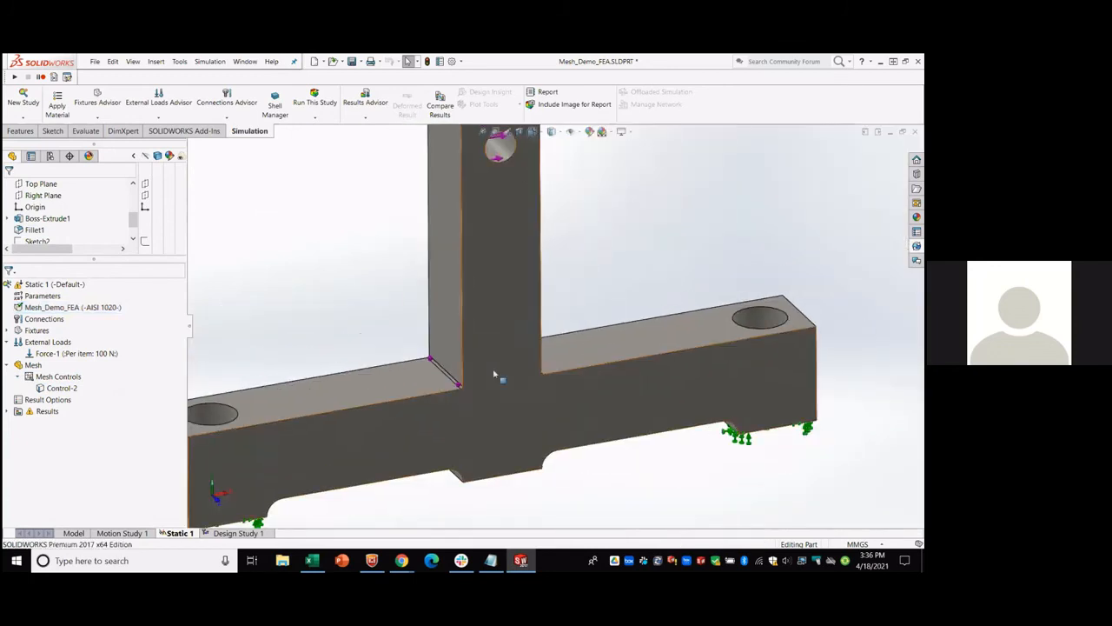
{"action": "scroll", "coordinate": [373, 329], "scroll_direction": "down", "scroll_amount": 3}
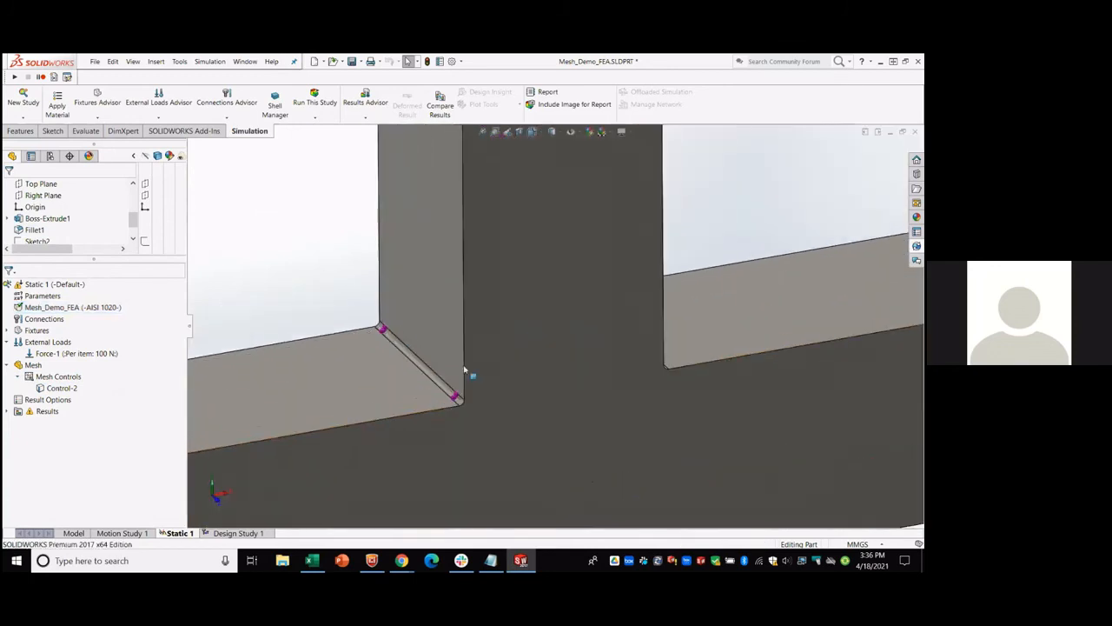
{"action": "left_click", "coordinate": [408, 357]}
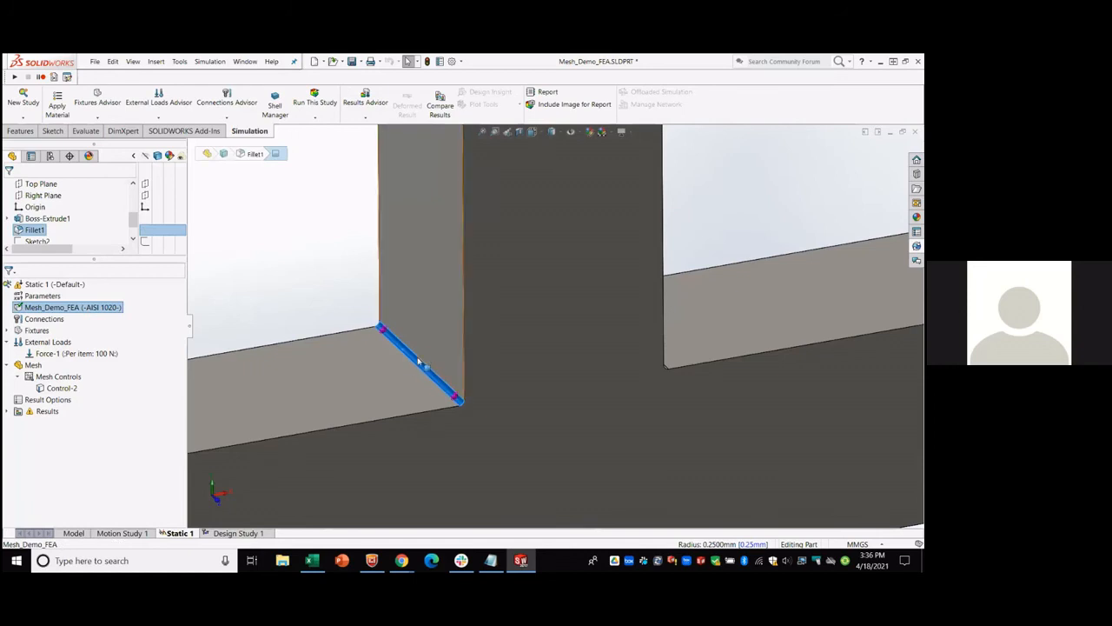
{"action": "left_click", "coordinate": [296, 294]}
{"action": "scroll", "coordinate": [365, 348], "scroll_direction": "up", "scroll_amount": 5}
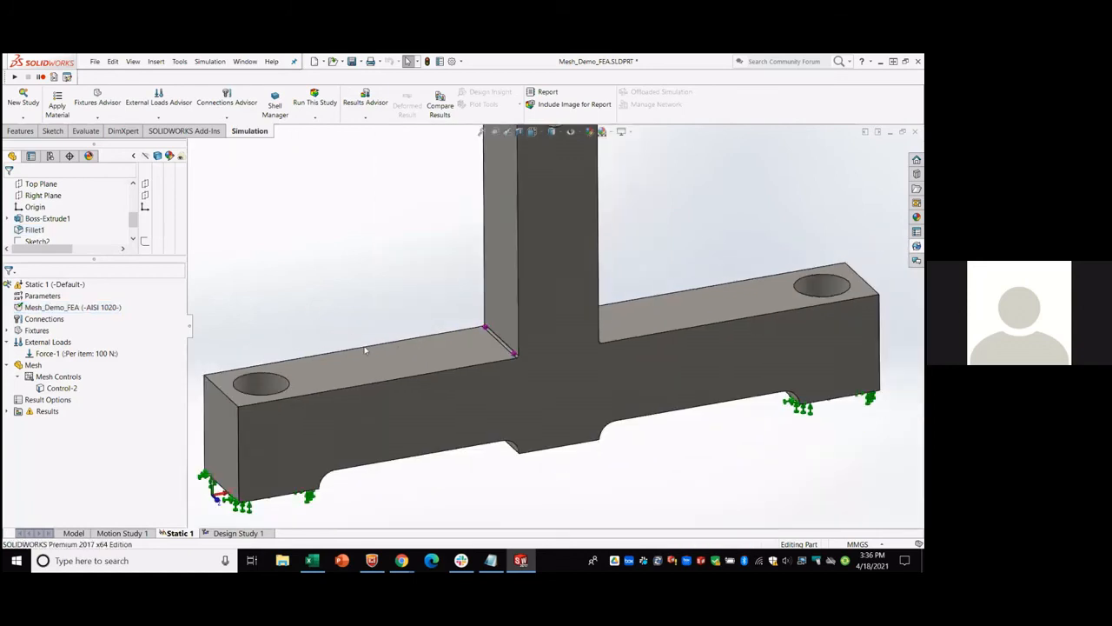
{"action": "scroll", "coordinate": [452, 348], "scroll_direction": "down", "scroll_amount": 5}
{"action": "scroll", "coordinate": [395, 335], "scroll_direction": "up", "scroll_amount": 5}
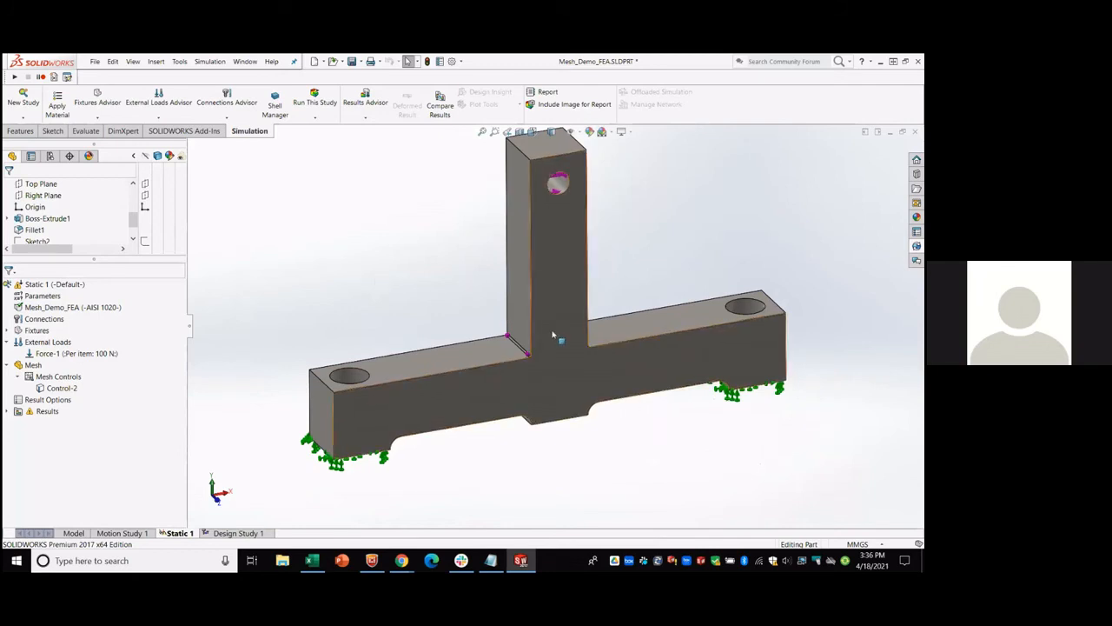
{"action": "scroll", "coordinate": [558, 335], "scroll_direction": "down", "scroll_amount": 3}
{"action": "scroll", "coordinate": [573, 335], "scroll_direction": "up", "scroll_amount": 3}
{"action": "scroll", "coordinate": [565, 309], "scroll_direction": "down", "scroll_amount": 3}
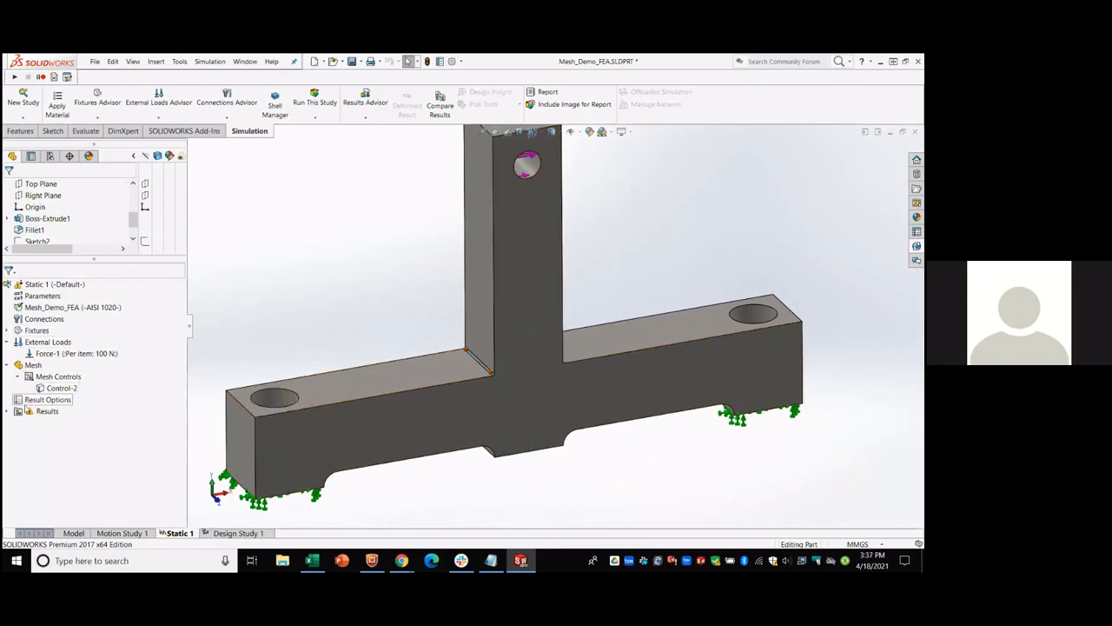
Run the Static 1 study and inspect the von Mises stress along the inside-corner fillet.
{"action": "left_click", "coordinate": [18, 413]}
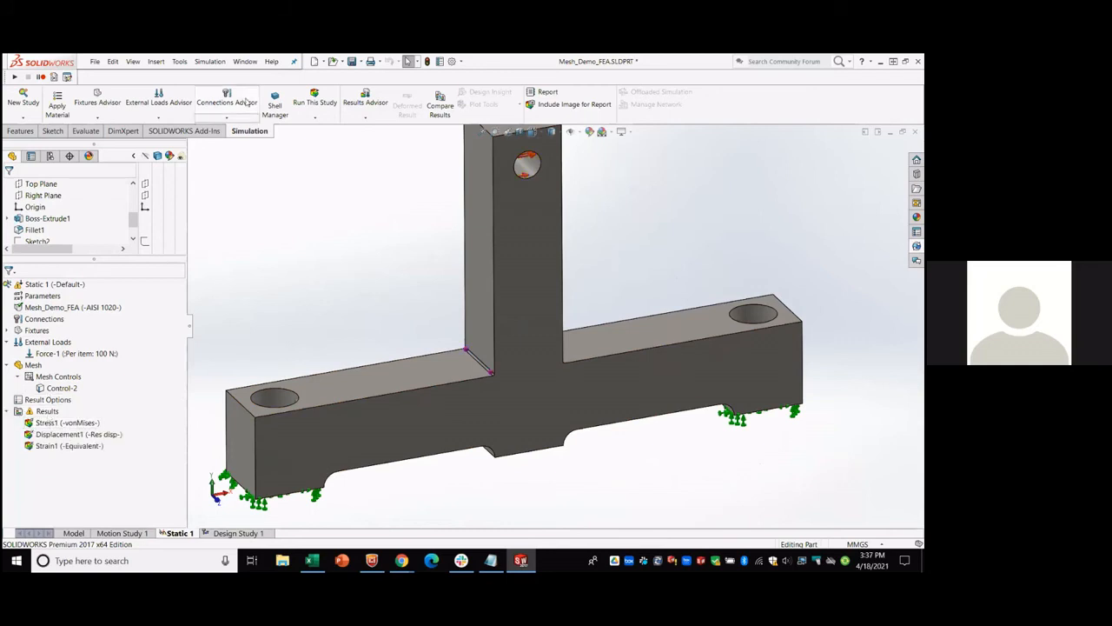
{"action": "left_click", "coordinate": [314, 99]}
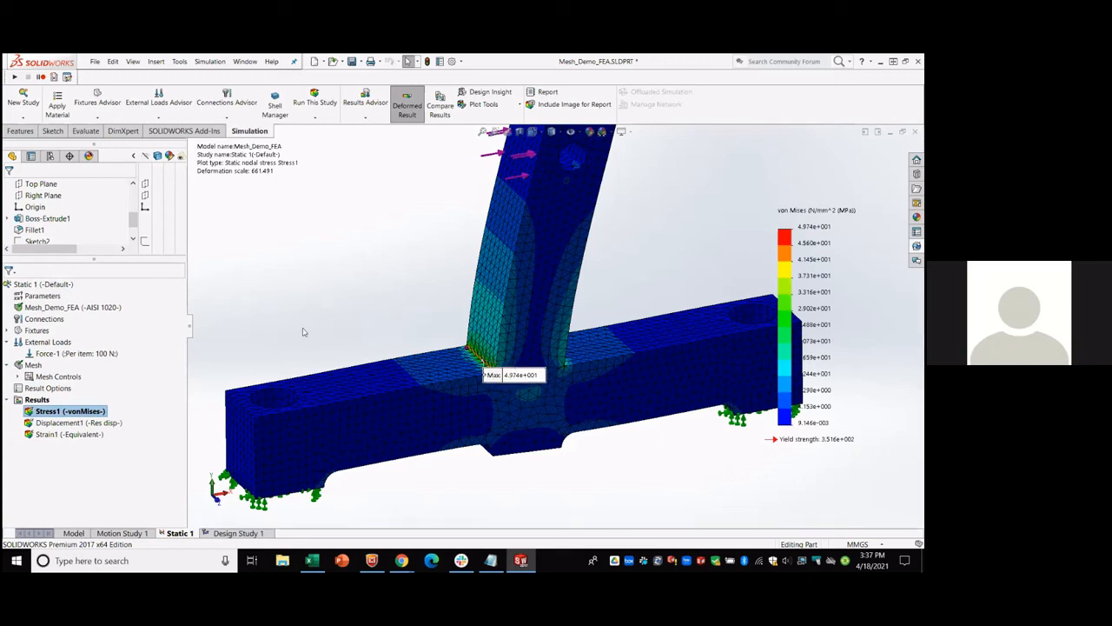
{"action": "scroll", "coordinate": [487, 361], "scroll_direction": "down", "scroll_amount": 2}
{"action": "scroll", "coordinate": [489, 361], "scroll_direction": "down", "scroll_amount": 2}
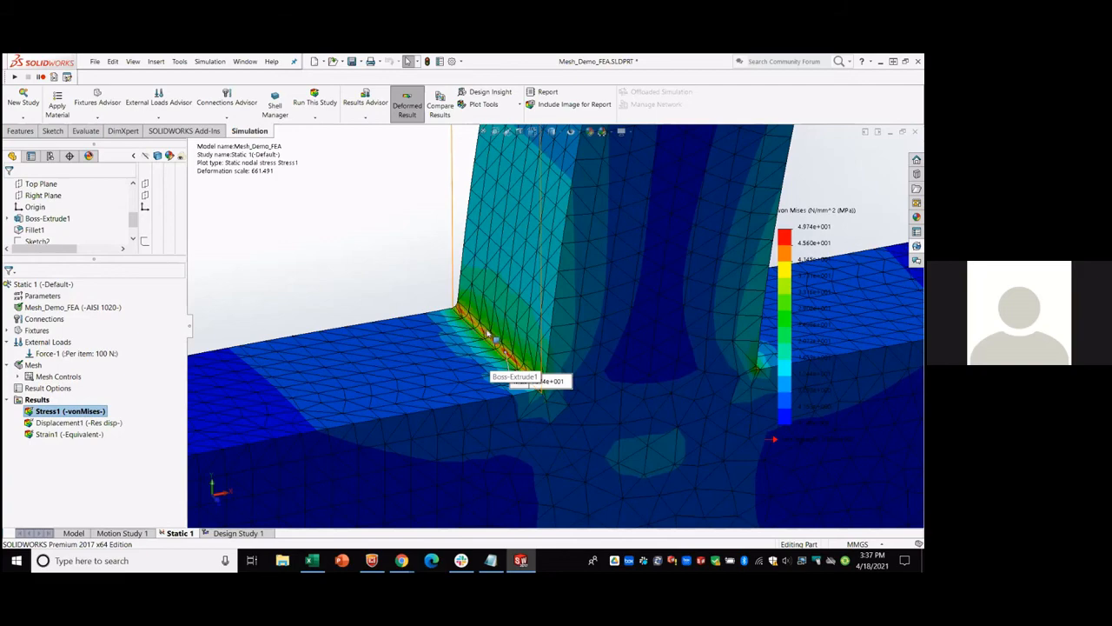
{"action": "scroll", "coordinate": [488, 332], "scroll_direction": "down", "scroll_amount": 2}
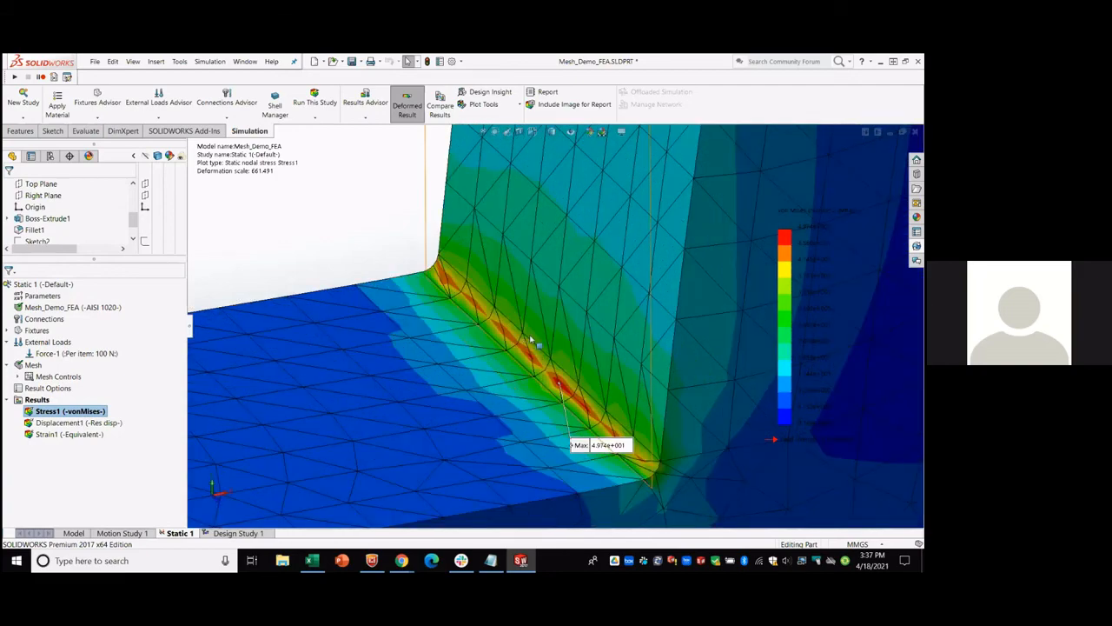
{"action": "scroll", "coordinate": [518, 356], "scroll_direction": "up", "scroll_amount": 10}
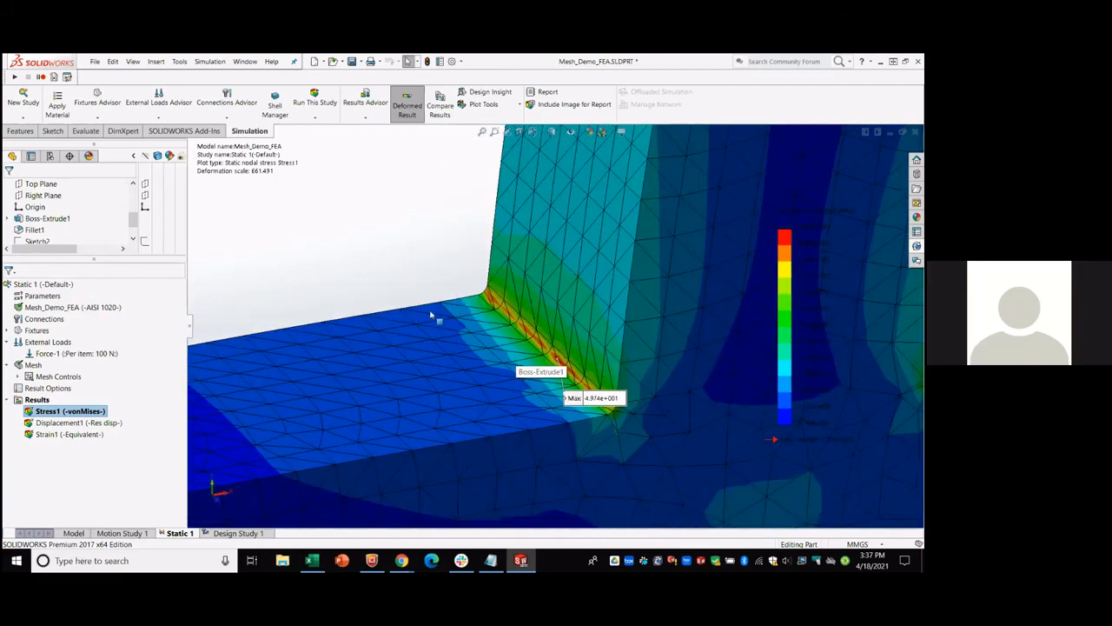
{"action": "scroll", "coordinate": [678, 263], "scroll_direction": "down", "scroll_amount": 6}
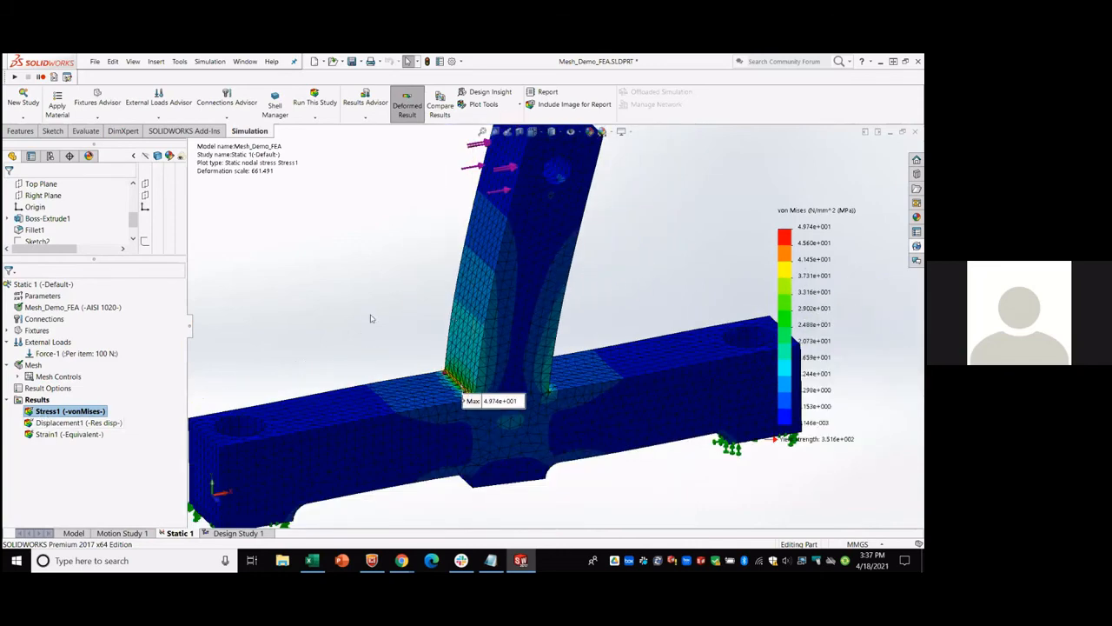
{"action": "scroll", "coordinate": [372, 318], "scroll_direction": "up", "scroll_amount": 1}
Probe the von Mises stress at a point on the 2 mm underside fillet beside the fixed foot, then close the probe.
{"action": "right_click", "coordinate": [39, 411]}
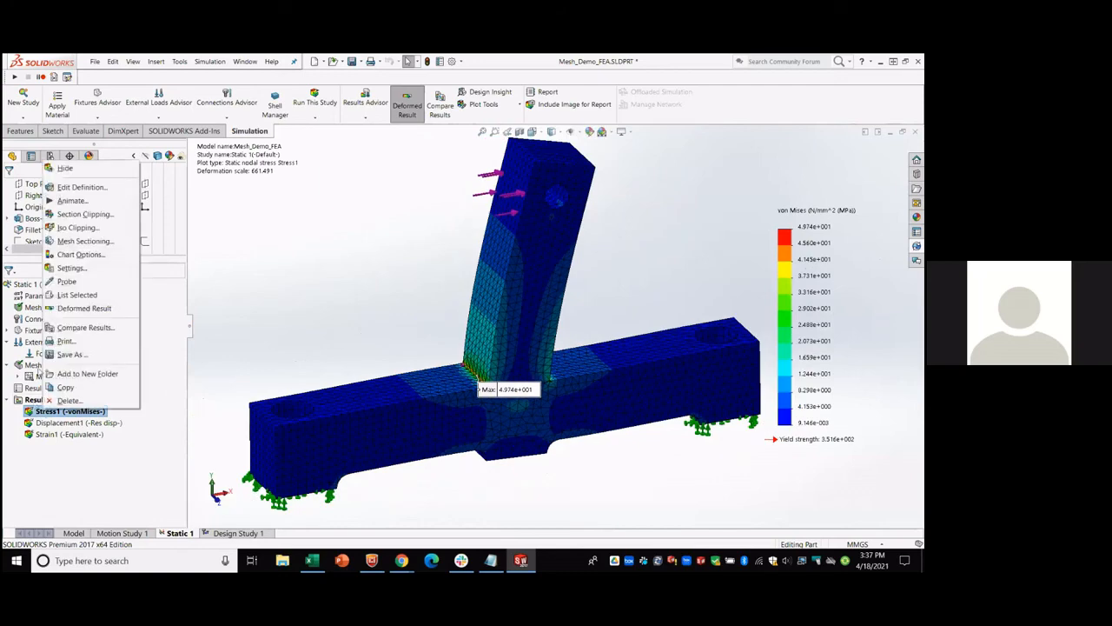
{"action": "left_click", "coordinate": [66, 282]}
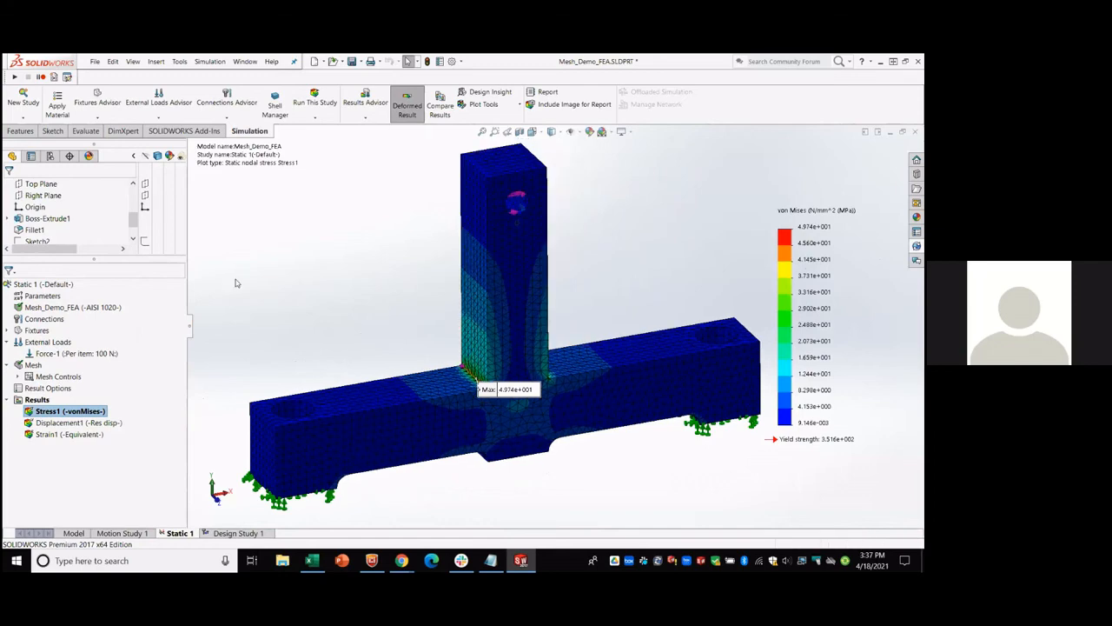
{"action": "middle_click_drag", "start_coordinate": [363, 404], "coordinate": [342, 429]}
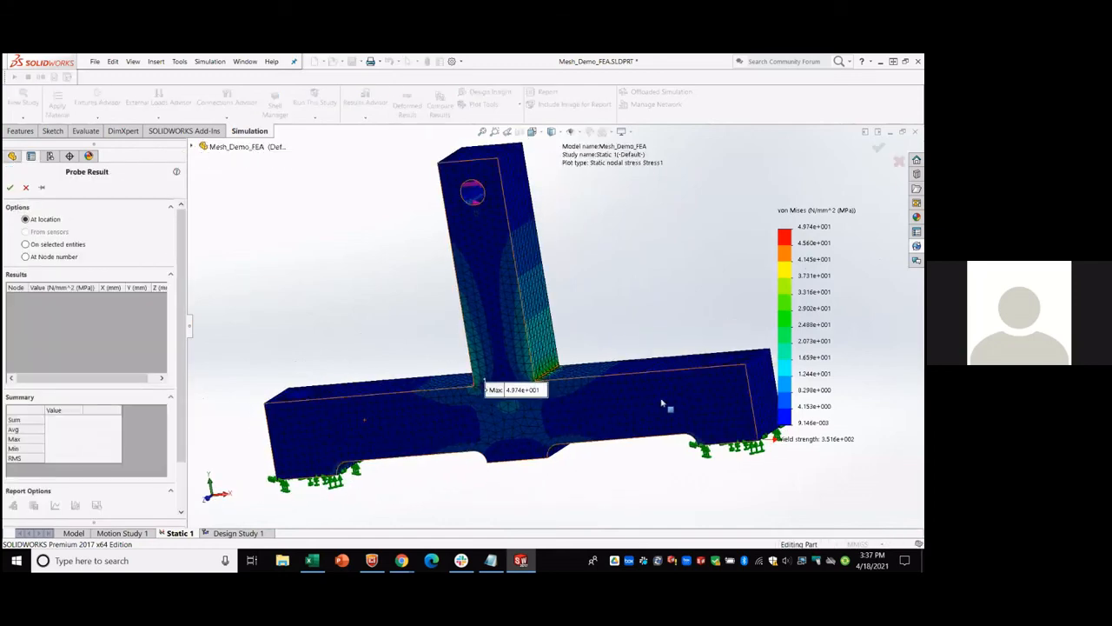
{"action": "scroll", "coordinate": [666, 405], "scroll_direction": "down", "scroll_amount": 2}
{"action": "middle_click_drag", "start_coordinate": [667, 407], "coordinate": [682, 456]}
{"action": "scroll", "coordinate": [678, 448], "scroll_direction": "down", "scroll_amount": 3}
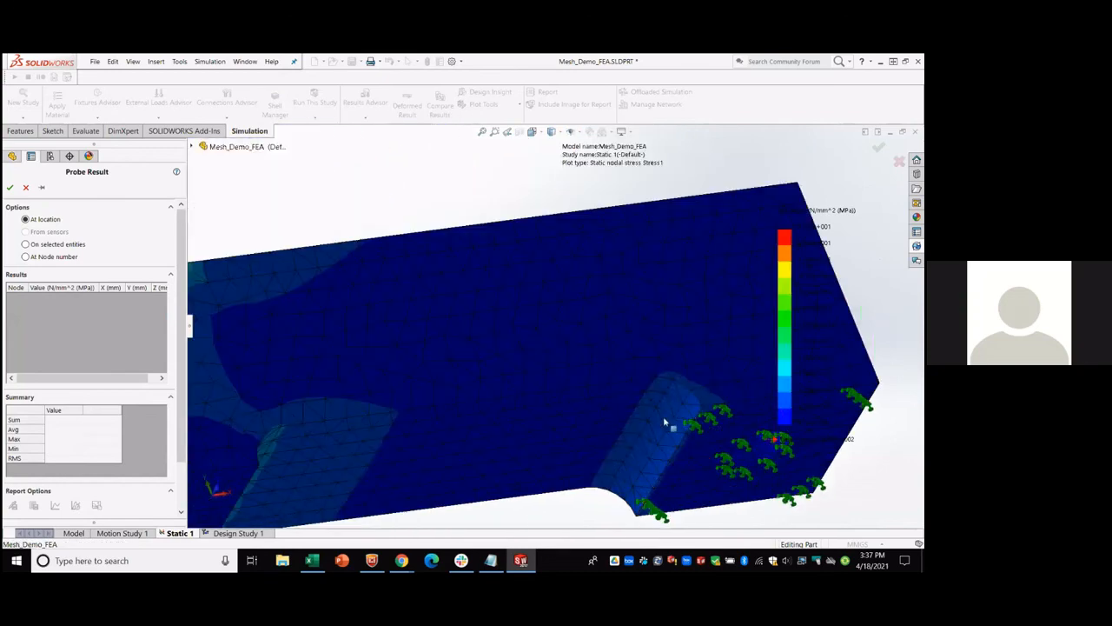
{"action": "left_click", "coordinate": [653, 417]}
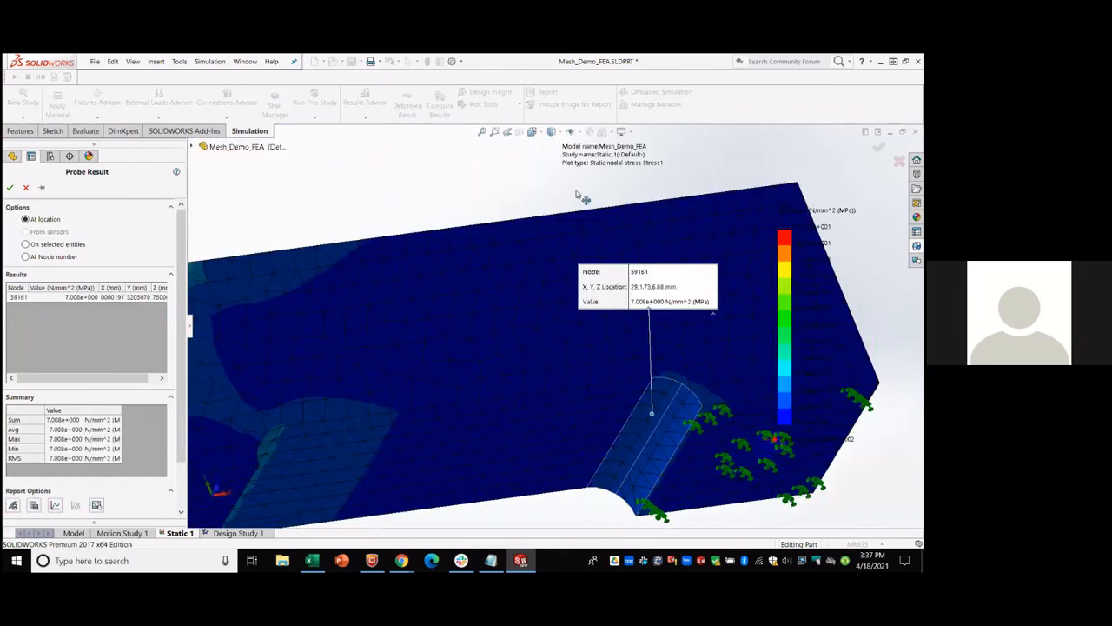
{"action": "left_click_drag", "start_coordinate": [686, 434], "coordinate": [613, 276]}
{"action": "scroll", "coordinate": [591, 287], "scroll_direction": "up", "scroll_amount": 4}
{"action": "middle_click_drag", "start_coordinate": [486, 247], "coordinate": [456, 315]}
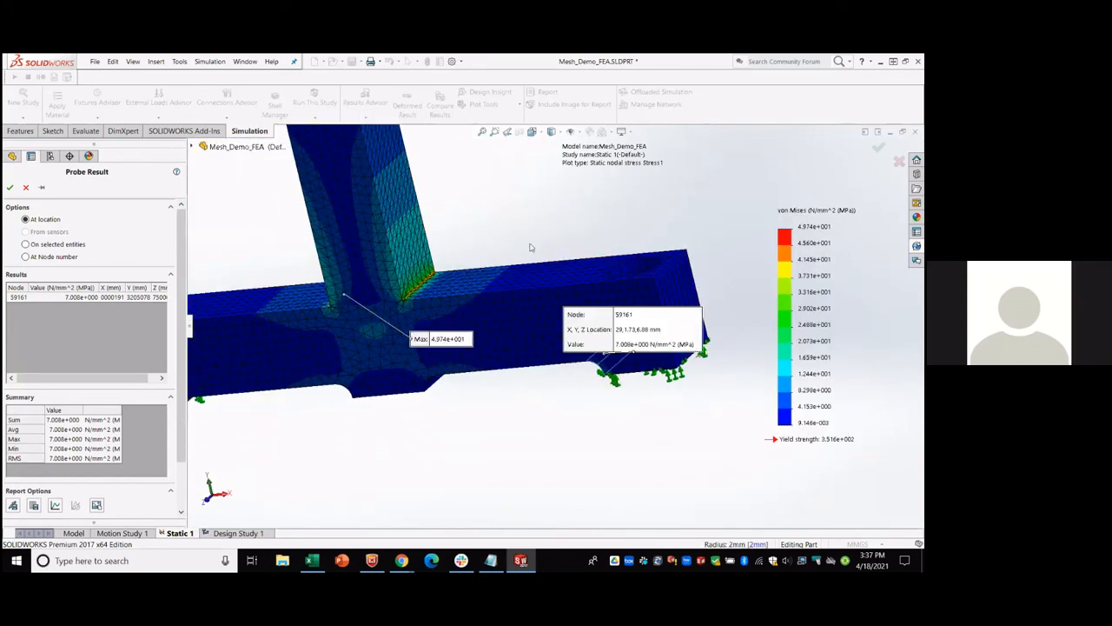
{"action": "middle_click_drag", "start_coordinate": [532, 249], "coordinate": [600, 221]}
{"action": "left_click", "coordinate": [26, 189]}
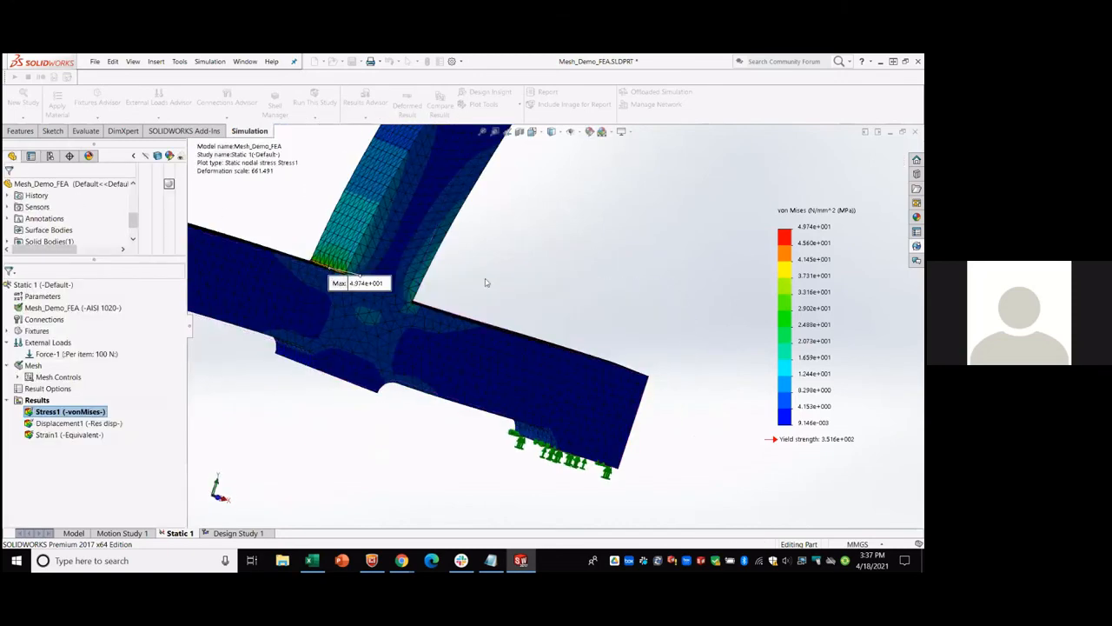
Leave the Static 1 stress plot and open the variable view of Design Study 1.
{"action": "middle_click_drag", "start_coordinate": [477, 276], "coordinate": [385, 260]}
{"action": "scroll", "coordinate": [557, 286], "scroll_direction": "down", "scroll_amount": 3}
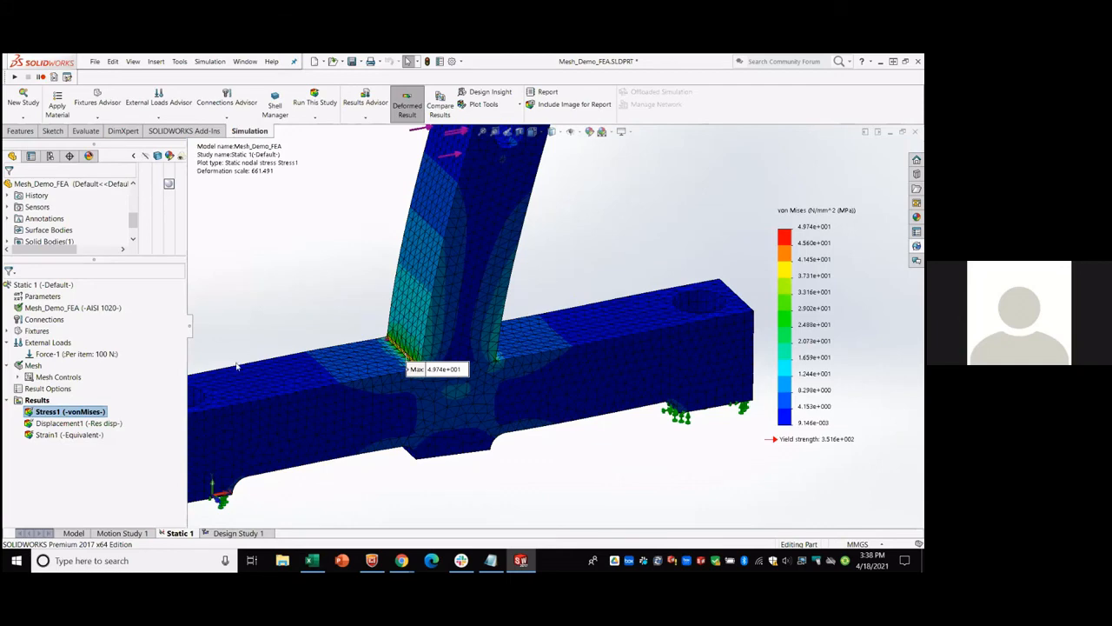
{"action": "left_click", "coordinate": [73, 533]}
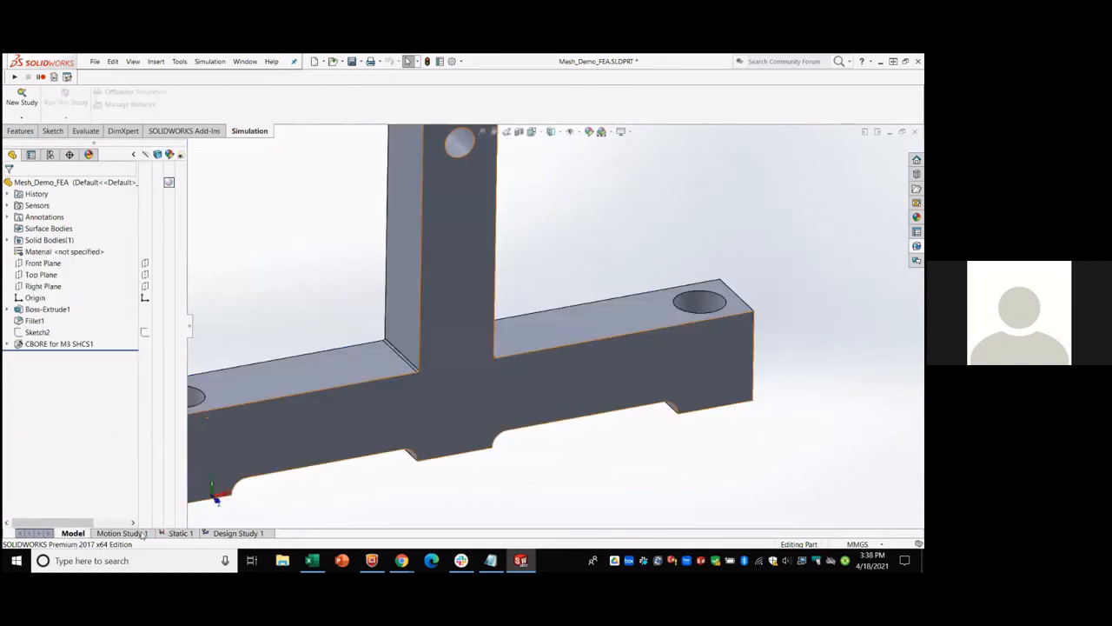
{"action": "left_click", "coordinate": [217, 533]}
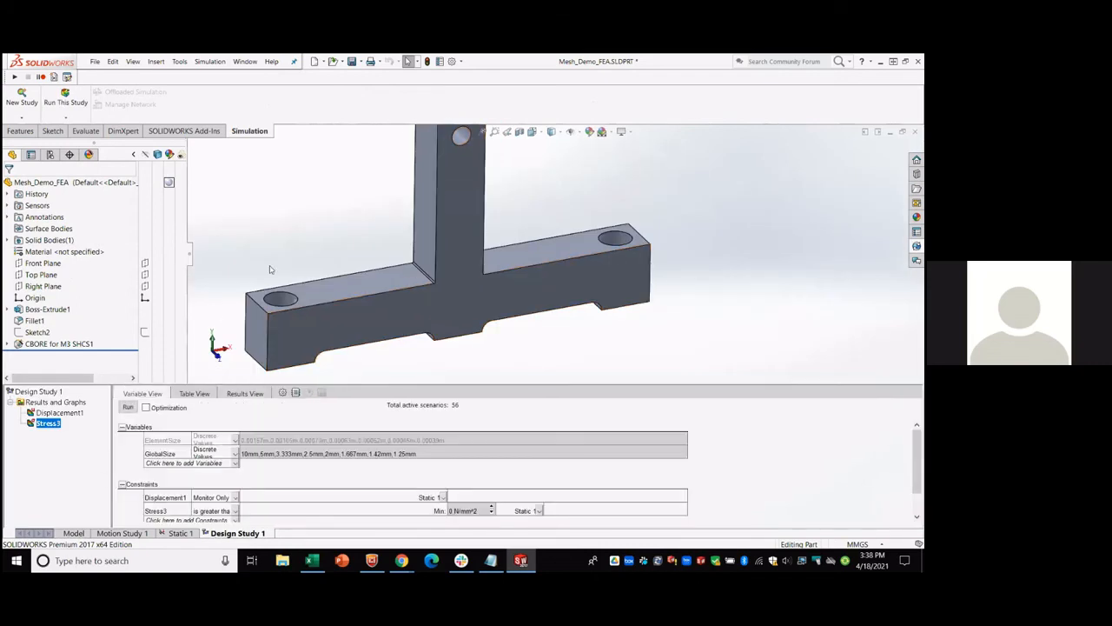
{"action": "left_click", "coordinate": [137, 395]}
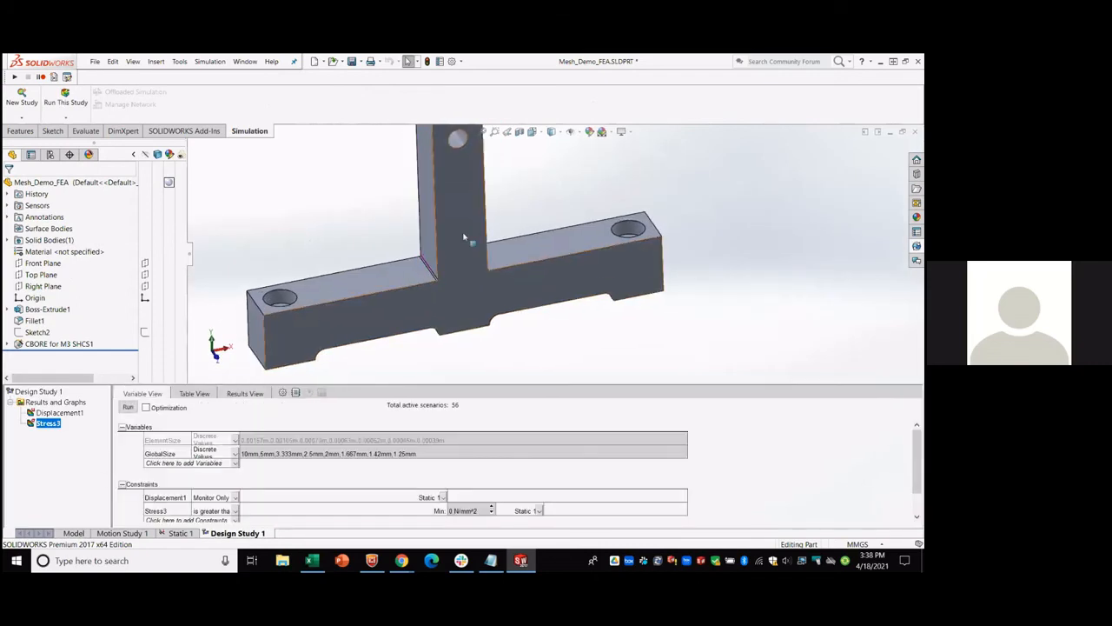
Examine the corner fillet between the base and the upright on the design study's model.
{"action": "scroll", "coordinate": [330, 238], "scroll_direction": "down", "scroll_amount": 2}
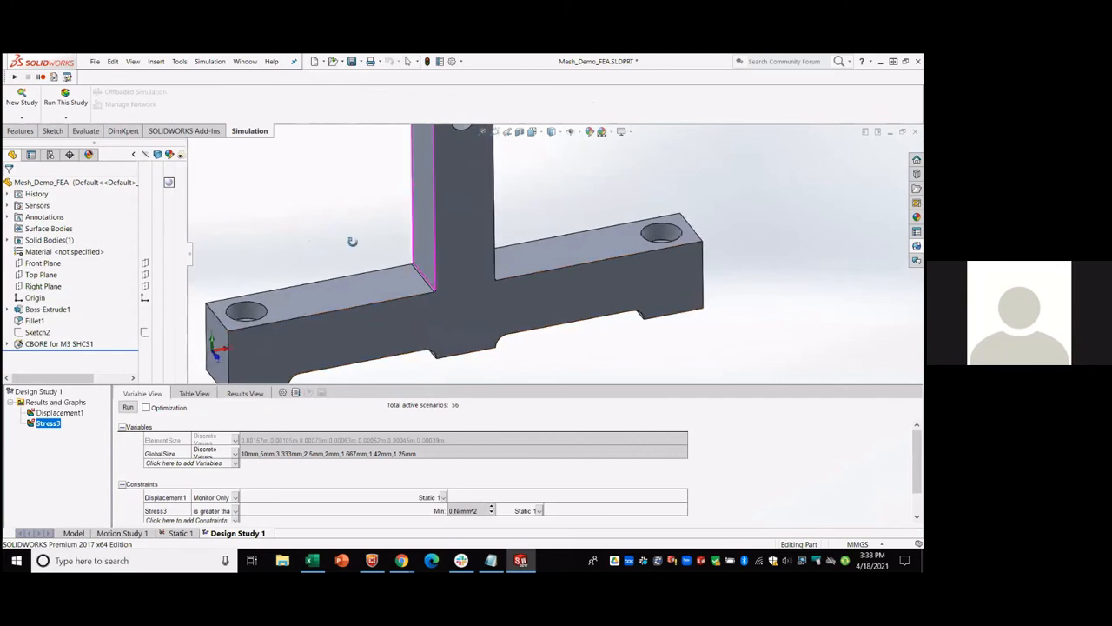
{"action": "scroll", "coordinate": [353, 246], "scroll_direction": "up", "scroll_amount": 2}
{"action": "middle_click_drag", "start_coordinate": [354, 246], "coordinate": [470, 276]}
{"action": "scroll", "coordinate": [479, 276], "scroll_direction": "down", "scroll_amount": 3}
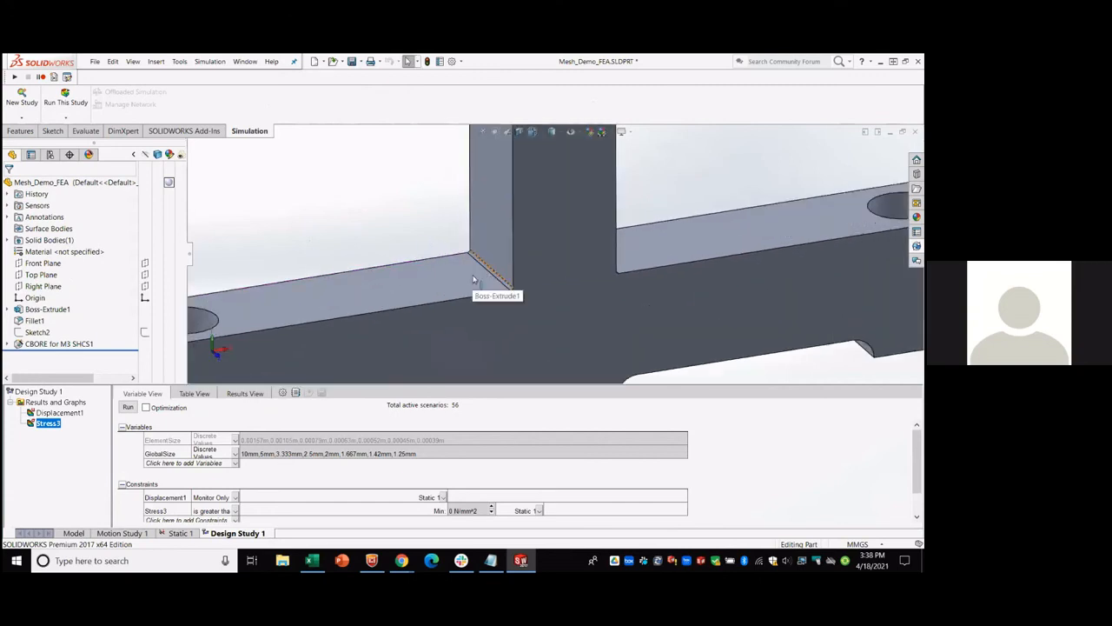
{"action": "scroll", "coordinate": [450, 291], "scroll_direction": "up", "scroll_amount": 1}
{"action": "scroll", "coordinate": [380, 256], "scroll_direction": "up", "scroll_amount": 3}
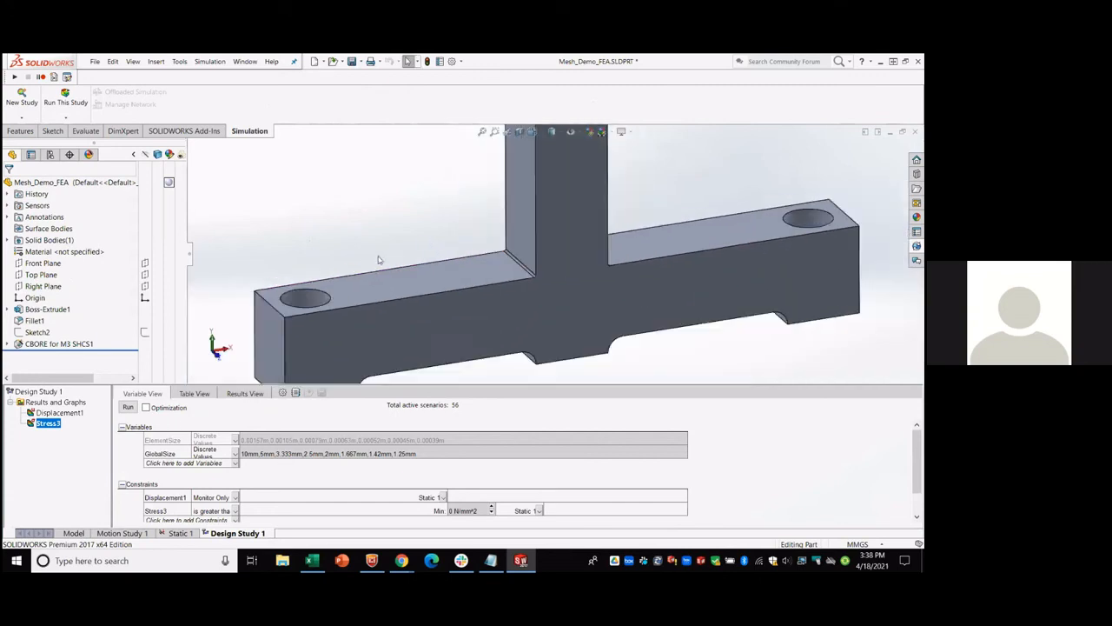
{"action": "middle_click_drag", "start_coordinate": [484, 260], "coordinate": [420, 282]}
{"action": "scroll", "coordinate": [706, 268], "scroll_direction": "down", "scroll_amount": 1}
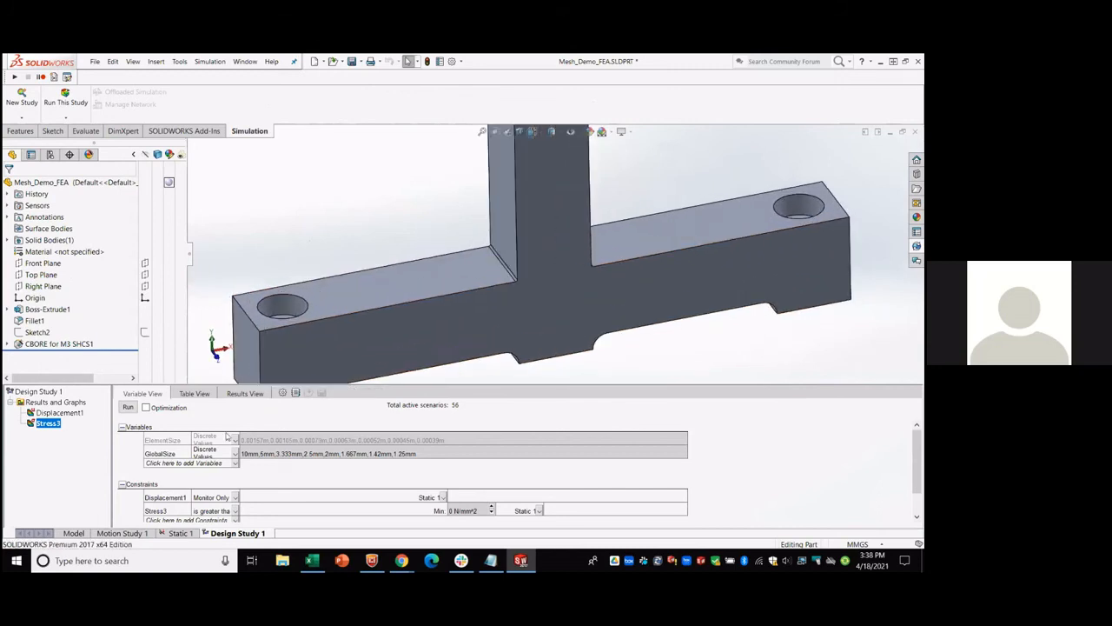
Review which Static 1 items the ElementSize and GlobalSize parameters are linked to, then close the parameters dialog.
{"action": "right_click", "coordinate": [165, 456]}
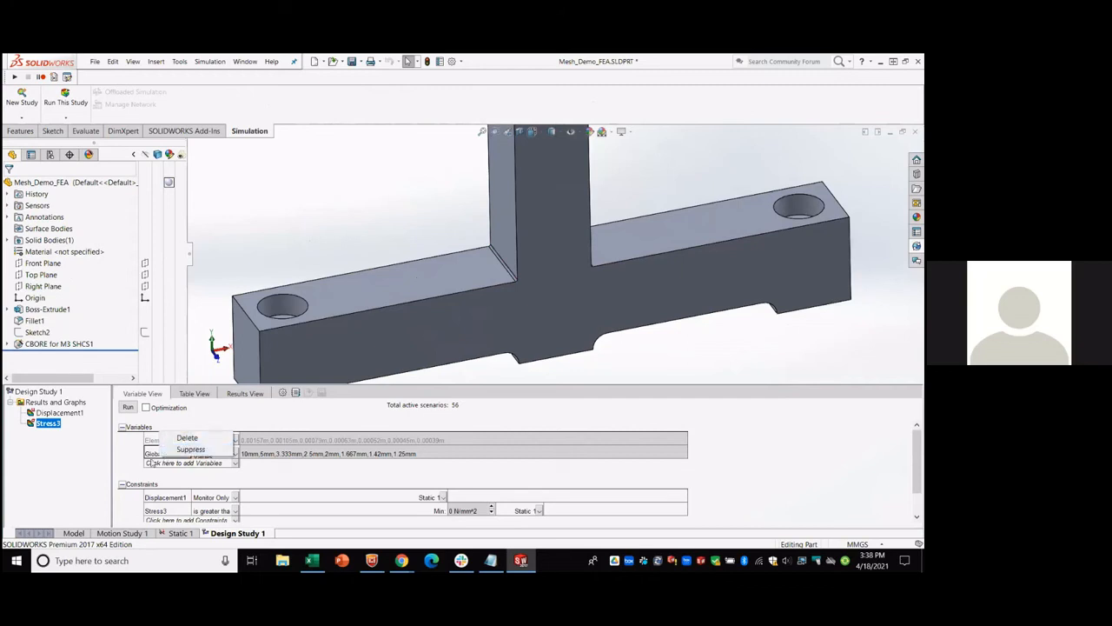
{"action": "left_click", "coordinate": [152, 463]}
{"action": "left_click", "coordinate": [159, 472]}
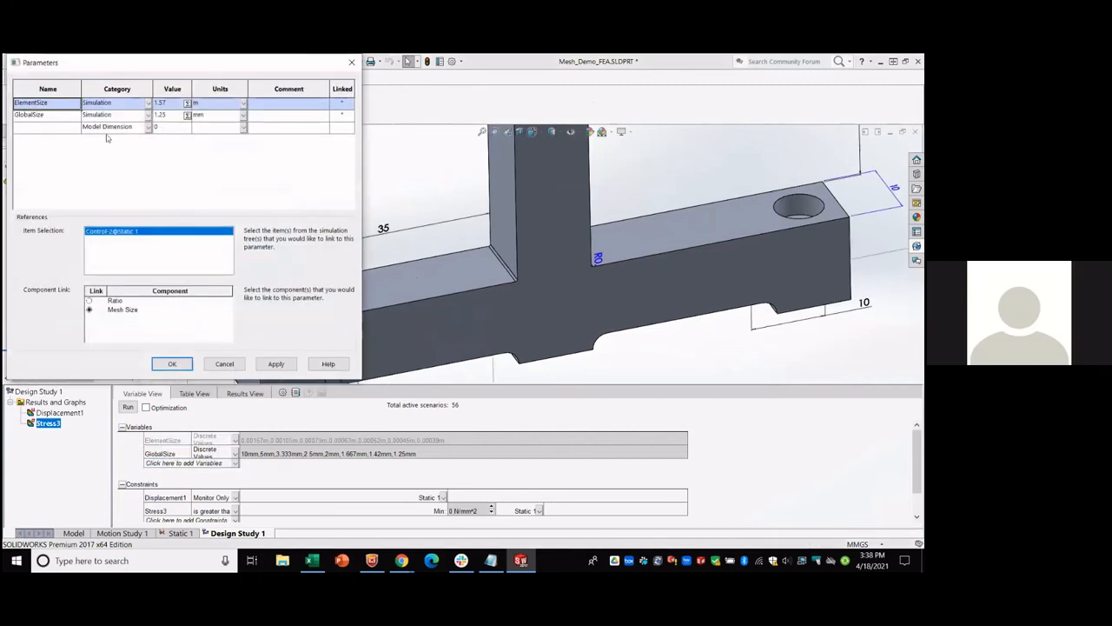
{"action": "right_click", "coordinate": [344, 106]}
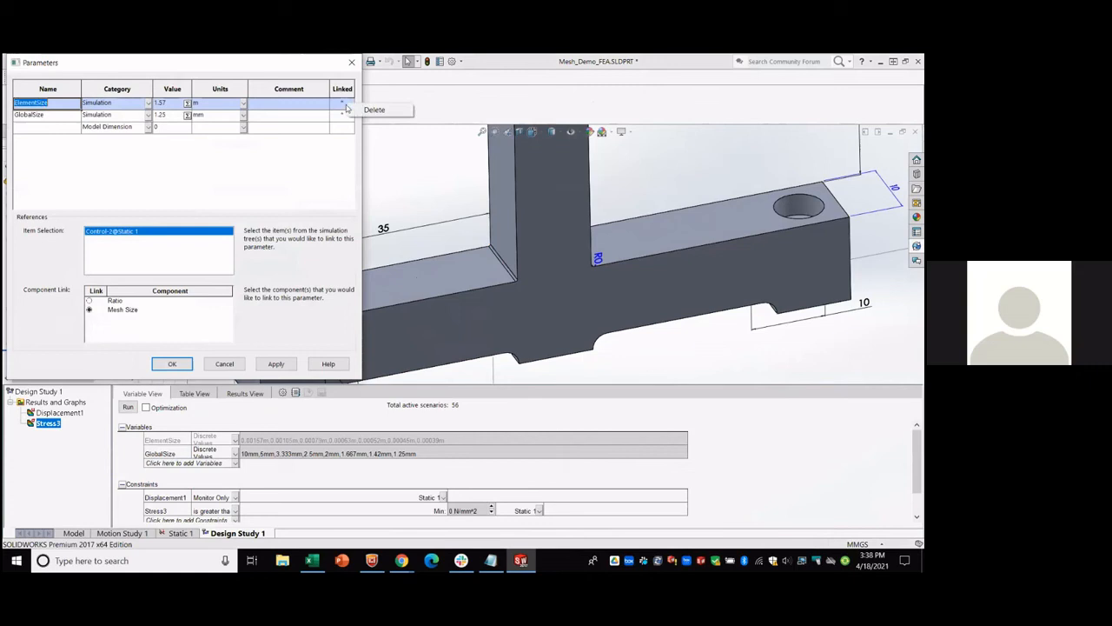
{"action": "left_click", "coordinate": [58, 129]}
{"action": "left_click", "coordinate": [45, 115]}
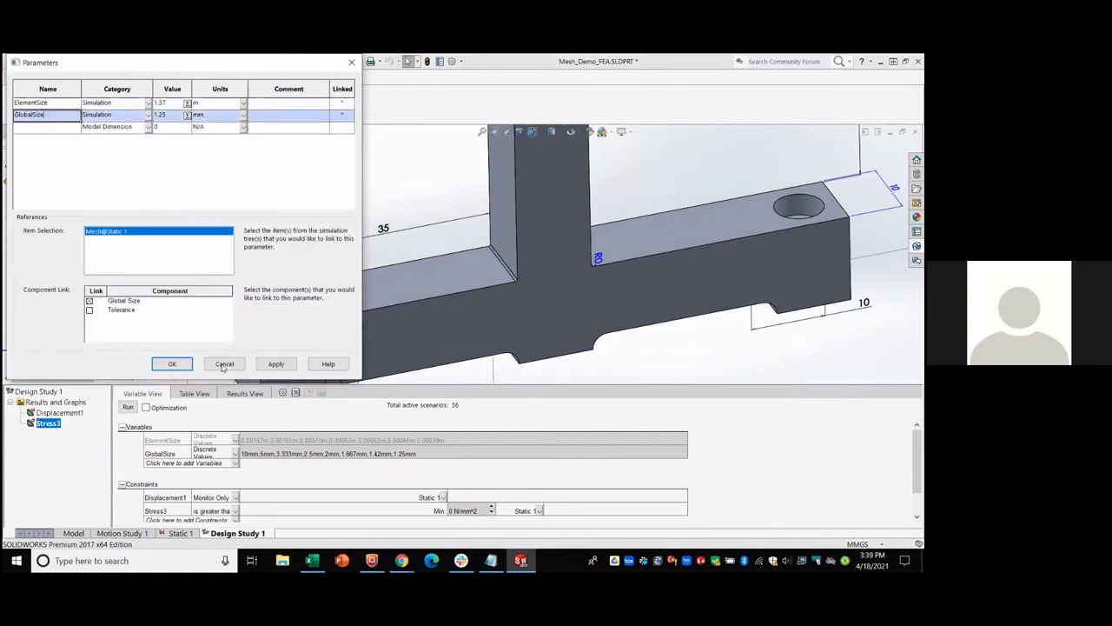
{"action": "left_click", "coordinate": [172, 363]}
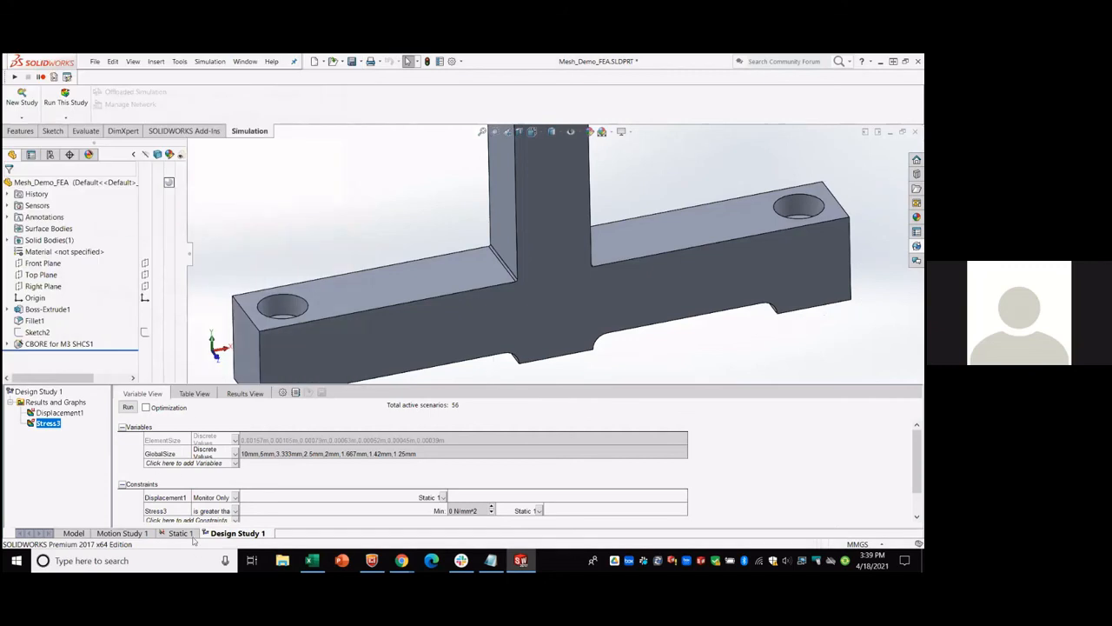
Create a new design study and open the parameters dialog to define its variables.
{"action": "right_click", "coordinate": [282, 537]}
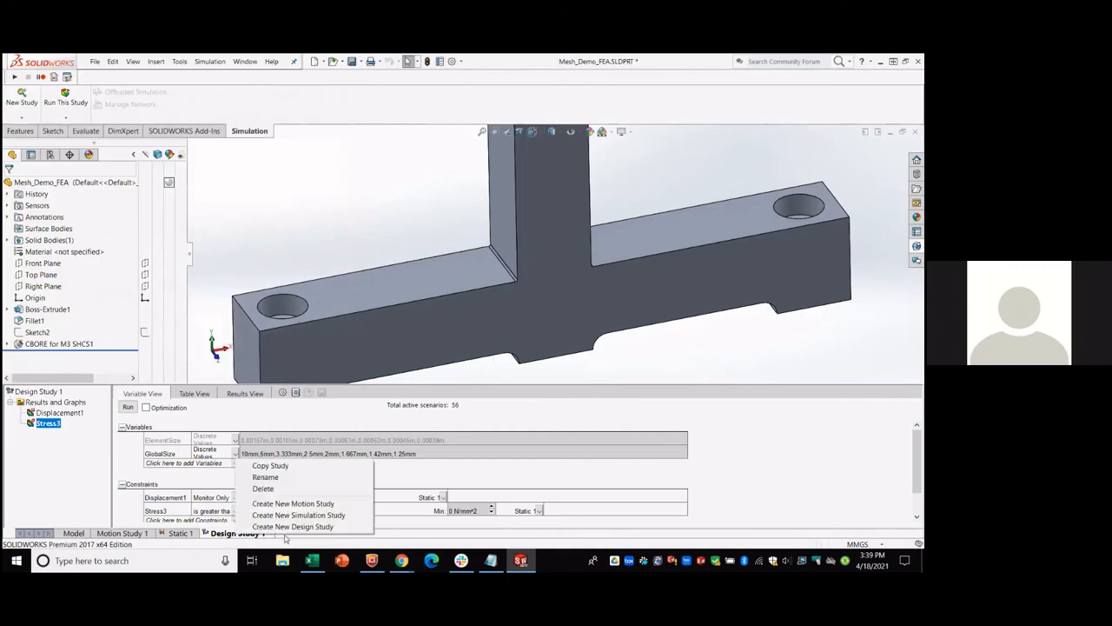
{"action": "left_click", "coordinate": [278, 525]}
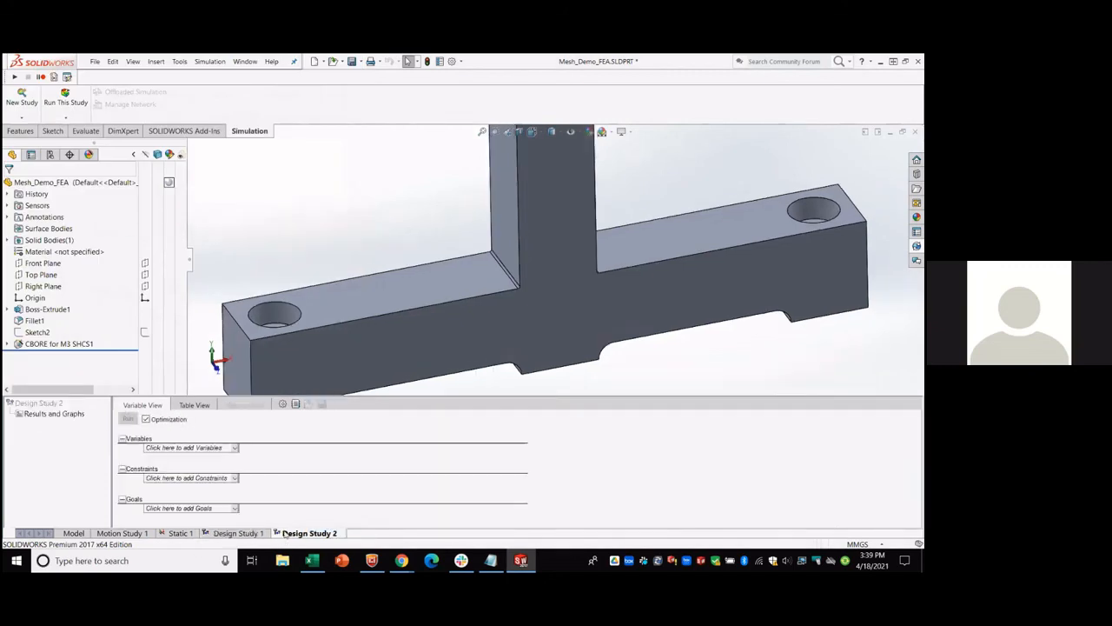
{"action": "left_click", "coordinate": [161, 449]}
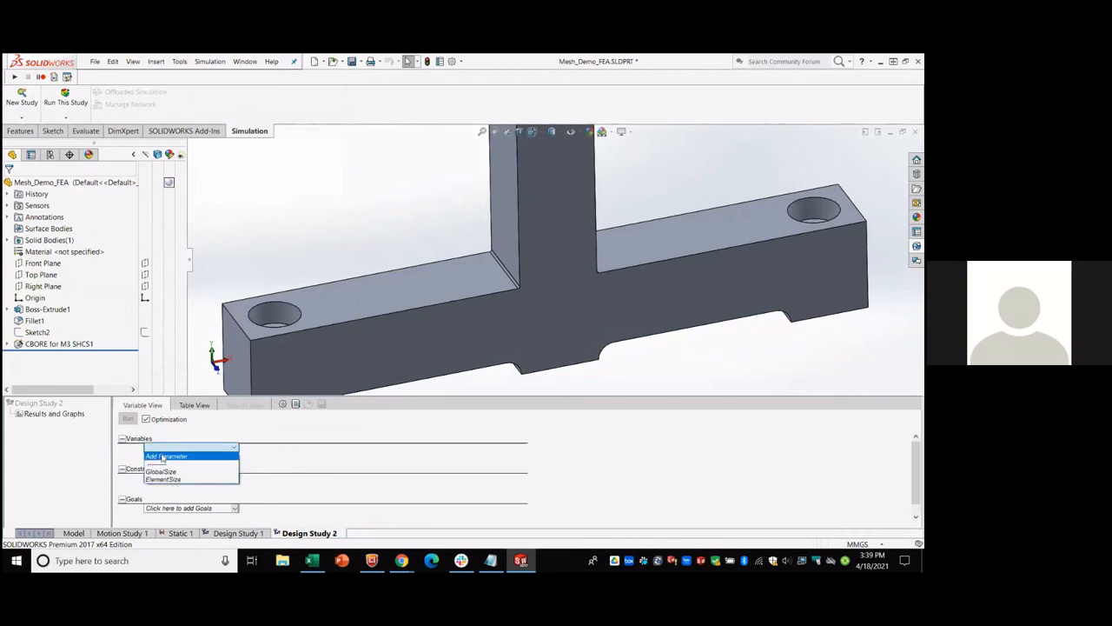
{"action": "left_click", "coordinate": [163, 457]}
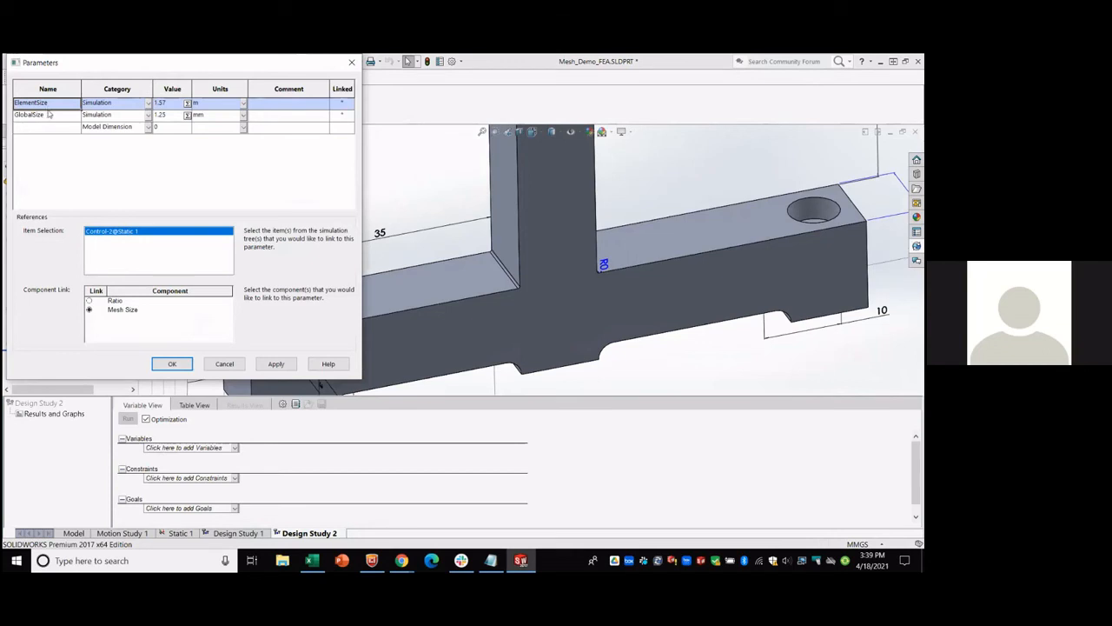
Add a model-dimension parameter named BracketLength and link it to the 35 mm horizontal length dimension of the base in Sketch1.
{"action": "left_click", "coordinate": [43, 128]}
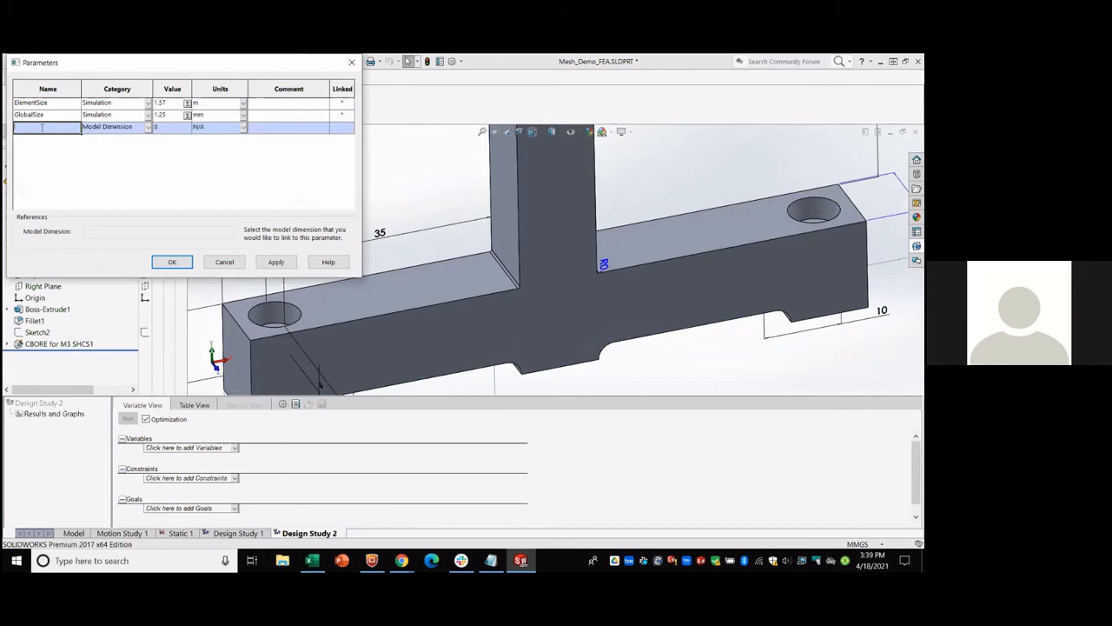
{"action": "type", "text": "Bra"}
{"action": "key", "text": "BackSpace"}
{"action": "key", "text": "BackSpace"}
{"action": "left_click", "coordinate": [170, 133]}
{"action": "scroll", "coordinate": [448, 259], "scroll_direction": "up", "scroll_amount": 5}
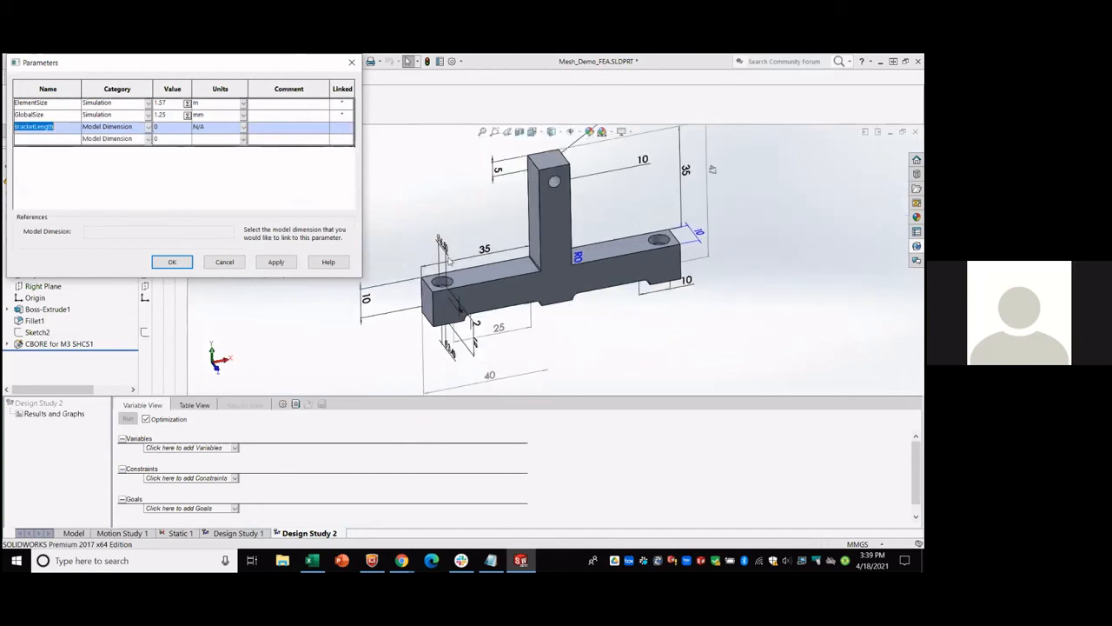
{"action": "scroll", "coordinate": [637, 179], "scroll_direction": "up", "scroll_amount": 2}
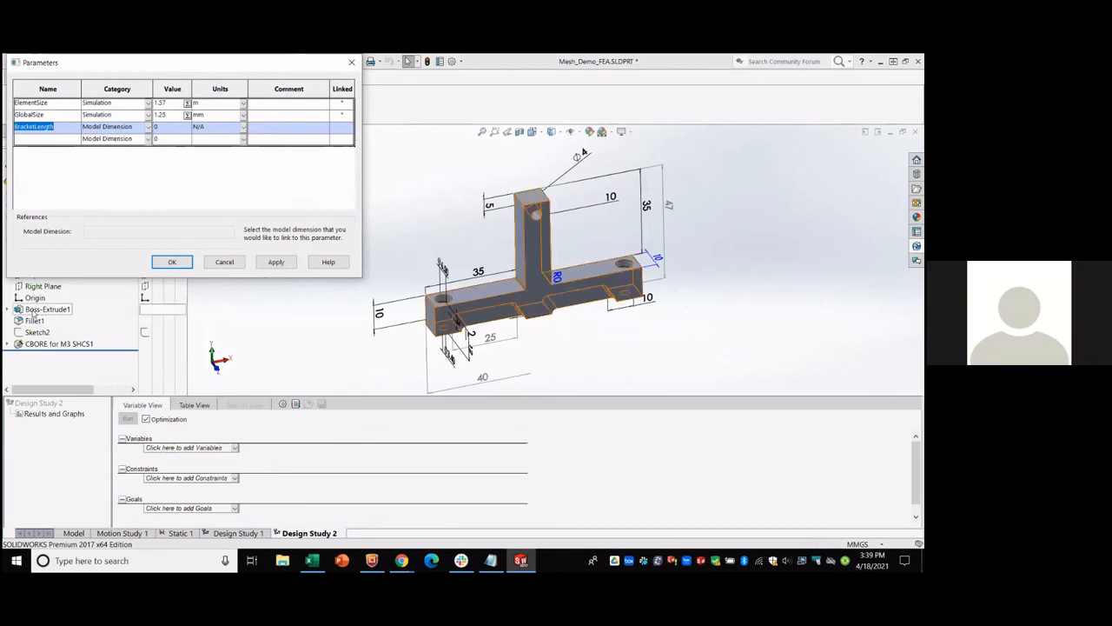
{"action": "left_click", "coordinate": [7, 310]}
{"action": "left_click", "coordinate": [45, 323]}
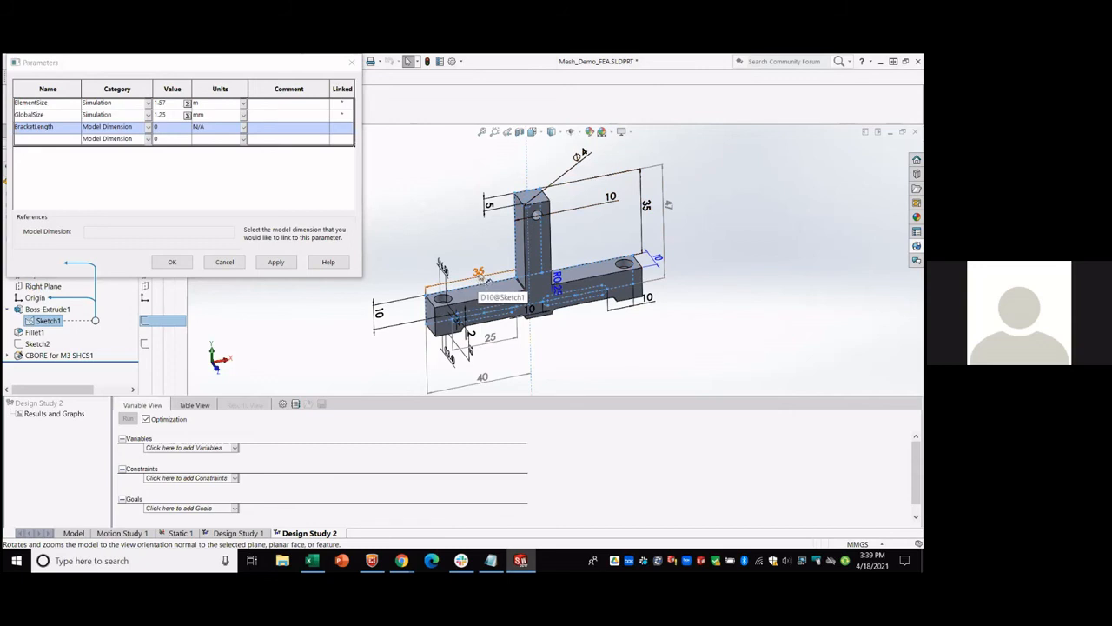
{"action": "left_click", "coordinate": [480, 275]}
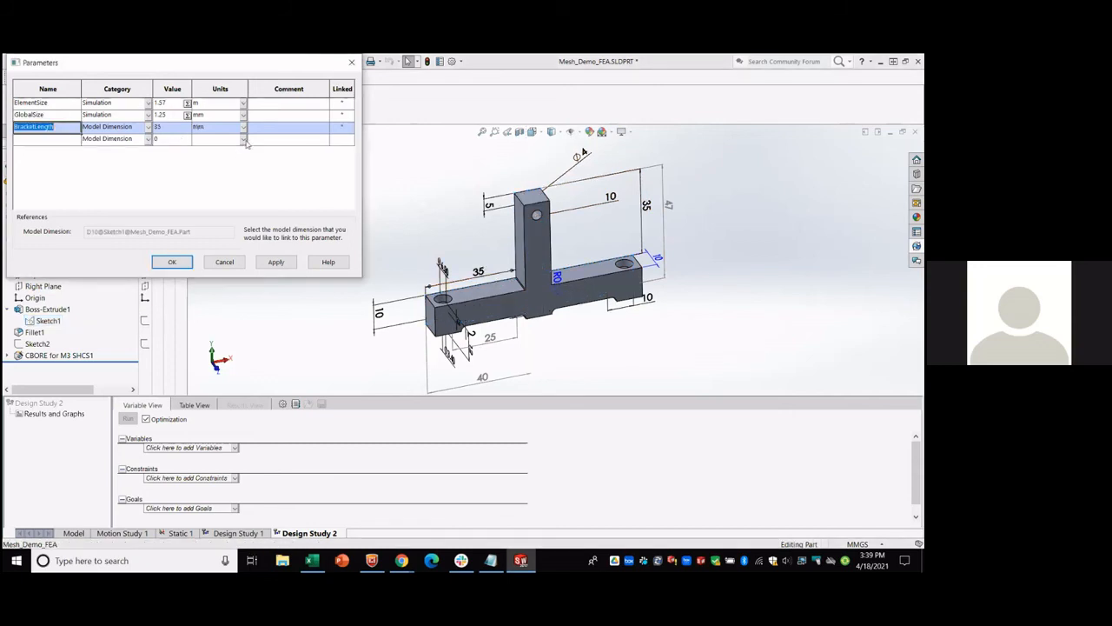
Add a model-dimension parameter named BracketHeight and link it to the 35 mm vertical dimension of the upright.
{"action": "left_click", "coordinate": [52, 140]}
{"action": "type", "text": "Br"}
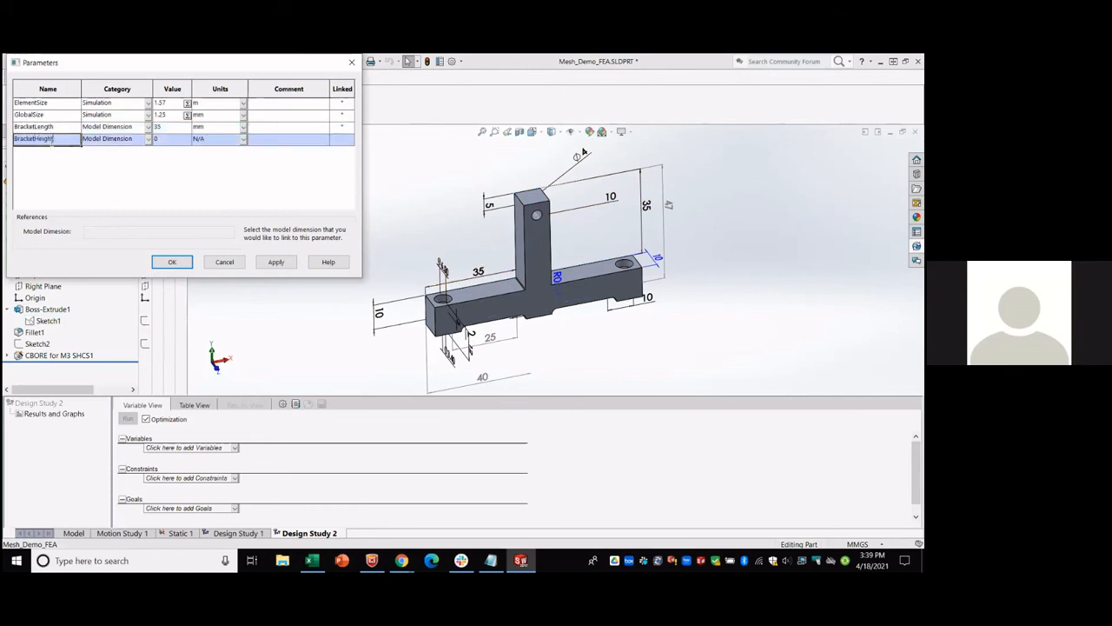
{"action": "type", "text": "acketHeight"}
{"action": "key", "text": "Return"}
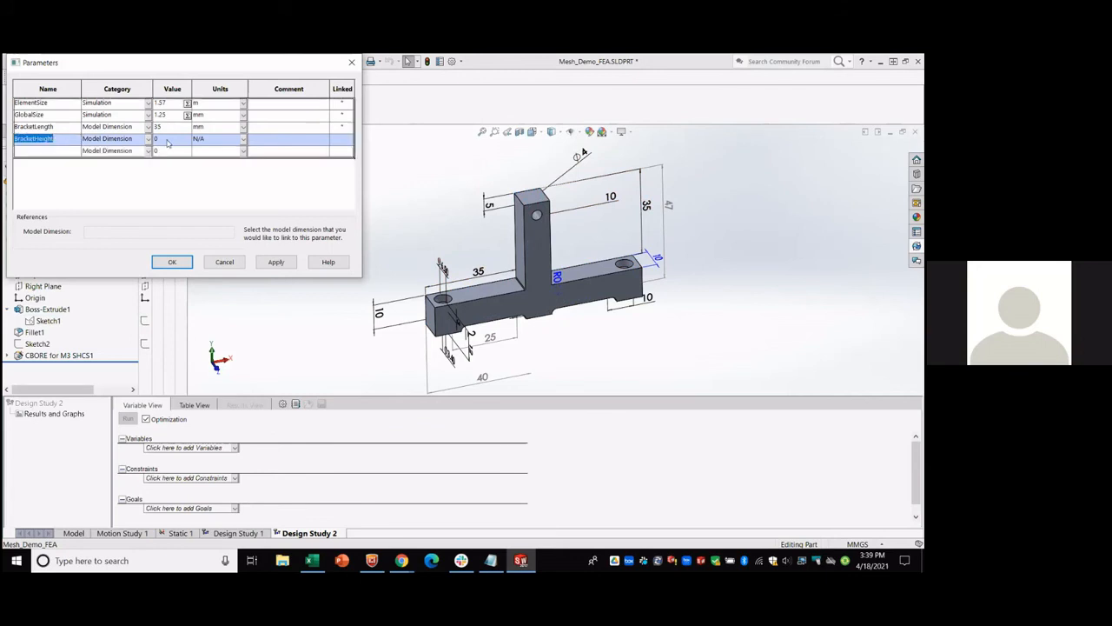
{"action": "left_click", "coordinate": [587, 206]}
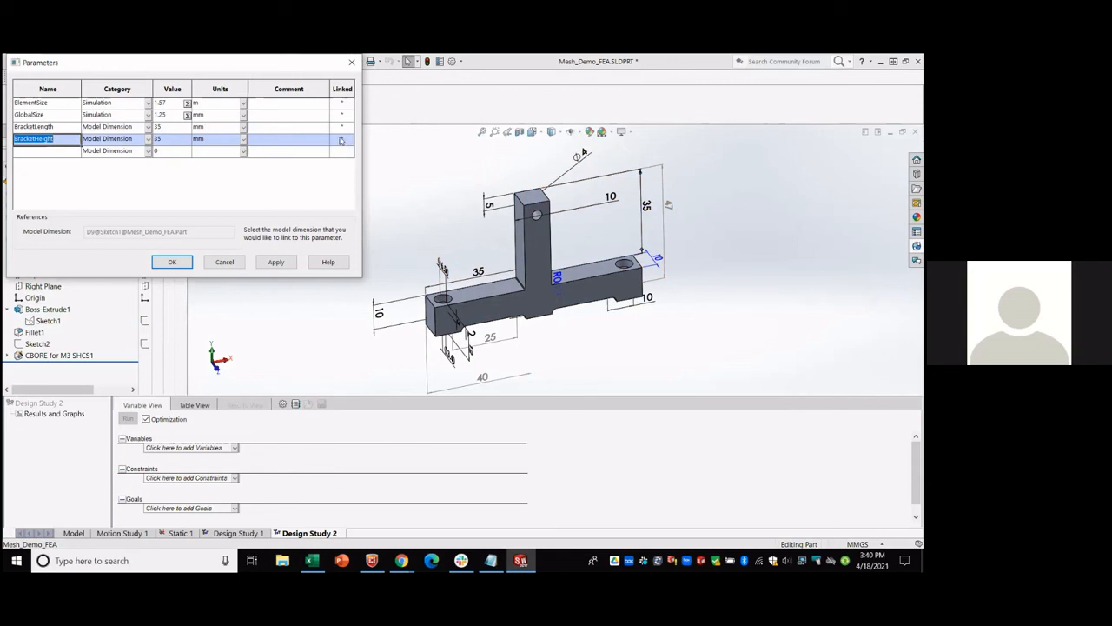
Add a model-dimension parameter named FilletRadius linked to the corner fillet's radius, and accept the parameter list.
{"action": "left_click", "coordinate": [33, 152]}
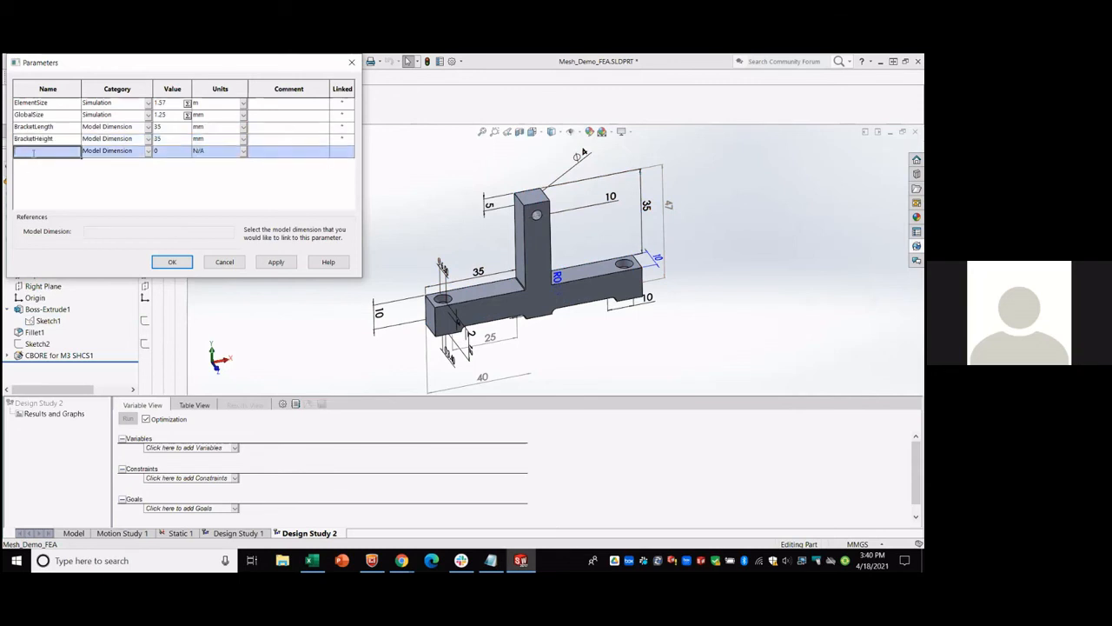
{"action": "type", "text": "FilletRadius"}
{"action": "key", "text": "Return"}
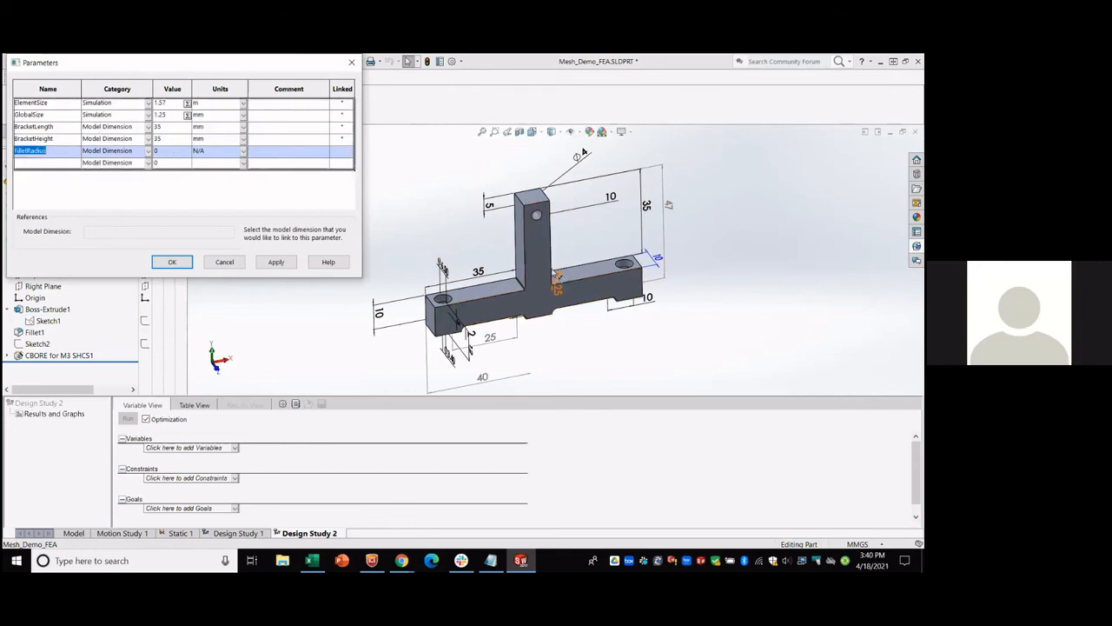
{"action": "left_click", "coordinate": [557, 283]}
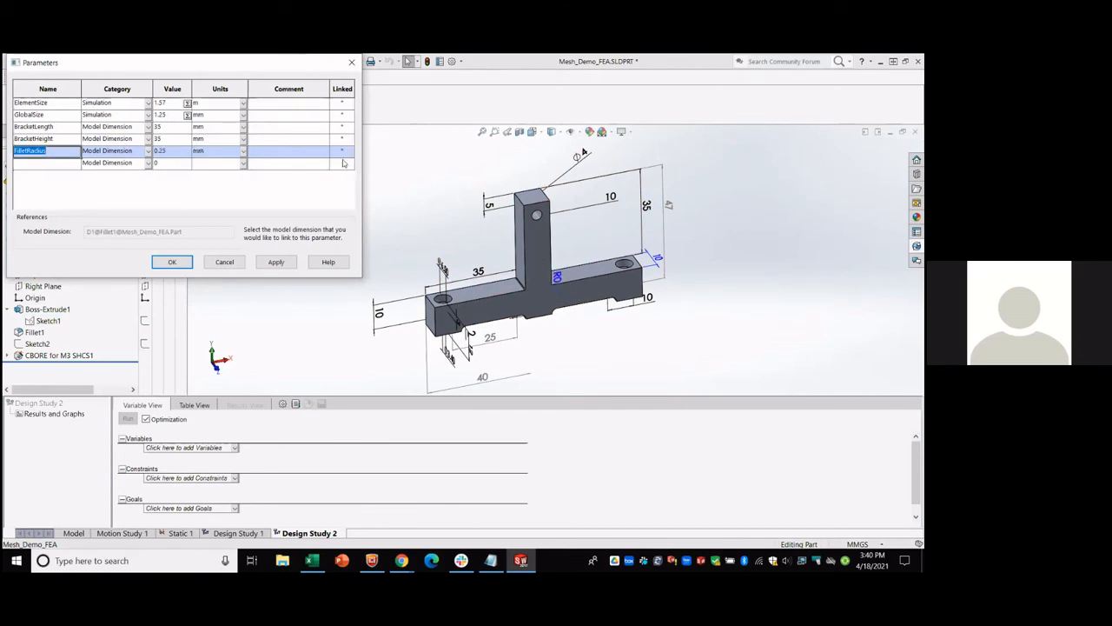
{"action": "left_click", "coordinate": [183, 260]}
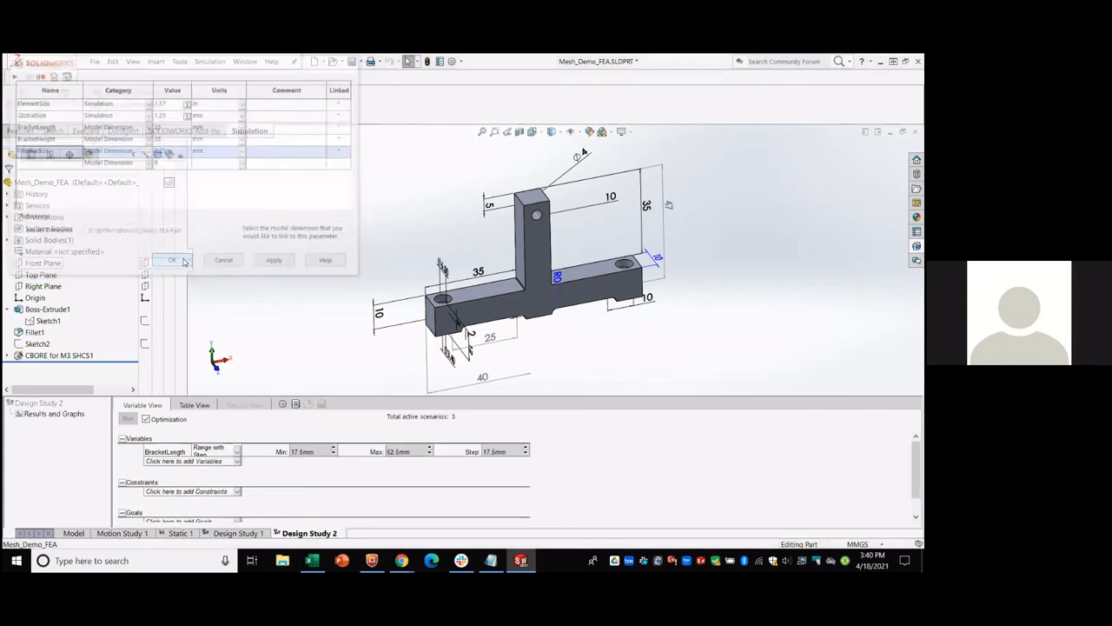
Add BracketHeight and FilletRadius as further variables of the new design study.
{"action": "left_click", "coordinate": [179, 462]}
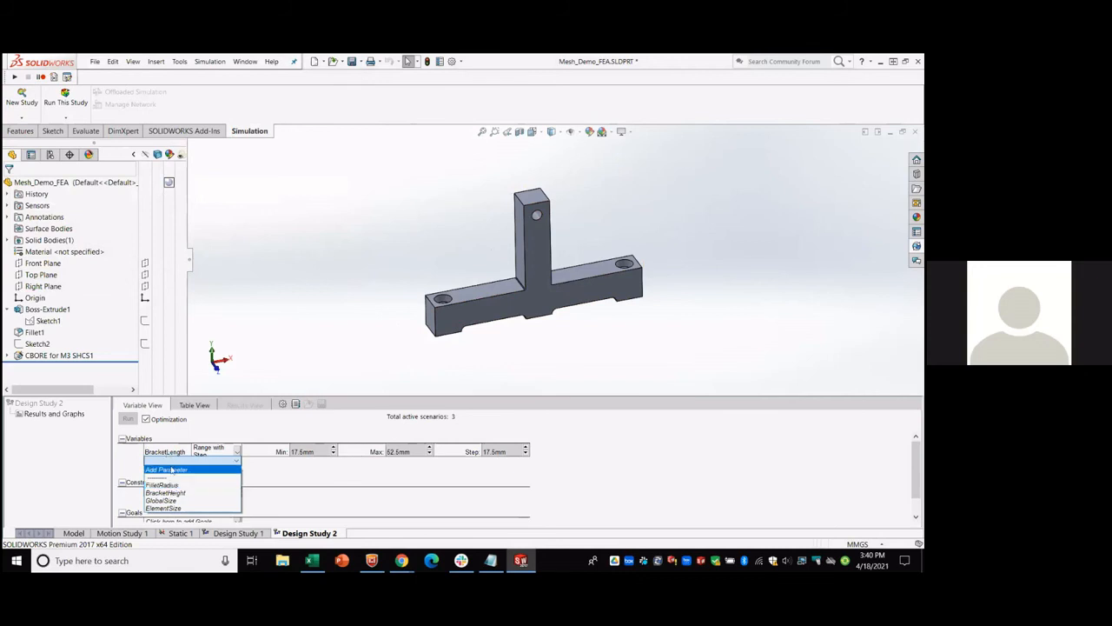
{"action": "left_click", "coordinate": [172, 493]}
{"action": "left_click", "coordinate": [177, 476]}
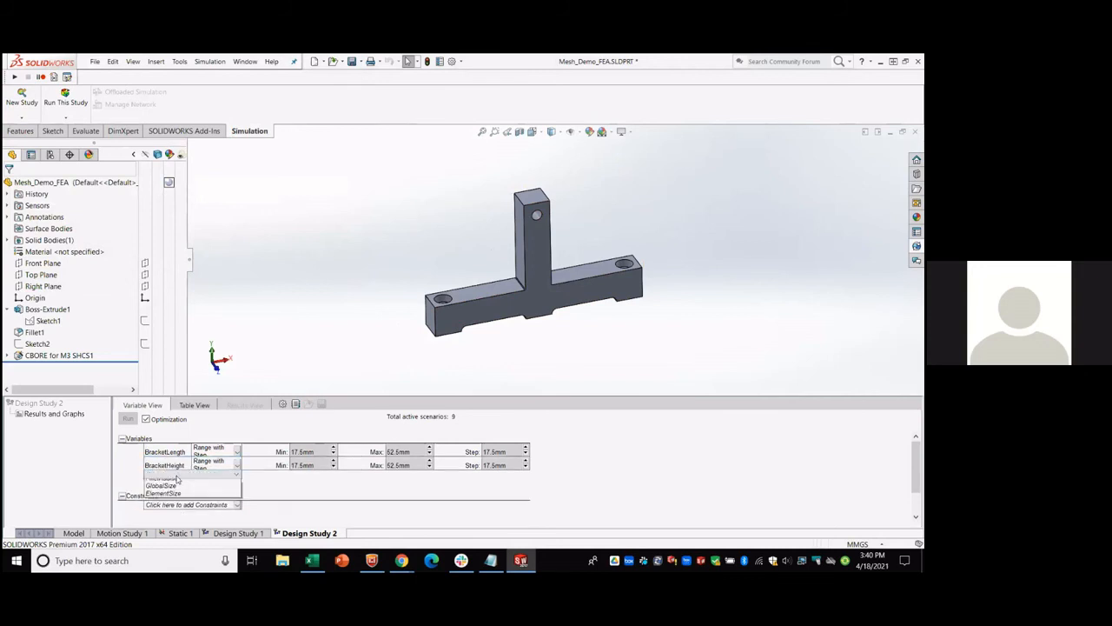
{"action": "left_click", "coordinate": [191, 484]}
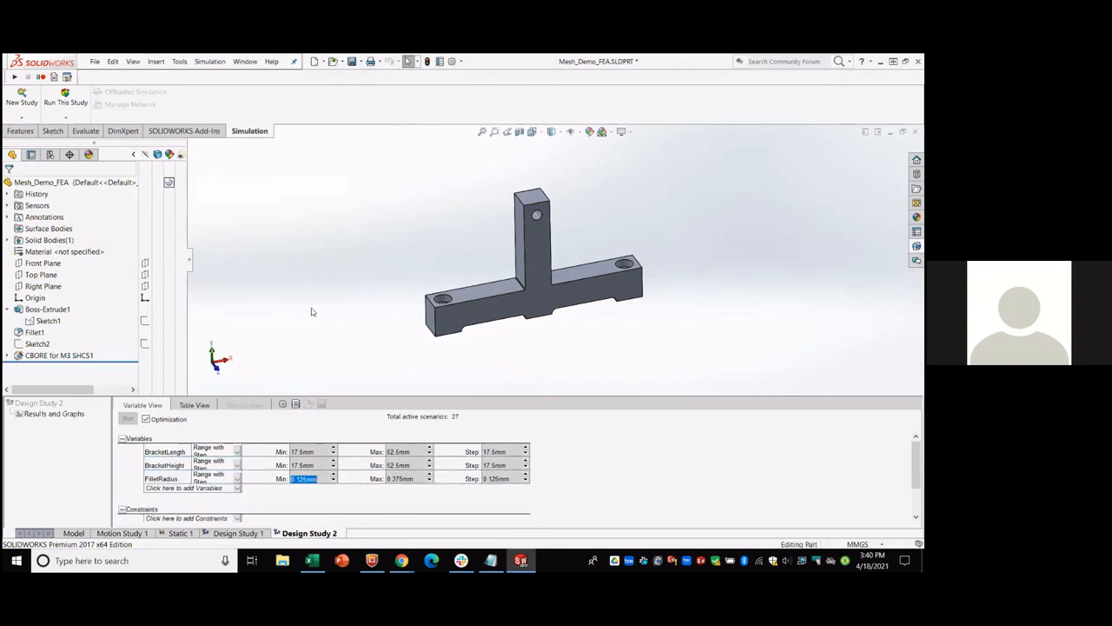
Add the Stress1 sensor as a constraint of the new design study and set it to Monitor Only.
{"action": "scroll", "coordinate": [366, 300], "scroll_direction": "up", "scroll_amount": 1}
{"action": "scroll", "coordinate": [641, 458], "scroll_direction": "down", "scroll_amount": 2}
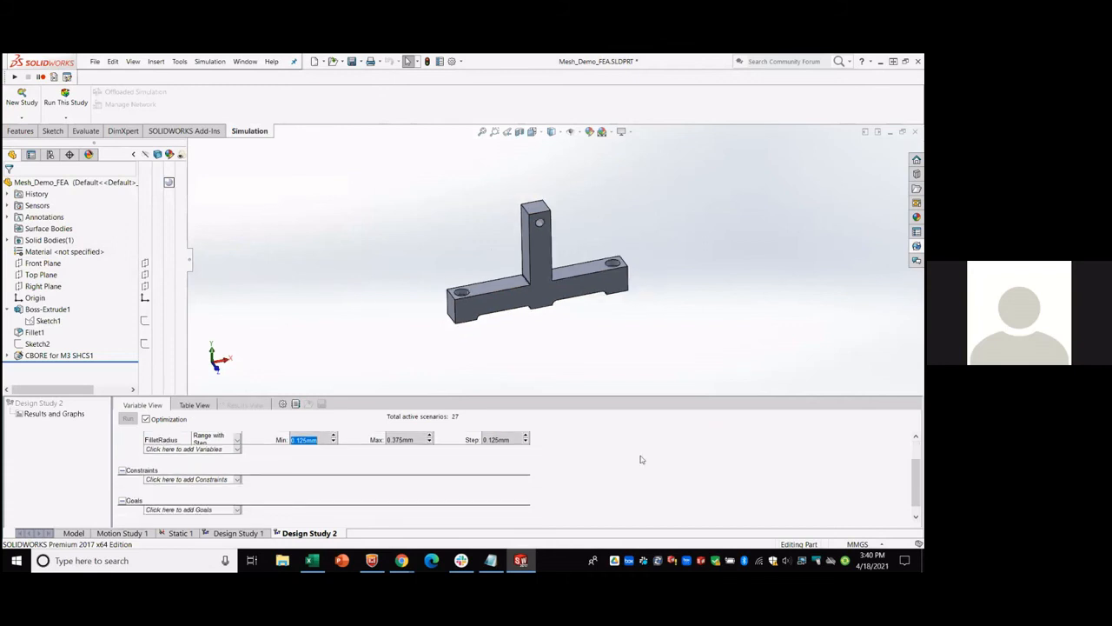
{"action": "scroll", "coordinate": [260, 461], "scroll_direction": "up", "scroll_amount": 1}
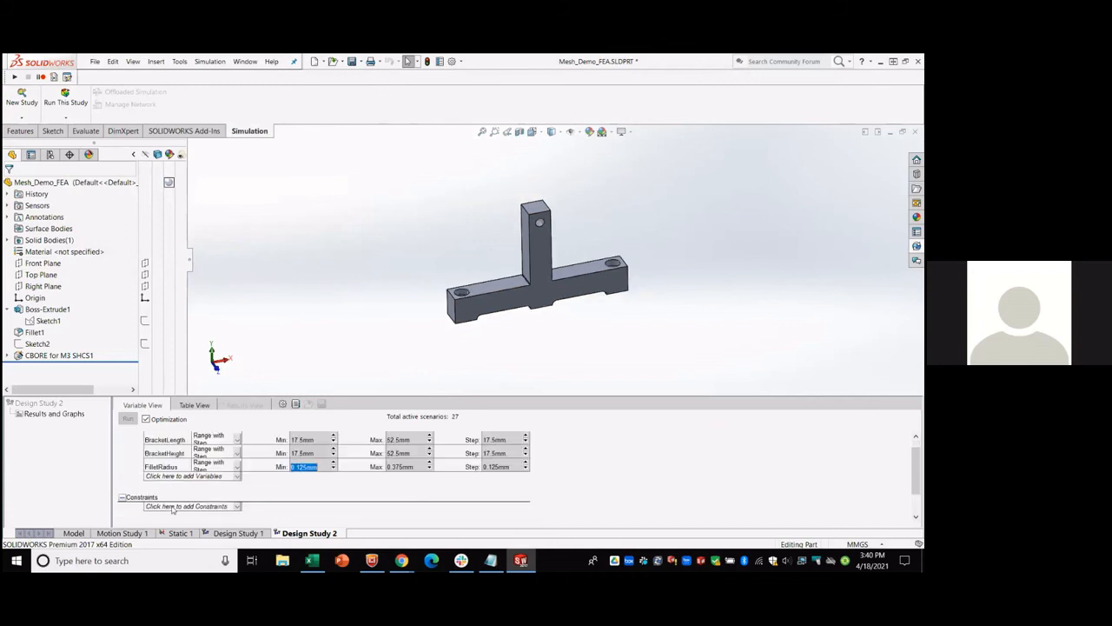
{"action": "left_click", "coordinate": [210, 508]}
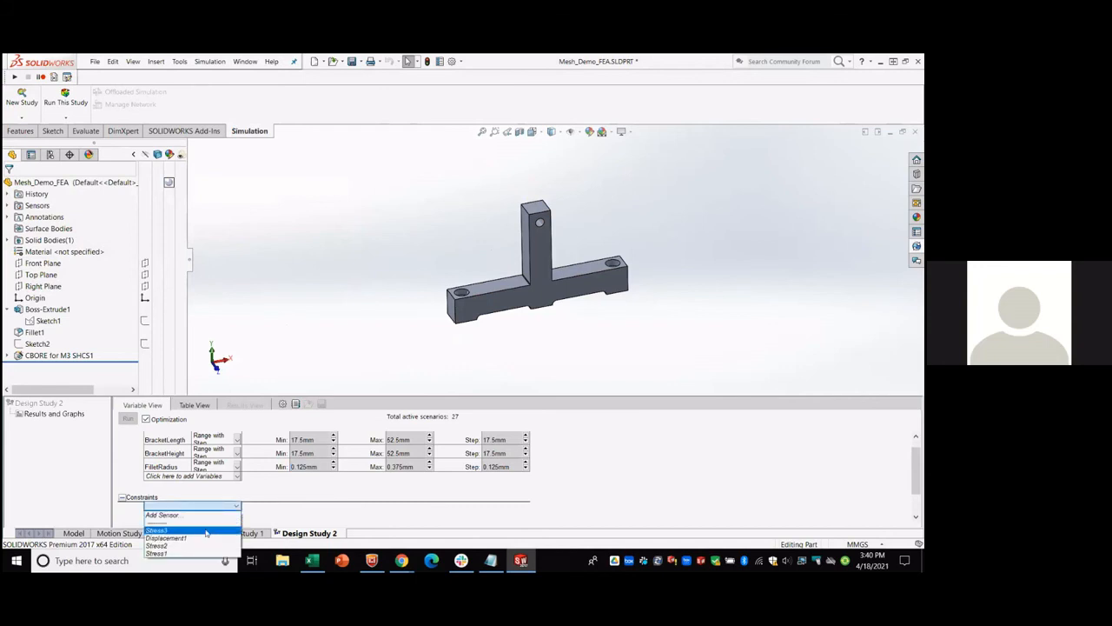
{"action": "left_click", "coordinate": [192, 555]}
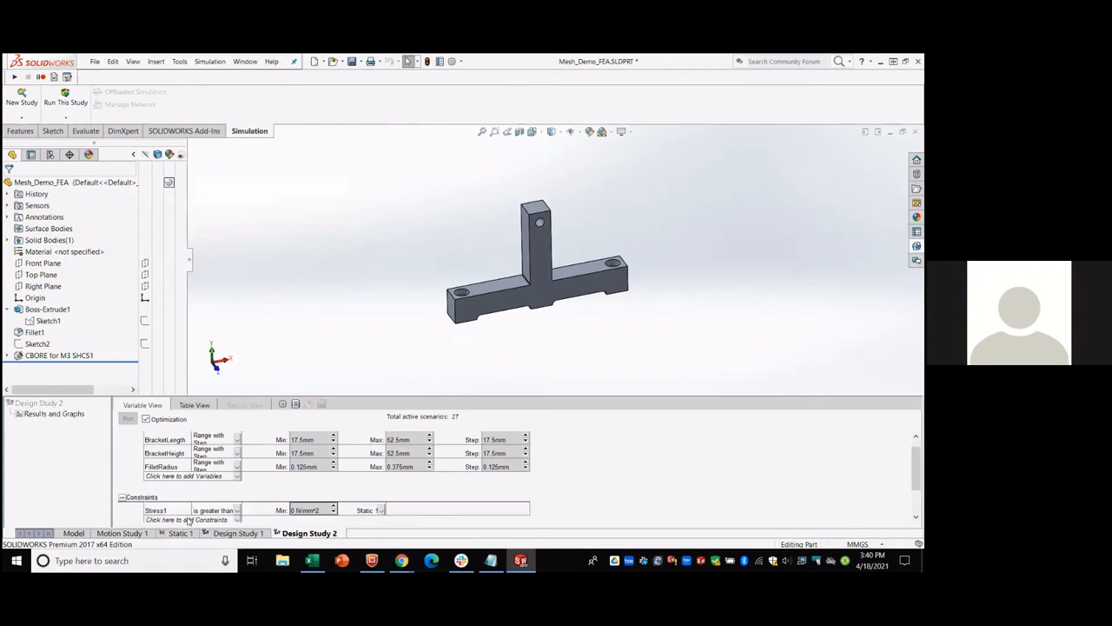
{"action": "scroll", "coordinate": [597, 493], "scroll_direction": "down", "scroll_amount": 1}
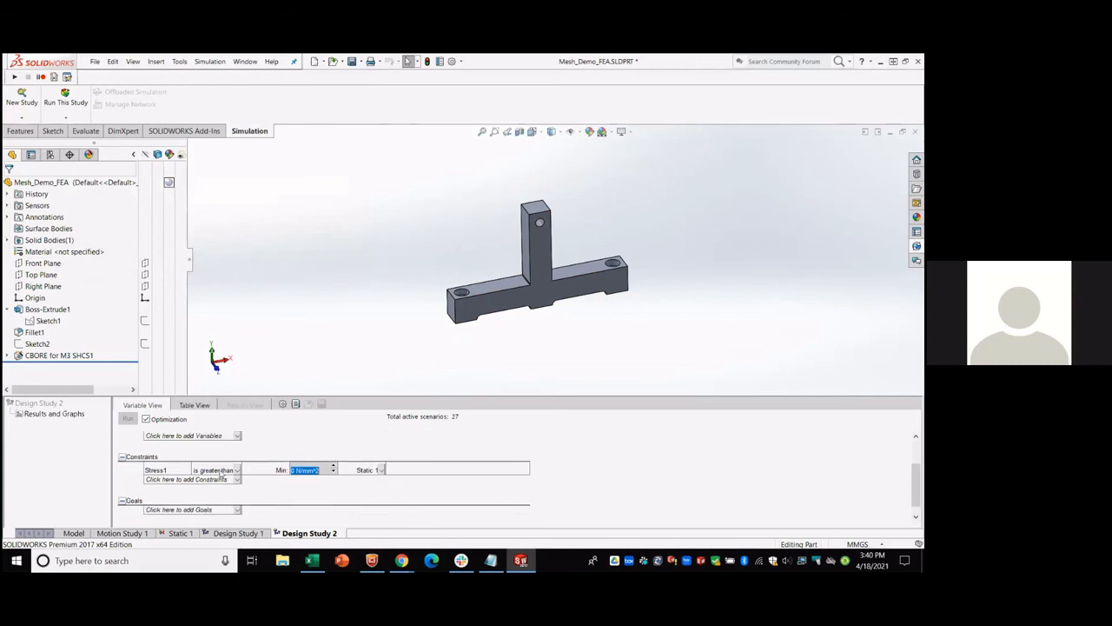
{"action": "left_click", "coordinate": [221, 470]}
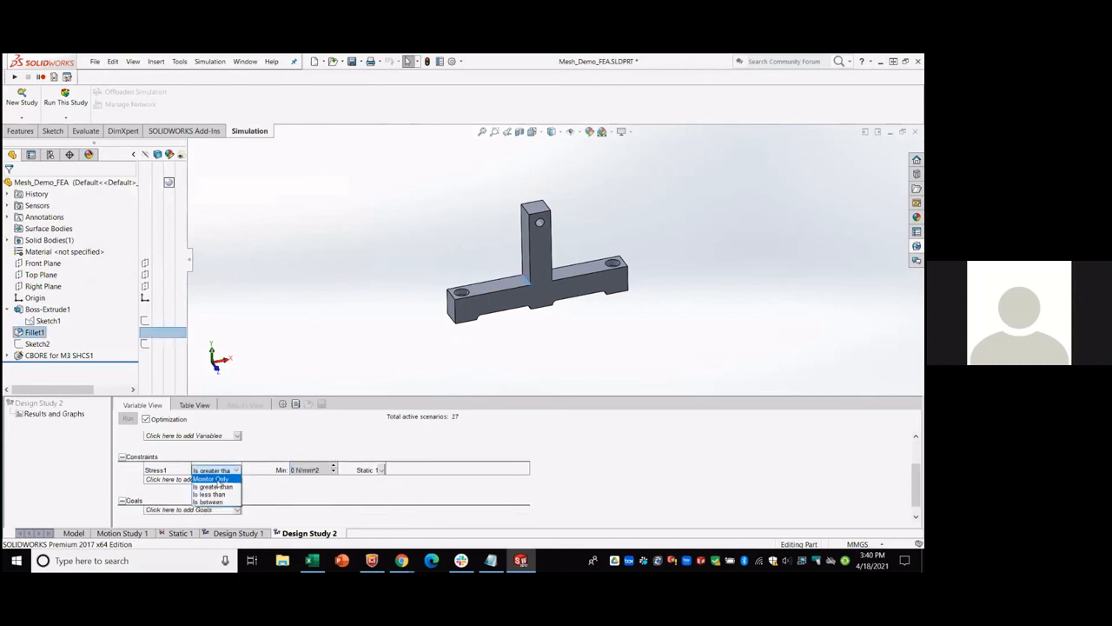
{"action": "left_click", "coordinate": [213, 479]}
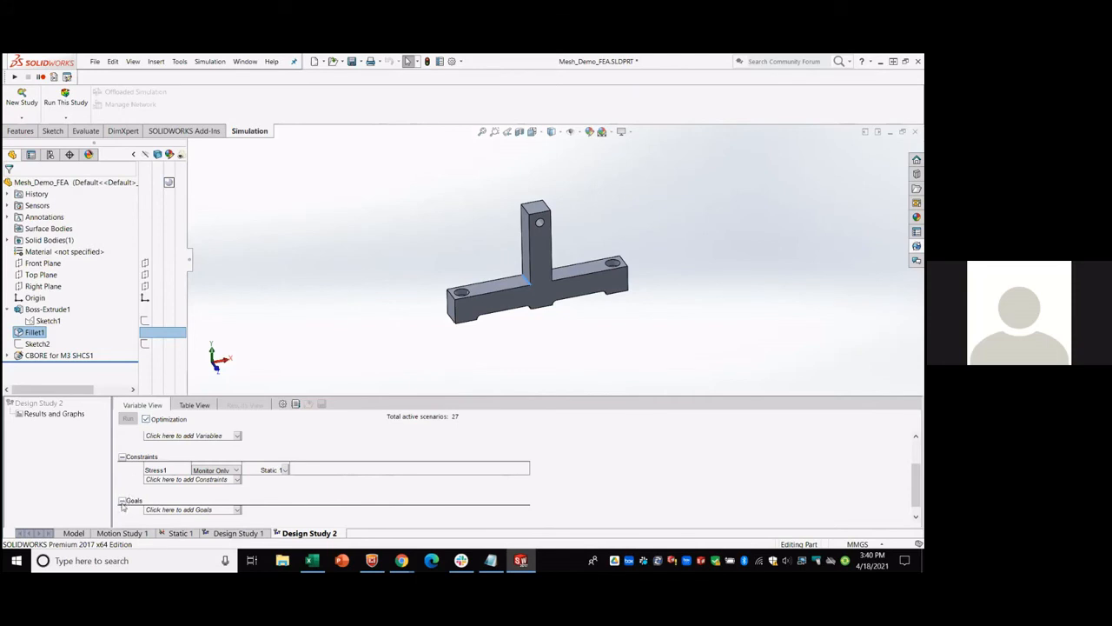
Remove the Stress1 constraint from the new design study.
{"action": "left_click", "coordinate": [173, 513]}
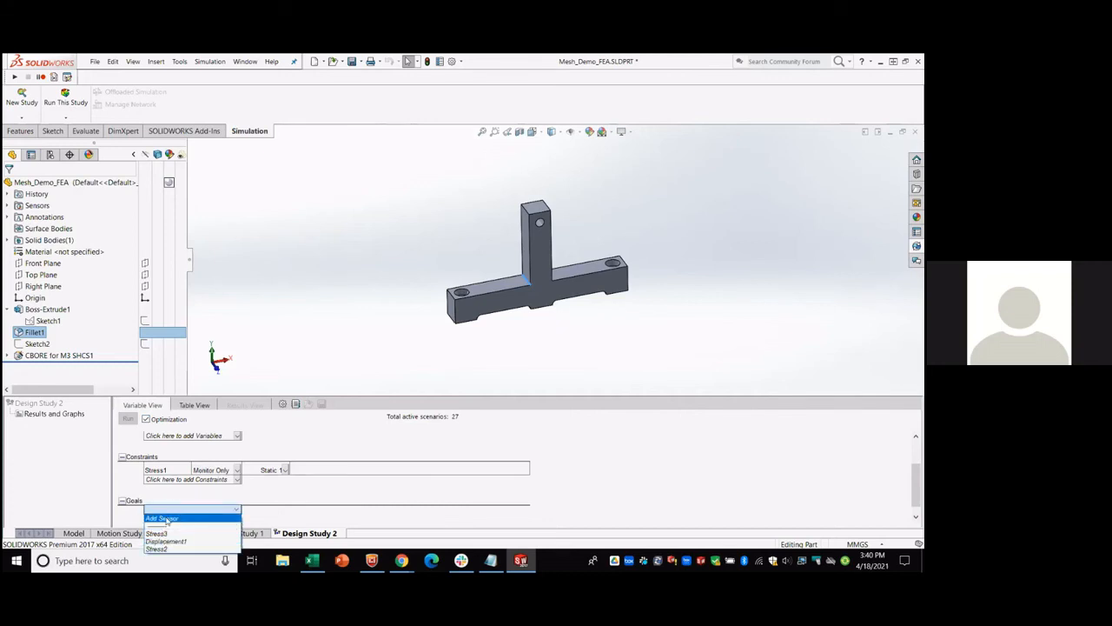
{"action": "left_click", "coordinate": [165, 510]}
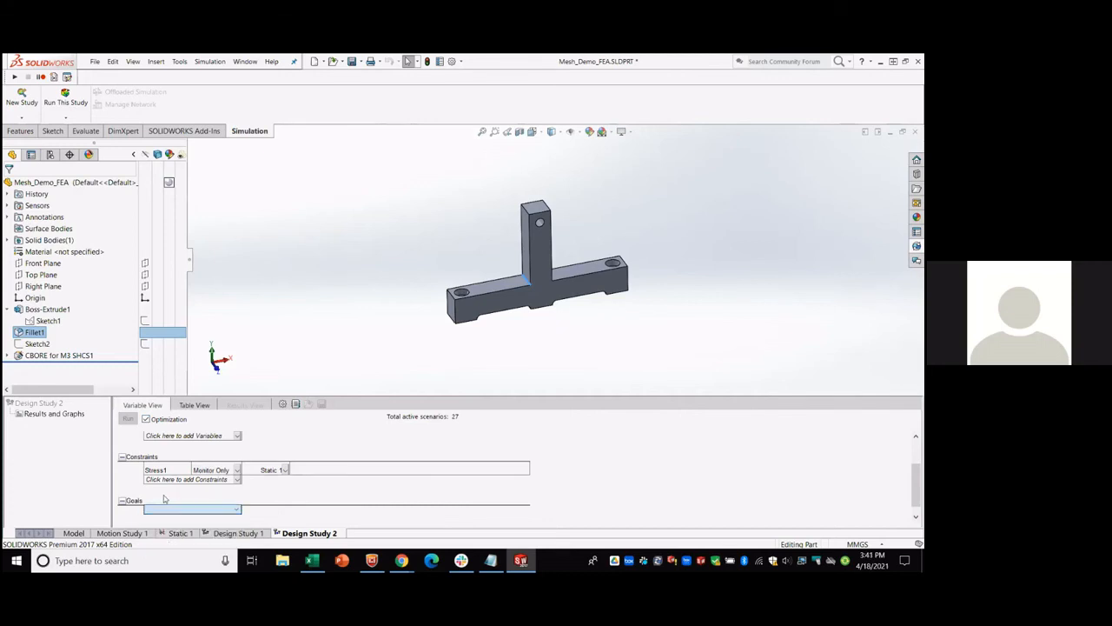
{"action": "left_click", "coordinate": [161, 471]}
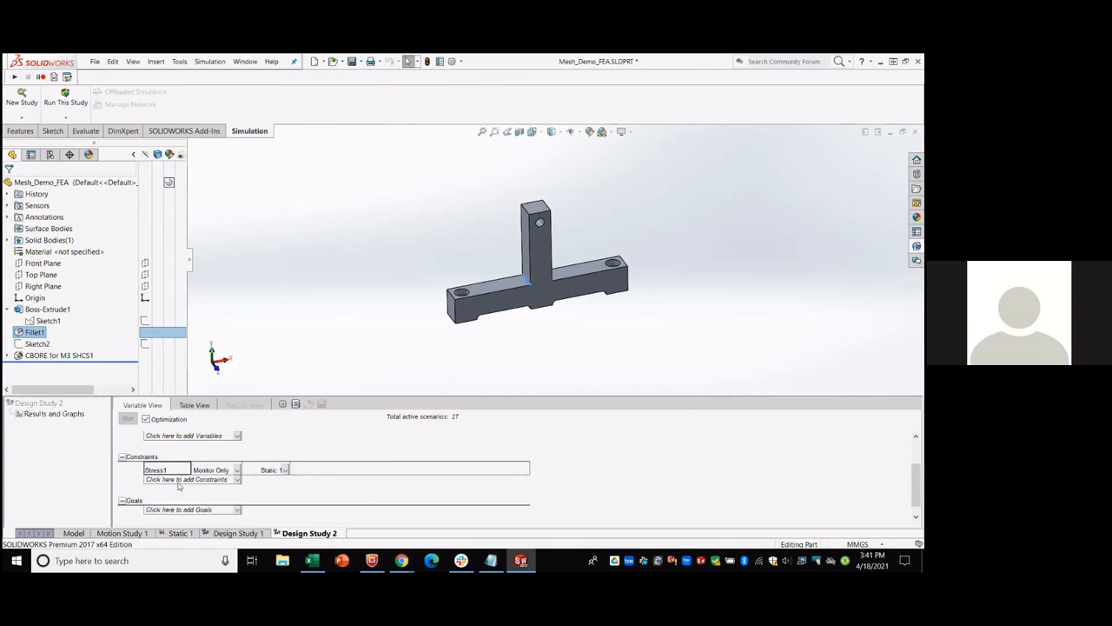
{"action": "right_click", "coordinate": [175, 472]}
{"action": "left_click", "coordinate": [192, 456]}
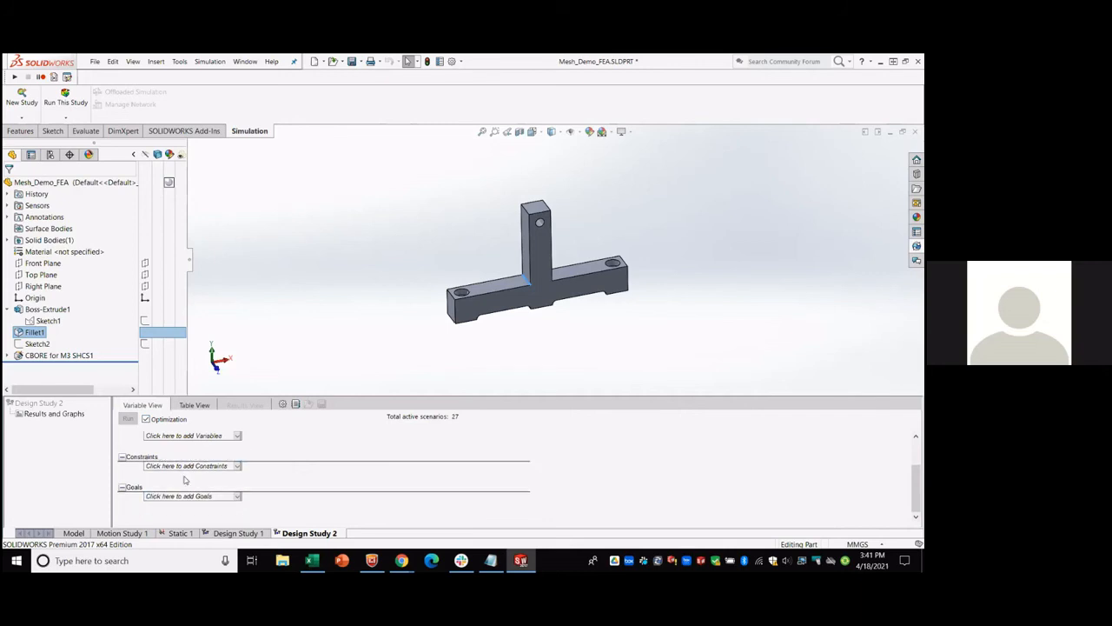
Add the Stress1 sensor as a goal with the Minimize option, evaluated in Static 1.
{"action": "left_click", "coordinate": [170, 497]}
{"action": "left_click", "coordinate": [160, 536]}
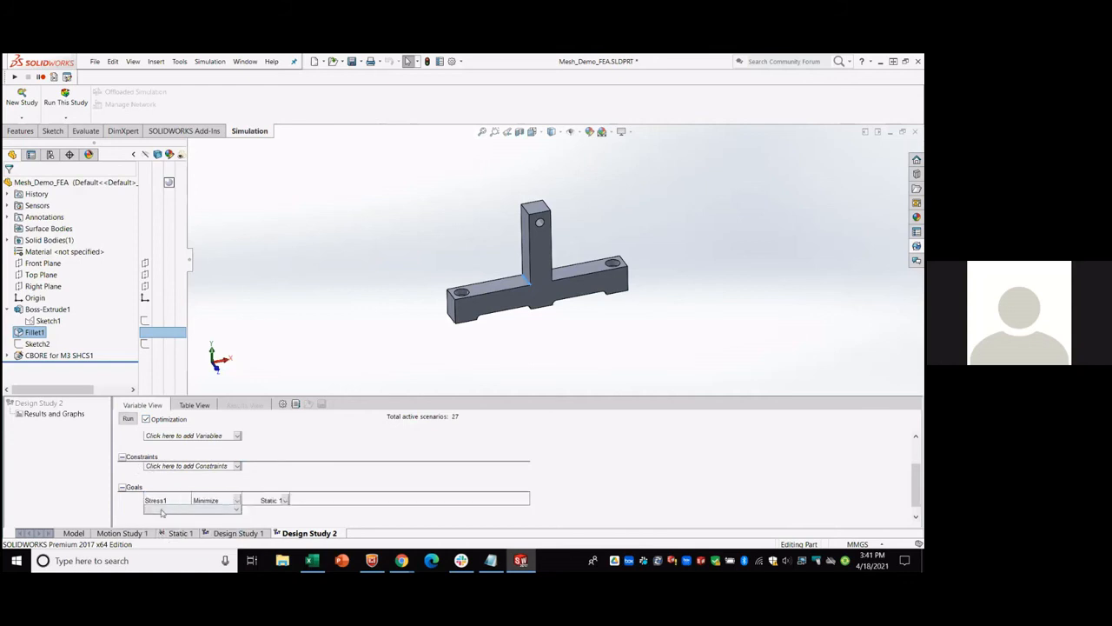
{"action": "left_click", "coordinate": [239, 502]}
{"action": "left_click", "coordinate": [238, 501]}
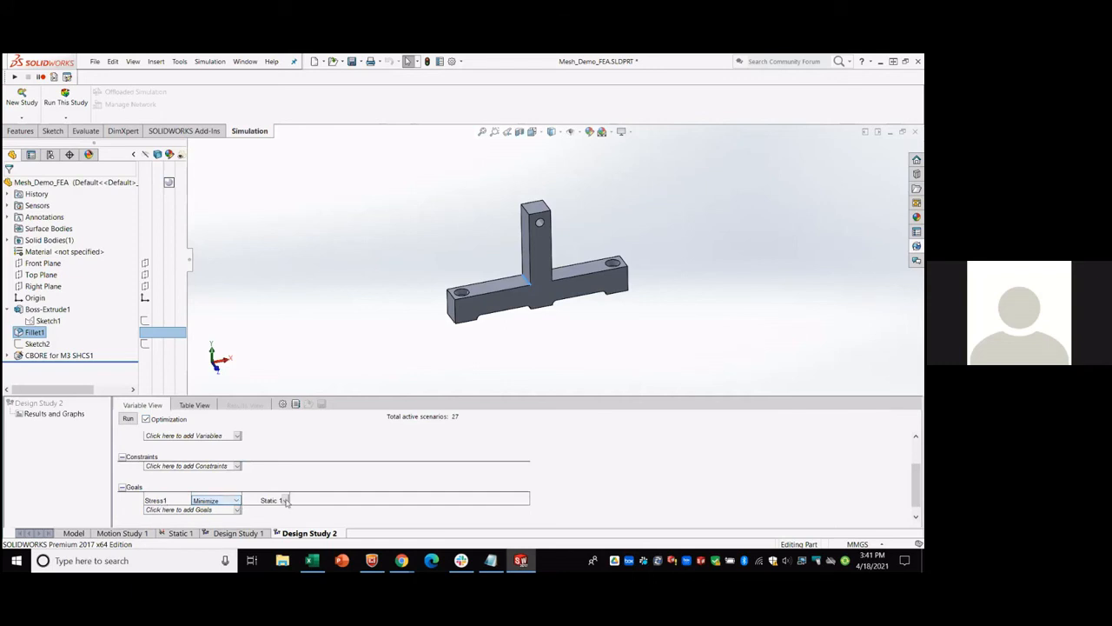
Examine the corner fillet between the base and the upright, and switch to the Static 1 study.
{"action": "left_click", "coordinate": [275, 328]}
{"action": "scroll", "coordinate": [539, 288], "scroll_direction": "down", "scroll_amount": 2}
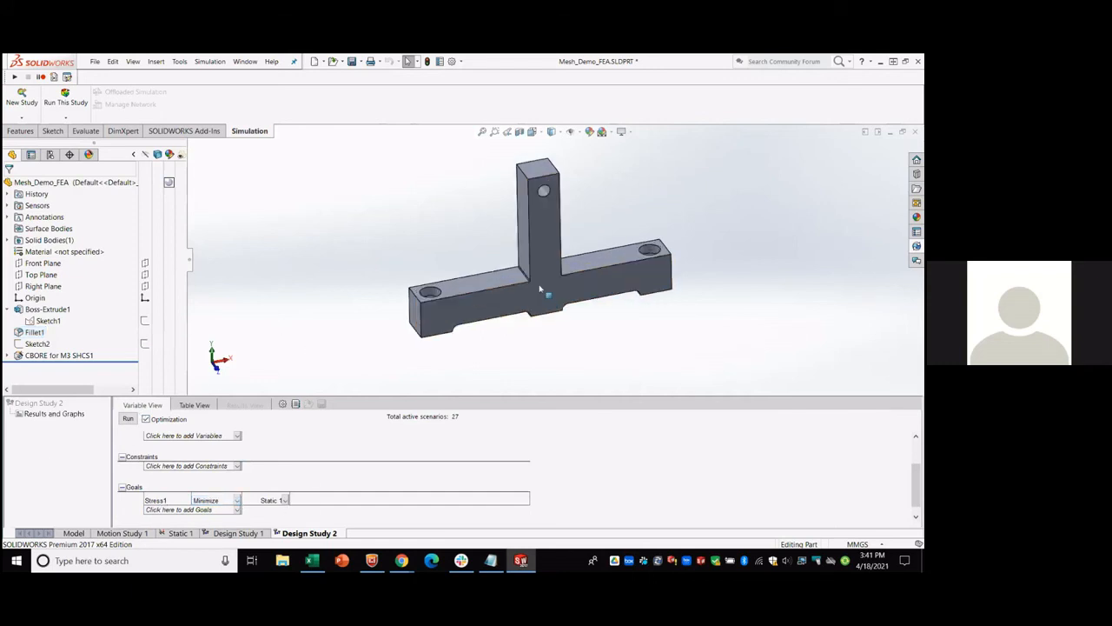
{"action": "scroll", "coordinate": [539, 288], "scroll_direction": "down", "scroll_amount": 2}
{"action": "scroll", "coordinate": [547, 222], "scroll_direction": "down", "scroll_amount": 2}
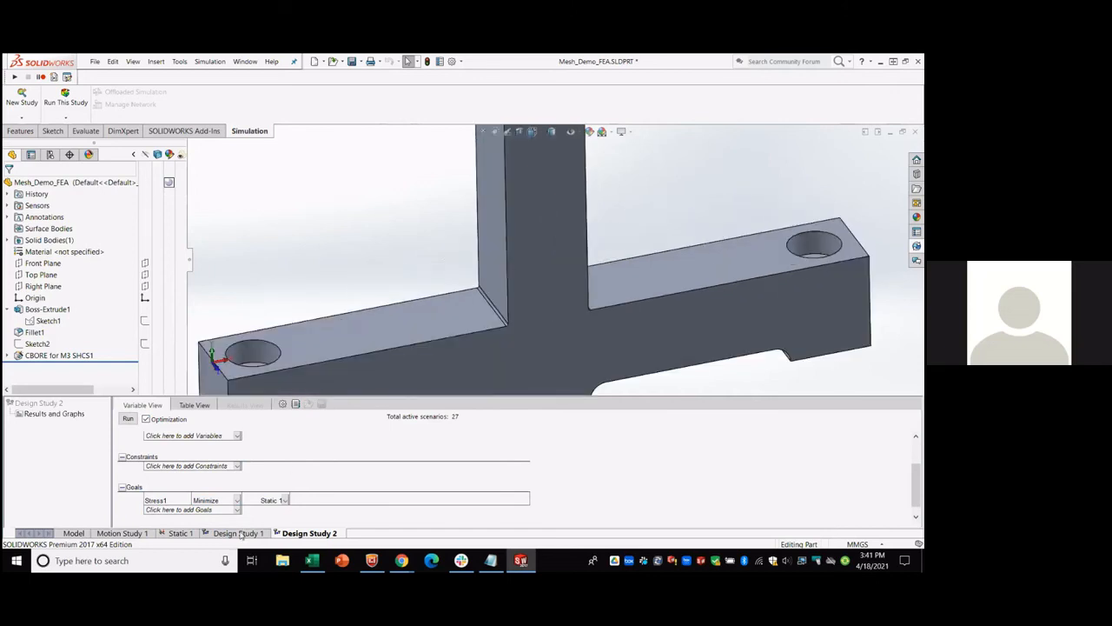
{"action": "left_click", "coordinate": [178, 534]}
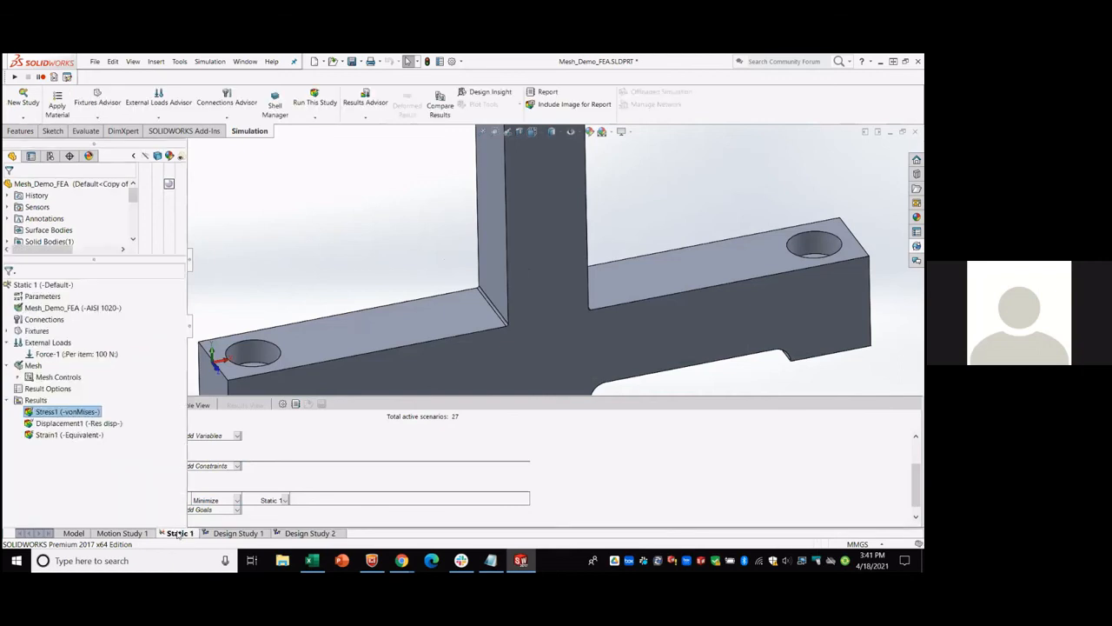
Suppress the mesh control on the corner fillet in the Static 1 study.
{"action": "right_click", "coordinate": [29, 367]}
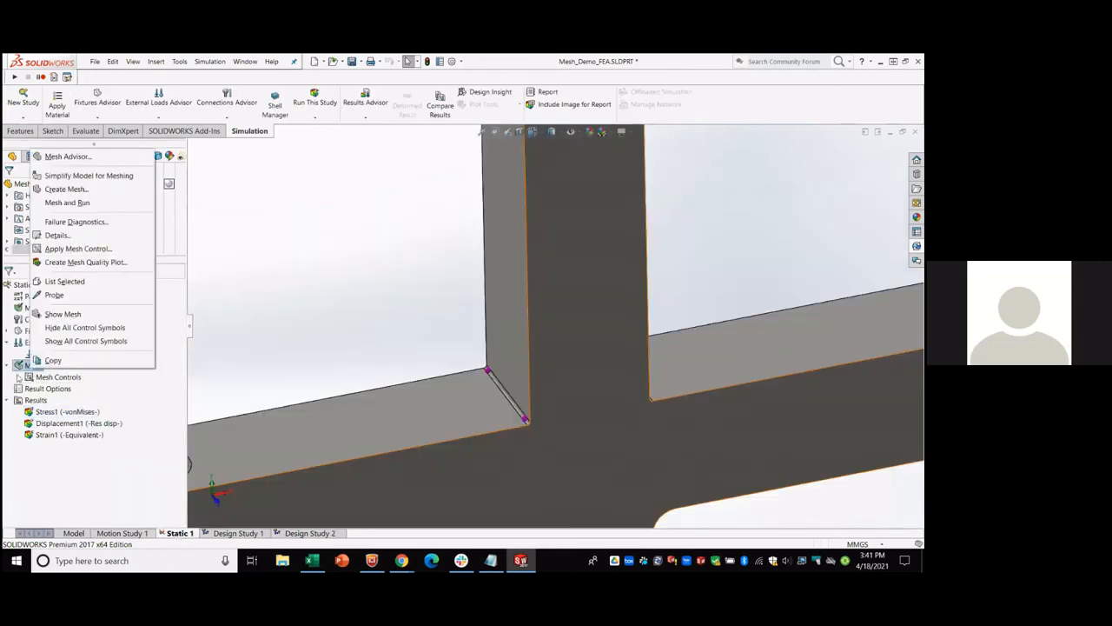
{"action": "left_click", "coordinate": [18, 378]}
{"action": "right_click", "coordinate": [48, 390]}
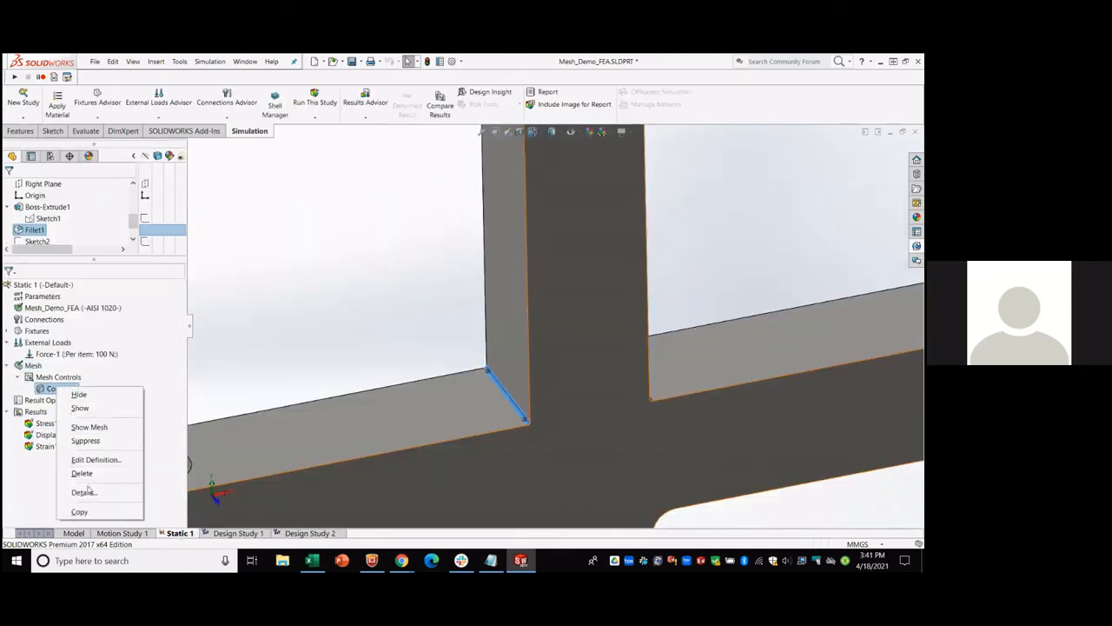
{"action": "left_click", "coordinate": [87, 442]}
Remesh Static 1 with a curvature-based mesh using a maximum element size of 2 mm.
{"action": "right_click", "coordinate": [33, 366]}
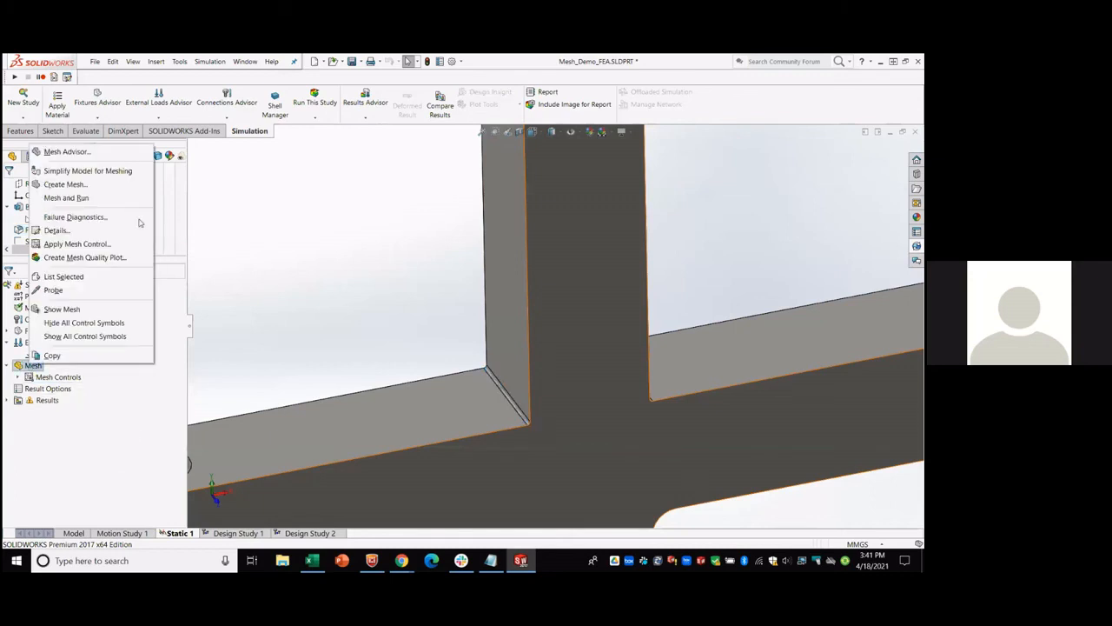
{"action": "left_click", "coordinate": [113, 183]}
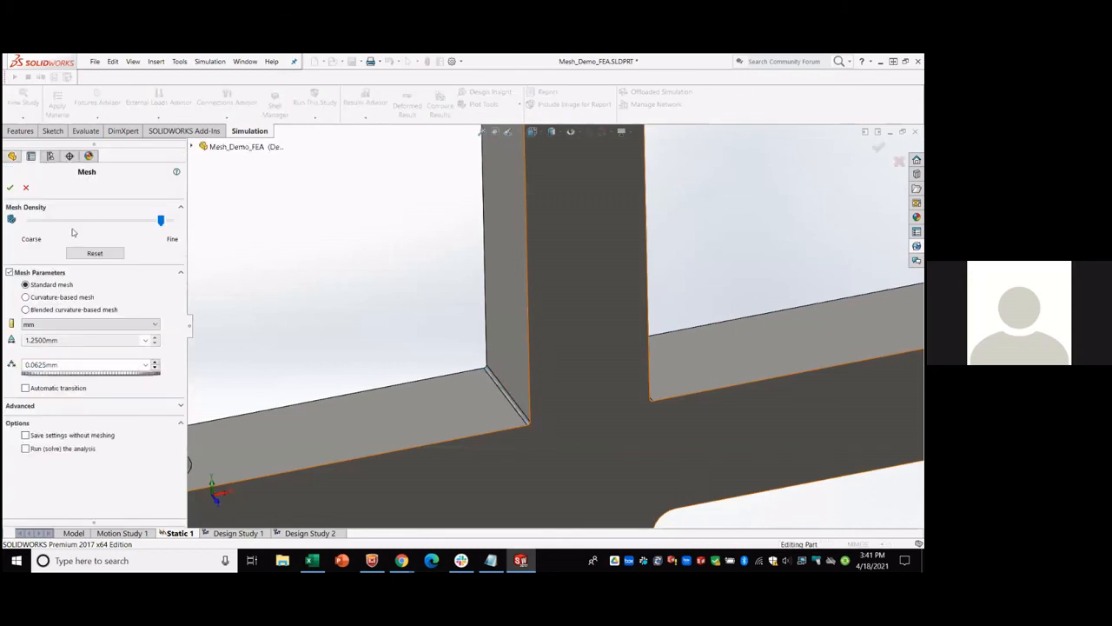
{"action": "left_click", "coordinate": [26, 297]}
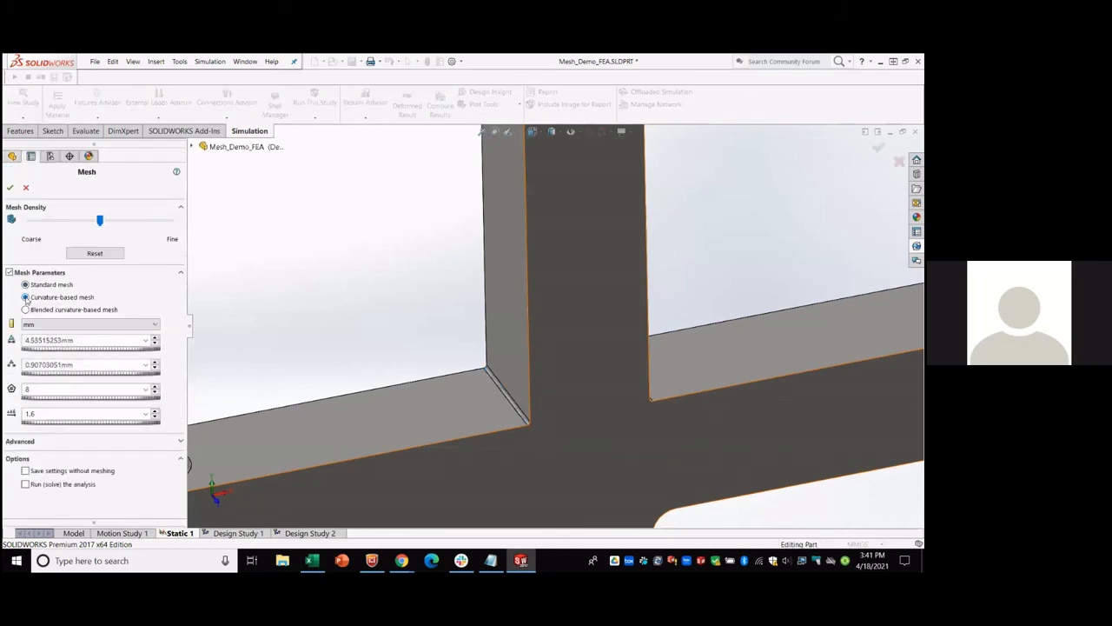
{"action": "left_click", "coordinate": [105, 342]}
{"action": "type", "text": "2"}
{"action": "key", "text": "Return"}
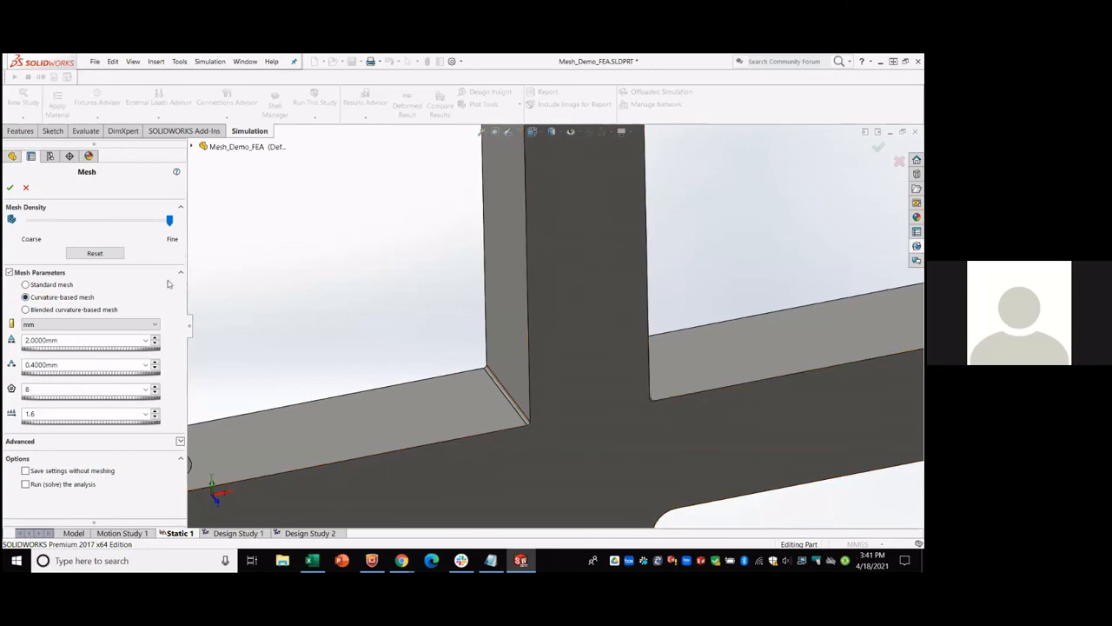
{"action": "left_click", "coordinate": [80, 366]}
{"action": "scroll", "coordinate": [434, 365], "scroll_direction": "down", "scroll_amount": 6}
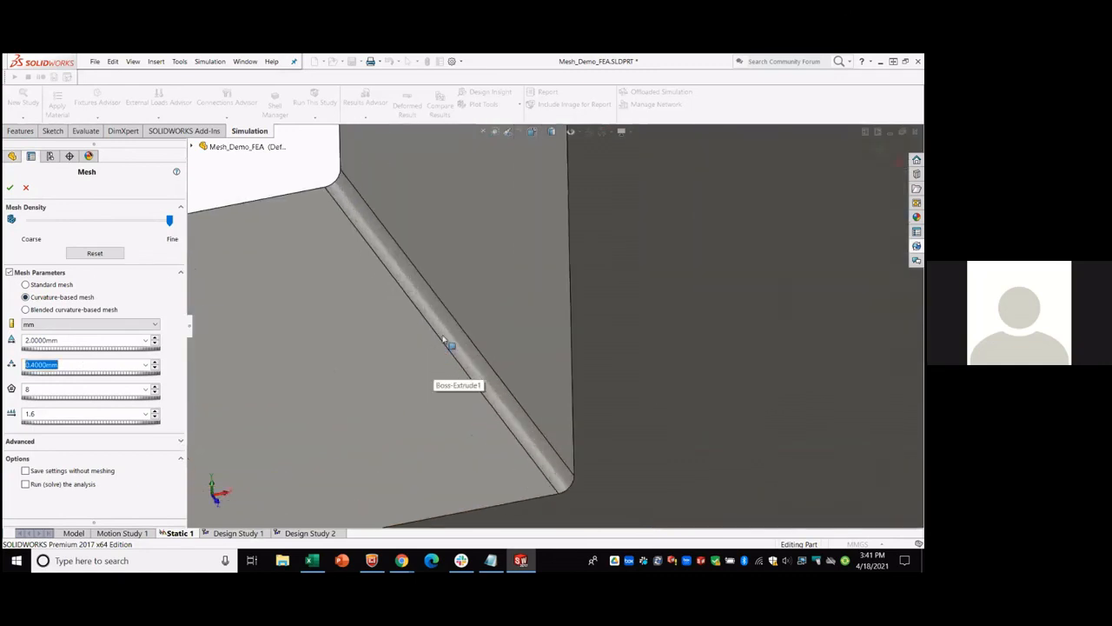
{"action": "scroll", "coordinate": [469, 326], "scroll_direction": "up", "scroll_amount": 4}
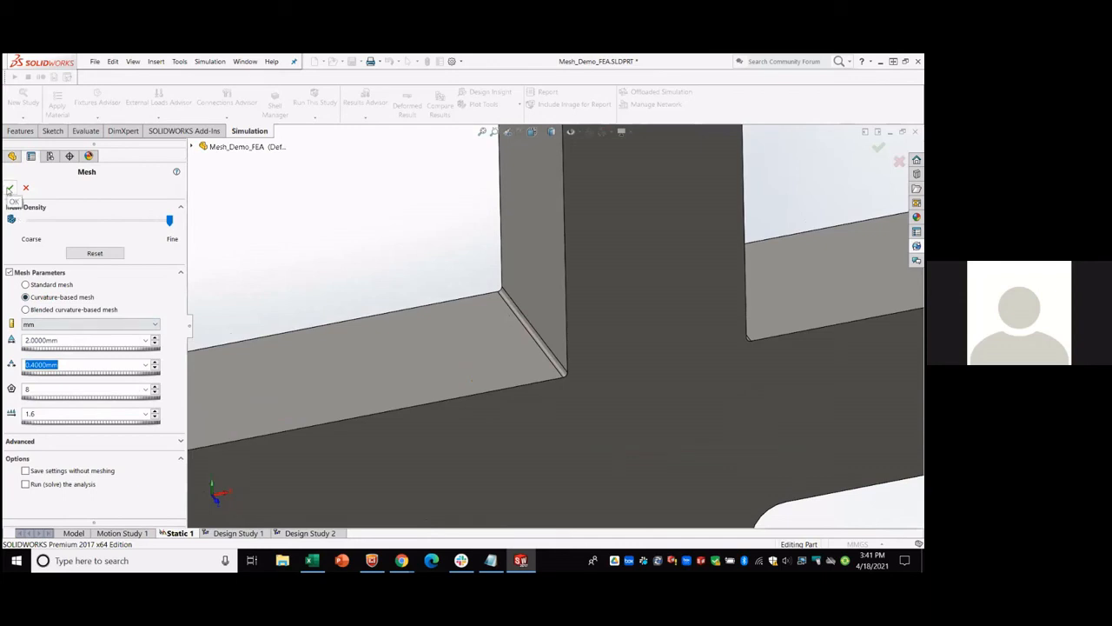
{"action": "left_click", "coordinate": [9, 189]}
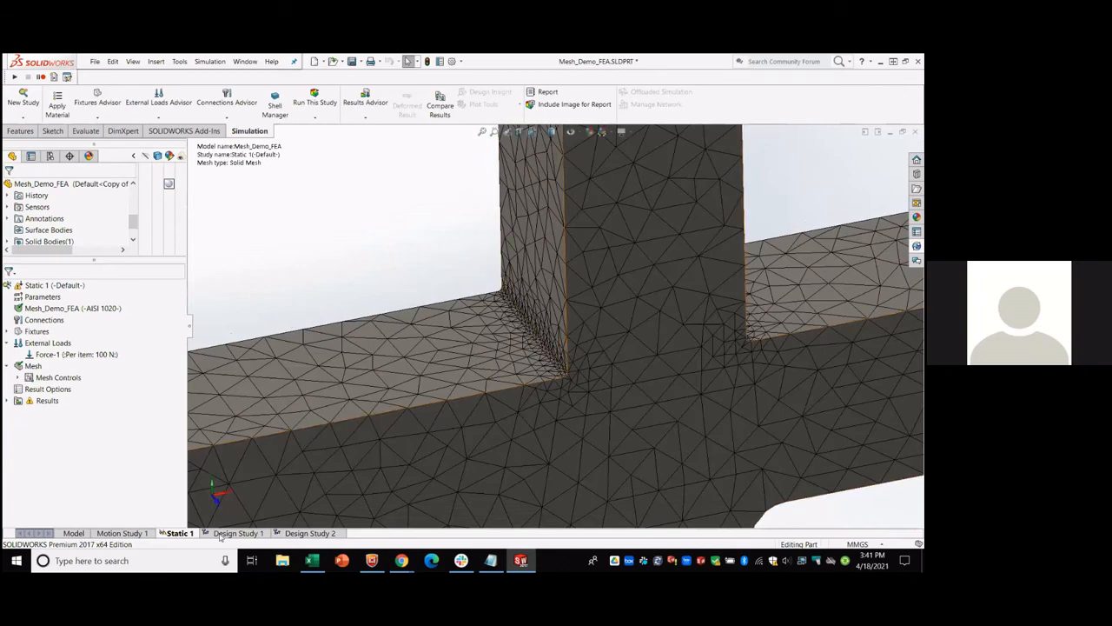
Review the elements-in-arc table on Sheet1 of the Excel workbook, and return to Design Study 2 in SOLIDWORKS.
{"action": "left_click", "coordinate": [312, 561]}
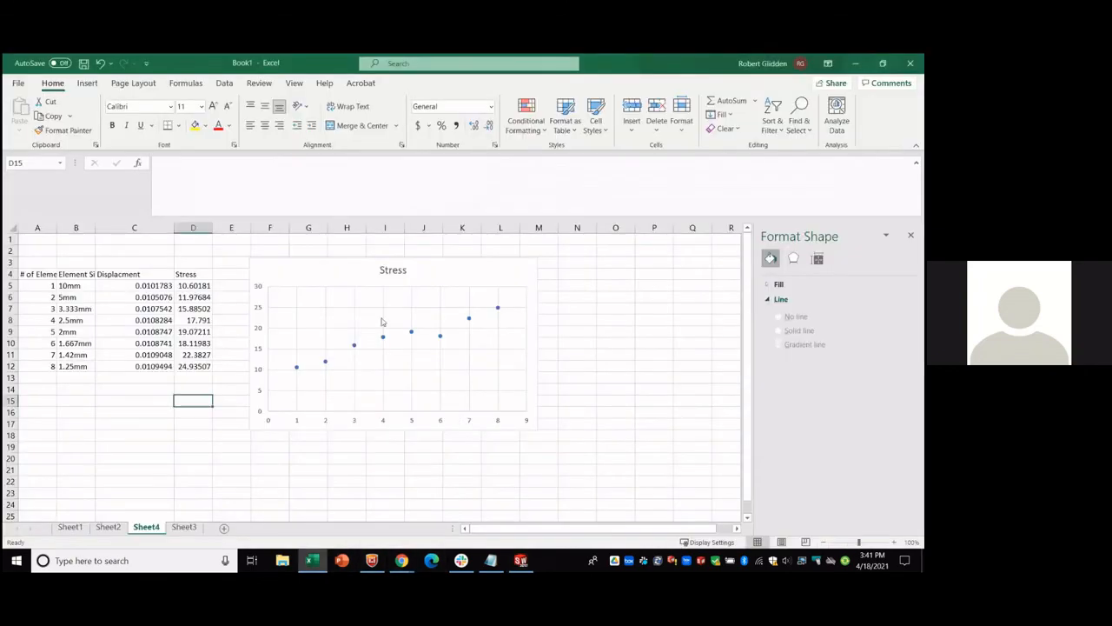
{"action": "left_click", "coordinate": [69, 527]}
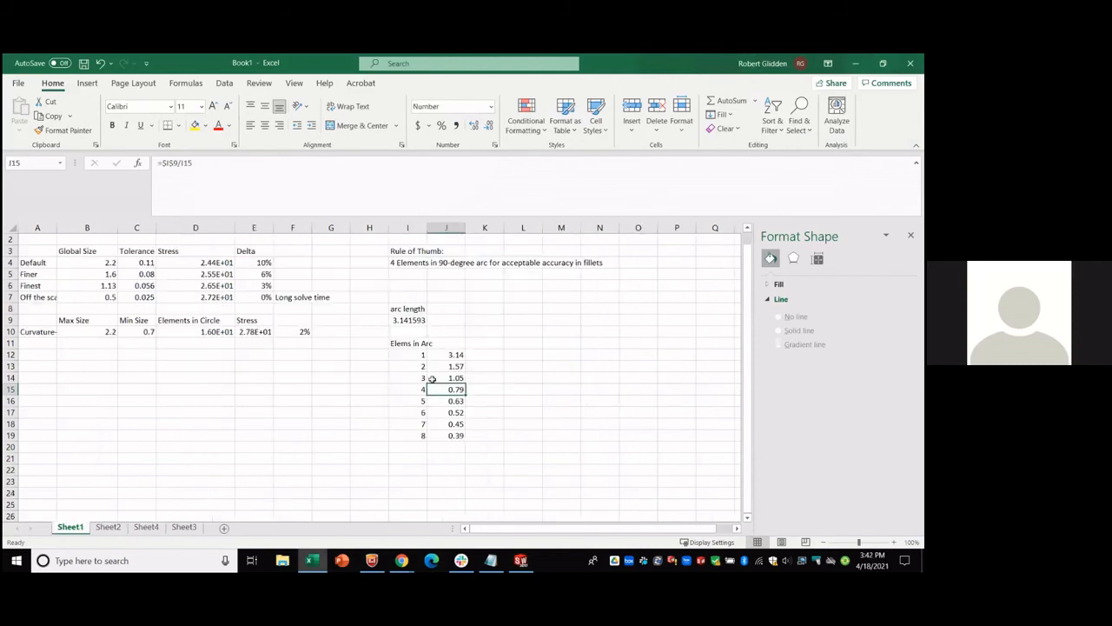
{"action": "left_click_drag", "start_coordinate": [440, 401], "coordinate": [410, 356]}
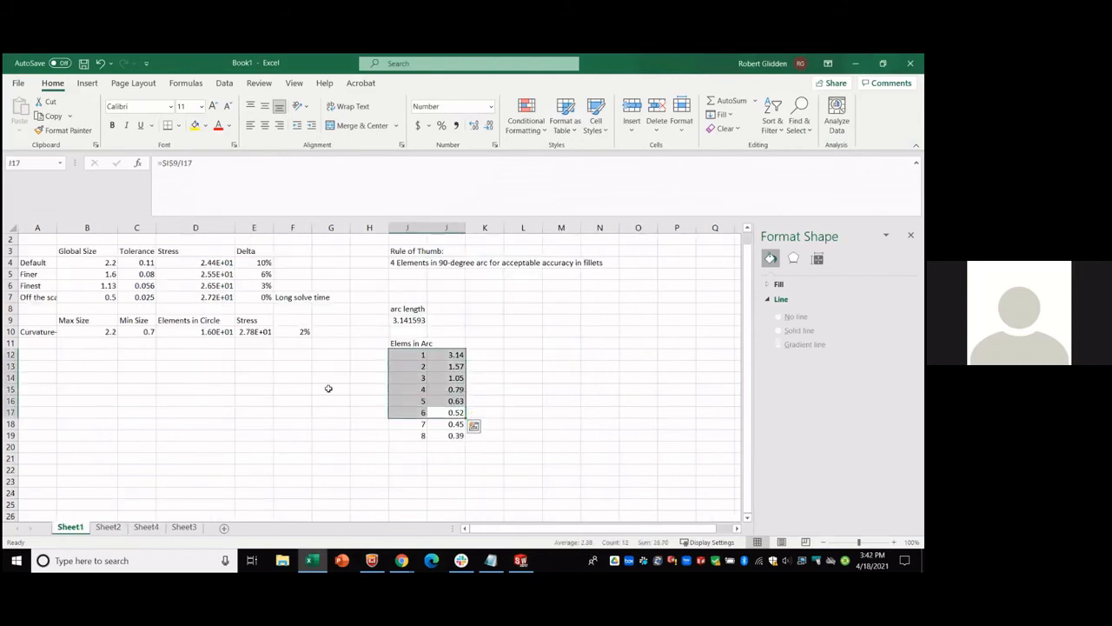
{"action": "left_click", "coordinate": [304, 376]}
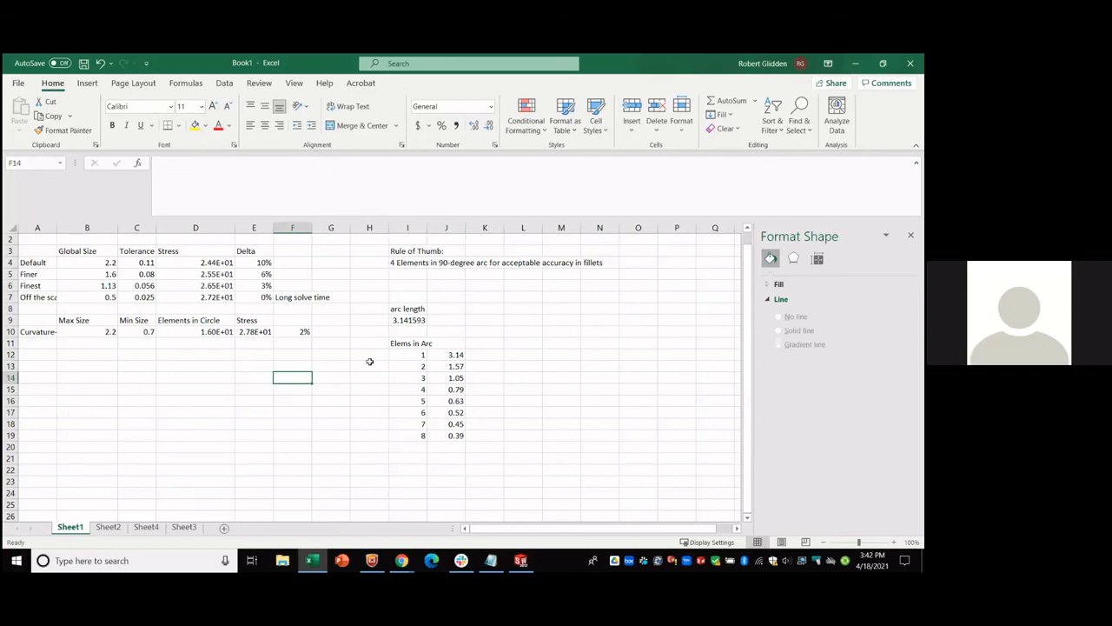
{"action": "key", "text": "alt+Tab"}
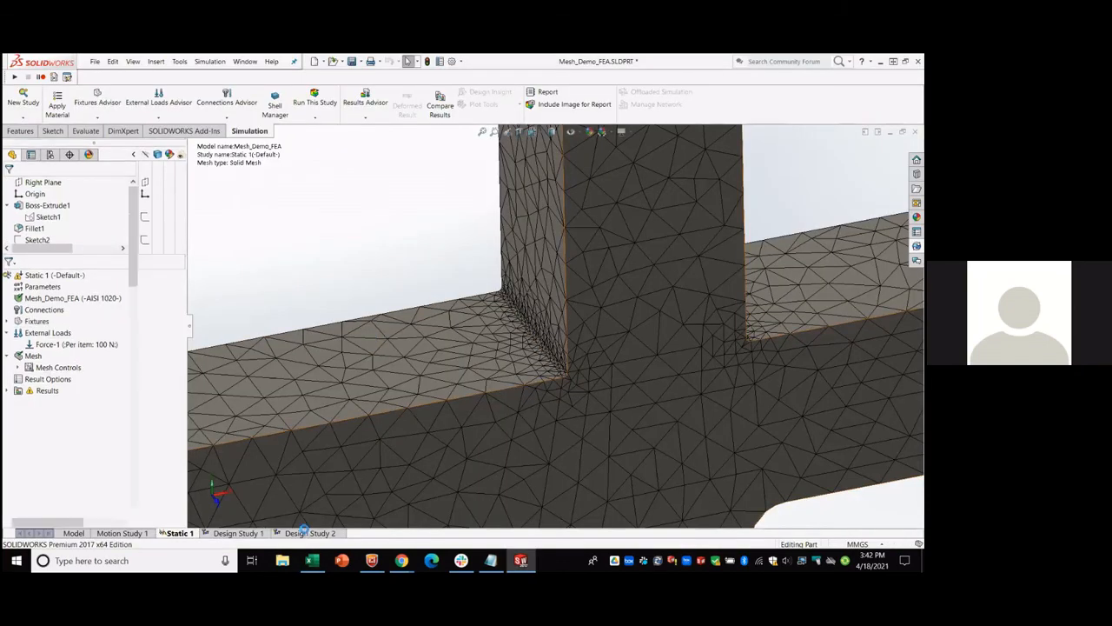
{"action": "left_click", "coordinate": [307, 533]}
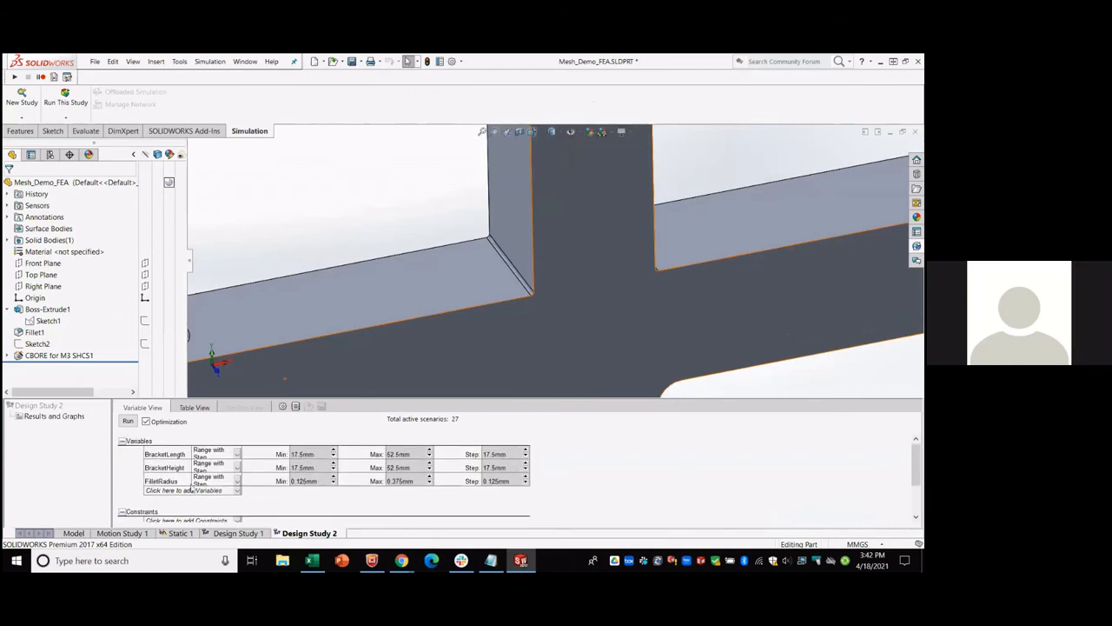
Set the FilletRadius variable's range to a 1 mm minimum, 3 mm maximum and 1 mm step.
{"action": "left_click", "coordinate": [308, 481]}
{"action": "type", "text": "1"}
{"action": "key", "text": "Tab"}
{"action": "left_click", "coordinate": [418, 481]}
{"action": "double_click", "coordinate": [401, 483]}
{"action": "left_click", "coordinate": [401, 483]}
{"action": "double_click", "coordinate": [400, 483]}
{"action": "type", "text": "3"}
{"action": "key", "text": "Tab"}
{"action": "left_click", "coordinate": [496, 483]}
{"action": "double_click", "coordinate": [496, 483]}
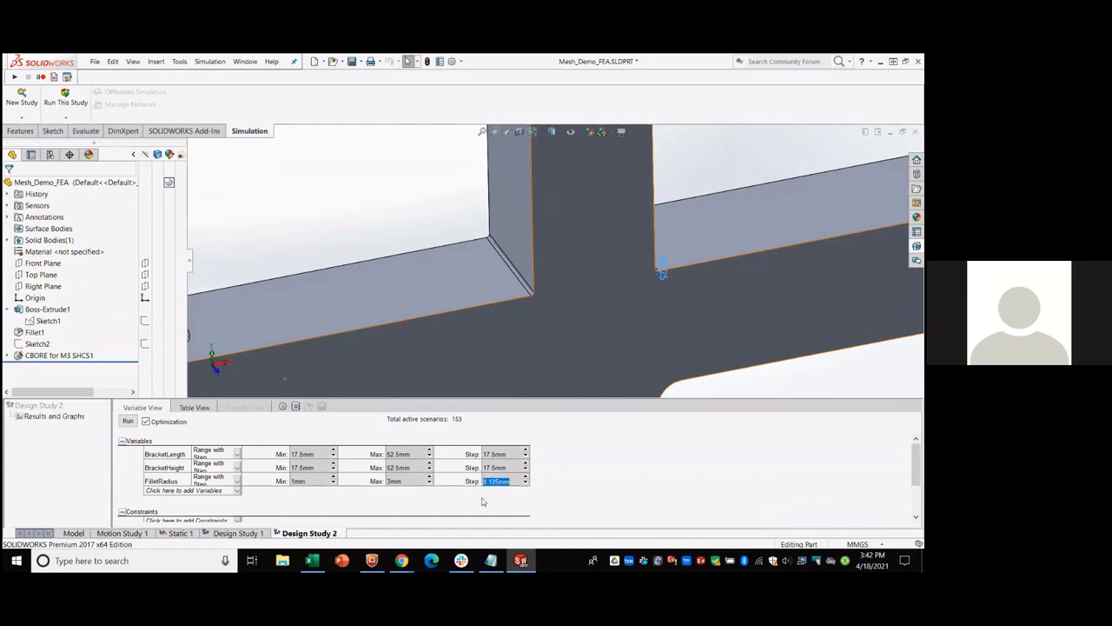
{"action": "type", "text": "1"}
{"action": "key", "text": "Tab"}
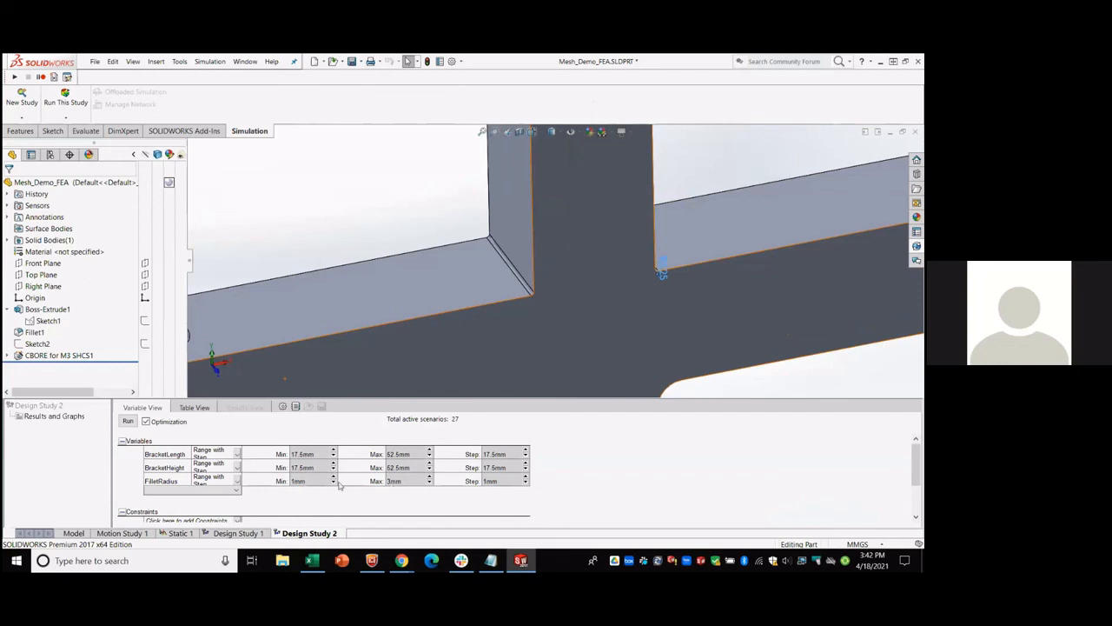
Change the BracketHeight variable to Discrete Values of 35 mm and 70 mm.
{"action": "left_click", "coordinate": [318, 468]}
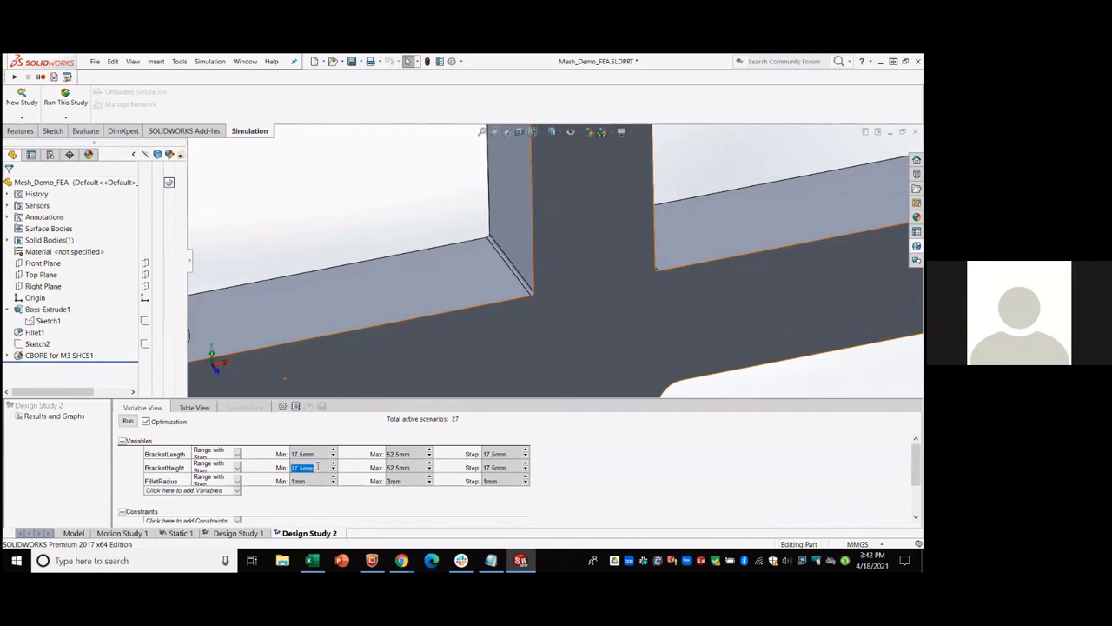
{"action": "left_click", "coordinate": [236, 468]}
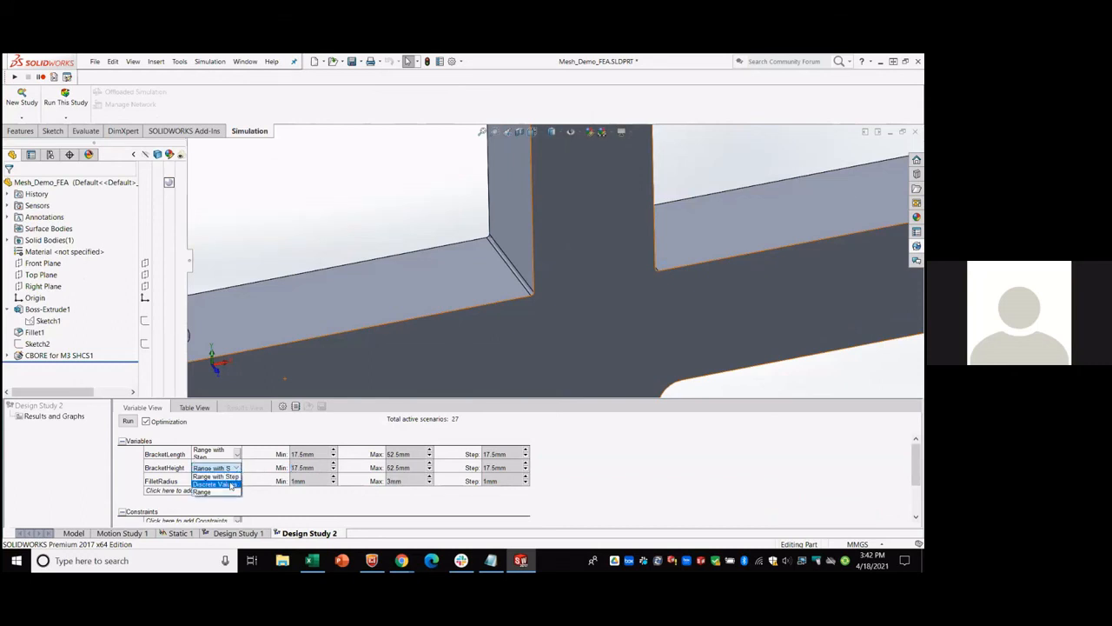
{"action": "left_click", "coordinate": [230, 484]}
{"action": "left_click", "coordinate": [288, 467]}
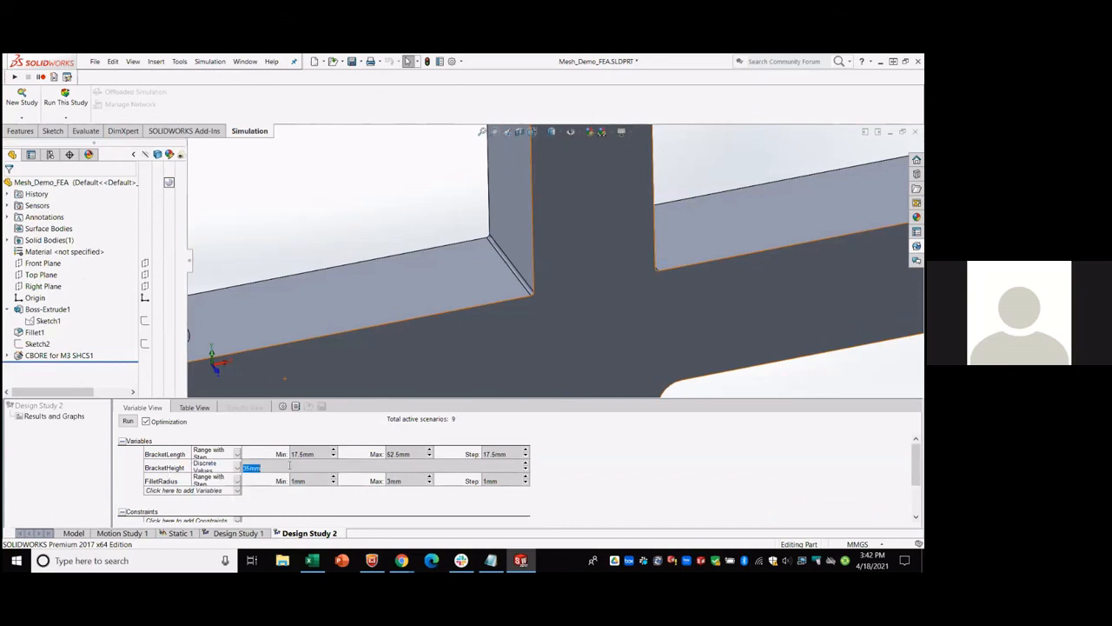
{"action": "left_click", "coordinate": [289, 466]}
Change the BracketLength variable to Discrete Values of 35 mm and 70 mm.
{"action": "left_click", "coordinate": [161, 456]}
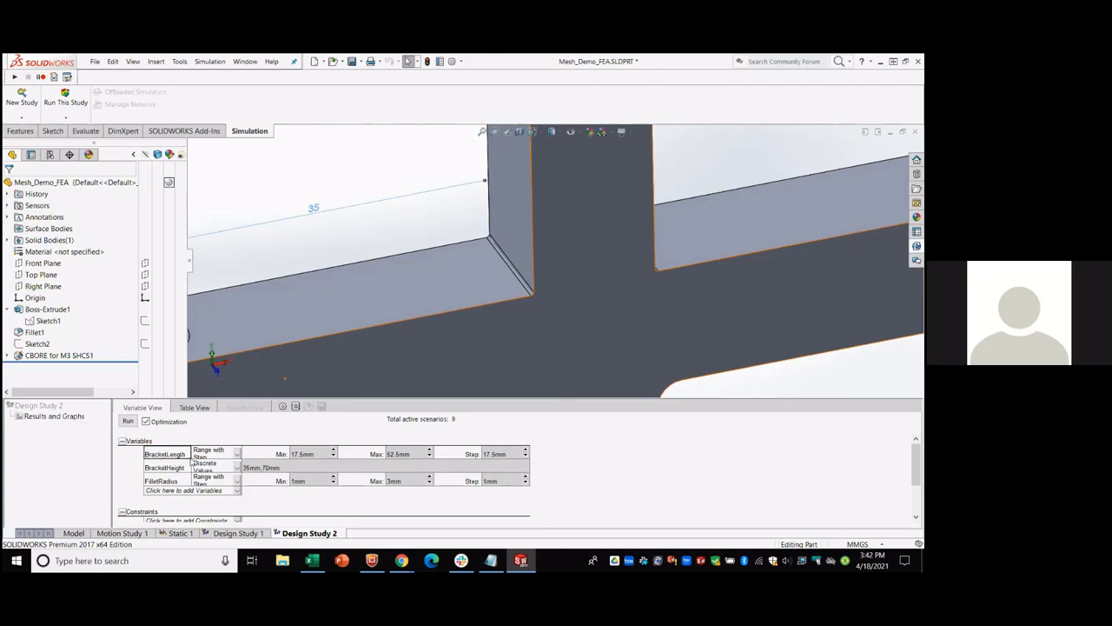
{"action": "left_click", "coordinate": [315, 457]}
{"action": "left_click", "coordinate": [317, 456]}
{"action": "type", "text": "35"}
{"action": "key", "text": "Tab"}
{"action": "left_click", "coordinate": [237, 454]}
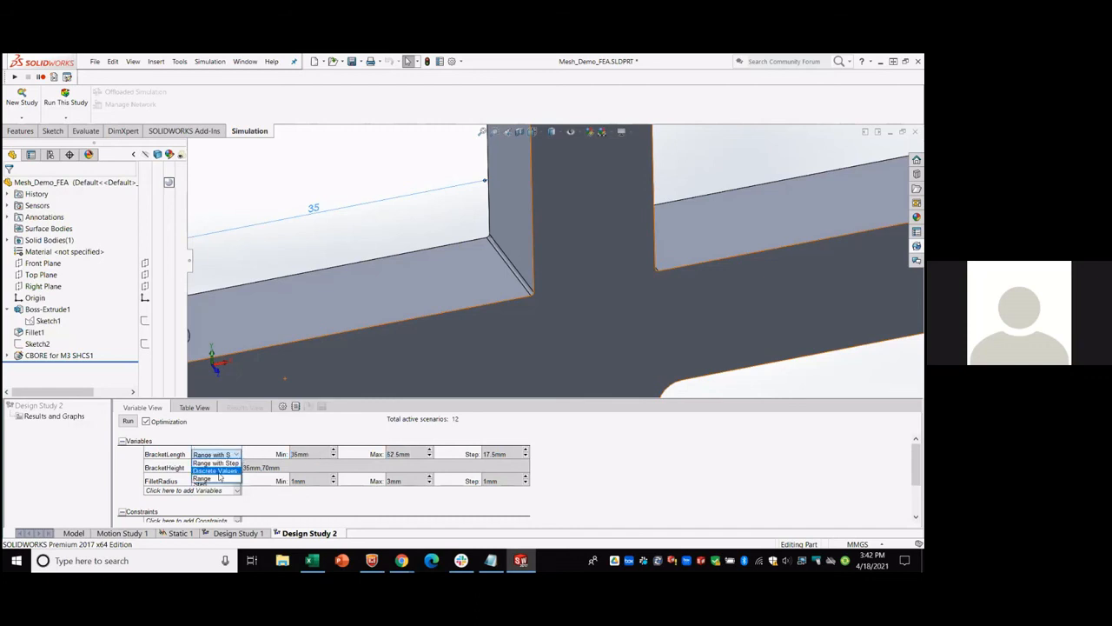
{"action": "left_click", "coordinate": [213, 469]}
{"action": "left_click", "coordinate": [307, 453]}
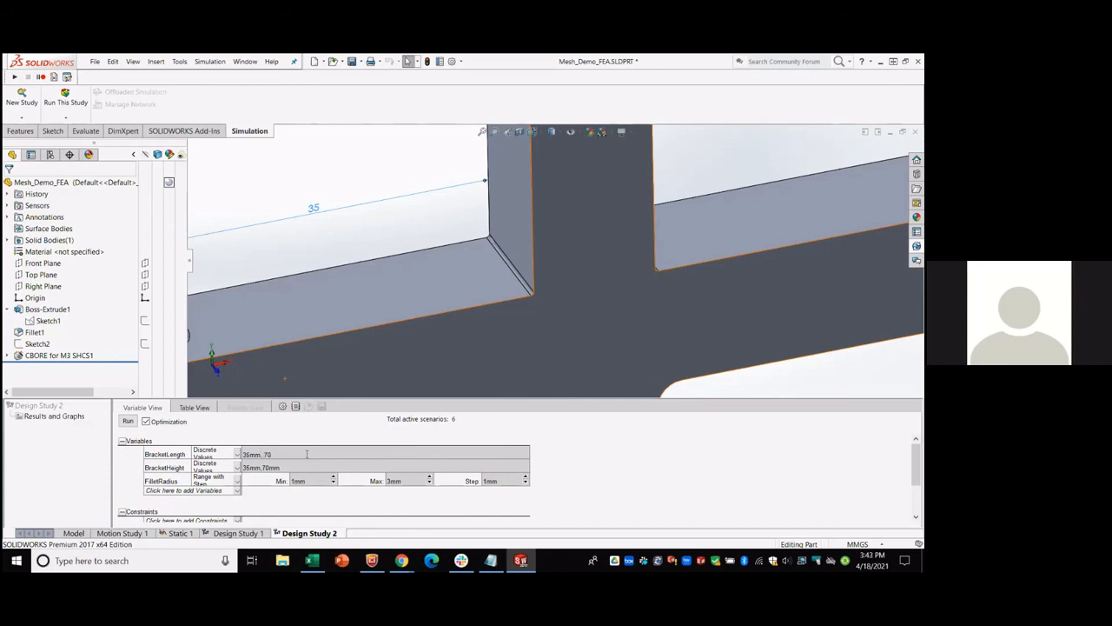
{"action": "type", "text": ",70mm"}
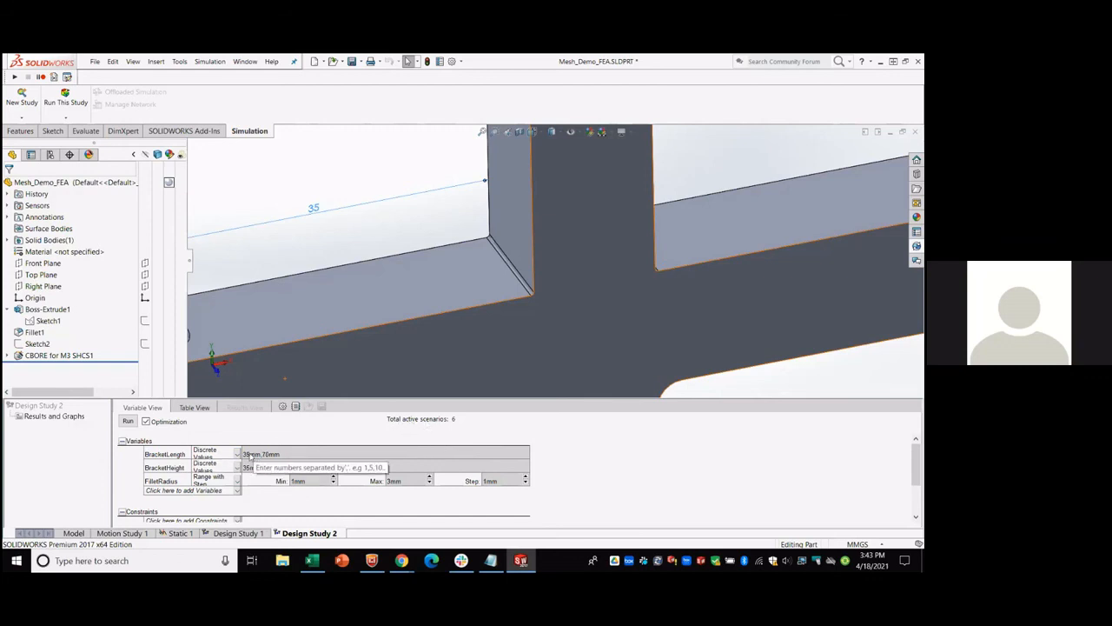
{"action": "left_click", "coordinate": [253, 467]}
Check which model dimensions the BracketLength, BracketHeight and FilletRadius parameters are linked to.
{"action": "left_click", "coordinate": [165, 456]}
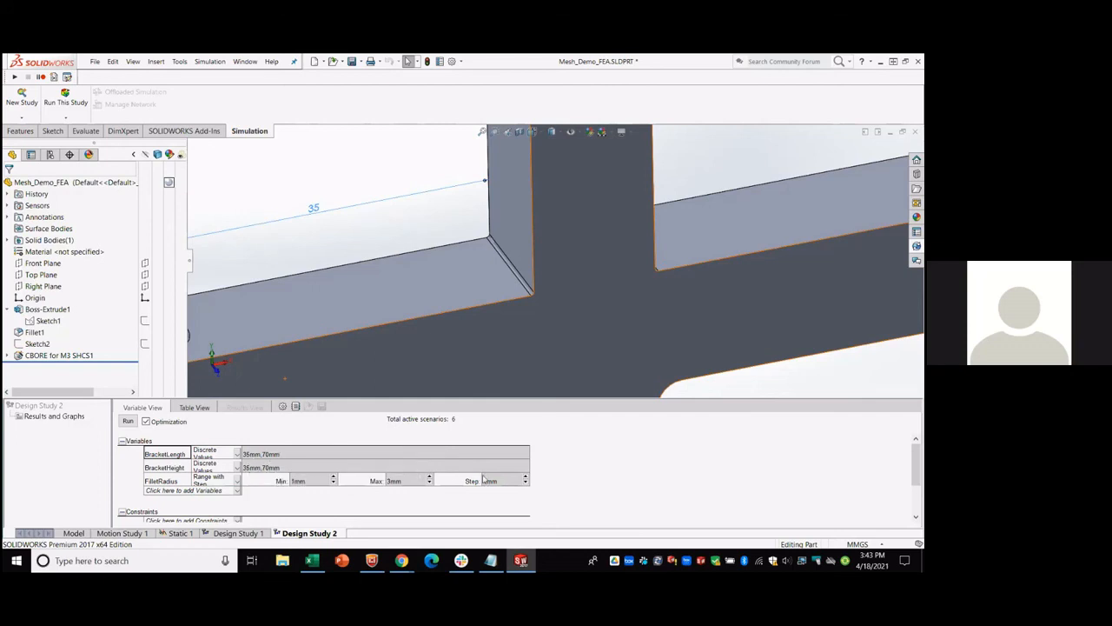
{"action": "right_click", "coordinate": [162, 454]}
{"action": "left_click", "coordinate": [96, 466]}
{"action": "left_click", "coordinate": [163, 492]}
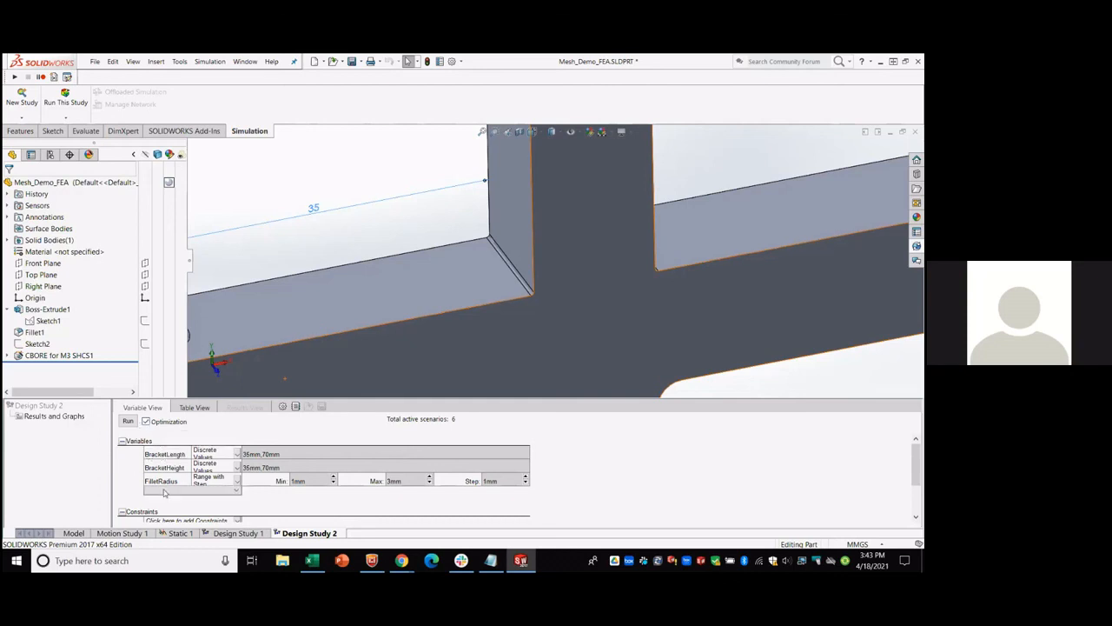
{"action": "left_click", "coordinate": [175, 500]}
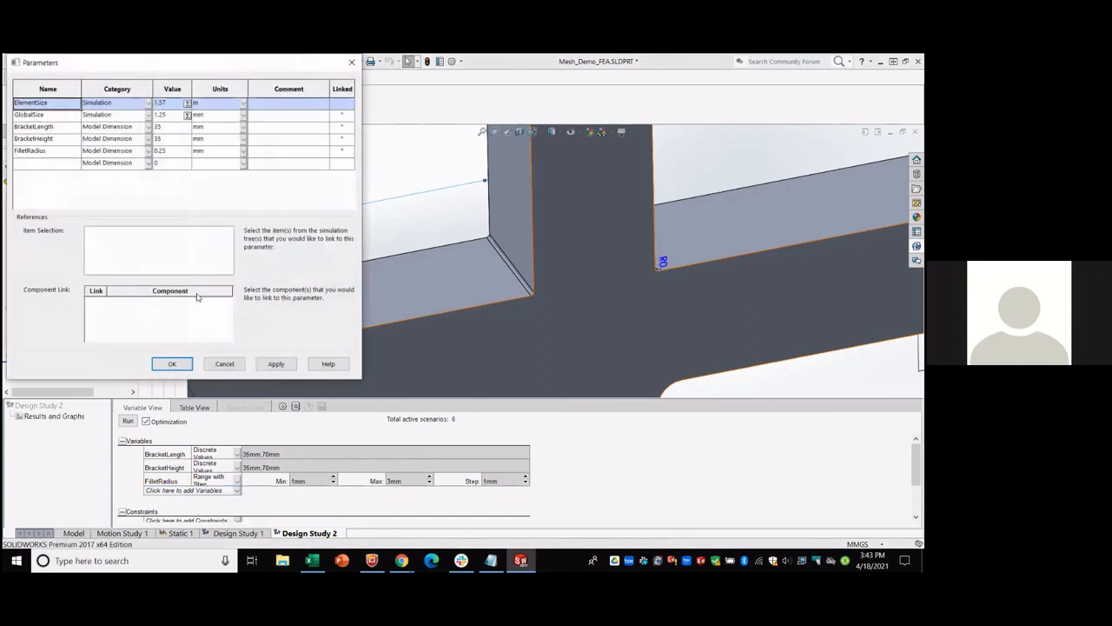
{"action": "left_click", "coordinate": [44, 126]}
{"action": "scroll", "coordinate": [470, 236], "scroll_direction": "up", "scroll_amount": 6}
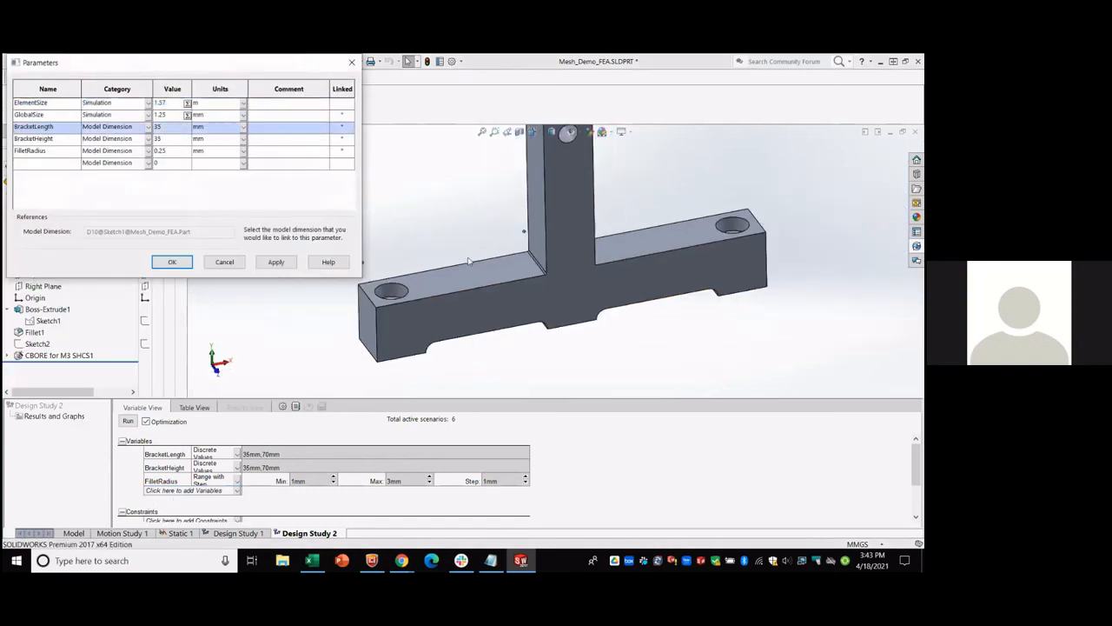
{"action": "scroll", "coordinate": [496, 204], "scroll_direction": "down", "scroll_amount": 2}
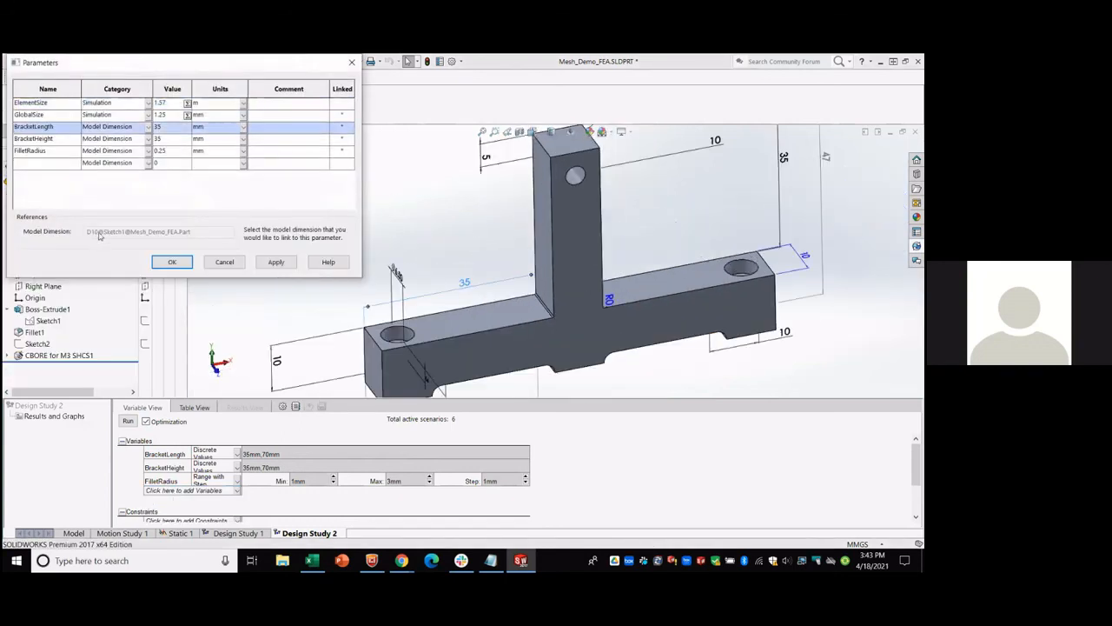
{"action": "left_click", "coordinate": [35, 139]}
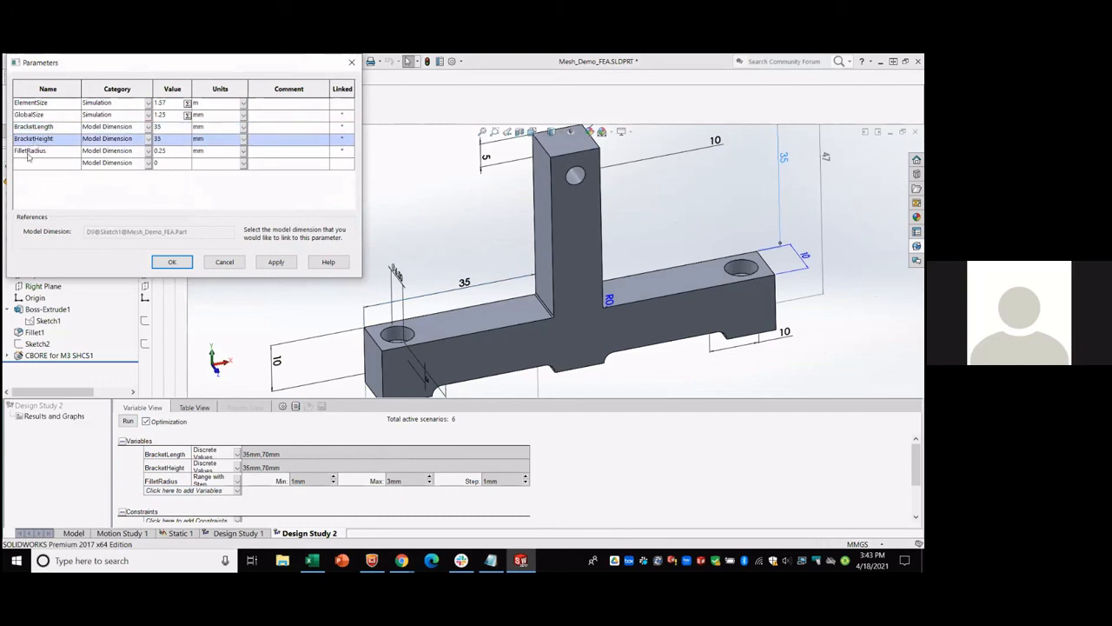
{"action": "left_click", "coordinate": [28, 152]}
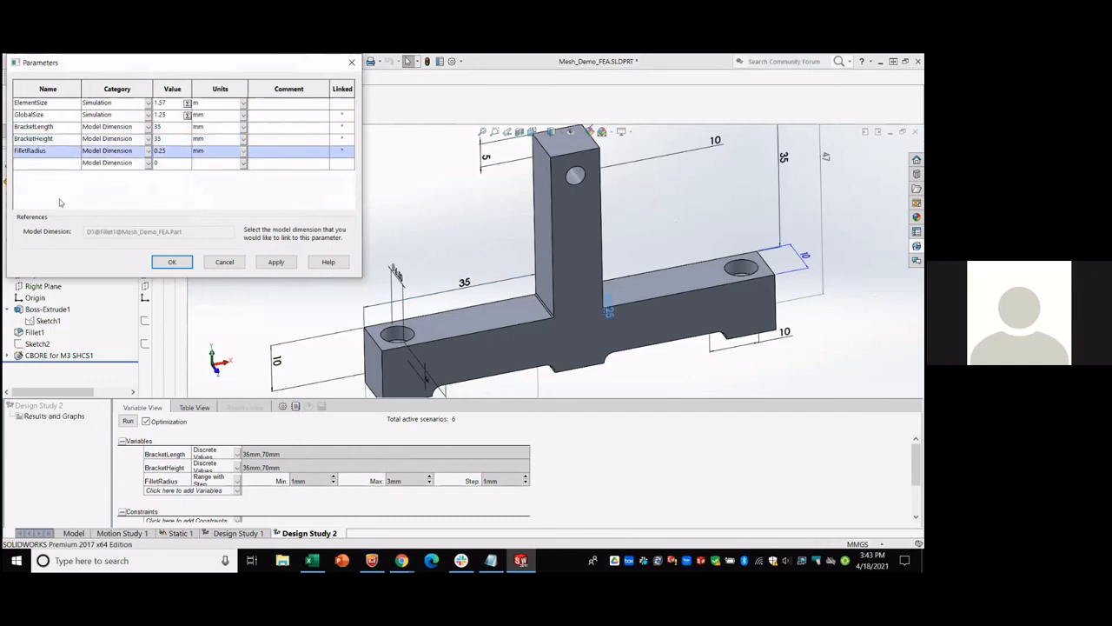
{"action": "left_click", "coordinate": [188, 261]}
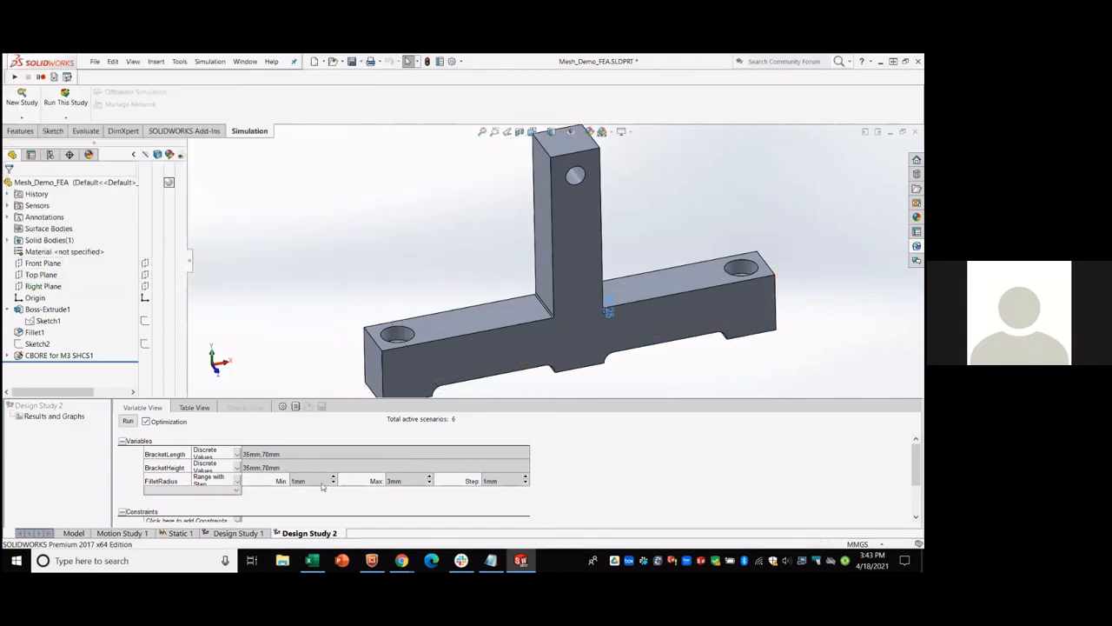
Change the FilletRadius variable to Discrete Values of 1 mm, 2 mm and 3 mm and run the design study.
{"action": "left_click", "coordinate": [237, 480]}
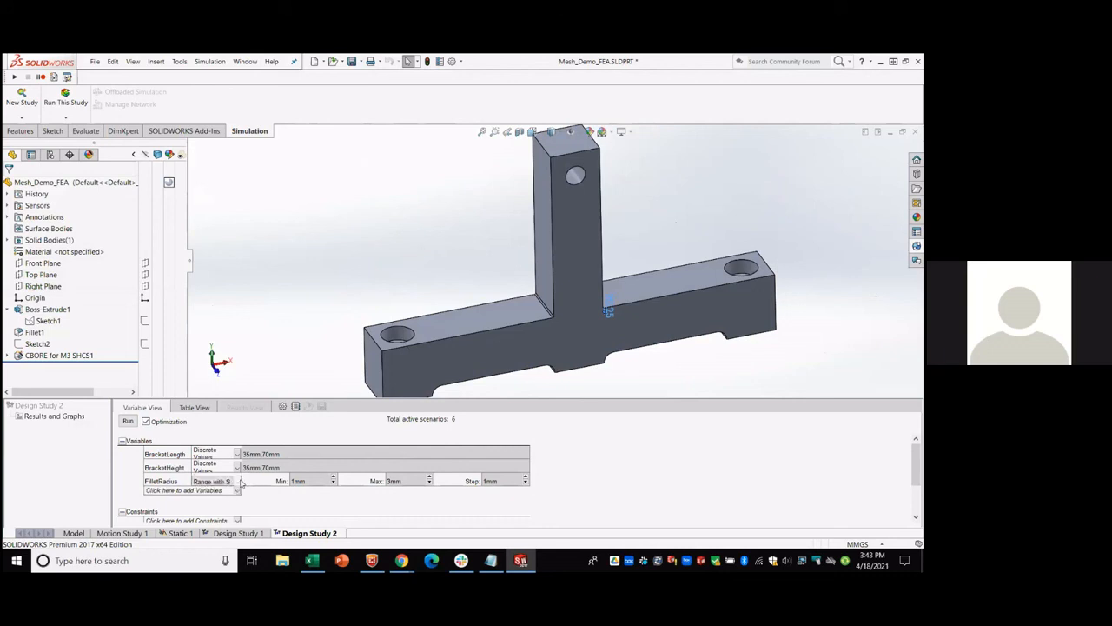
{"action": "left_click", "coordinate": [209, 492]}
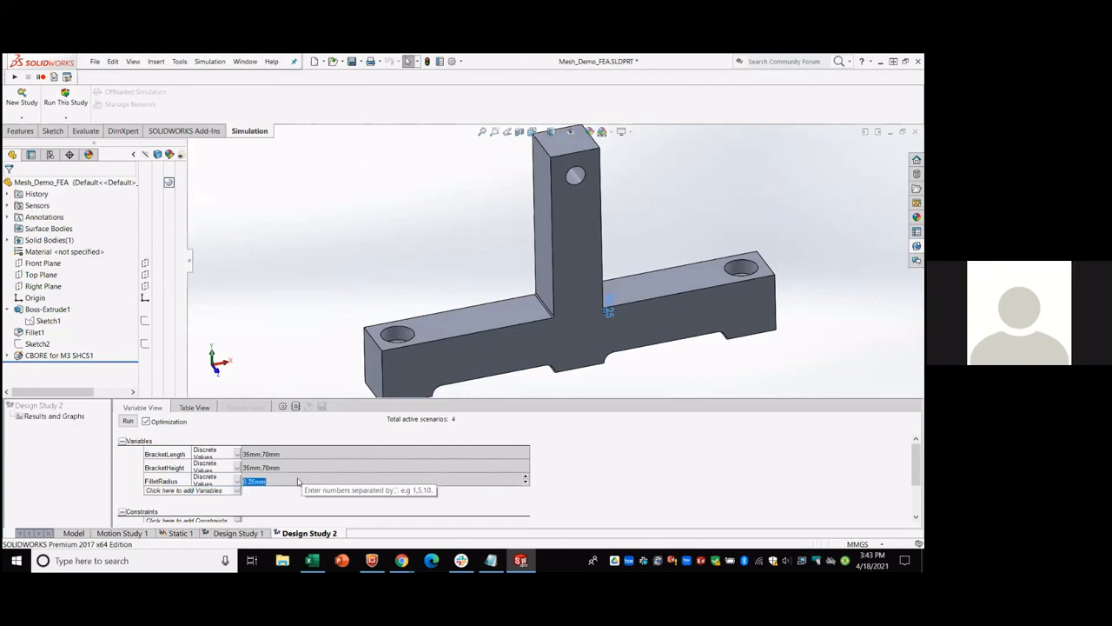
{"action": "type", "text": "1, 2"}
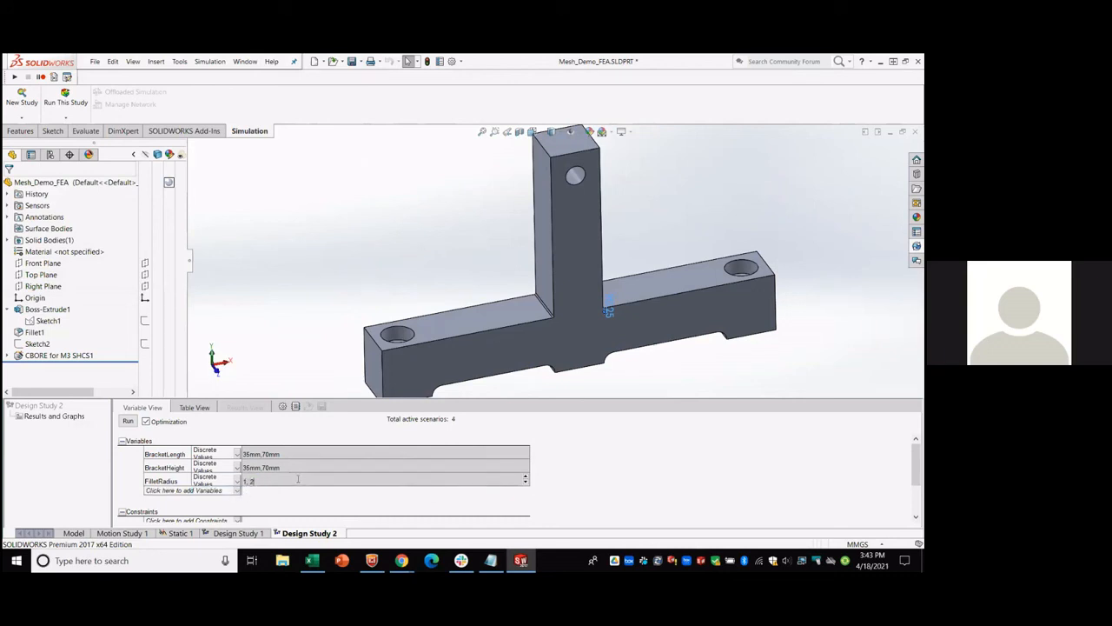
{"action": "type", "text": ", 3"}
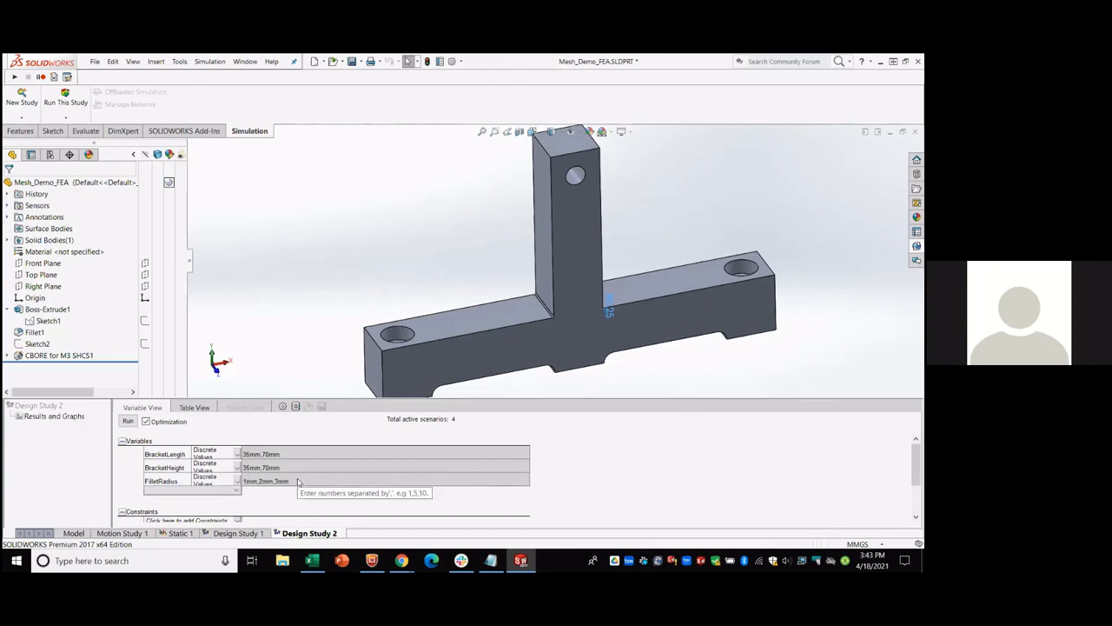
{"action": "key", "text": "Return"}
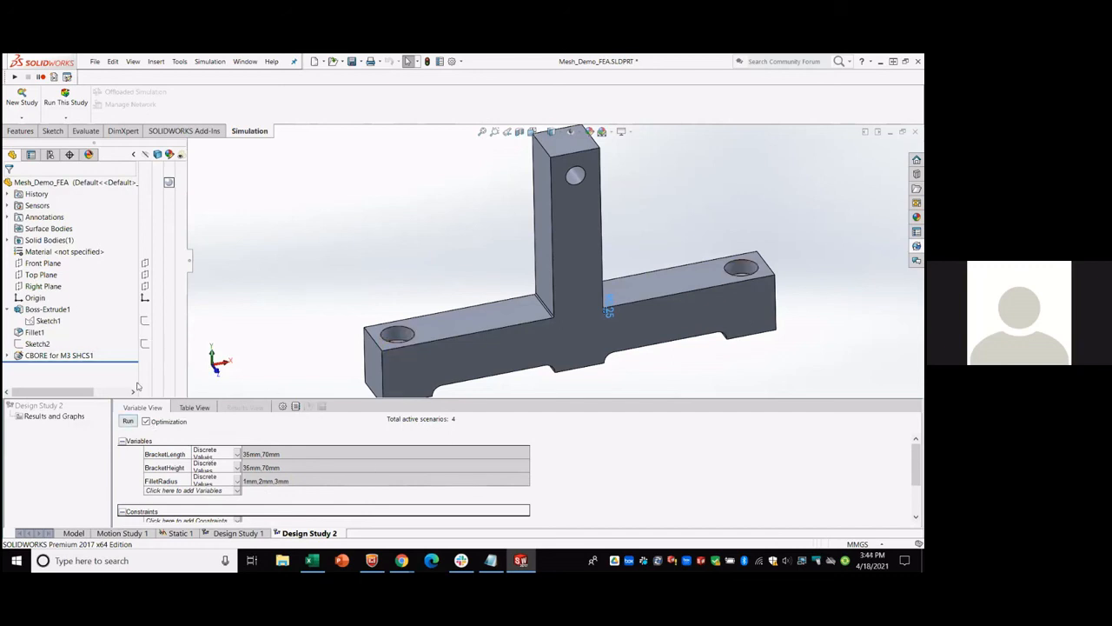
{"action": "left_click", "coordinate": [128, 422]}
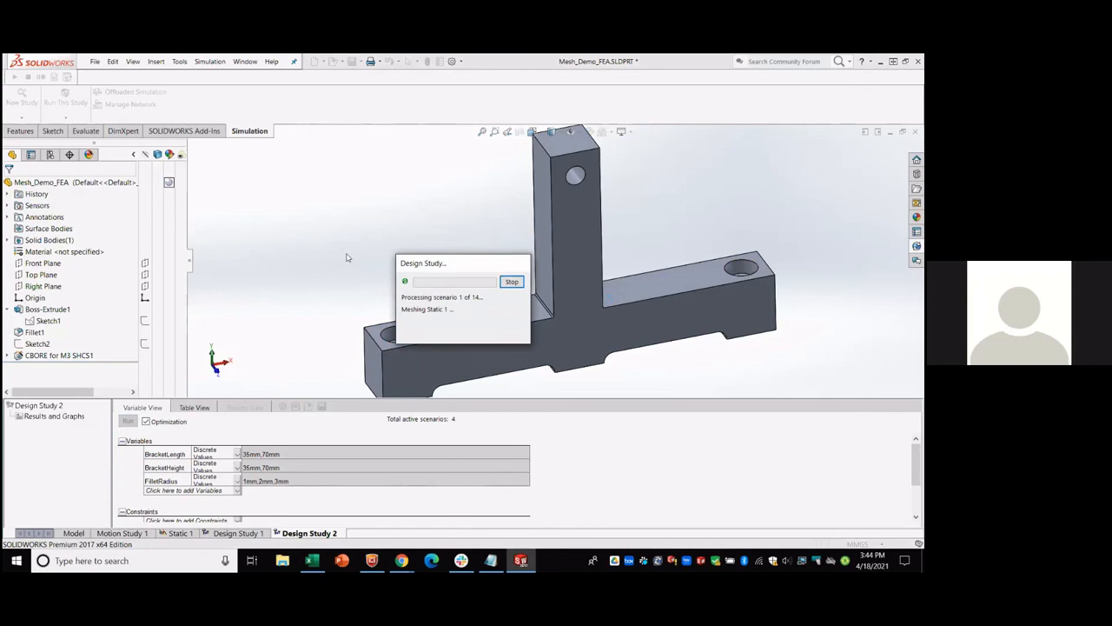
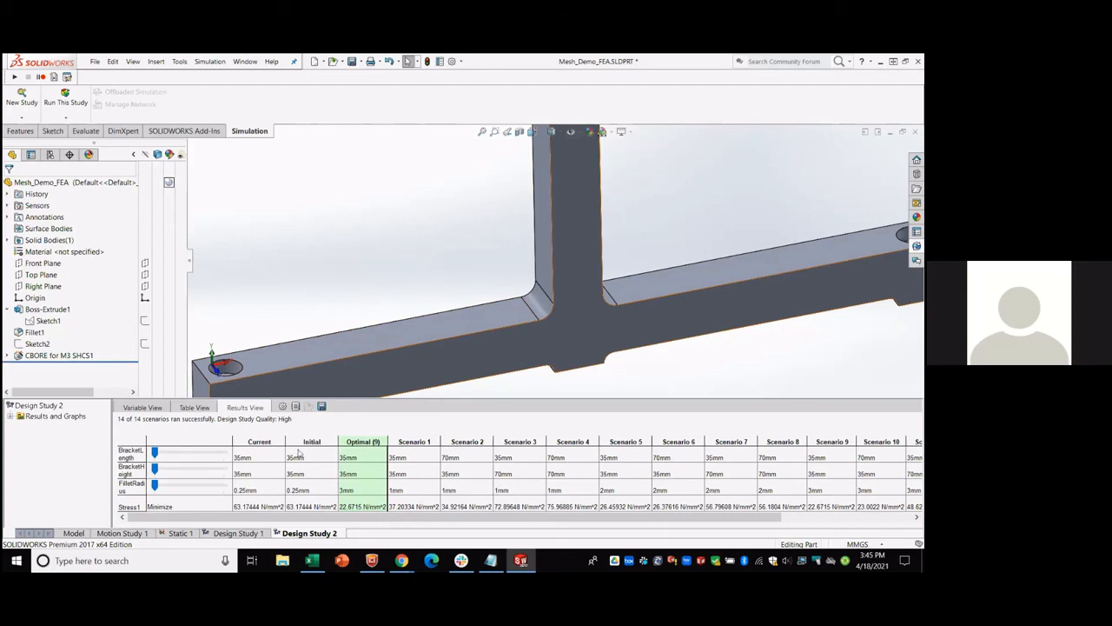
Compare the Initial, Optimal and Scenario 9 results on the model, checking the fillet radii across the scenarios and the corner fillet.
{"action": "left_click", "coordinate": [306, 443]}
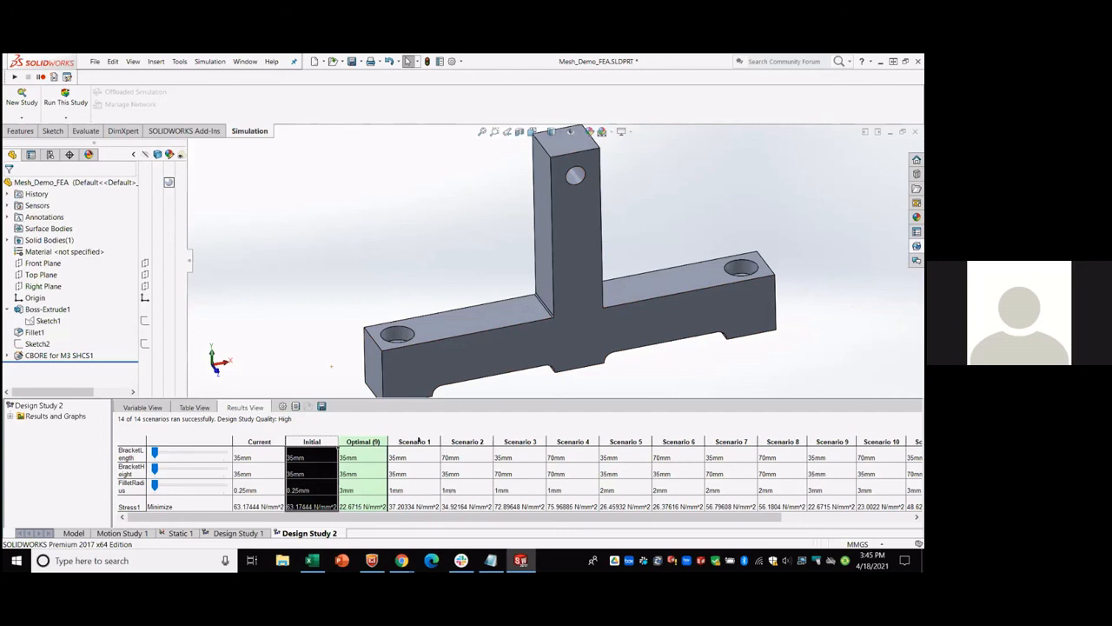
{"action": "left_click_drag", "start_coordinate": [411, 491], "coordinate": [913, 492]}
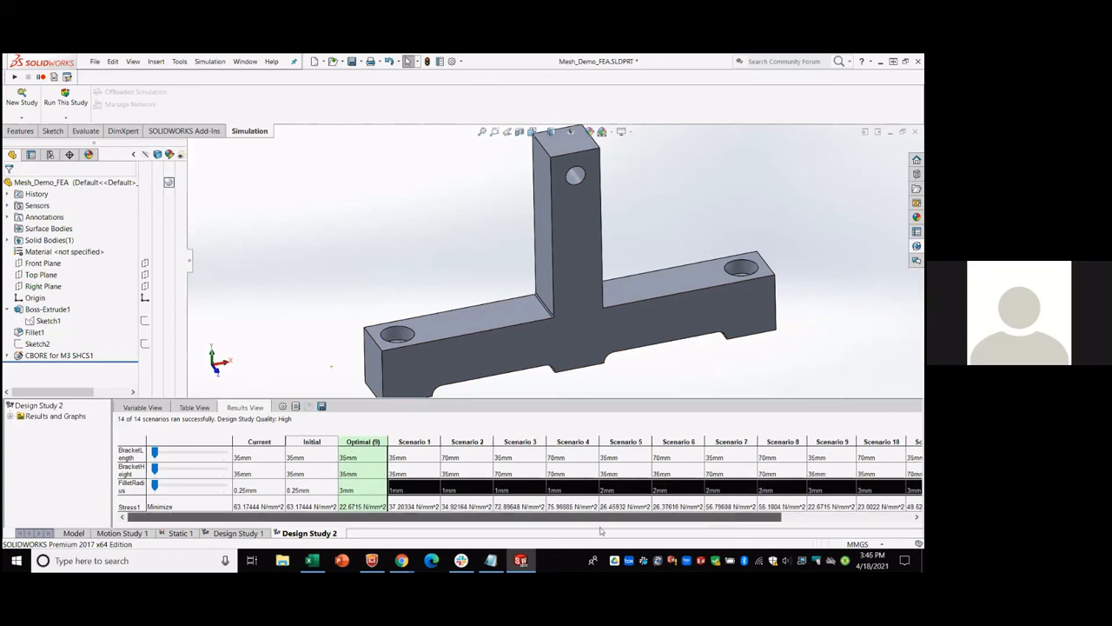
{"action": "left_click", "coordinate": [356, 441]}
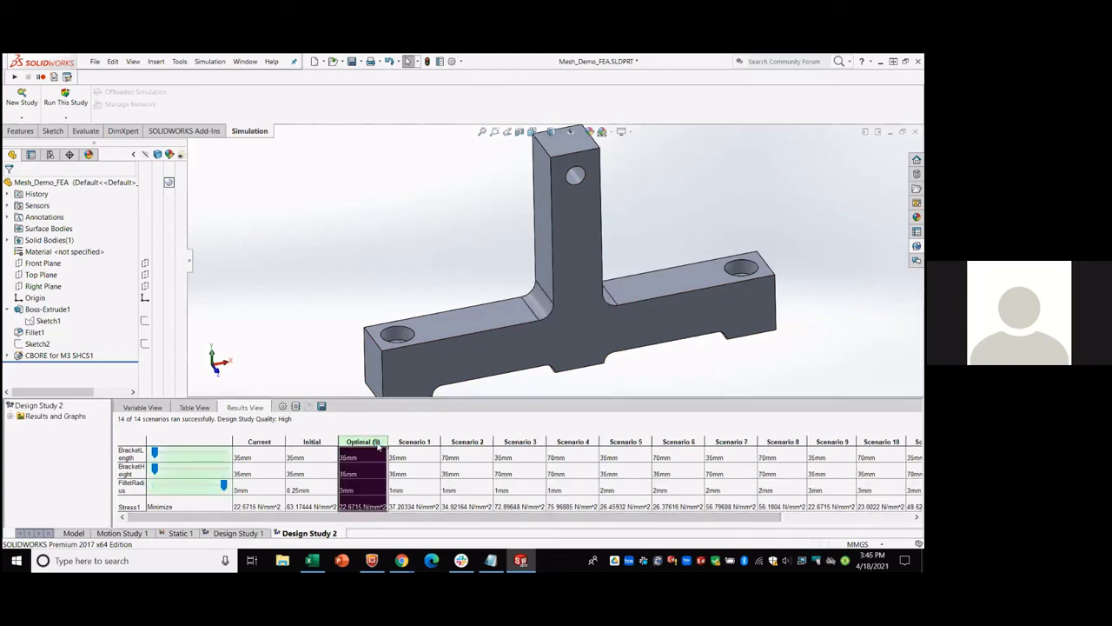
{"action": "left_click", "coordinate": [838, 442]}
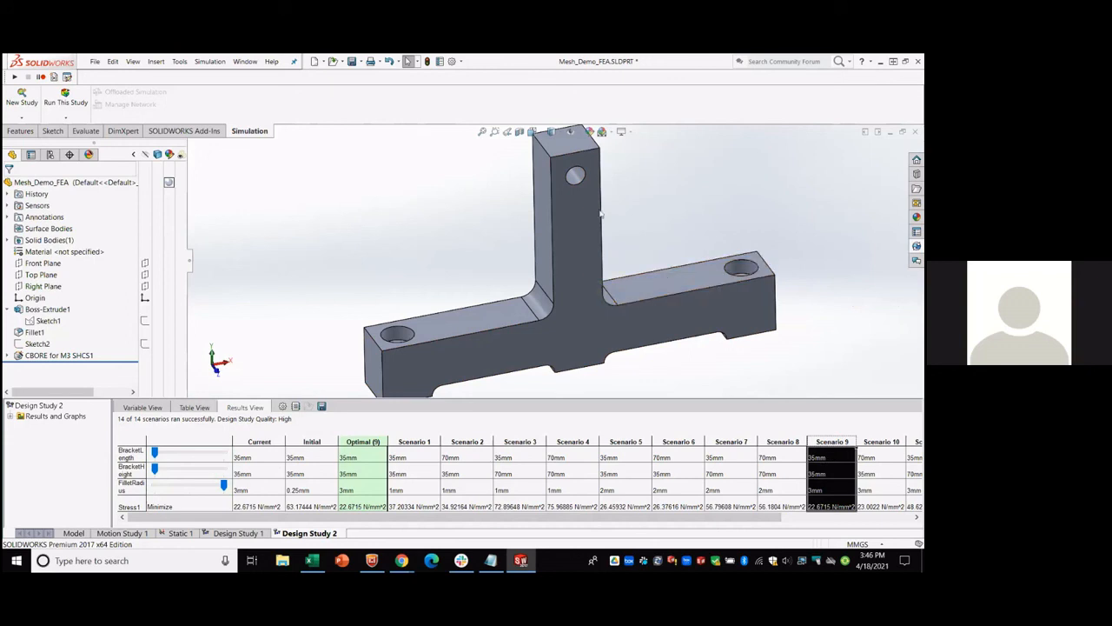
{"action": "left_click", "coordinate": [828, 488]}
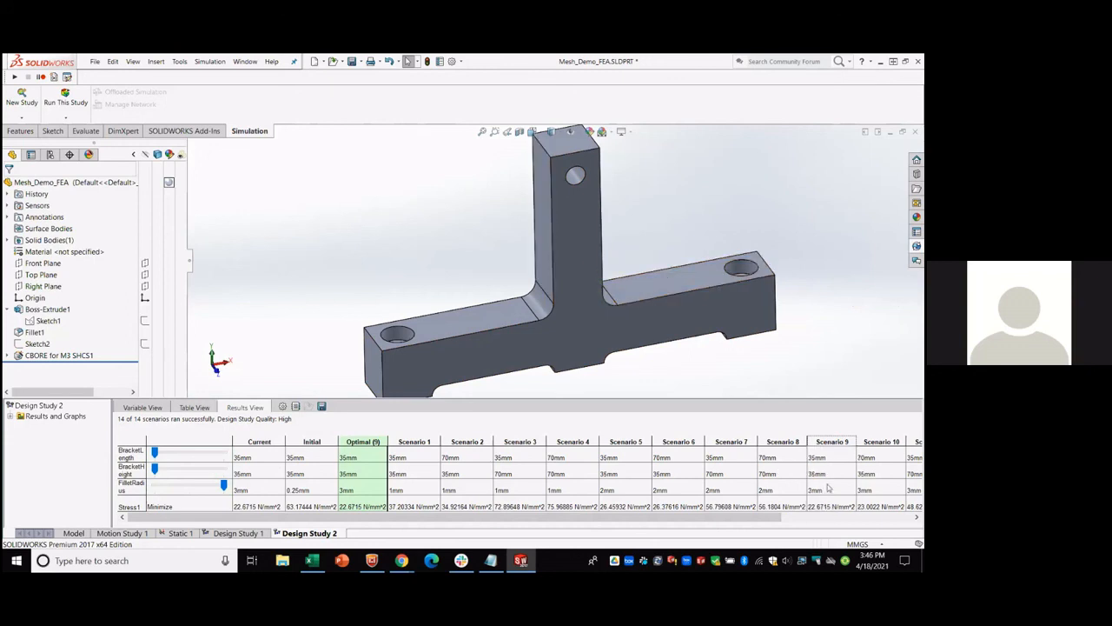
{"action": "left_click", "coordinate": [547, 309]}
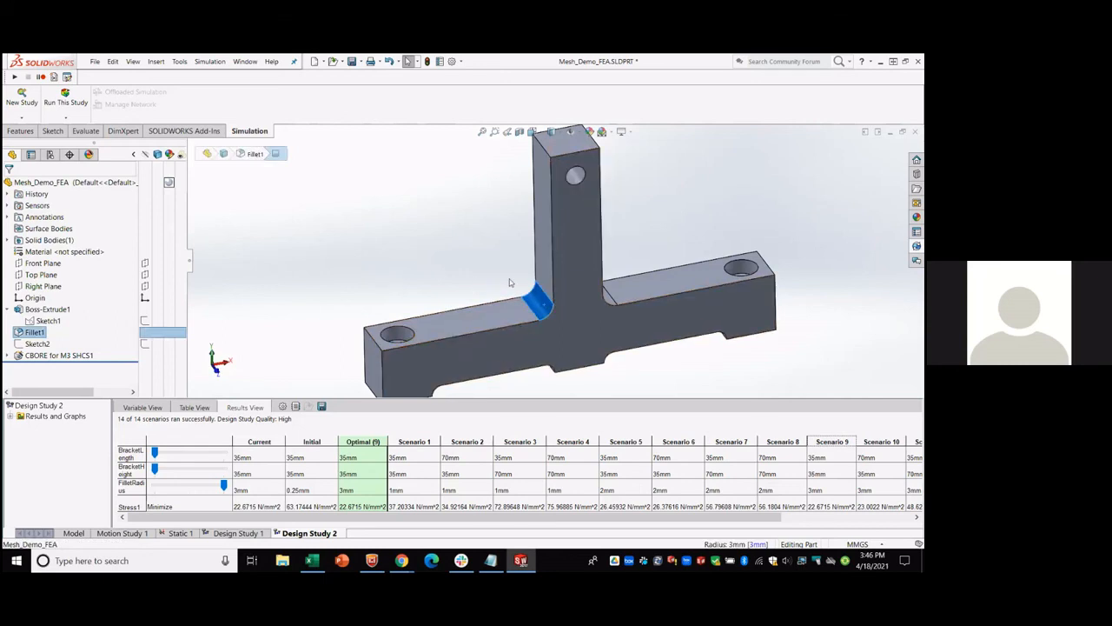
{"action": "left_click", "coordinate": [399, 268]}
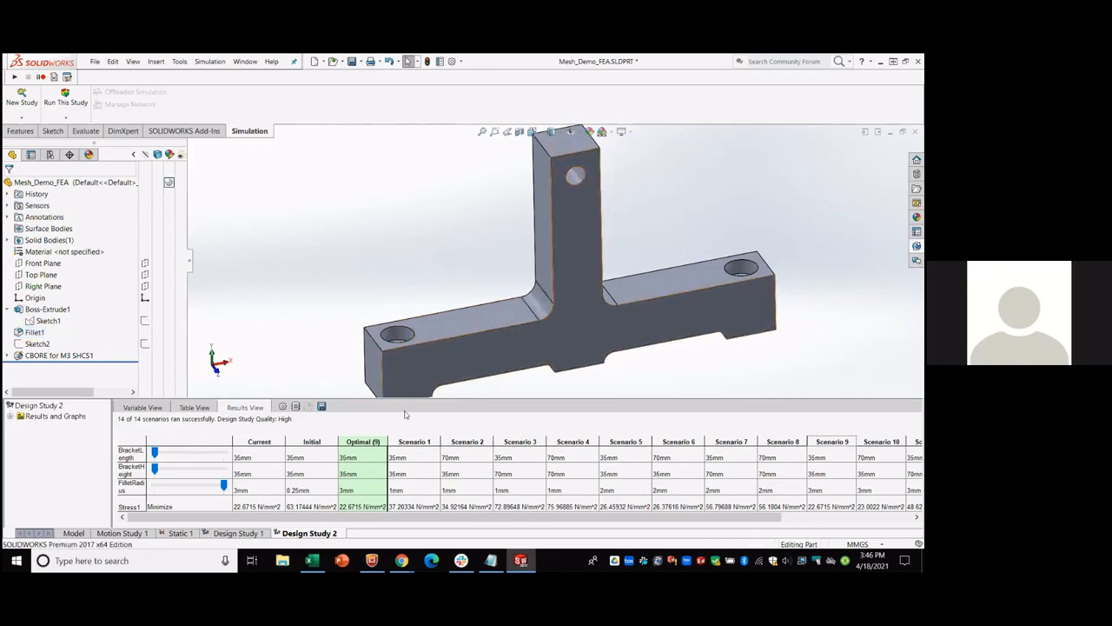
Enlarge the results table, display Scenario 4 on the model and inspect the fillet between the upright and the base.
{"action": "left_click_drag", "start_coordinate": [408, 397], "coordinate": [408, 339]}
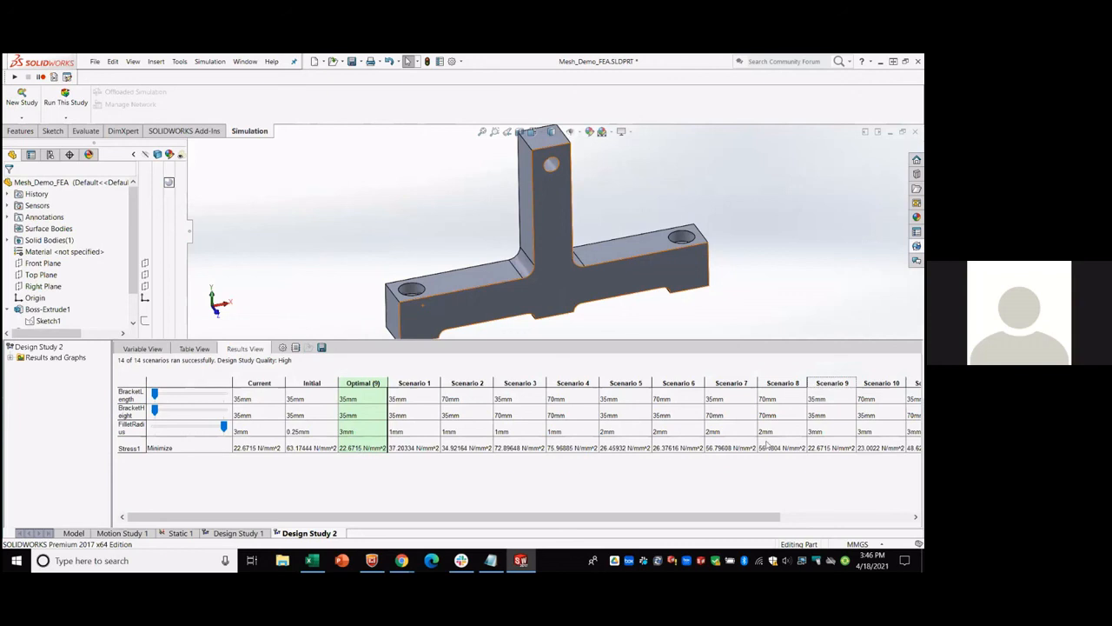
{"action": "left_click_drag", "start_coordinate": [462, 518], "coordinate": [528, 518]}
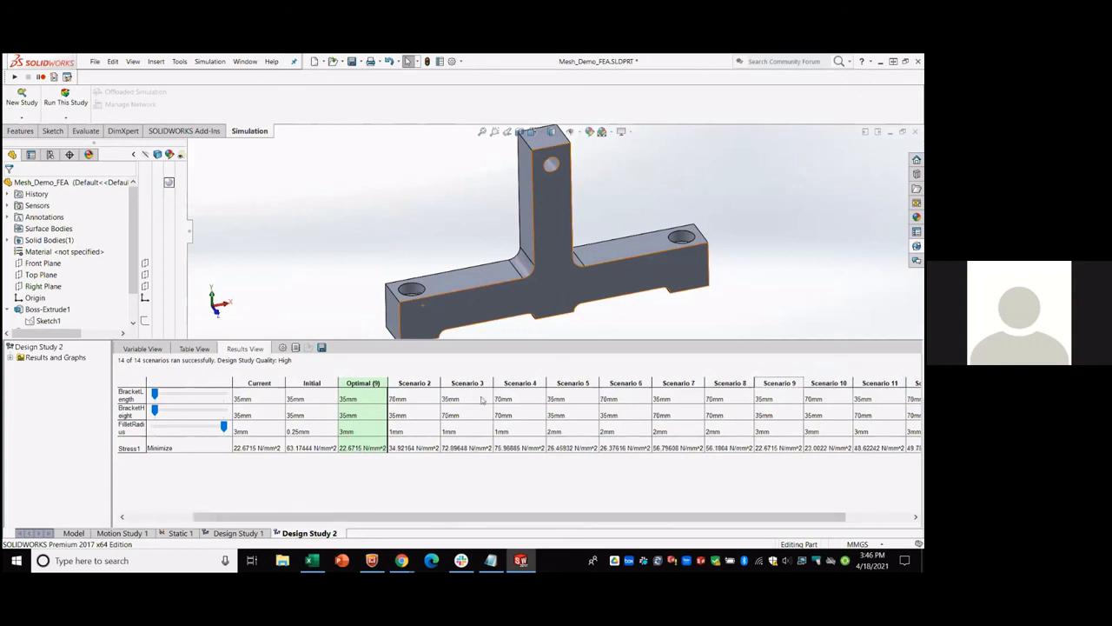
{"action": "left_click", "coordinate": [520, 397]}
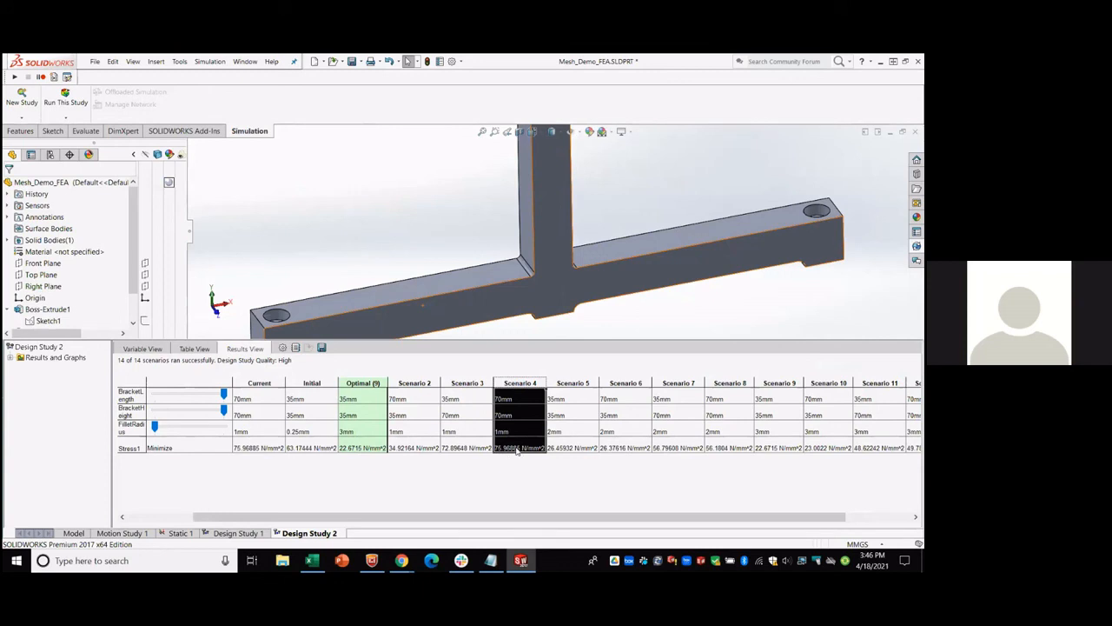
{"action": "scroll", "coordinate": [527, 296], "scroll_direction": "down", "scroll_amount": 5}
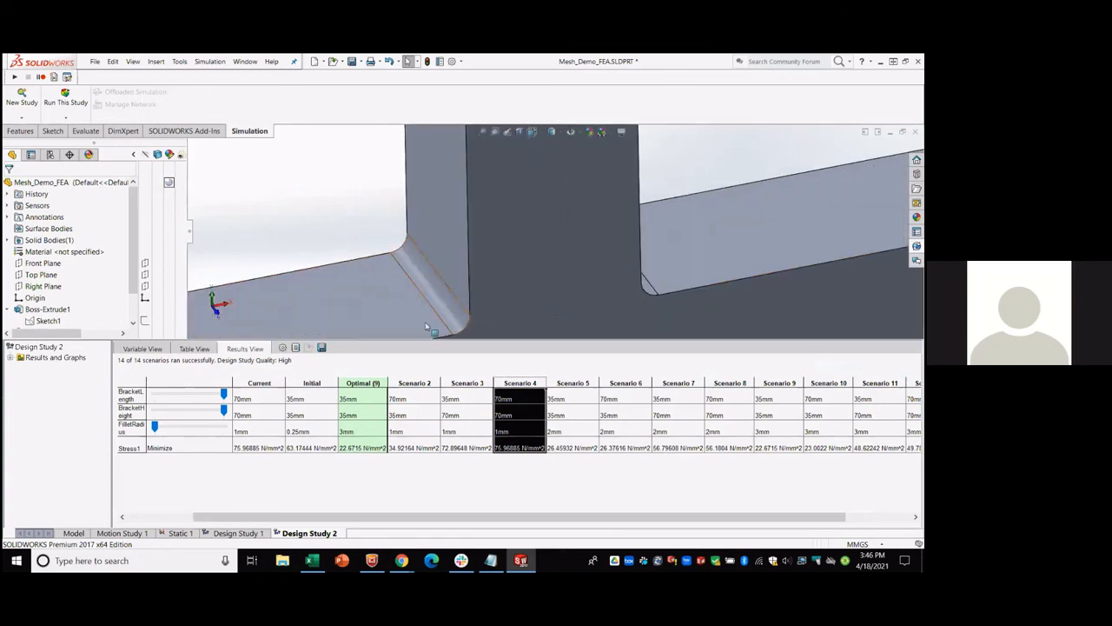
{"action": "left_click", "coordinate": [356, 448]}
{"action": "scroll", "coordinate": [314, 228], "scroll_direction": "up", "scroll_amount": 5}
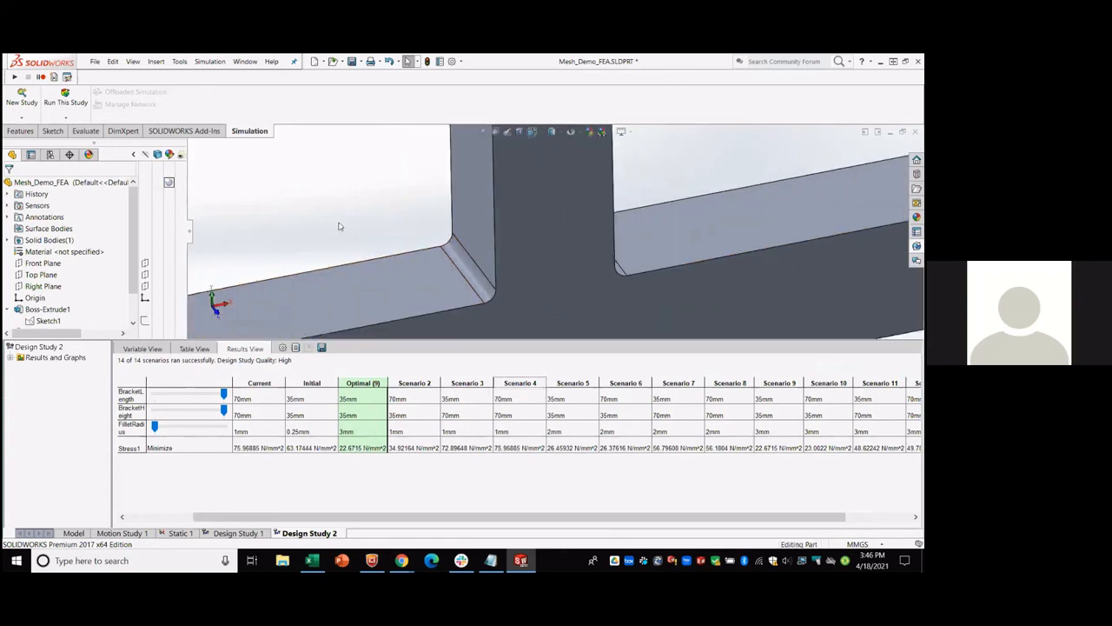
{"action": "scroll", "coordinate": [634, 211], "scroll_direction": "up", "scroll_amount": 5}
Examine the Scenario 4 bracket's overall proportions, its filleted corner and the hole near the top of the upright.
{"action": "middle_click_drag", "start_coordinate": [621, 194], "coordinate": [515, 272]}
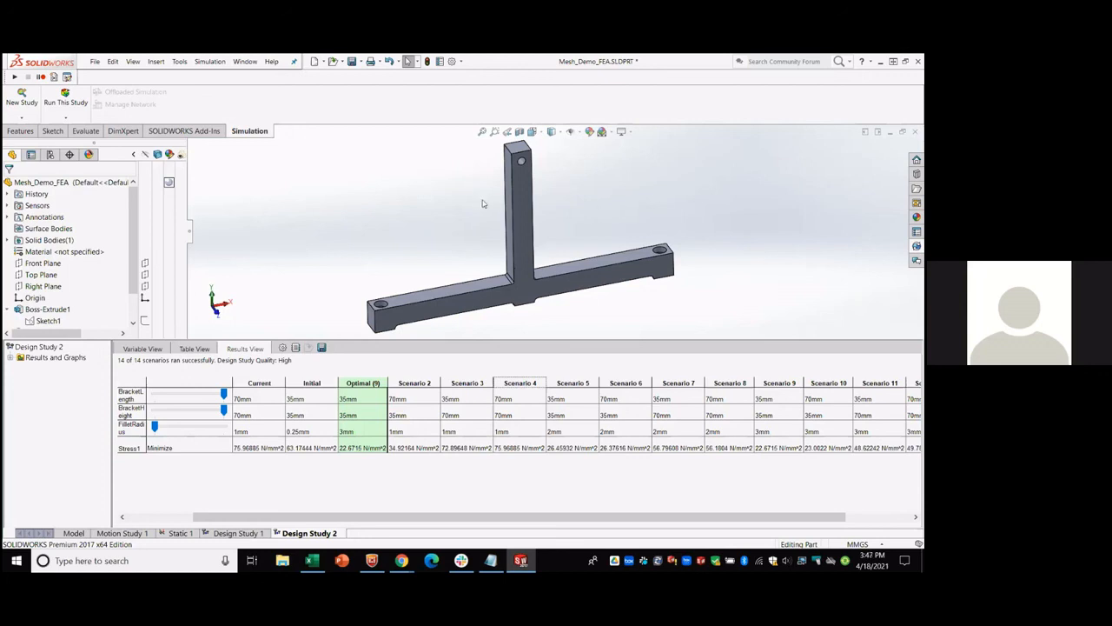
{"action": "middle_click_drag", "start_coordinate": [455, 213], "coordinate": [451, 217]}
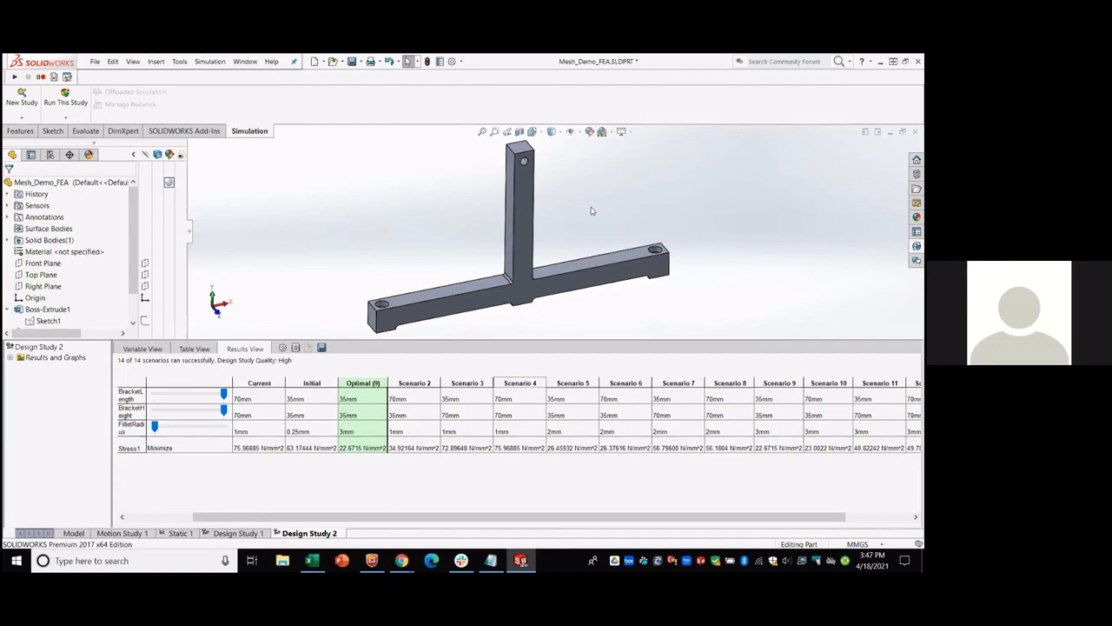
{"action": "scroll", "coordinate": [533, 276], "scroll_direction": "down", "scroll_amount": 4}
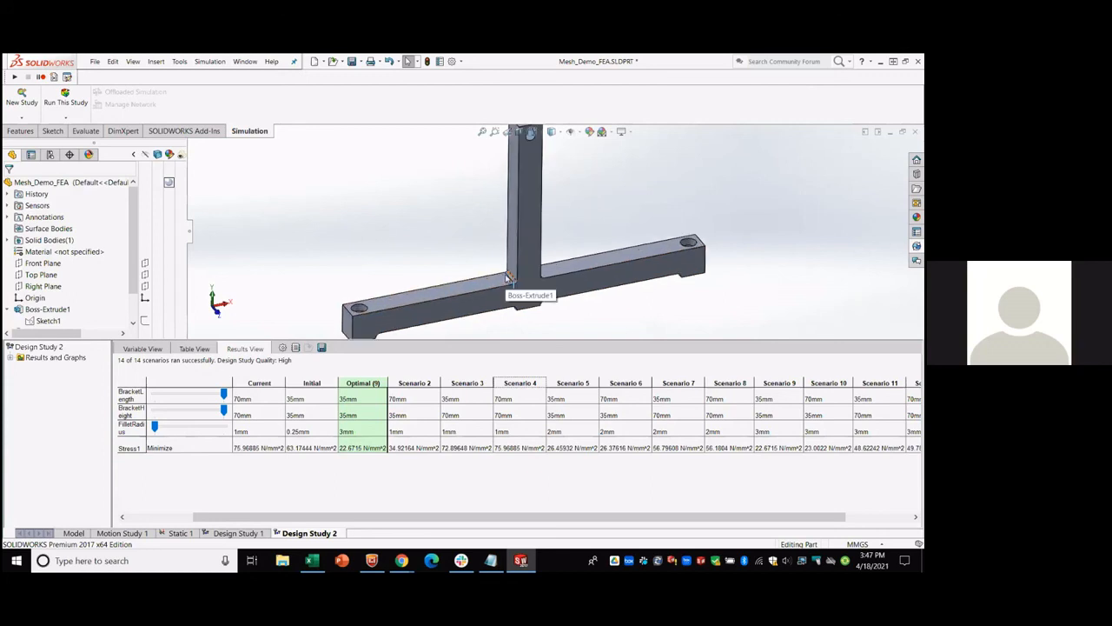
{"action": "scroll", "coordinate": [533, 277], "scroll_direction": "down", "scroll_amount": 1}
{"action": "scroll", "coordinate": [353, 185], "scroll_direction": "up", "scroll_amount": 5}
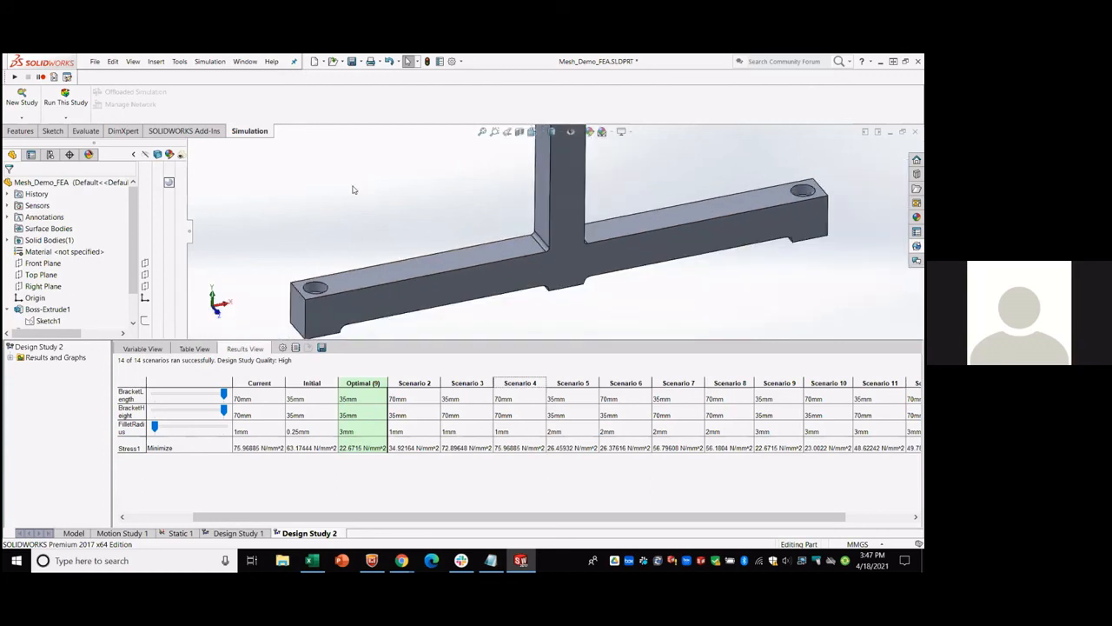
{"action": "scroll", "coordinate": [352, 186], "scroll_direction": "up", "scroll_amount": 4}
{"action": "scroll", "coordinate": [603, 185], "scroll_direction": "down", "scroll_amount": 2}
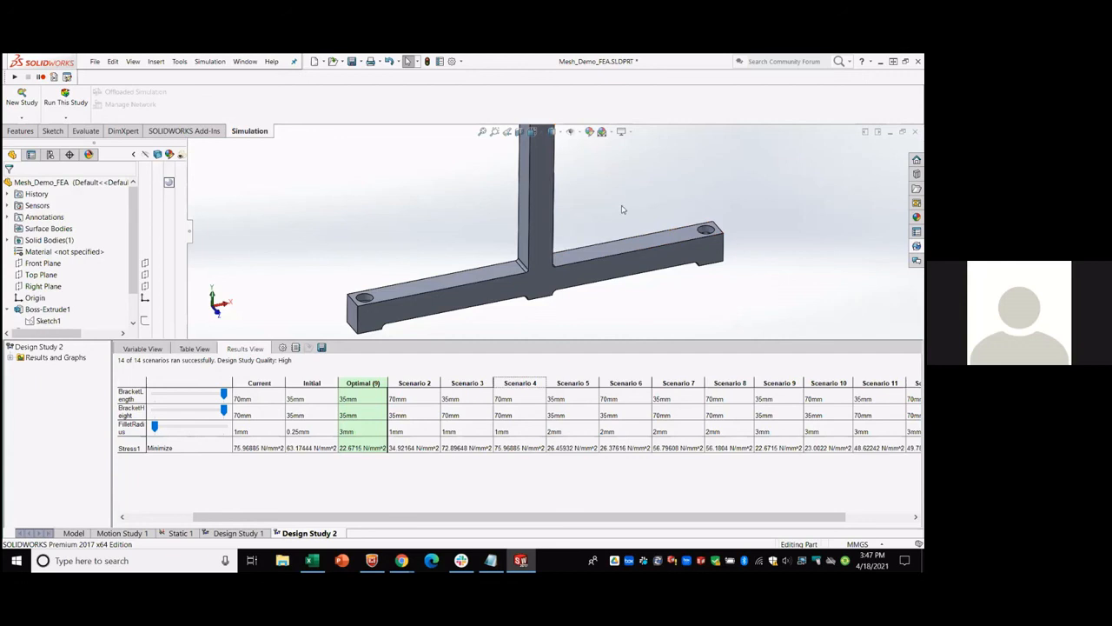
{"action": "mouse_move", "coordinate": [622, 210]}
{"action": "middle_mouse_down"}
{"action": "mouse_move", "coordinate": [621, 195]}
{"action": "mouse_move", "coordinate": [631, 194]}
{"action": "middle_mouse_up"}
{"action": "scroll", "coordinate": [621, 199], "scroll_direction": "up", "scroll_amount": 1}
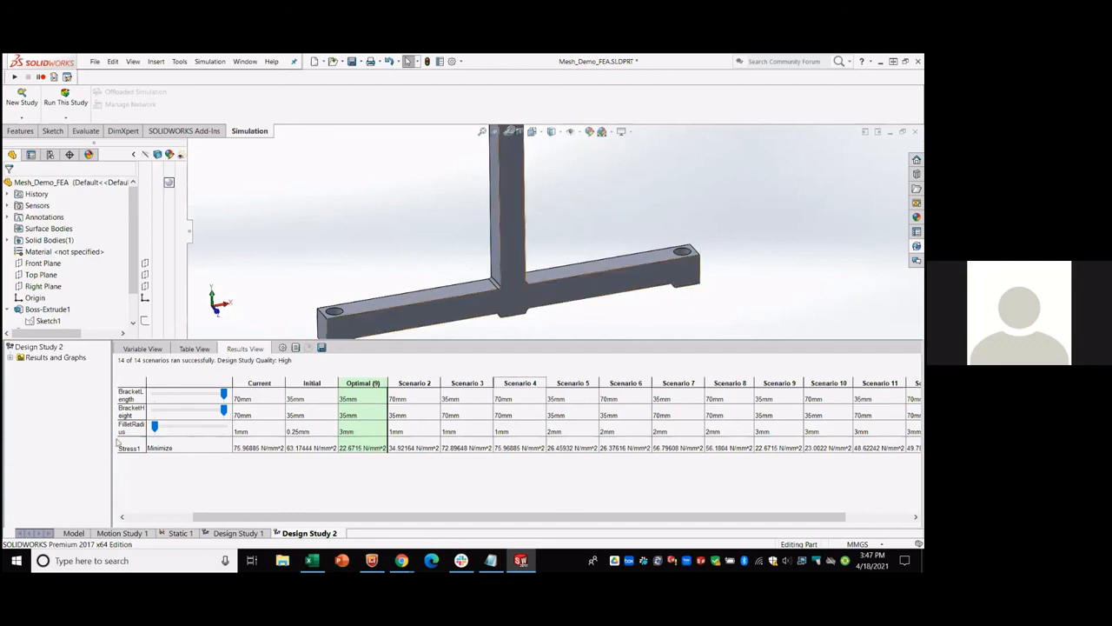
{"action": "scroll", "coordinate": [405, 278], "scroll_direction": "up", "scroll_amount": 1}
{"action": "scroll", "coordinate": [637, 200], "scroll_direction": "down", "scroll_amount": 1}
{"action": "scroll", "coordinate": [553, 234], "scroll_direction": "up", "scroll_amount": 2}
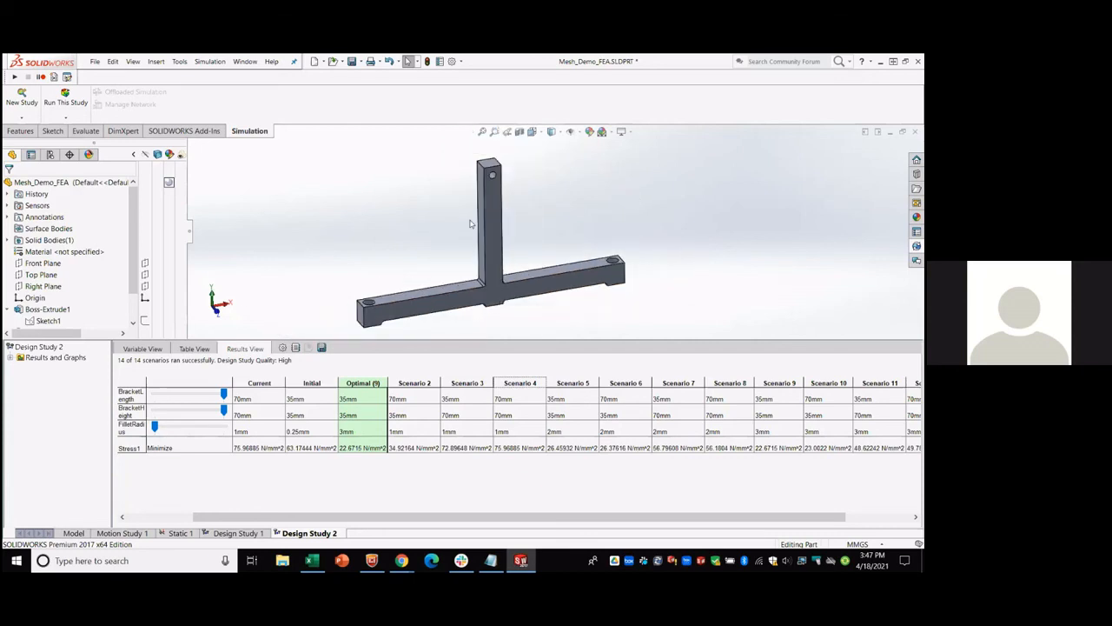
{"action": "scroll", "coordinate": [473, 217], "scroll_direction": "down", "scroll_amount": 5}
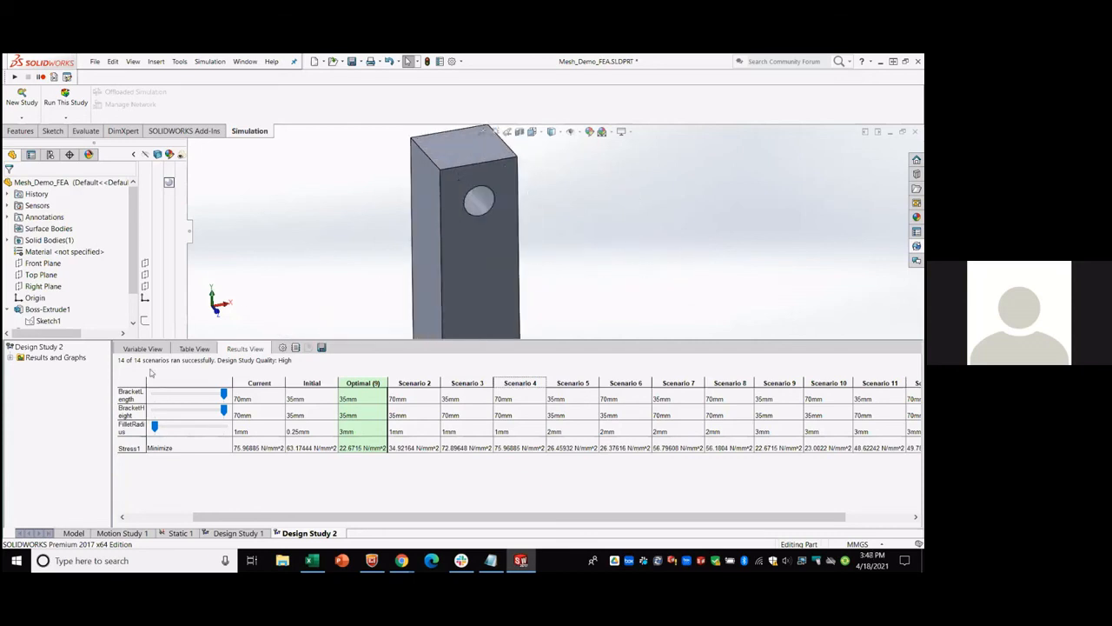
Add a HoleSize parameter as a study variable, linked to the 4 mm diameter dimension of the hole in the upright.
{"action": "left_click", "coordinate": [145, 352]}
{"action": "left_click", "coordinate": [174, 432]}
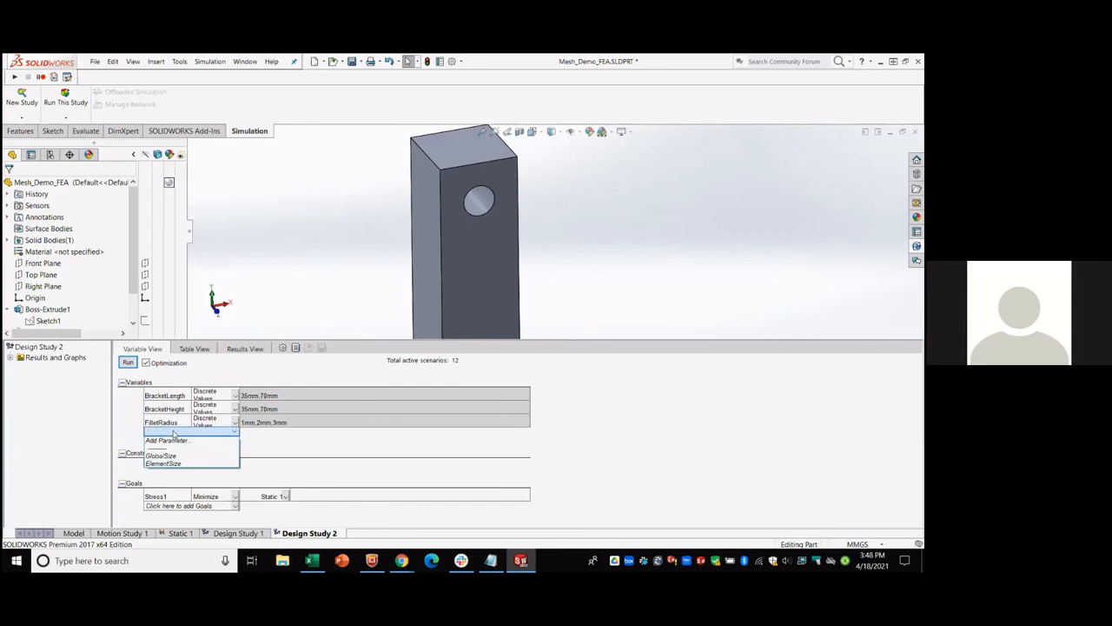
{"action": "left_click", "coordinate": [170, 440]}
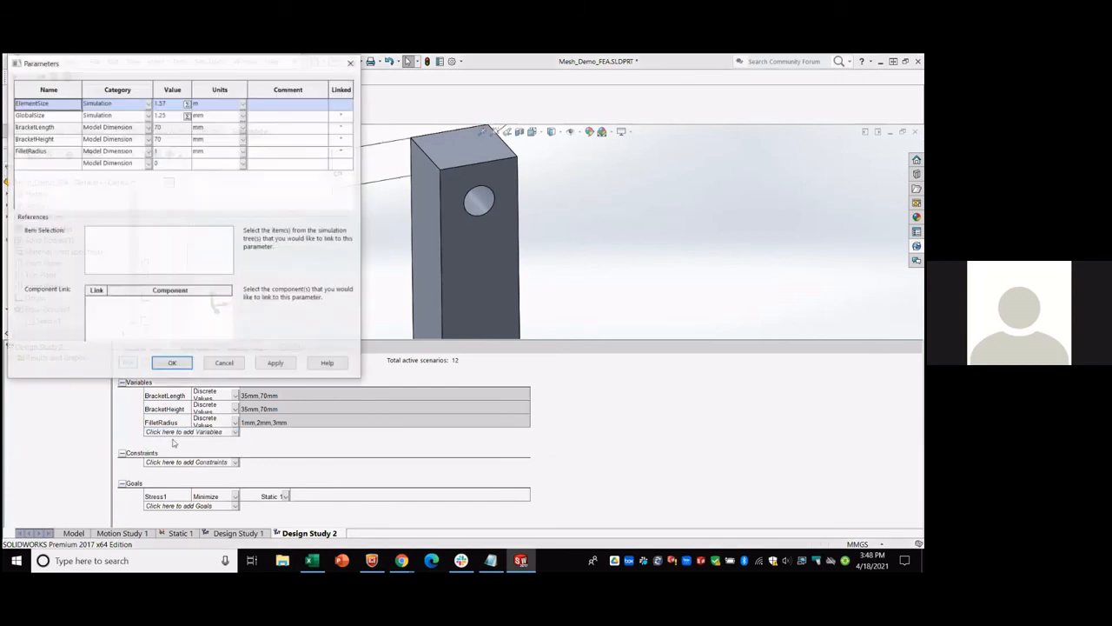
{"action": "left_click", "coordinate": [35, 163]}
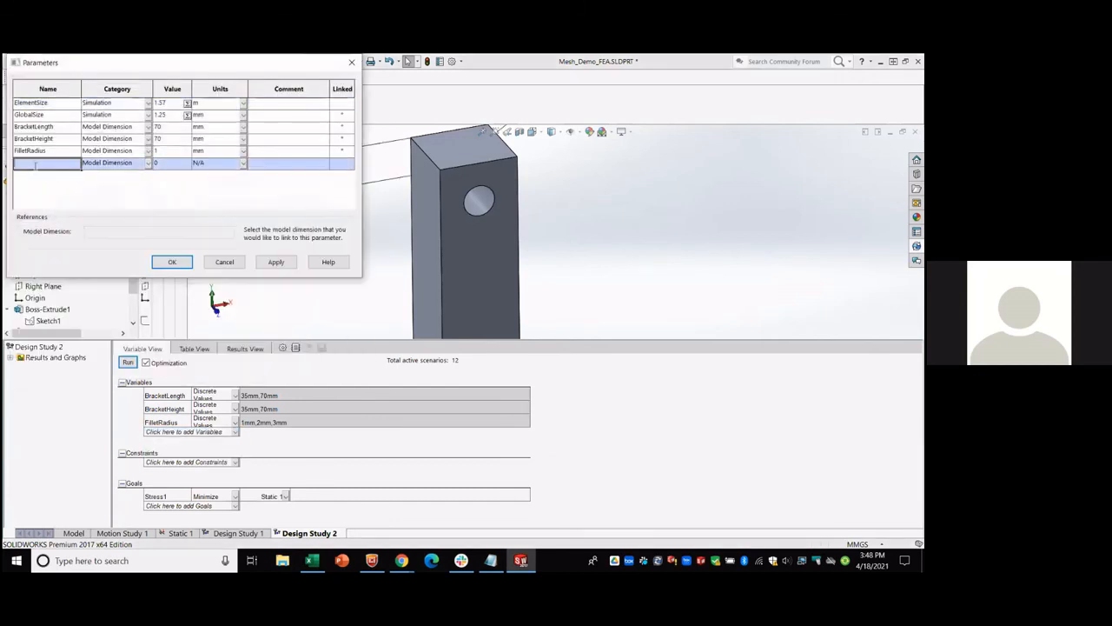
{"action": "type", "text": "HoleSize"}
{"action": "scroll", "coordinate": [510, 221], "scroll_direction": "up", "scroll_amount": 6}
{"action": "scroll", "coordinate": [578, 225], "scroll_direction": "down", "scroll_amount": 1}
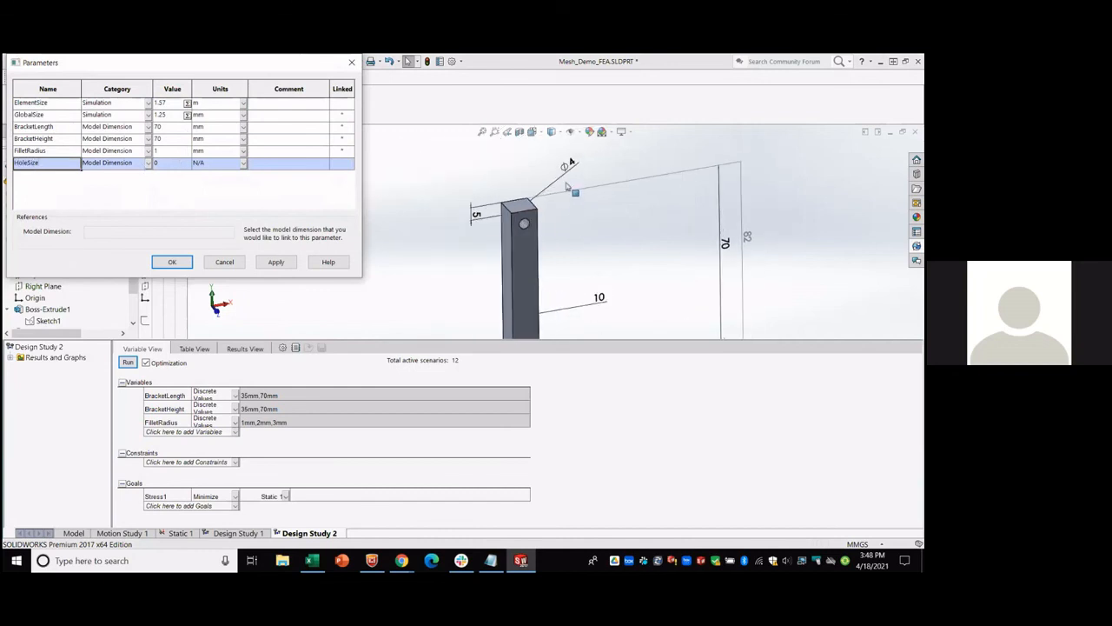
{"action": "left_click", "coordinate": [572, 165]}
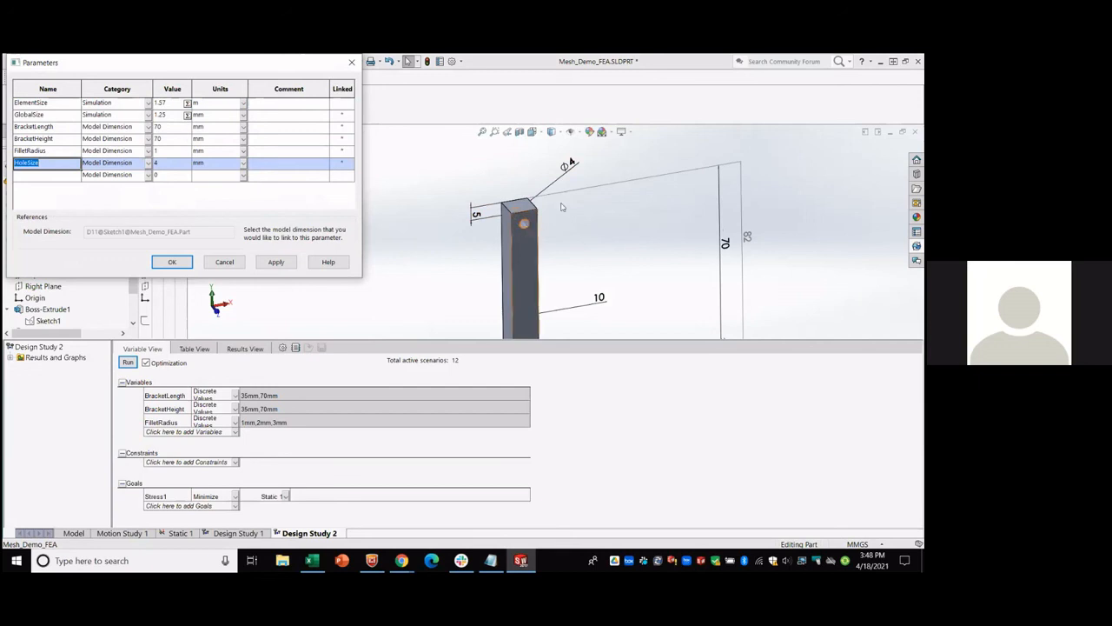
{"action": "scroll", "coordinate": [569, 163], "scroll_direction": "down", "scroll_amount": 1}
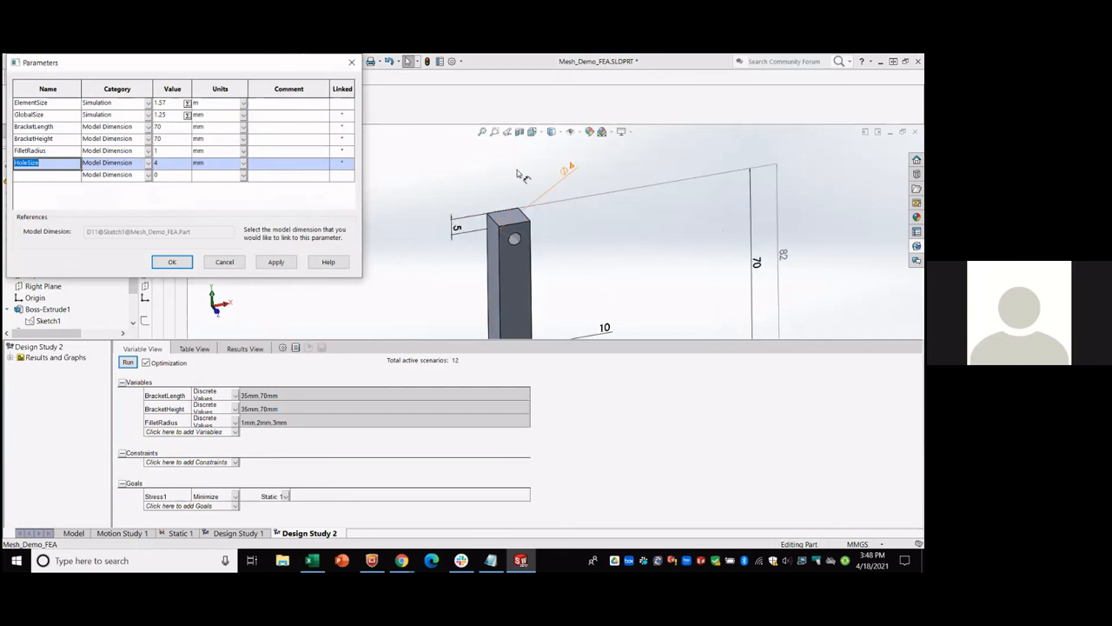
{"action": "left_click", "coordinate": [172, 262]}
Suppress the BracketLength and BracketHeight variables in the design study.
{"action": "right_click", "coordinate": [151, 399]}
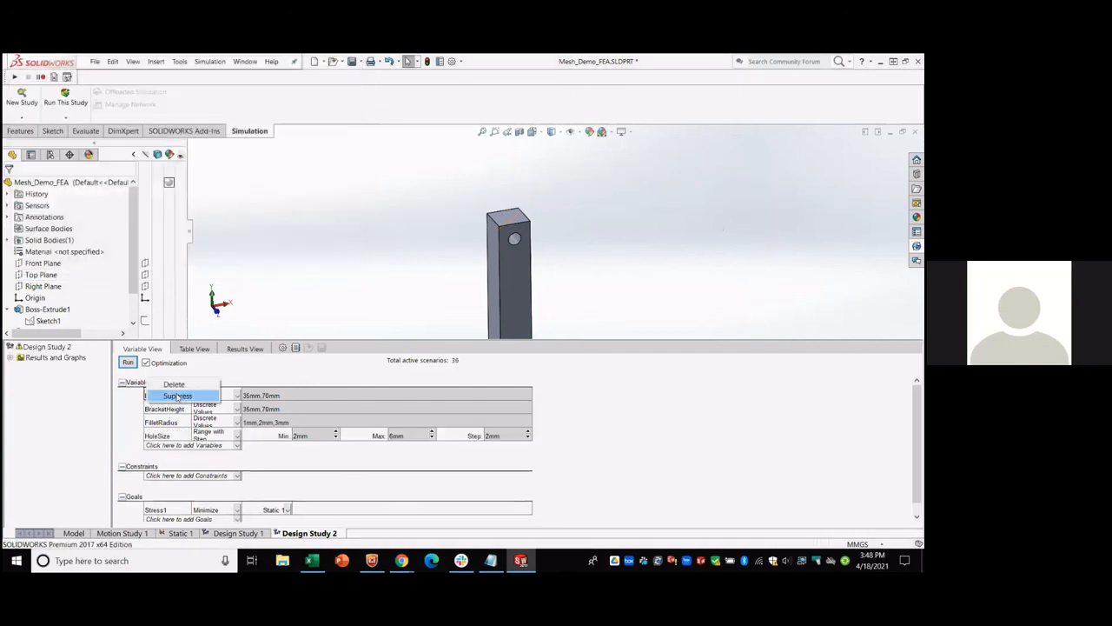
{"action": "left_click", "coordinate": [176, 397]}
{"action": "right_click", "coordinate": [157, 410]}
{"action": "left_click", "coordinate": [182, 406]}
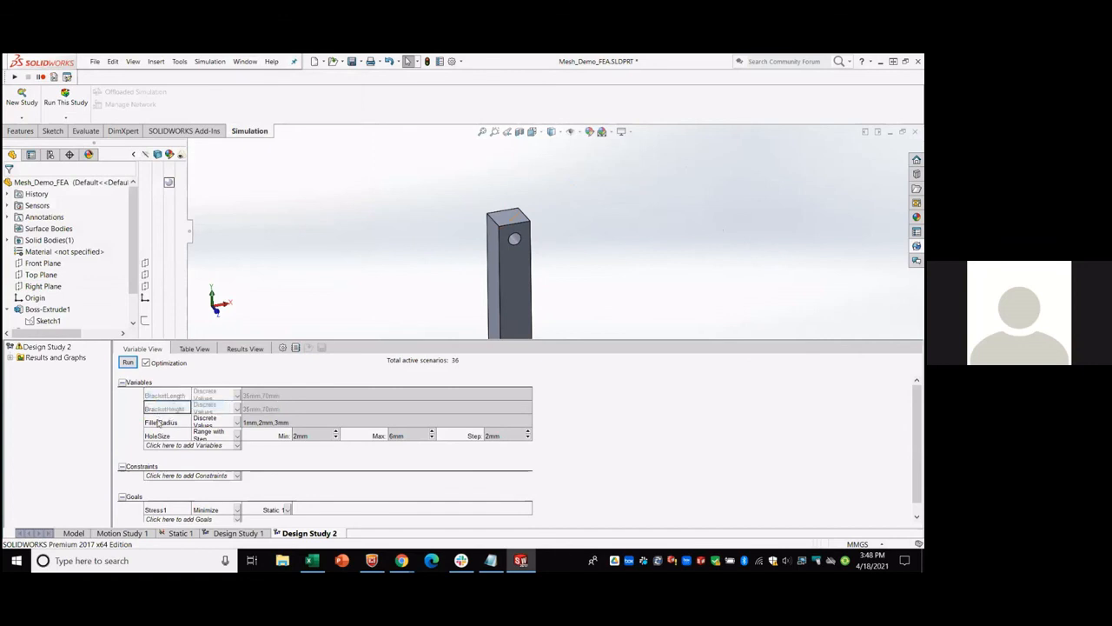
Suppress the FilletRadius variable and give HoleSize the discrete values 4, 8 and 12 mm.
{"action": "right_click", "coordinate": [161, 422]}
{"action": "left_click", "coordinate": [178, 418]}
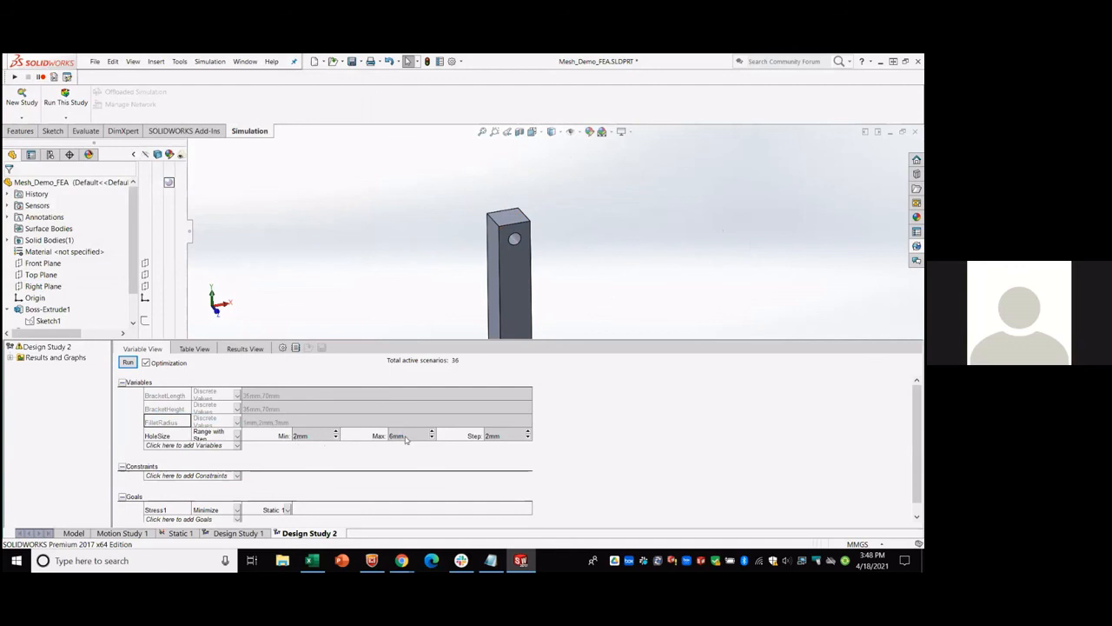
{"action": "left_click", "coordinate": [224, 436]}
{"action": "left_click", "coordinate": [216, 454]}
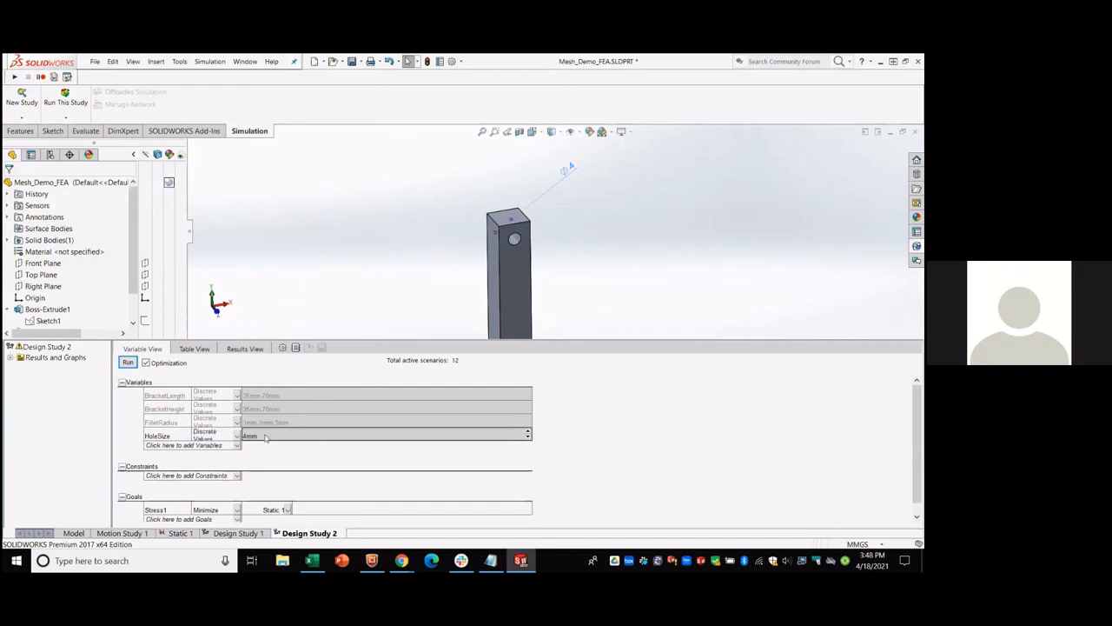
{"action": "left_click", "coordinate": [273, 434]}
{"action": "type", "text": "4mm"}
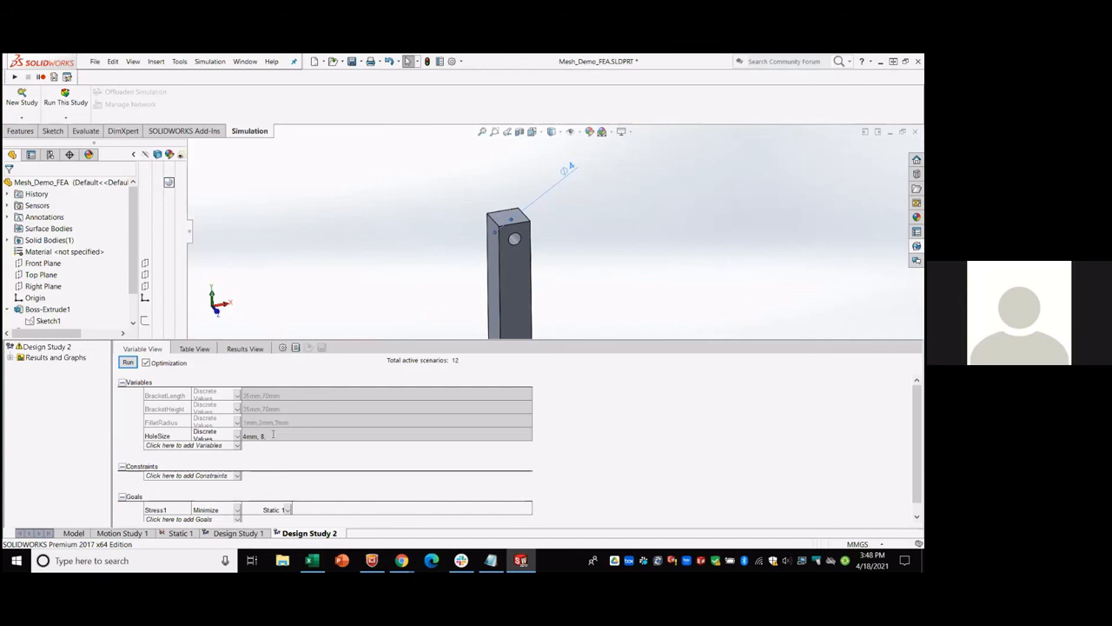
{"action": "type", "text": "12"}
{"action": "key", "text": "Return"}
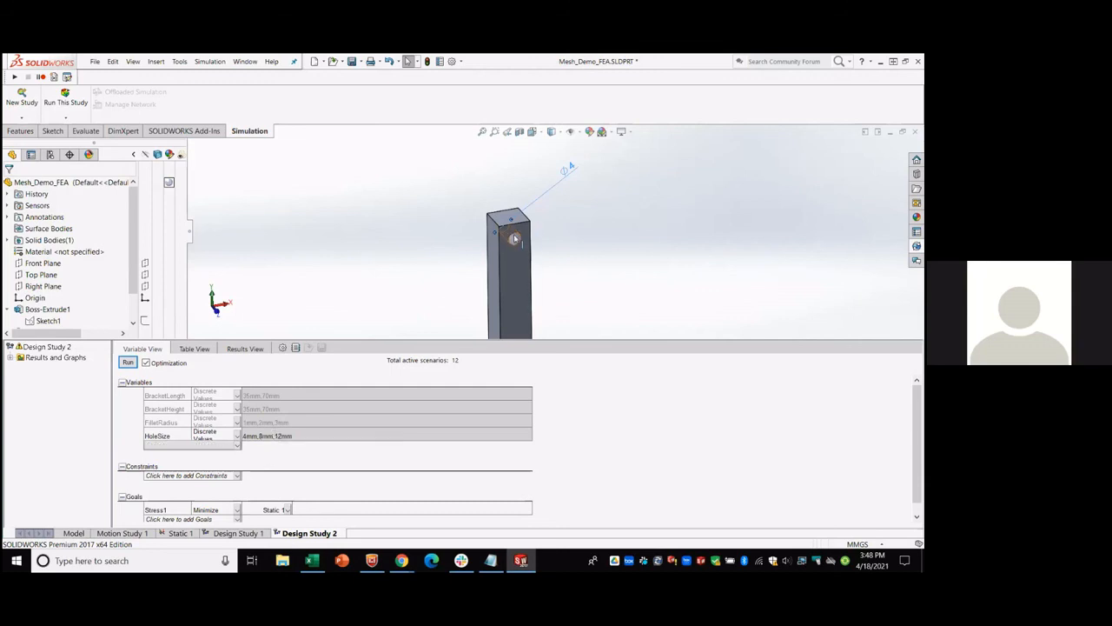
Run the design study and compare the upright's upper end with the extrusion's underlying sketch.
{"action": "scroll", "coordinate": [522, 243], "scroll_direction": "up", "scroll_amount": 4}
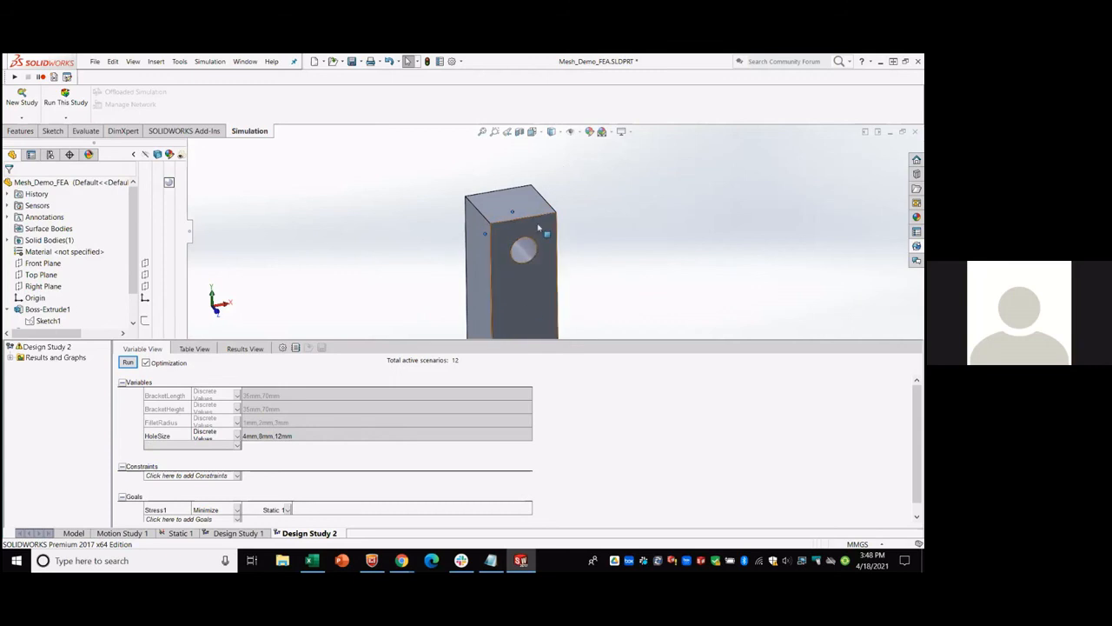
{"action": "left_click", "coordinate": [128, 363]}
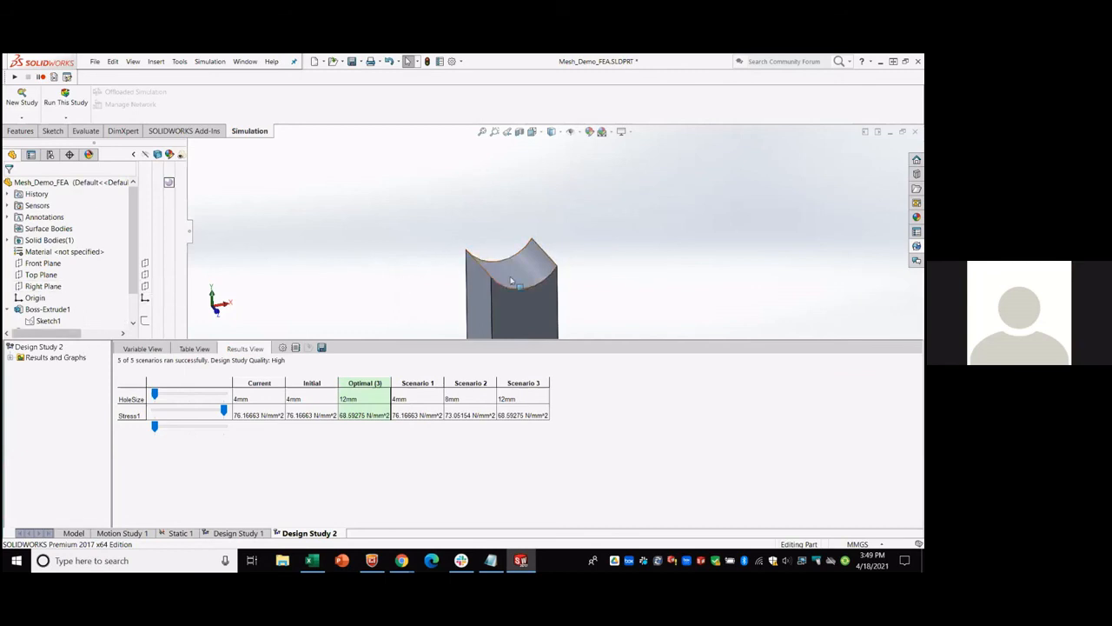
{"action": "scroll", "coordinate": [513, 260], "scroll_direction": "up", "scroll_amount": 2}
{"action": "scroll", "coordinate": [595, 259], "scroll_direction": "down", "scroll_amount": 3}
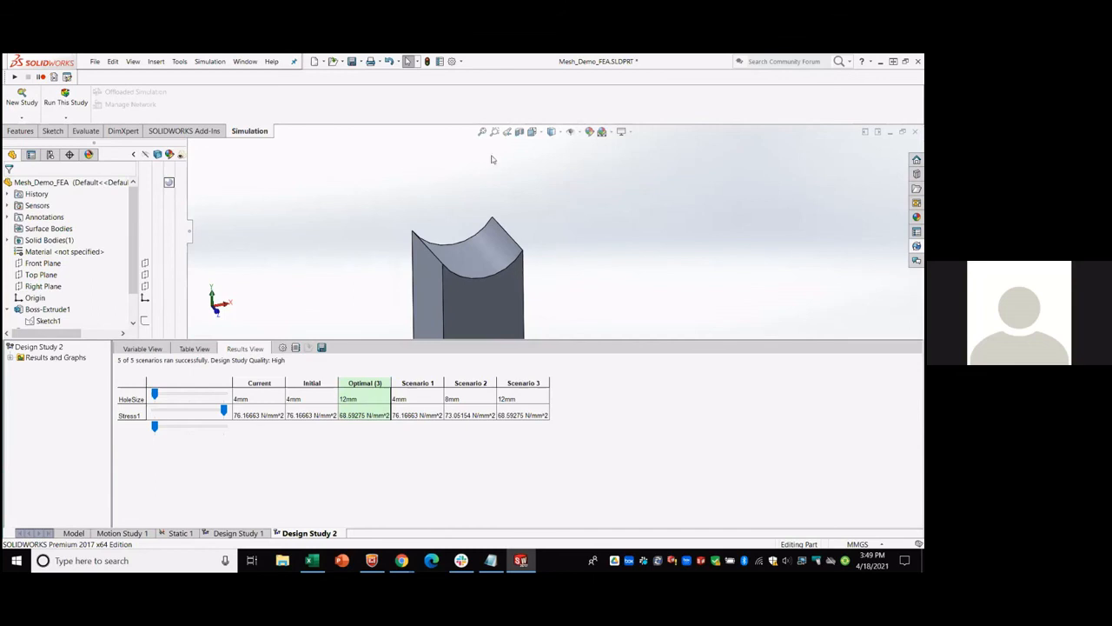
{"action": "left_click", "coordinate": [51, 320]}
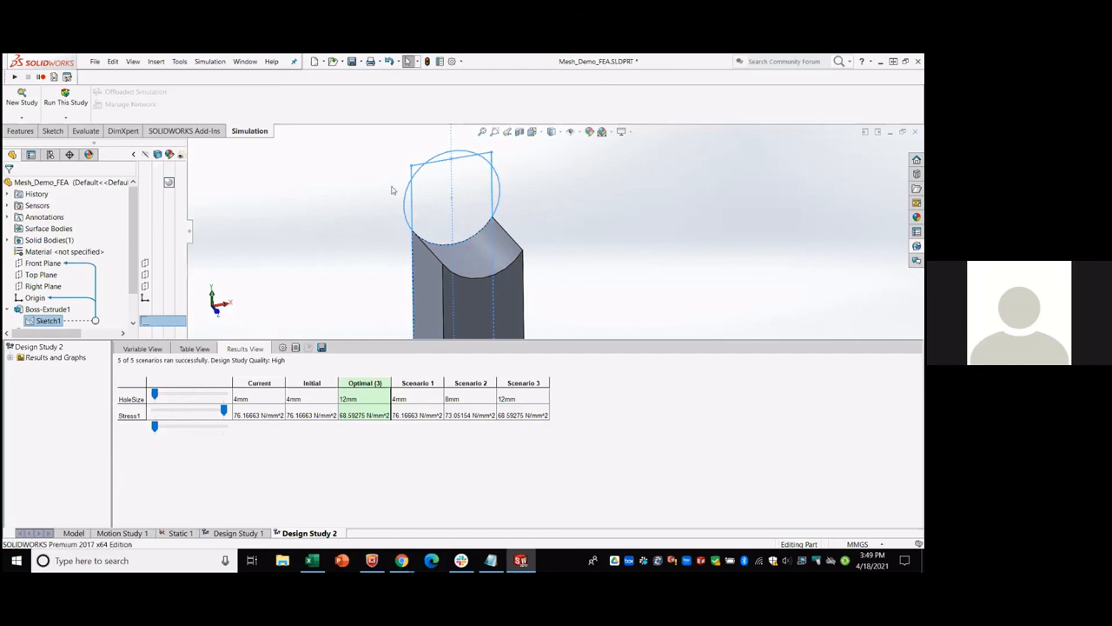
{"action": "left_click", "coordinate": [348, 248]}
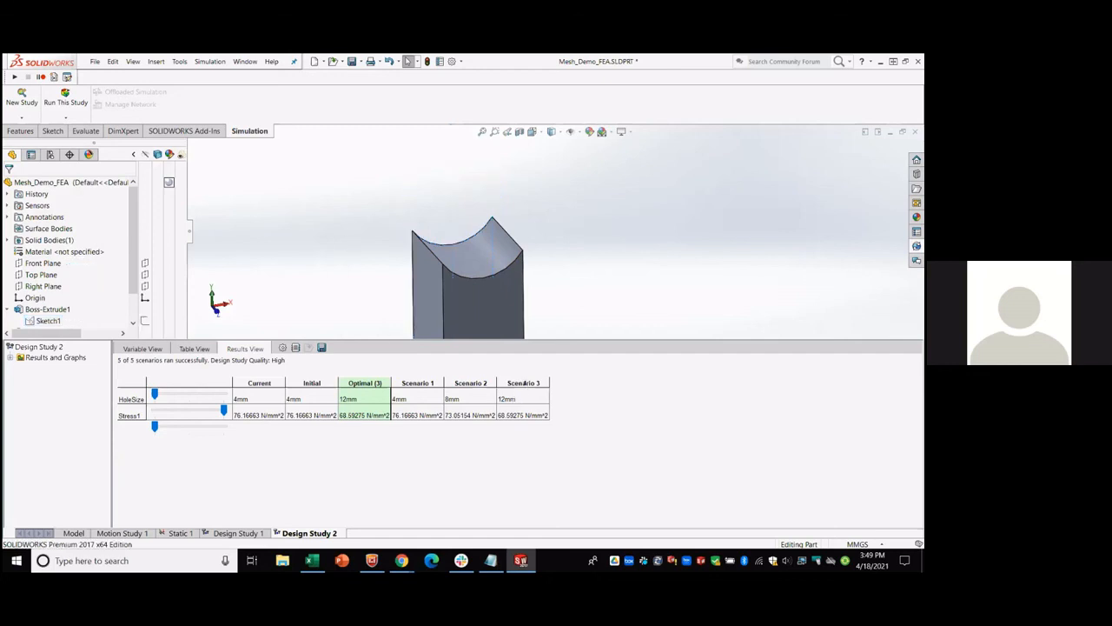
Display the hole-size scenarios on the model in turn, finishing with Scenario 3.
{"action": "left_click", "coordinate": [524, 384]}
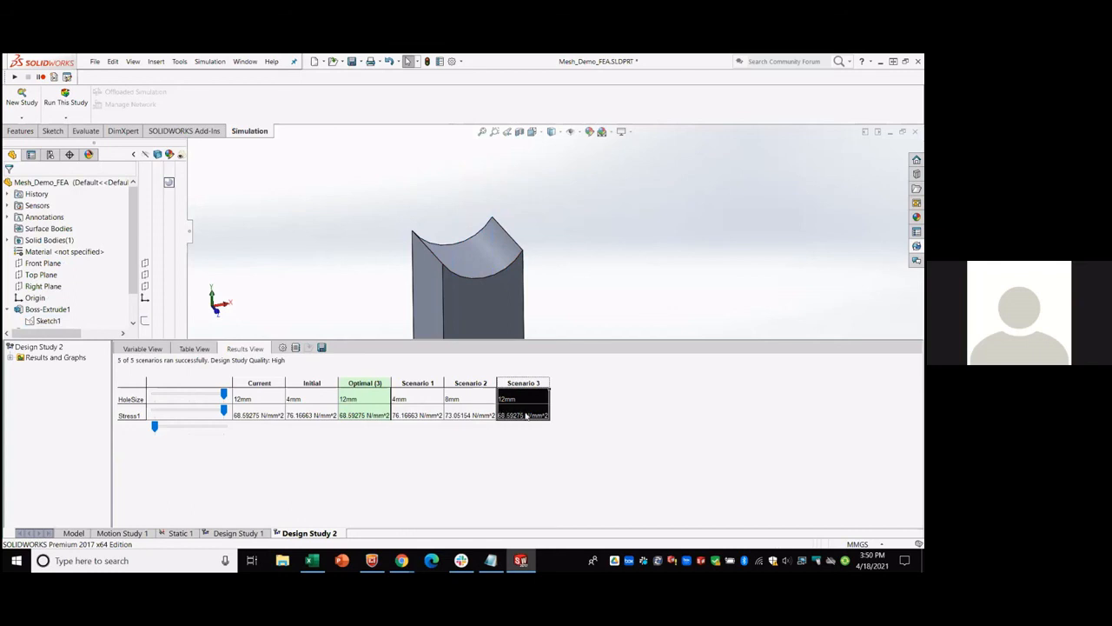
{"action": "left_click", "coordinate": [415, 382]}
{"action": "left_click_drag", "start_coordinate": [459, 382], "coordinate": [435, 391]}
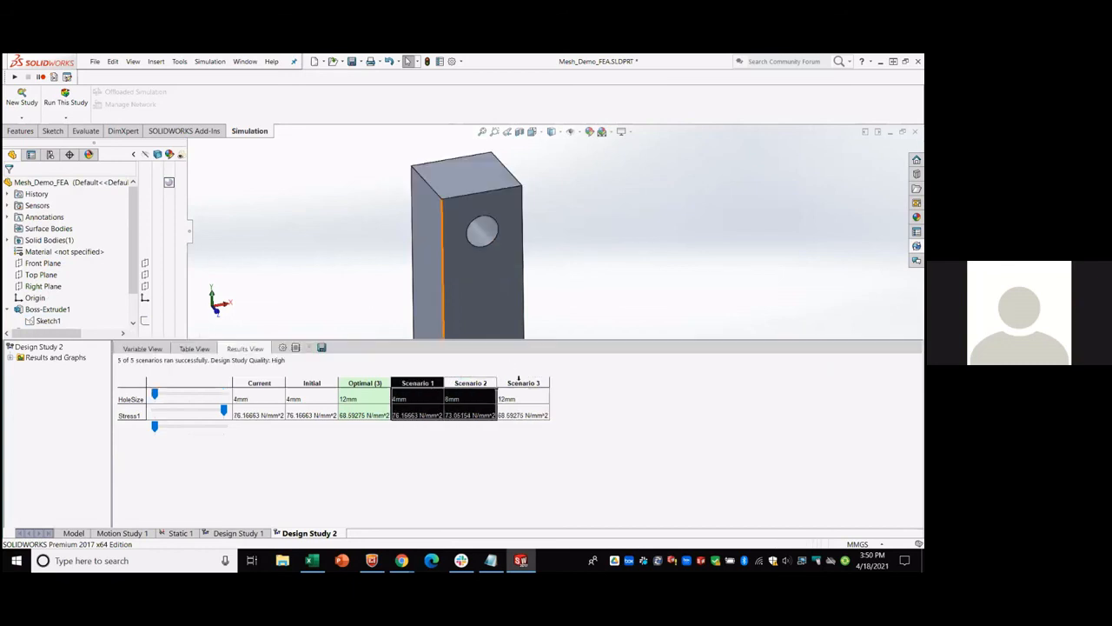
{"action": "left_click", "coordinate": [519, 382]}
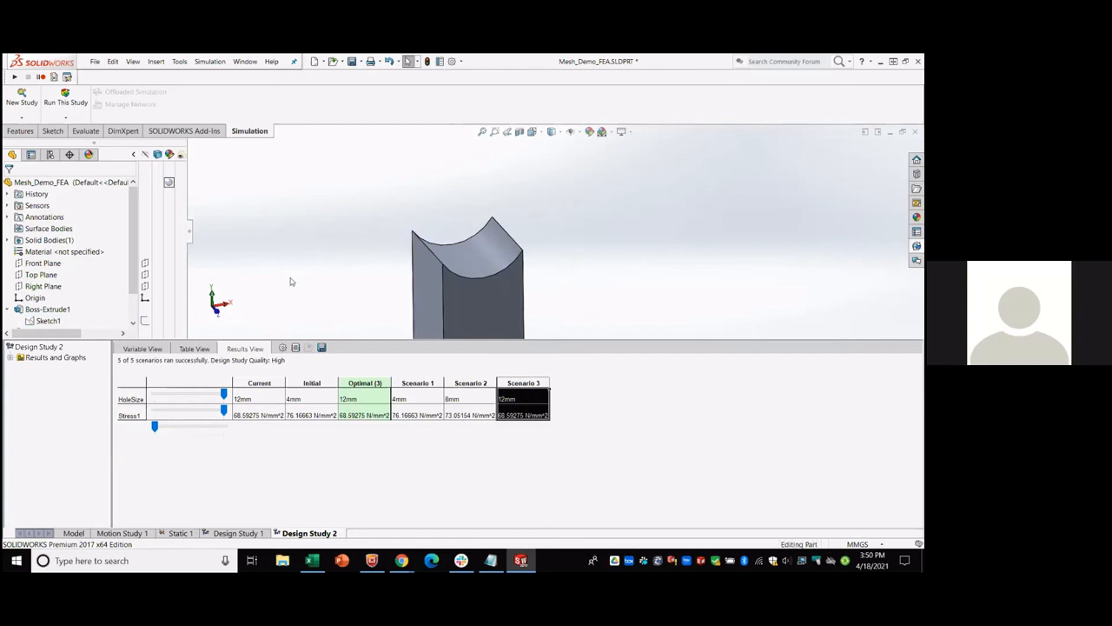
Examine the Scenario 3 bracket's upper end and its overall shape with the base and mounting holes.
{"action": "scroll", "coordinate": [571, 284], "scroll_direction": "up", "scroll_amount": 2}
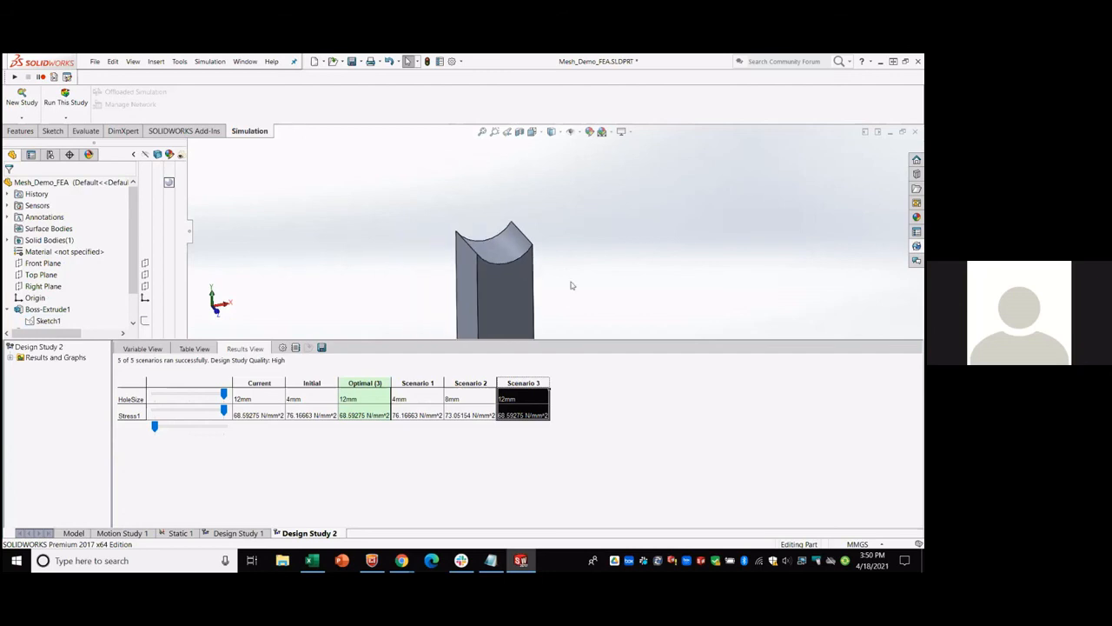
{"action": "scroll", "coordinate": [620, 261], "scroll_direction": "up", "scroll_amount": 2}
{"action": "scroll", "coordinate": [620, 286], "scroll_direction": "down", "scroll_amount": 3}
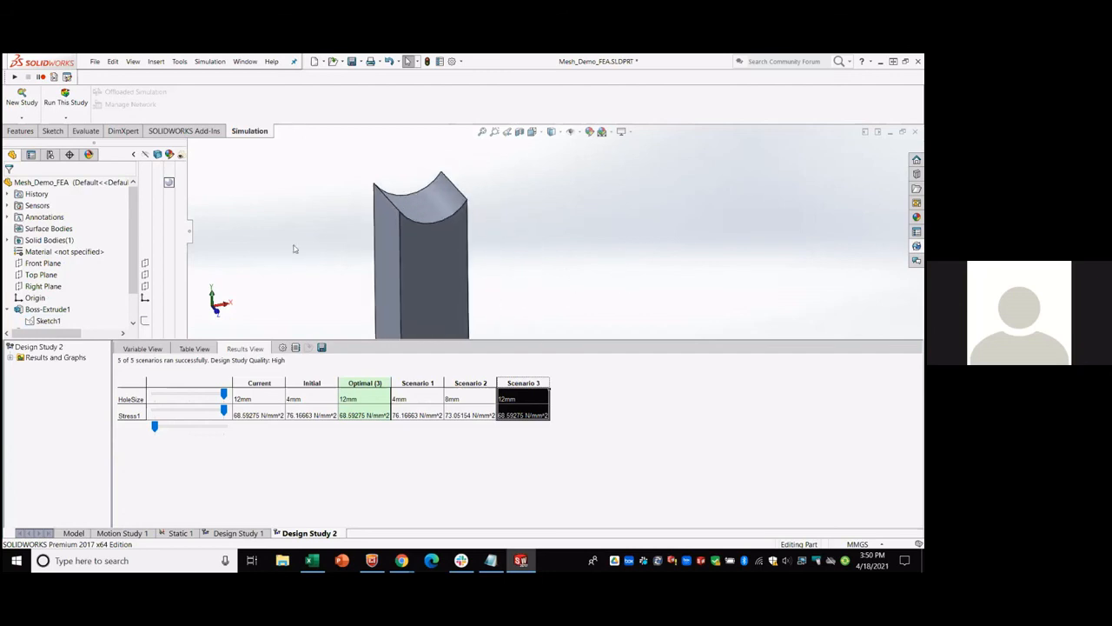
{"action": "scroll", "coordinate": [295, 248], "scroll_direction": "up", "scroll_amount": 2}
{"action": "scroll", "coordinate": [322, 255], "scroll_direction": "up", "scroll_amount": 2}
{"action": "scroll", "coordinate": [634, 290], "scroll_direction": "down", "scroll_amount": 1}
{"action": "scroll", "coordinate": [553, 293], "scroll_direction": "up", "scroll_amount": 2}
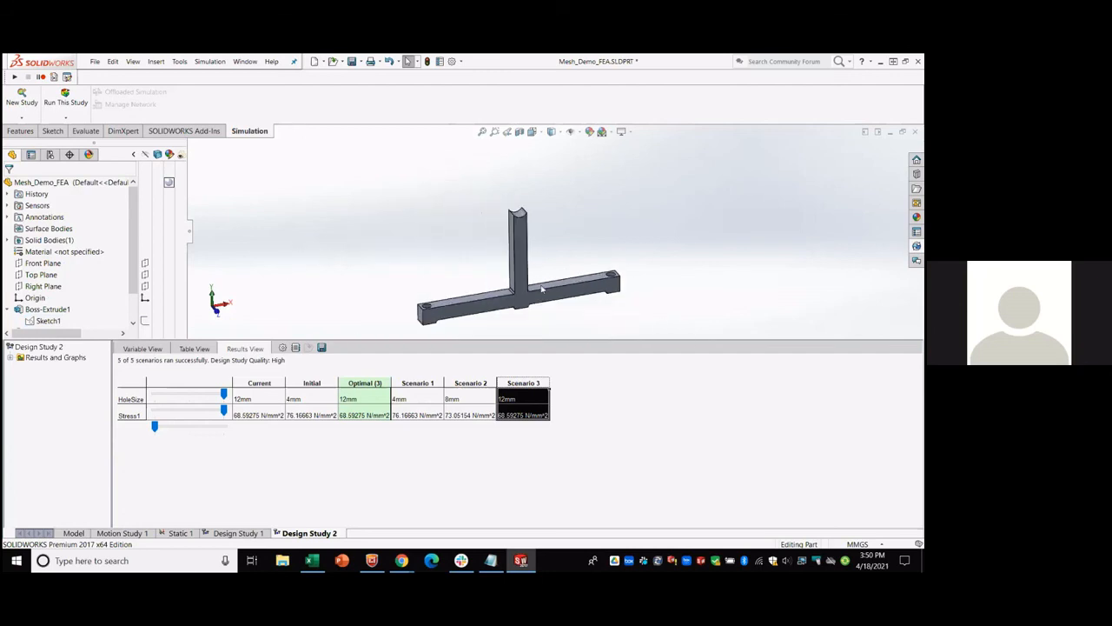
{"action": "scroll", "coordinate": [525, 253], "scroll_direction": "down", "scroll_amount": 1}
{"action": "scroll", "coordinate": [535, 270], "scroll_direction": "down", "scroll_amount": 1}
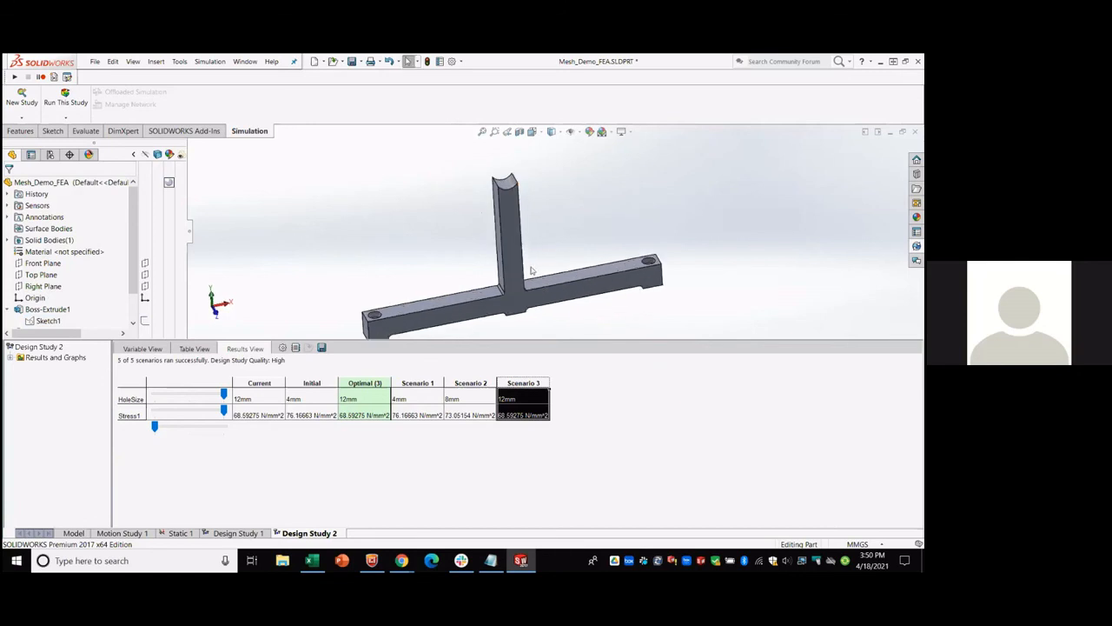
{"action": "middle_click_drag", "start_coordinate": [461, 241], "coordinate": [464, 241]}
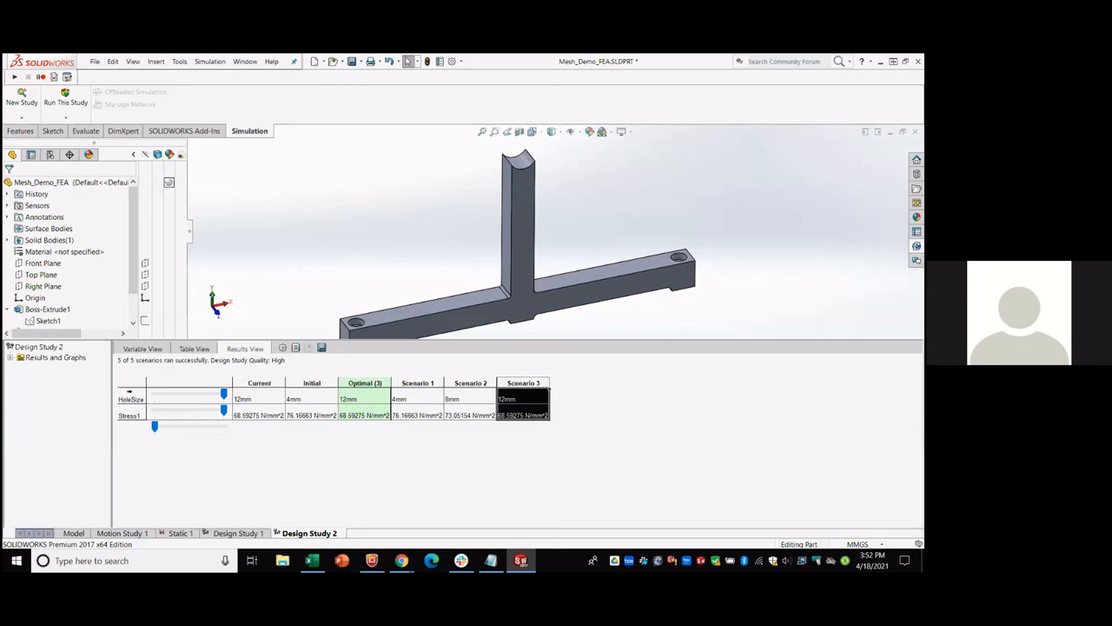
Review the design study's variable definitions alongside the Scenario 3 bracket.
{"action": "left_click", "coordinate": [139, 348]}
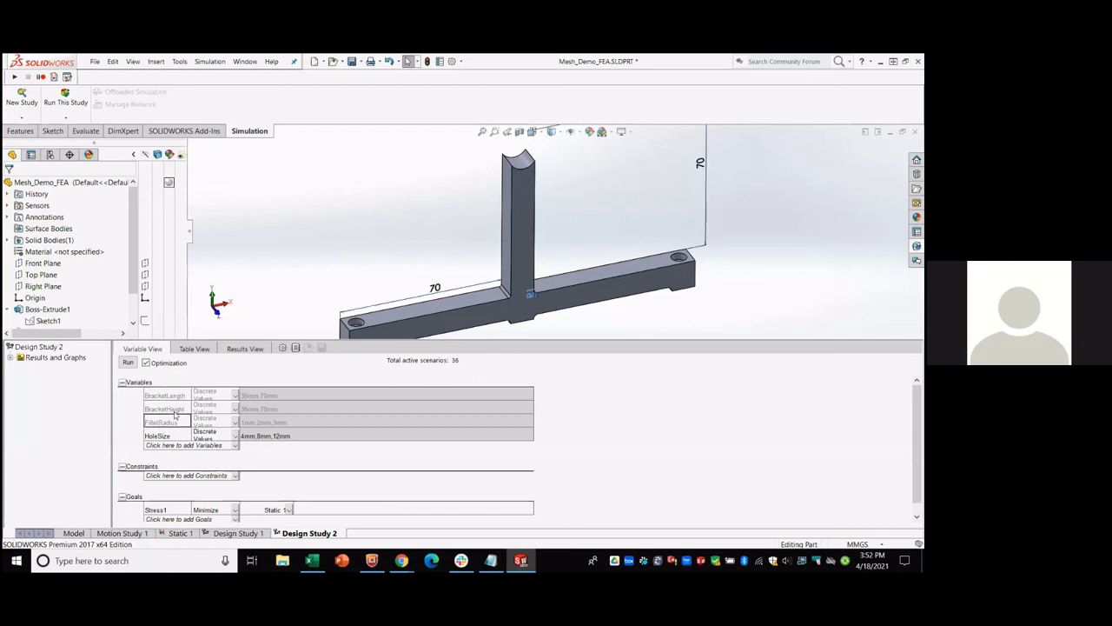
{"action": "scroll", "coordinate": [435, 270], "scroll_direction": "up", "scroll_amount": 2}
{"action": "scroll", "coordinate": [492, 267], "scroll_direction": "down", "scroll_amount": 2}
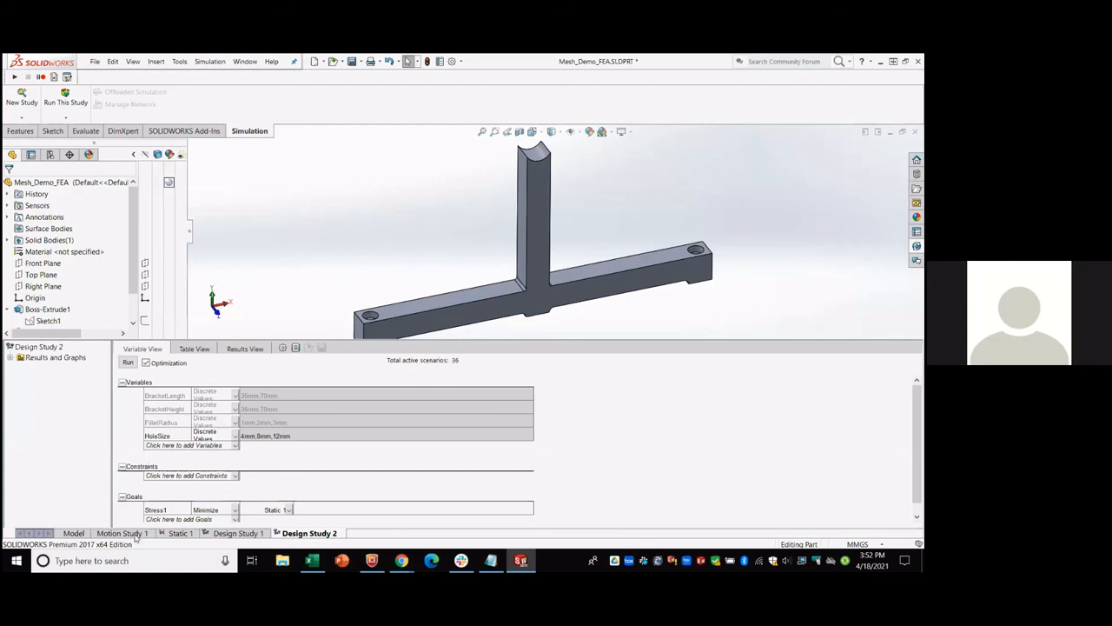
Edit the bracket's extrusion sketch, set the upright's hole diameter to 4 mm and exit the sketch.
{"action": "left_click", "coordinate": [74, 533]}
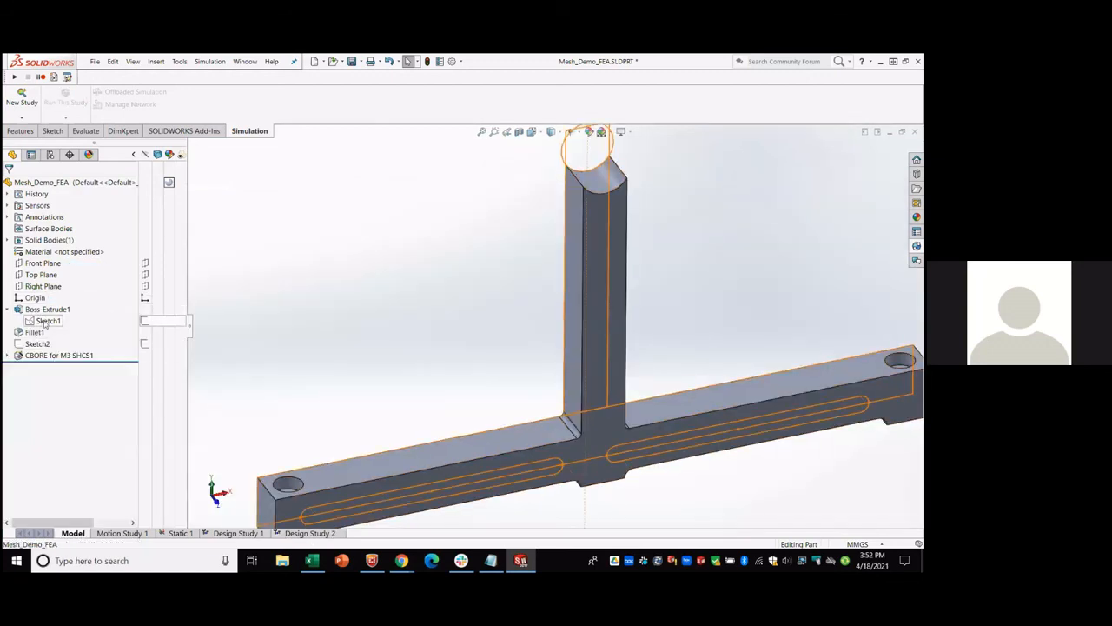
{"action": "left_click", "coordinate": [45, 320]}
{"action": "right_click", "coordinate": [45, 320]}
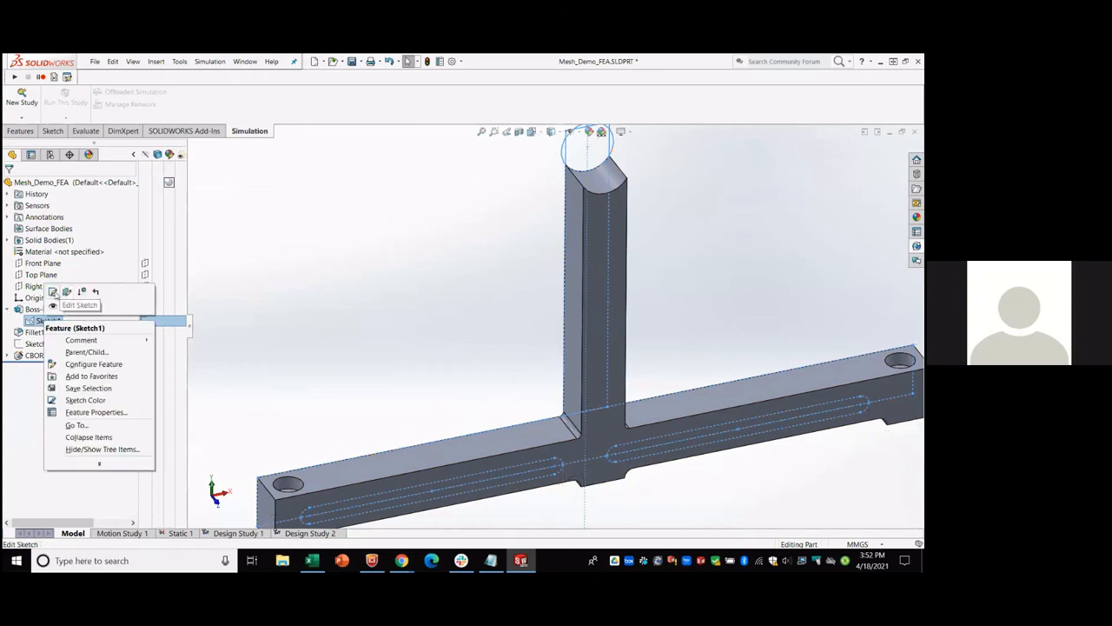
{"action": "left_click", "coordinate": [66, 292]}
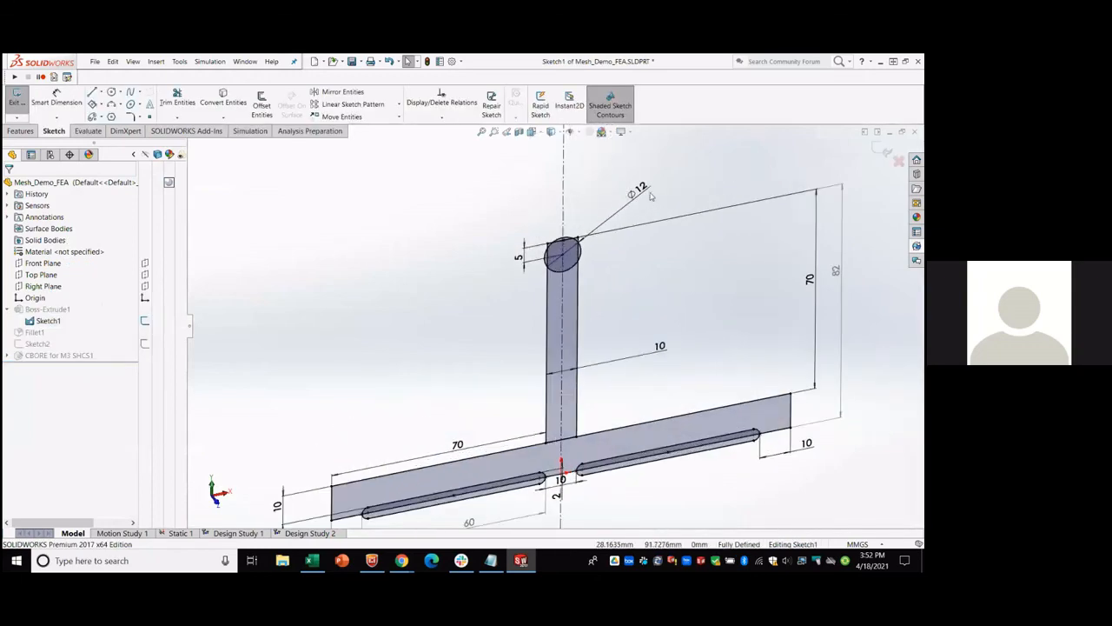
{"action": "left_click", "coordinate": [644, 188]}
{"action": "double_click", "coordinate": [644, 188]}
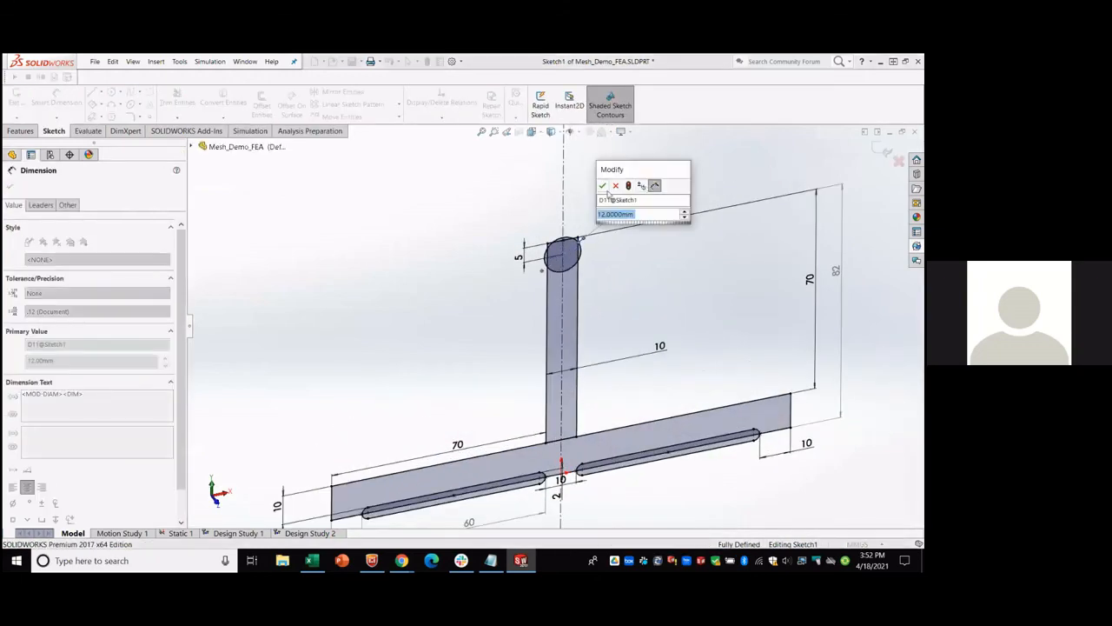
{"action": "left_click", "coordinate": [615, 186]}
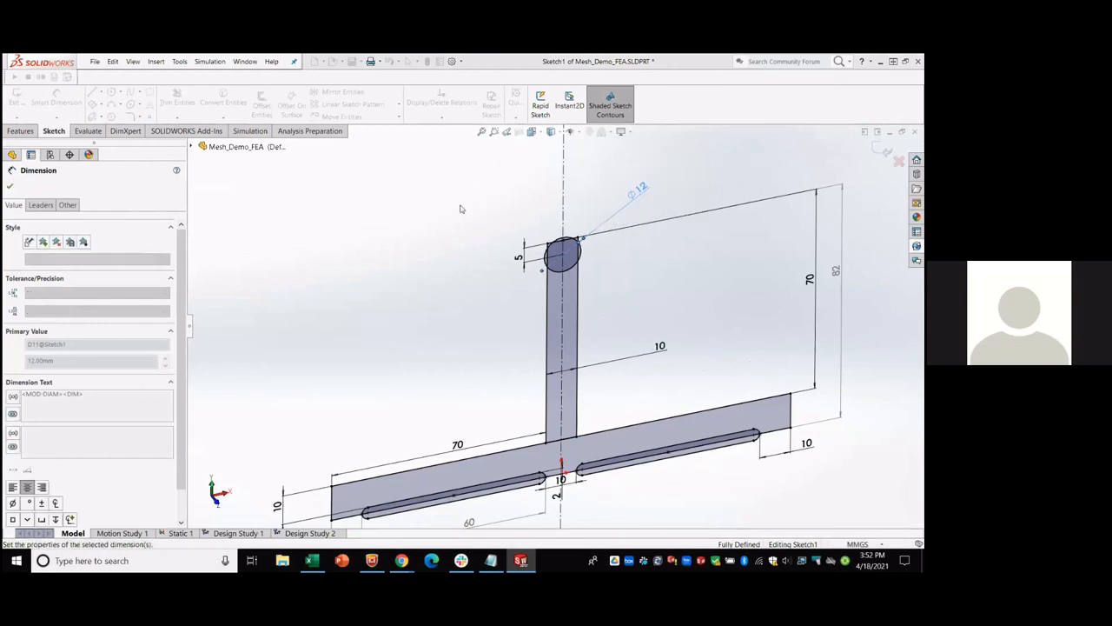
{"action": "double_click", "coordinate": [640, 192]}
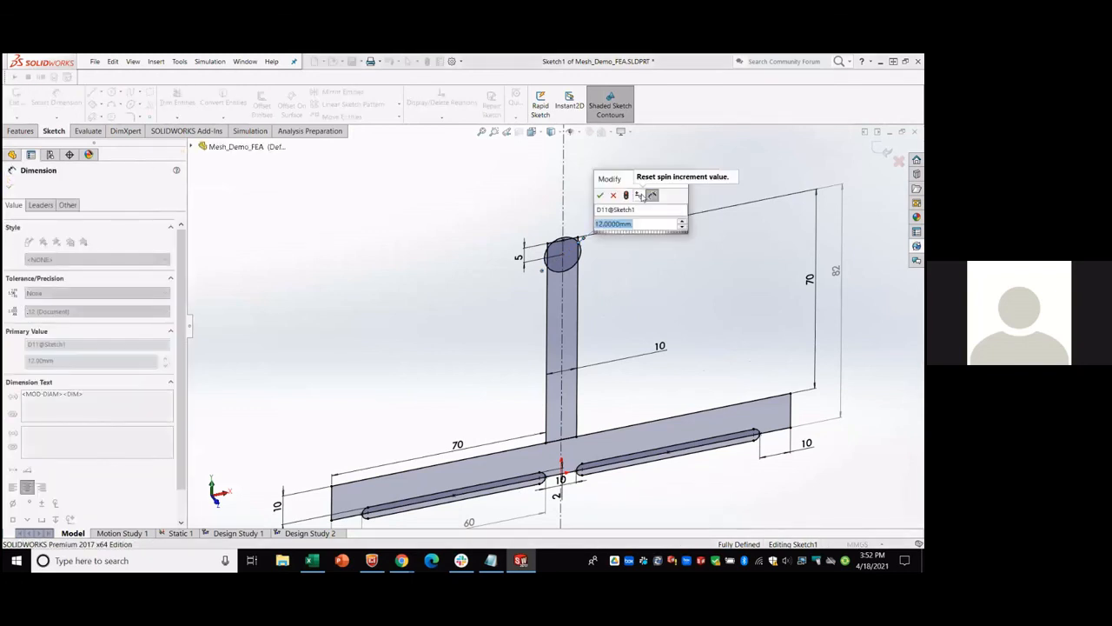
{"action": "type", "text": "4"}
{"action": "key", "text": "Return"}
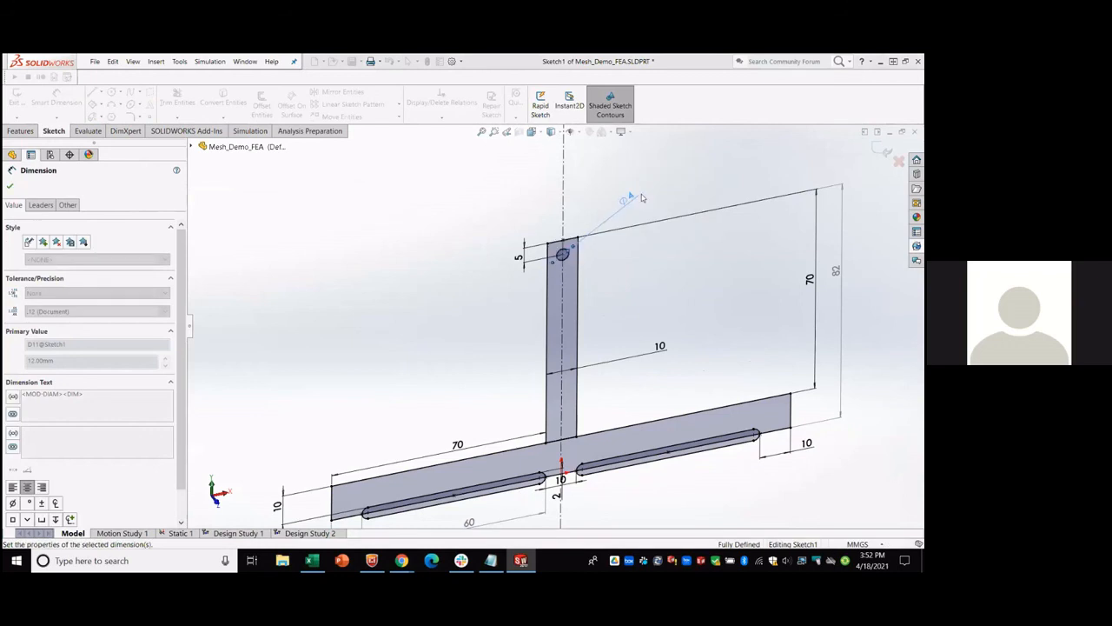
{"action": "left_click", "coordinate": [886, 151]}
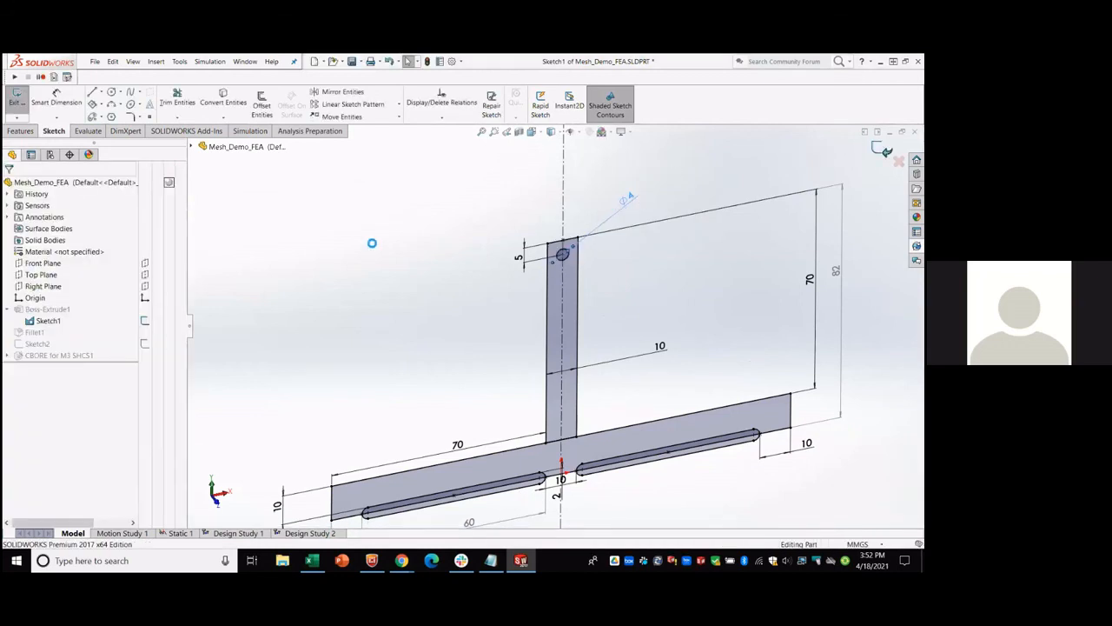
Start a new mesh for the Static 1 study, accepting the deletion of its existing results.
{"action": "left_click", "coordinate": [179, 533]}
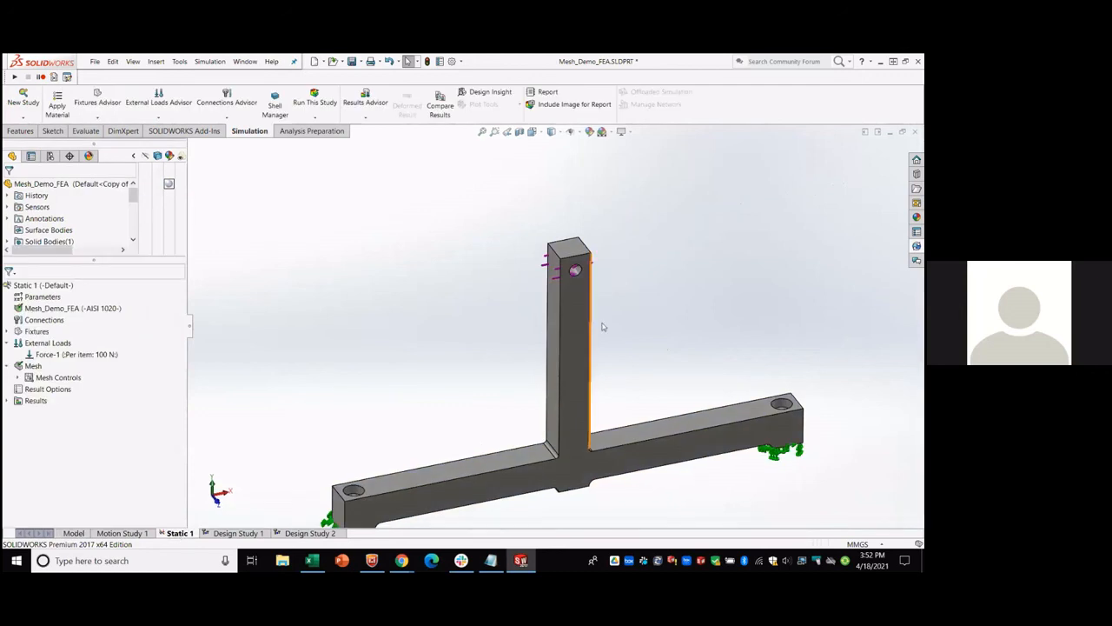
{"action": "scroll", "coordinate": [624, 316], "scroll_direction": "down", "scroll_amount": 2}
{"action": "scroll", "coordinate": [534, 239], "scroll_direction": "up", "scroll_amount": 1}
{"action": "scroll", "coordinate": [640, 314], "scroll_direction": "down", "scroll_amount": 1}
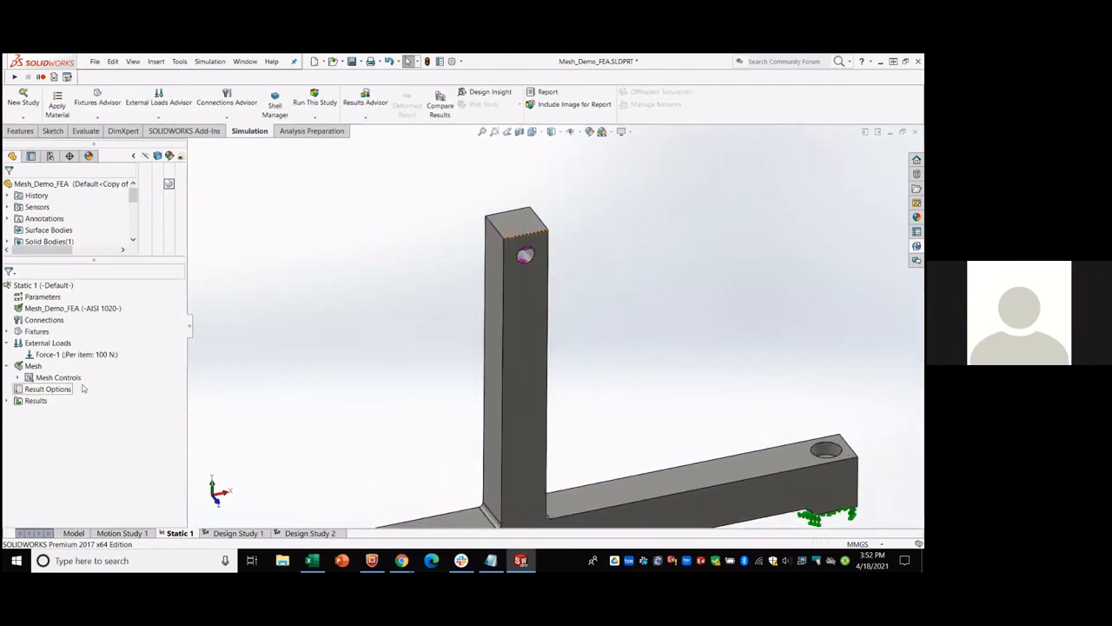
{"action": "right_click", "coordinate": [32, 366]}
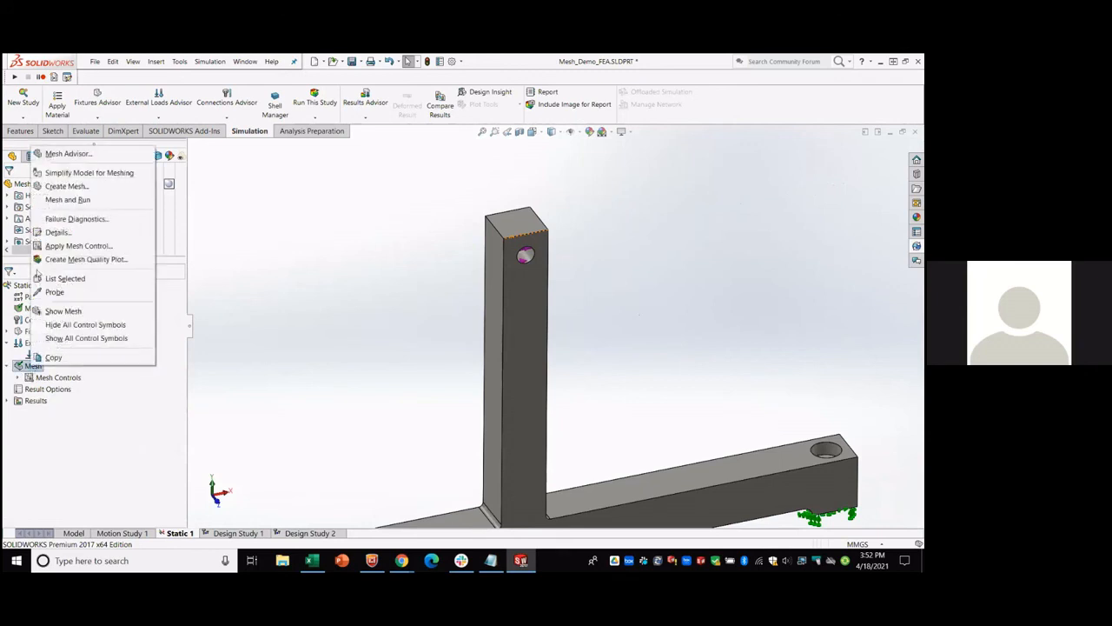
{"action": "left_click", "coordinate": [84, 186]}
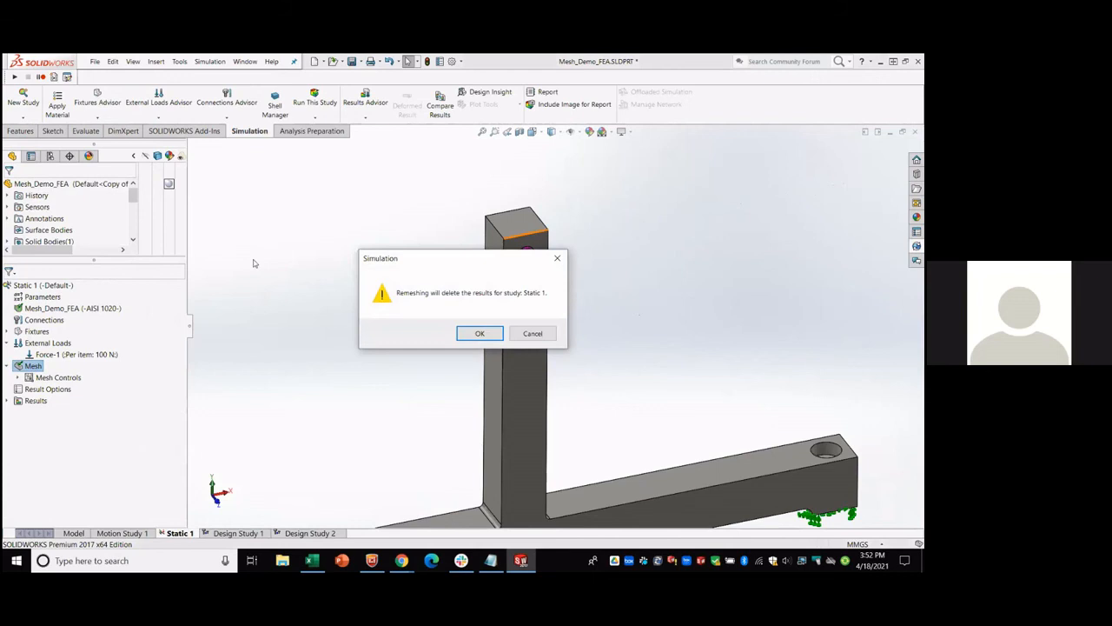
{"action": "left_click", "coordinate": [479, 333]}
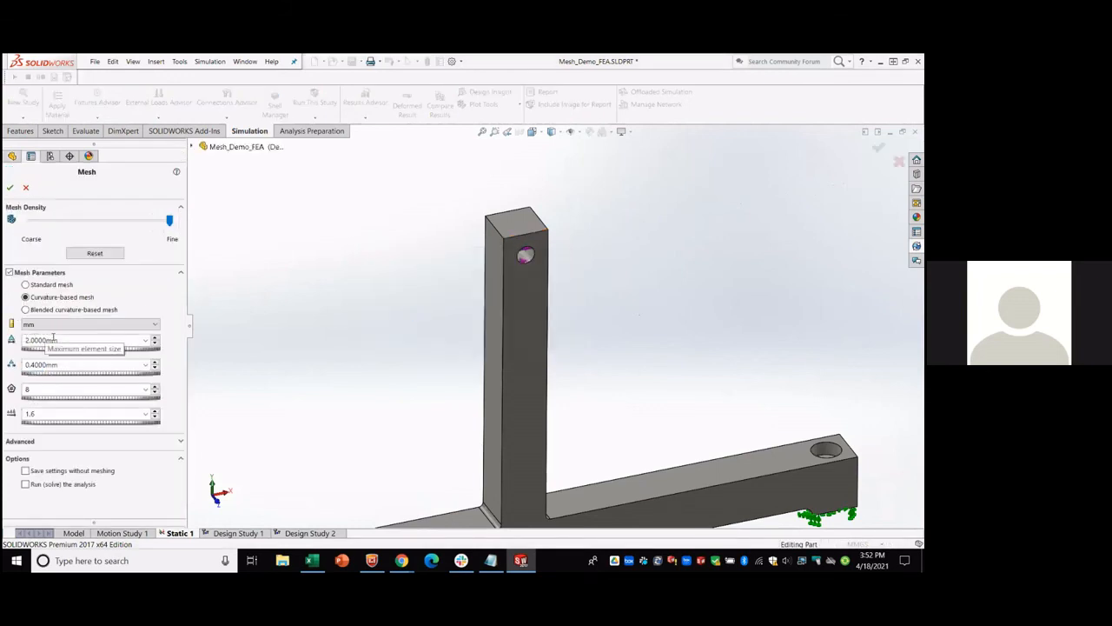
Switch the mesh type to Standard mesh and unlink the value controlling its global element size.
{"action": "left_click", "coordinate": [25, 284]}
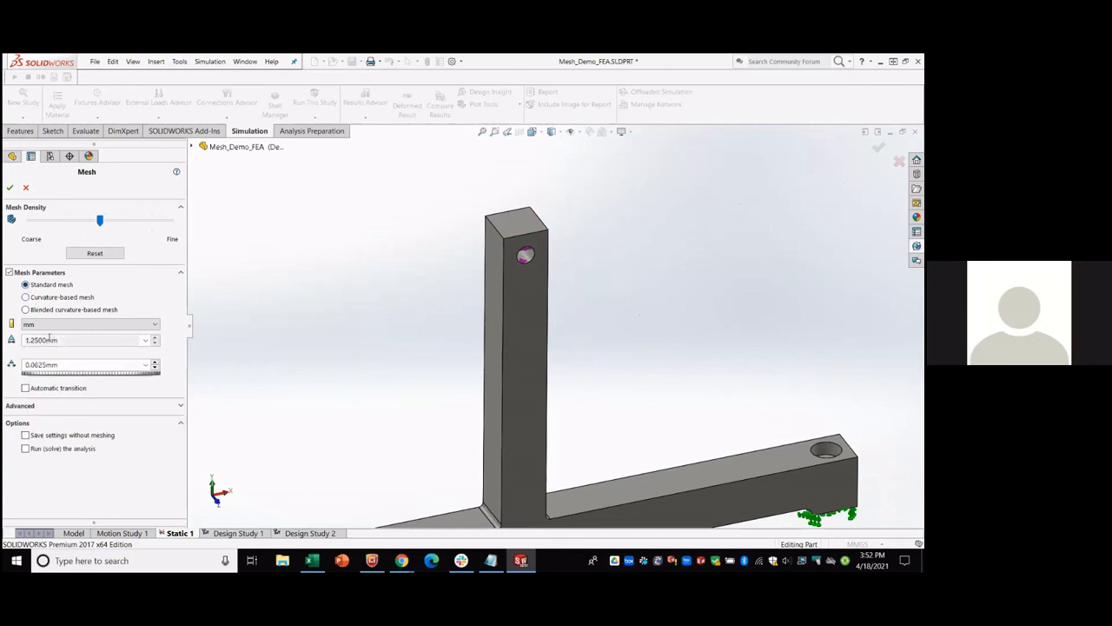
{"action": "left_click_drag", "start_coordinate": [27, 340], "coordinate": [59, 340]}
{"action": "left_click_drag", "start_coordinate": [90, 344], "coordinate": [4, 337]}
{"action": "left_click", "coordinate": [82, 339]}
{"action": "left_click_drag", "start_coordinate": [80, 343], "coordinate": [24, 342]}
{"action": "left_click", "coordinate": [240, 320]}
{"action": "right_click", "coordinate": [144, 342]}
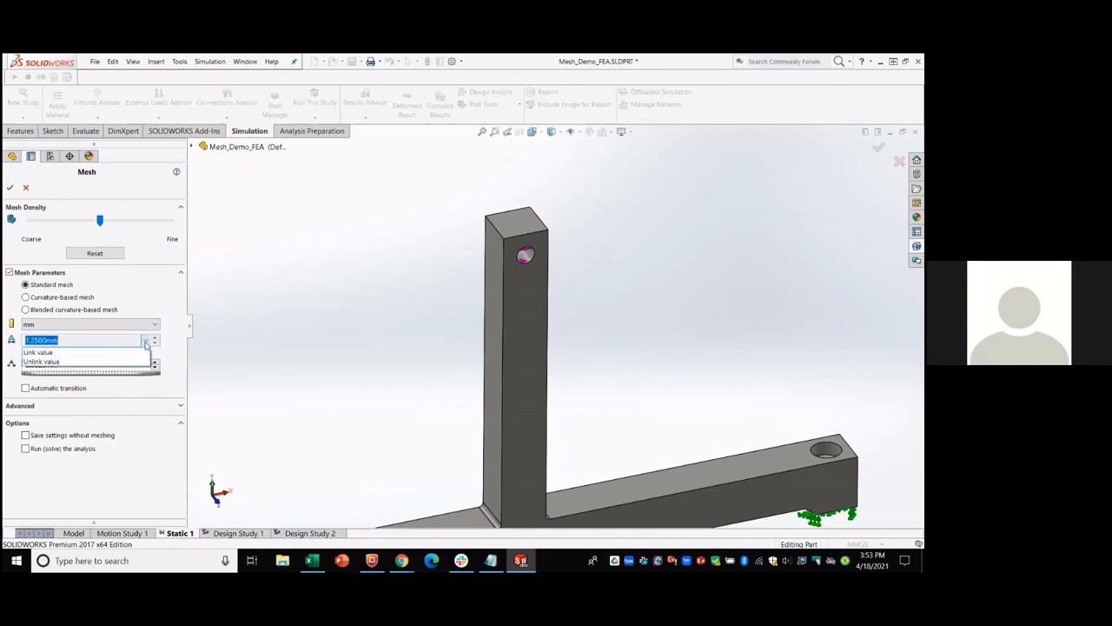
{"action": "left_click", "coordinate": [42, 363]}
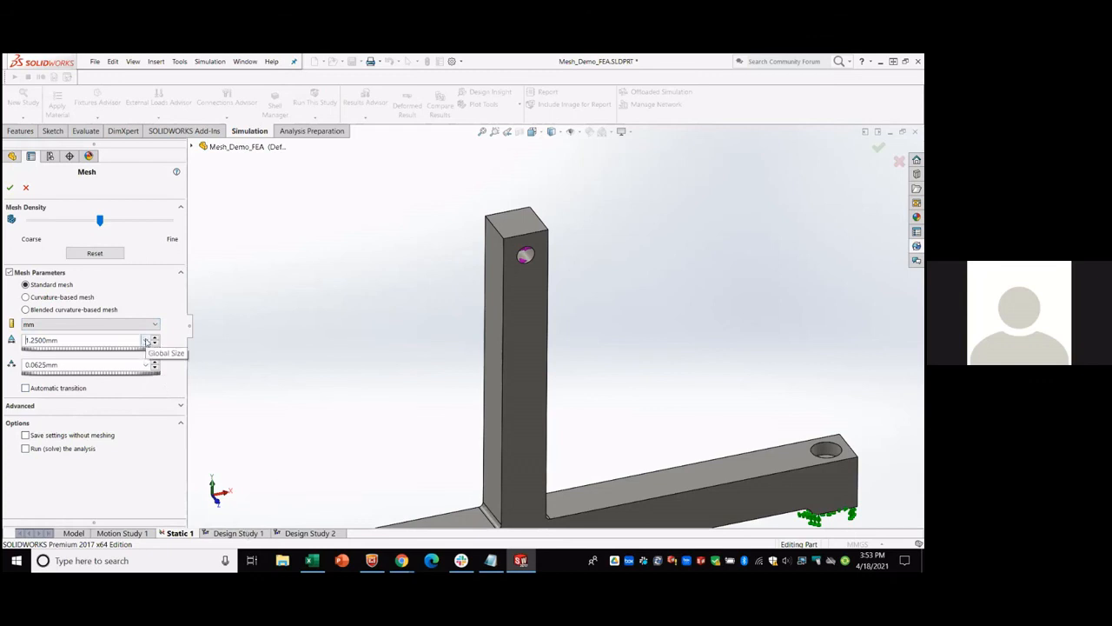
Review the defined parameters and link the mesh's global element size to the GlobalSize parameter.
{"action": "right_click", "coordinate": [66, 341]}
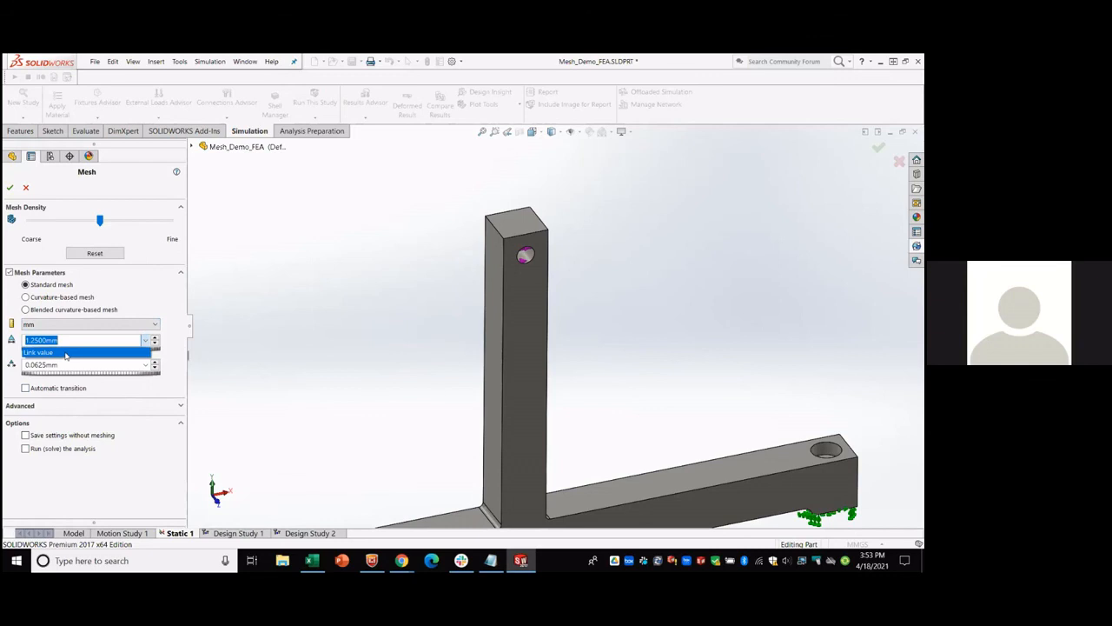
{"action": "left_click", "coordinate": [28, 352]}
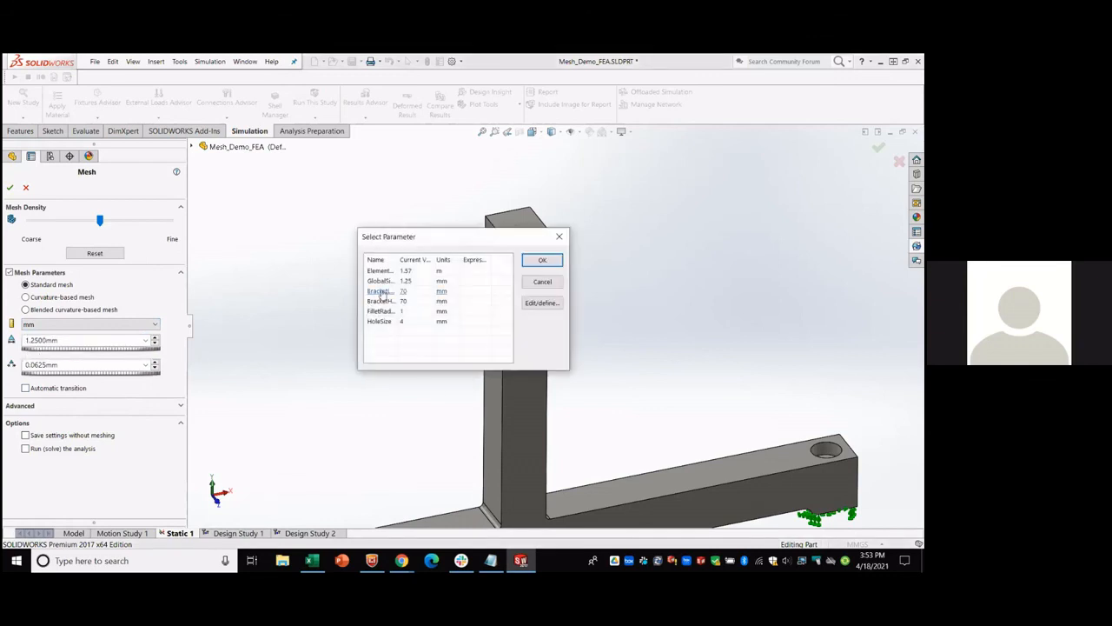
{"action": "left_click_drag", "start_coordinate": [367, 242], "coordinate": [261, 209]}
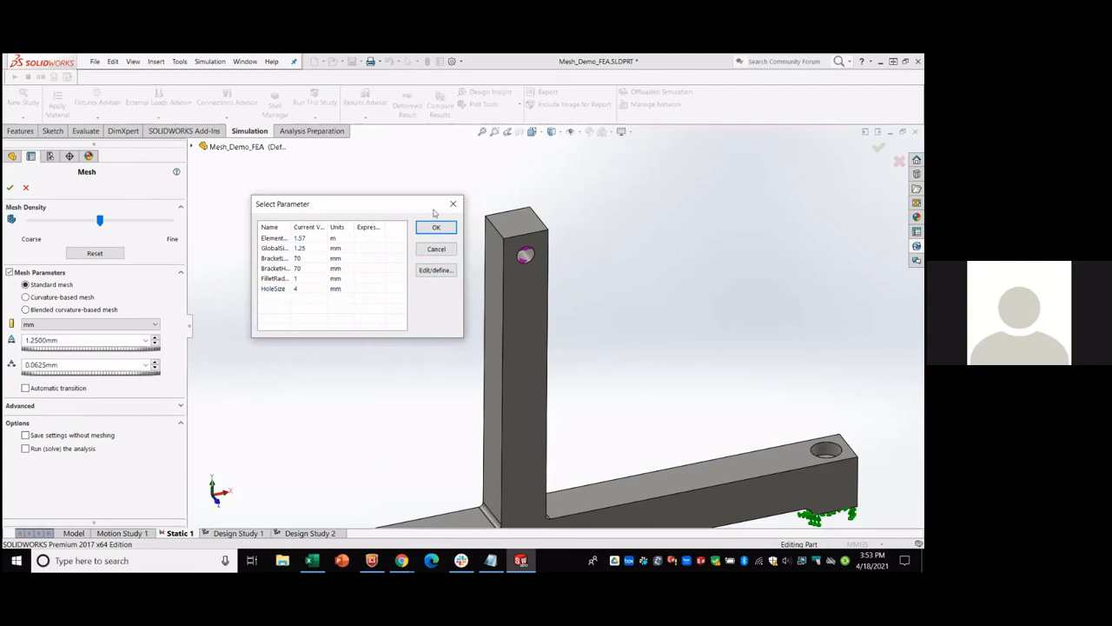
{"action": "left_click", "coordinate": [429, 272]}
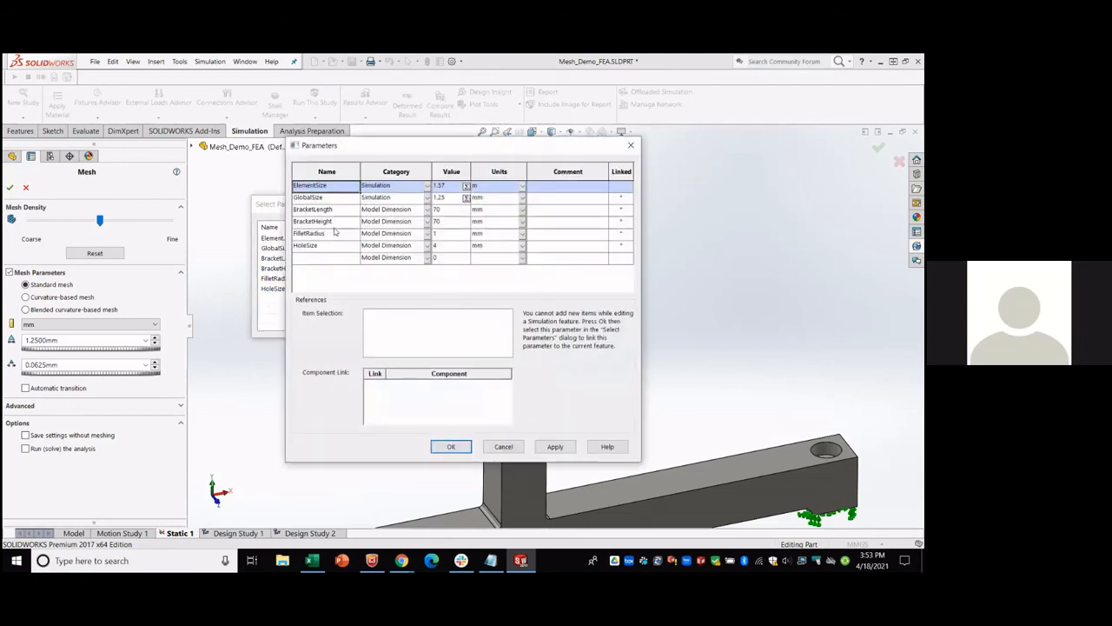
{"action": "left_click", "coordinate": [320, 256]}
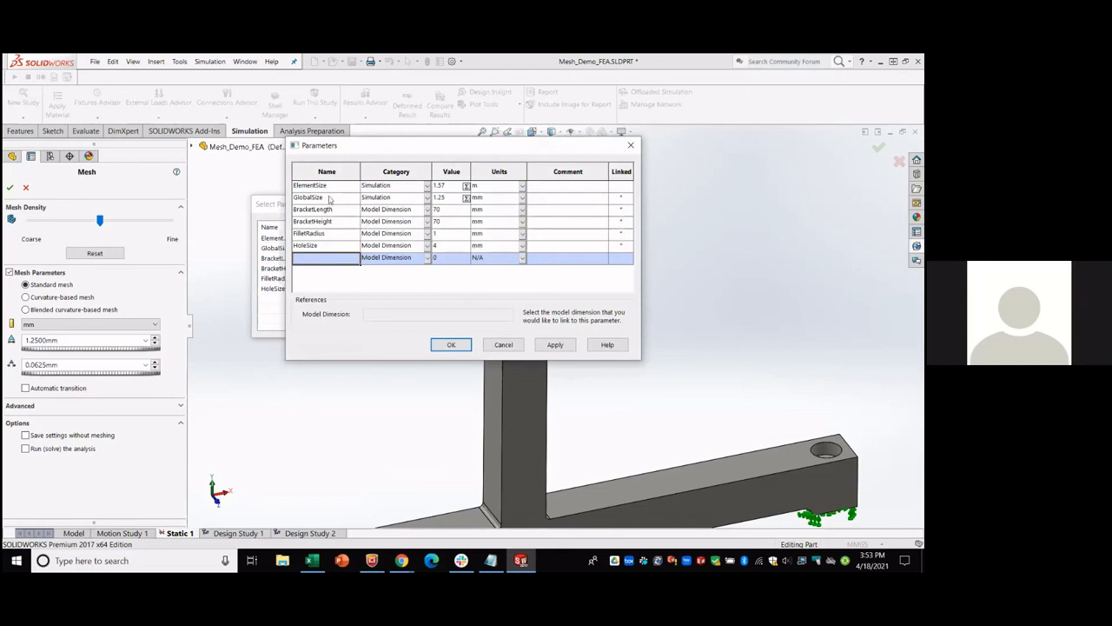
{"action": "left_click", "coordinate": [567, 345]}
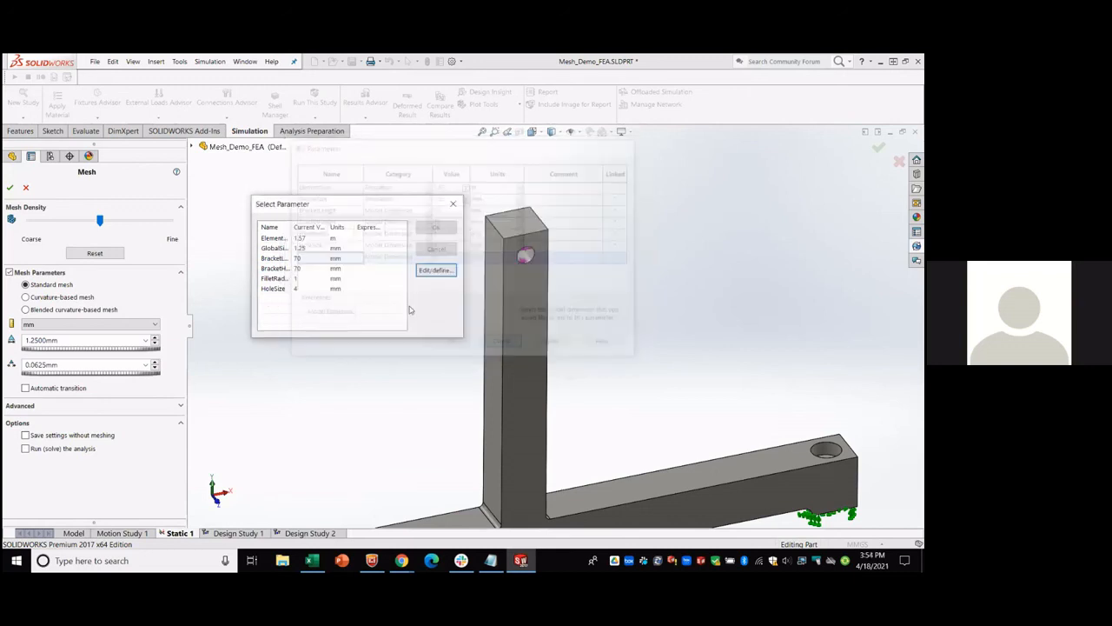
{"action": "left_click", "coordinate": [272, 249]}
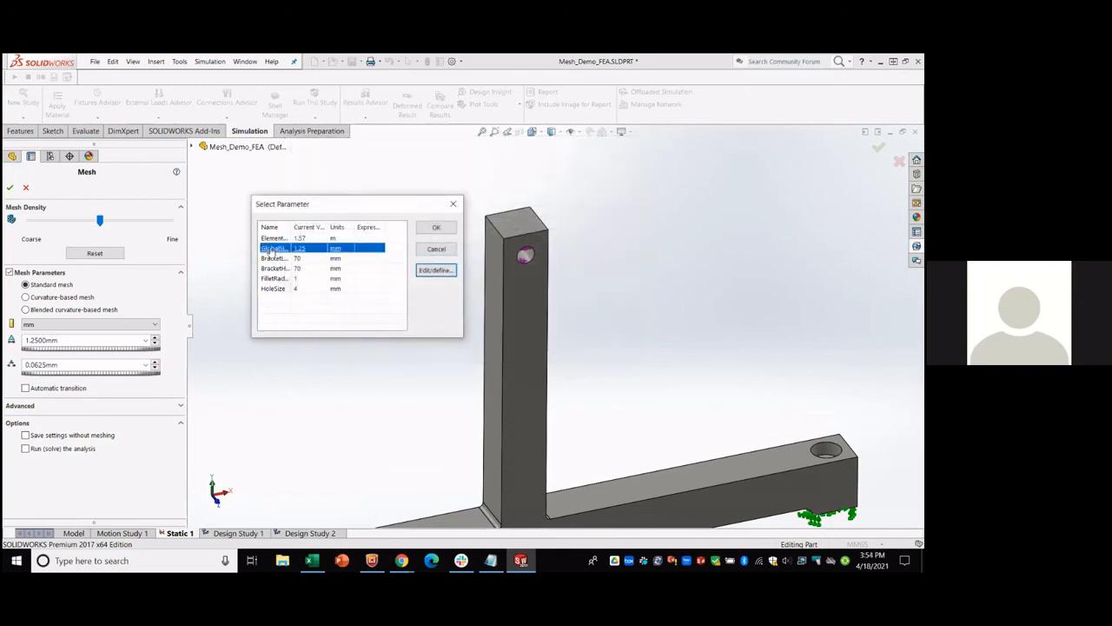
{"action": "left_click", "coordinate": [436, 230]}
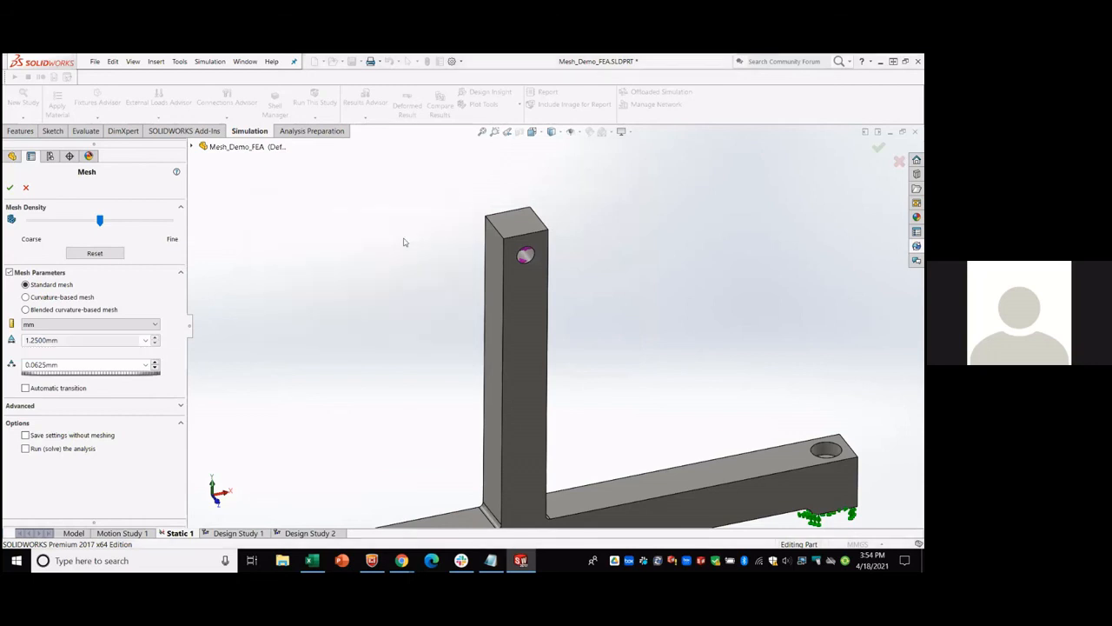
Unlink the global element size, relink it to GlobalSize, then start meshing the bracket and cancel the run.
{"action": "left_click", "coordinate": [145, 341]}
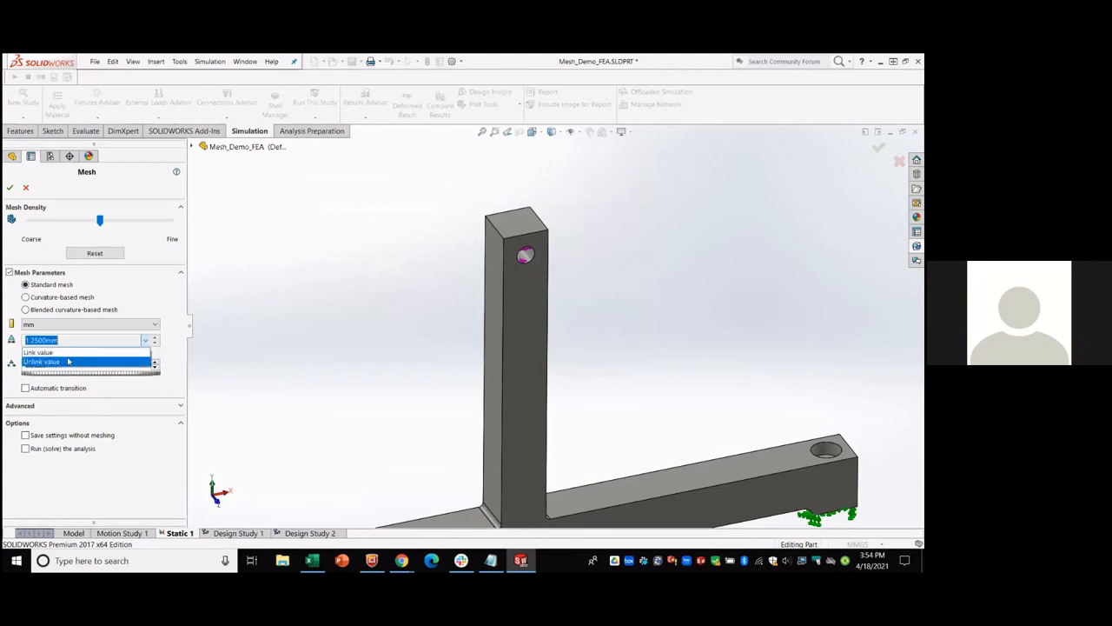
{"action": "left_click", "coordinate": [70, 362]}
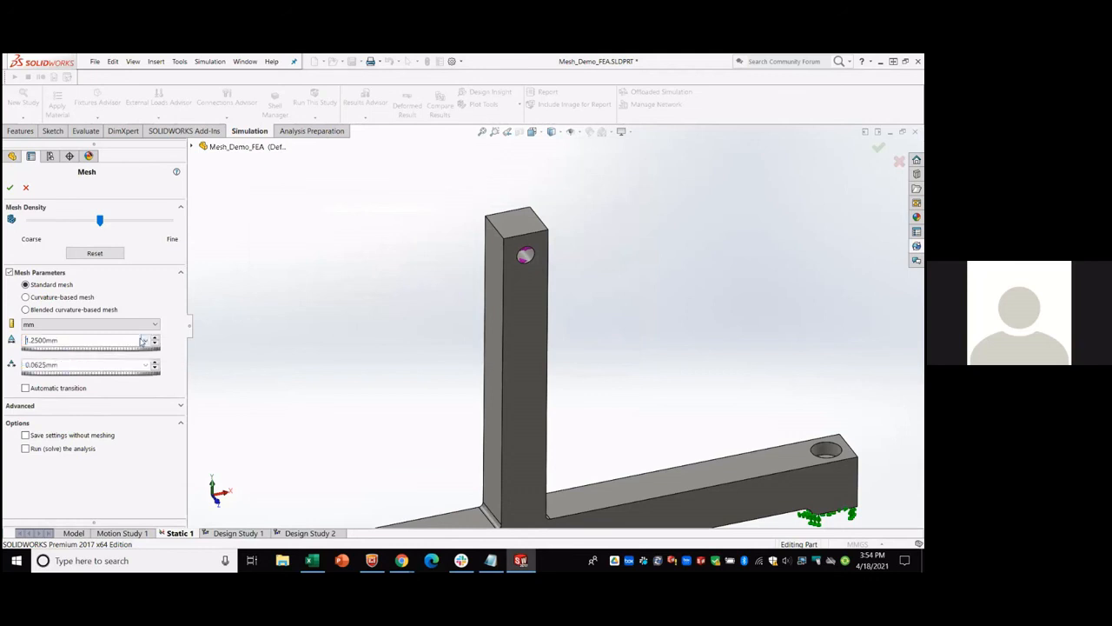
{"action": "left_click", "coordinate": [145, 341]}
{"action": "left_click", "coordinate": [50, 353]}
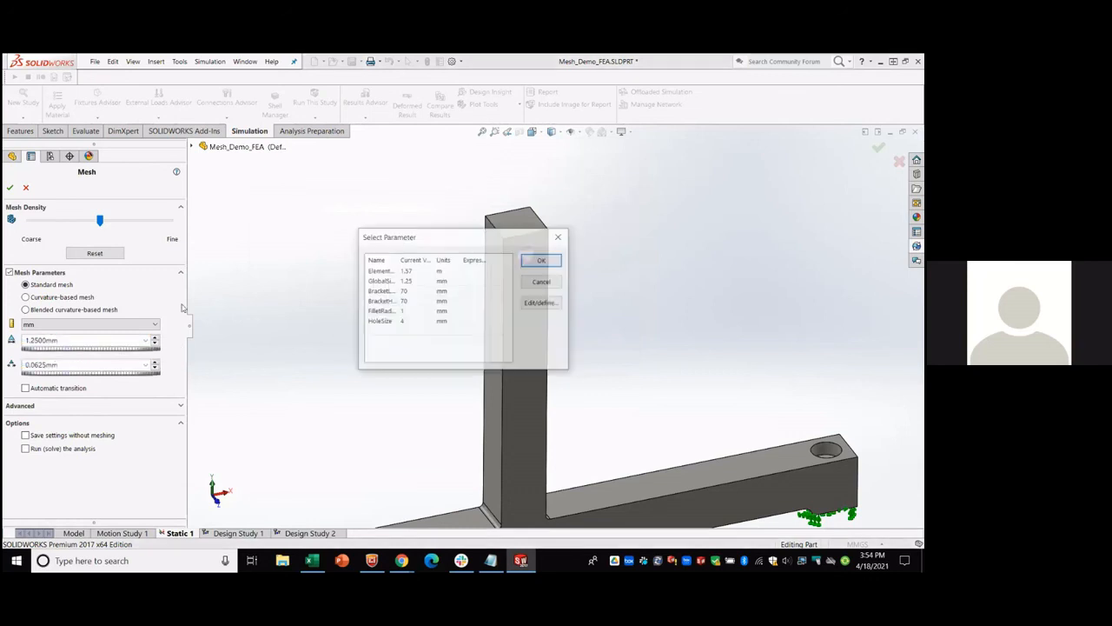
{"action": "left_click", "coordinate": [373, 278]}
{"action": "left_click", "coordinate": [541, 259]}
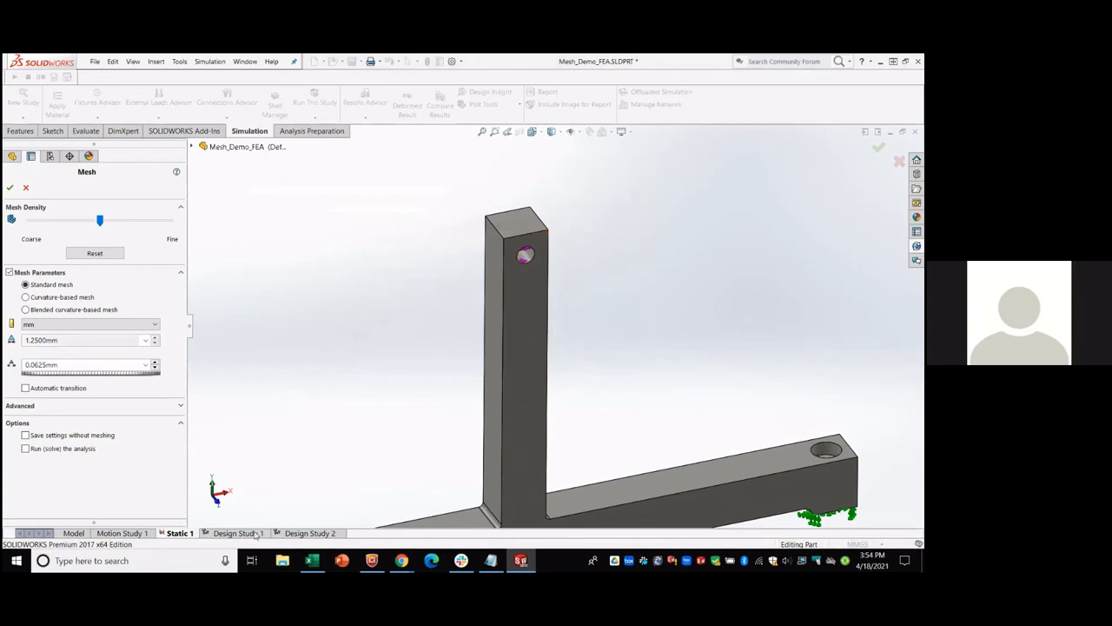
{"action": "left_click", "coordinate": [10, 187]}
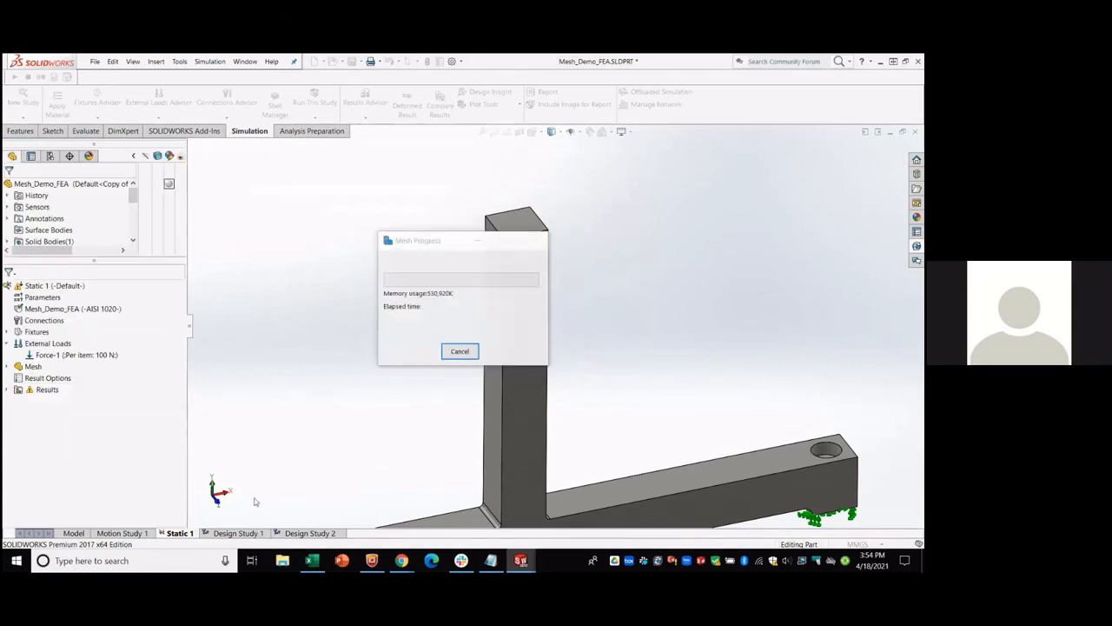
{"action": "left_click", "coordinate": [448, 351]}
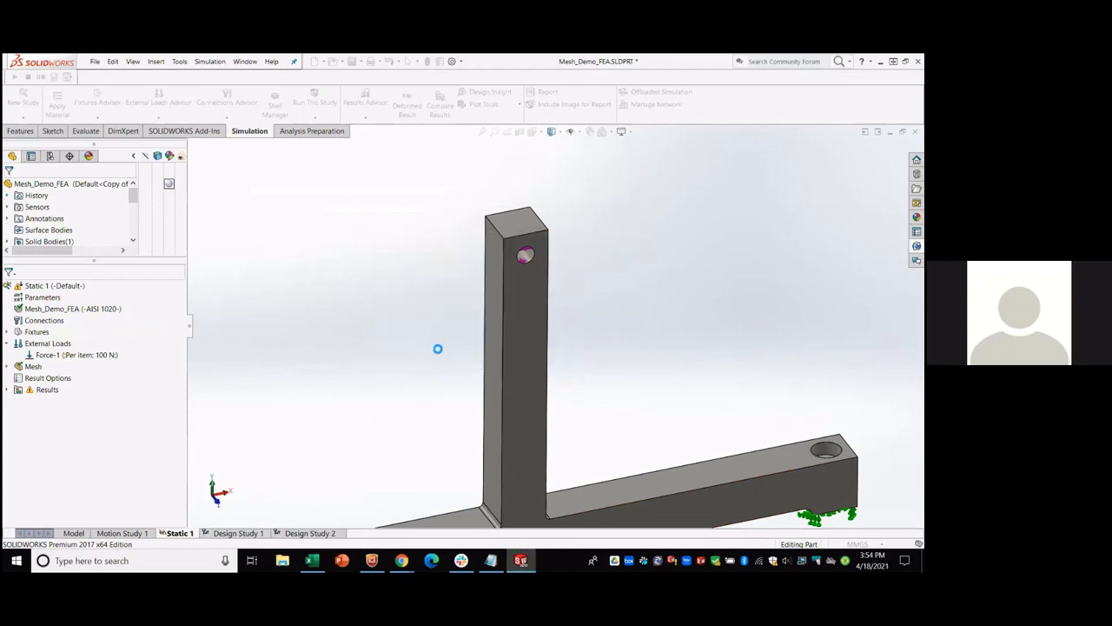
Delete the ElementSize and GlobalSize variables from Design Study 1.
{"action": "left_click", "coordinate": [230, 533]}
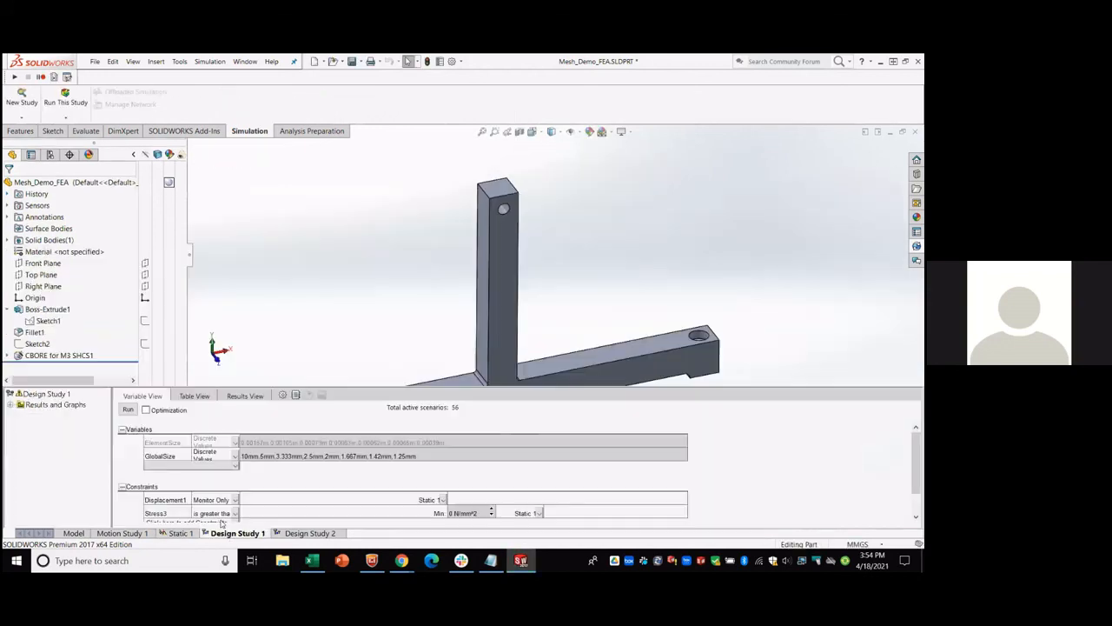
{"action": "left_click", "coordinate": [166, 444]}
{"action": "right_click", "coordinate": [168, 445]}
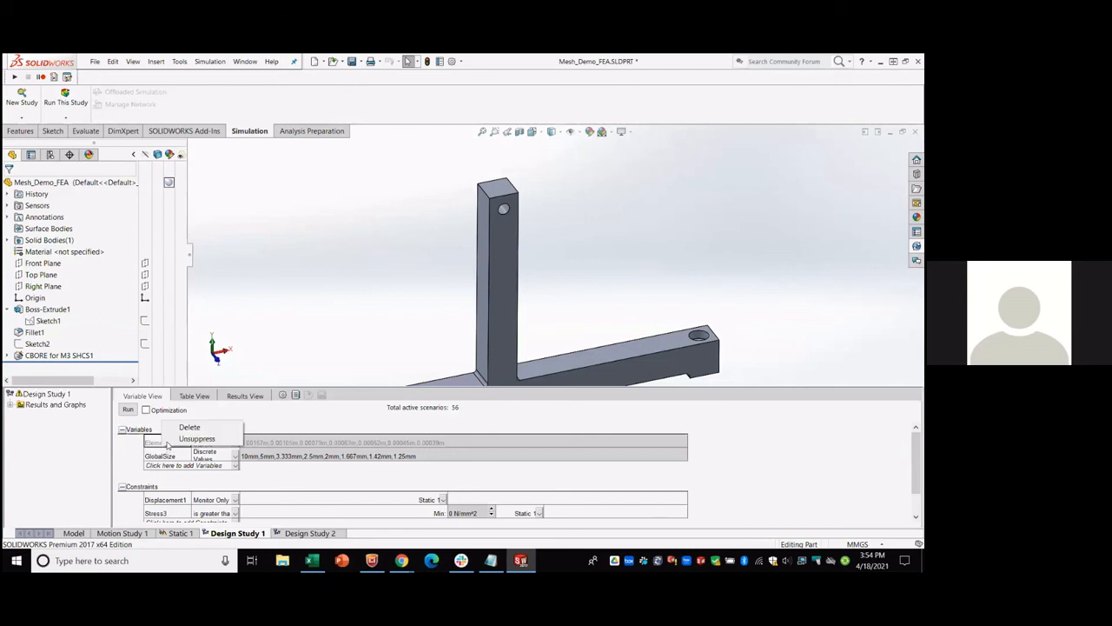
{"action": "left_click", "coordinate": [191, 439]}
{"action": "right_click", "coordinate": [170, 445]}
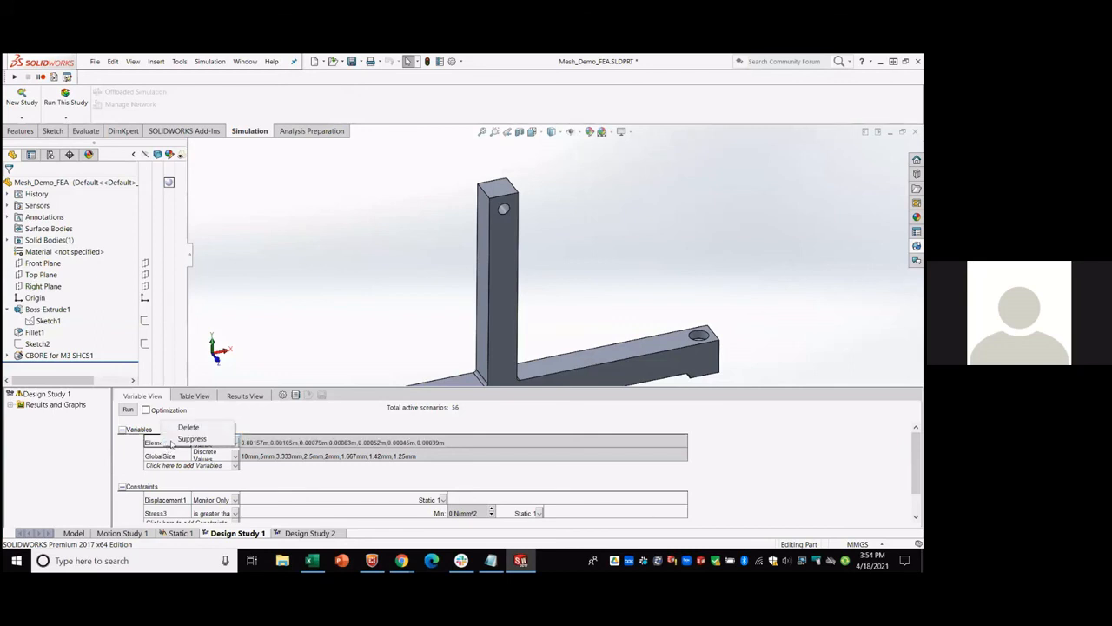
{"action": "left_click", "coordinate": [188, 426]}
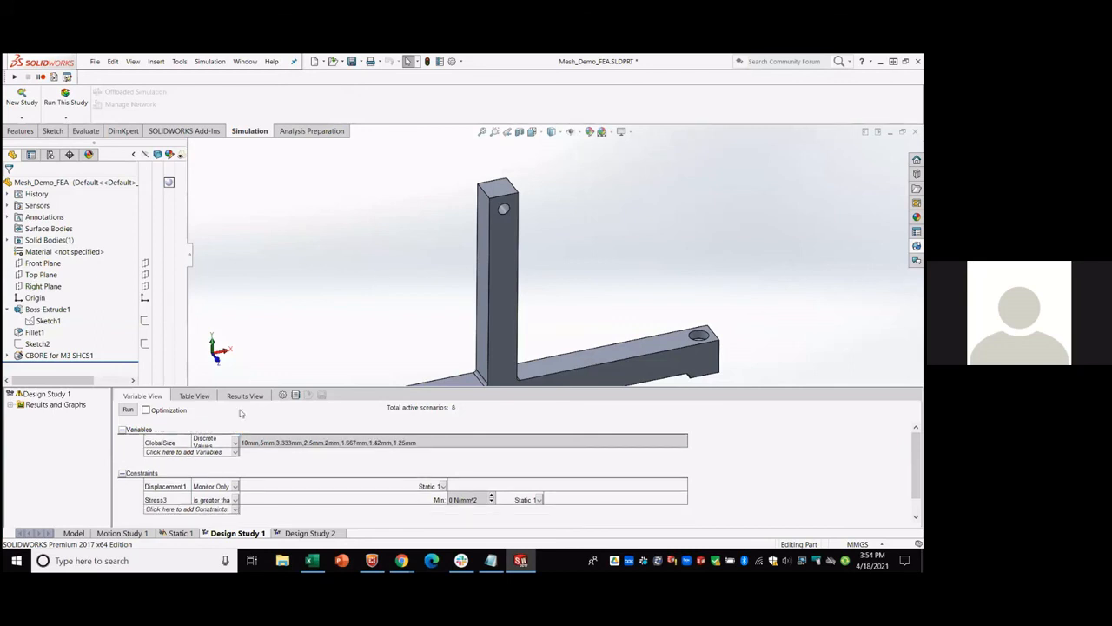
{"action": "right_click", "coordinate": [167, 443]}
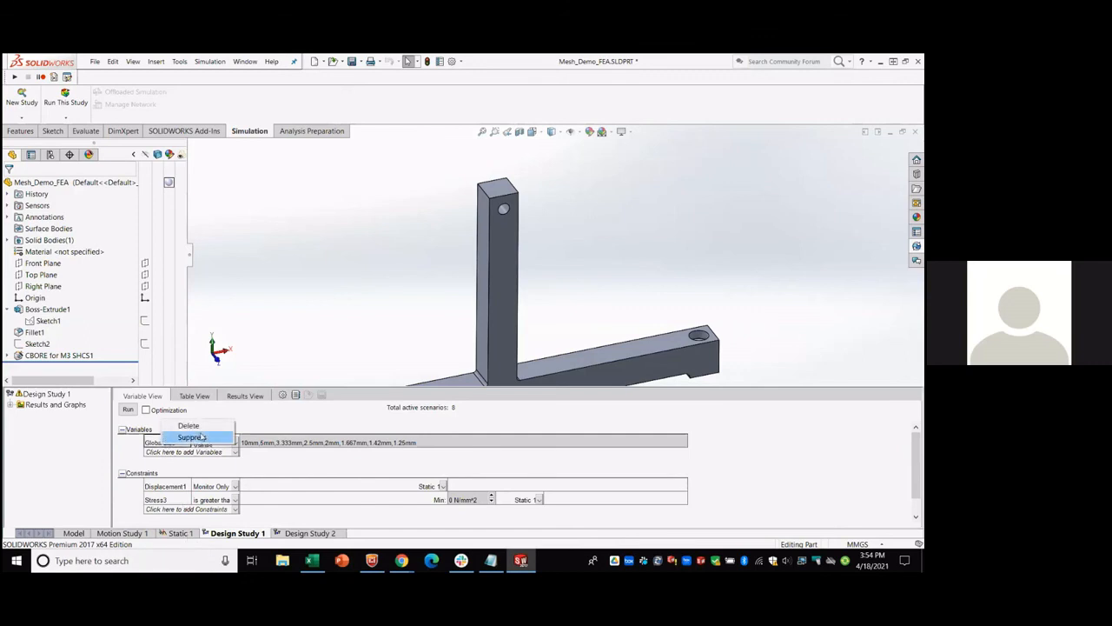
{"action": "left_click", "coordinate": [189, 426]}
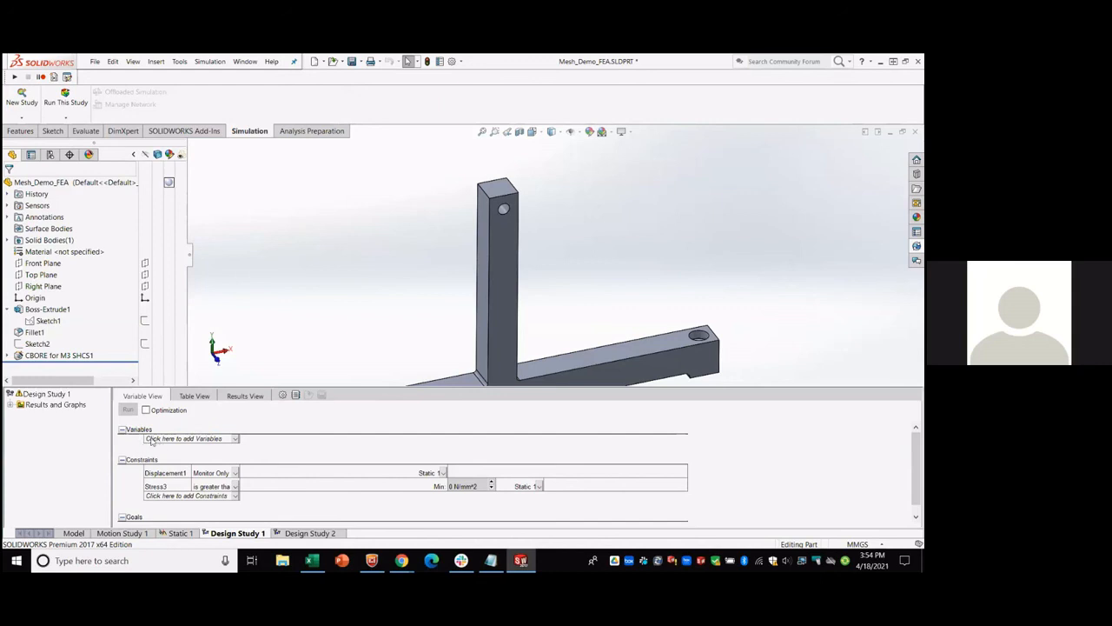
Add GlobalSize as a variable in Design Study 1 and delete it again.
{"action": "left_click", "coordinate": [152, 438]}
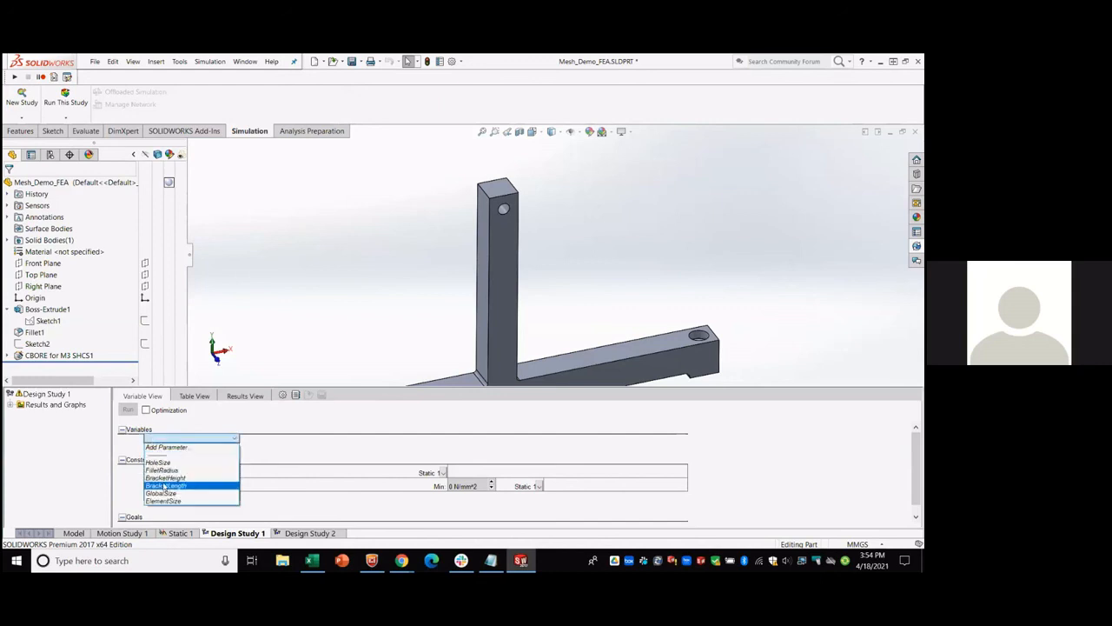
{"action": "left_click", "coordinate": [161, 492]}
{"action": "right_click", "coordinate": [164, 444]}
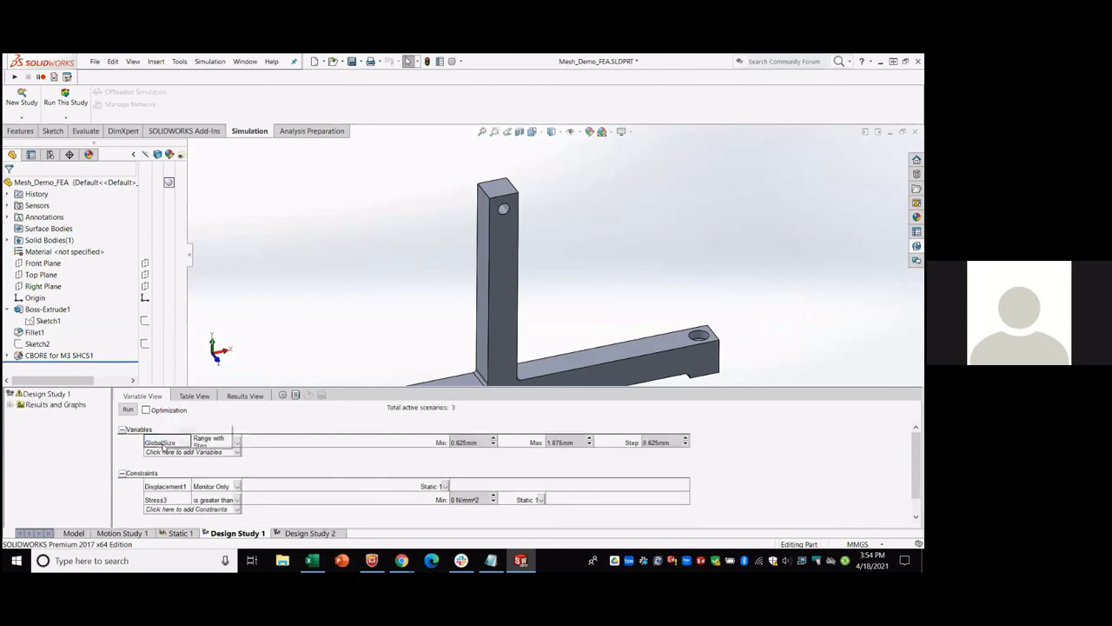
{"action": "left_click", "coordinate": [185, 429]}
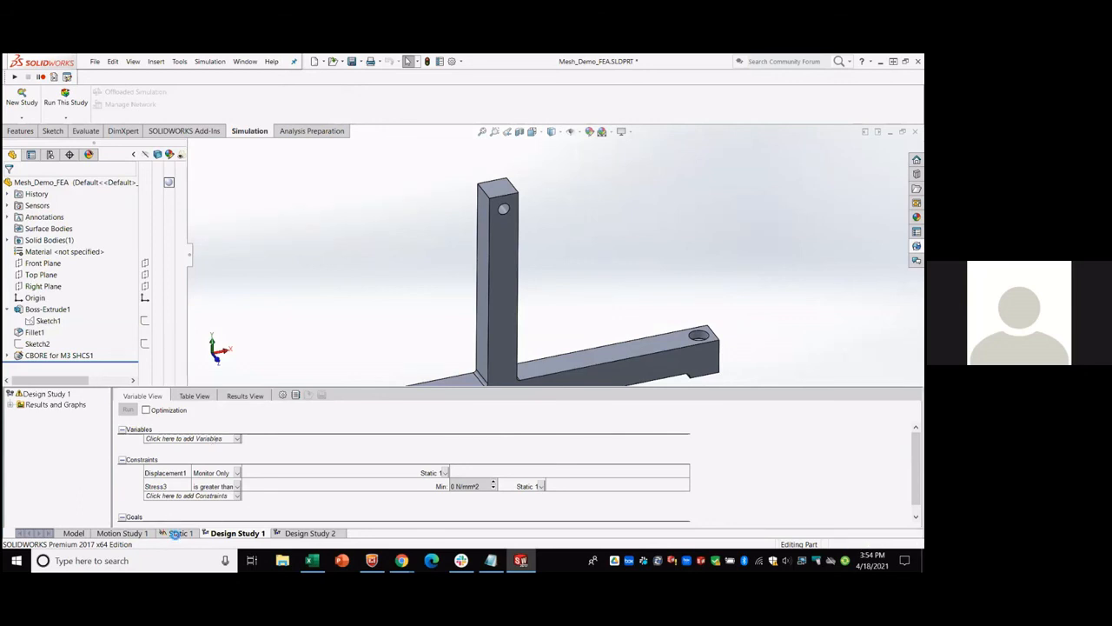
Reopen the Static 1 study's mesh settings, unlink the global element size and create the mesh.
{"action": "left_click", "coordinate": [174, 533]}
{"action": "left_click", "coordinate": [239, 392]}
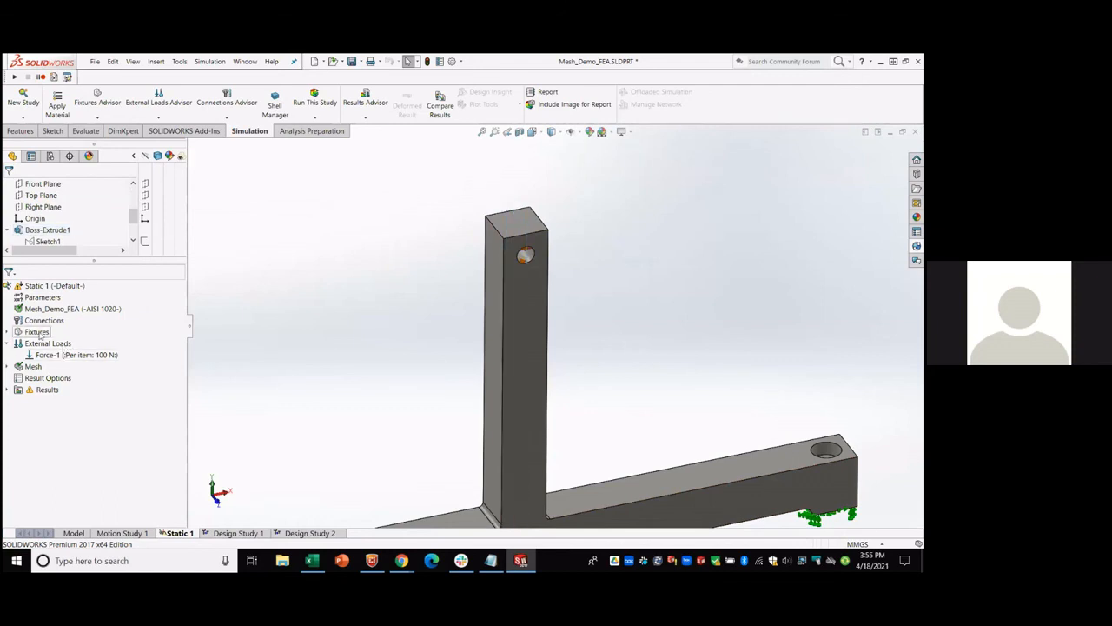
{"action": "left_click", "coordinate": [9, 367]}
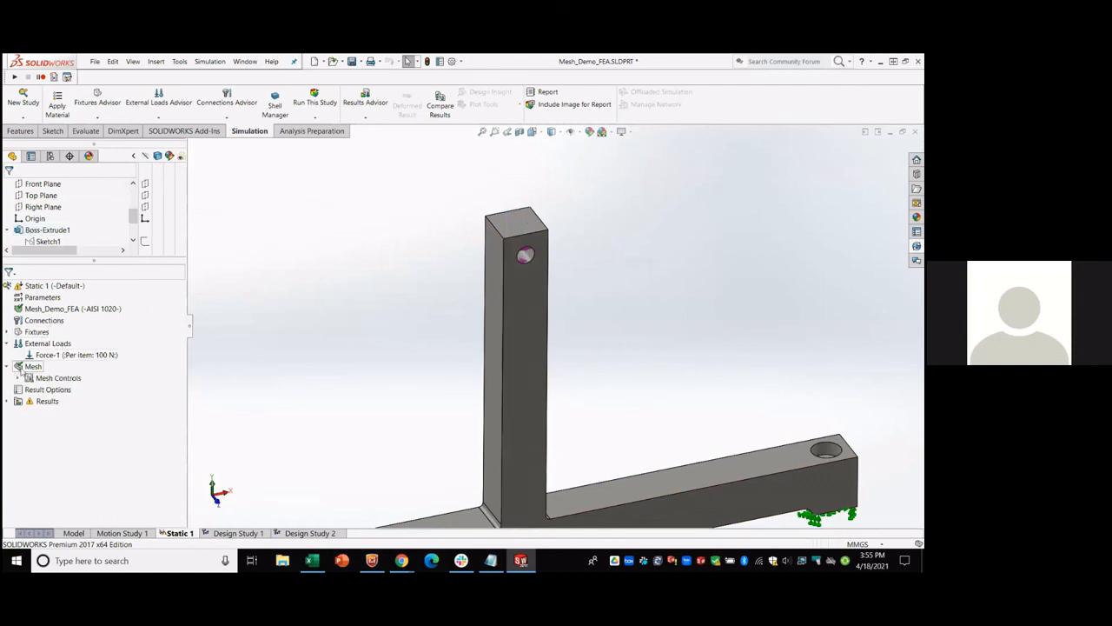
{"action": "right_click", "coordinate": [33, 369]}
{"action": "left_click", "coordinate": [139, 256]}
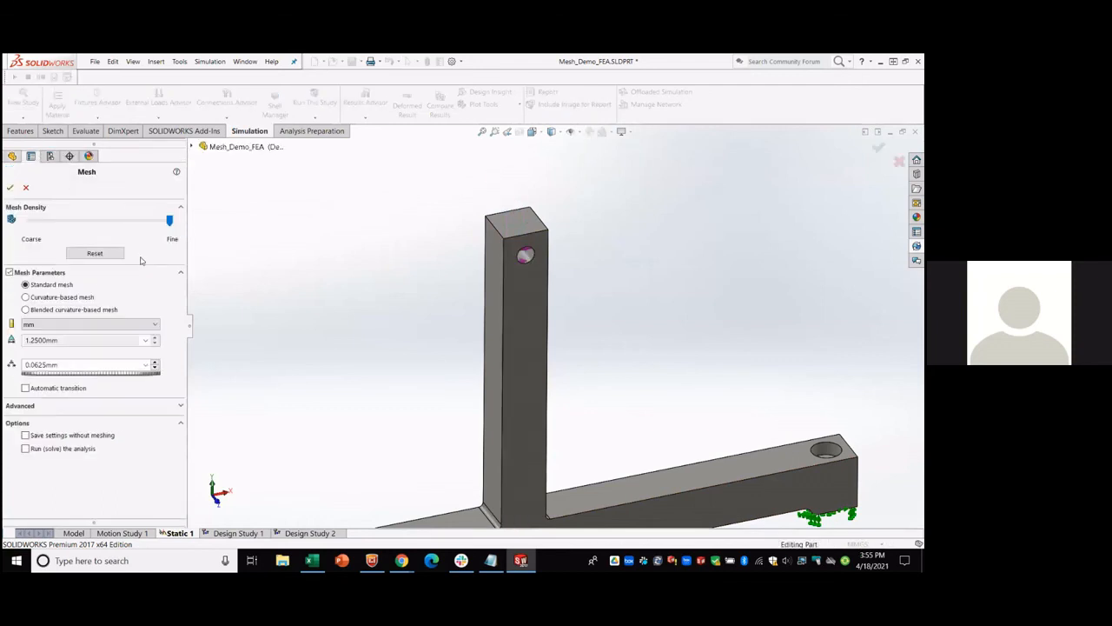
{"action": "double_click", "coordinate": [31, 340]}
{"action": "left_click", "coordinate": [227, 536]}
{"action": "left_click", "coordinate": [145, 340]}
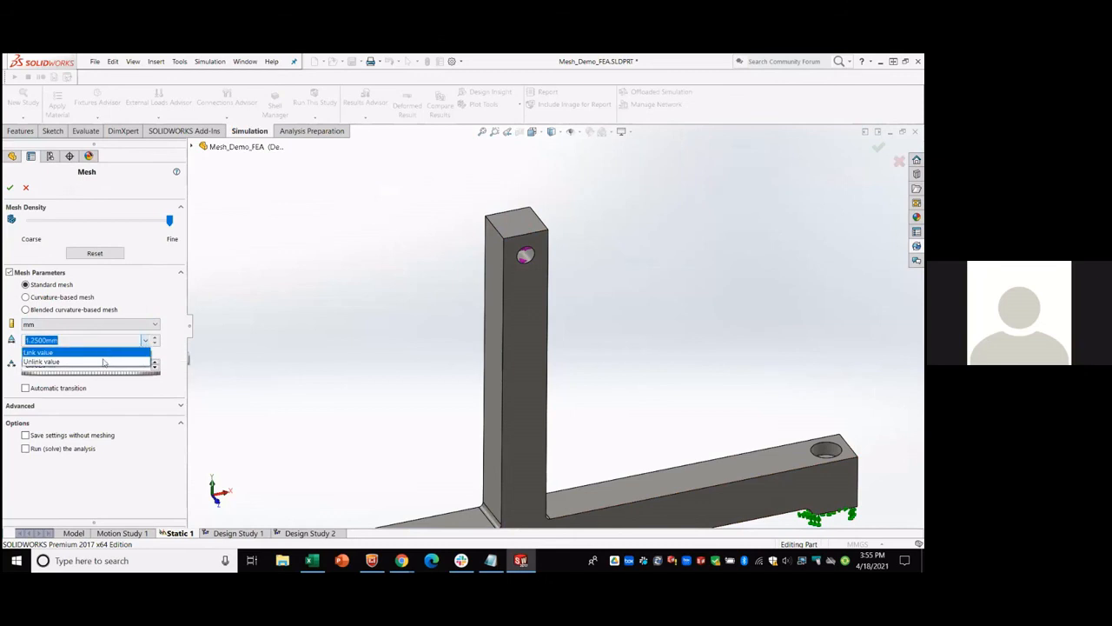
{"action": "left_click", "coordinate": [103, 361]}
{"action": "left_click", "coordinate": [10, 187]}
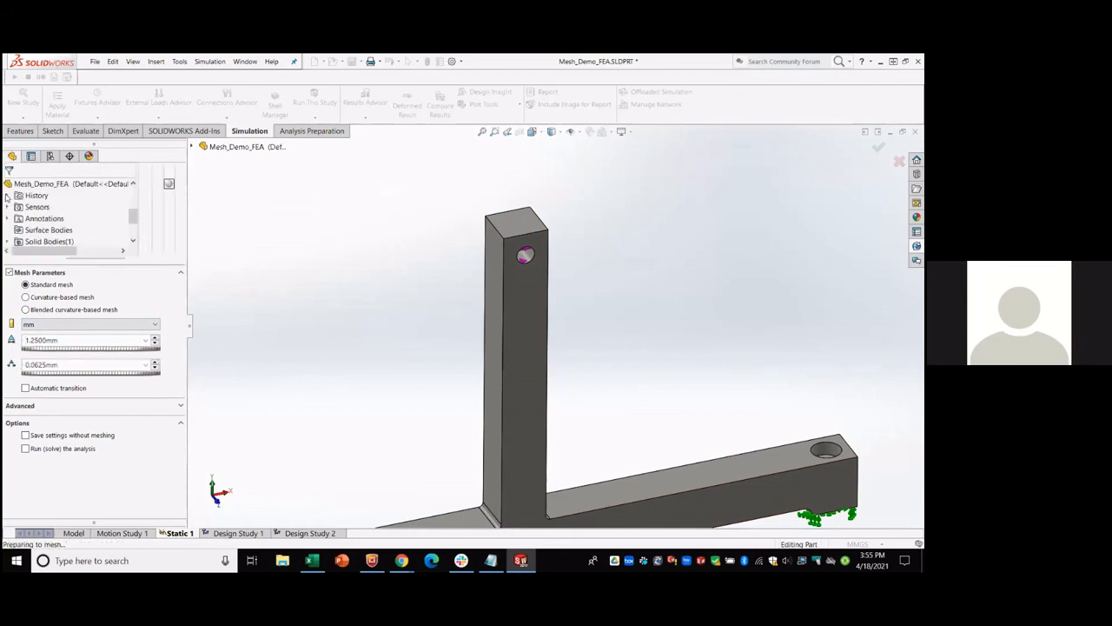